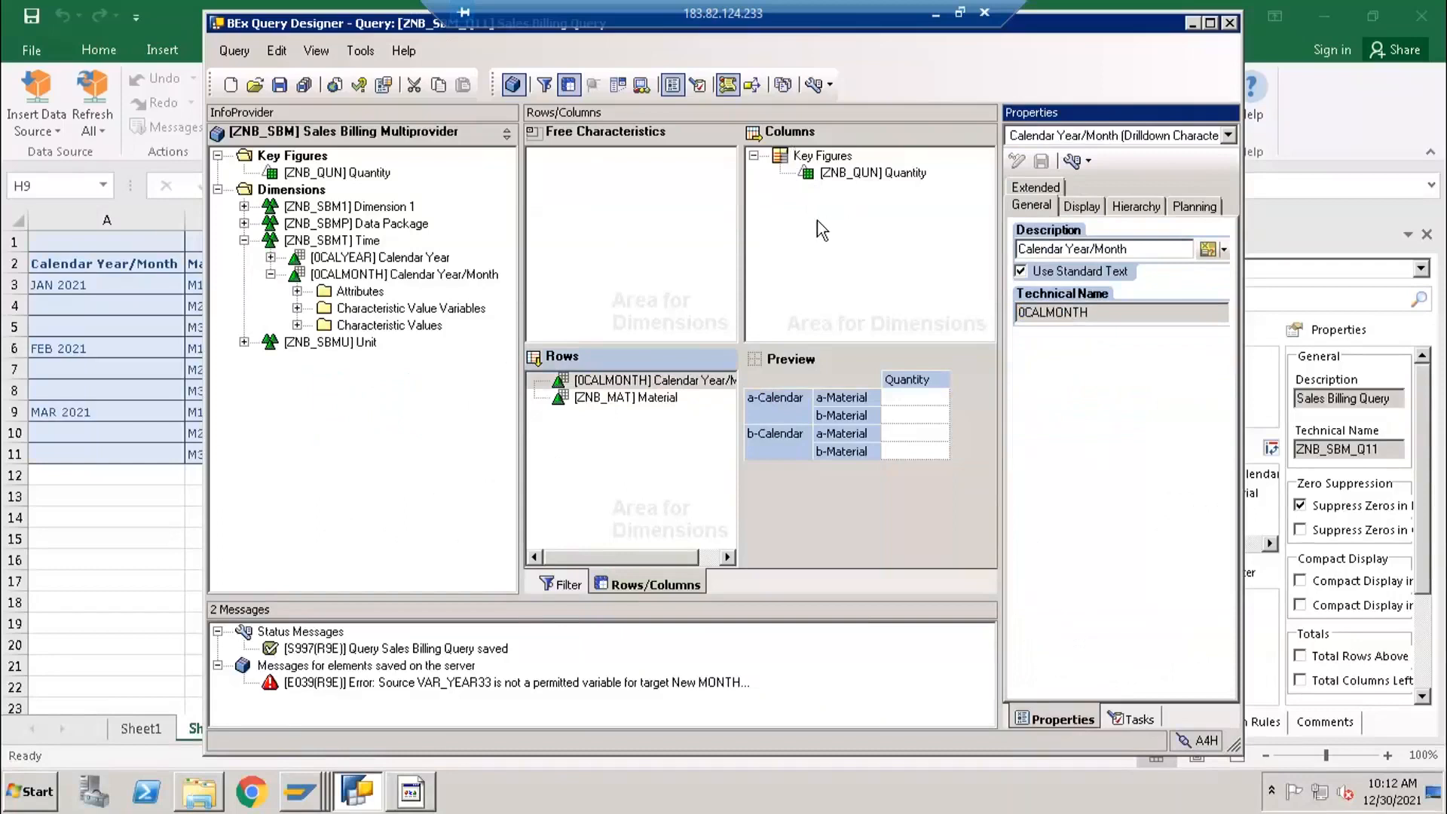
# - Show the filter definition and select the ZNB_SBM_S_M_I_01 variable among the characteristic value variables of Calendar Year/Month
pyautogui.click(699, 236)
pyautogui.click(547, 588)
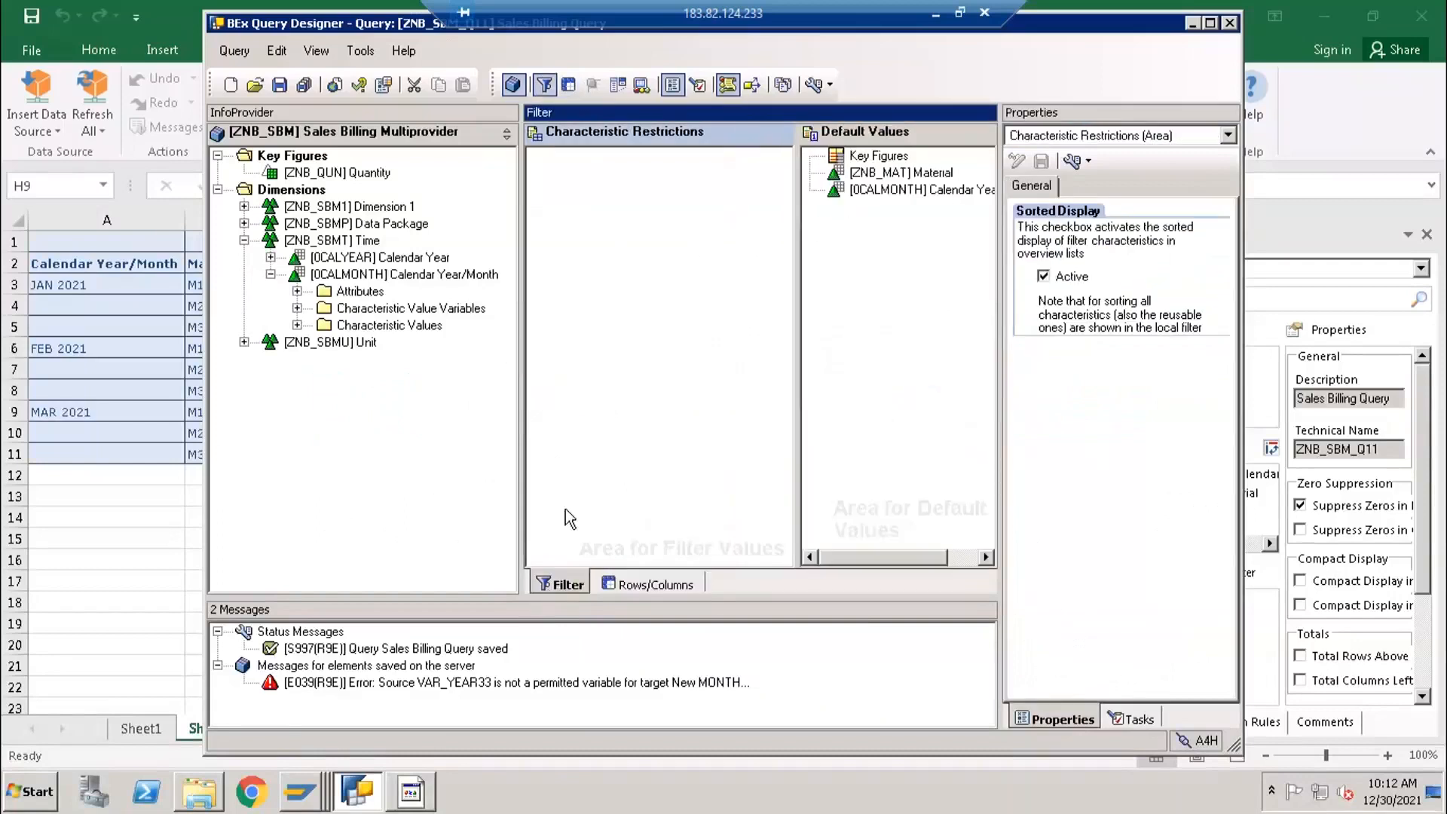
pyautogui.click(297, 307)
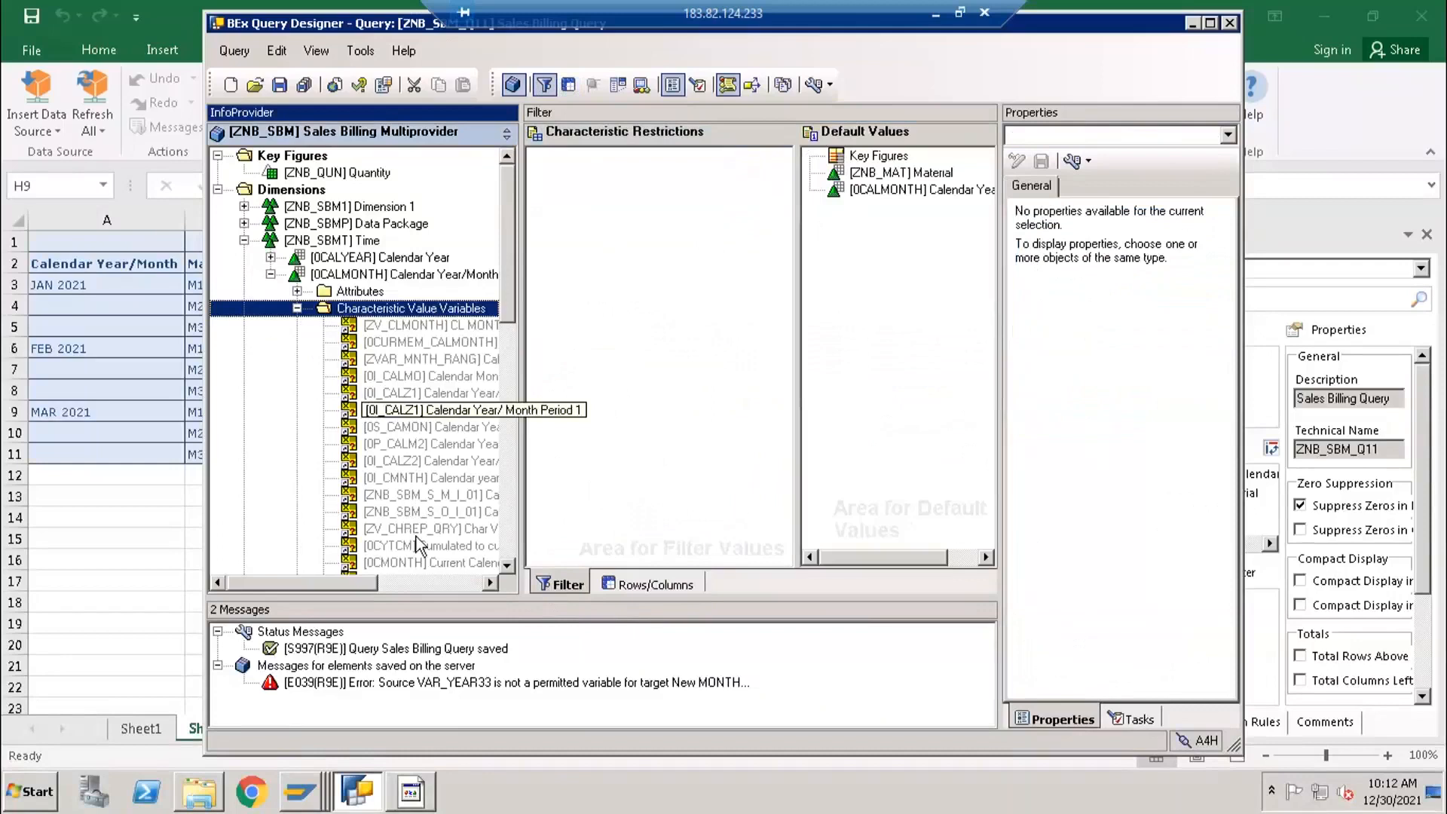
pyautogui.click(419, 461)
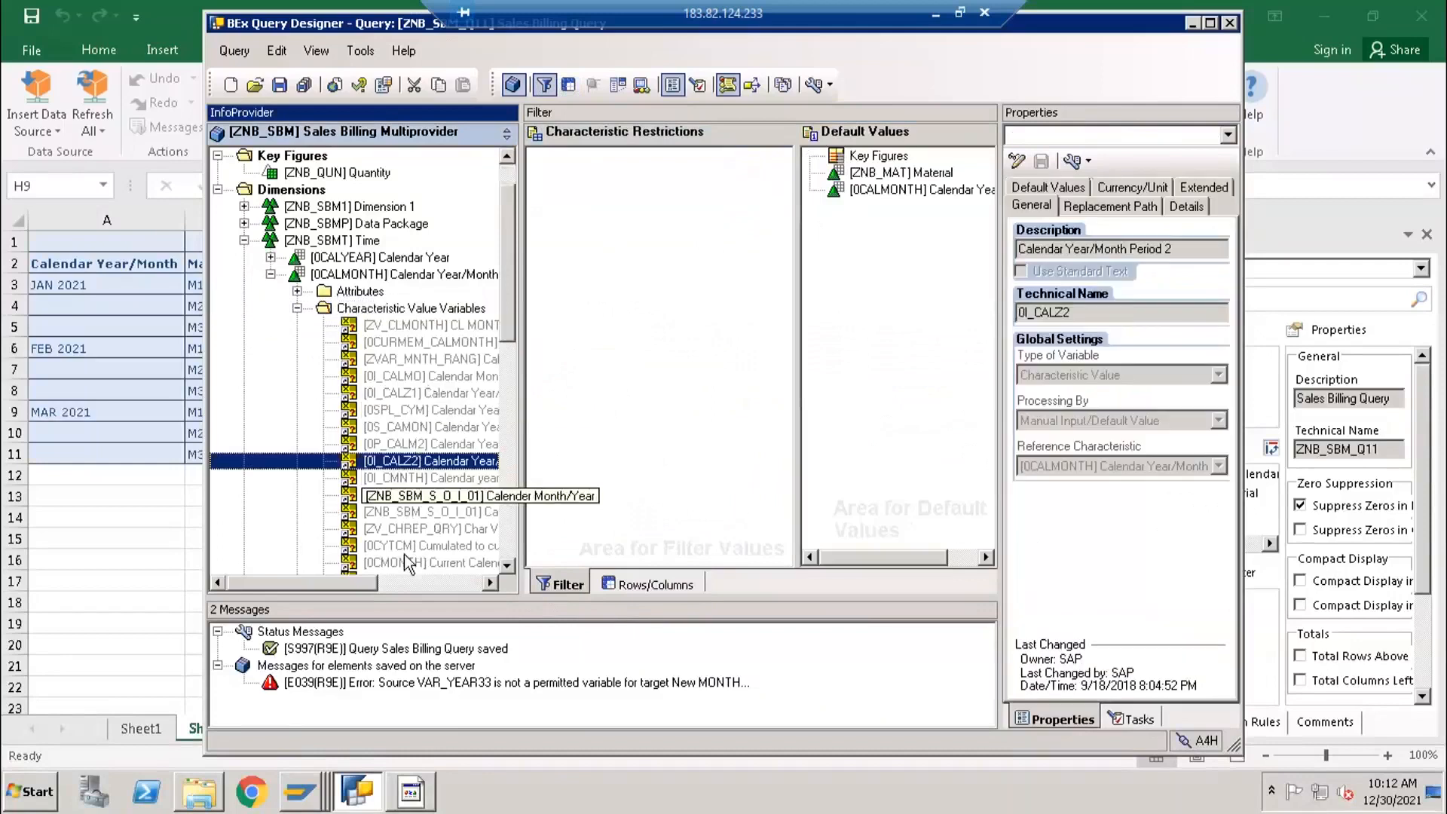
pyautogui.scroll(-1, 444, 461)
pyautogui.click(441, 444)
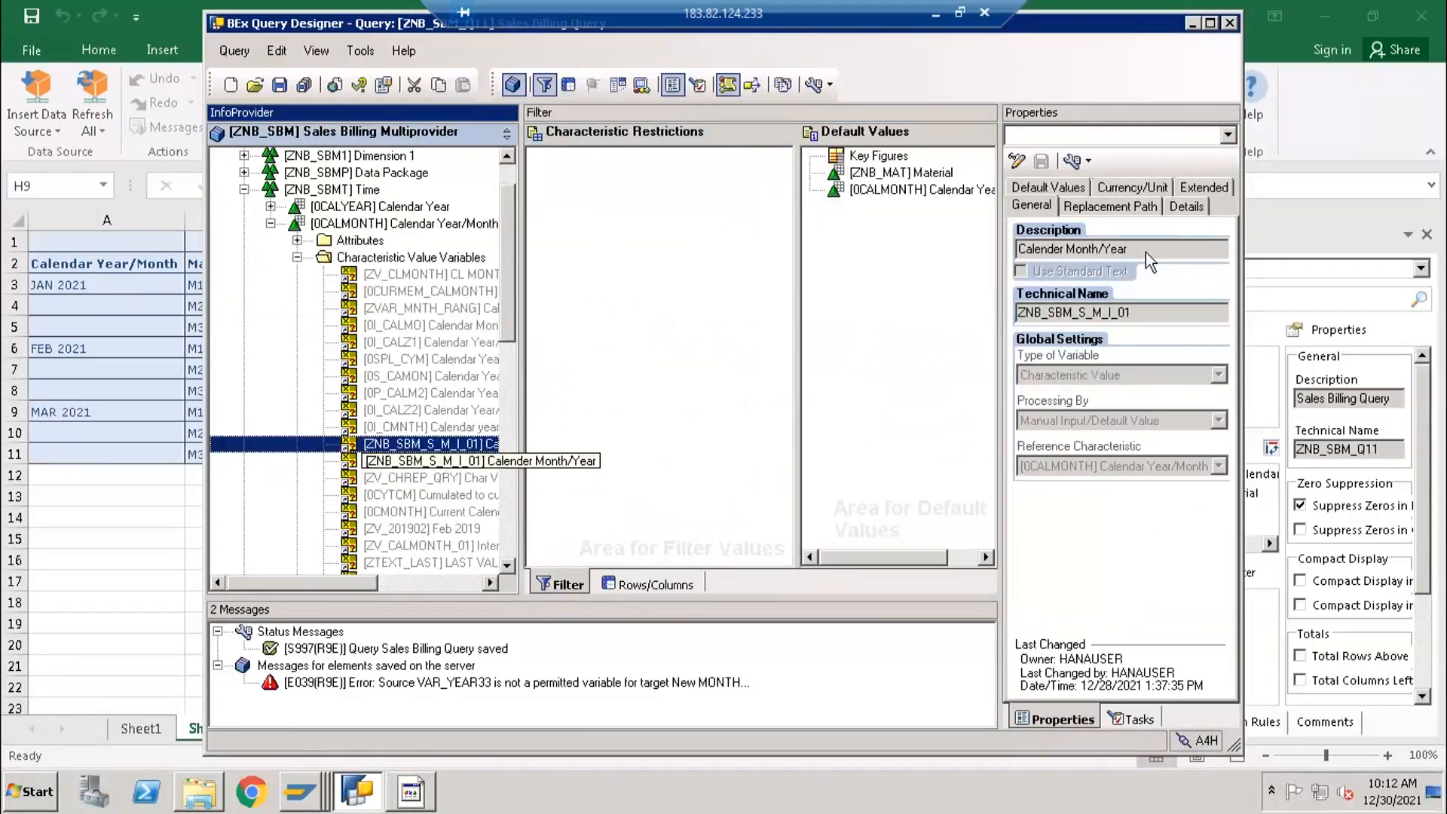
# - Review the details, general, default value and currency/unit settings of the ZNB_SBM_S_M_I_01 variable
pyautogui.click(1184, 209)
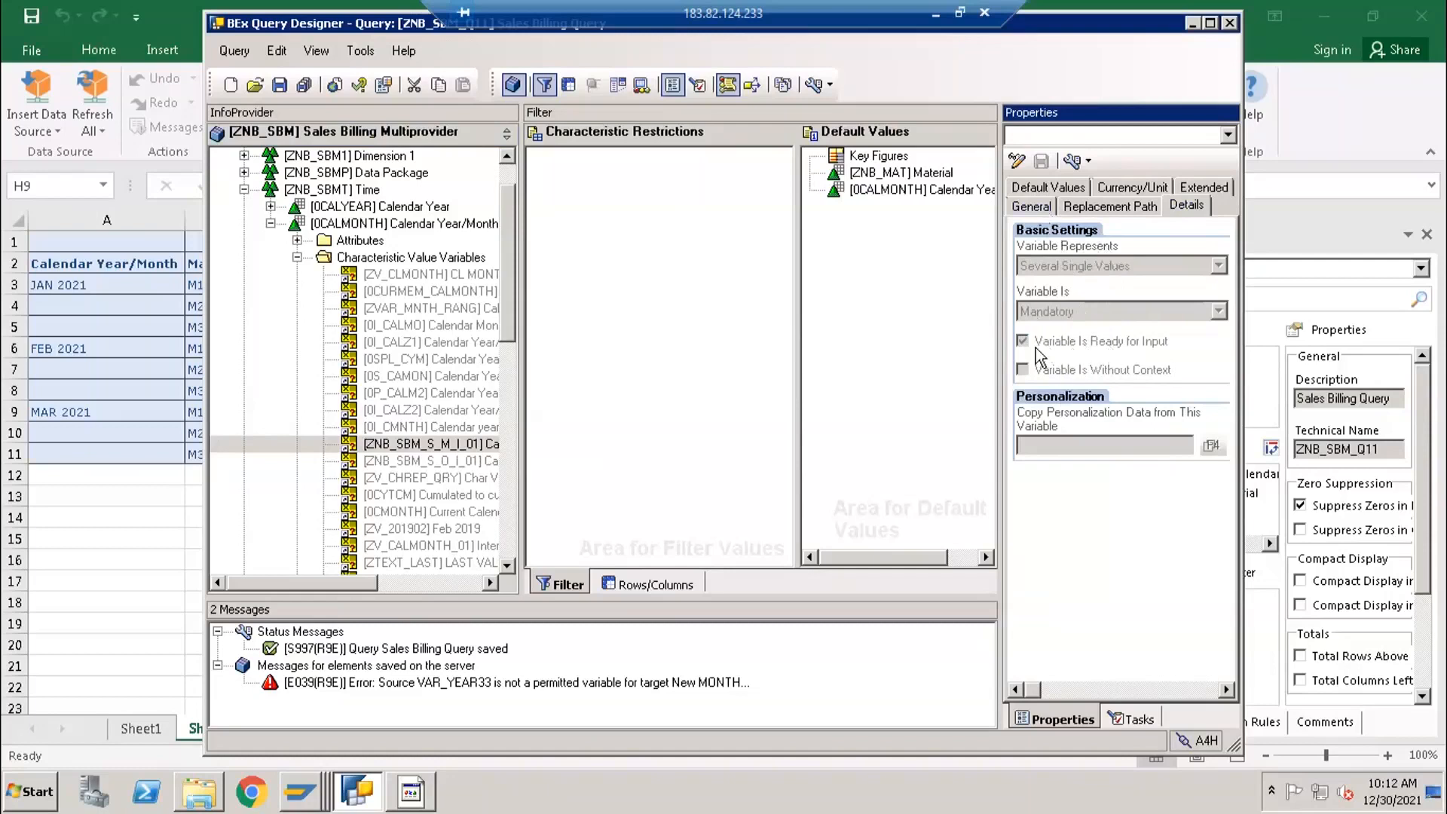
pyautogui.click(1046, 207)
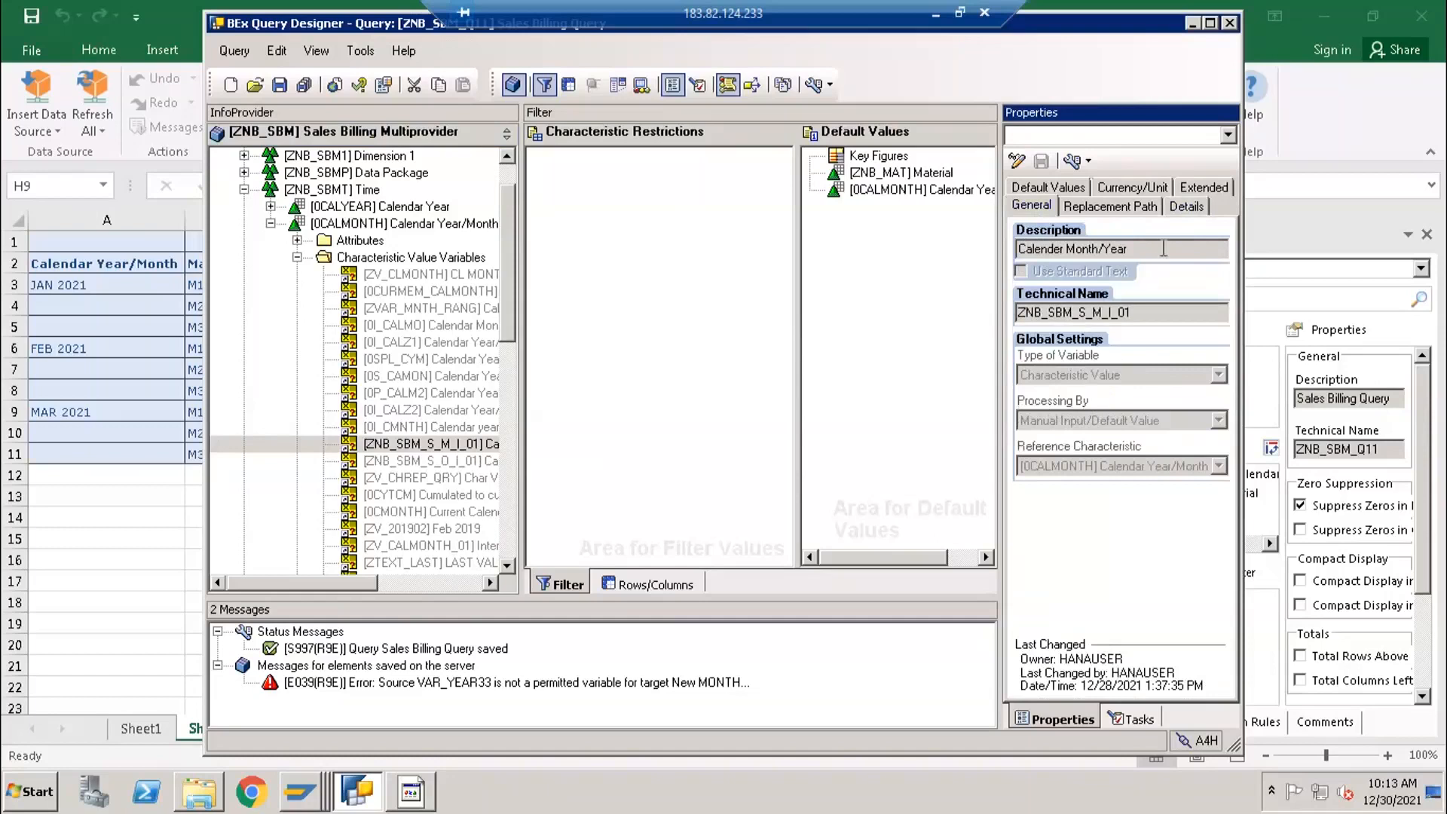
pyautogui.click(1070, 188)
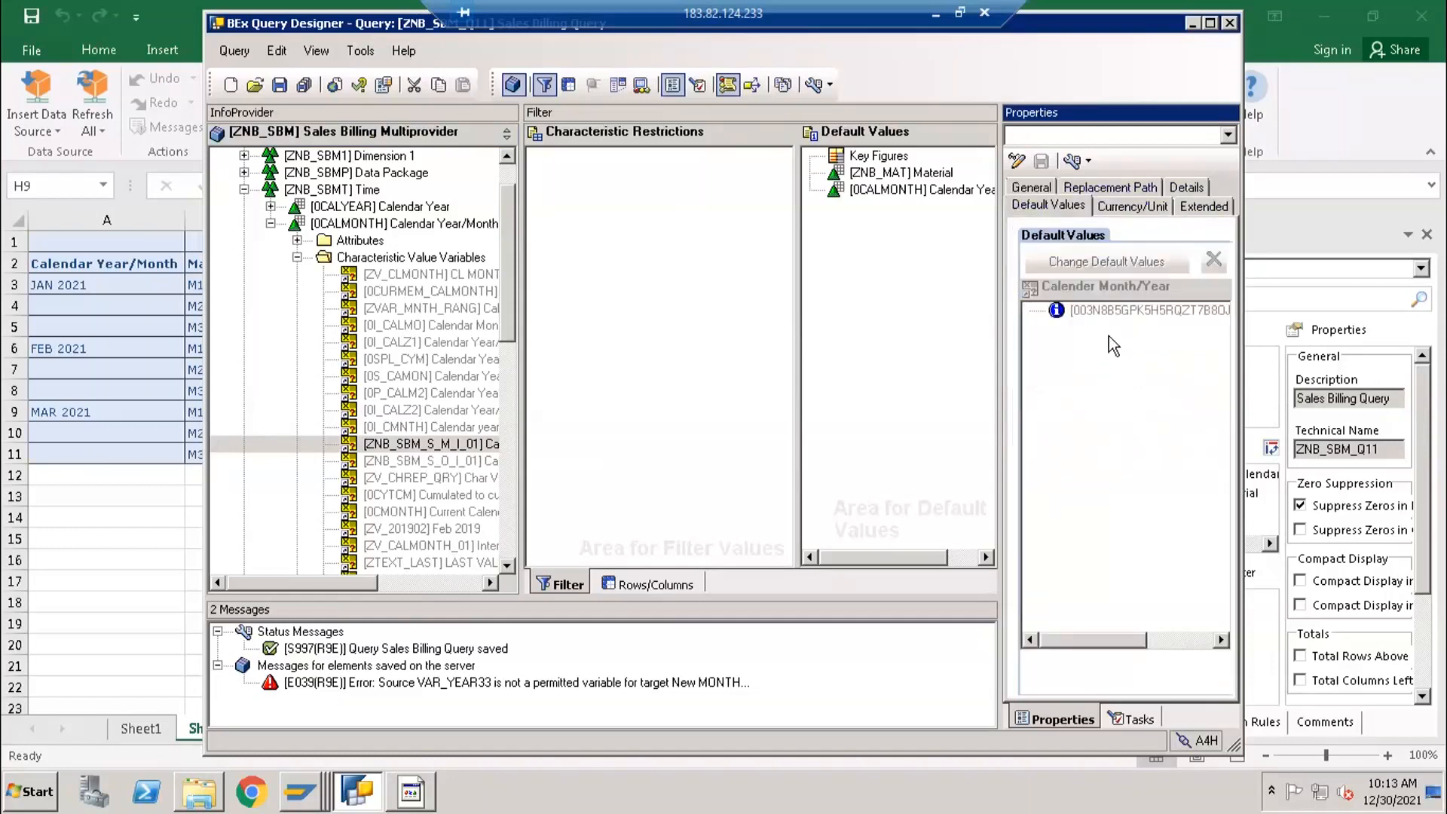
pyautogui.click(1136, 209)
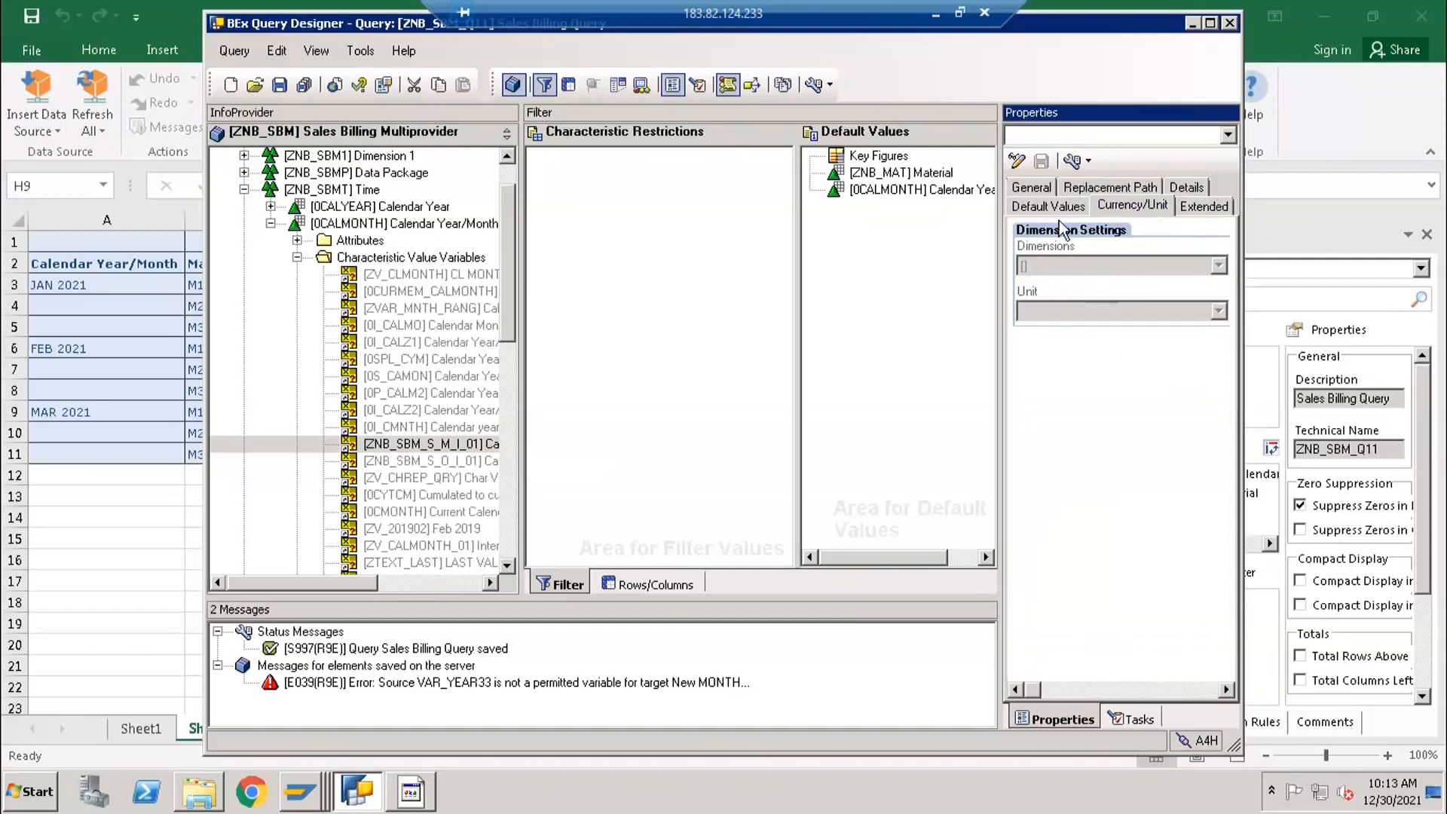
pyautogui.click(1034, 188)
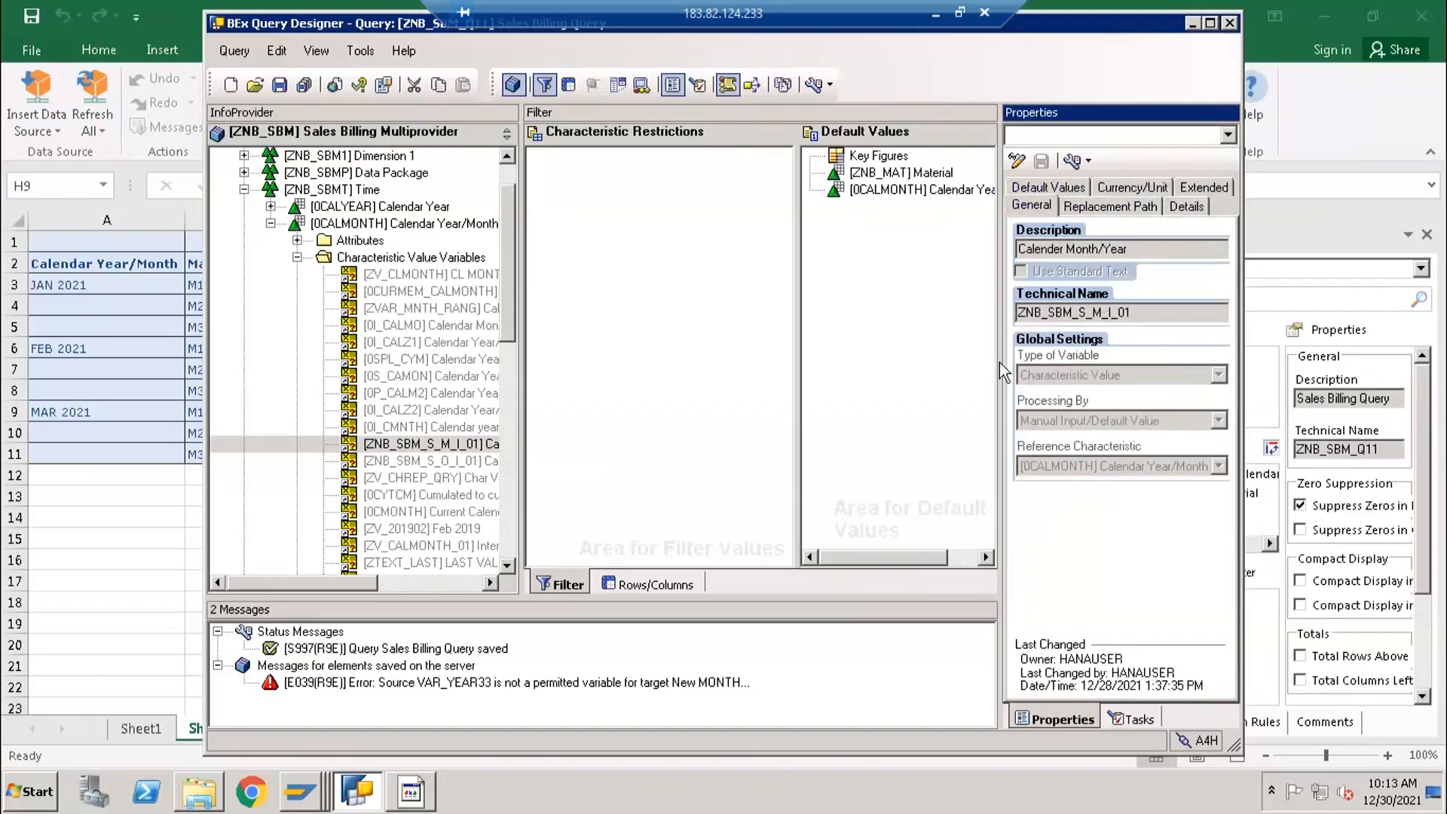
# - Return to the query's rows and columns layout and collapse the Time dimension in the InfoProvider tree
pyautogui.click(640, 591)
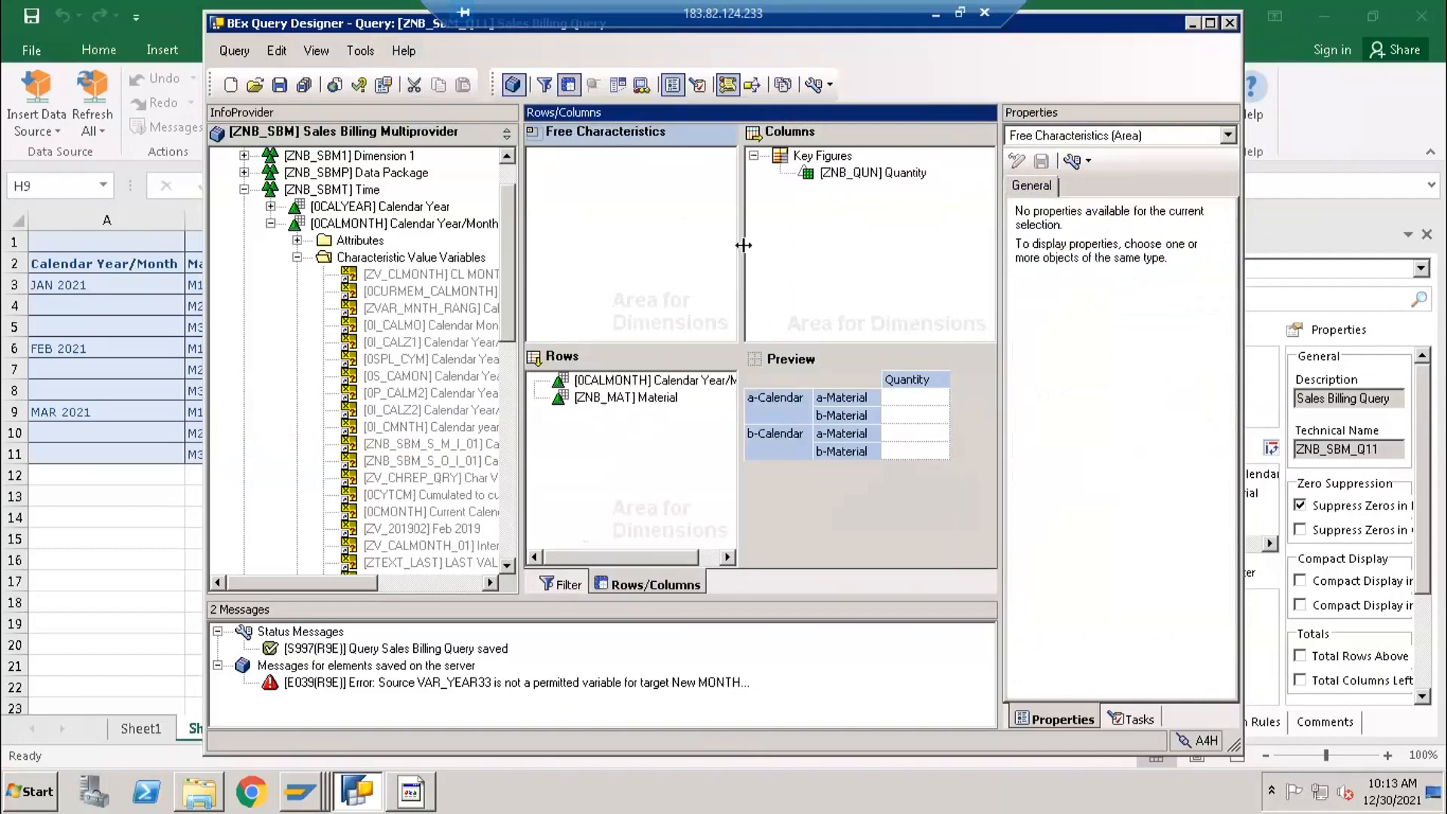
pyautogui.moveTo(741, 244); pyautogui.dragTo(716, 243)
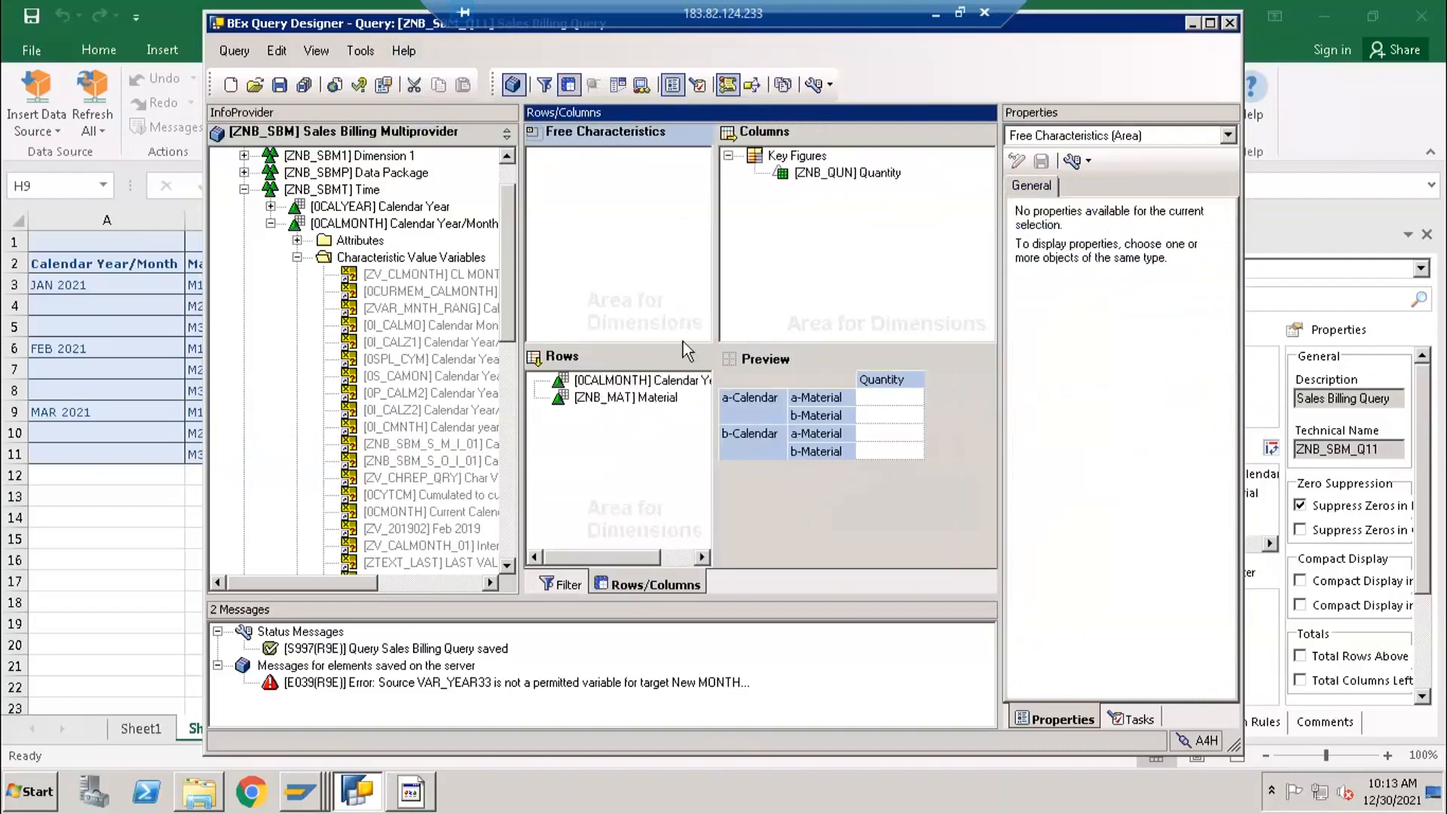
pyautogui.click(800, 162)
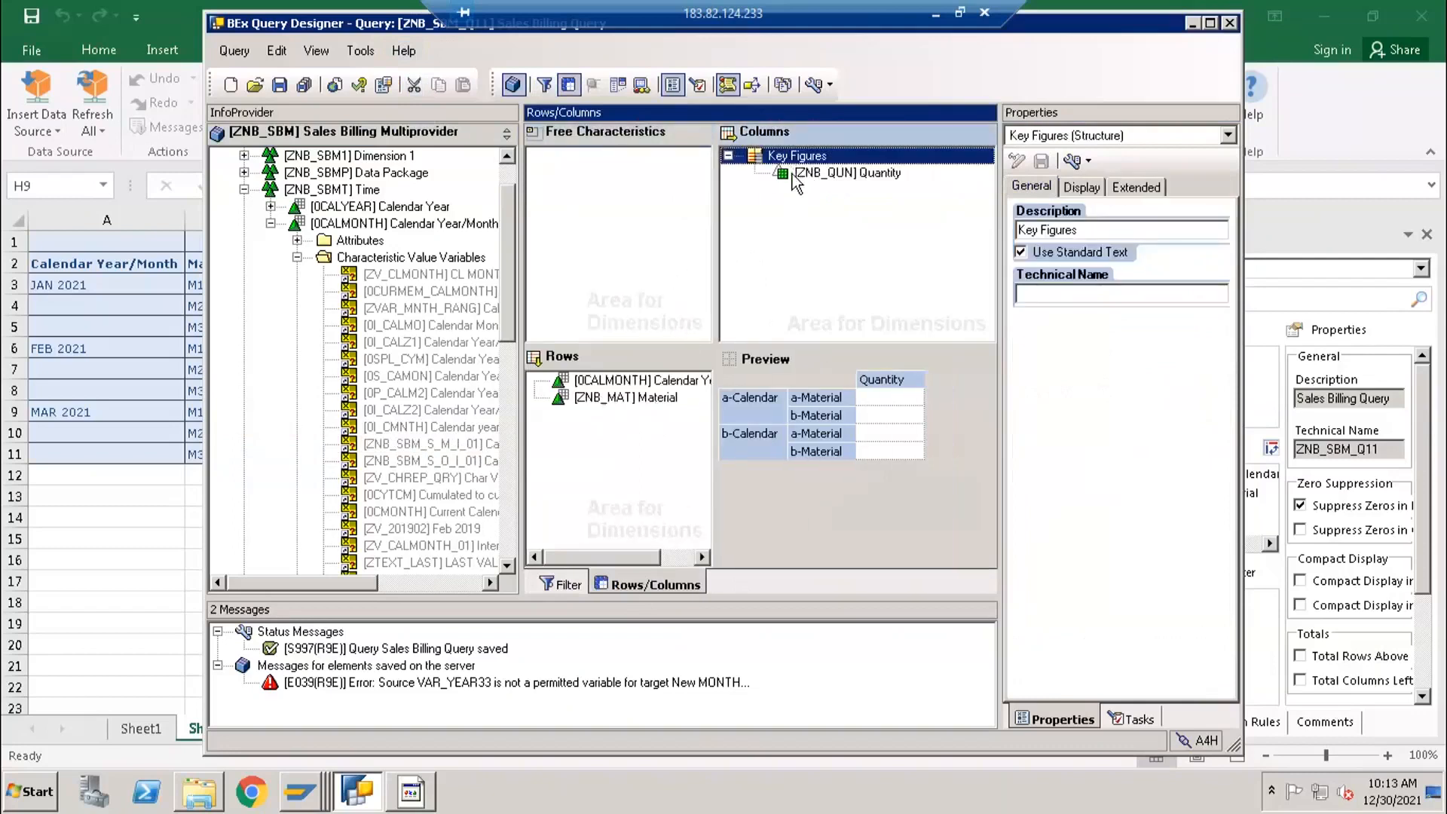
pyautogui.click(270, 223)
pyautogui.rightClick(578, 426)
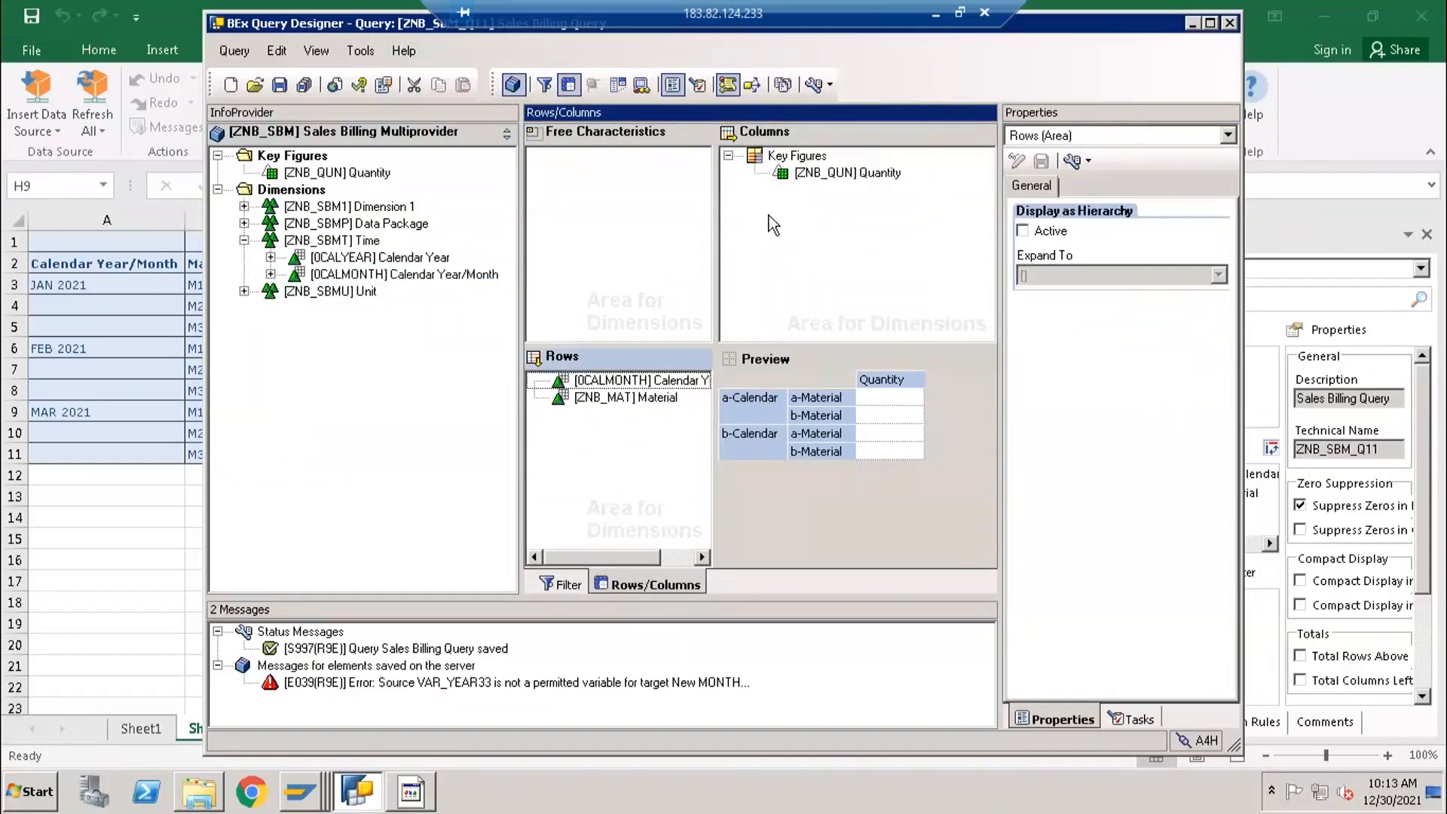
pyautogui.click(245, 240)
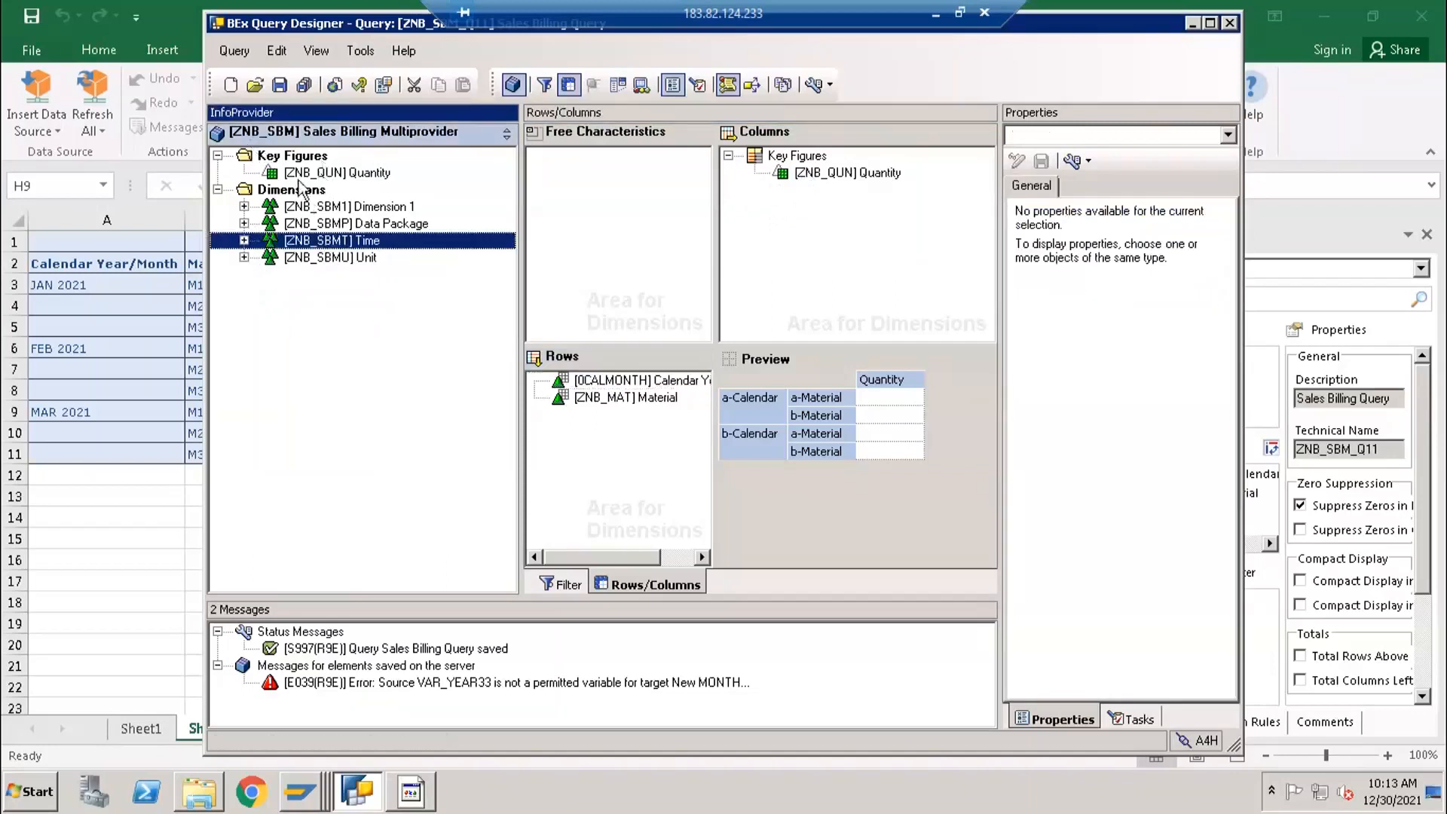
# - Compare the InfoProvider's Quantity key figure with the Quantity selection in the query columns
pyautogui.click(273, 172)
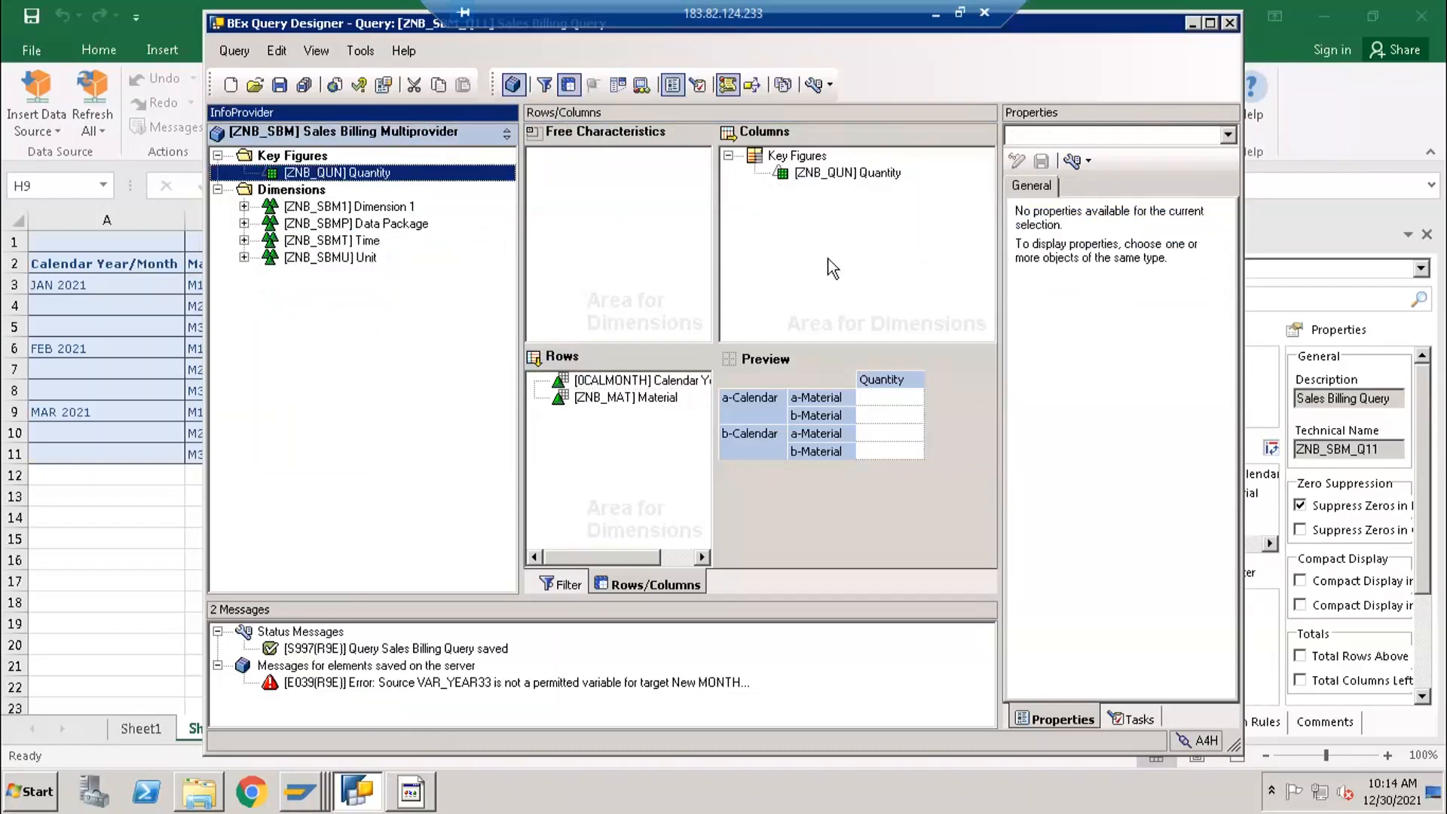
pyautogui.click(834, 233)
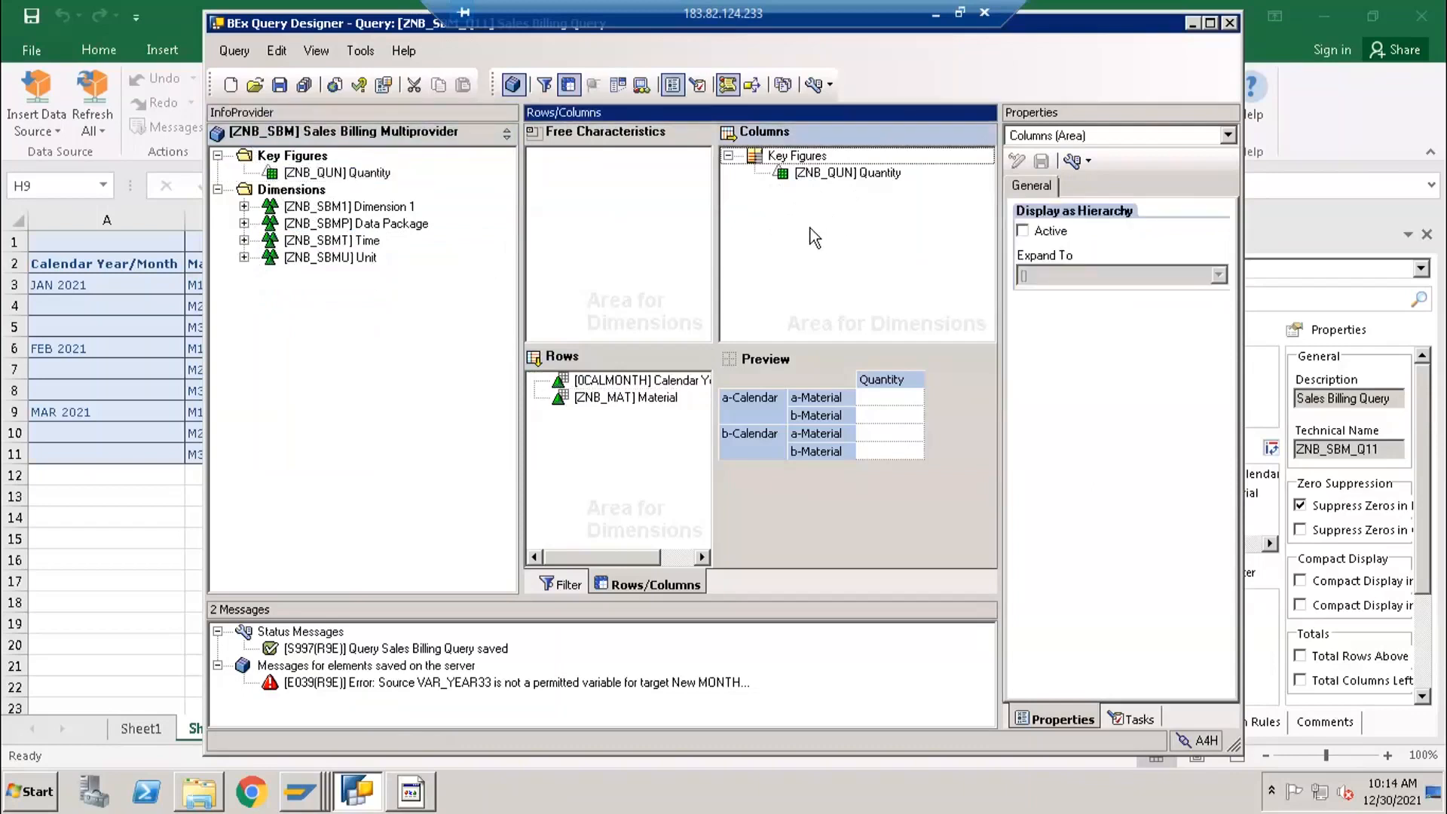
pyautogui.click(796, 179)
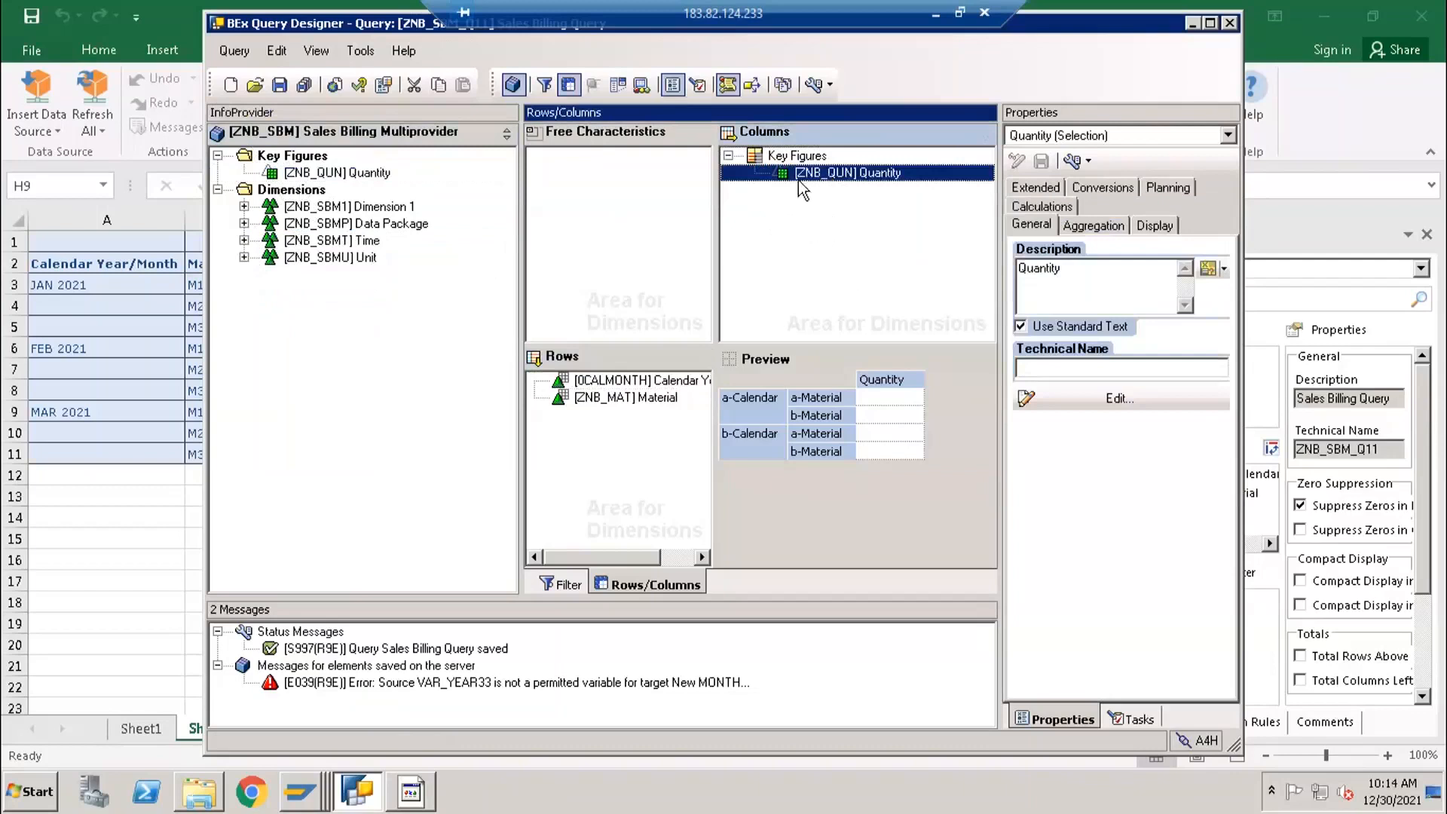
pyautogui.click(311, 174)
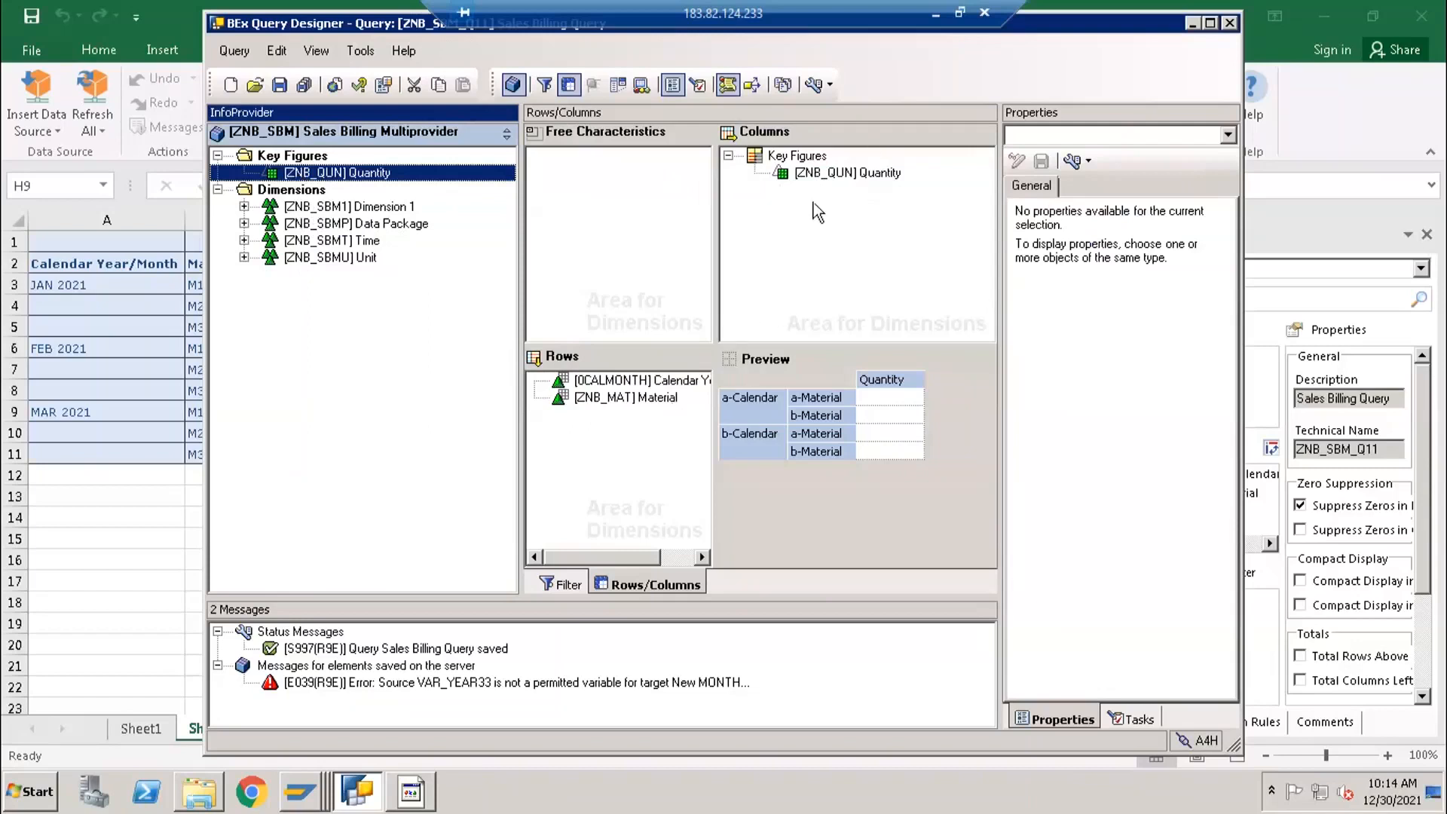
pyautogui.click(800, 173)
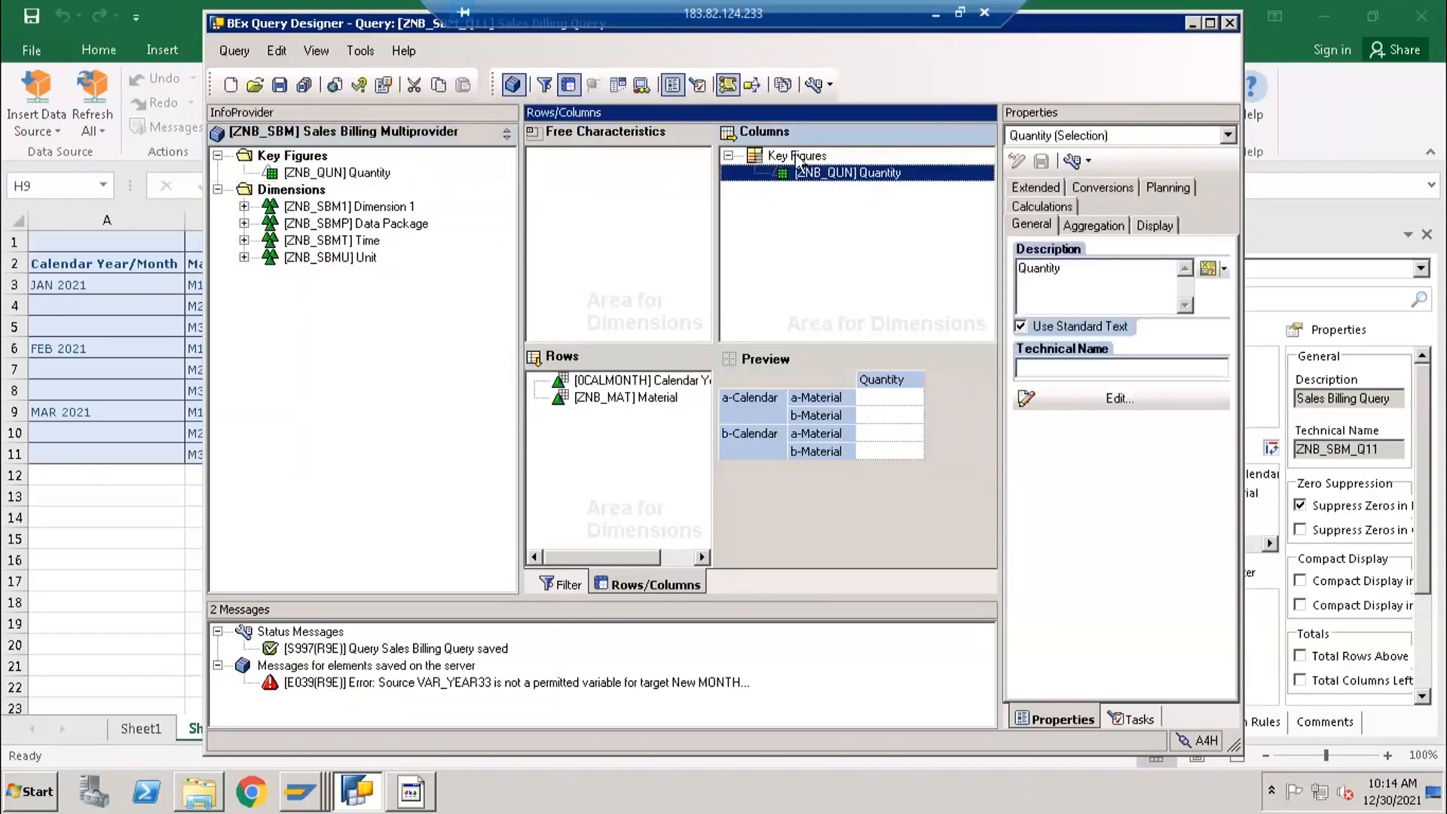
# - Add a new formula to the Key Figures structure in the columns and select it
pyautogui.click(799, 158)
pyautogui.rightClick(796, 155)
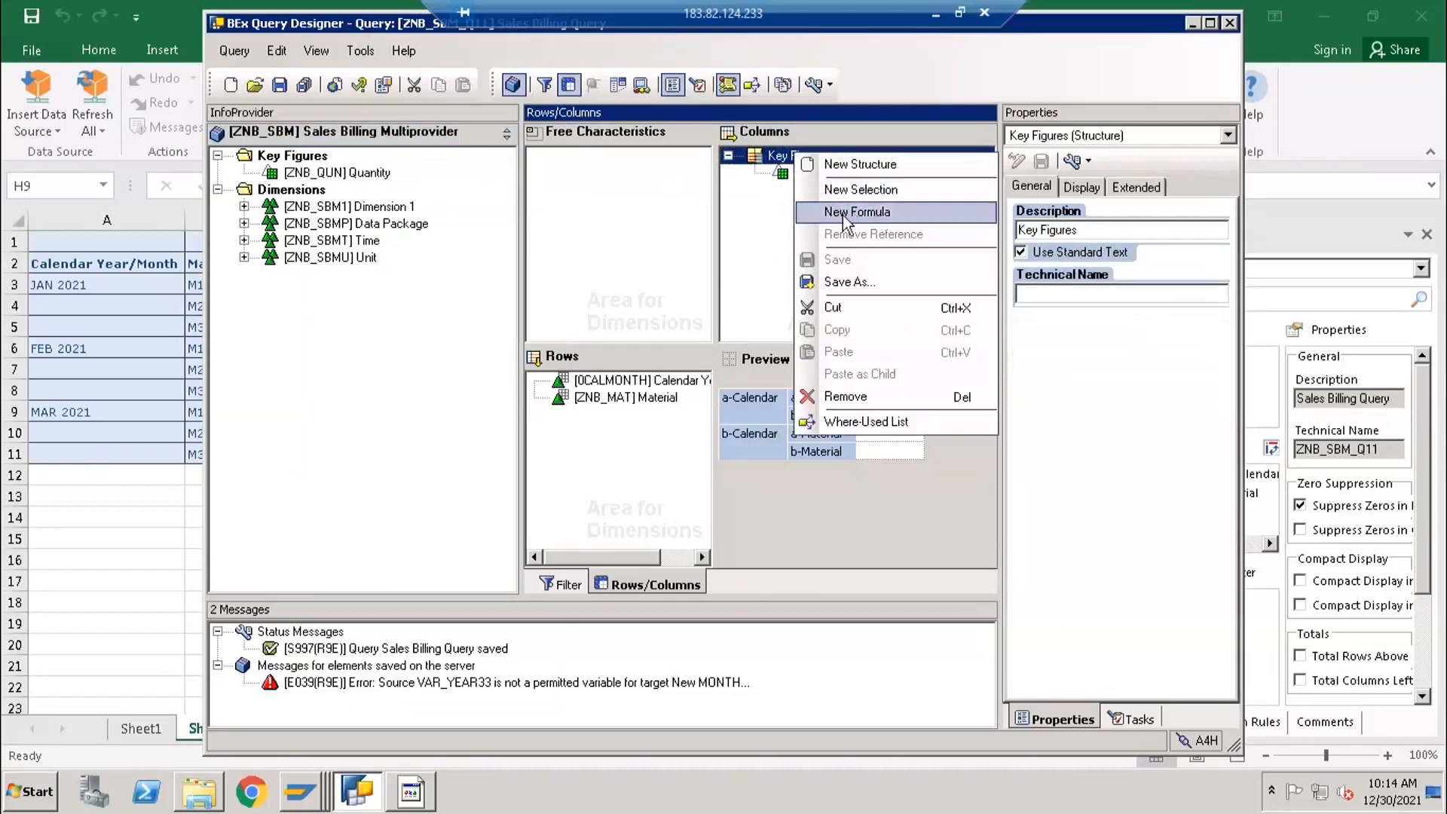
pyautogui.click(870, 216)
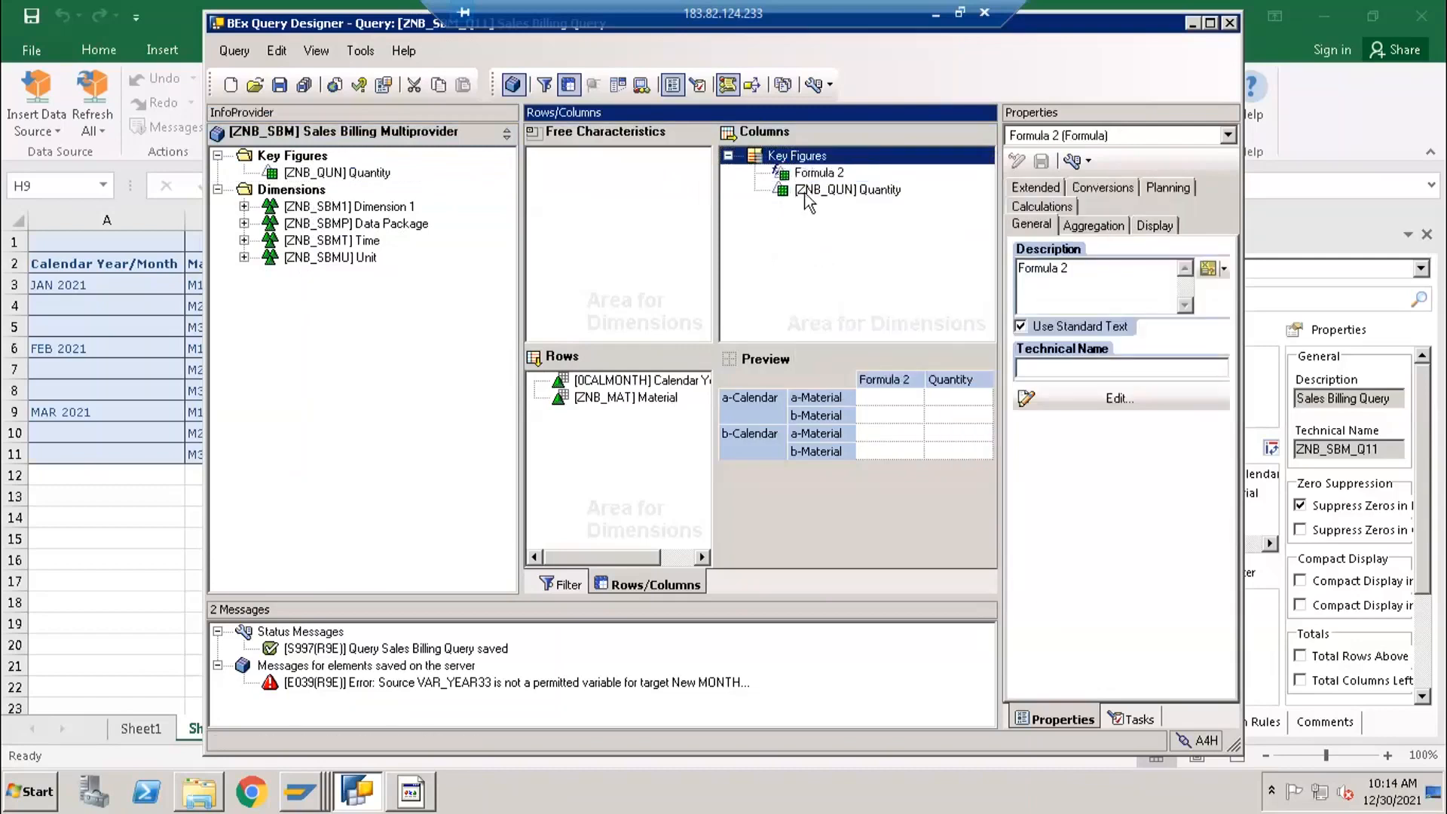
pyautogui.click(805, 187)
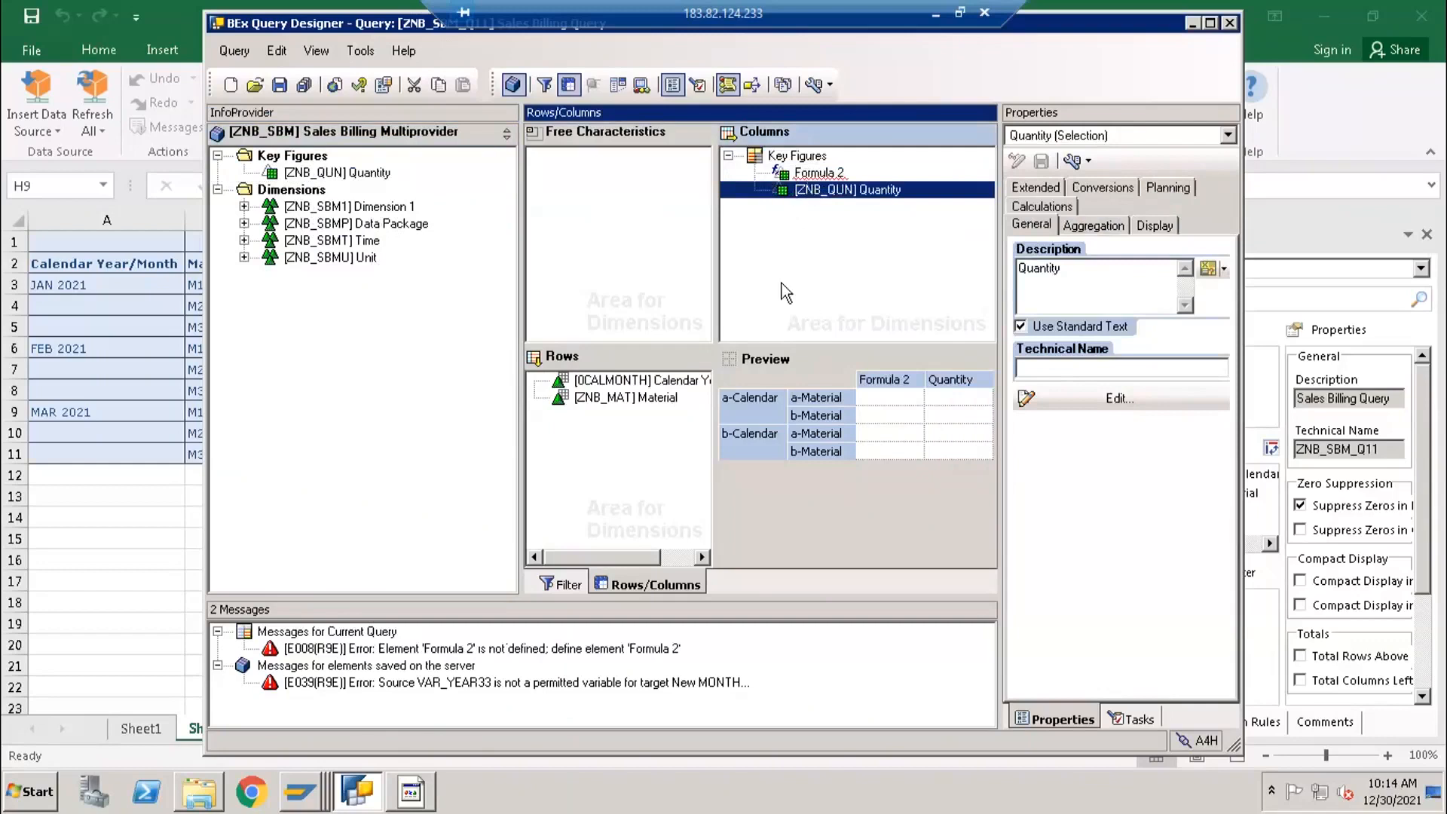
pyautogui.click(816, 177)
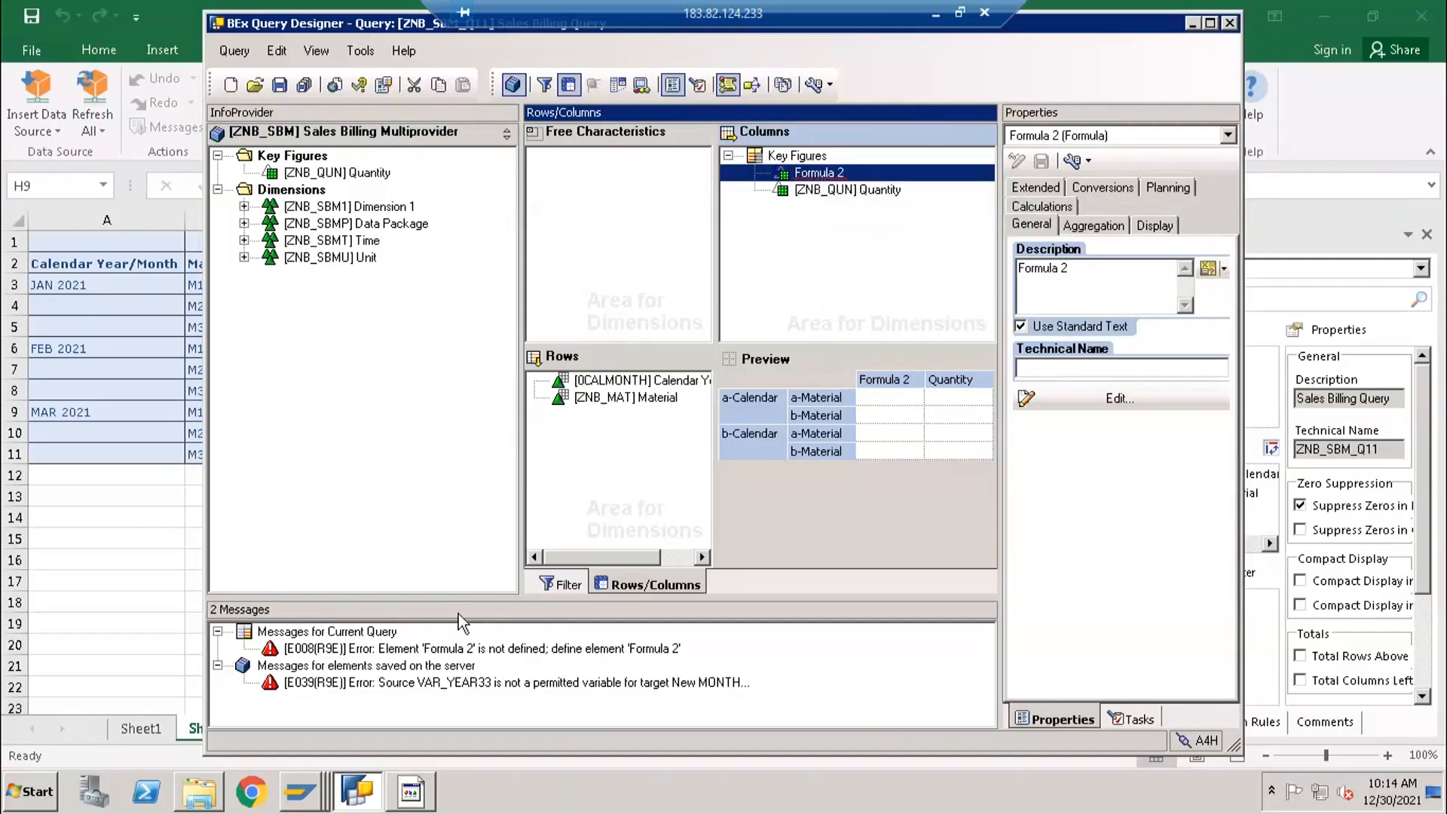
# - Switch to the SAP GUI scheduler session and open the output field selection for the Sales Billing Multiprovider's data
pyautogui.click(129, 455)
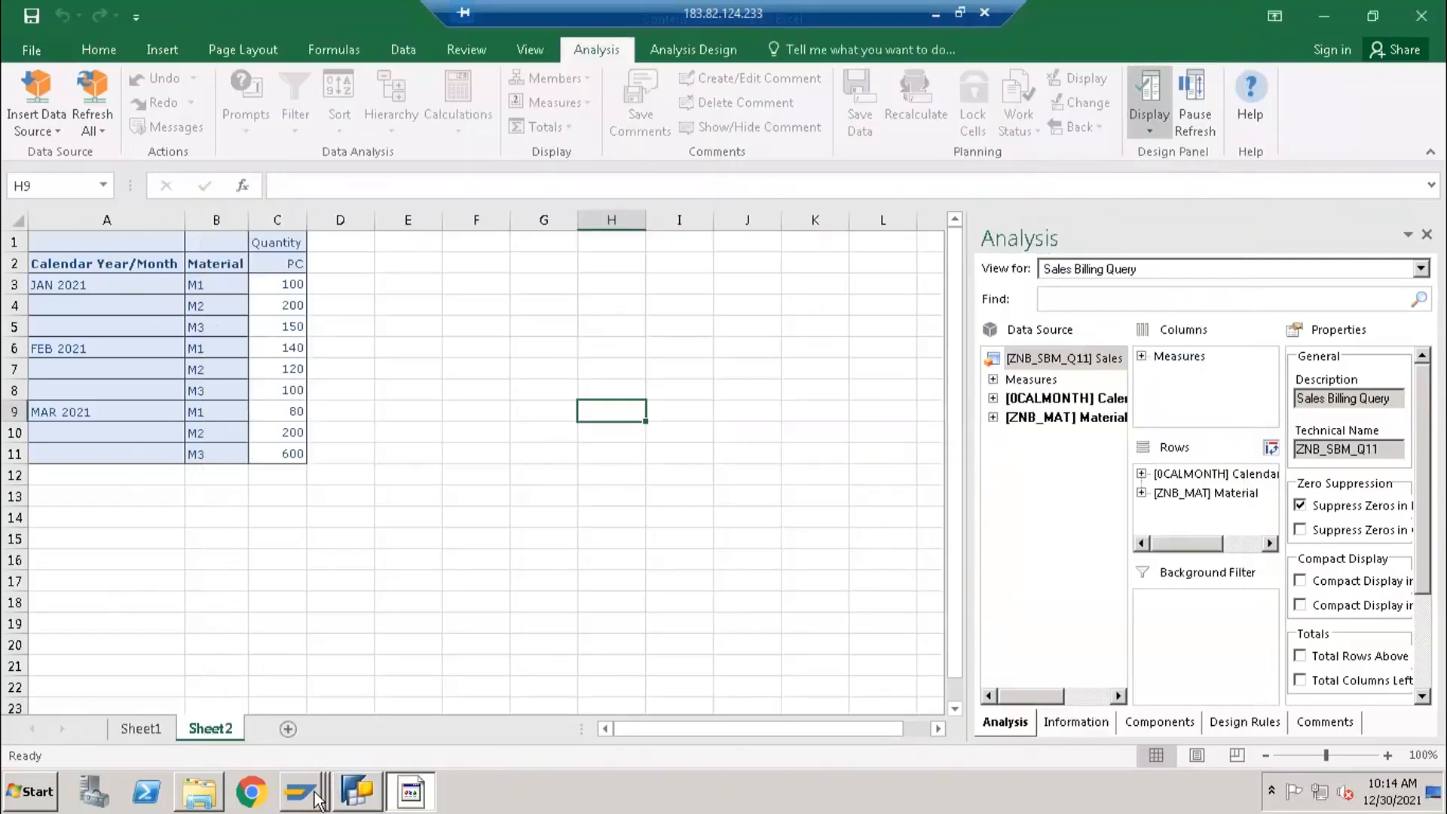
pyautogui.moveTo(300, 792)
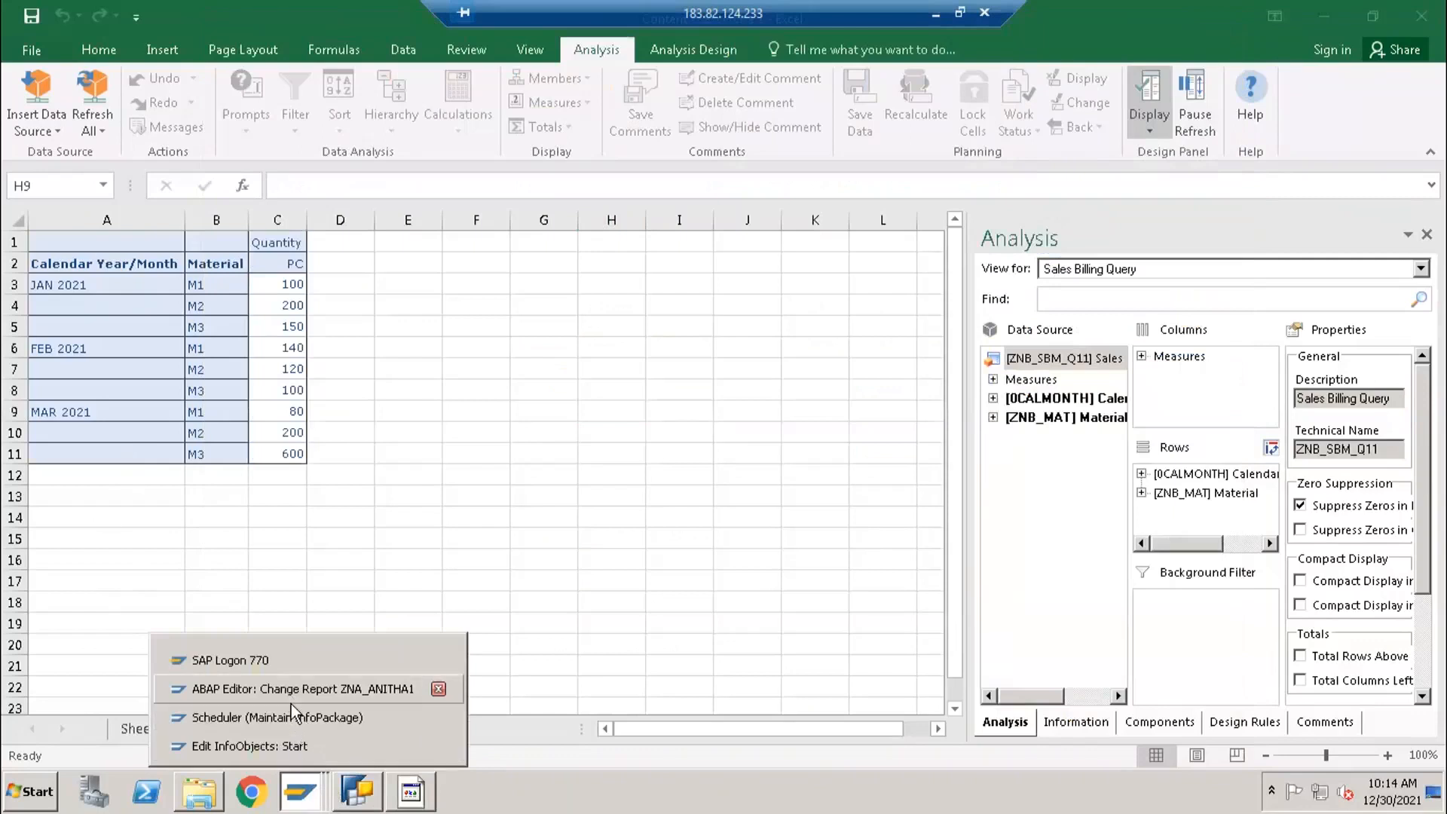
pyautogui.click(293, 717)
pyautogui.rightClick(280, 553)
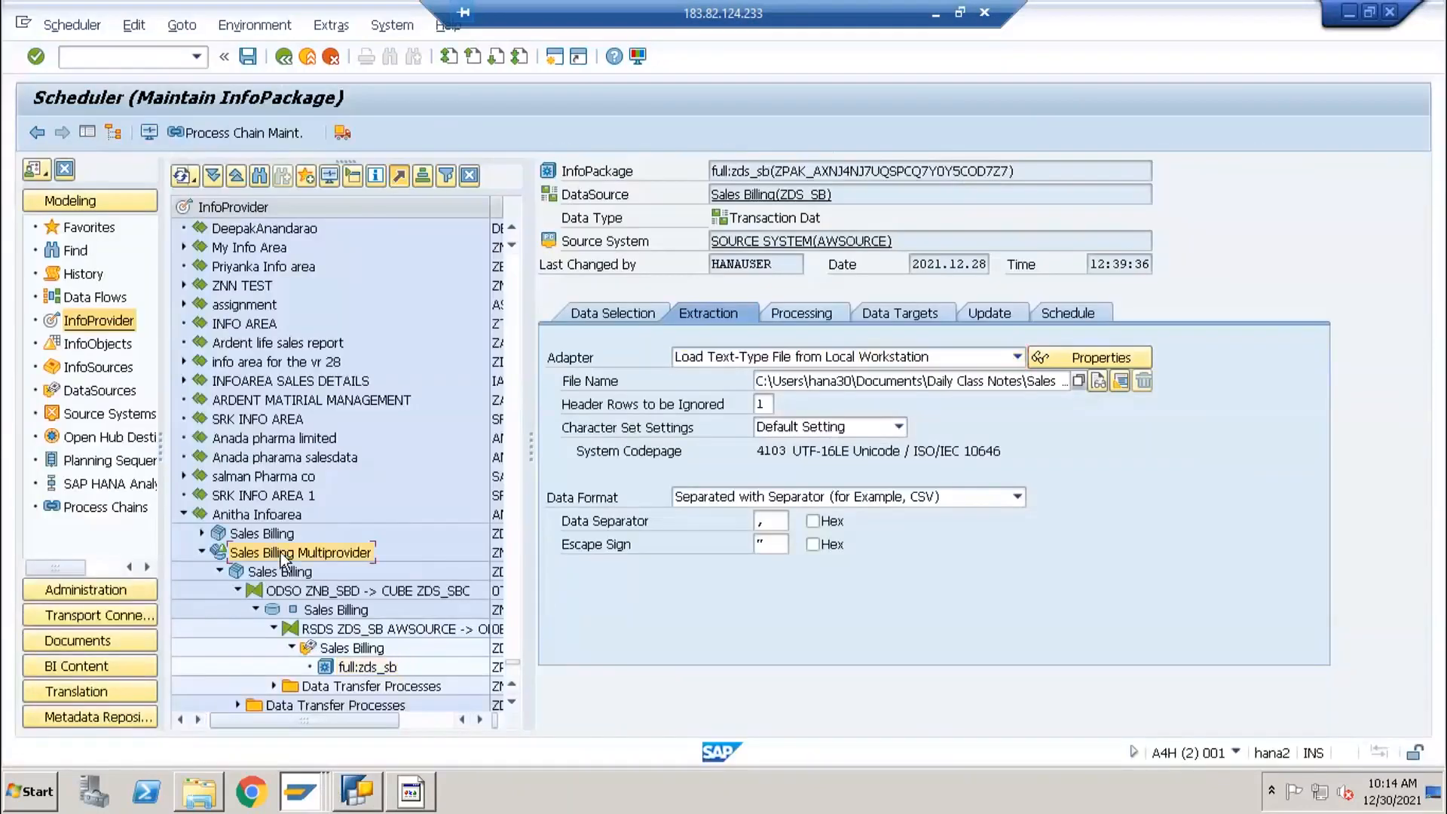
pyautogui.click(343, 490)
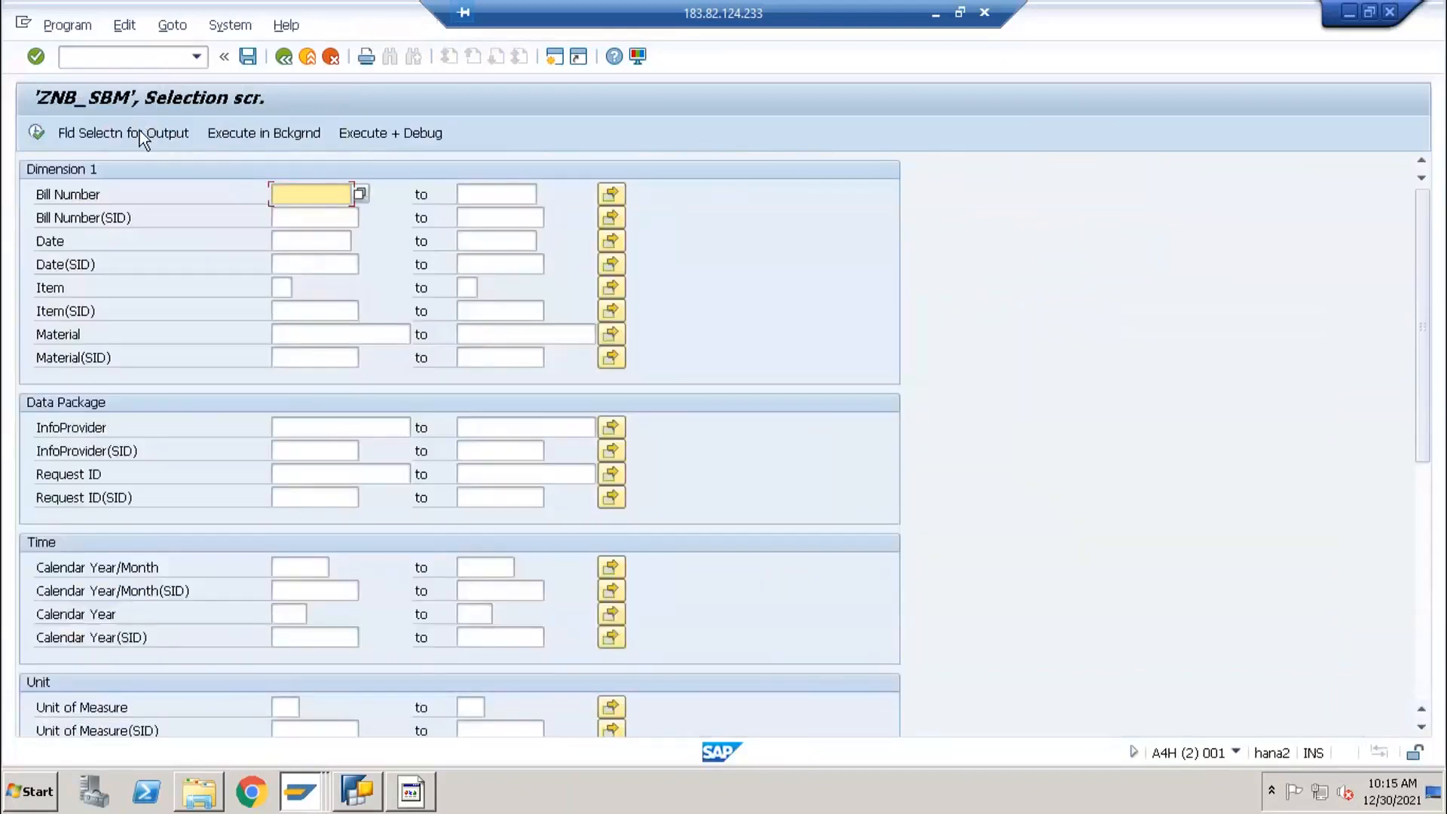
pyautogui.click(139, 133)
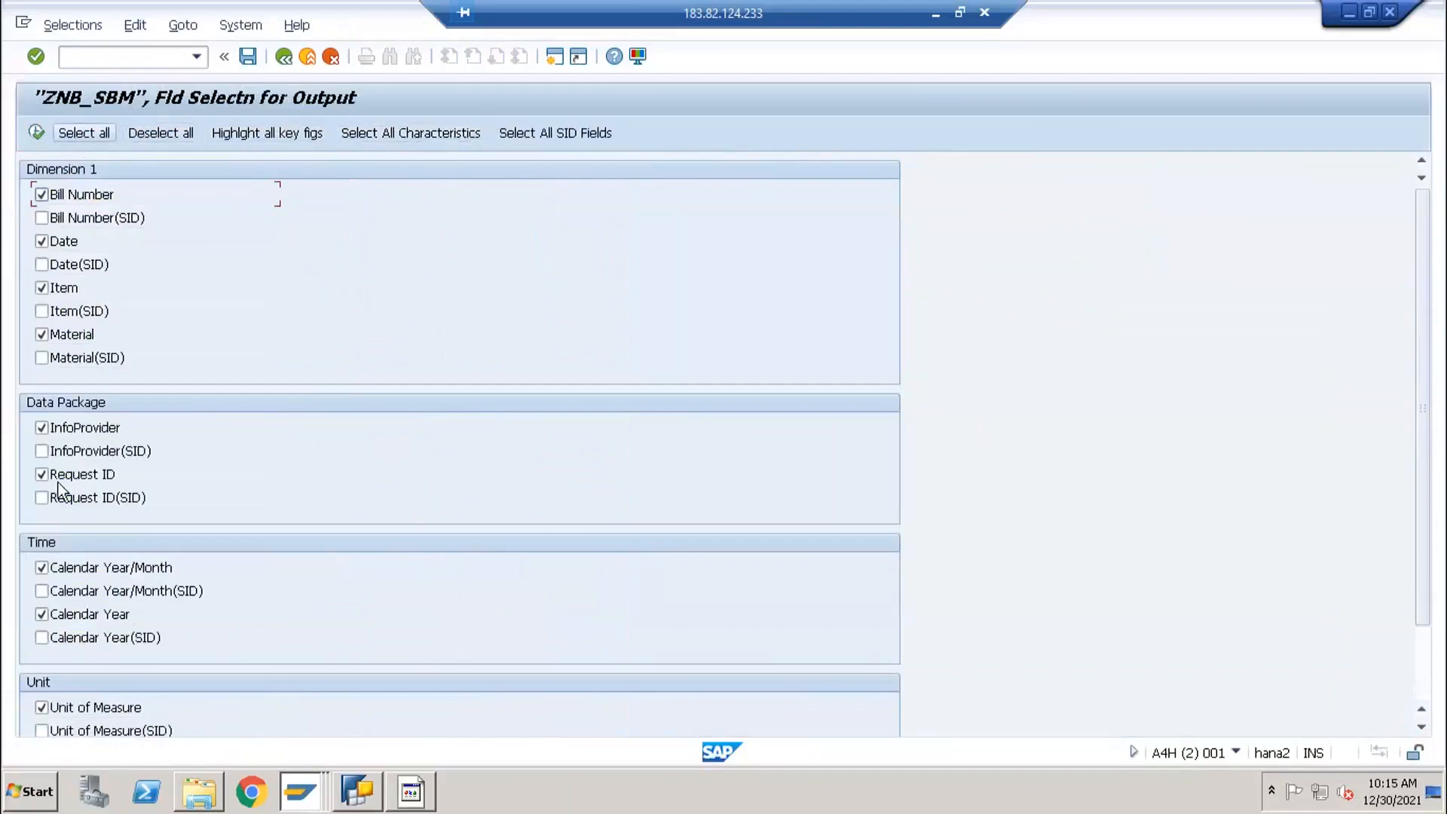
# - List the ZNB_SBM data with the selected output fields and examine the Quantity column
pyautogui.scroll(-2, 46, 678)
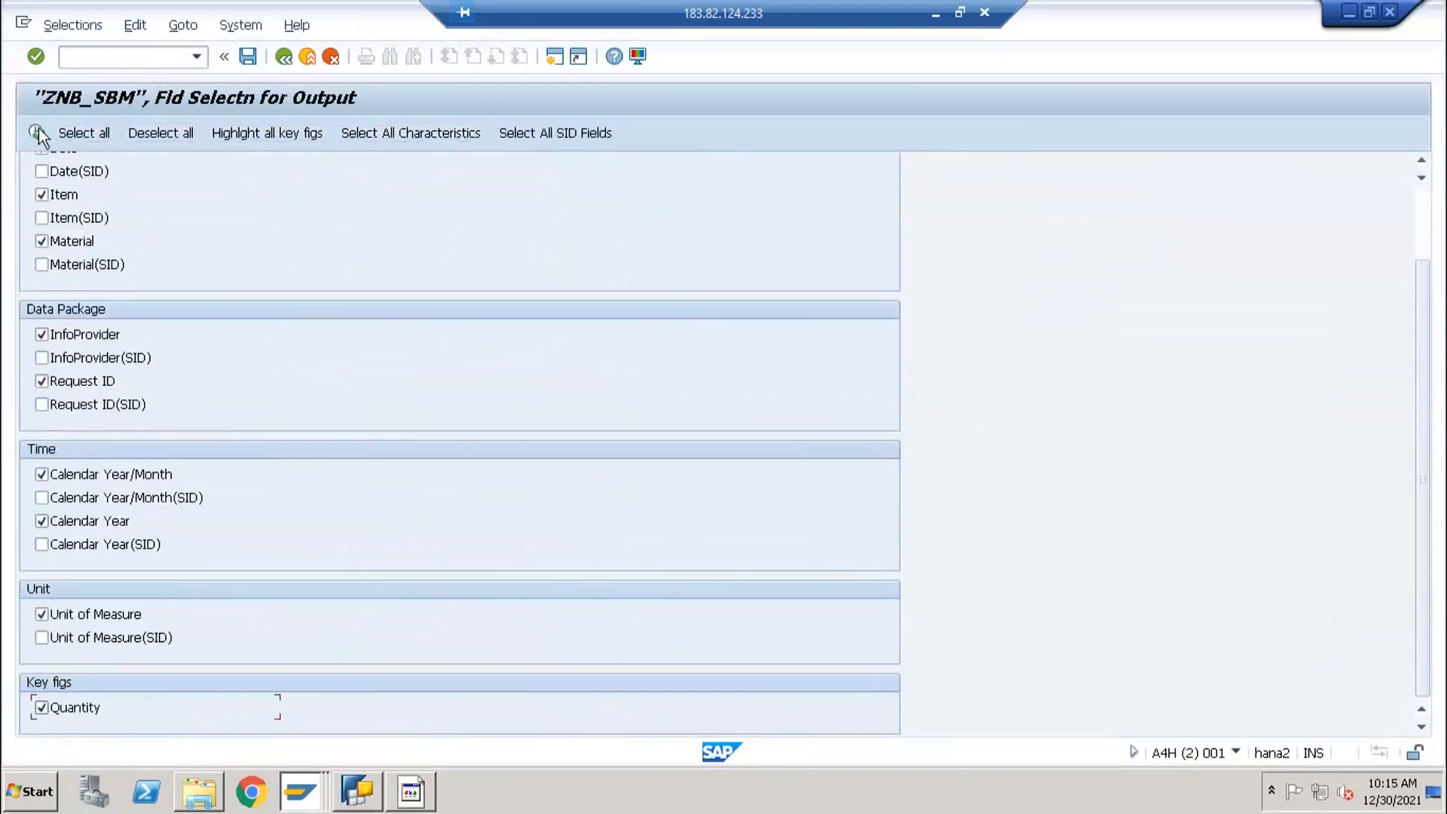
pyautogui.click(35, 135)
pyautogui.press('F8')
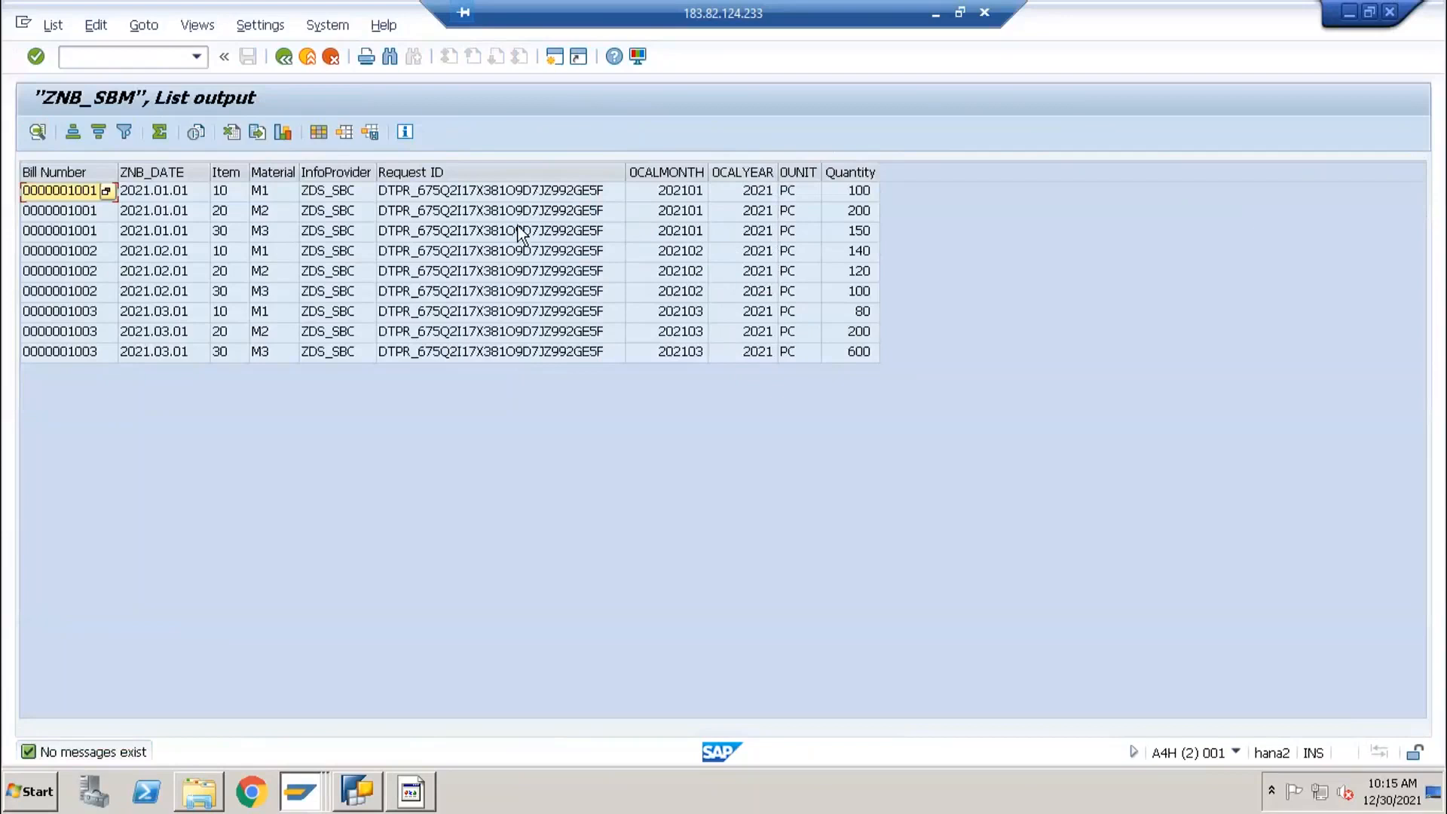
pyautogui.click(852, 173)
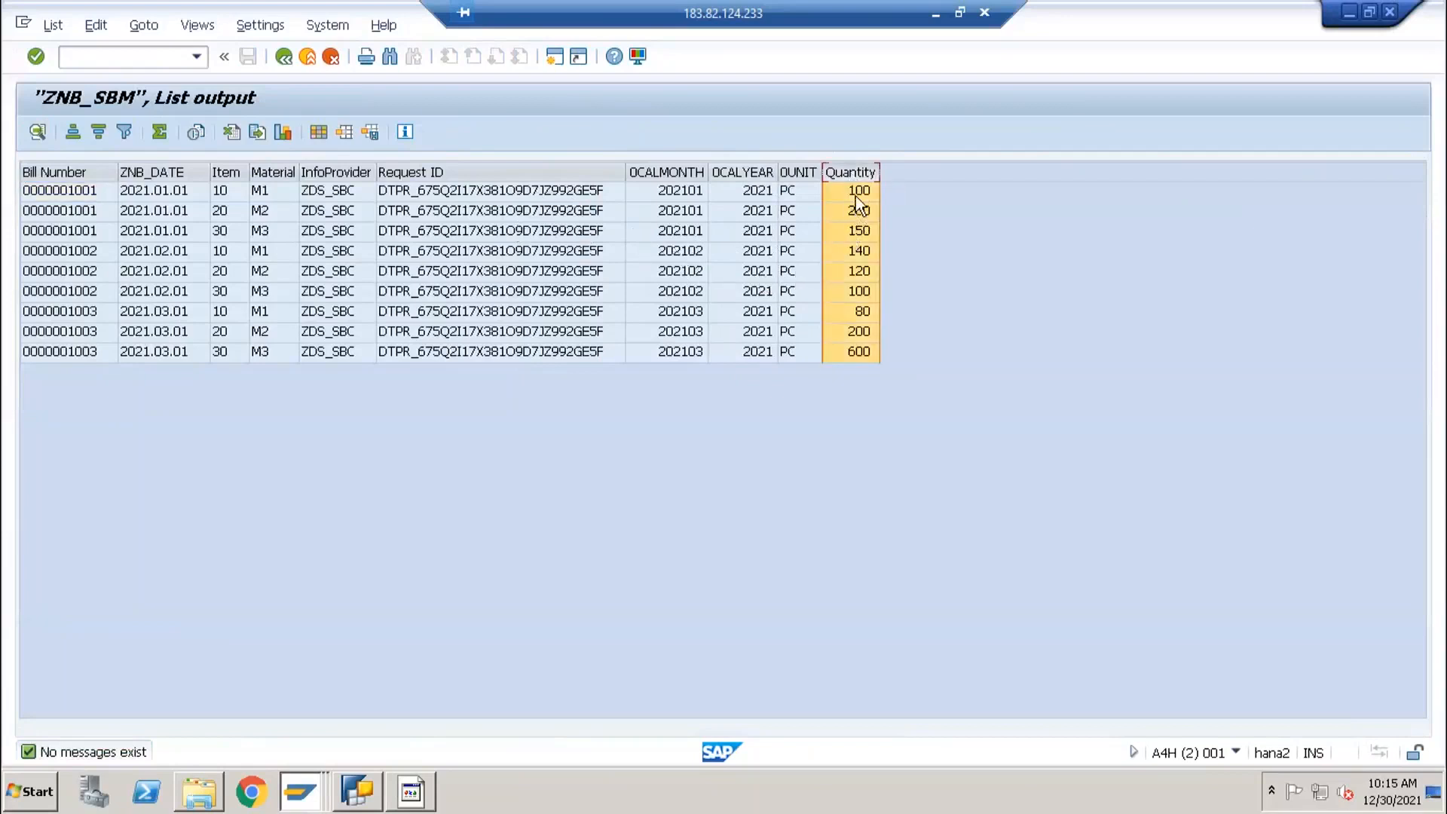
pyautogui.click(856, 195)
# - Switch to the Excel sales billing report and examine the Quantity values in C3:C11
pyautogui.hotkey('alt', 'Tab')
pyautogui.hotkey('alt', 'Tab')
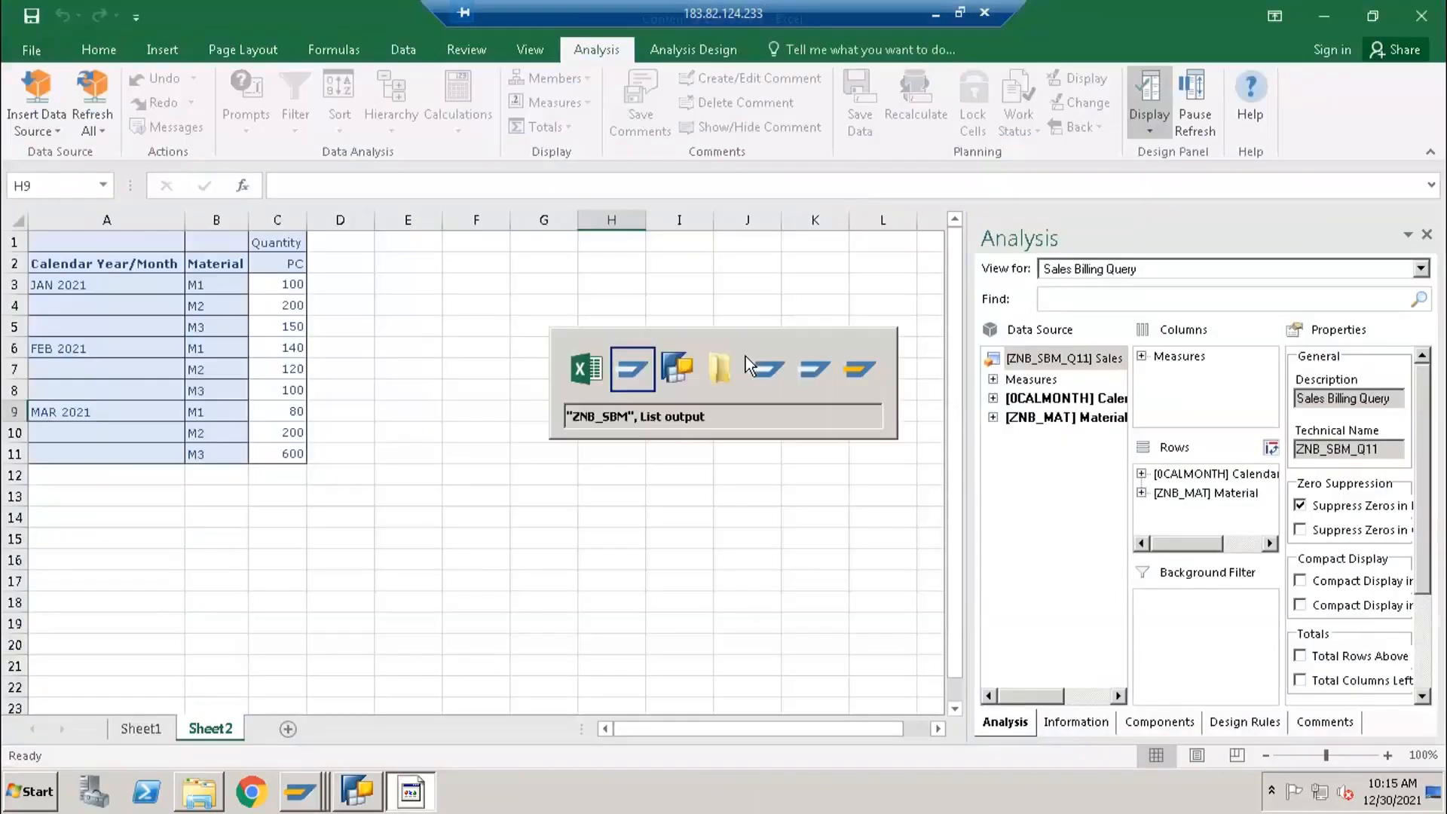
pyautogui.hotkey('alt', 'Tab')
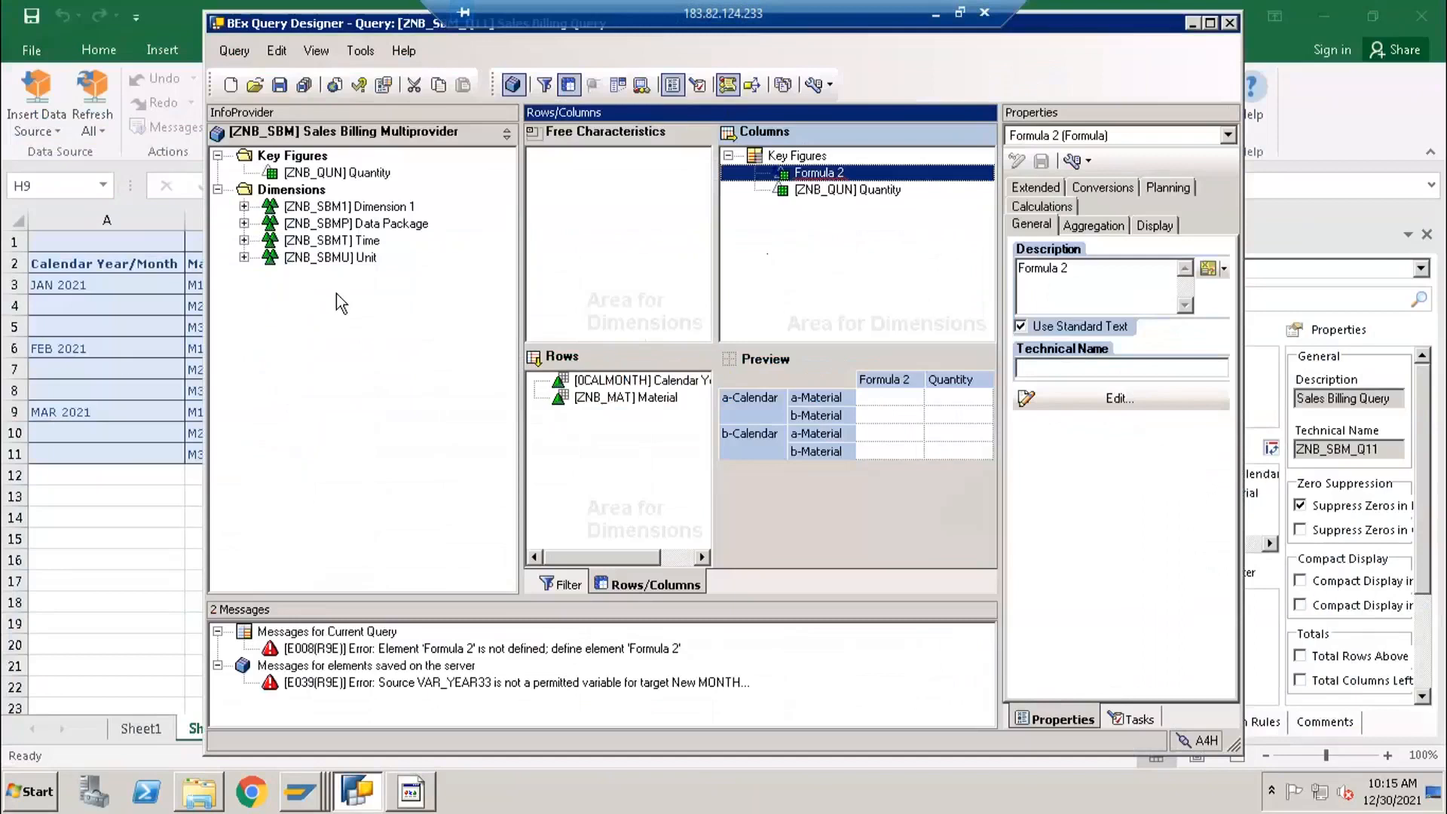
pyautogui.hotkey('alt', 'Tab')
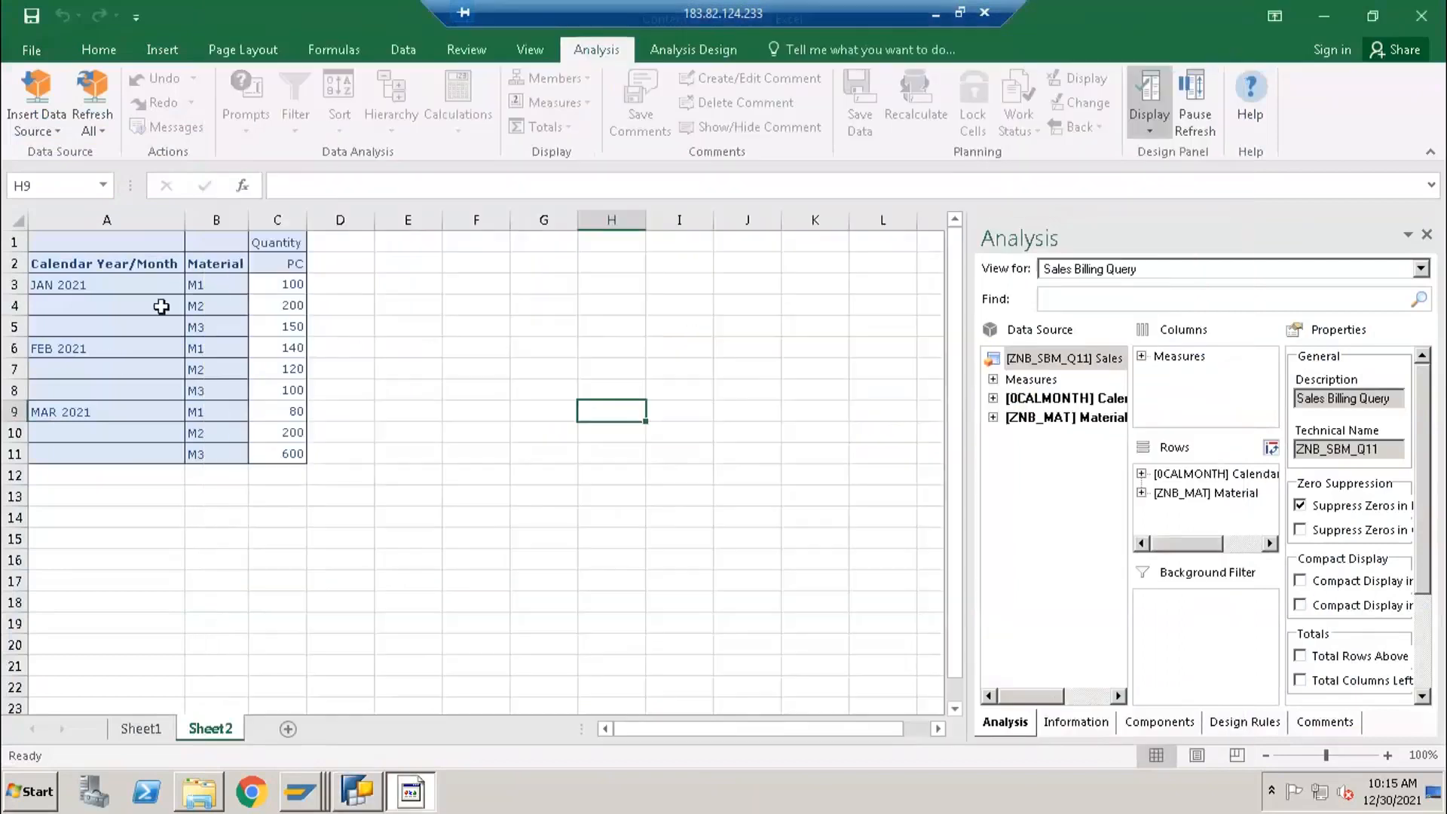
pyautogui.click(278, 284)
pyautogui.moveTo(275, 336); pyautogui.dragTo(274, 457)
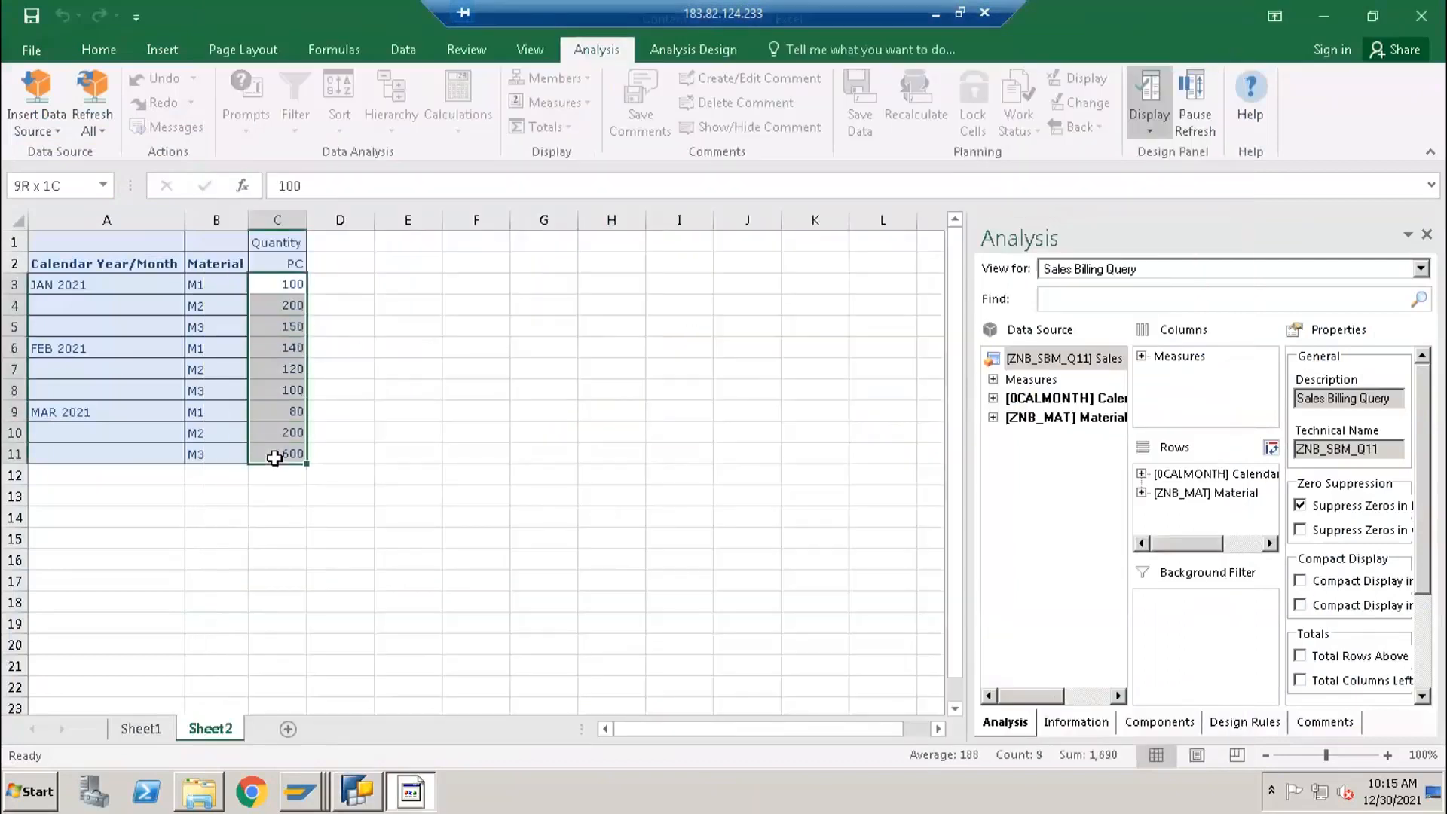
pyautogui.click(275, 282)
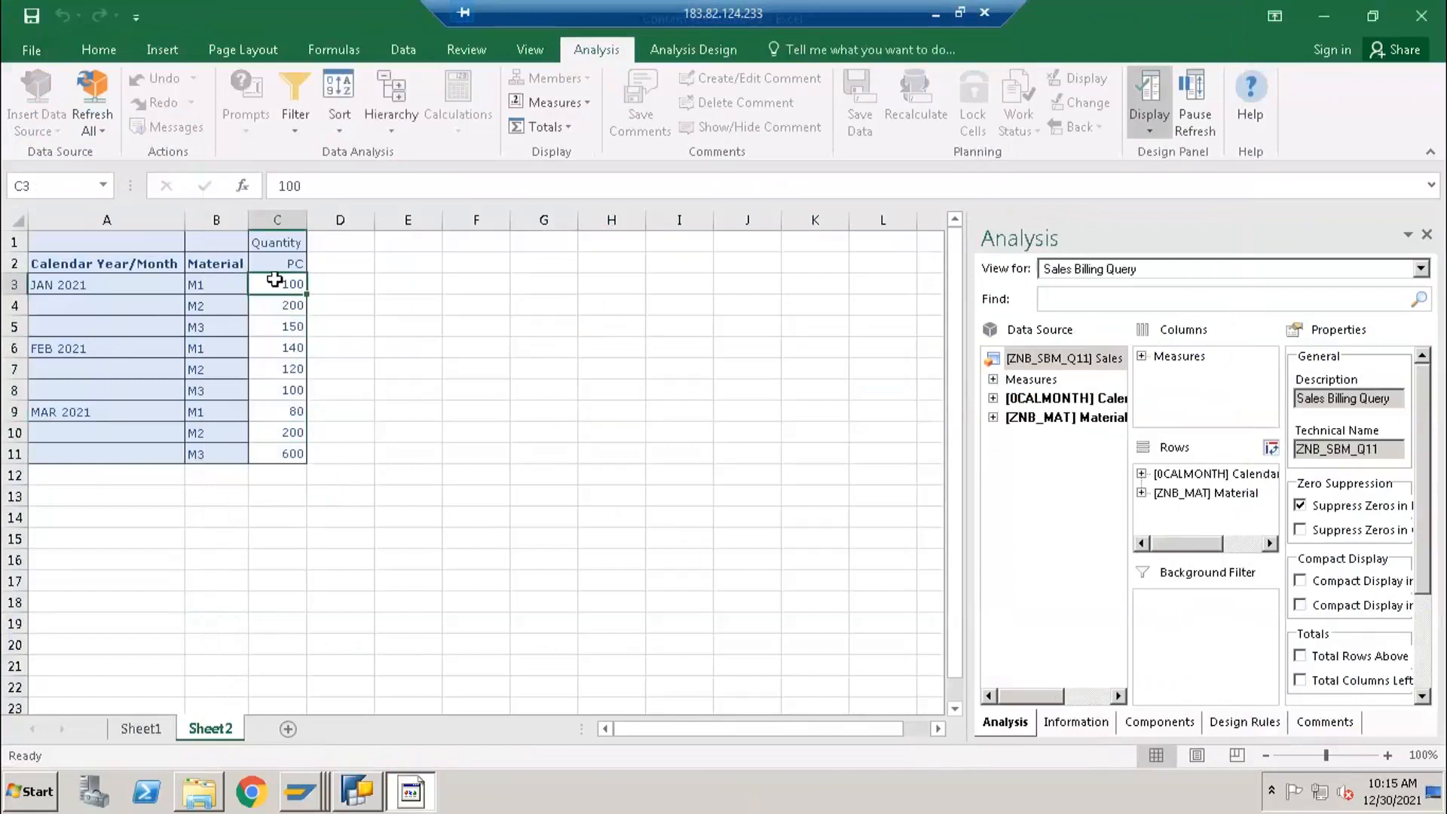
# - Switch to BEx Query Designer and select the new formula, Formula 2, in the Key Figures structure
pyautogui.hotkey('alt', 'Tab')
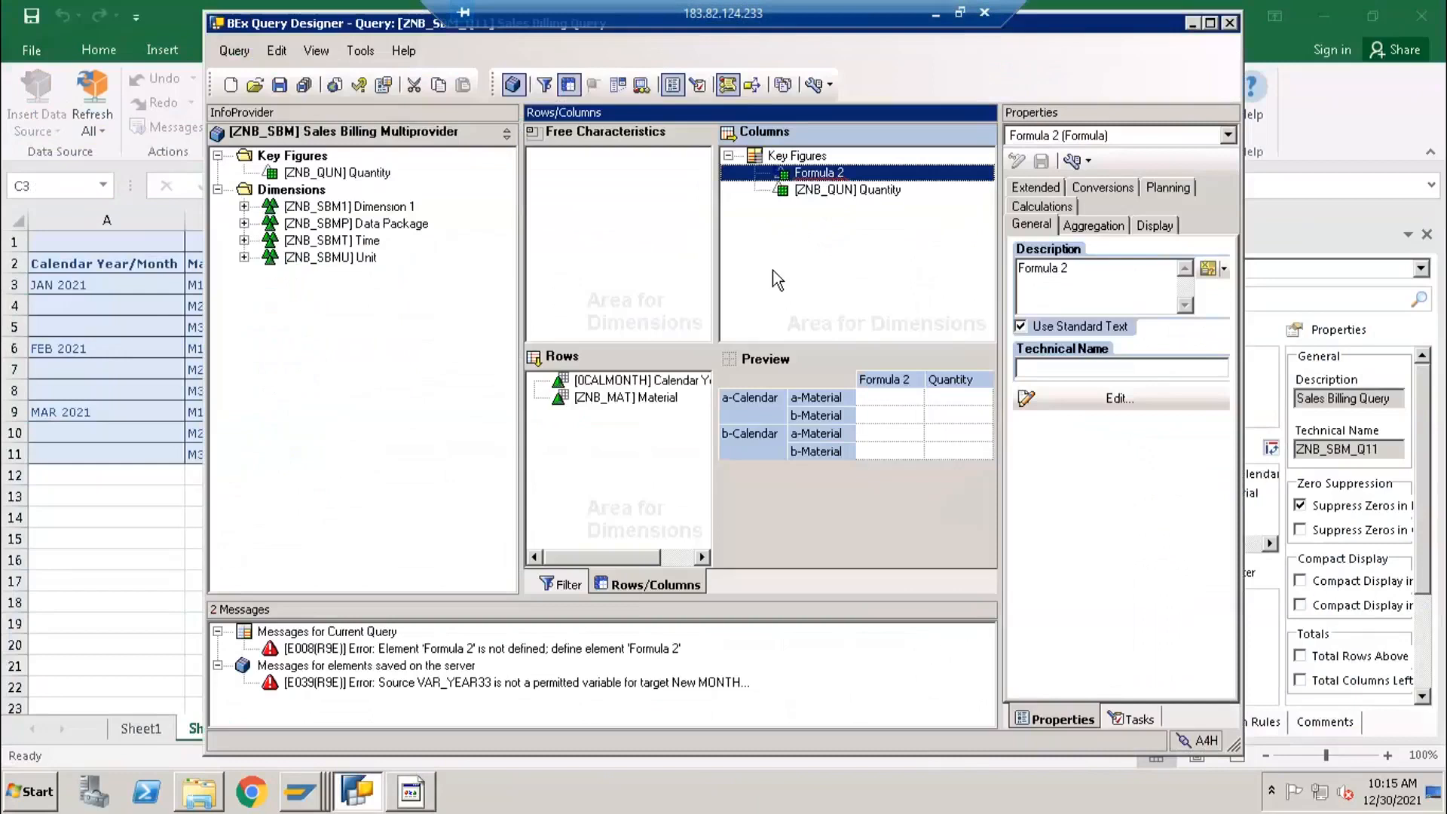
pyautogui.rightClick(797, 156)
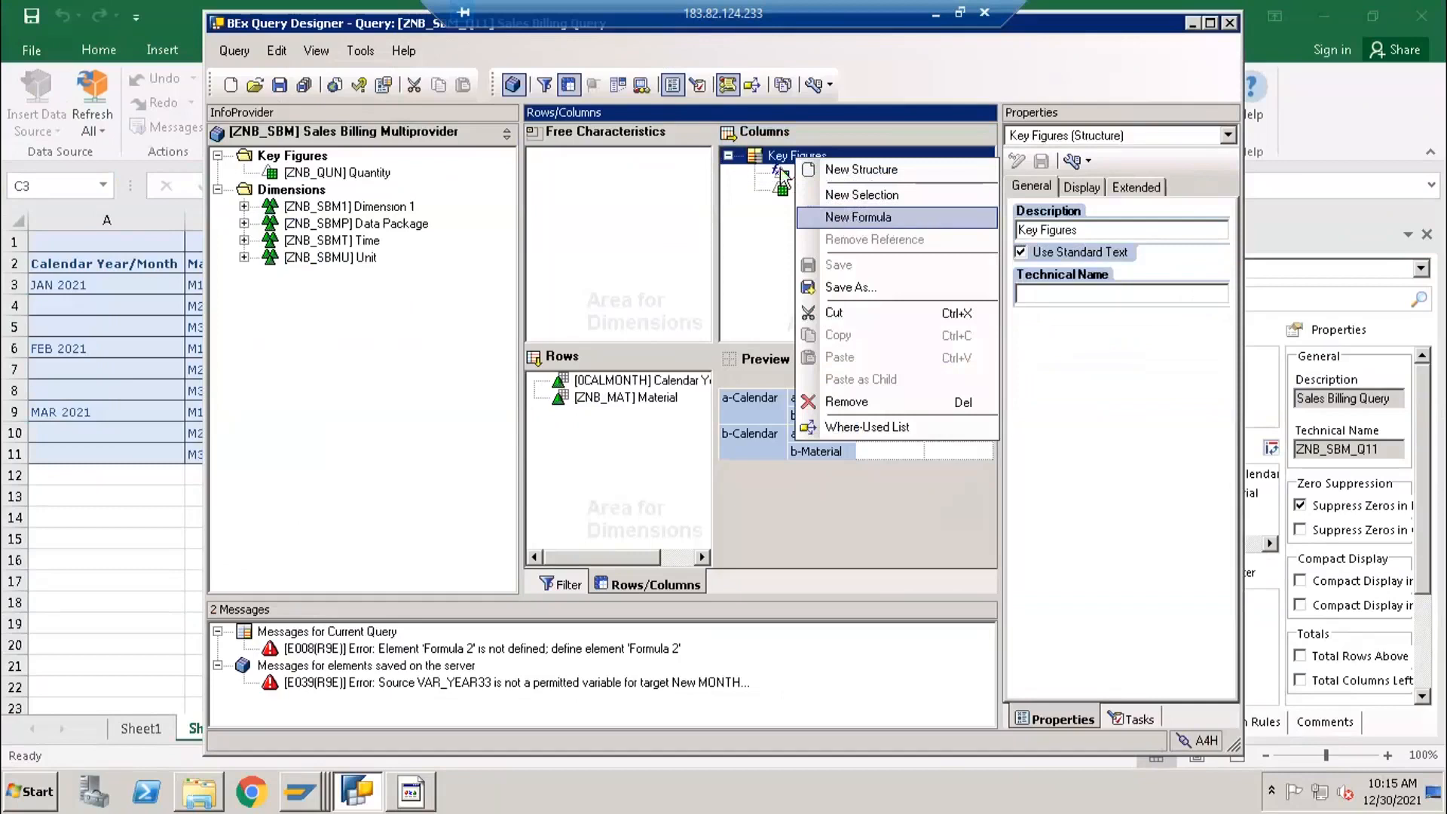
pyautogui.click(874, 218)
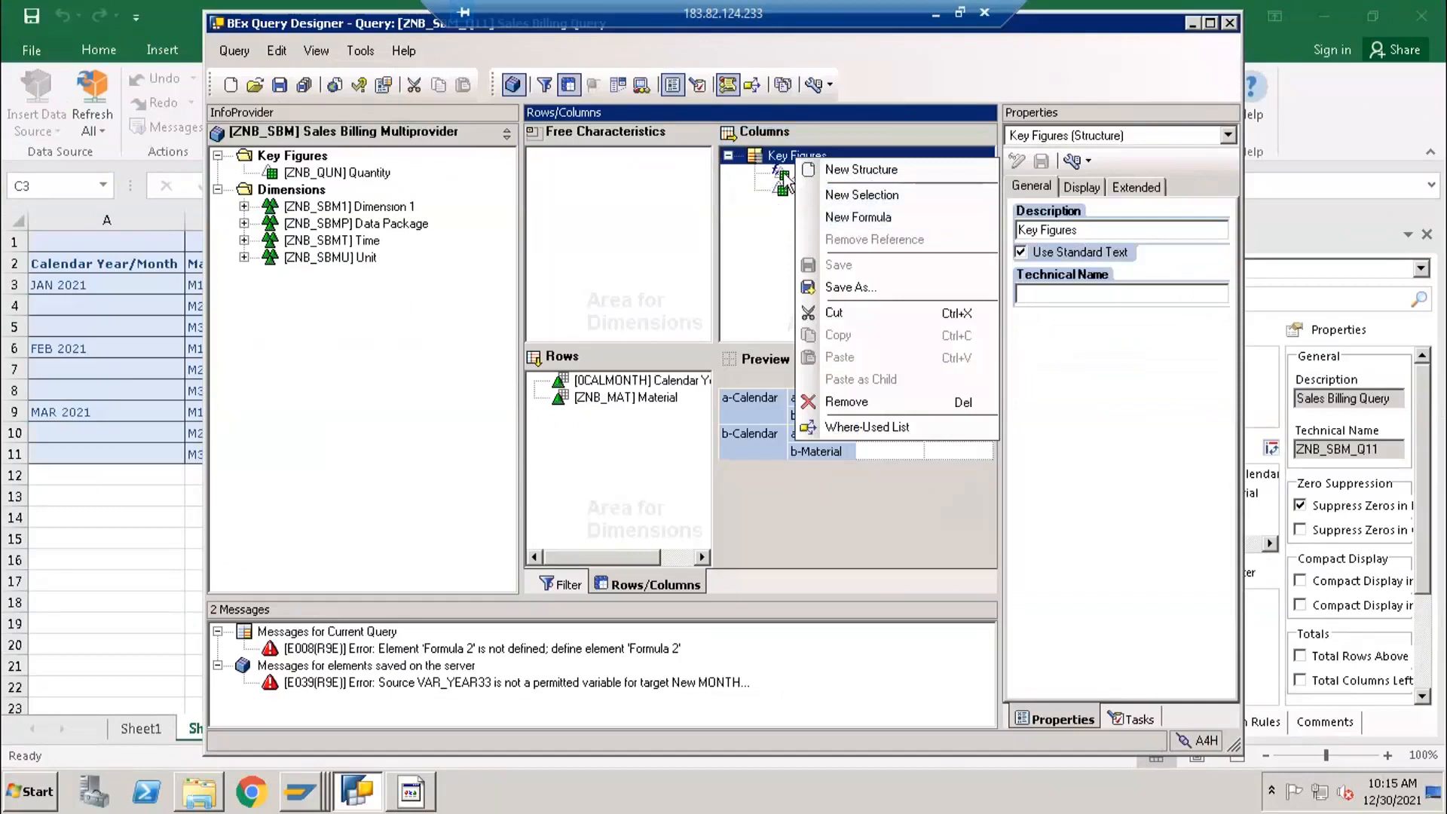
pyautogui.click(837, 181)
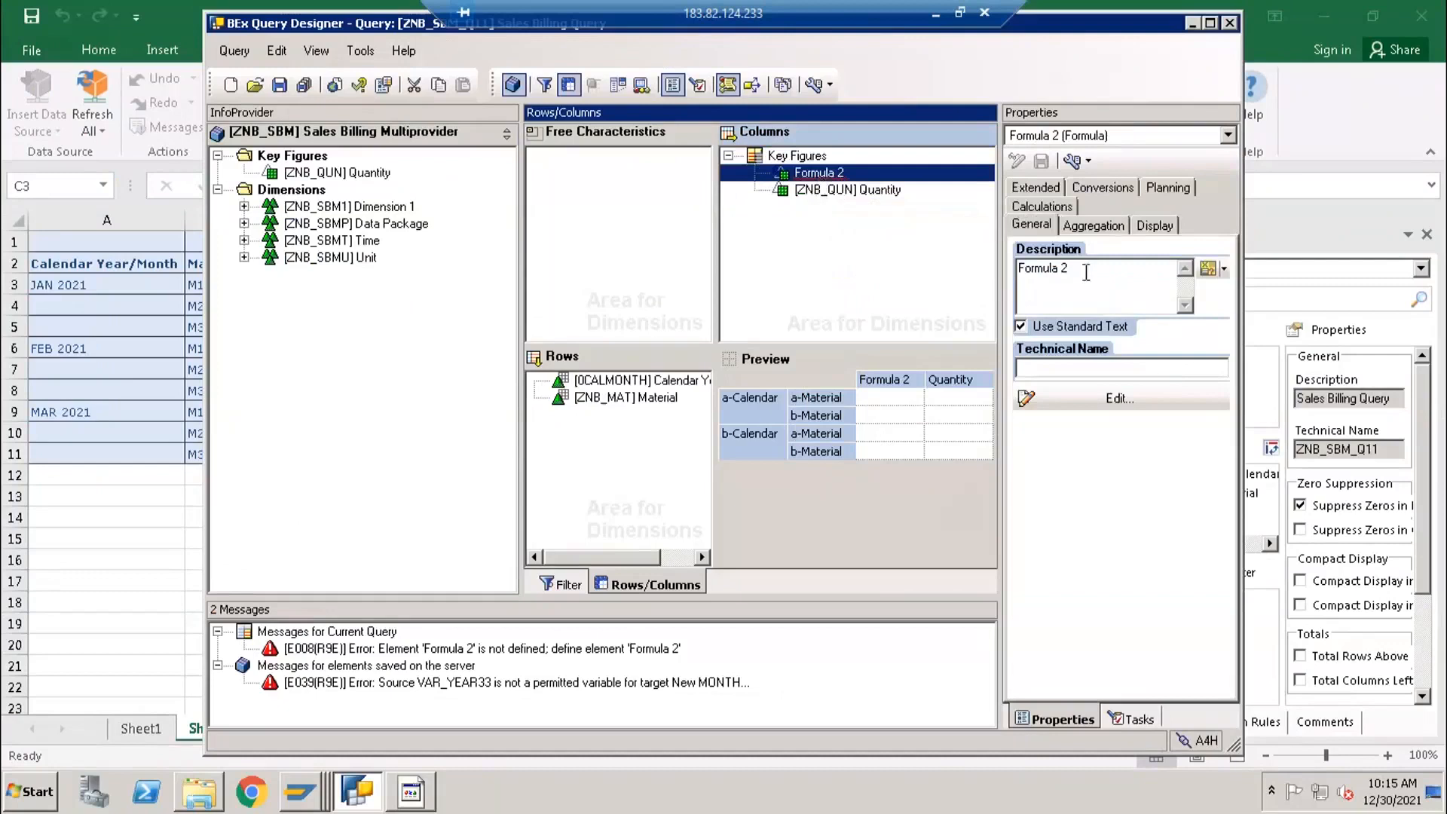
# - Set the new formula's description to "Quantity * 2" and apply it in the columns
pyautogui.moveTo(1063, 265); pyautogui.dragTo(985, 269)
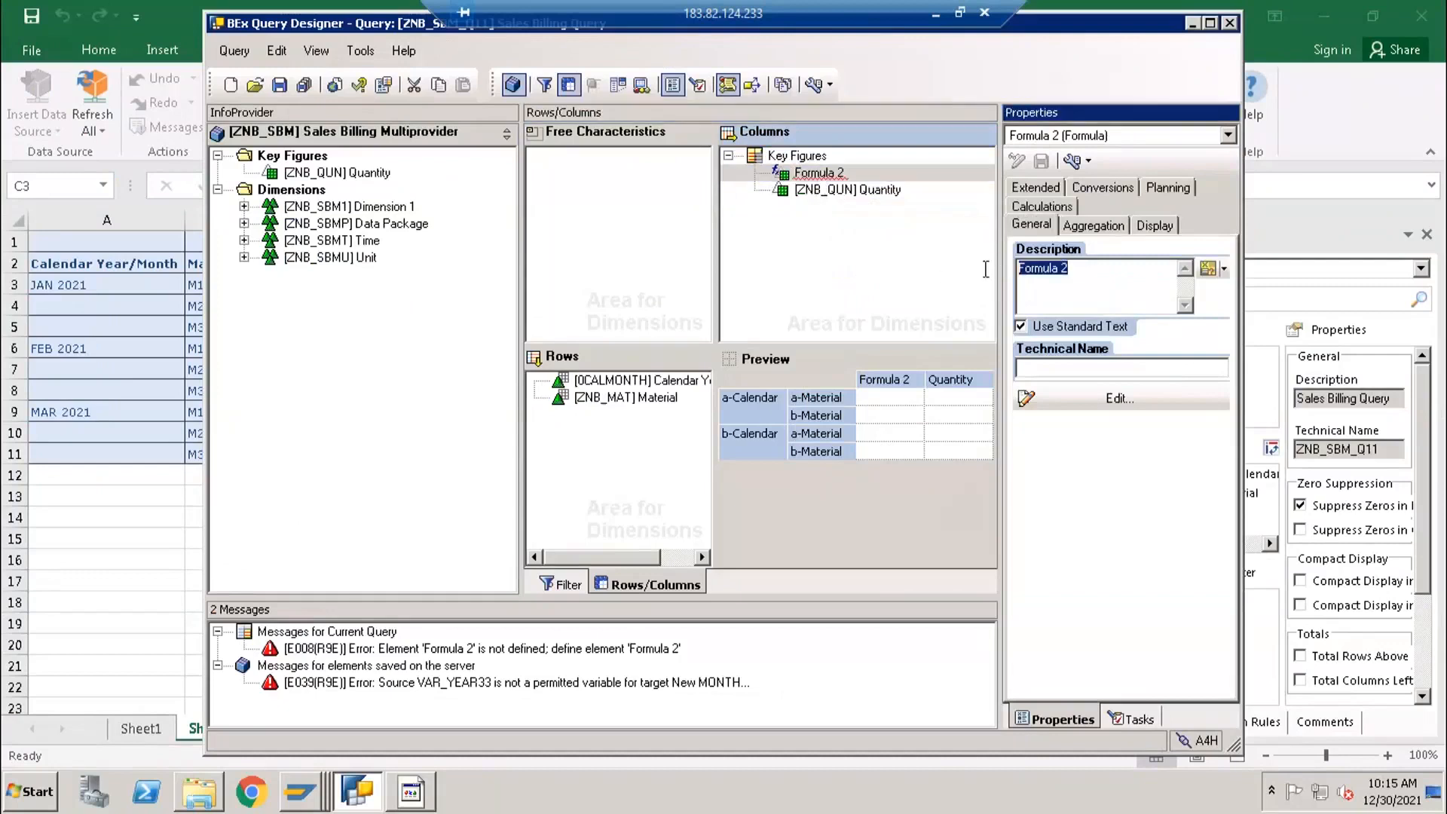
pyautogui.write('Quantity *')
pyautogui.click(835, 190)
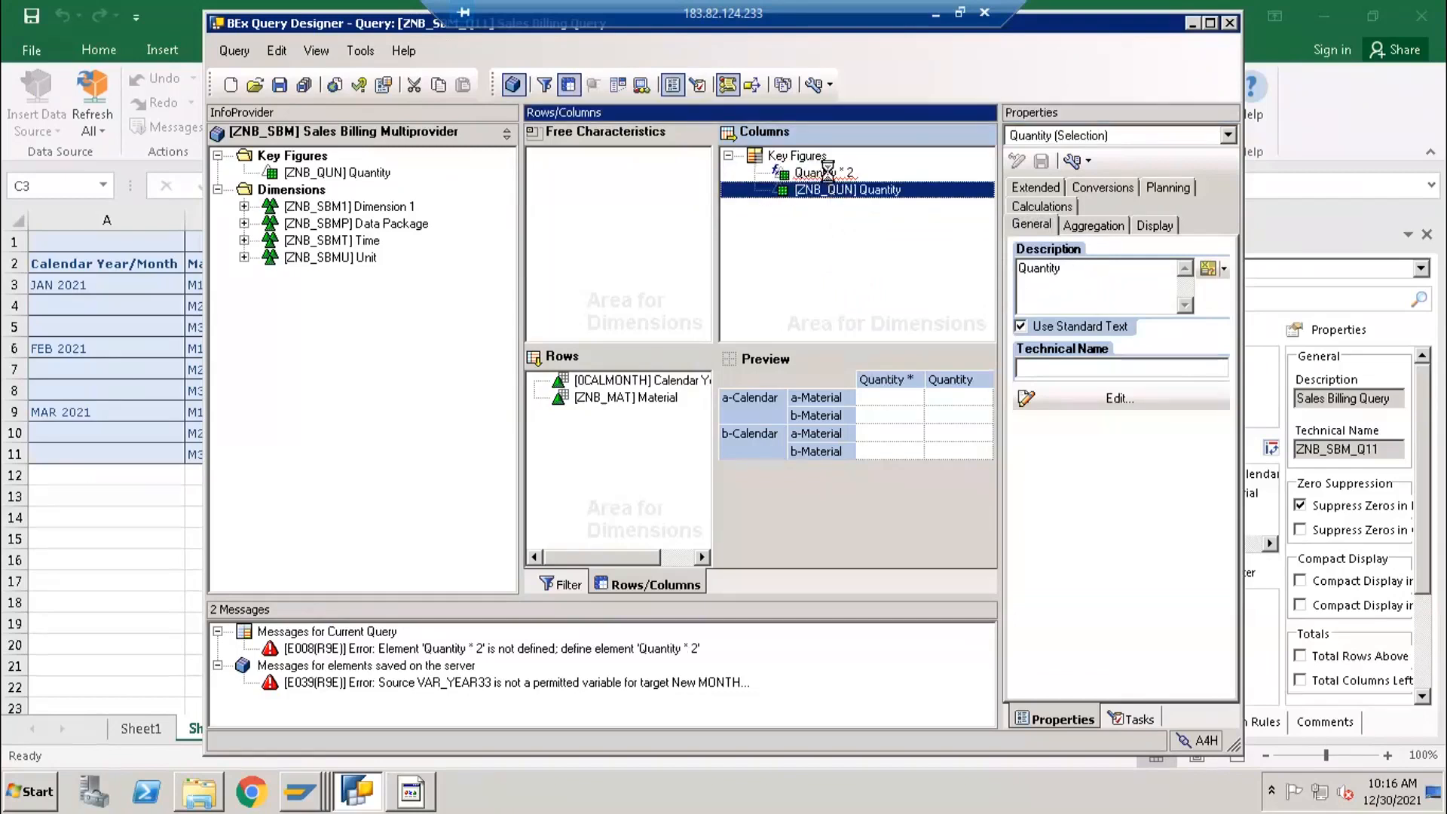
pyautogui.click(825, 173)
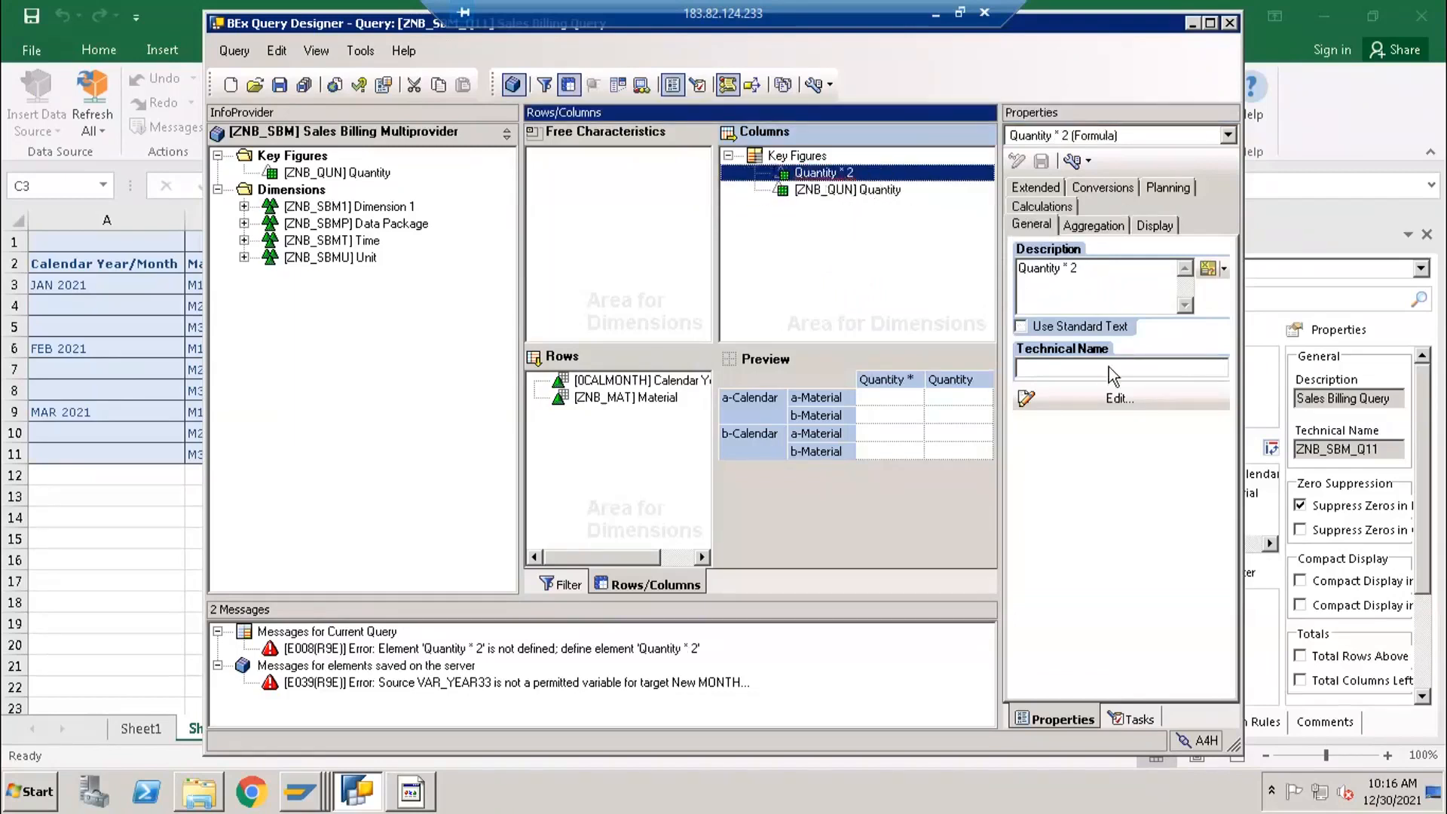
# - Set the formula's description to "Quantity mul by 10" and open its definition for editing
pyautogui.click(1084, 276)
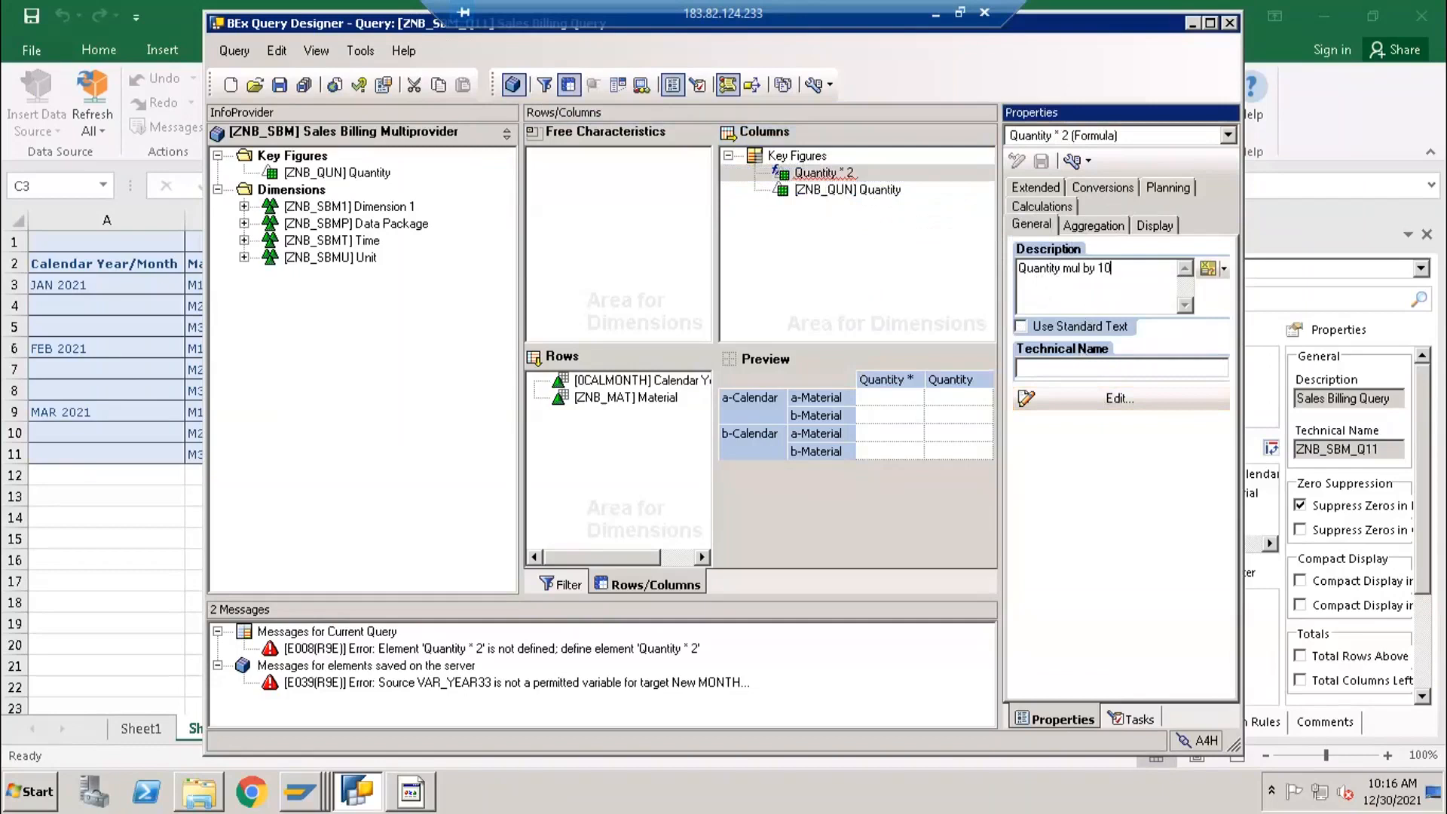
pyautogui.click(1120, 404)
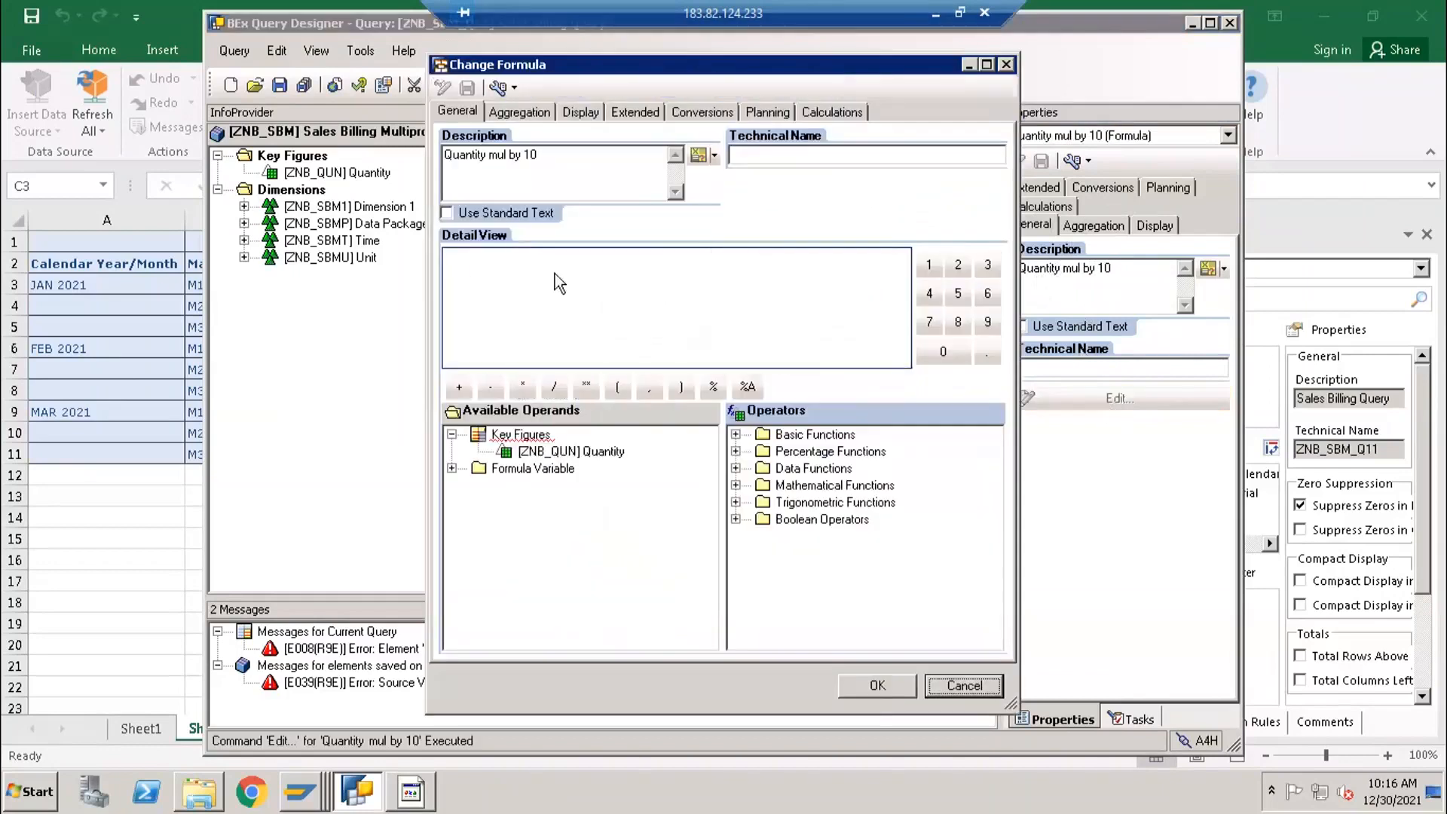
pyautogui.click(499, 290)
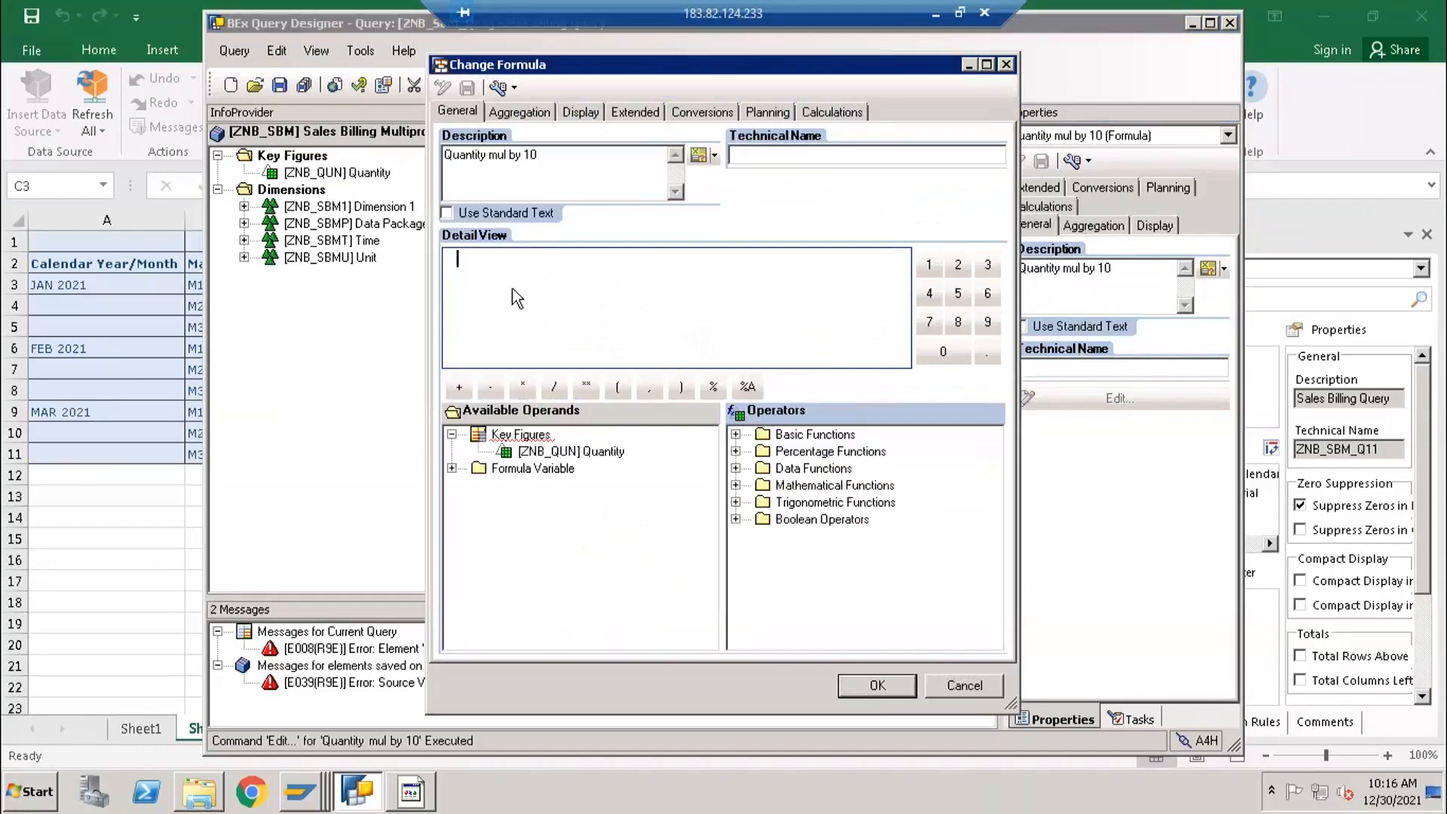
# - Define the formula as [ZNB_QUN] Quantity * 10 and accept the definition
pyautogui.click(549, 453)
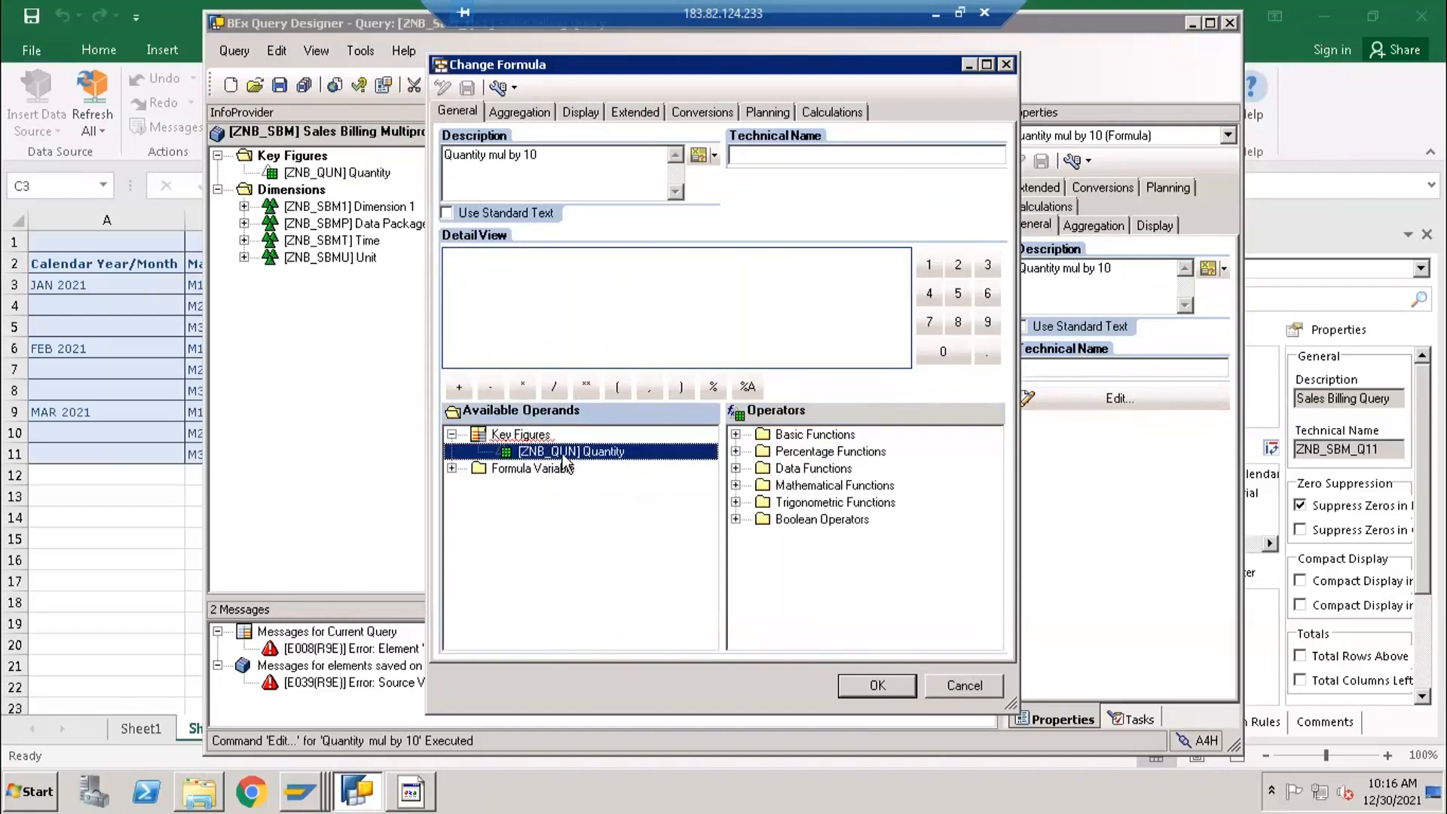
pyautogui.moveTo(562, 454); pyautogui.dragTo(633, 296)
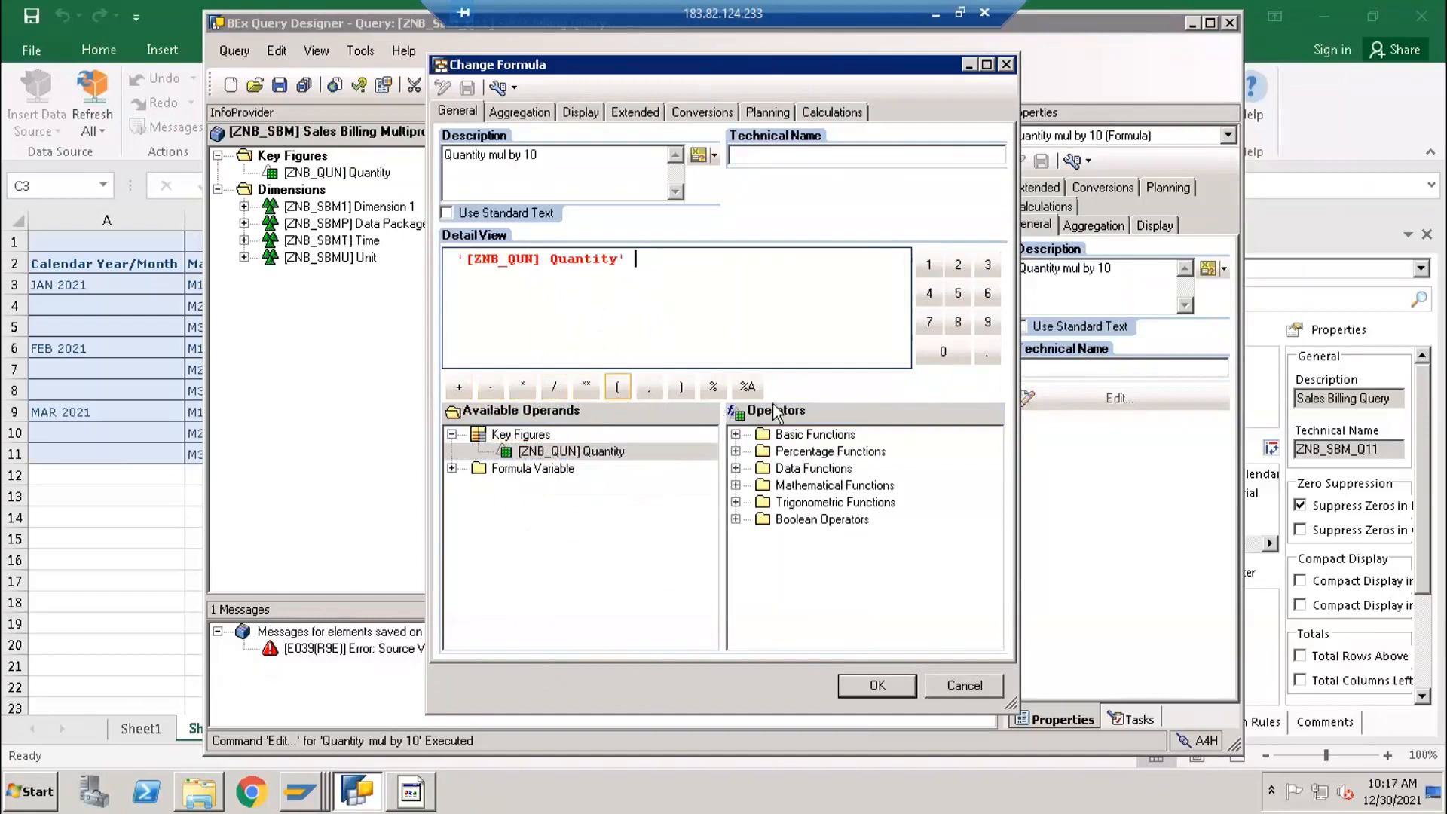
pyautogui.click(523, 388)
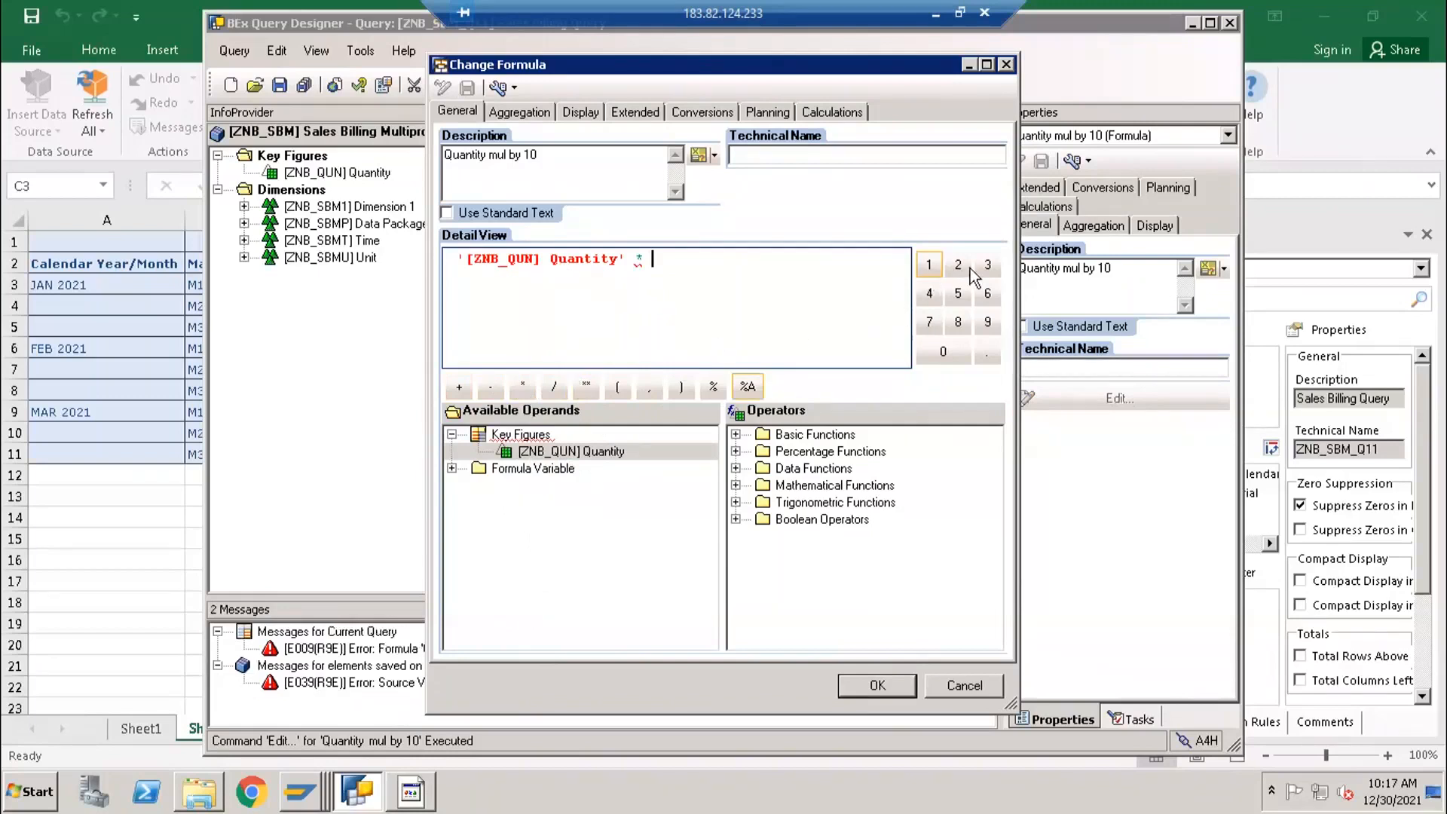
pyautogui.click(929, 265)
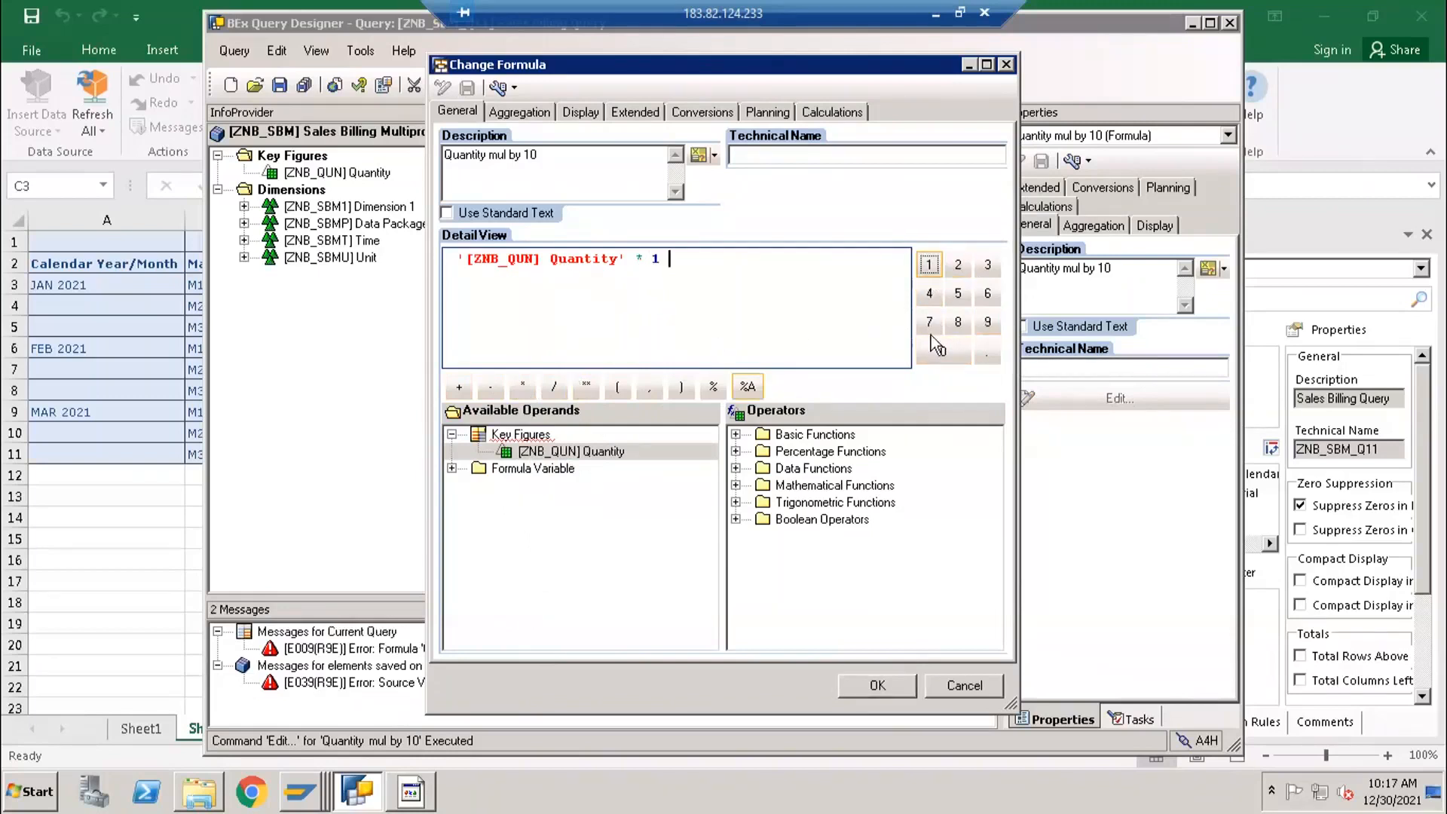
pyautogui.click(942, 352)
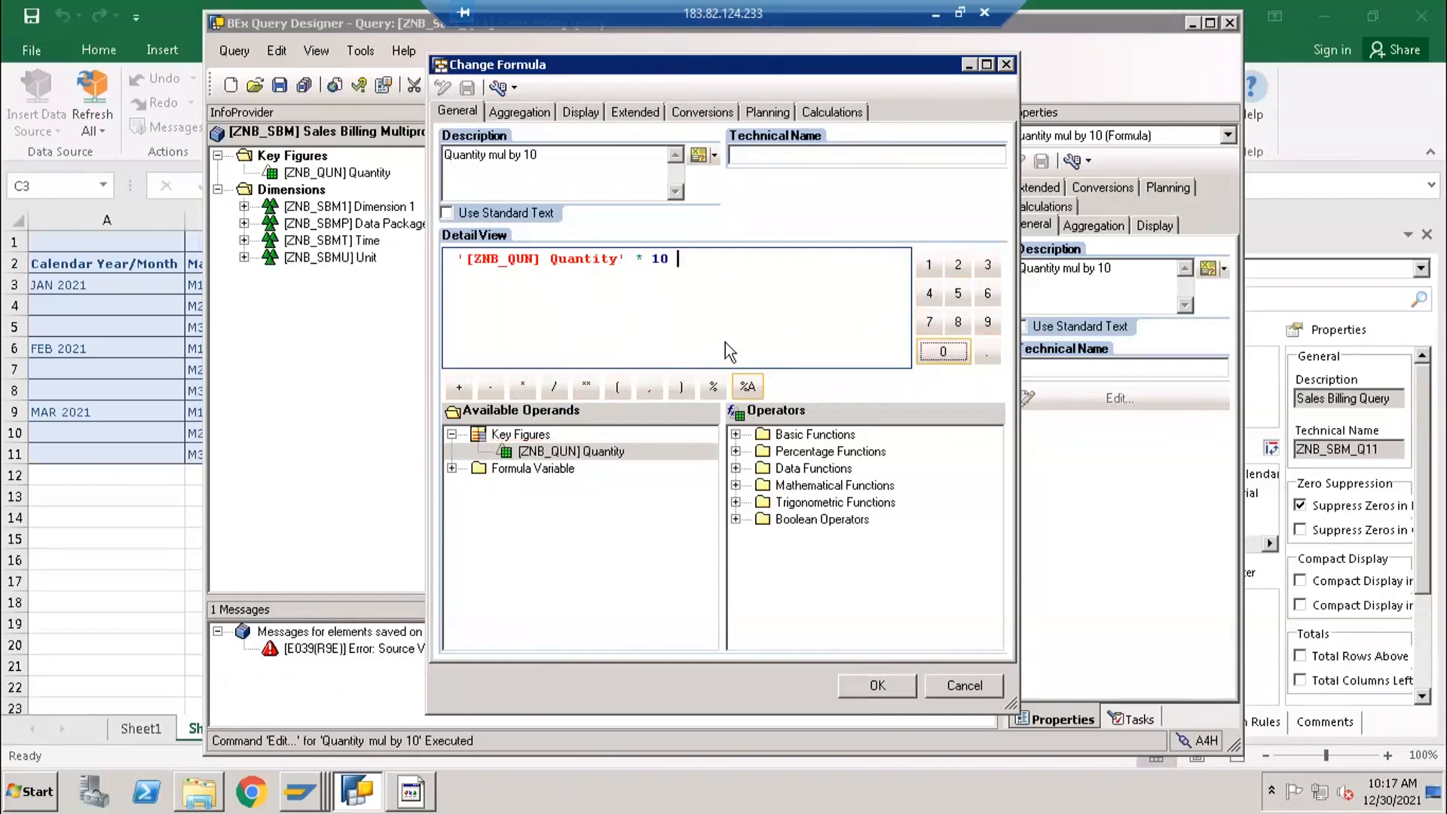
pyautogui.click(874, 685)
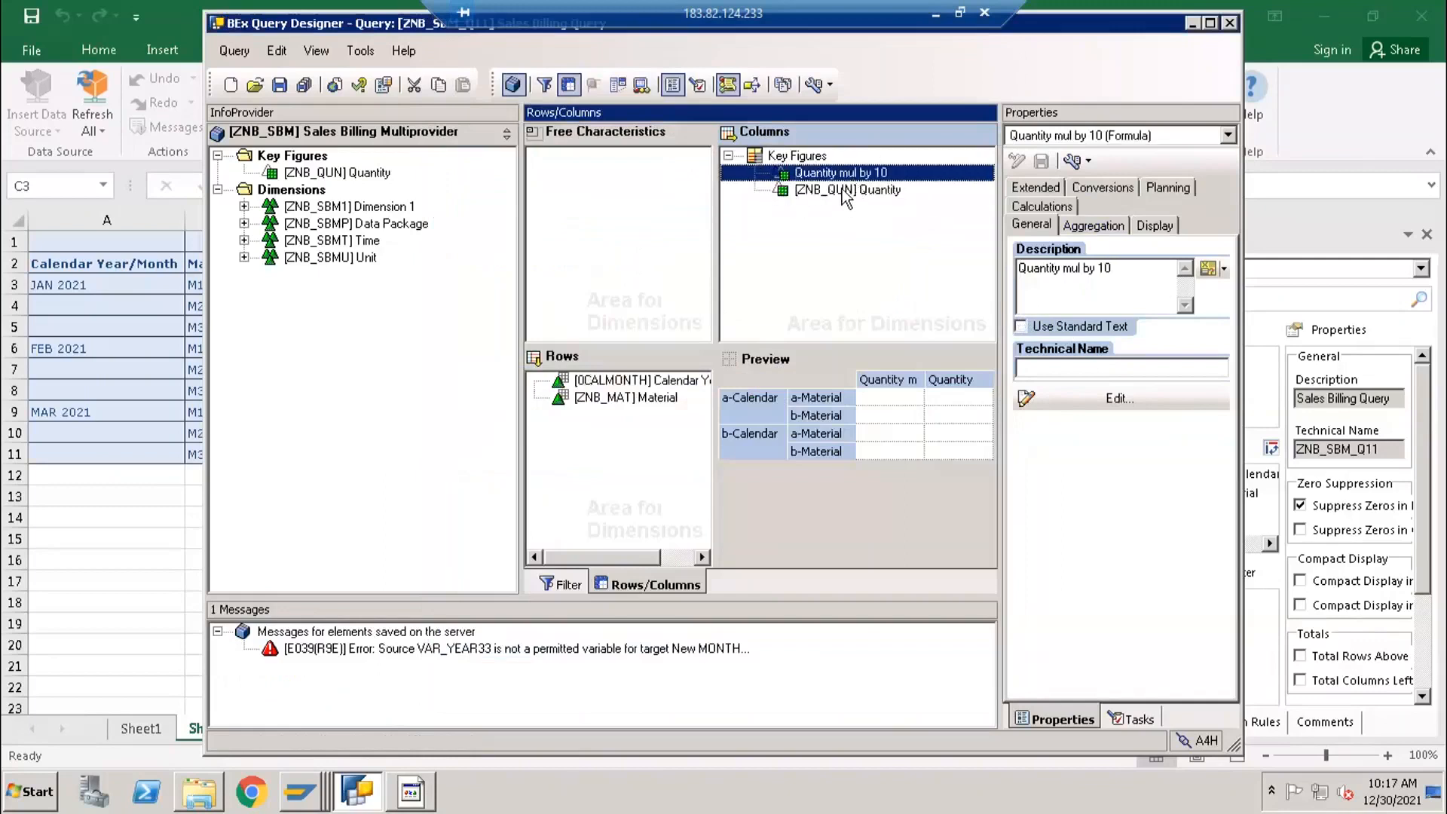
# - Move the Quantity mul by 10 formula below Quantity in the Key Figures structure and save the query
pyautogui.click(844, 191)
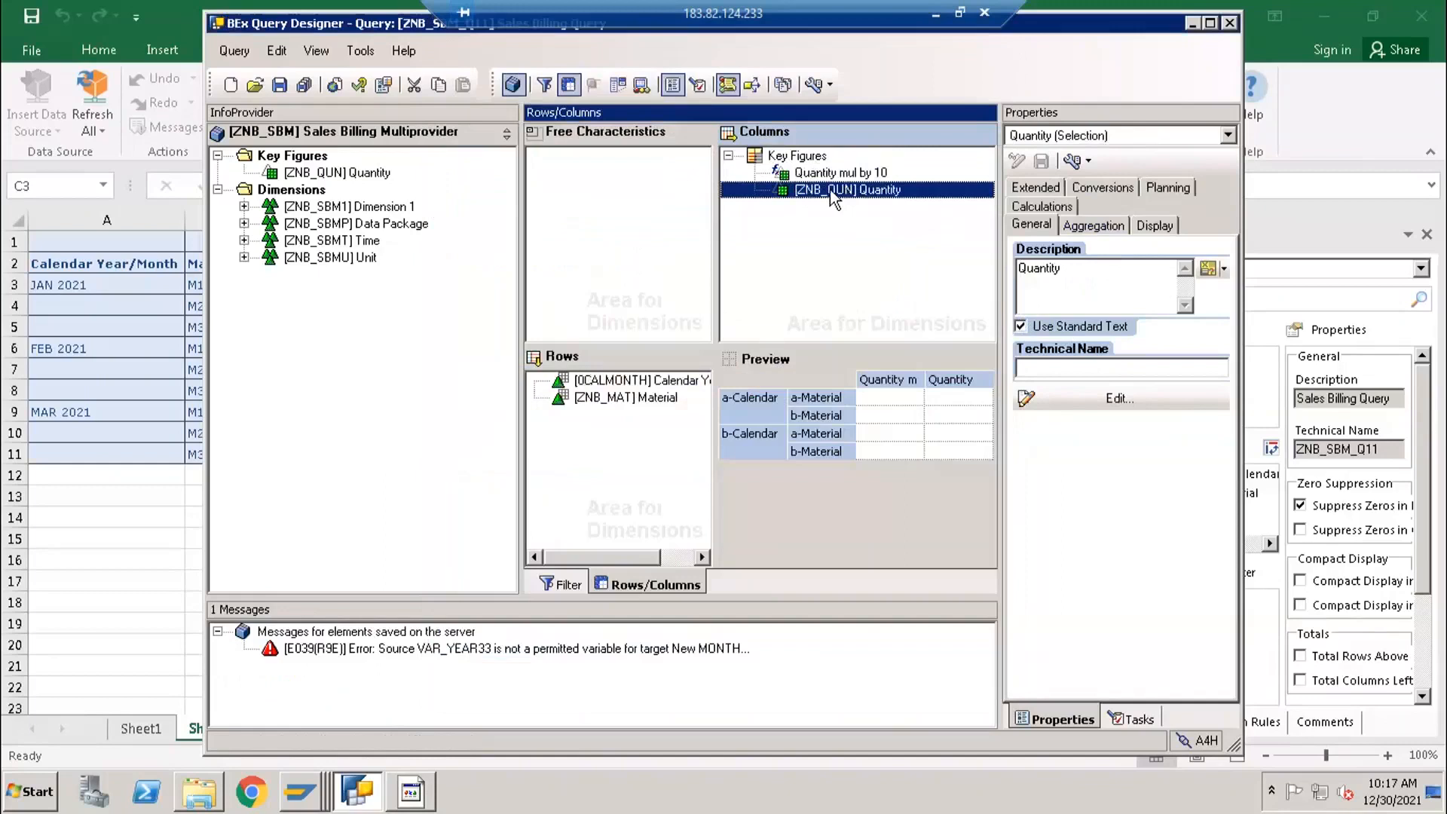
pyautogui.click(834, 176)
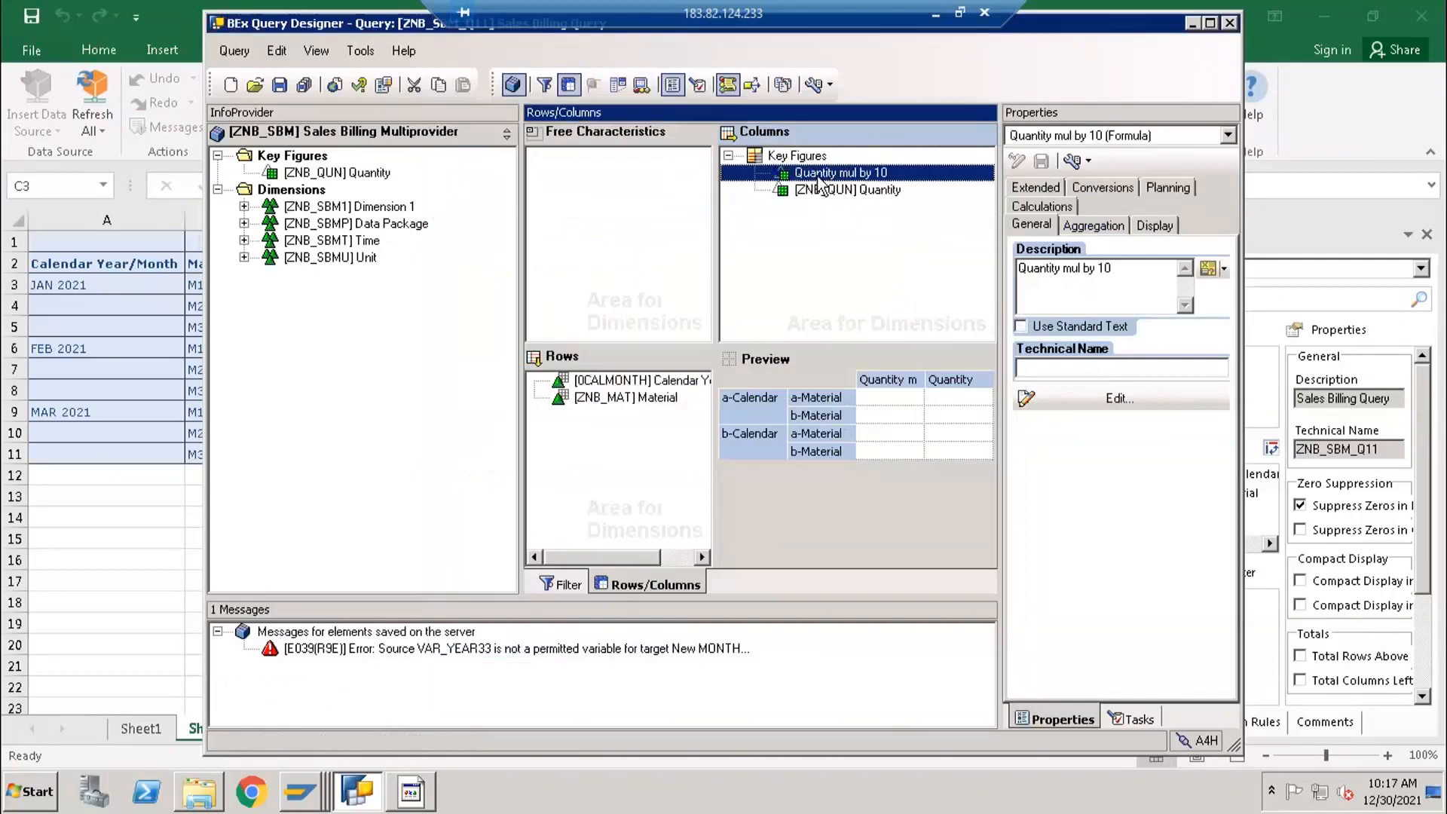
pyautogui.click(814, 189)
pyautogui.moveTo(814, 173)
pyautogui.mouseDown()
pyautogui.moveTo(818, 205)
pyautogui.moveTo(817, 193)
pyautogui.mouseUp()
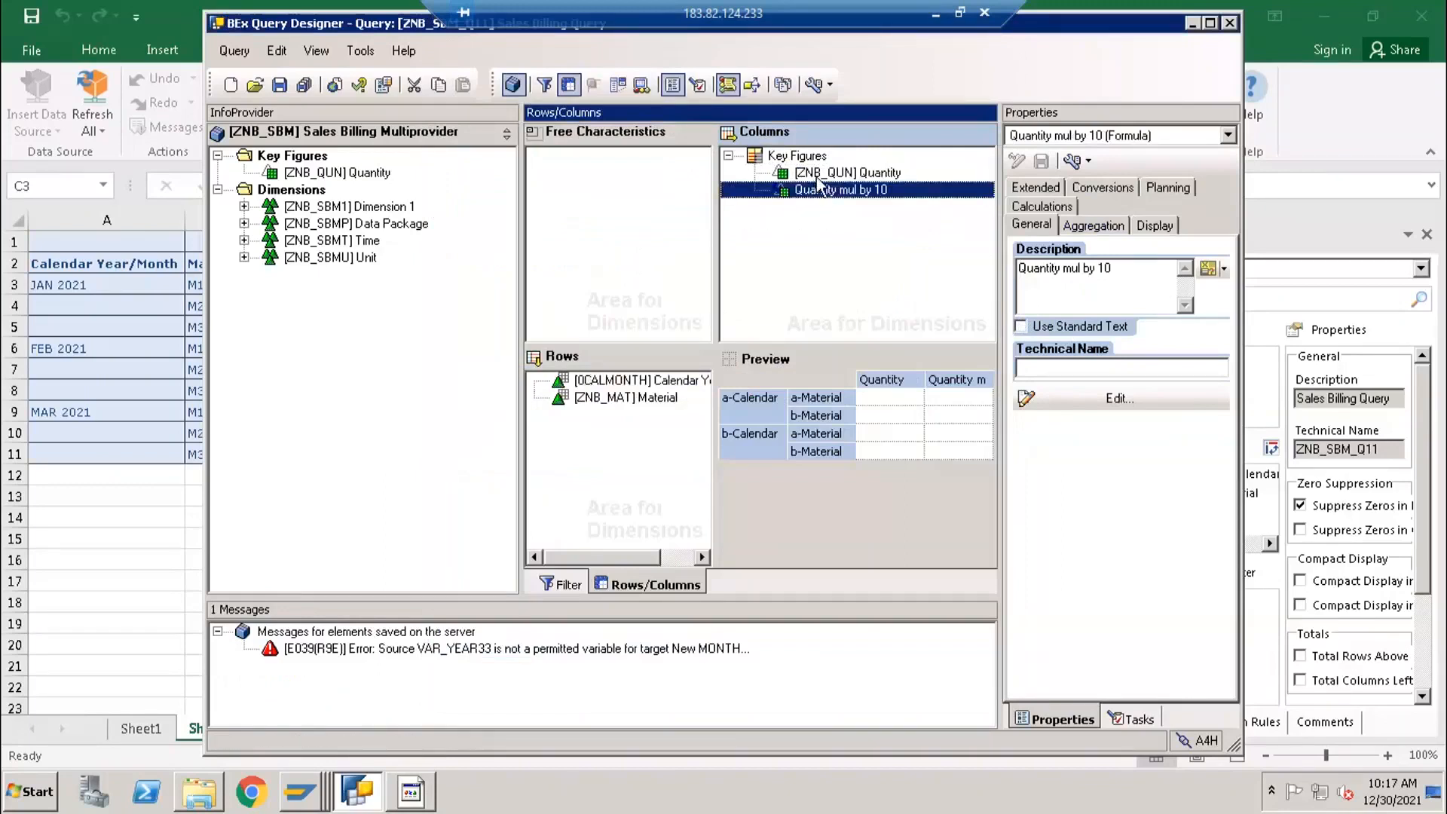
pyautogui.click(819, 174)
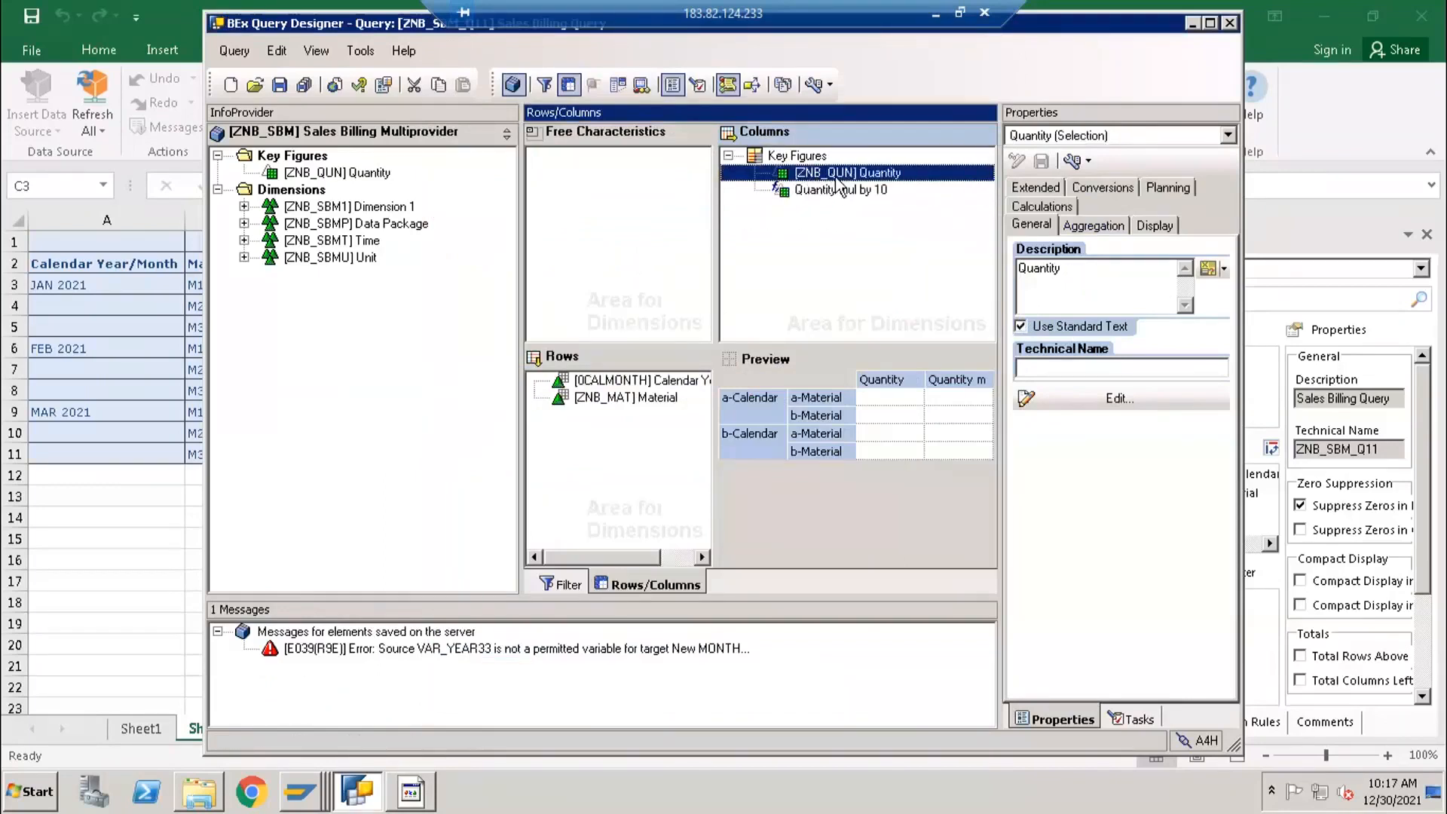
pyautogui.click(840, 192)
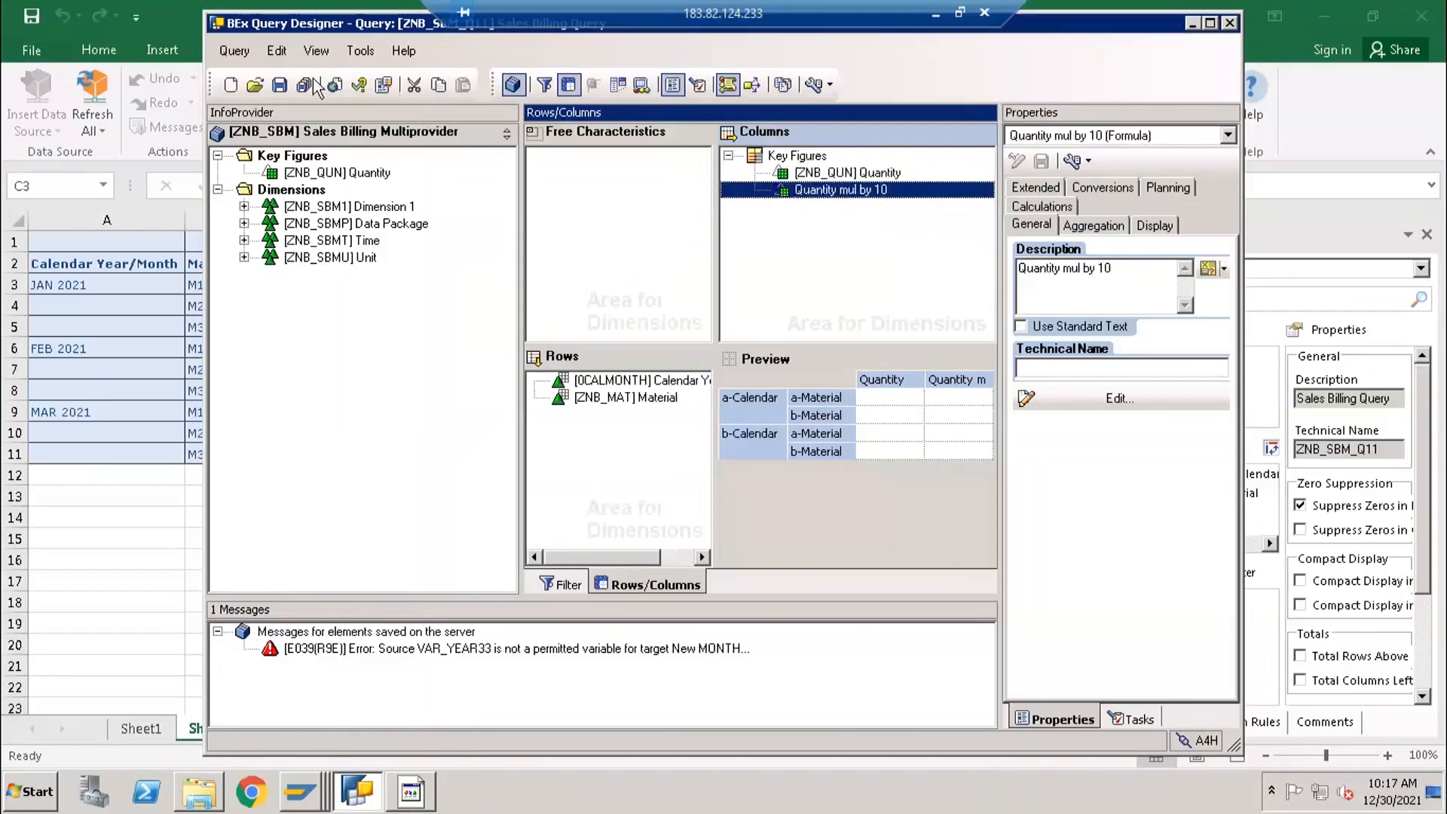
pyautogui.click(279, 85)
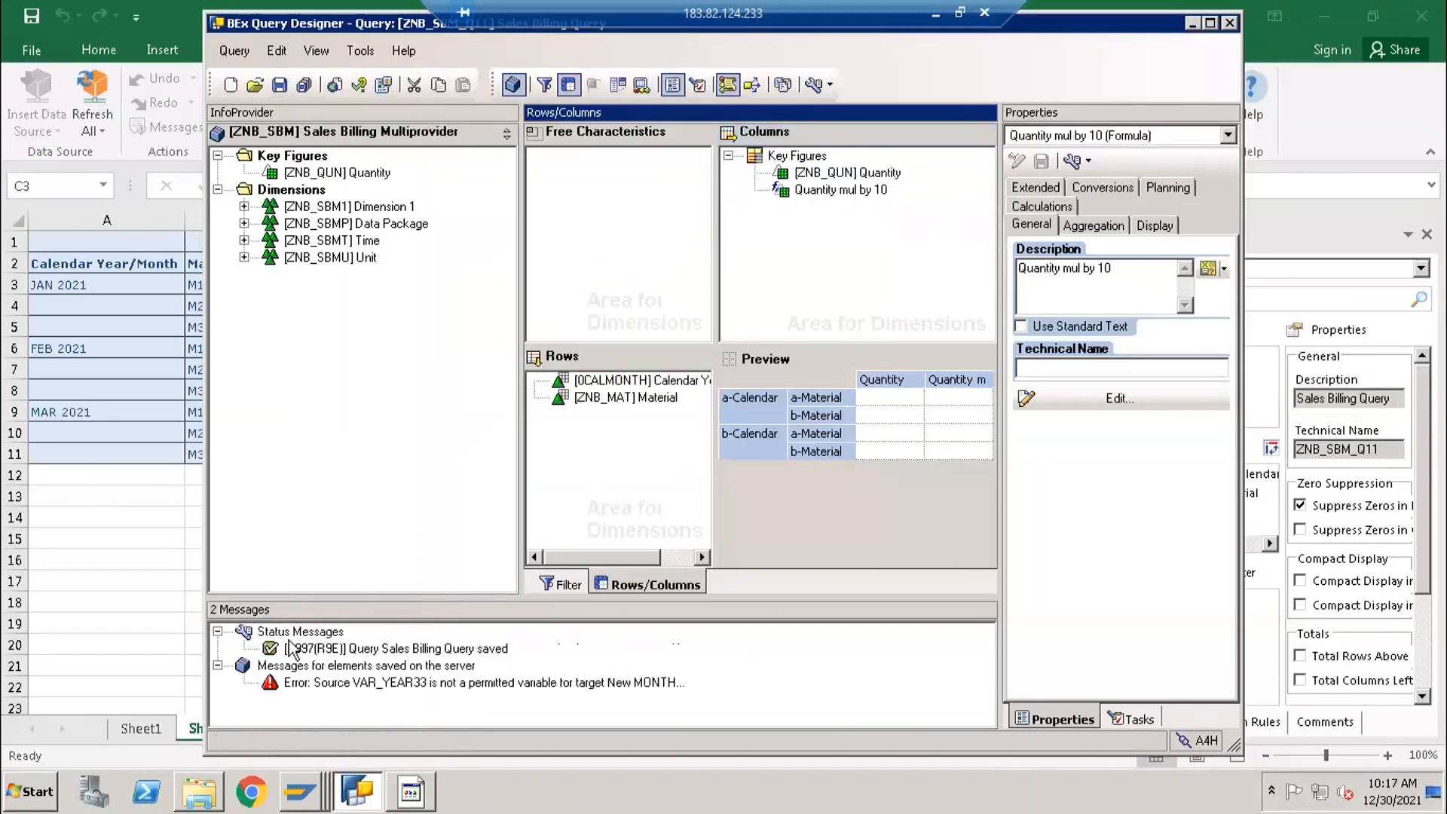
# - Switch to the Excel report and insert the Sales Billing Query ZNB_SBM_Q11 as an analysis data source at cell A15 of Sheet2
pyautogui.click(50, 559)
pyautogui.click(81, 537)
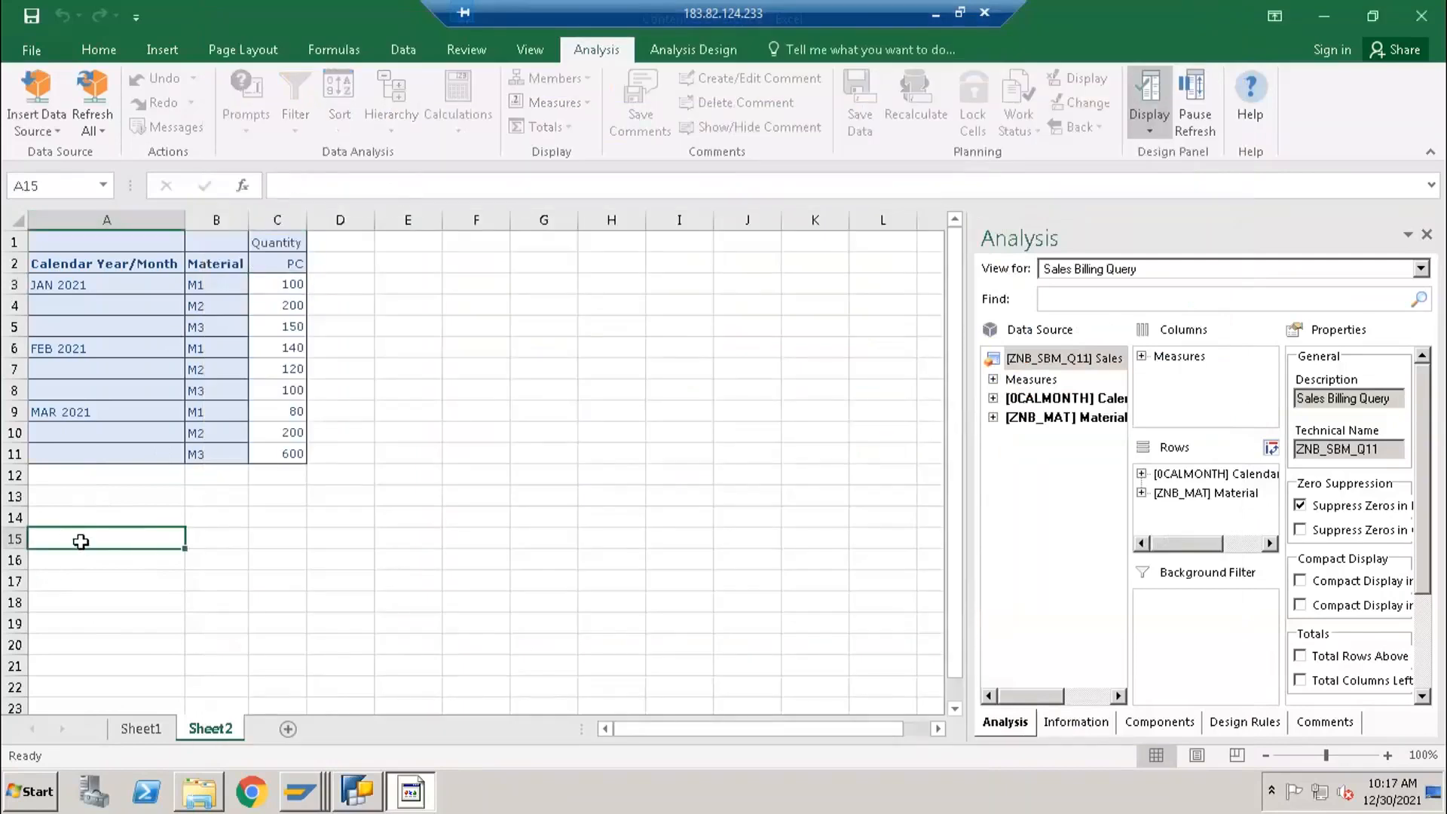
pyautogui.click(52, 133)
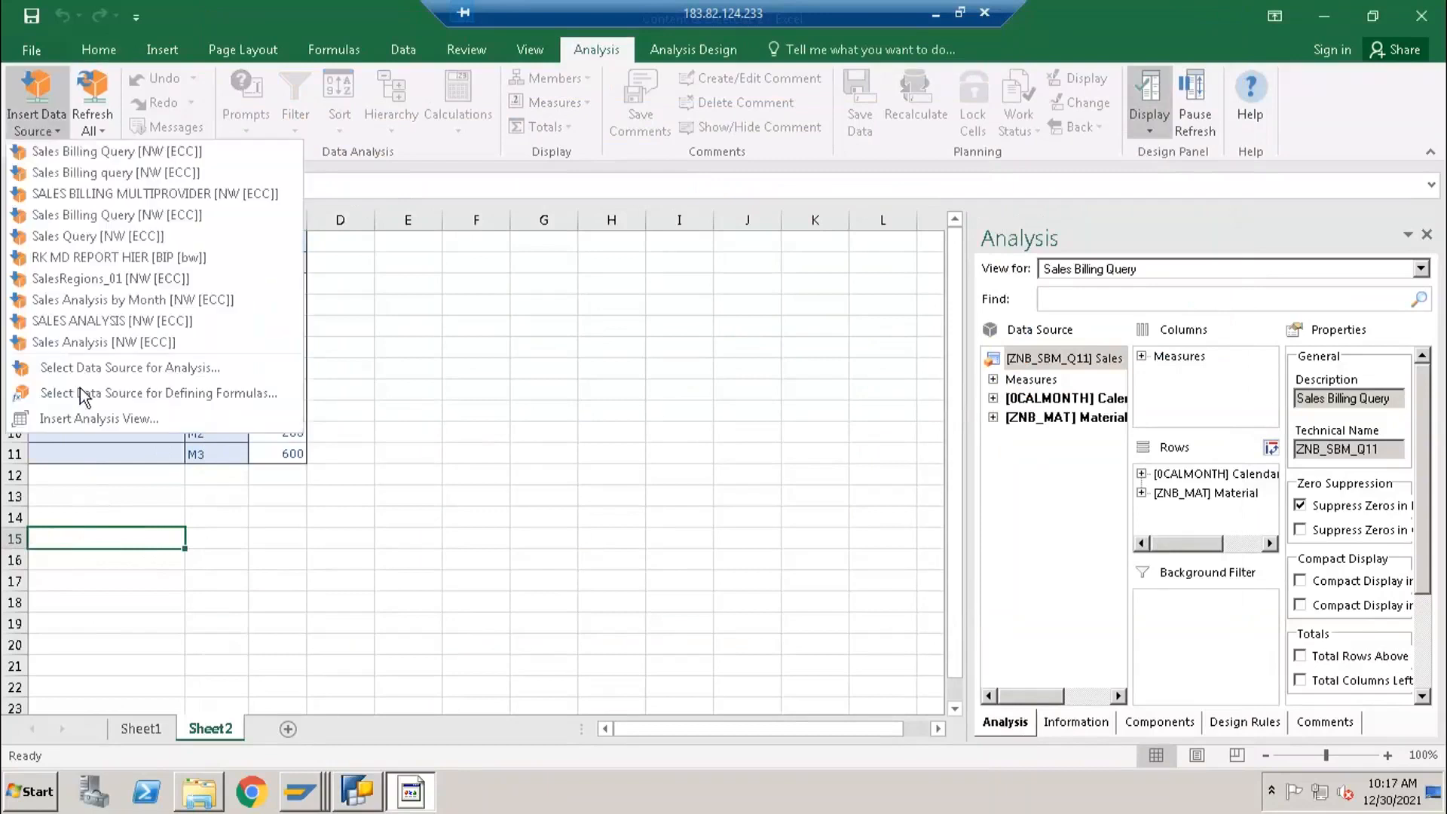
pyautogui.click(272, 373)
pyautogui.doubleClick(522, 293)
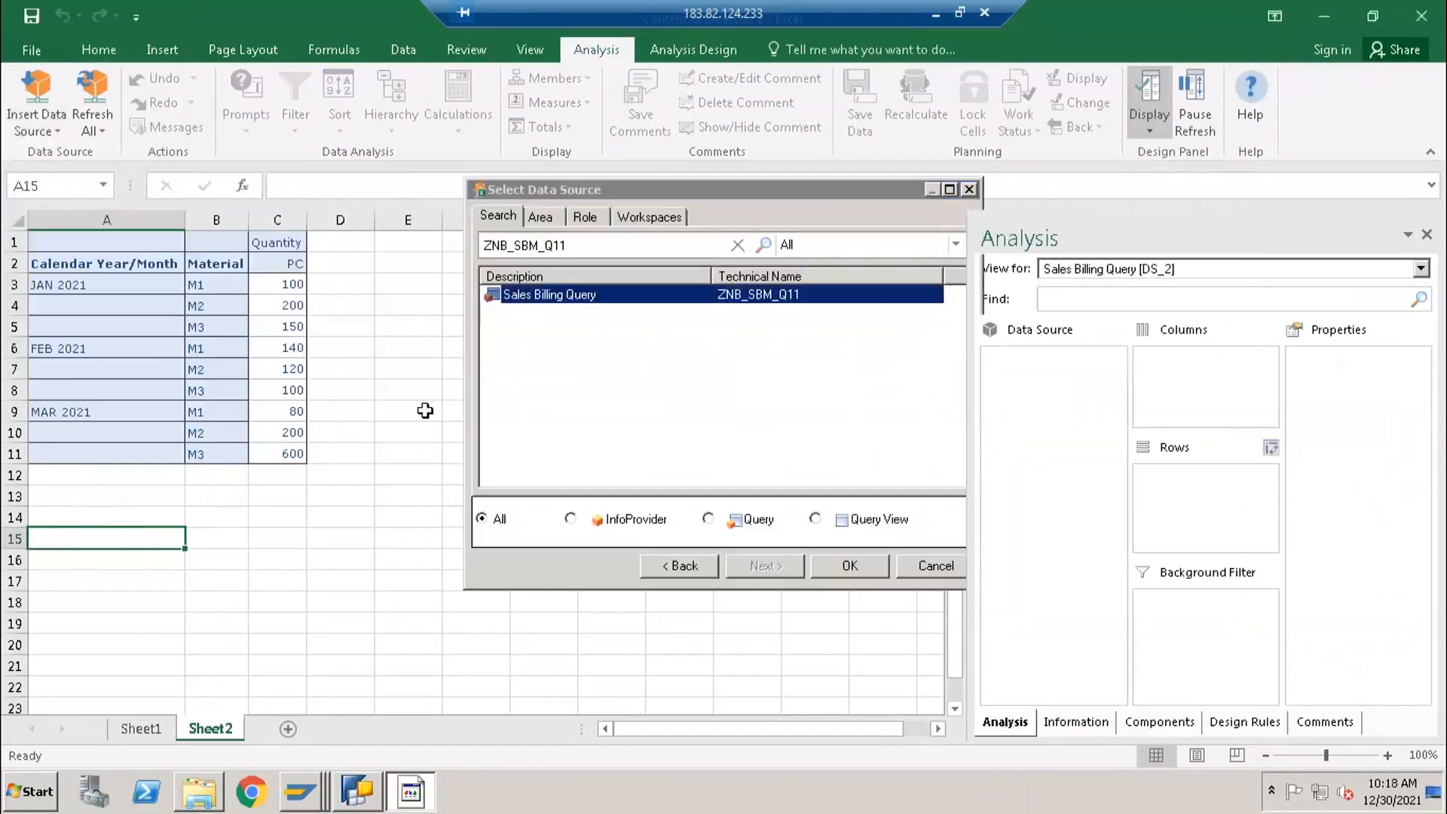
# - Compare the Quantity and Quantity mul by 10 columns in the newly inserted report
pyautogui.scroll(-4, 407, 584)
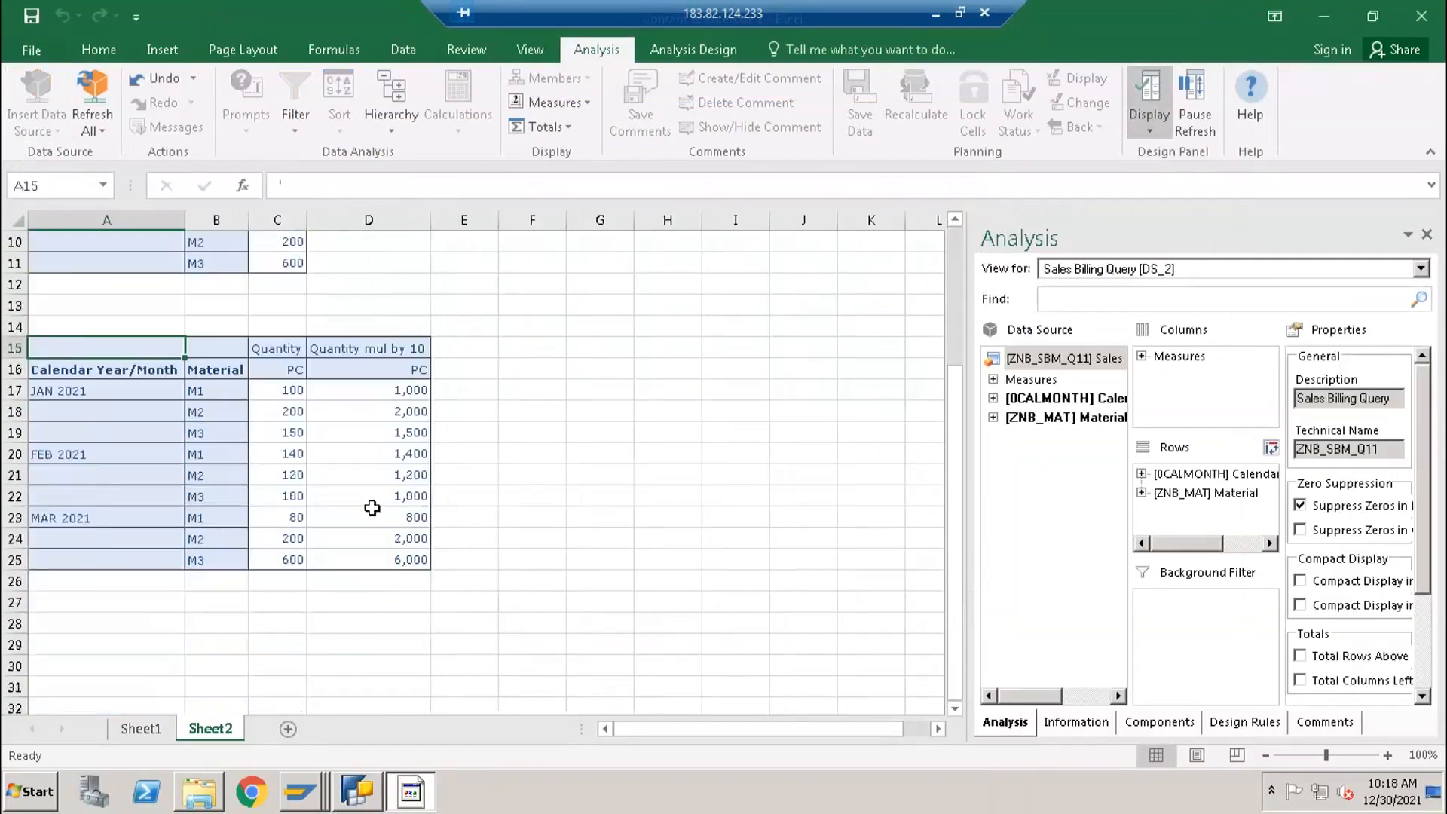
pyautogui.scroll(1, 367, 497)
pyautogui.scroll(-1, 333, 486)
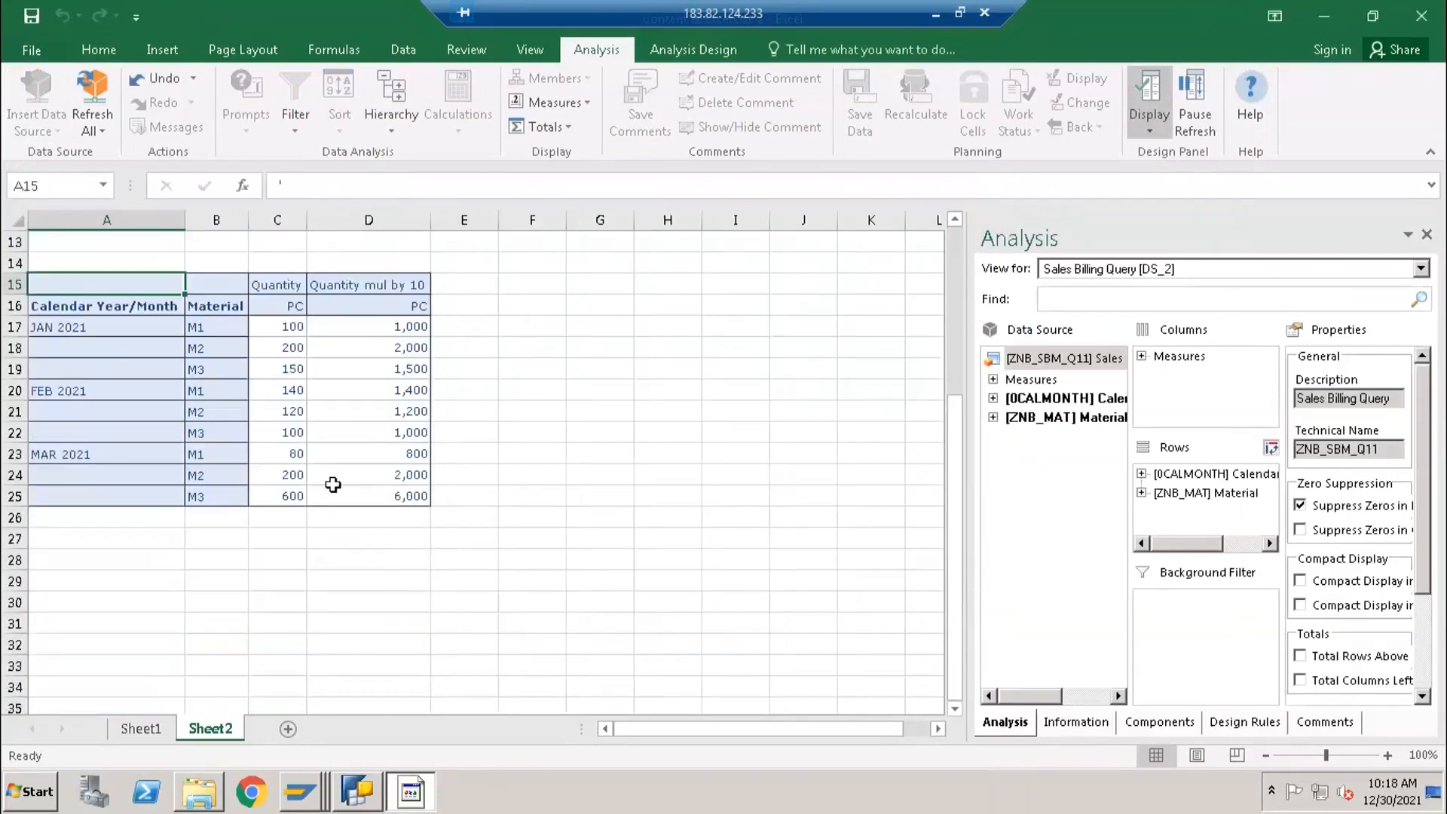
pyautogui.scroll(-1, 335, 505)
pyautogui.scroll(-2, 336, 518)
pyautogui.scroll(4, 339, 511)
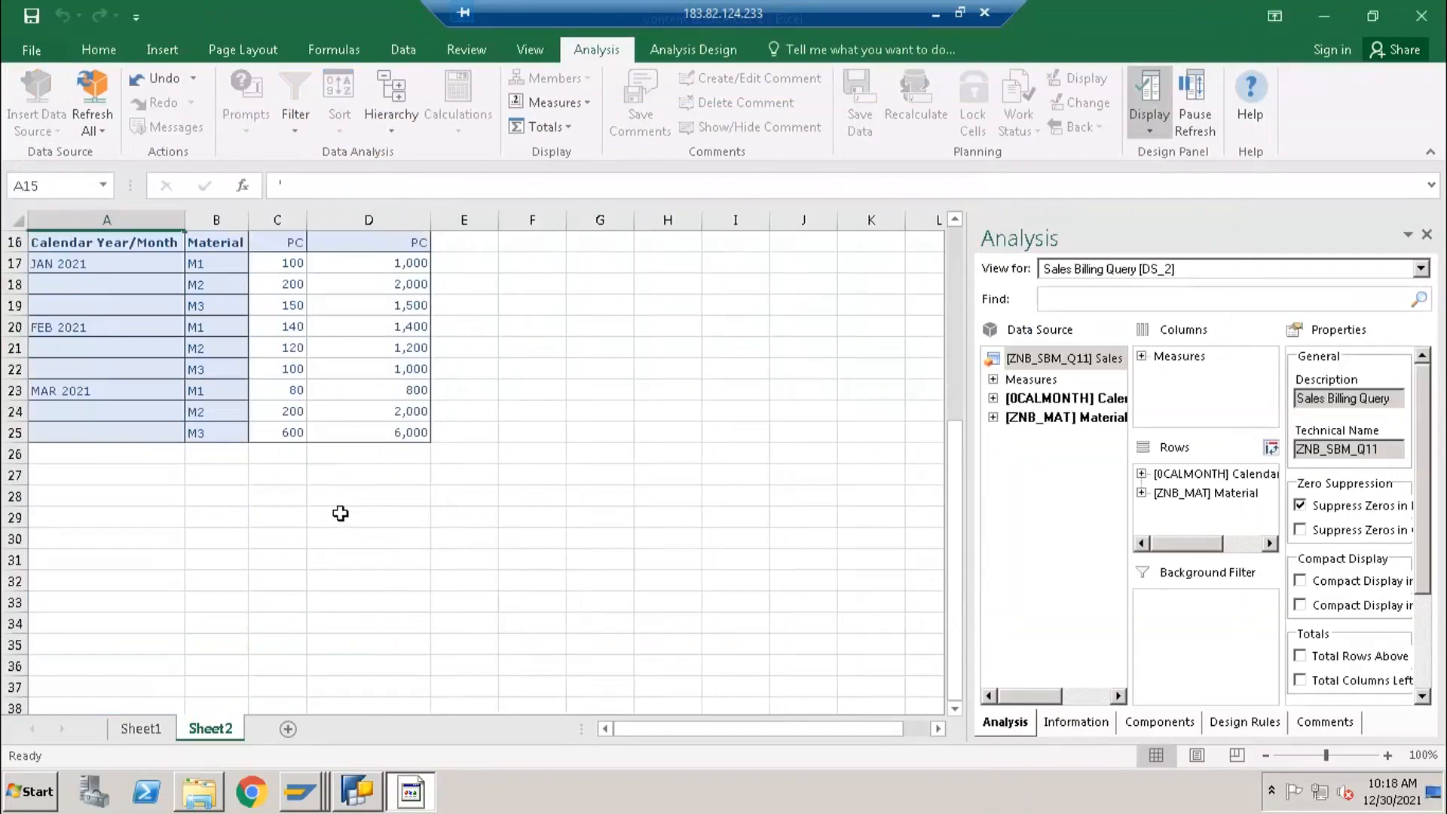
pyautogui.scroll(3, 341, 506)
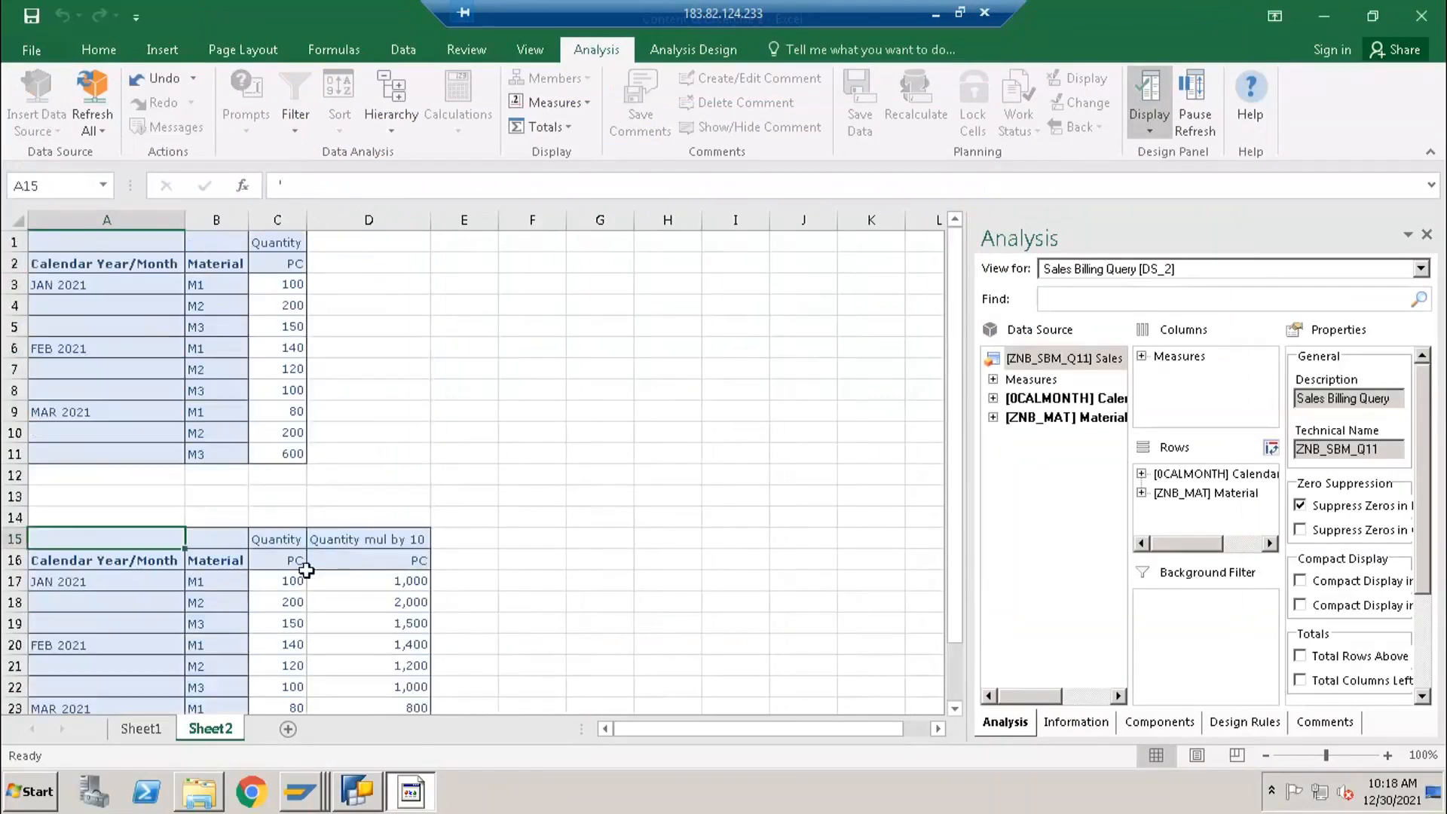
pyautogui.click(282, 540)
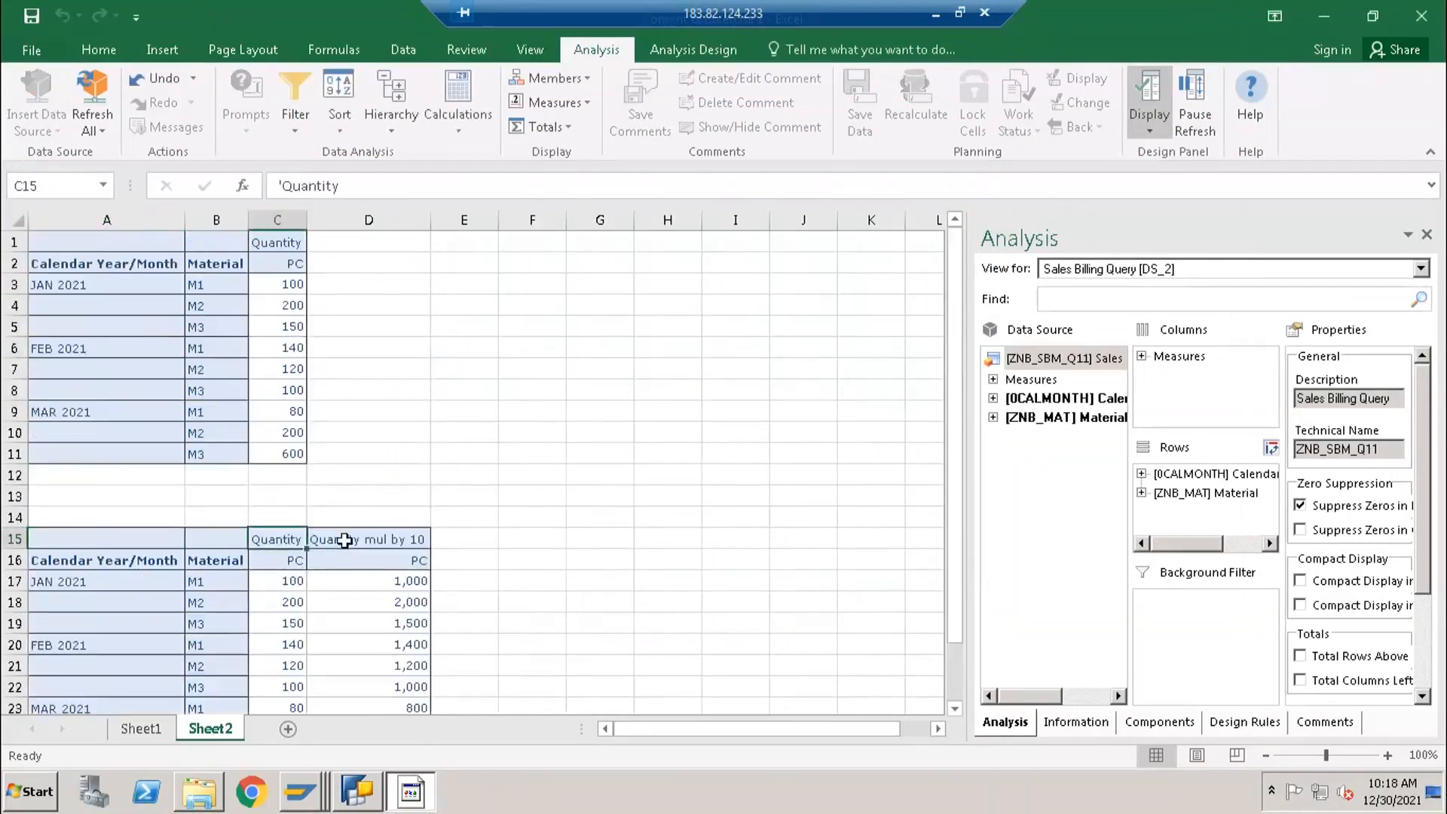
pyautogui.click(354, 539)
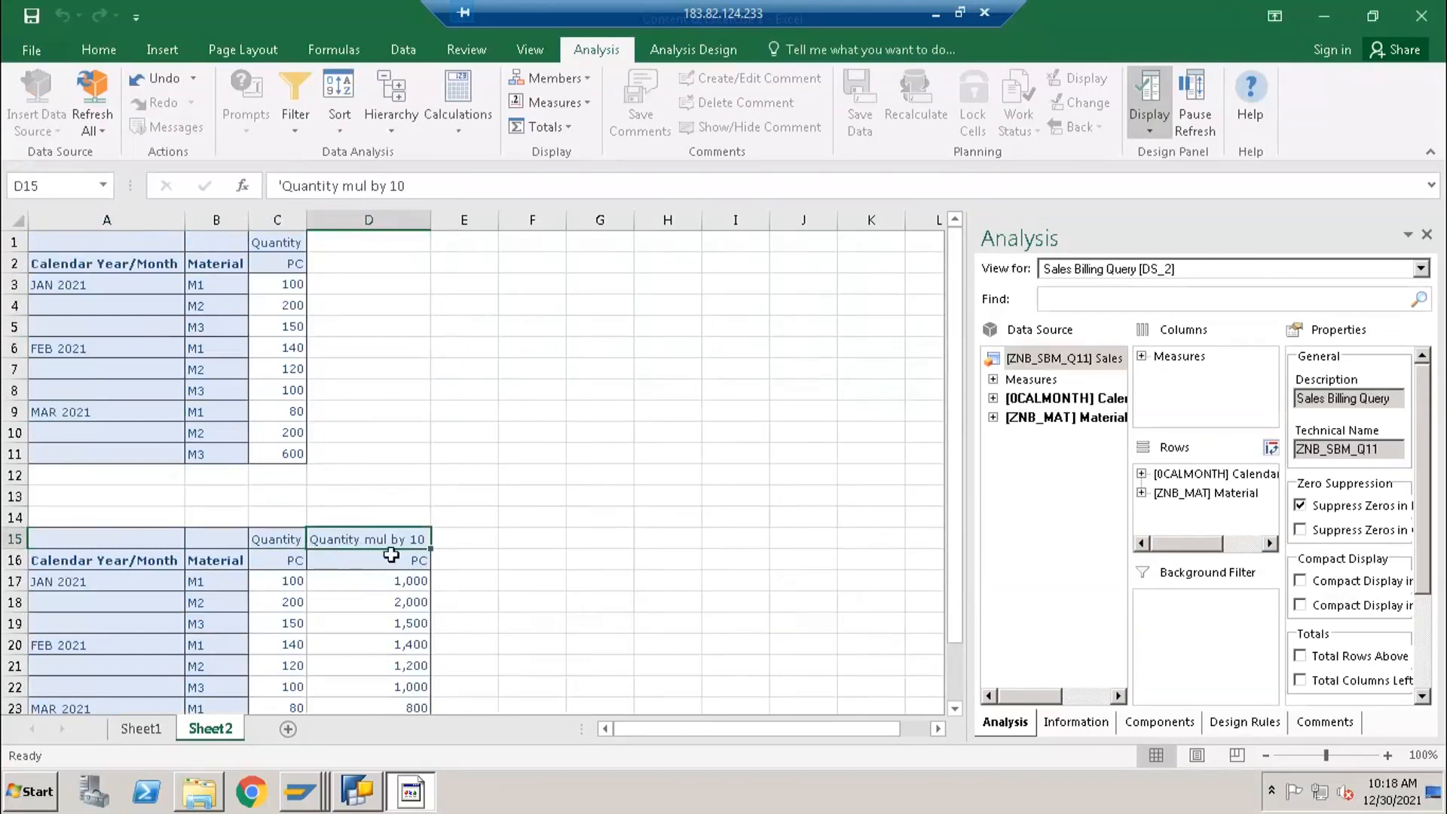
pyautogui.click(316, 586)
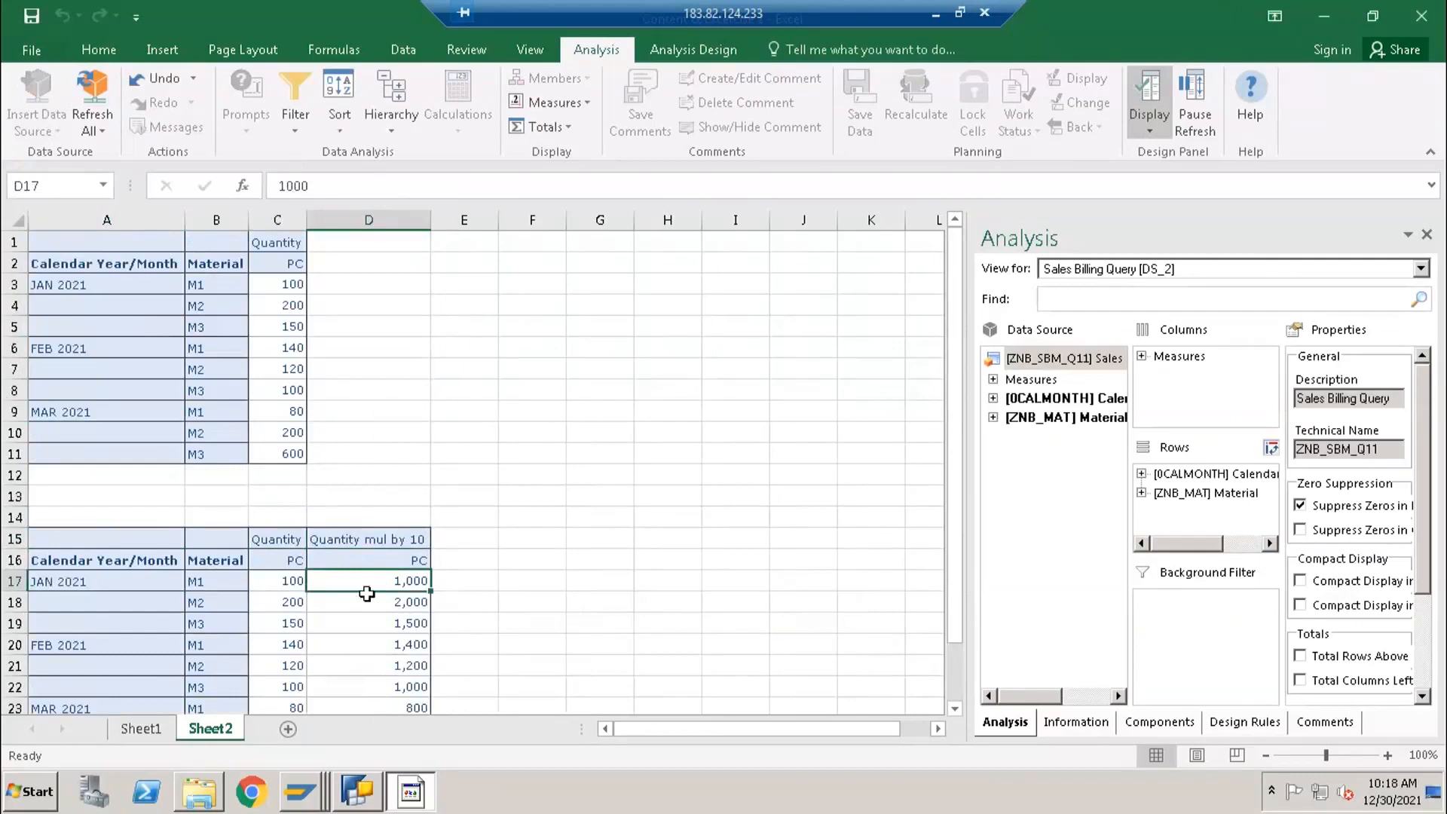
pyautogui.moveTo(342, 540); pyautogui.dragTo(364, 671)
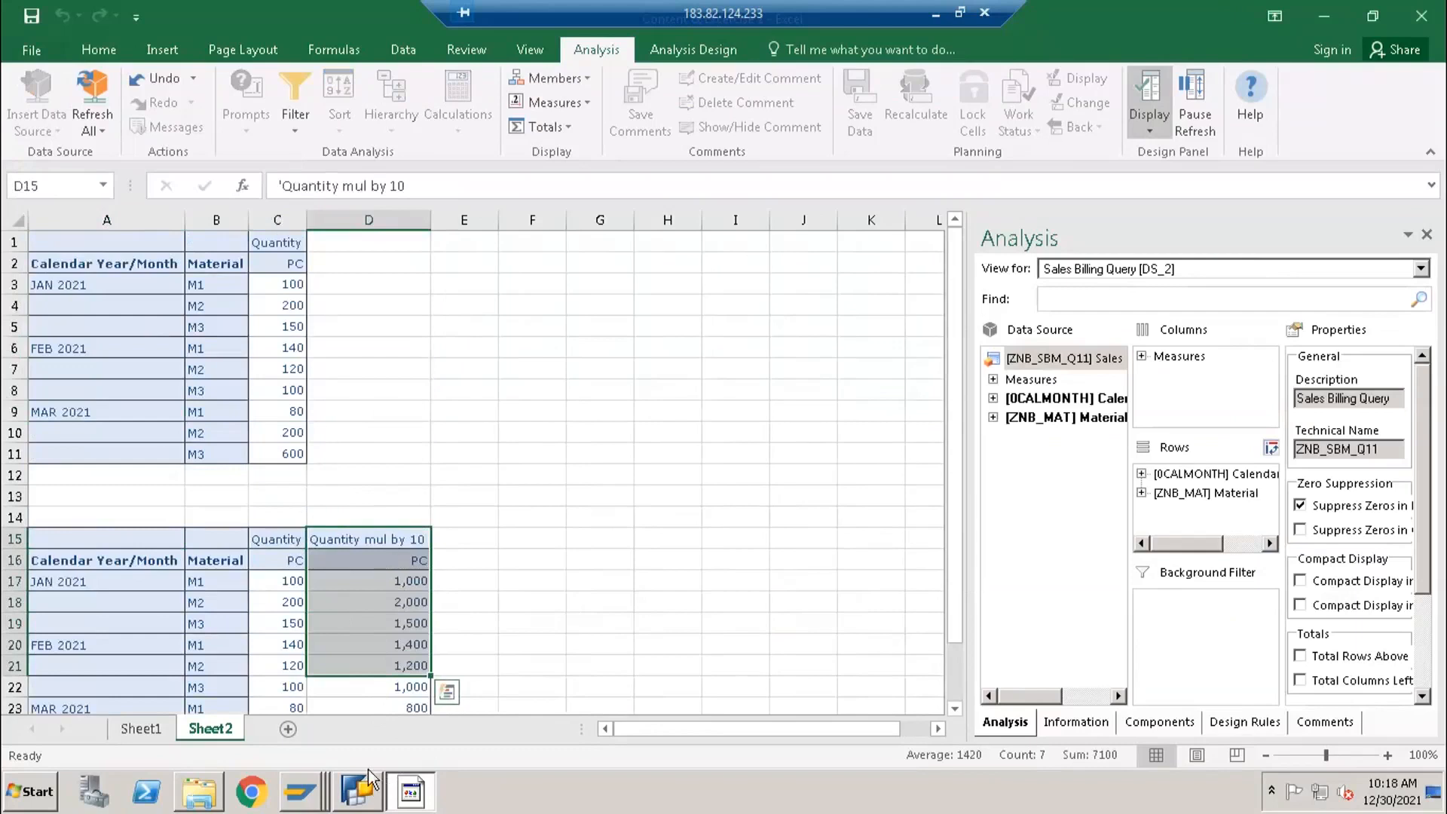
pyautogui.click(427, 479)
# - Switch to BEx Query Designer and examine the properties of Quantity, Quantity mul by 10, Material and the Key Figures structure, including the hide options
pyautogui.click(370, 789)
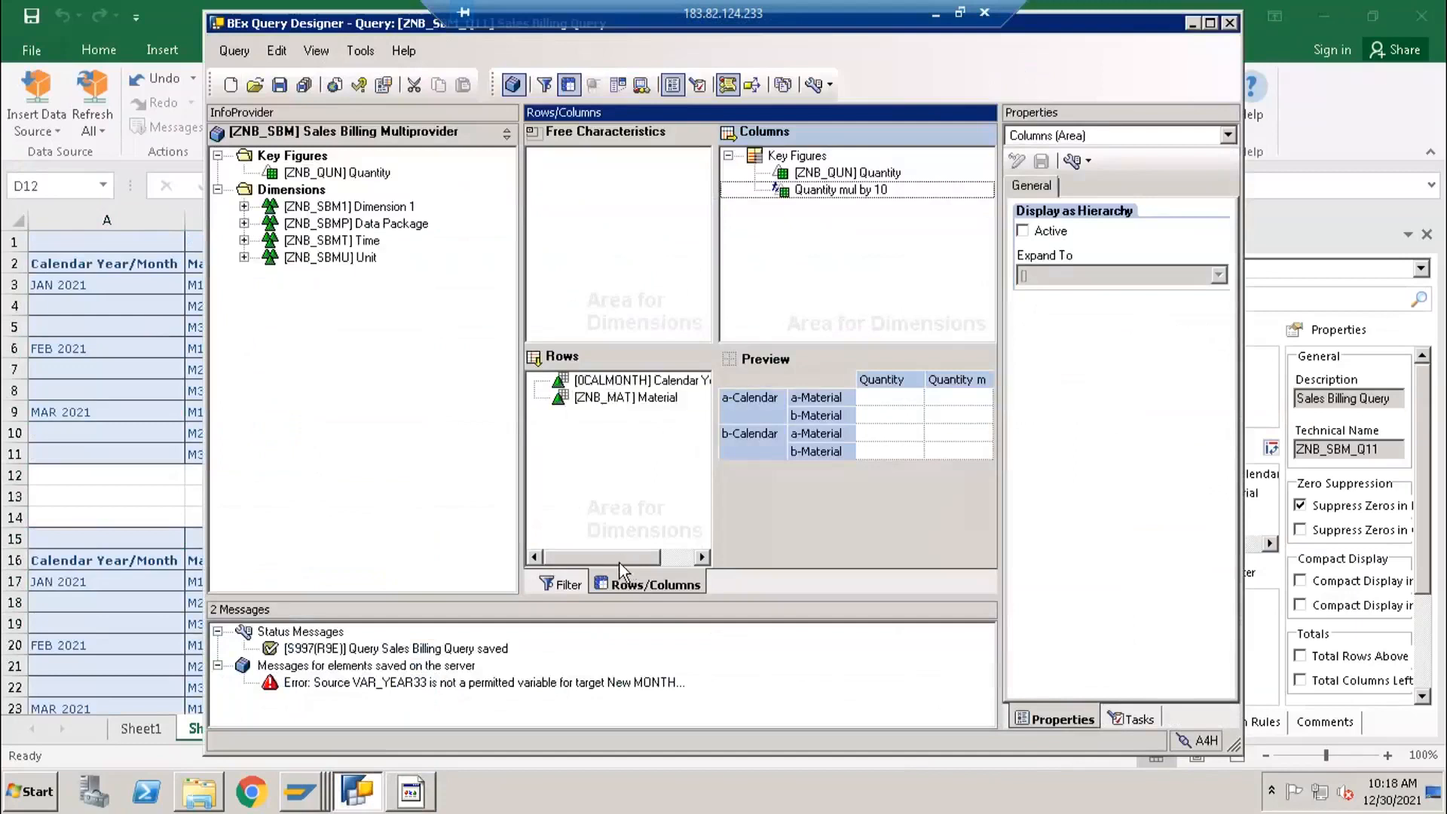
pyautogui.click(801, 190)
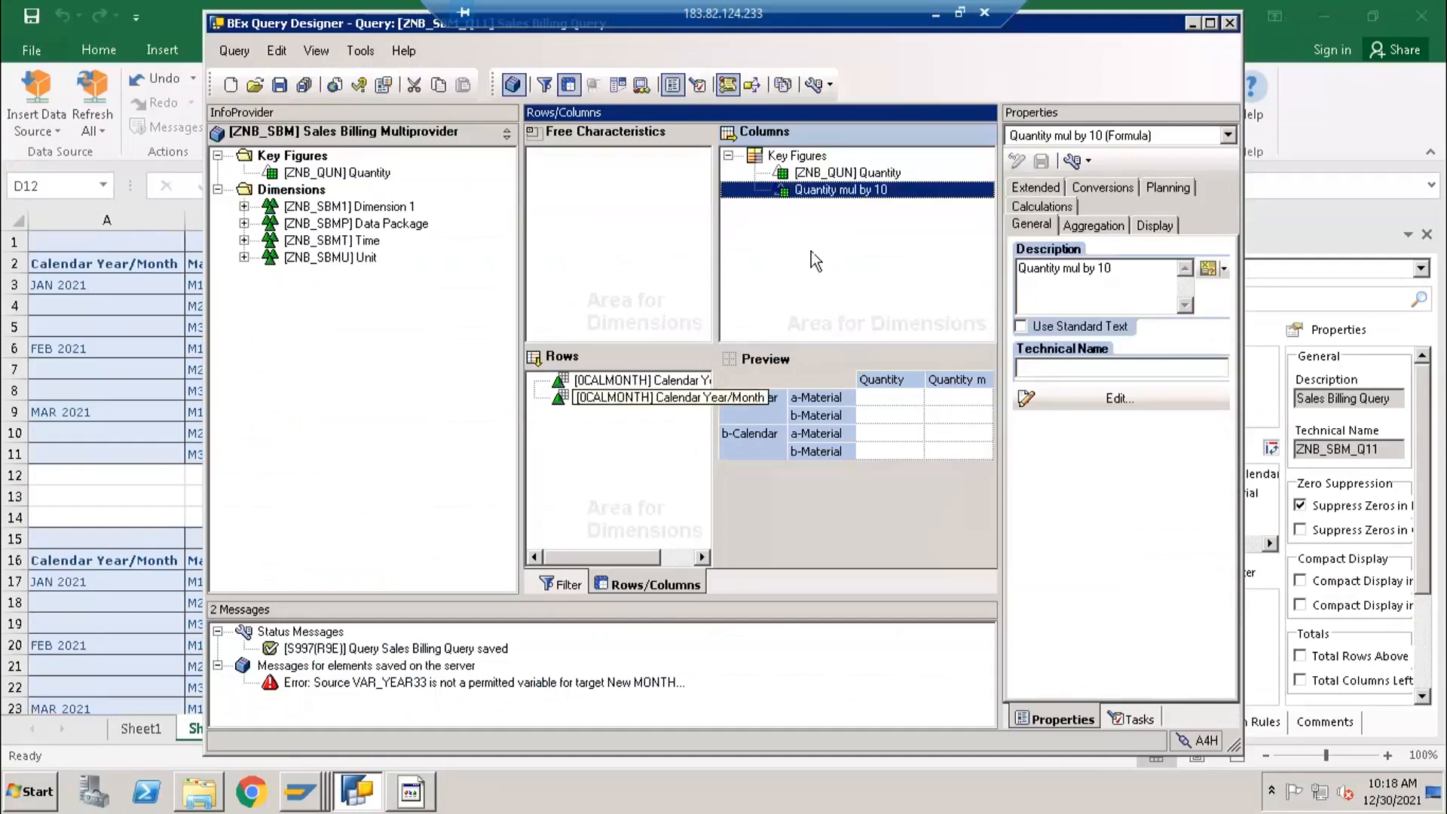
pyautogui.click(823, 175)
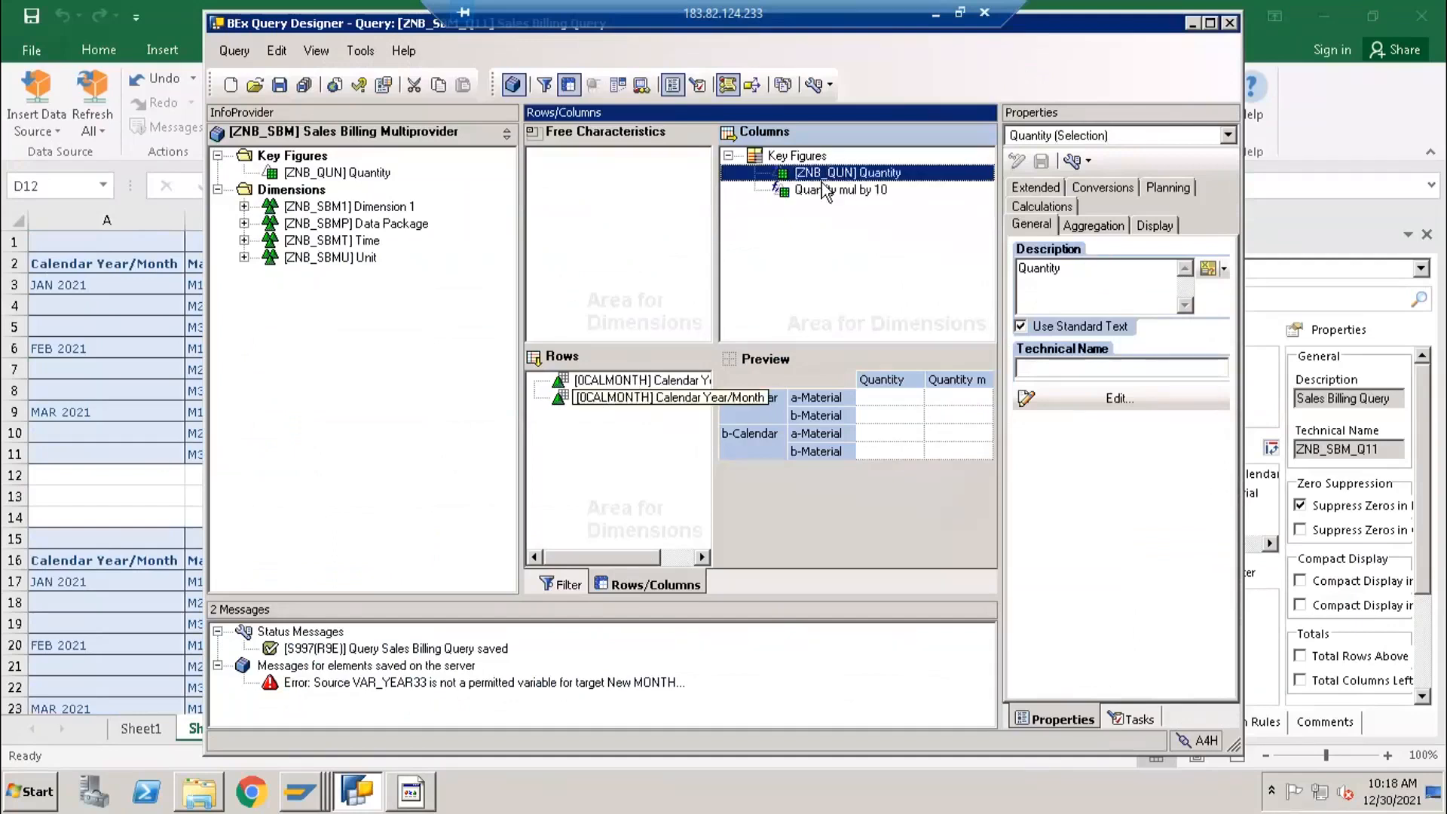
pyautogui.click(821, 190)
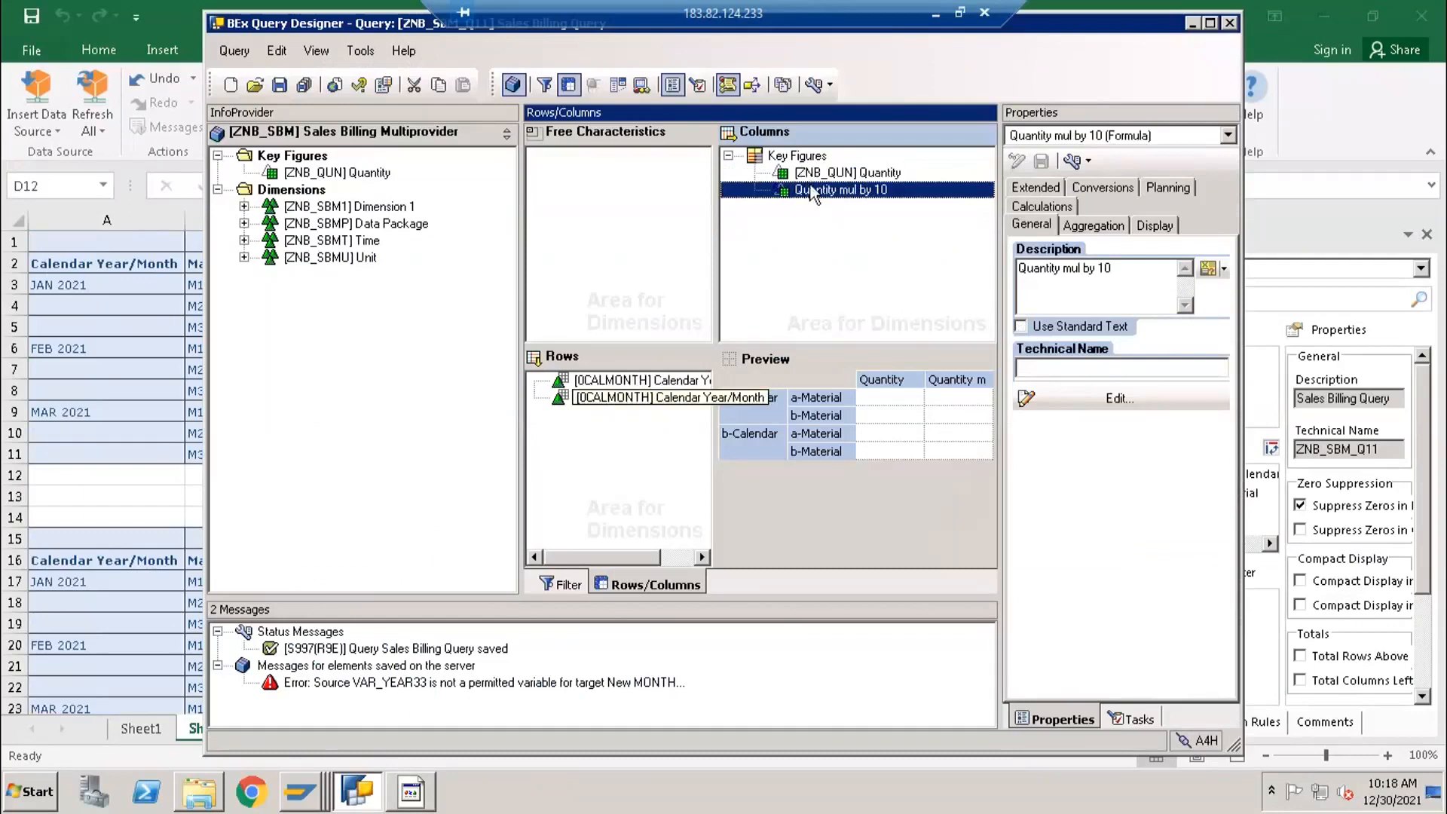
pyautogui.click(815, 173)
pyautogui.click(823, 190)
pyautogui.click(693, 398)
pyautogui.click(1079, 206)
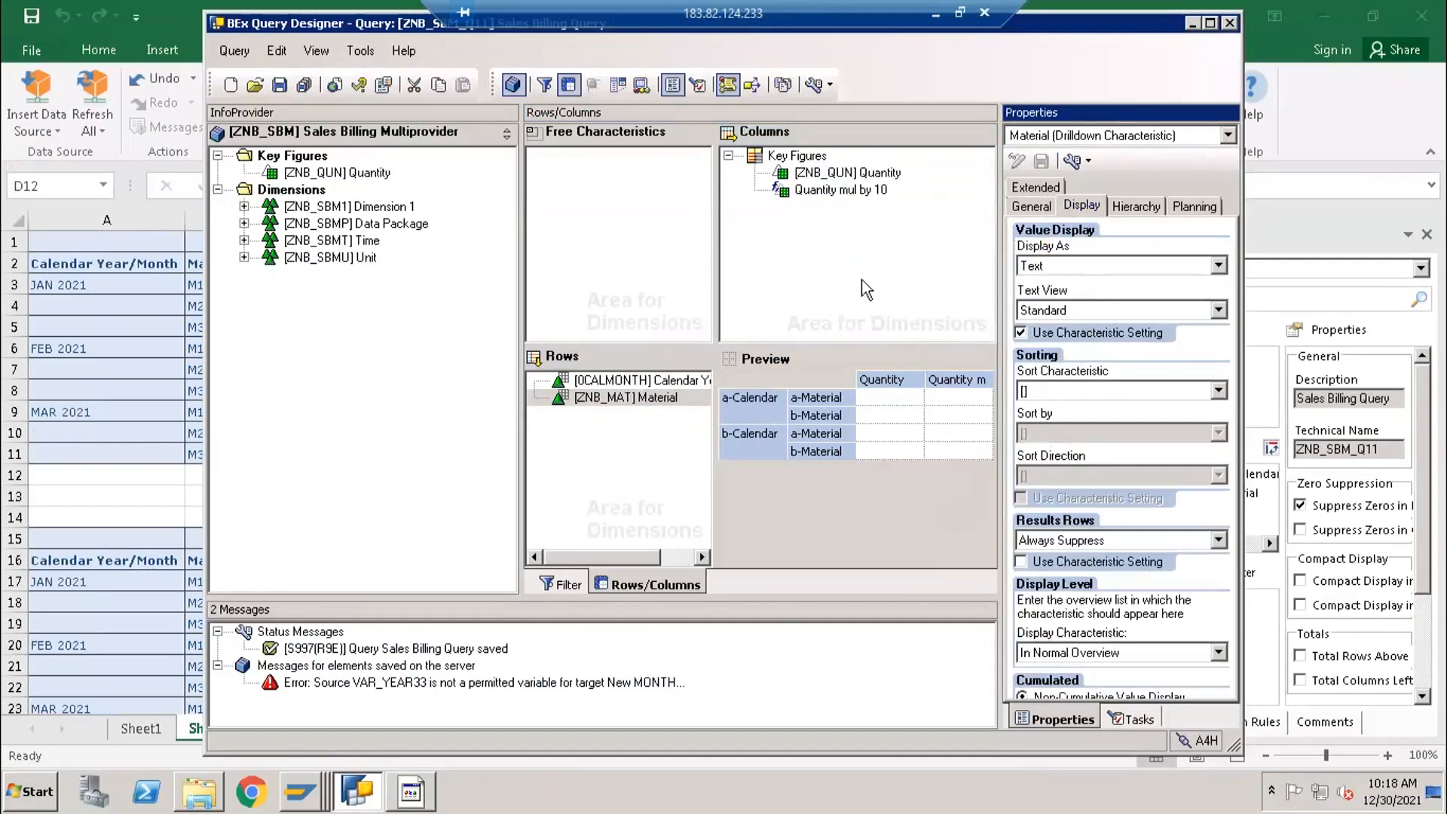
pyautogui.click(799, 156)
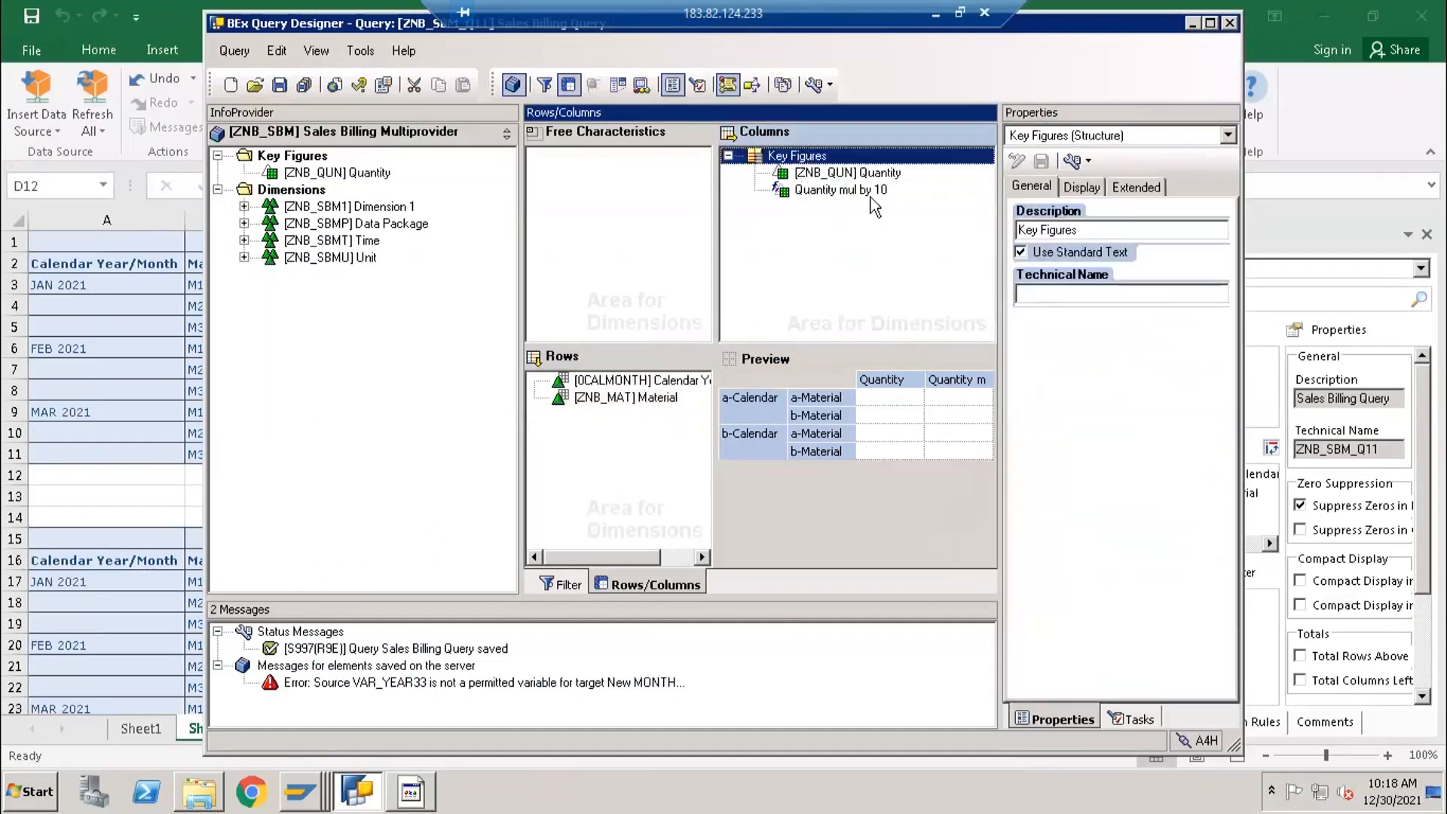
pyautogui.click(837, 190)
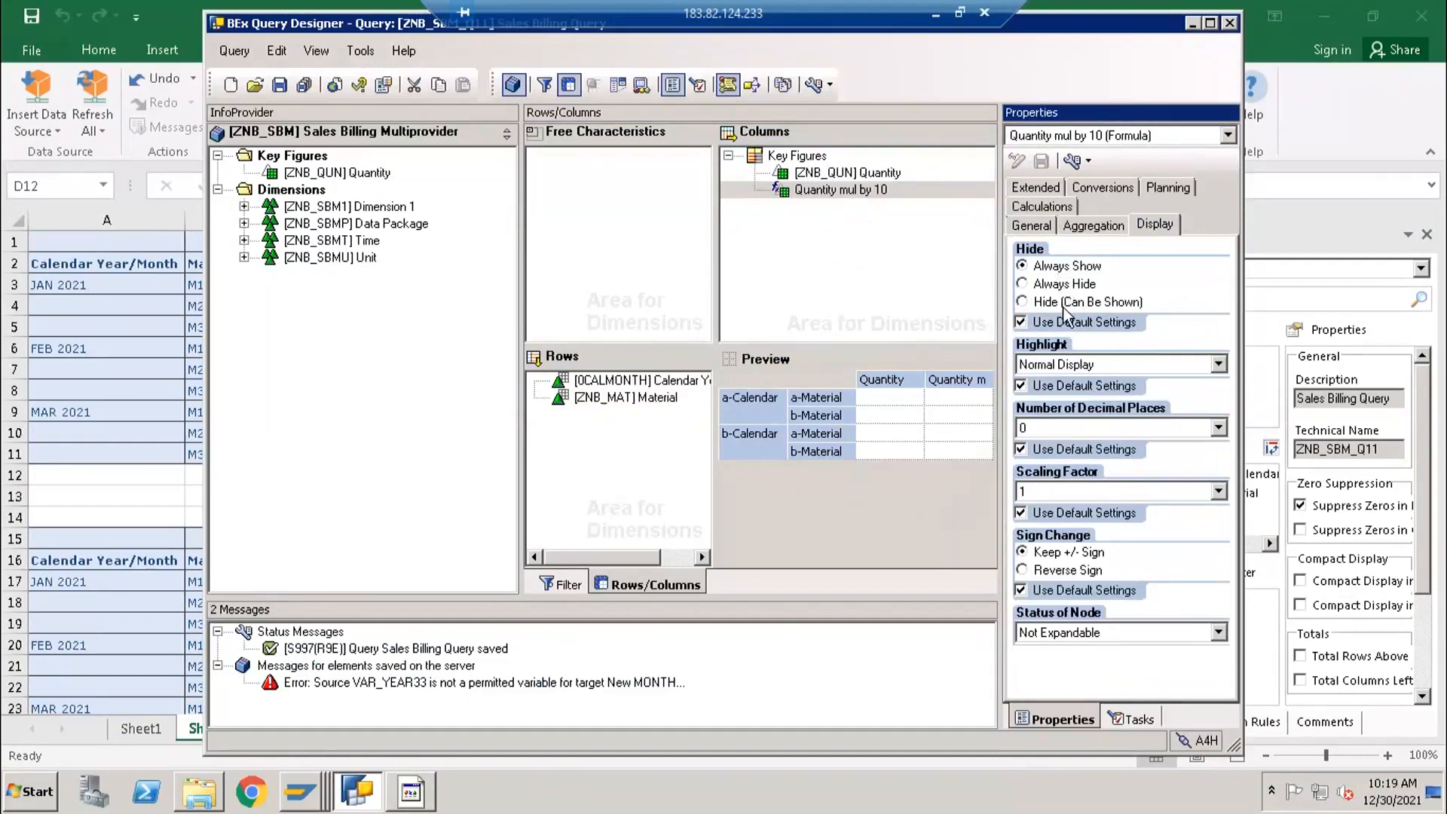
pyautogui.click(842, 175)
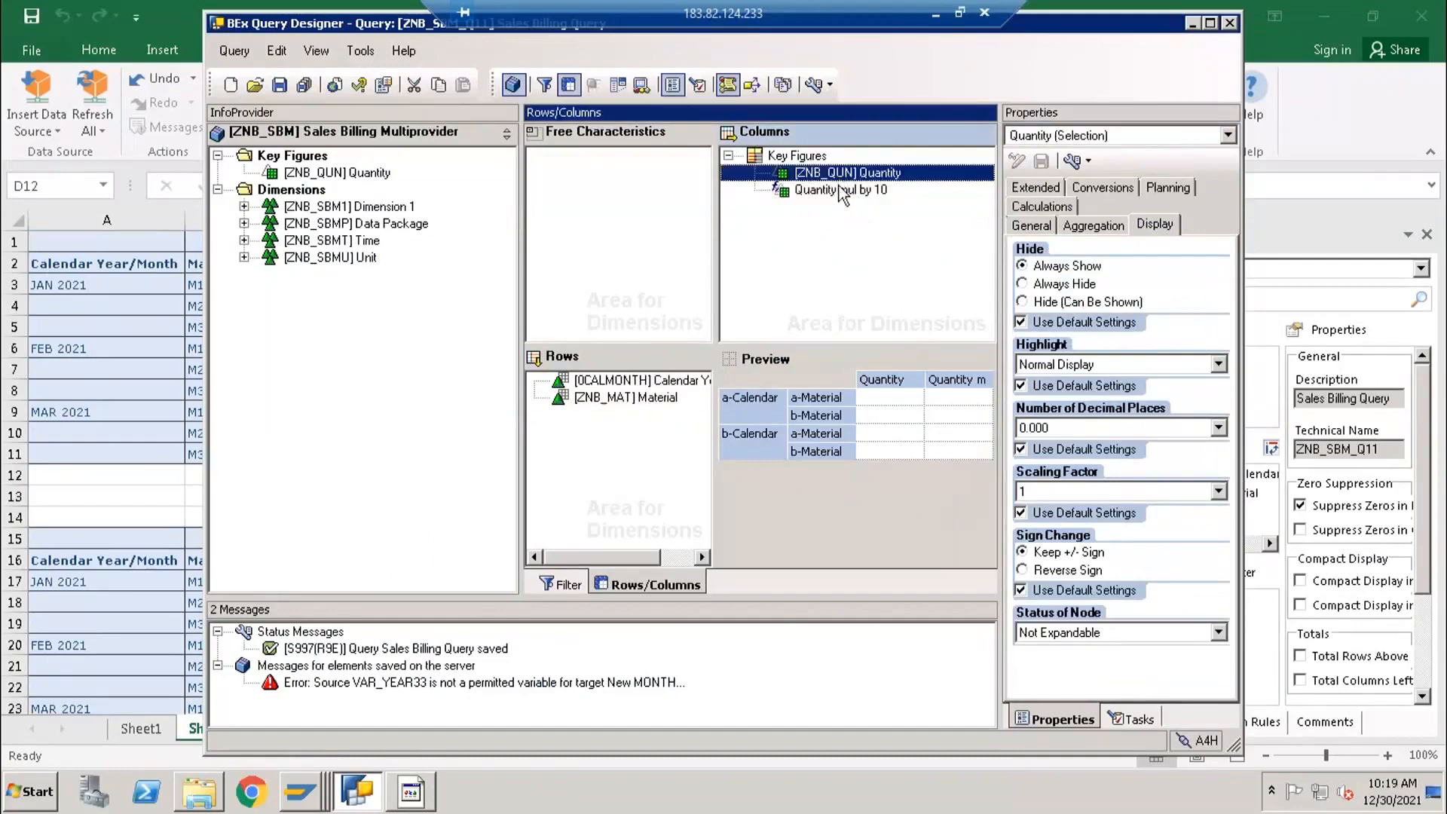
pyautogui.click(822, 191)
# - Try the Always Hide and Hide (Can Be Shown) options on Quantity, and return it to Always Show
pyautogui.click(825, 174)
pyautogui.click(1062, 285)
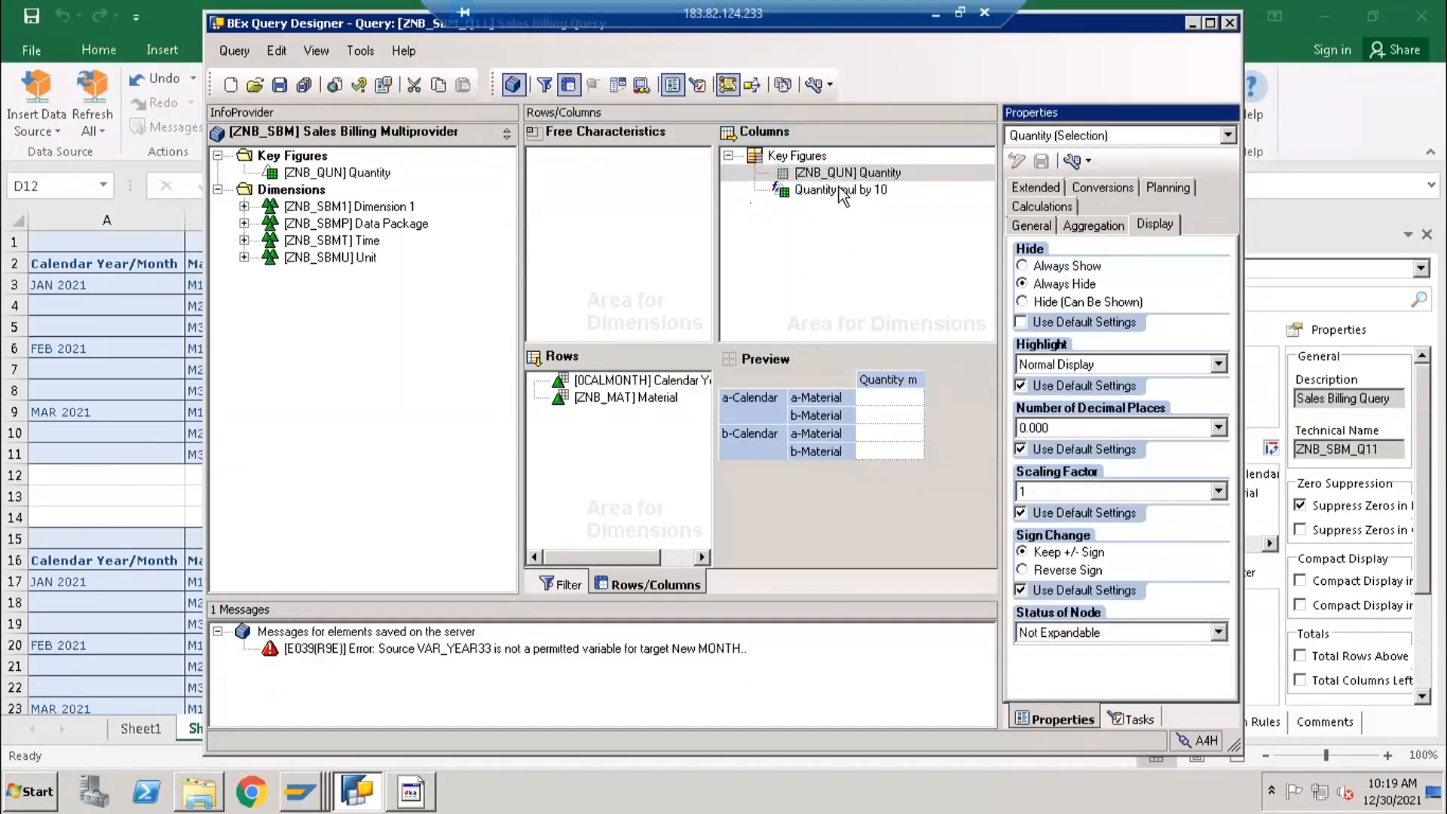
pyautogui.click(1064, 303)
pyautogui.click(835, 175)
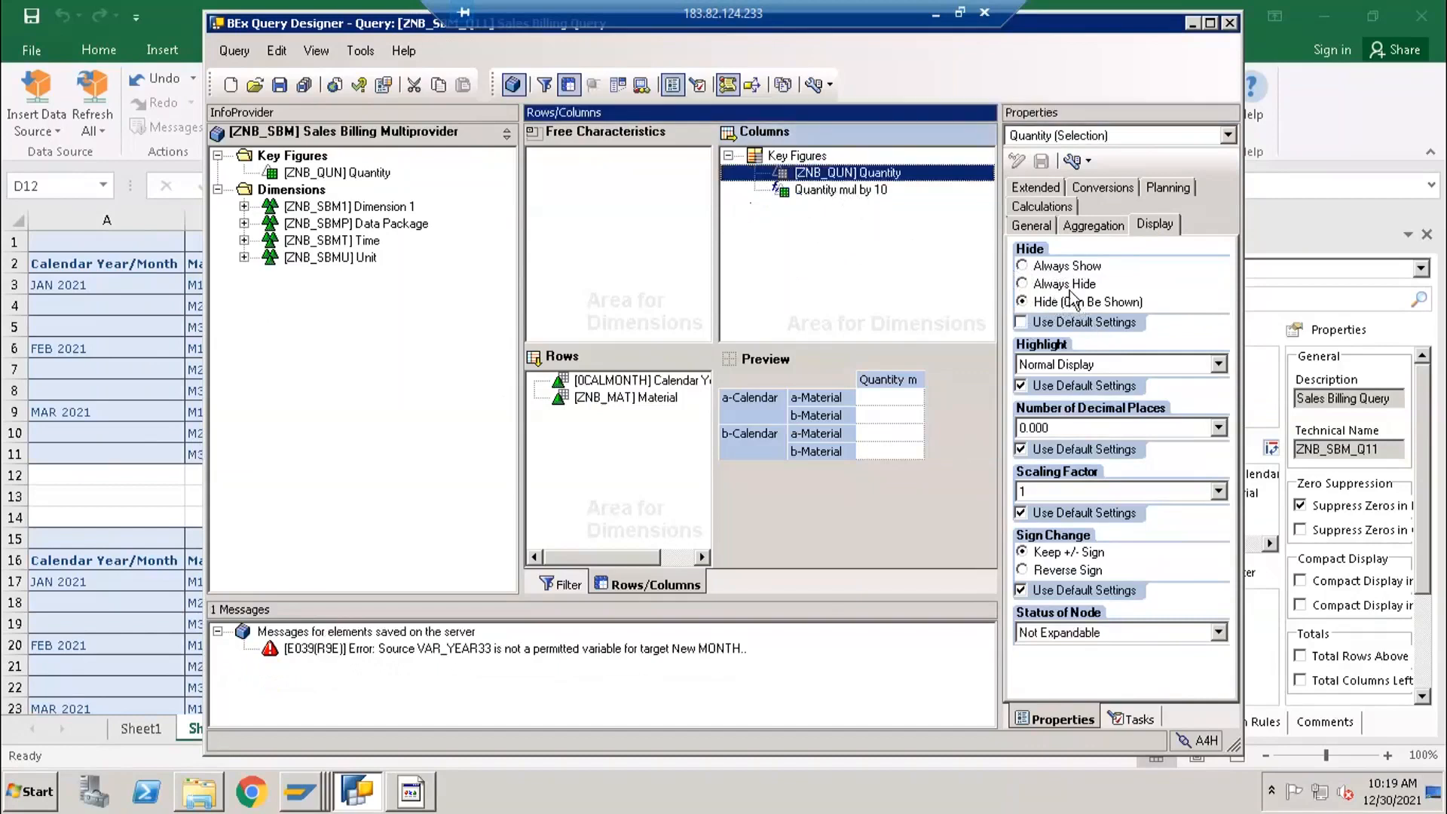
pyautogui.click(1052, 266)
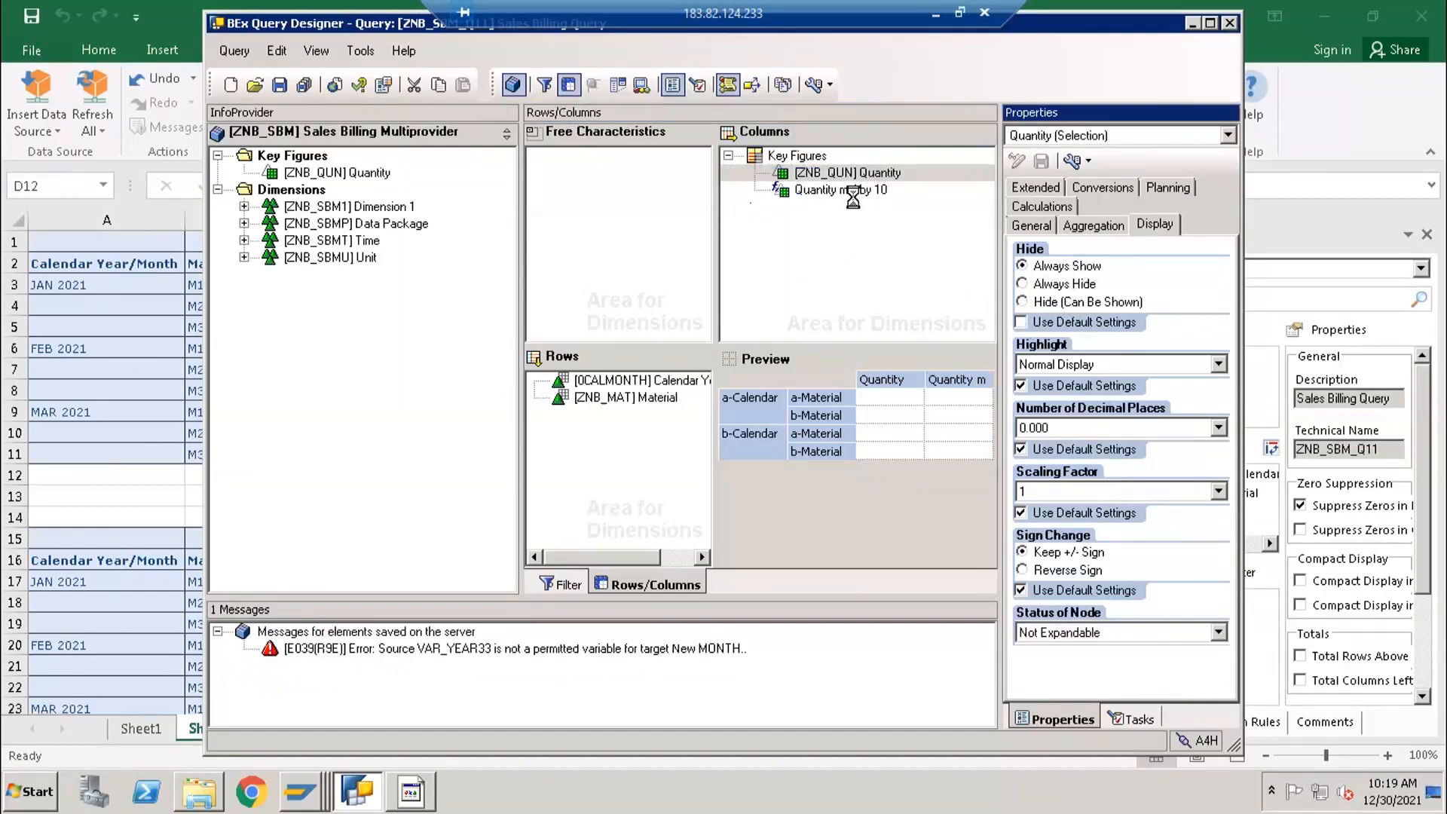
# - Set the Quantity mul by 10 formula to Hide (Can Be Shown) and save the query
pyautogui.click(881, 192)
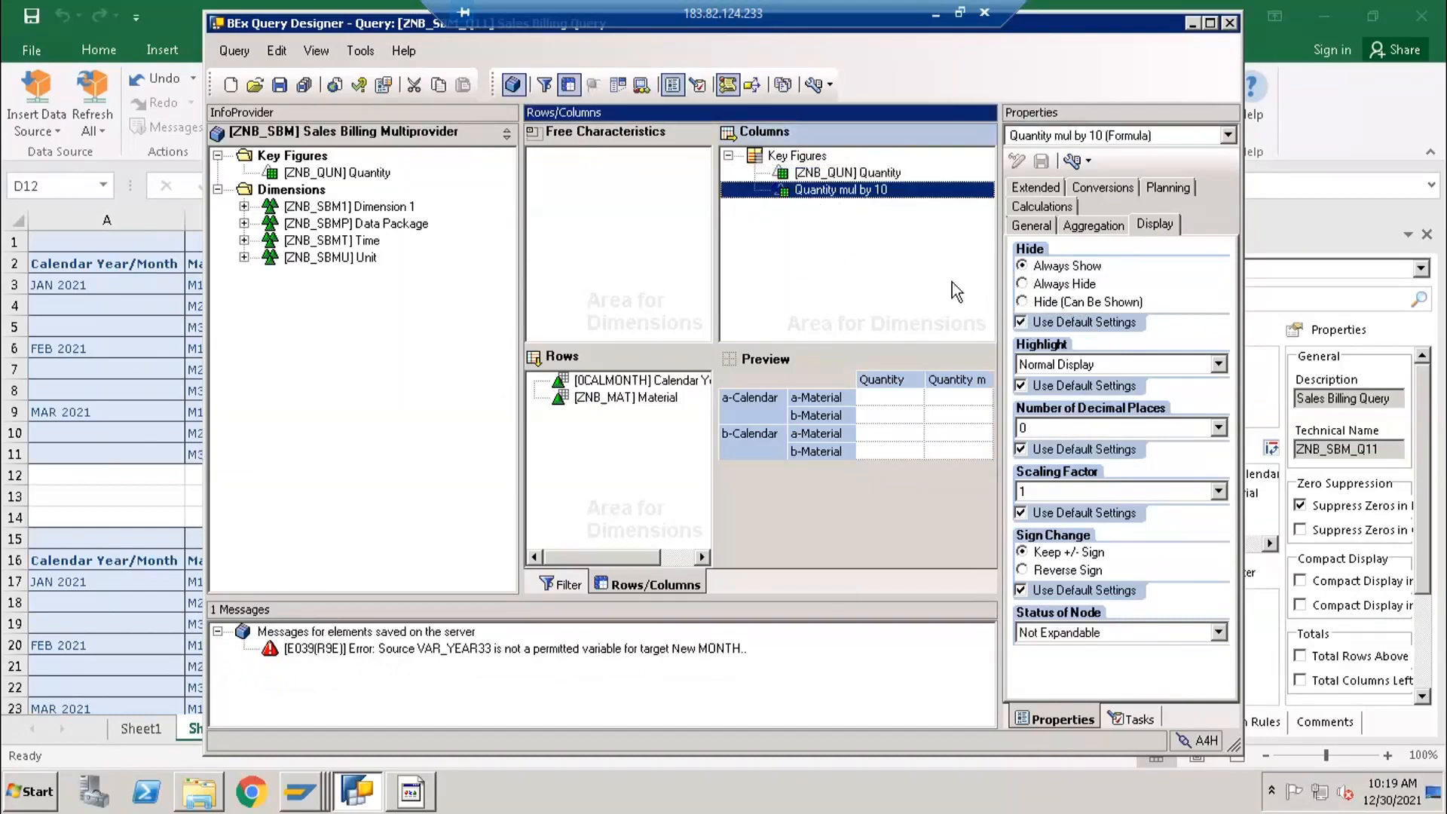
pyautogui.click(1083, 302)
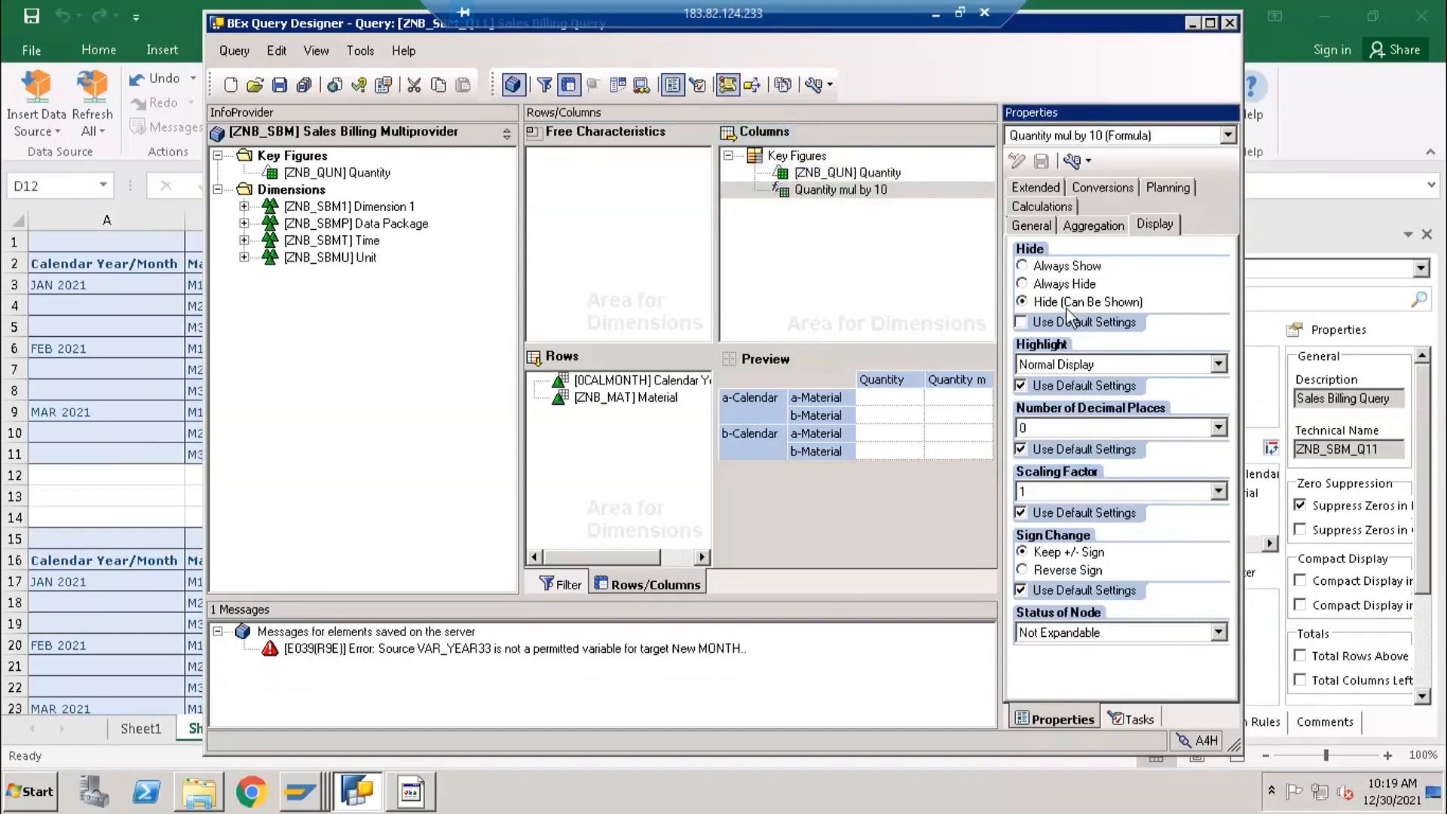
pyautogui.click(279, 84)
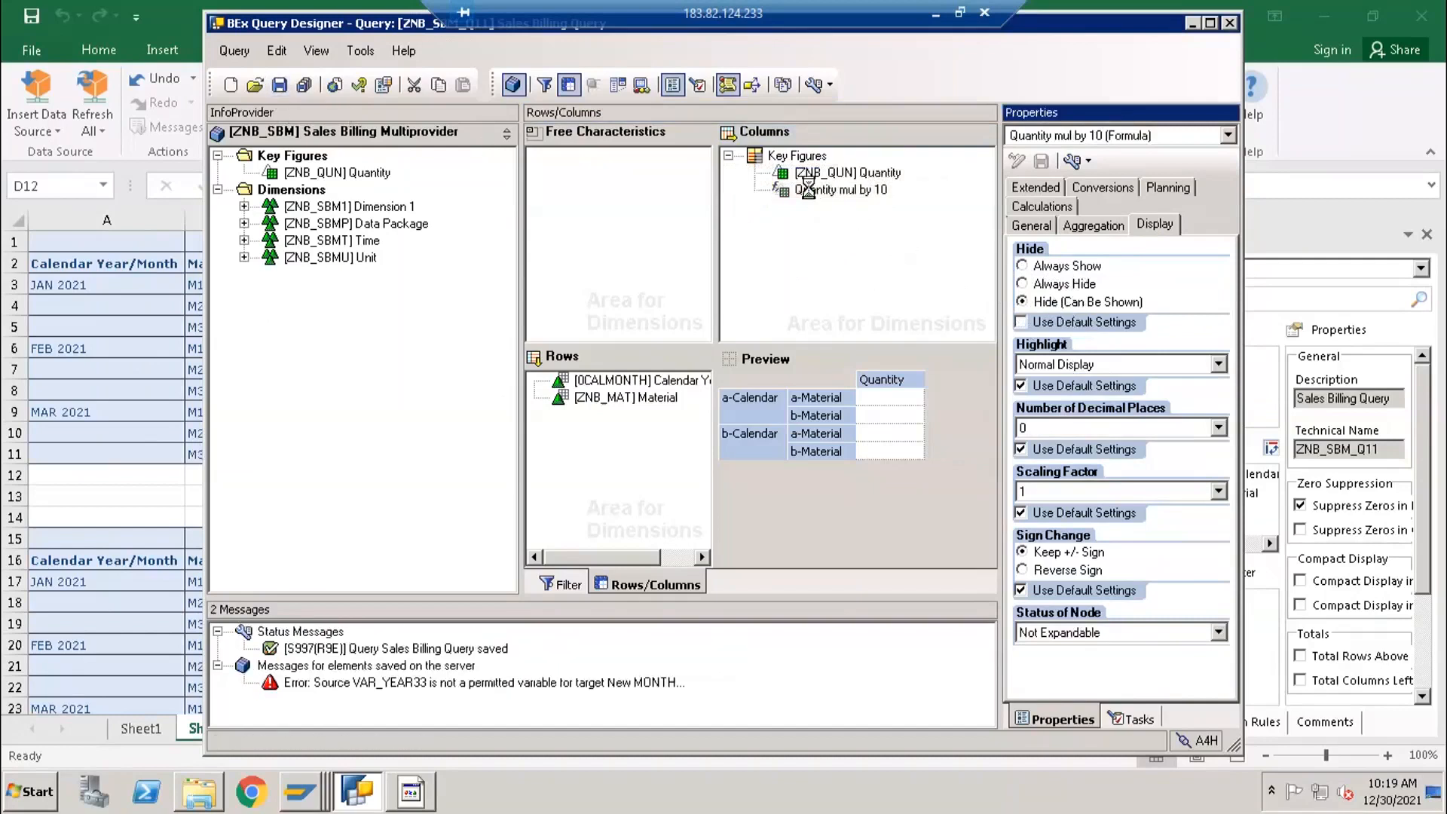
pyautogui.click(1153, 225)
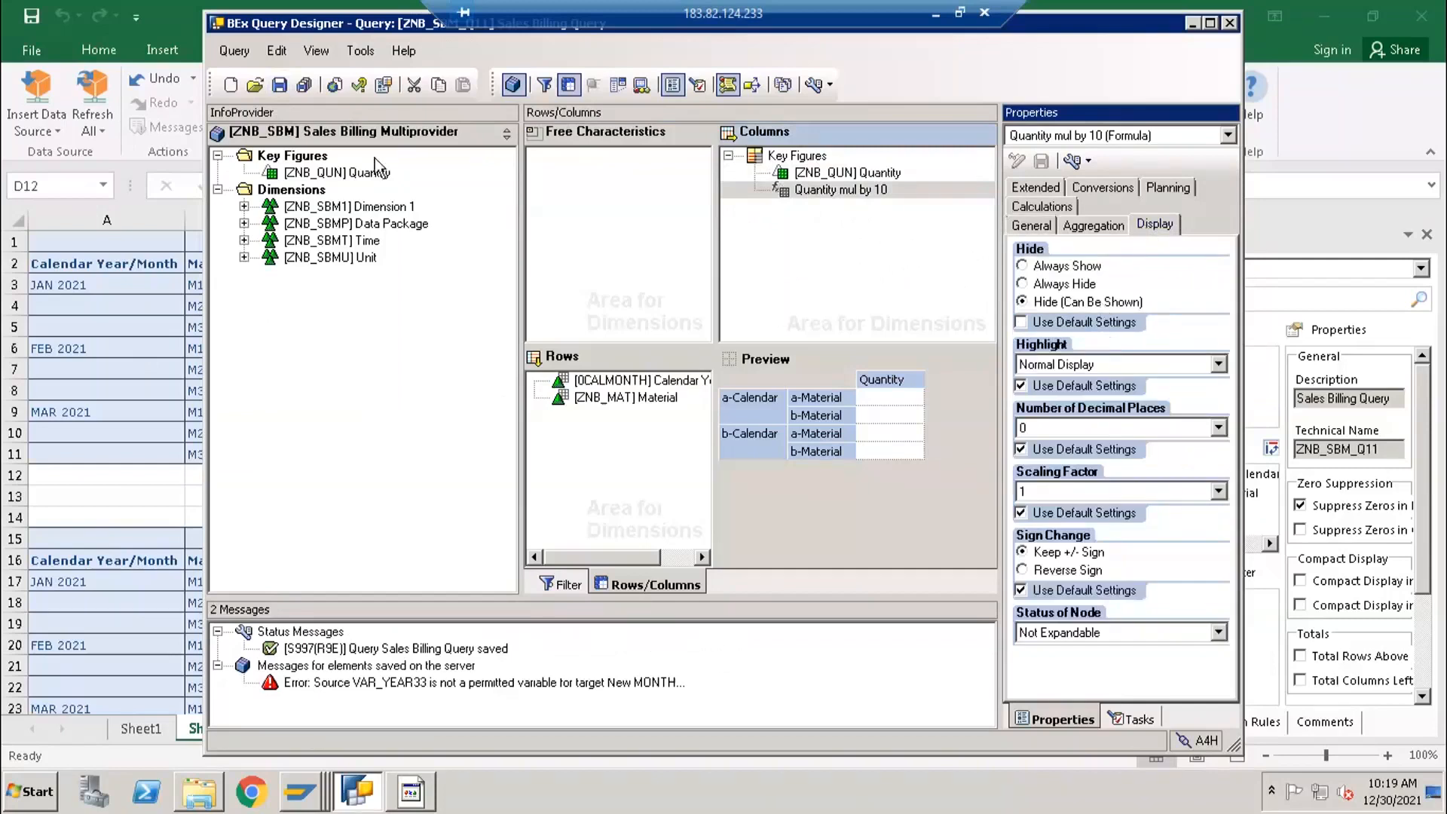
pyautogui.click(279, 86)
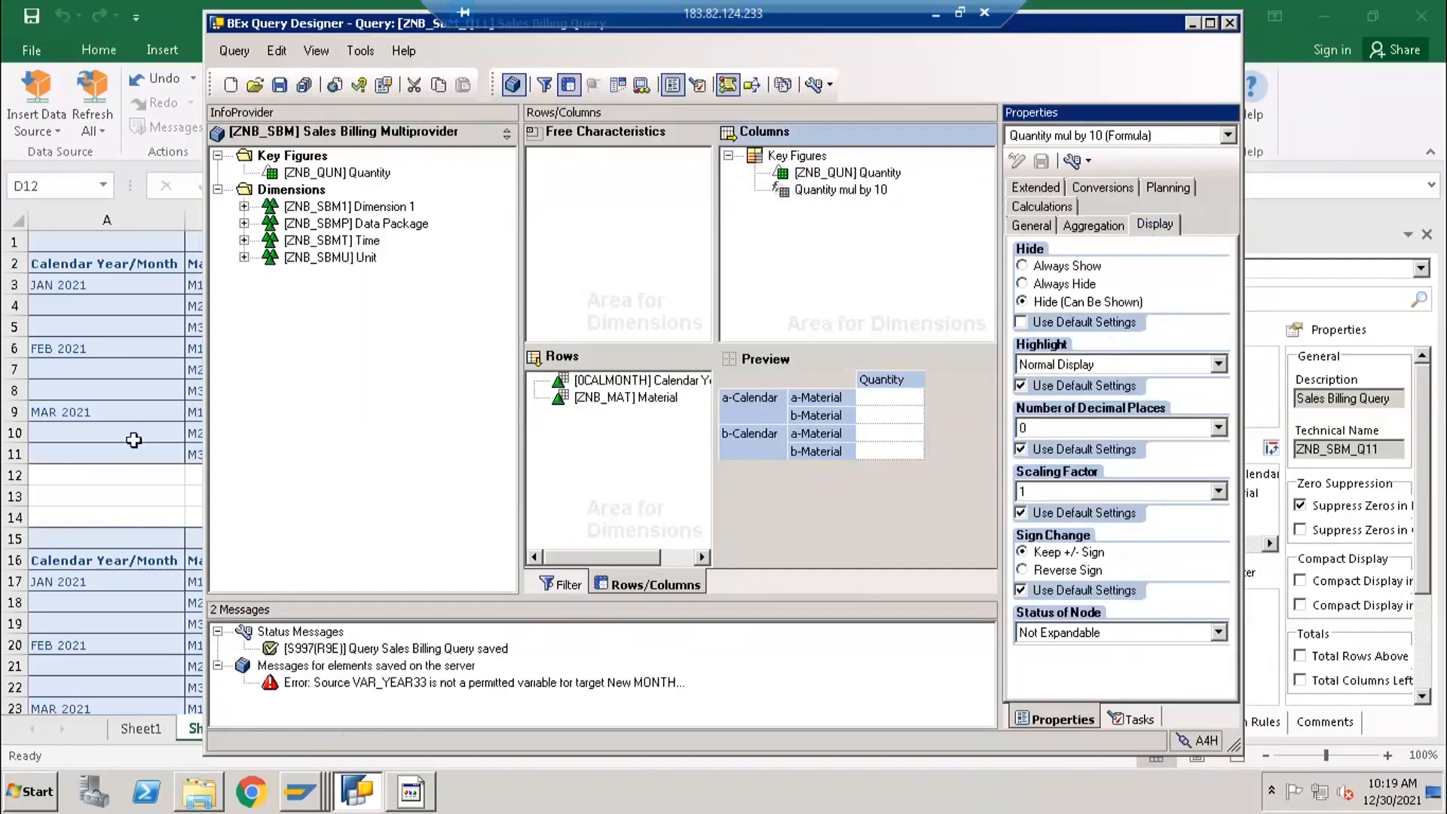
# - Switch to the Excel report and insert the Sales Billing Query ZNB_SBM_Q11 as an analysis data source at cell A28 of Sheet2
pyautogui.scroll(-6, 120, 596)
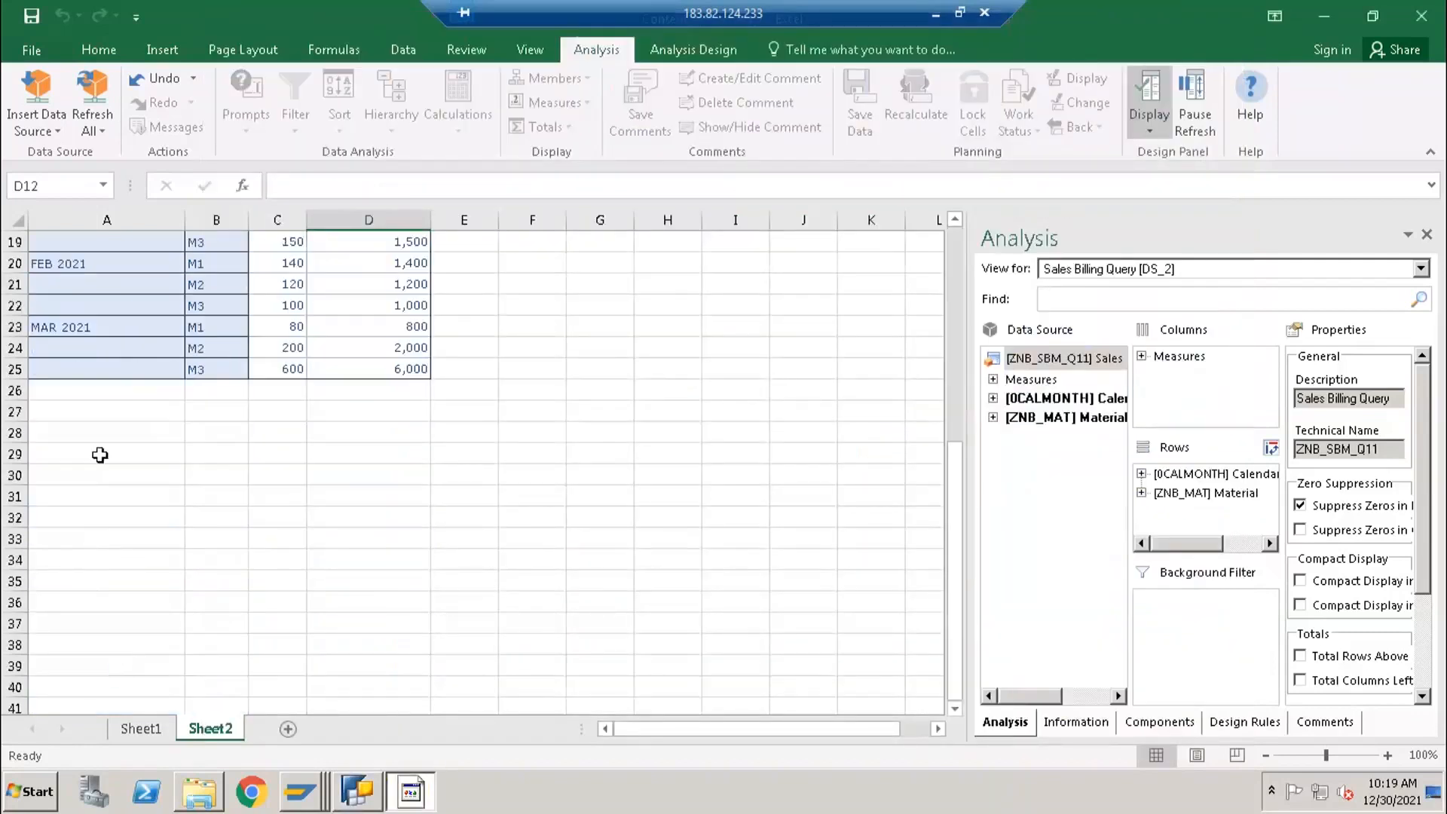
pyautogui.click(95, 433)
pyautogui.click(53, 128)
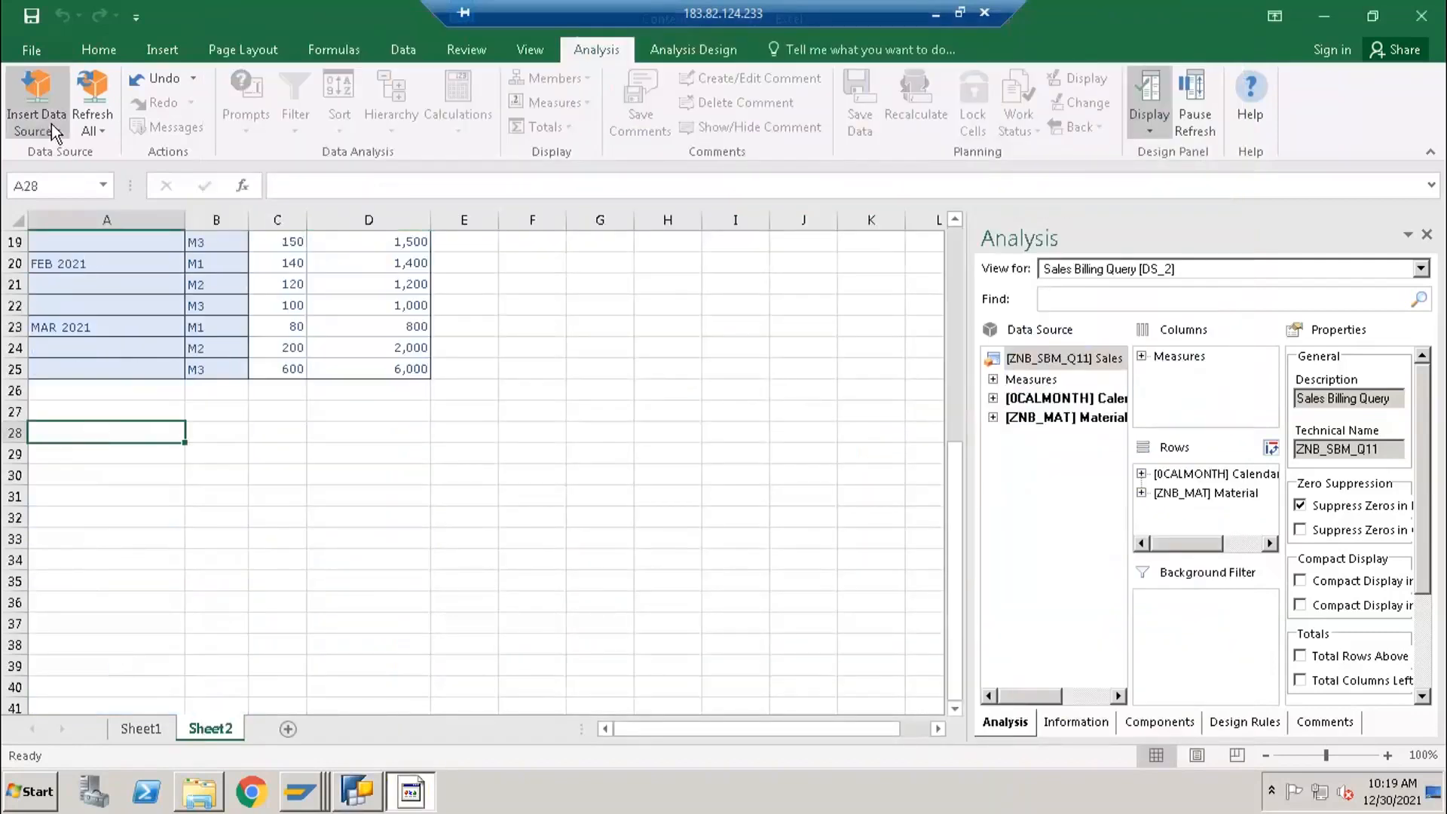
pyautogui.click(83, 370)
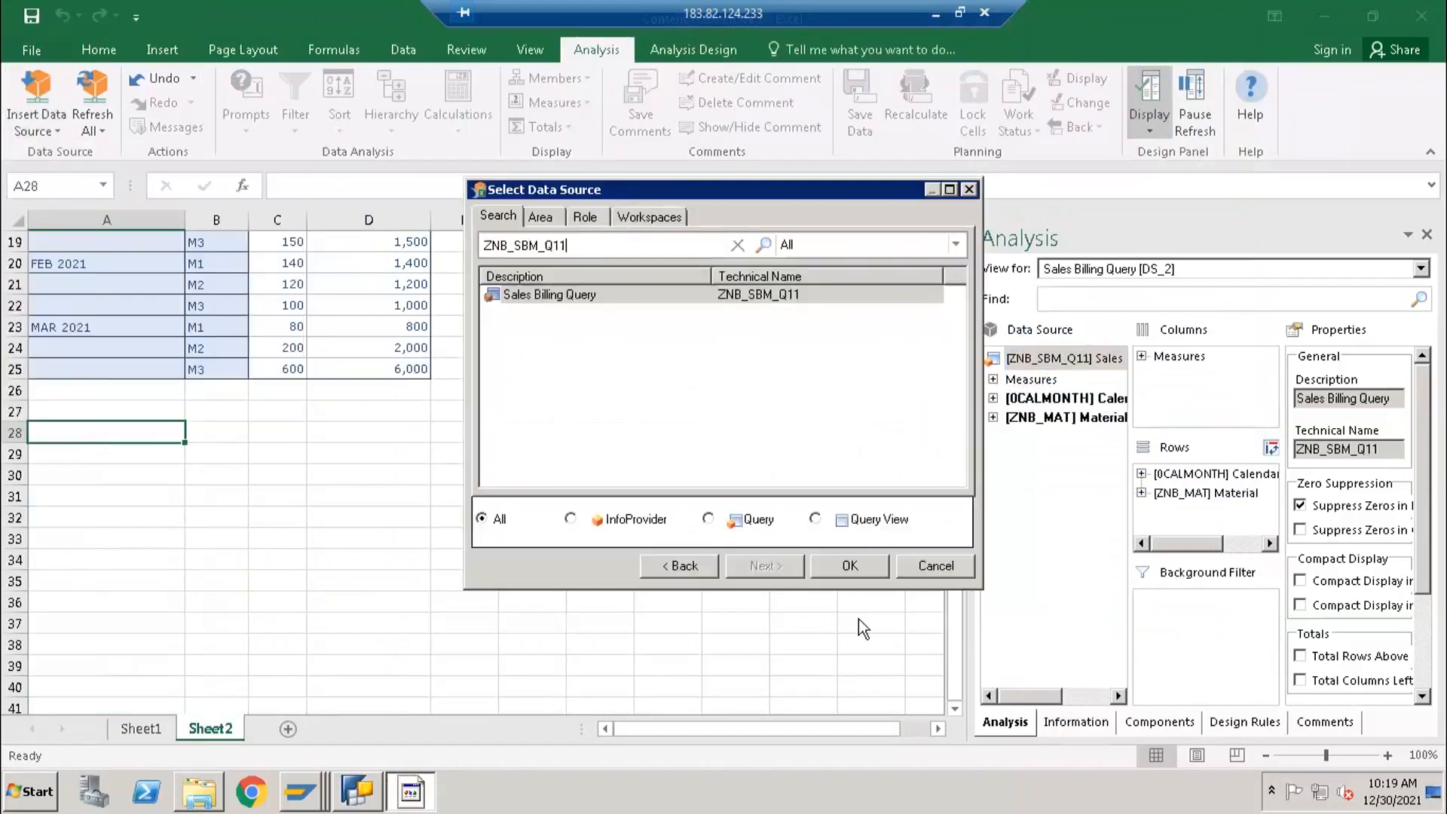
pyautogui.click(848, 566)
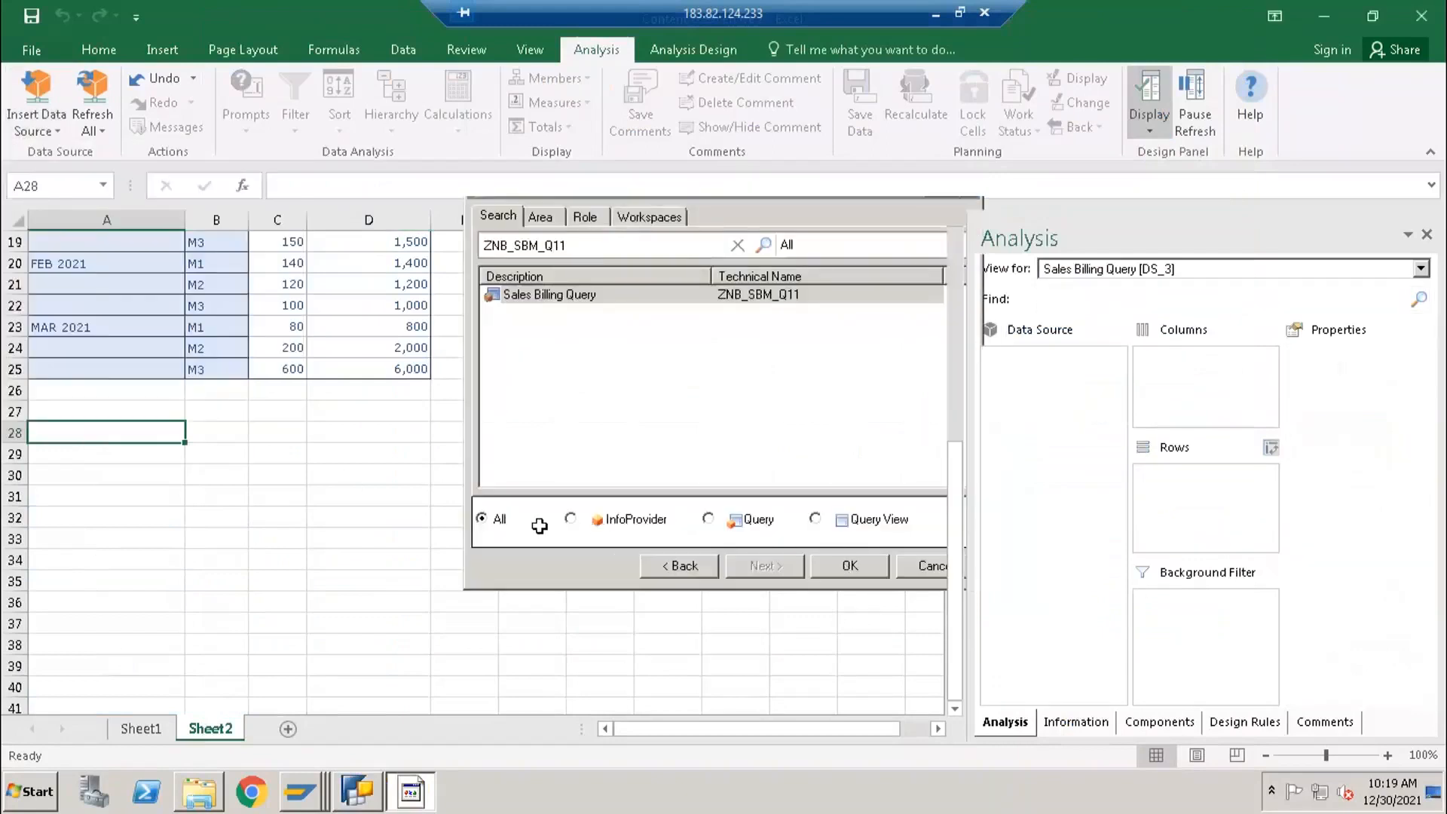
pyautogui.scroll(1, 407, 723)
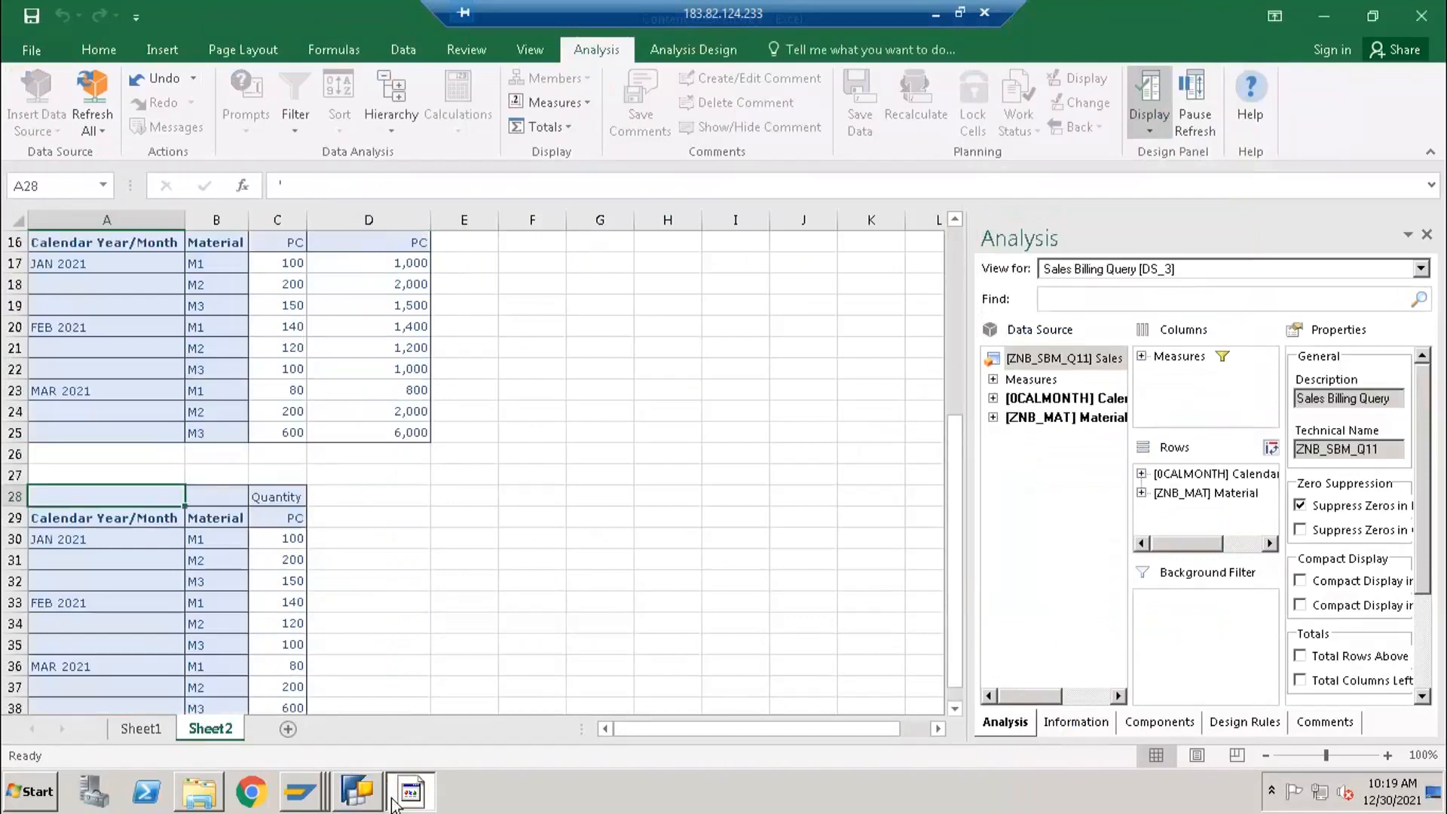
# - Switch to BEx Query Designer beside the report and review the hide setting of the Quantity mul by 10 formula
pyautogui.click(367, 795)
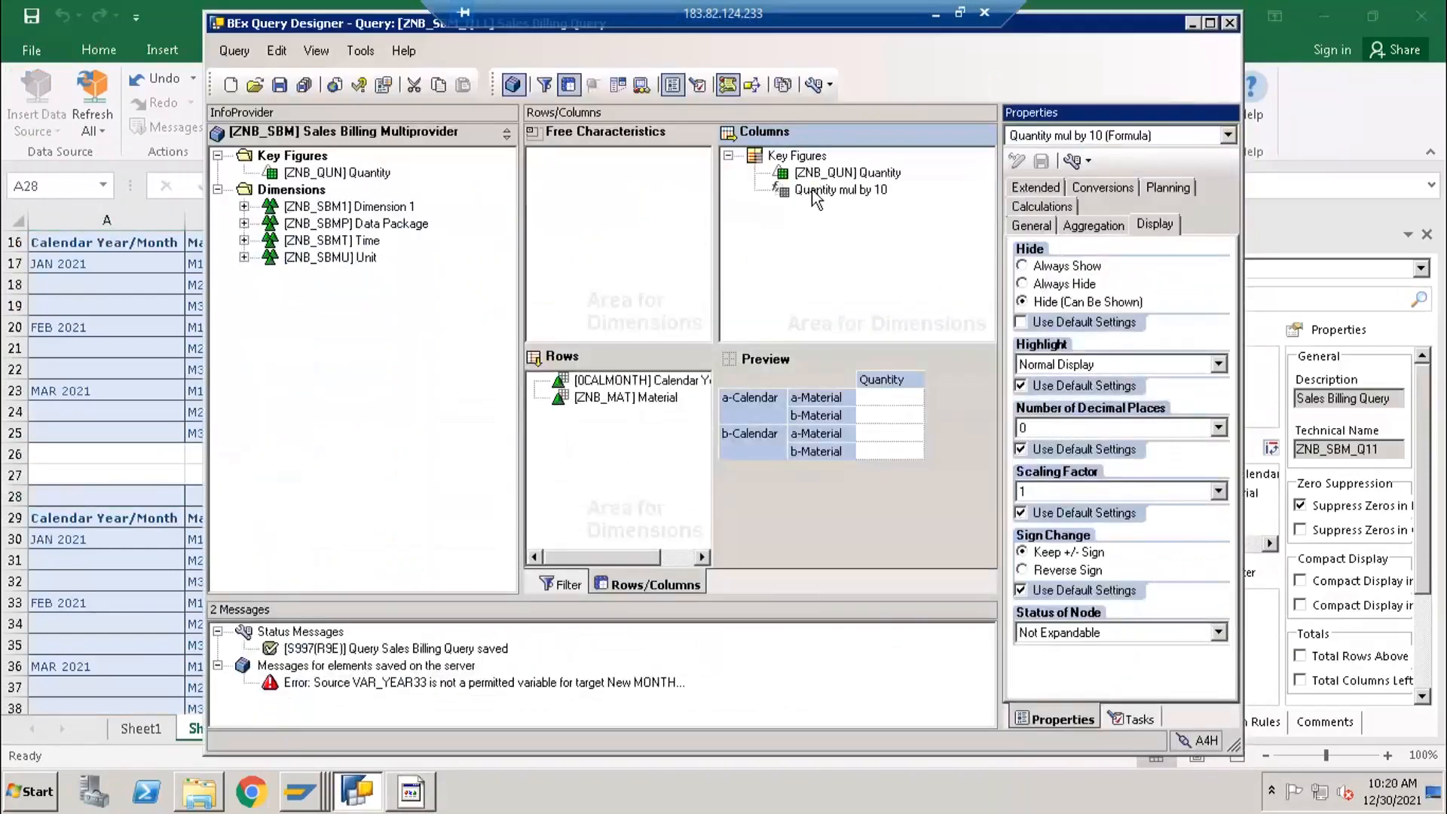
pyautogui.moveTo(350, 29); pyautogui.dragTo(577, 89)
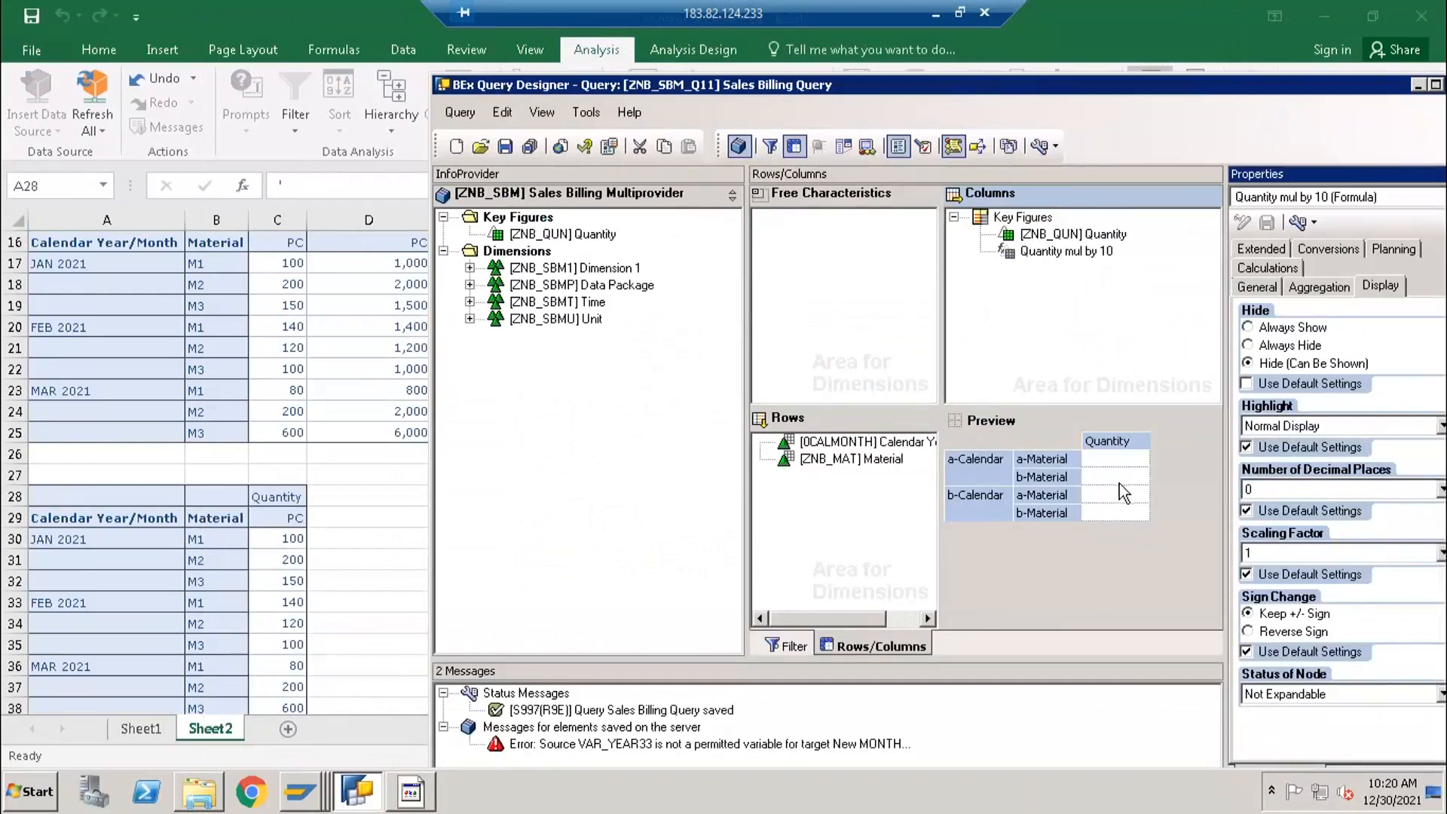
pyautogui.click(1034, 235)
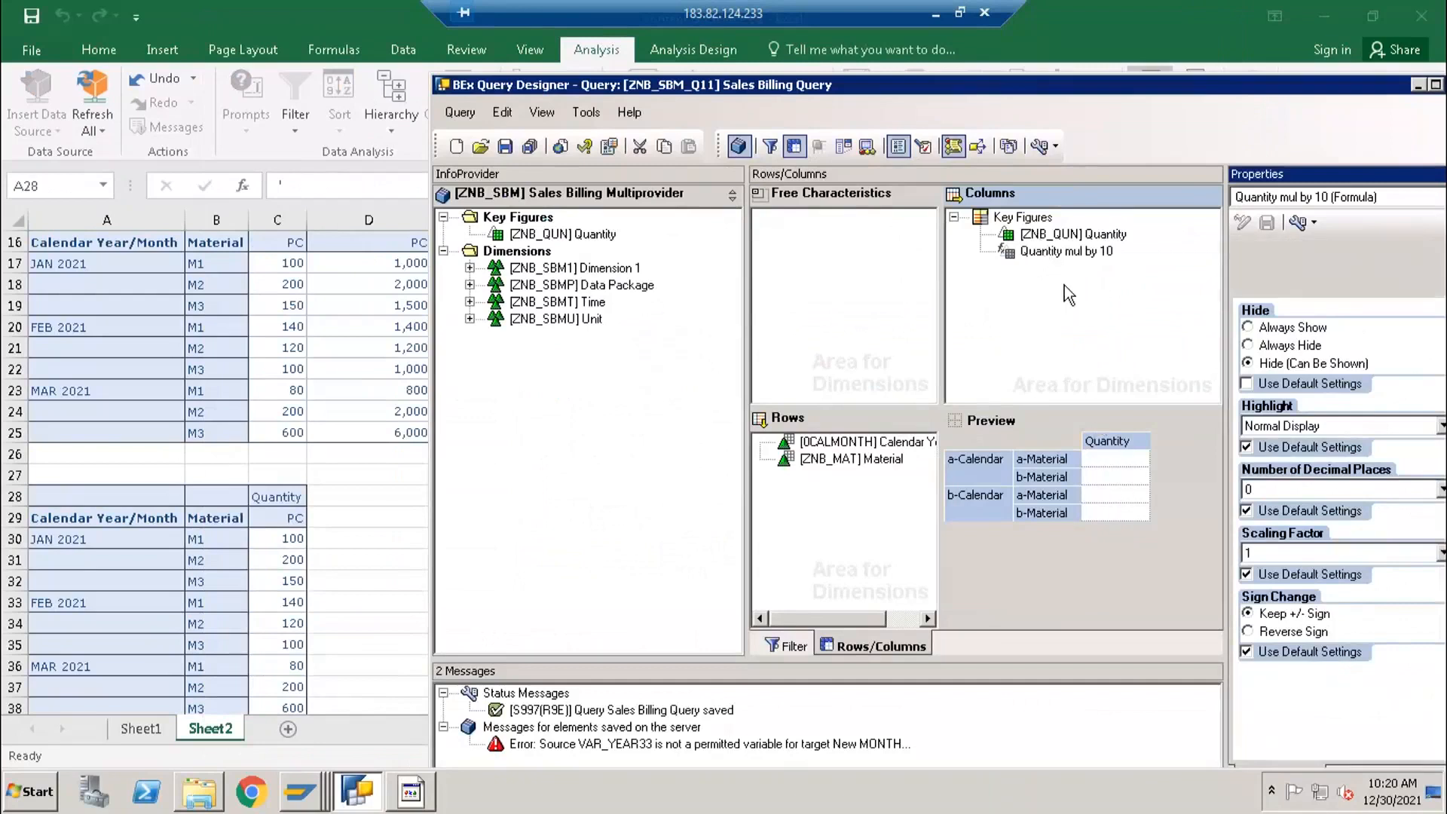
pyautogui.click(1032, 253)
pyautogui.click(1034, 239)
pyautogui.click(1034, 258)
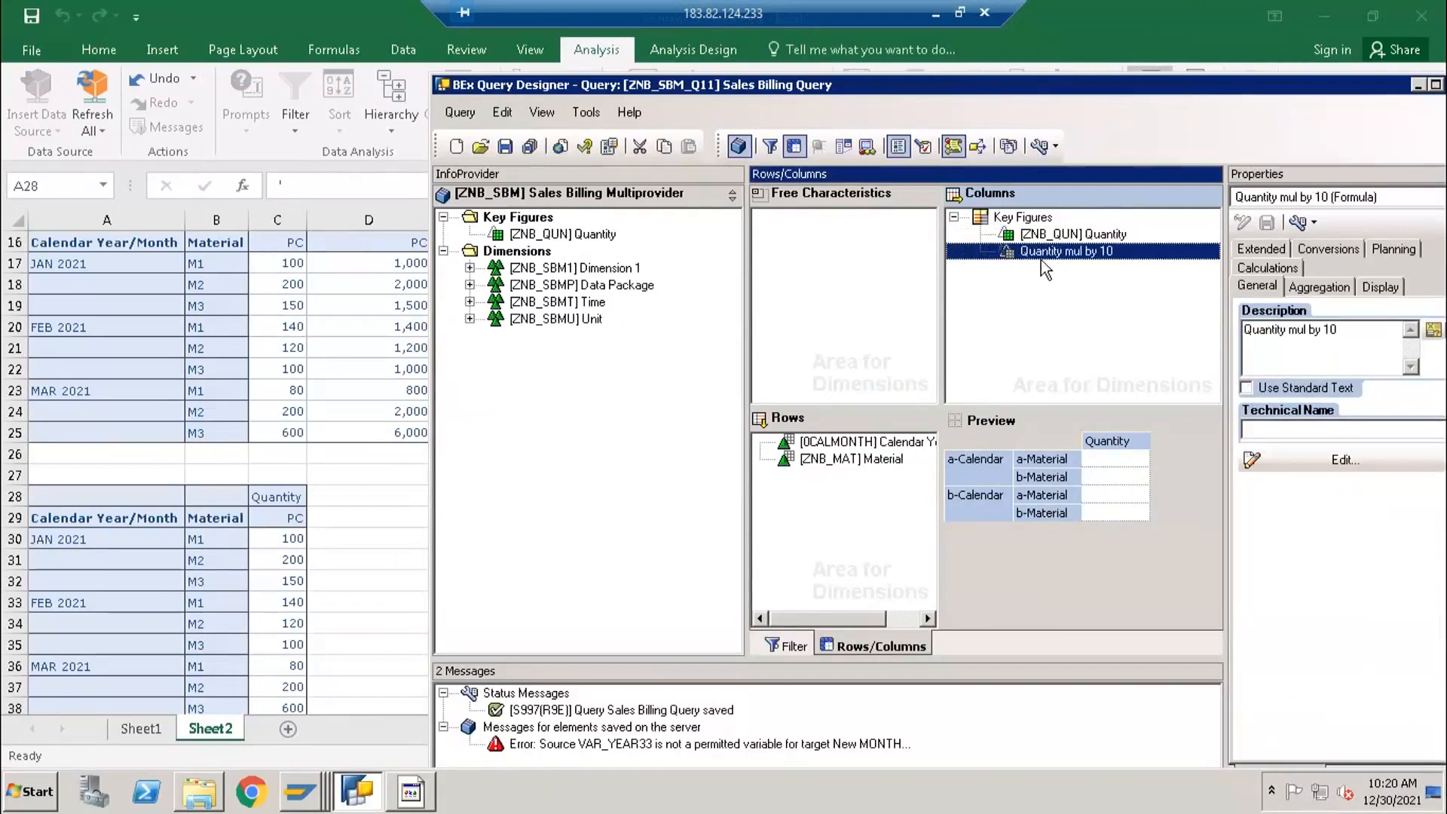
pyautogui.click(1381, 288)
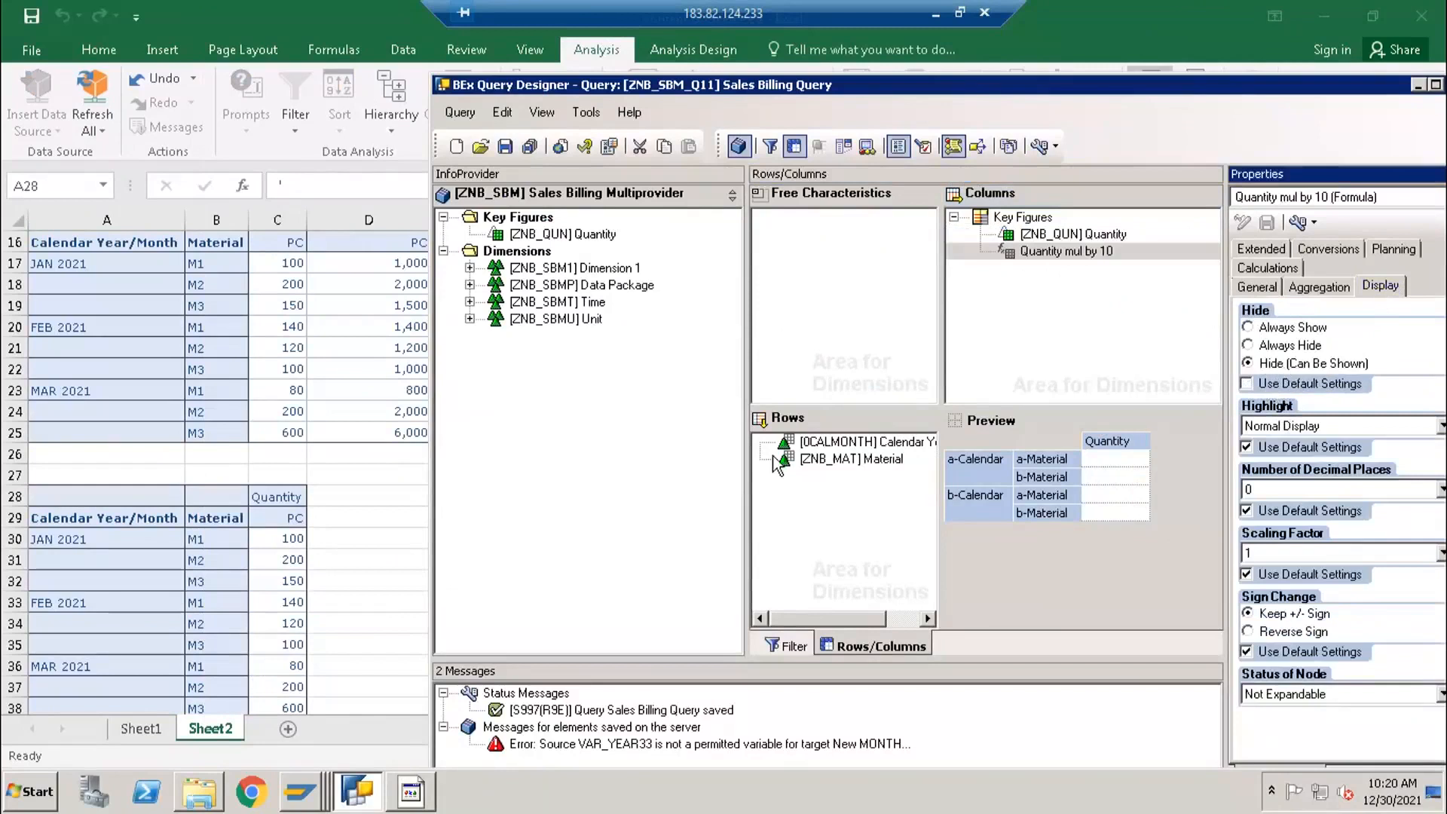
# - Return to the Excel report and compare the Measures entry in the columns of the report at A28 with the one at A15
pyautogui.click(293, 528)
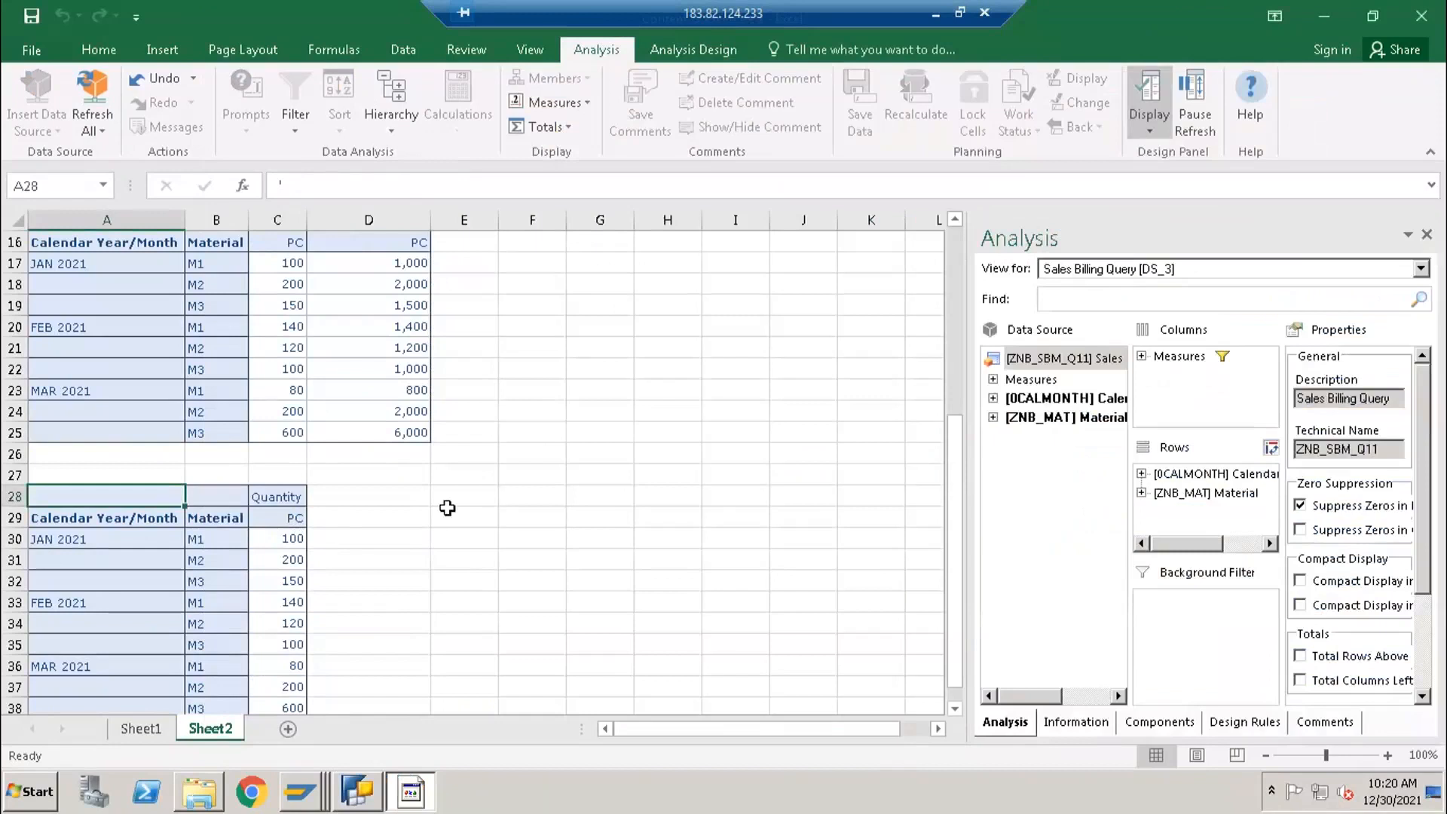
pyautogui.click(291, 511)
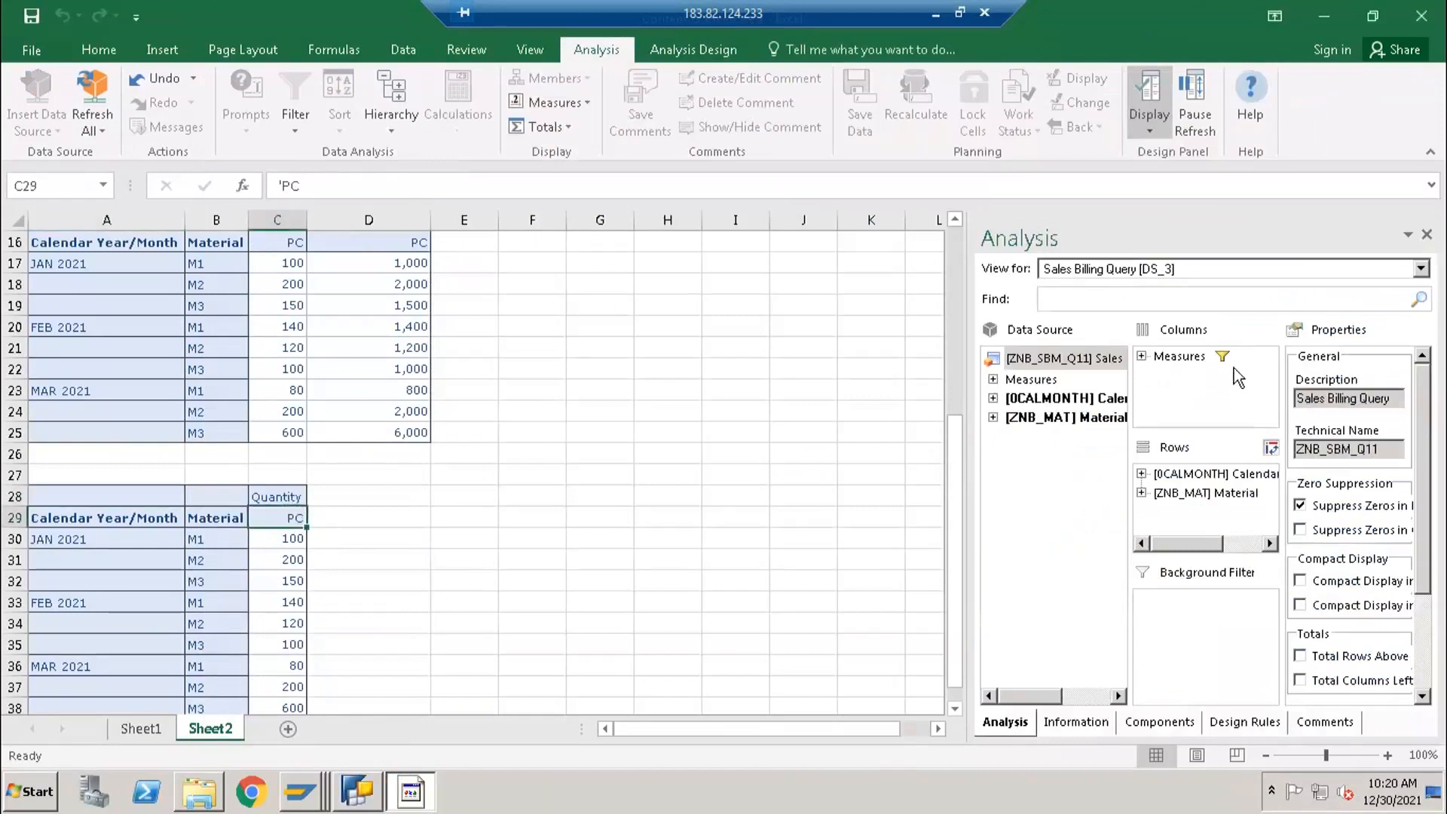
pyautogui.click(1177, 357)
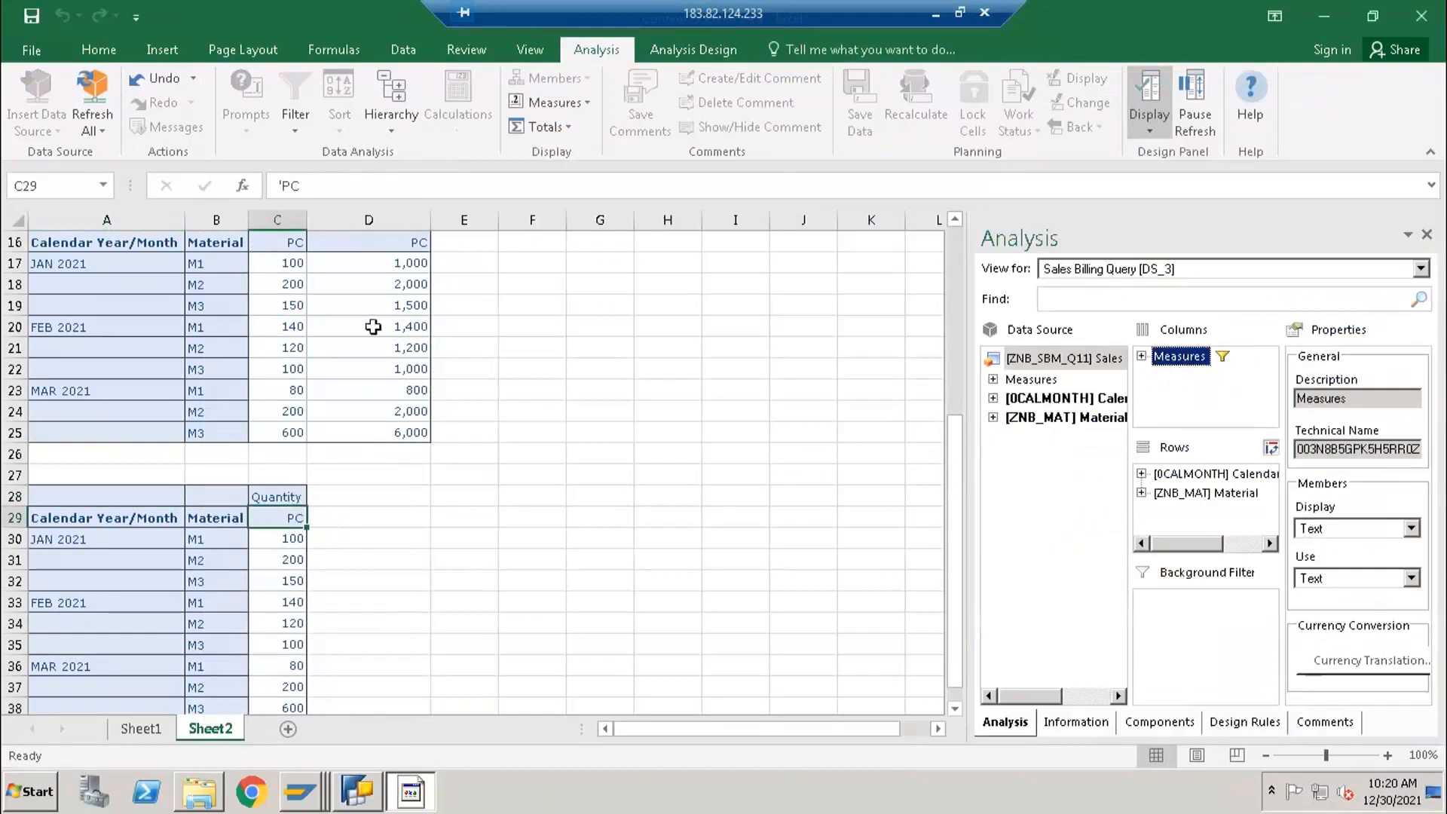
pyautogui.click(315, 326)
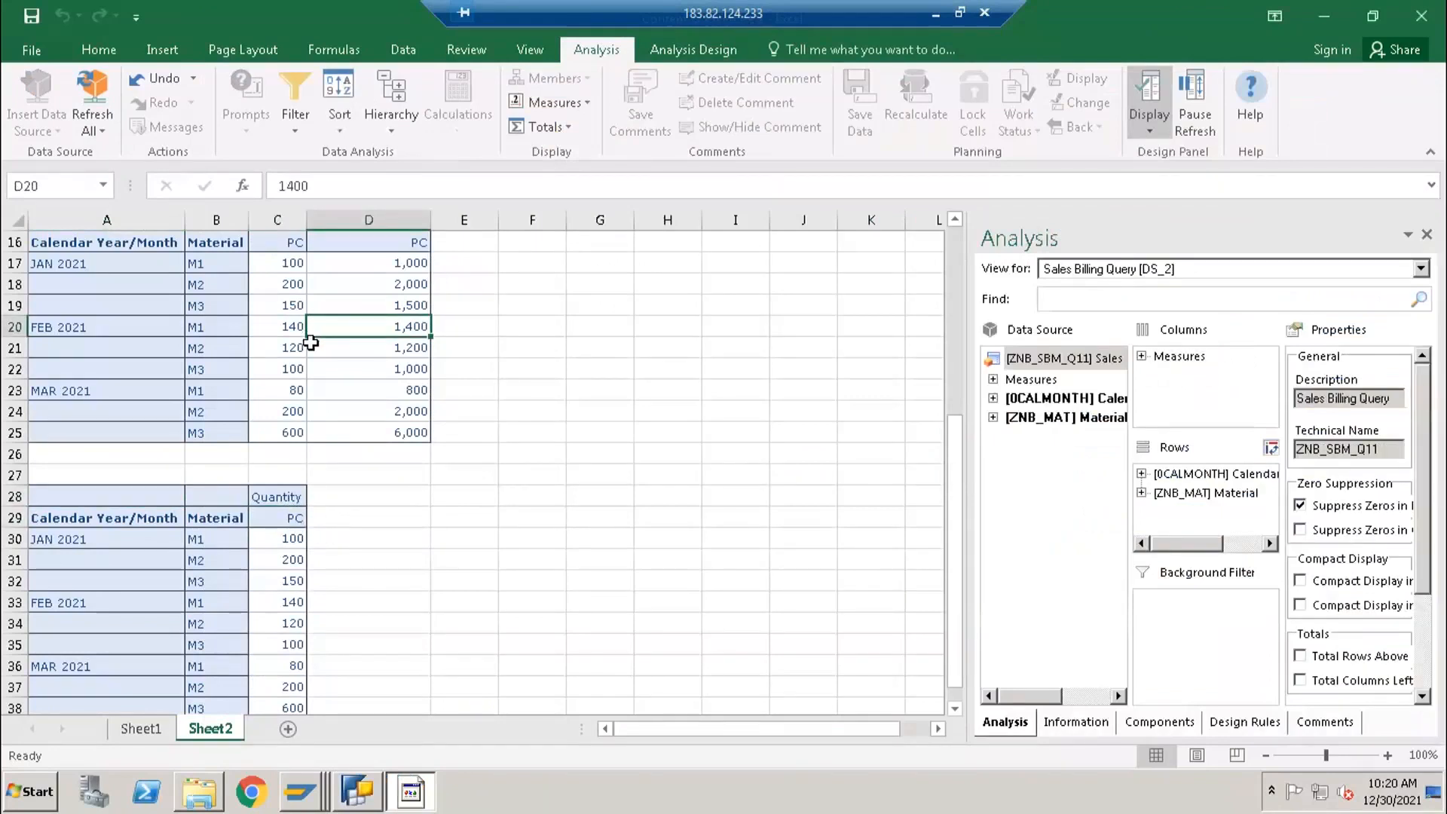
pyautogui.scroll(2, 324, 385)
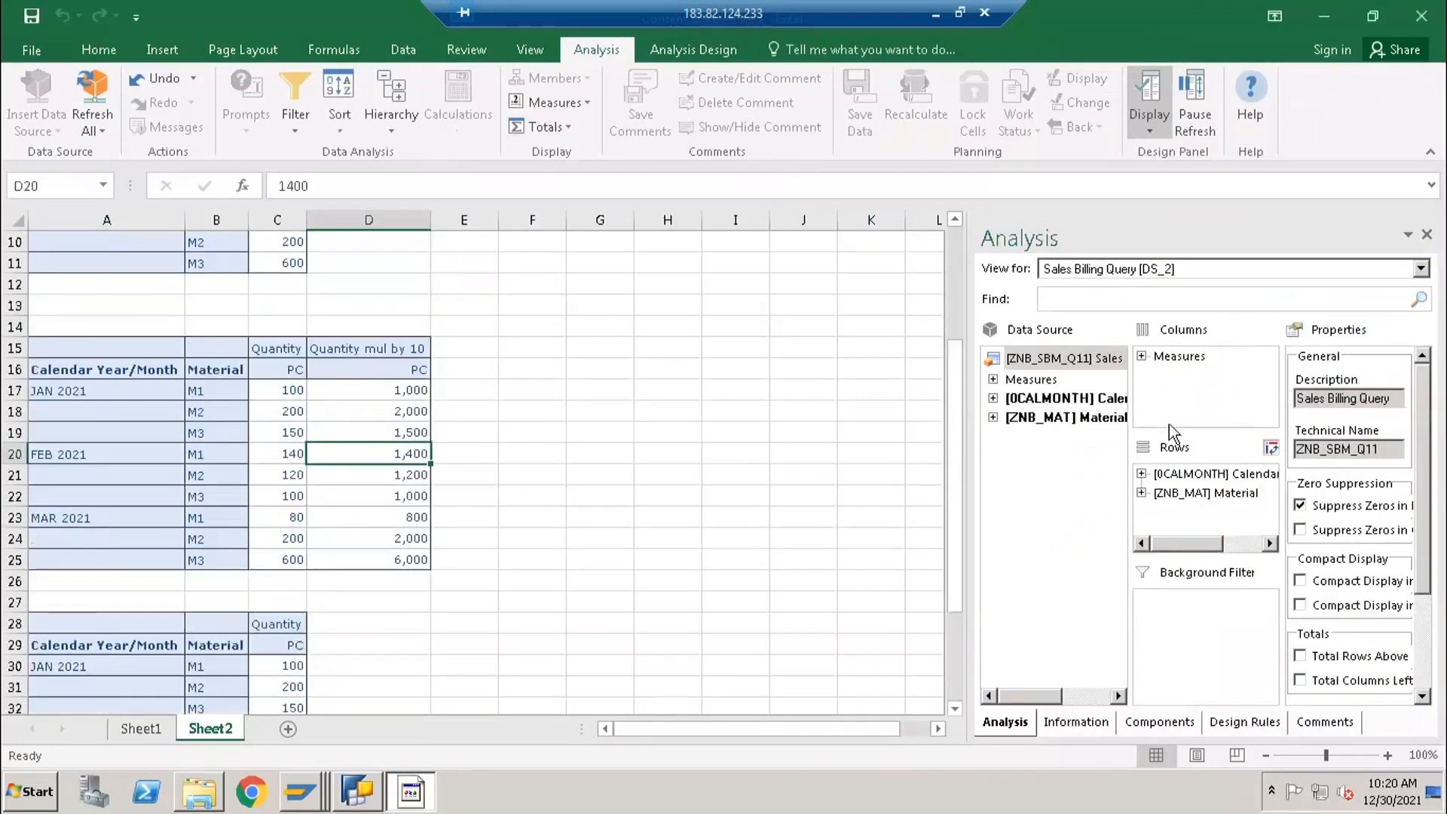
pyautogui.scroll(-1, 378, 619)
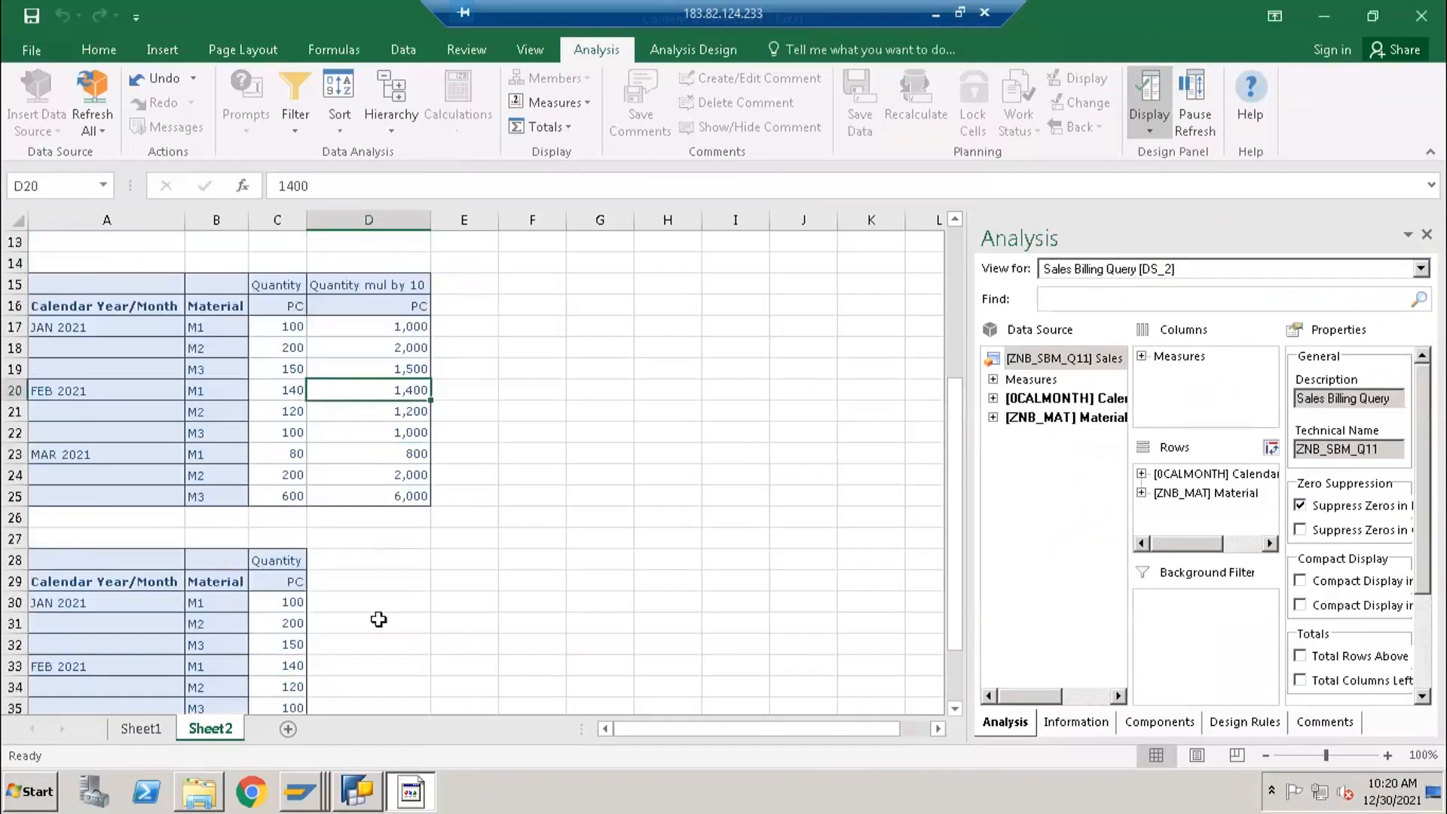
pyautogui.scroll(-2, 339, 614)
# - Inspect the member filter of Measures for the Sales Billing Query report at A28 and close it without changes
pyautogui.click(278, 538)
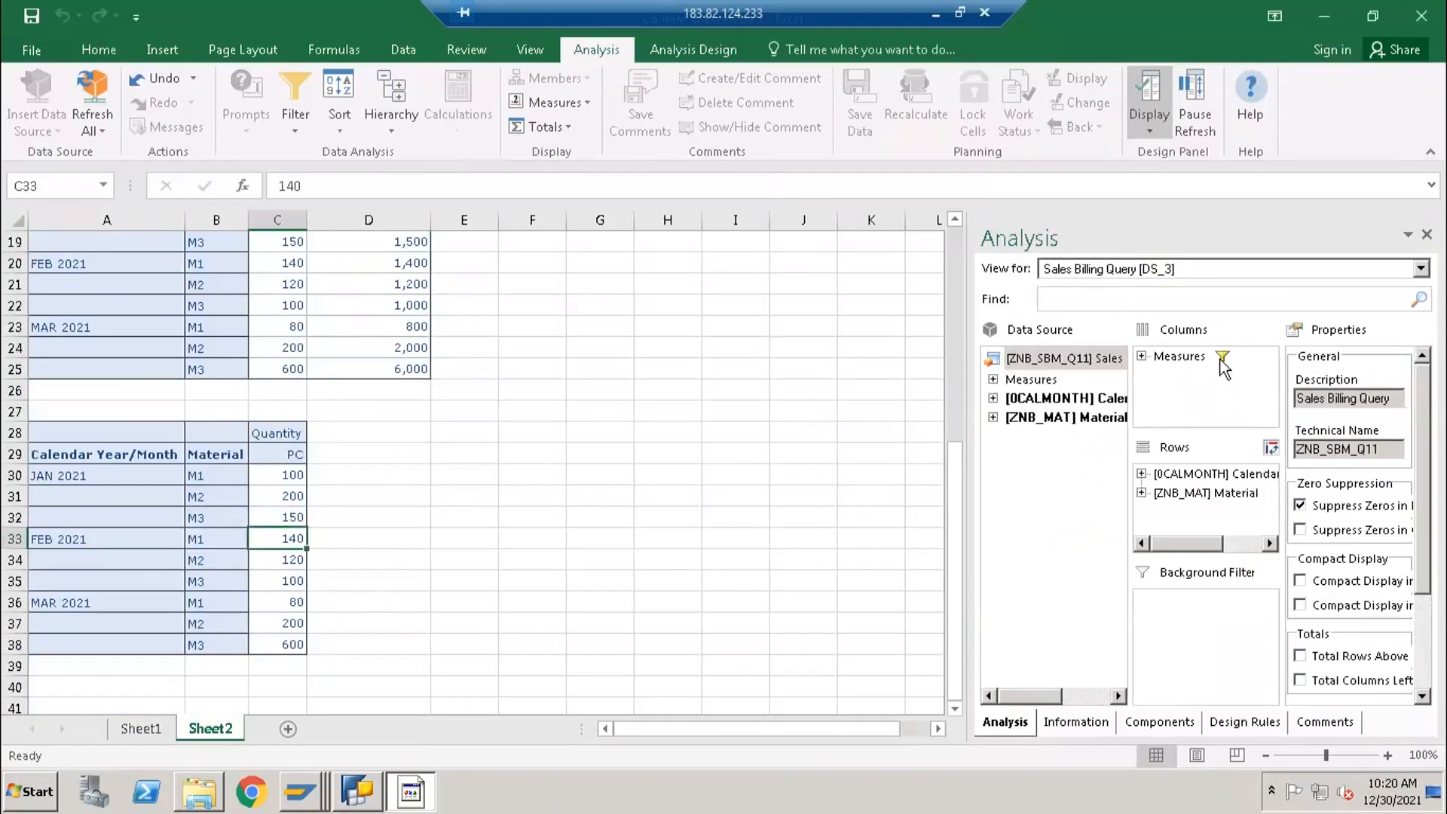
pyautogui.click(1173, 358)
pyautogui.rightClick(1172, 358)
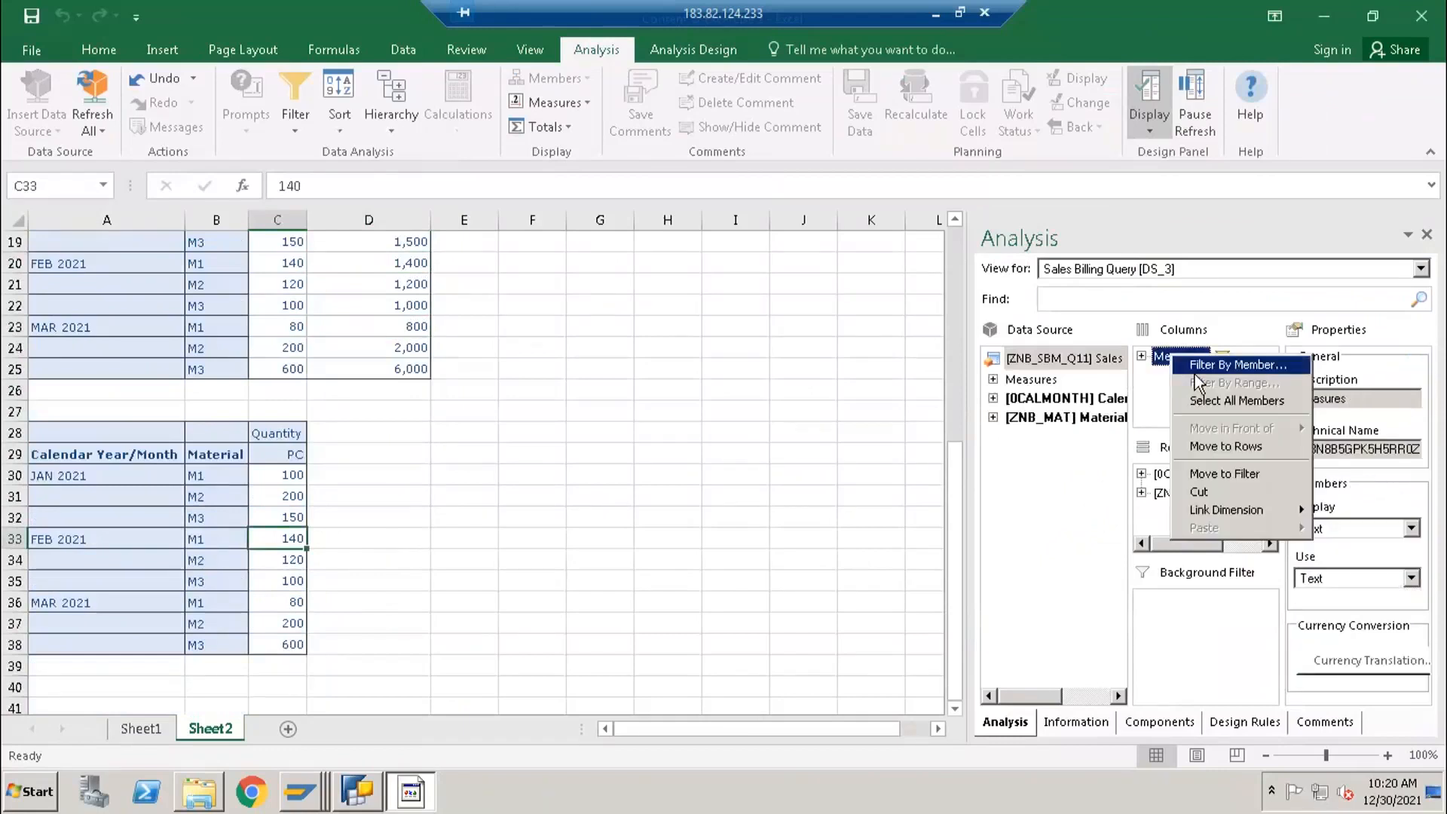
pyautogui.click(1199, 366)
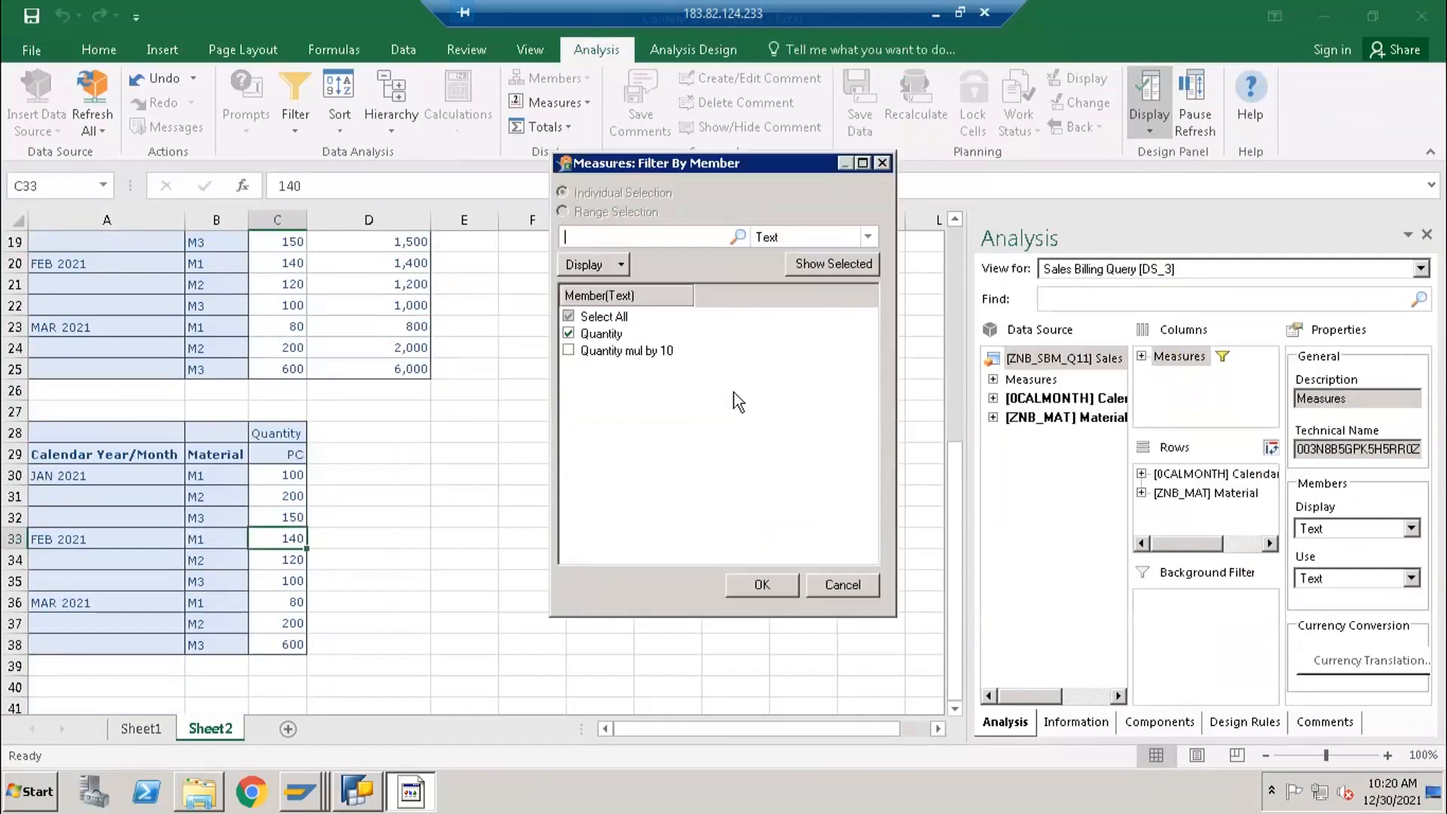
pyautogui.click(881, 163)
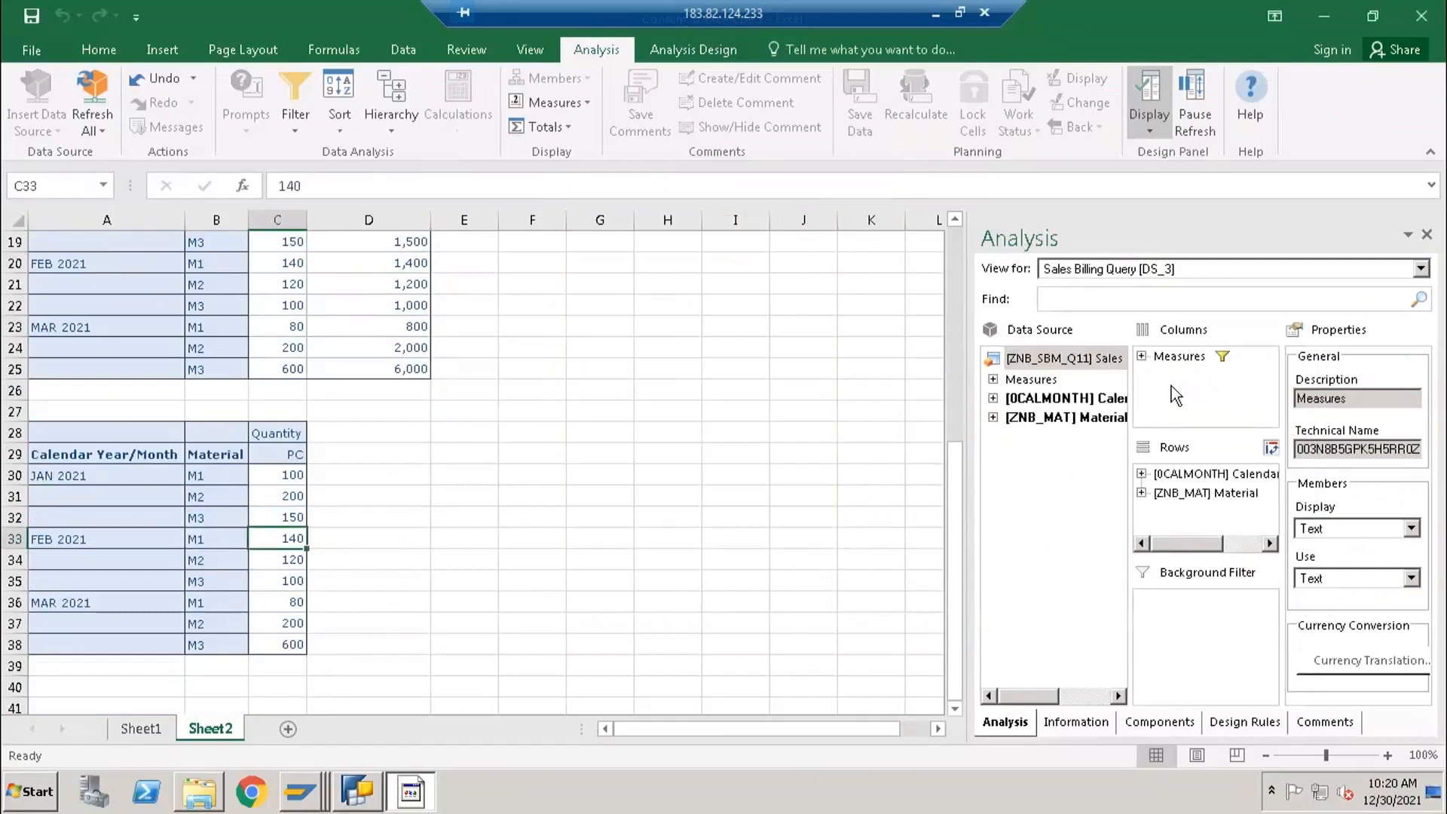
# - Filter Measures by member in the report at A28 to include Quantity mul by 10 alongside Quantity
pyautogui.click(1174, 360)
pyautogui.rightClick(1174, 359)
pyautogui.click(1211, 371)
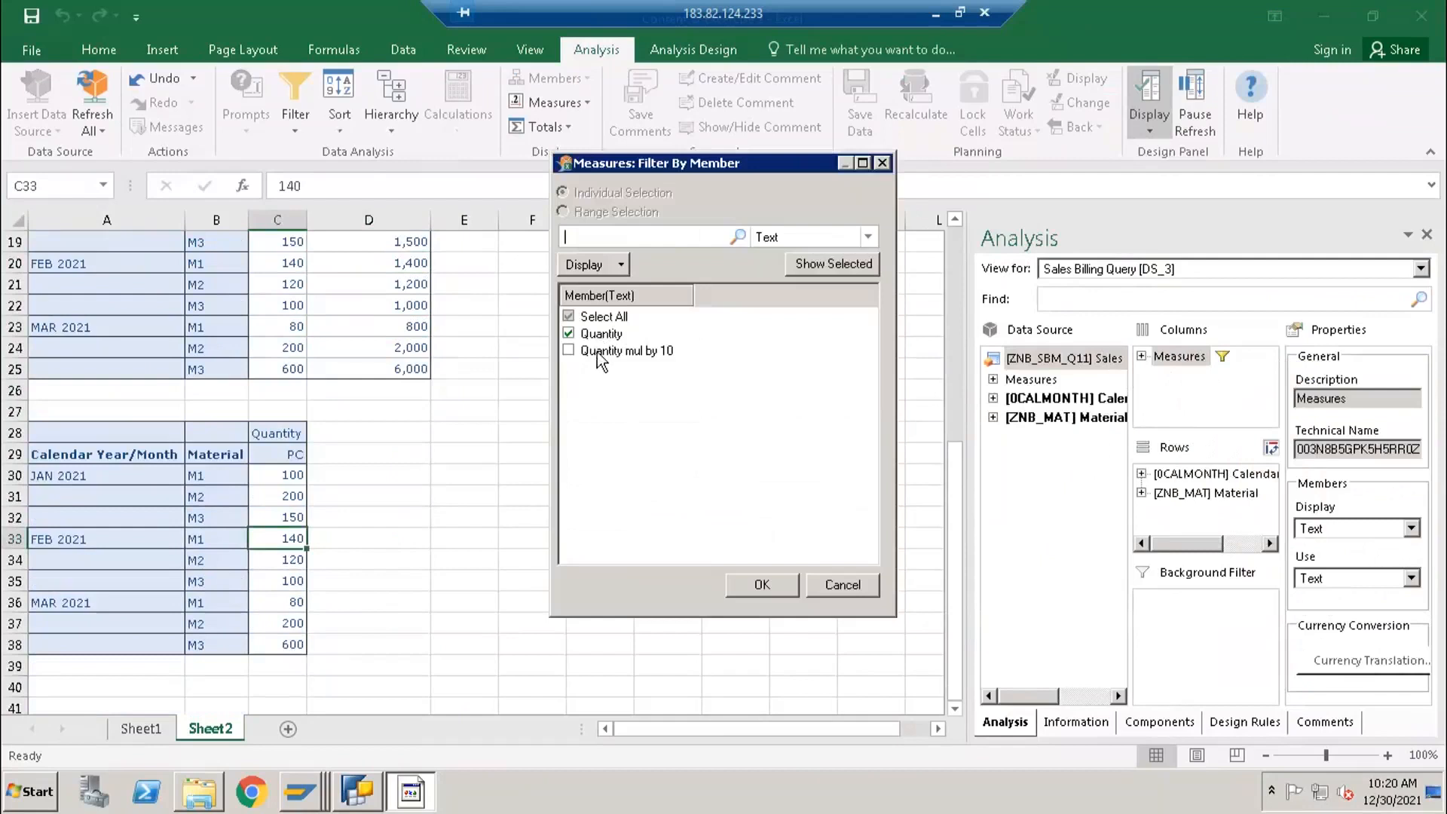
pyautogui.click(354, 800)
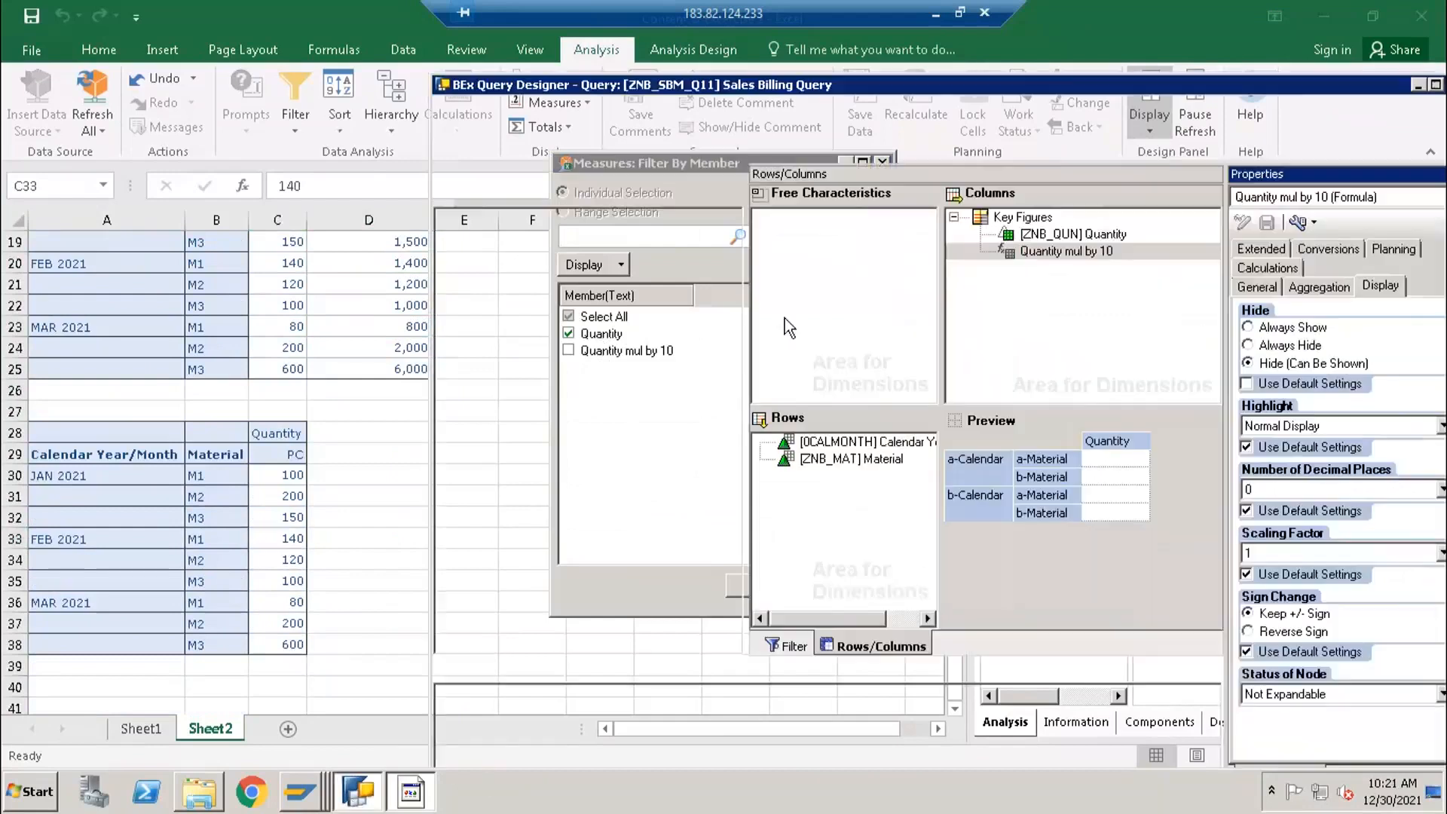
pyautogui.click(416, 694)
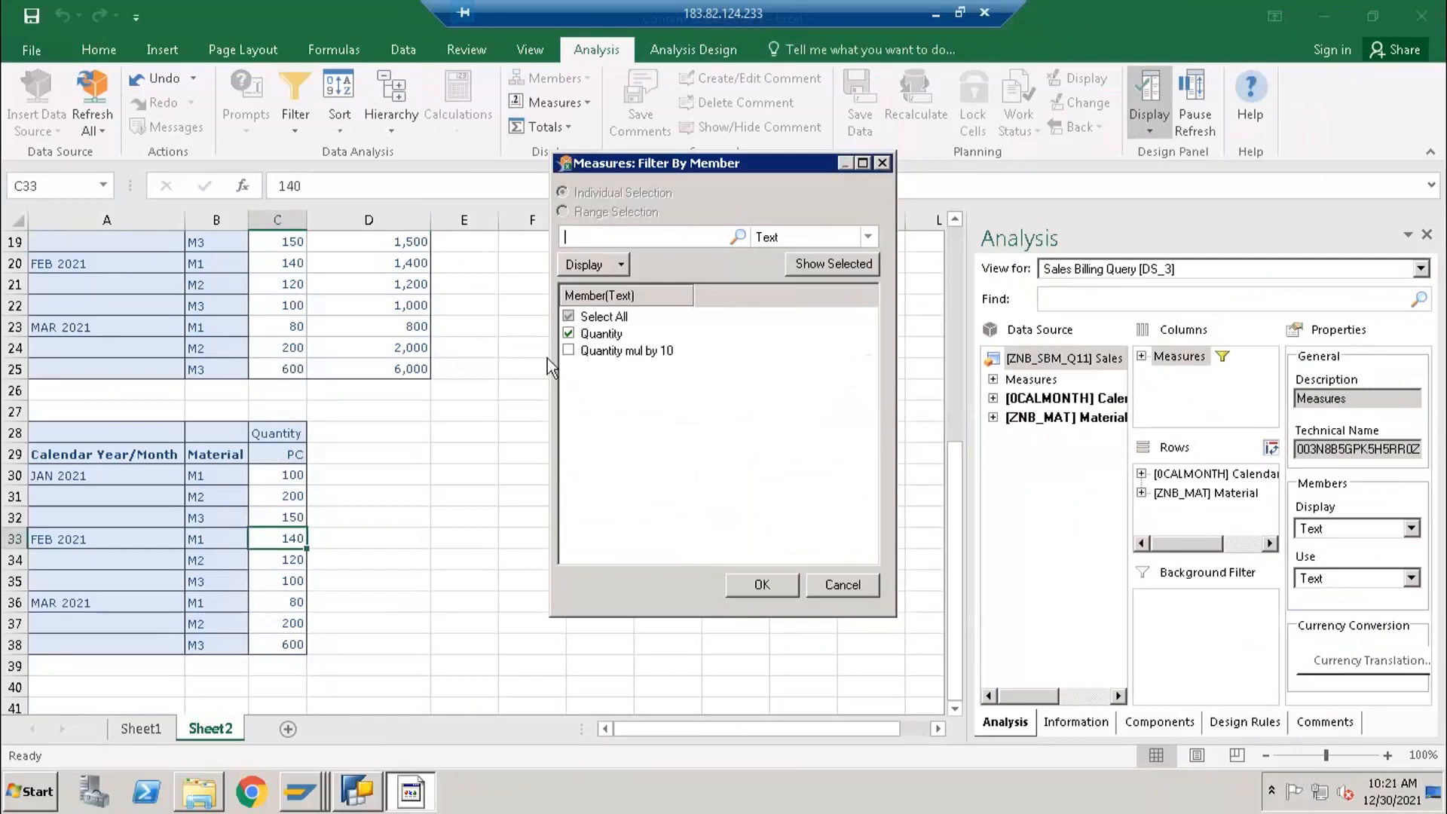
pyautogui.click(568, 350)
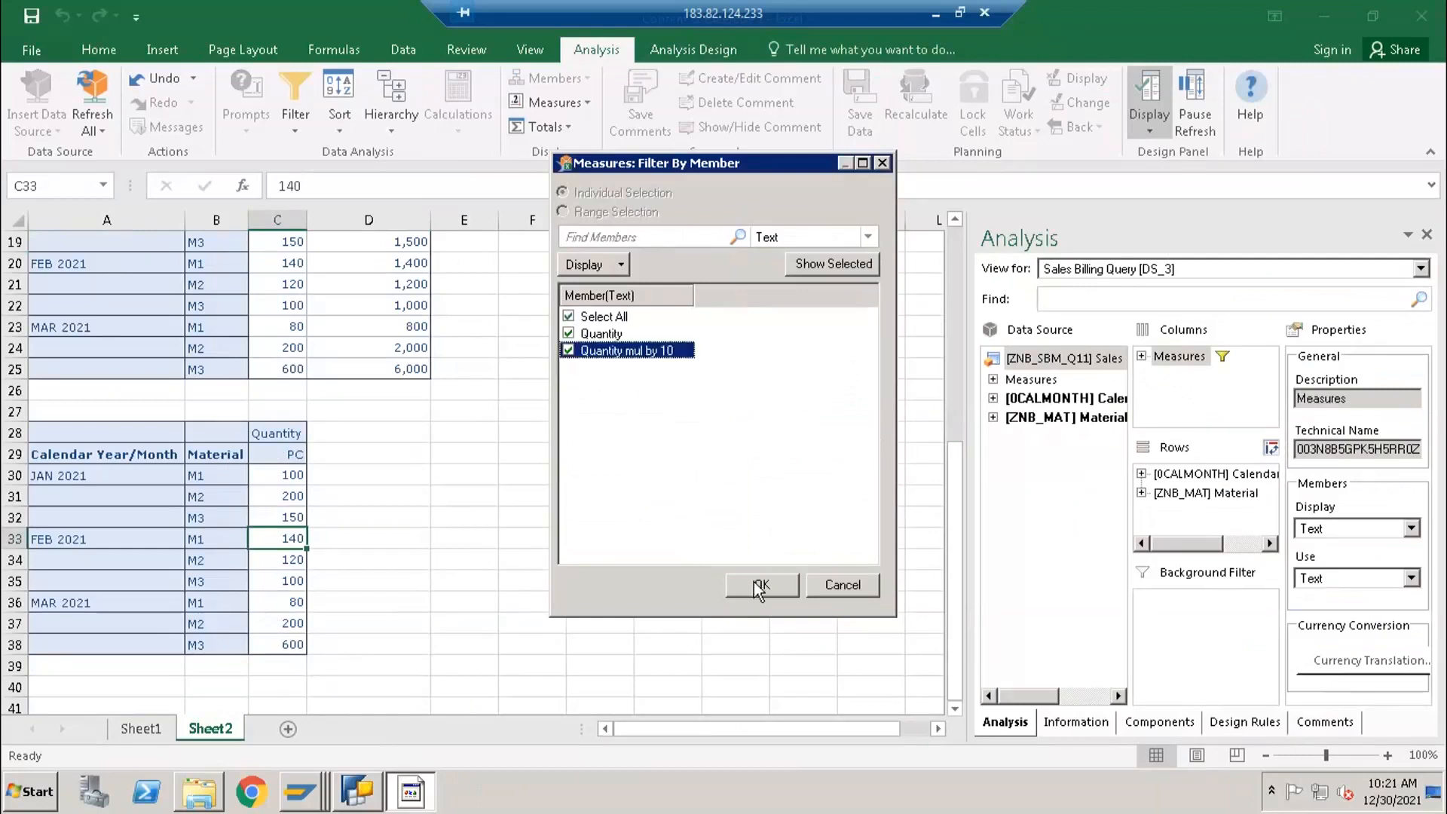
pyautogui.press('Return')
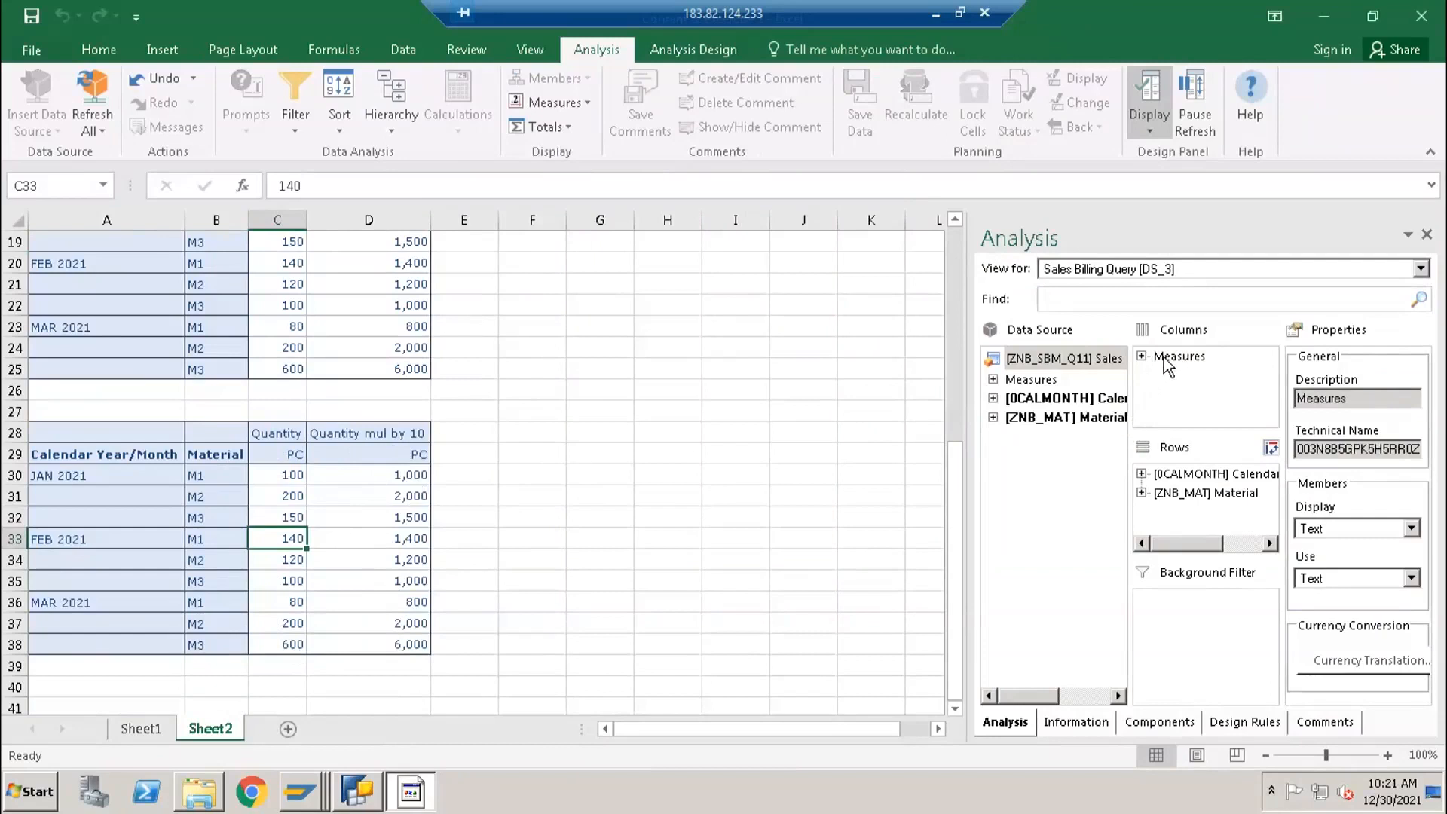
# - Review the Quantity and Quantity mul by 10 columns of the report at A28
pyautogui.moveTo(364, 434); pyautogui.dragTo(226, 649)
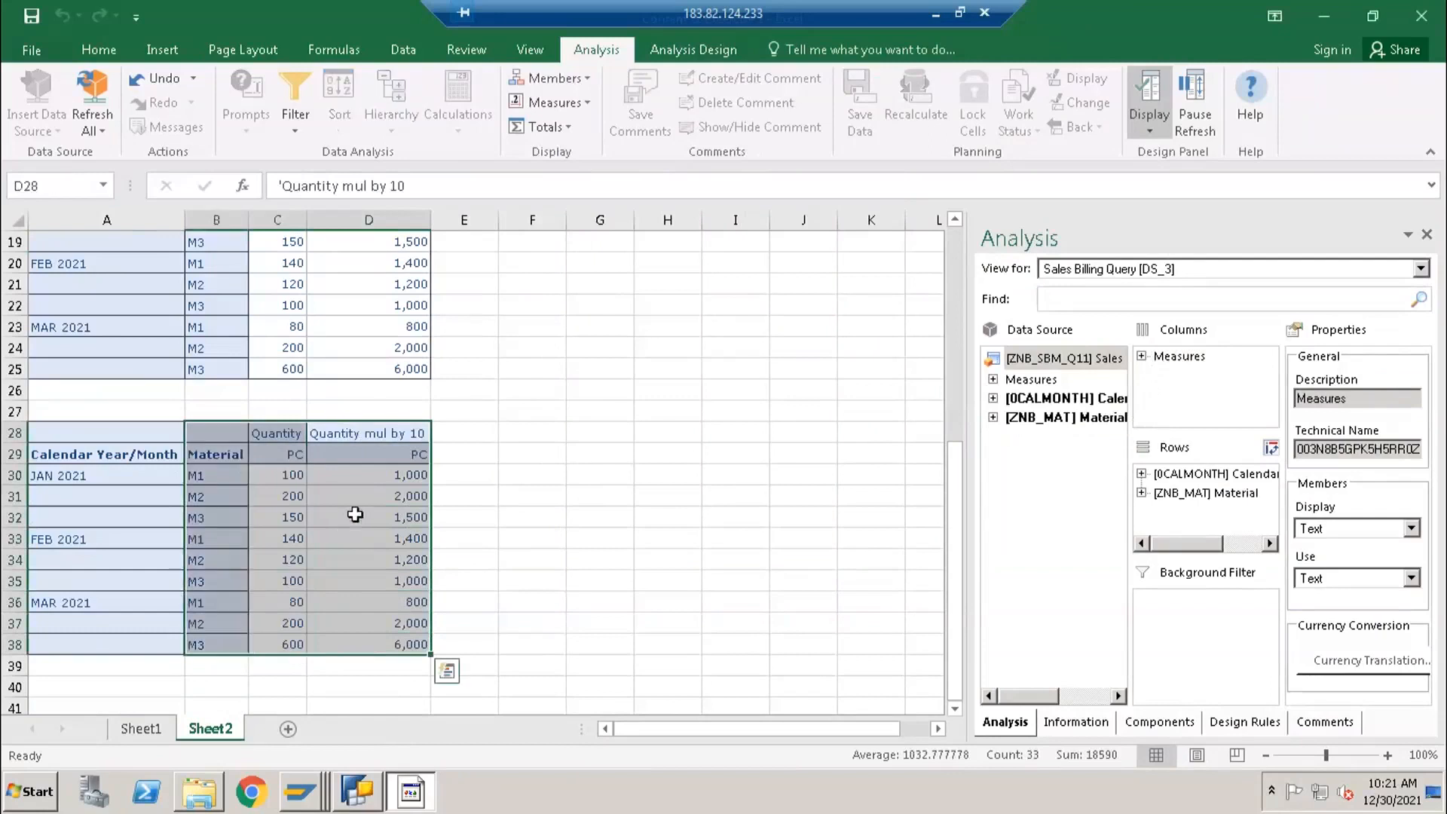
pyautogui.click(527, 452)
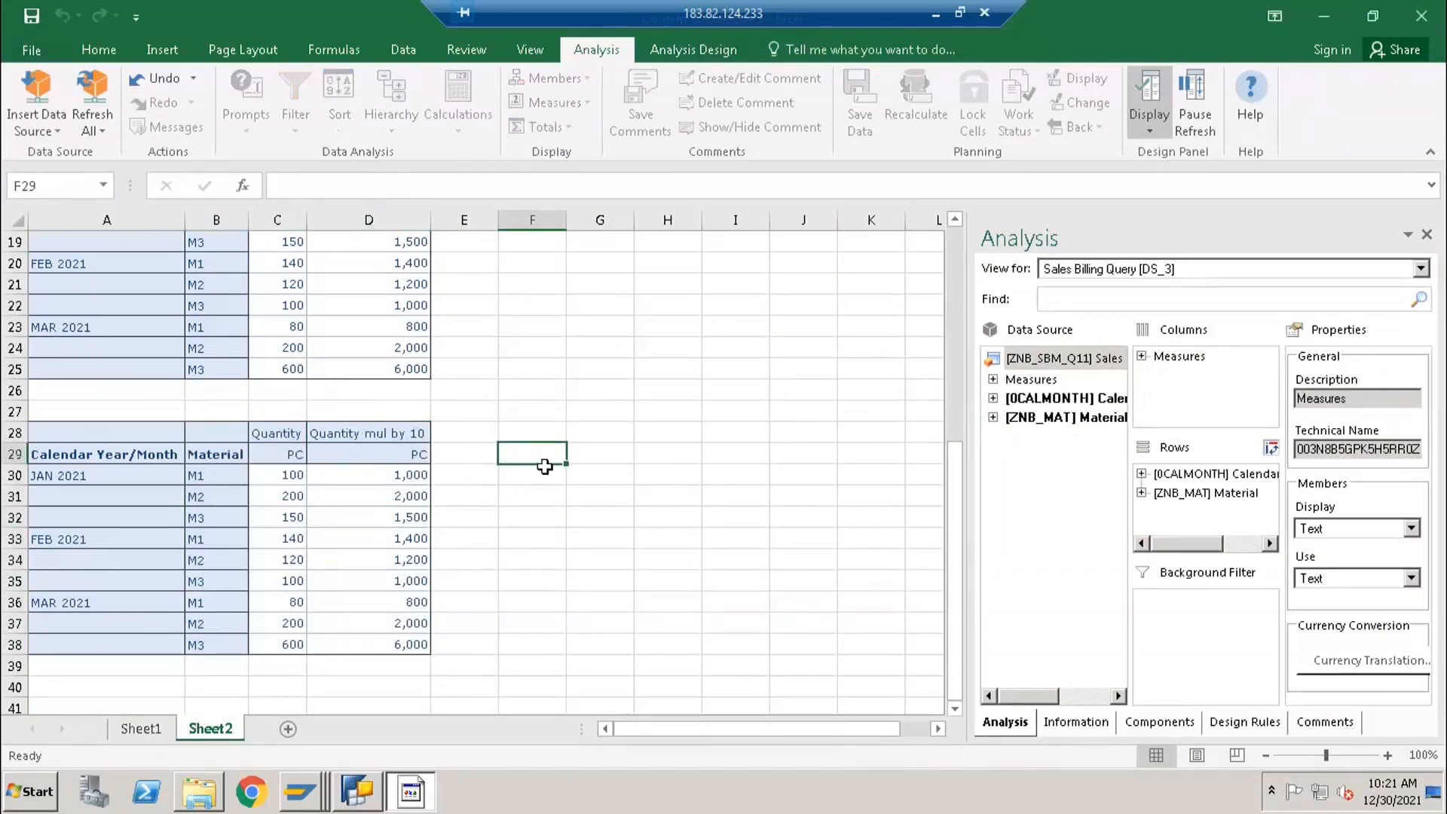
pyautogui.moveTo(108, 431); pyautogui.dragTo(387, 644)
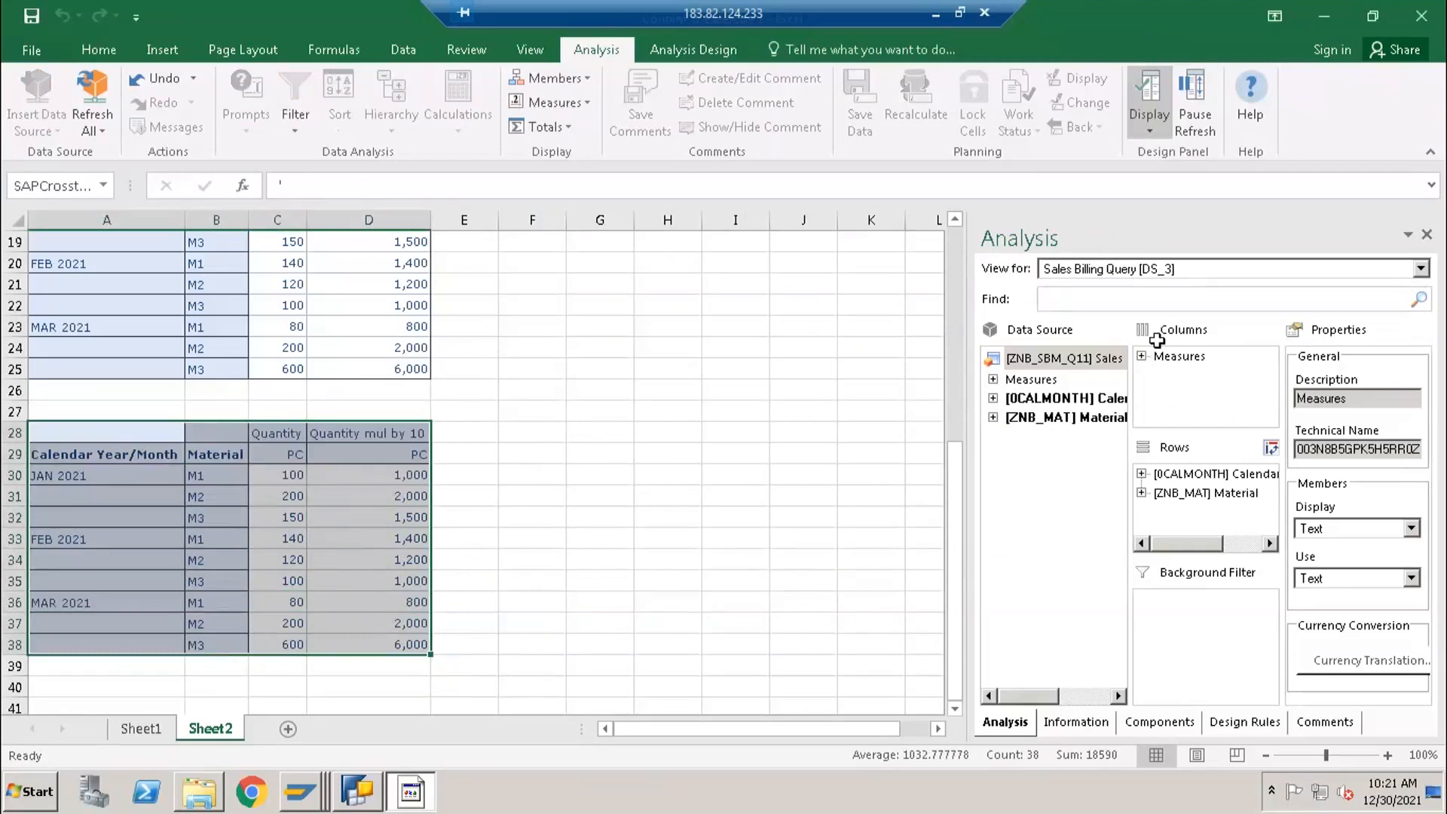
pyautogui.click(314, 436)
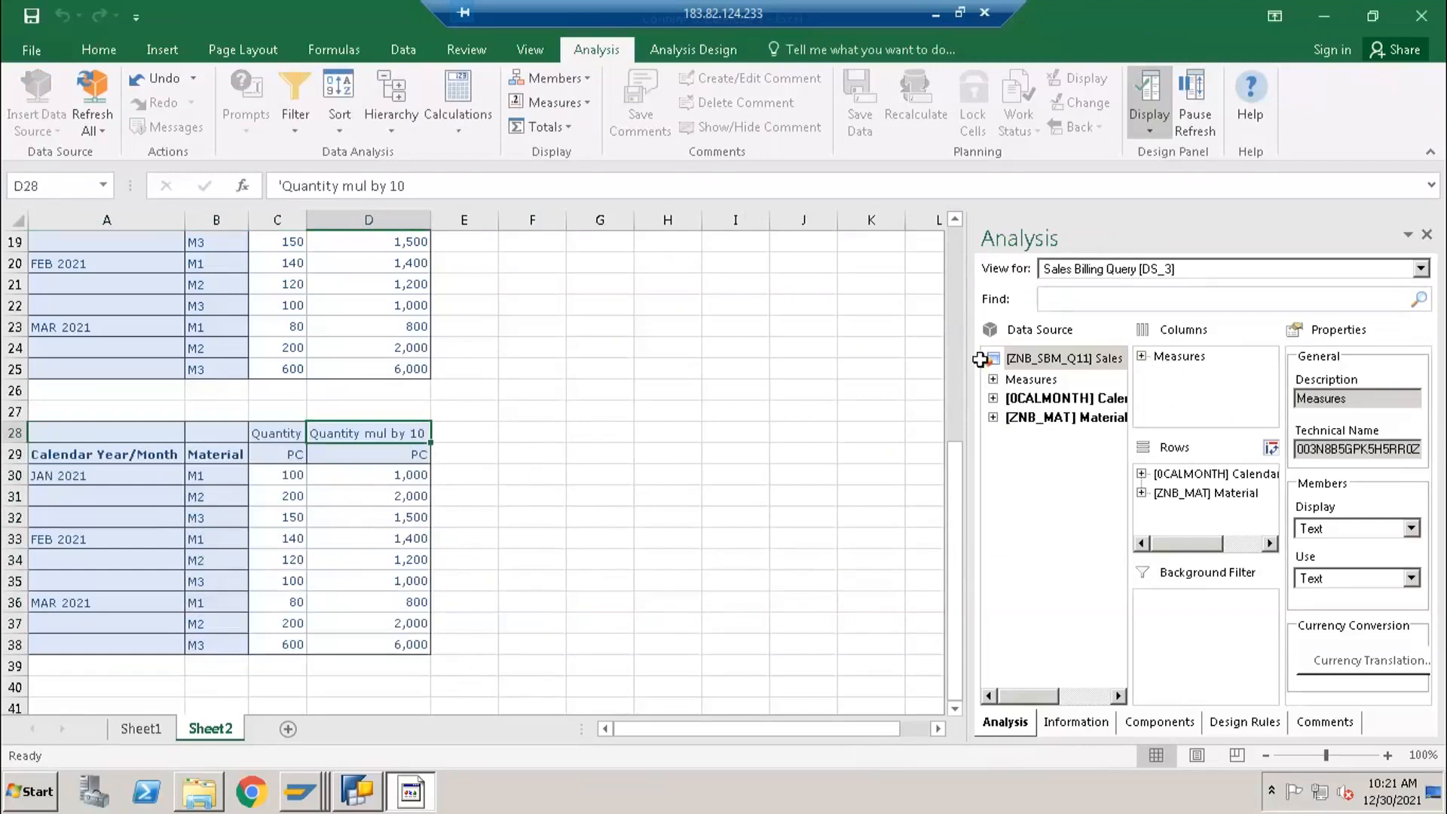
# - Remove Quantity mul by 10 from the Measures member filter of the report at A28, leaving only Quantity
pyautogui.rightClick(1167, 359)
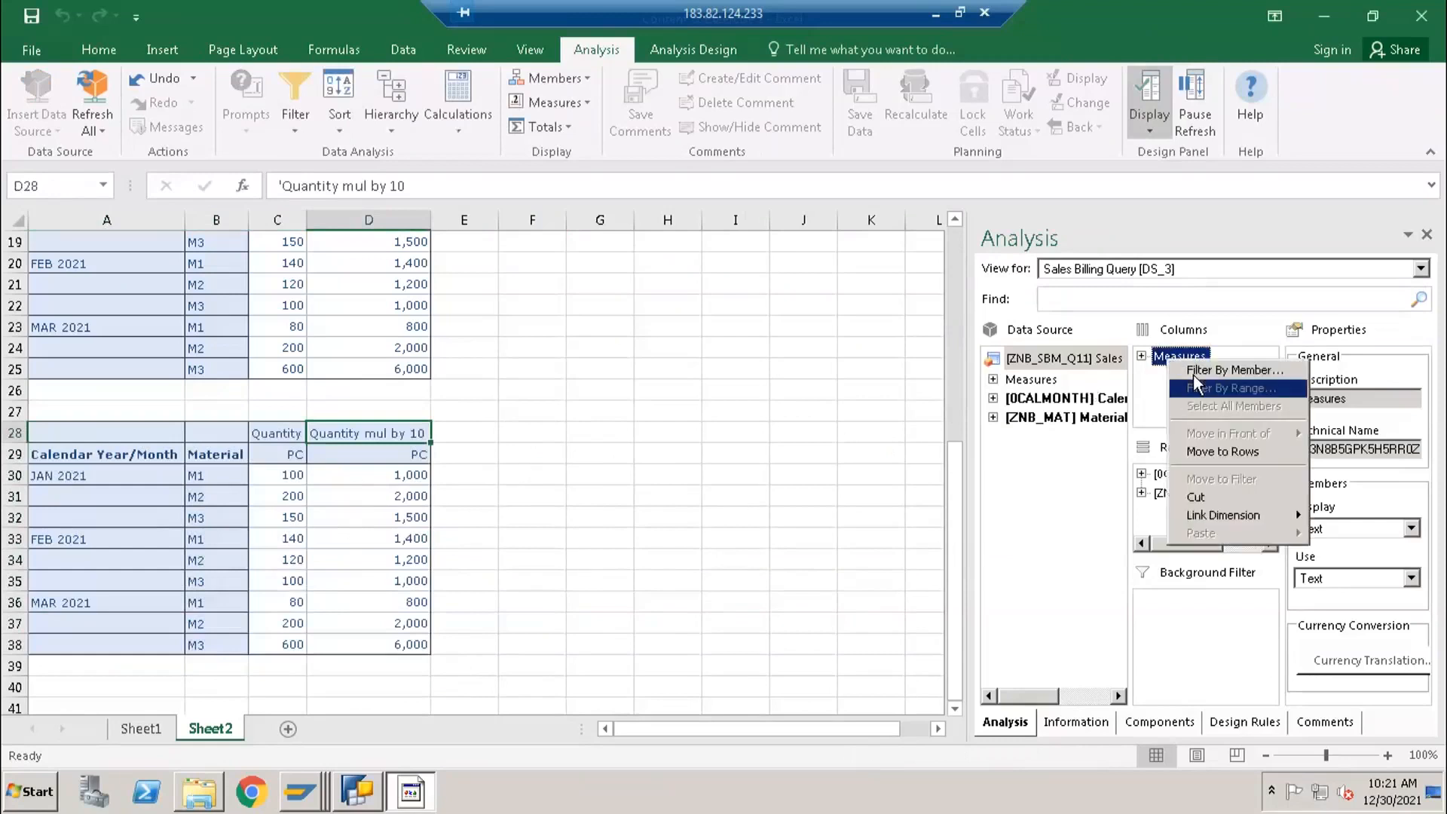
pyautogui.click(1206, 369)
pyautogui.click(644, 352)
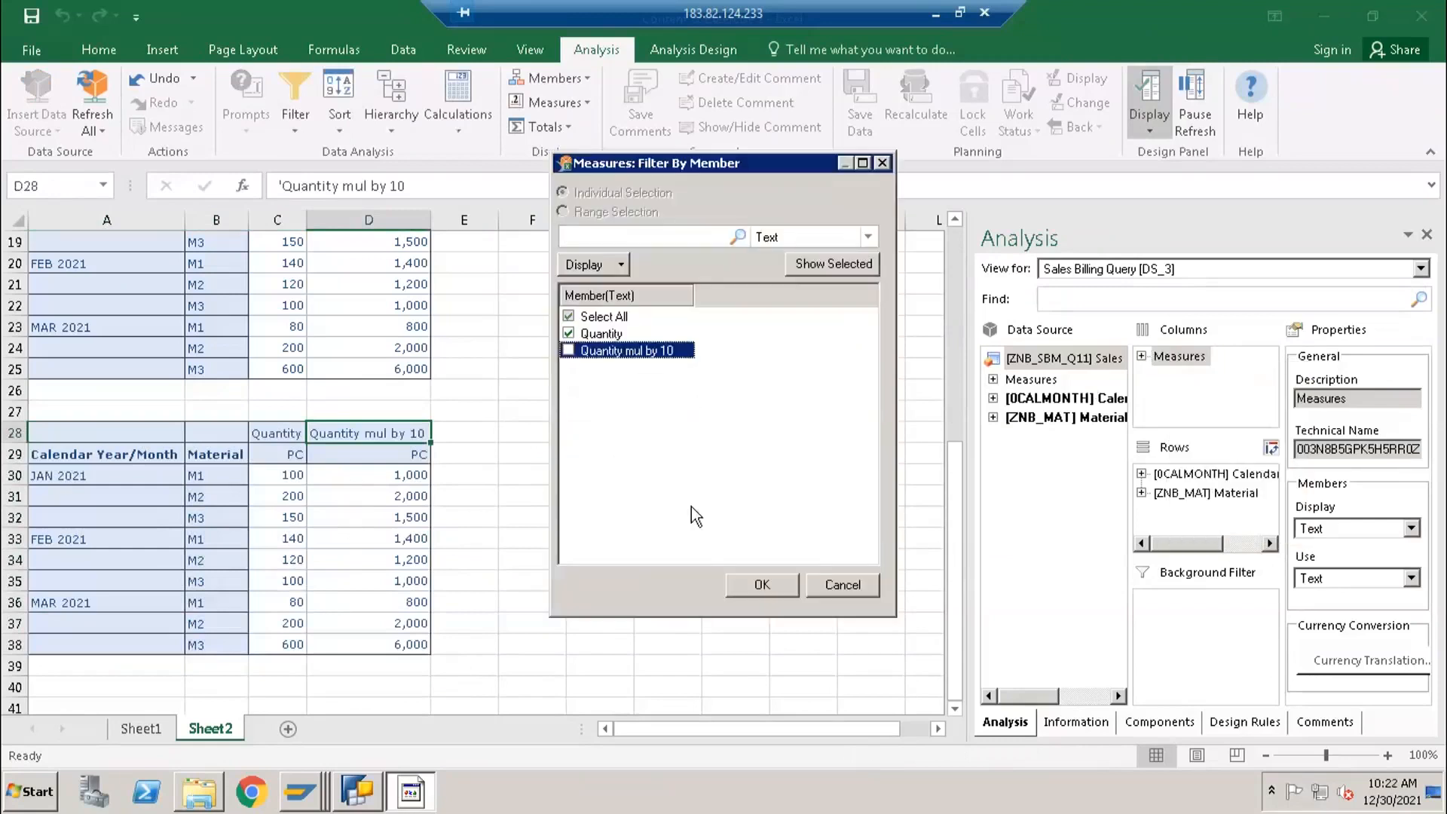
pyautogui.click(739, 585)
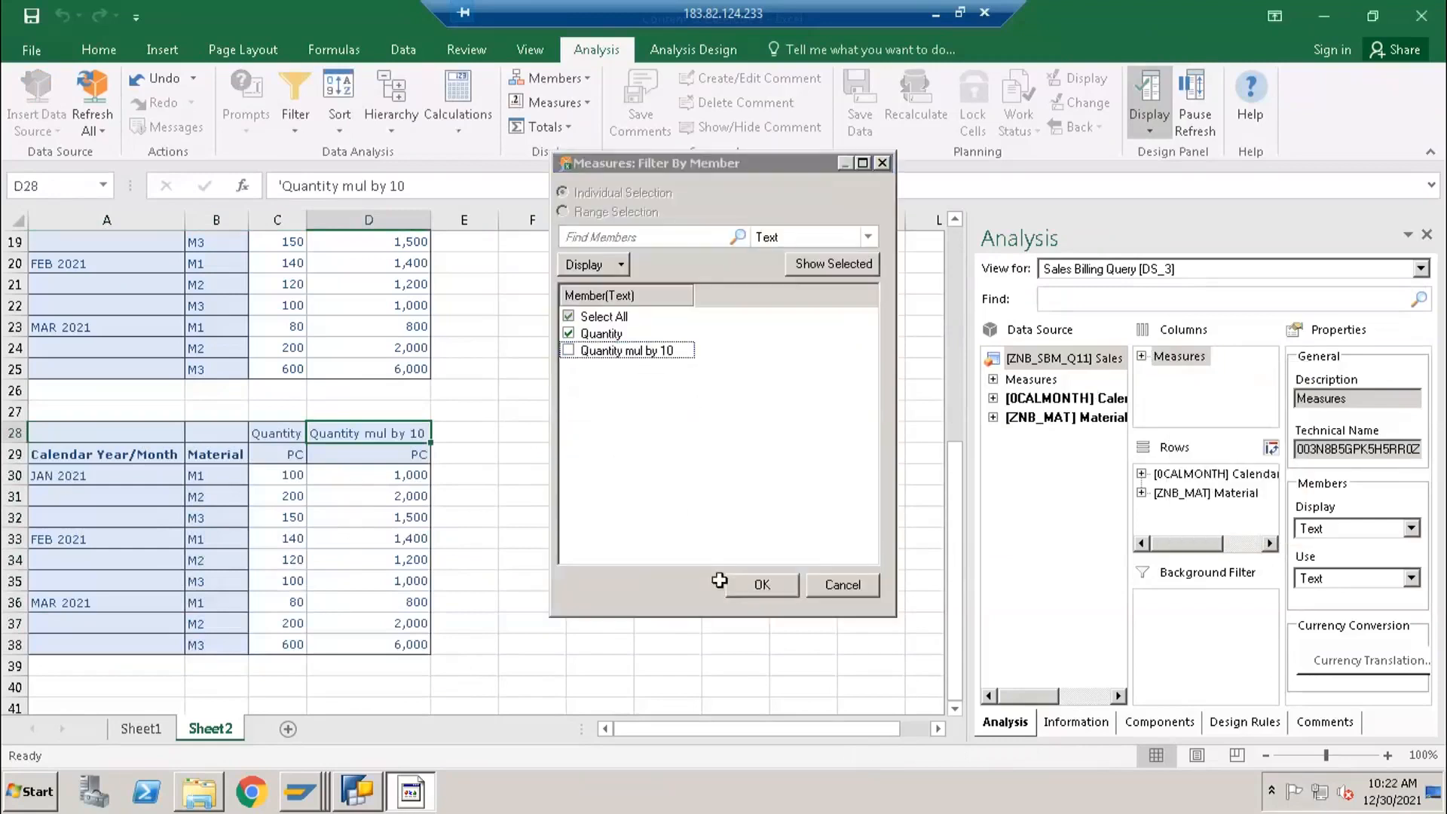
pyautogui.click(258, 432)
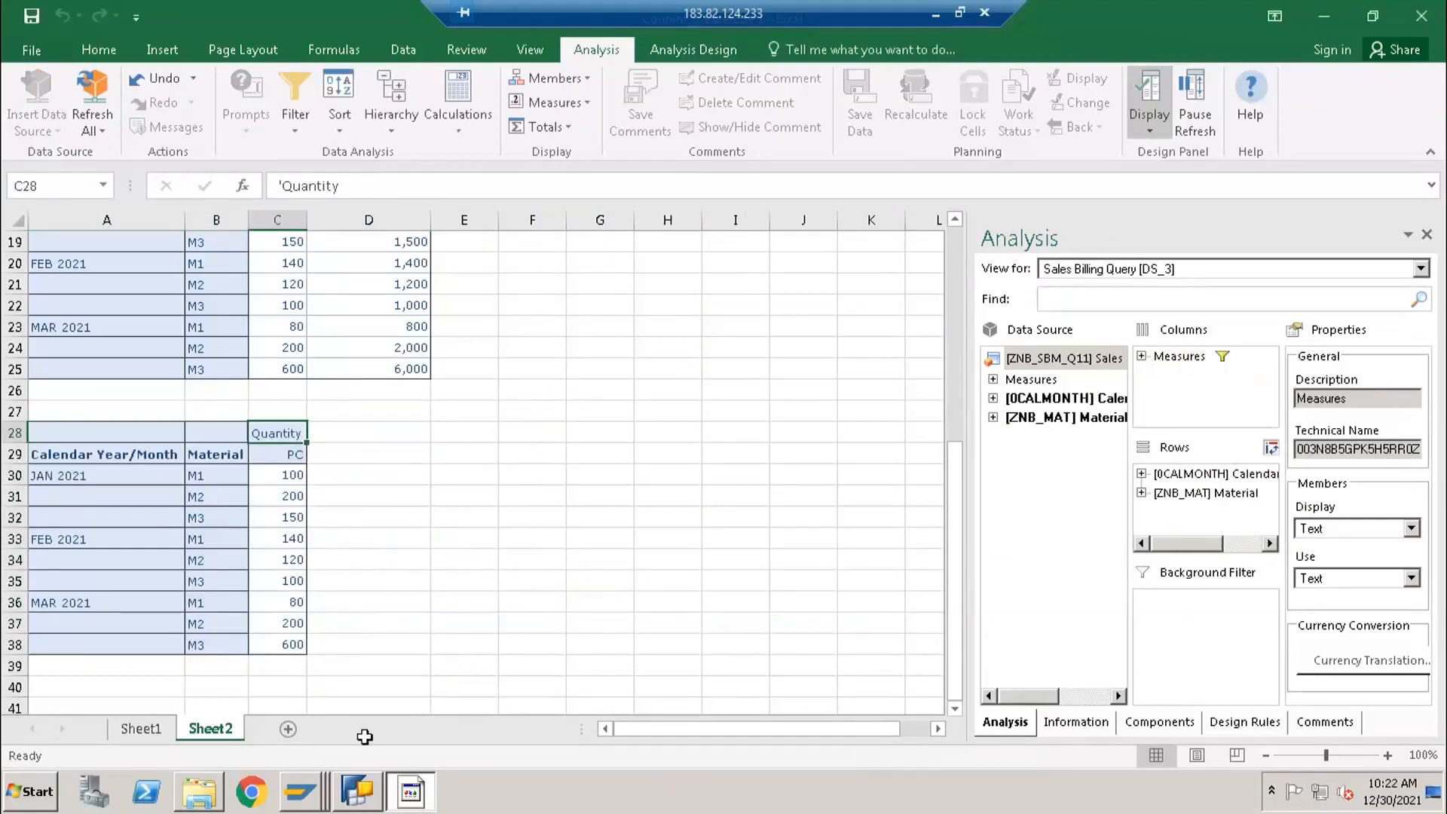
# - Switch to BEx Query Designer, set the Quantity mul by 10 formula to Always Hide, and save the query
pyautogui.click(358, 803)
pyautogui.moveTo(942, 94); pyautogui.dragTo(759, 88)
pyautogui.click(860, 250)
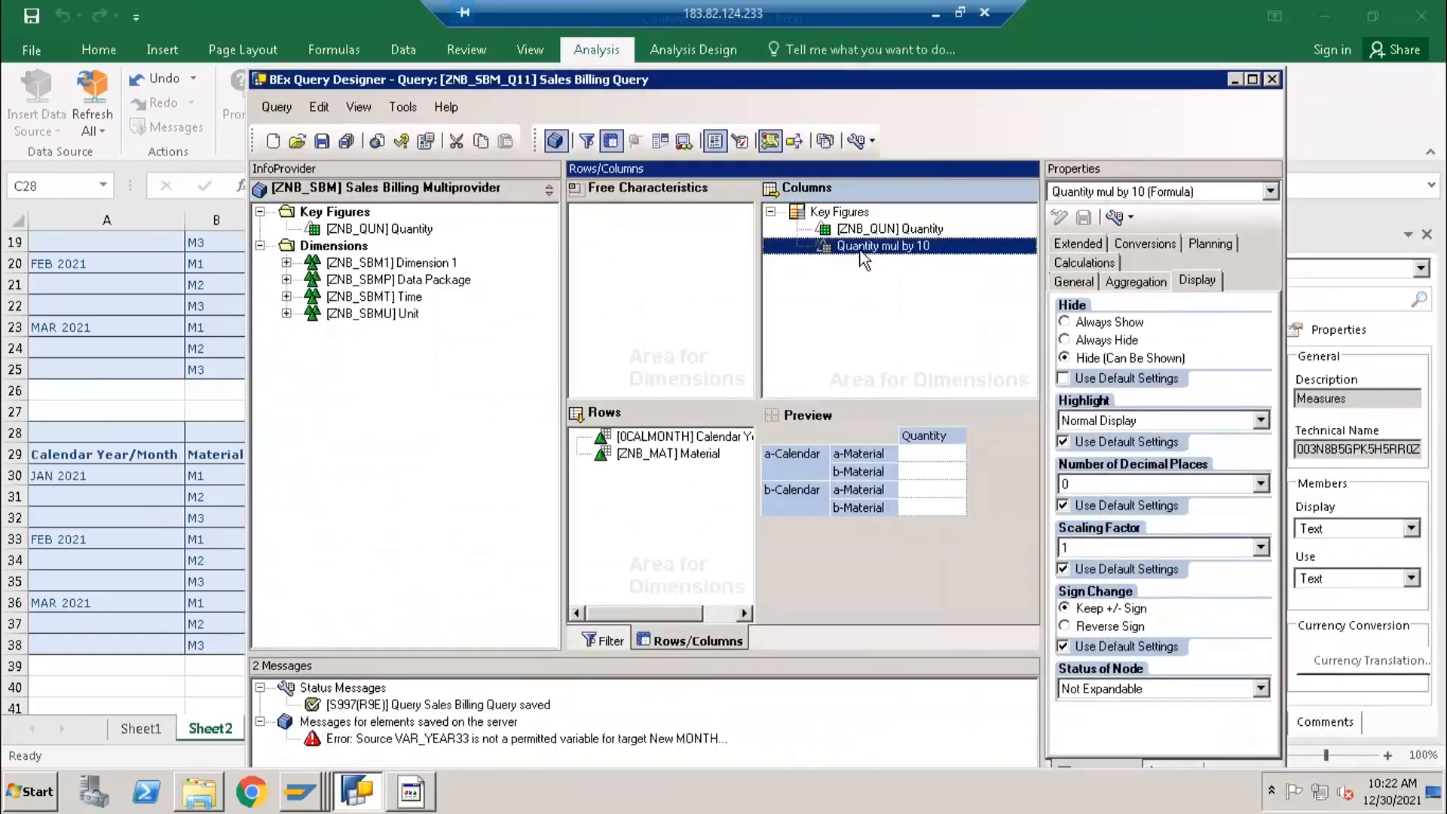
pyautogui.click(1104, 341)
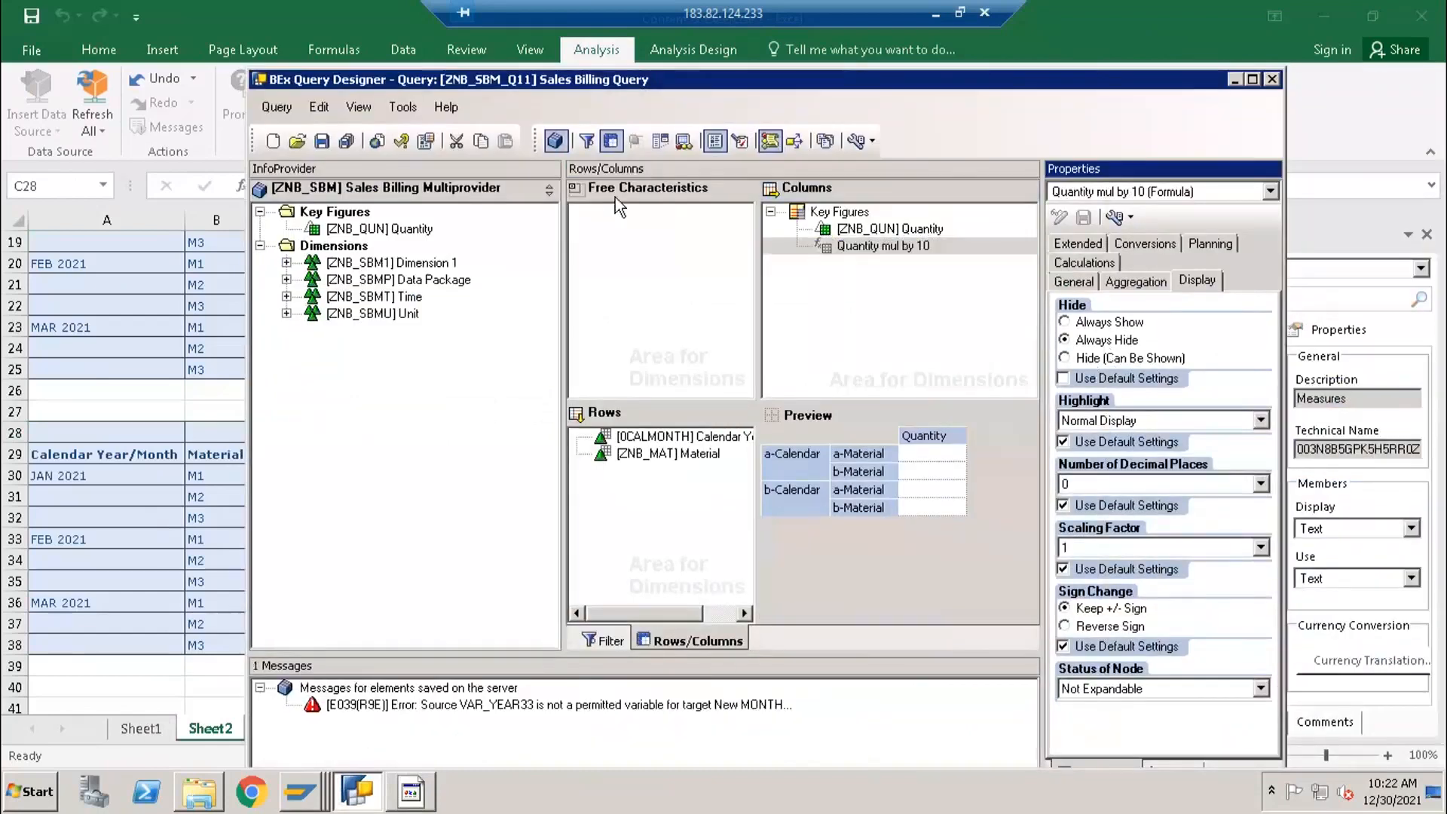
pyautogui.click(321, 142)
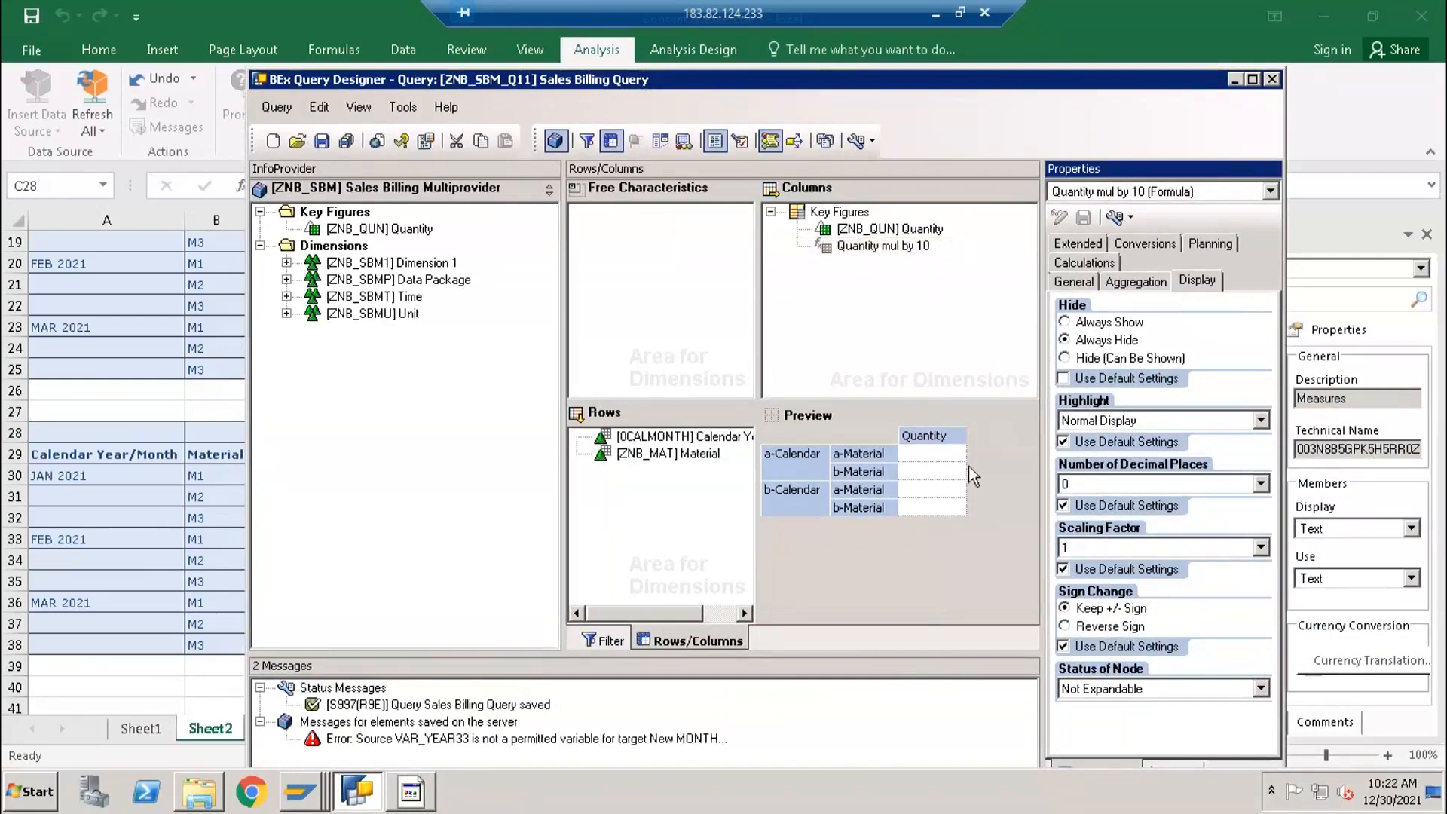
# - Switch to the Excel report and insert the Sales Billing Query ZNB_SBM_Q11 as an analysis data source at cell A41 of Sheet2
pyautogui.scroll(-2, 175, 598)
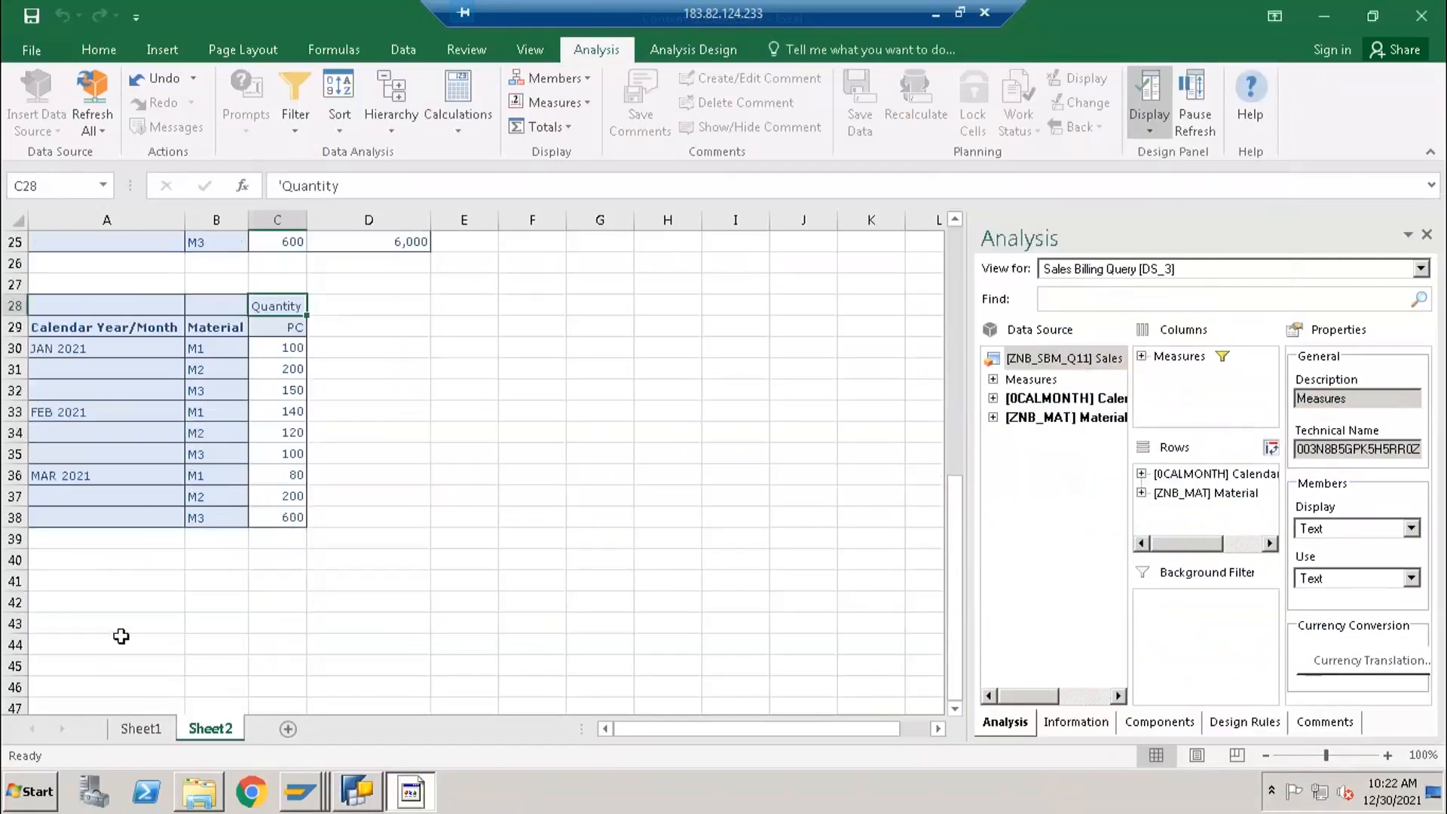
pyautogui.click(106, 581)
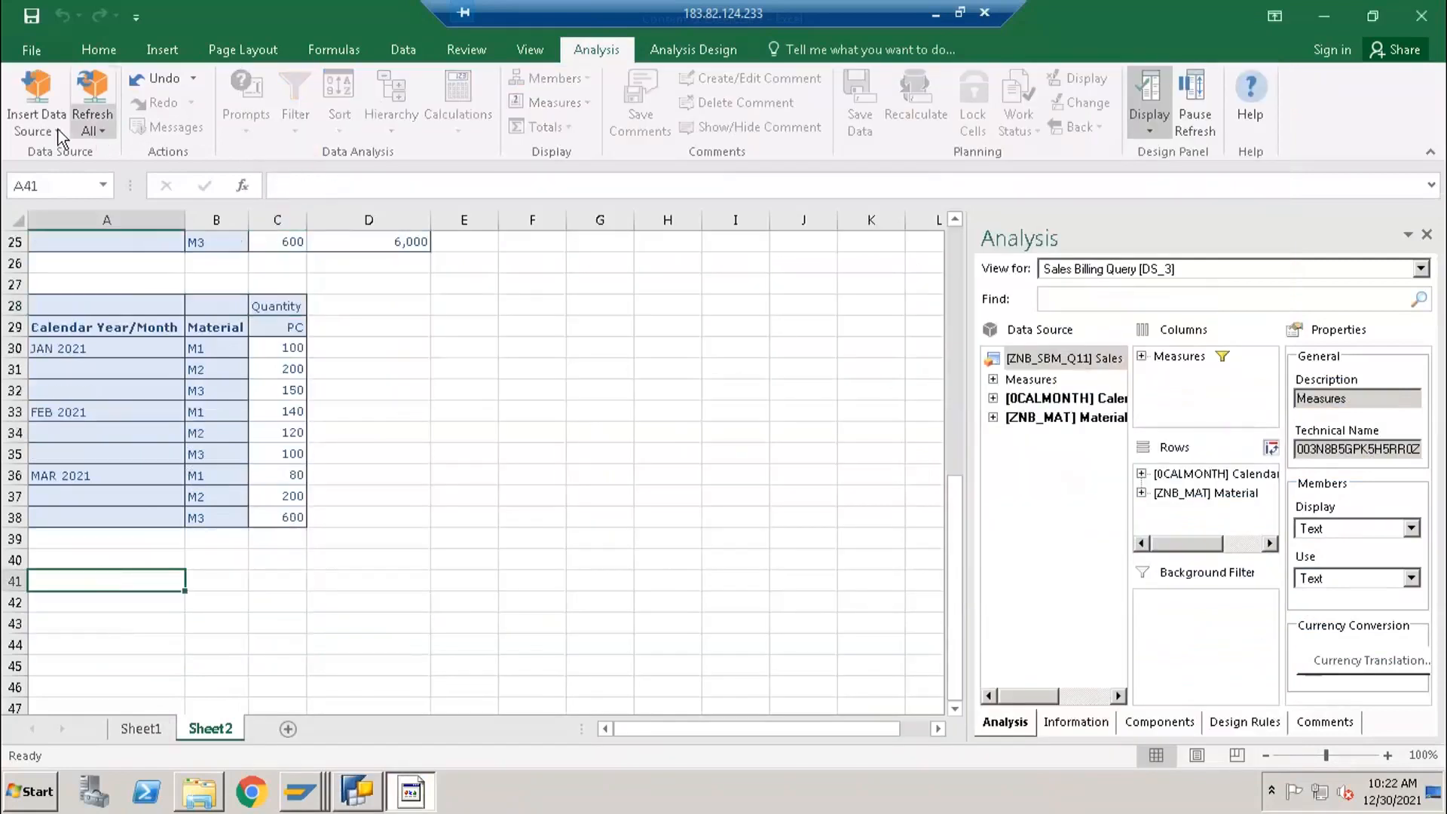
pyautogui.click(35, 105)
pyautogui.click(119, 373)
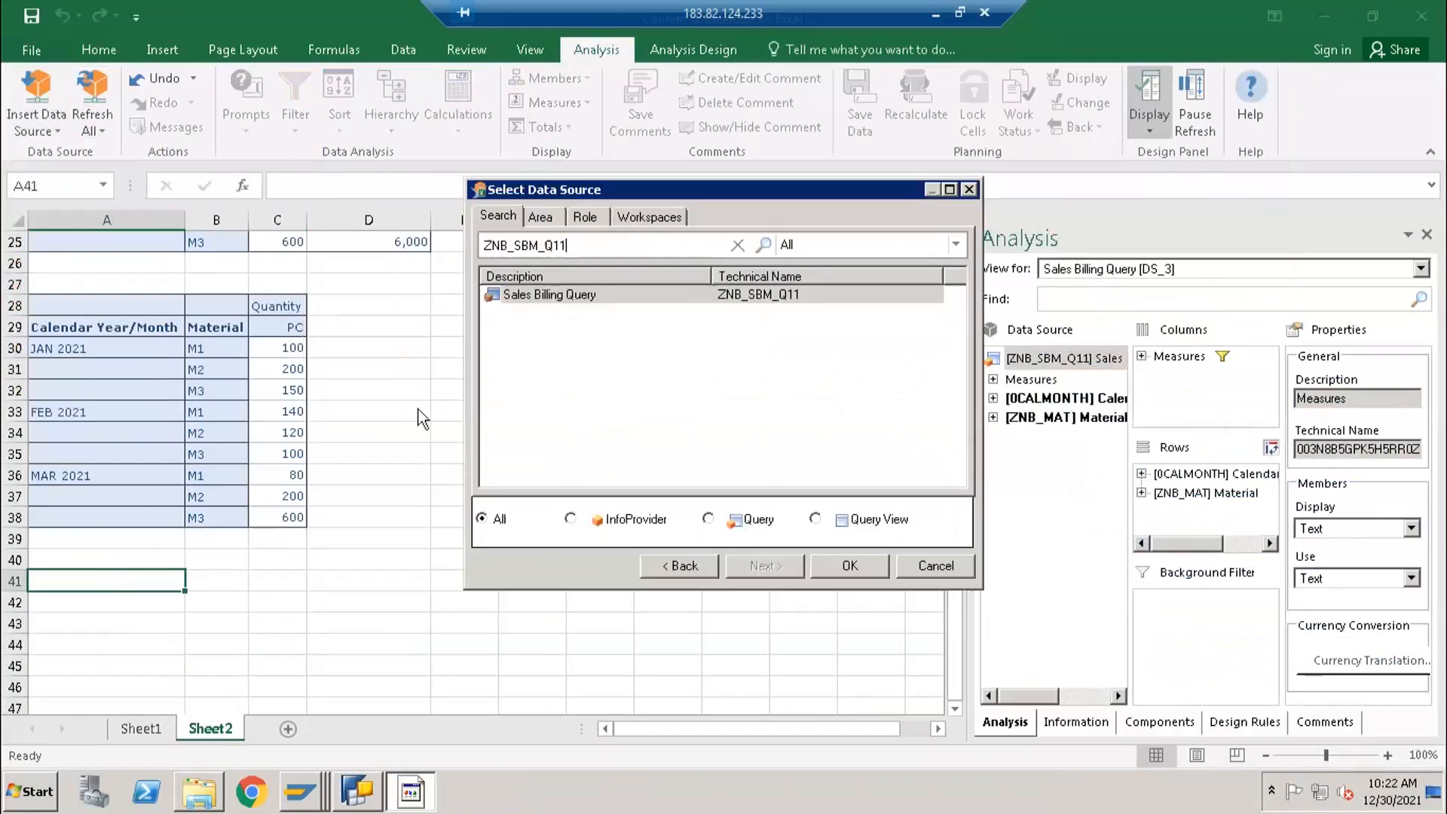
pyautogui.doubleClick(541, 296)
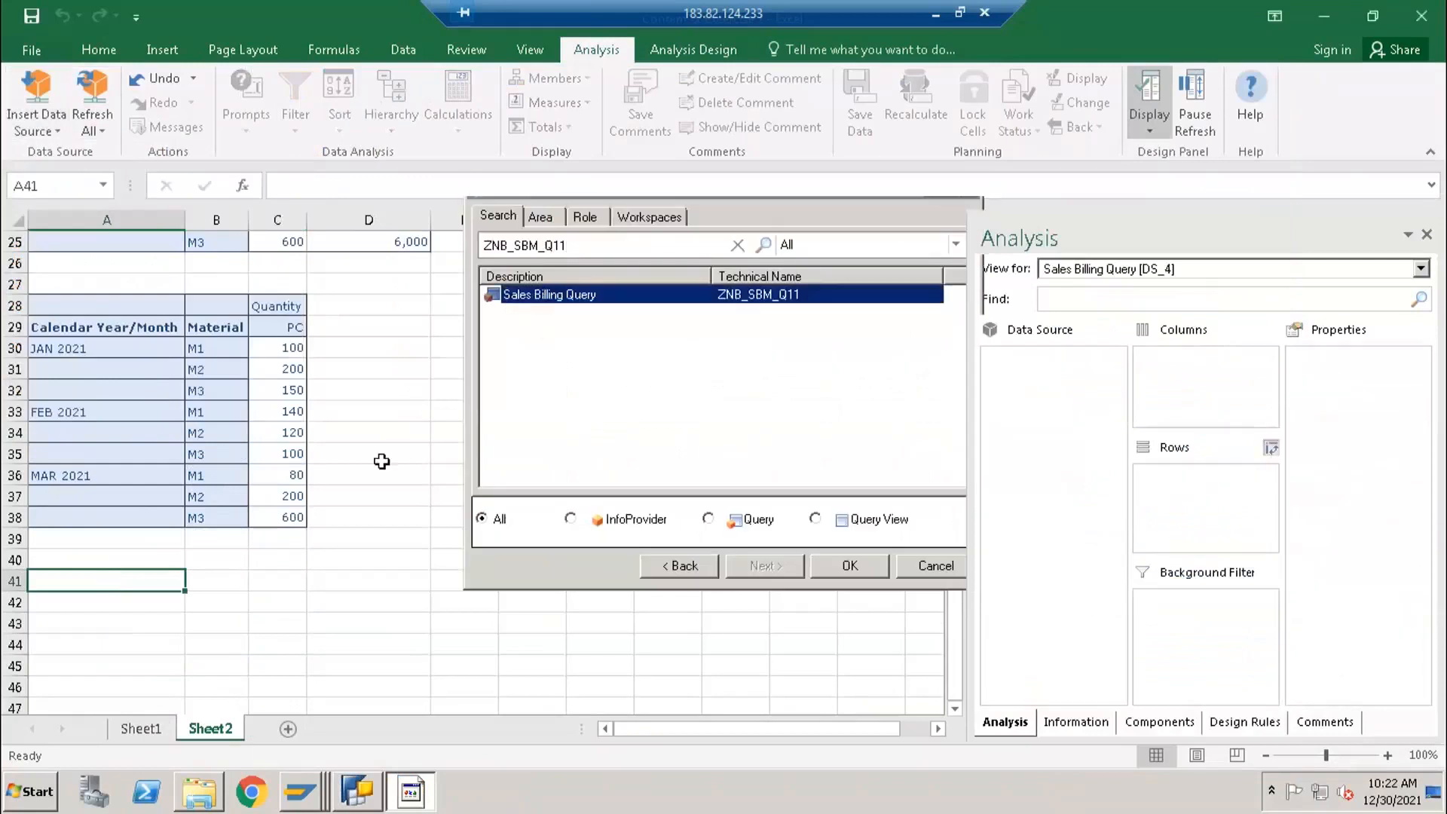
pyautogui.scroll(-2, 297, 627)
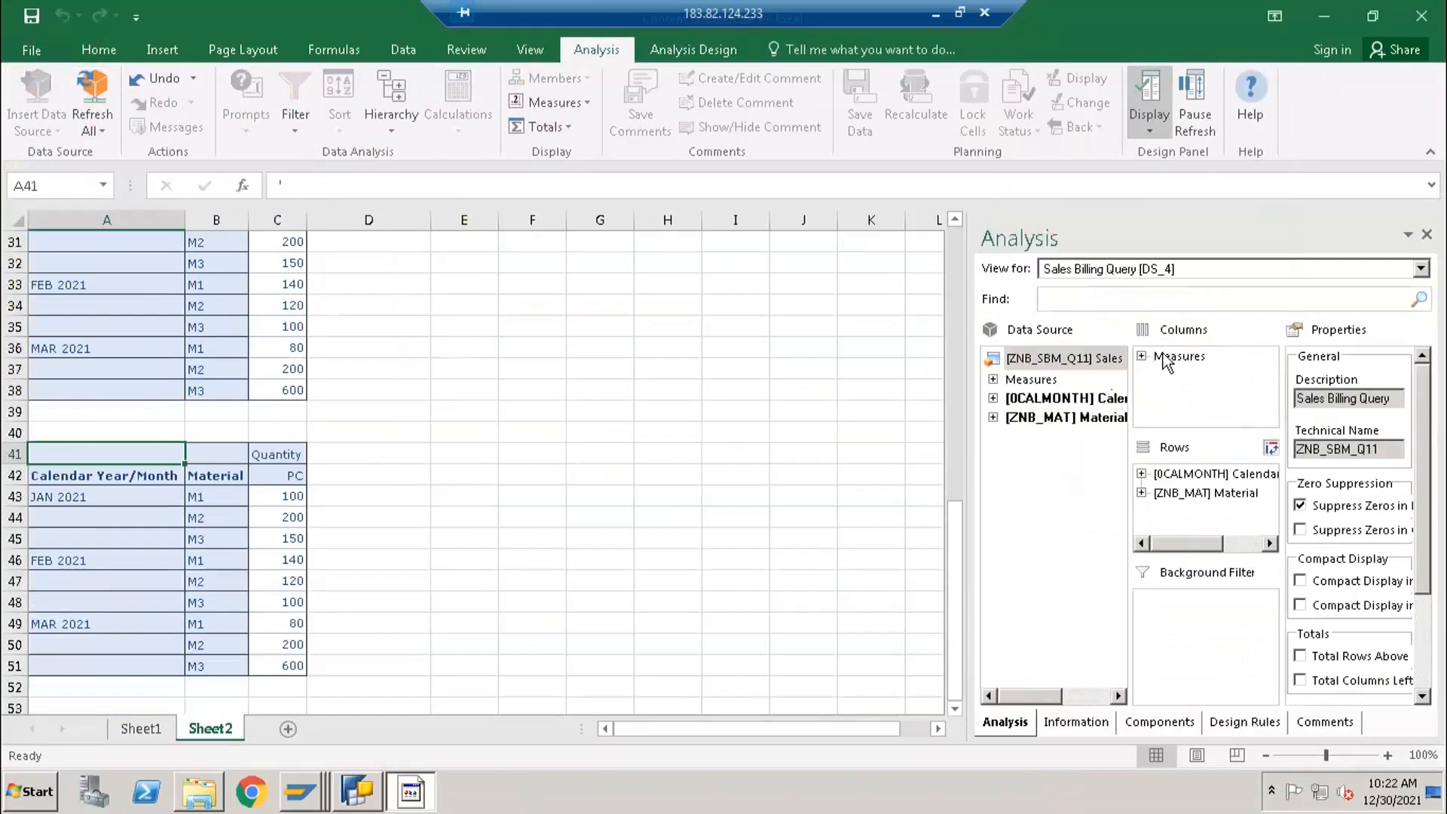
# - Check which members the Measures filter offers for the report at A41, and cancel the filter
pyautogui.click(1204, 357)
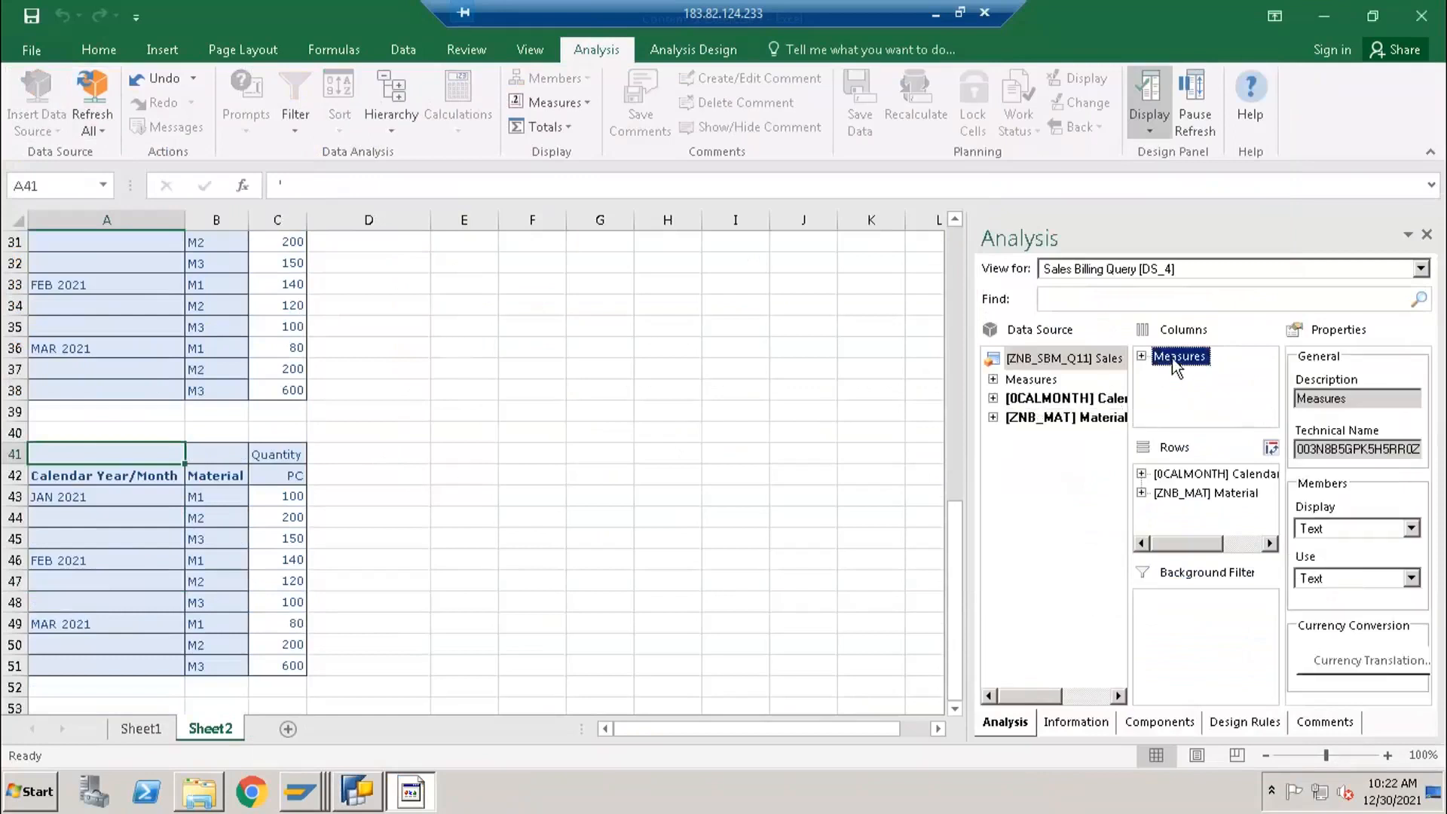
pyautogui.rightClick(1172, 358)
pyautogui.click(1187, 367)
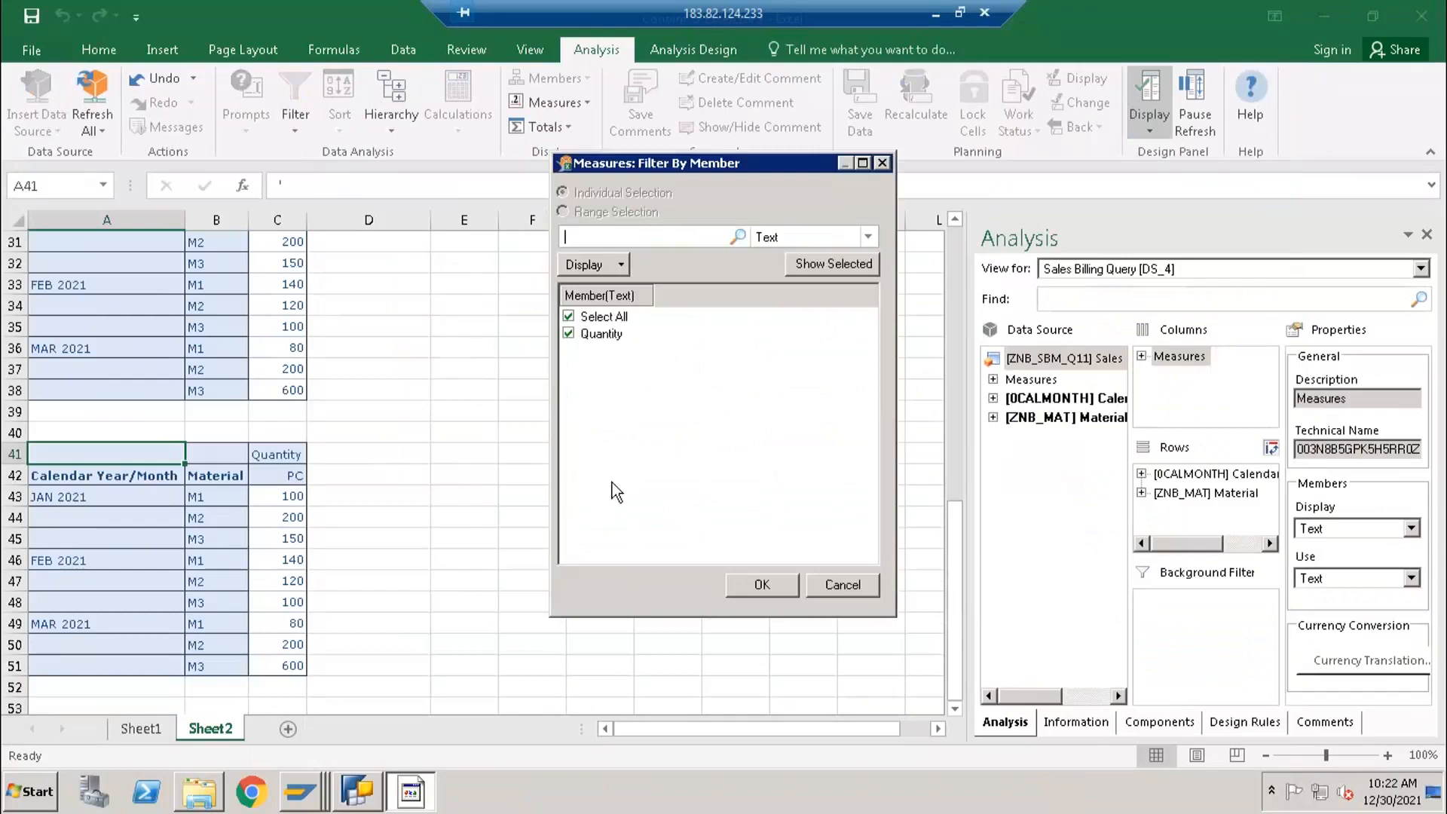
pyautogui.click(821, 589)
# - Review the Quantity mul by 10 formula in BEx Query Designer and return to the Excel report at A41
pyautogui.click(376, 795)
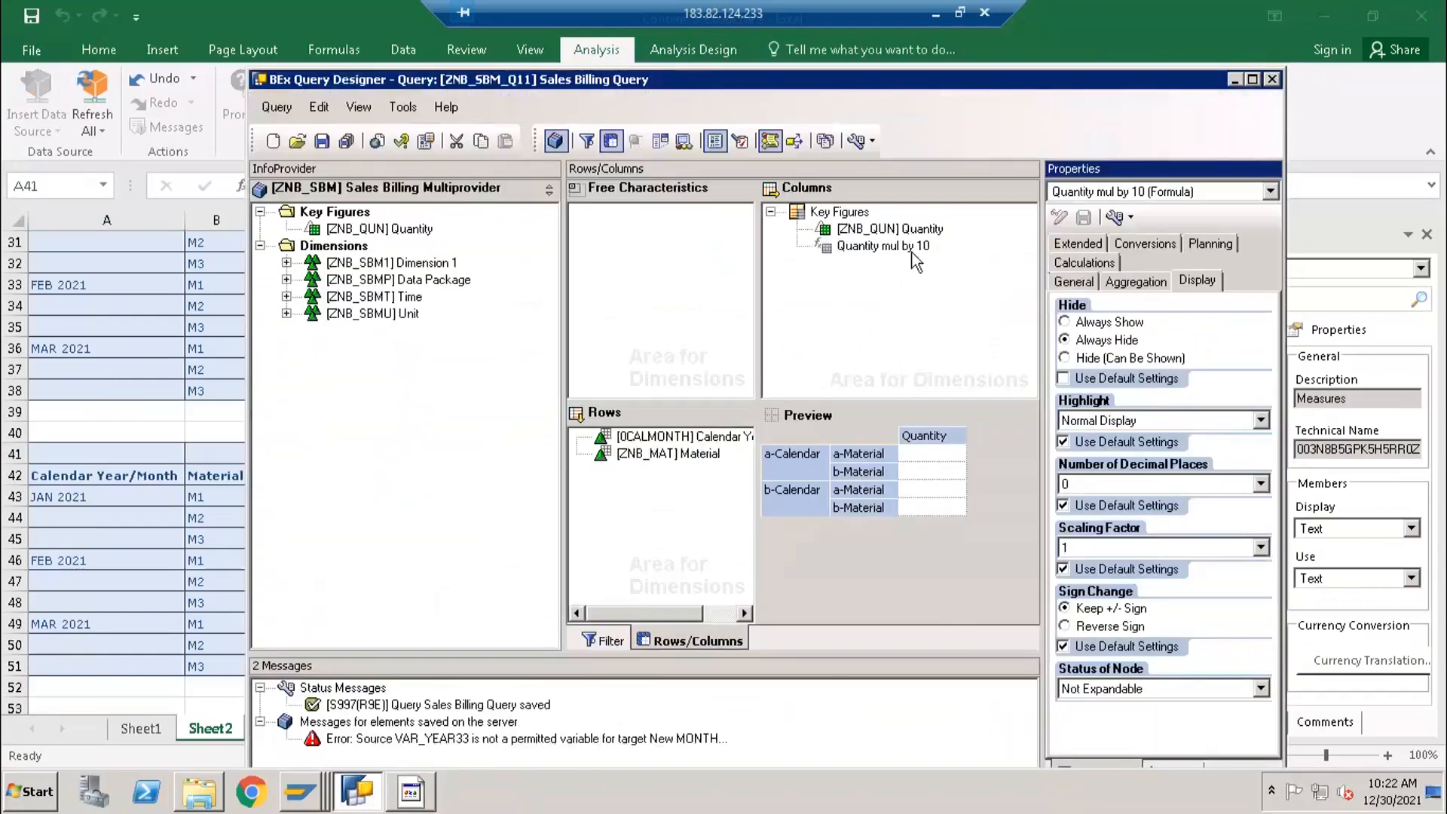
pyautogui.click(852, 247)
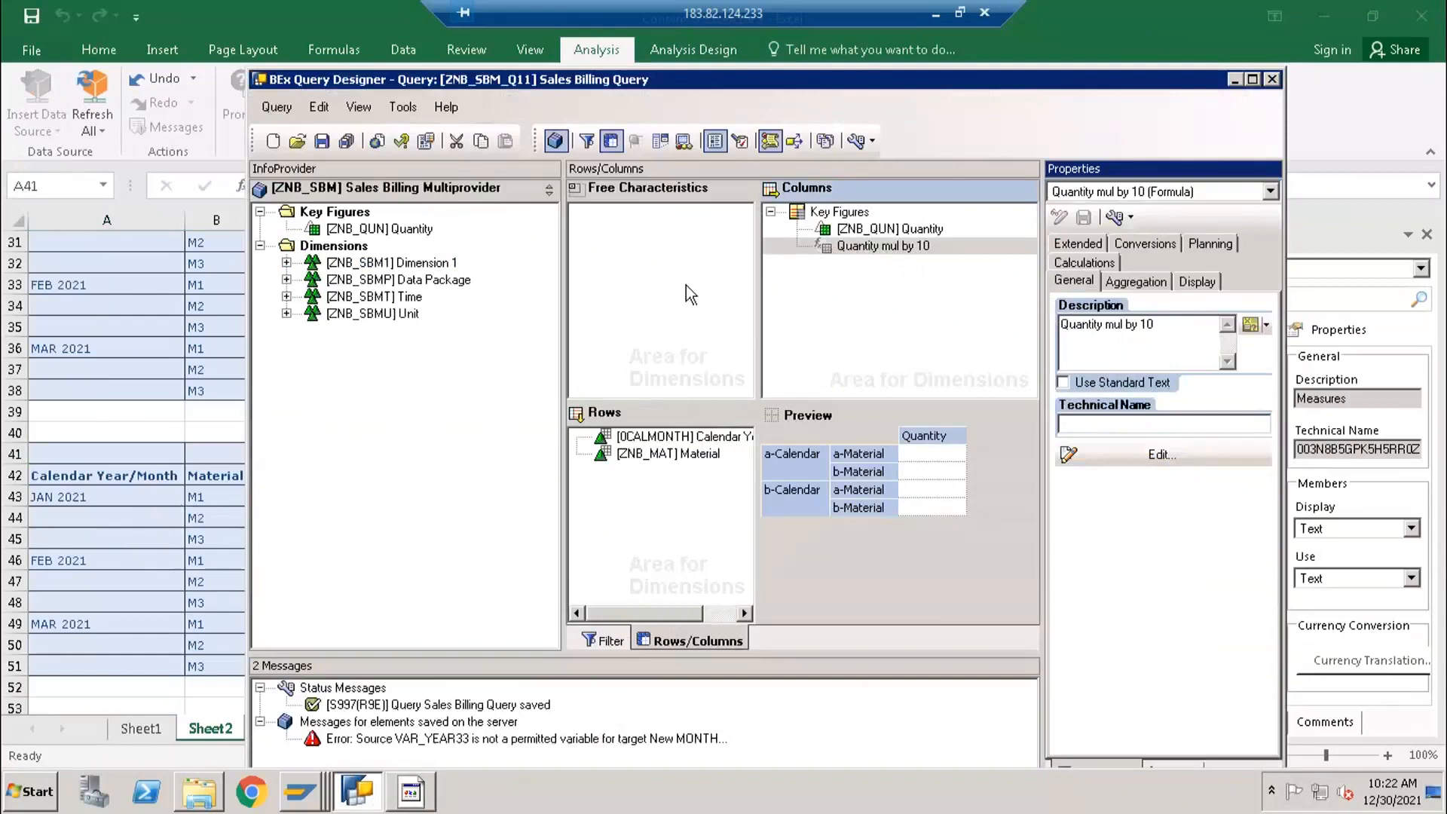
pyautogui.click(180, 504)
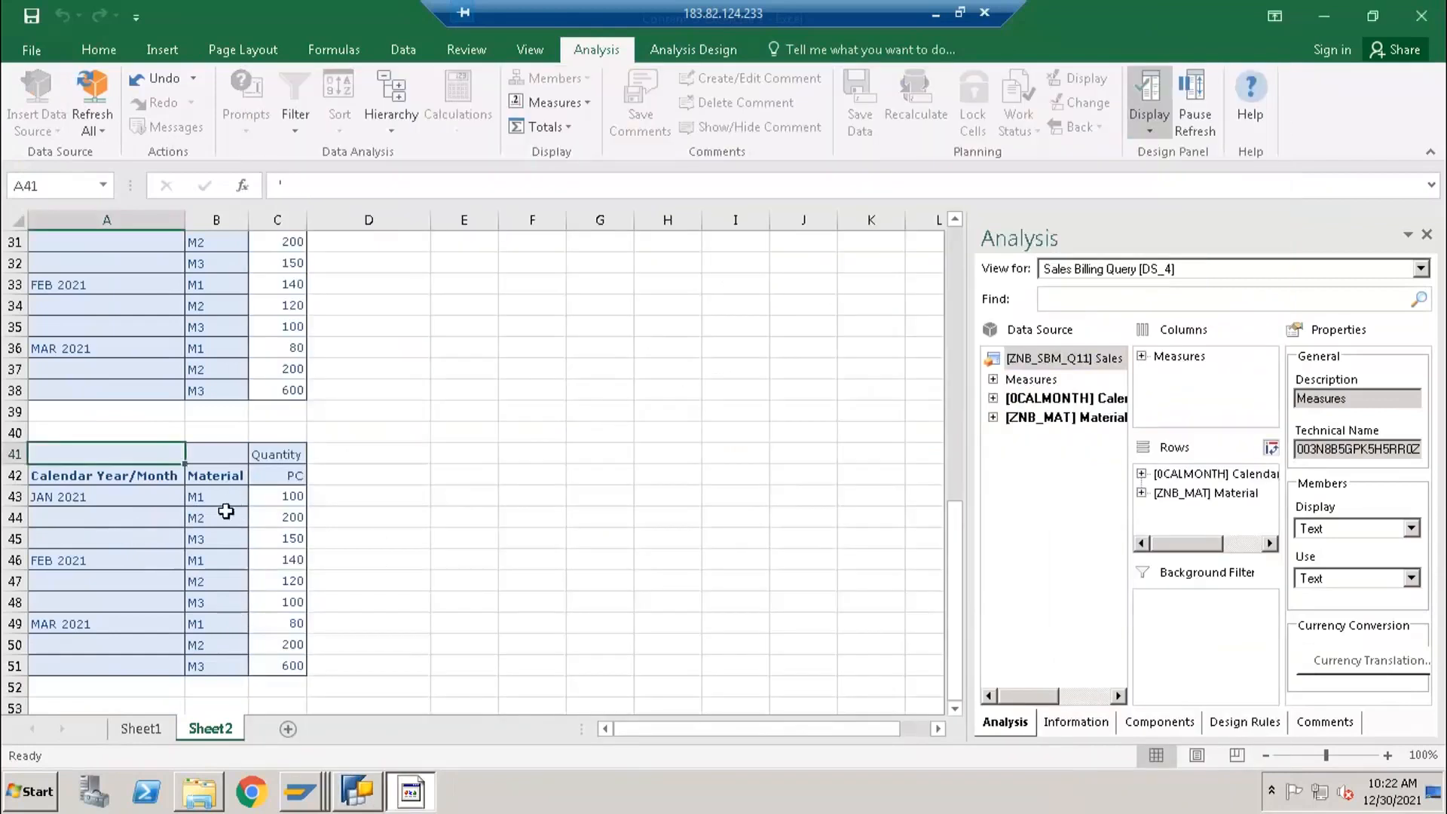
# - Switch to BEx Query Designer and set the hide option of the Quantity mul by 10 formula to Always Show
pyautogui.click(357, 792)
pyautogui.click(863, 248)
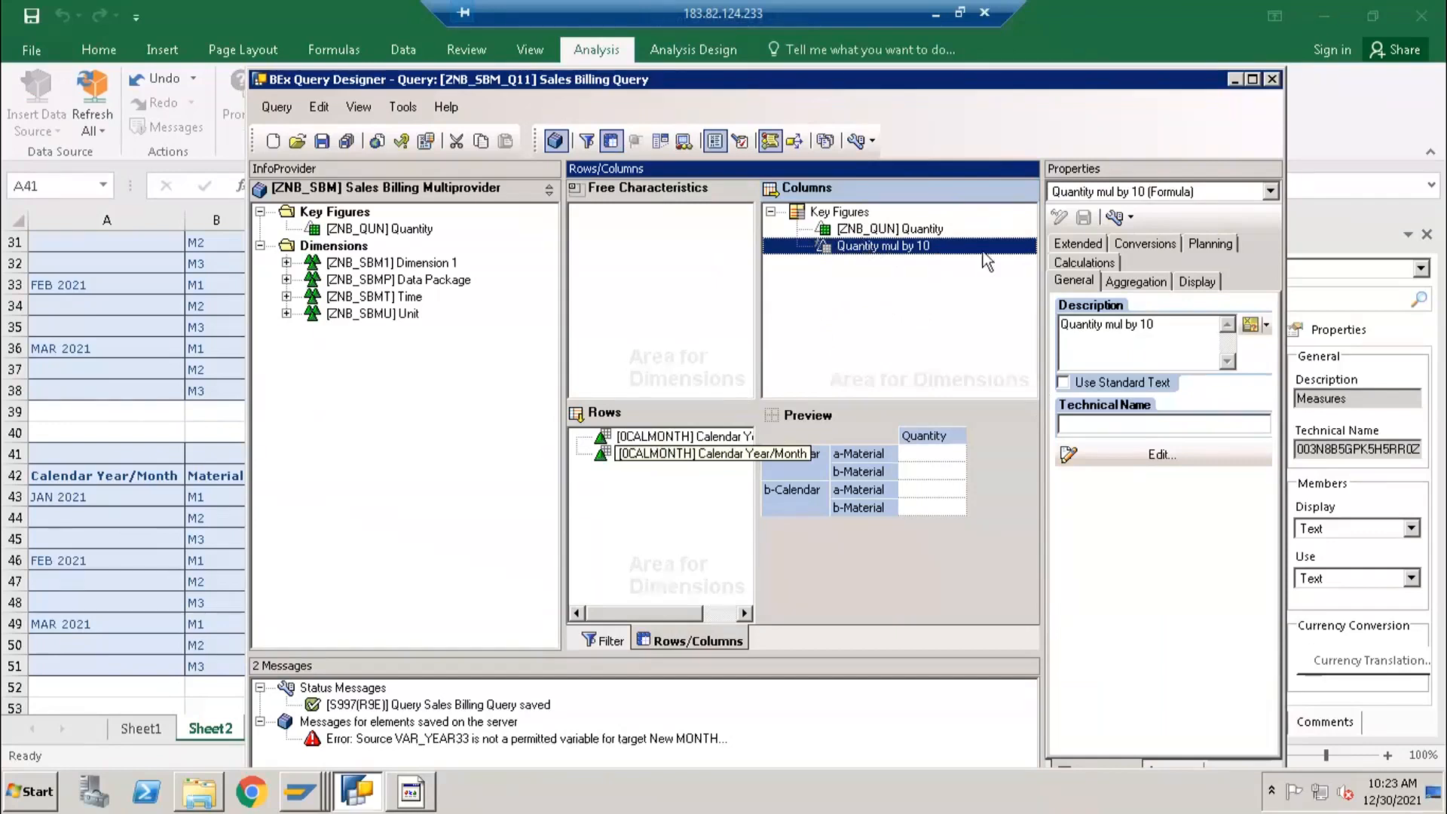
pyautogui.click(1179, 276)
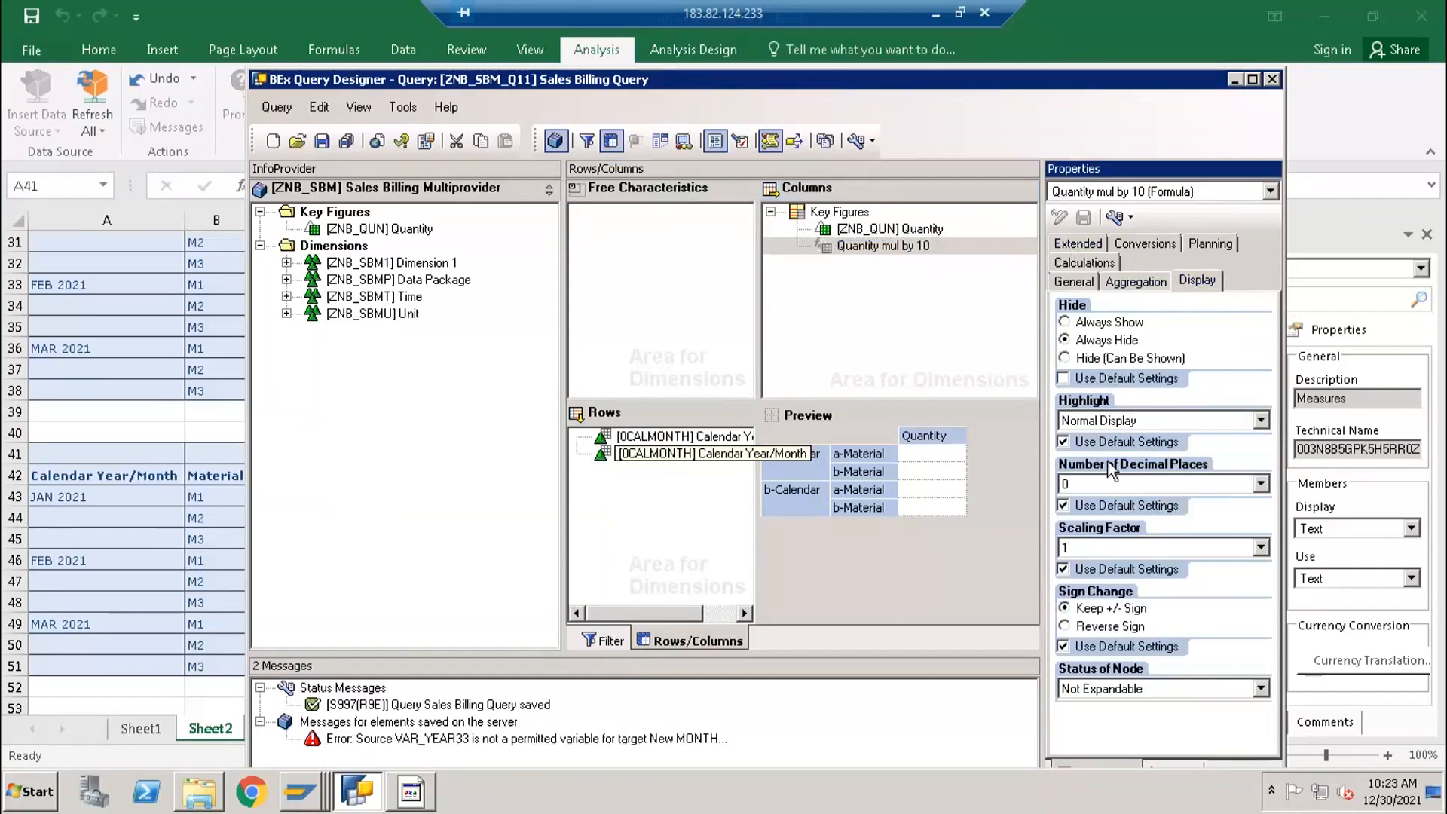
pyautogui.click(1100, 323)
pyautogui.click(867, 247)
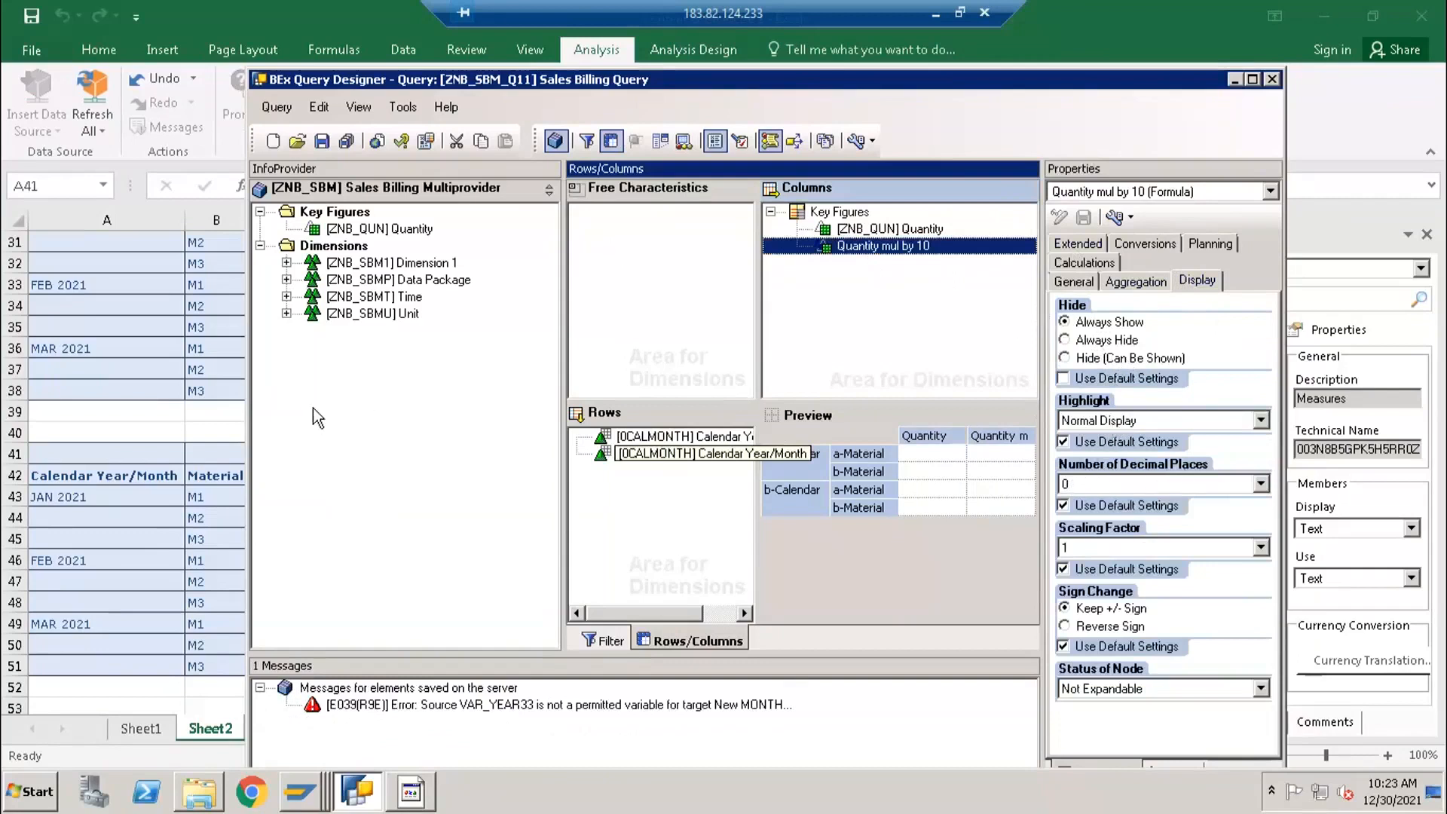
# - After viewing the A41 report in Excel, set the Quantity mul by 10 formula's decimal places to 0.000 in BEx Query Designer and save the query
pyautogui.click(1137, 481)
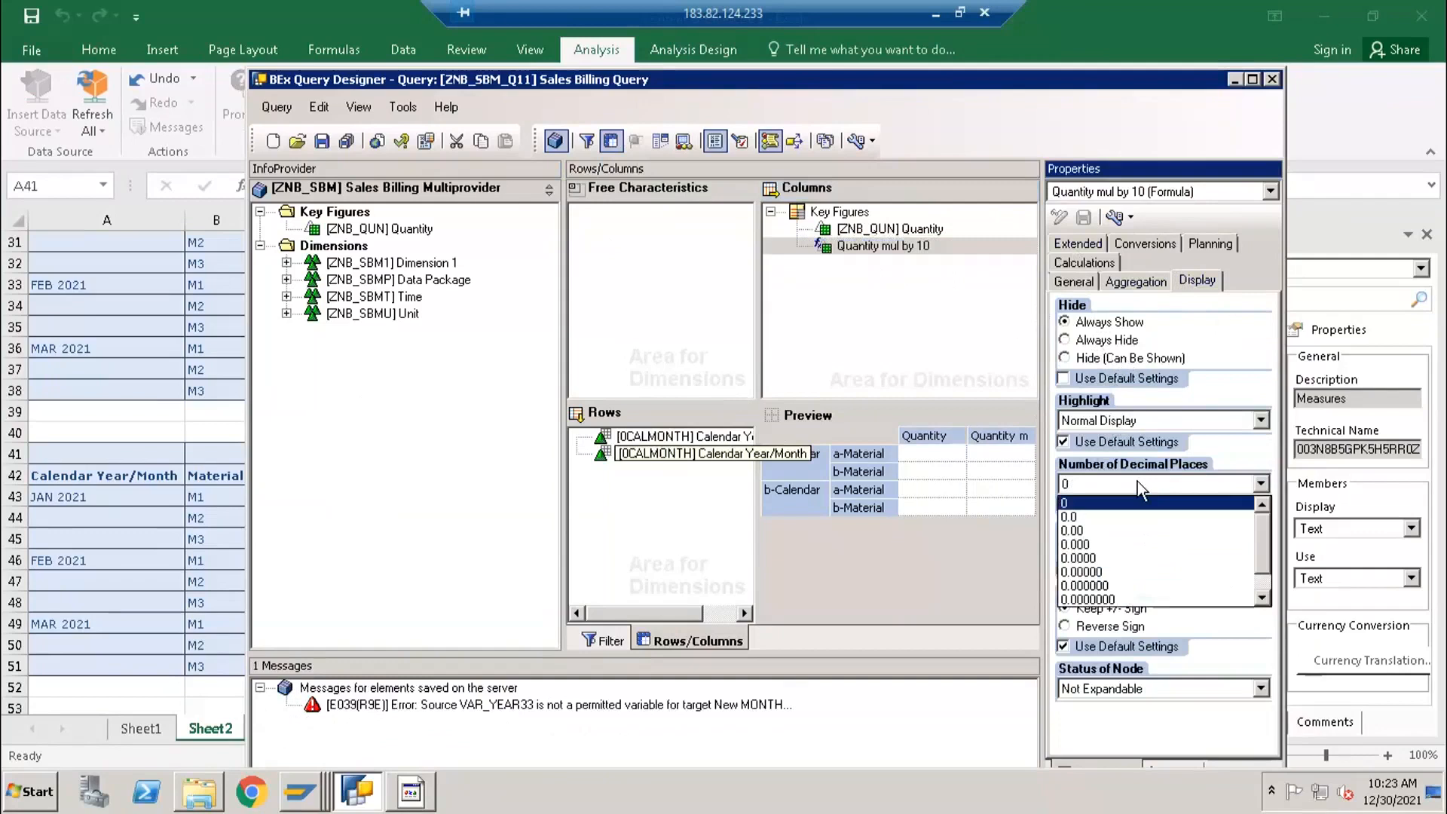
pyautogui.click(208, 539)
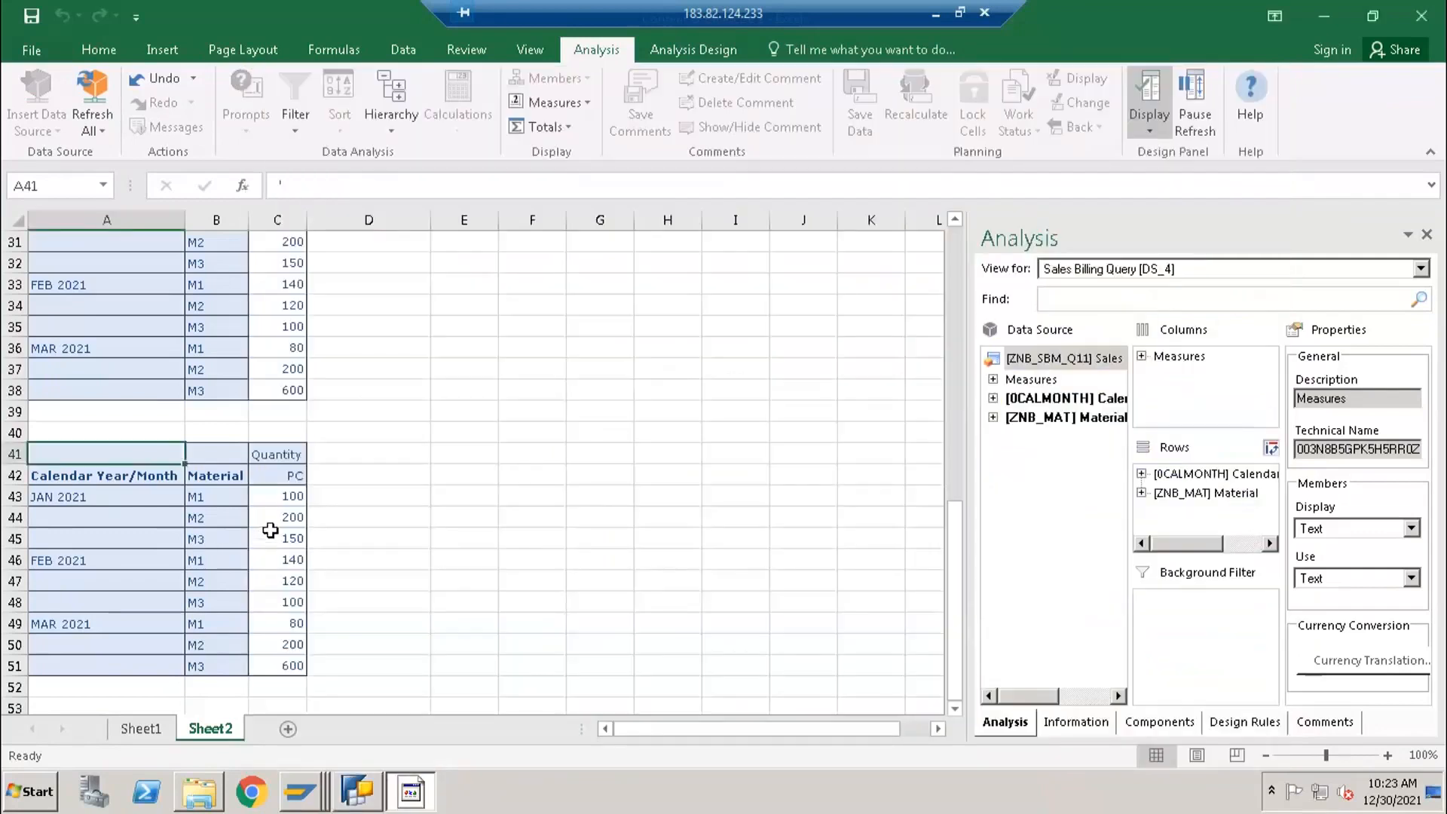
pyautogui.scroll(3, 269, 530)
pyautogui.scroll(-5, 279, 516)
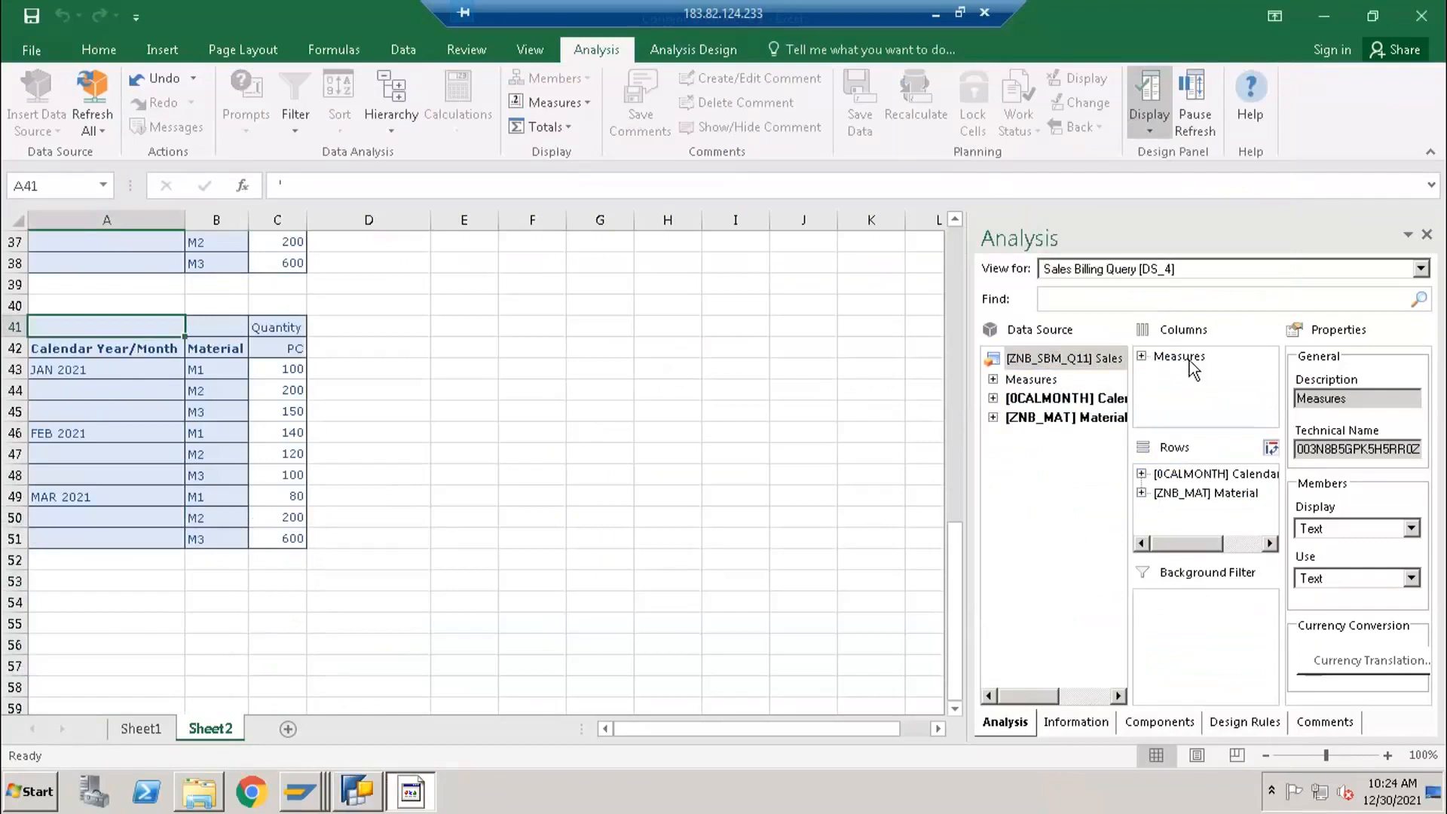
pyautogui.click(359, 791)
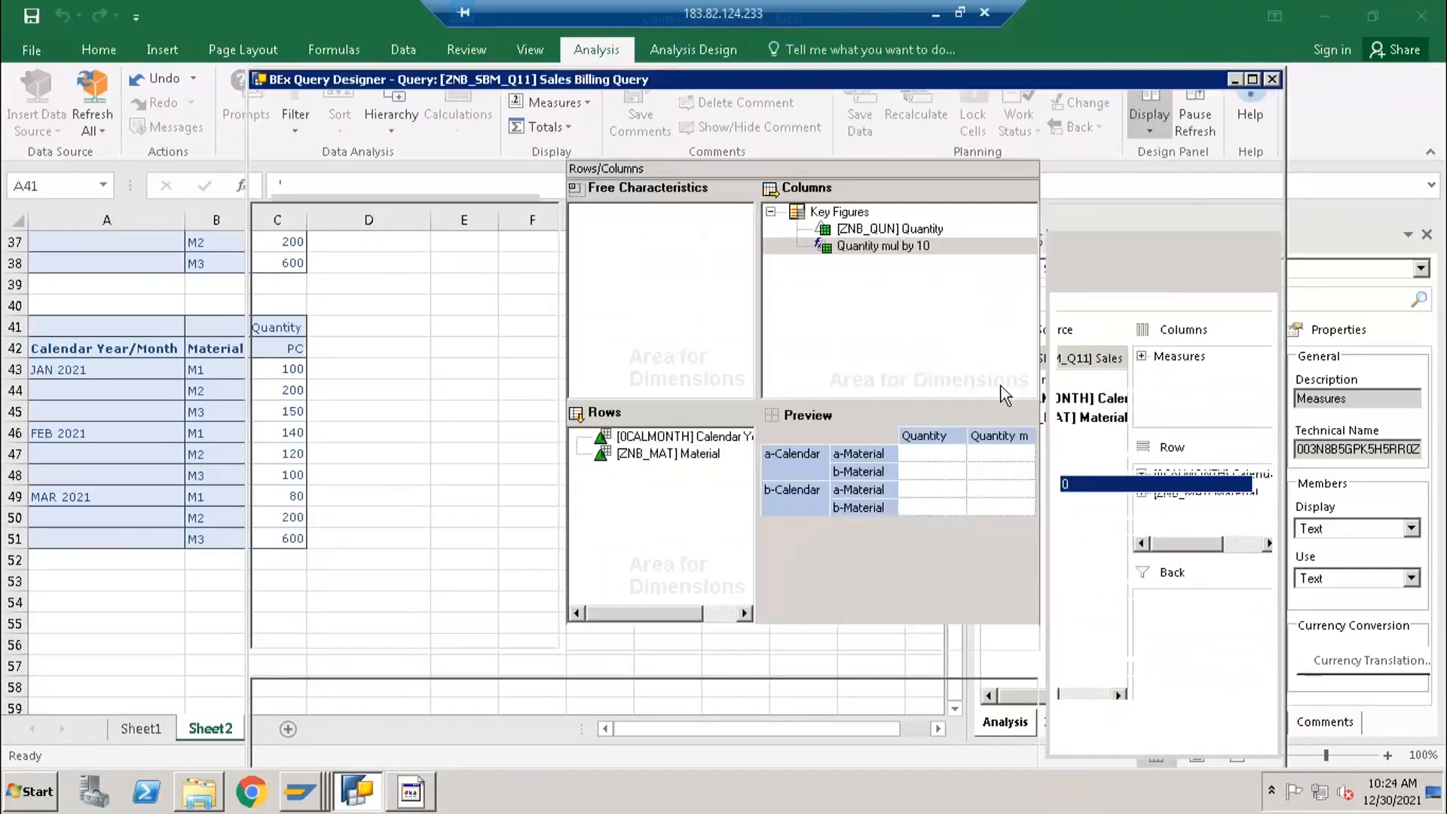
pyautogui.click(1101, 482)
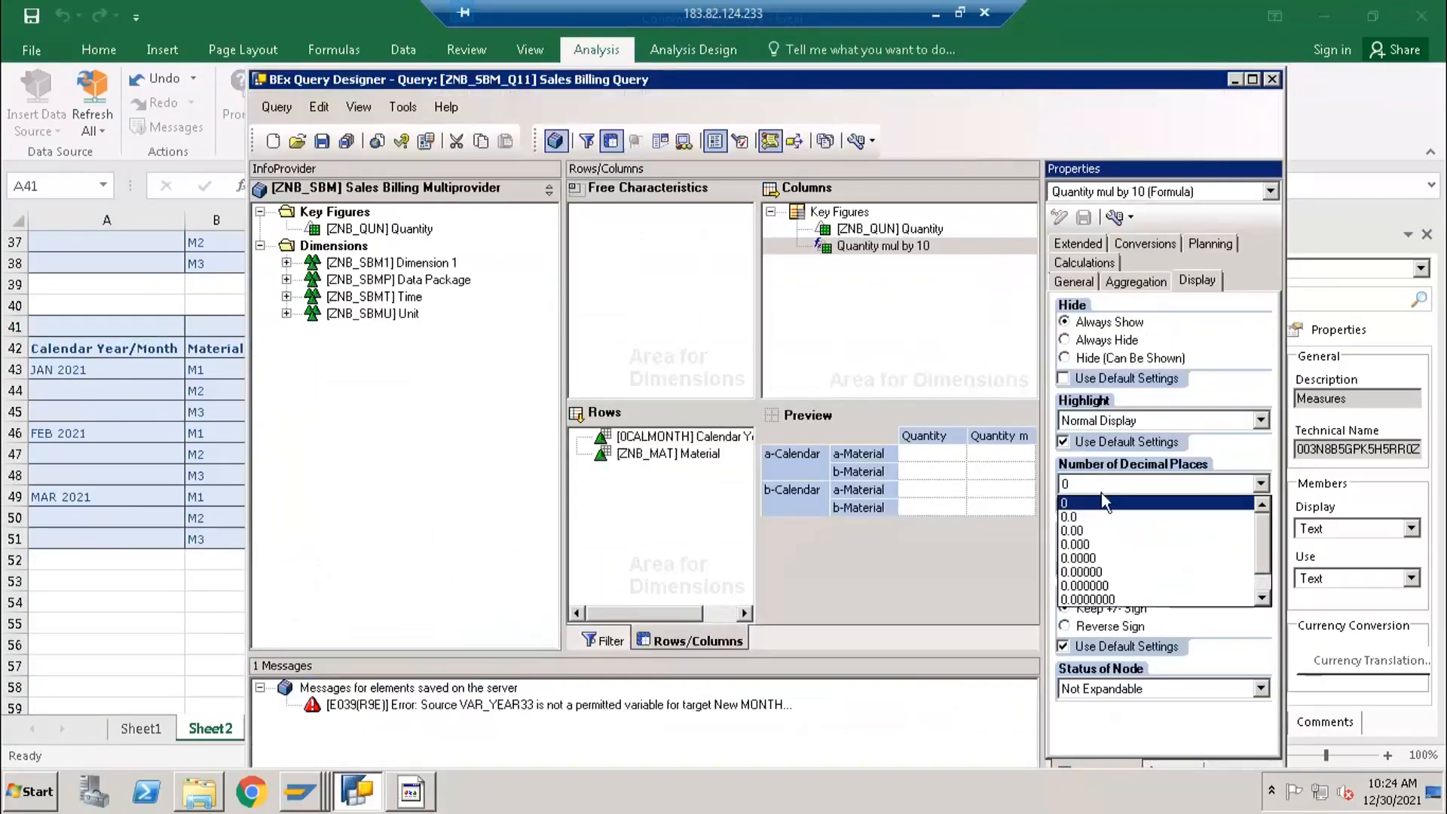
pyautogui.click(1101, 544)
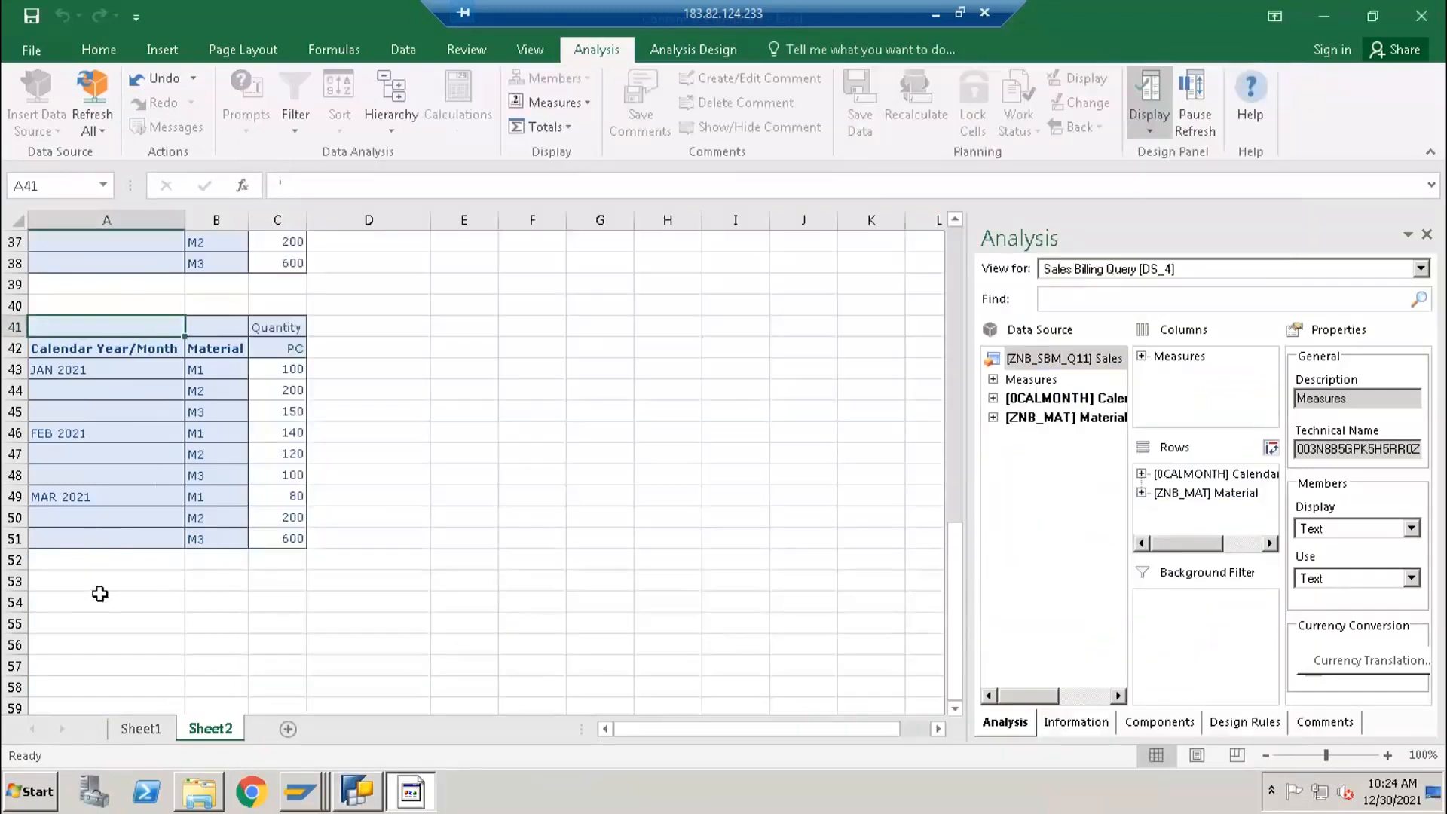
# - In the Excel report, insert the Sales Billing Query ZNB_SBM_Q11 as an analysis data source at cell A53 of Sheet2
pyautogui.click(92, 581)
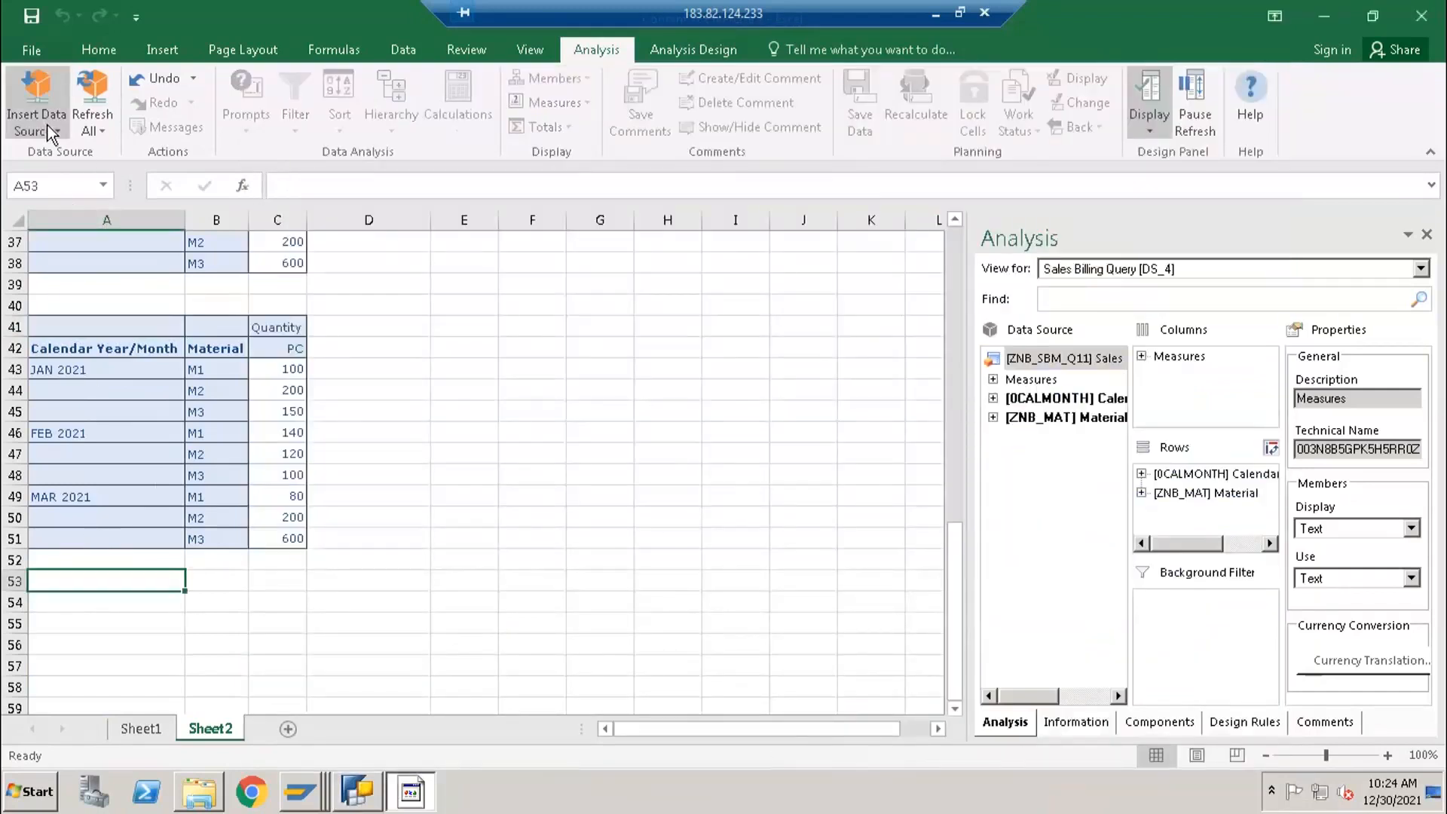
pyautogui.click(49, 125)
pyautogui.click(98, 368)
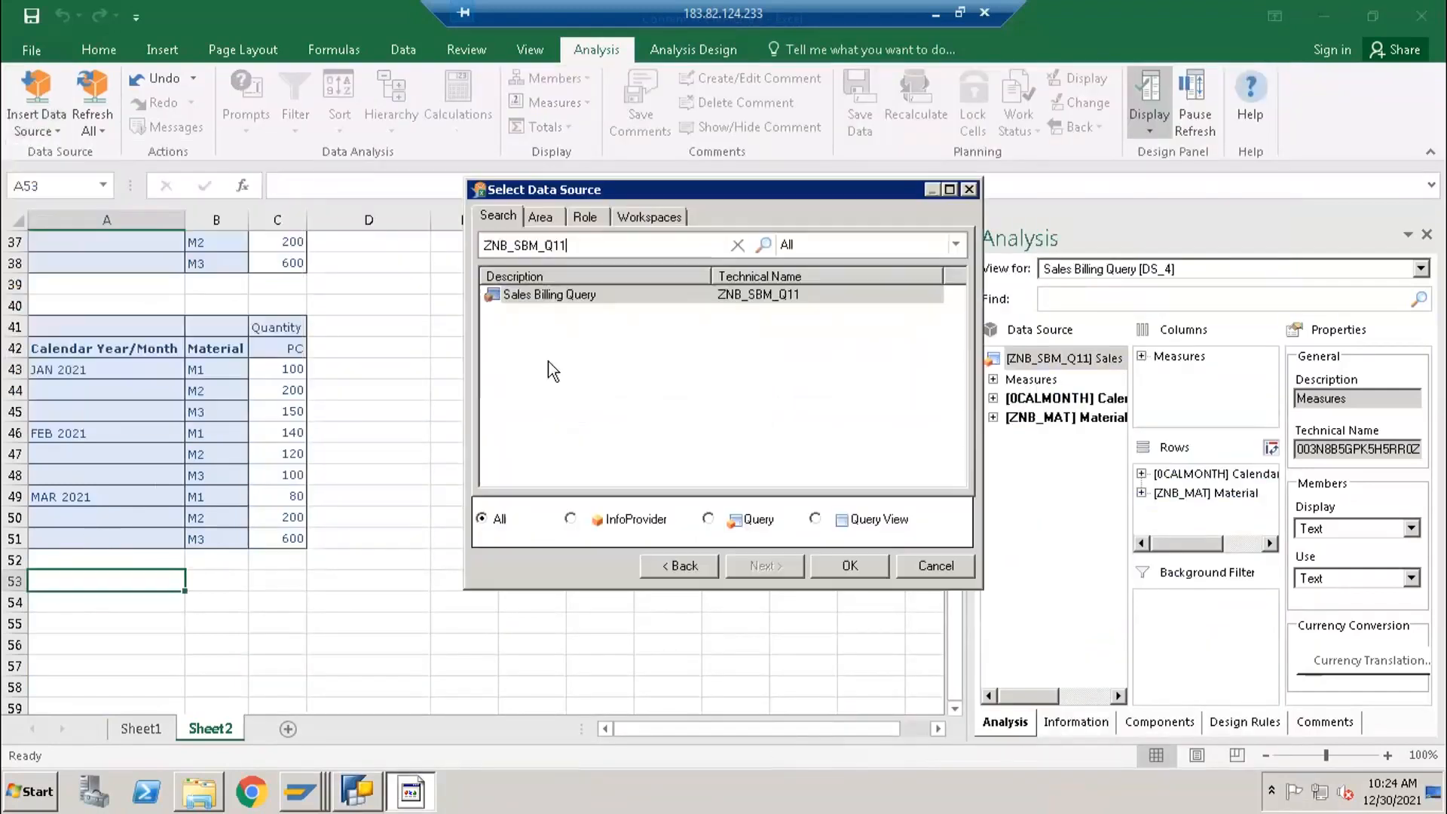
pyautogui.click(558, 295)
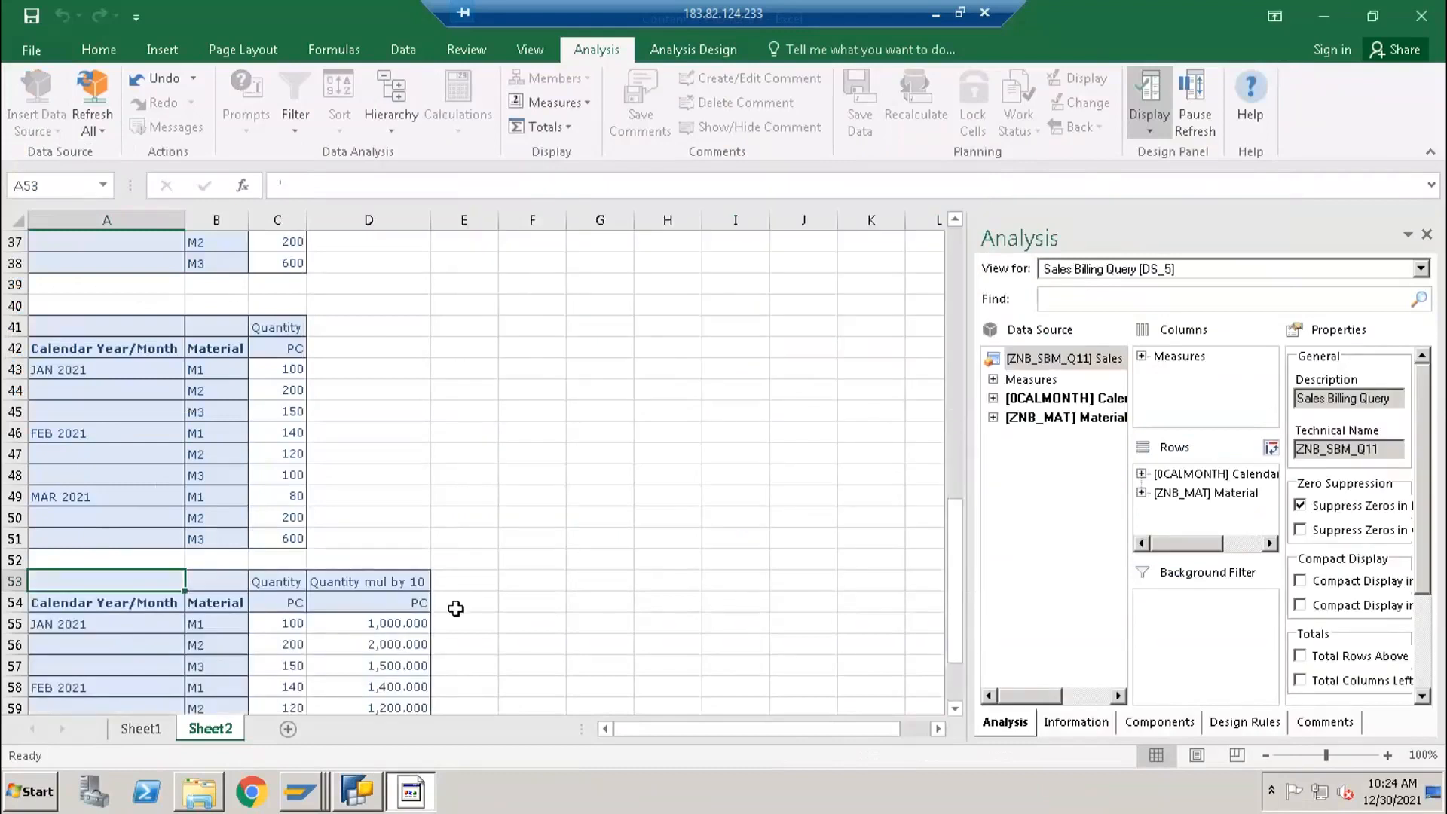
# - Compare the decimals of the Quantity mul by 10 values in the report at A53 with those in the earlier report at A15
pyautogui.scroll(-2, 387, 493)
pyautogui.click(388, 493)
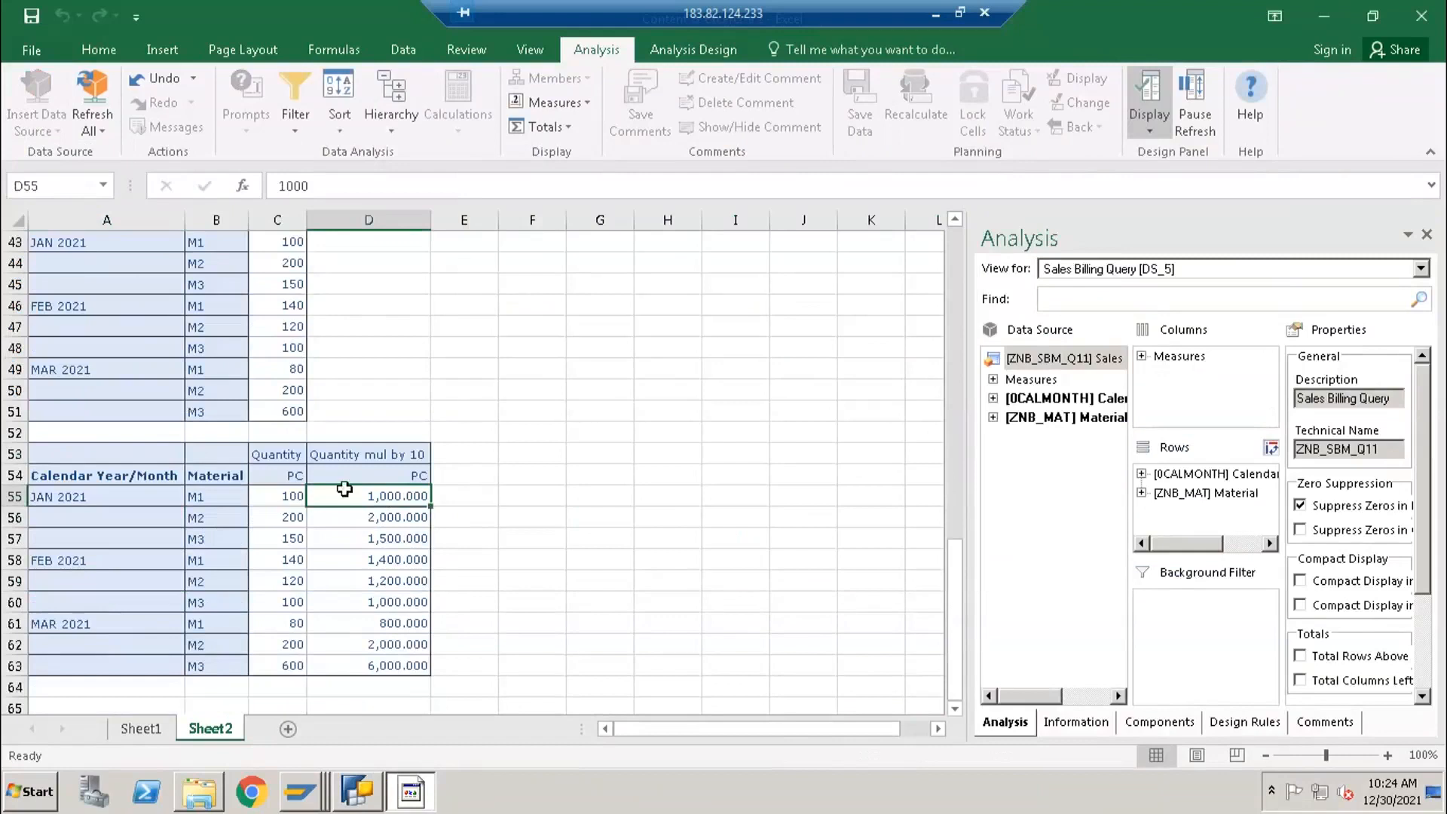
pyautogui.scroll(3, 341, 445)
pyautogui.scroll(10, 343, 390)
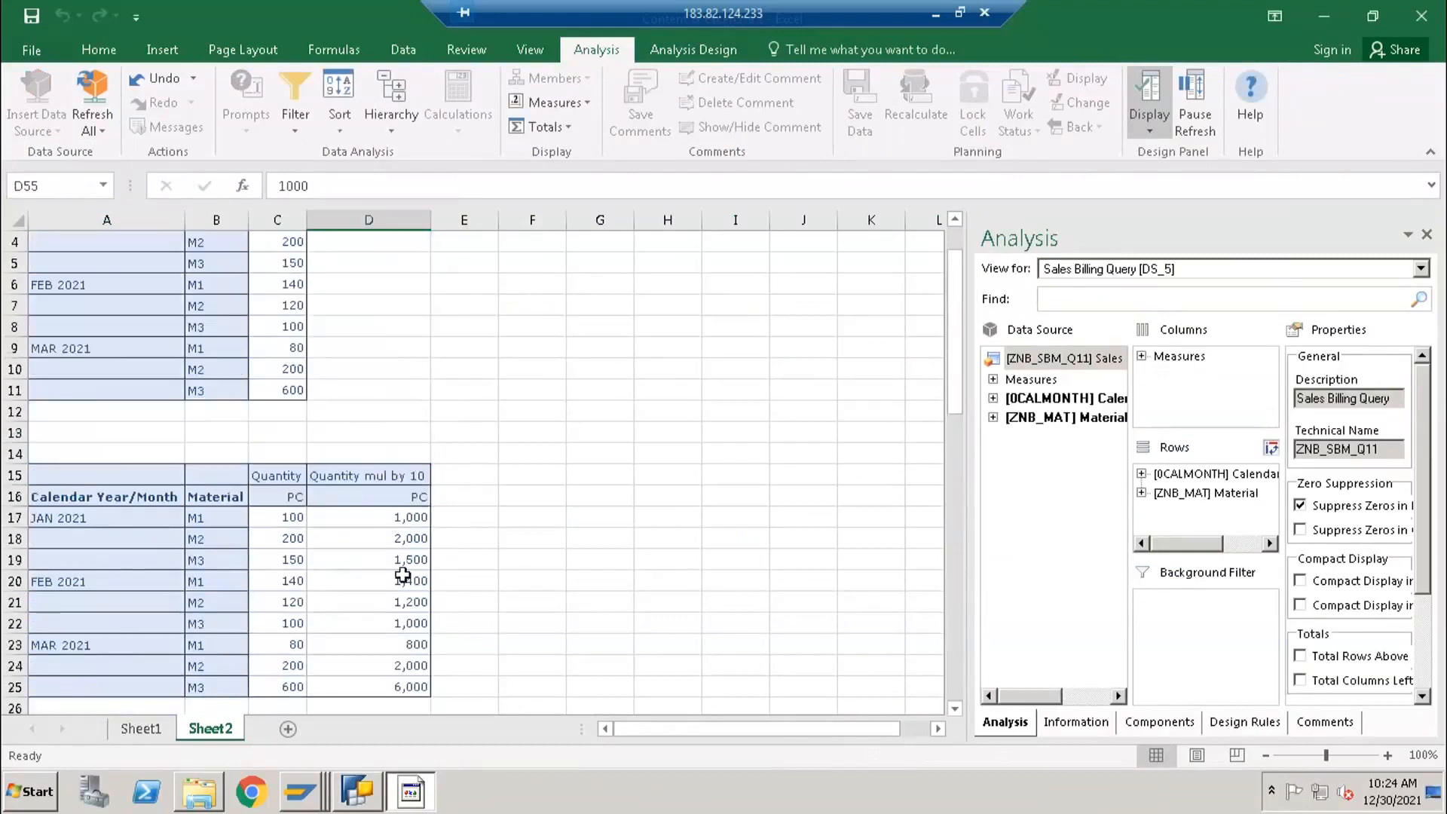
pyautogui.click(384, 523)
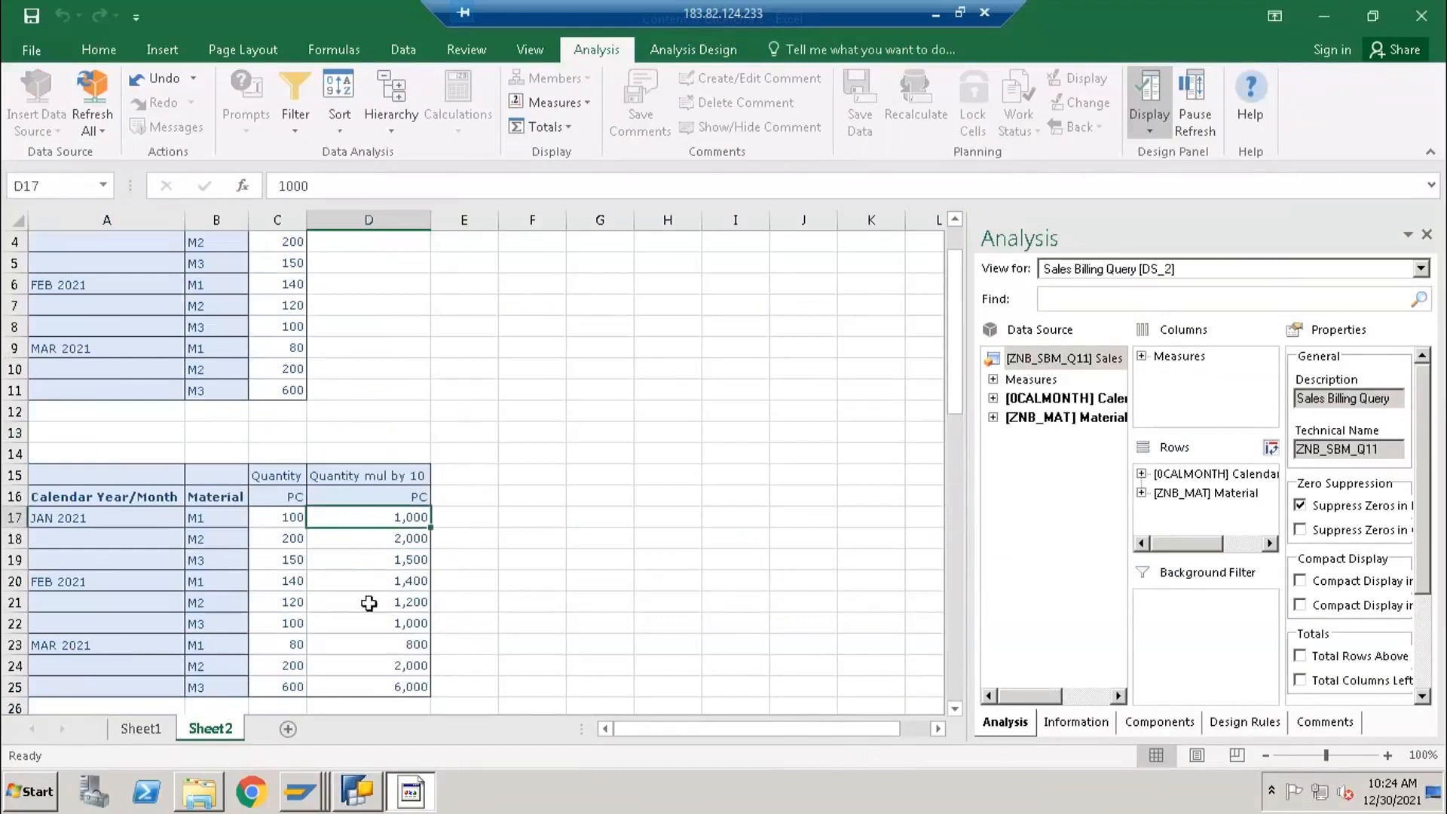
pyautogui.scroll(-4, 384, 618)
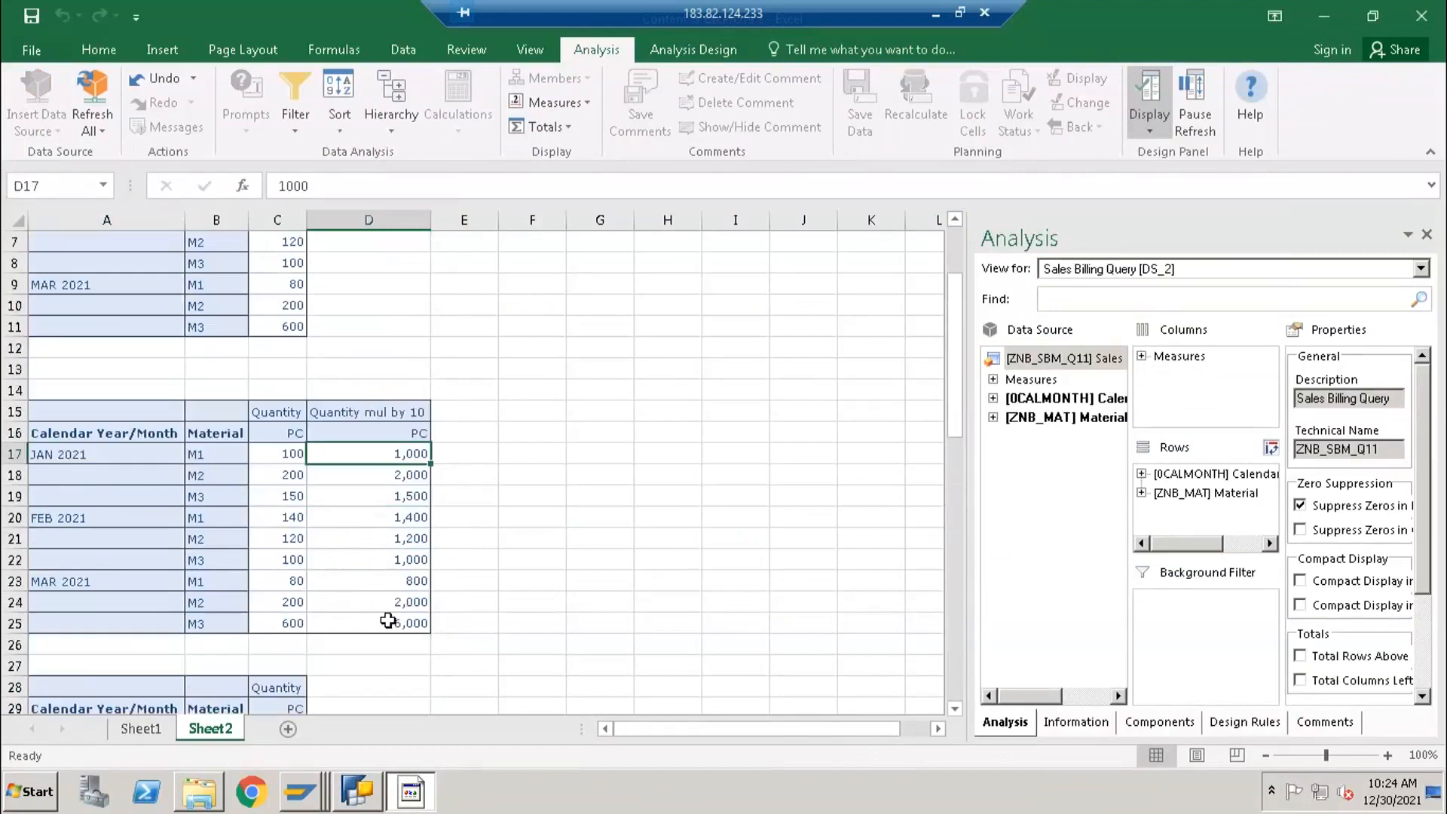
pyautogui.scroll(-5, 383, 671)
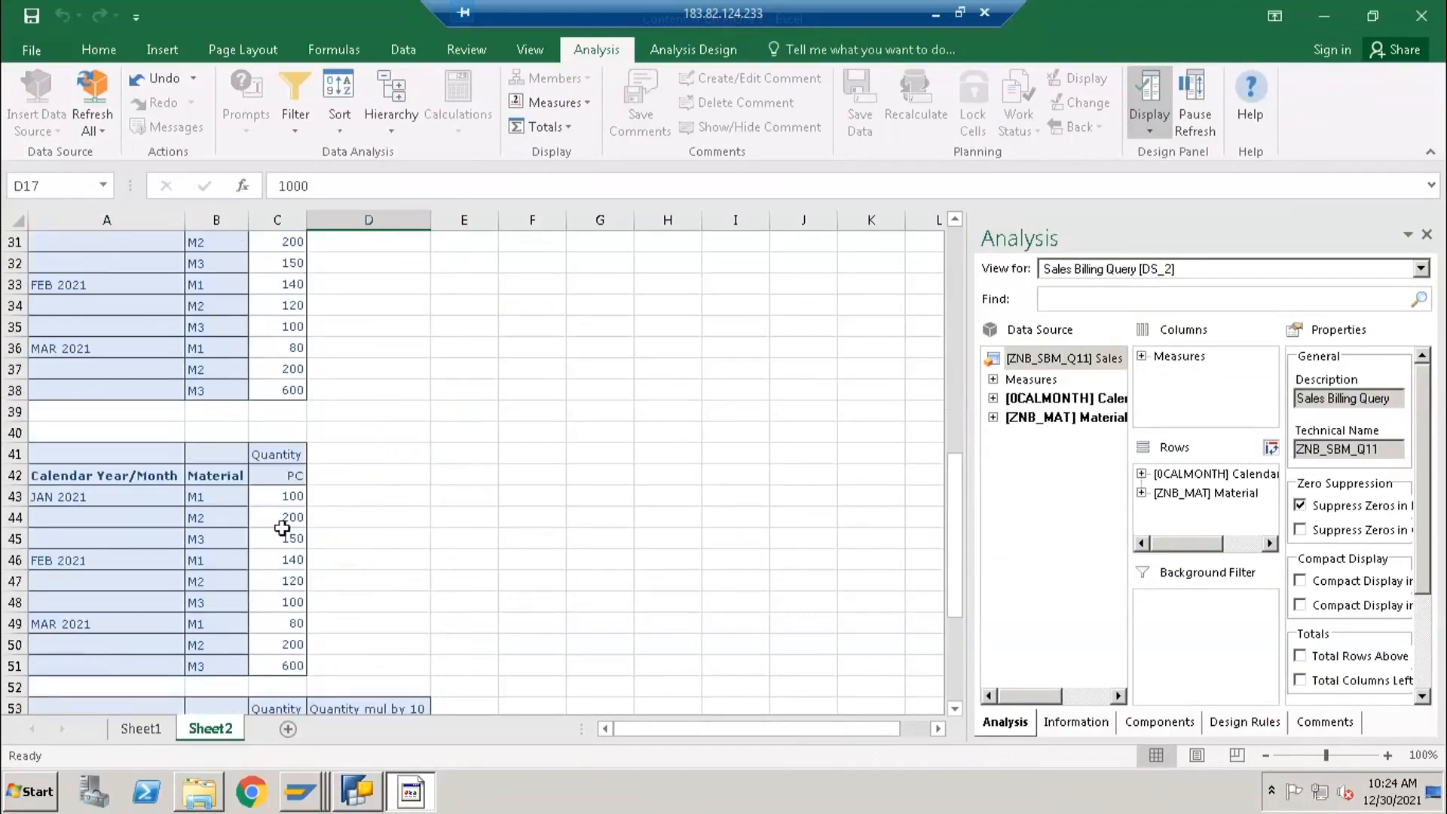
pyautogui.scroll(-1, 324, 629)
pyautogui.scroll(-2, 342, 618)
pyautogui.scroll(-1, 351, 565)
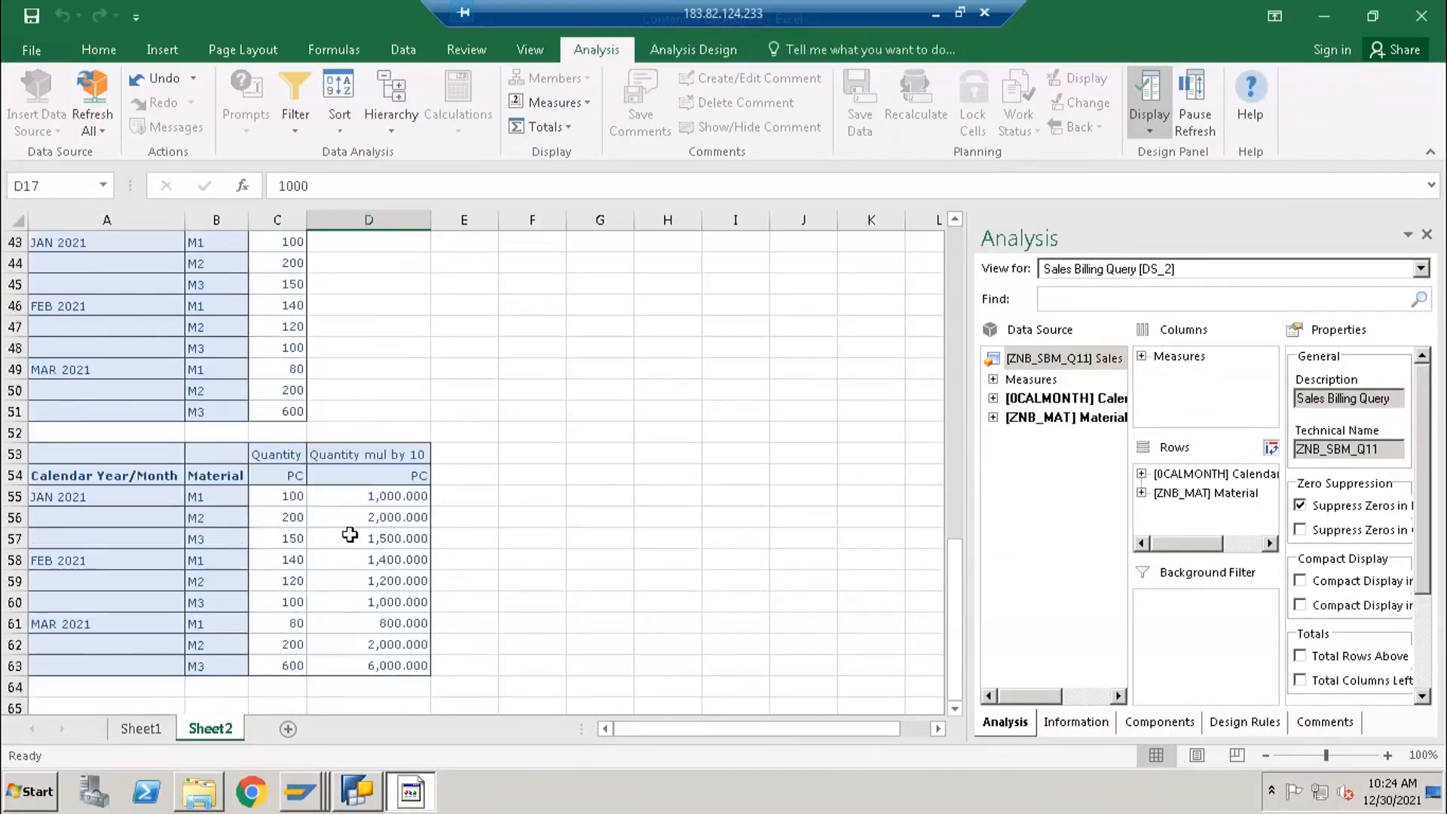
pyautogui.moveTo(363, 496); pyautogui.dragTo(371, 673)
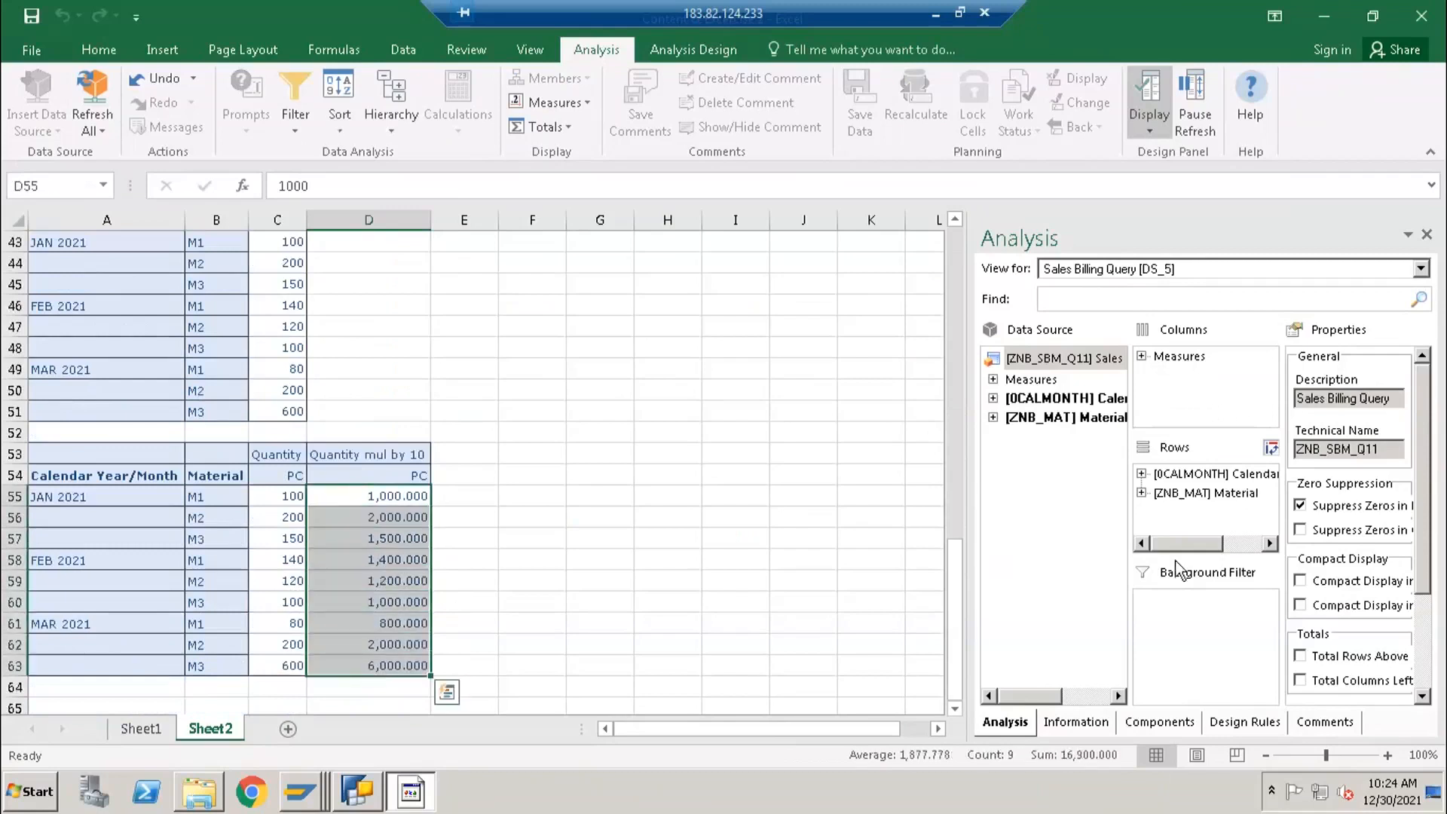
# - Review the formula's decimal places options in BEx Query Designer against cell D55 of the Excel report, keeping 0.000 selected
pyautogui.click(354, 797)
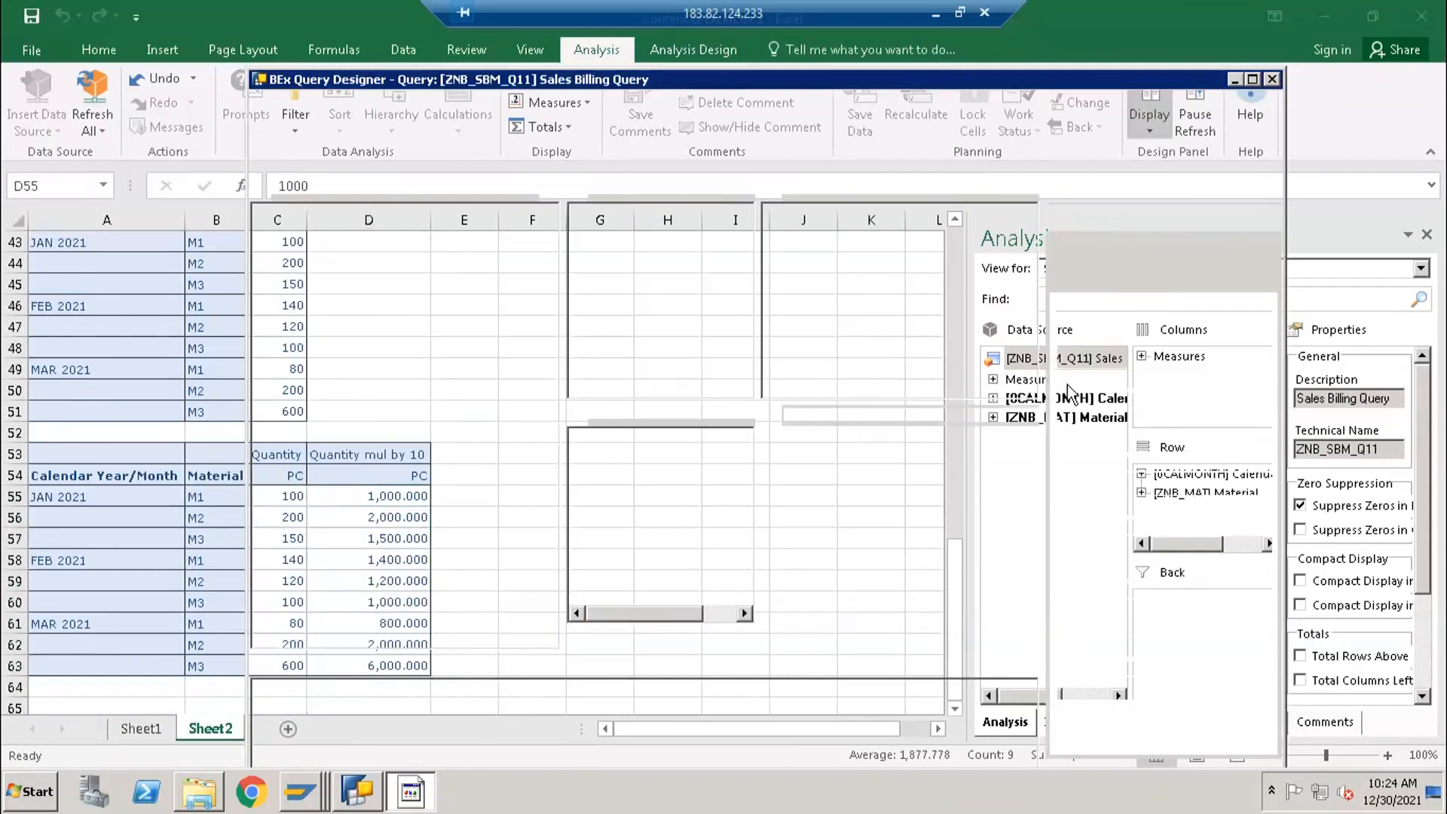
pyautogui.click(1098, 489)
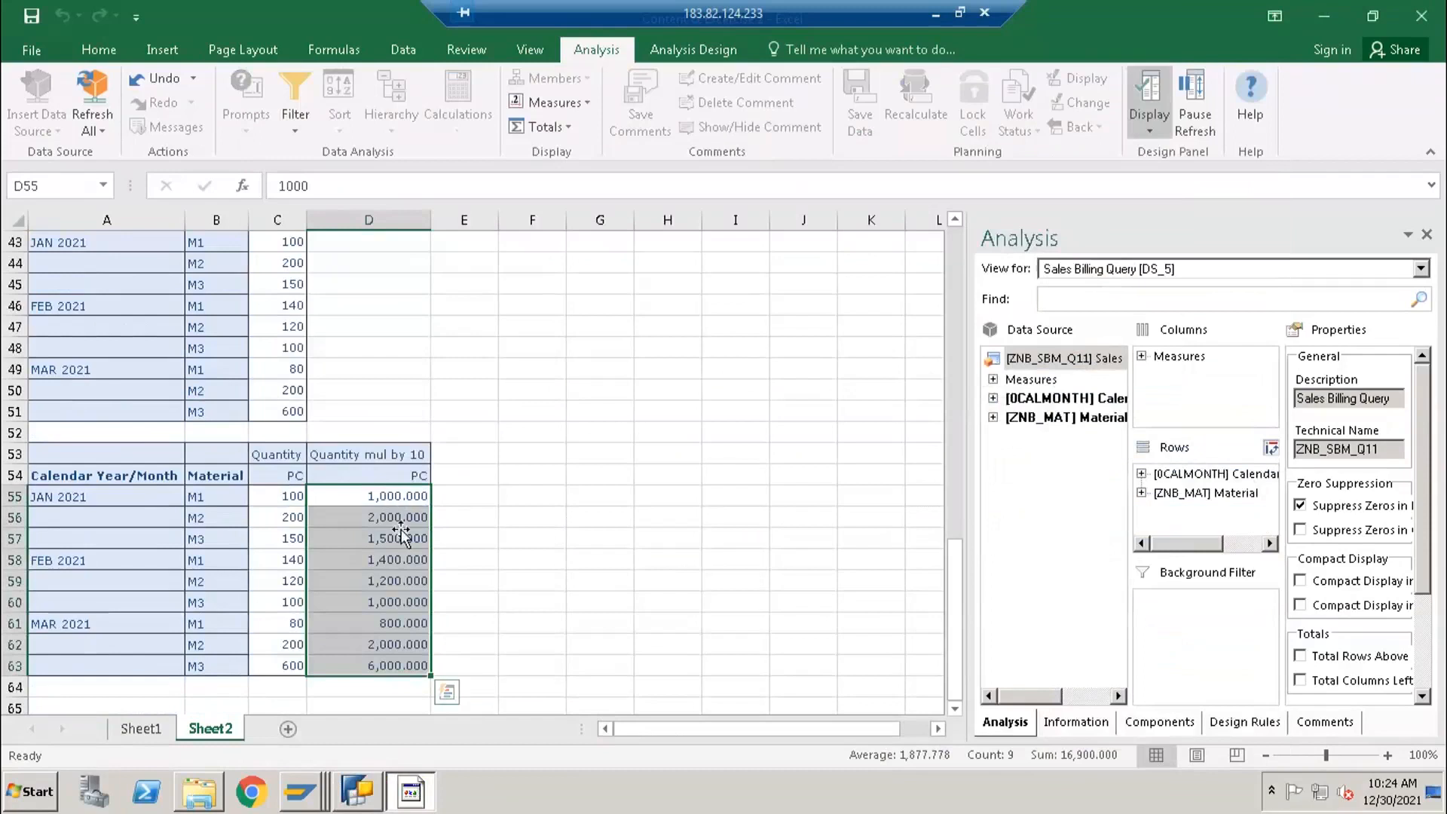
pyautogui.click(403, 499)
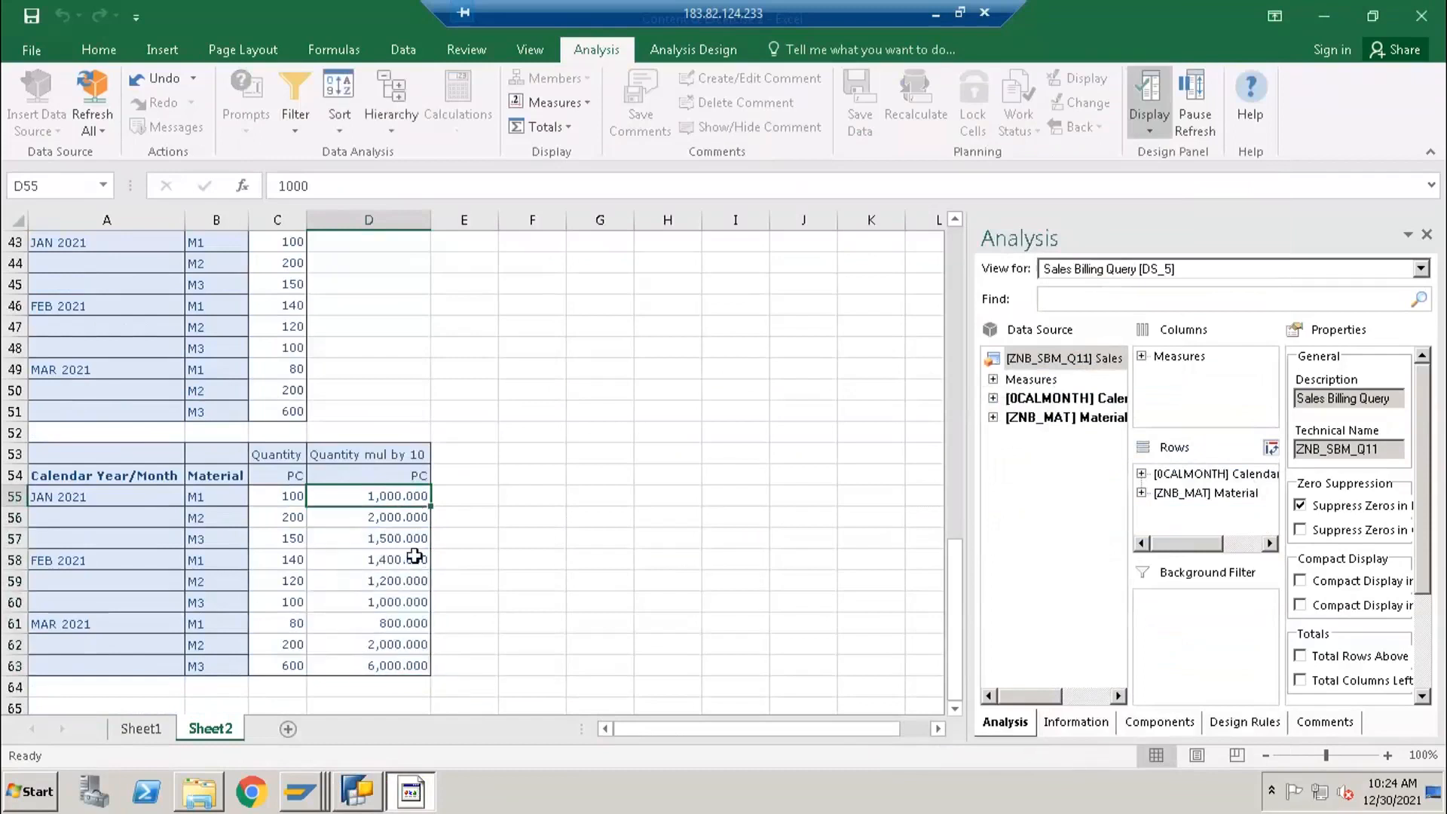
pyautogui.click(373, 801)
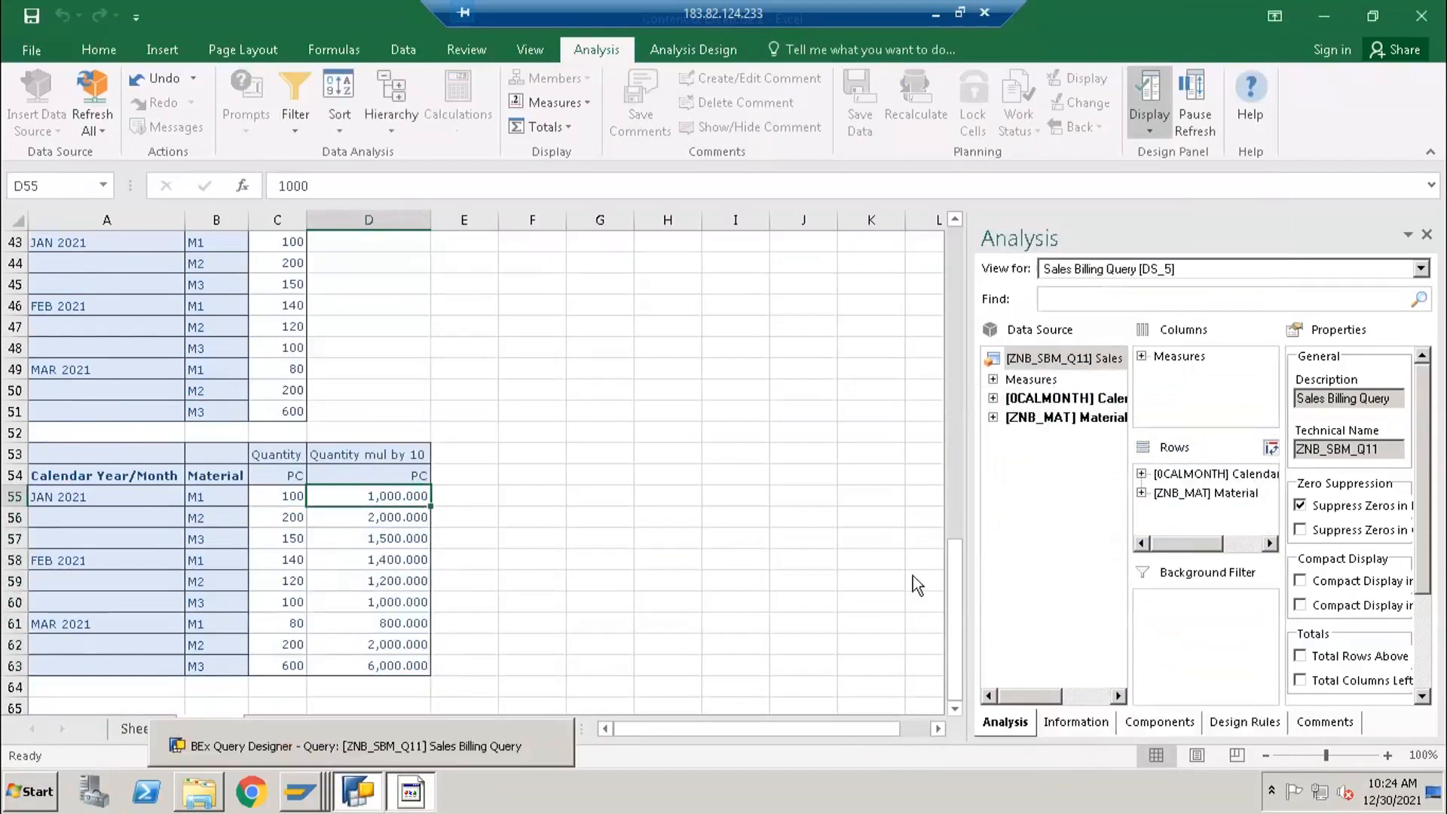
pyautogui.click(1091, 483)
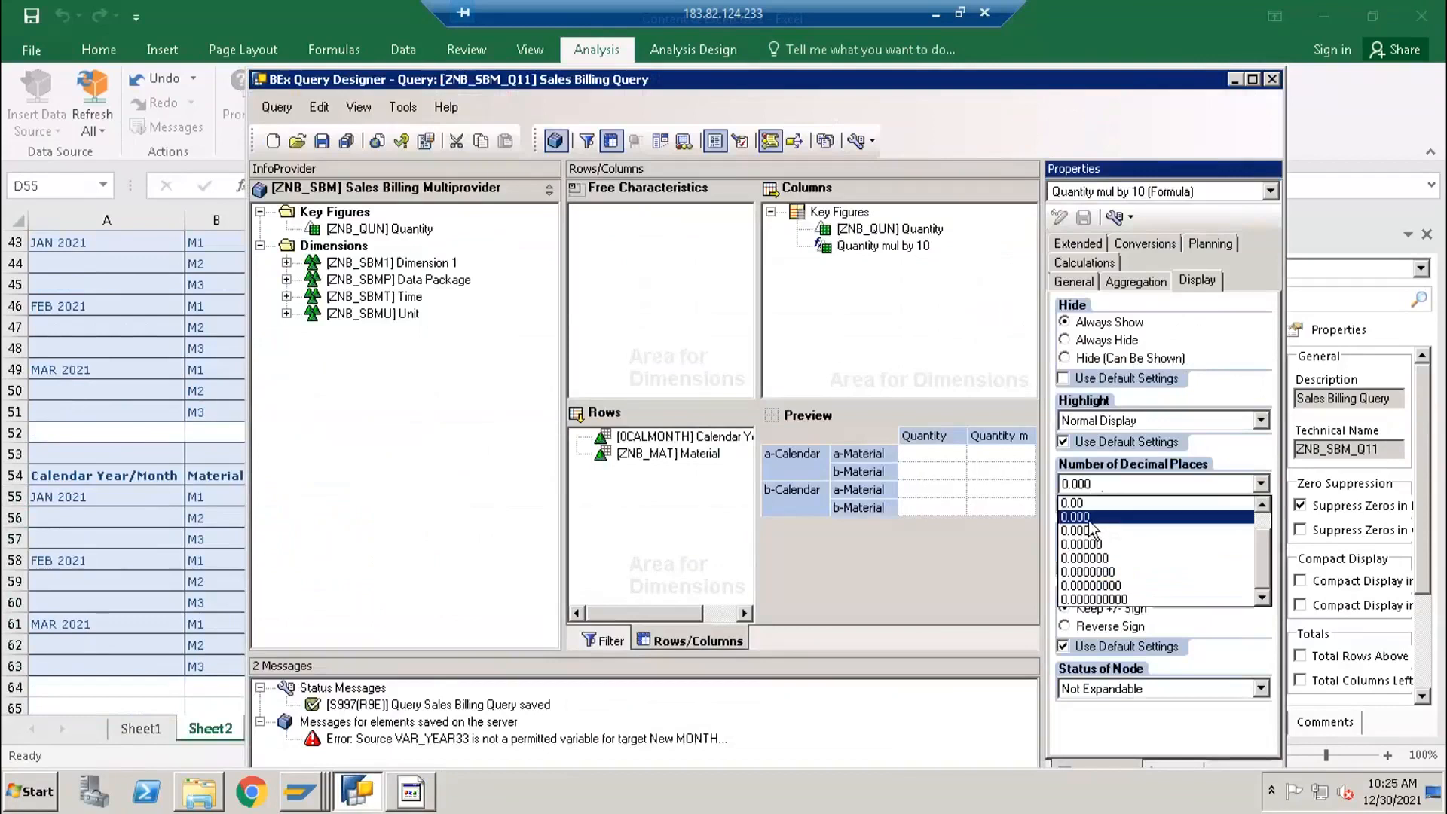
pyautogui.click(1088, 518)
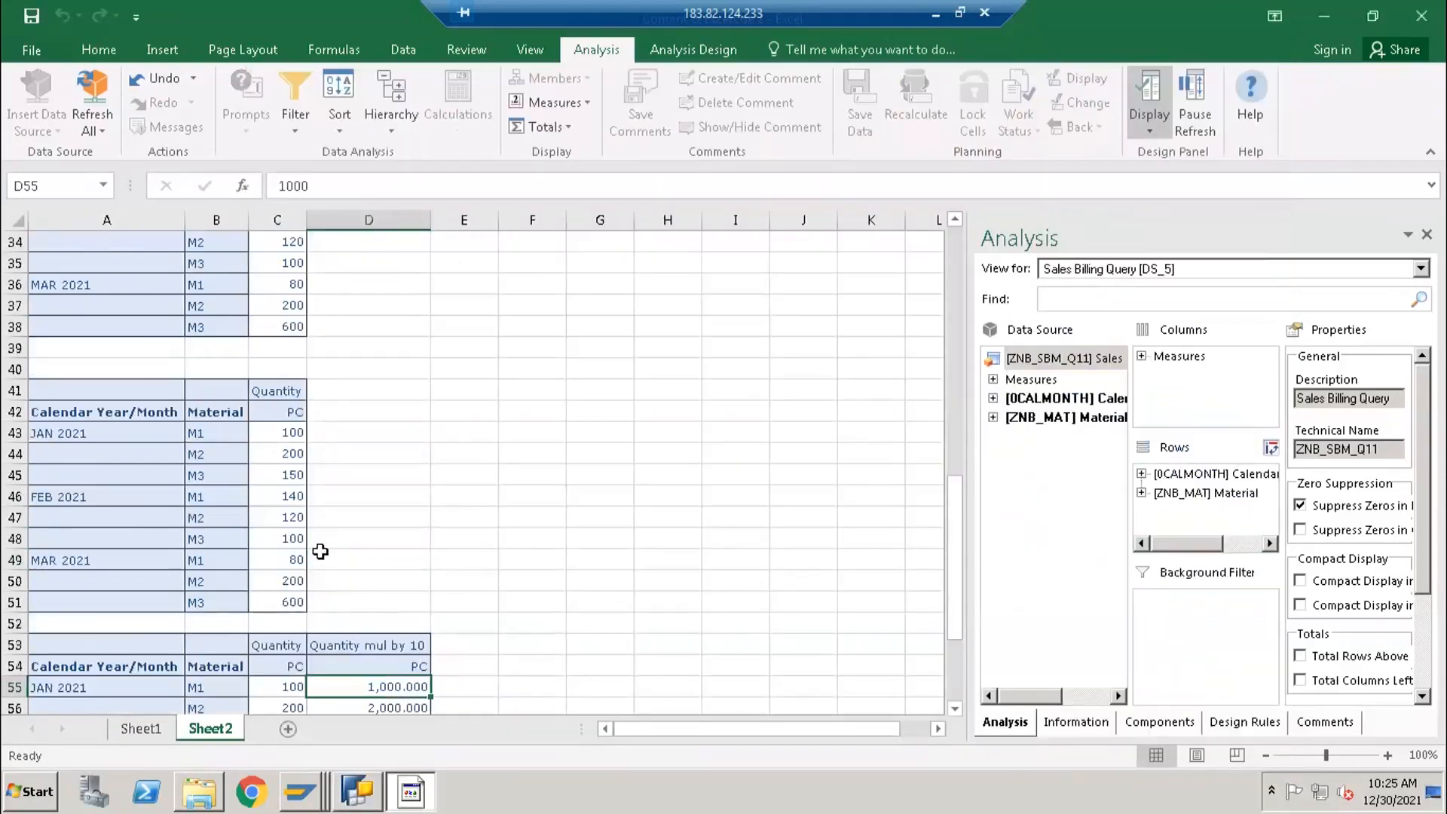
# - Switch to BEx Query Designer, set the decimal places of the Quantity mul by 10 formula to 0, and save the query
pyautogui.click(360, 797)
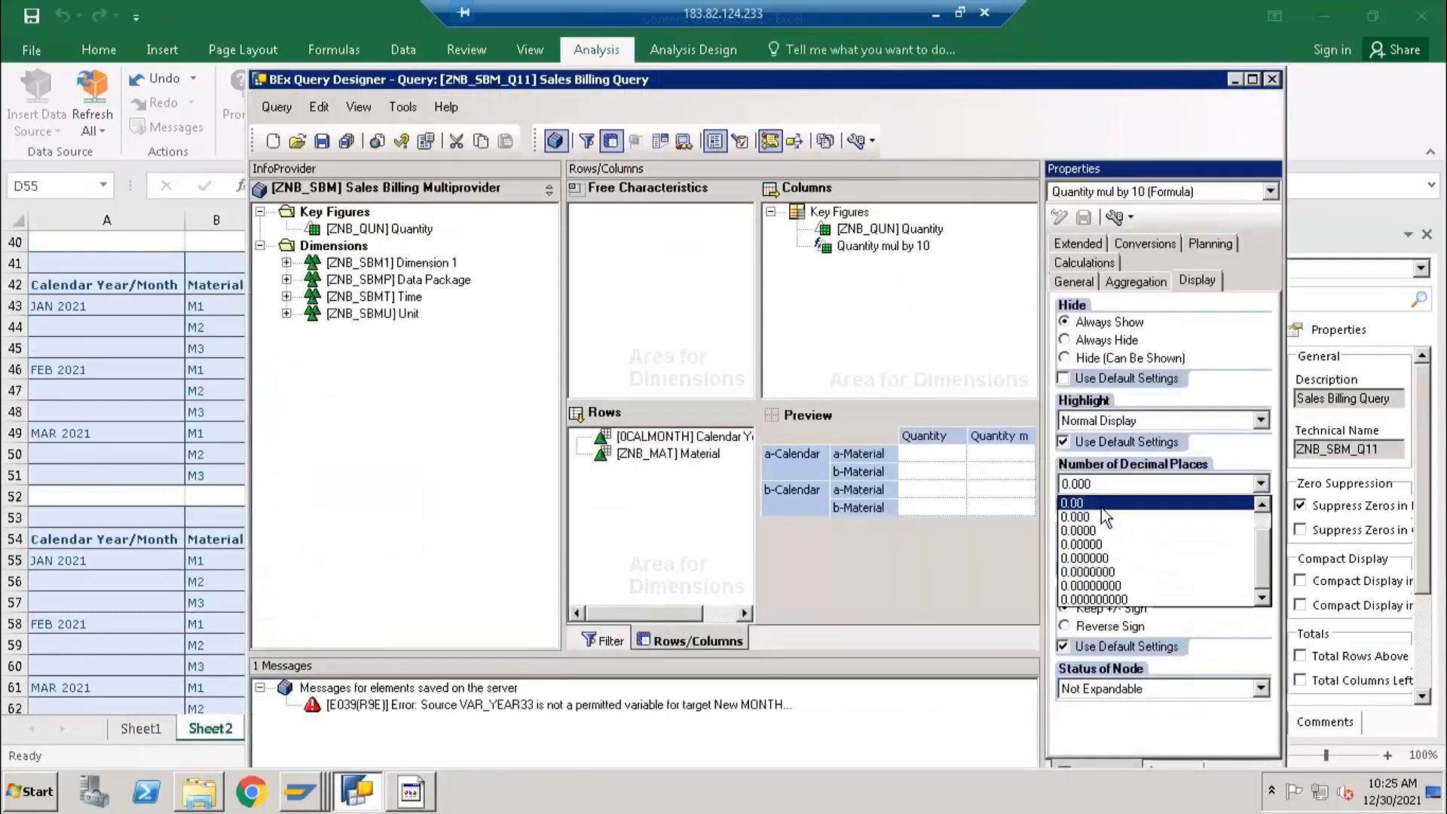
pyautogui.click(1100, 505)
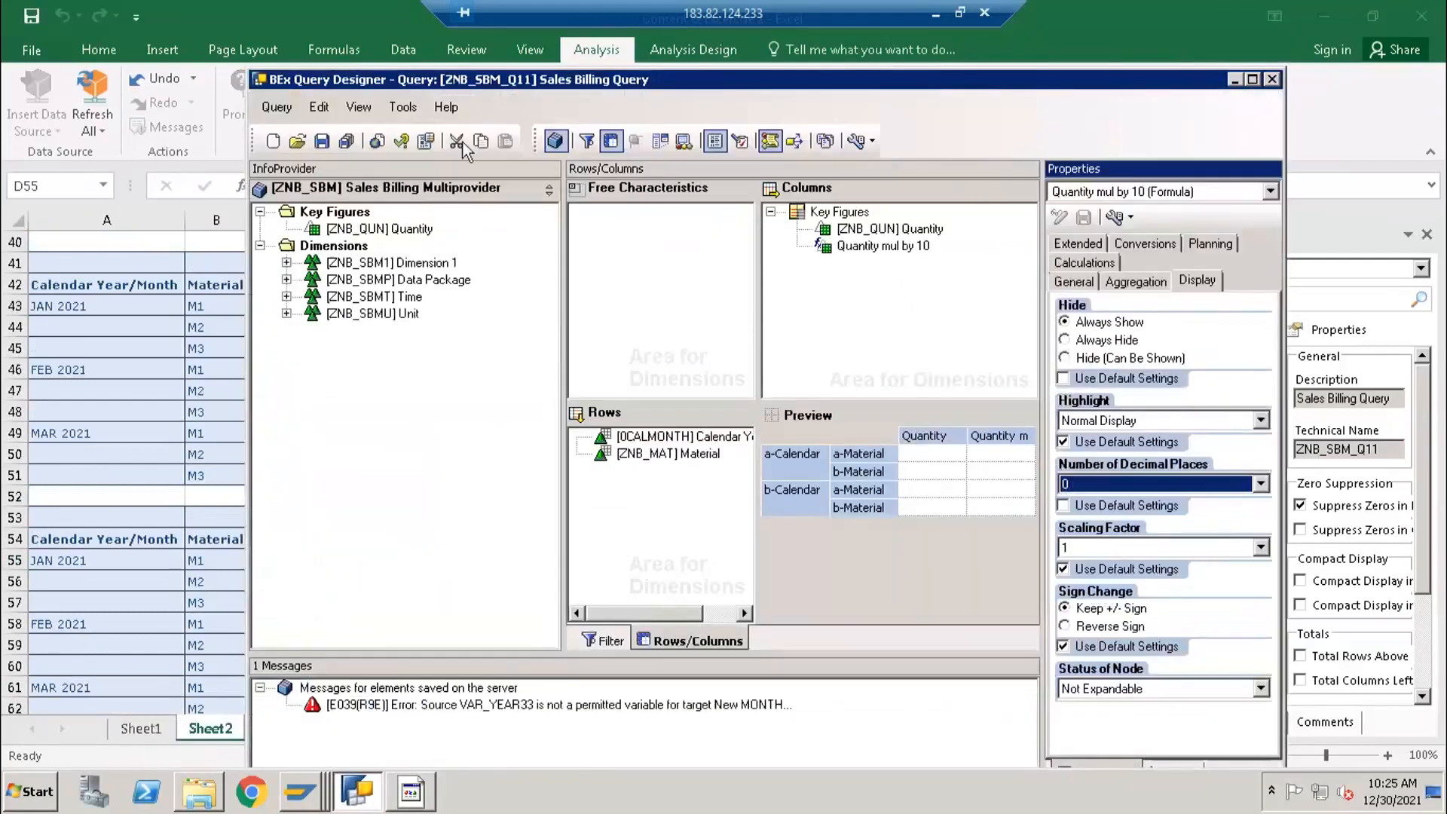
pyautogui.click(322, 141)
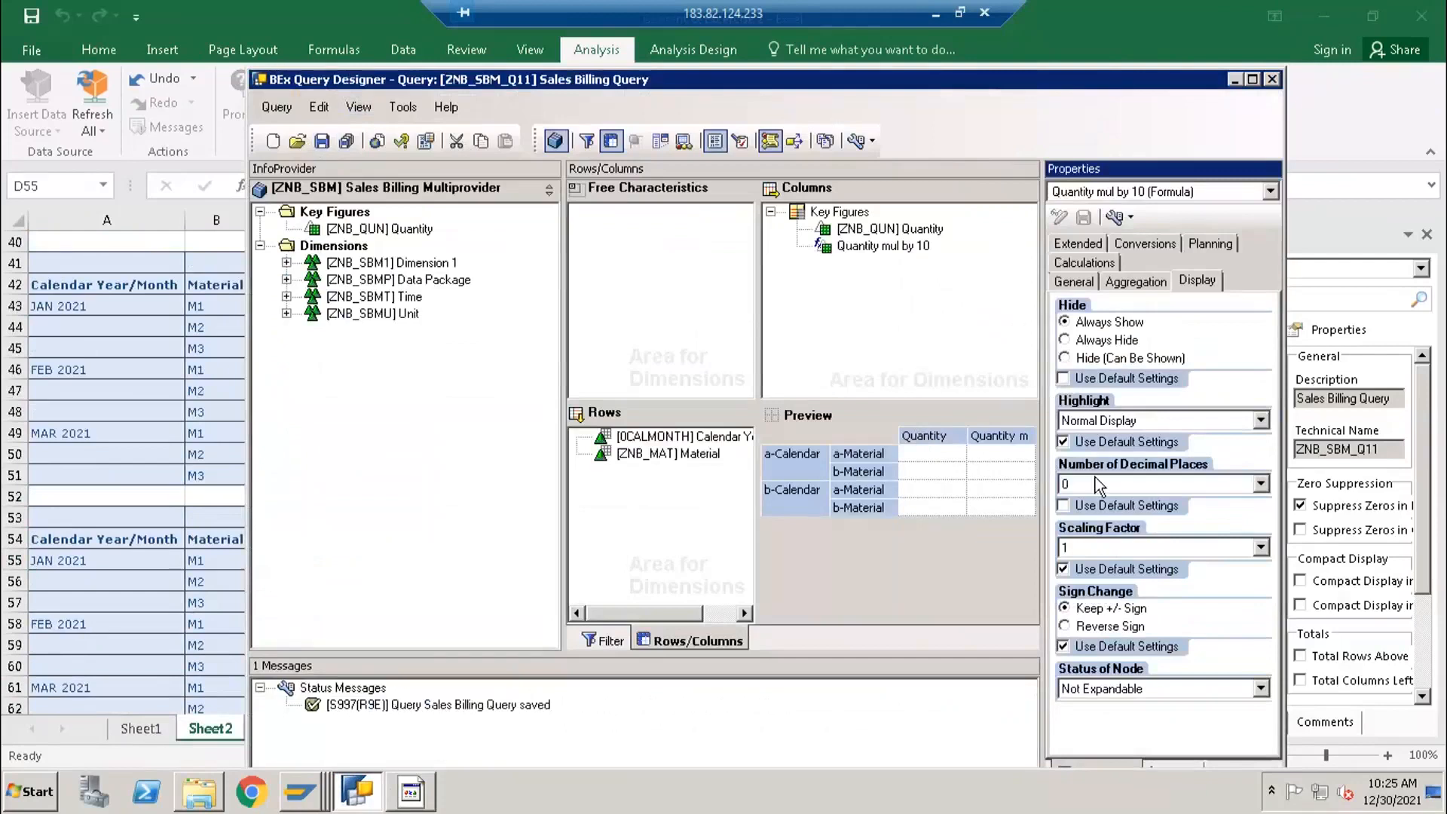
# - Switch to Excel, add a new worksheet and insert the Sales Billing Query ZNB_SBM_Q11 as an analysis data source at cell A1
pyautogui.click(159, 404)
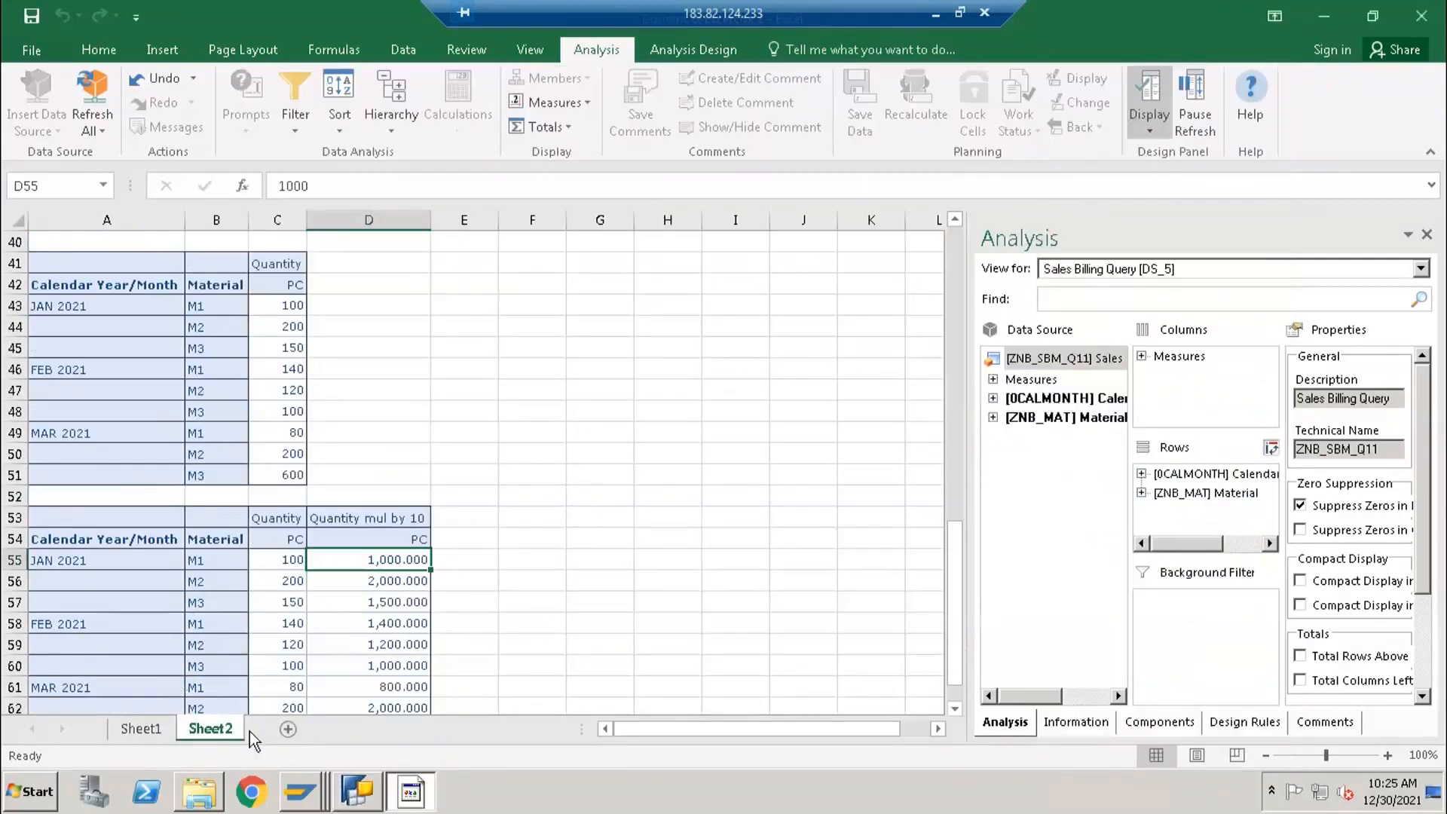
pyautogui.click(287, 729)
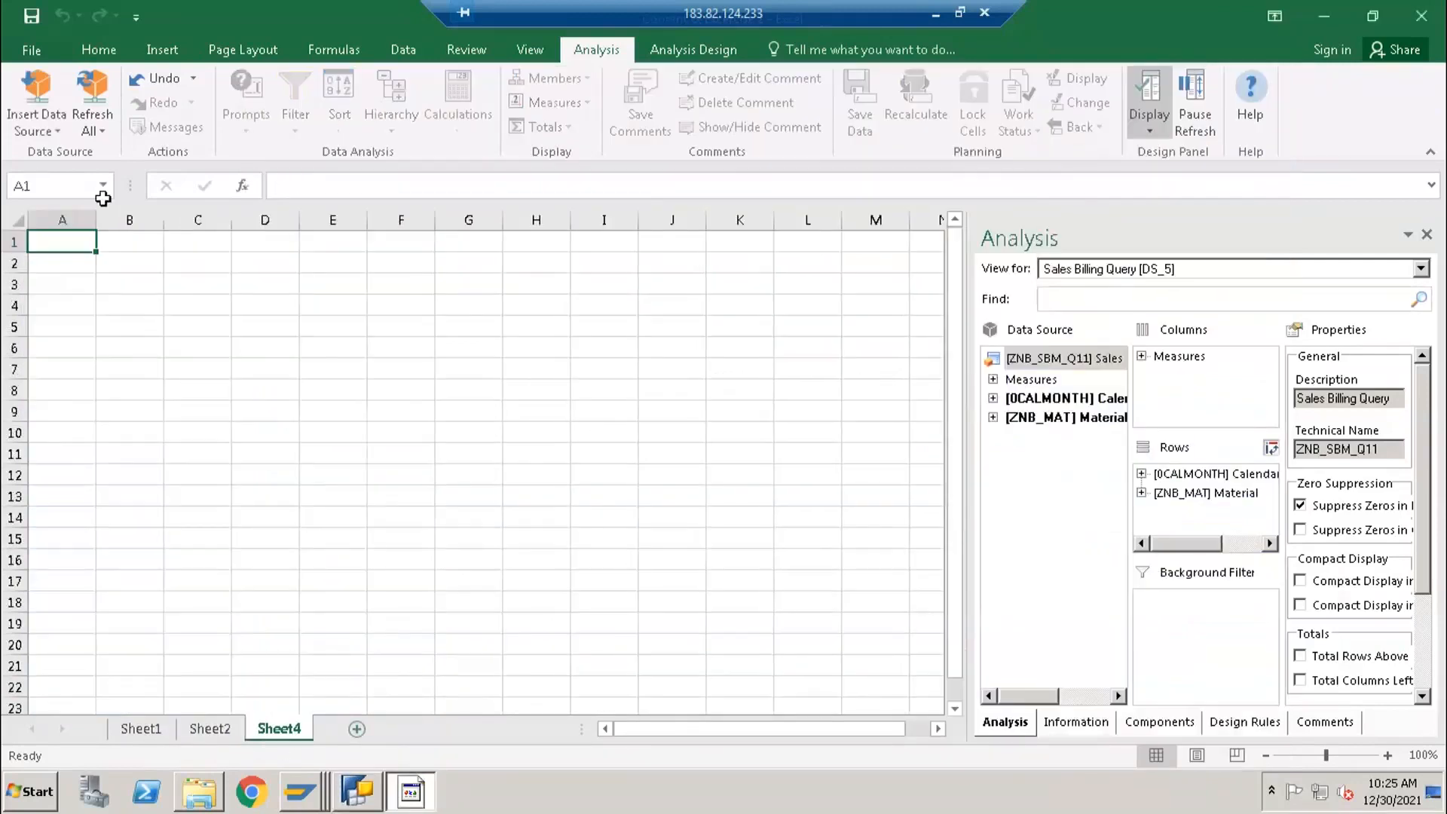
pyautogui.click(58, 123)
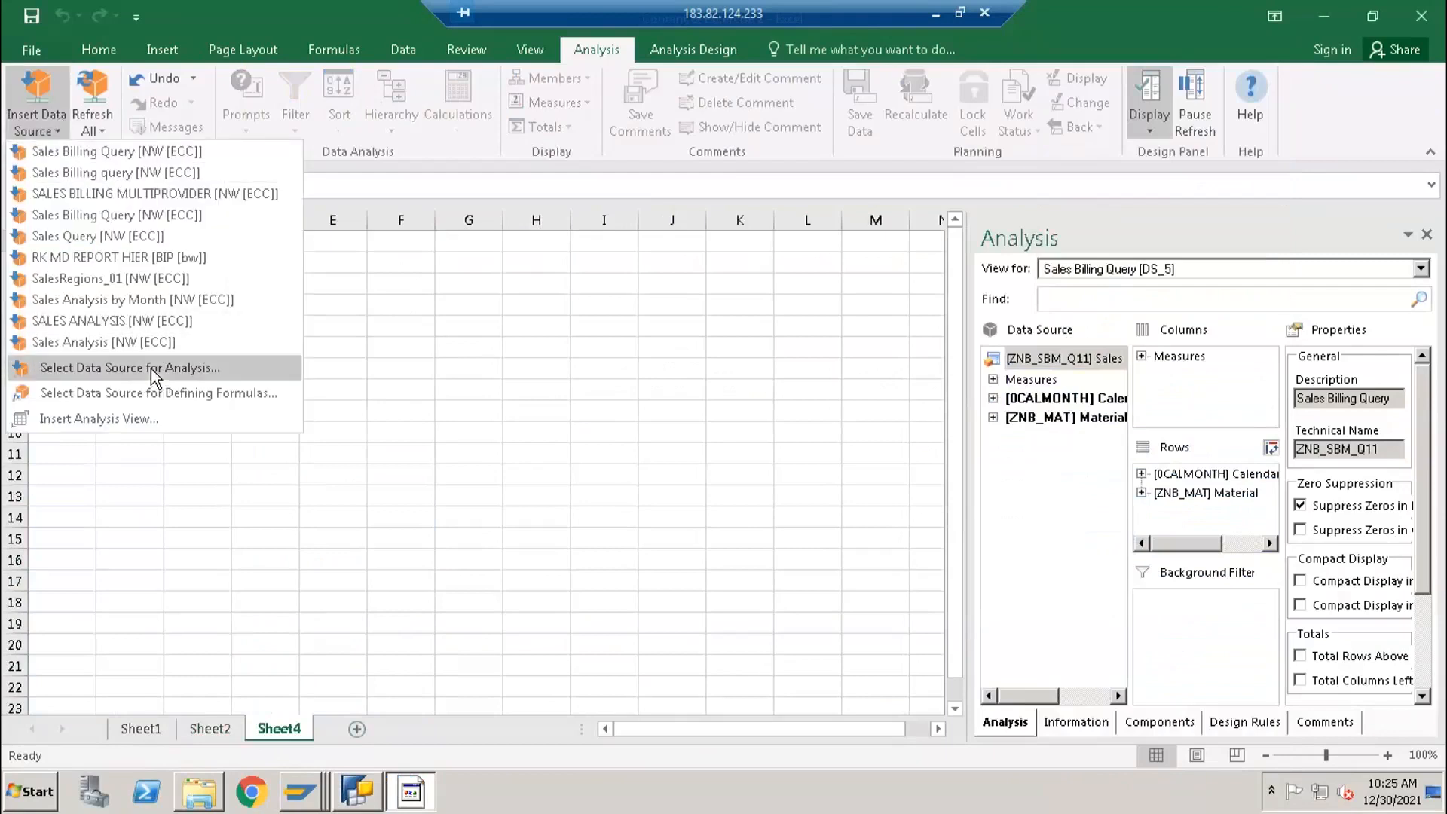
pyautogui.click(237, 367)
pyautogui.click(845, 582)
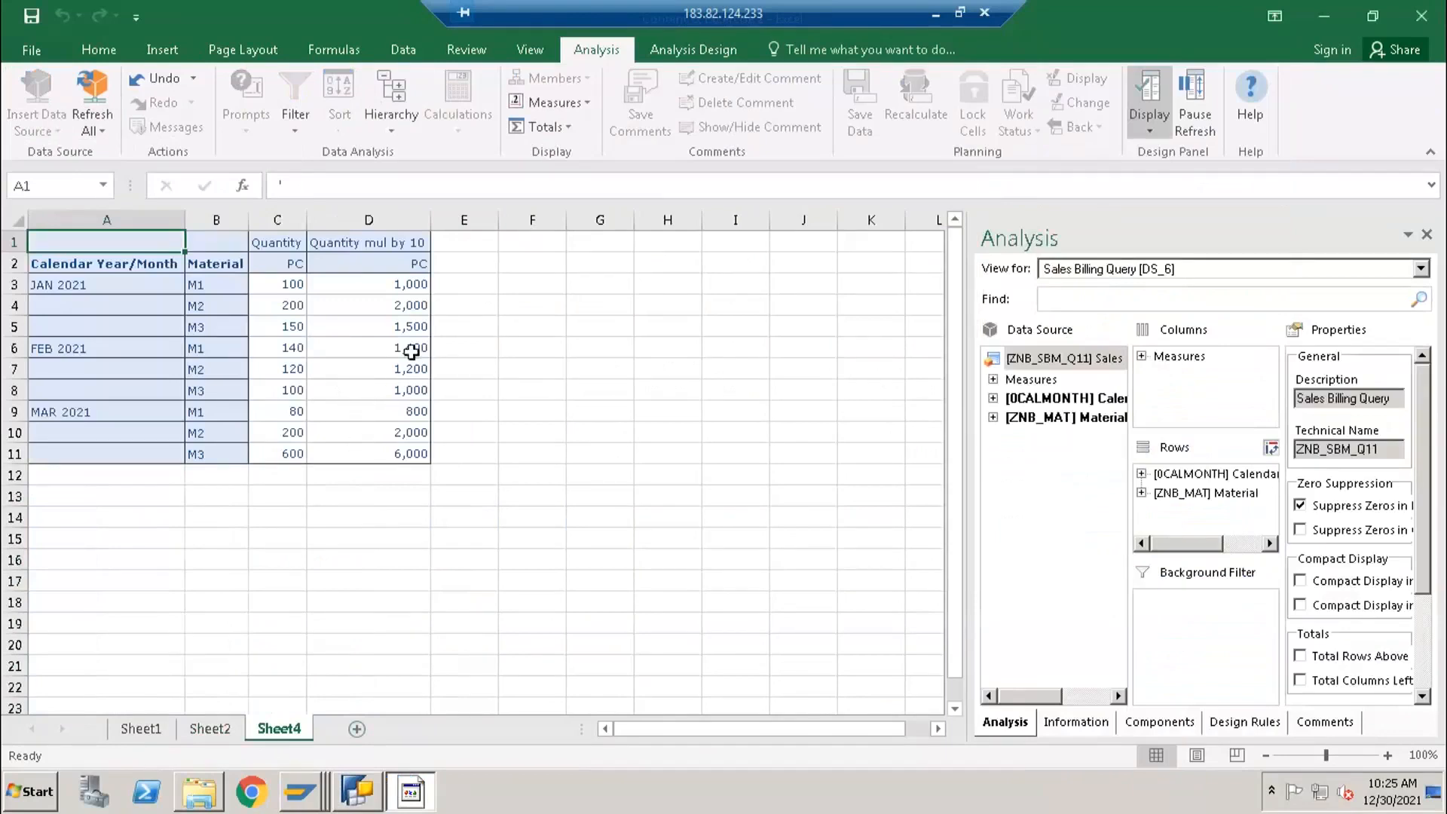
pyautogui.click(409, 287)
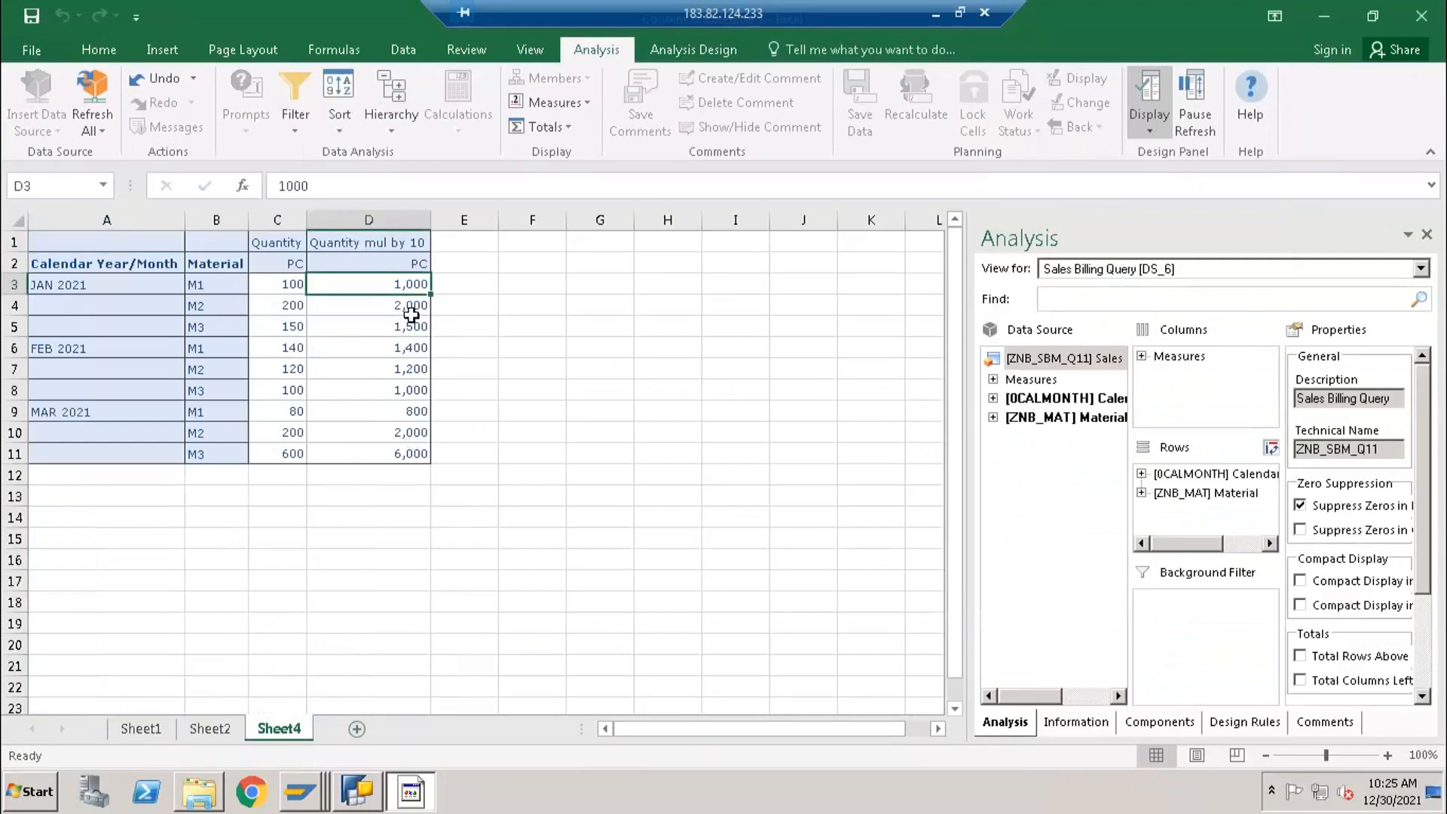
pyautogui.click(117, 499)
# - Switch to BEx Query Designer, set the scaling factor of the Quantity mul by 10 formula to 100, and save the query
pyautogui.click(364, 805)
pyautogui.click(354, 757)
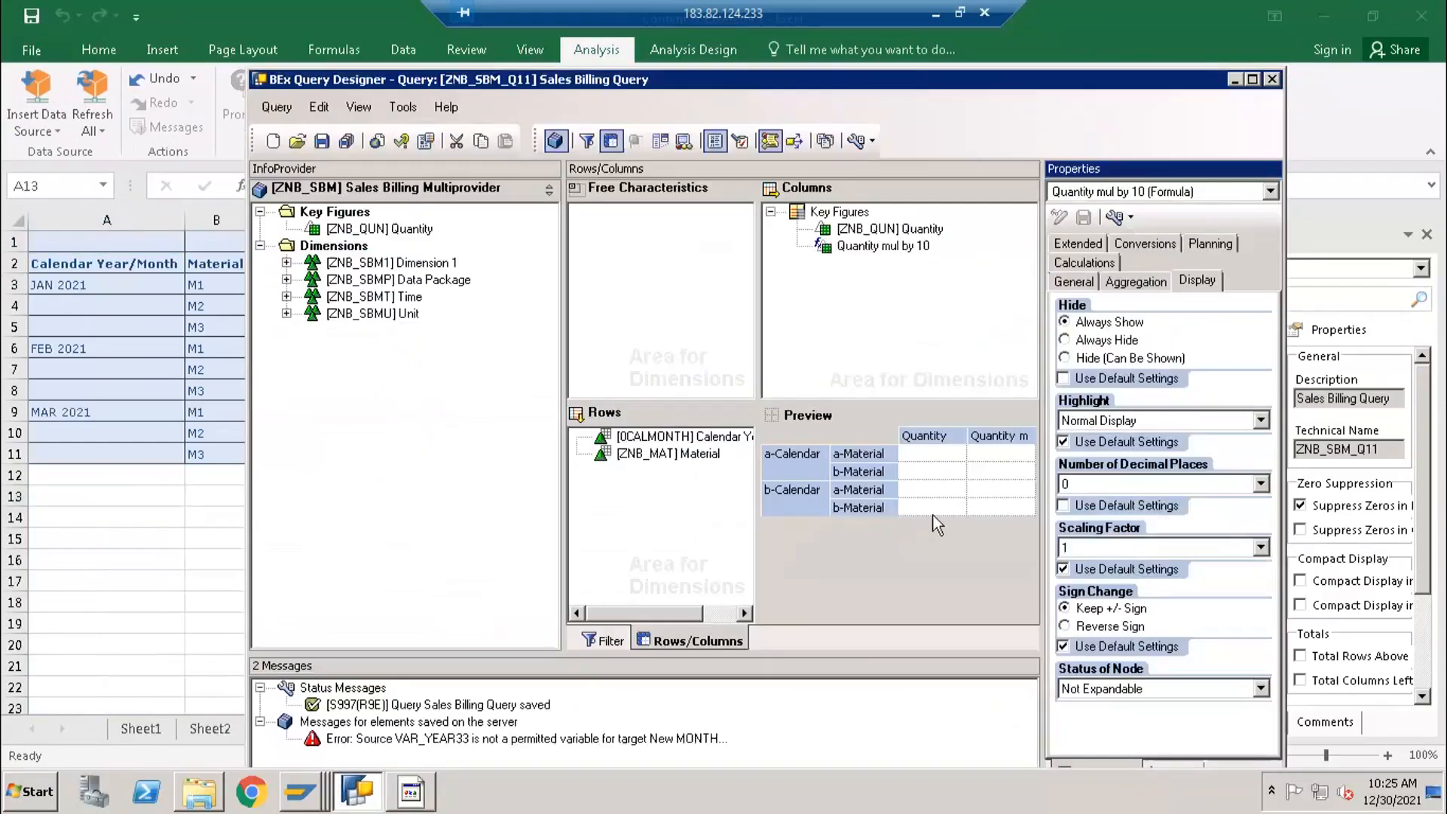
pyautogui.click(1112, 548)
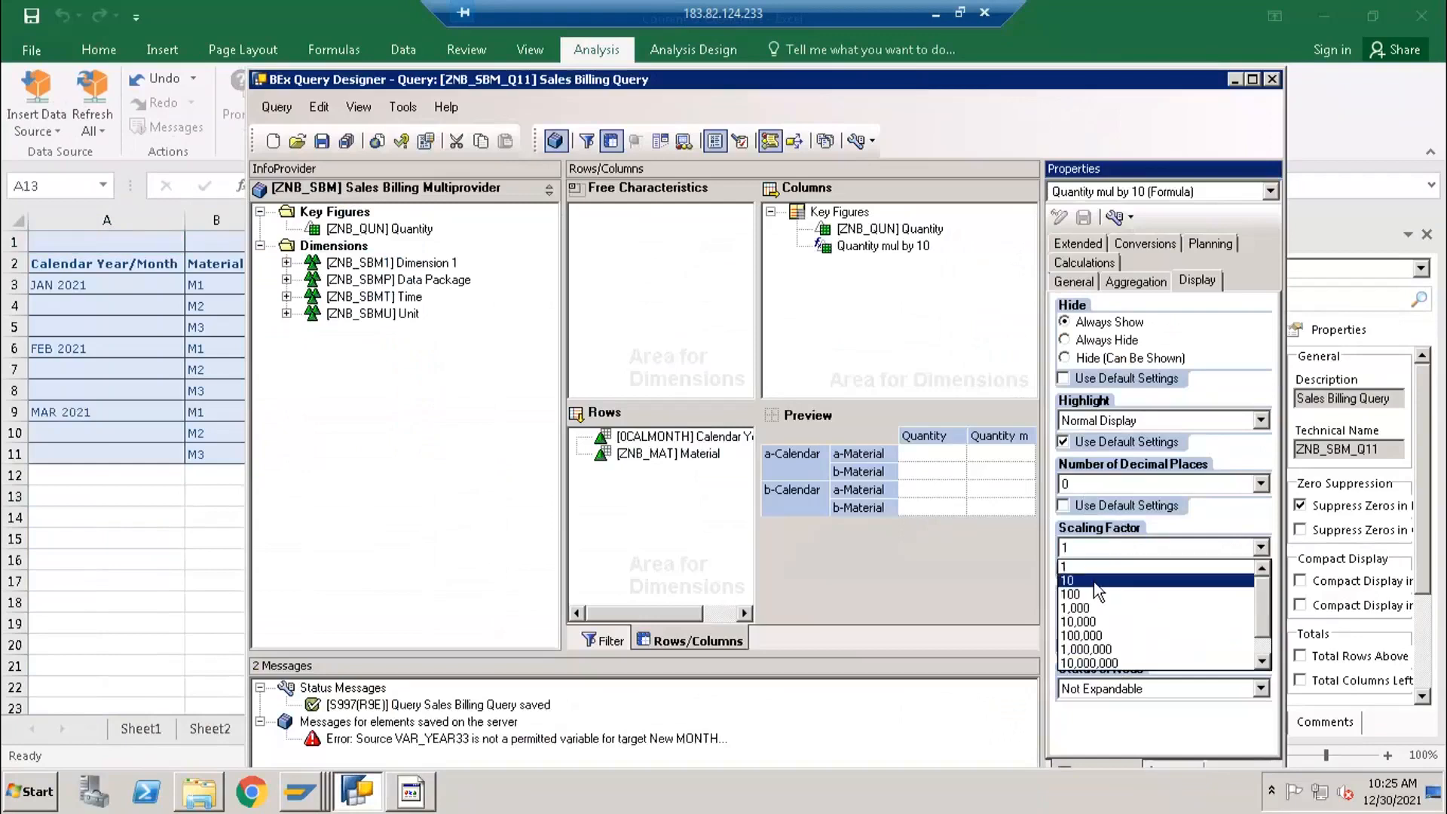
pyautogui.click(1094, 581)
pyautogui.click(1099, 547)
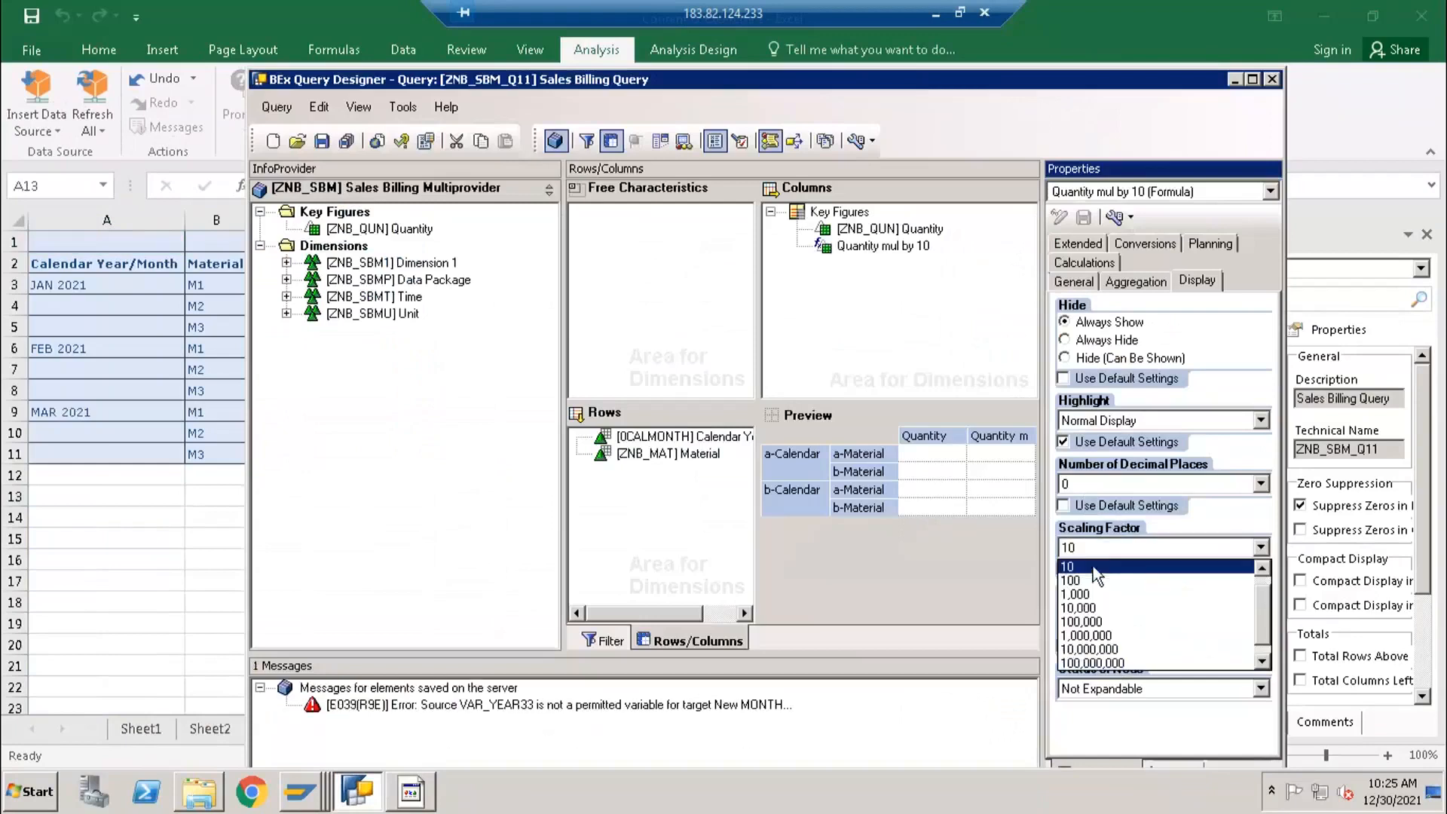
pyautogui.click(1091, 595)
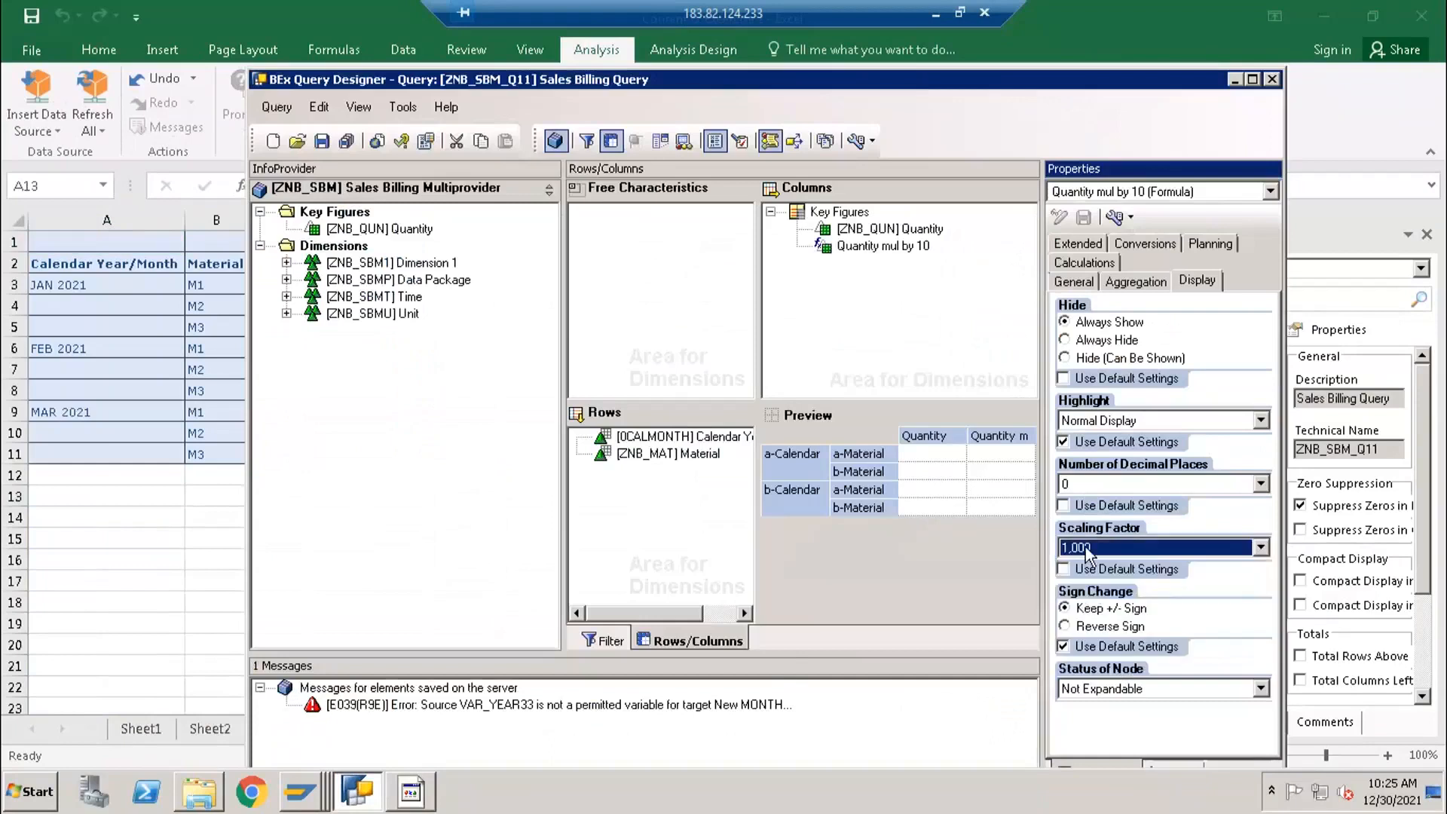
pyautogui.click(1085, 546)
pyautogui.click(1087, 567)
pyautogui.click(323, 141)
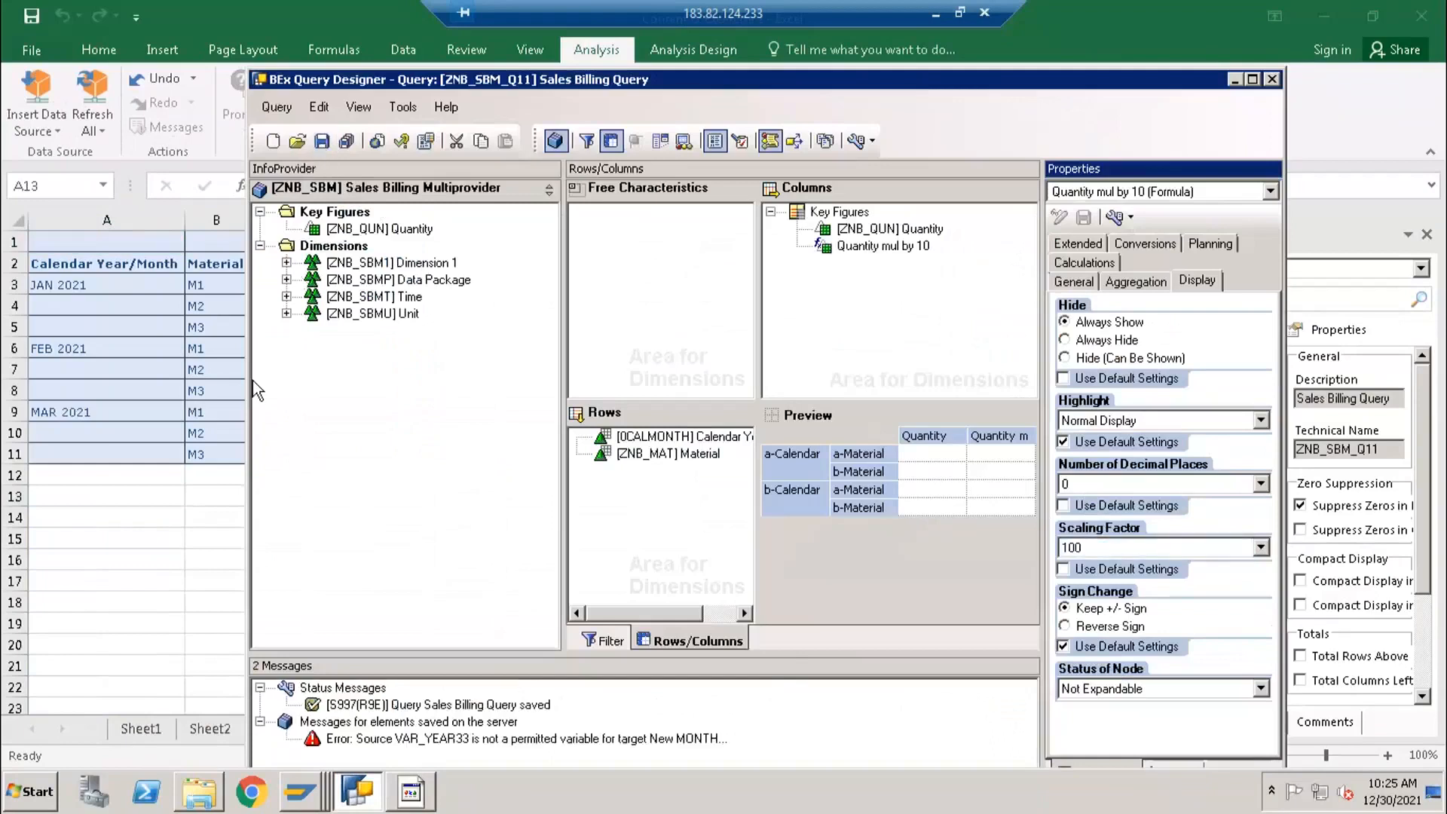
# - Switch to Excel and select cell A13 below the existing query report
pyautogui.click(63, 505)
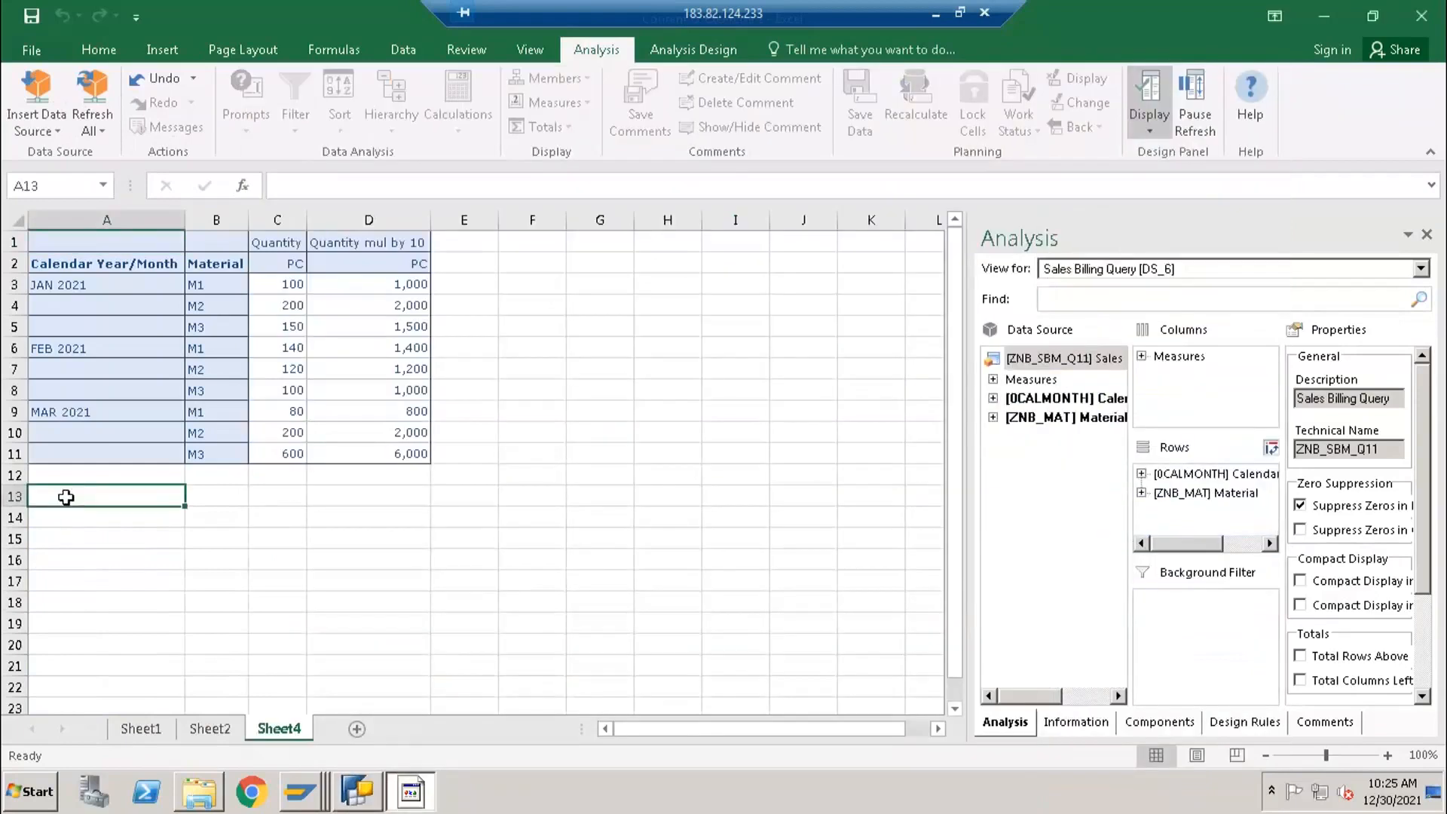
pyautogui.click(520, 272)
pyautogui.click(520, 247)
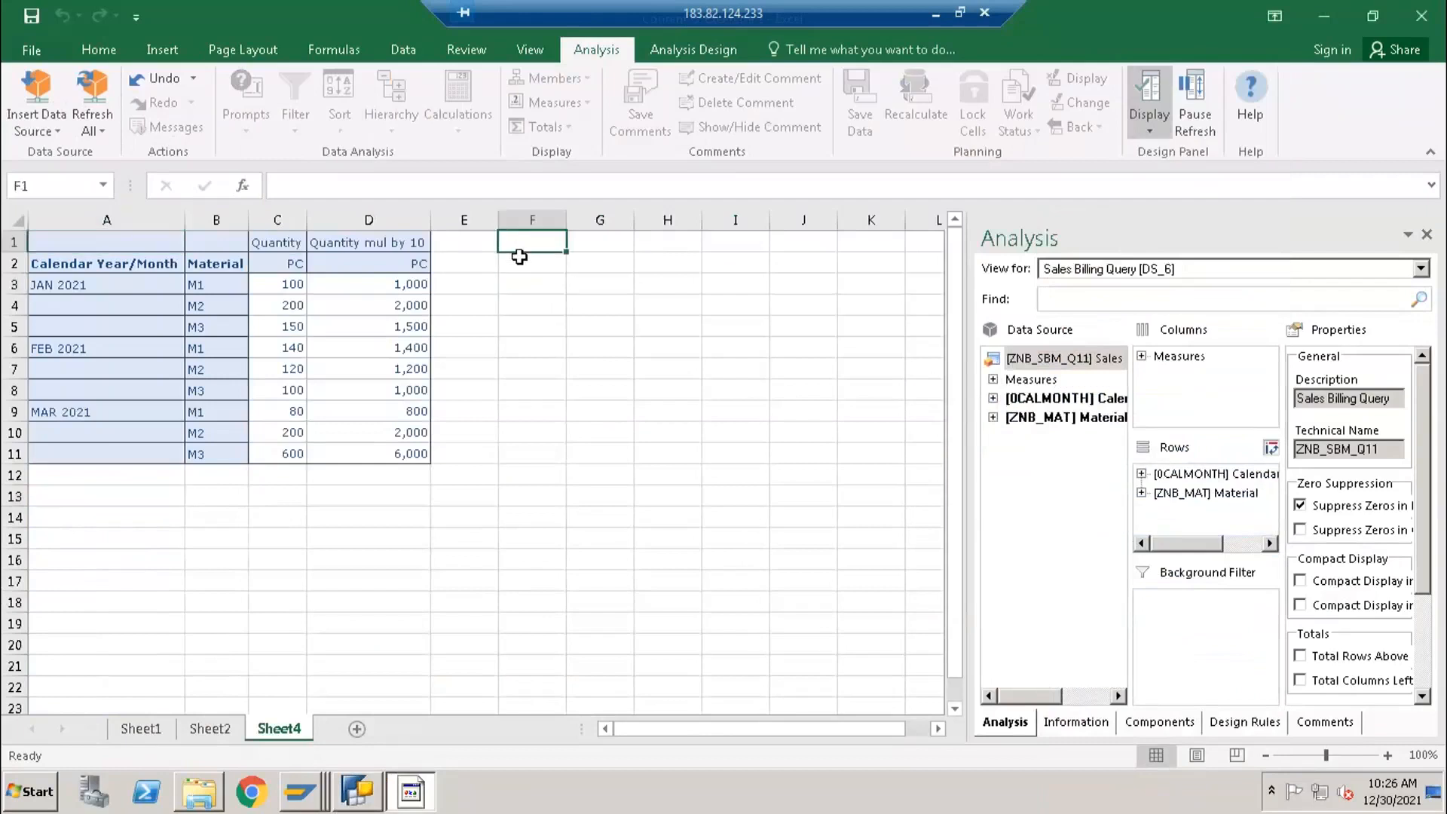
pyautogui.click(45, 121)
pyautogui.click(151, 368)
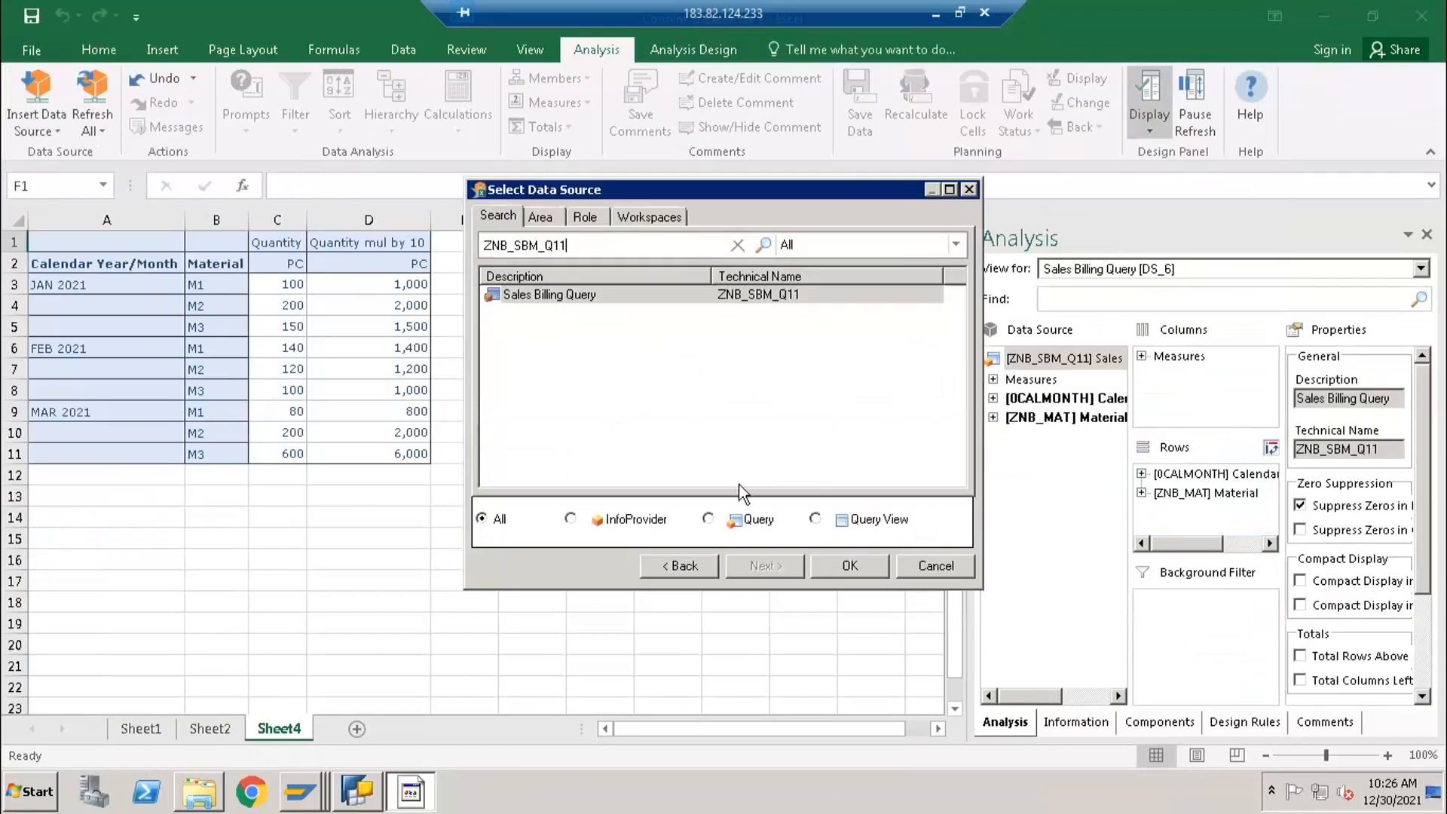
pyautogui.click(911, 562)
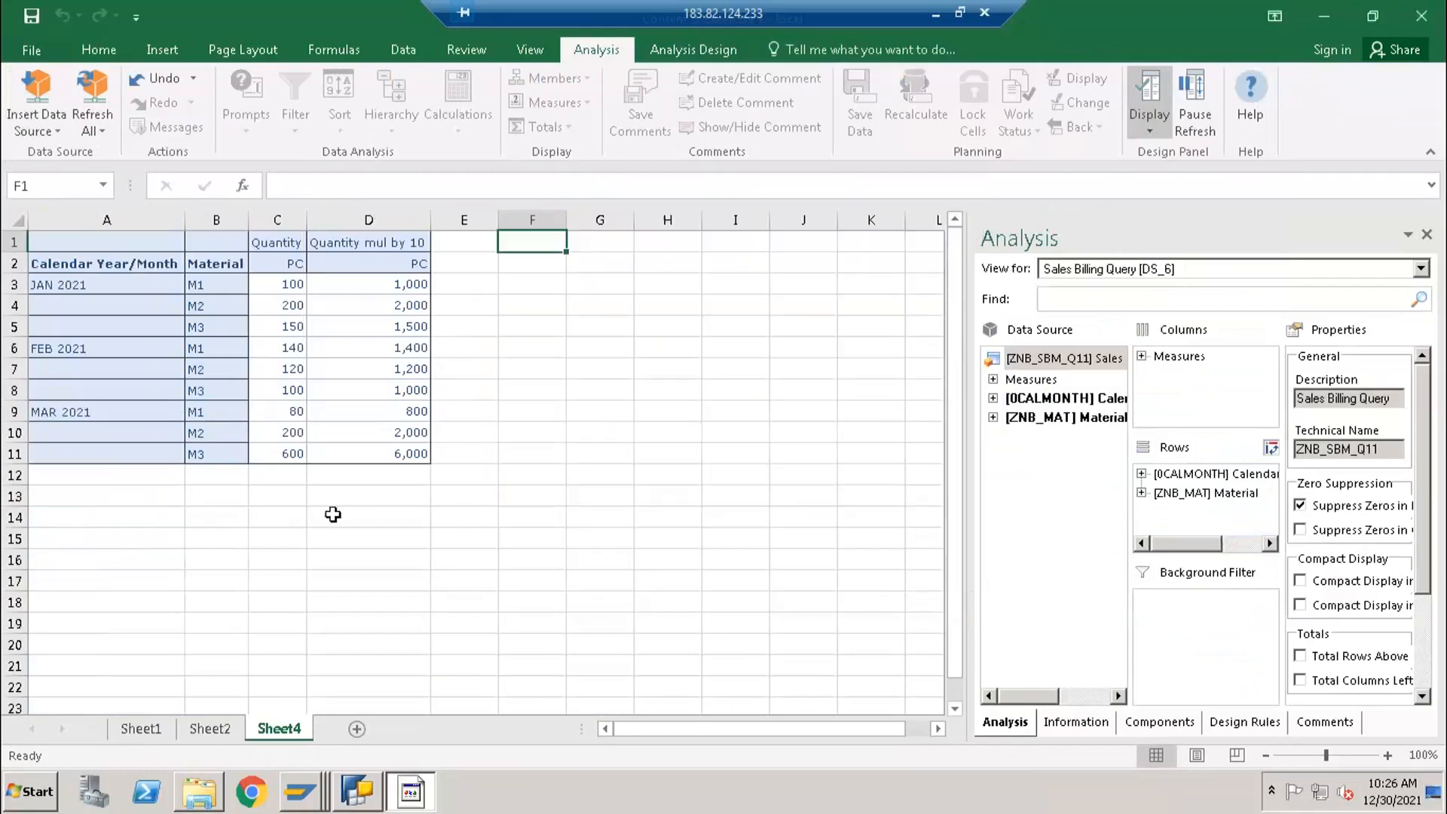
# - Insert the Sales Billing Query ZNB_SBM_Q11 as an analysis data source at cell A13 and select its first scaled value in D15
pyautogui.click(80, 495)
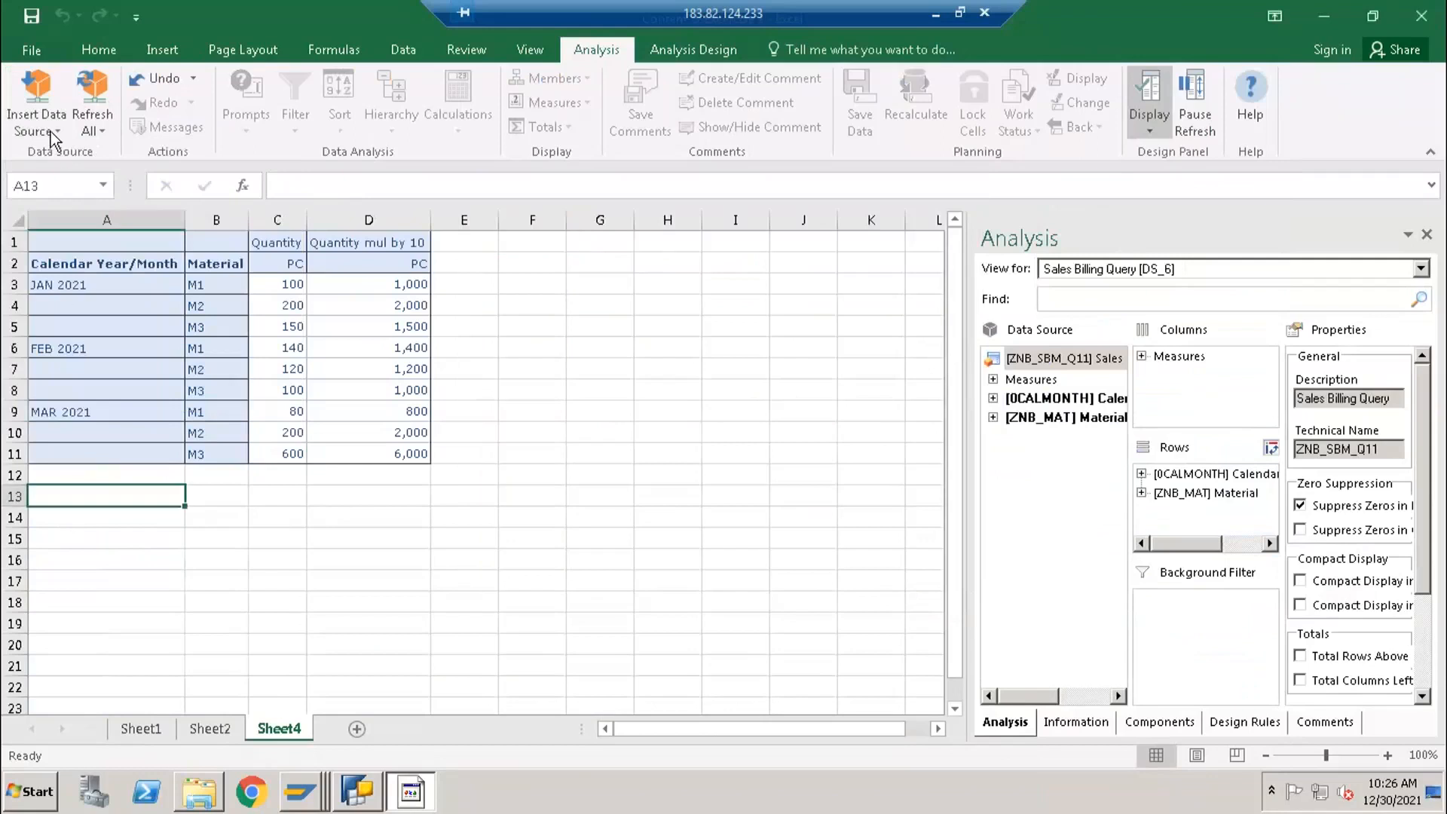
pyautogui.click(52, 131)
pyautogui.click(106, 392)
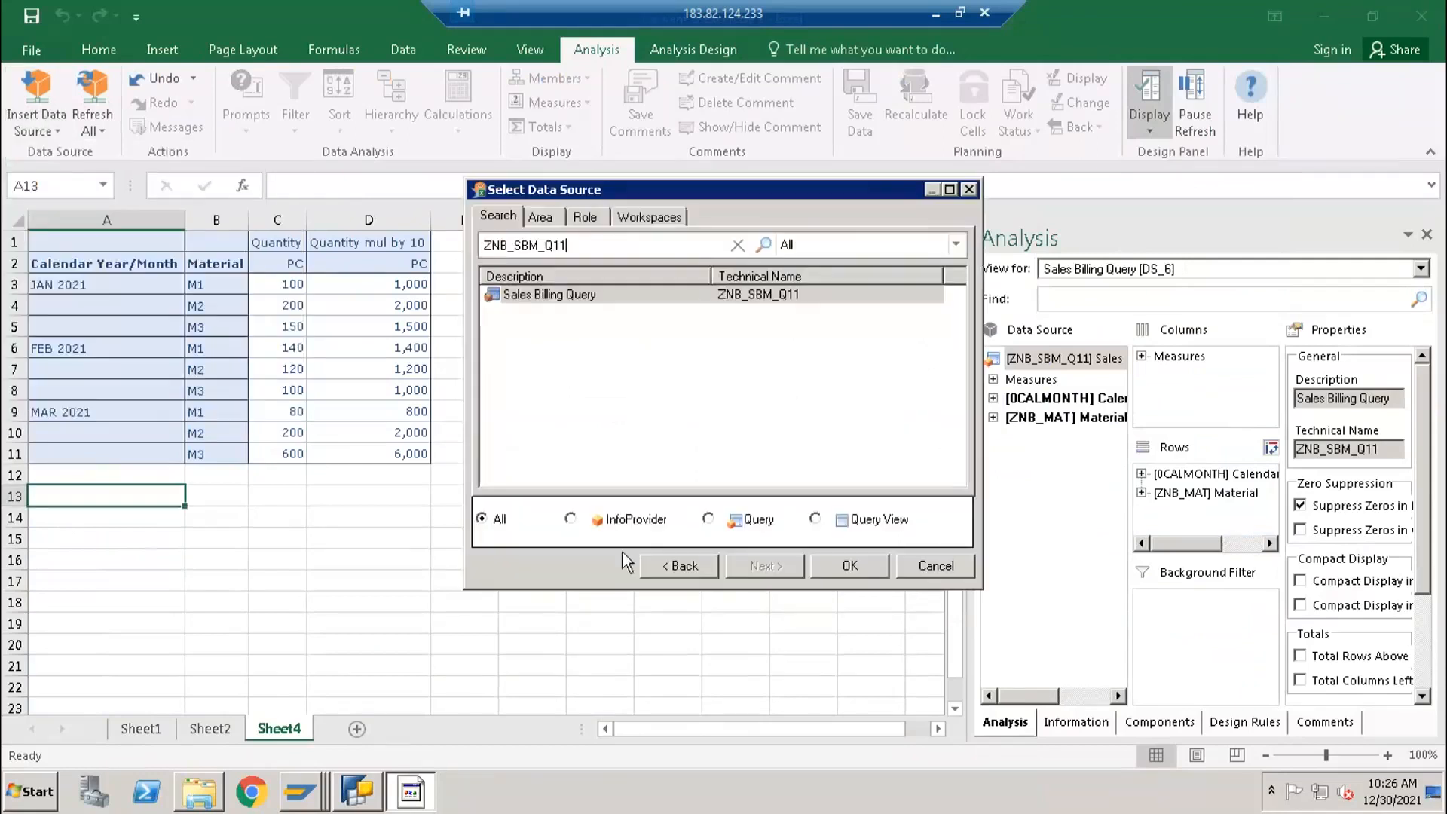
pyautogui.click(838, 567)
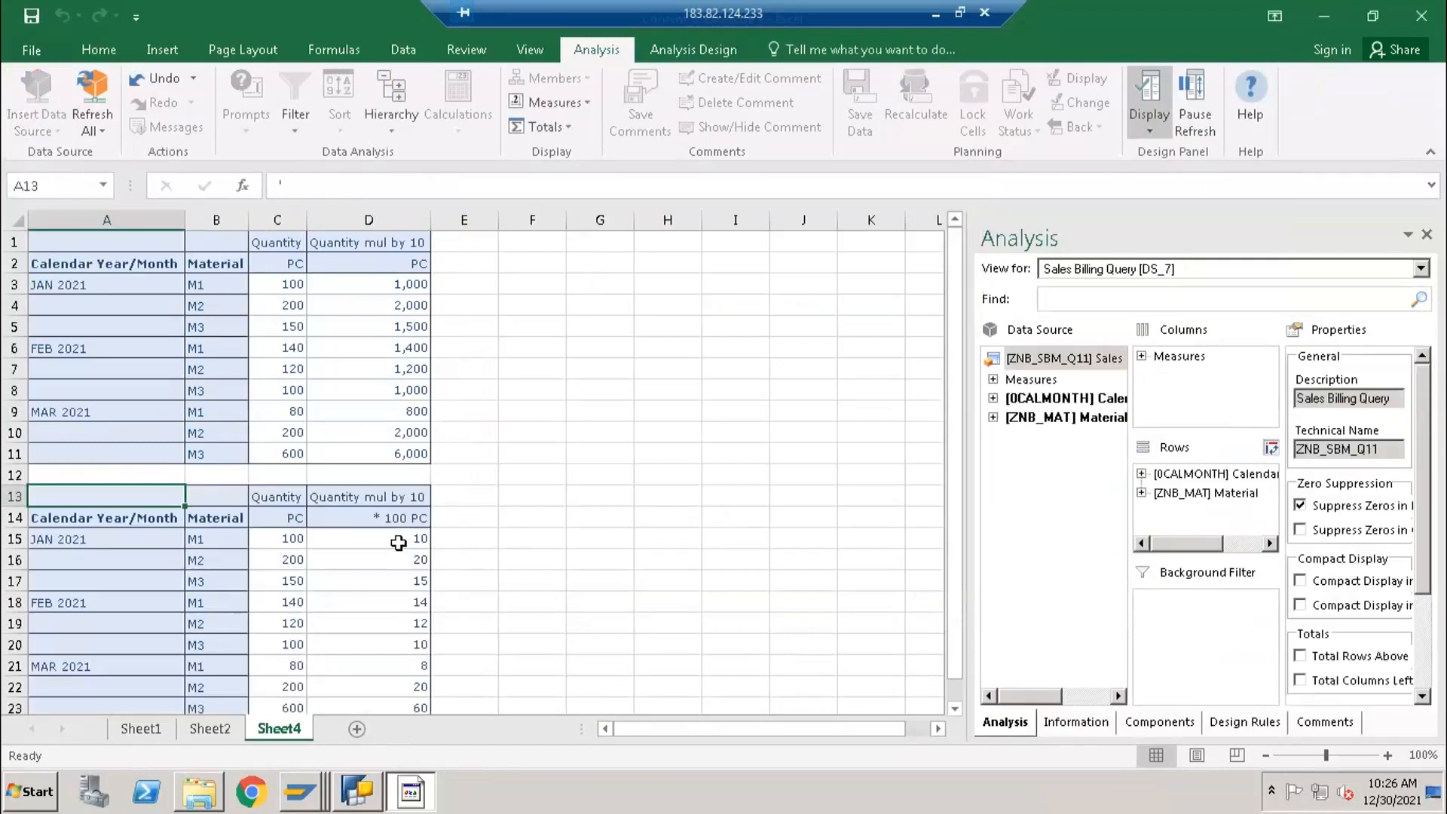
pyautogui.click(398, 543)
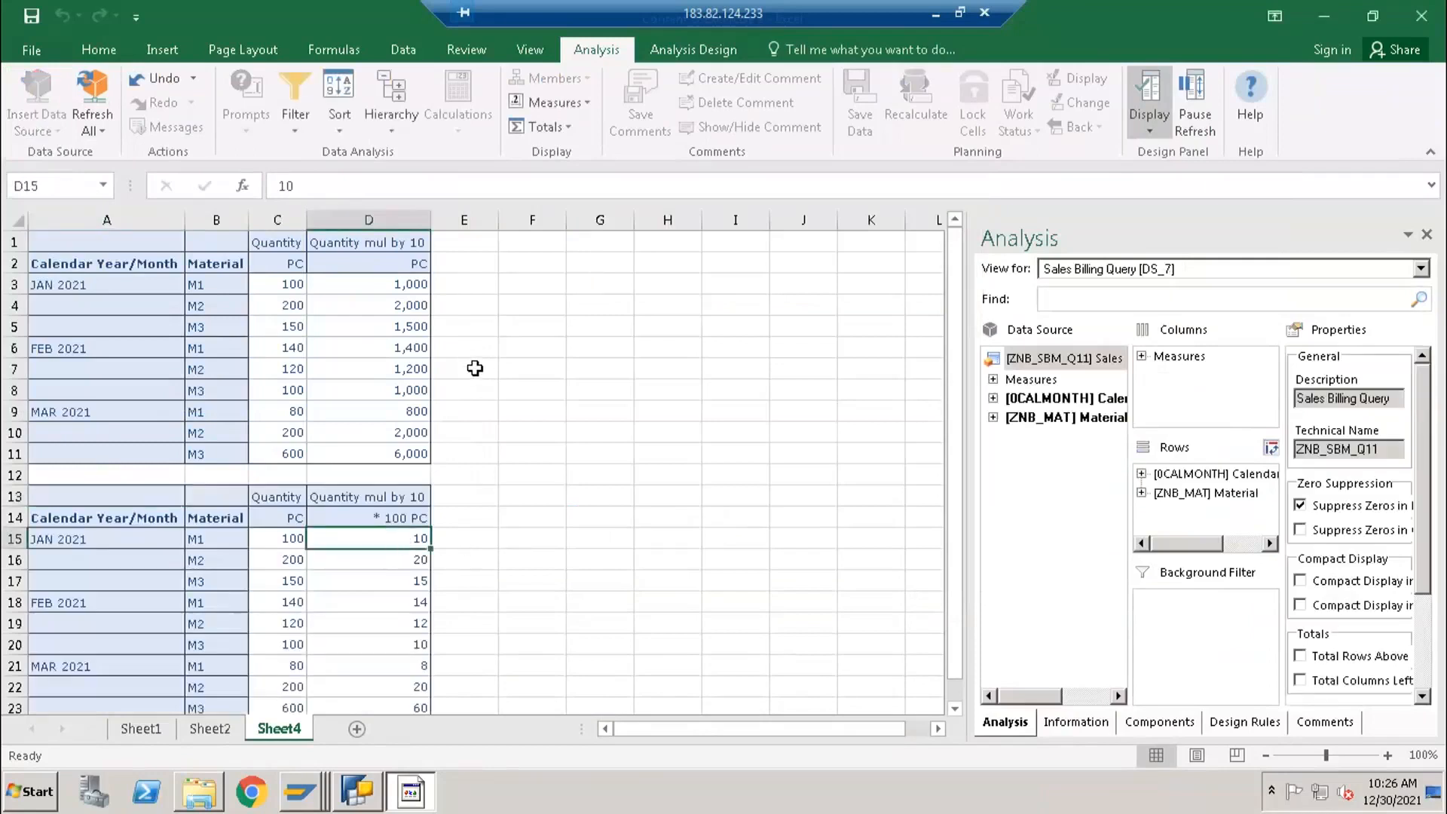
# - Enter the check formula =D3/100 in cell E3 and fill it down to E11 to compare with the scaled report
pyautogui.click(475, 285)
pyautogui.write('=')
pyautogui.press('Left')
pyautogui.write('/100')
pyautogui.press('Return')
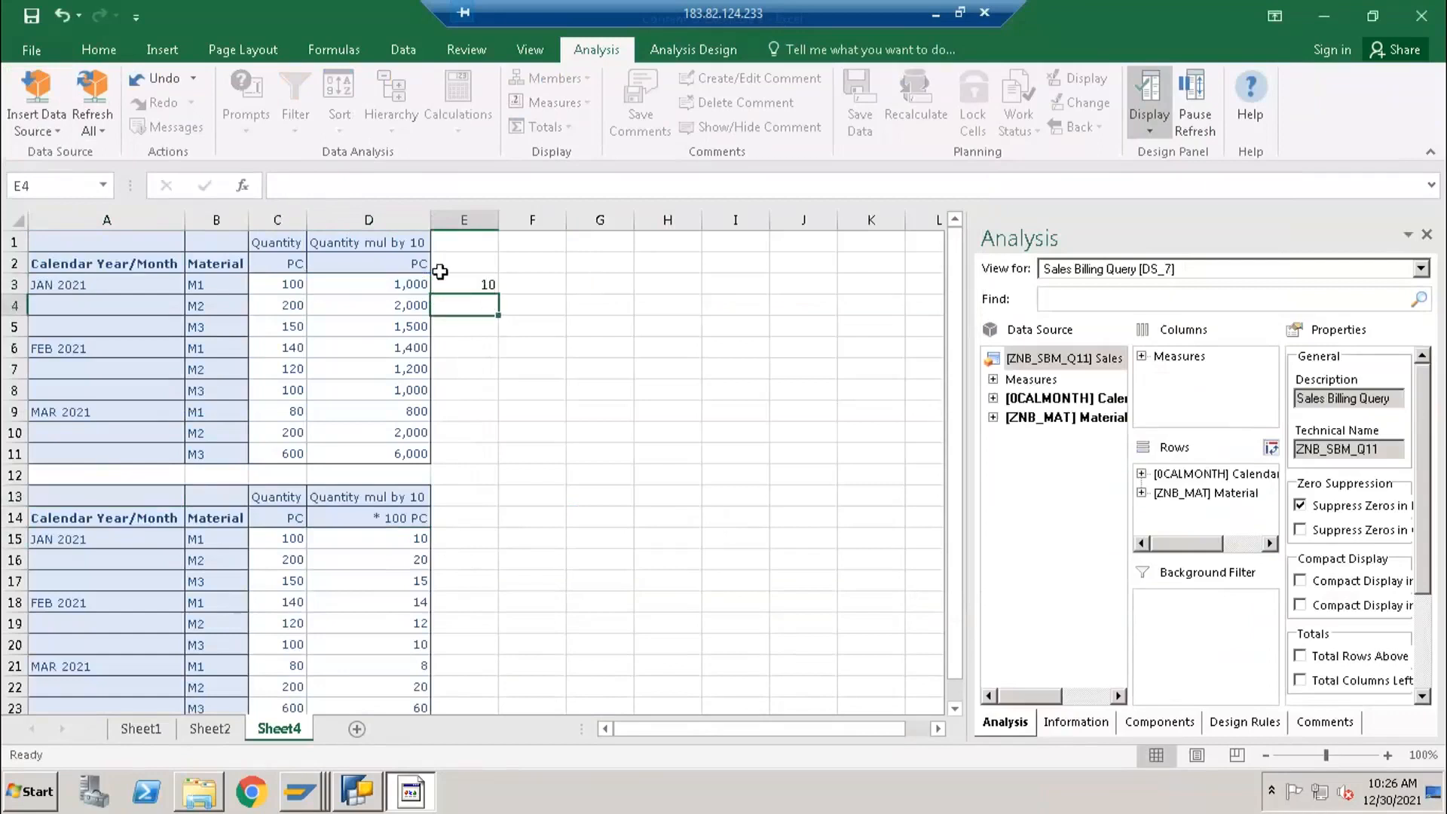
pyautogui.moveTo(389, 290); pyautogui.dragTo(393, 455)
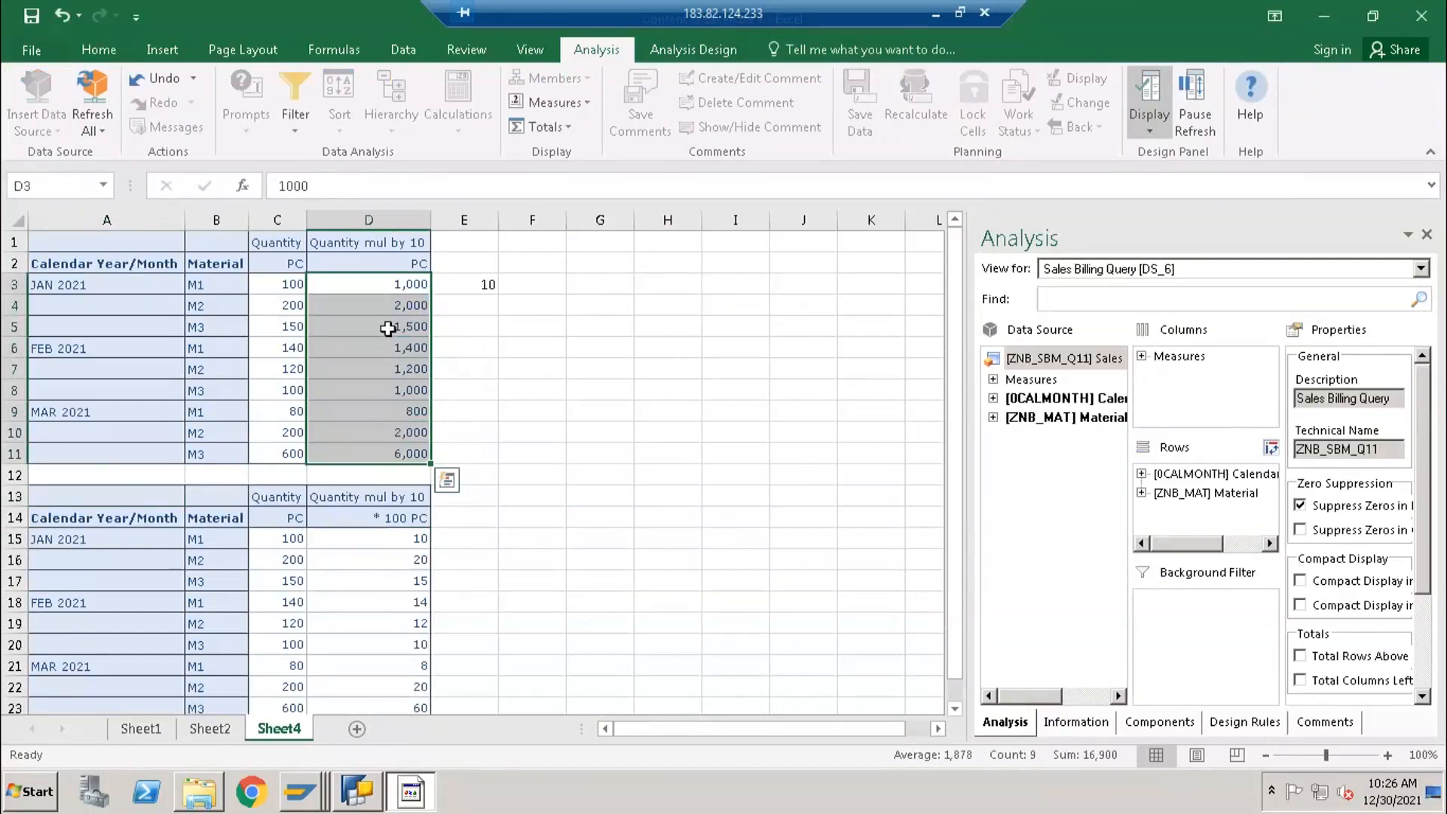
pyautogui.click(468, 282)
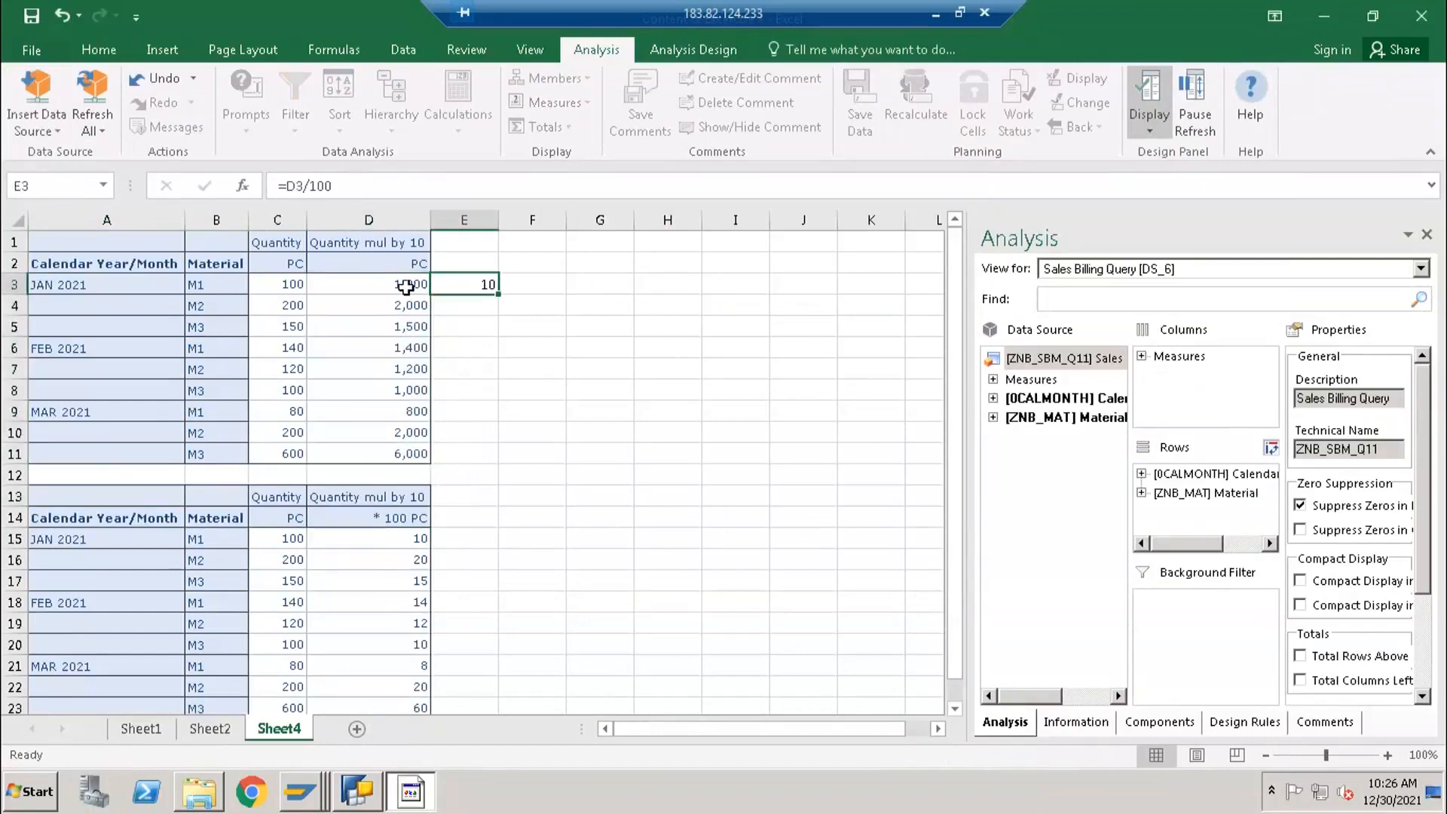
pyautogui.moveTo(494, 294); pyautogui.dragTo(503, 460)
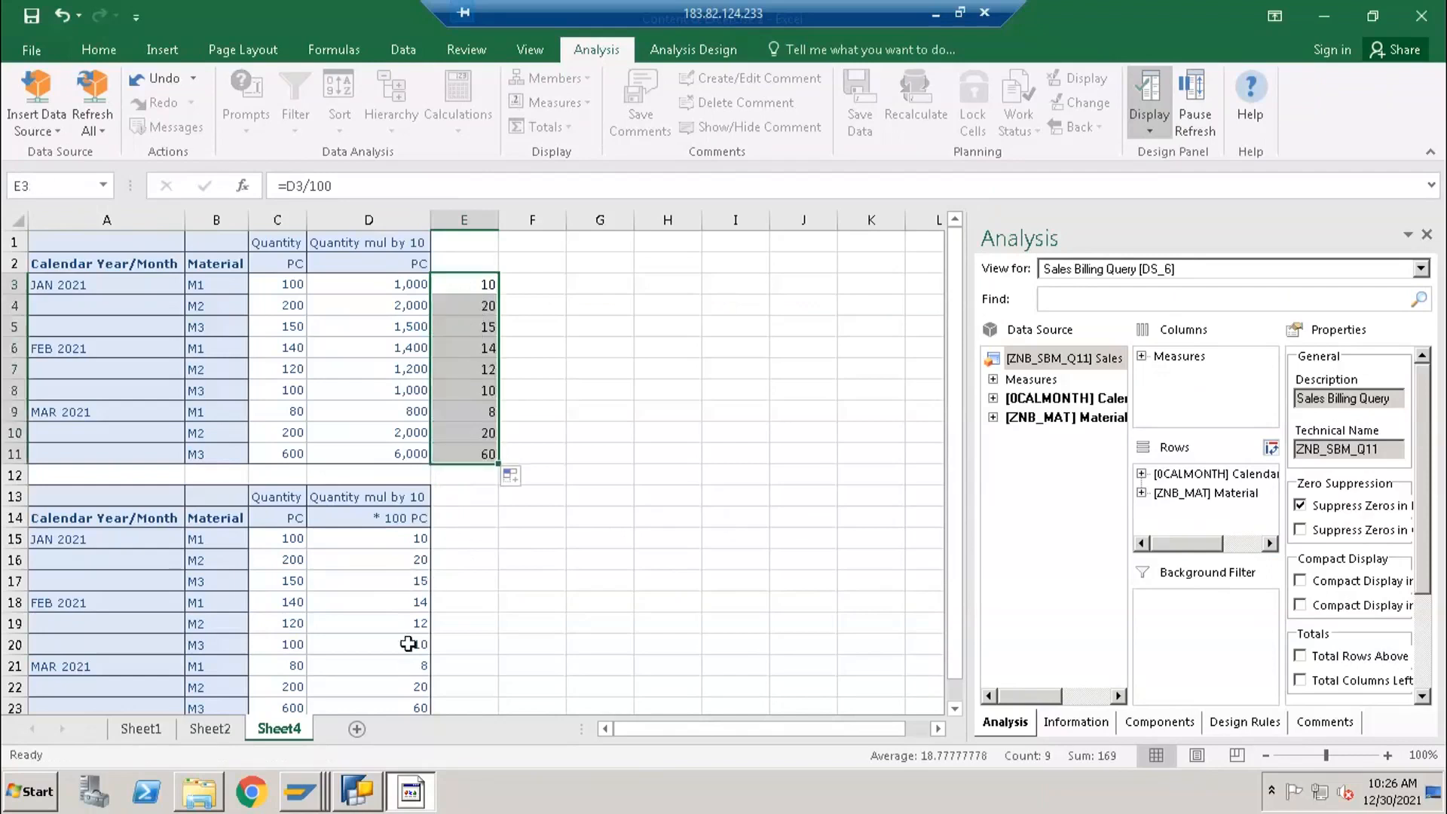
pyautogui.click(468, 283)
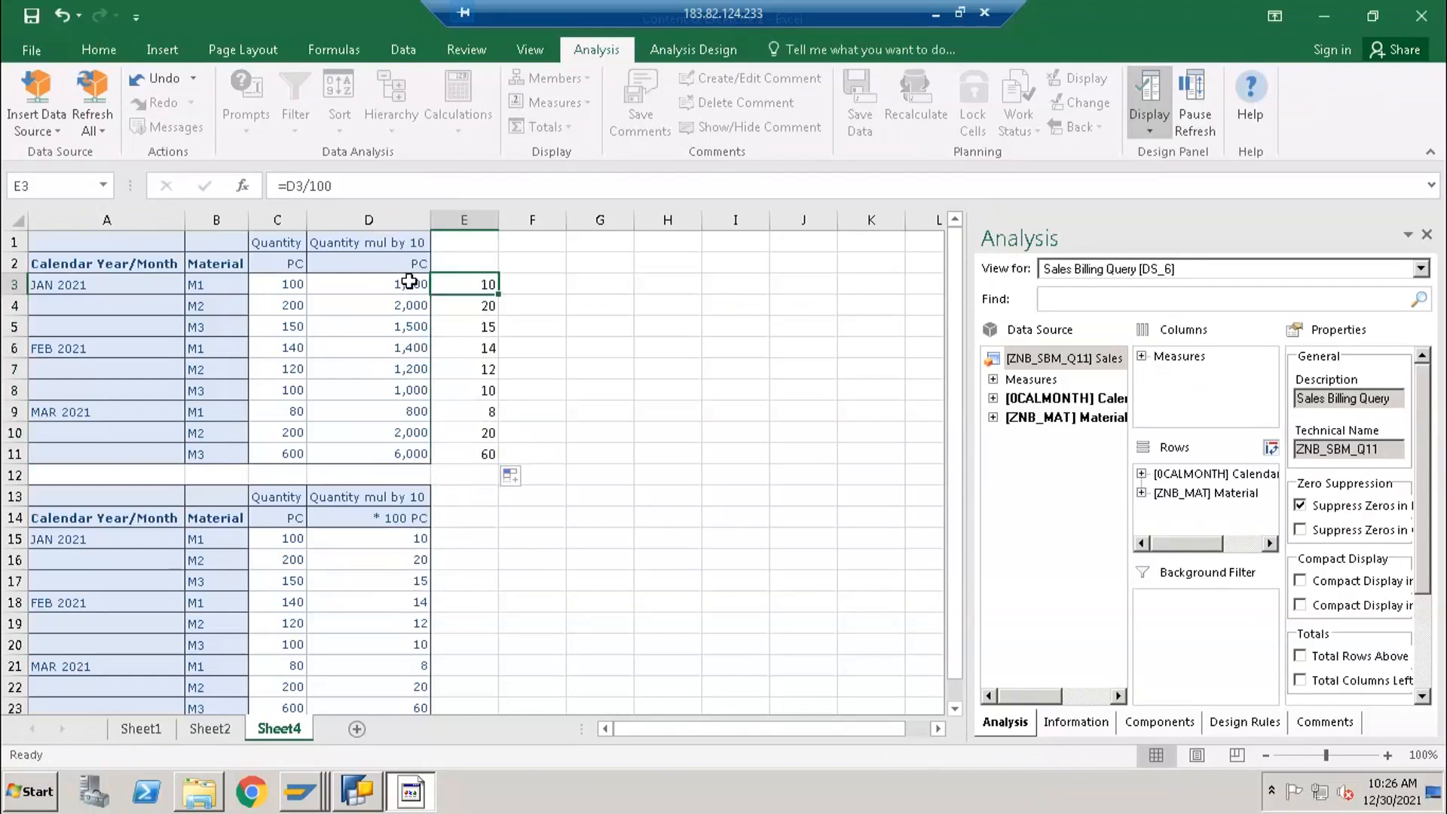
# - Compare the Quantity mul by 10 values in D3:D11 with the check column, and clear the contents of E2:E12
pyautogui.click(407, 283)
pyautogui.moveTo(383, 287); pyautogui.dragTo(383, 454)
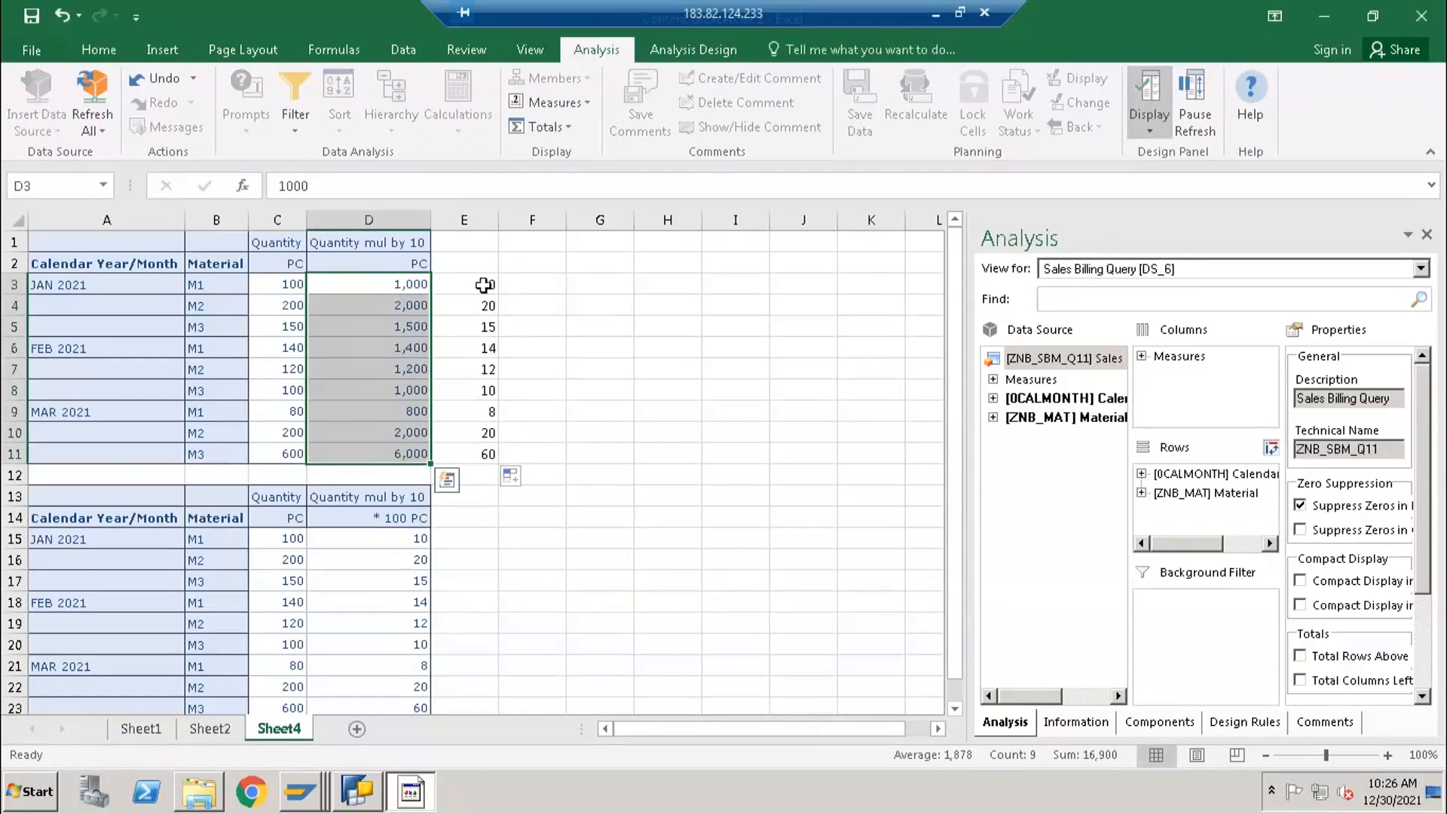
pyautogui.moveTo(483, 264); pyautogui.dragTo(486, 487)
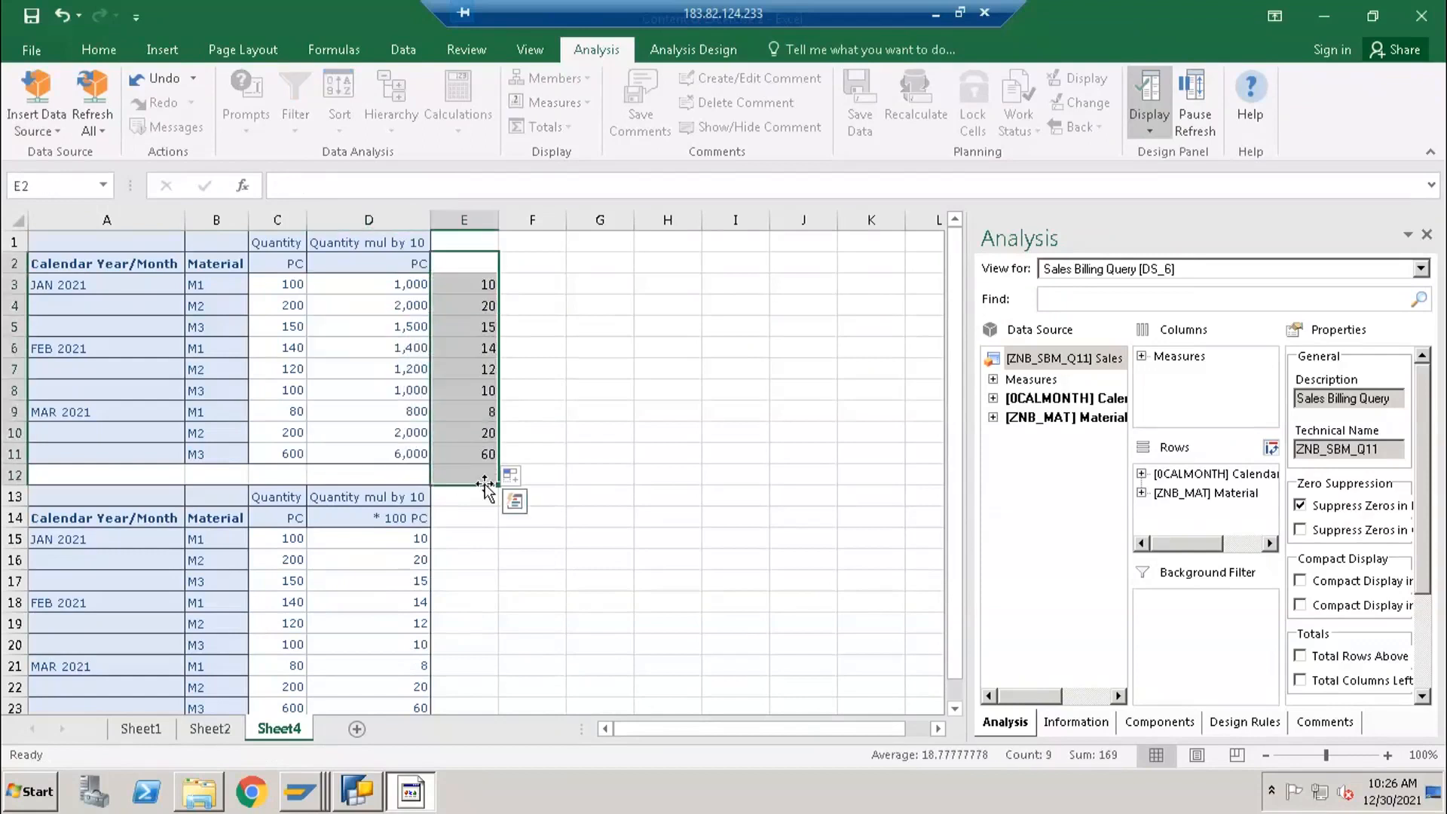
pyautogui.press('Delete')
pyautogui.click(548, 343)
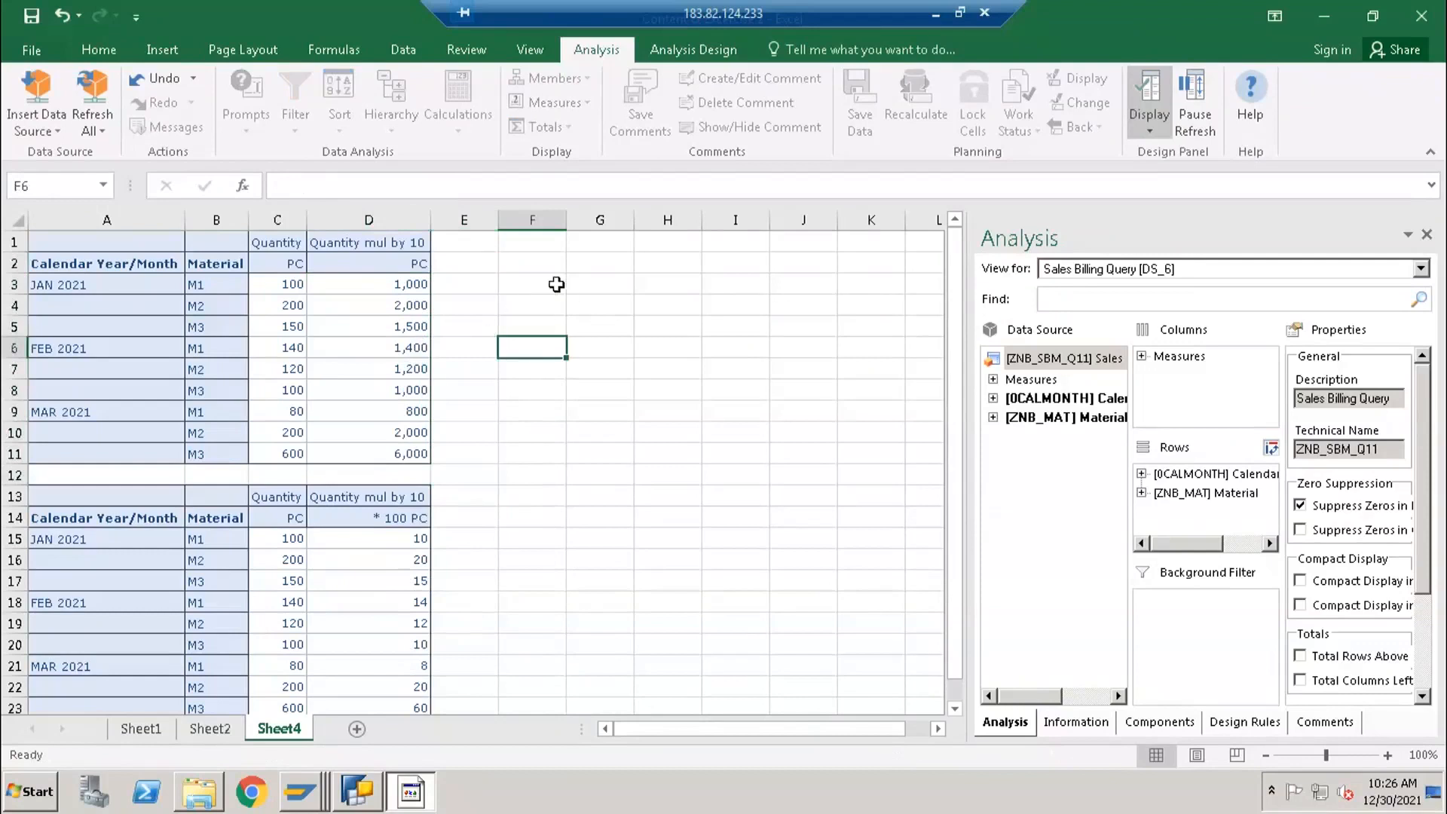
# - Enter the sample amounts 5500000 in cell G4 and 4504200 in cell G5
pyautogui.click(594, 300)
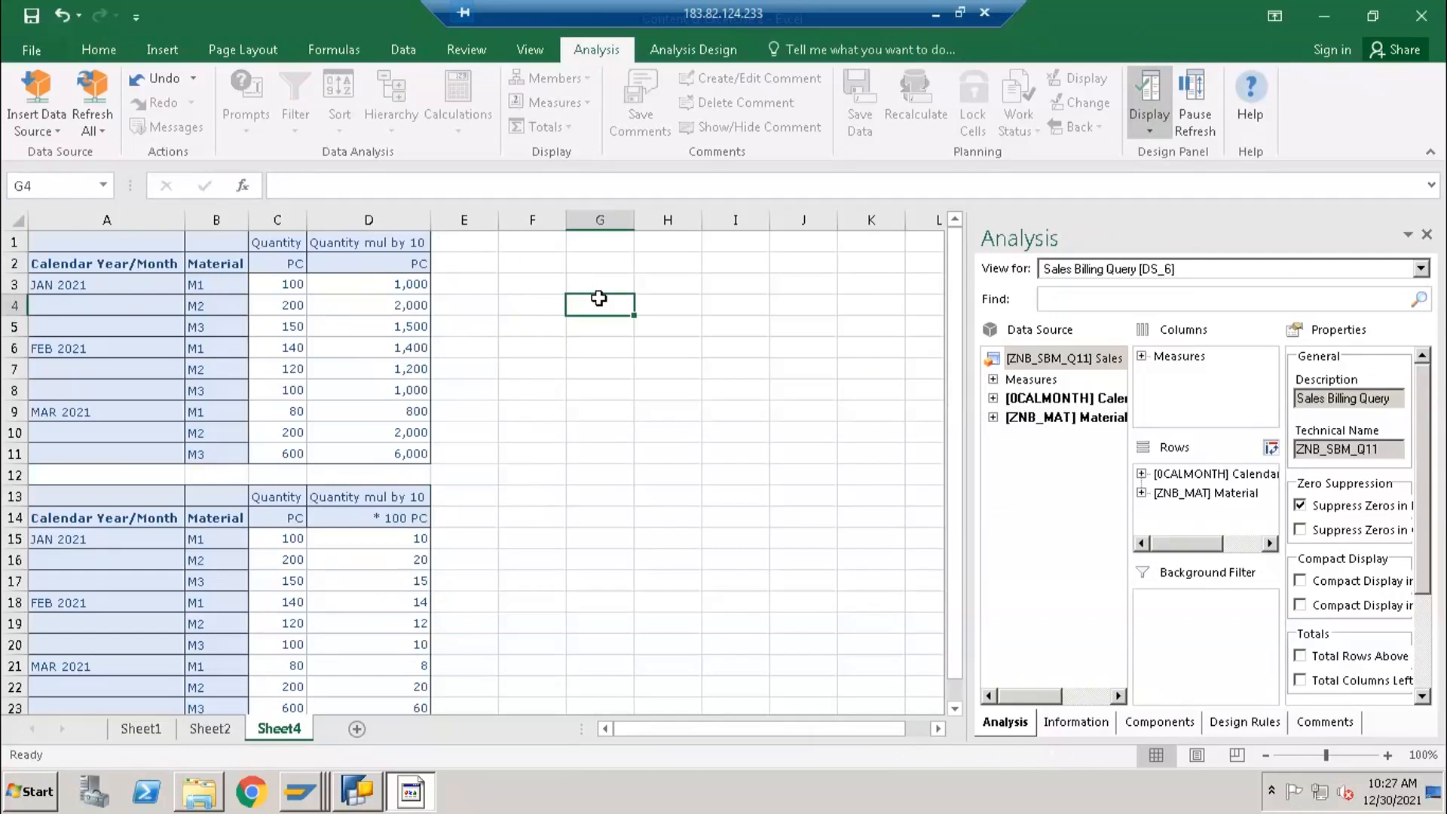
pyautogui.write('5500000')
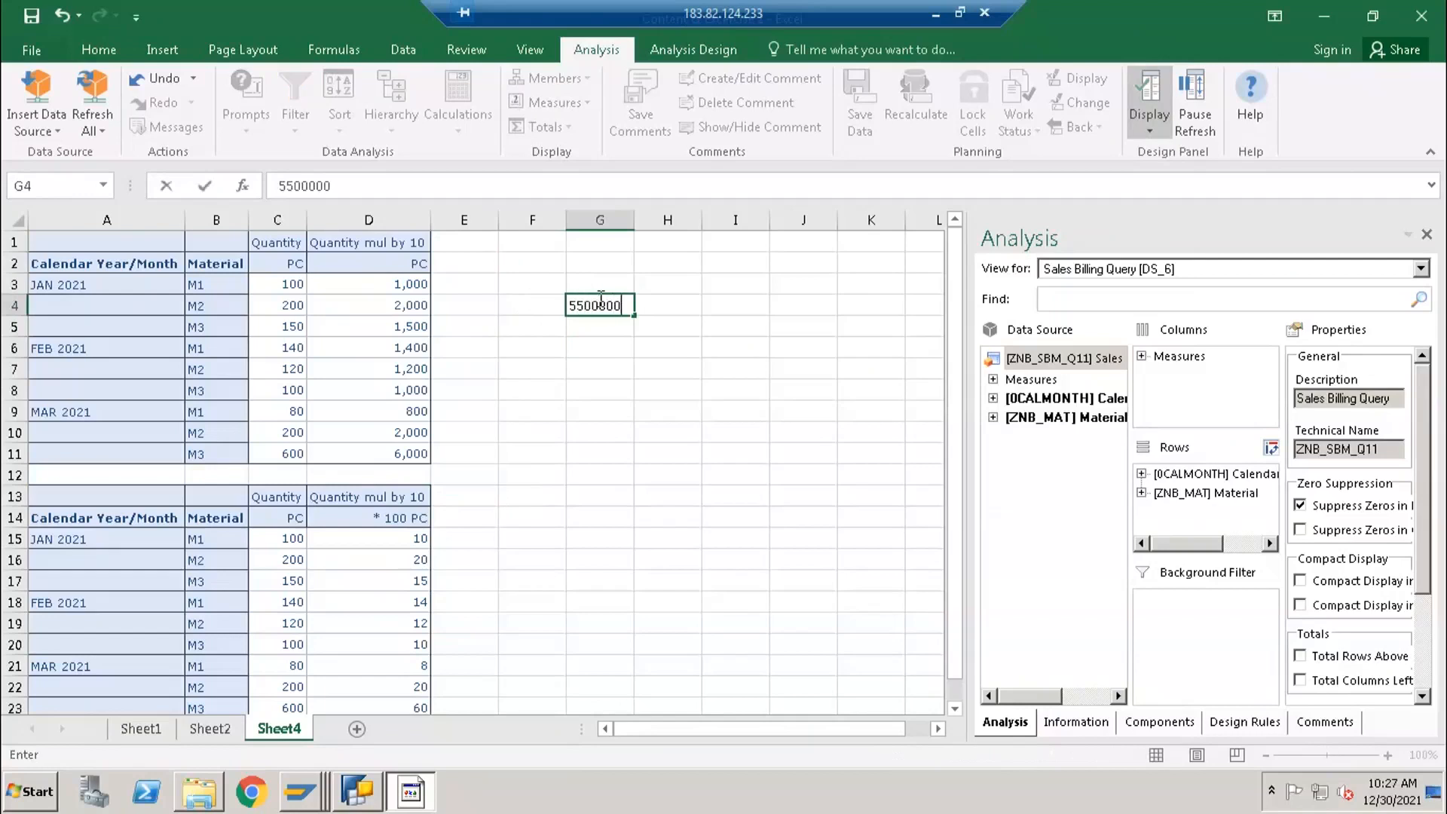
pyautogui.press('Return')
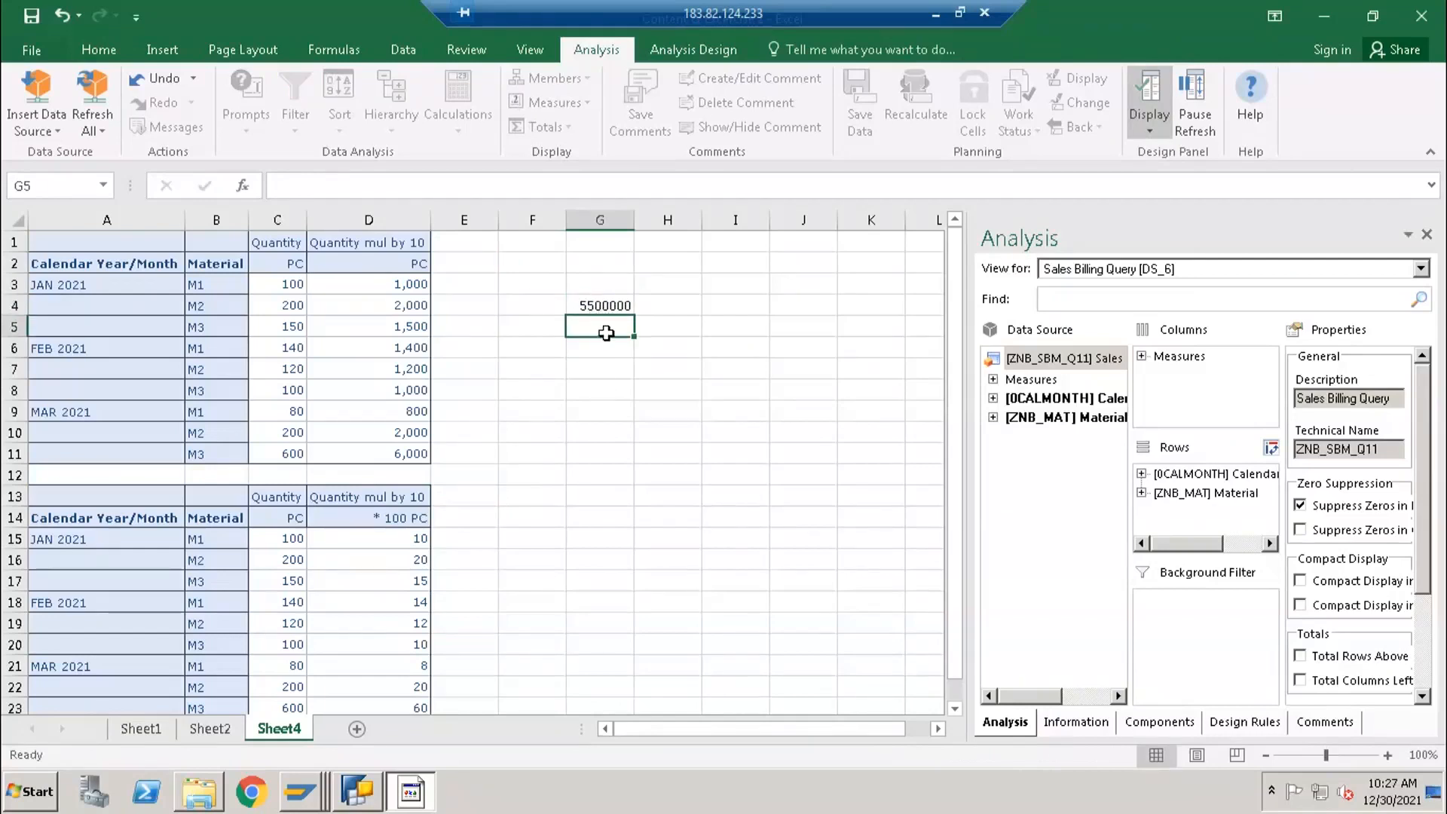
pyautogui.click(595, 300)
pyautogui.click(616, 330)
pyautogui.write('45000')
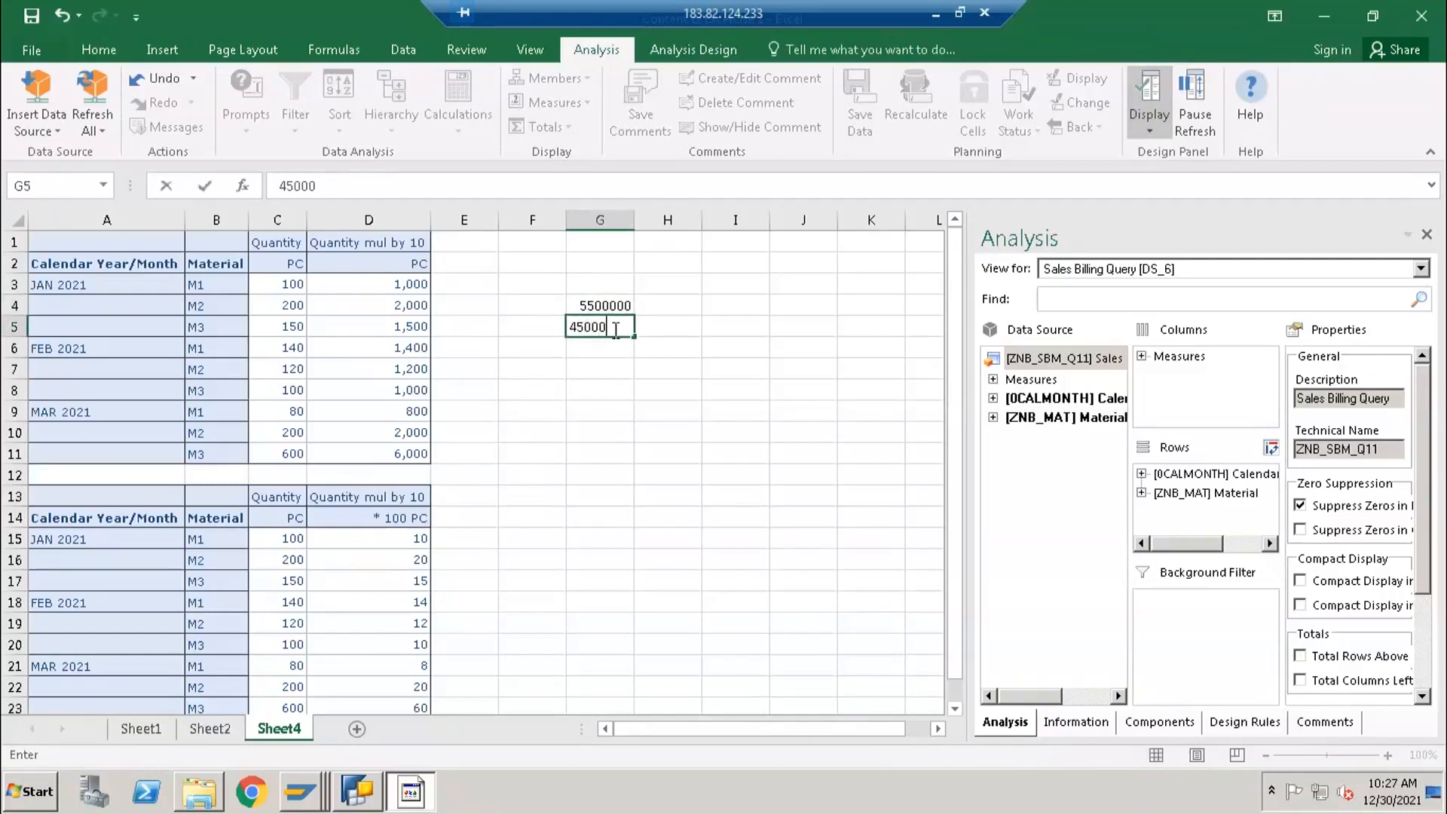
pyautogui.write('00')
pyautogui.press('Return')
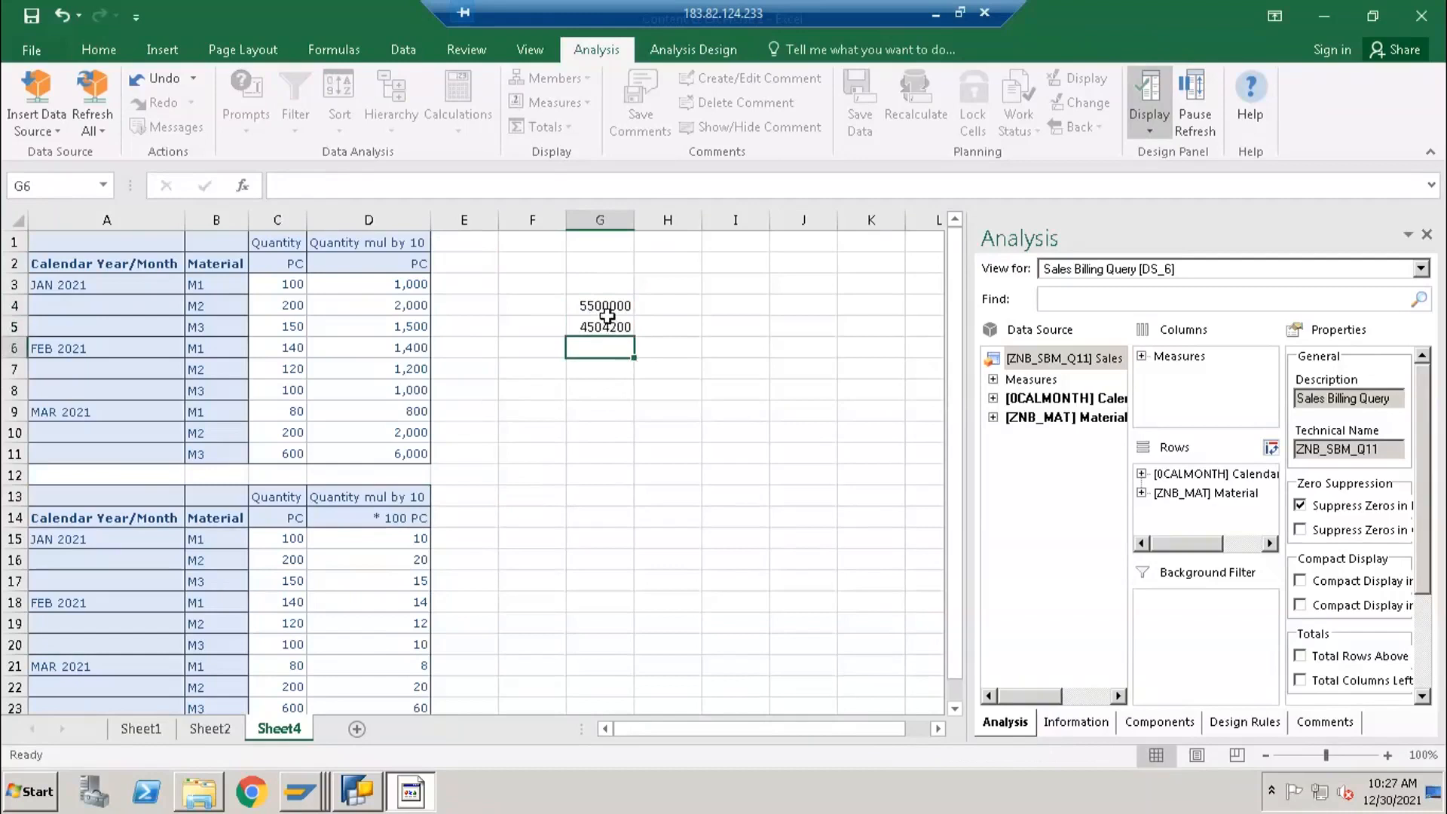
# - Add a third sample amount, 2545231, in cell G6 and select the range G4:G6
pyautogui.moveTo(607, 306); pyautogui.dragTo(607, 330)
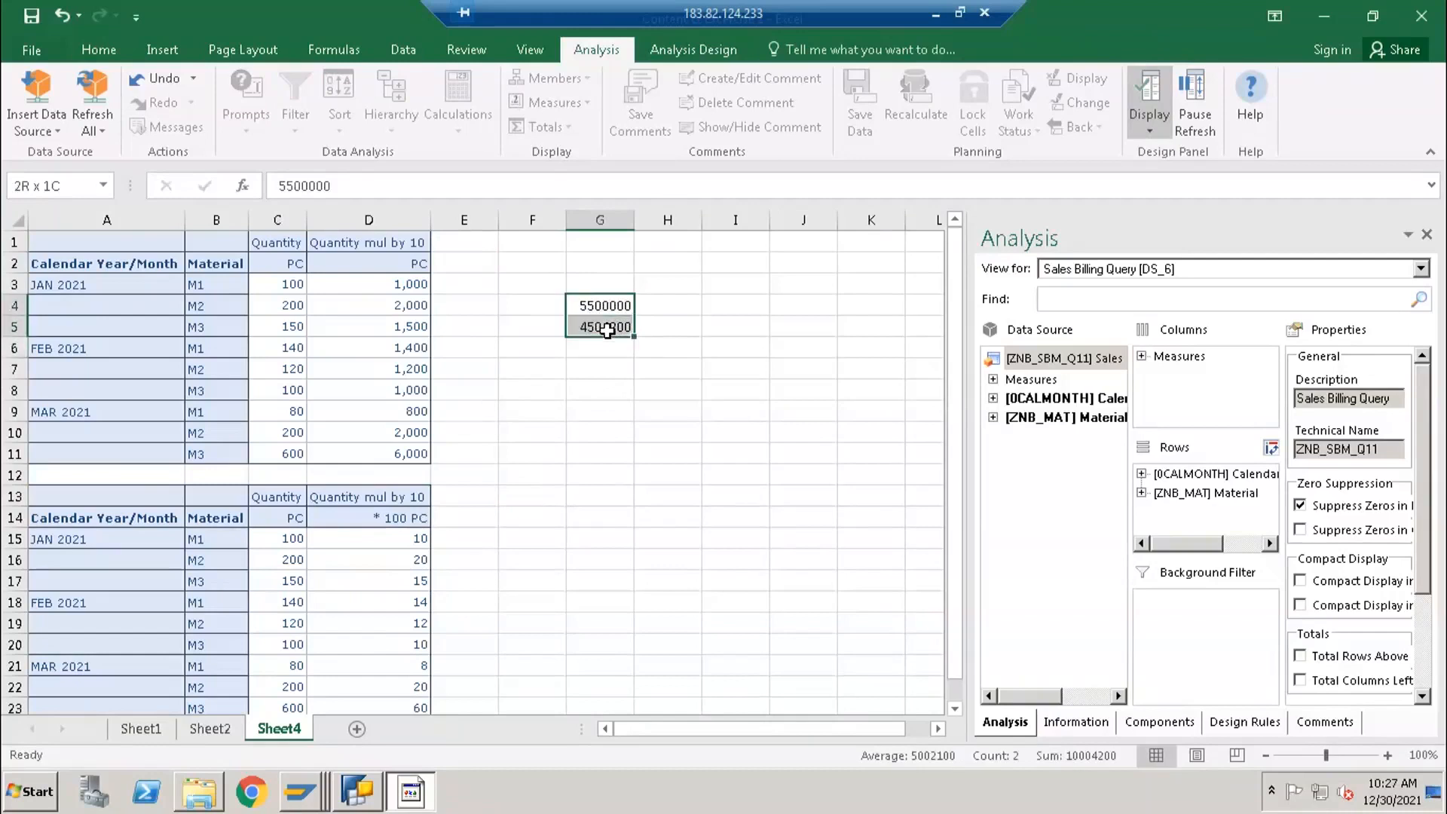
pyautogui.click(599, 386)
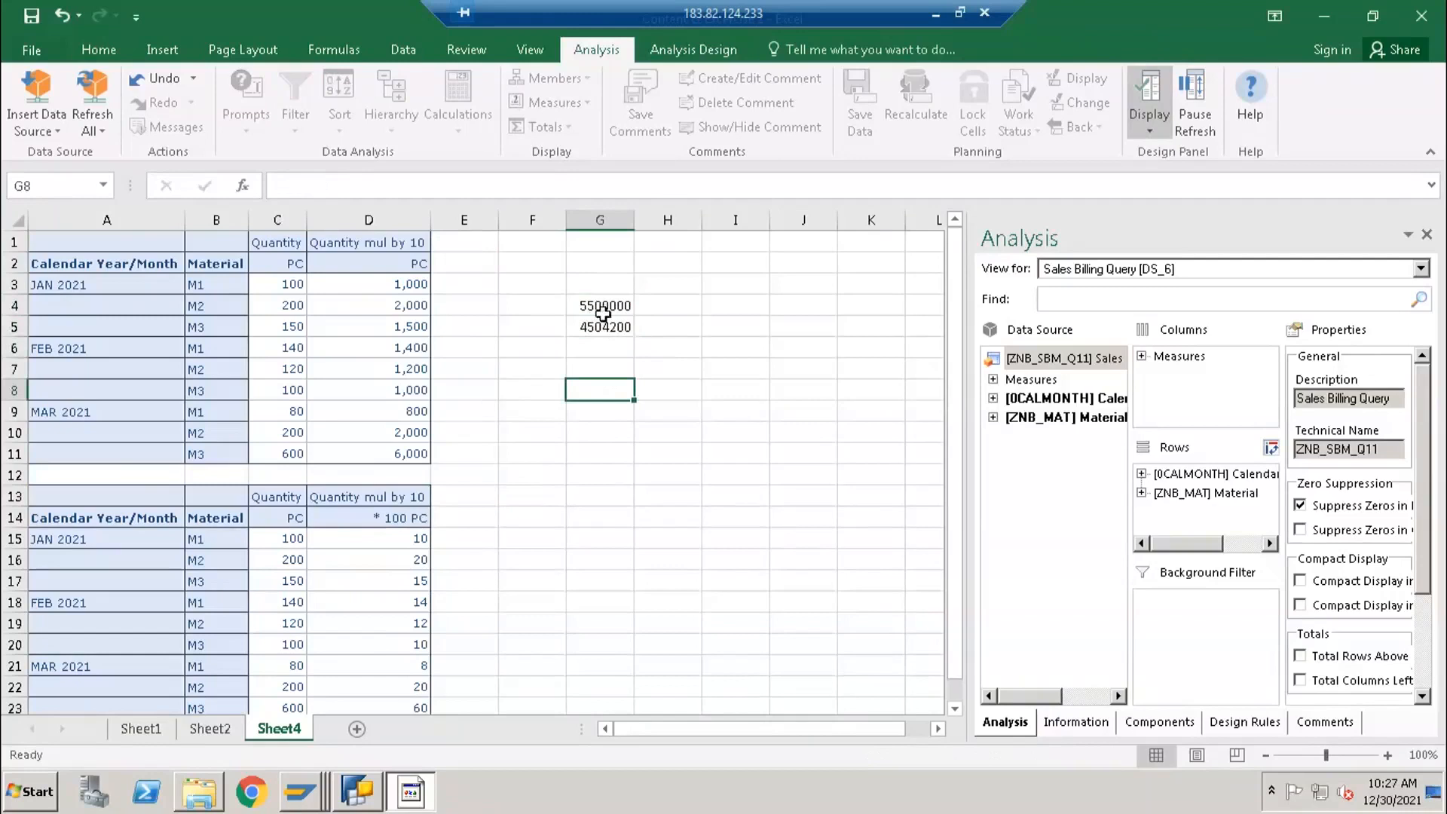
pyautogui.moveTo(603, 312); pyautogui.dragTo(600, 327)
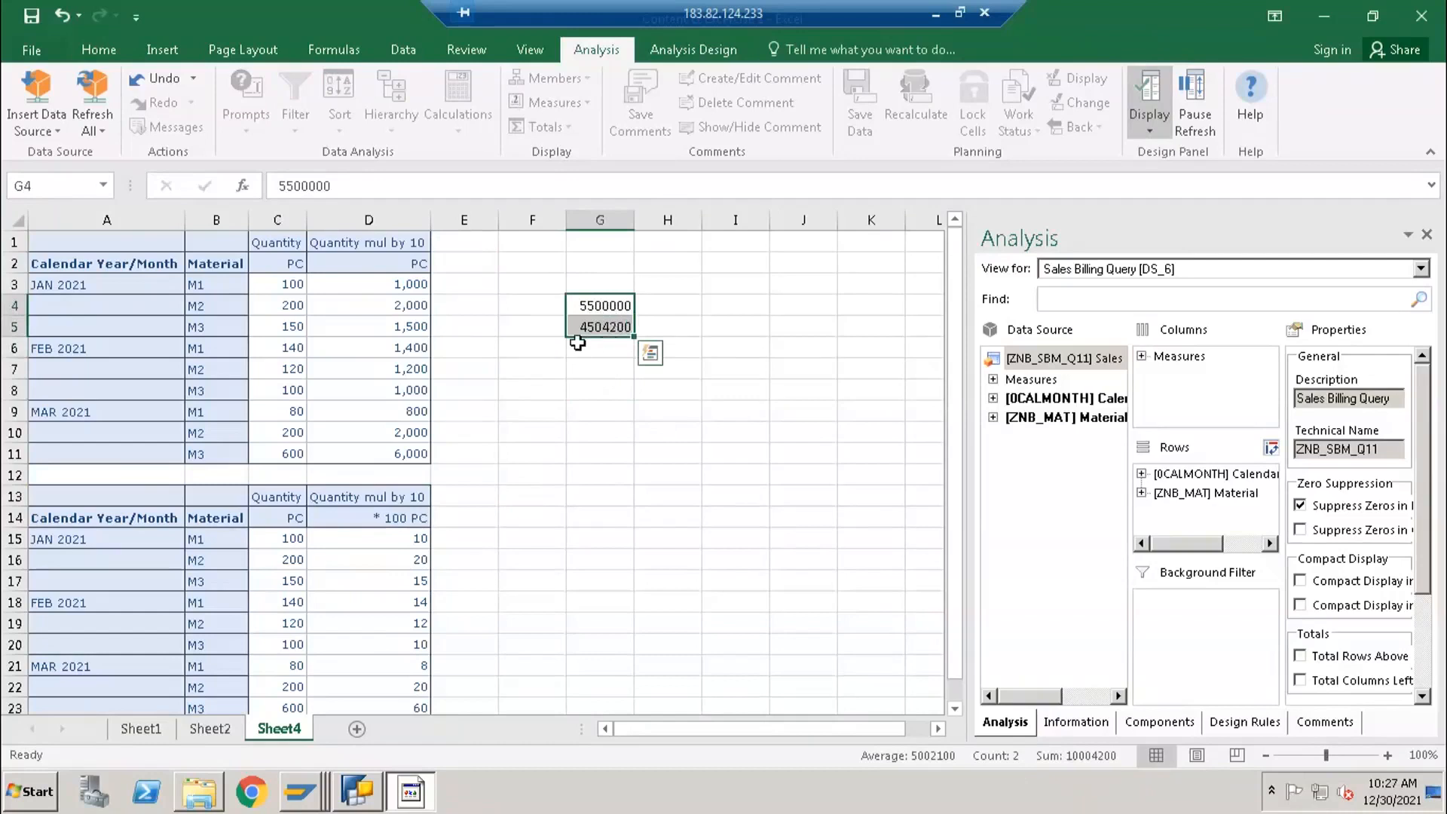
pyautogui.click(620, 356)
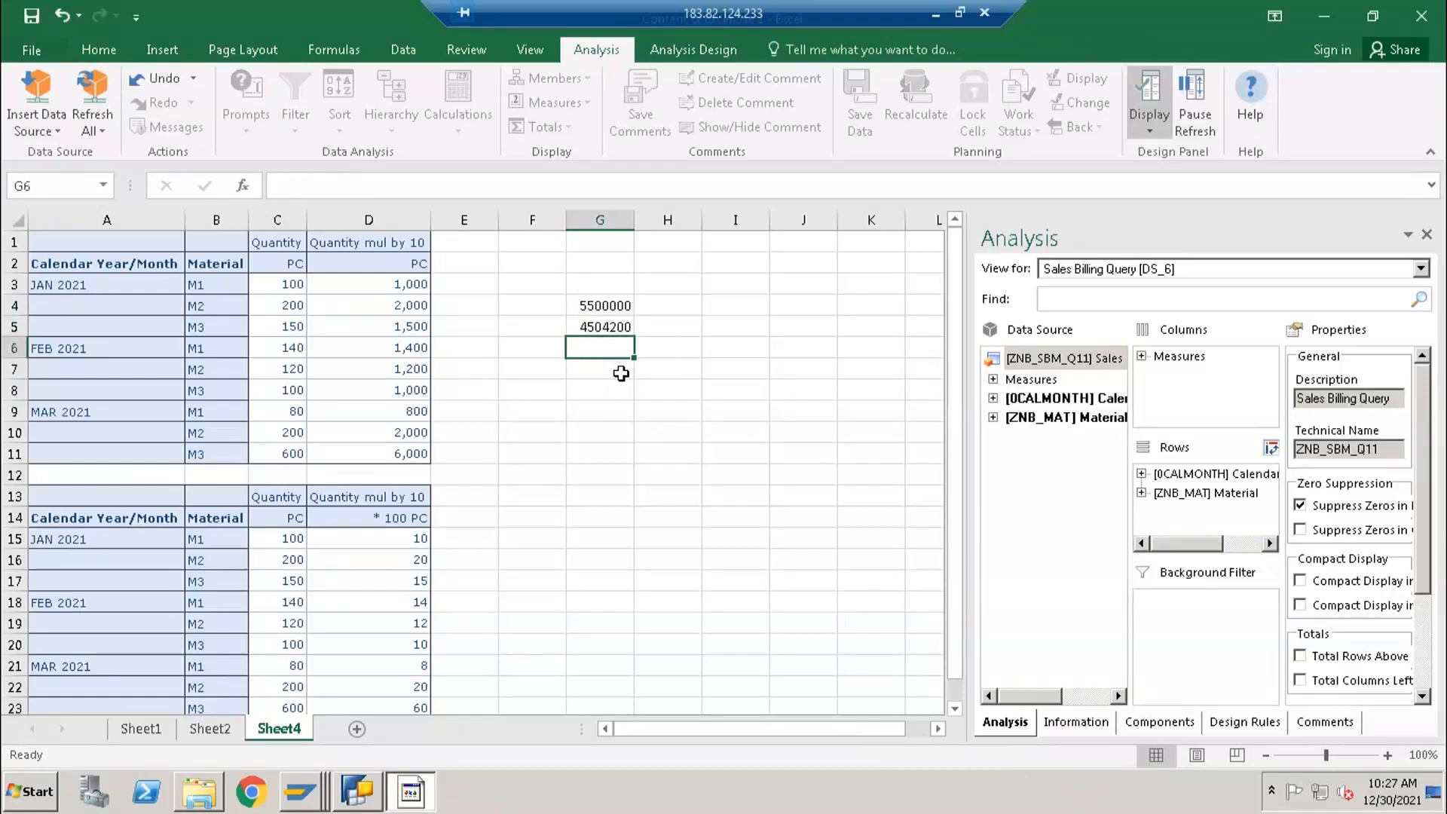
pyautogui.write('2545231')
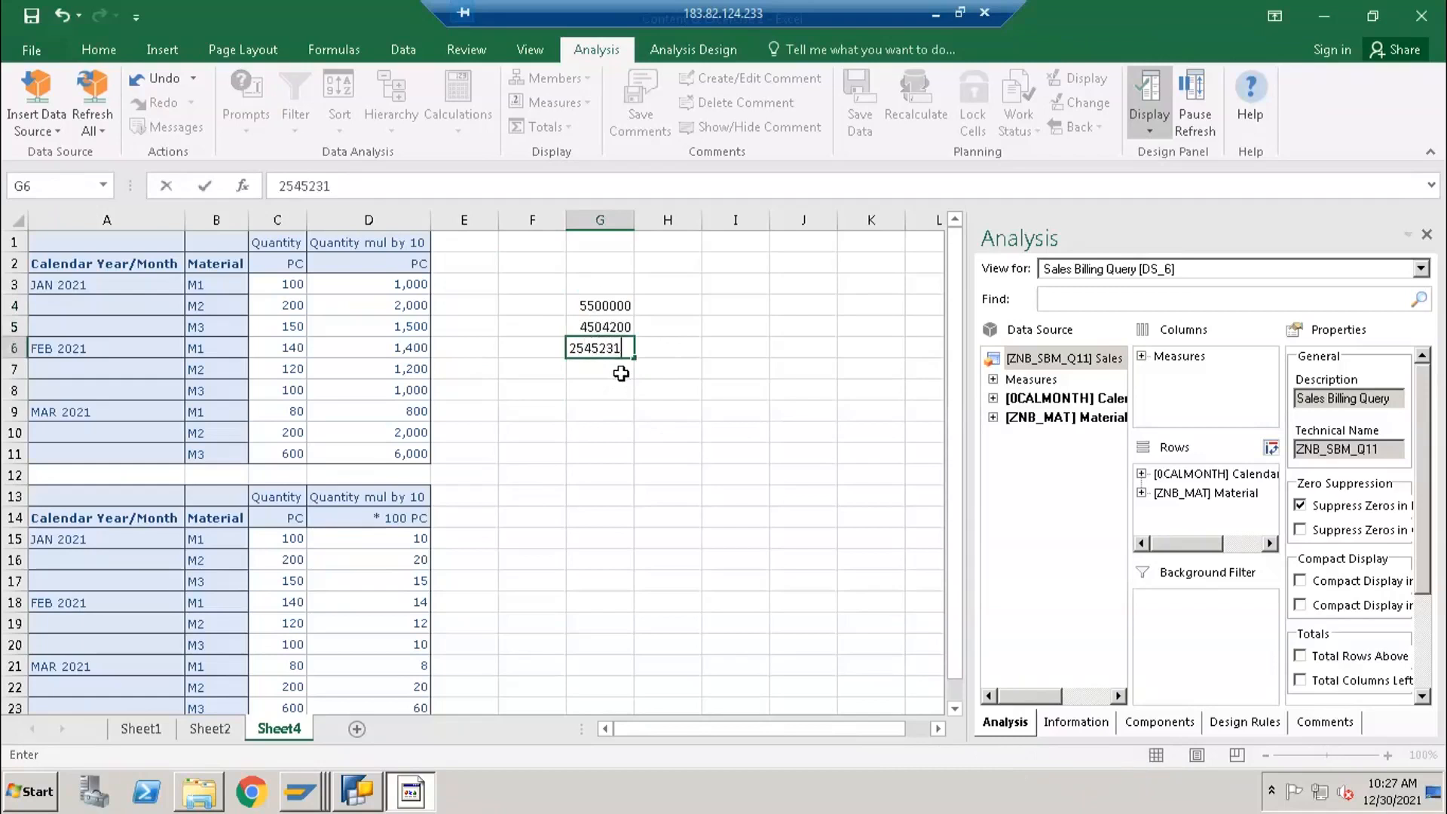
pyautogui.press('Return')
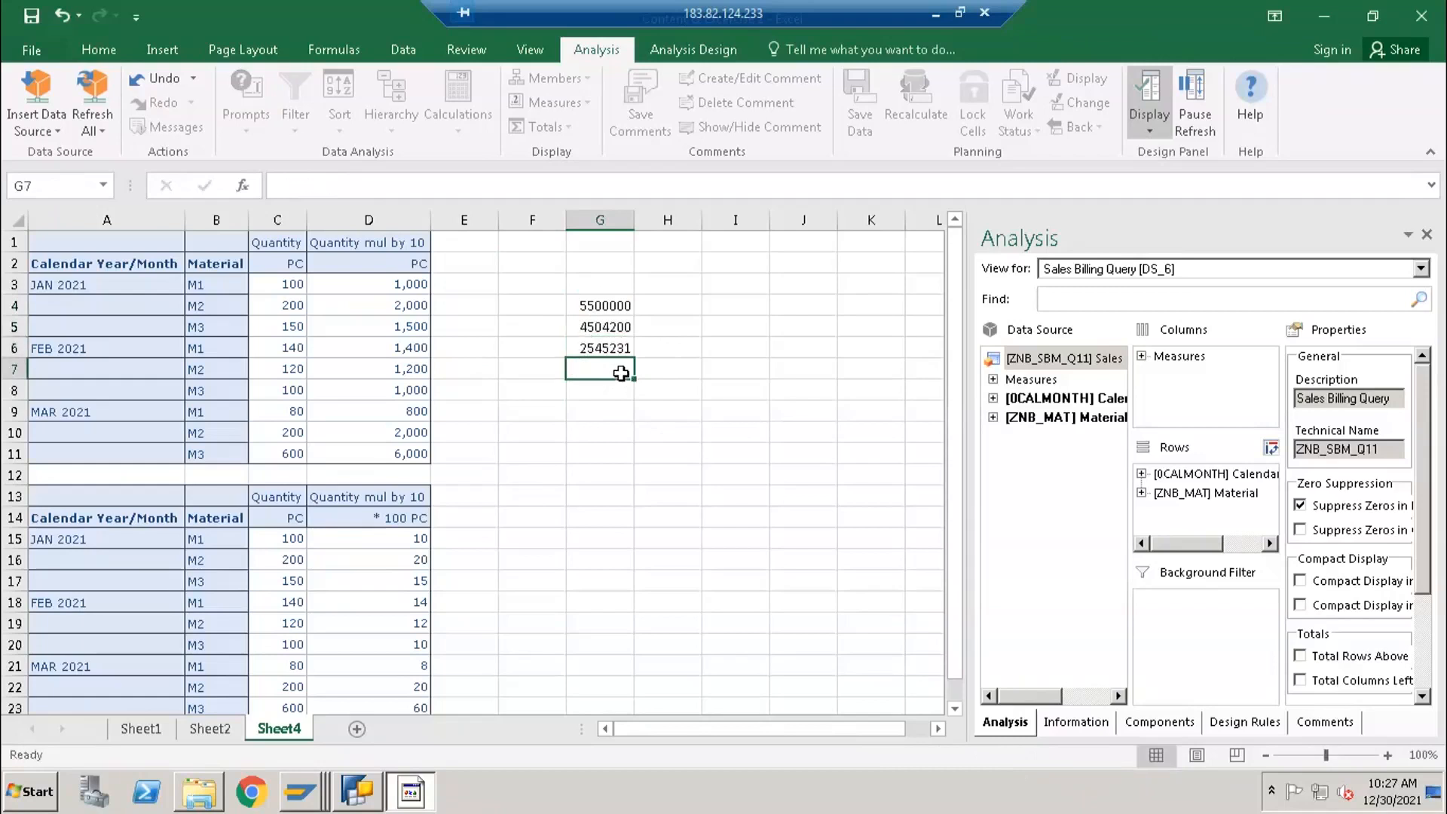
pyautogui.click(606, 345)
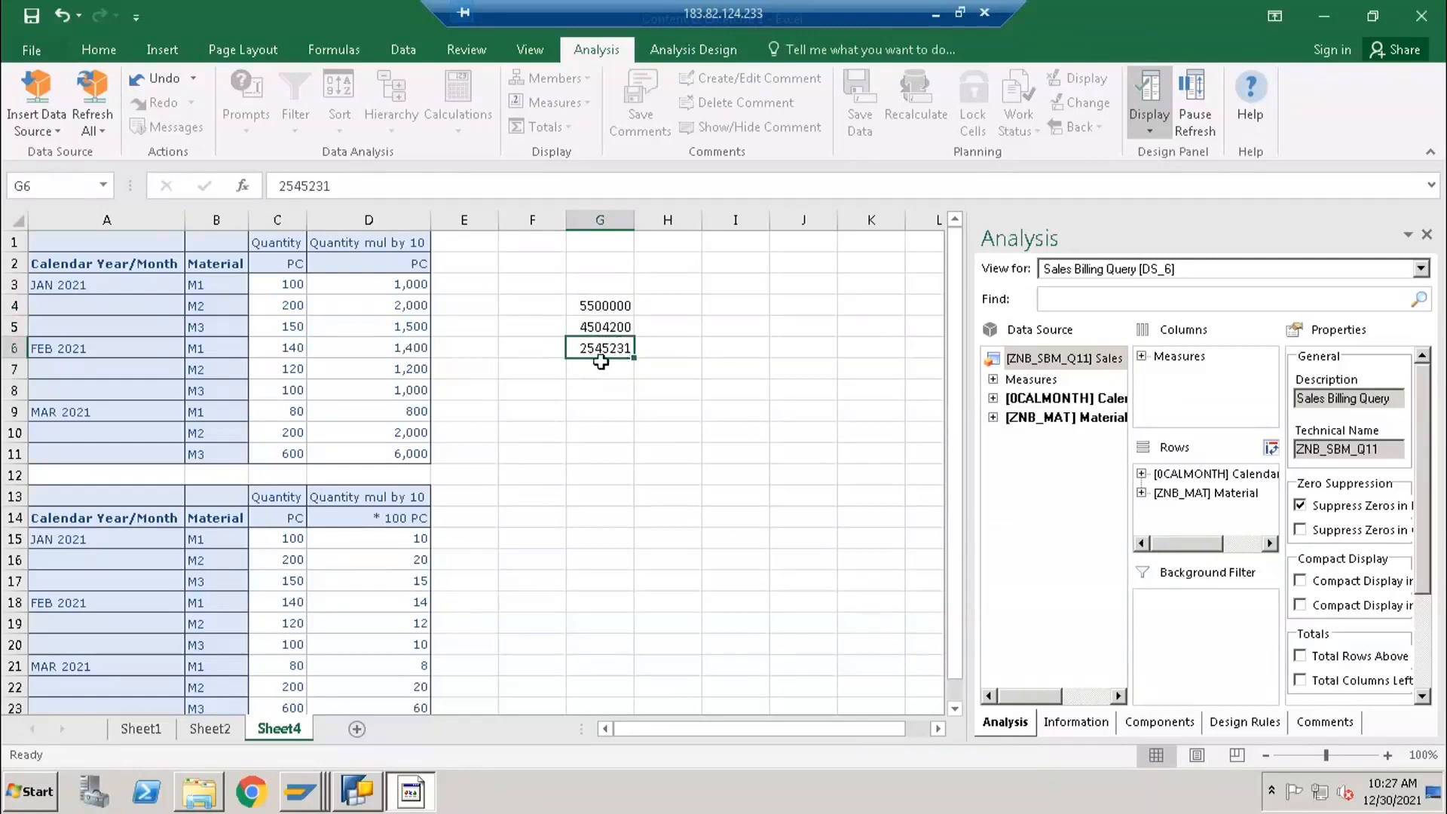
pyautogui.press('Return')
pyautogui.click(605, 306)
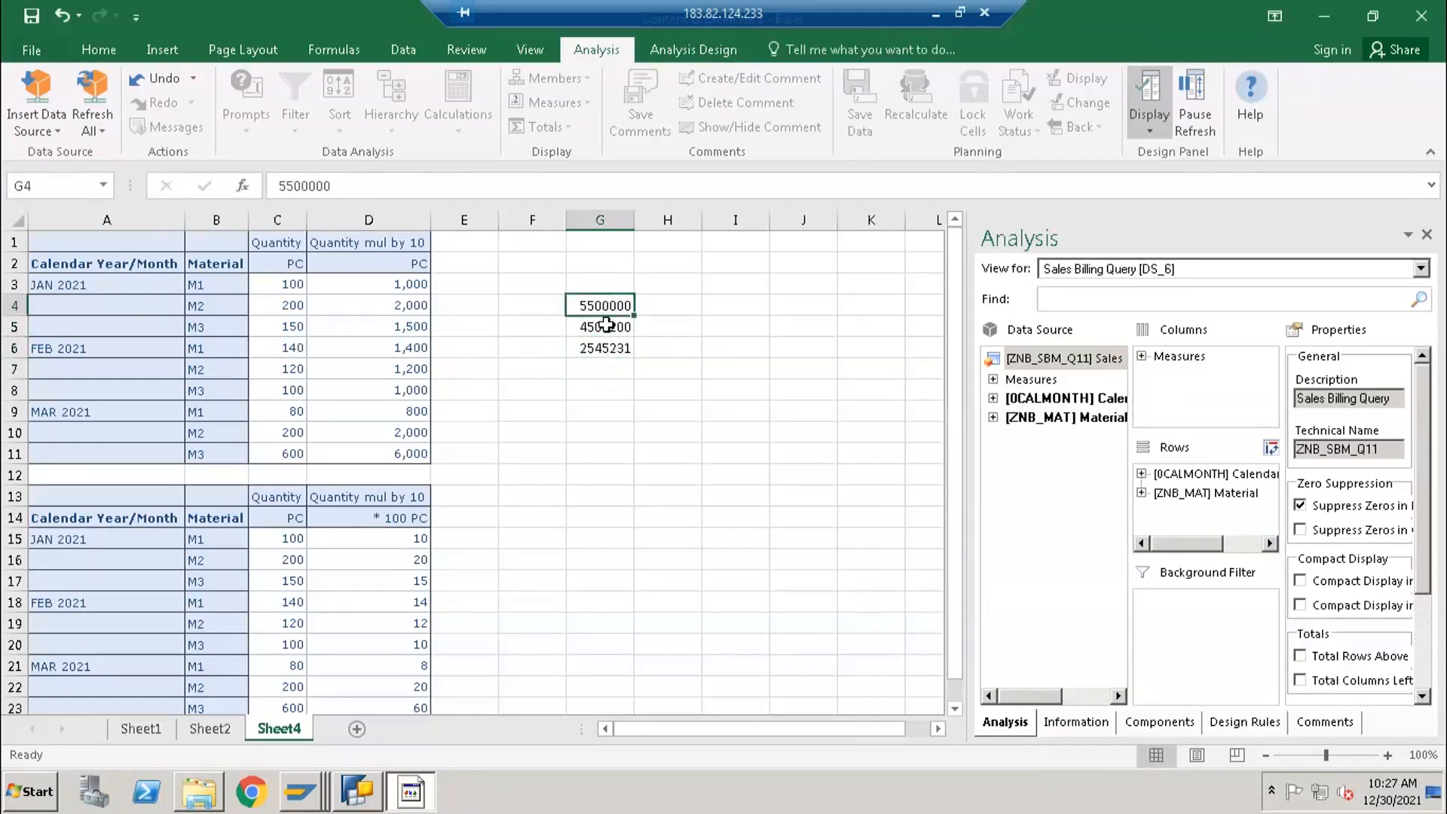
pyautogui.moveTo(605, 306); pyautogui.dragTo(601, 348)
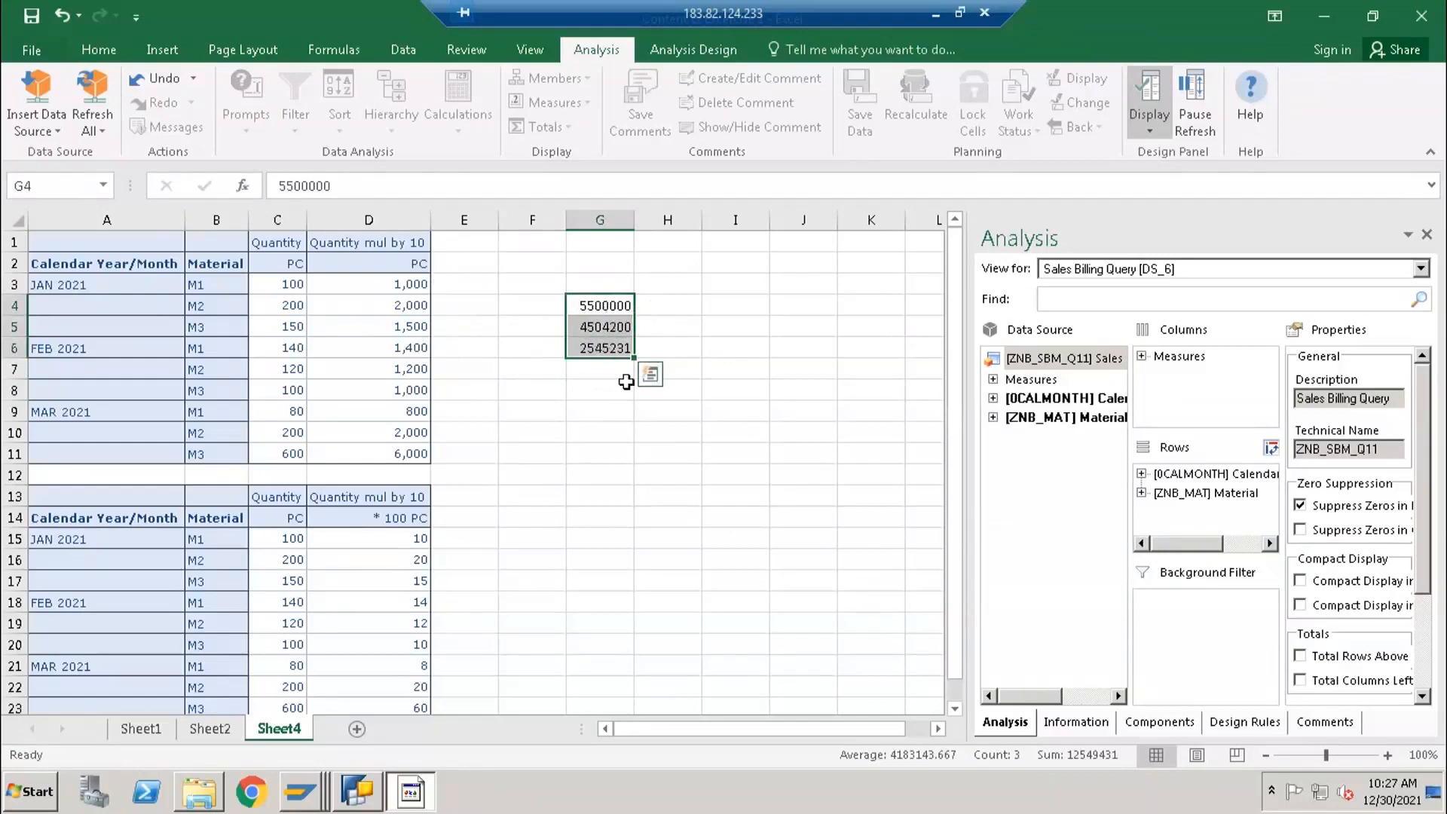
# - Enter the formula =G4/1000 in cell H4 and fill it down to H6 to scale the sample amounts
pyautogui.click(662, 313)
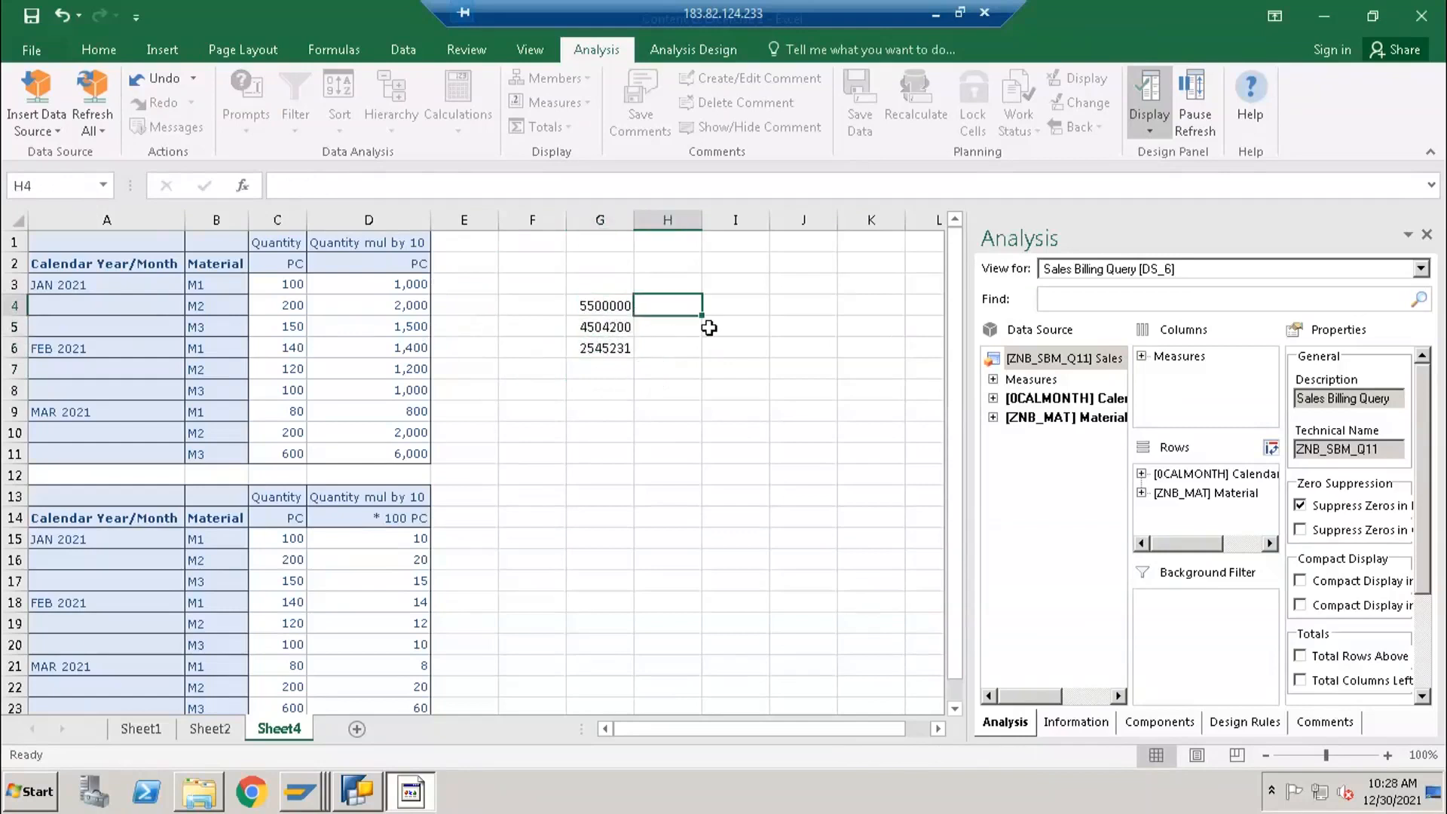
pyautogui.write('=')
pyautogui.press('Left')
pyautogui.write('/')
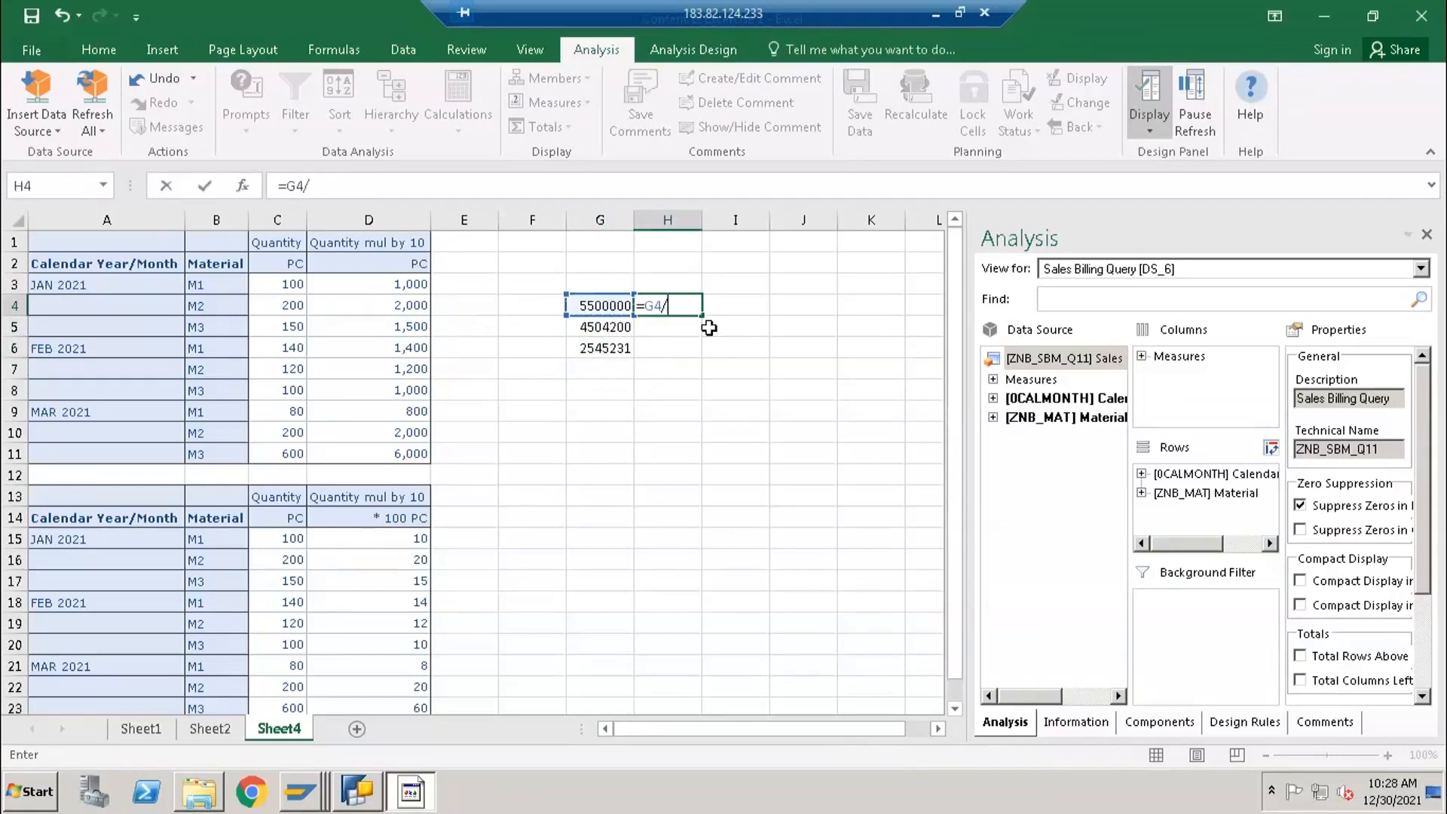
pyautogui.press('Return')
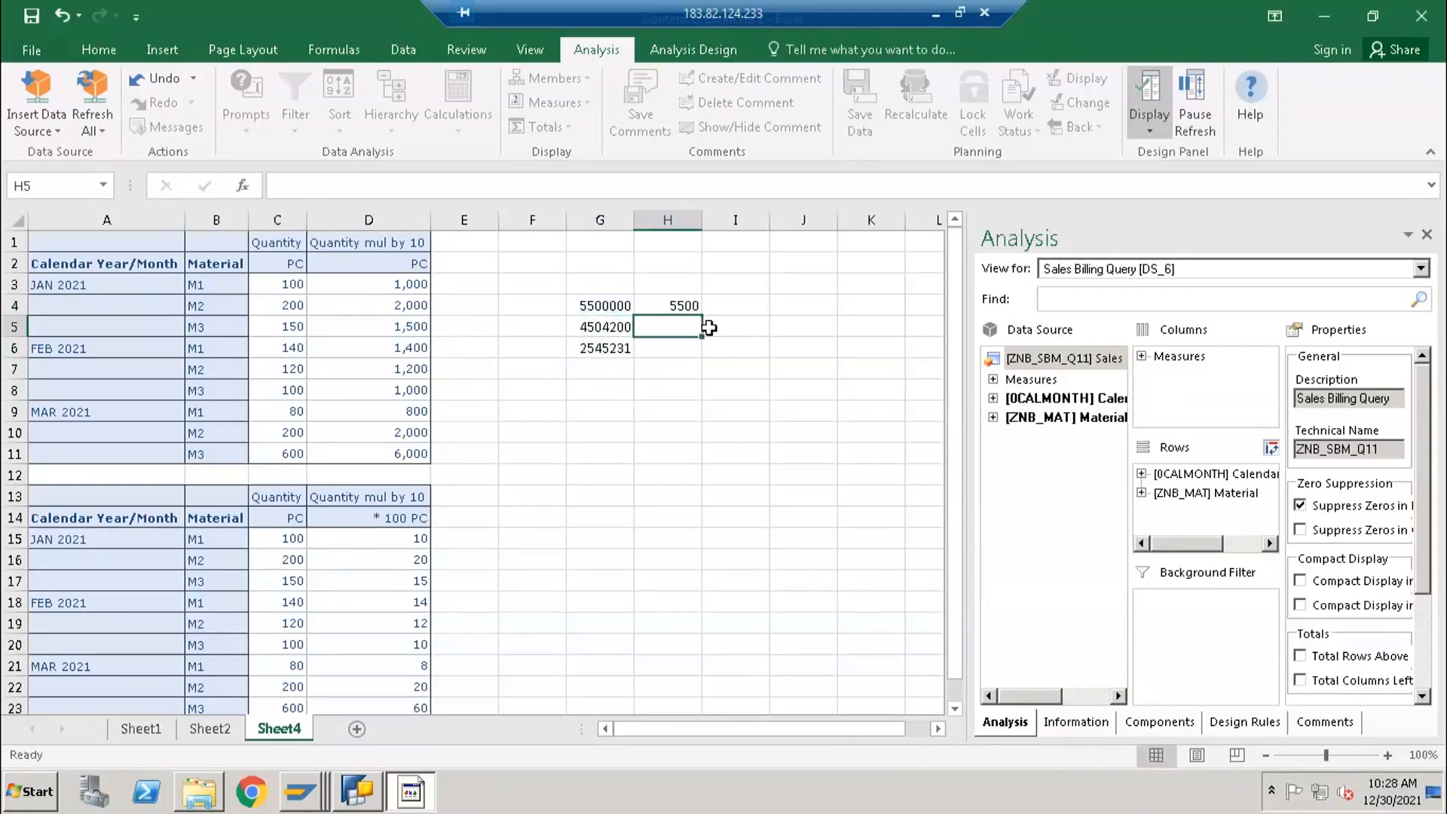
pyautogui.click(679, 305)
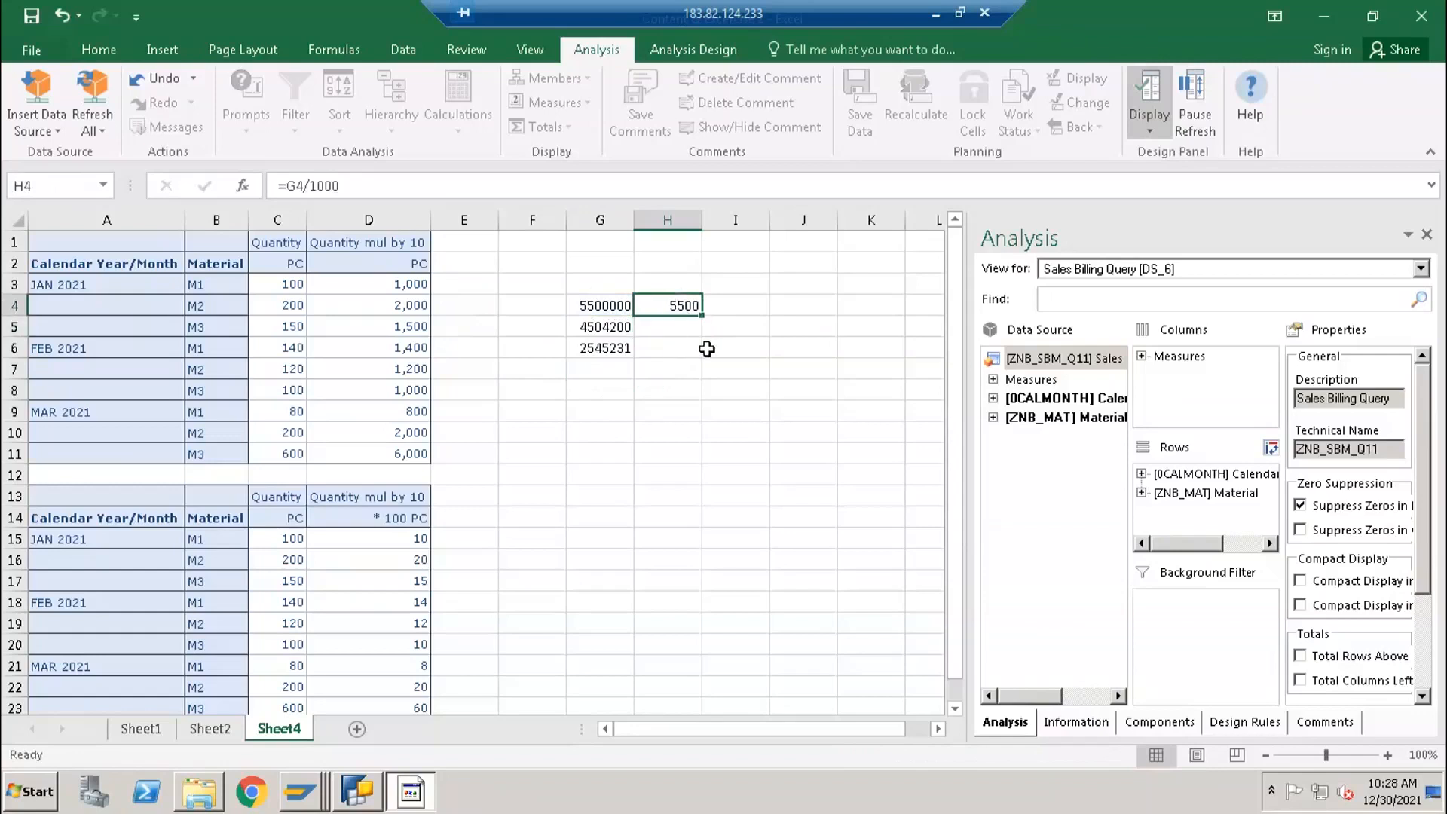
pyautogui.moveTo(703, 329); pyautogui.dragTo(694, 360)
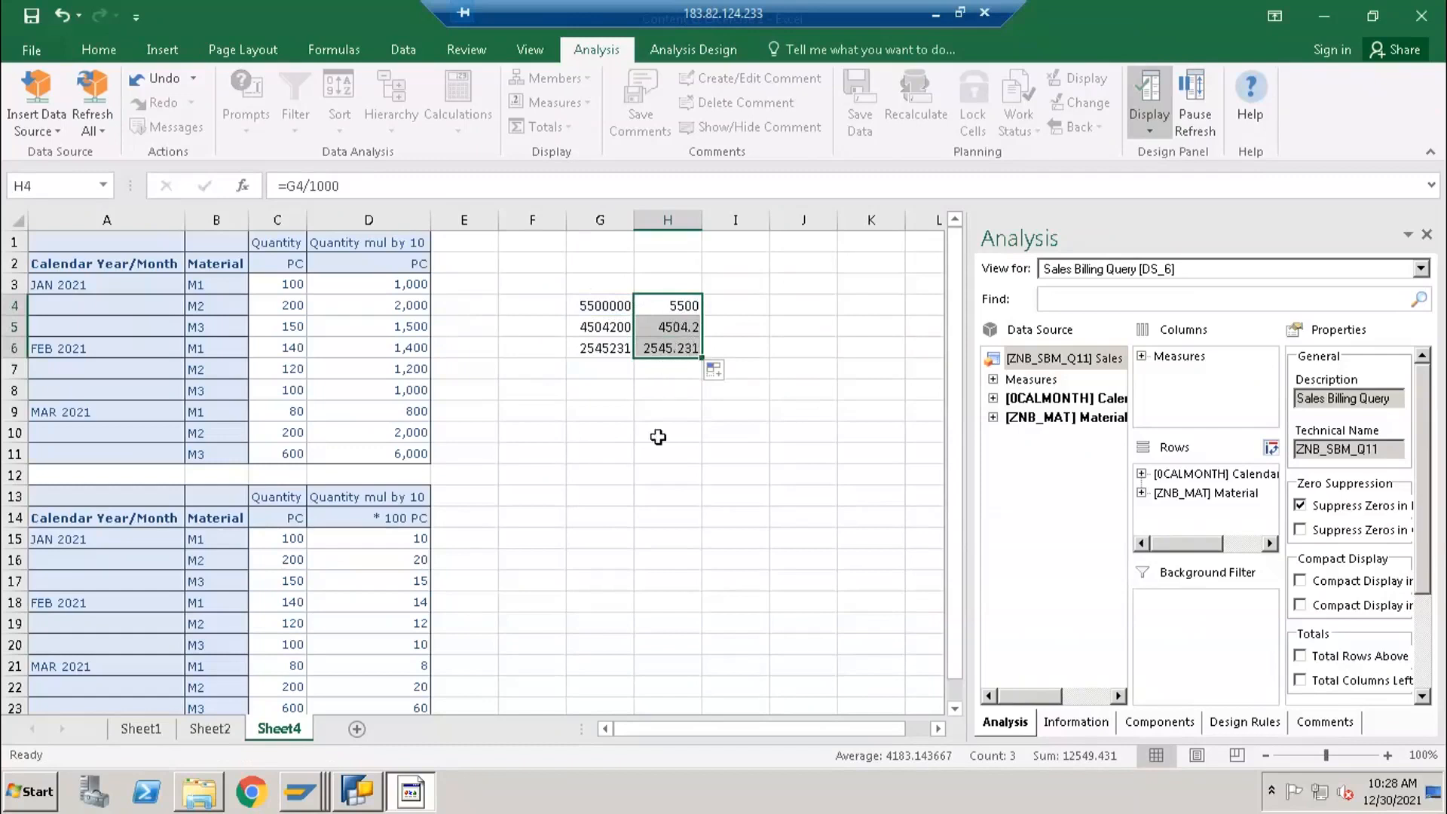
# - Compare the original amounts in G4:G6 with their values divided by 1000 in H4:H6
pyautogui.click(662, 379)
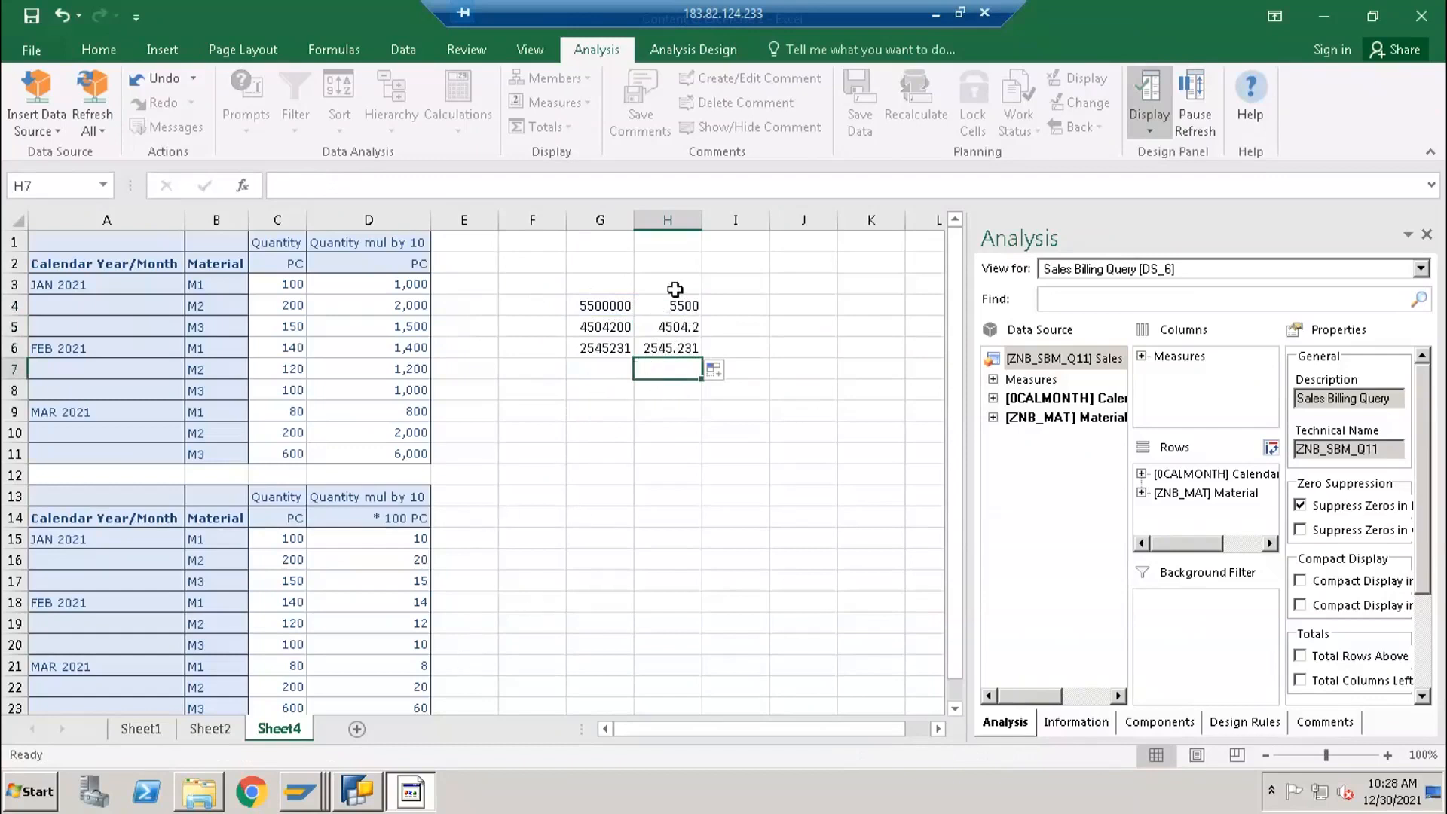
pyautogui.moveTo(674, 290); pyautogui.dragTo(671, 407)
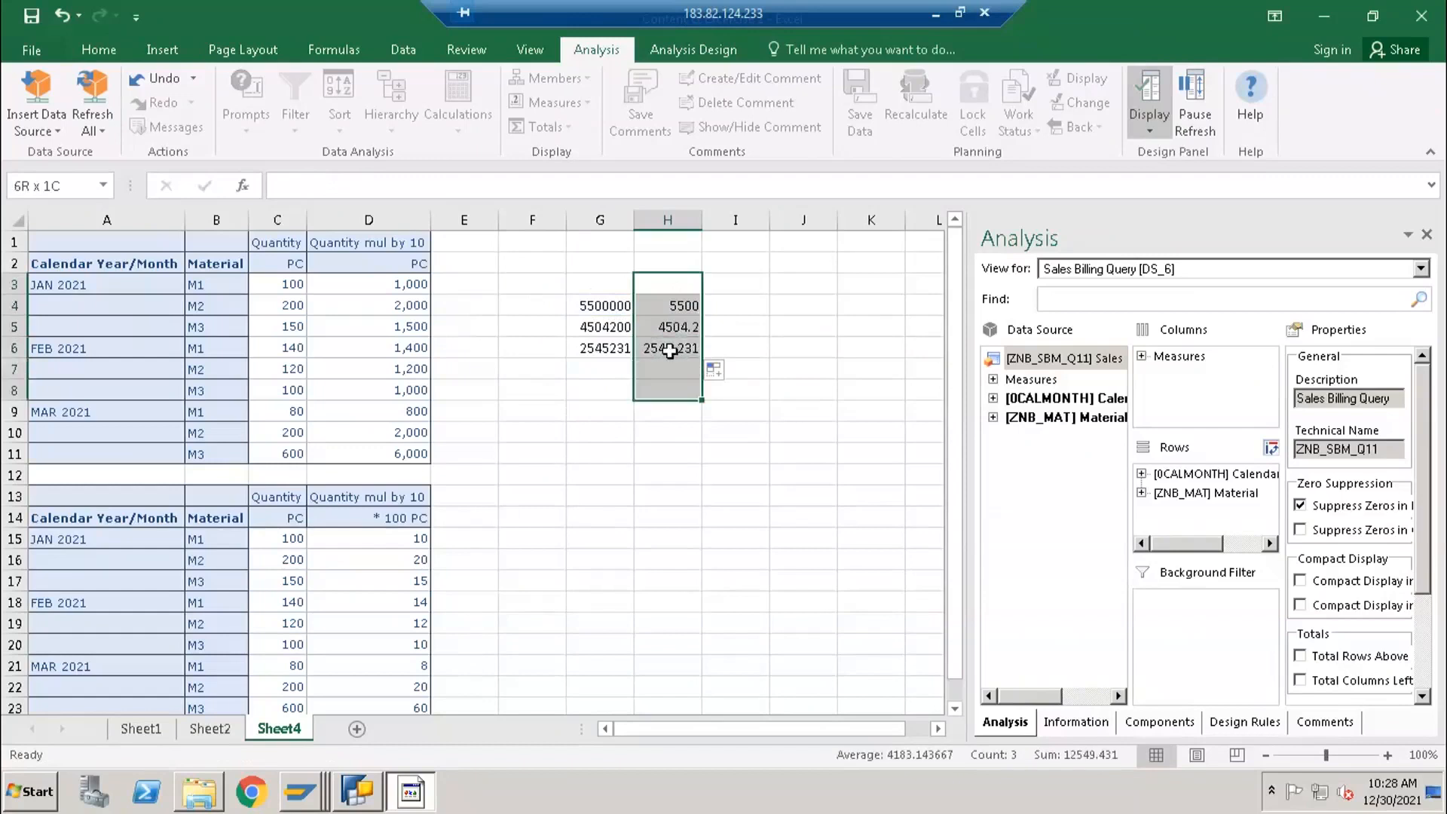
pyautogui.click(669, 314)
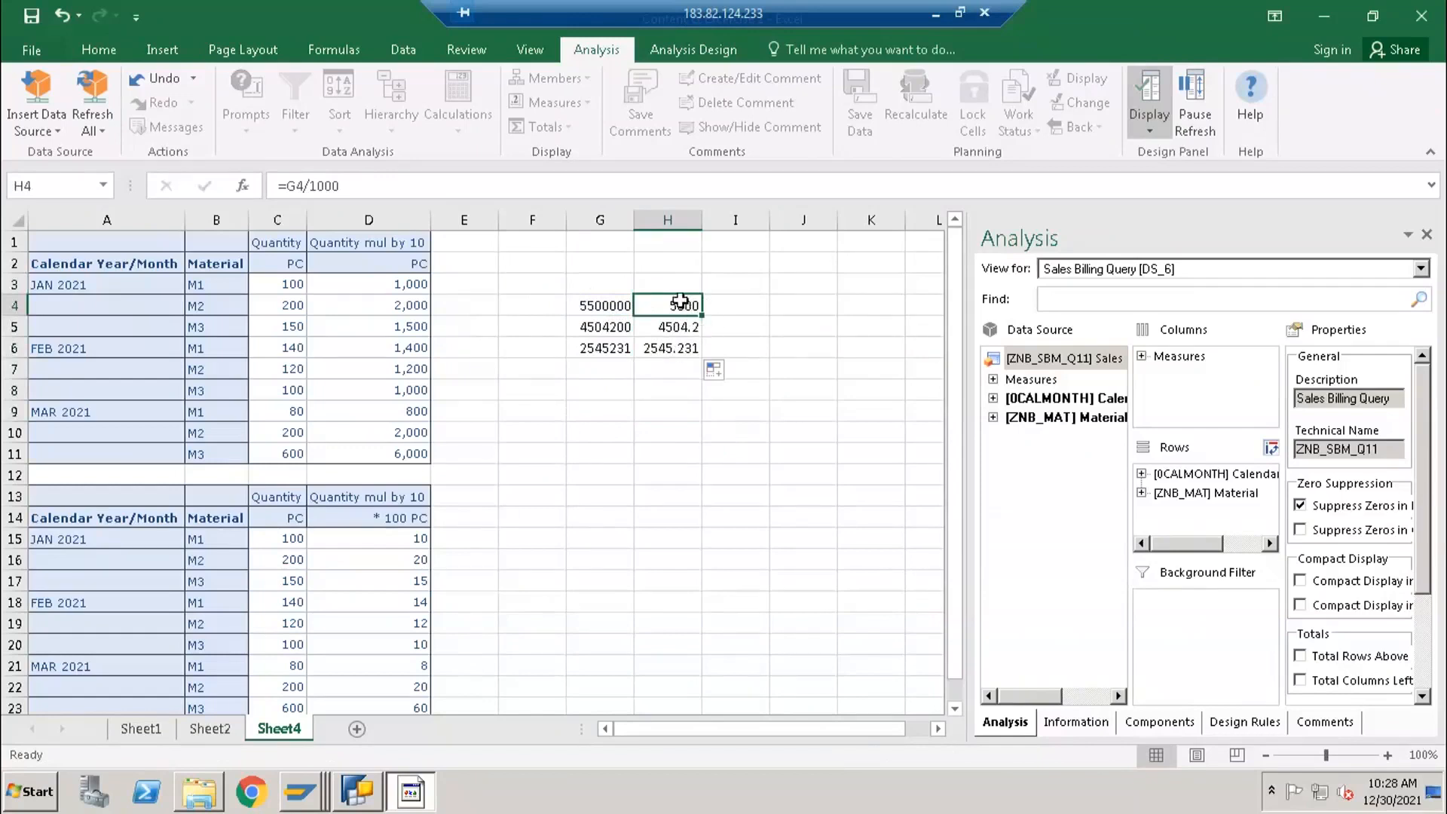
pyautogui.moveTo(605, 306); pyautogui.dragTo(600, 354)
pyautogui.moveTo(680, 304); pyautogui.dragTo(677, 359)
pyautogui.click(673, 309)
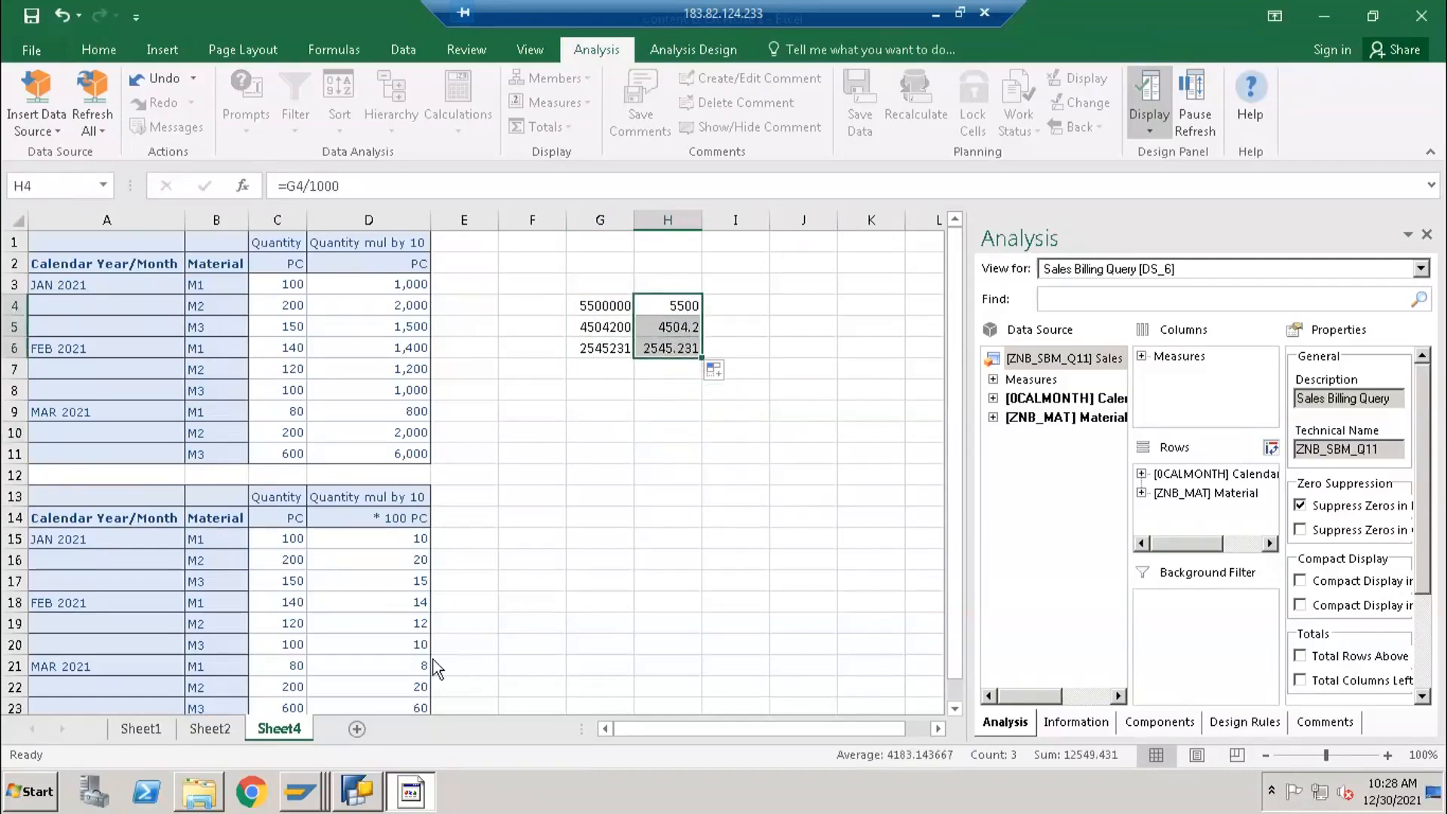
# - Look at the Quantity mul by 10 formula in BEx Query Designer and return to the scaled amounts in the Excel sheet
pyautogui.click(356, 792)
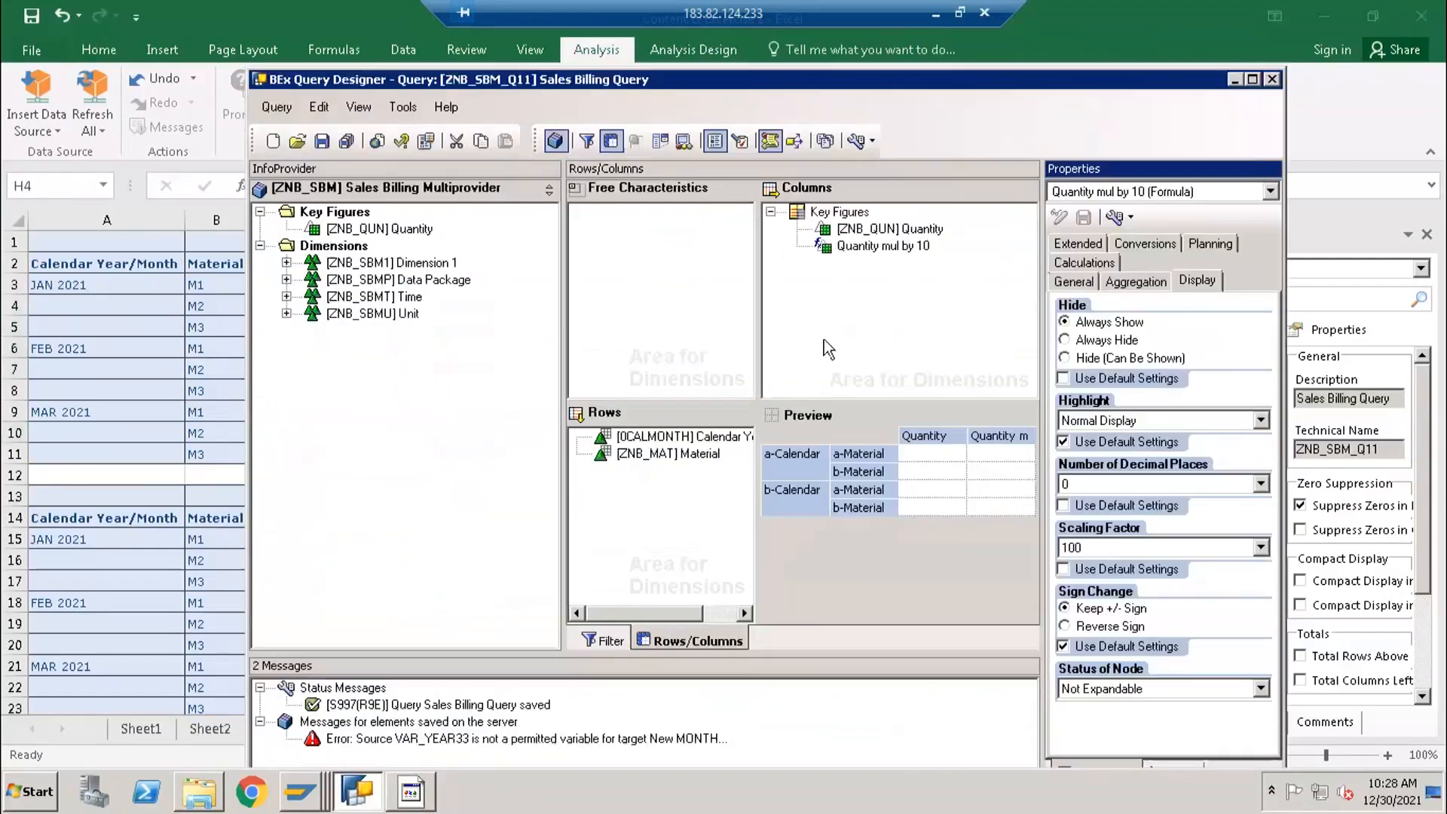
pyautogui.click(835, 251)
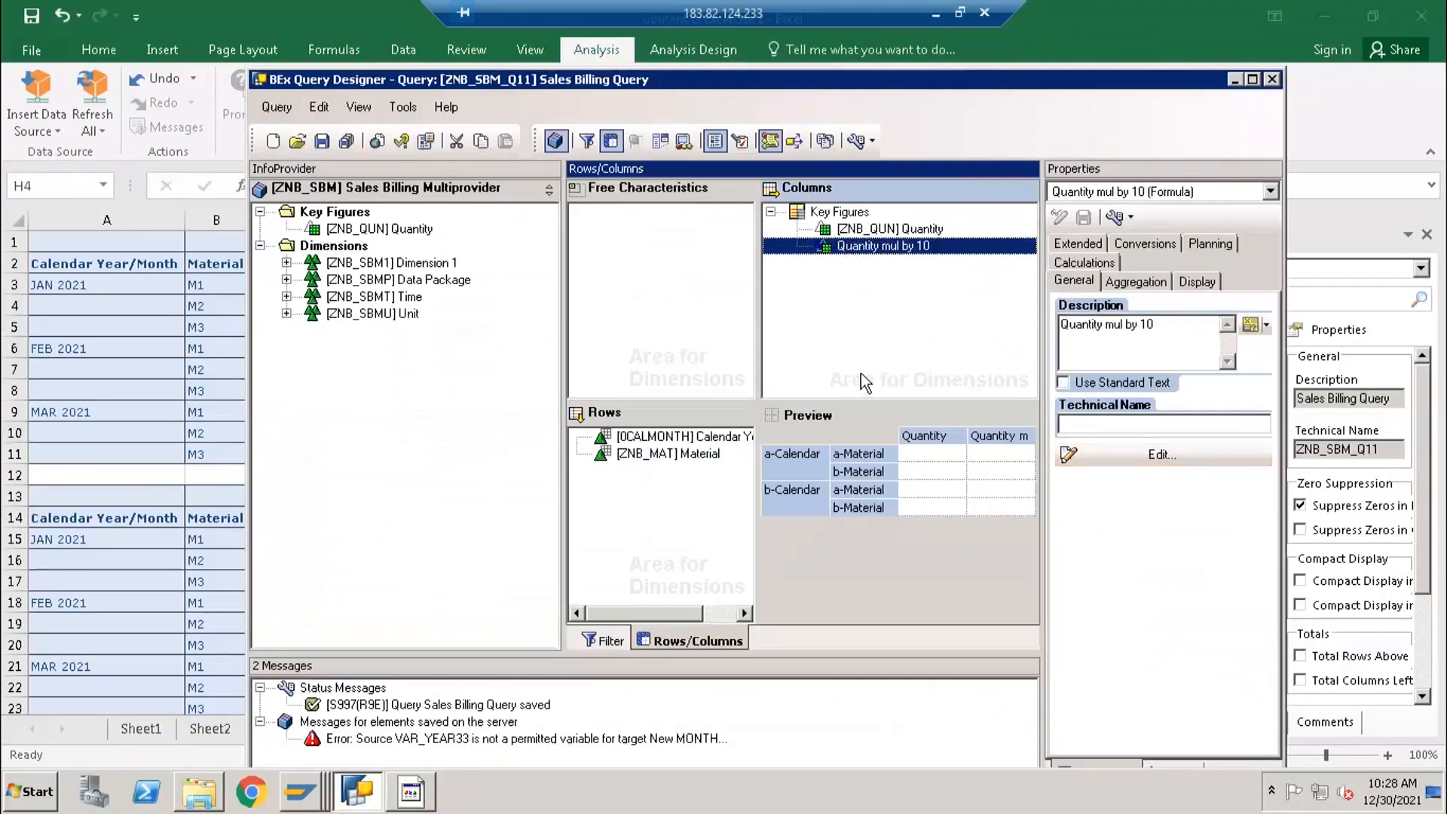
pyautogui.click(77, 555)
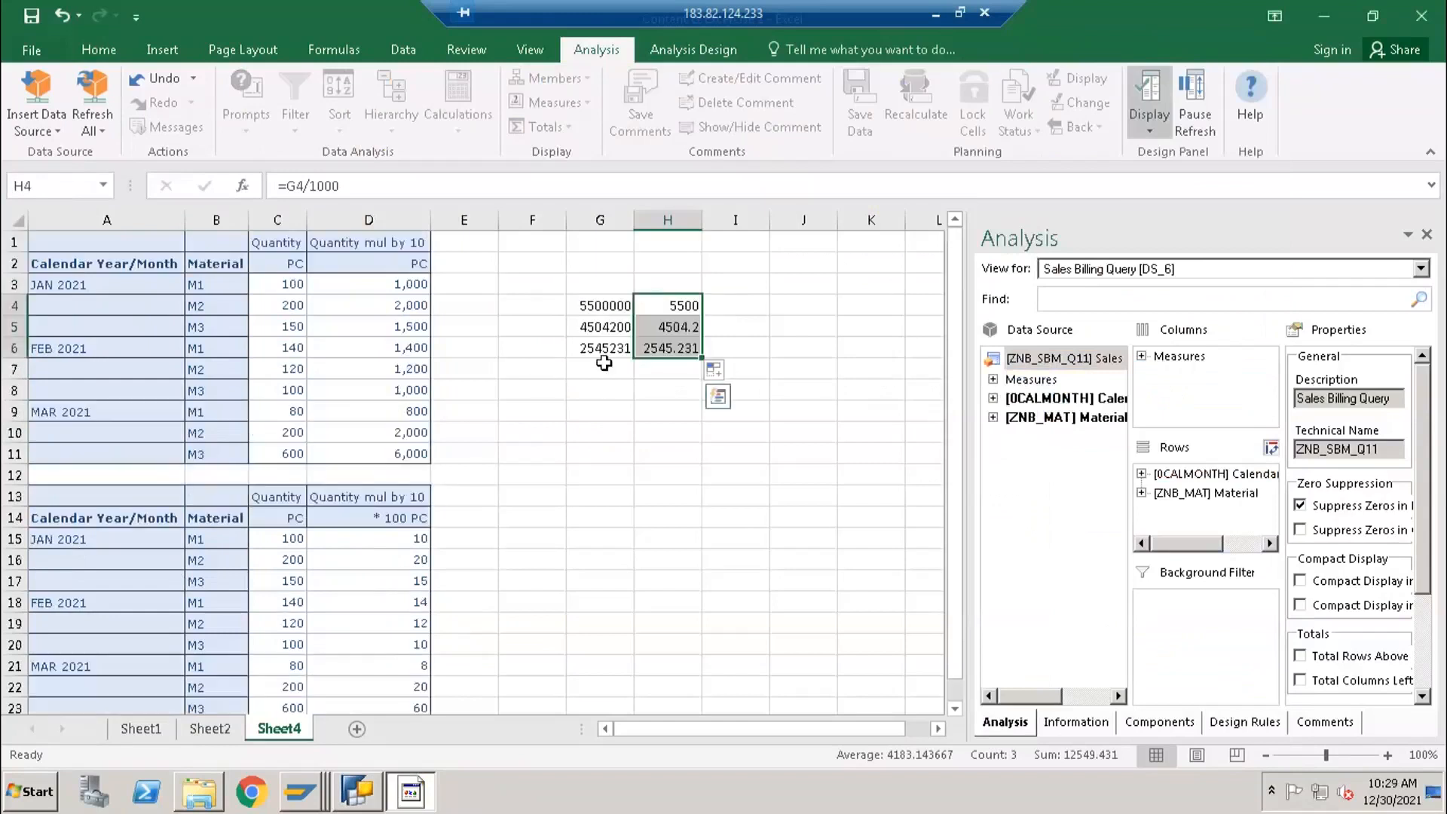
pyautogui.click(684, 306)
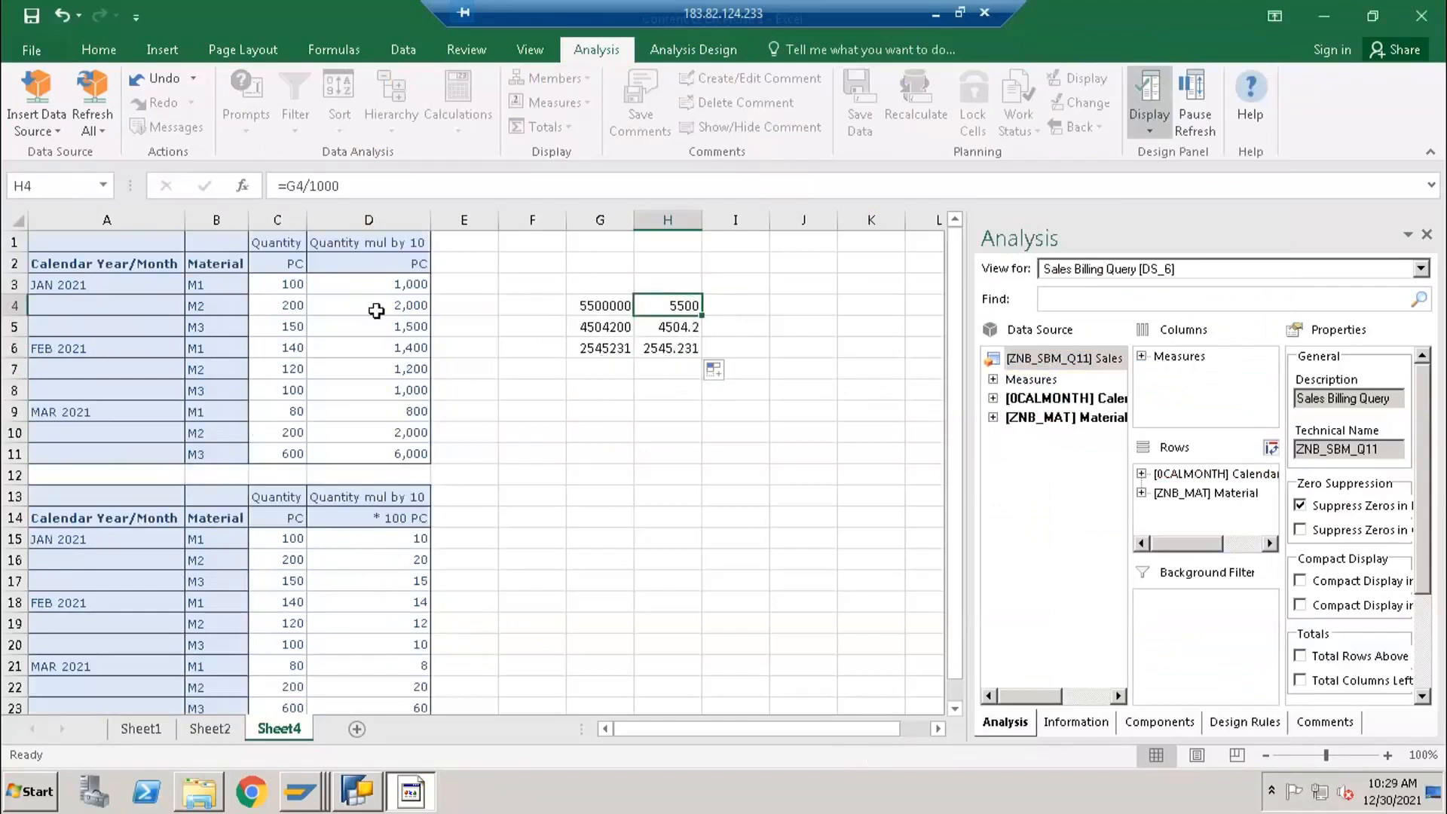
# - Compare the Quantity mul by 10 unit headings in D2 and D14 of the unscaled and scaled reports
pyautogui.click(326, 300)
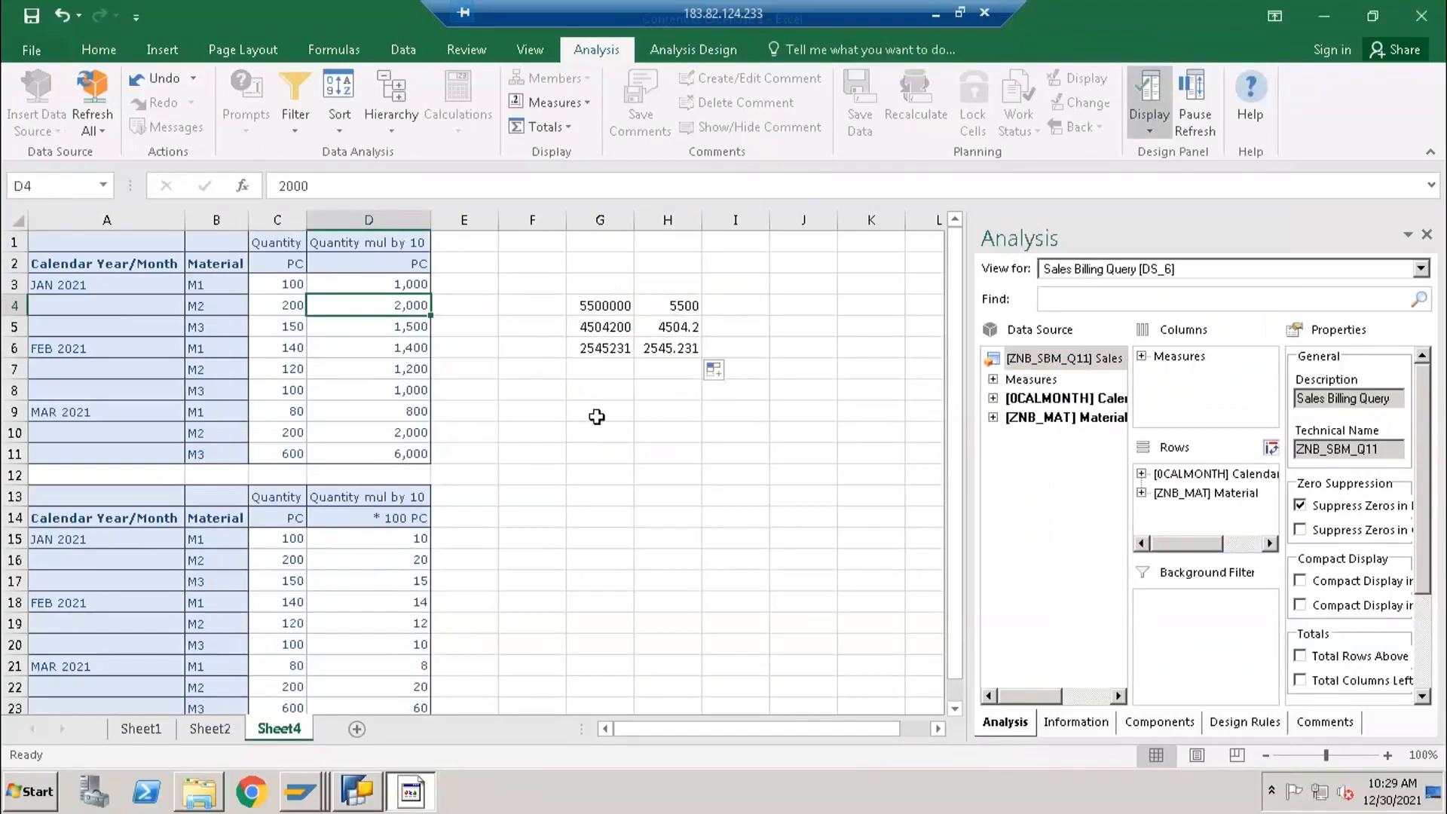
pyautogui.scroll(-1, 359, 464)
pyautogui.scroll(1, 359, 464)
pyautogui.click(395, 499)
pyautogui.click(395, 518)
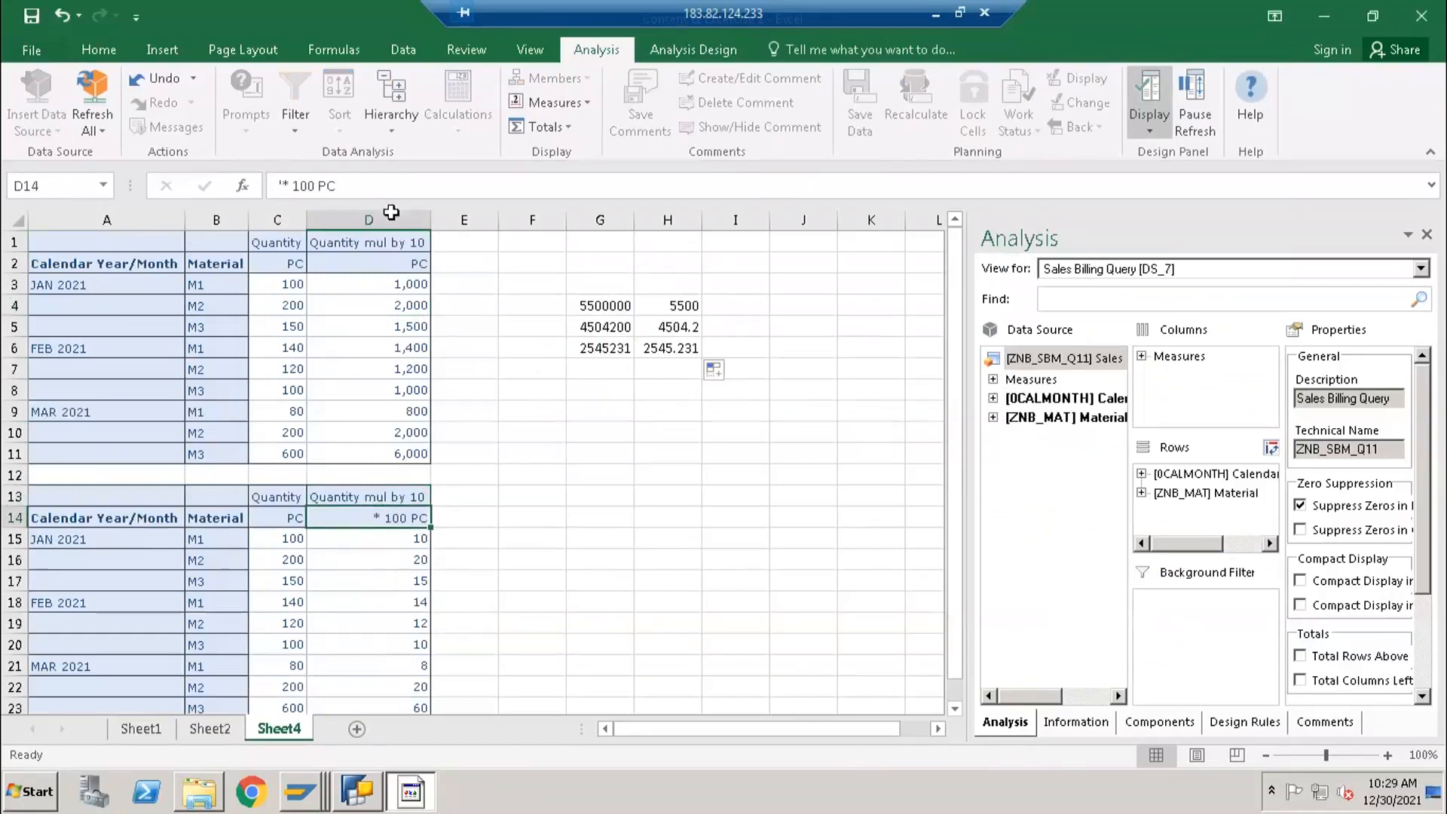
pyautogui.click(396, 270)
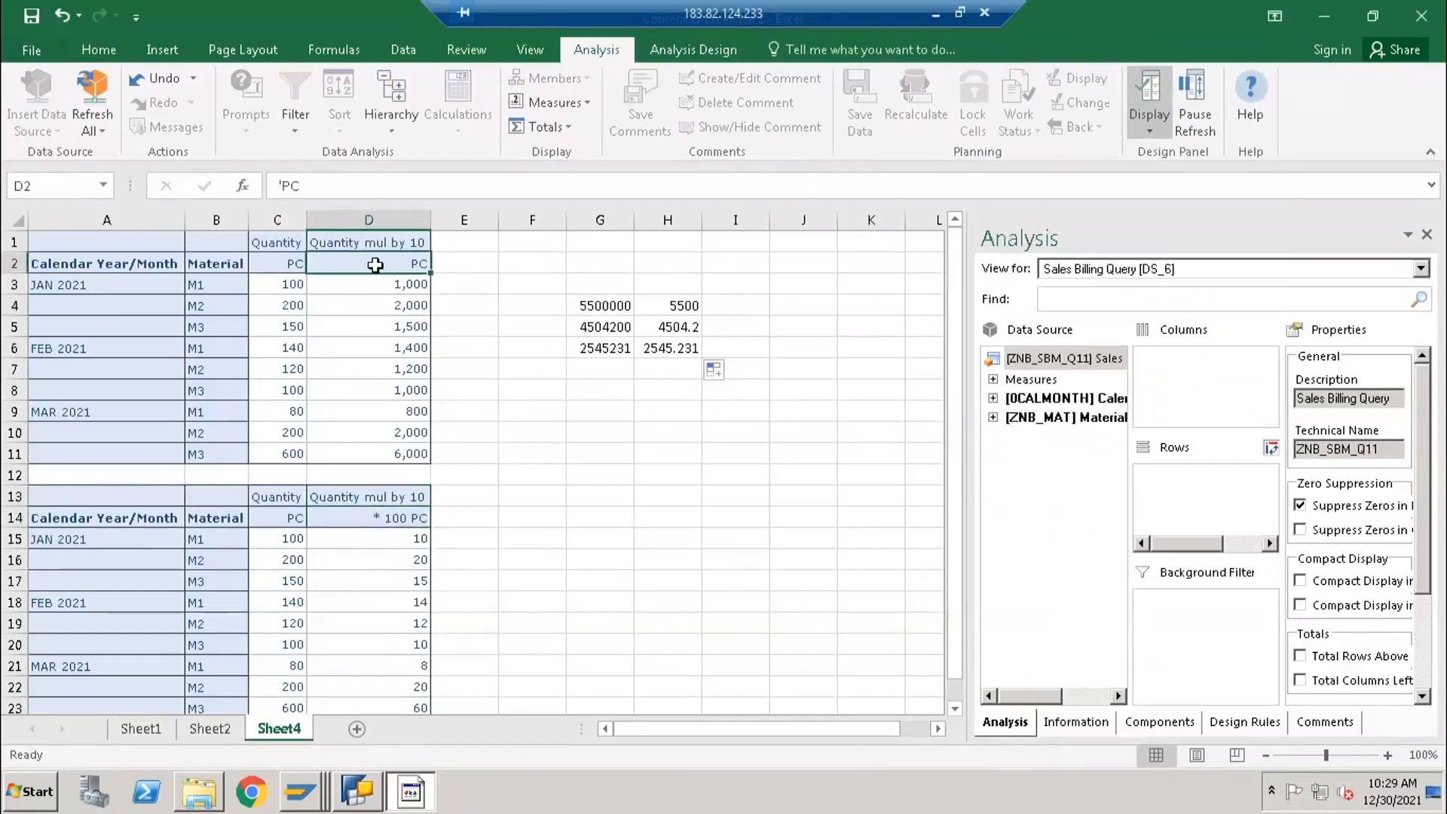
pyautogui.click(387, 518)
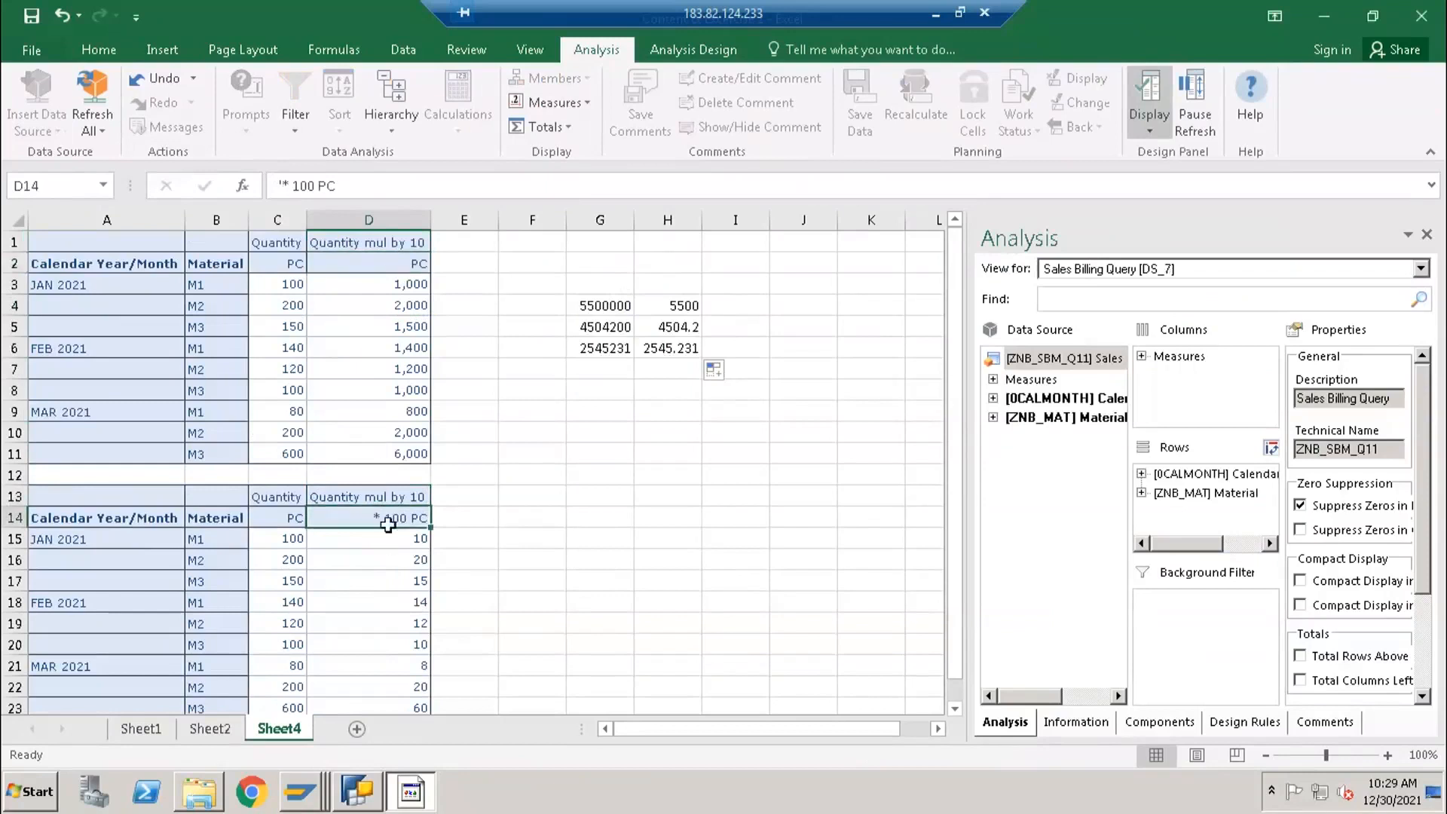
pyautogui.click(399, 264)
pyautogui.click(385, 518)
# - Examine the scaled Quantity mul by 10 values in D15:D23 against the scaling unit in D14
pyautogui.scroll(-1, 343, 513)
pyautogui.moveTo(359, 475); pyautogui.dragTo(358, 540)
pyautogui.moveTo(362, 631); pyautogui.dragTo(364, 647)
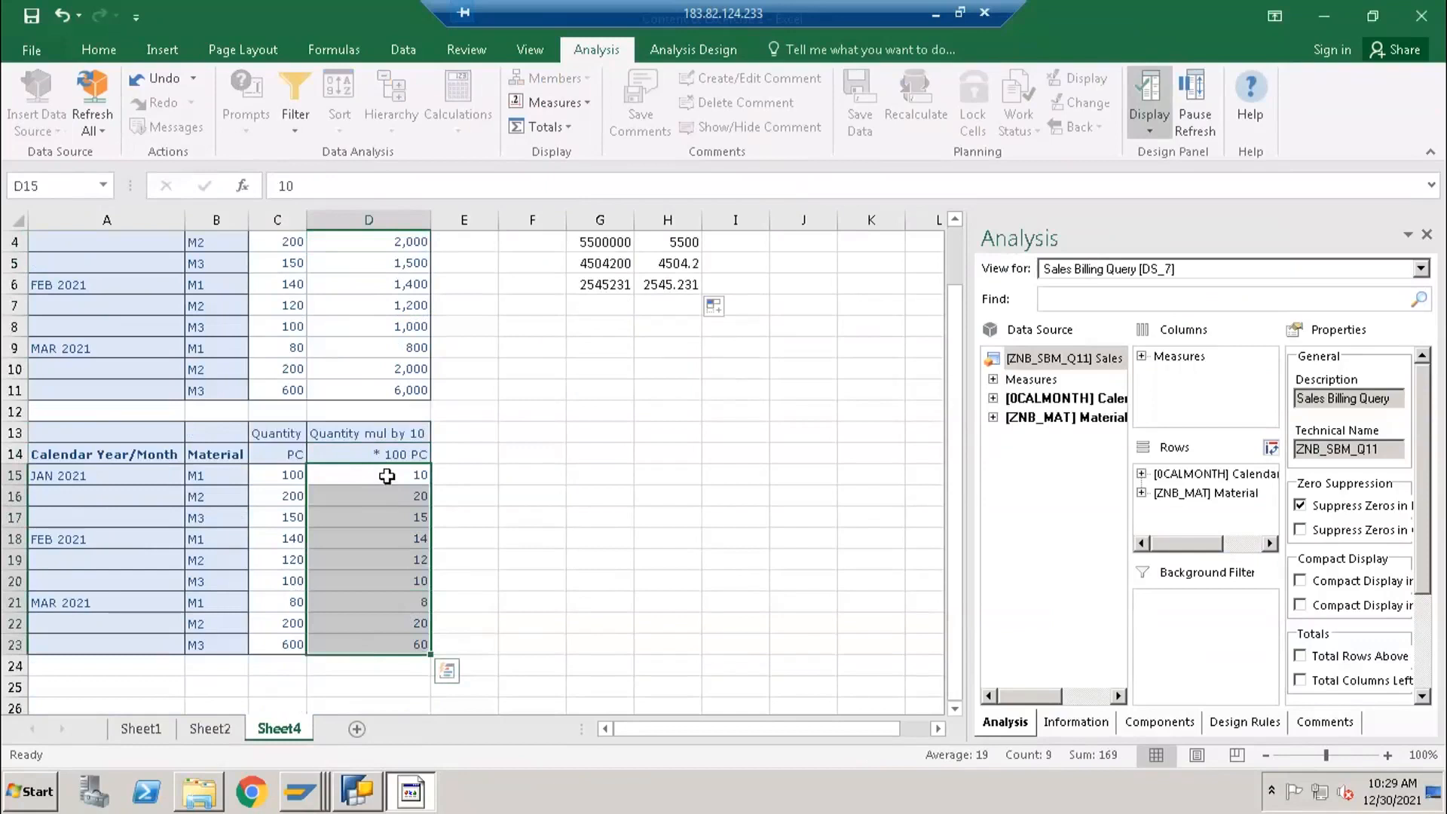
pyautogui.click(386, 477)
pyautogui.moveTo(369, 475); pyautogui.dragTo(391, 647)
pyautogui.click(367, 454)
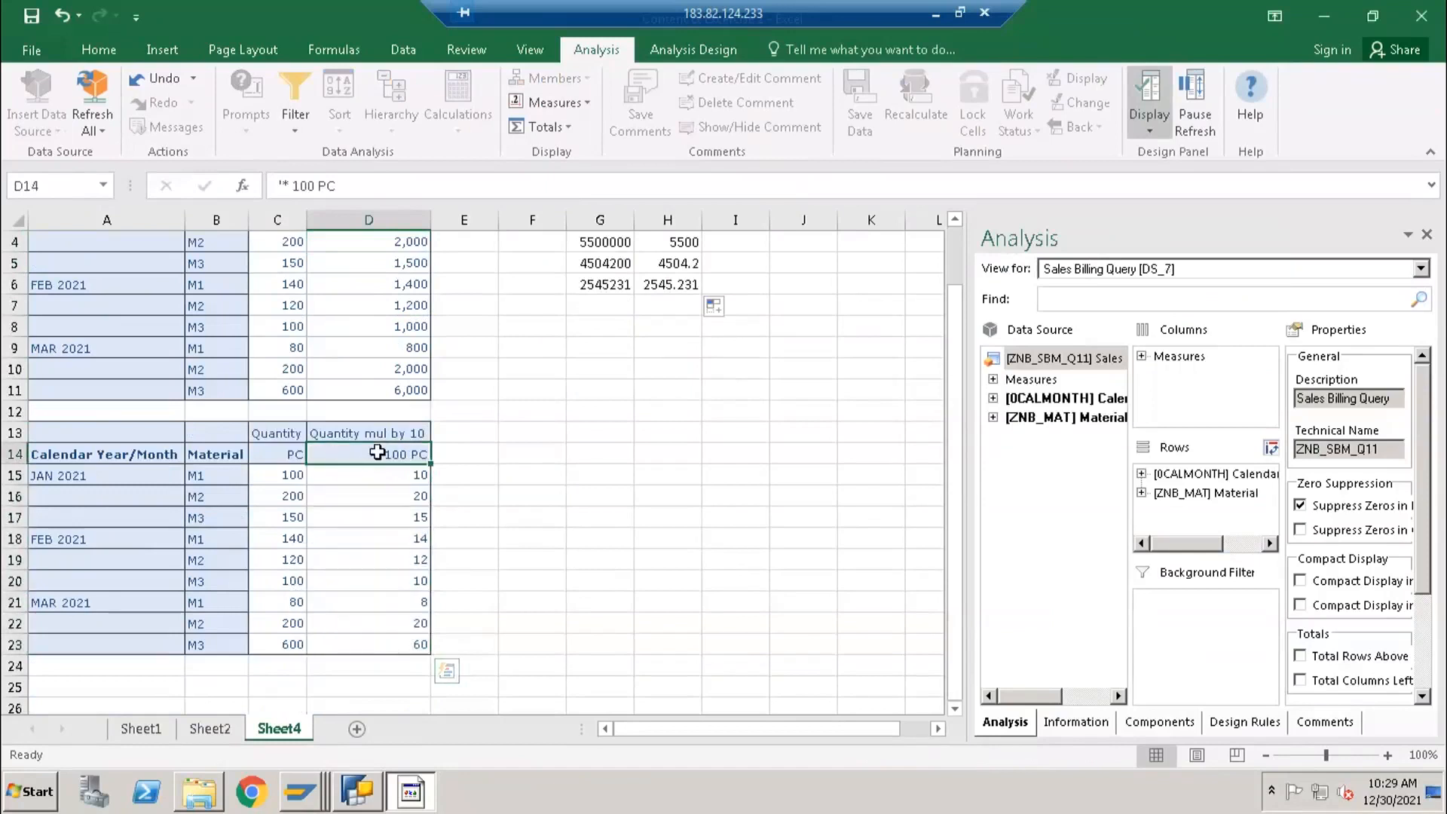
# - In BEx Query Designer, set the Scaling Factor of the Quantity mul by 10 formula to 1,000 and save the query
pyautogui.click(367, 791)
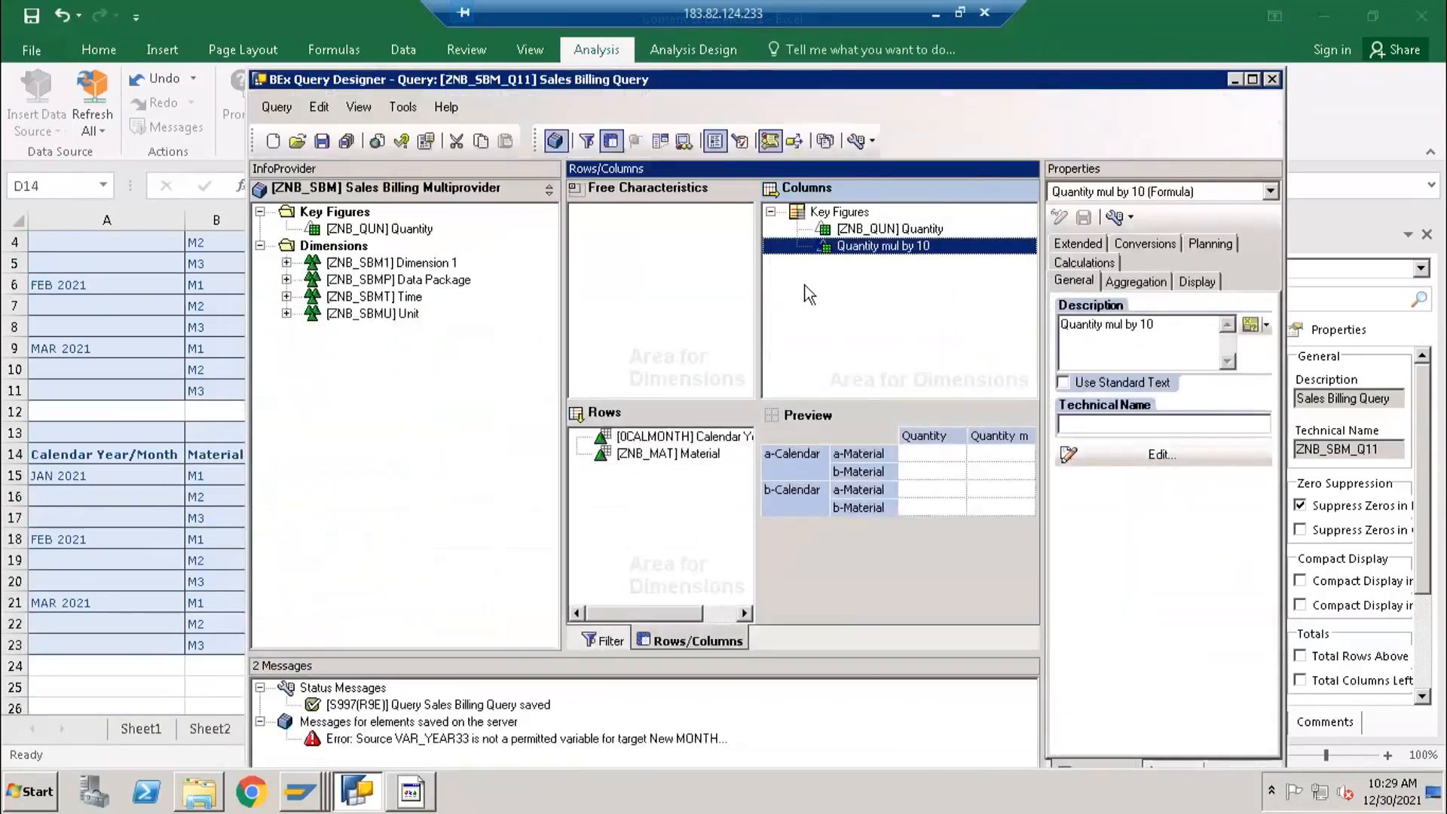
pyautogui.click(1197, 281)
pyautogui.click(1120, 548)
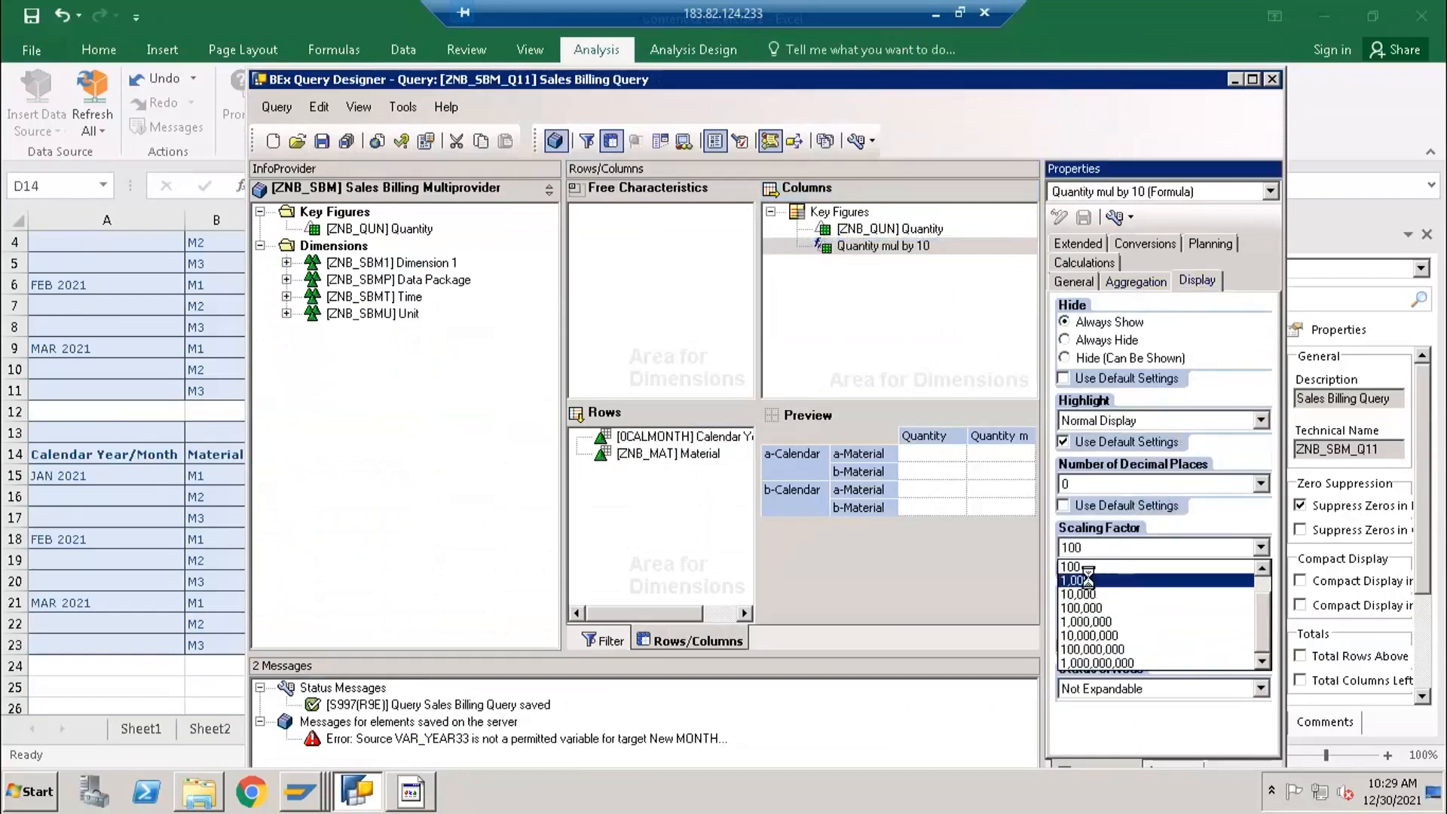
pyautogui.click(1088, 579)
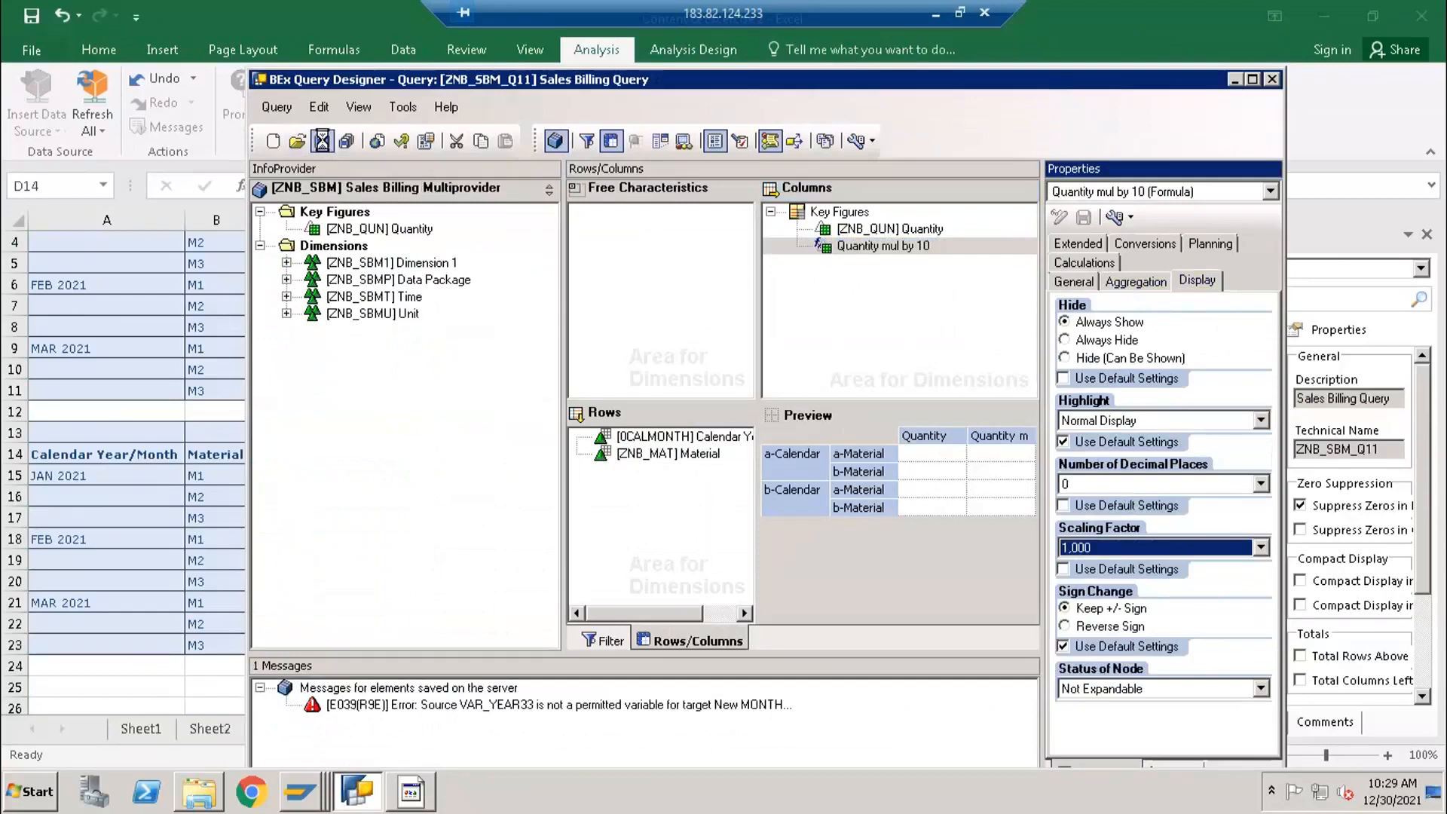
# - Back in Excel, insert the Sales Billing Query as an analysis data source at cell A25 of Sheet4
pyautogui.click(74, 670)
pyautogui.scroll(-2, 71, 669)
pyautogui.click(51, 560)
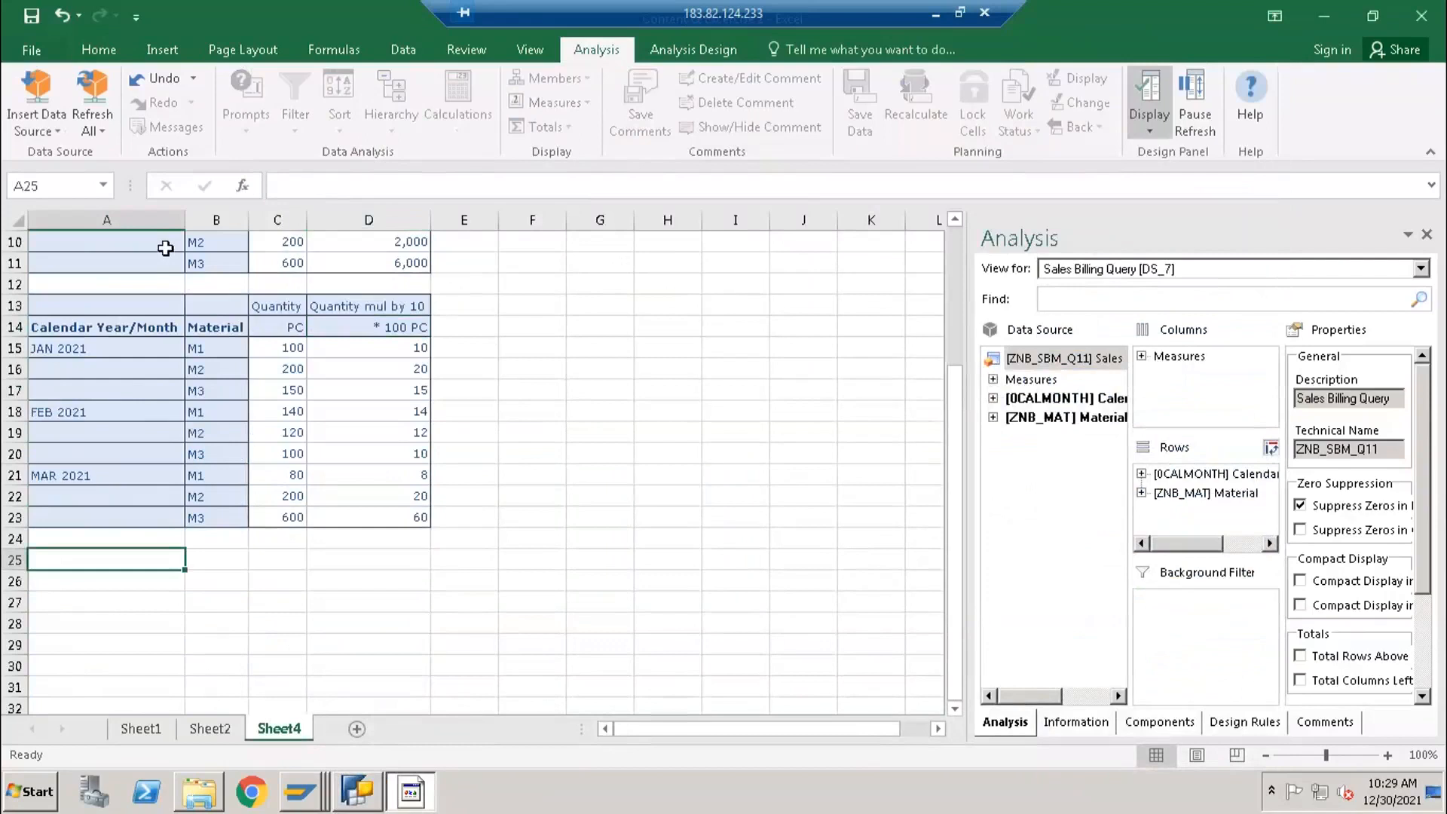
pyautogui.click(56, 127)
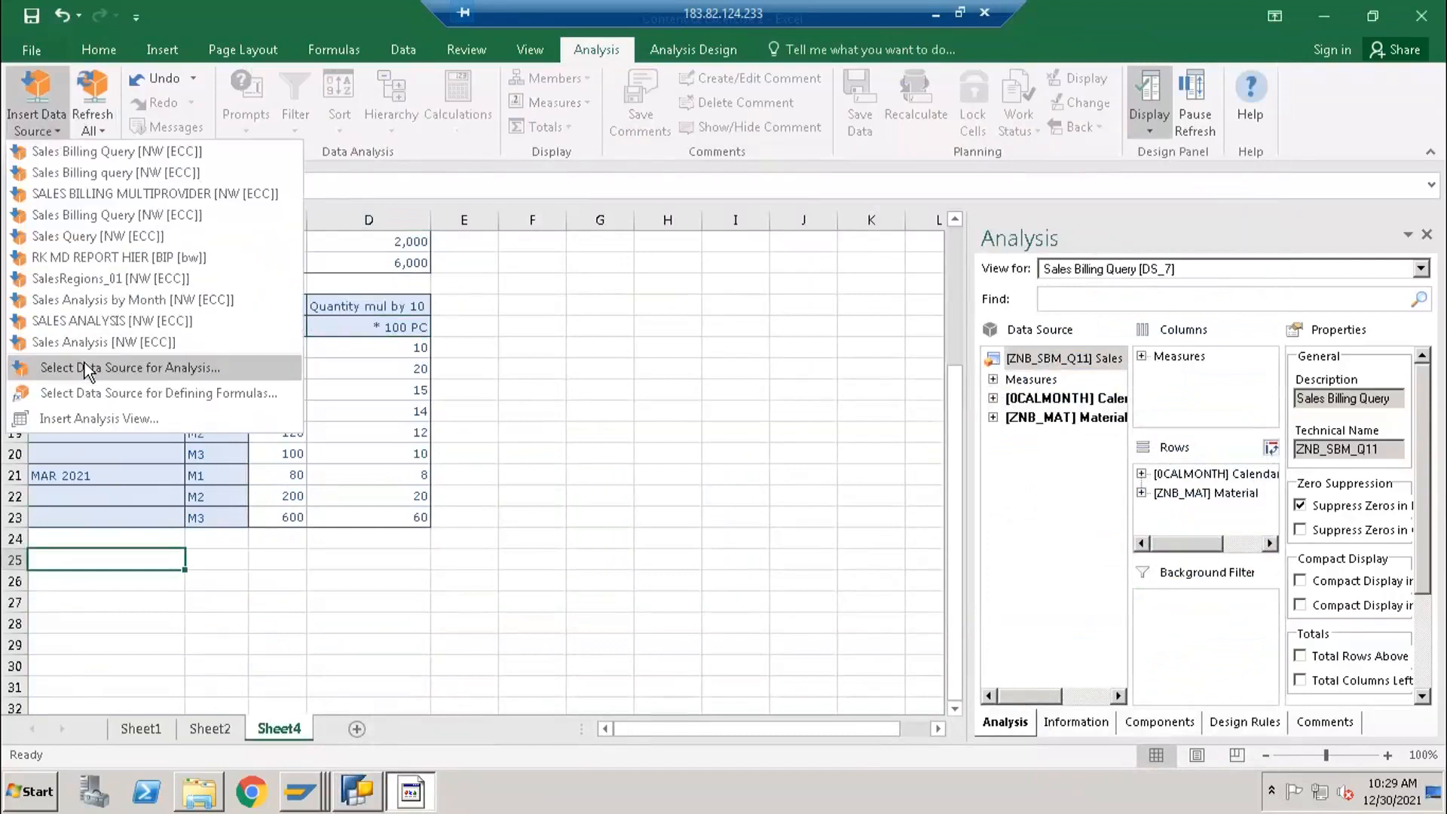
pyautogui.click(84, 363)
pyautogui.click(840, 567)
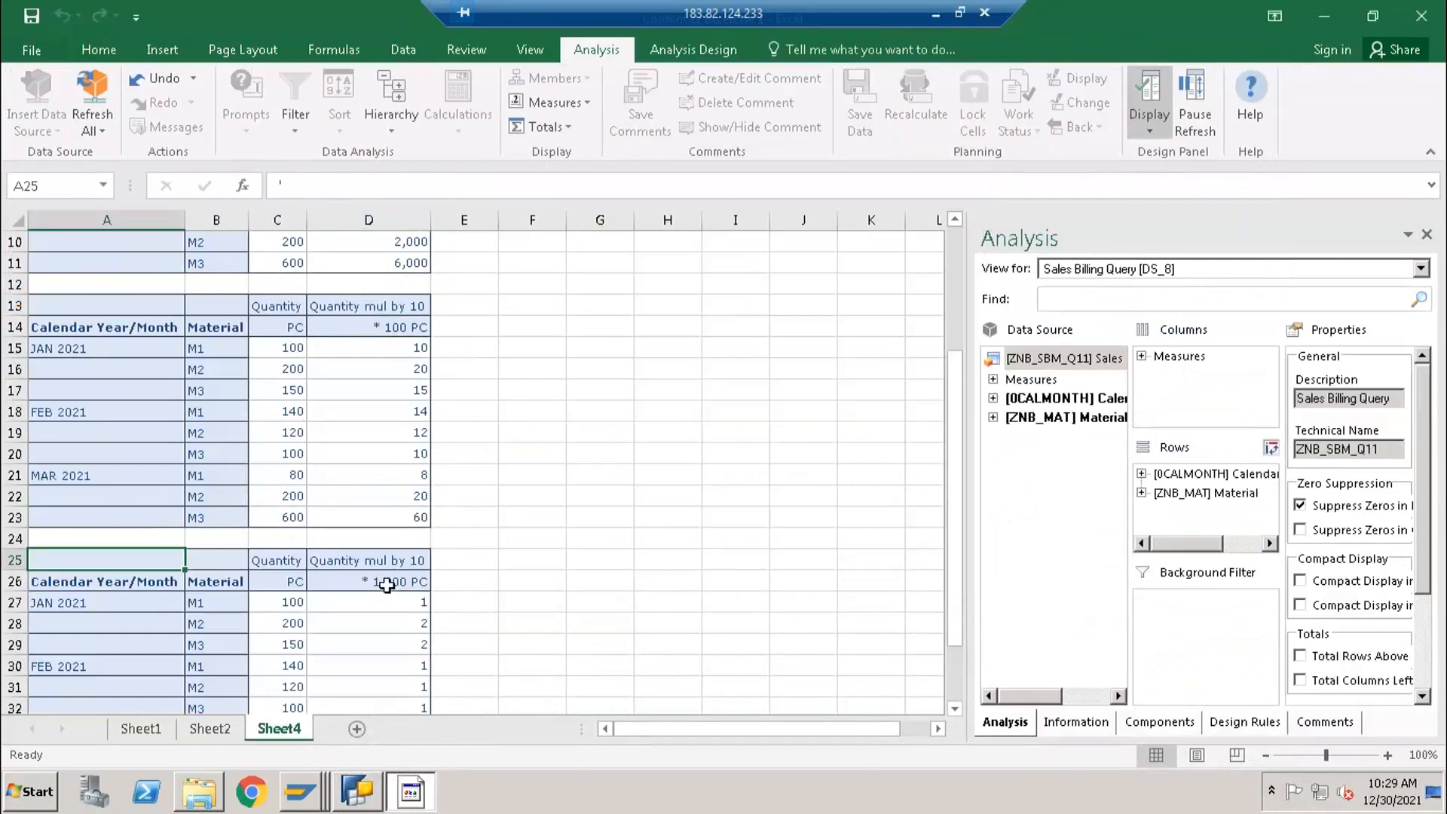
# - Examine the Quantity mul by 10 values in D27:D35 together with their scaling unit in D26
pyautogui.click(387, 584)
pyautogui.scroll(-1, 389, 614)
pyautogui.moveTo(386, 540); pyautogui.dragTo(399, 625)
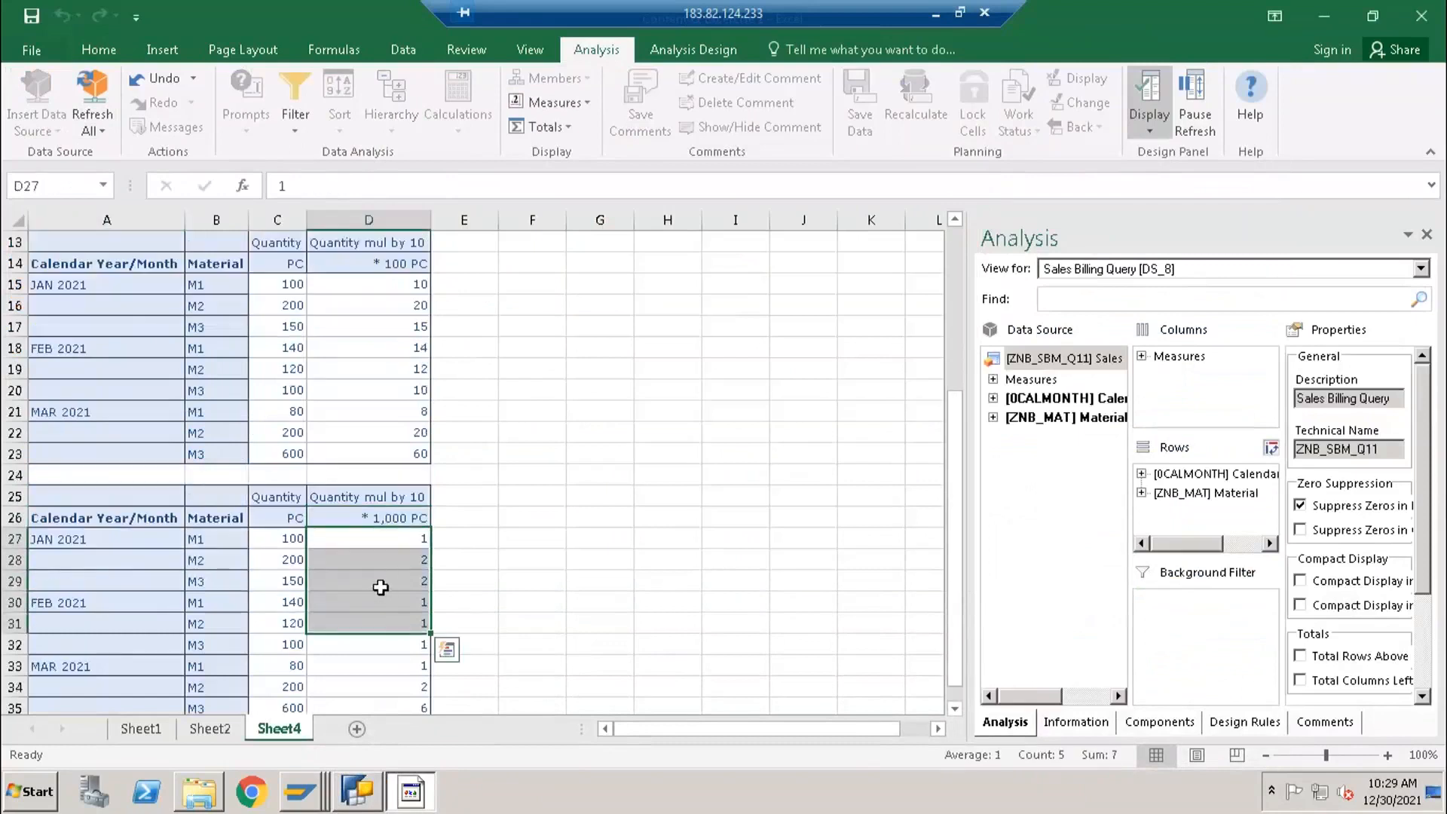
pyautogui.scroll(-2, 381, 596)
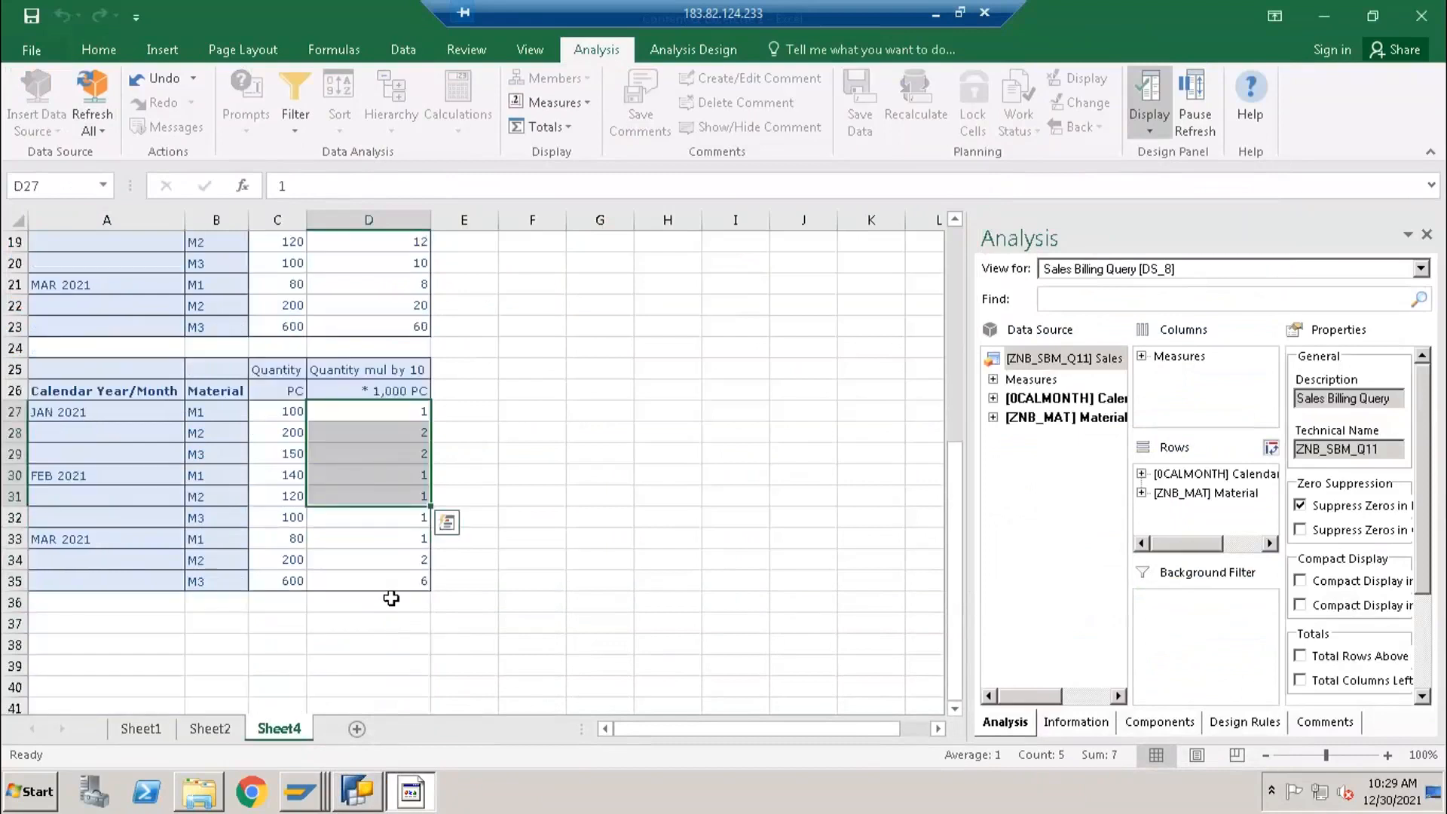
pyautogui.click(390, 600)
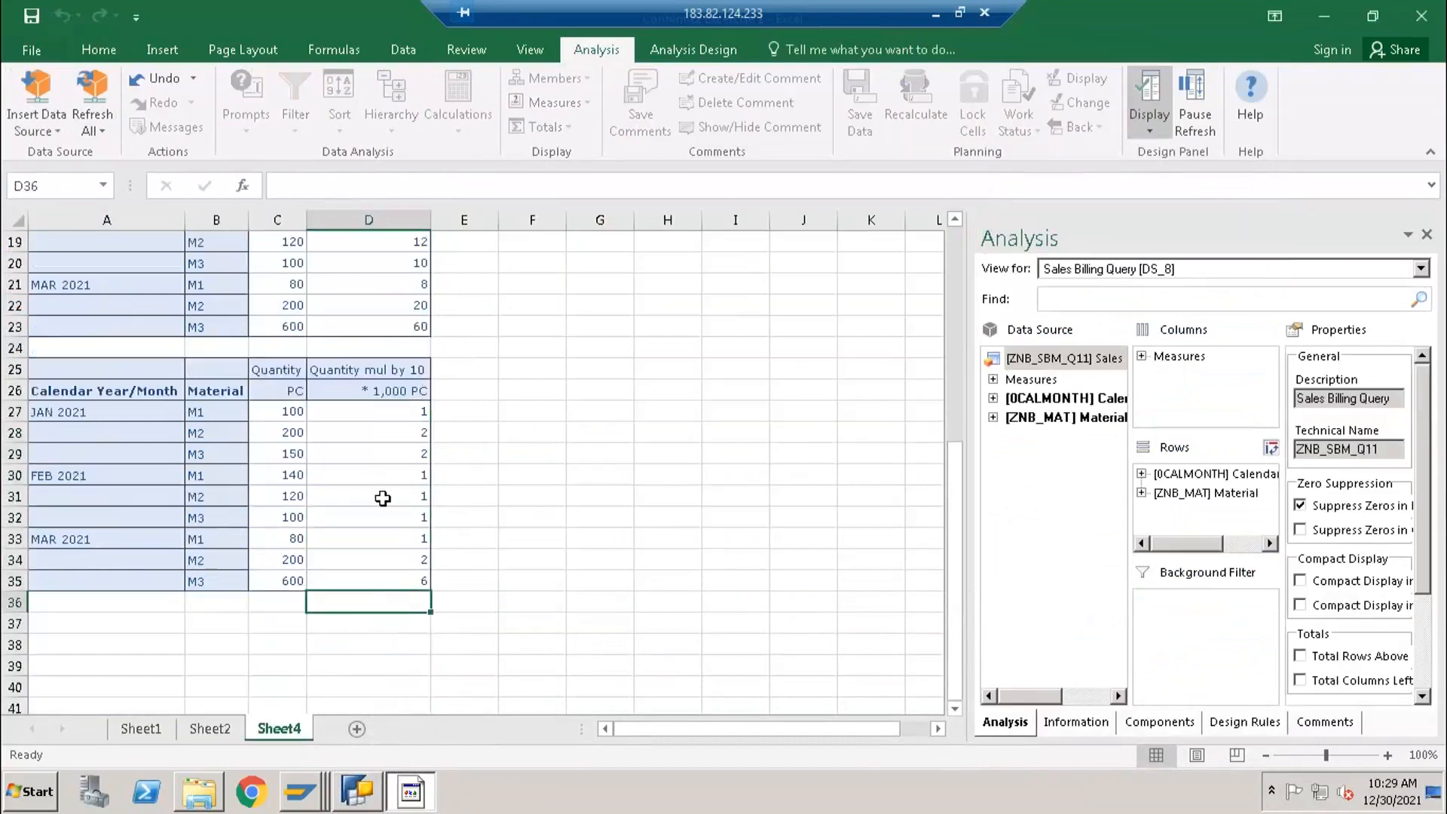
pyautogui.scroll(1, 382, 513)
pyautogui.click(382, 450)
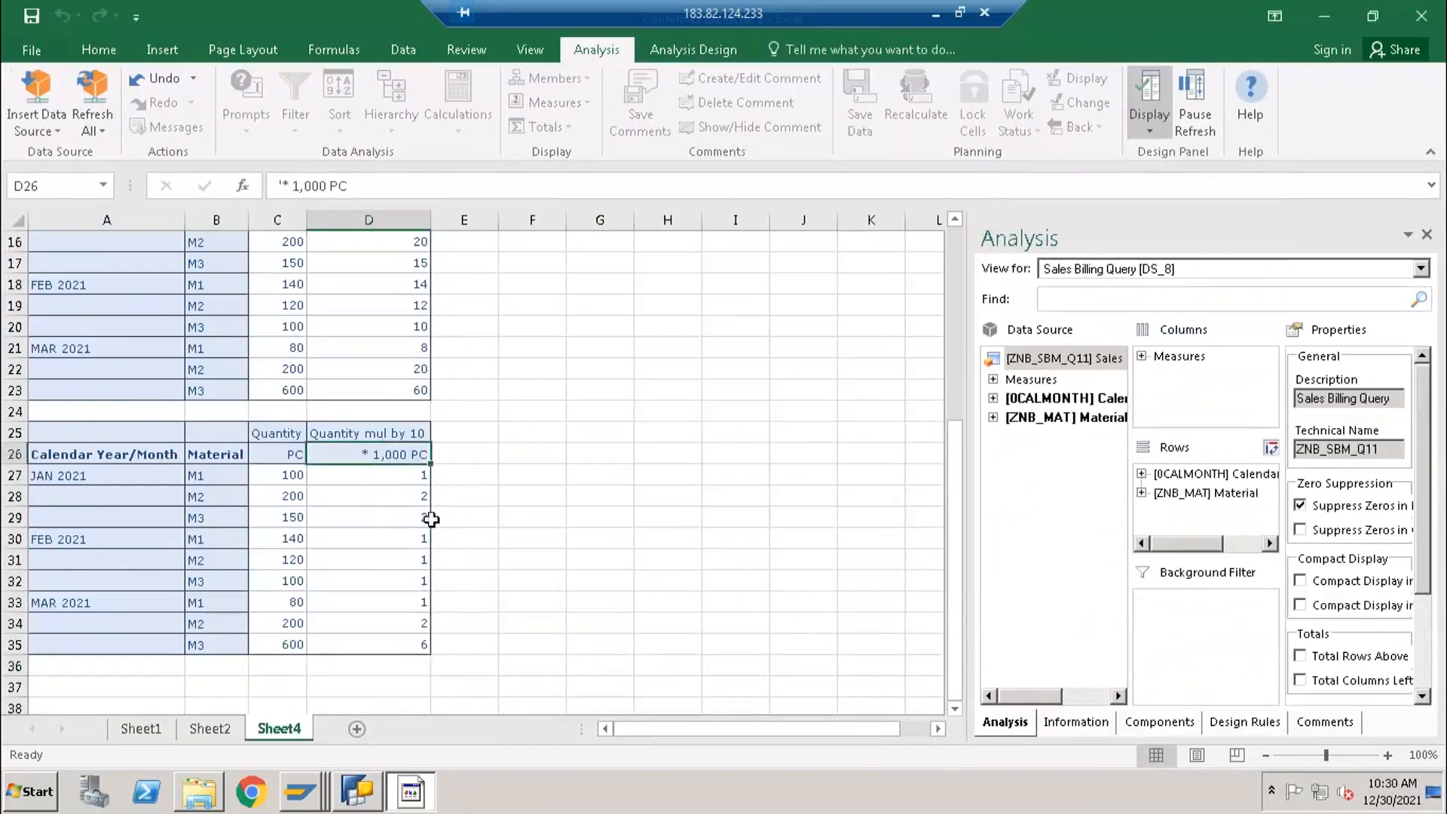
pyautogui.click(414, 475)
pyautogui.moveTo(413, 578); pyautogui.dragTo(410, 640)
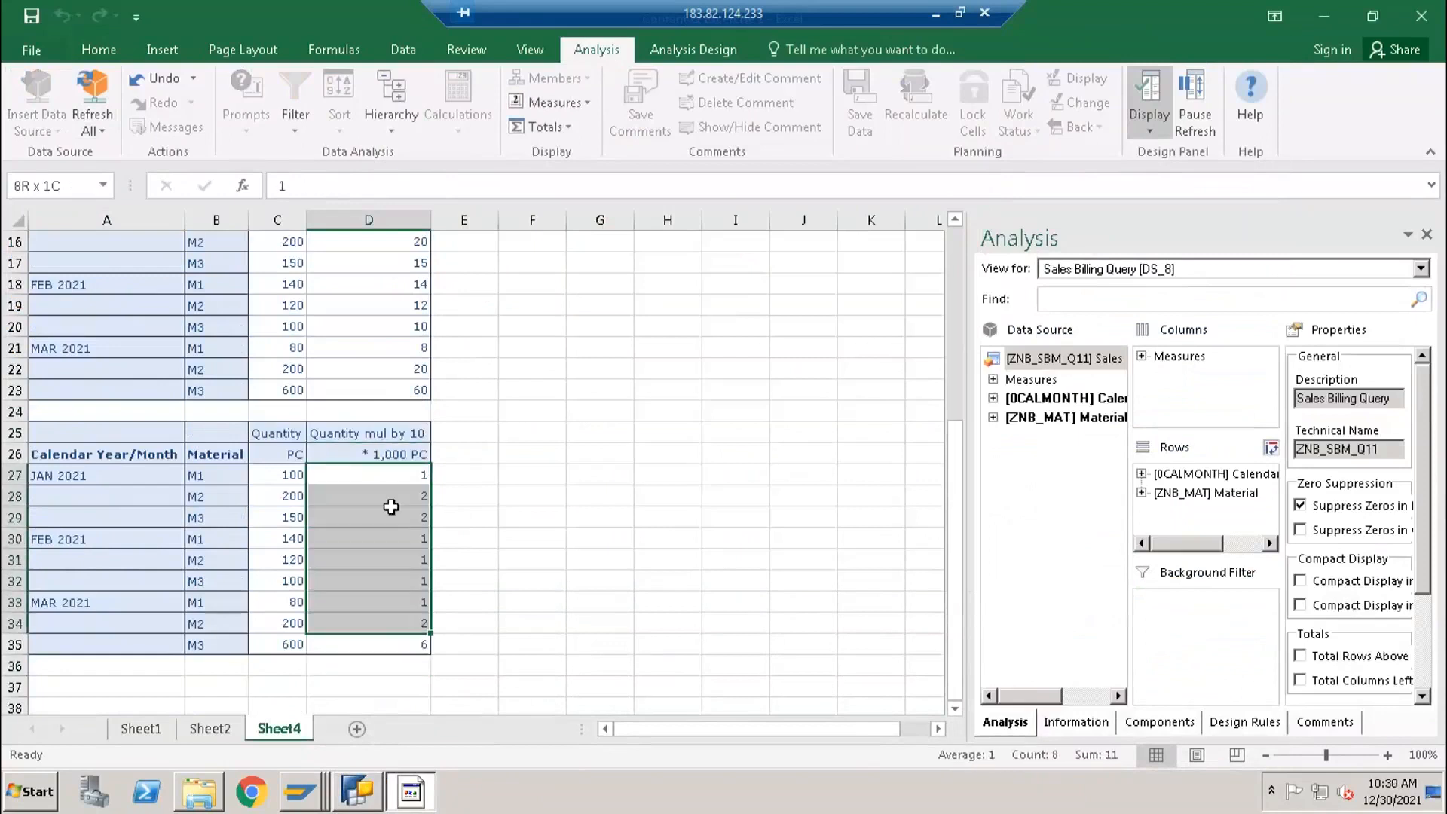
pyautogui.click(389, 455)
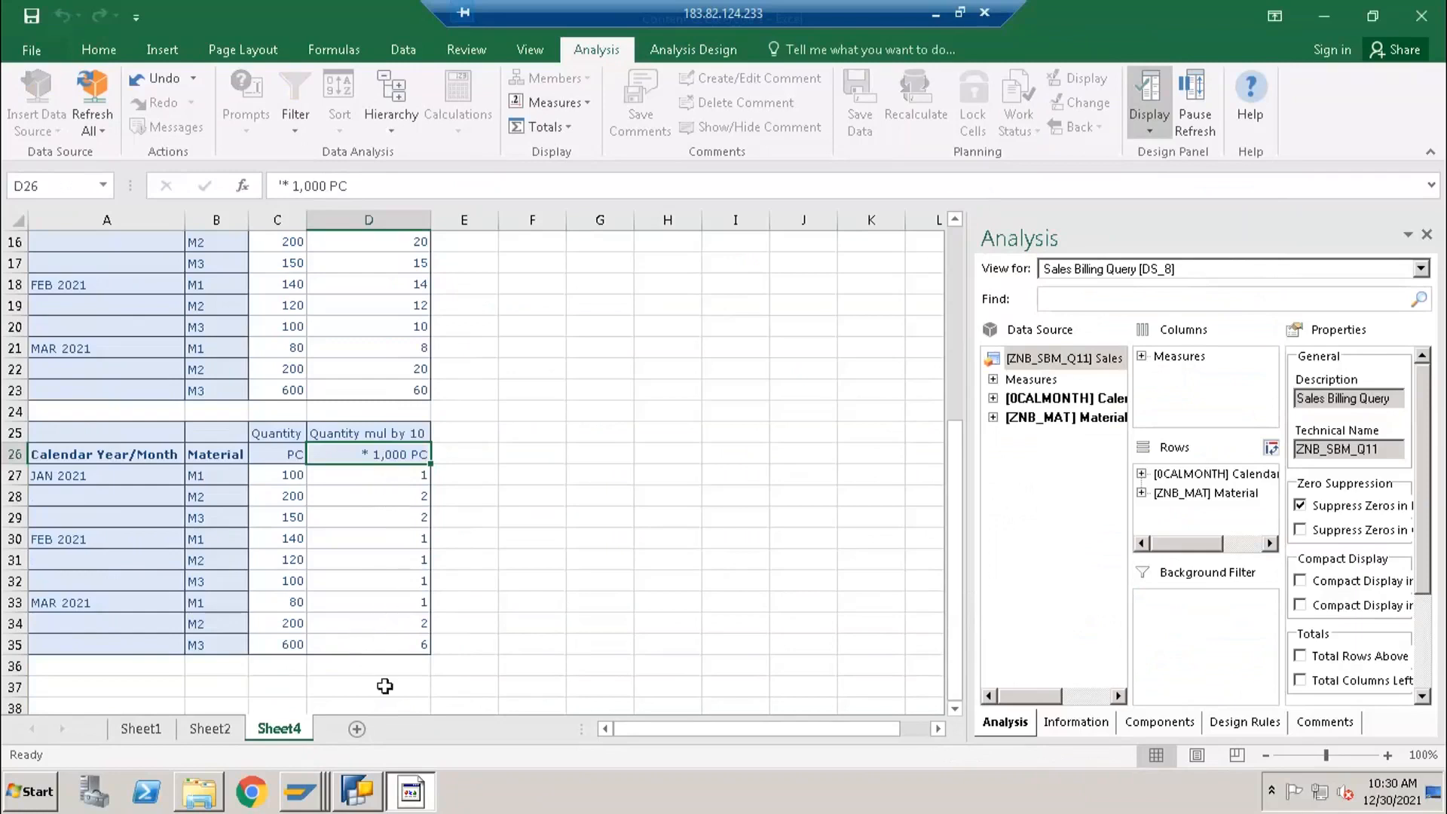
pyautogui.moveTo(388, 473); pyautogui.dragTo(391, 651)
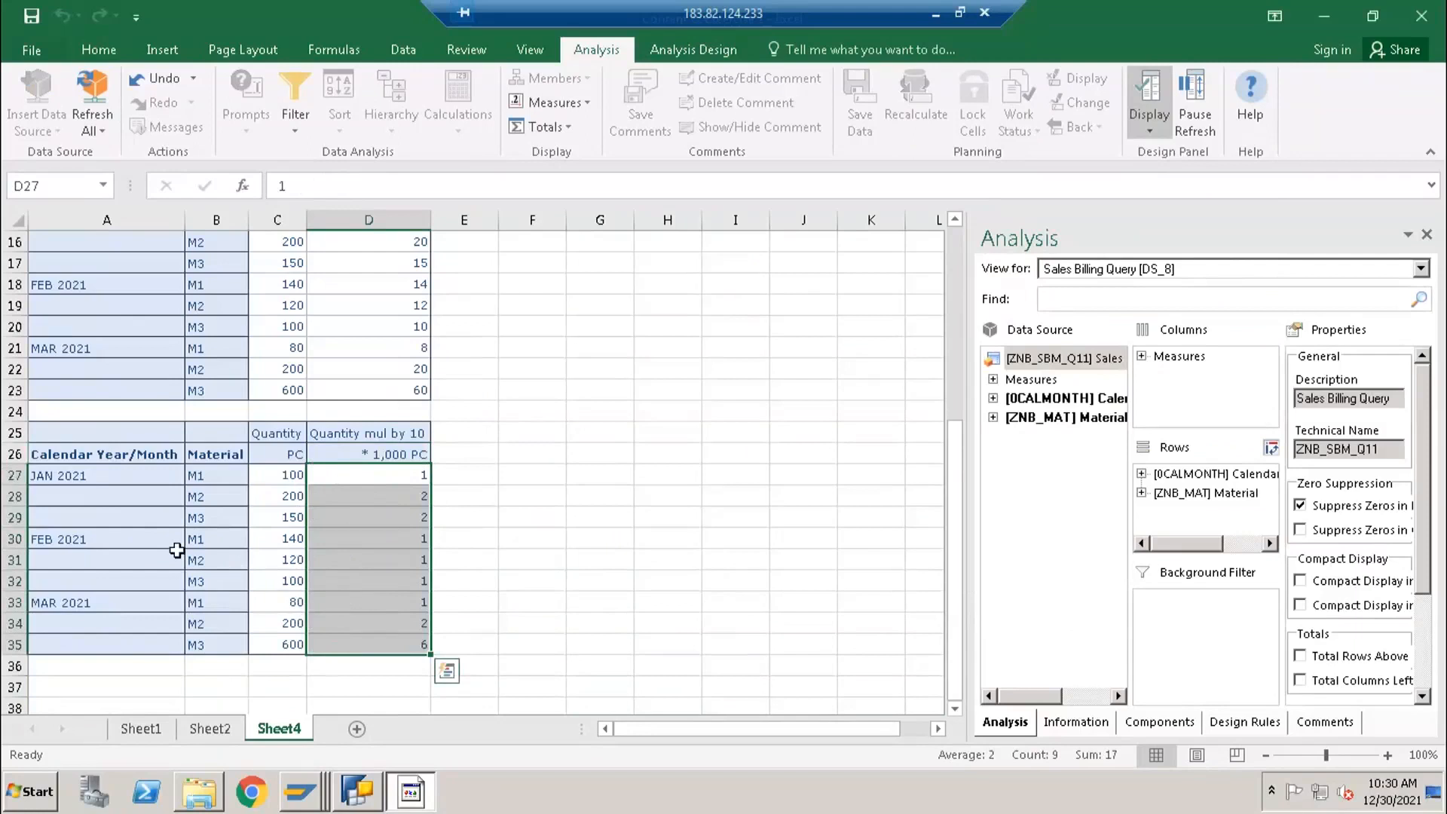
pyautogui.click(402, 648)
# - In BEx Query Designer, set the Results Rows of Calendar Year/Month to Always Display and save the query
pyautogui.click(357, 791)
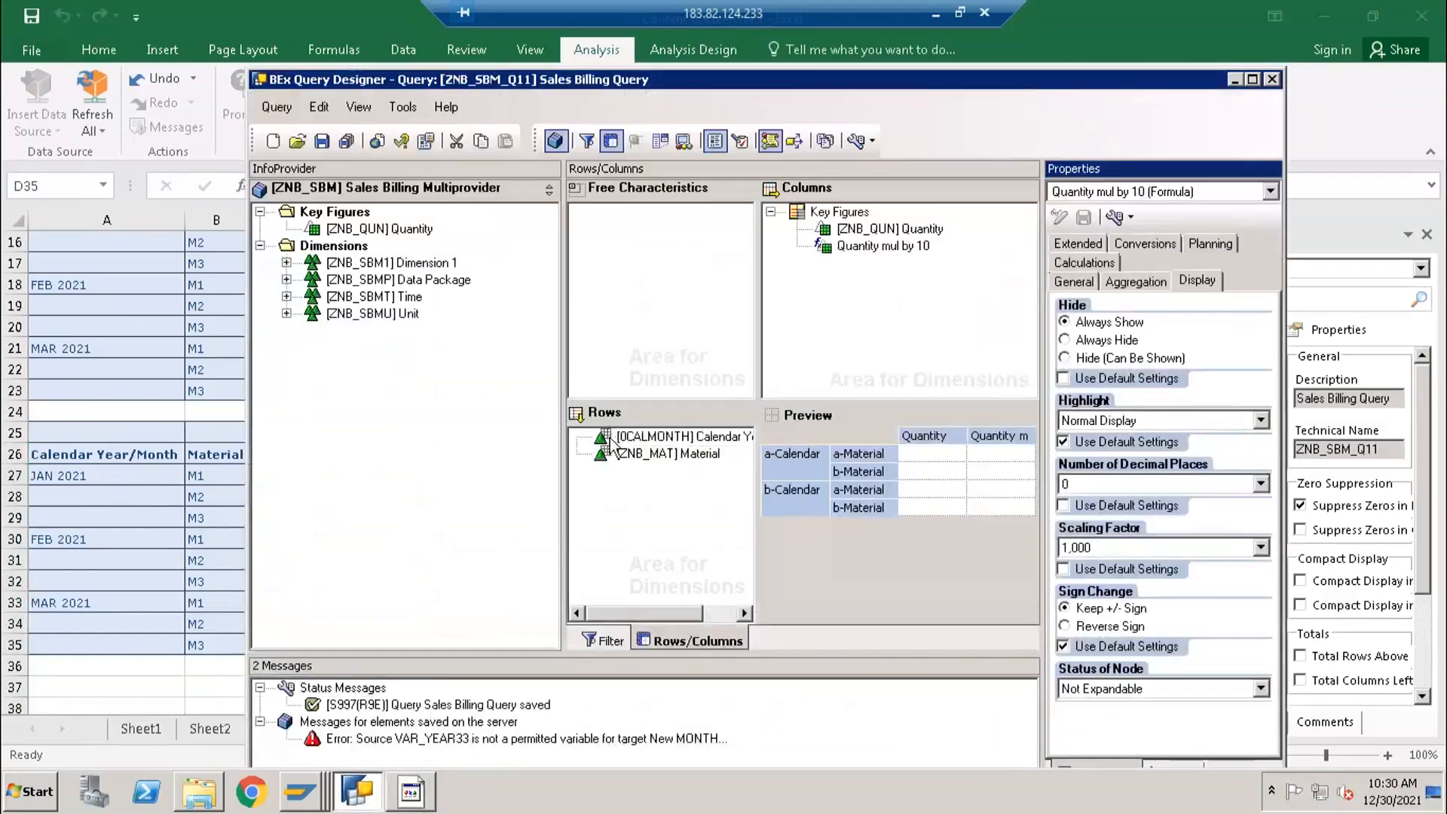
pyautogui.click(613, 448)
pyautogui.click(612, 437)
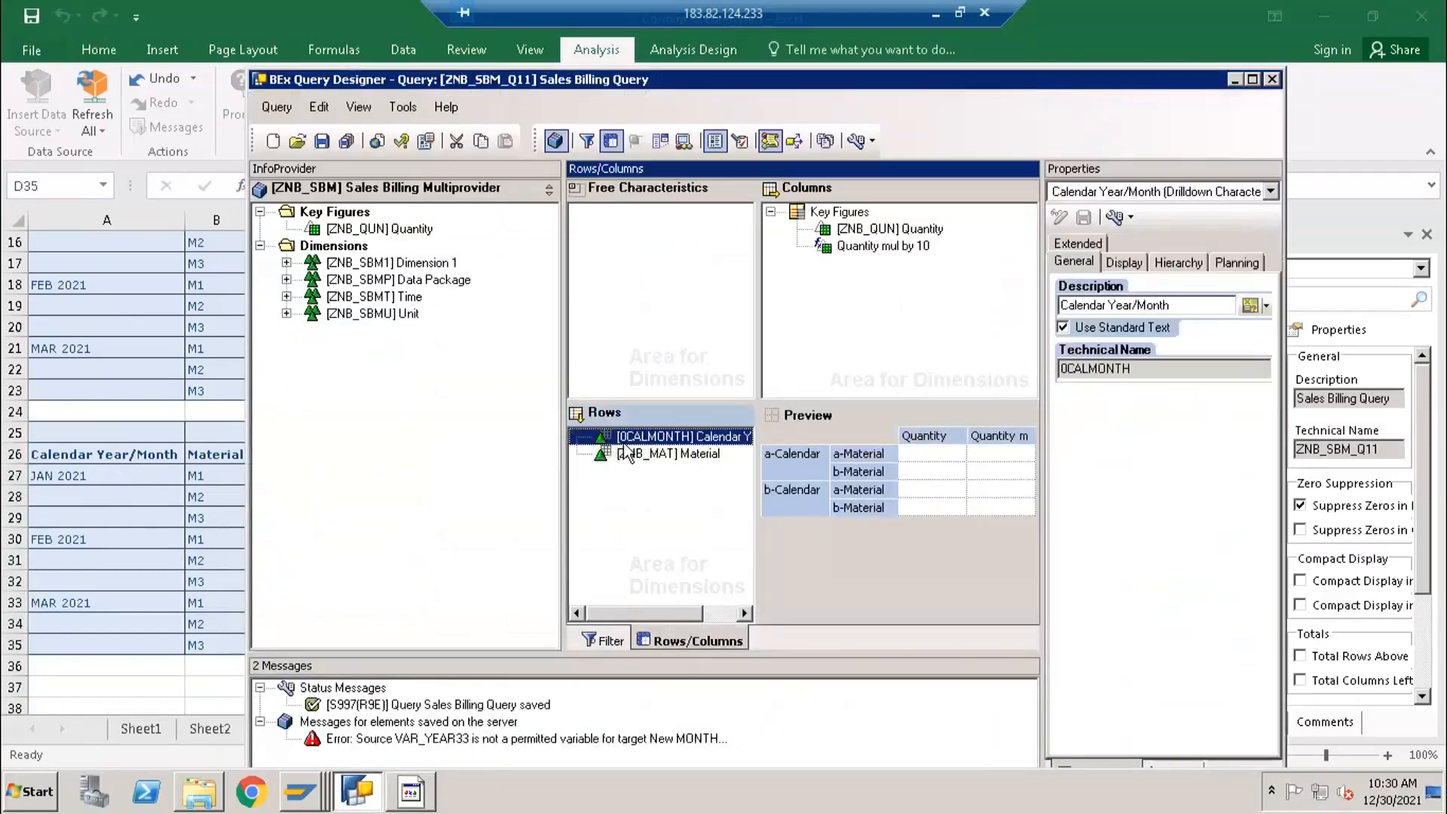
pyautogui.click(1121, 264)
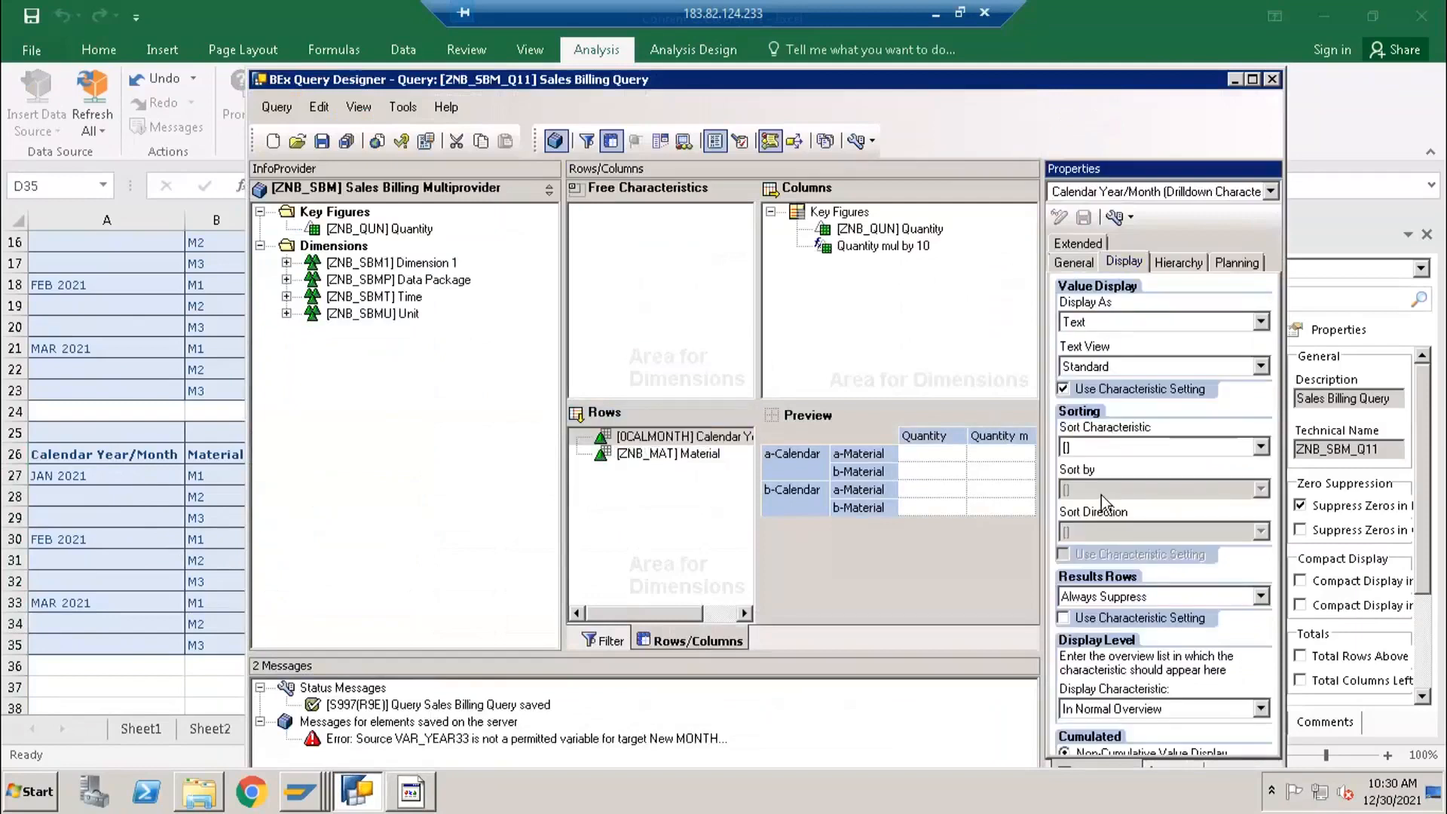
pyautogui.click(1088, 600)
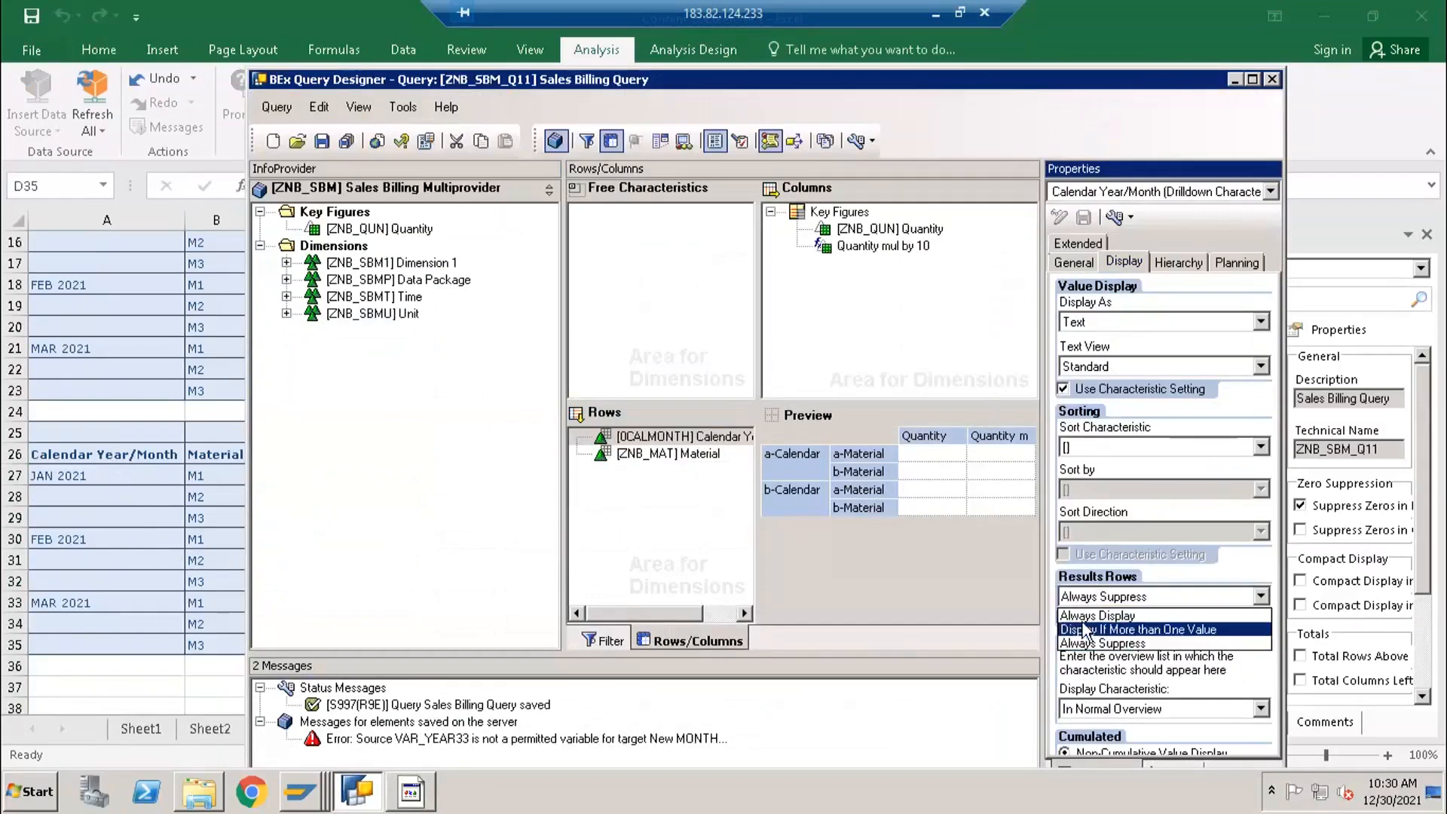
pyautogui.click(1065, 615)
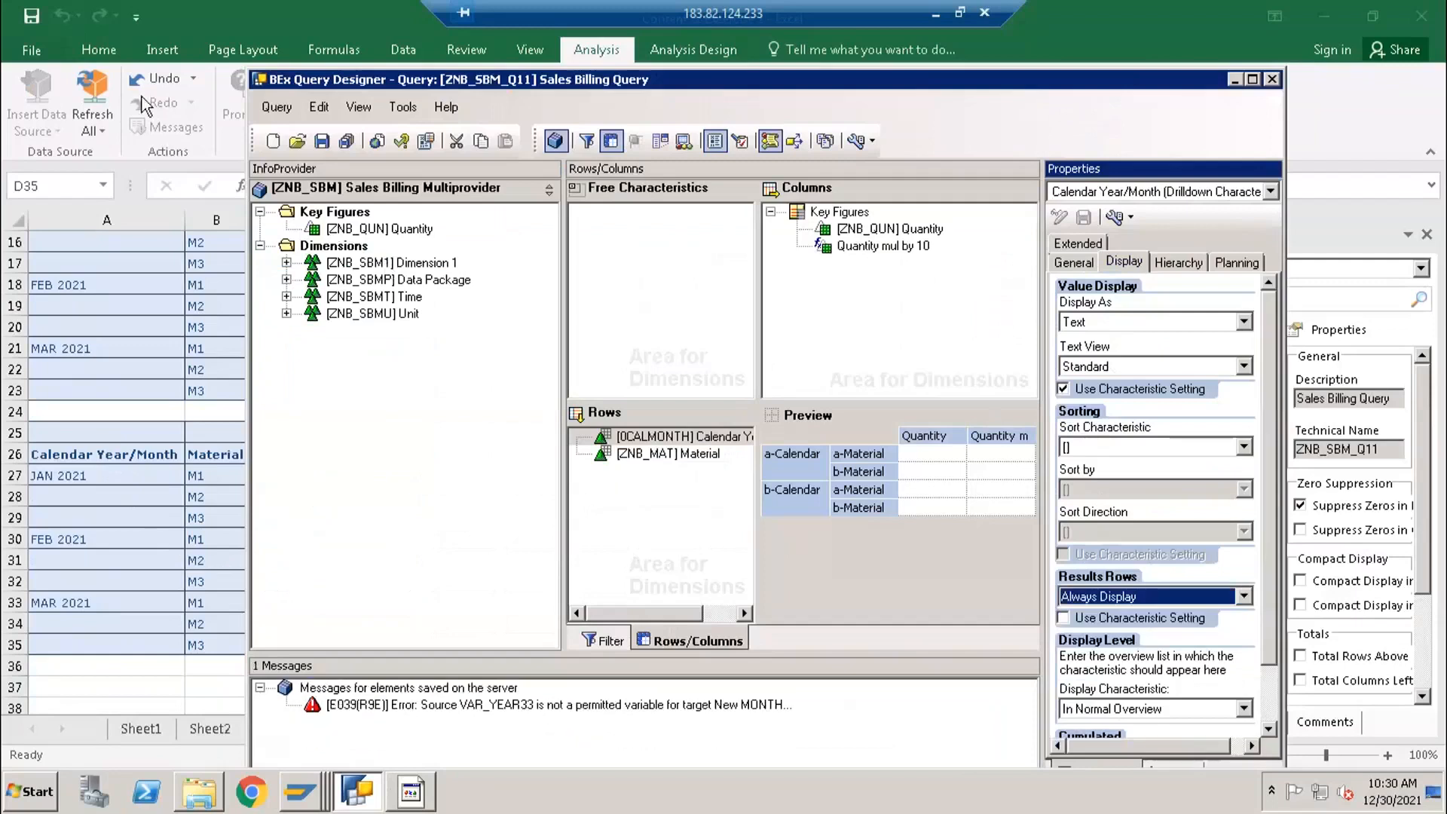
pyautogui.click(320, 143)
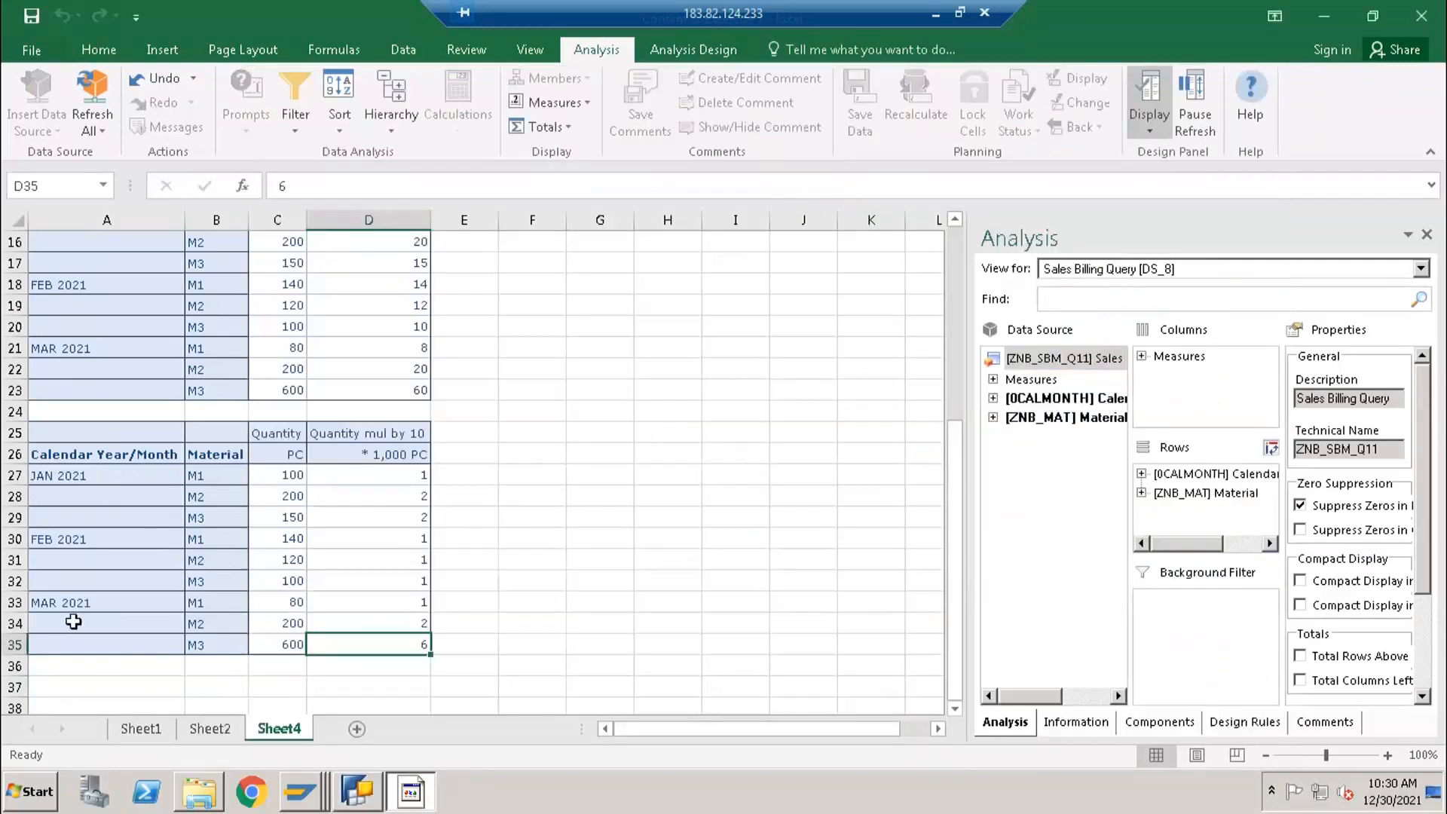
# - Return to Excel and insert the Sales Billing Query as another analysis data source at cell A37
pyautogui.scroll(-1, 75, 618)
pyautogui.click(105, 623)
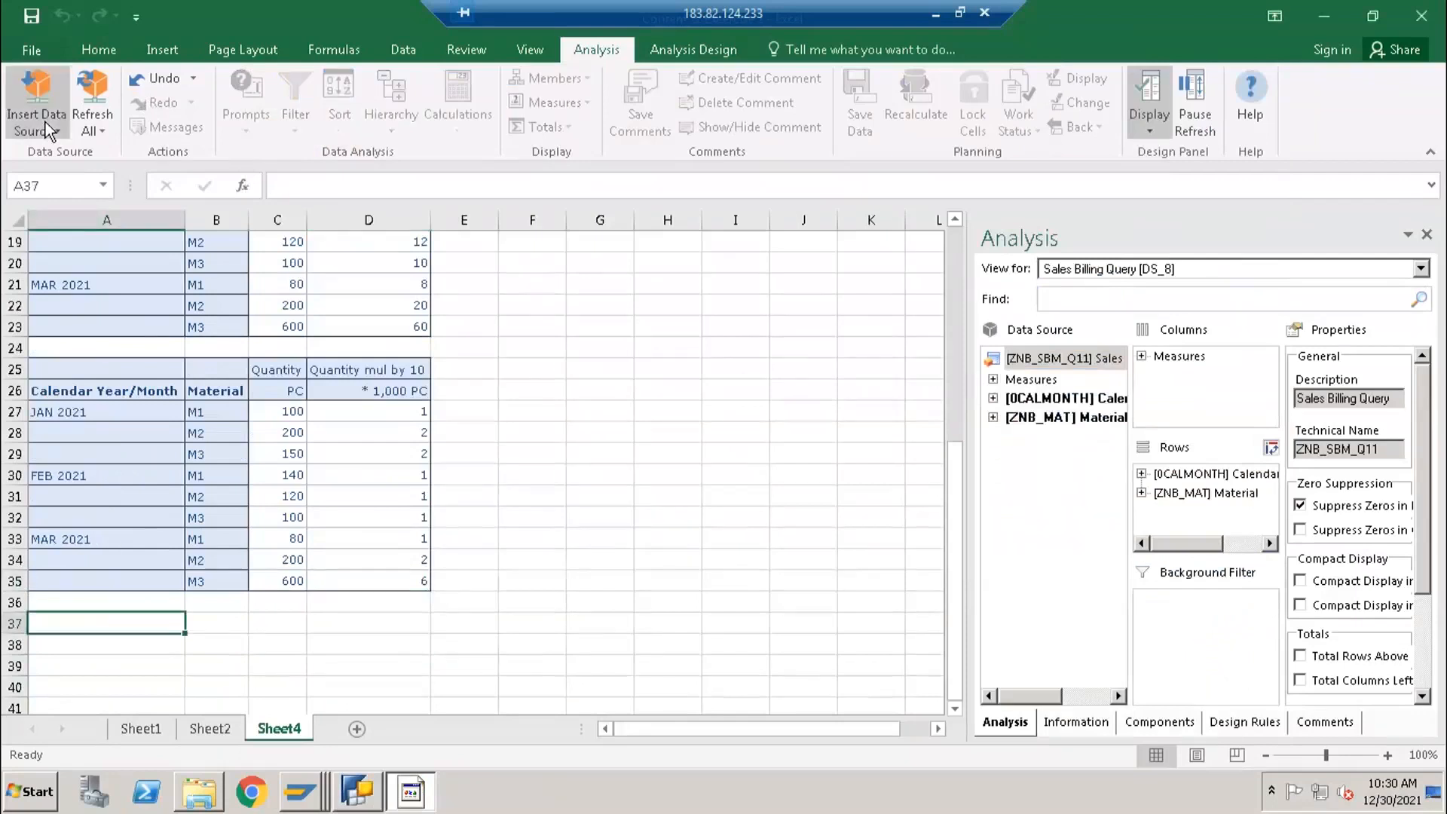
pyautogui.click(45, 122)
pyautogui.click(101, 366)
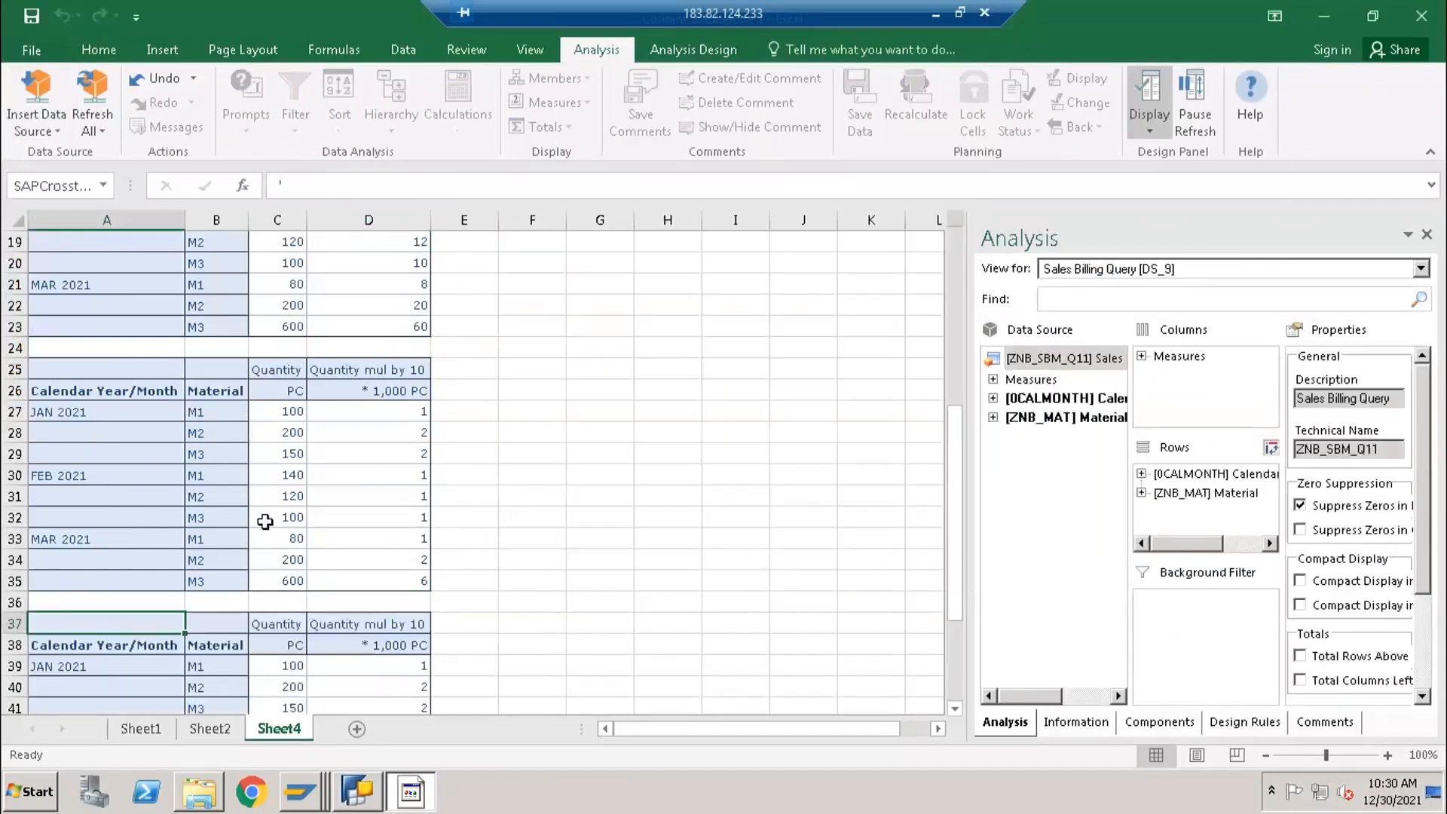
# - Examine the Overall Result row 48 of the report at A37, comparing D48 with the Quantity mul by 10 values in D39:D47
pyautogui.scroll(-7, 271, 539)
pyautogui.scroll(1, 271, 540)
pyautogui.scroll(-1, 271, 540)
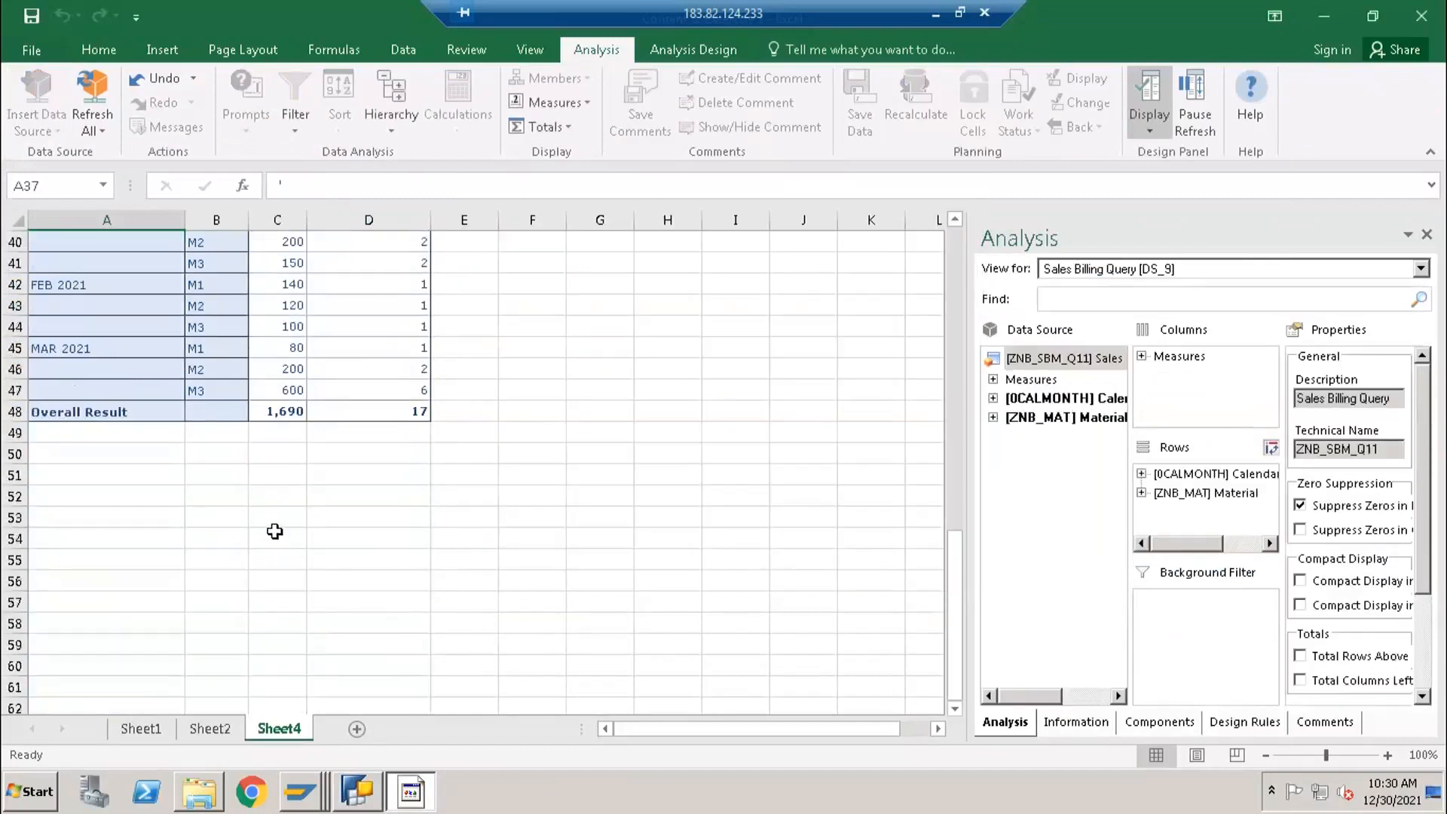
pyautogui.scroll(2, 276, 527)
pyautogui.scroll(1, 276, 527)
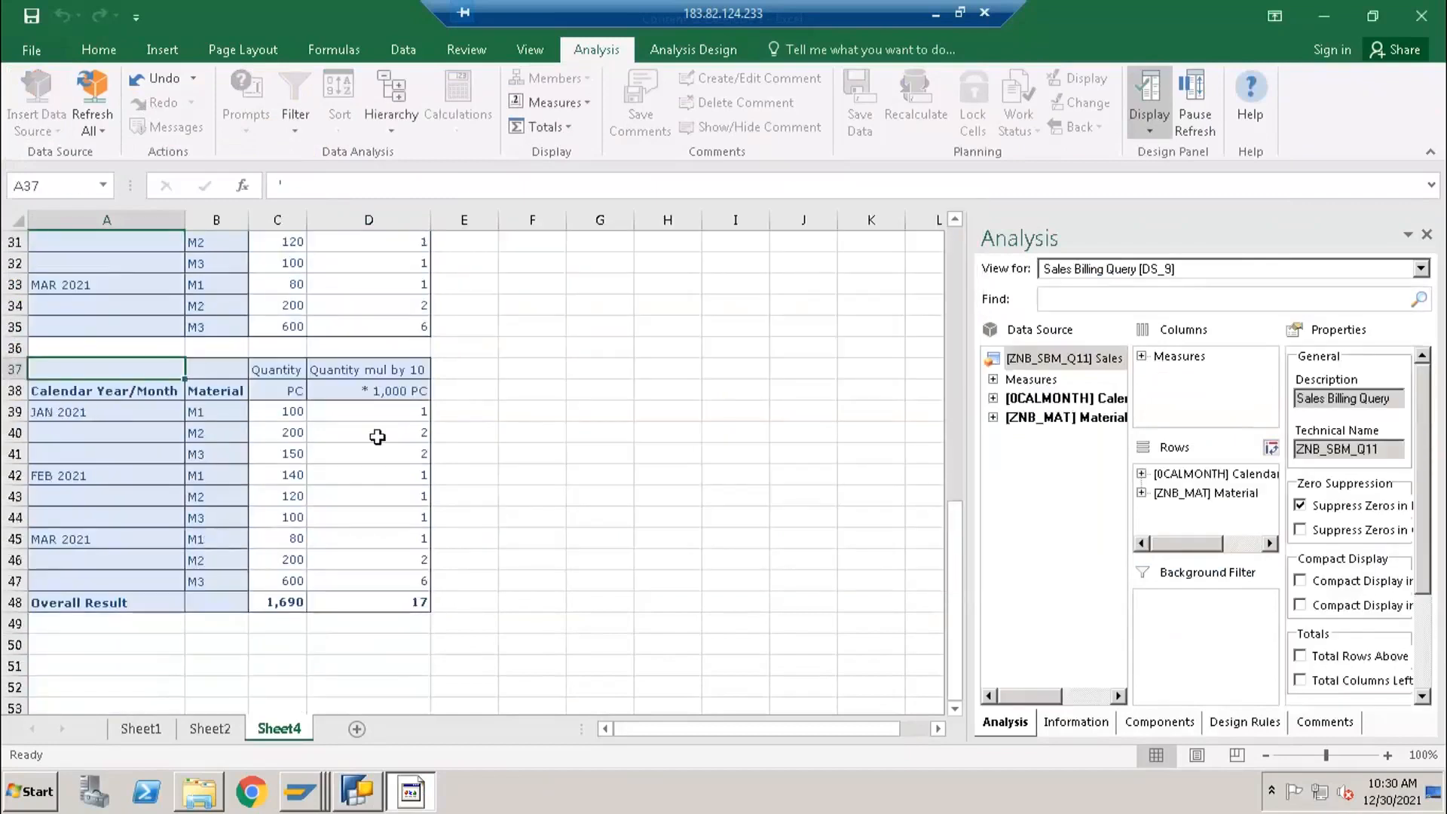
pyautogui.click(403, 601)
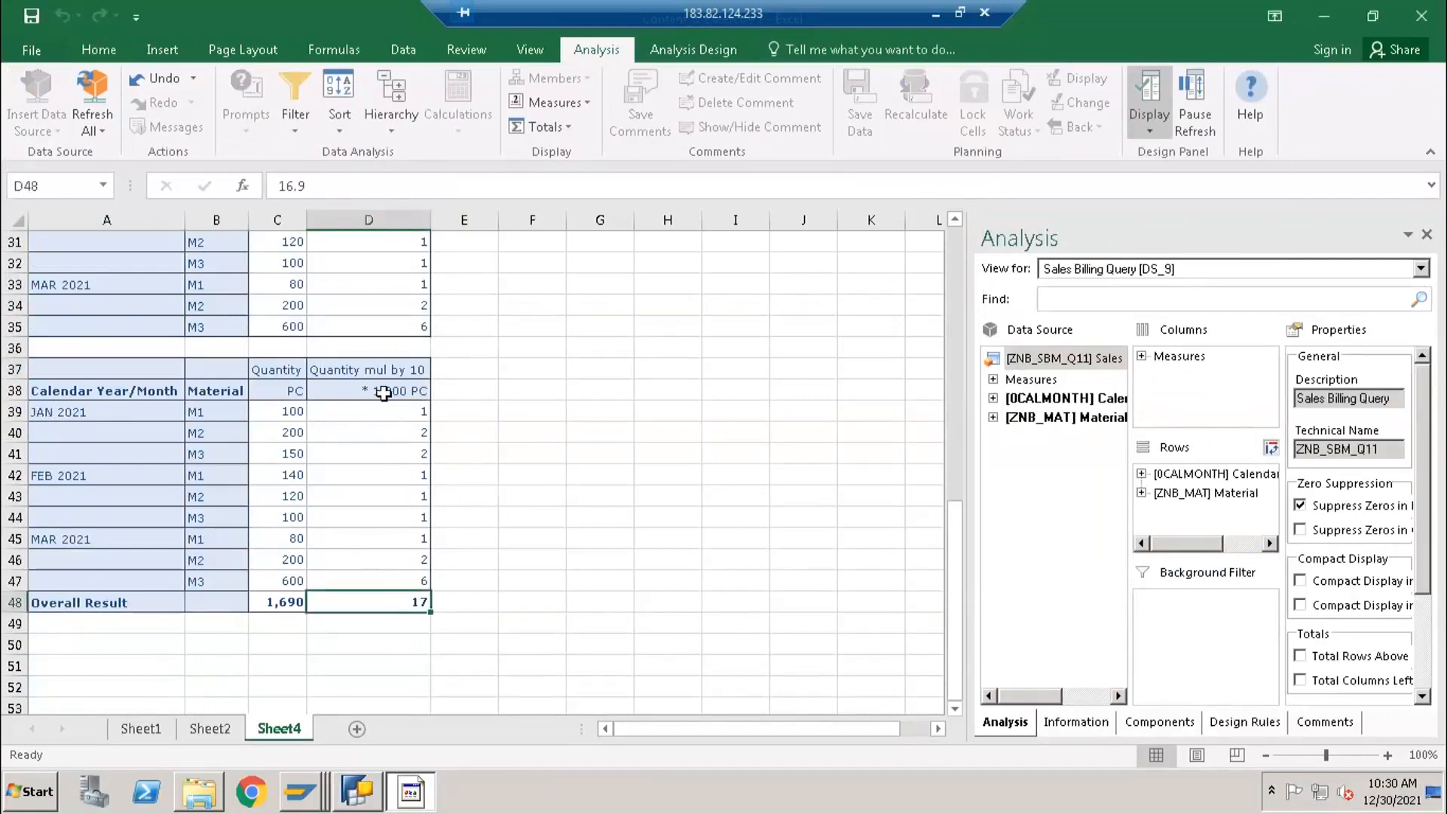
pyautogui.click(400, 411)
pyautogui.moveTo(402, 573); pyautogui.dragTo(400, 582)
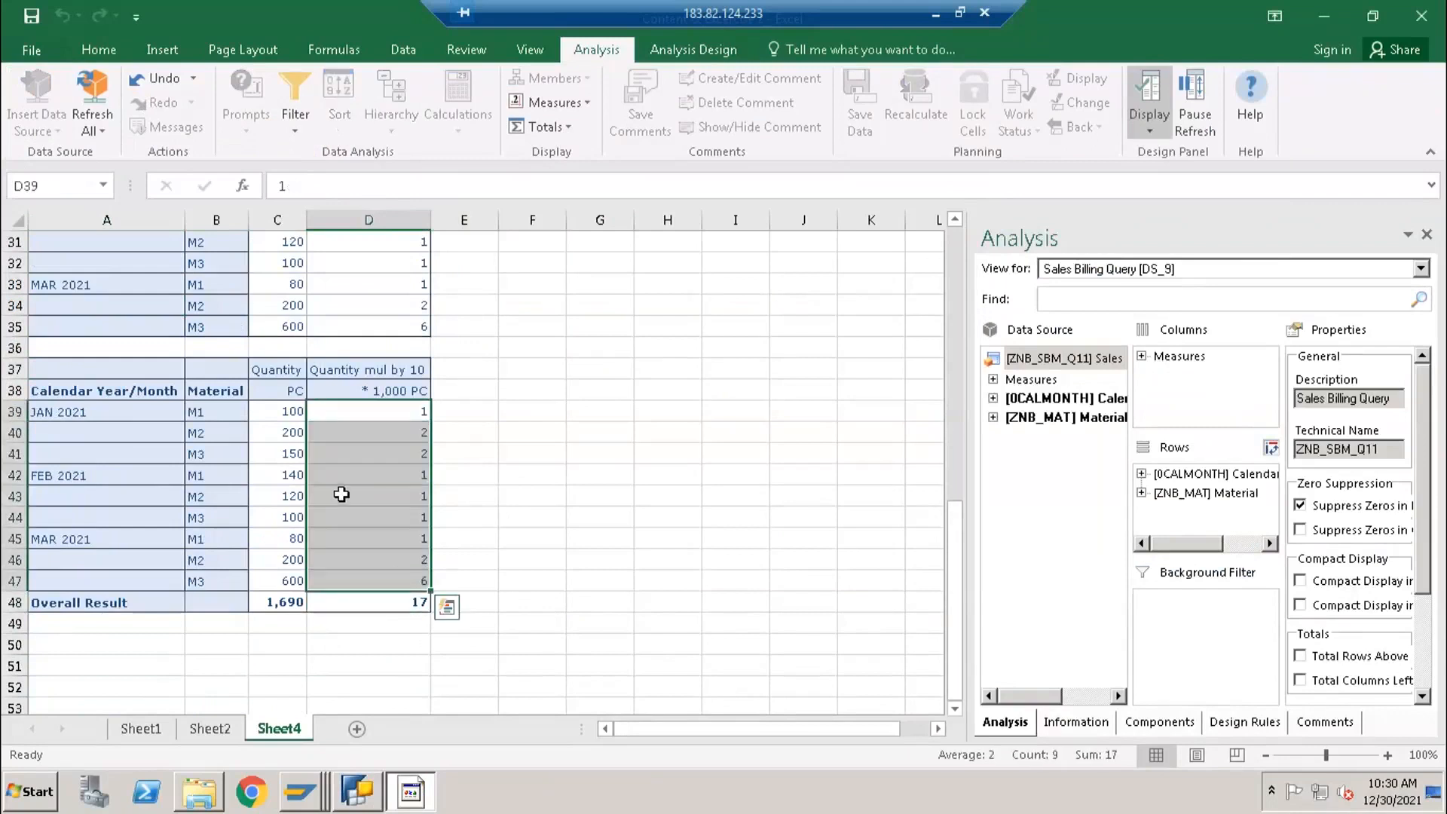
pyautogui.scroll(3, 345, 494)
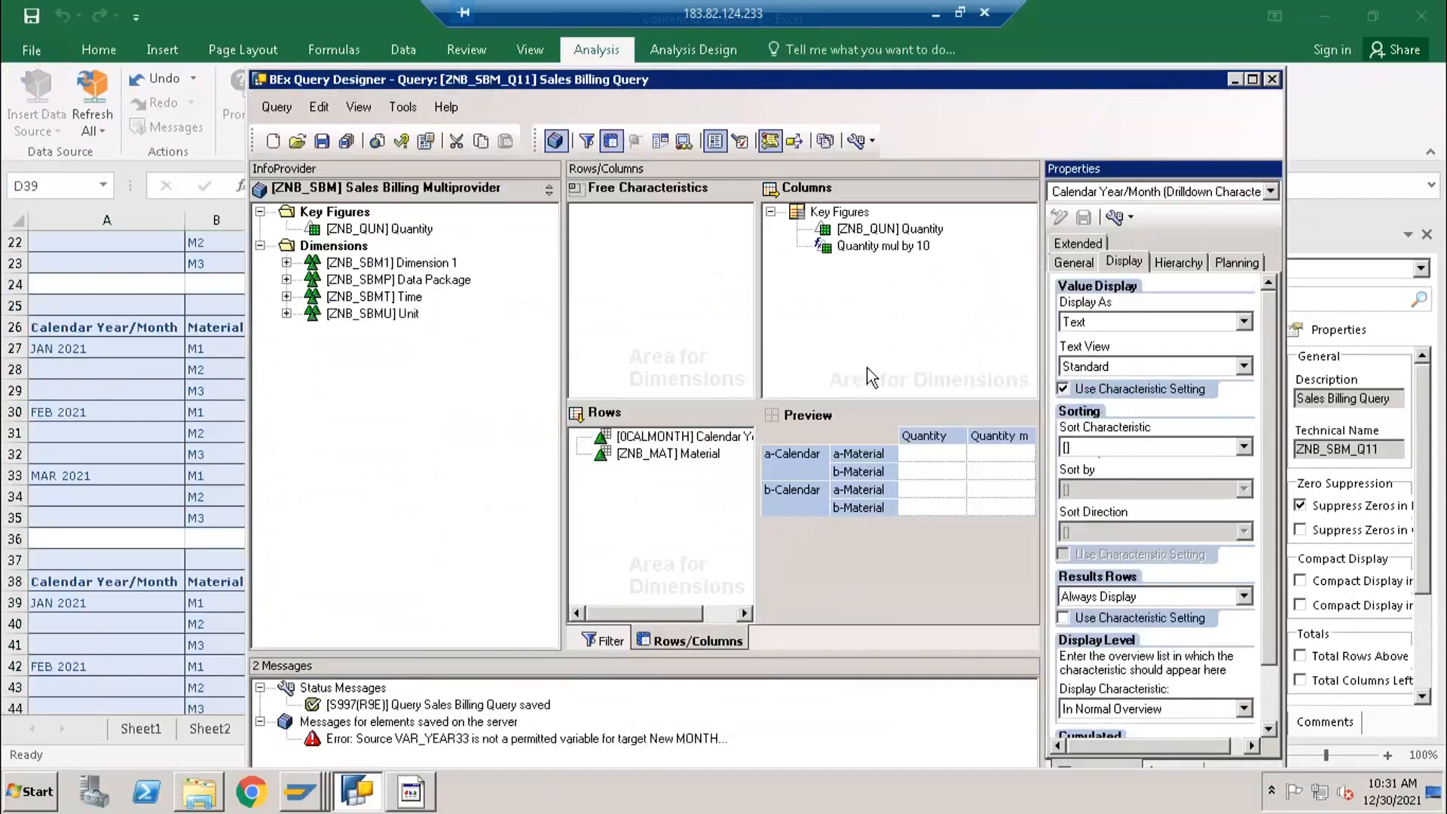
# - Switch to BEx Query Designer and open the display properties of the Quantity key figure in the columns
pyautogui.click(874, 228)
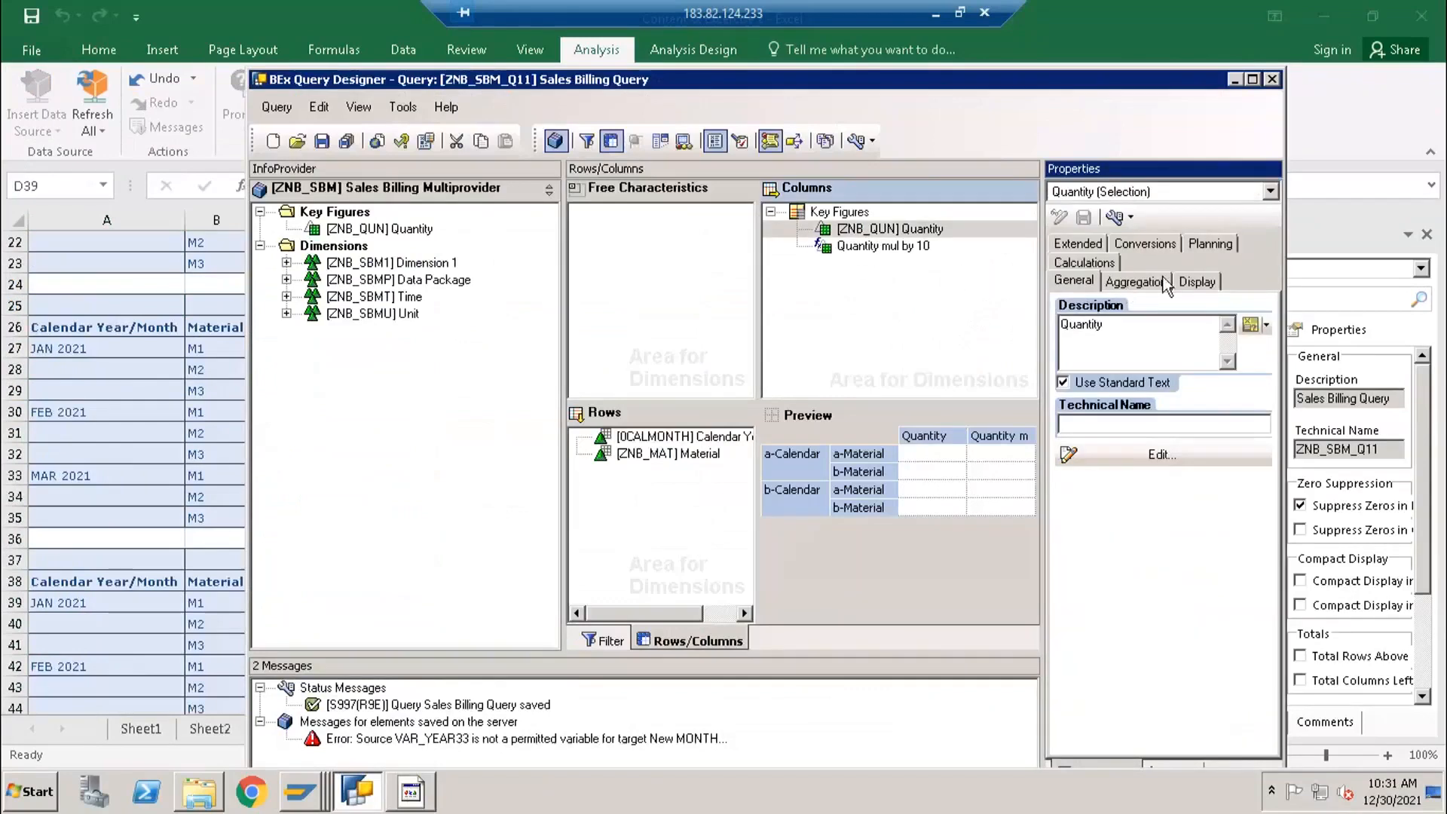
pyautogui.click(1182, 283)
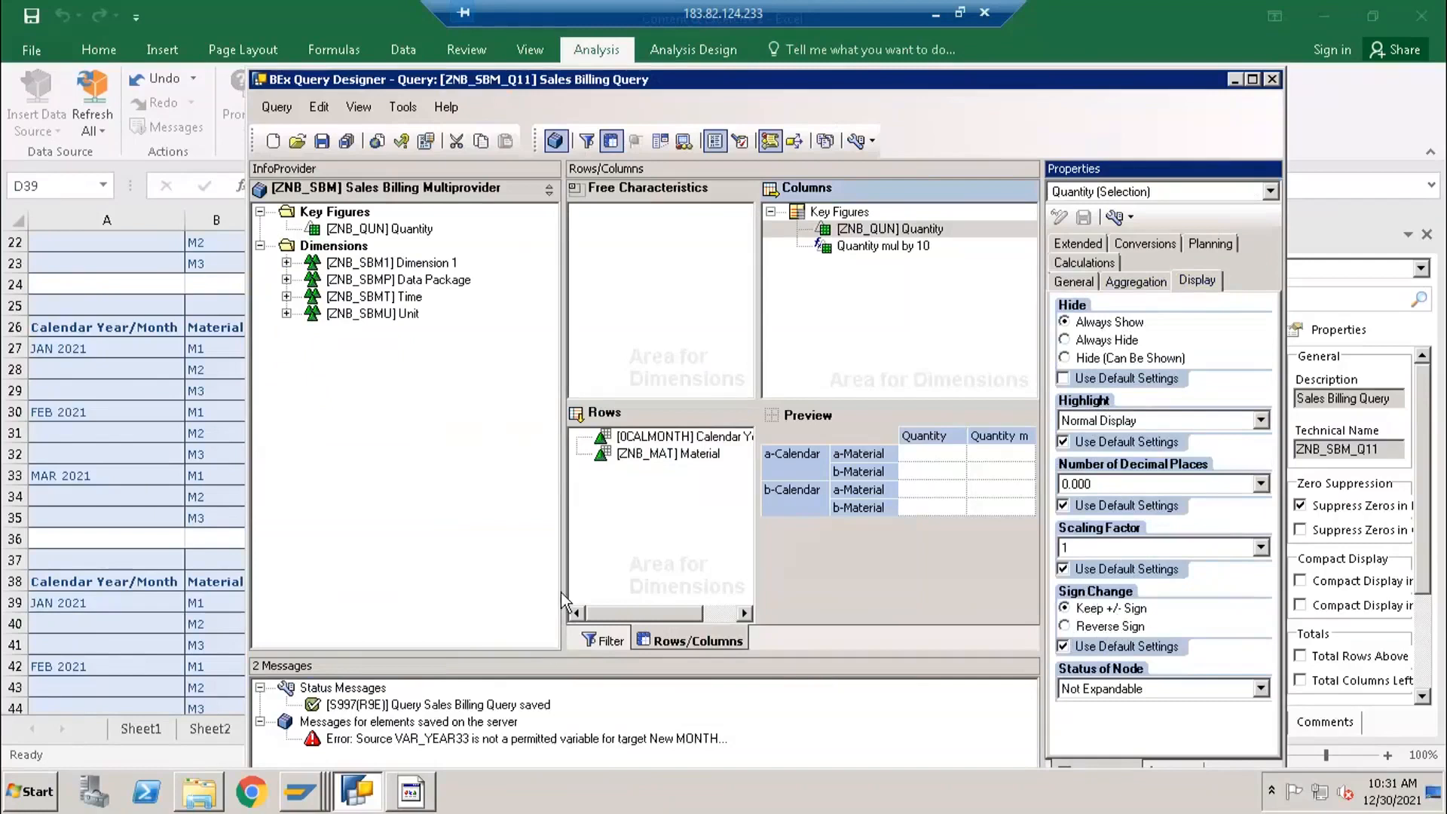
# - For Quantity mul by 10, set the scaling factor to 1 and the sign change to Reverse Sign, saving the query
pyautogui.click(829, 247)
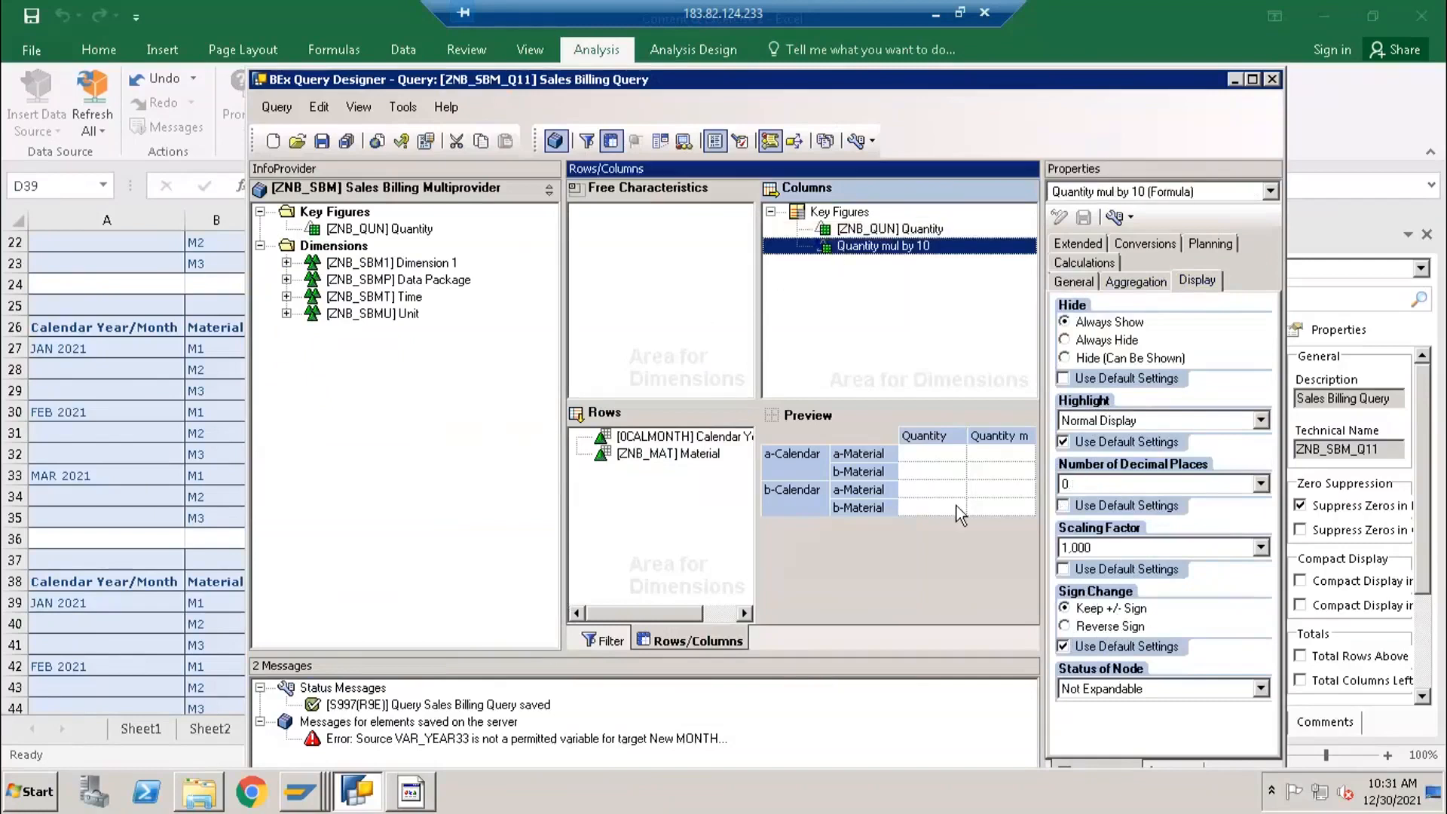
pyautogui.click(1085, 545)
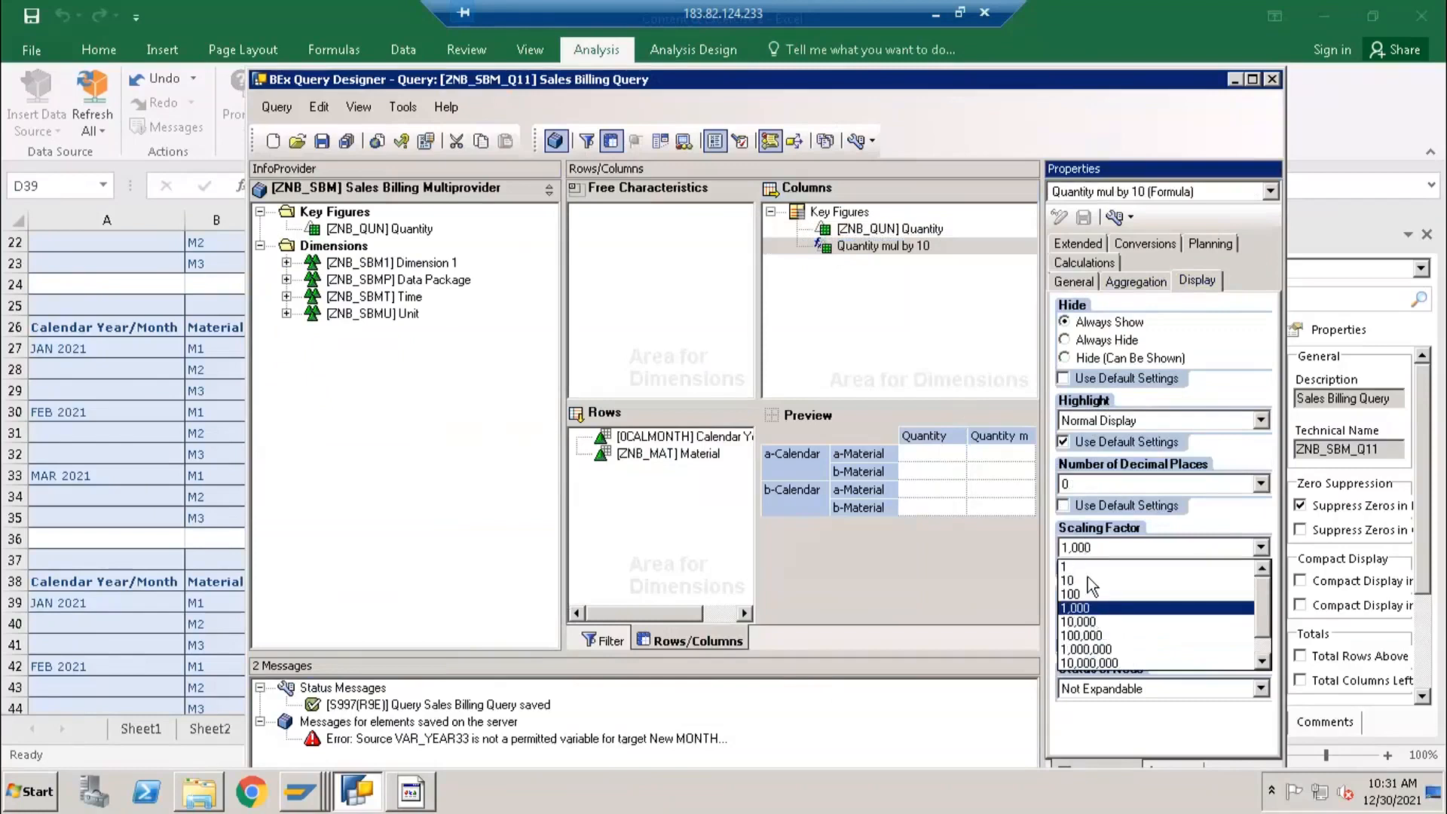
pyautogui.scroll(1, 1087, 577)
pyautogui.click(1086, 570)
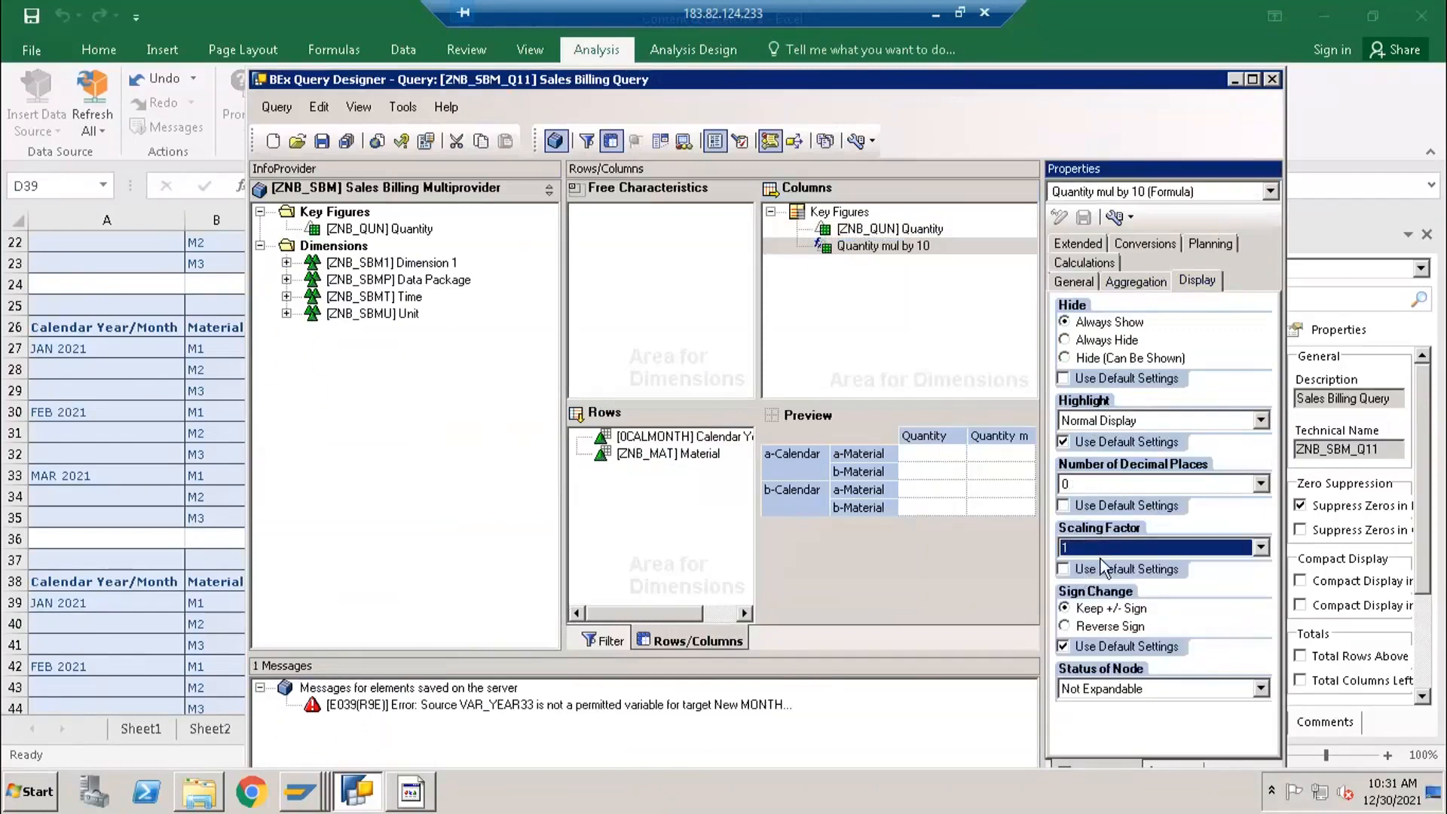
pyautogui.click(1090, 628)
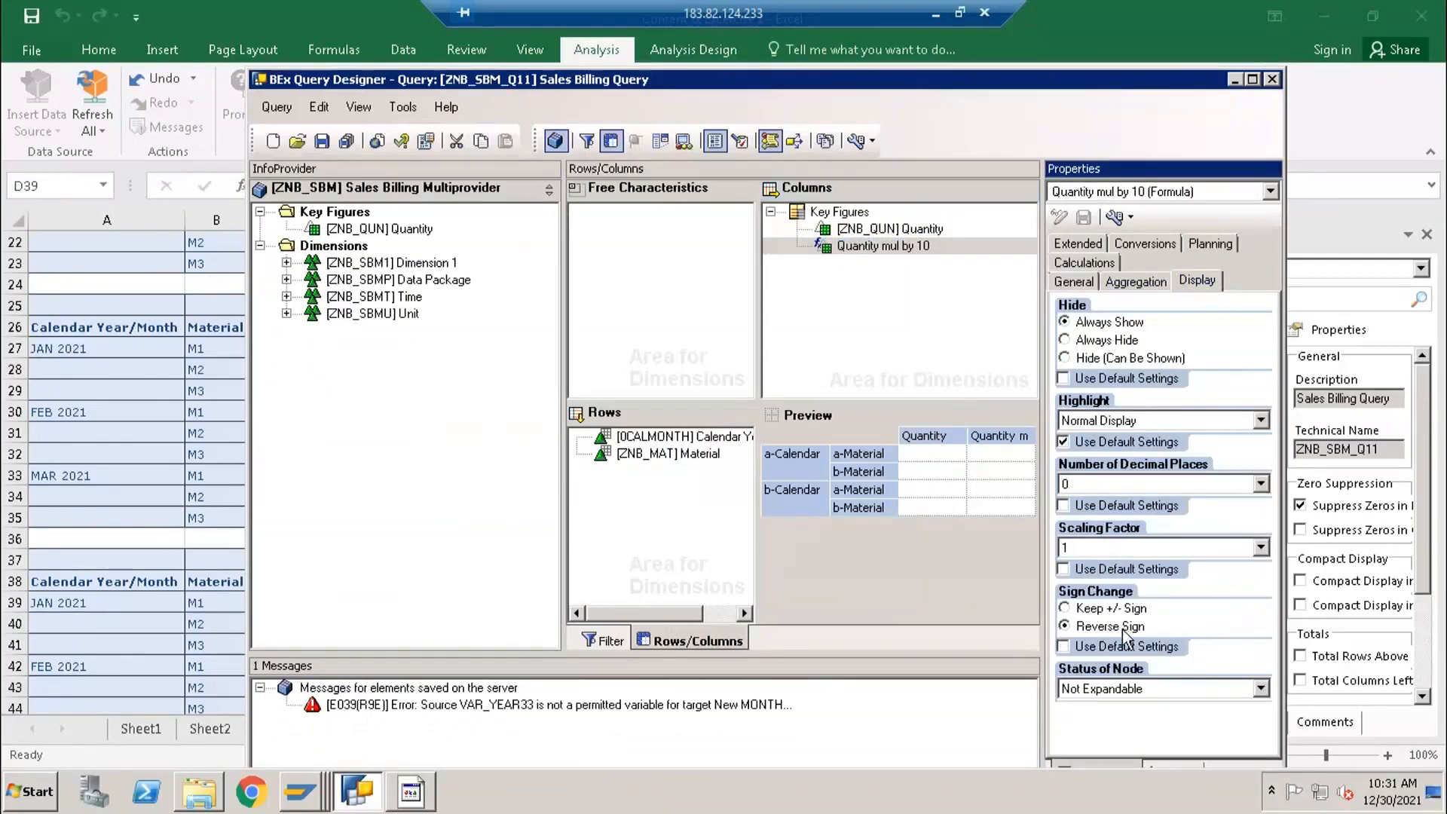
pyautogui.click(321, 142)
# - Return to Excel and clear the scaling example numbers from cells G3:I6 of Sheet4
pyautogui.click(152, 434)
pyautogui.scroll(7, 446, 420)
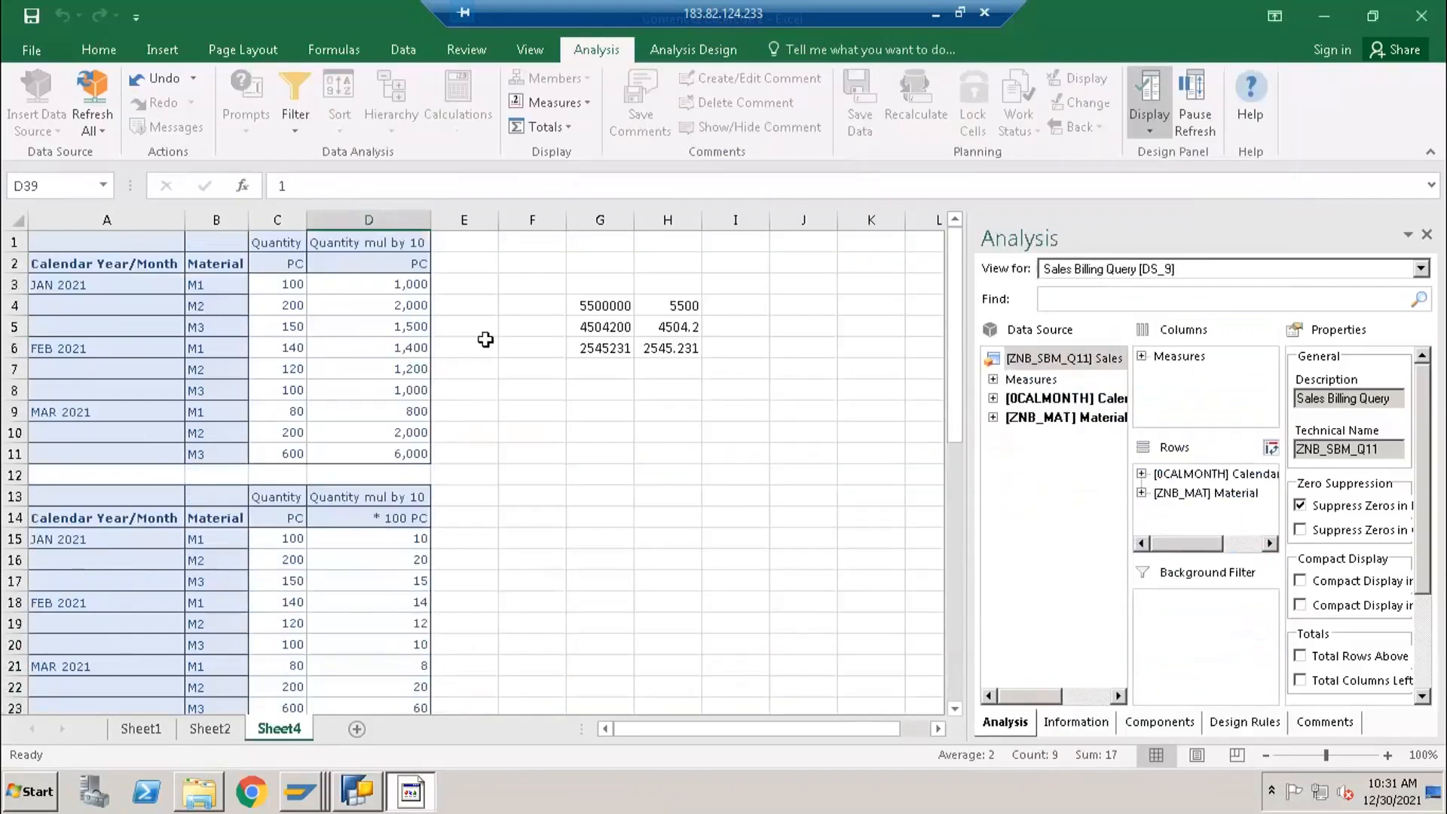
pyautogui.moveTo(580, 292); pyautogui.dragTo(719, 360)
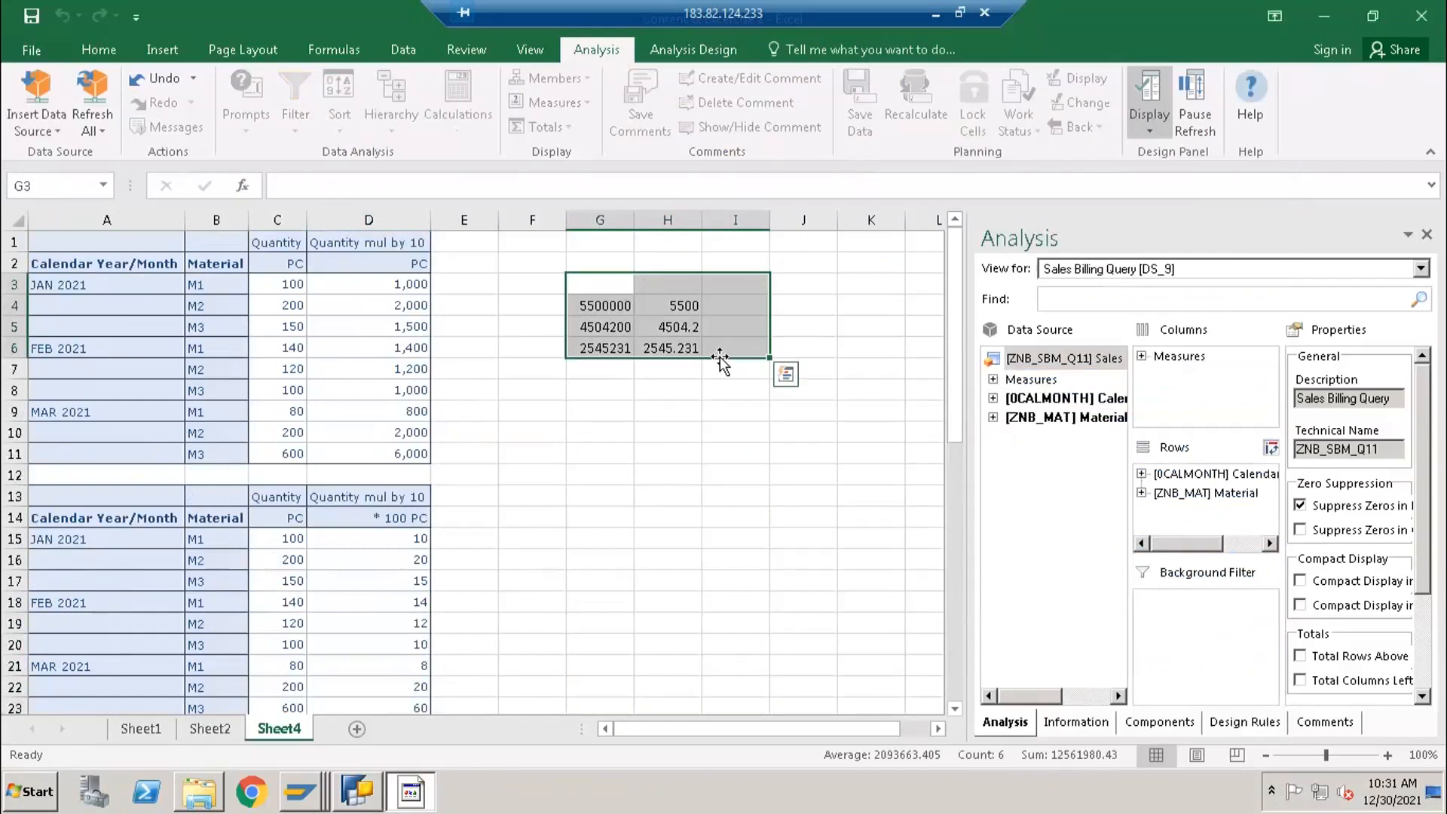
pyautogui.press('Delete')
# - Insert the Sales Billing Query (ZNB_SBM_Q11) as another analysis data source at cell F1
pyautogui.click(526, 247)
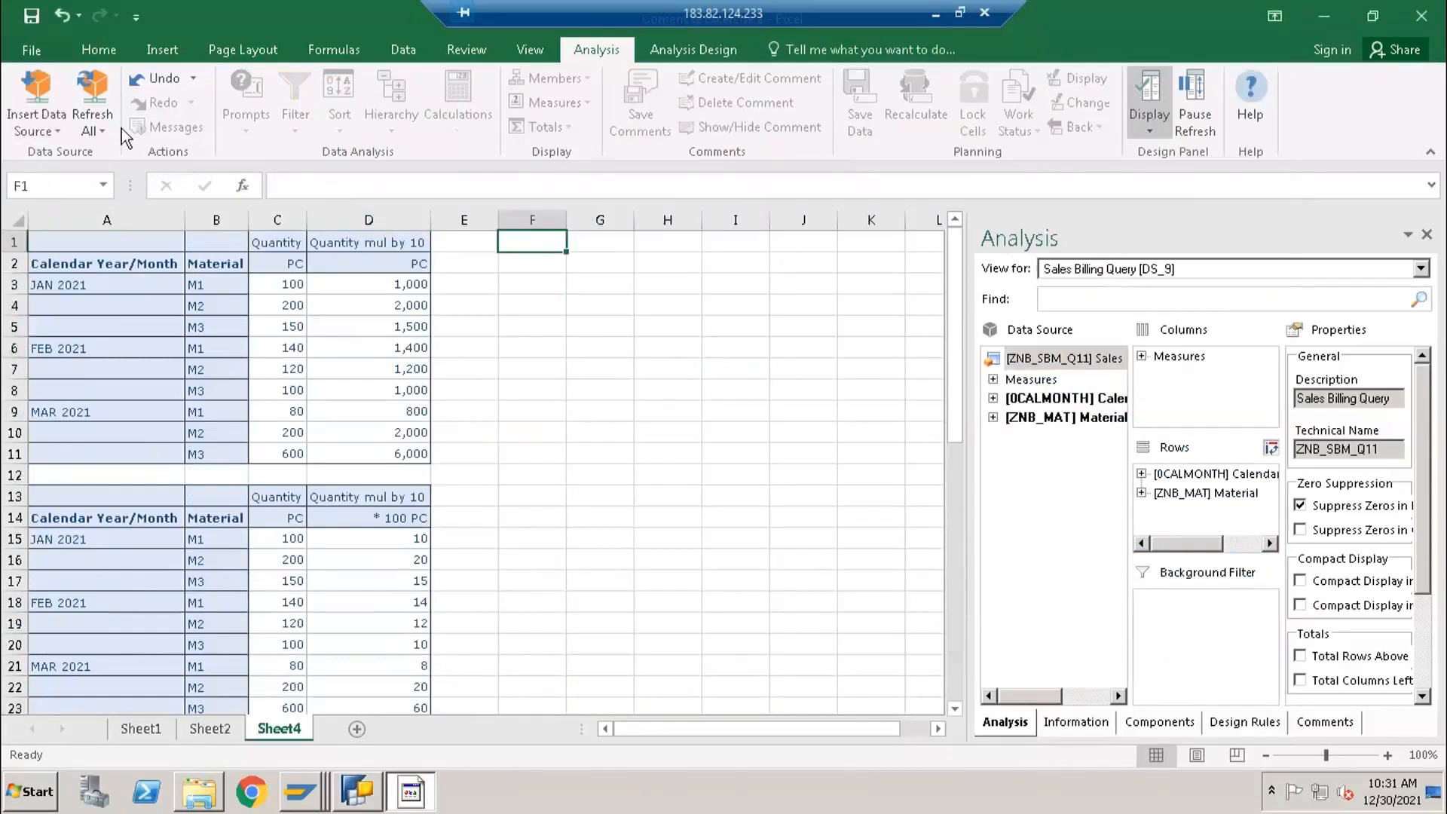
pyautogui.click(41, 125)
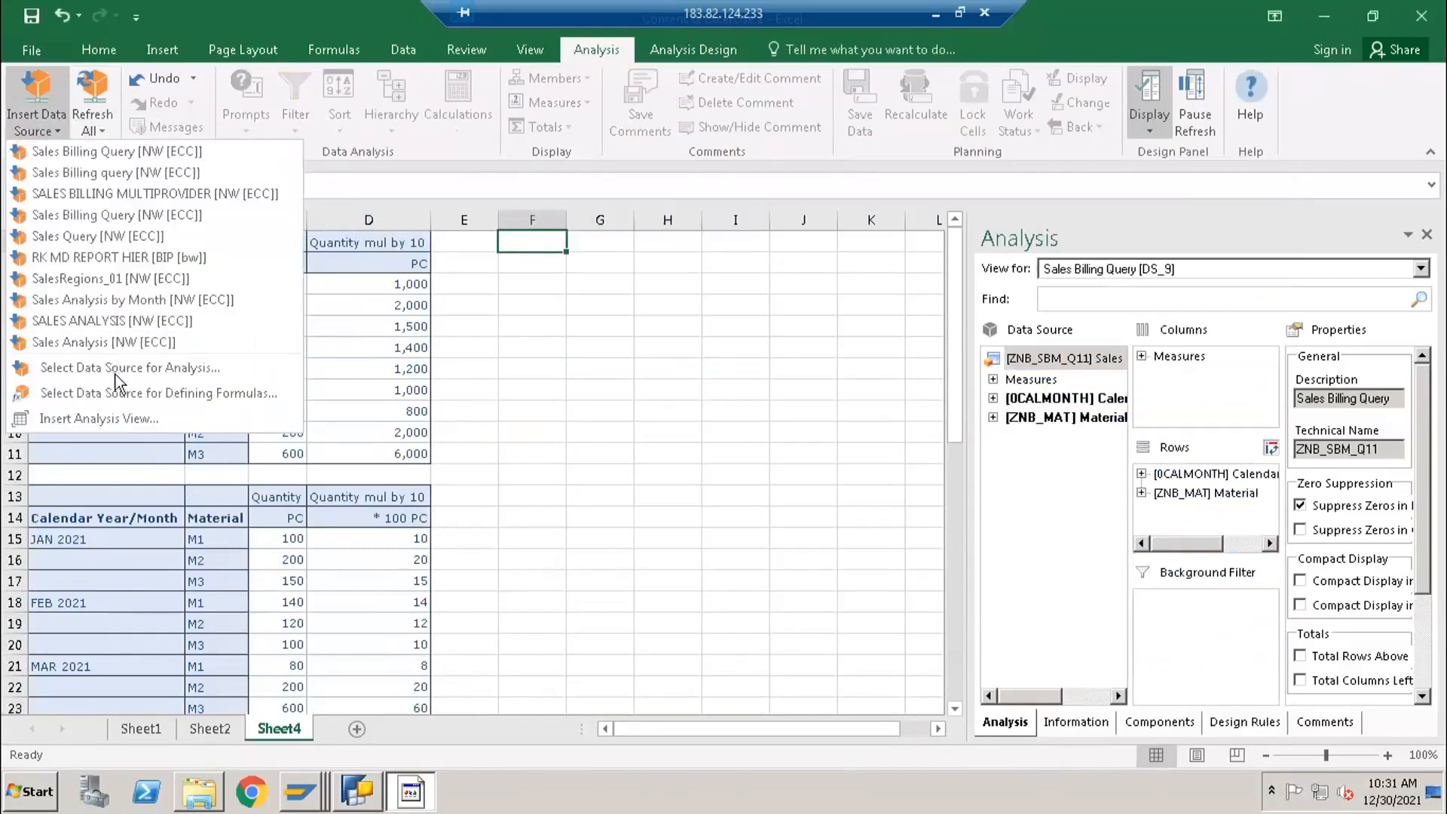
pyautogui.click(107, 372)
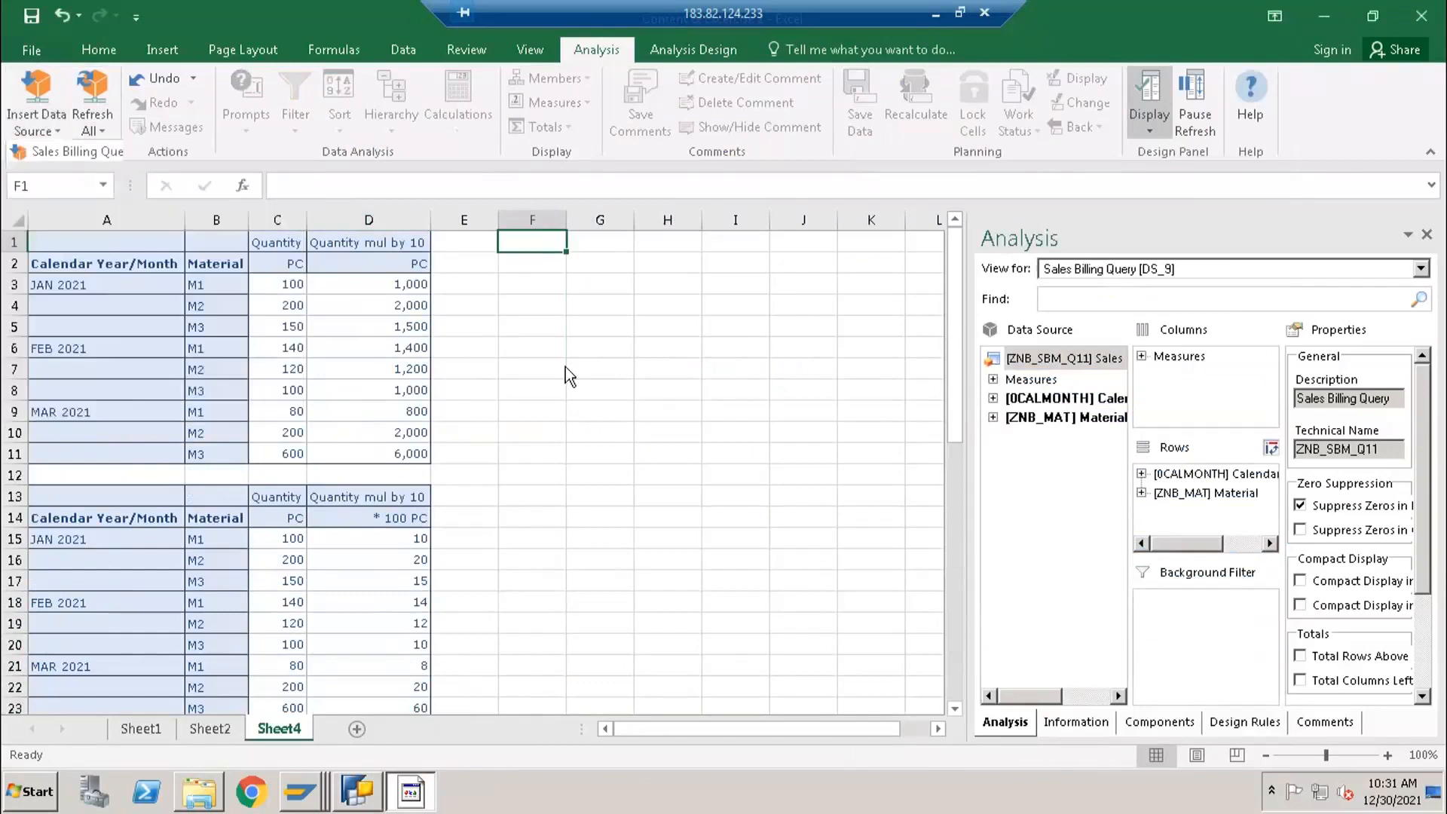
pyautogui.click(836, 567)
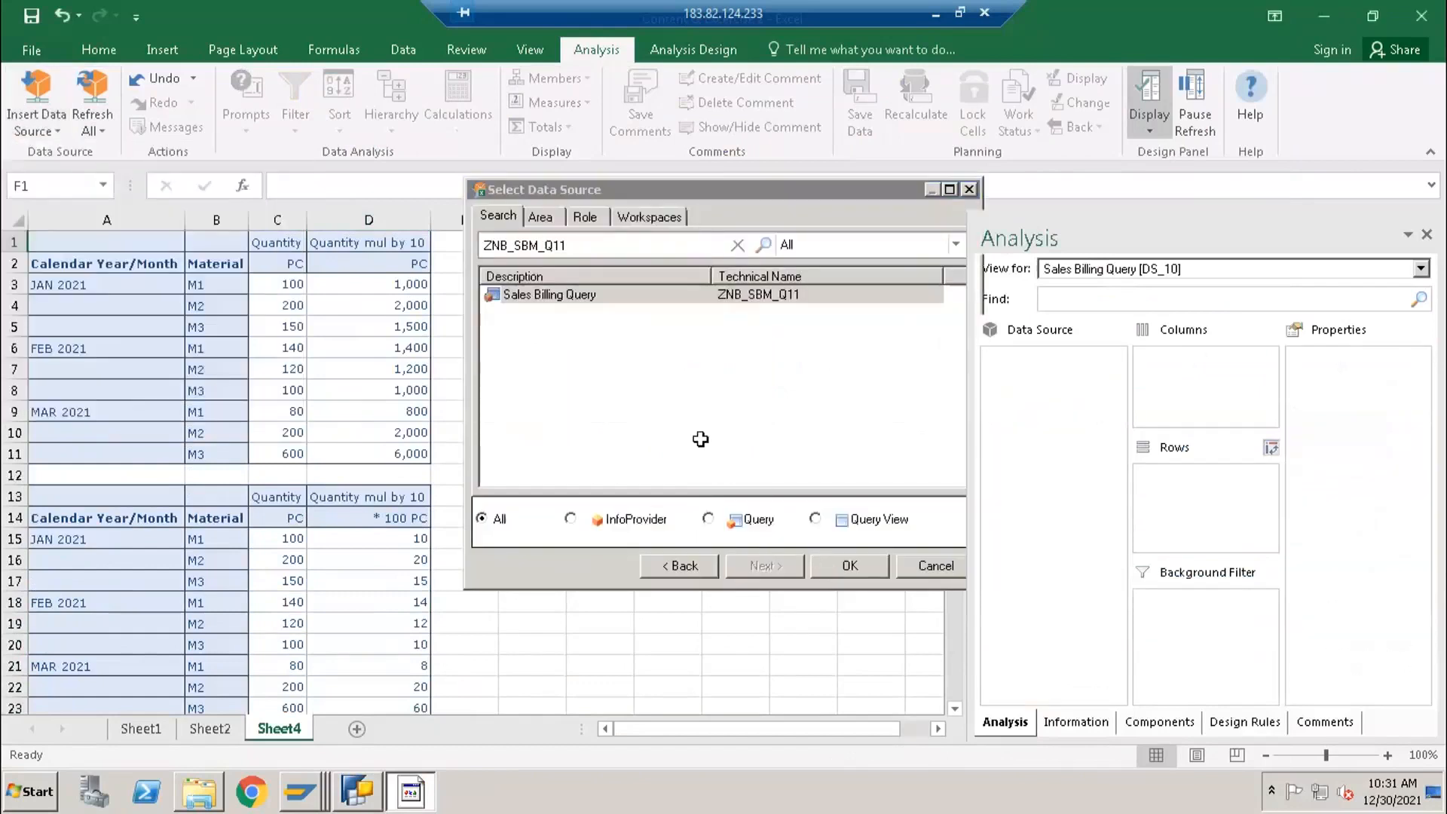
# - Compare the Quantity mul by 10 values in column I of the report at F1 with those in column D, checking the Sign Change setting
pyautogui.click(844, 286)
pyautogui.click(369, 286)
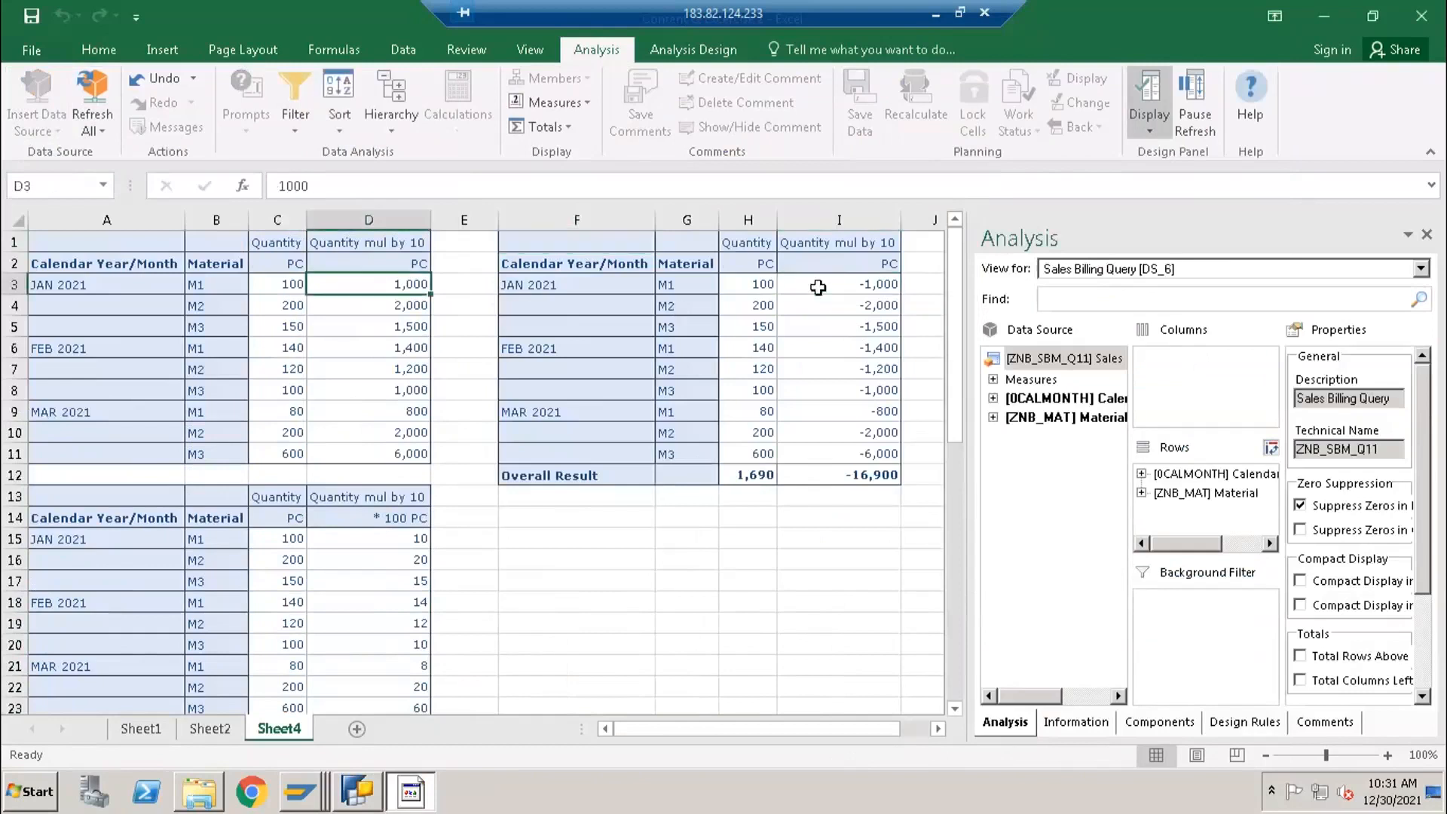
pyautogui.click(853, 291)
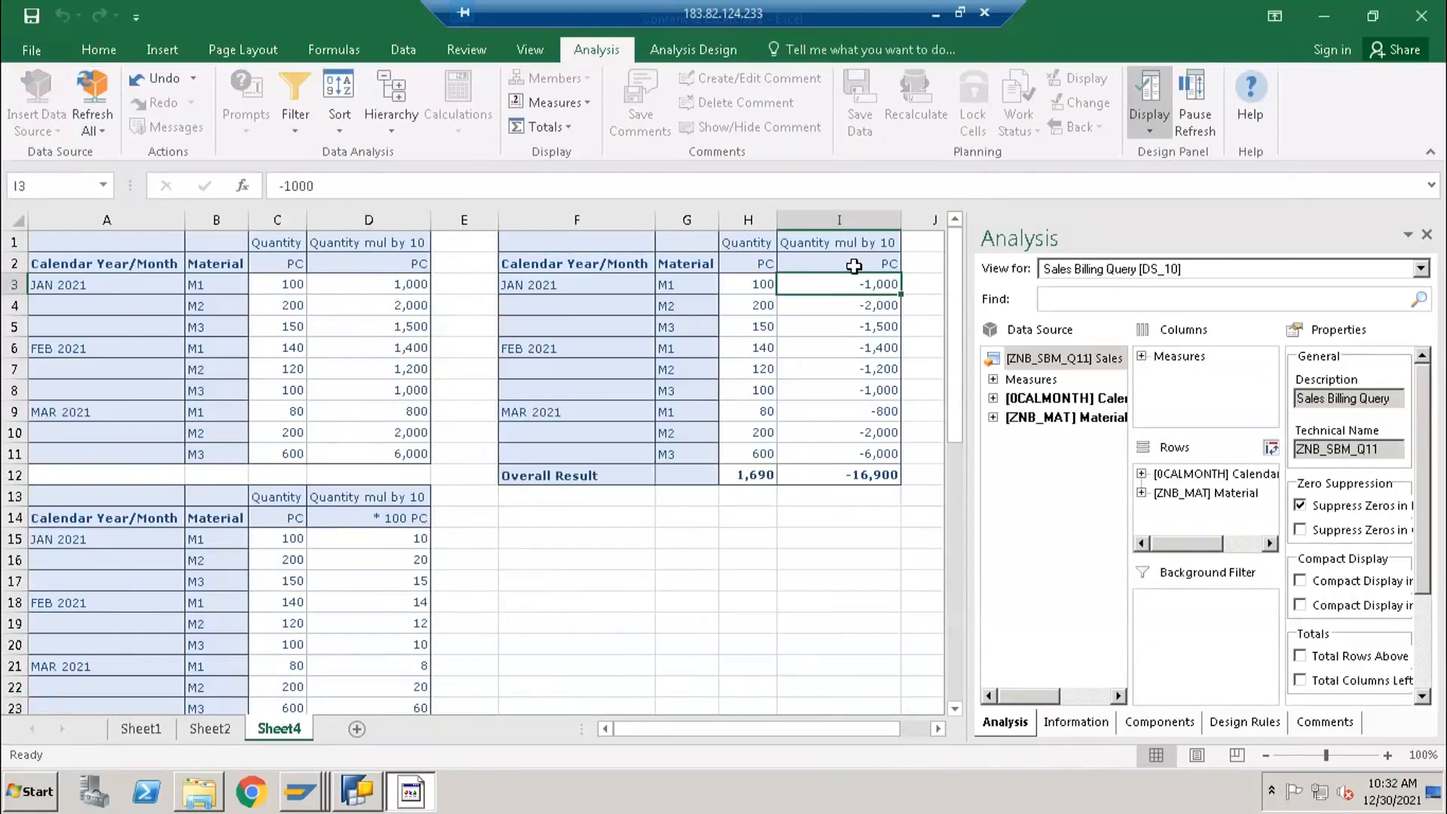
pyautogui.click(867, 304)
pyautogui.click(867, 348)
pyautogui.click(377, 793)
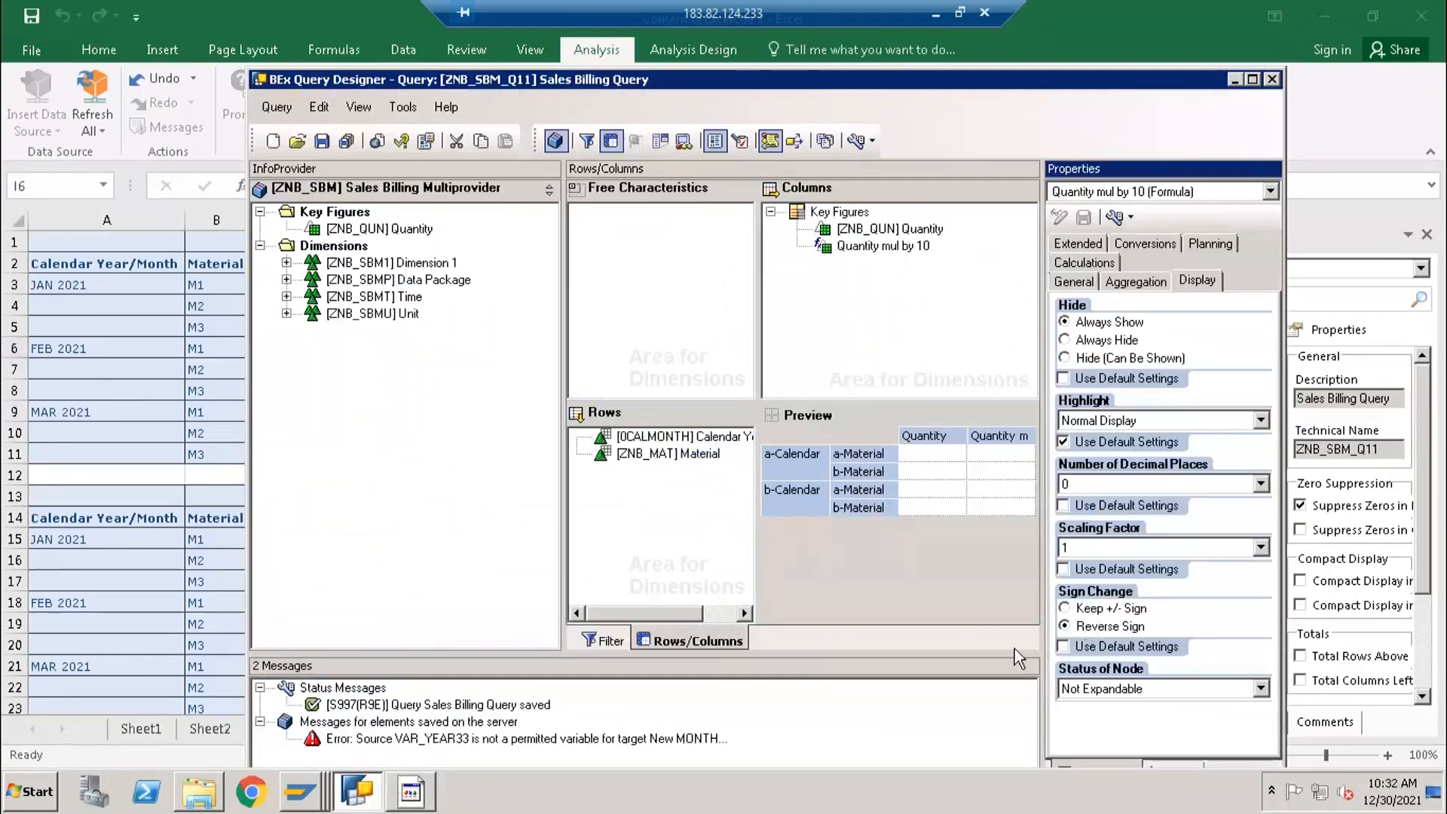
pyautogui.click(161, 437)
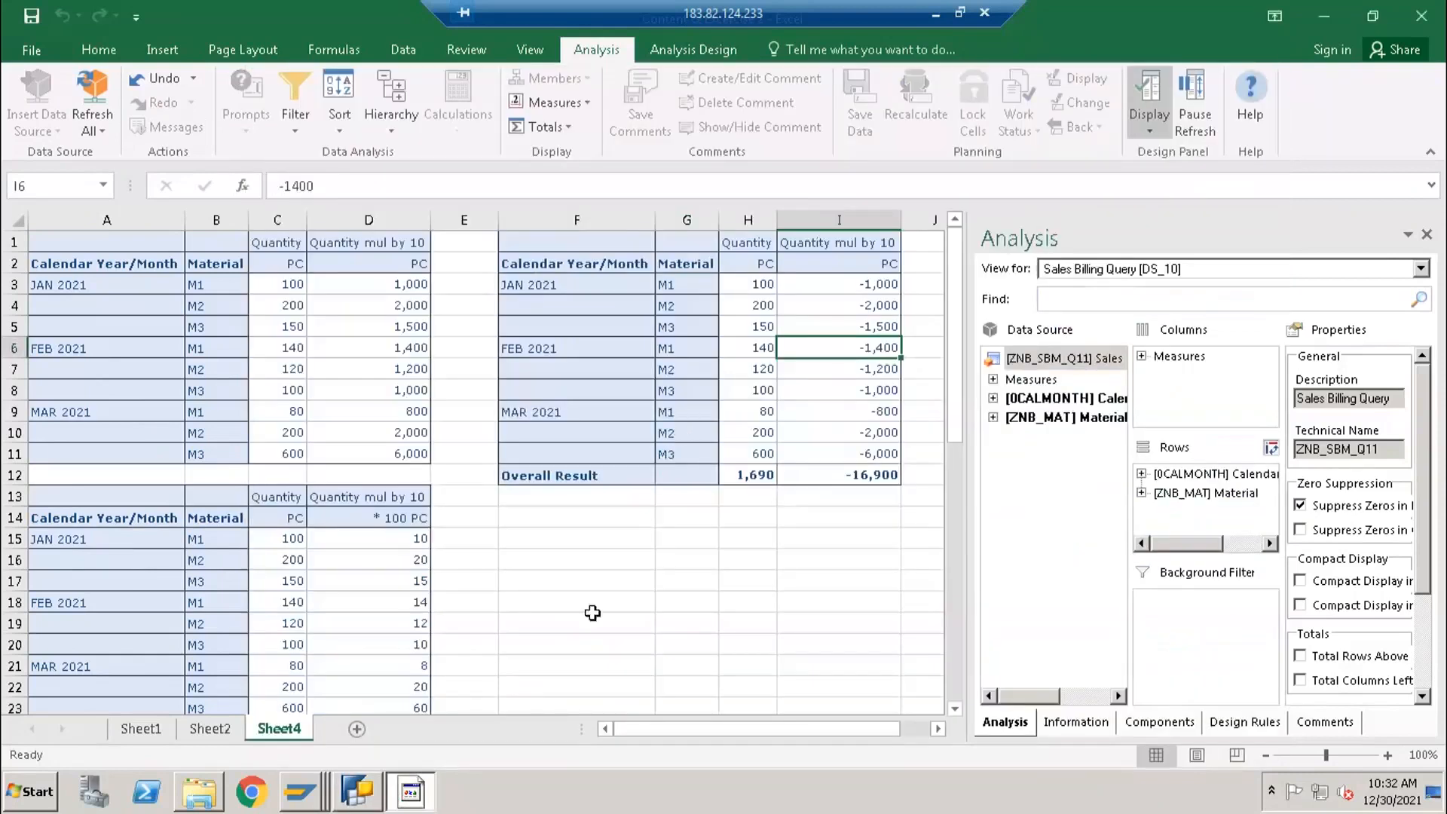
# - Enter the notes debit, credit and discount in cells F14 to F16 below the report
pyautogui.click(586, 523)
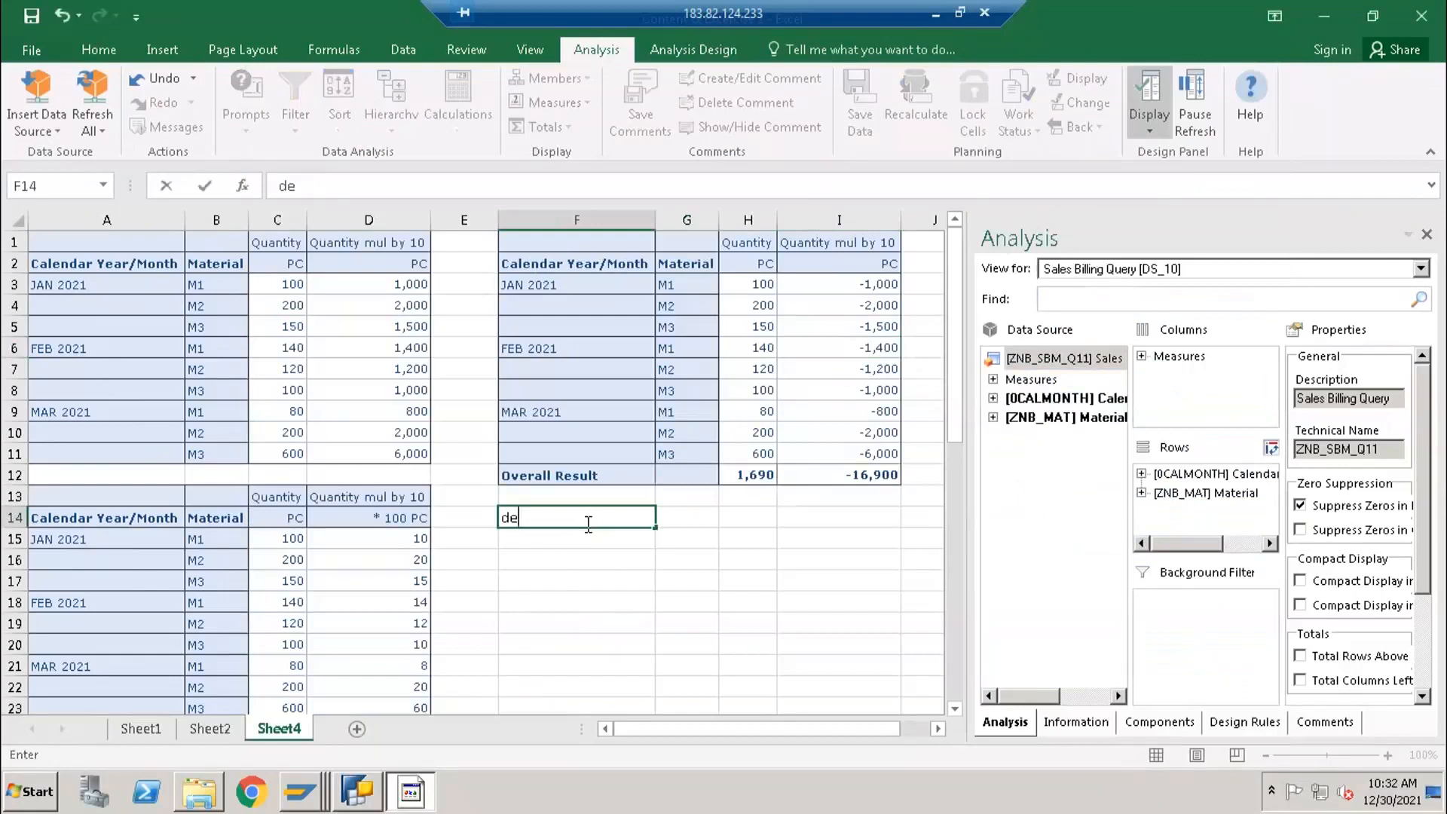
pyautogui.press('Return')
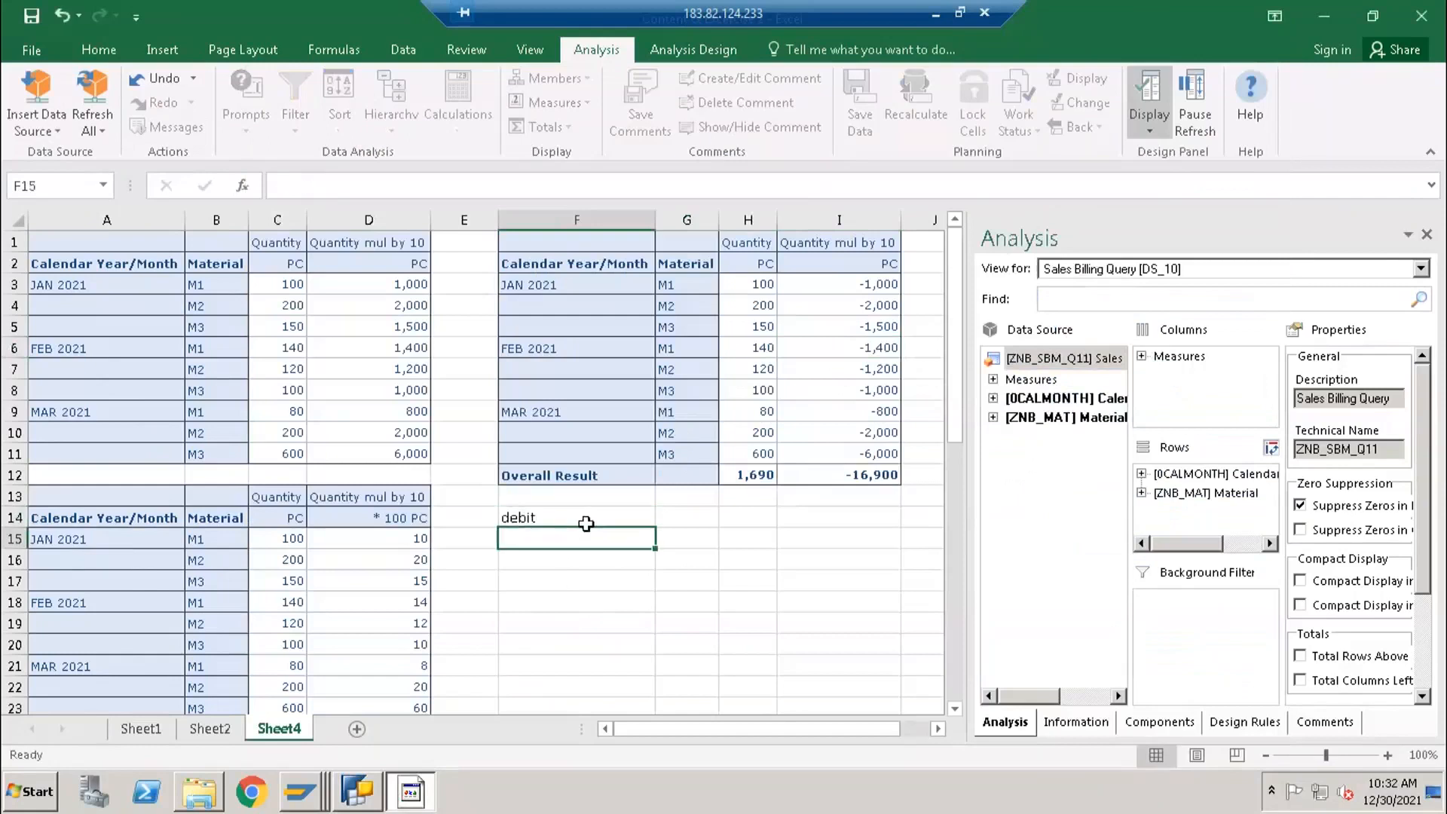
pyautogui.write('credit')
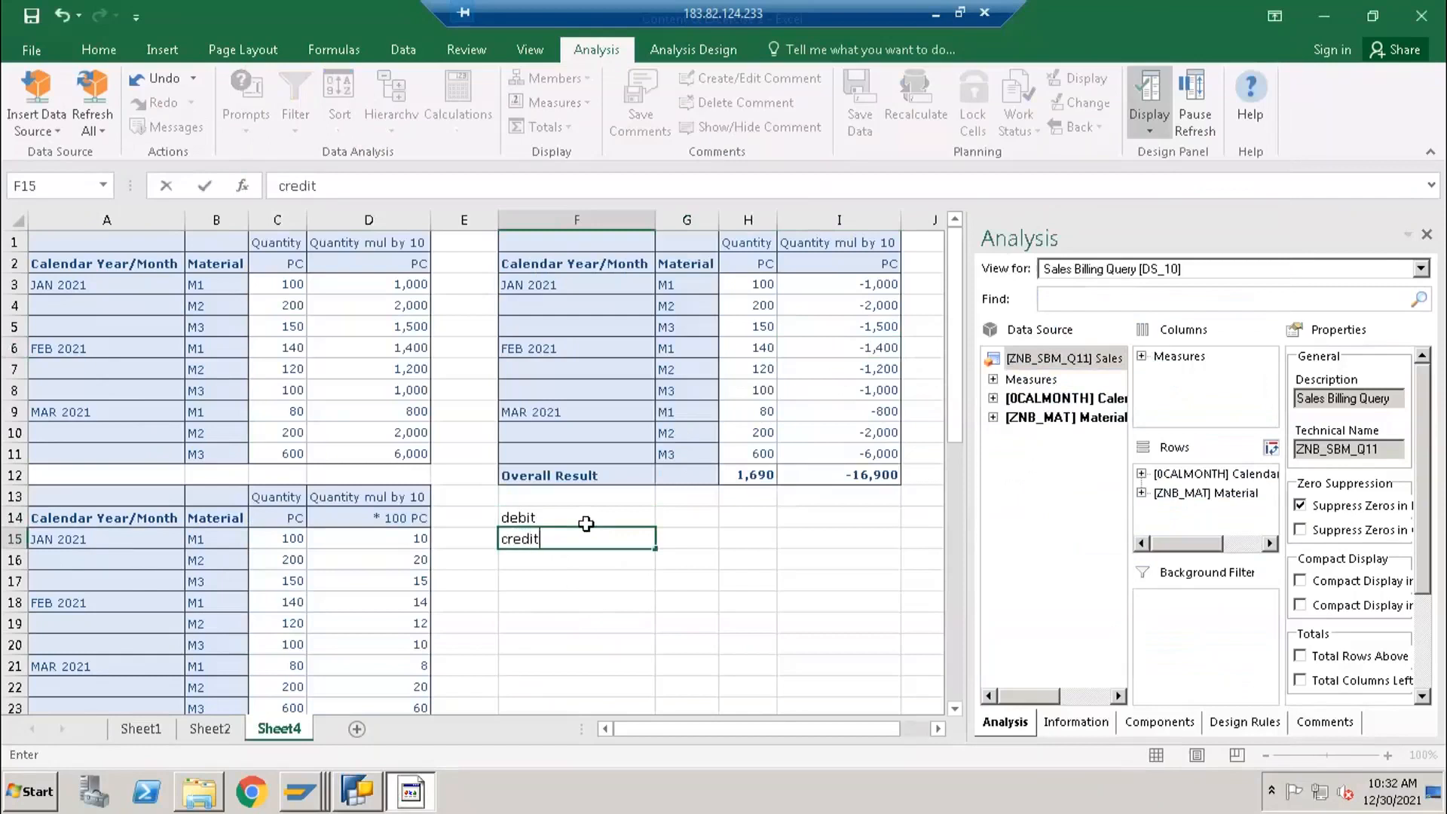
pyautogui.press('Return')
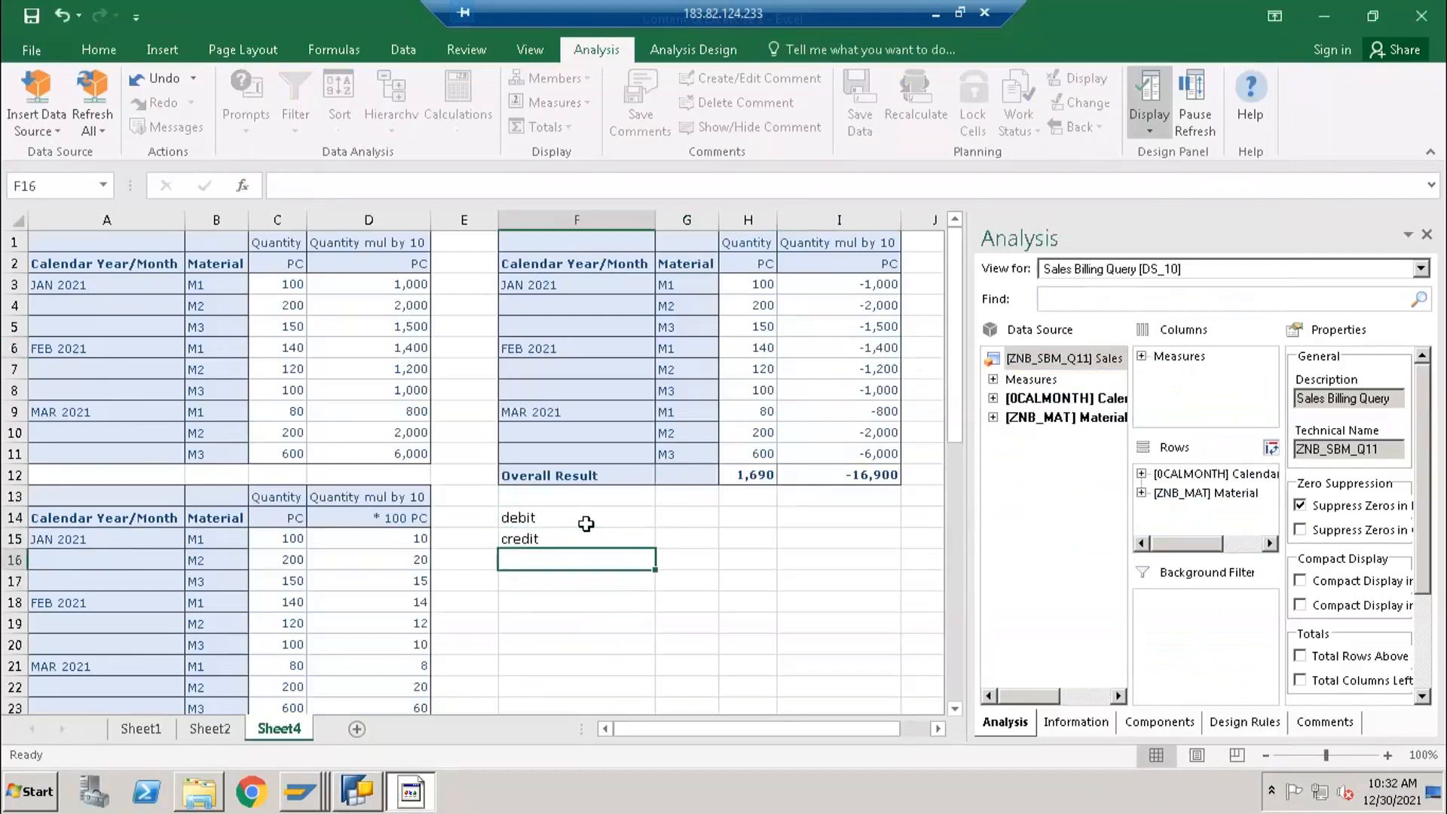
pyautogui.write('discount')
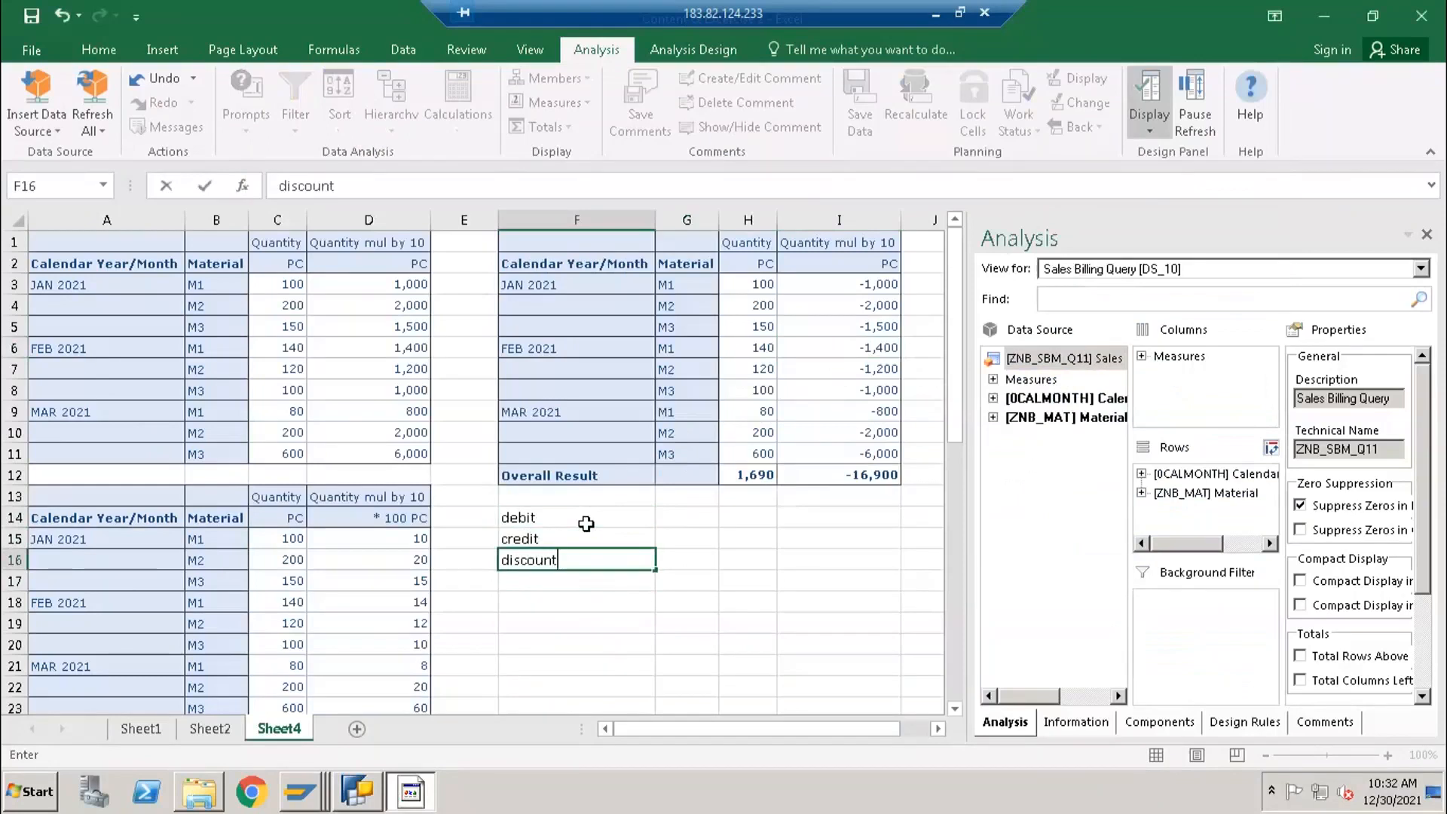
pyautogui.press('Return')
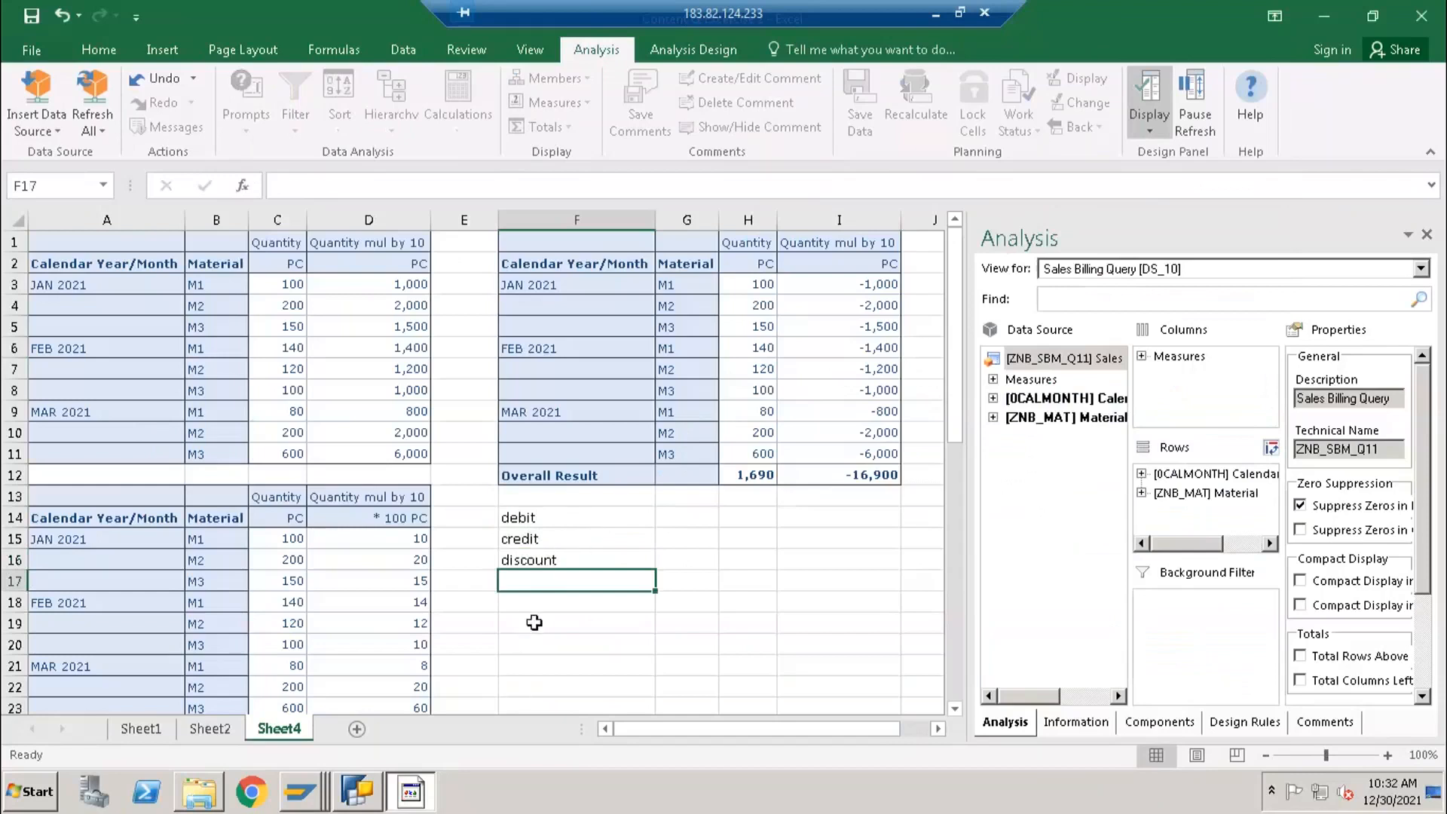
# - Examine the sign of the Quantity mul by 10 values in cells I3:I8 of the report at F1
pyautogui.click(698, 566)
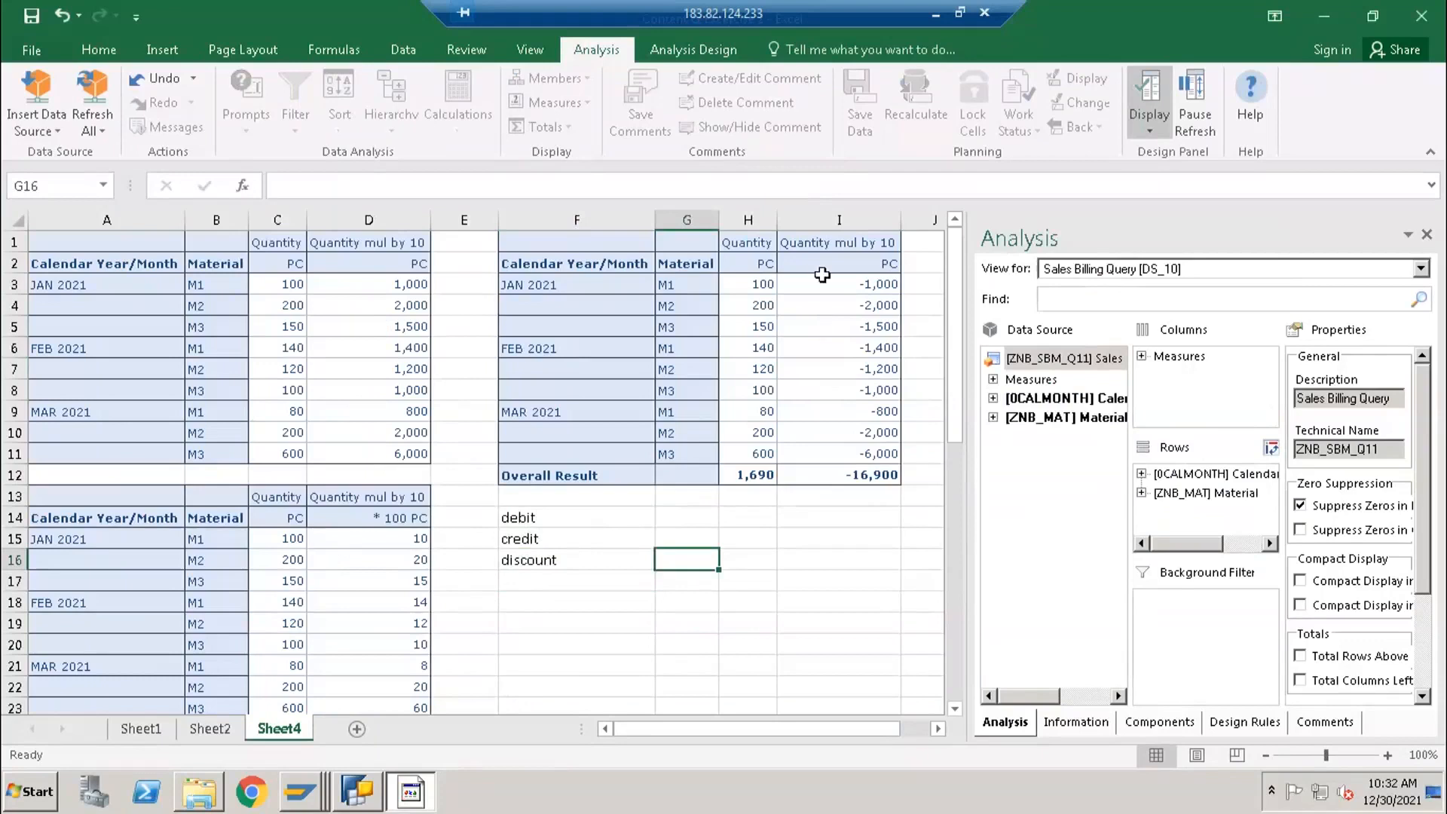
pyautogui.moveTo(822, 291); pyautogui.dragTo(814, 396)
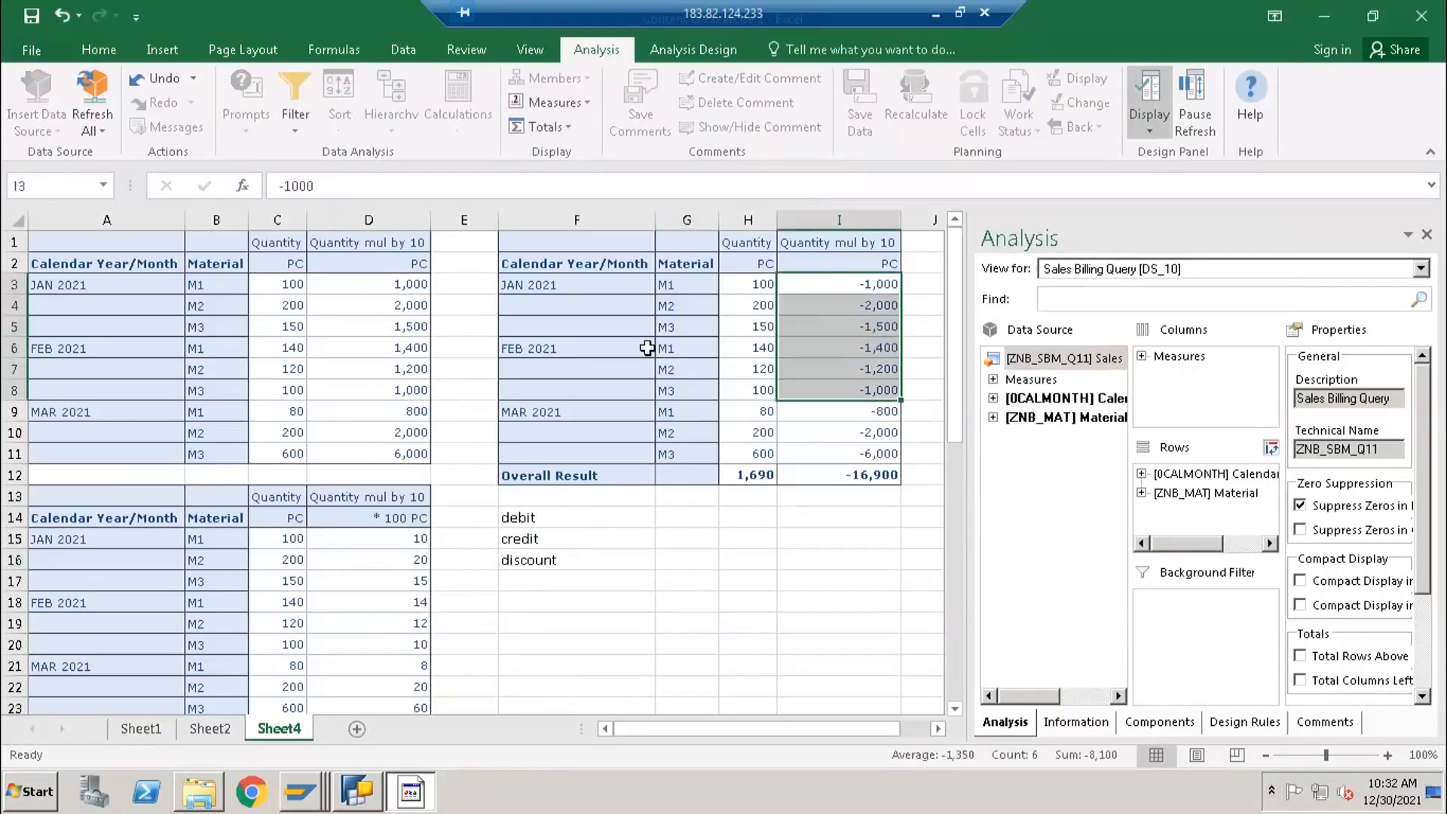
pyautogui.moveTo(879, 284); pyautogui.dragTo(873, 334)
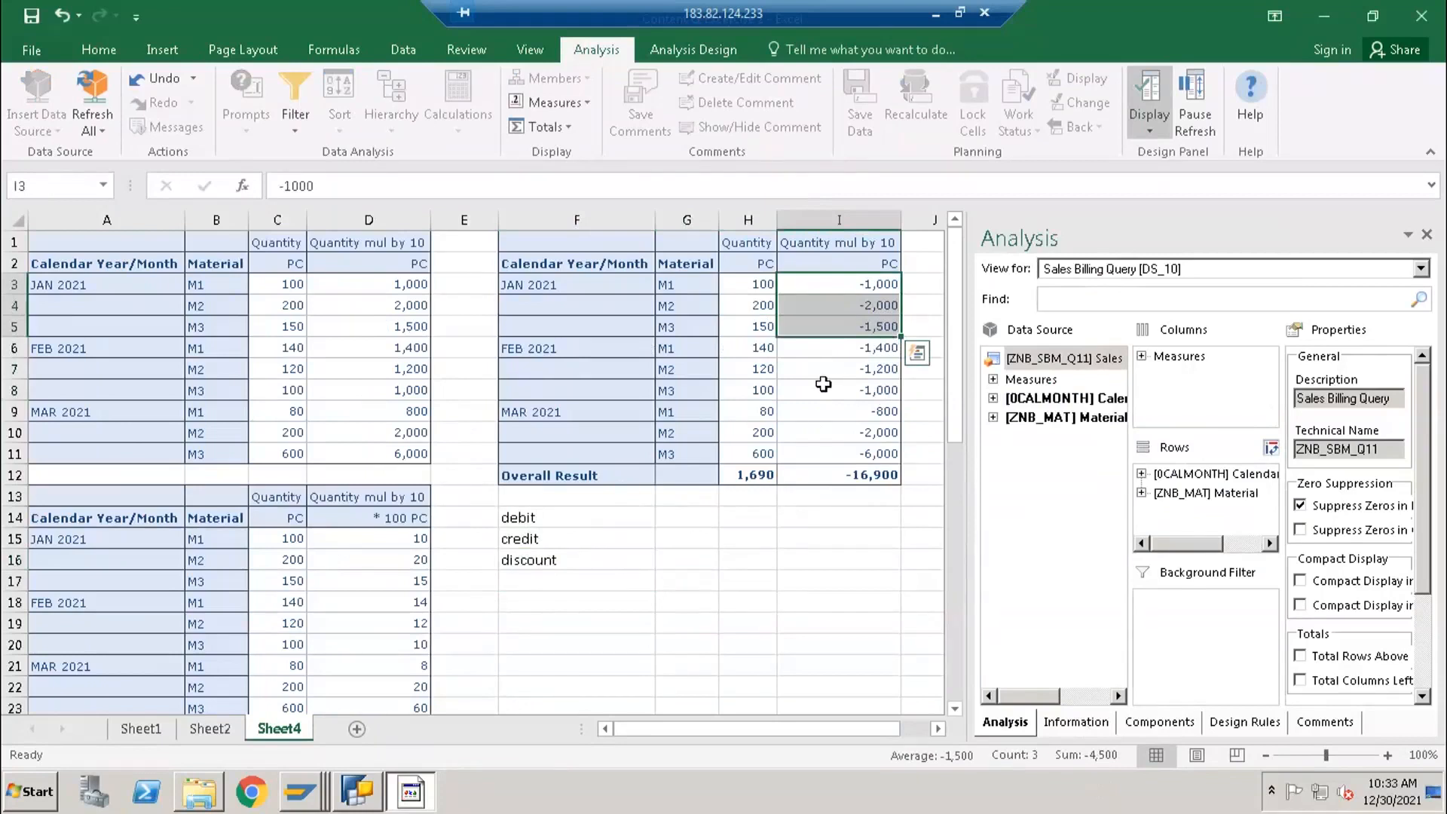
# - Enter -10 in cell G16 next to the discount note
pyautogui.click(687, 577)
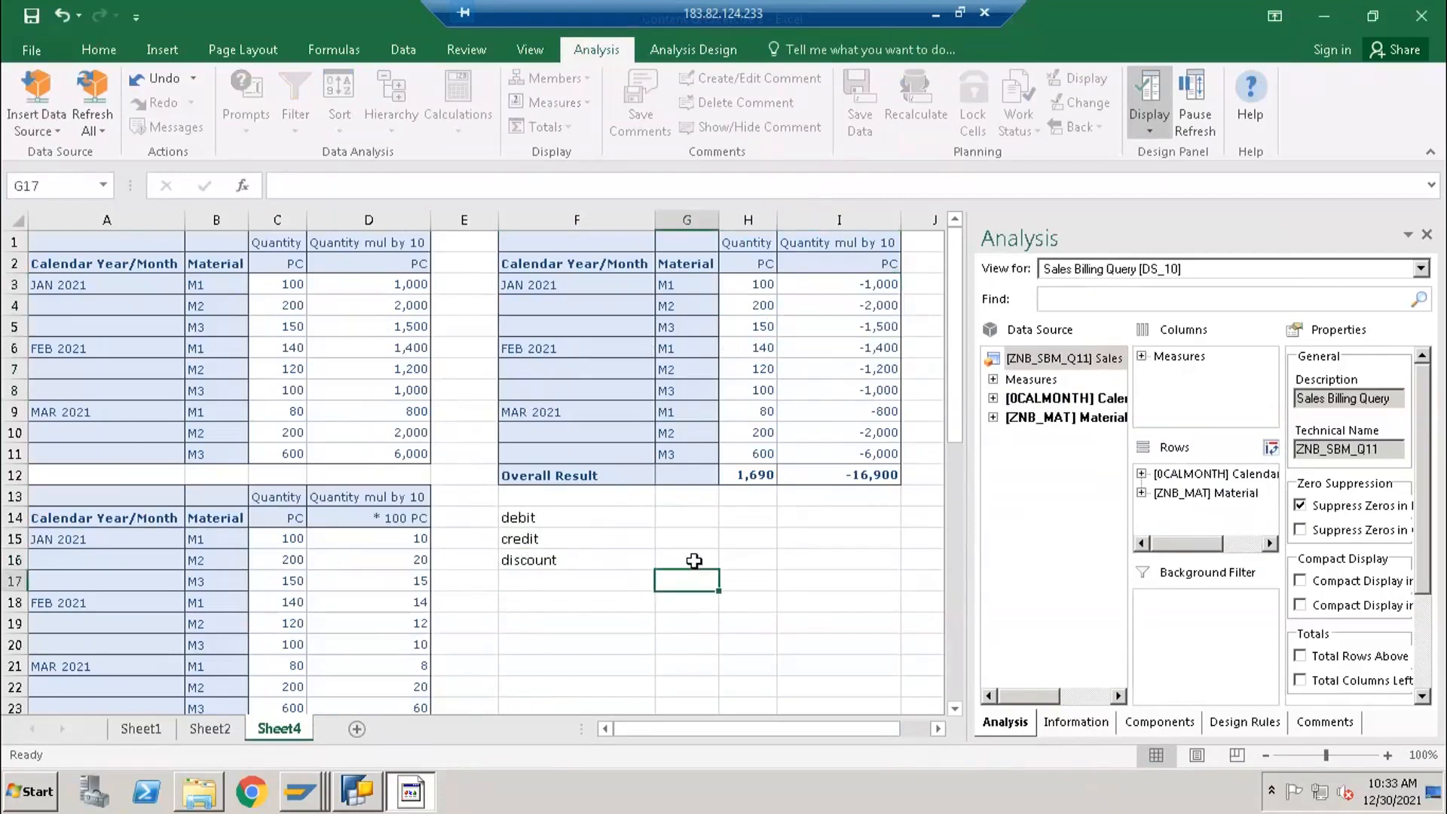
pyautogui.click(694, 560)
pyautogui.write('-10')
pyautogui.press('Return')
# - Clear the debit, credit and discount notes and the sample value from cells F14:G17
pyautogui.moveTo(572, 517); pyautogui.dragTo(695, 584)
pyautogui.press('Delete')
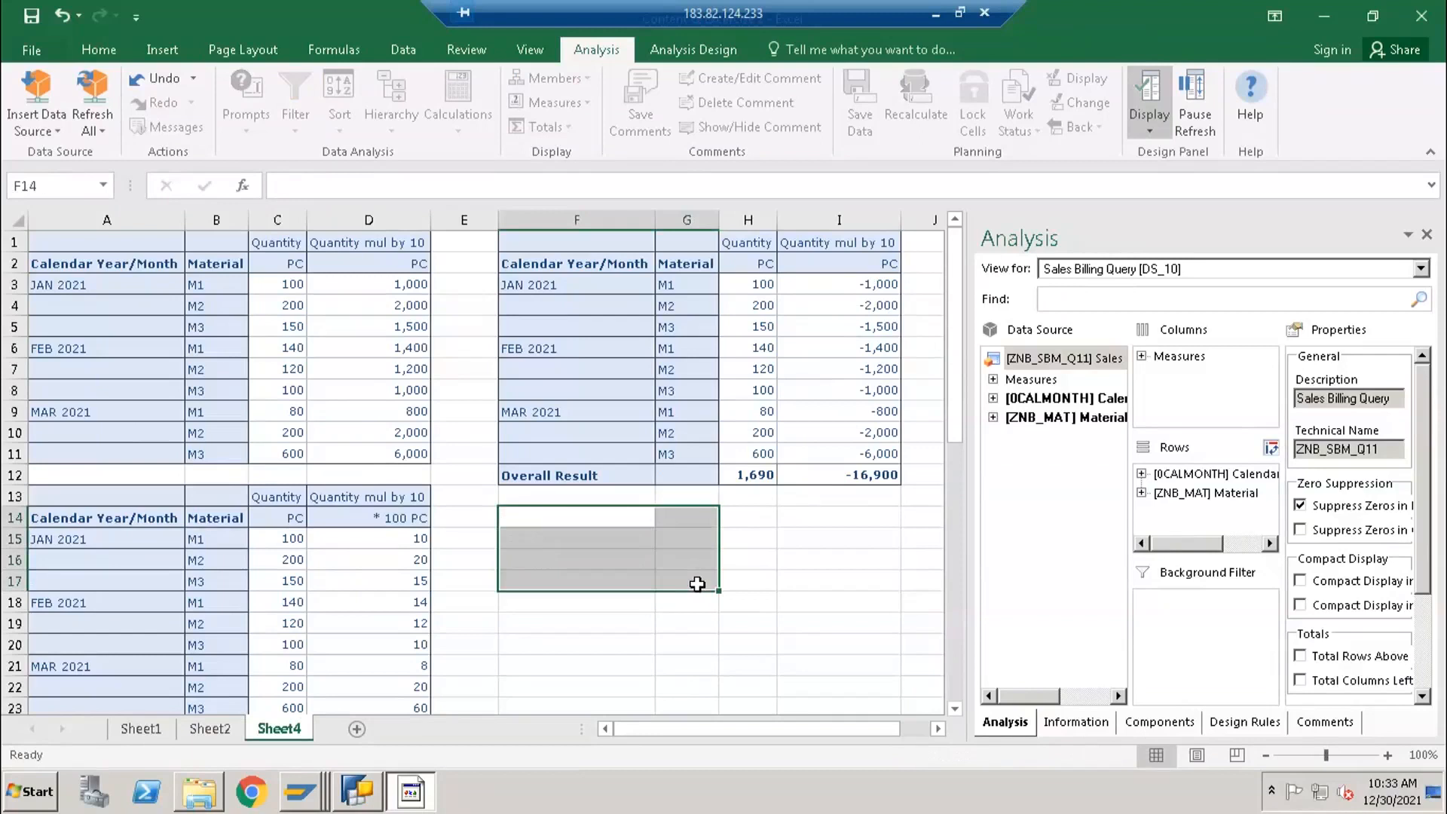
pyautogui.click(618, 523)
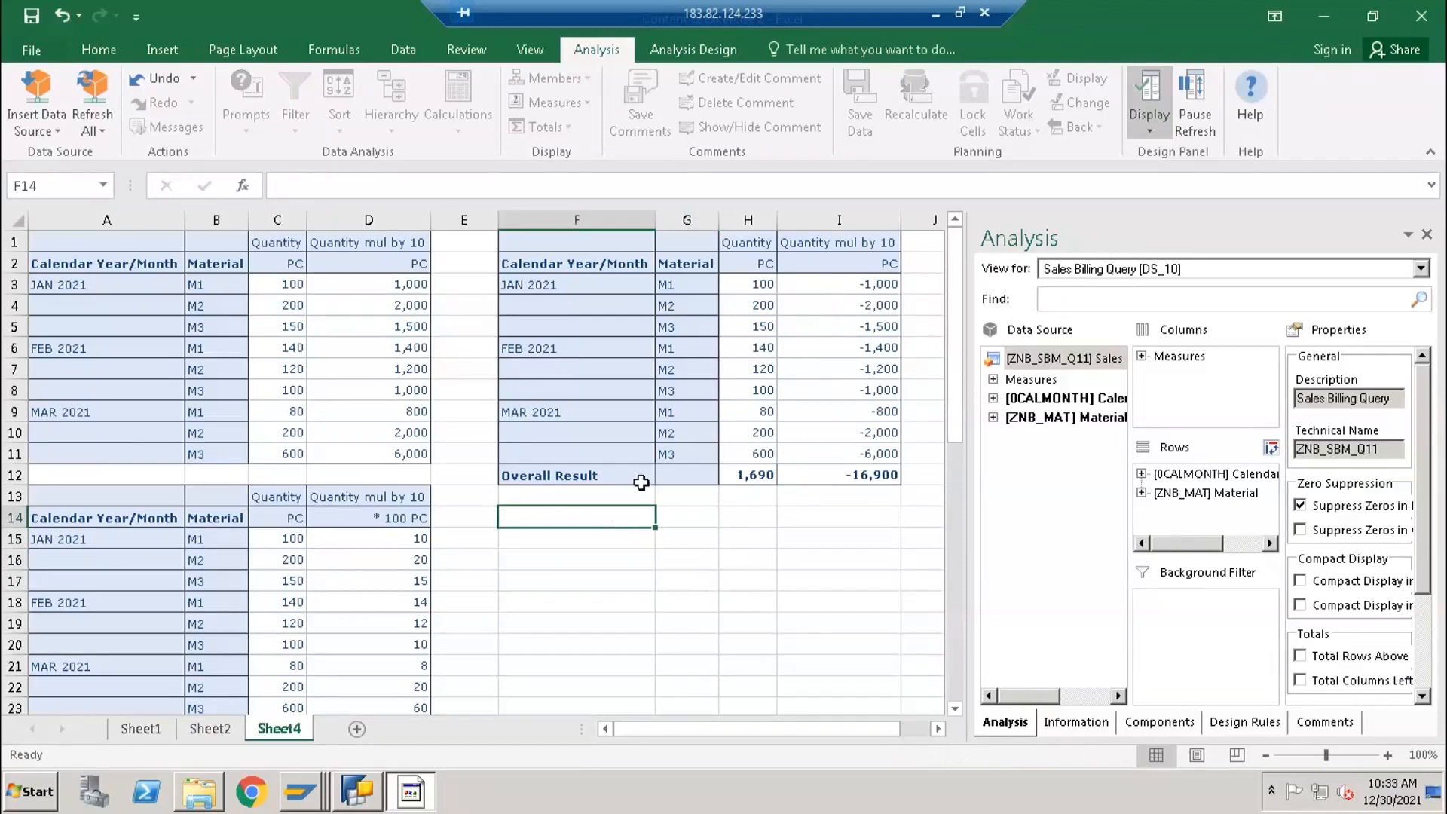
# - In BEx Query Designer, set the sign change of Quantity mul by 10 to Keep +/- Sign and save the query
pyautogui.click(359, 799)
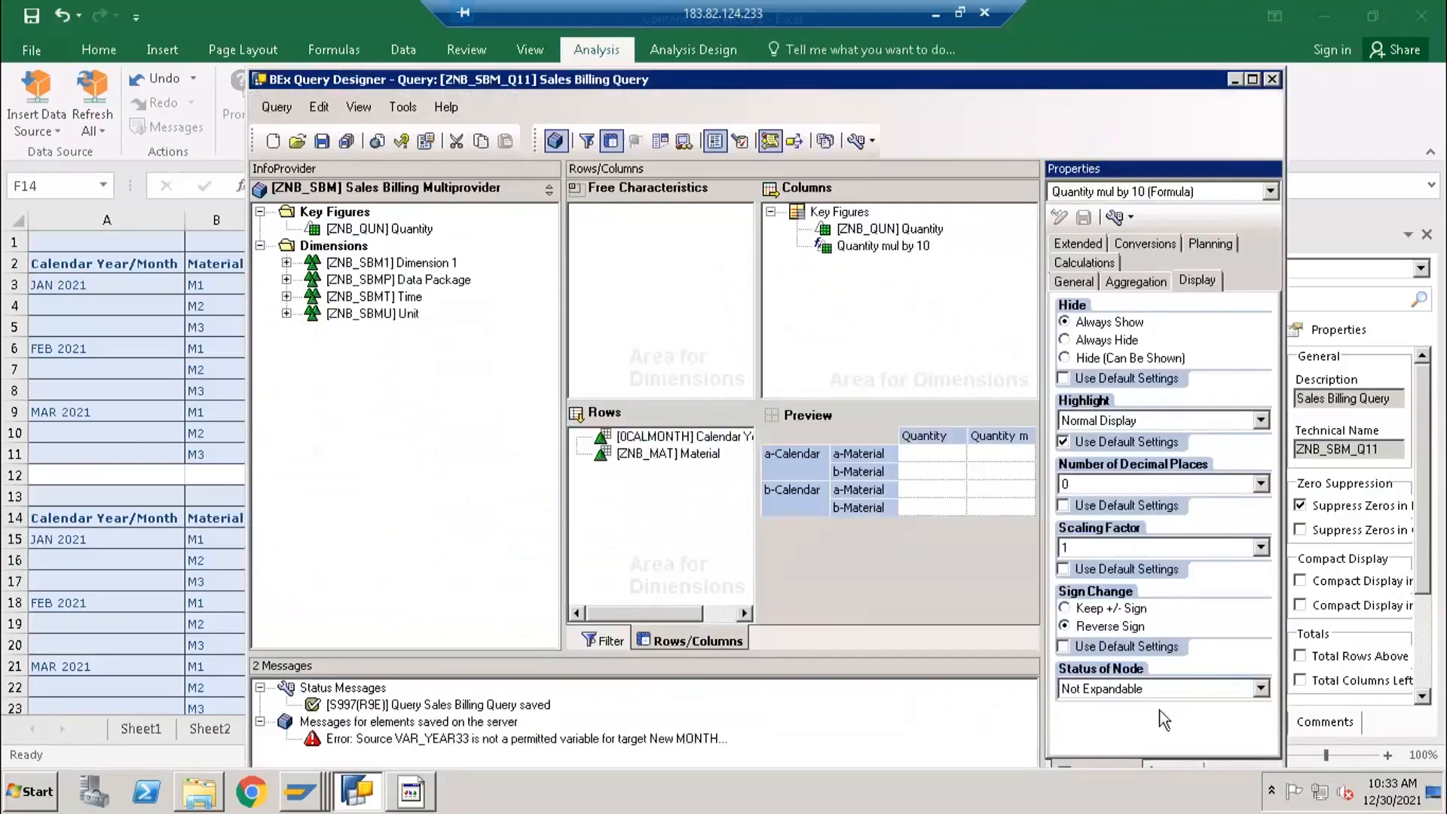
pyautogui.click(1112, 609)
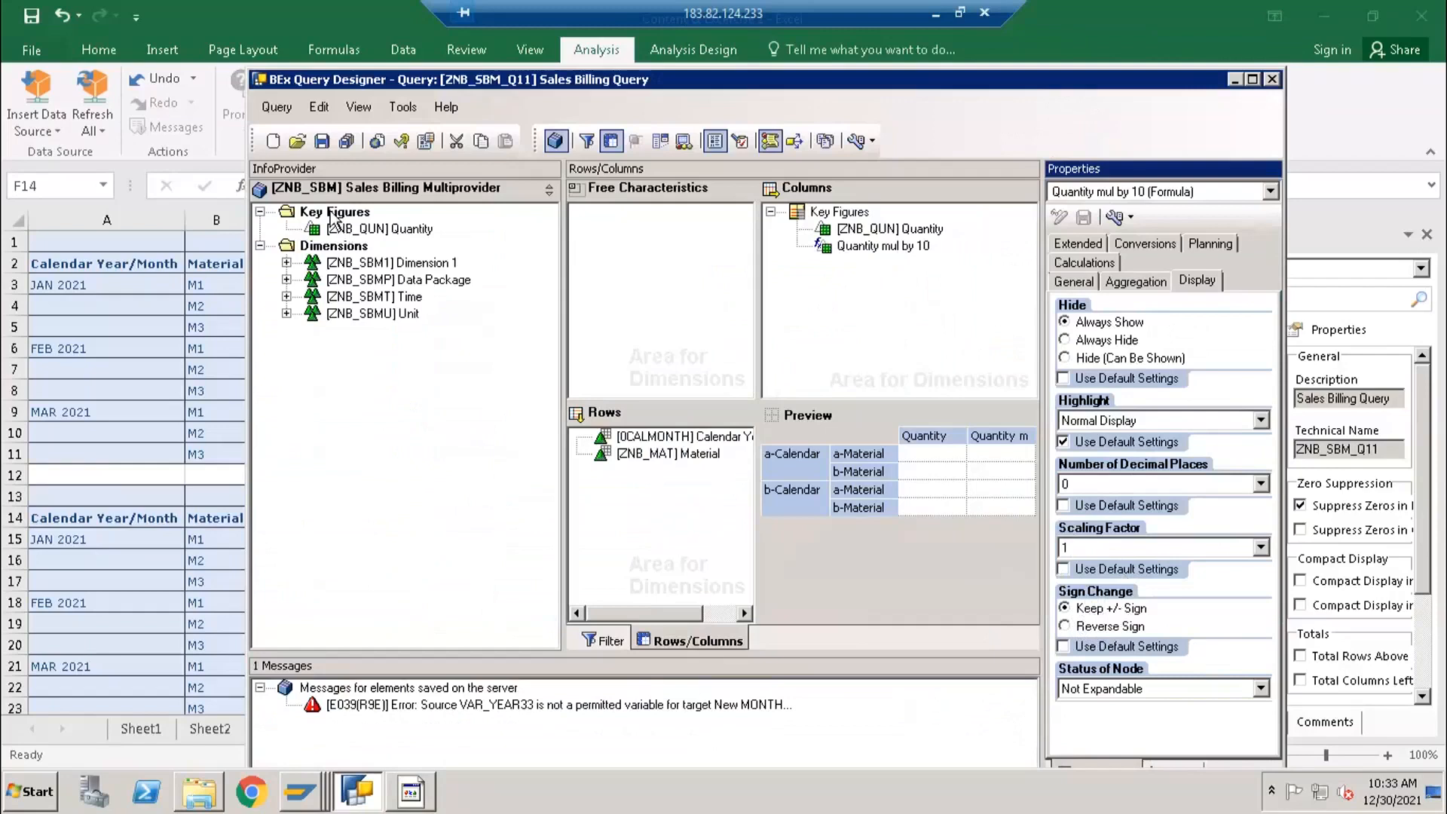
pyautogui.click(322, 142)
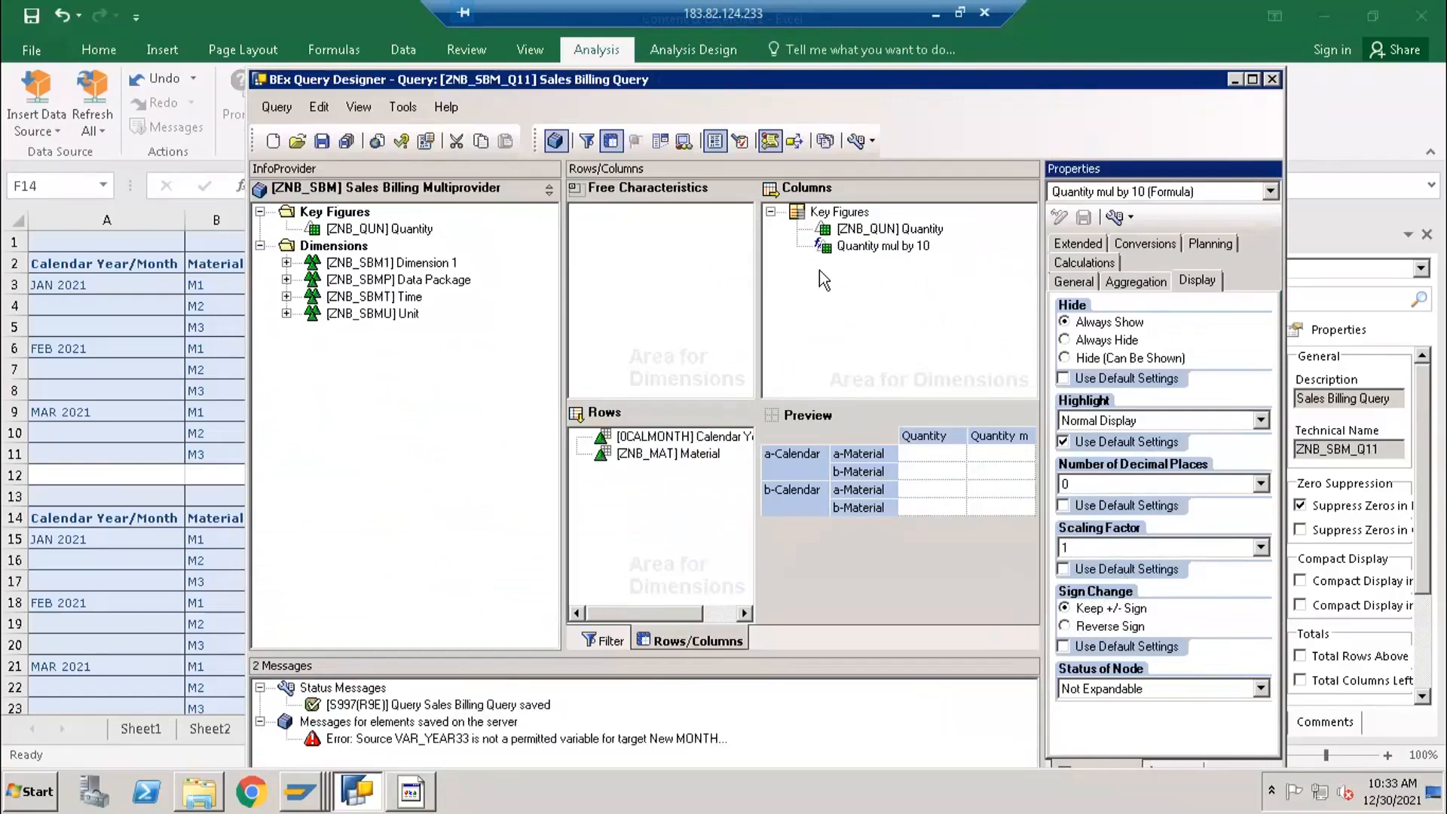
# - Reopen the display properties of the Quantity mul by 10 formula in the columns
pyautogui.click(880, 229)
pyautogui.click(880, 246)
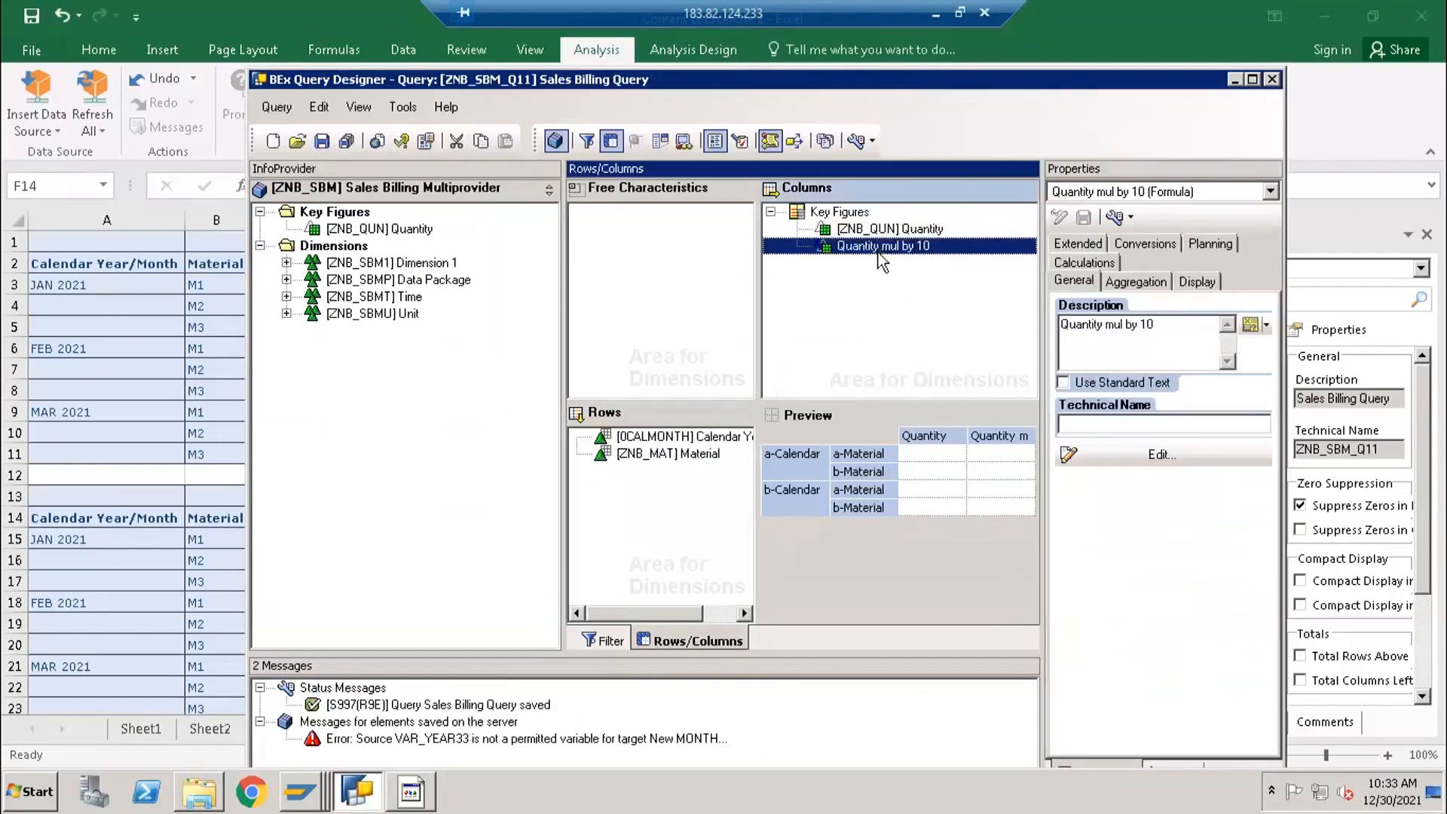
pyautogui.click(1205, 287)
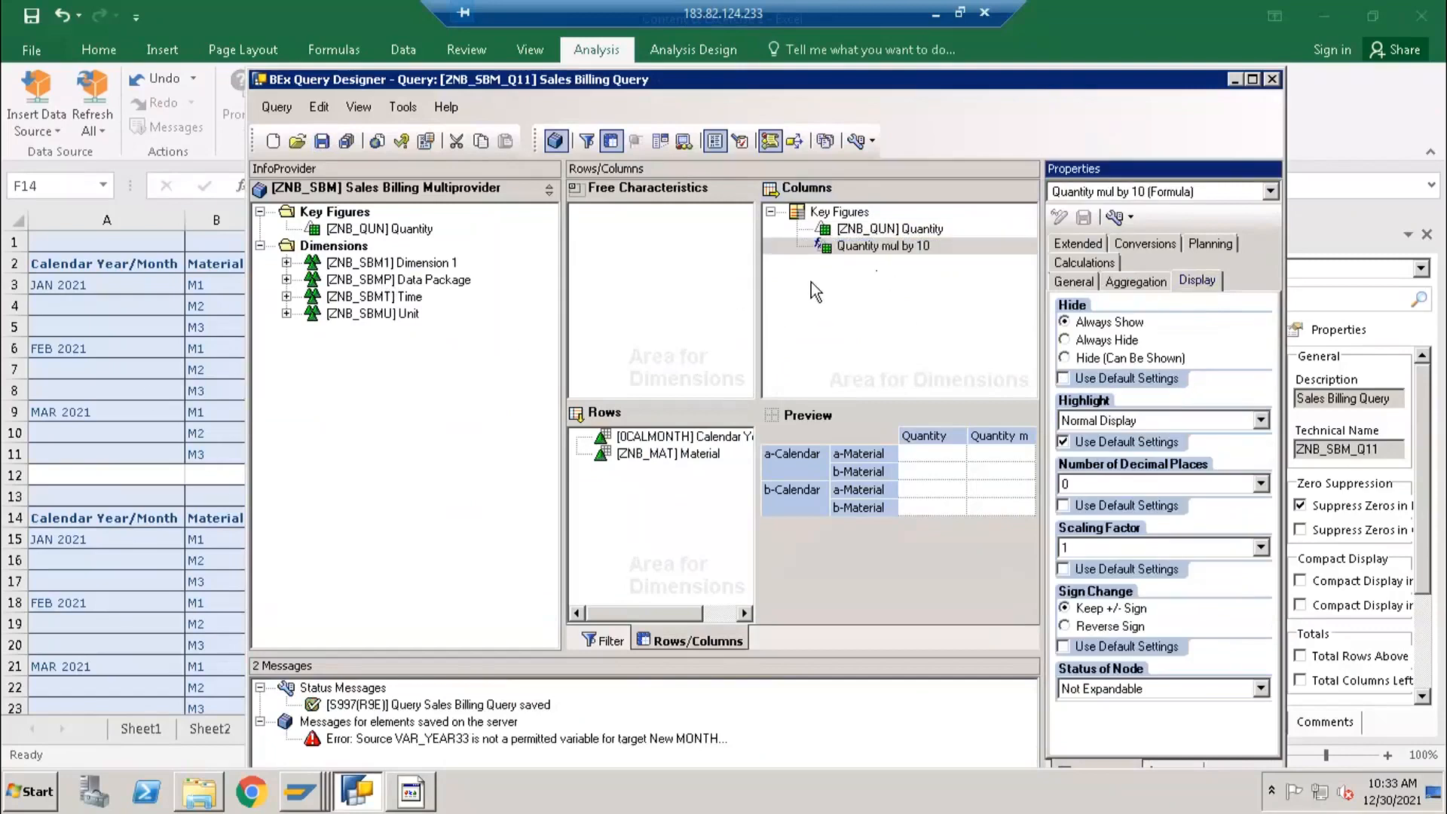
# - Open the Quantity mul by 10 formula for editing and clear its expression
pyautogui.doubleClick(840, 249)
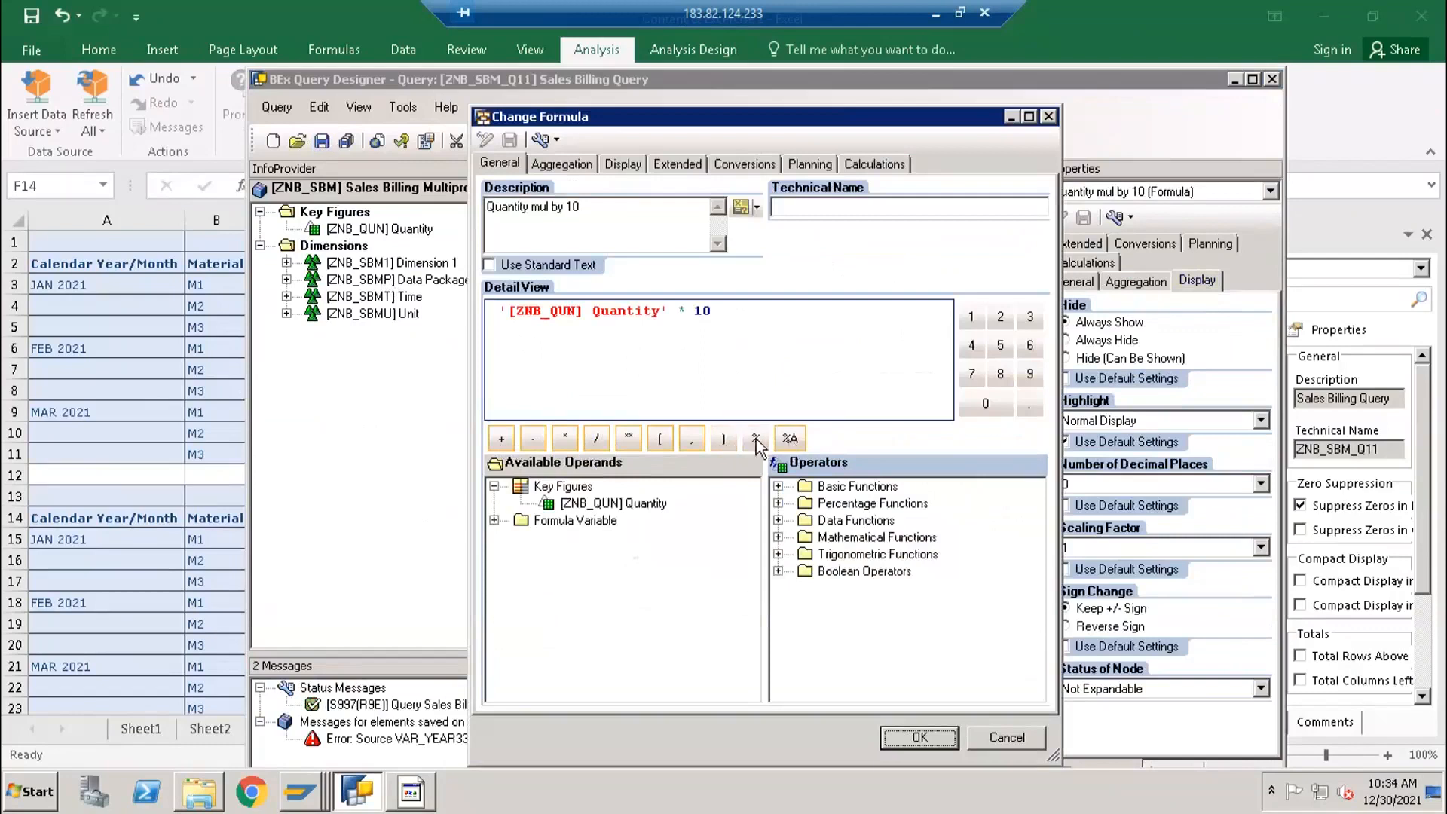
pyautogui.click(717, 349)
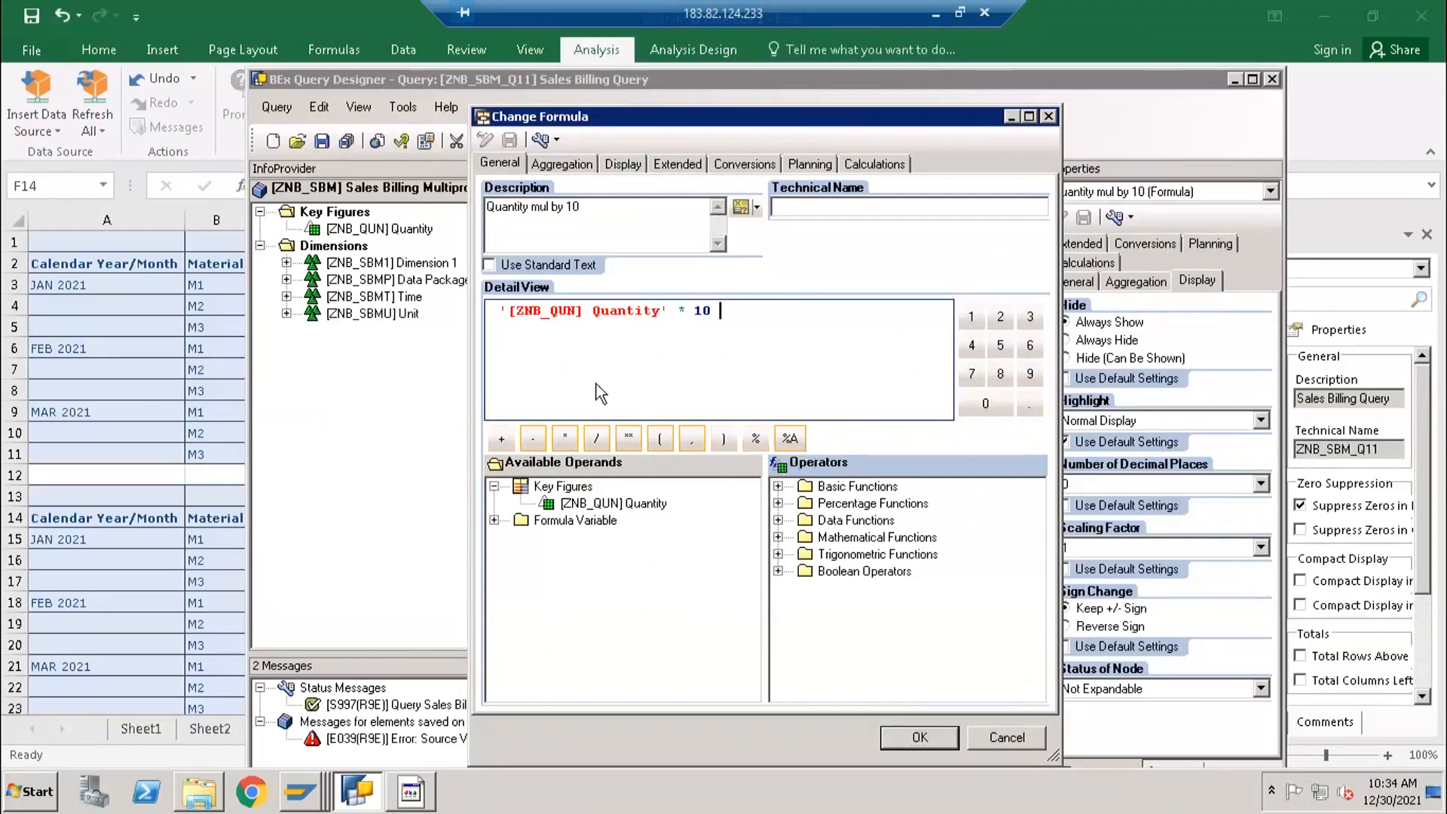
pyautogui.press('BackSpace')
pyautogui.press('BackSpace')
pyautogui.press('BackSpace')
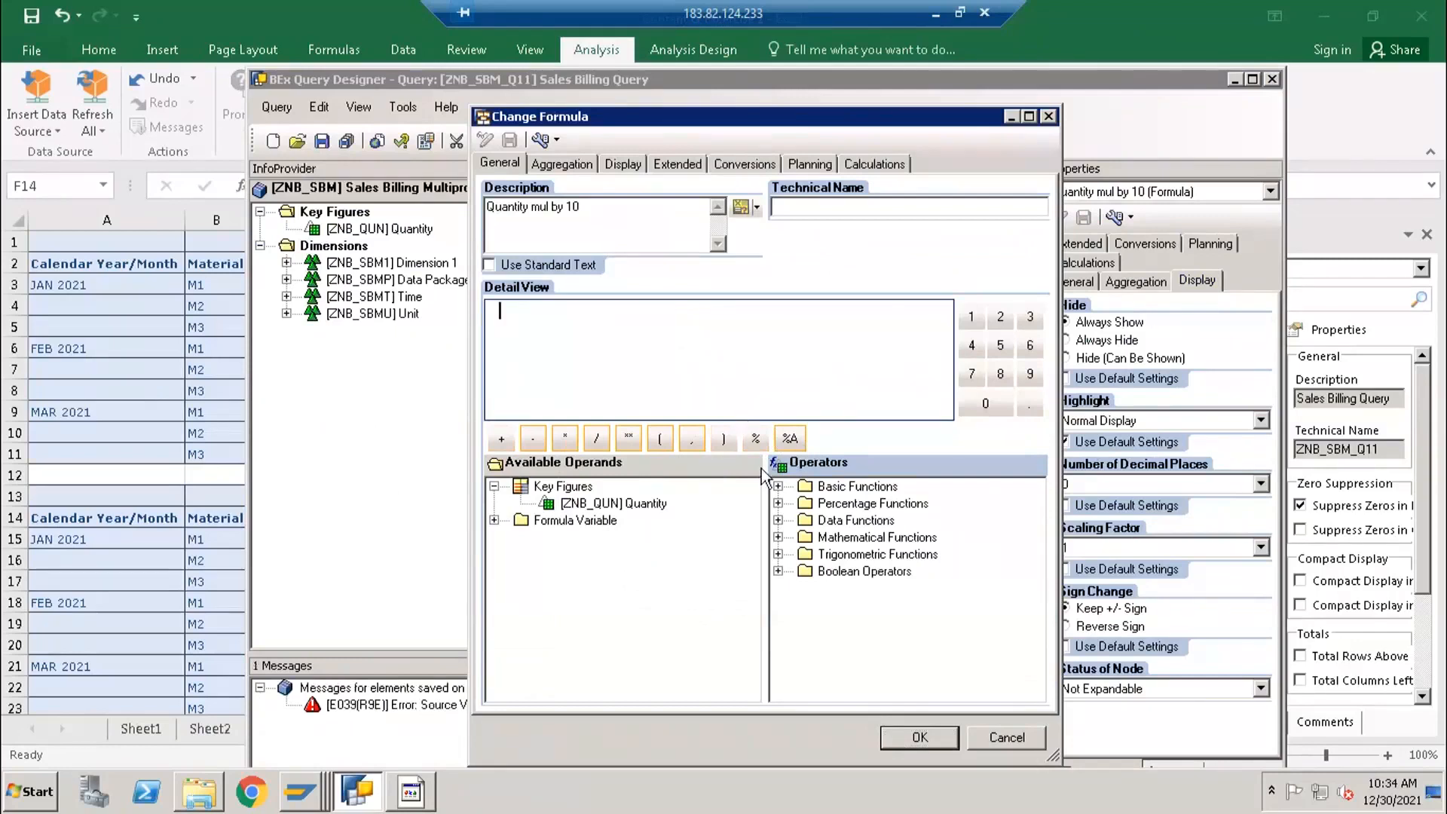
# - Examine the Basic, Percentage and Data Functions operators, including NDIV0, and close the formula dialog
pyautogui.click(777, 487)
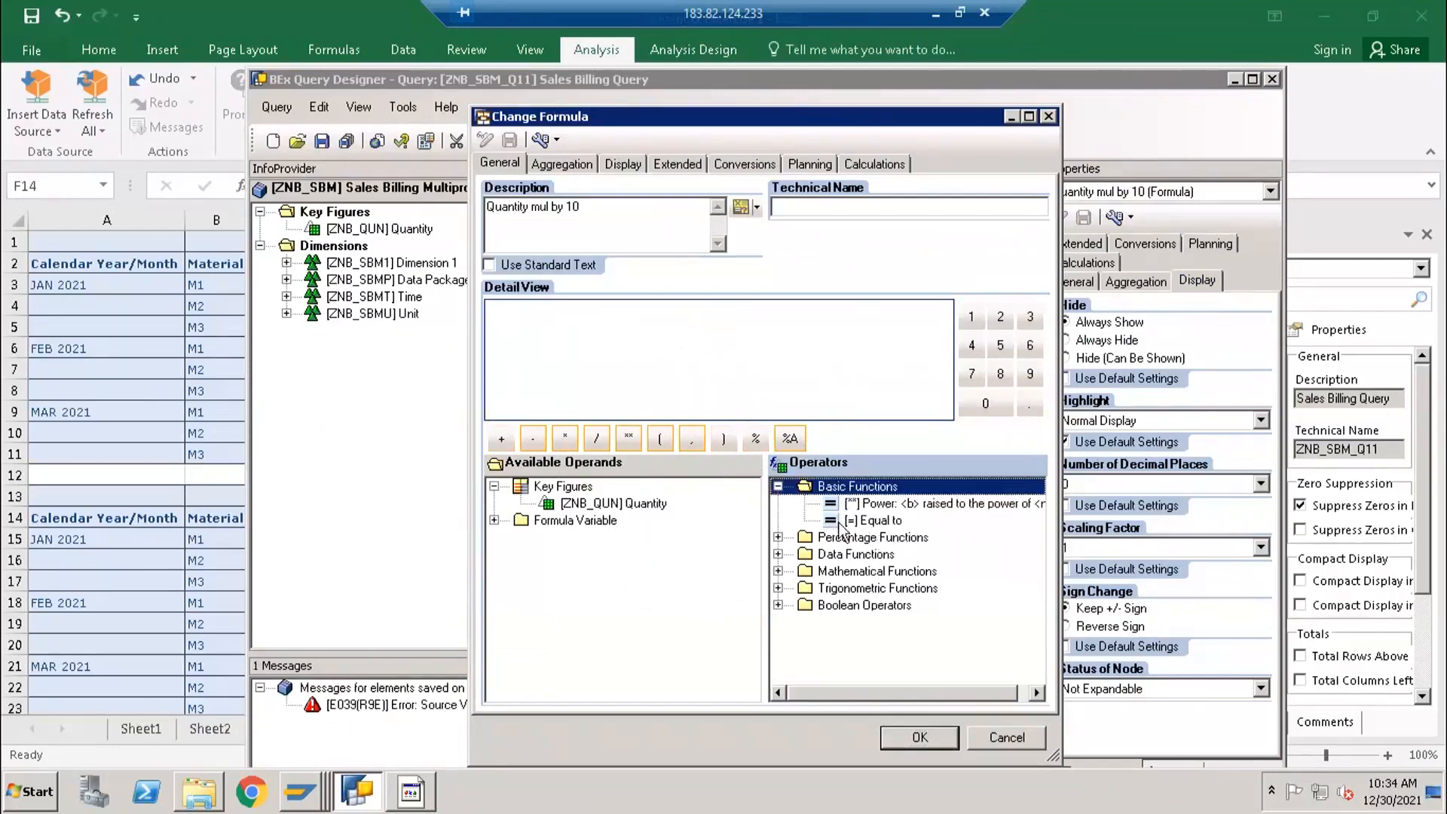
pyautogui.click(778, 487)
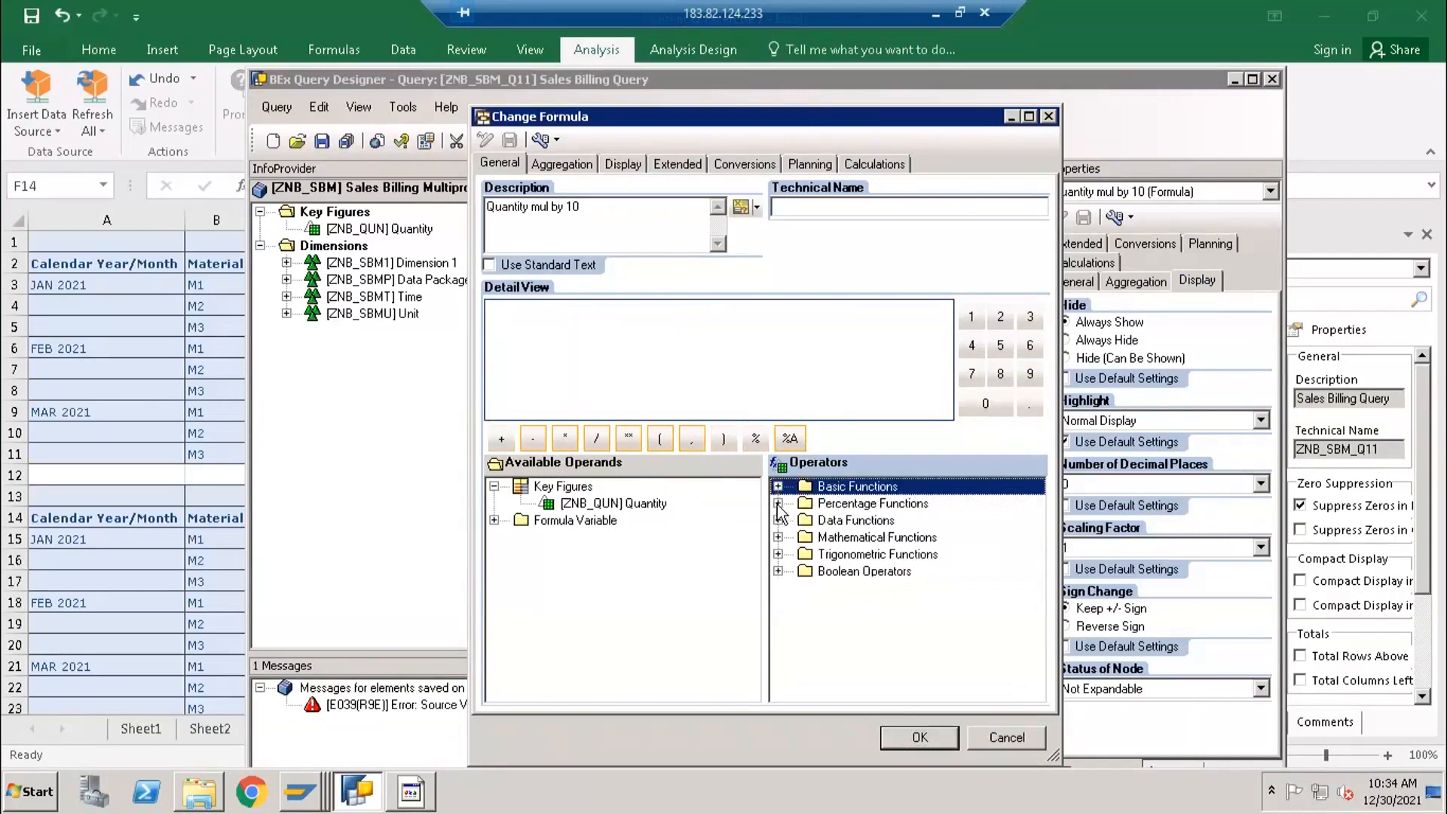
pyautogui.click(777, 503)
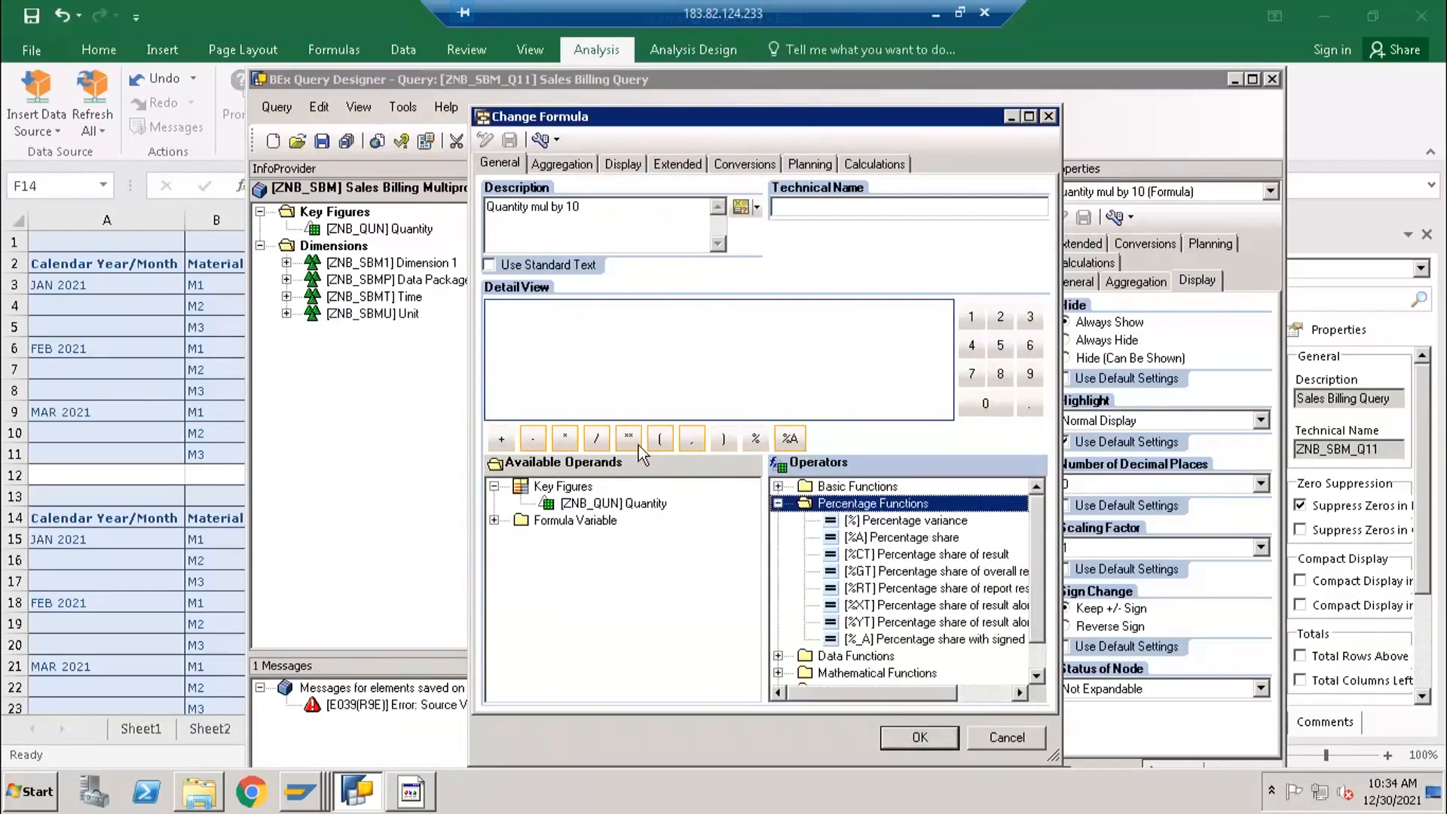
pyautogui.click(778, 503)
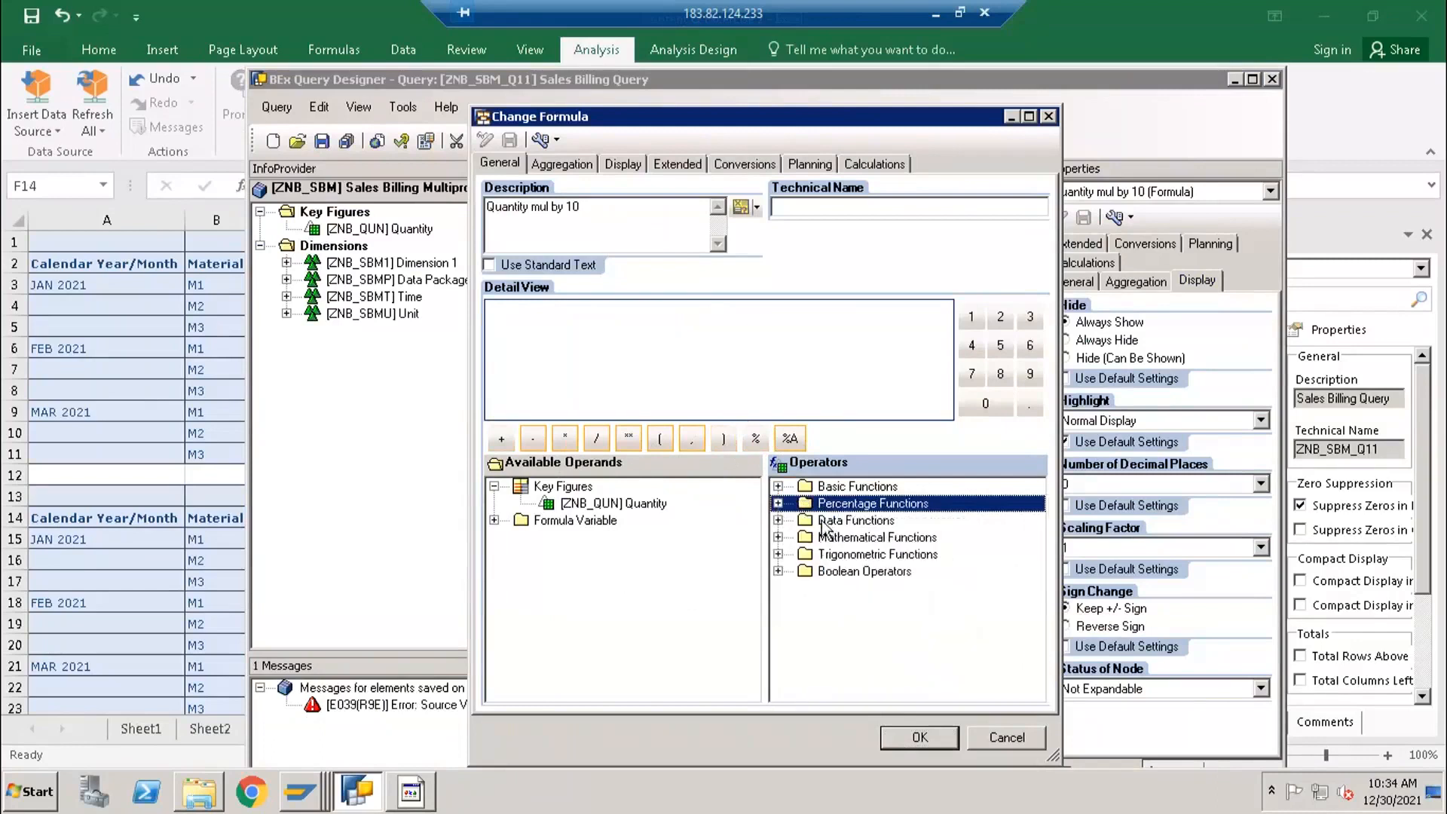
pyautogui.click(779, 520)
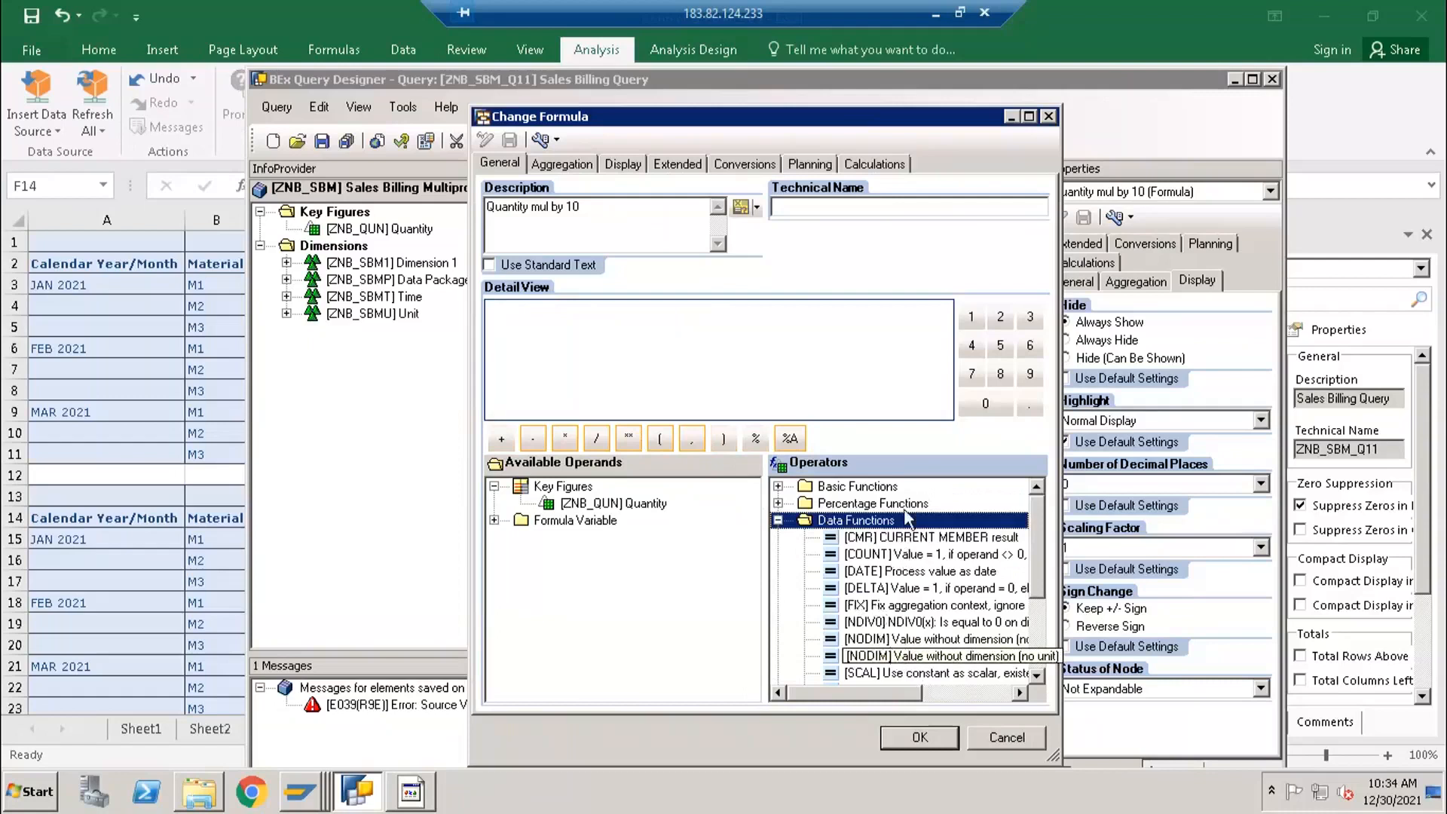
pyautogui.click(873, 623)
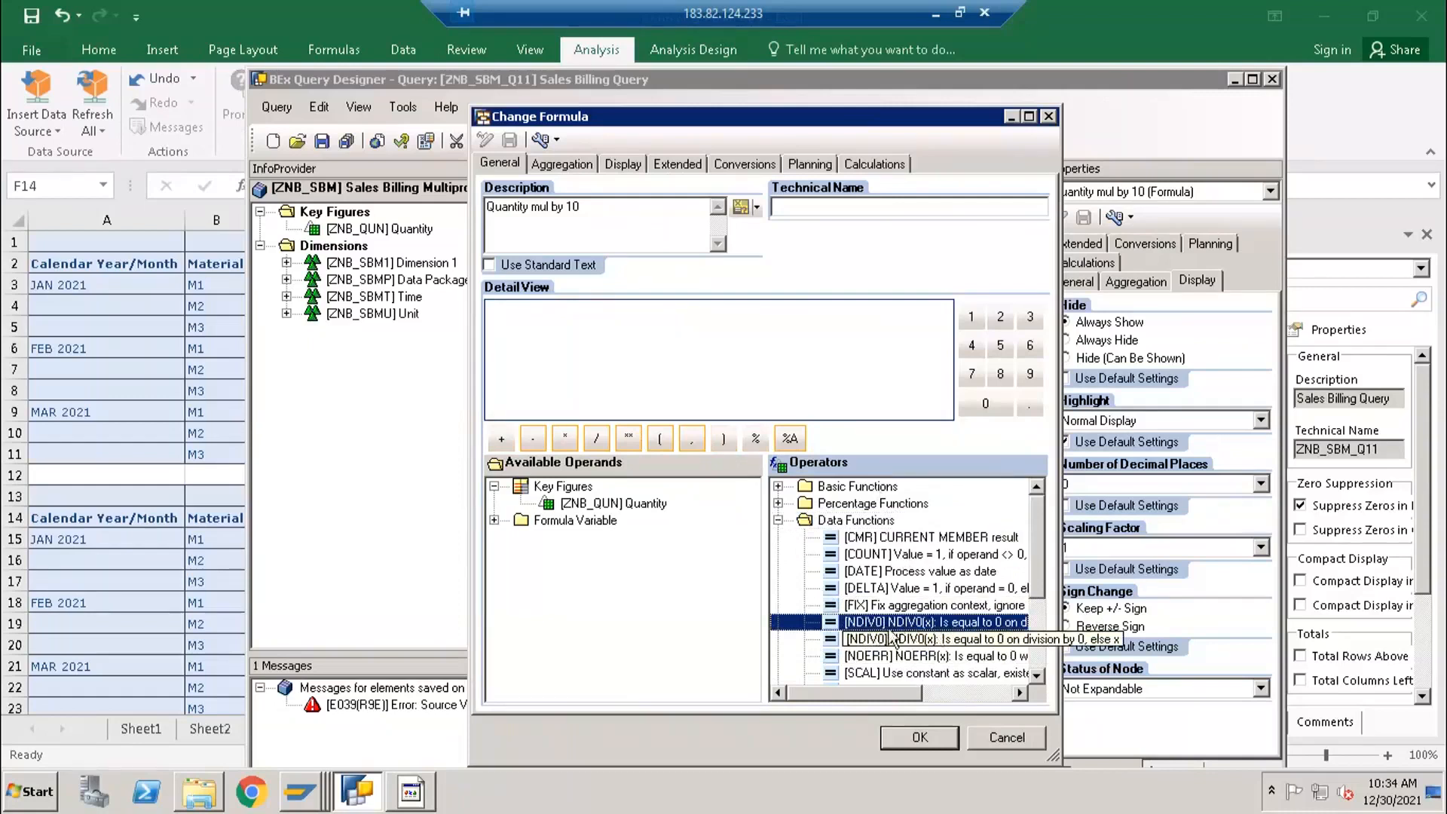
pyautogui.click(920, 737)
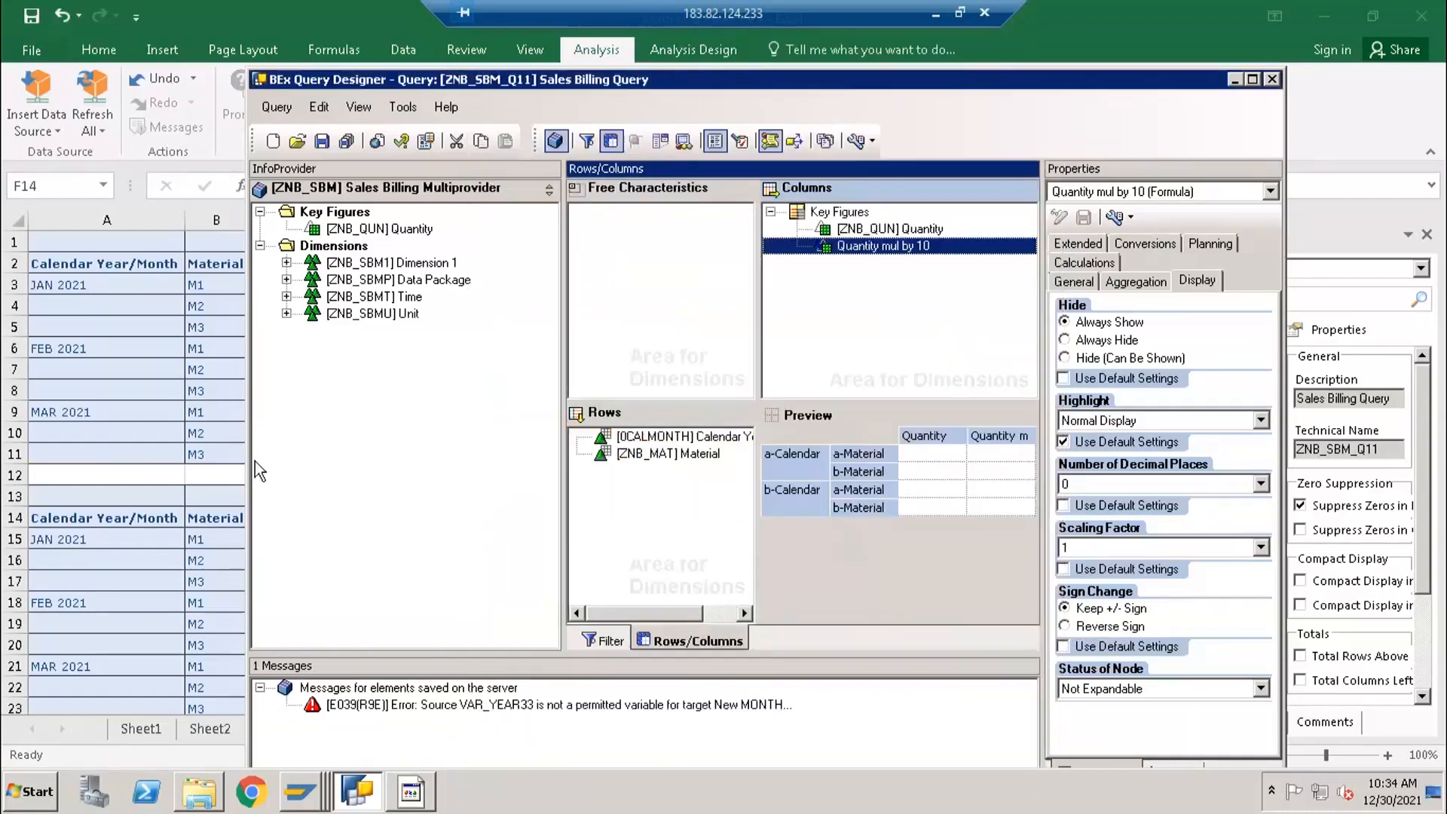
# - Switch to Excel and enter 10 in cell F20 and 5 in cell G20 of Sheet4
pyautogui.click(410, 793)
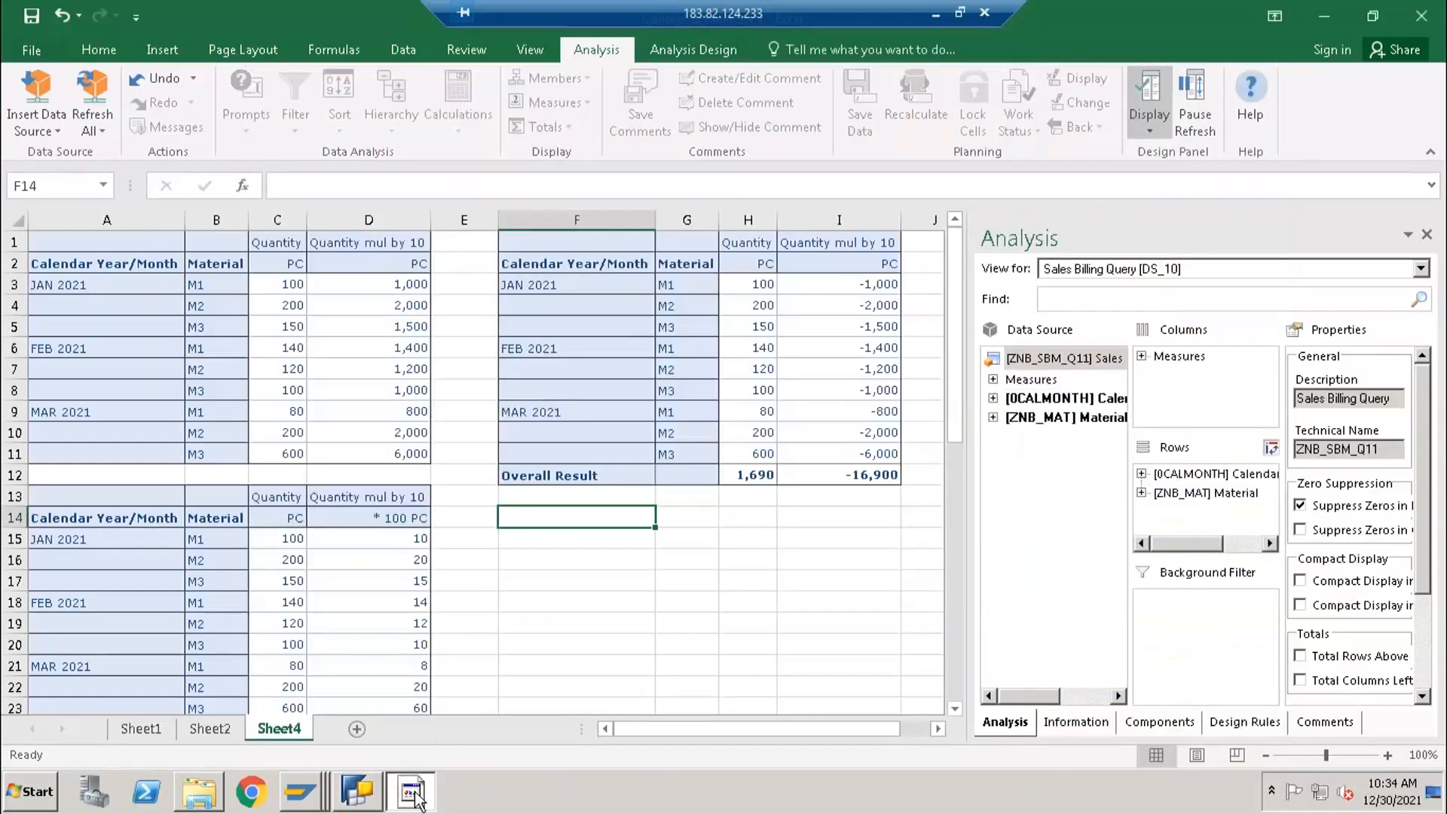
pyautogui.click(622, 648)
pyautogui.write('10')
pyautogui.press('Tab')
pyautogui.write('5')
pyautogui.press('Tab')
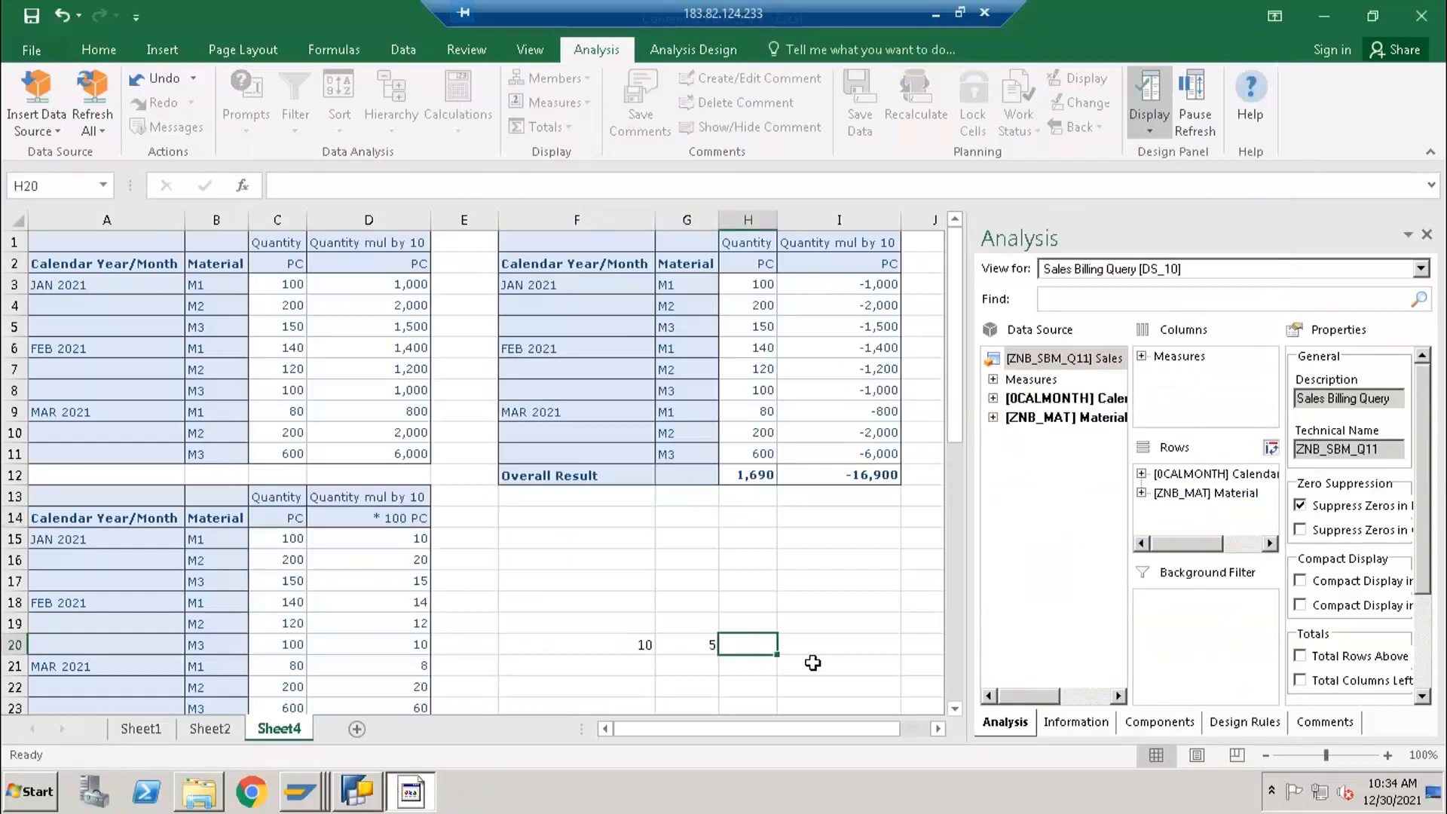
# - Enter the division formula =F20/G20 in cell H20
pyautogui.write('=')
pyautogui.press('Left')
pyautogui.press('Left')
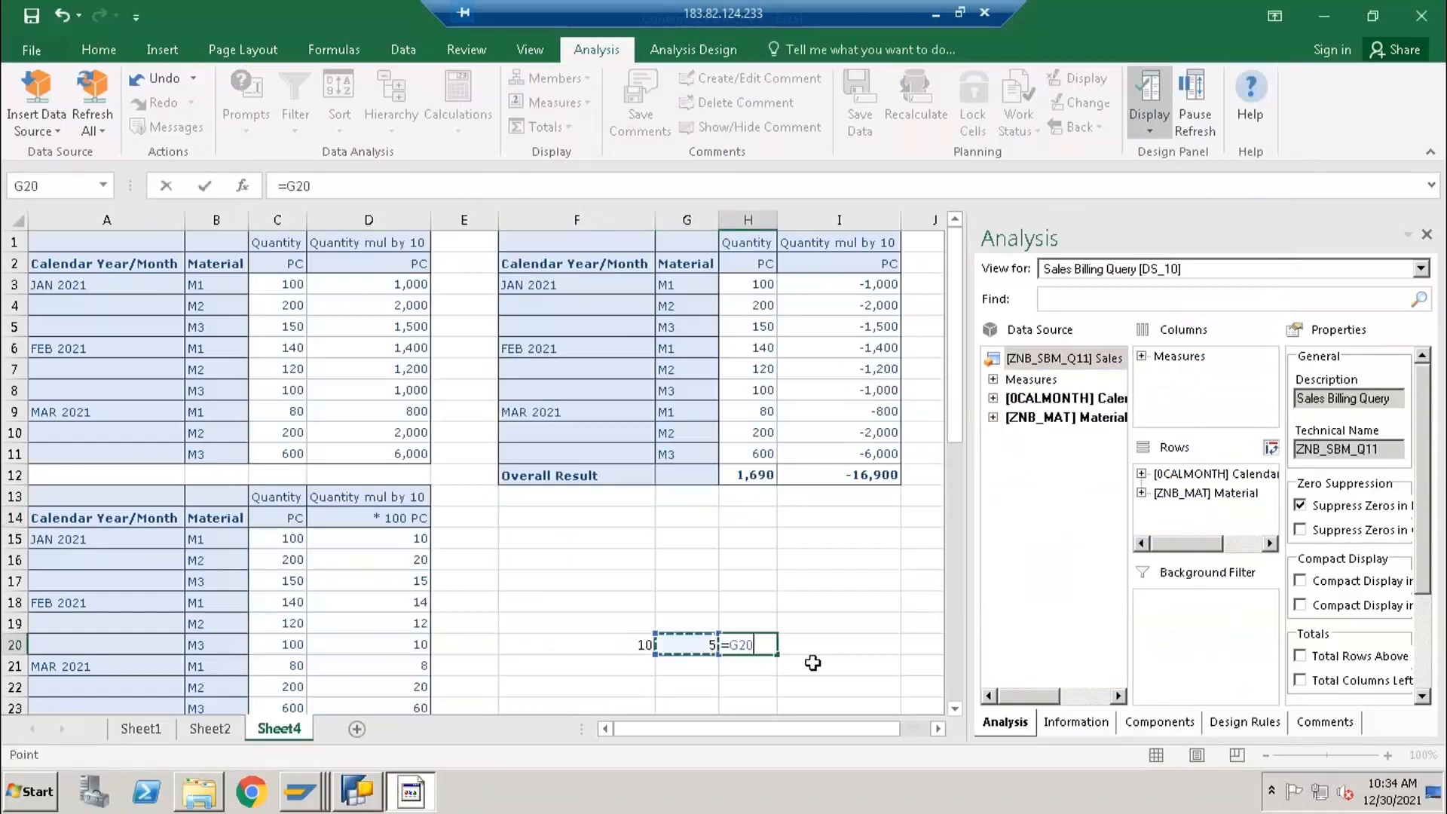
pyautogui.write('/')
pyautogui.press('Left')
pyautogui.press('Return')
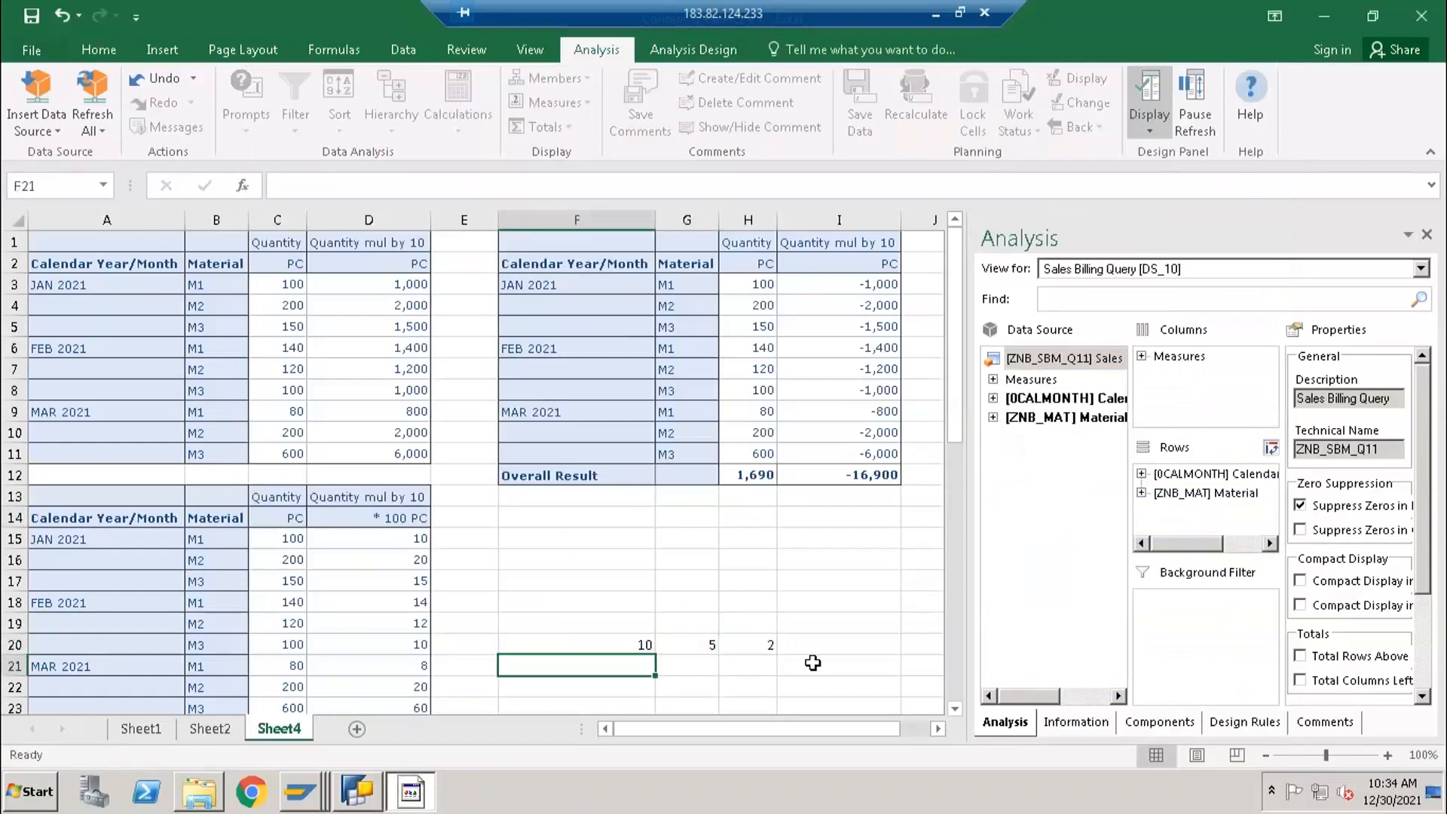
# - Set the divisor in G20 to 0 and check the division formula in H20
pyautogui.press('Right')
pyautogui.press('Up')
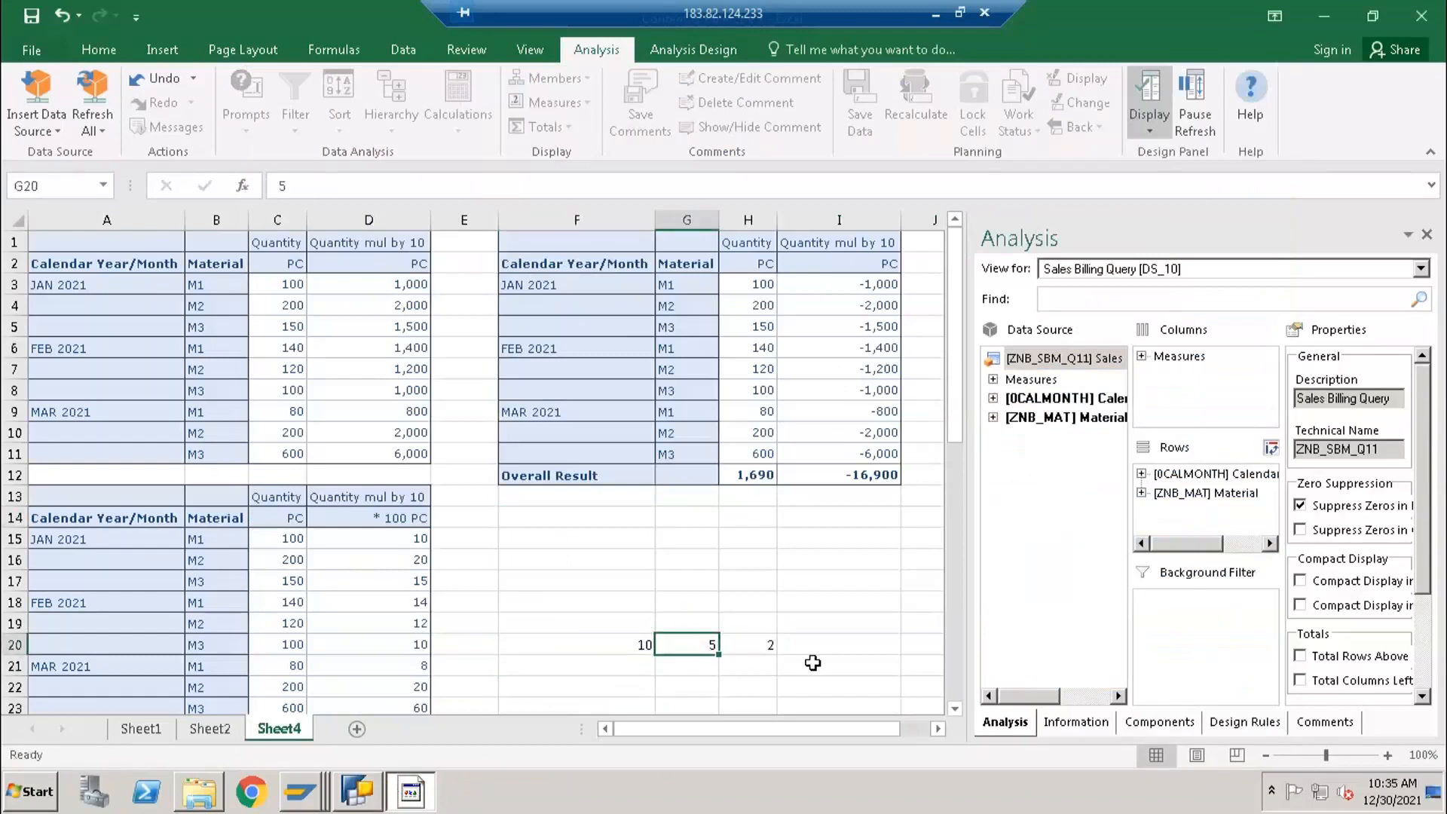
pyautogui.write('0')
pyautogui.press('Return')
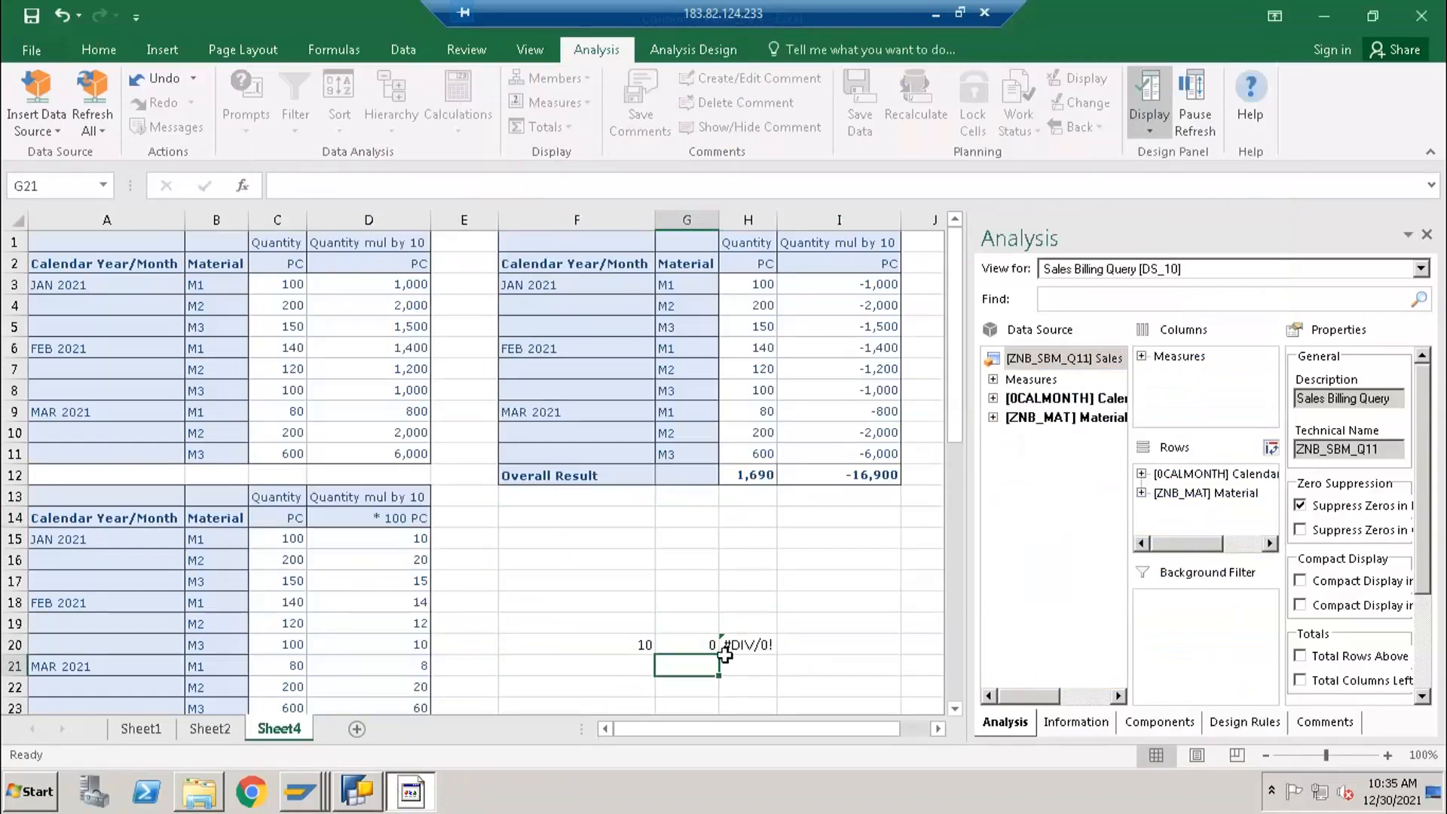
pyautogui.click(643, 643)
pyautogui.click(712, 645)
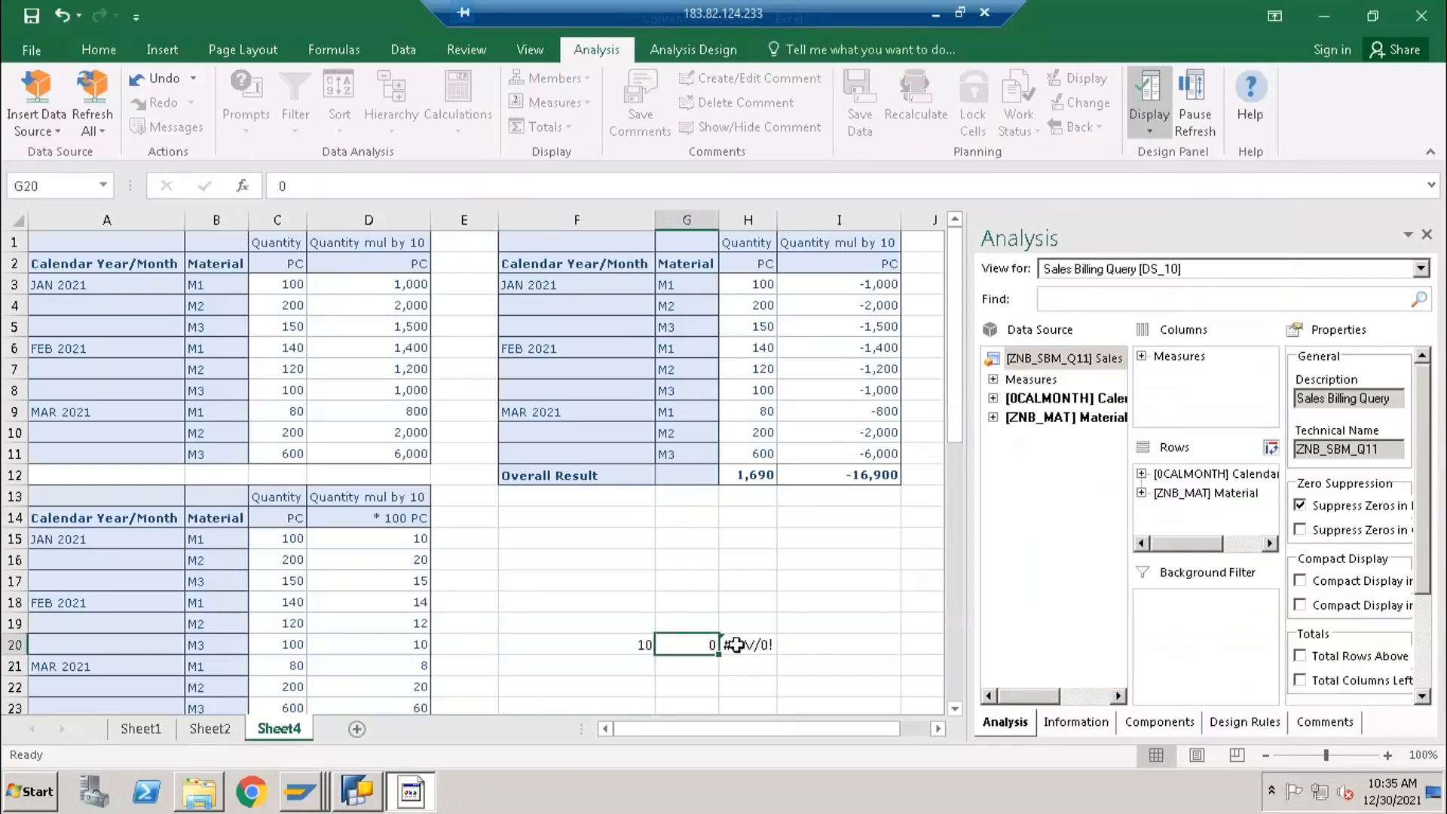
pyautogui.click(736, 644)
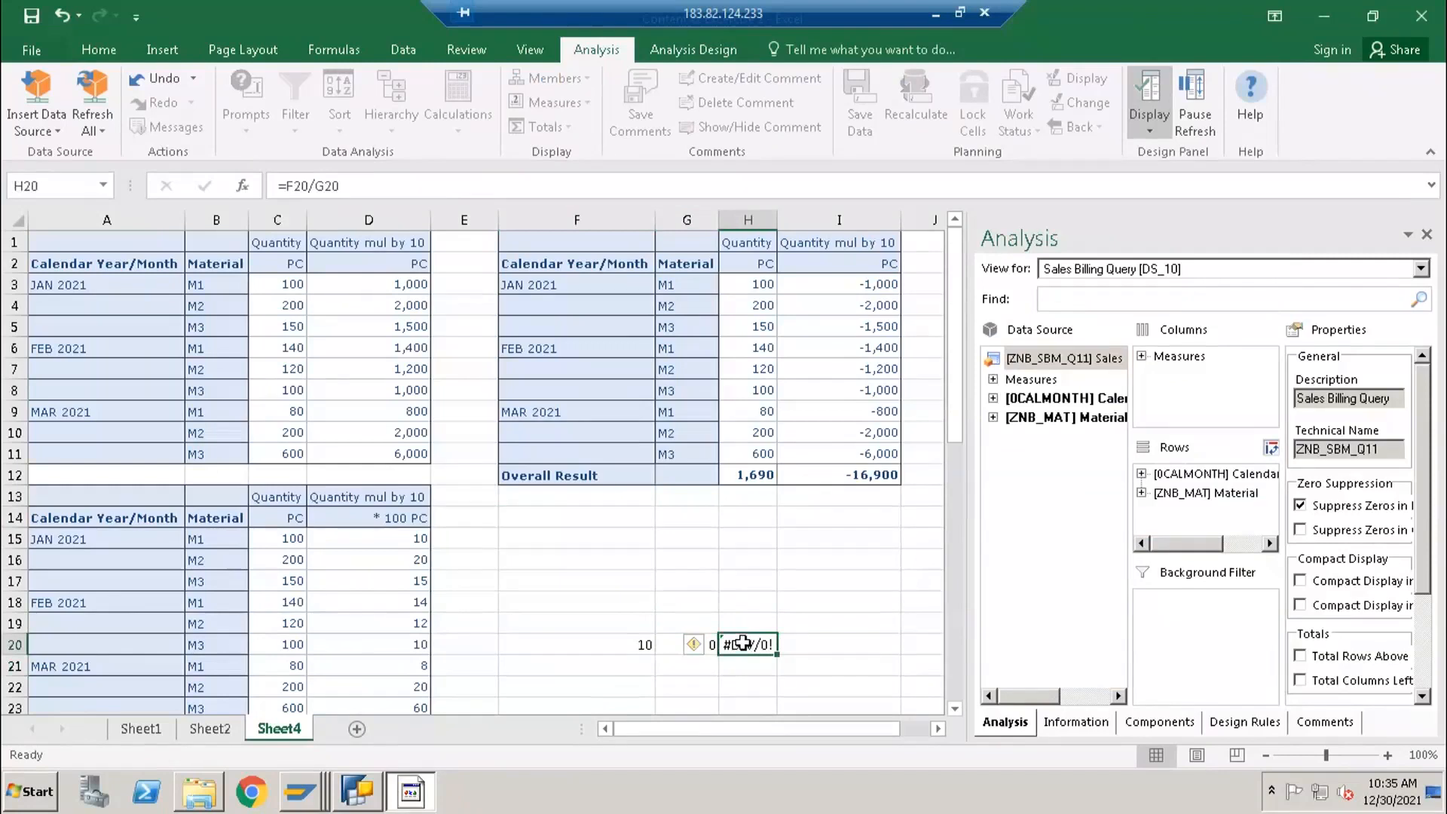
# - Test the division with 0 in F20 and 5 in G20, and restore F20 to 10 and G20 to 0
pyautogui.click(650, 643)
pyautogui.write('0')
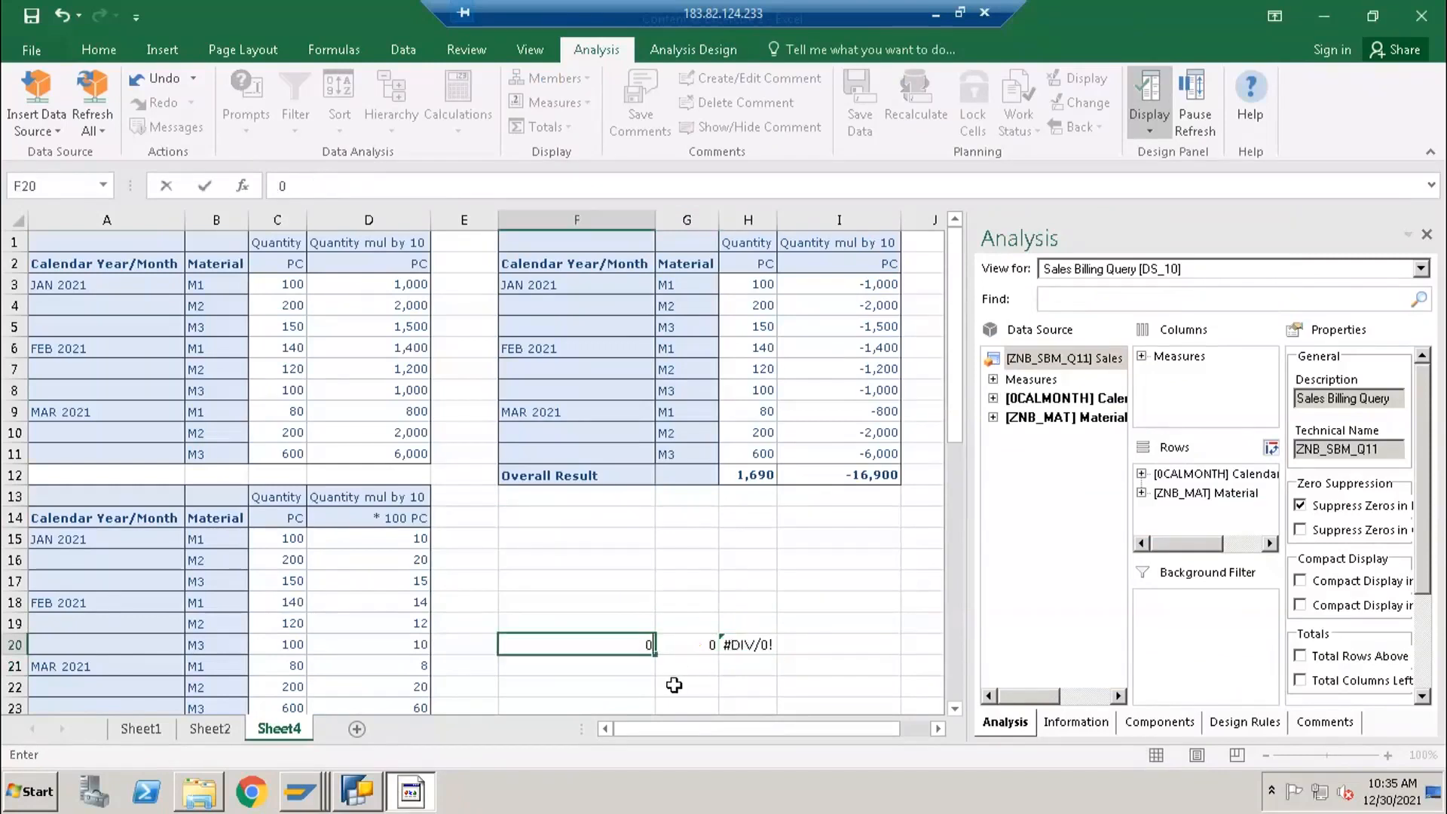
pyautogui.press('Right')
pyautogui.write('5')
pyautogui.press('Return')
pyautogui.press('Up')
pyautogui.press('Left')
pyautogui.write('10')
pyautogui.press('Right')
pyautogui.write('0')
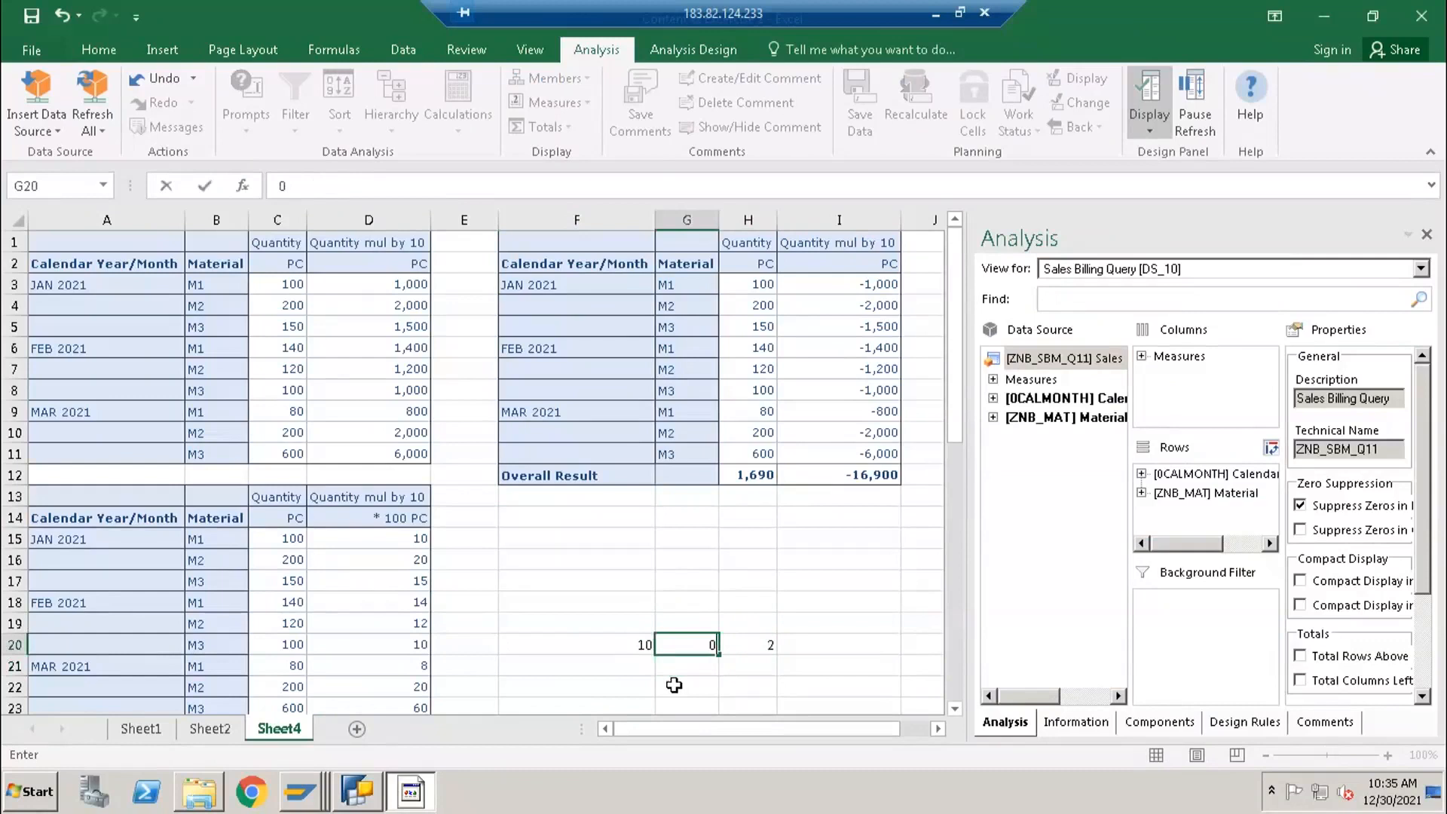
pyautogui.press('Right')
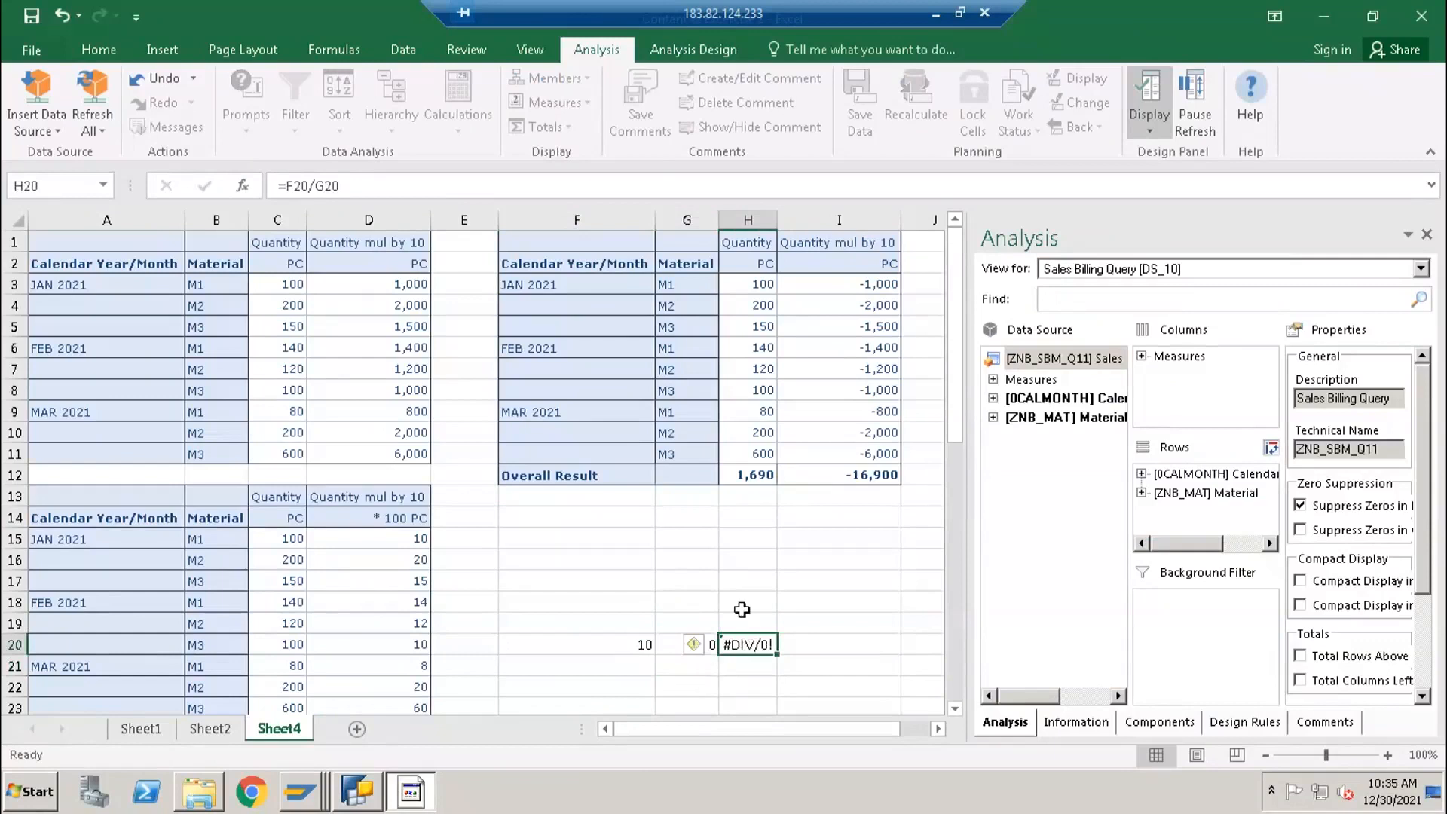
# - Review the division formula in H20 and the scaled query result tables further down Sheet4
pyautogui.click(743, 603)
pyautogui.click(745, 646)
pyautogui.scroll(-2, 328, 589)
pyautogui.scroll(2, 328, 589)
pyautogui.scroll(-5, 357, 603)
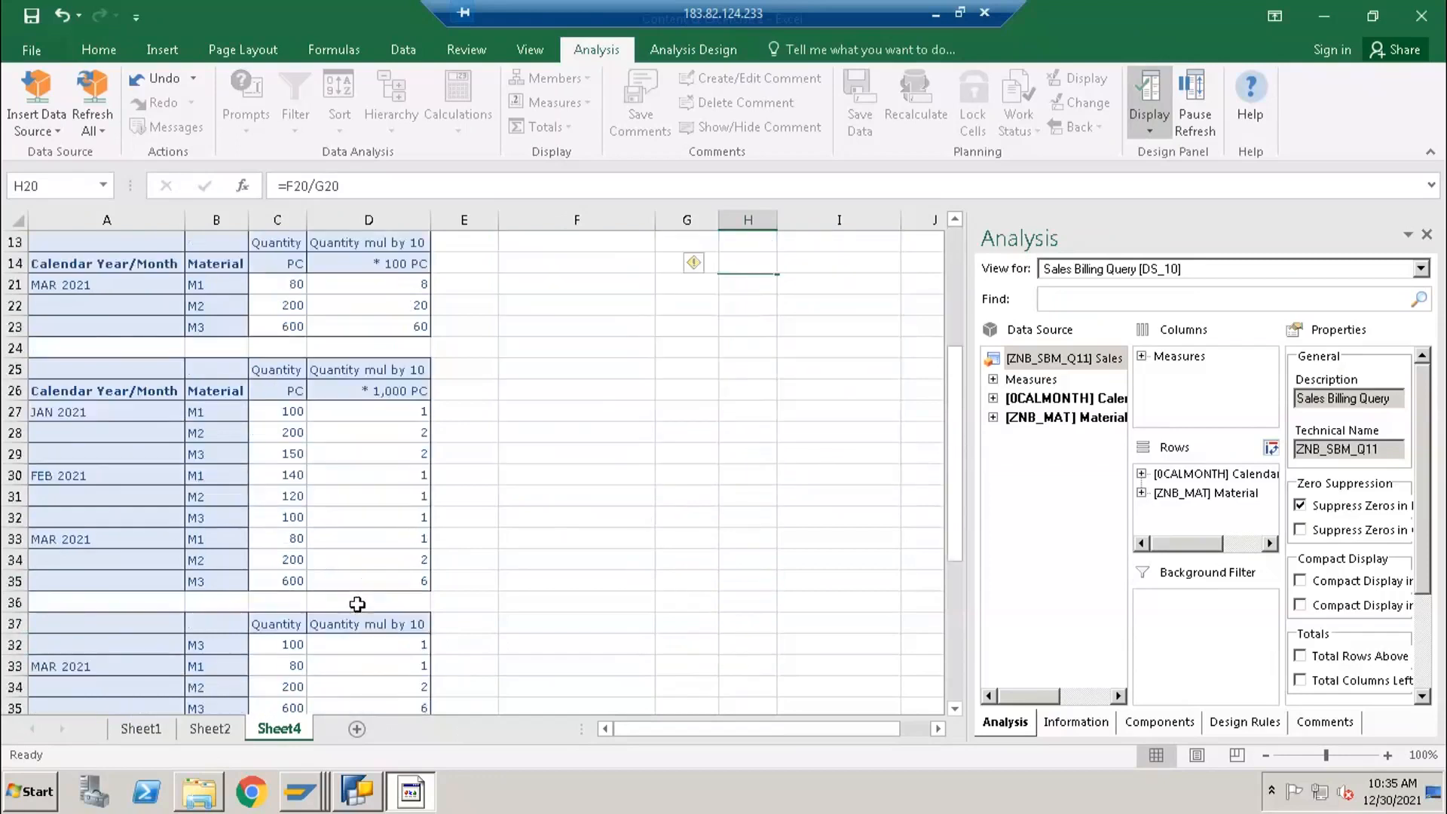
pyautogui.scroll(-4, 358, 603)
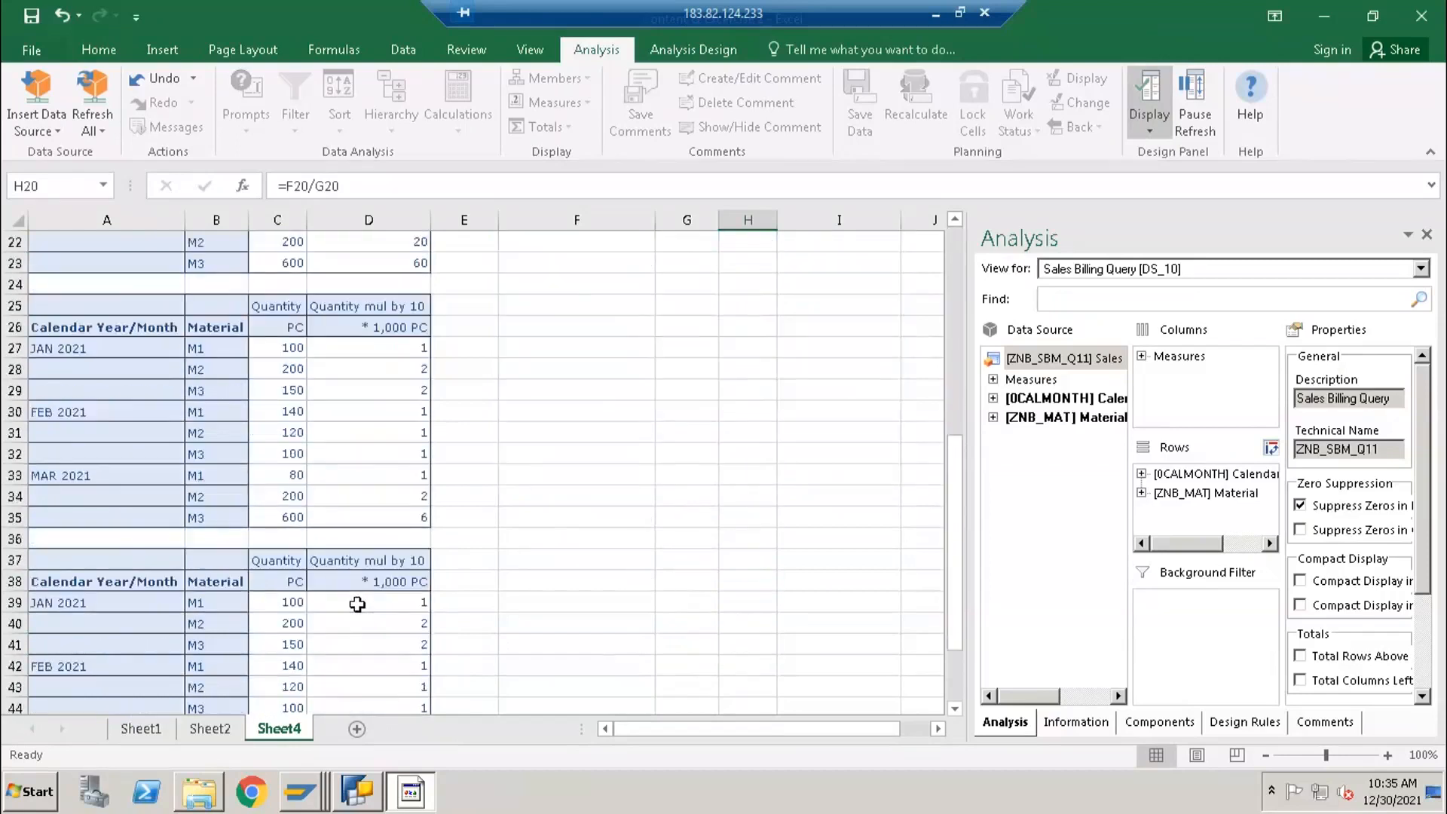
pyautogui.scroll(7, 358, 604)
pyautogui.scroll(3, 369, 623)
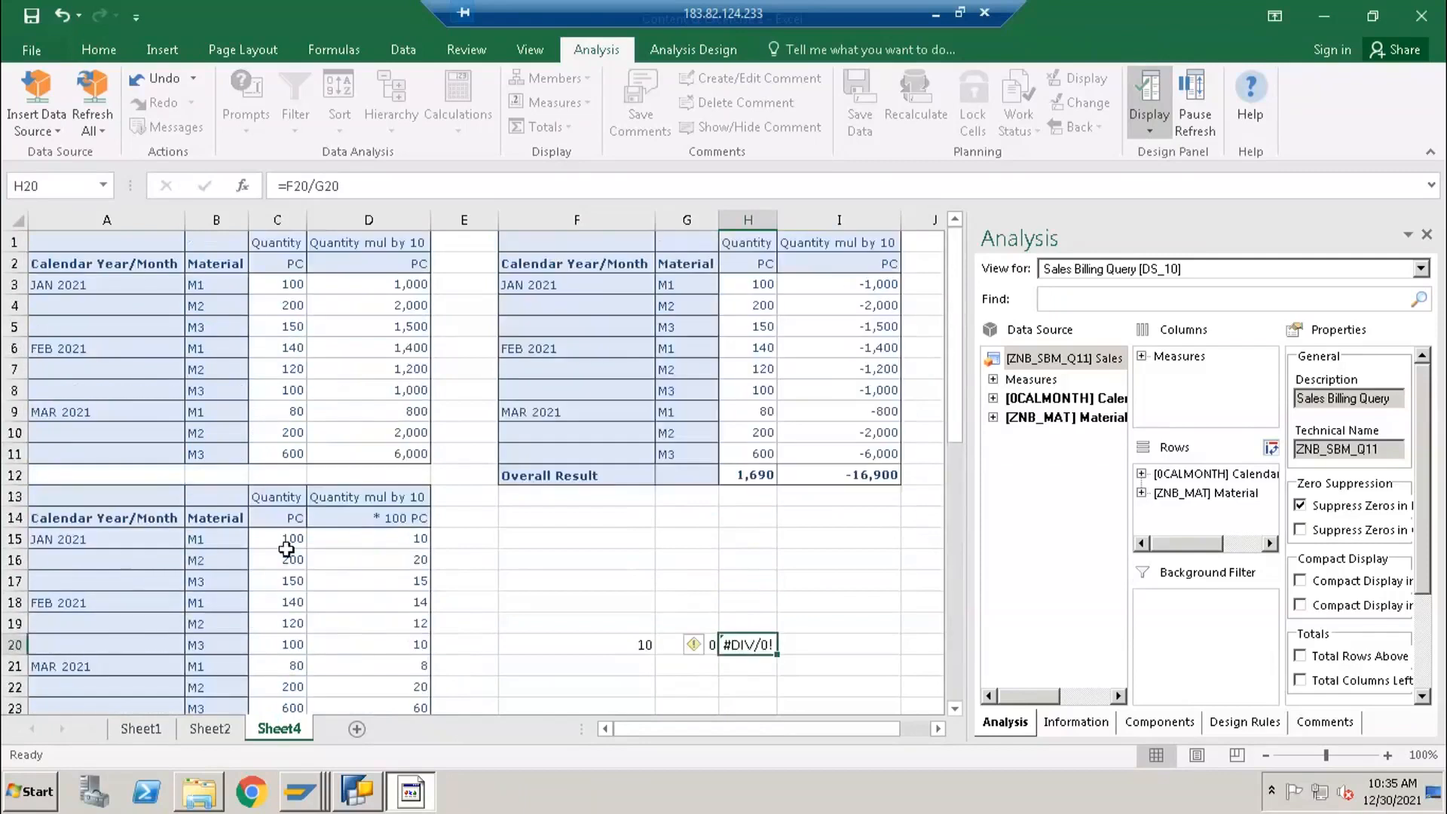
# - Add a new worksheet, and in BEx Query Designer change the Quantity mul by 10 formula's description to custom Quantity
pyautogui.click(356, 729)
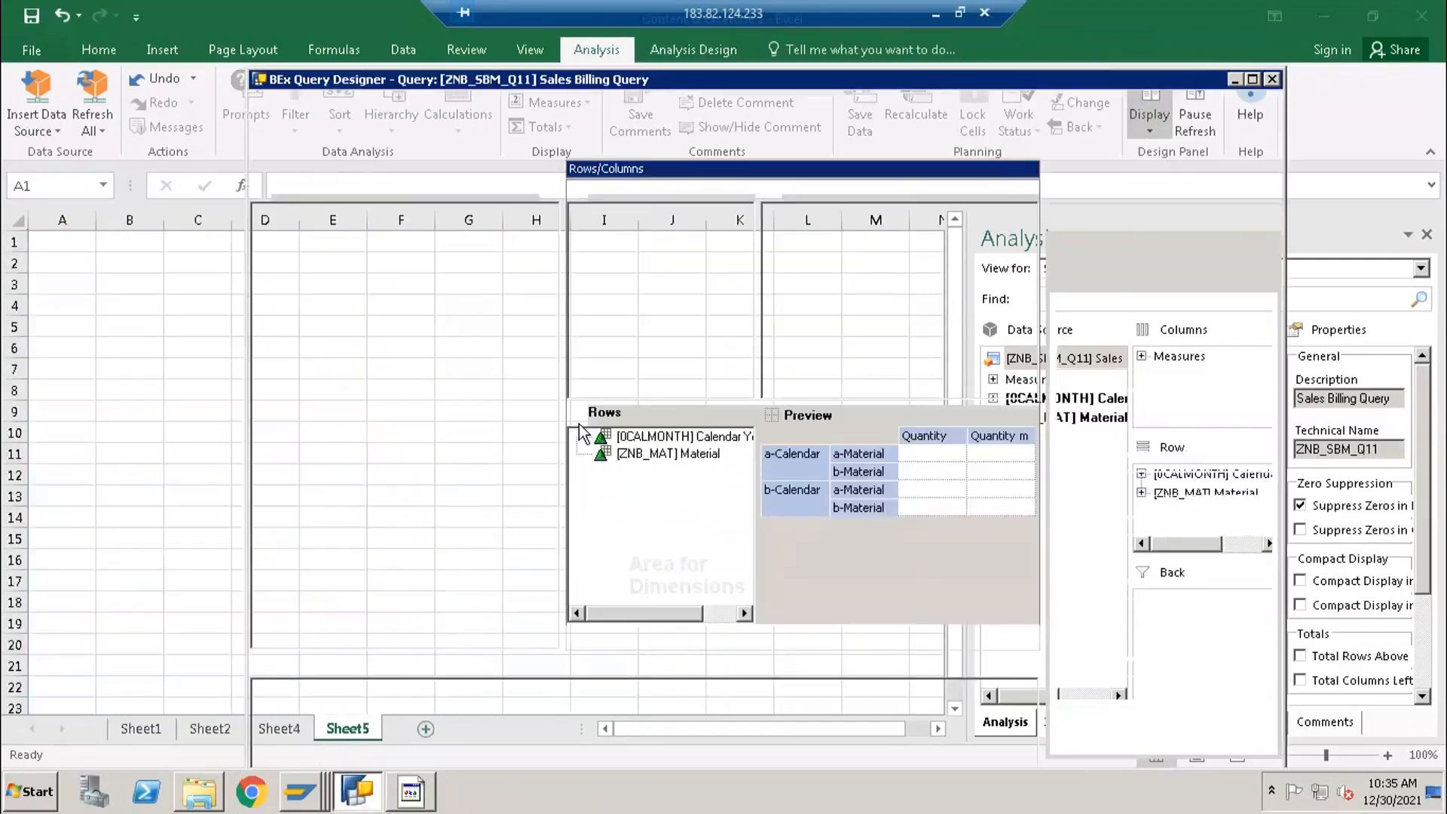
pyautogui.doubleClick(821, 250)
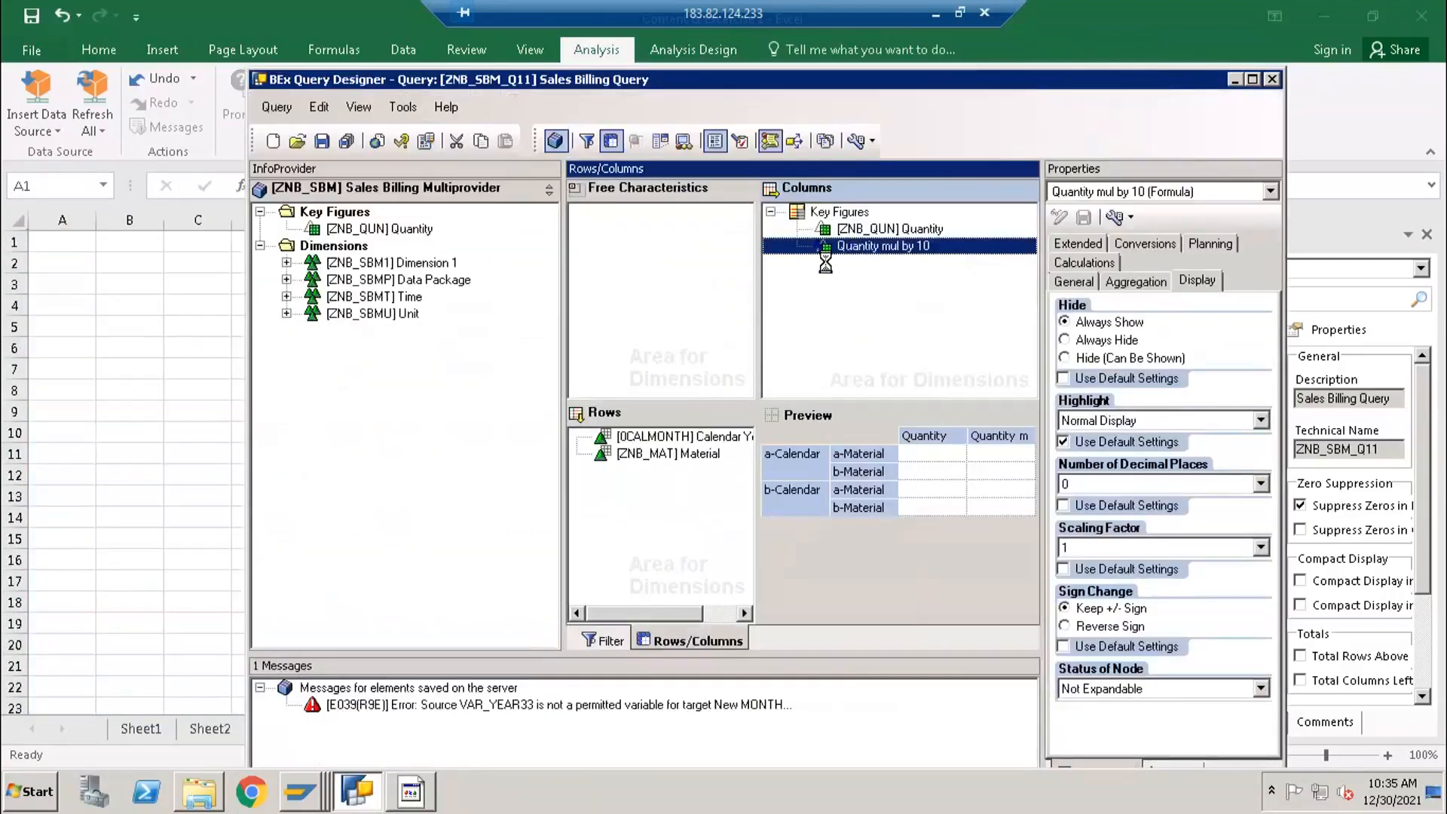
pyautogui.click(637, 216)
pyautogui.press('BackSpace')
pyautogui.press('BackSpace')
pyautogui.press('BackSpace')
pyautogui.press('BackSpace')
pyautogui.press('BackSpace')
pyautogui.press('BackSpace')
pyautogui.write('custom Quantity')
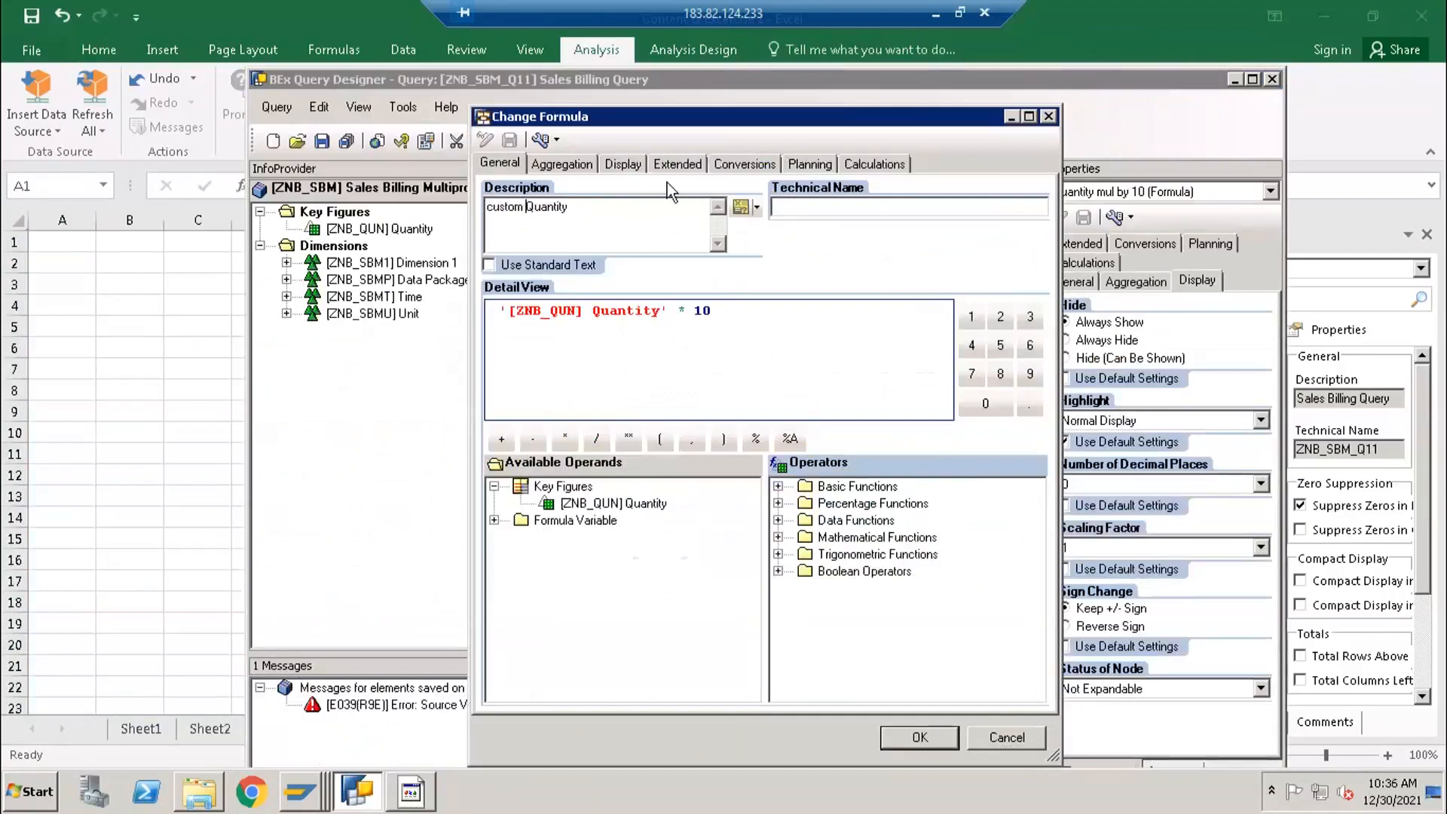
# - Rework the custom Quantity formula to combine Quantity with the constant 100, apply it and save the query
pyautogui.press('BackSpace')
pyautogui.press('BackSpace')
pyautogui.press('BackSpace')
pyautogui.press('BackSpace')
pyautogui.click(564, 438)
pyautogui.write('100')
pyautogui.click(912, 737)
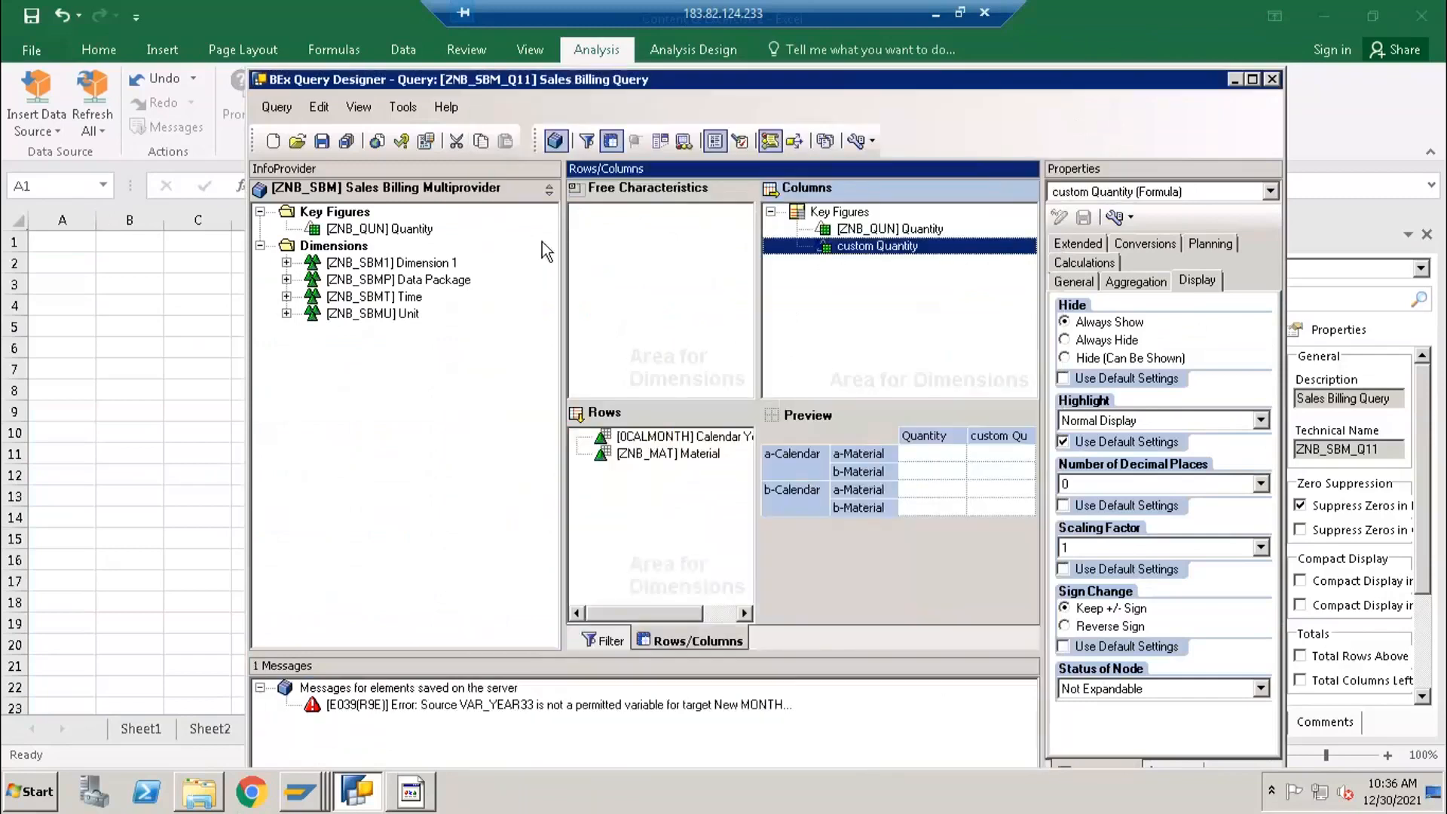
pyautogui.click(322, 141)
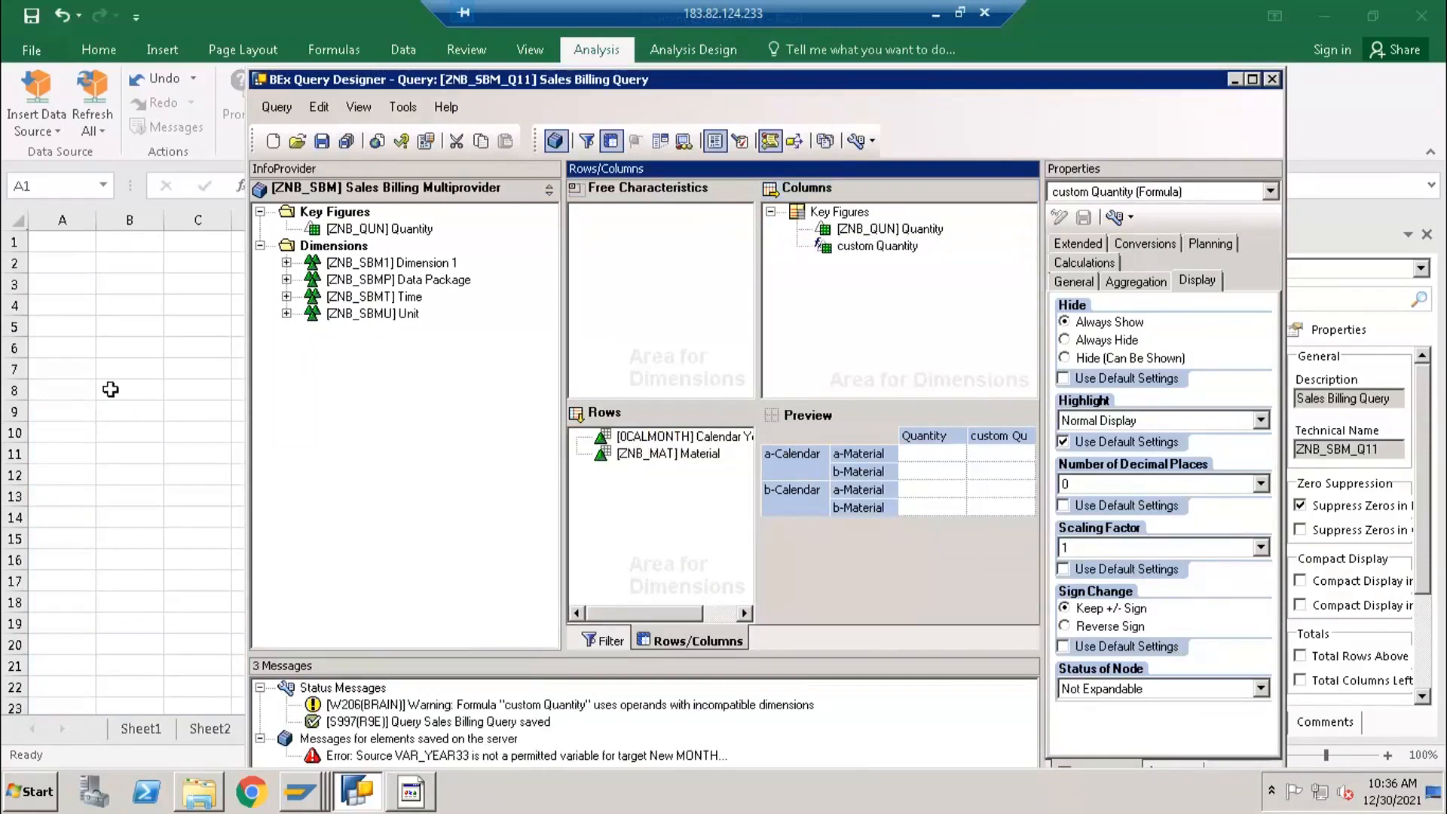
# - Switch to Excel and insert the Sales Billing Query as an analysis data source on Sheet5
pyautogui.click(110, 388)
pyautogui.click(42, 130)
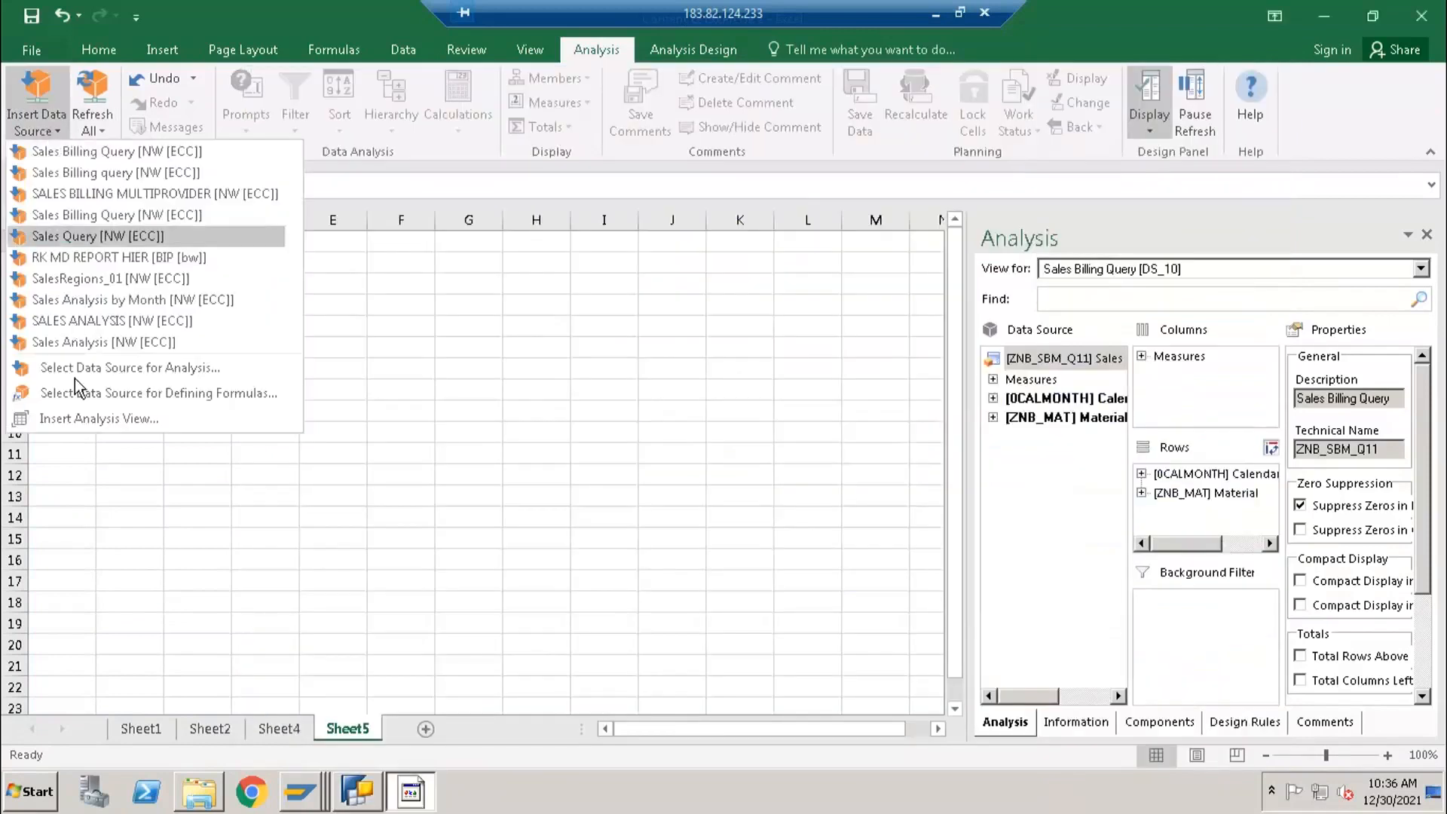
pyautogui.click(75, 369)
pyautogui.click(850, 567)
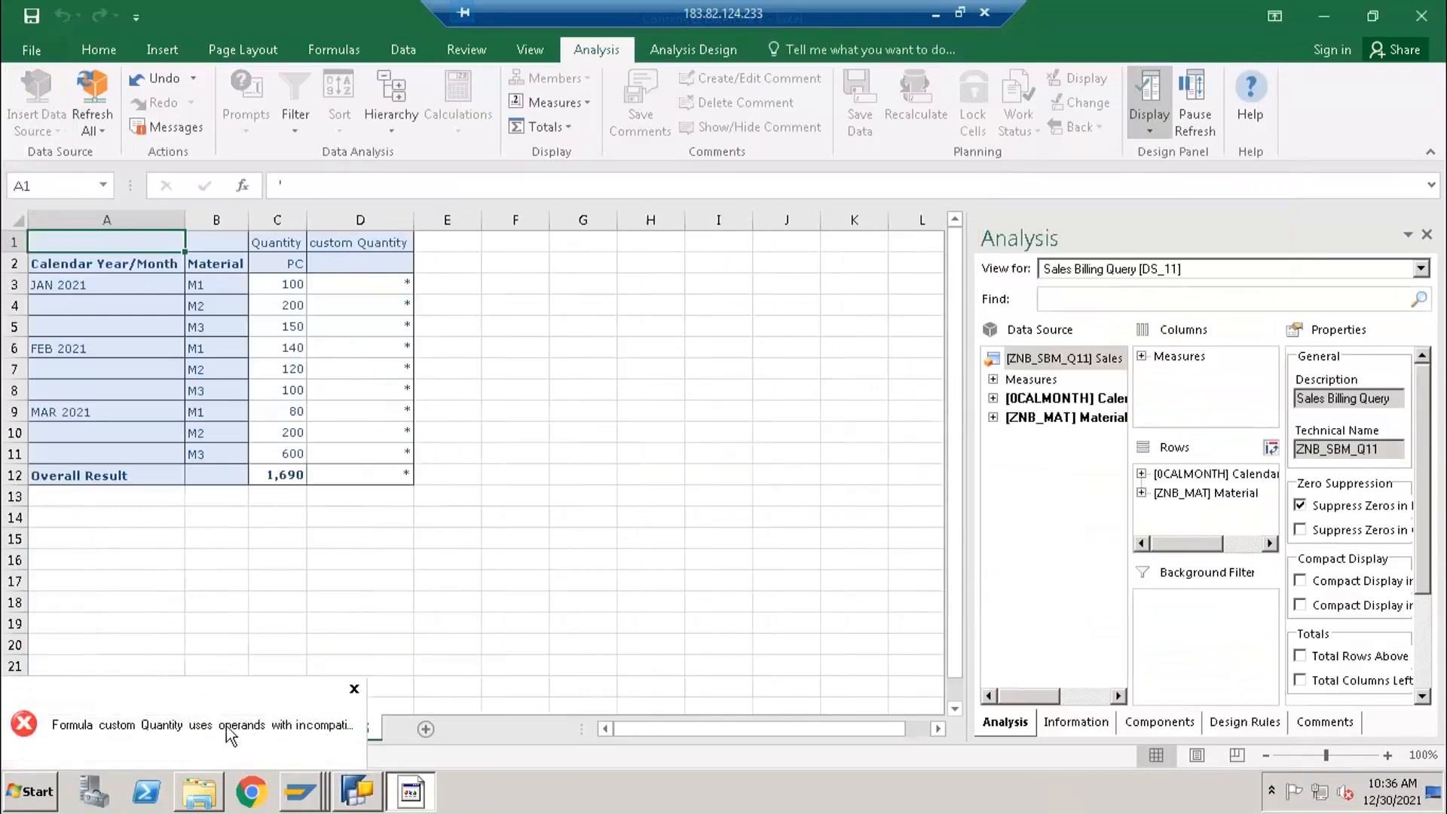
# - Switch to BEx Query Designer and rework the custom Quantity formula to subtract the constant 100 from Quantity
pyautogui.click(361, 795)
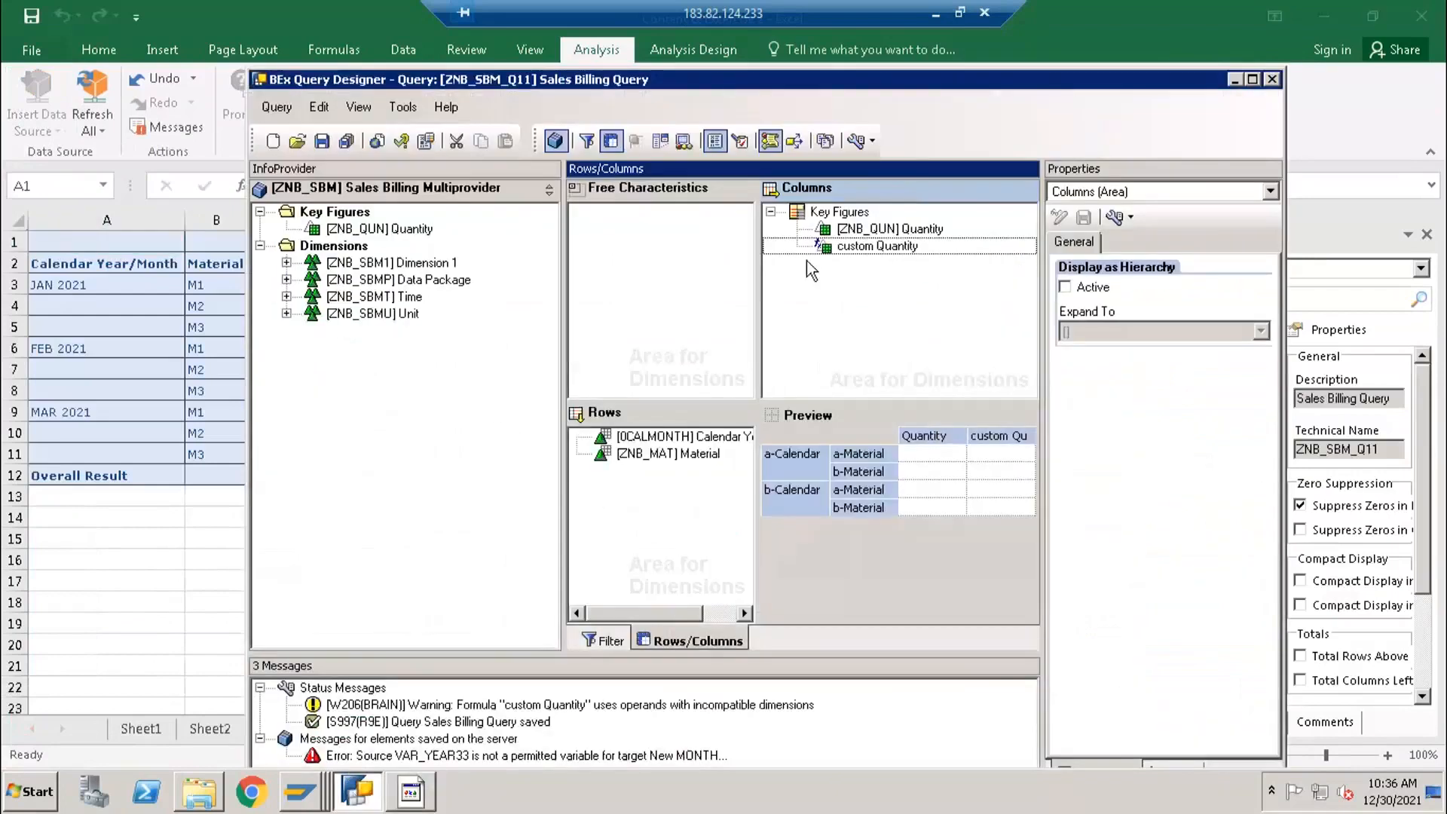
pyautogui.doubleClick(859, 248)
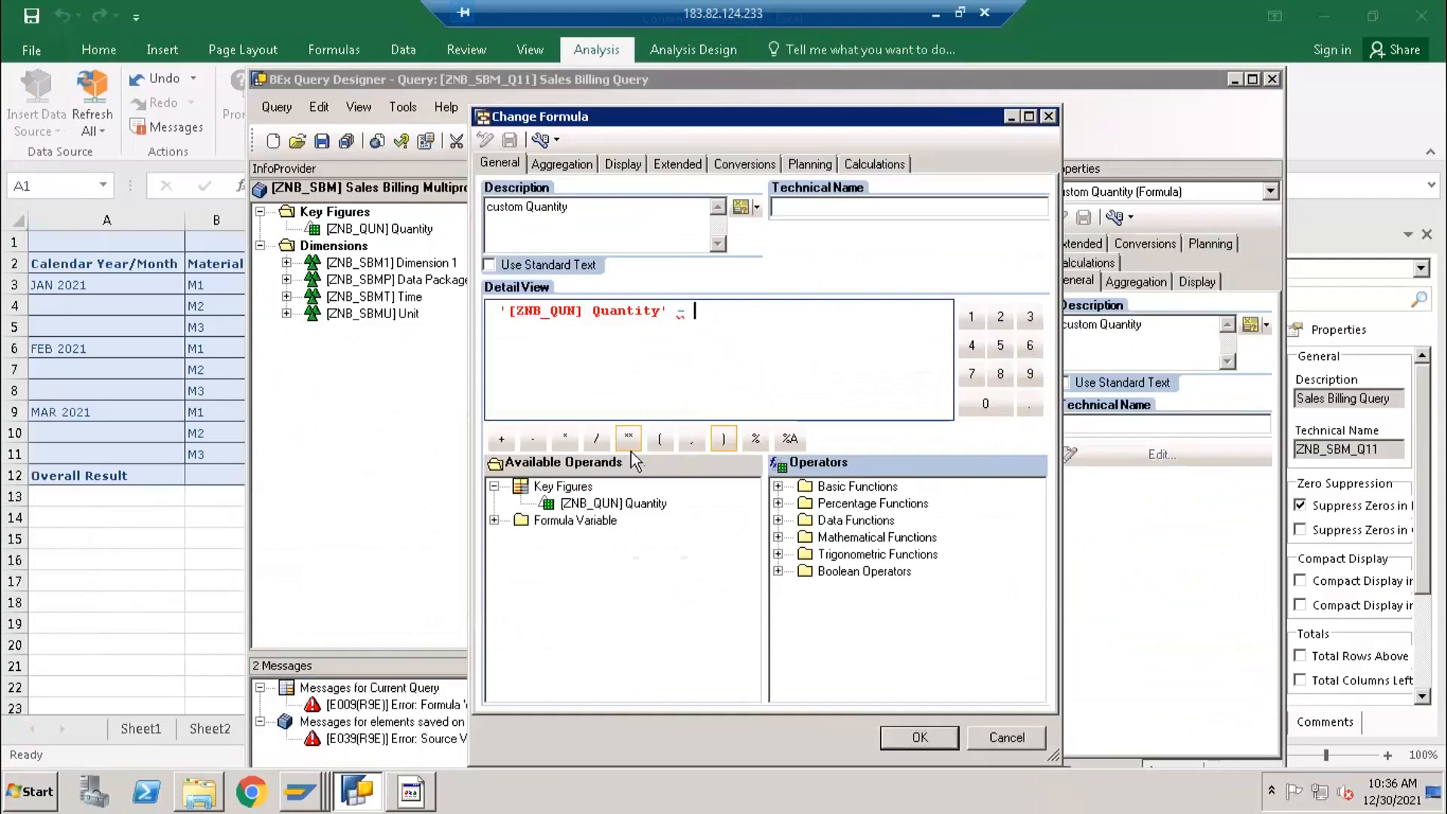
pyautogui.click(964, 316)
pyautogui.click(974, 407)
pyautogui.click(974, 407)
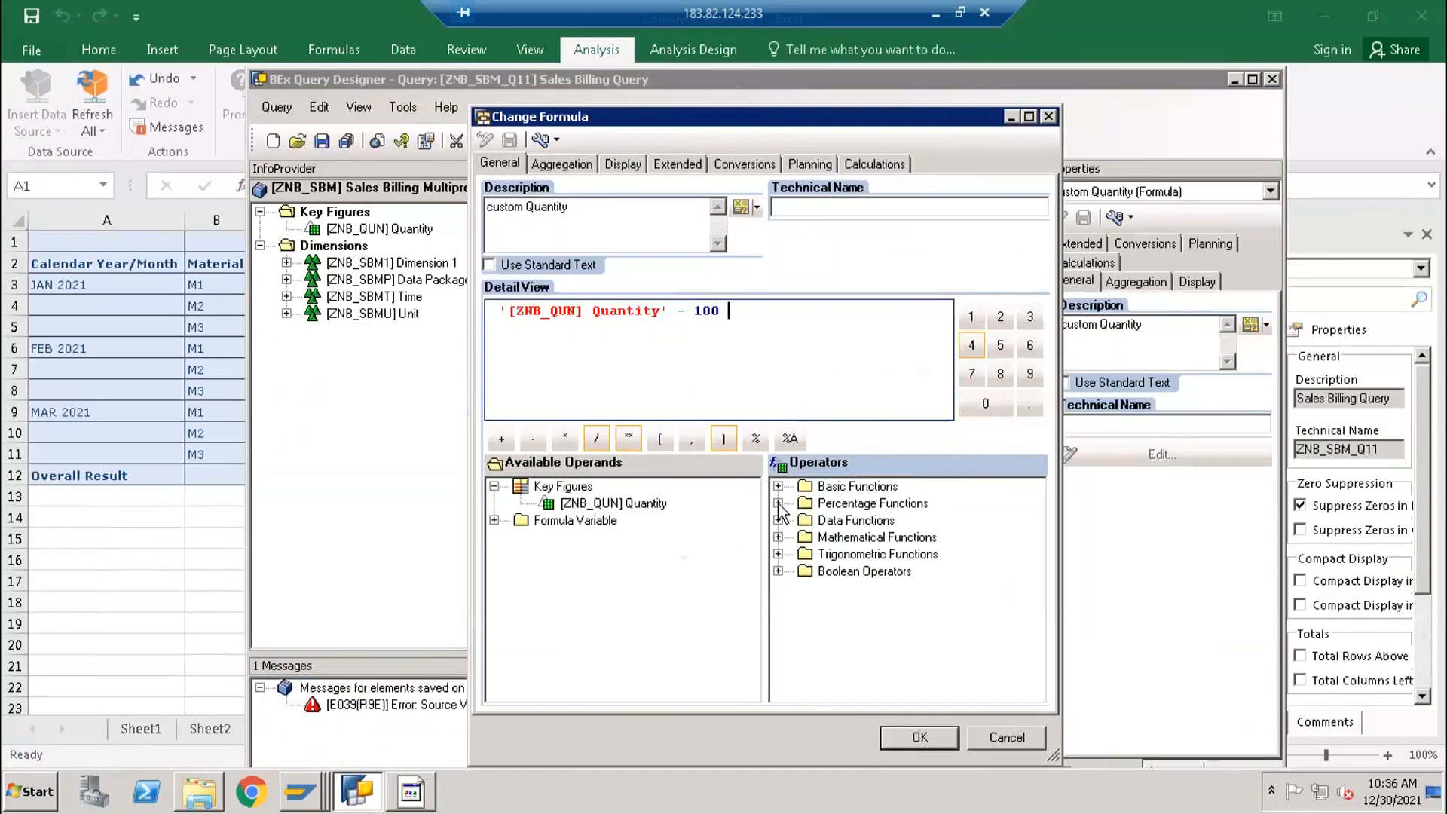
# - Browse the percentage and mathematical functions, apply the custom Quantity formula and check the query
pyautogui.click(778, 503)
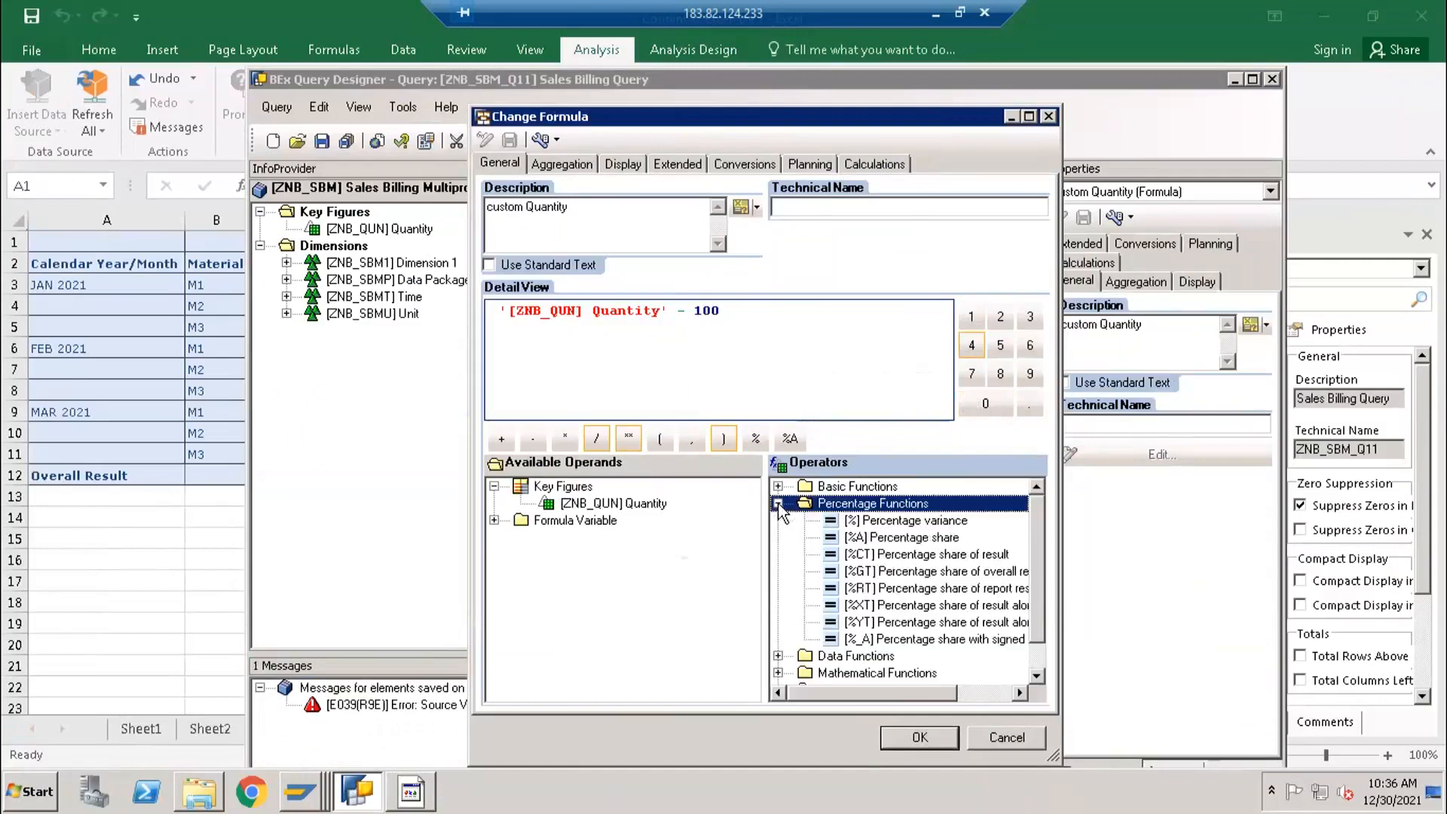
pyautogui.click(778, 503)
pyautogui.click(778, 537)
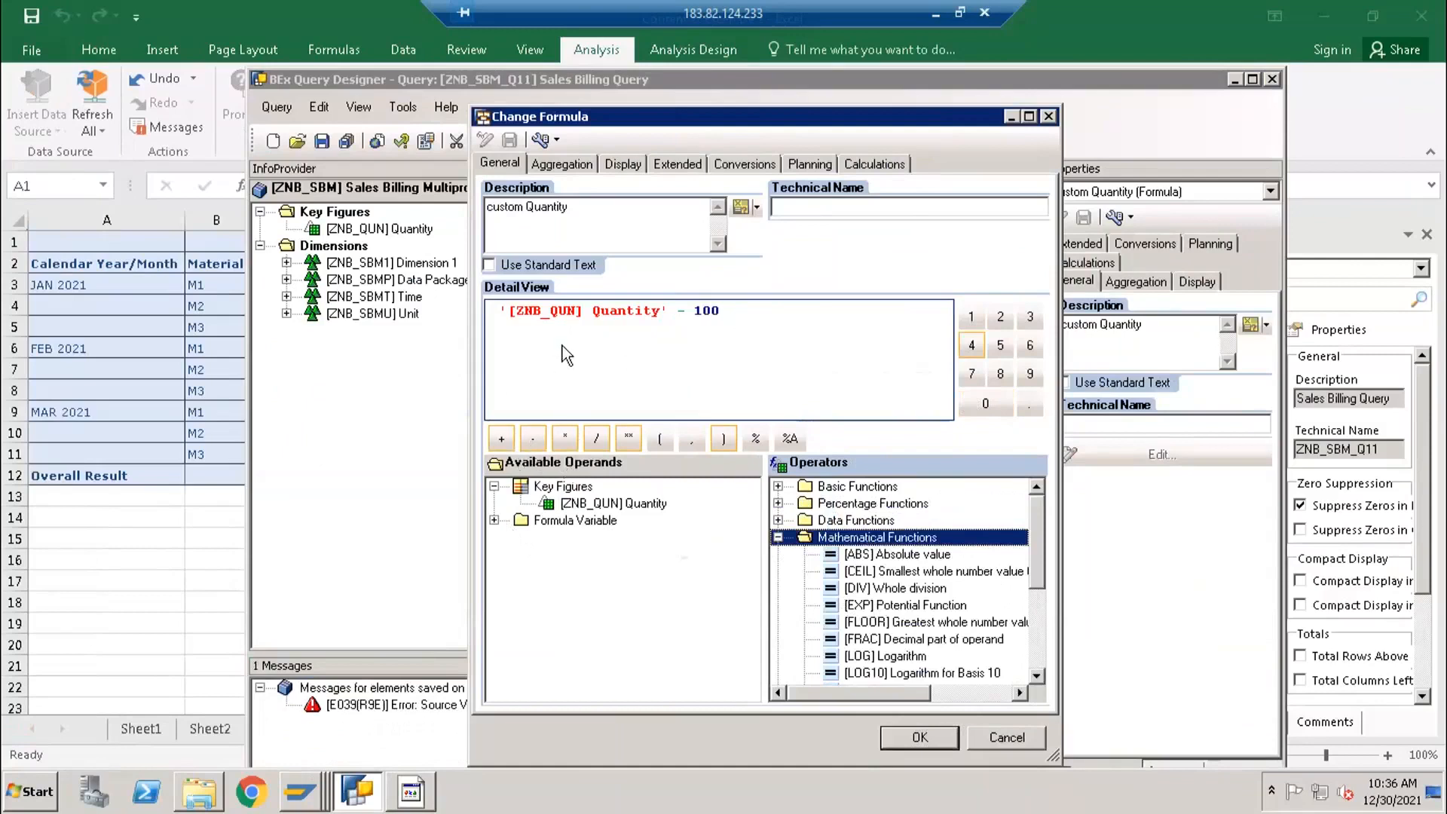
pyautogui.click(906, 737)
pyautogui.click(401, 143)
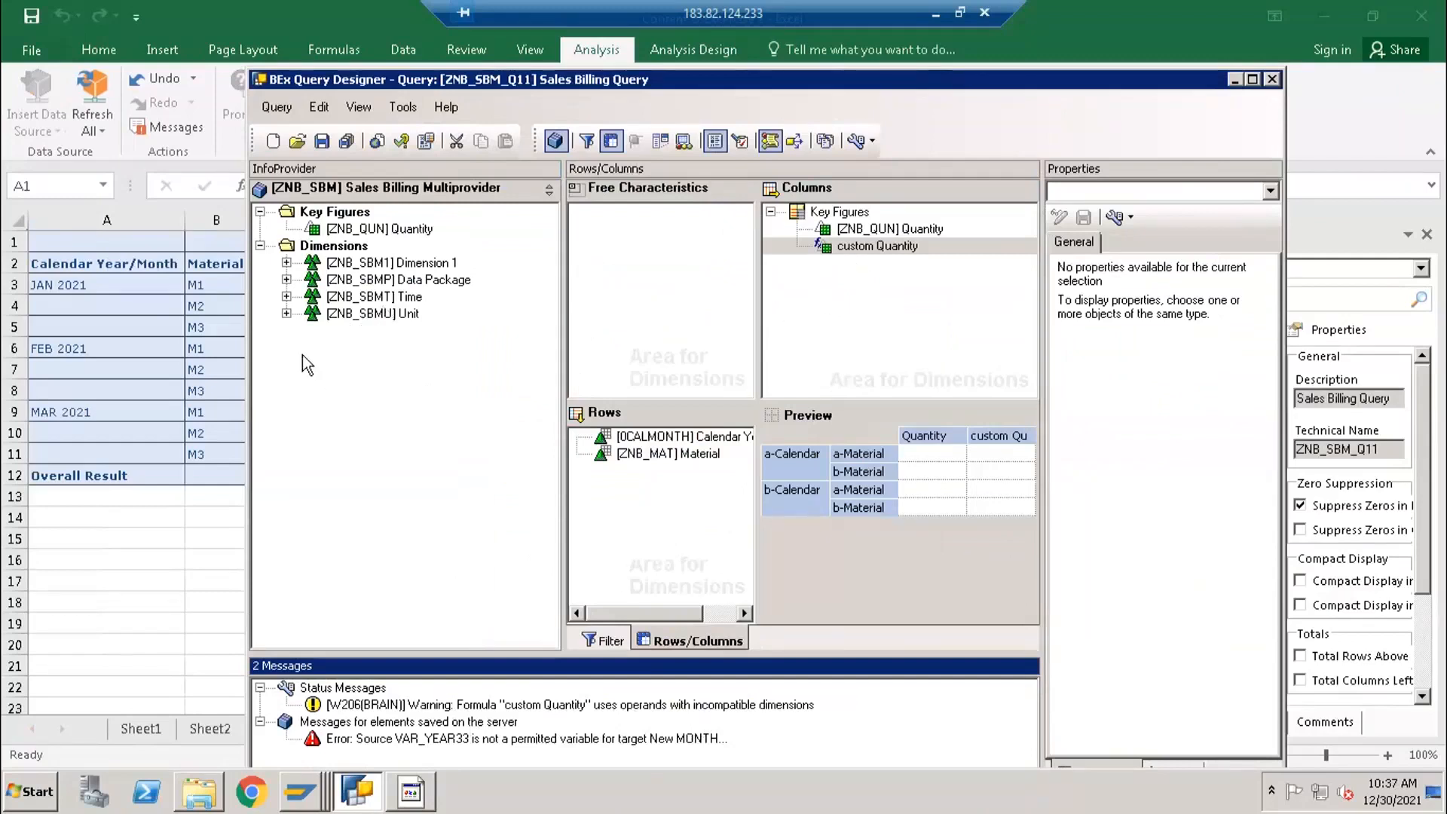
# - Move the query window aside and examine the JAN 2021 M1 values of Quantity and custom Quantity on Sheet5 in Excel
pyautogui.click(234, 352)
pyautogui.click(354, 793)
pyautogui.click(874, 229)
pyautogui.moveTo(565, 85); pyautogui.dragTo(786, 117)
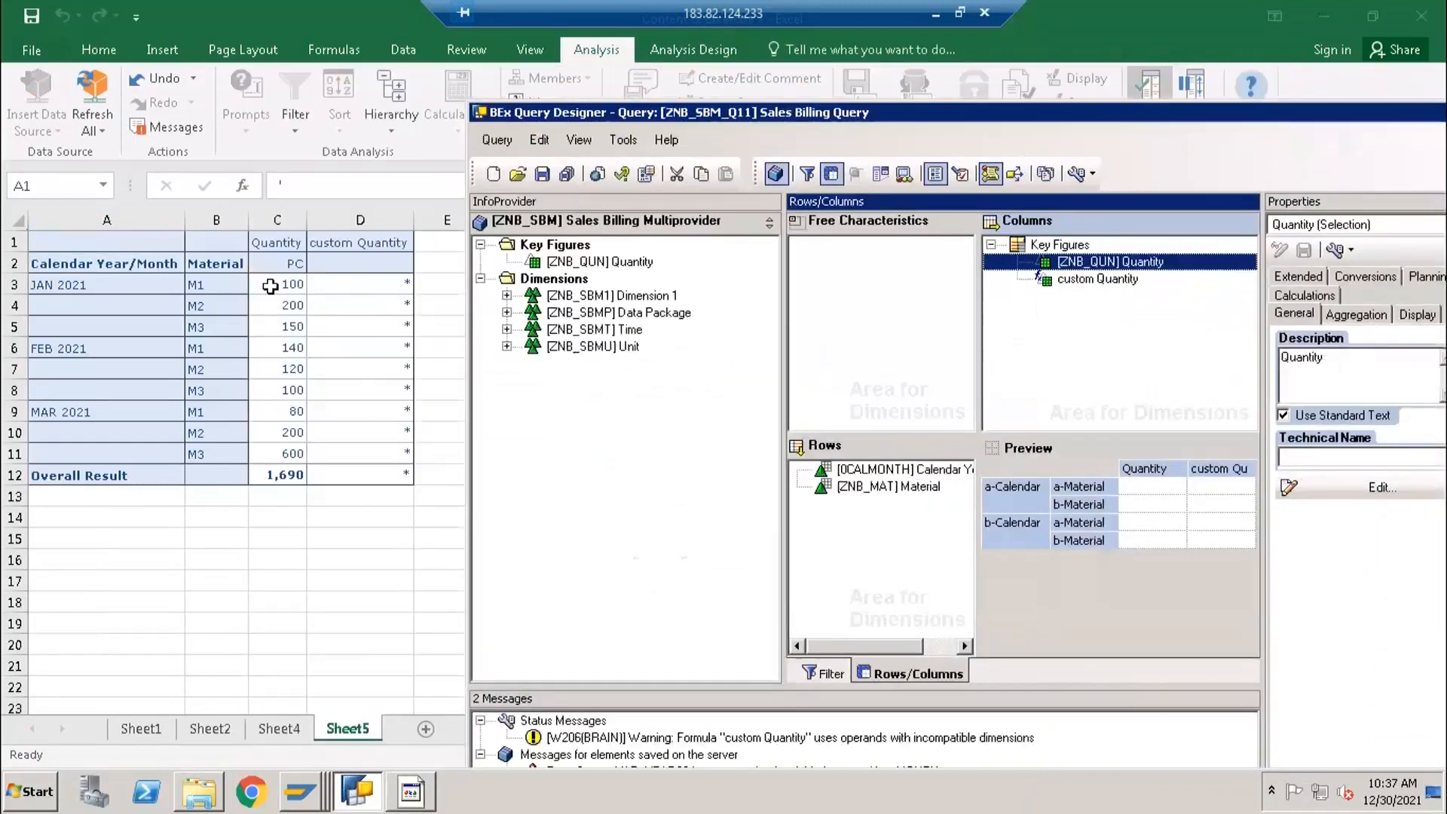
pyautogui.click(270, 286)
pyautogui.click(298, 287)
pyautogui.click(370, 286)
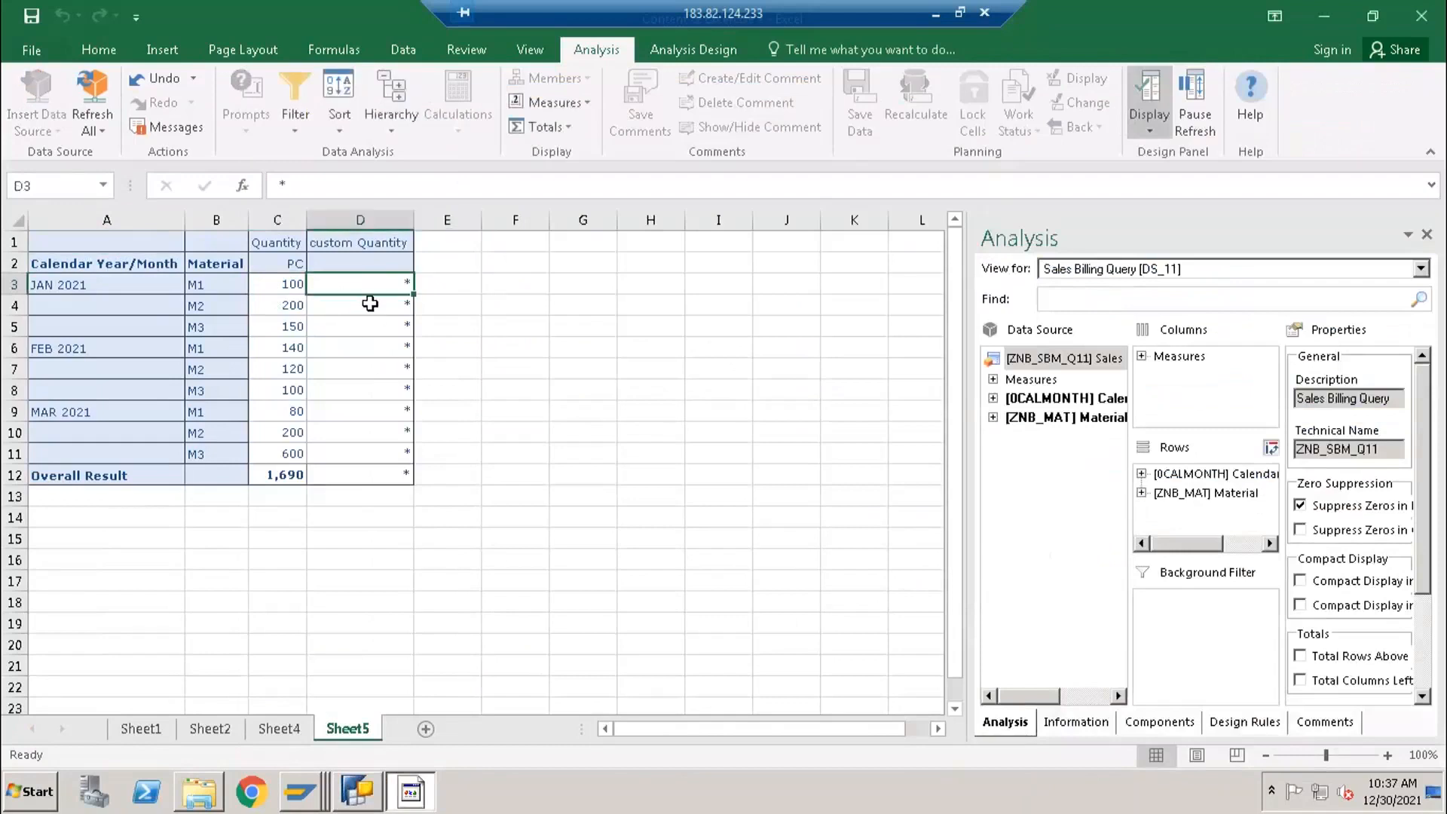
# - Return to BEx Query Designer and review the Quantity operand and constant in the custom Quantity formula, leaving without changes
pyautogui.hotkey('alt', 'Tab')
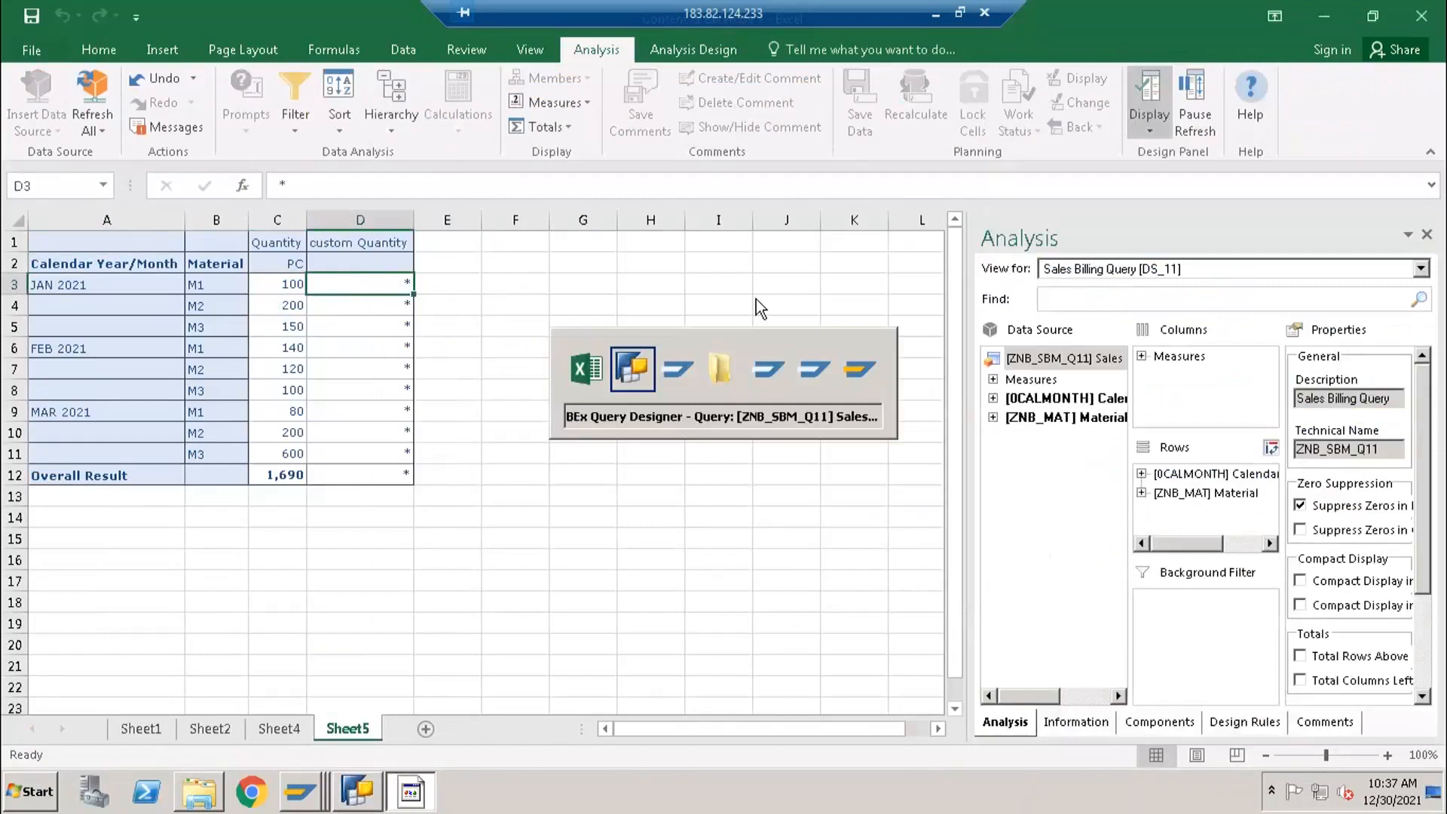
pyautogui.doubleClick(1080, 280)
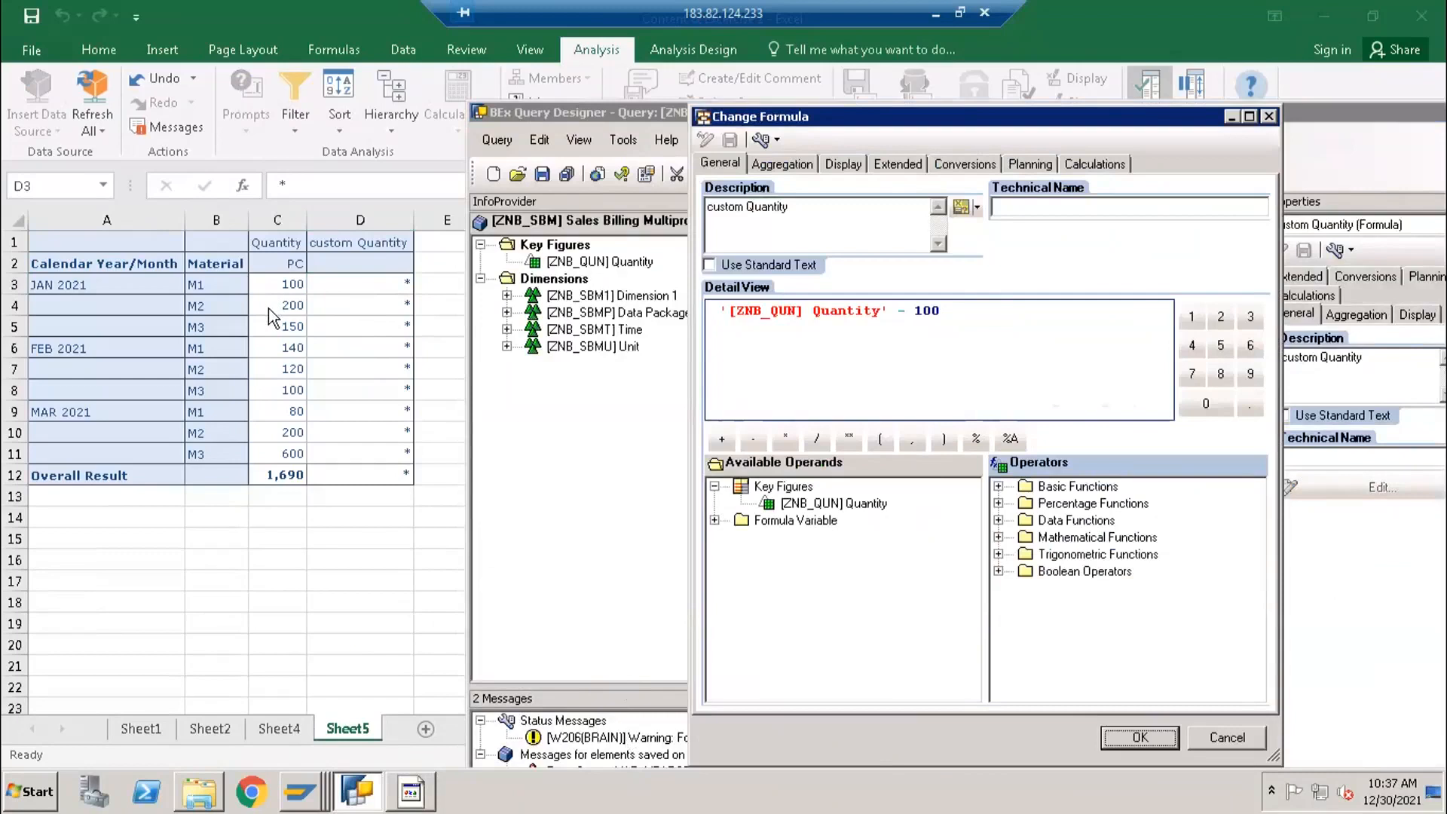
pyautogui.click(927, 315)
pyautogui.click(793, 314)
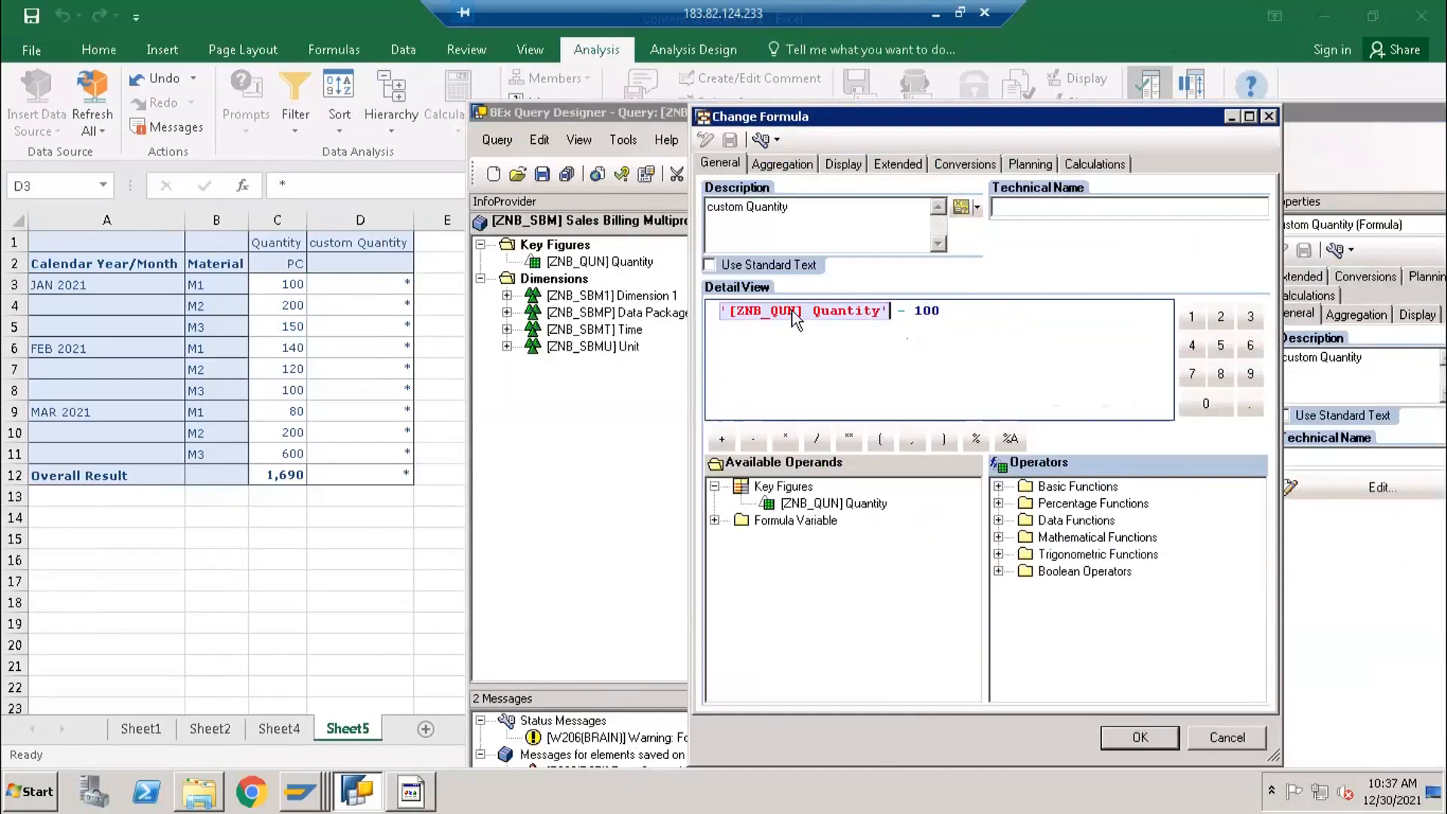
pyautogui.click(947, 313)
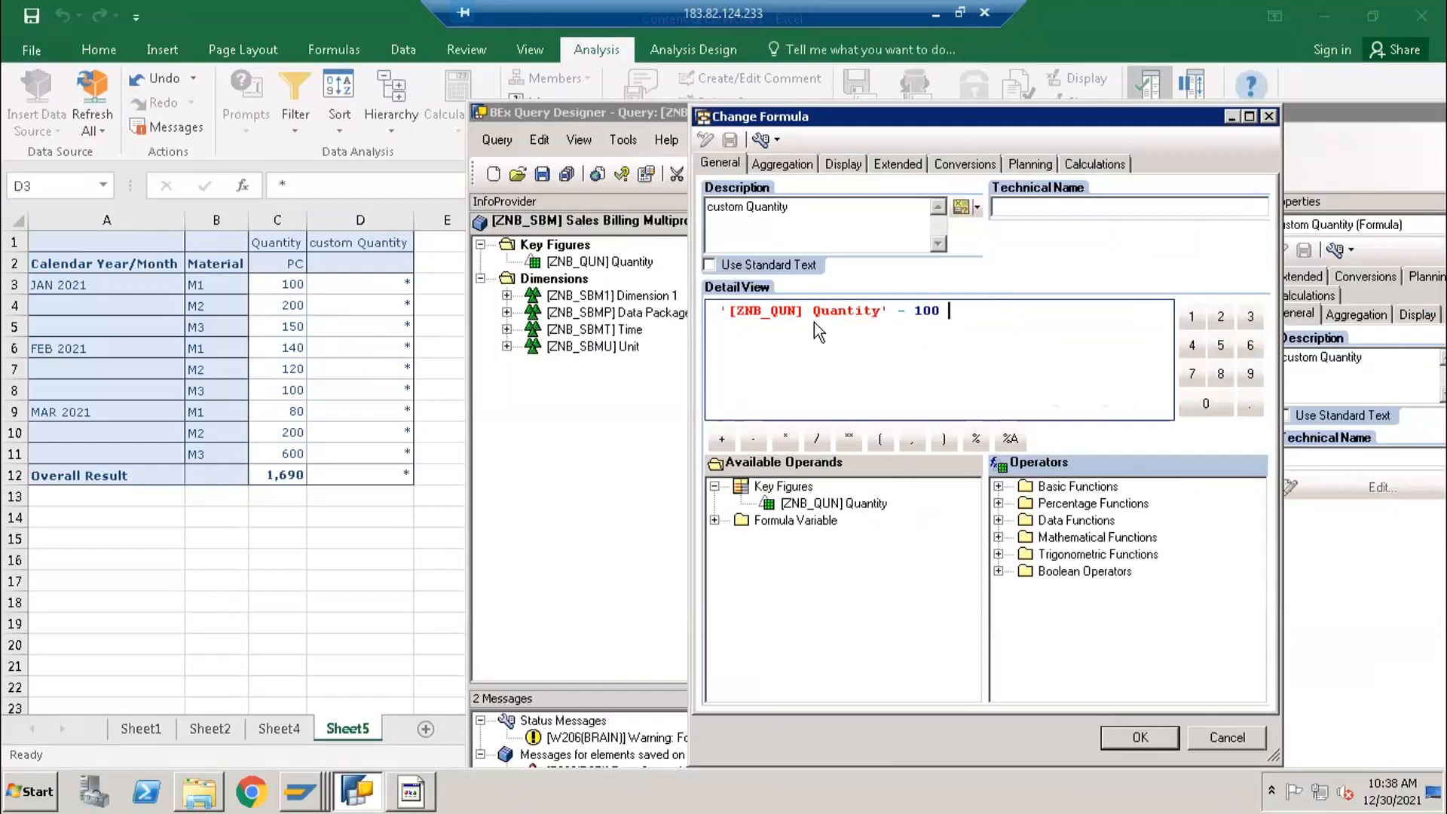
pyautogui.click(782, 315)
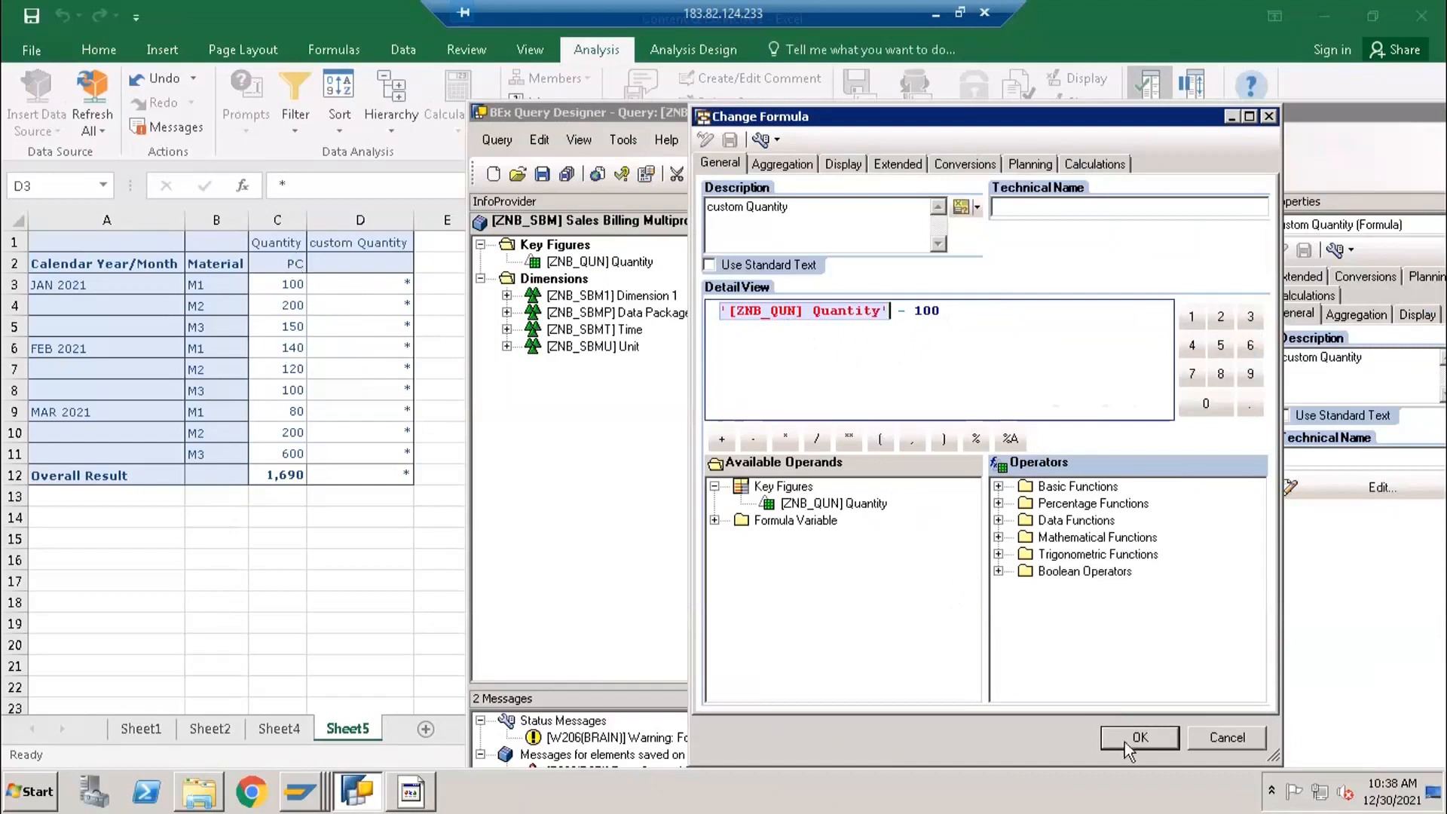
pyautogui.click(1228, 737)
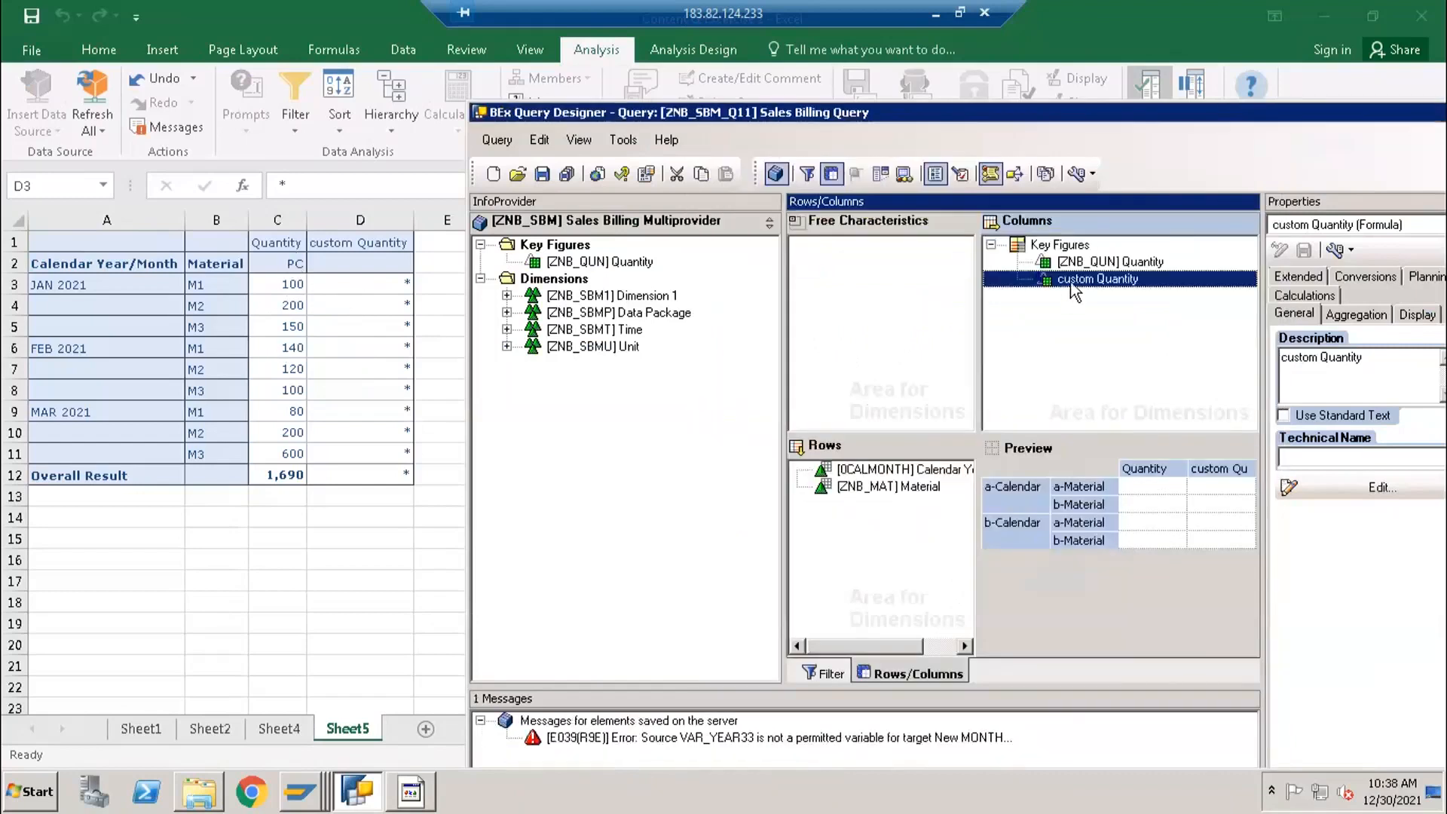
# - Reopen the custom Quantity formula and remove the subtraction of 100, keeping only the Quantity operand
pyautogui.doubleClick(1076, 279)
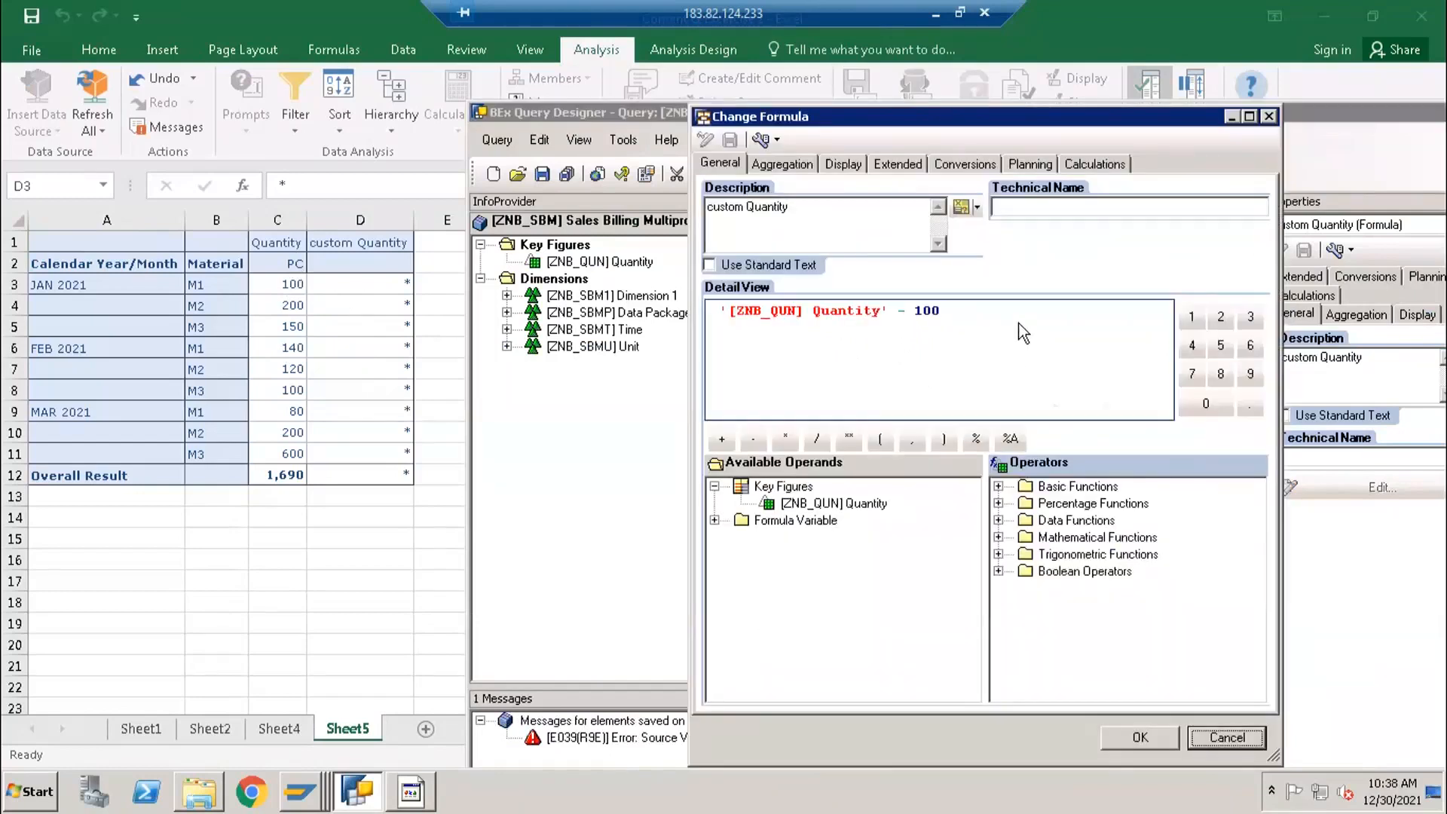
pyautogui.press('BackSpace')
pyautogui.press('BackSpace')
pyautogui.press('BackSpace')
pyautogui.press('BackSpace')
pyautogui.press('BackSpace')
pyautogui.press('BackSpace')
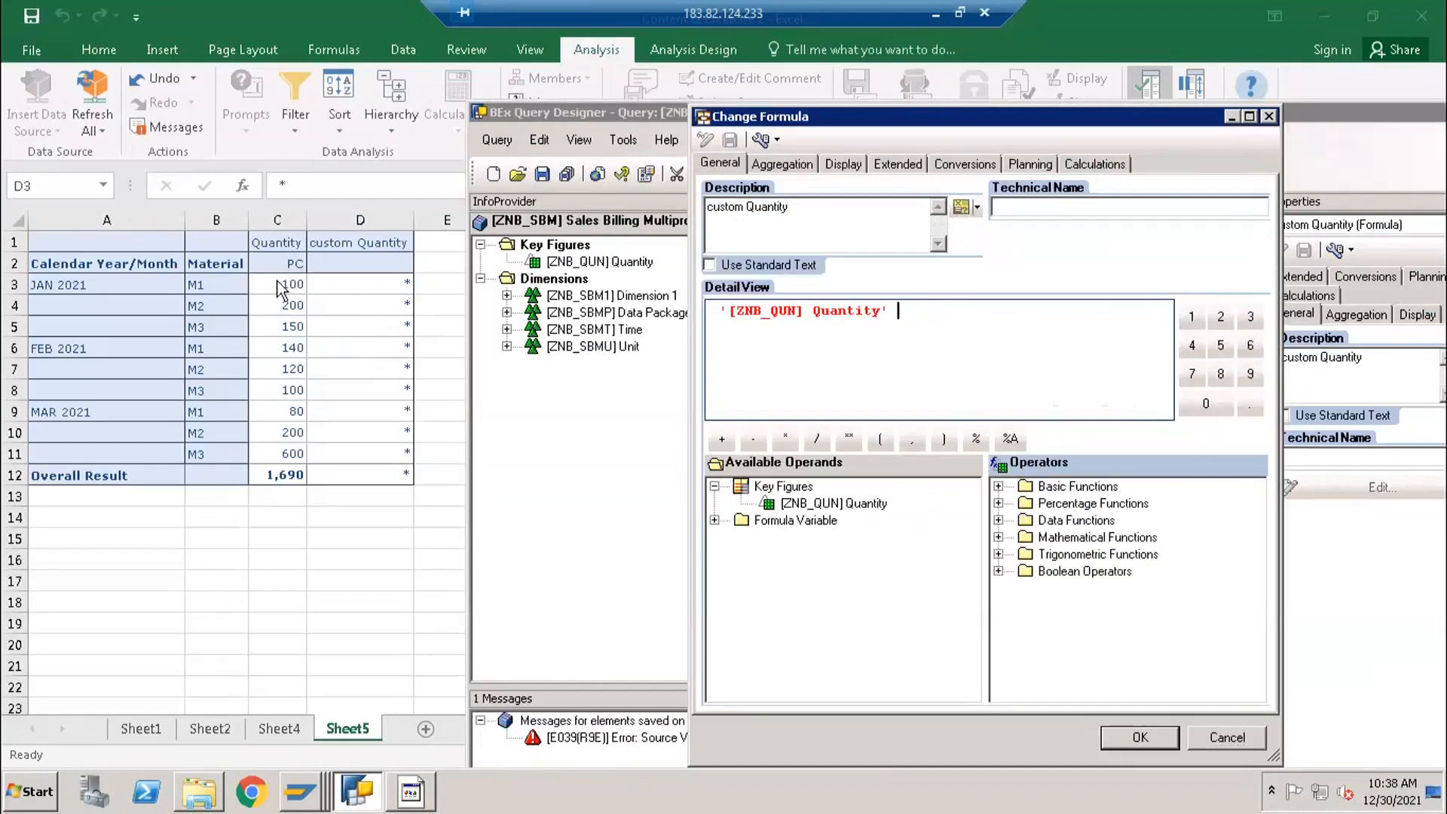
# - Try to wrap the existing Quantity operand in the NODIM data function
pyautogui.click(718, 312)
pyautogui.click(998, 520)
pyautogui.click(1102, 640)
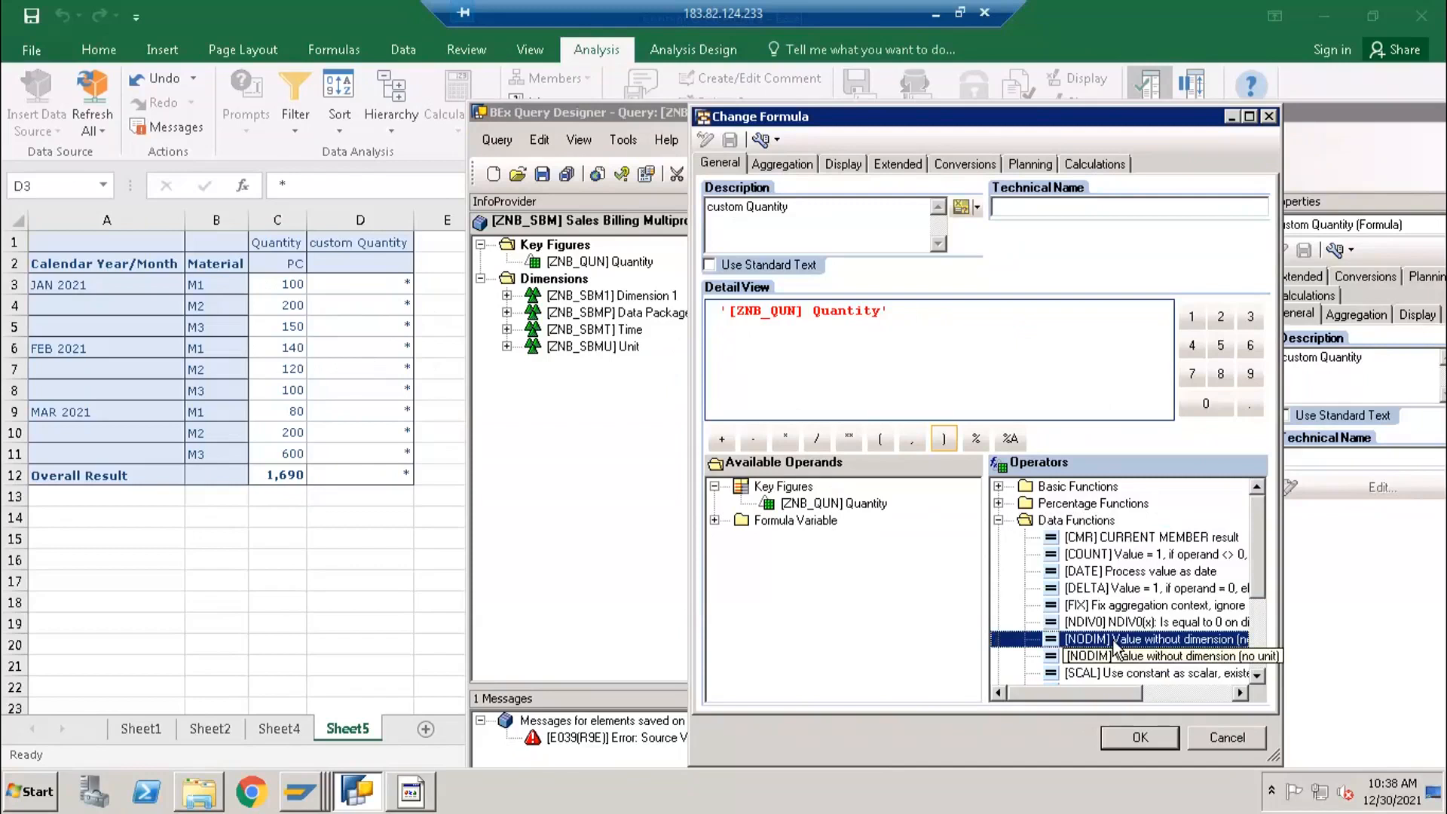
pyautogui.doubleClick(1110, 639)
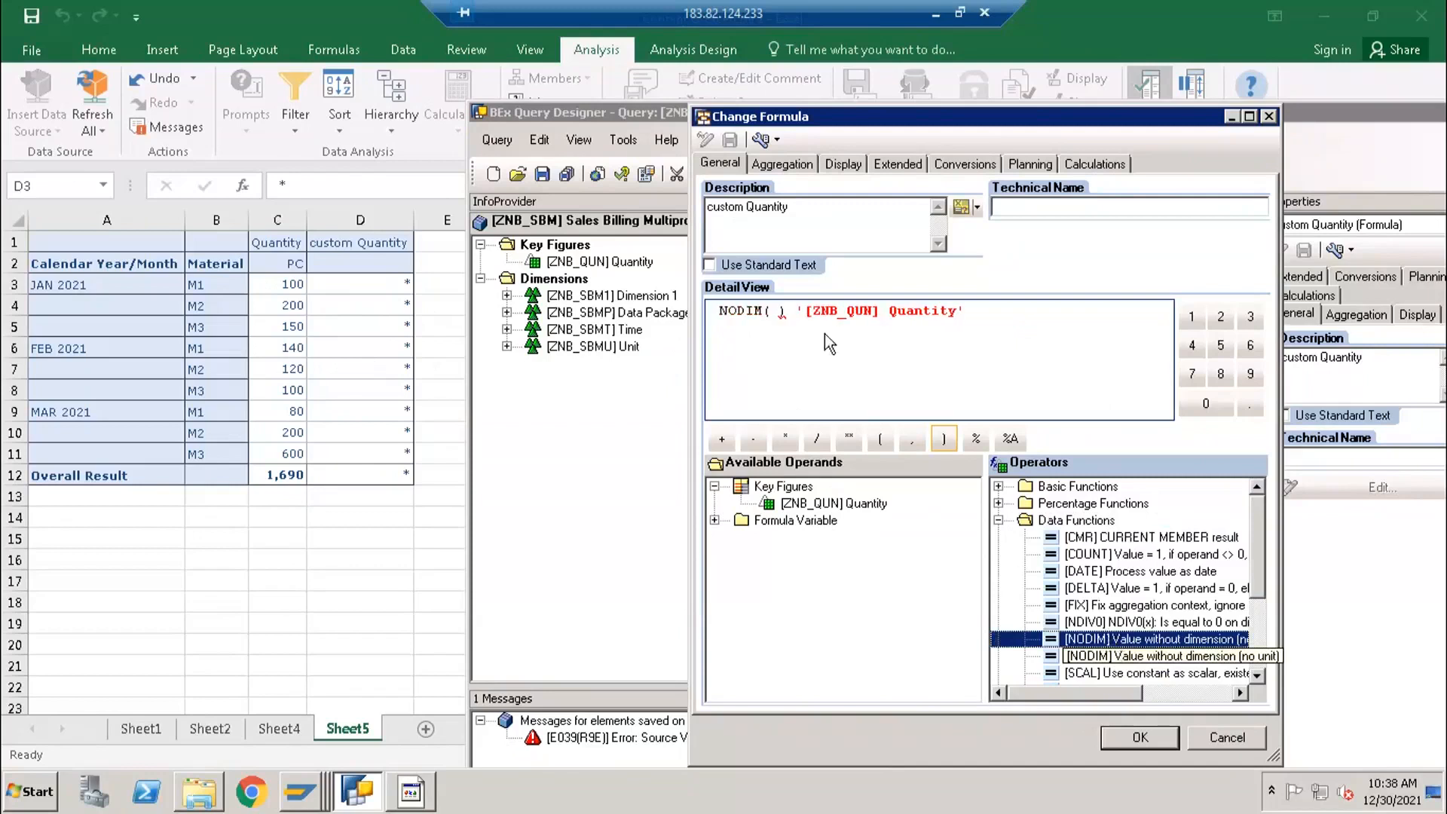
pyautogui.press('Delete')
pyautogui.press('Delete')
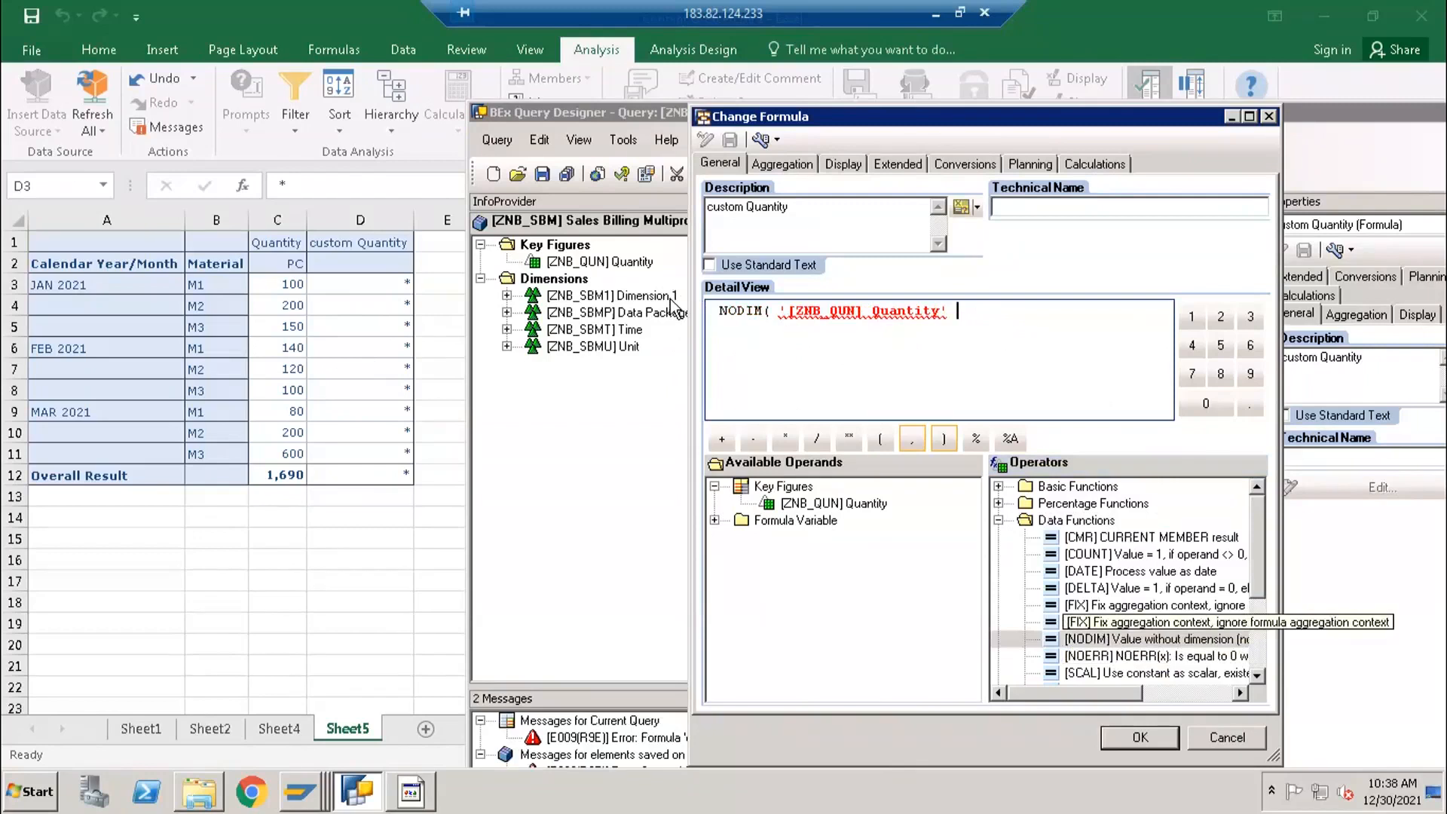
# - Clear the entire expression from the custom Quantity formula
pyautogui.press('BackSpace')
pyautogui.press('BackSpace')
pyautogui.press('BackSpace')
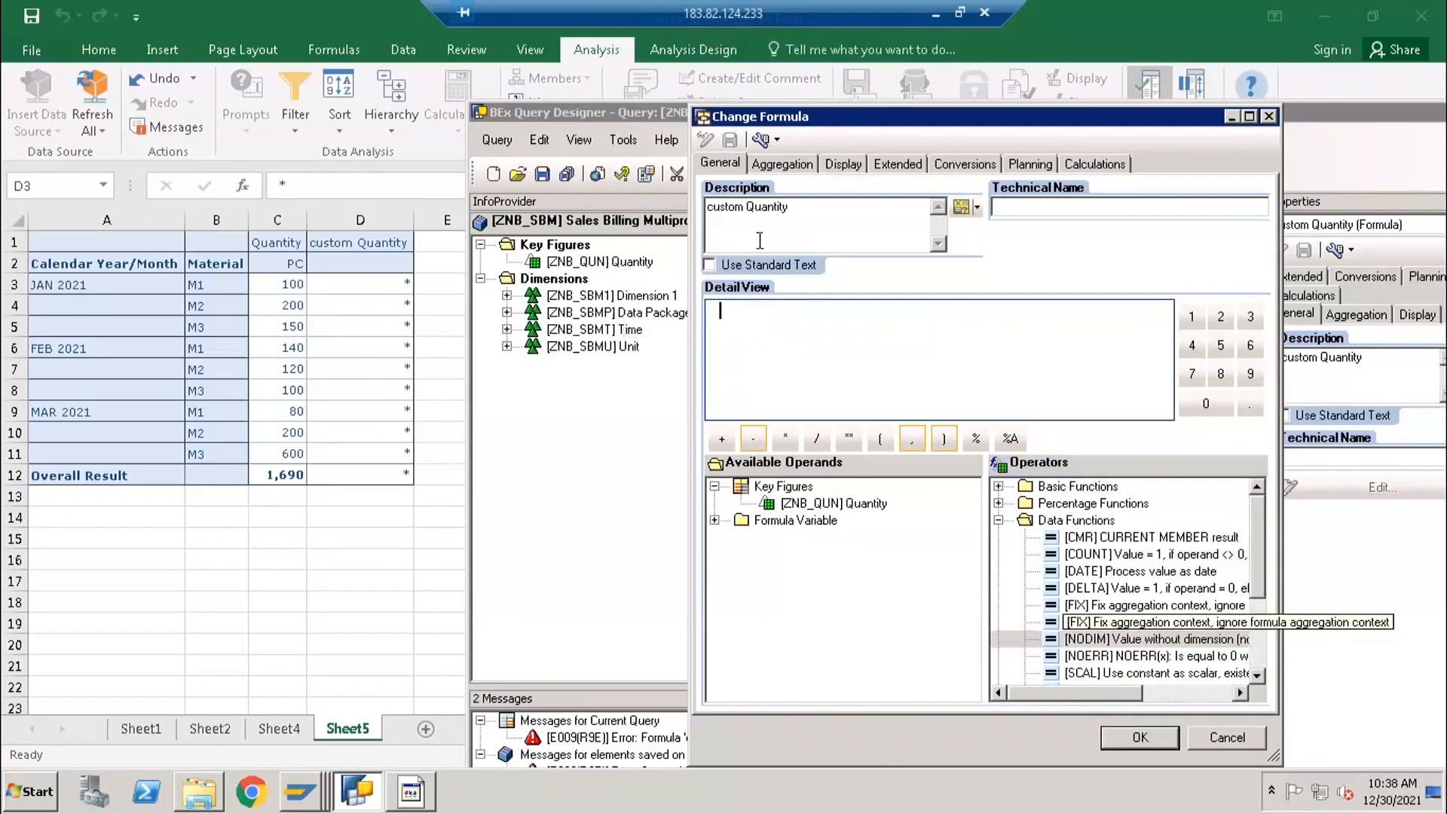
# - Change the formula's description to Quantity W/O Unit
pyautogui.doubleClick(709, 208)
pyautogui.press('Left')
pyautogui.press('Home')
pyautogui.press('Delete')
pyautogui.press('Delete')
pyautogui.press('Delete')
pyautogui.press('Delete')
pyautogui.press('Delete')
pyautogui.press('Delete')
pyautogui.press('Delete')
pyautogui.press('End')
pyautogui.click(770, 358)
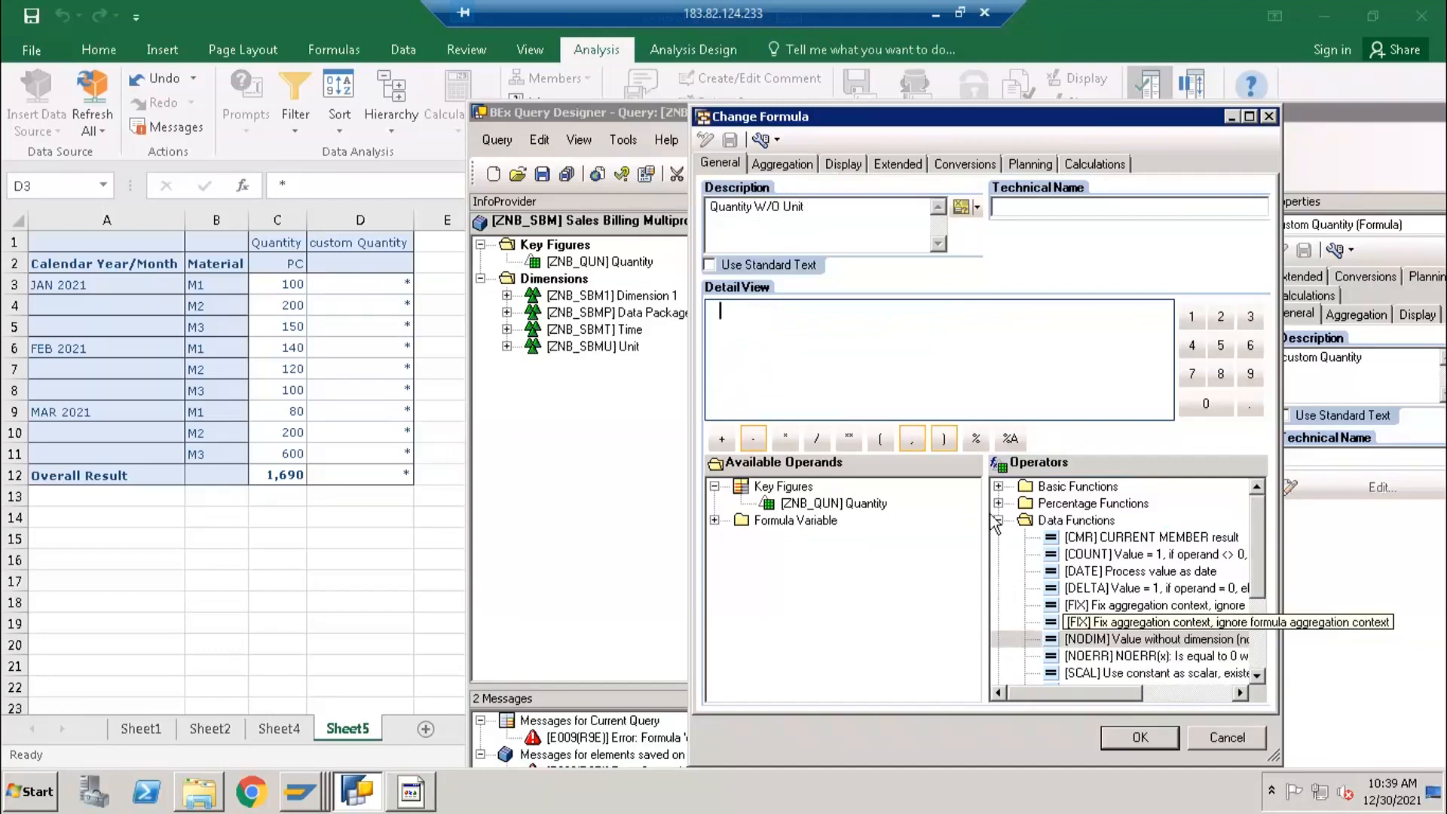
# - Define the formula as NODIM of the Quantity key figure, apply it and save the query
pyautogui.click(1076, 639)
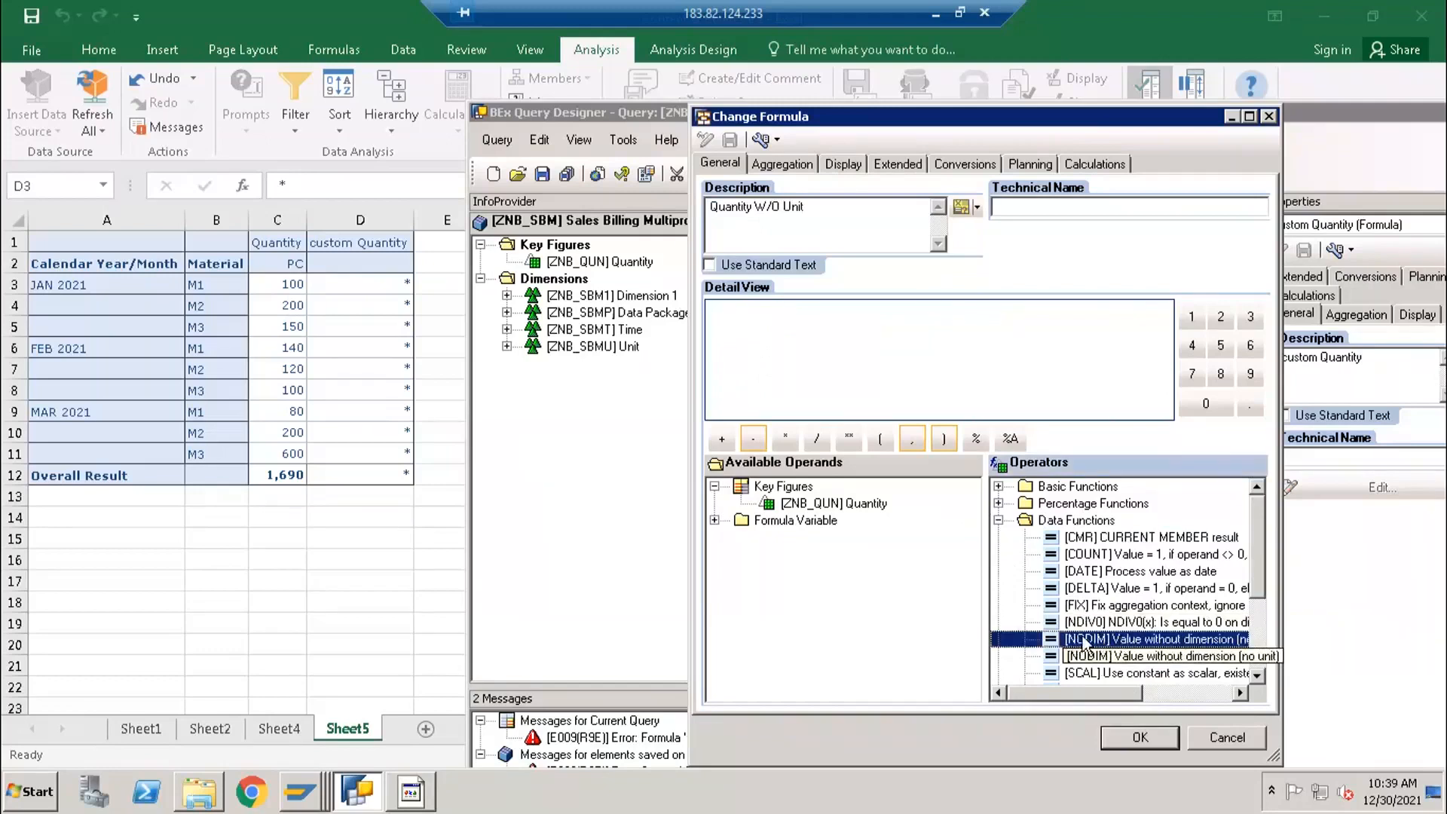
pyautogui.doubleClick(1085, 643)
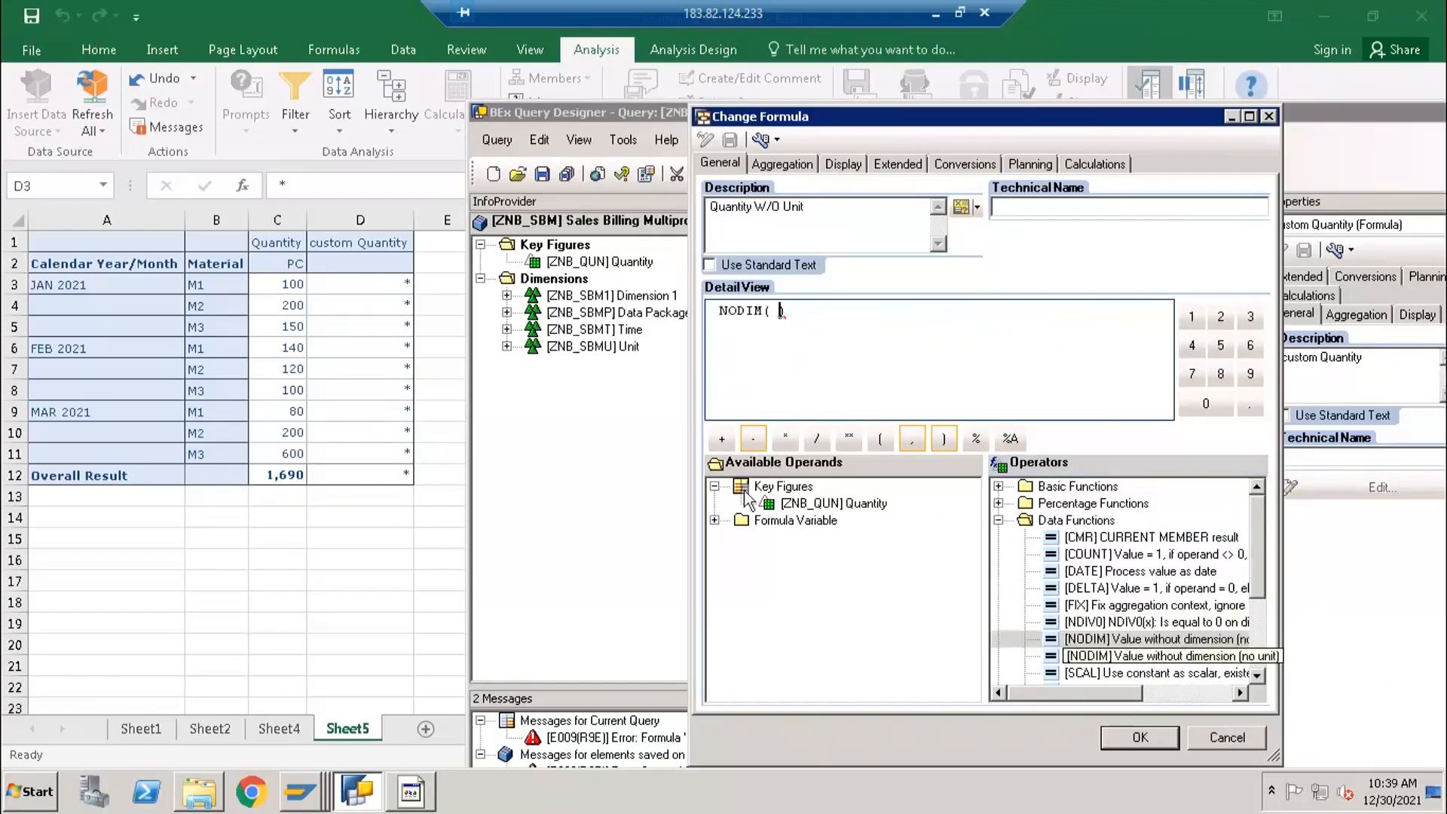
pyautogui.doubleClick(795, 506)
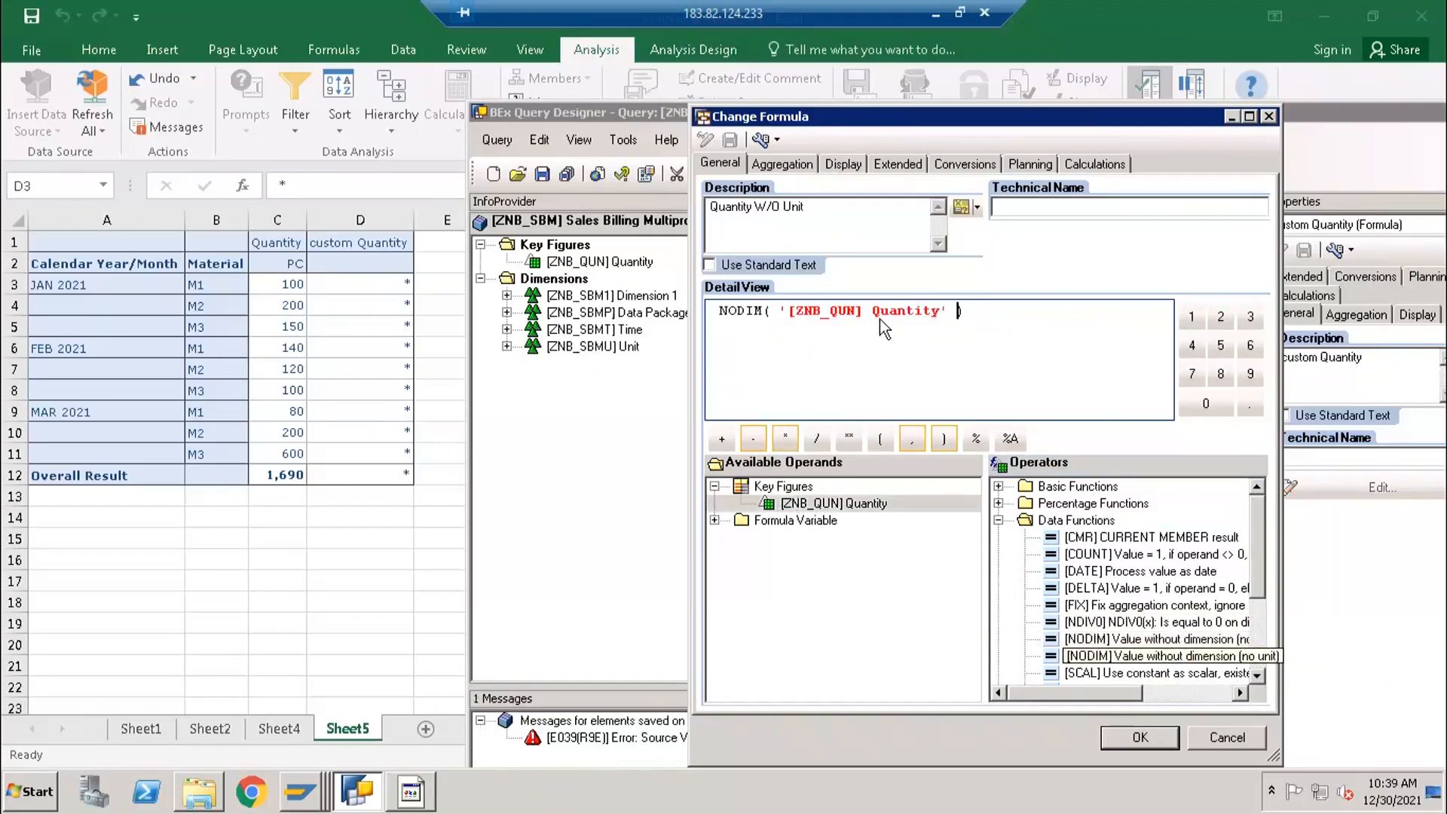
pyautogui.click(1135, 738)
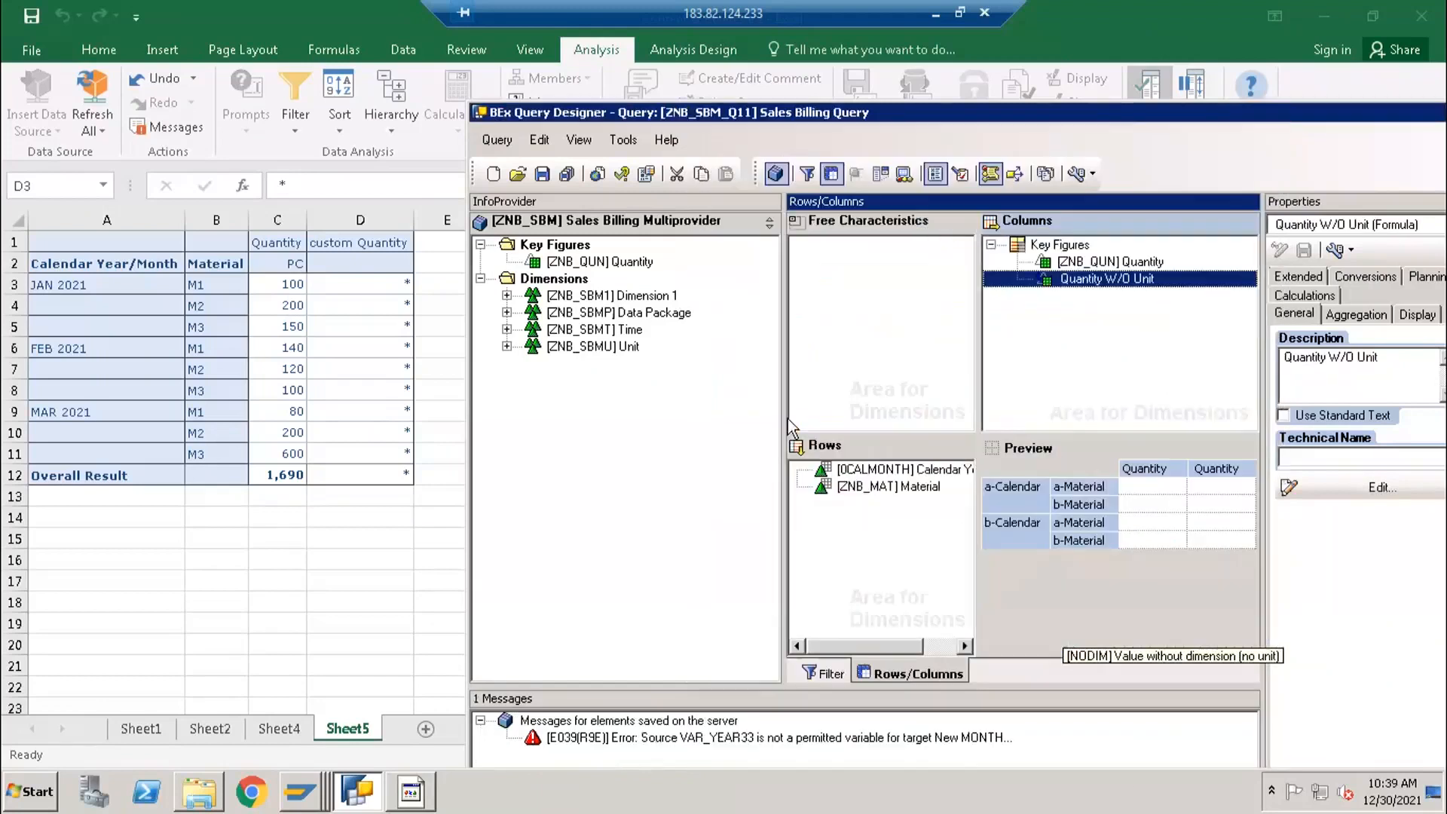
pyautogui.click(541, 175)
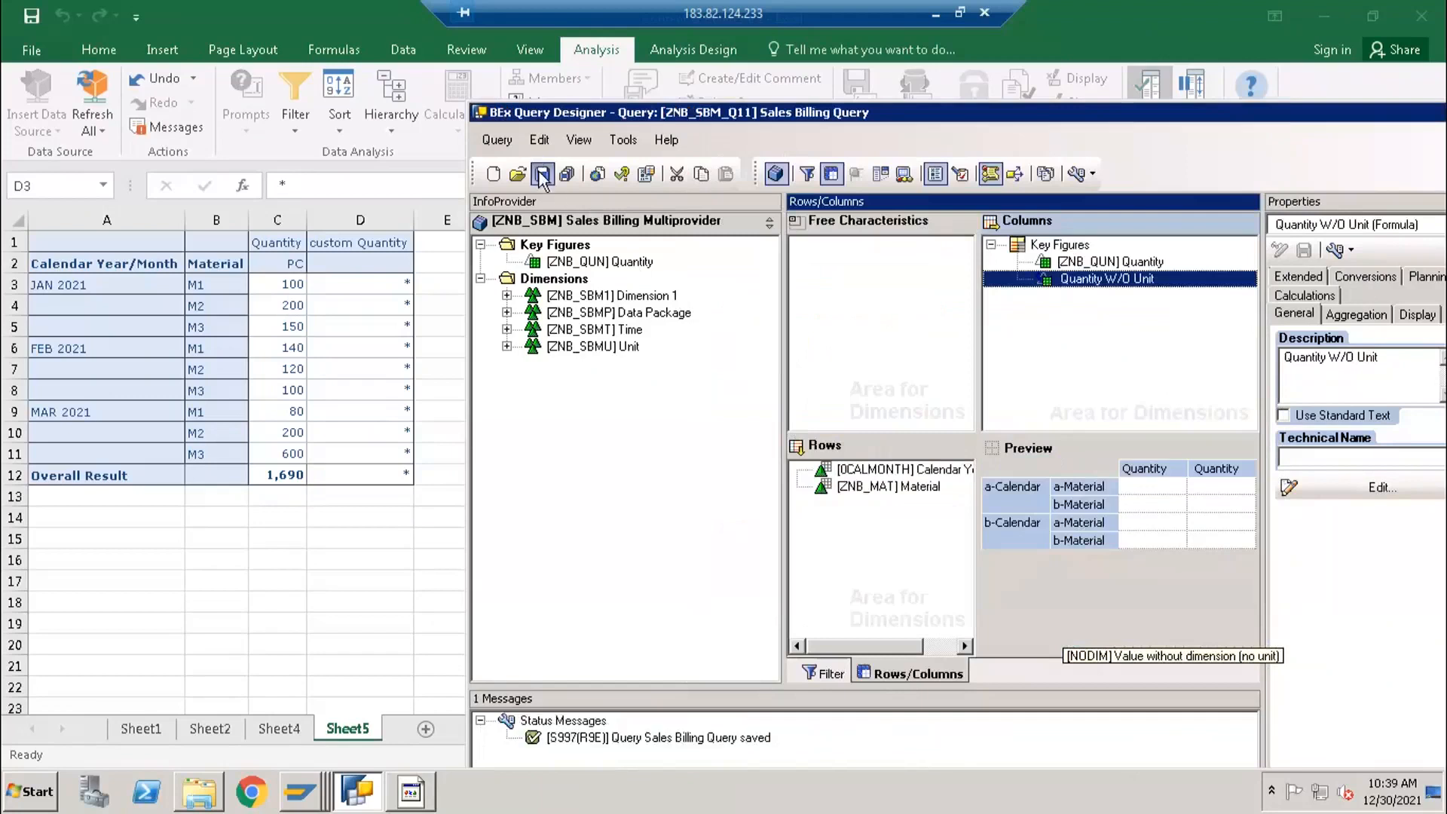
# - Insert the Sales Billing Query as an analysis data source at cell A15 of Sheet5 in Excel
pyautogui.click(83, 537)
pyautogui.click(36, 121)
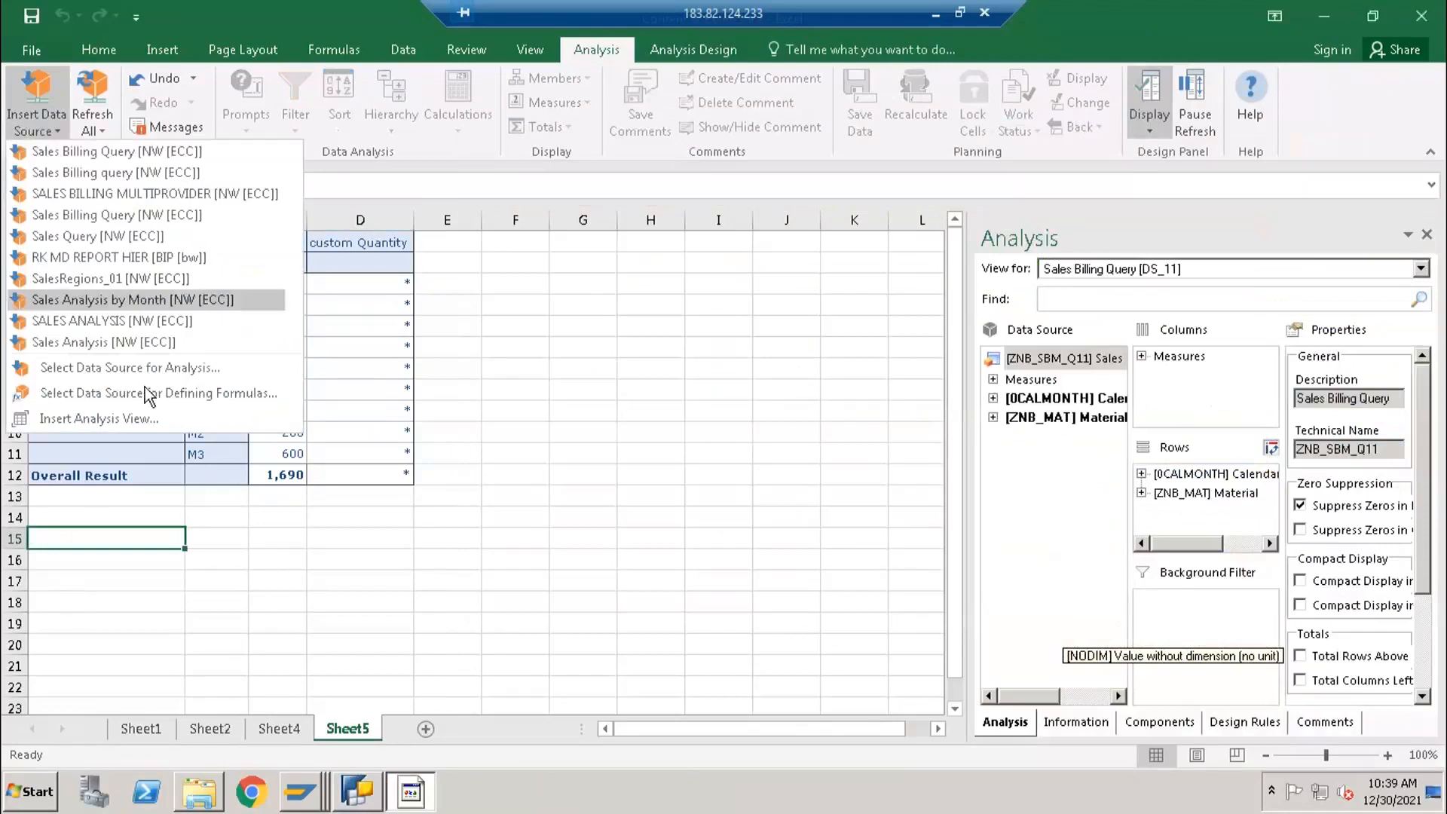
pyautogui.click(172, 377)
pyautogui.click(848, 567)
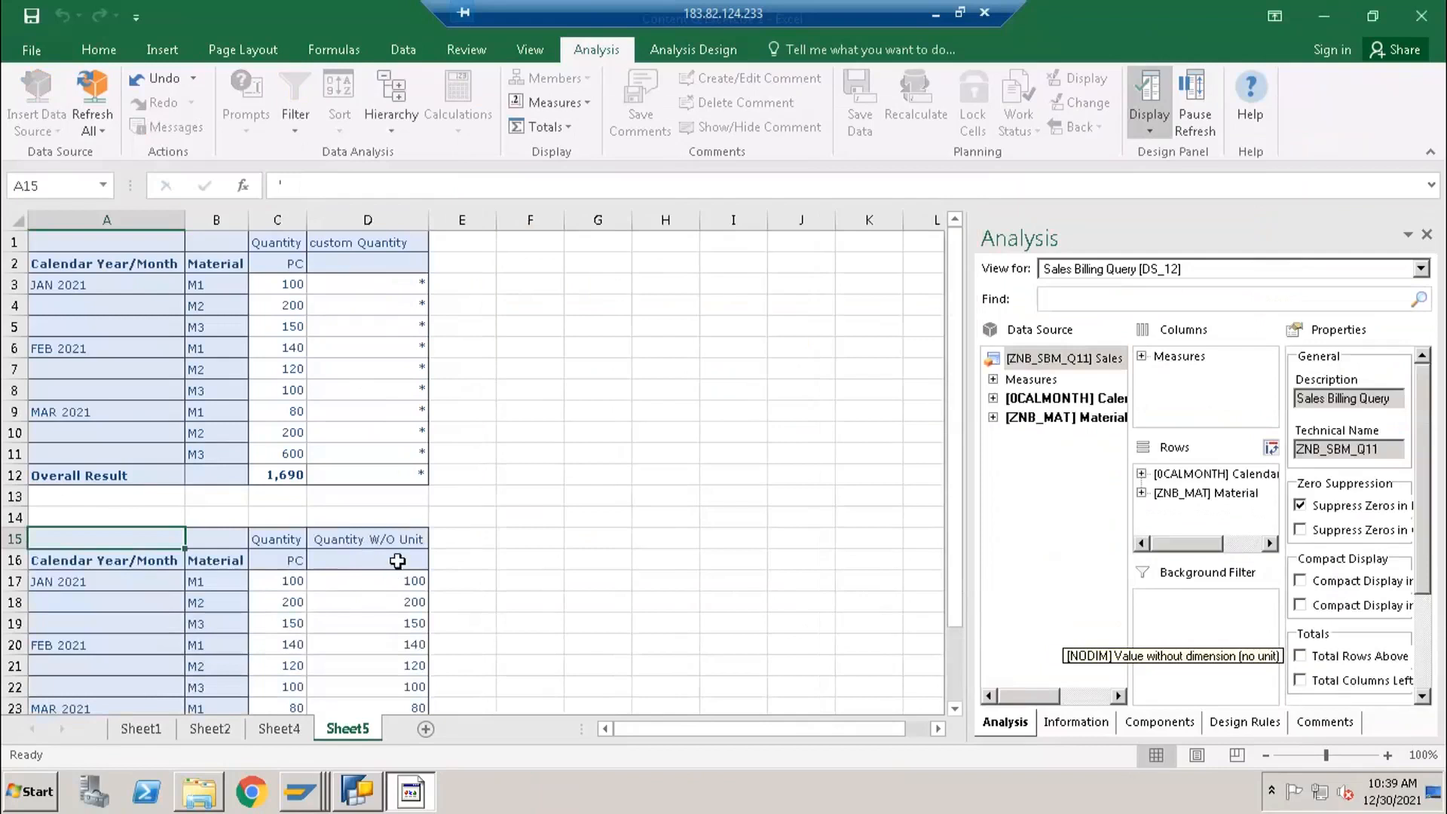
# - Compare the Quantity and Quantity W/O Unit columns in the second result table, including the unit row
pyautogui.click(397, 561)
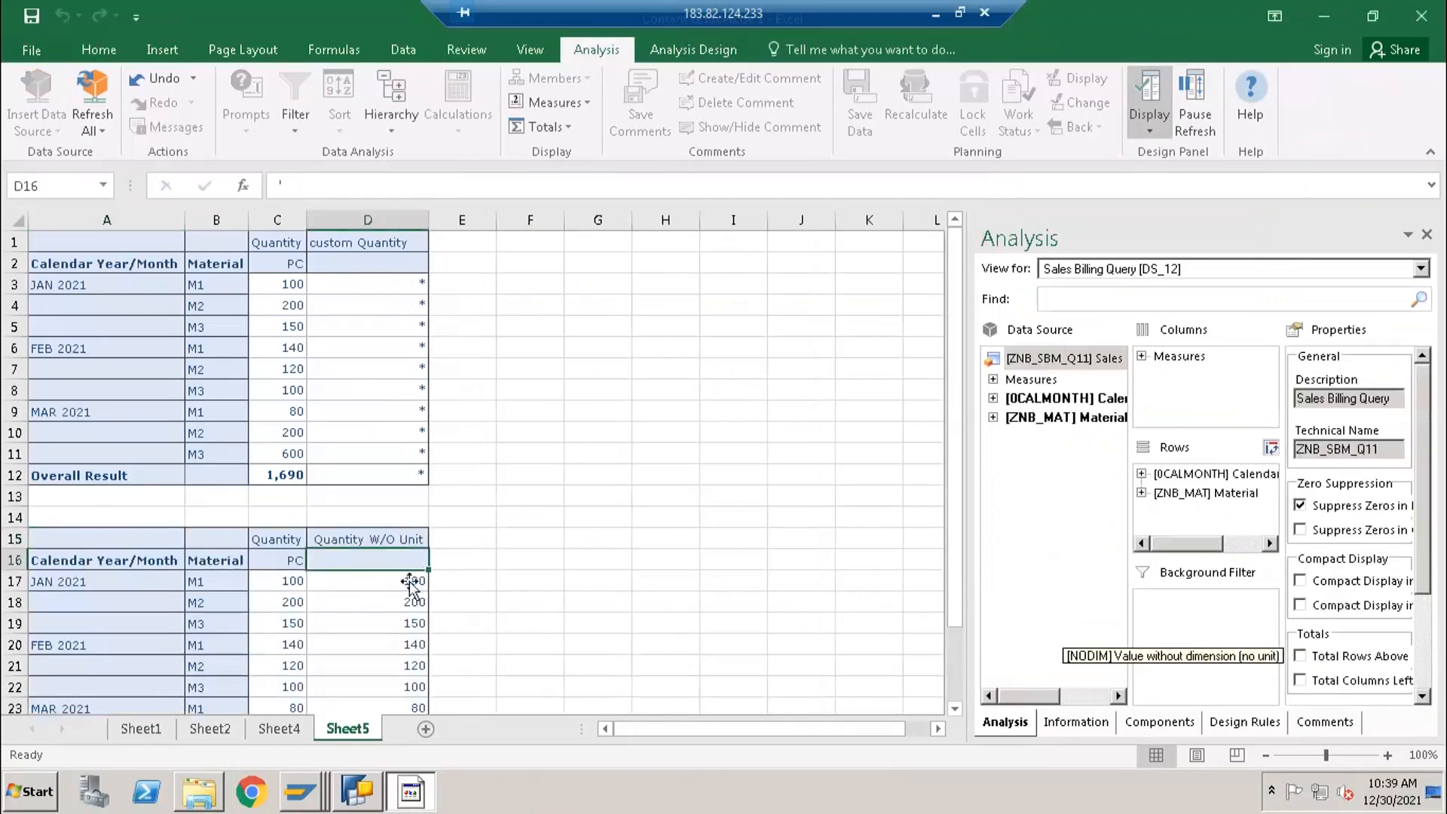
pyautogui.scroll(-1, 409, 584)
pyautogui.moveTo(392, 517); pyautogui.dragTo(403, 624)
pyautogui.moveTo(280, 523); pyautogui.dragTo(283, 688)
pyautogui.moveTo(403, 515); pyautogui.dragTo(401, 687)
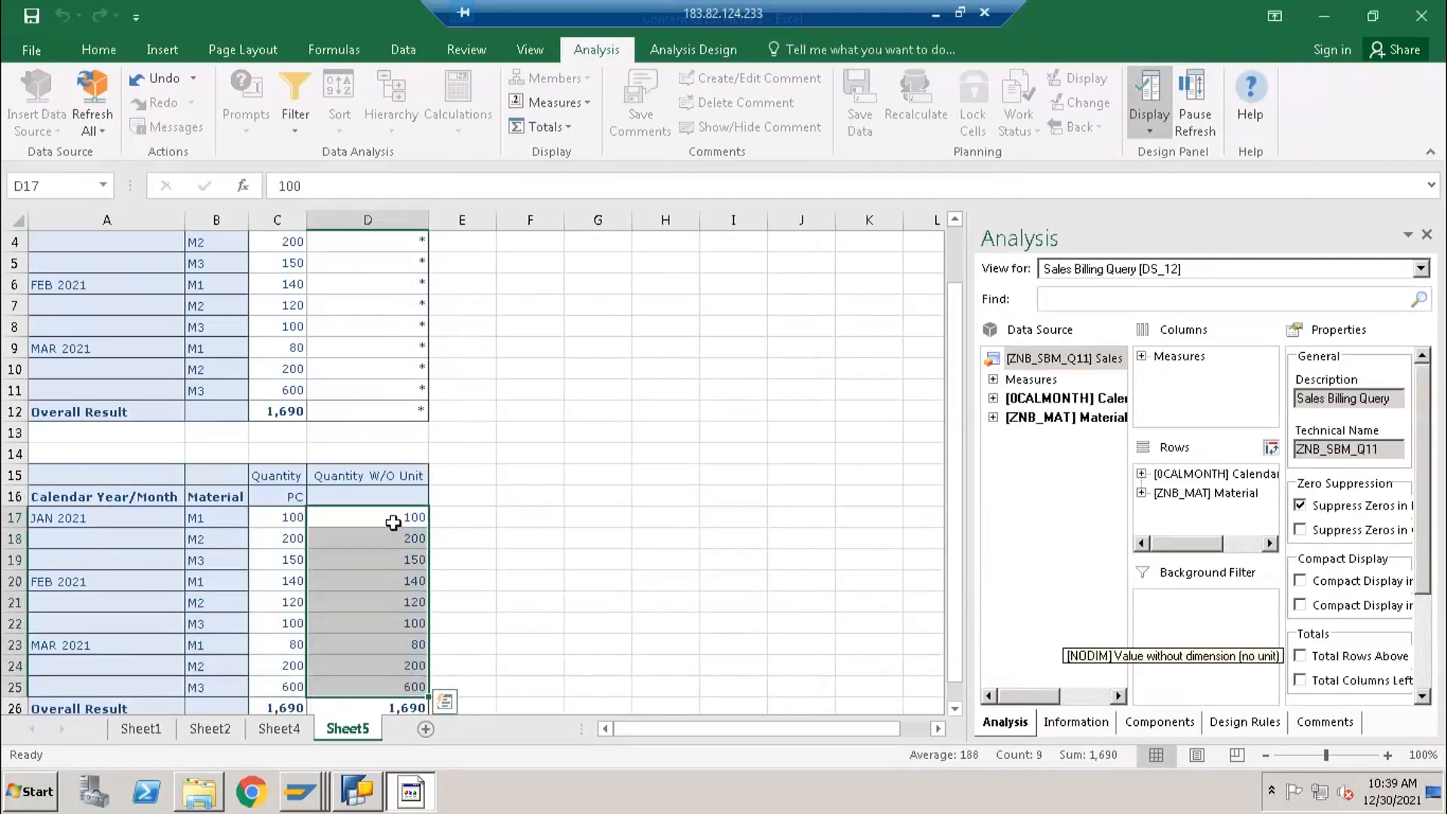
pyautogui.click(393, 522)
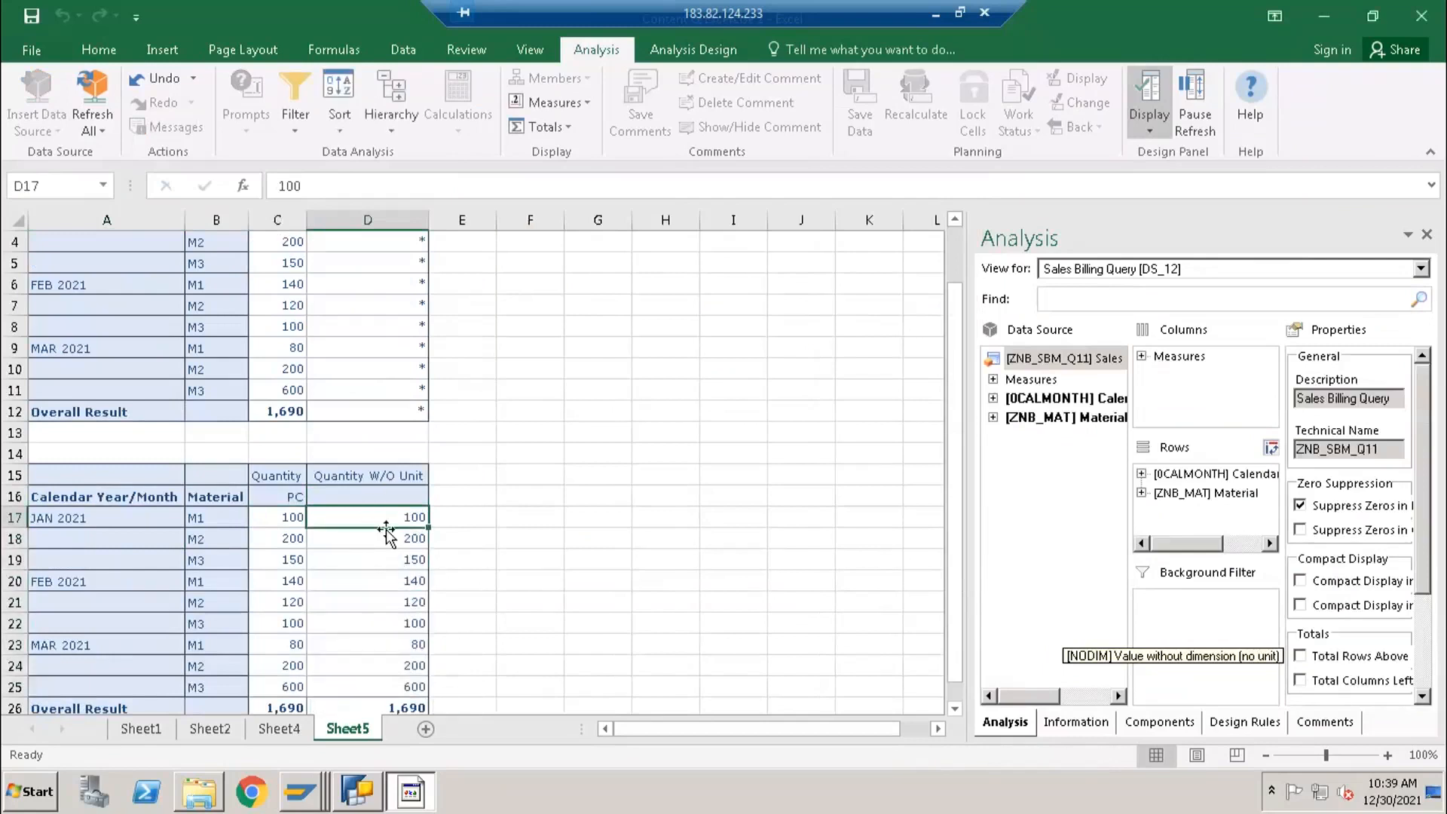
pyautogui.scroll(1, 388, 527)
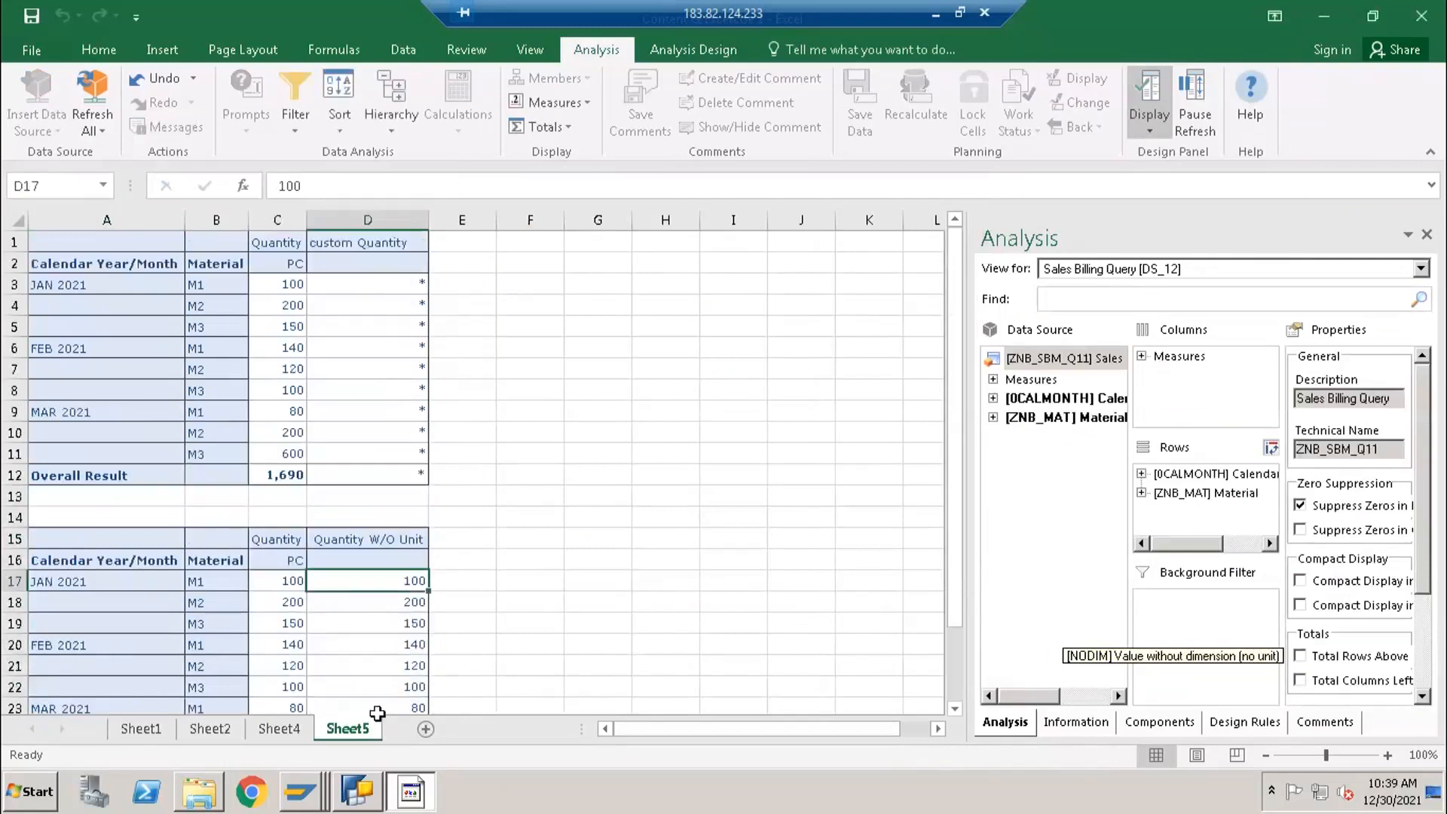
# - Switch to BEx Query Designer and add a new formula under the Key Figures structure in the columns
pyautogui.click(356, 791)
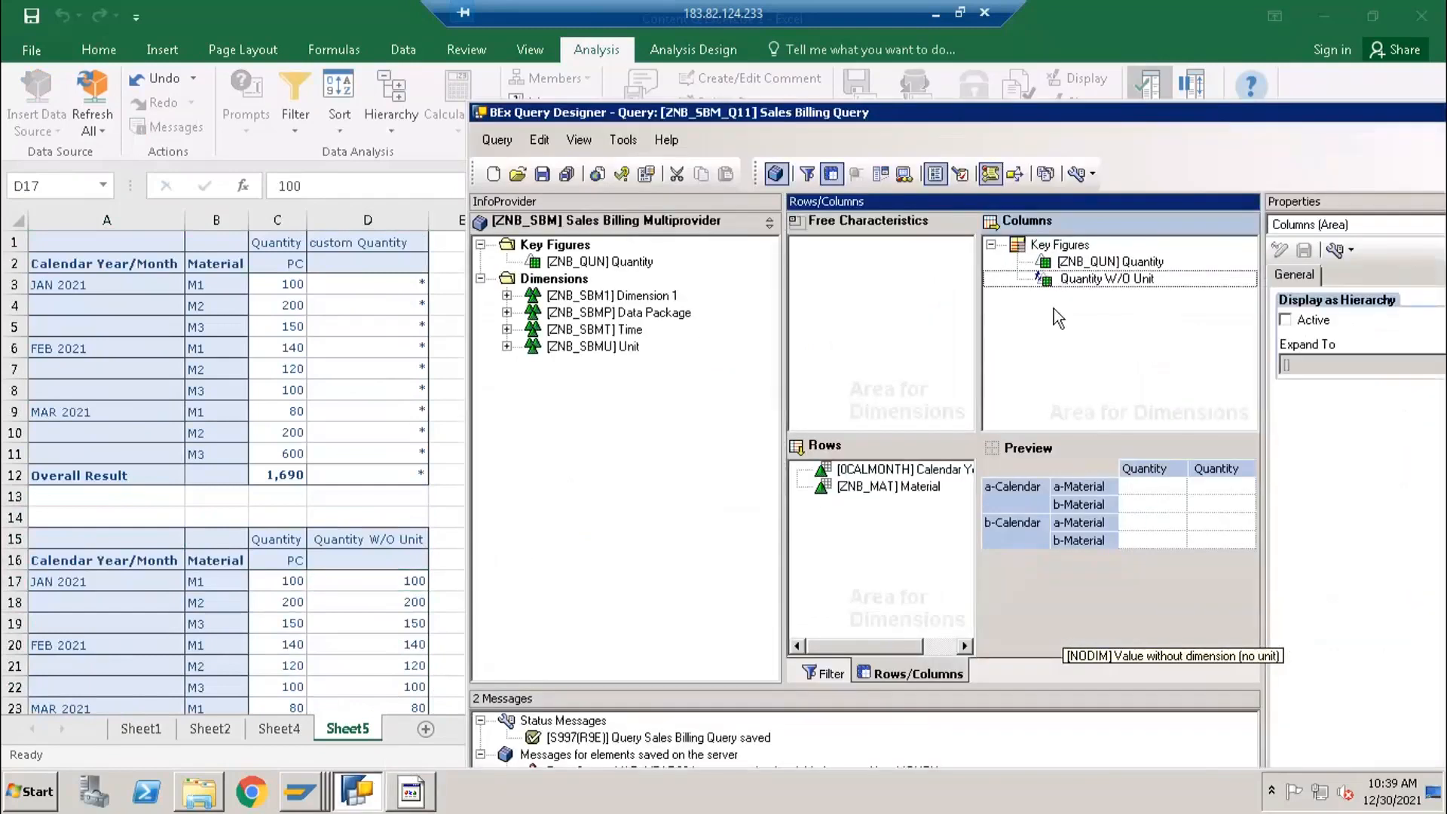
pyautogui.rightClick(1067, 251)
pyautogui.click(1110, 297)
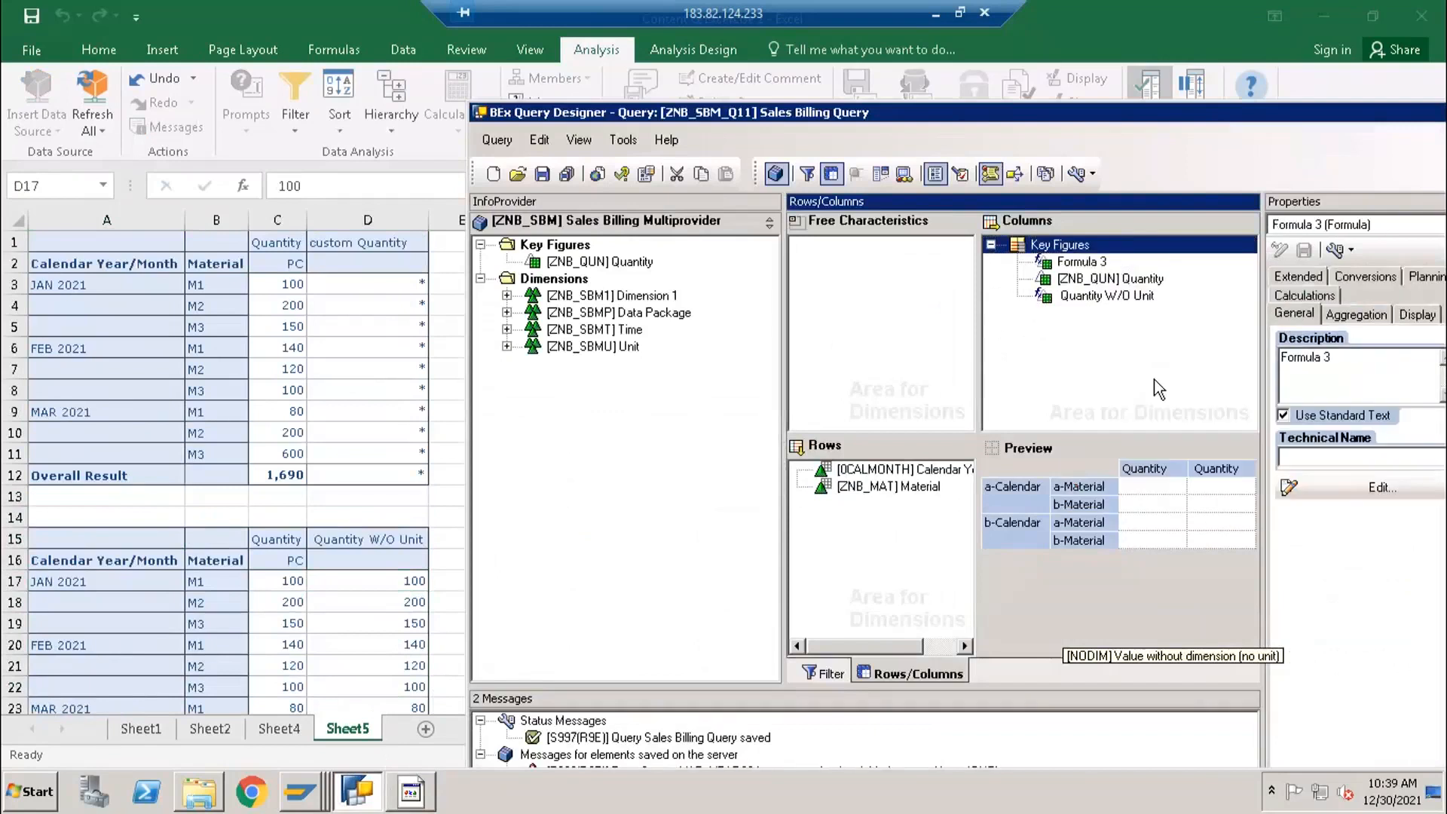
pyautogui.moveTo(1151, 112); pyautogui.dragTo(1031, 114)
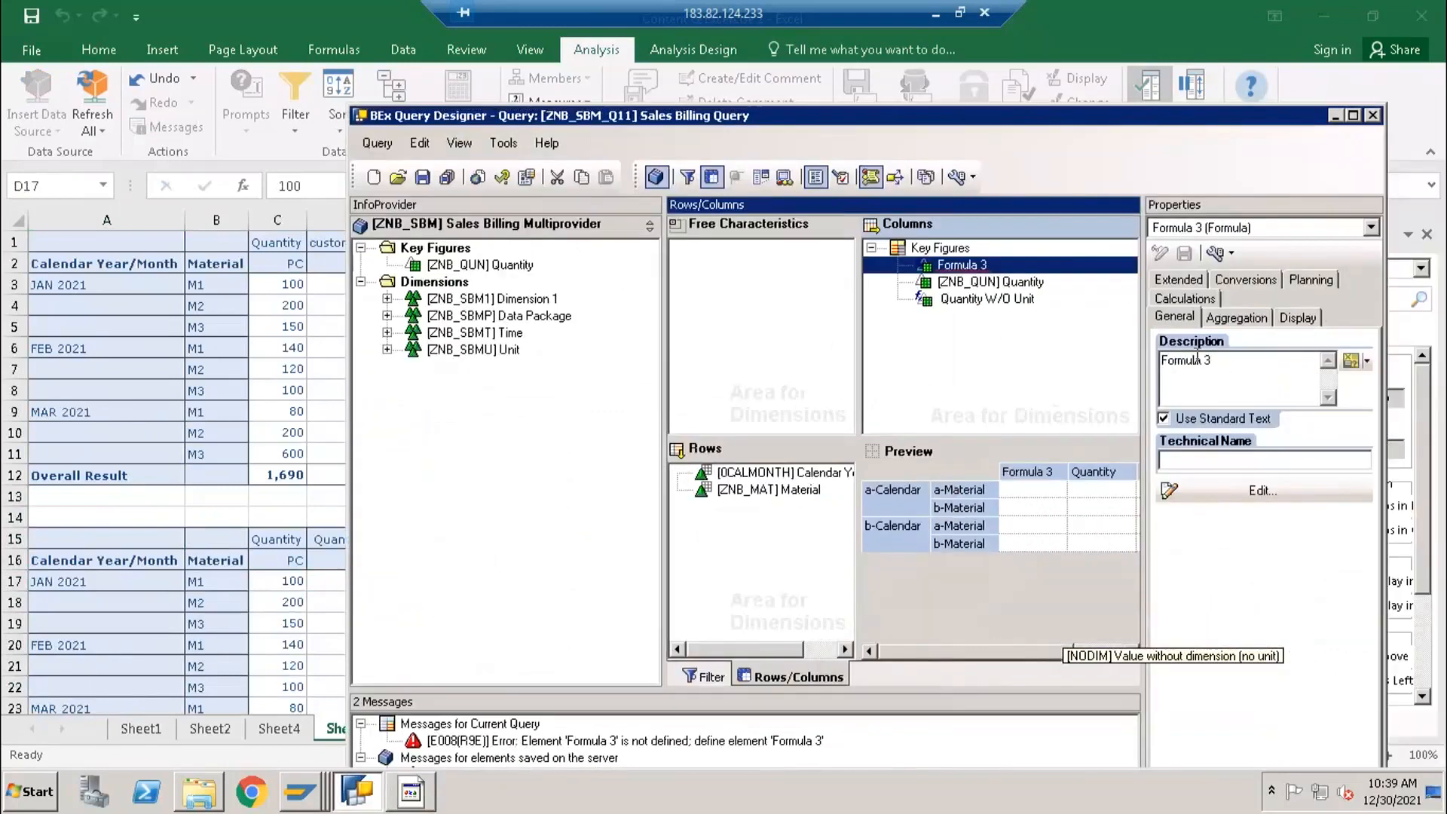
# - Describe the new formula as "Quanity minus 100" and define it as Quantity W/O Unit minus 100
pyautogui.moveTo(1215, 360); pyautogui.dragTo(1132, 356)
pyautogui.write('Quanity minus 100')
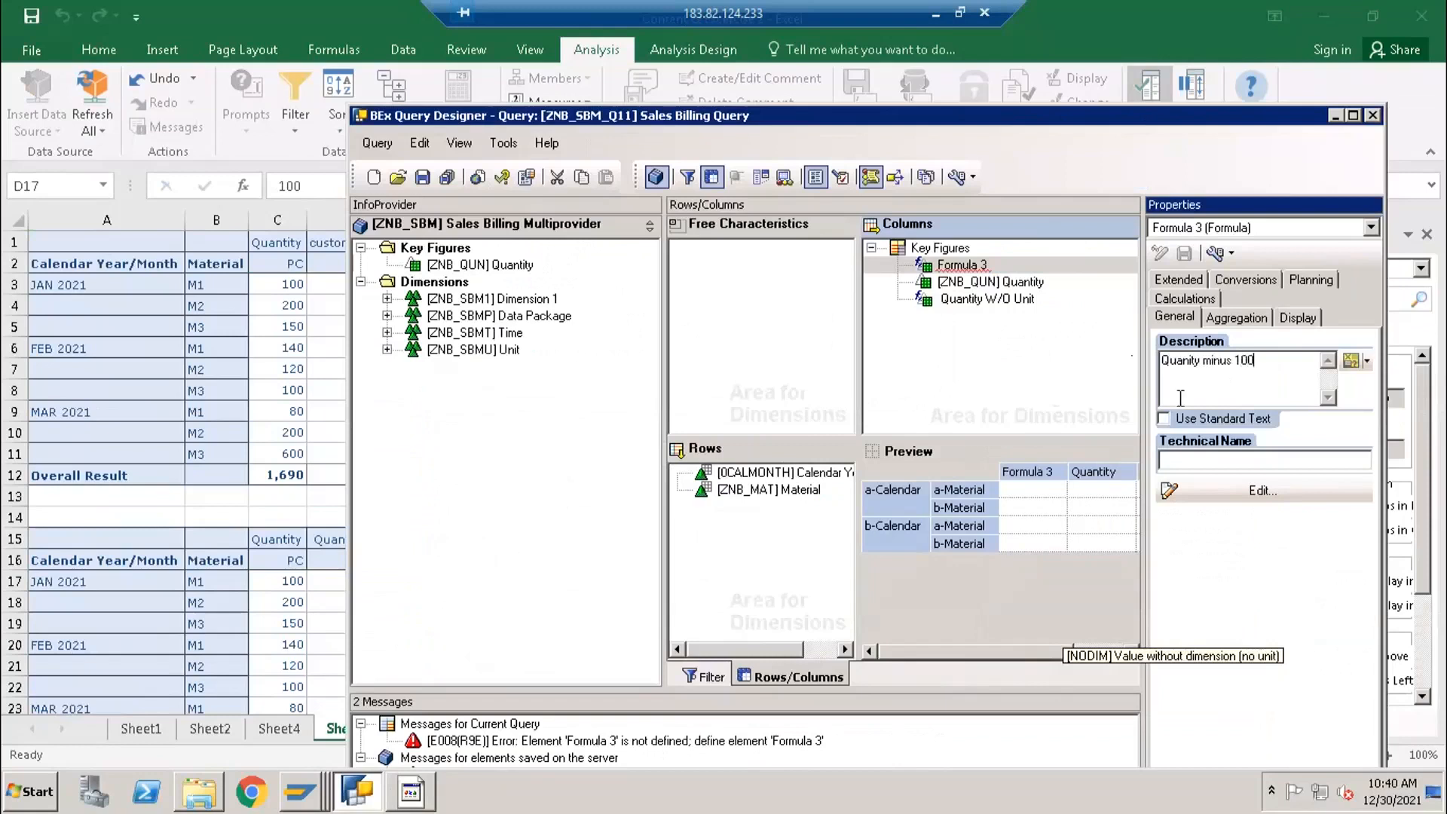
pyautogui.click(1251, 492)
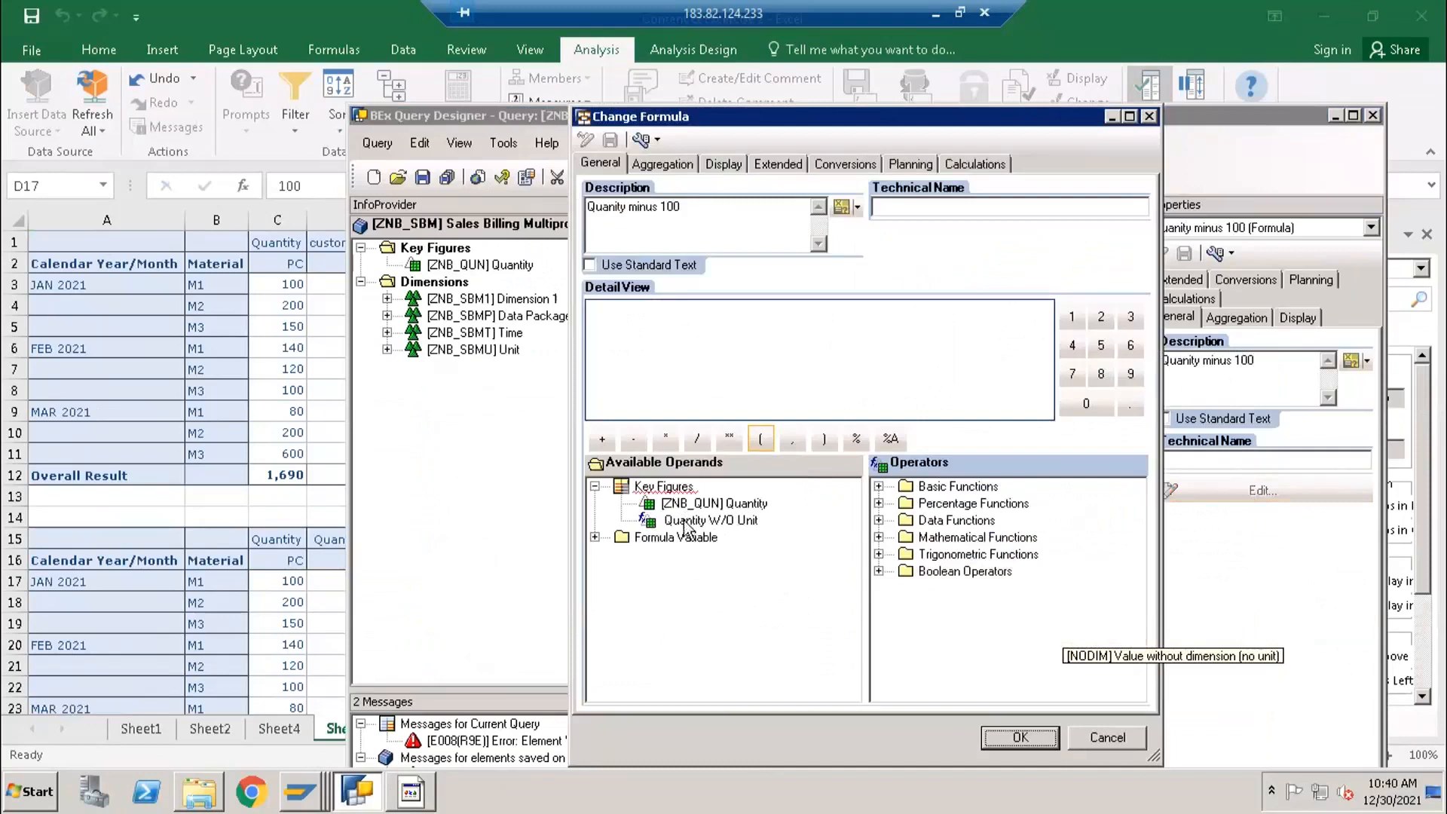
pyautogui.click(706, 528)
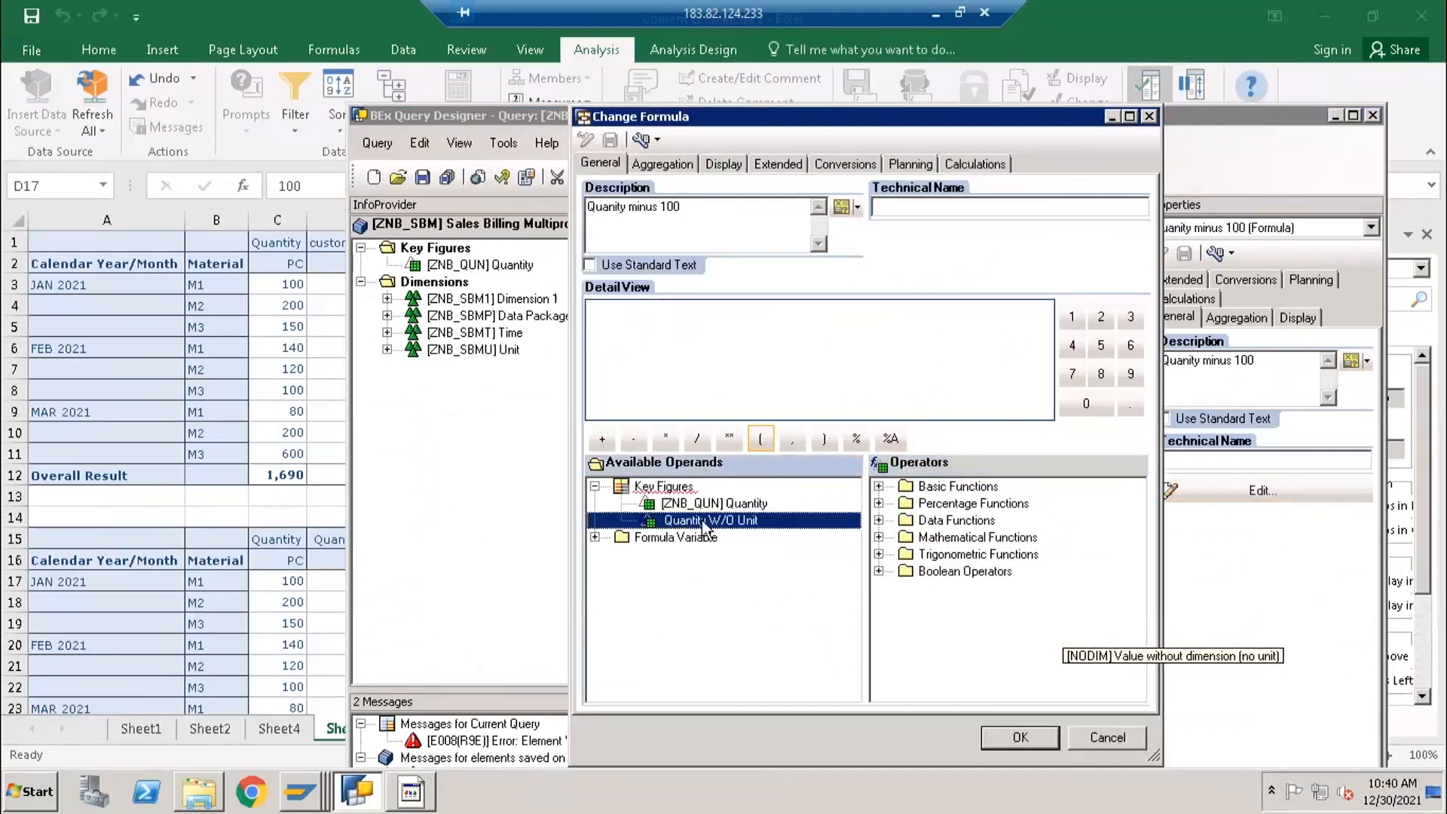
pyautogui.moveTo(706, 528); pyautogui.dragTo(774, 373)
pyautogui.write('-')
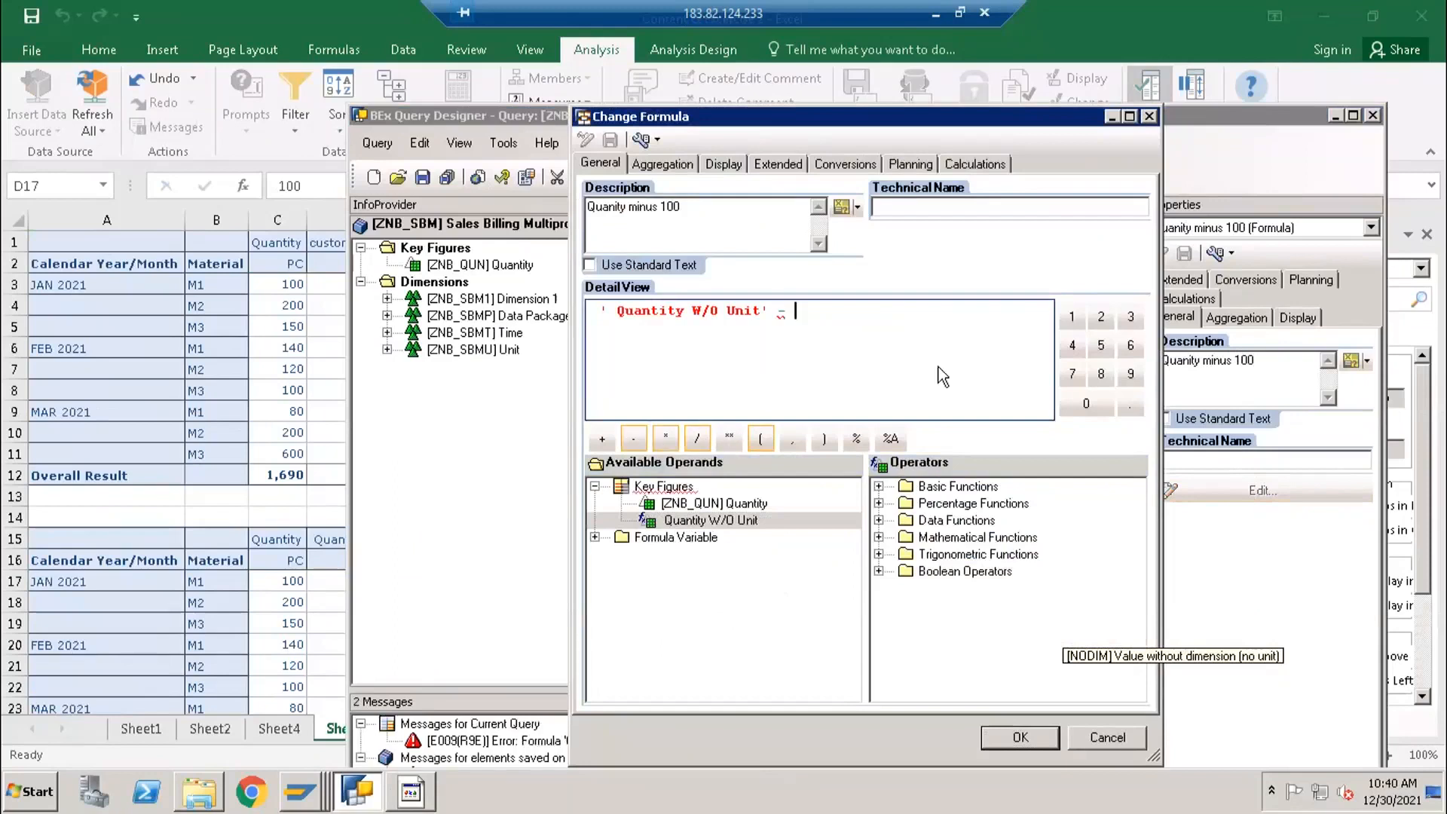
pyautogui.click(1071, 317)
pyautogui.click(1086, 405)
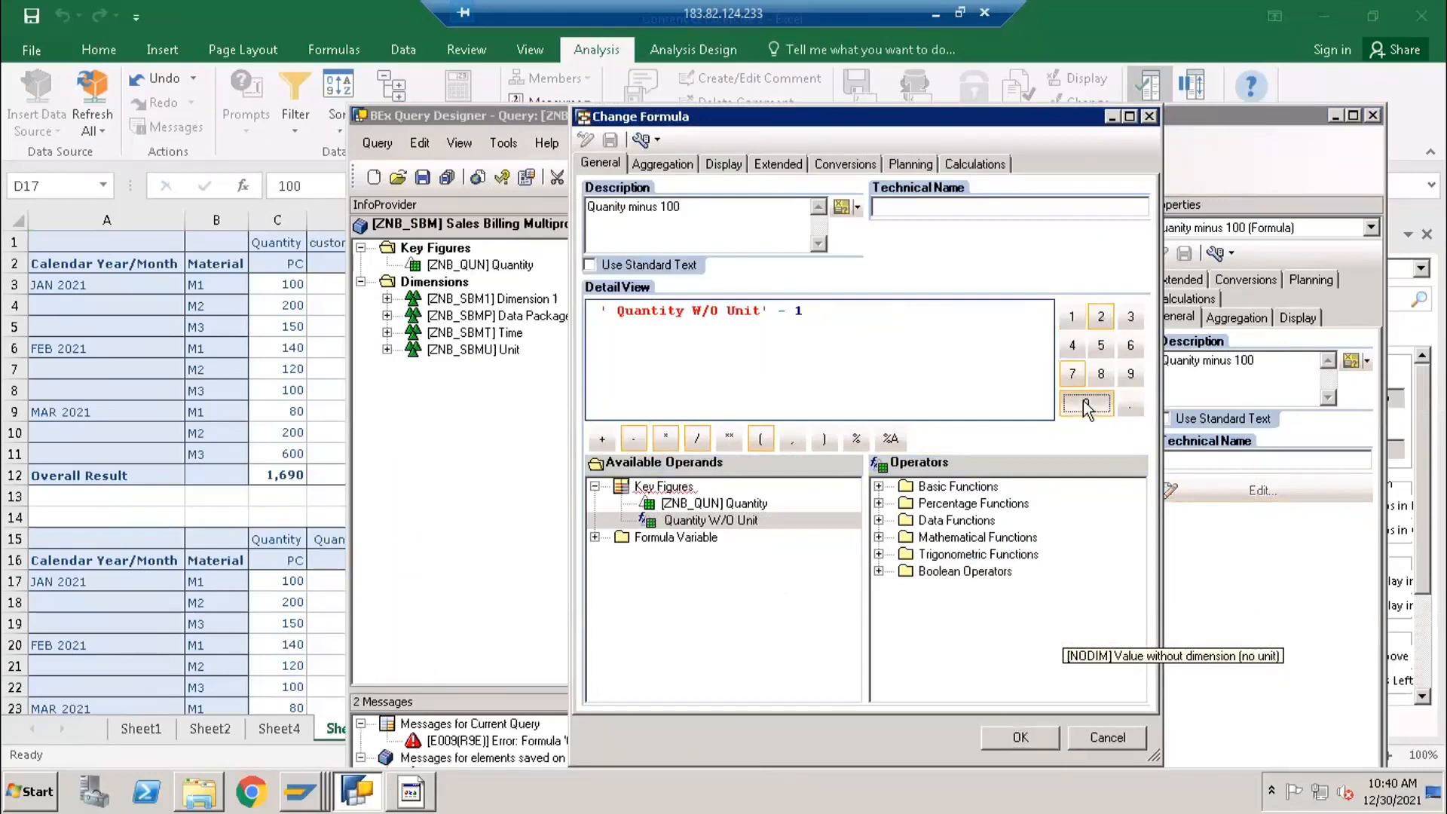
pyautogui.click(1083, 402)
pyautogui.click(1021, 736)
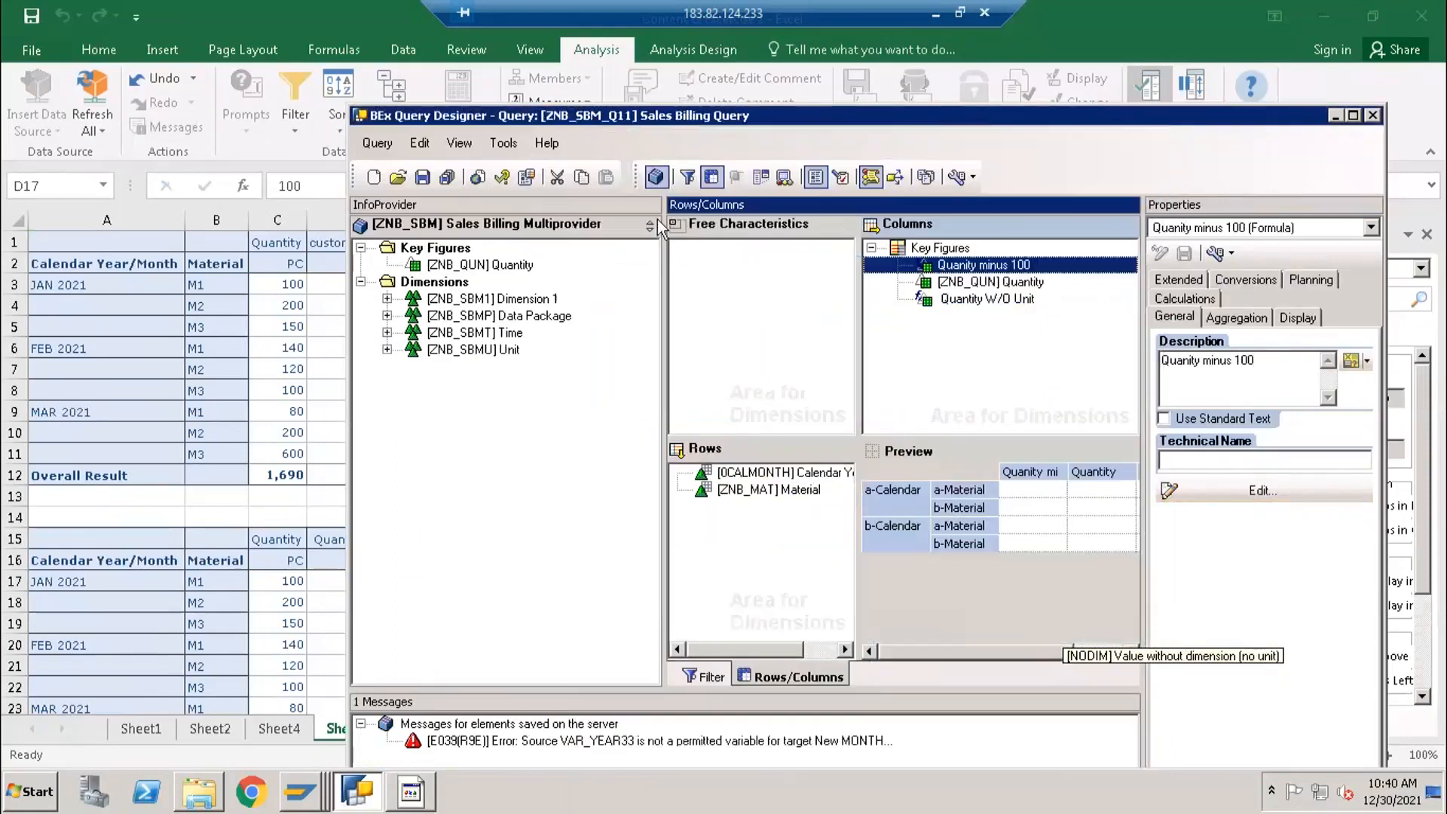
# - Move the Quanity minus 100 formula below Quantity W/O Unit in the columns and save the query
pyautogui.moveTo(945, 270); pyautogui.dragTo(954, 311)
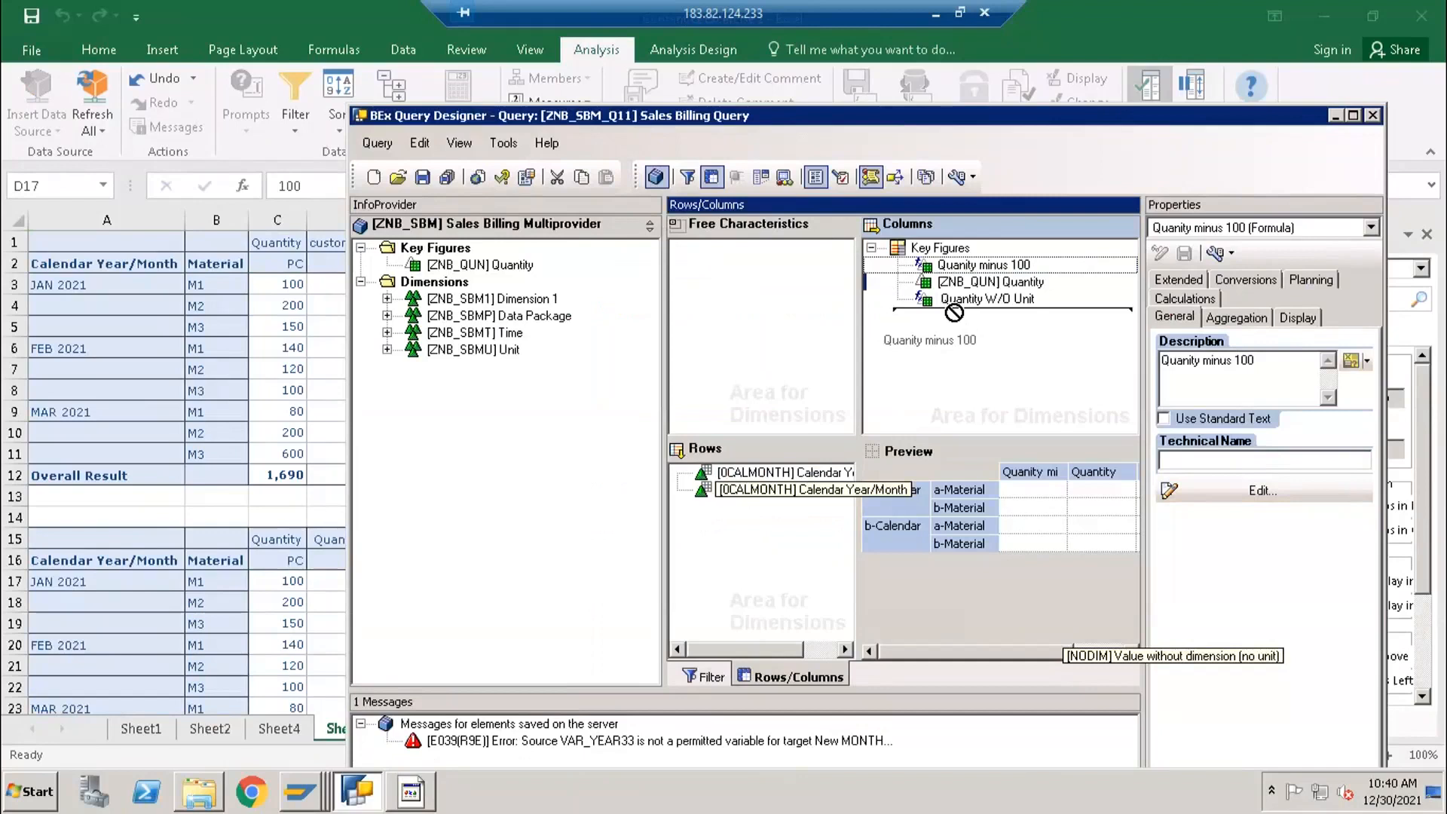
pyautogui.moveTo(954, 314); pyautogui.dragTo(951, 309)
pyautogui.click(422, 176)
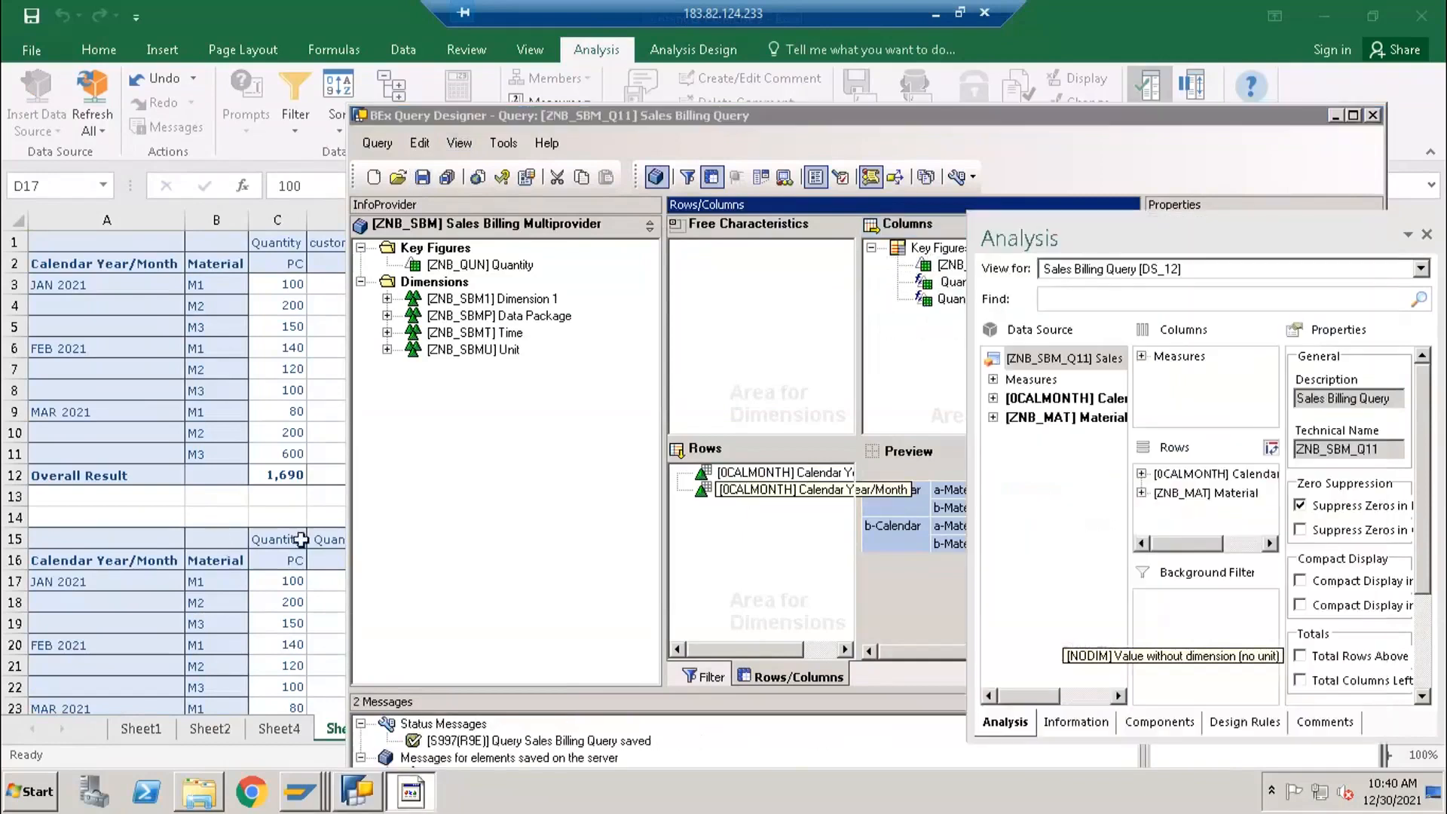
# - Switch to Excel, insert the Sales Billing Query ZNB_SBM_Q11 as an analysis data source at cell A29 of Sheet5, and inspect its first result row
pyautogui.click(512, 536)
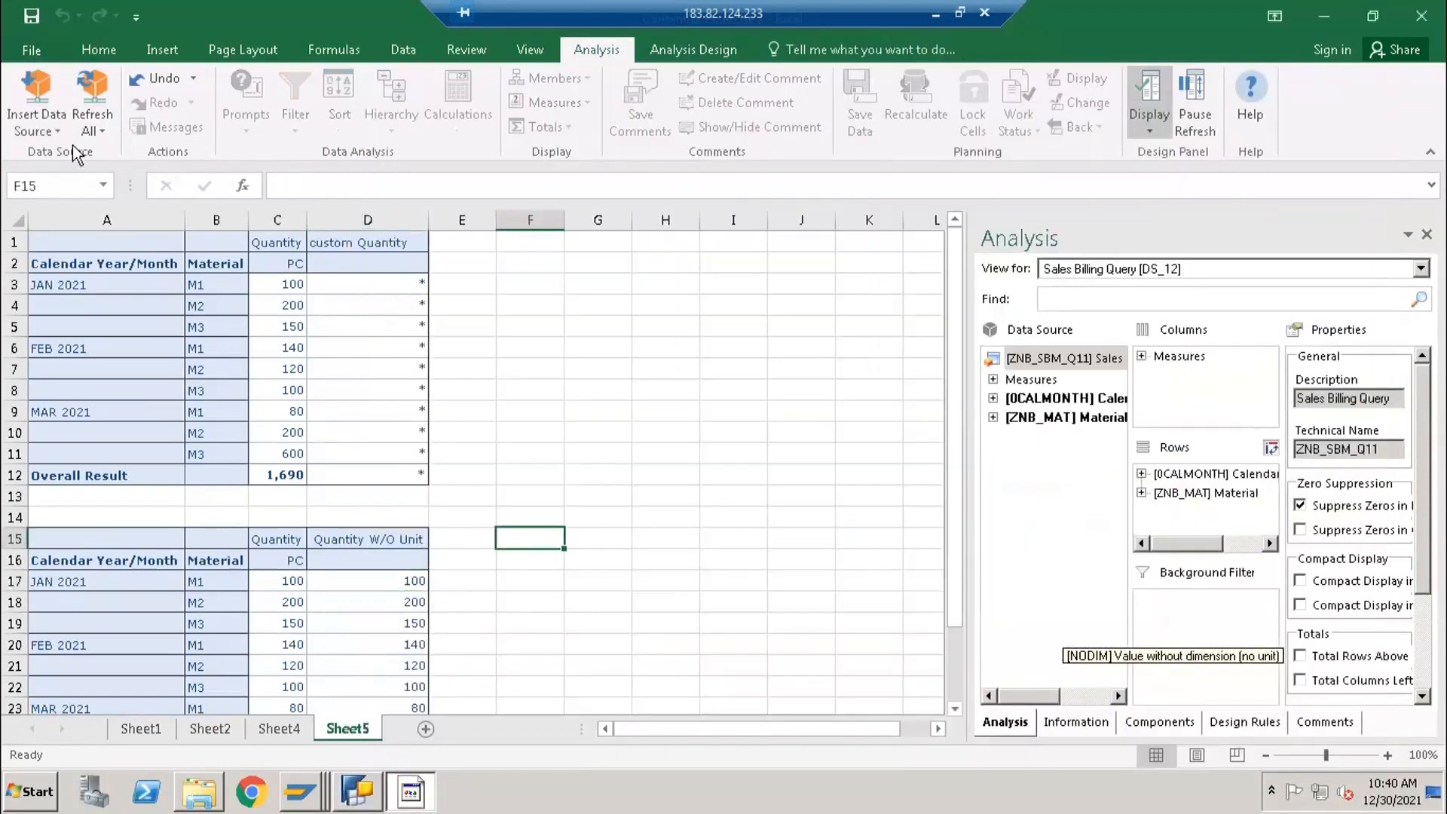
pyautogui.click(47, 128)
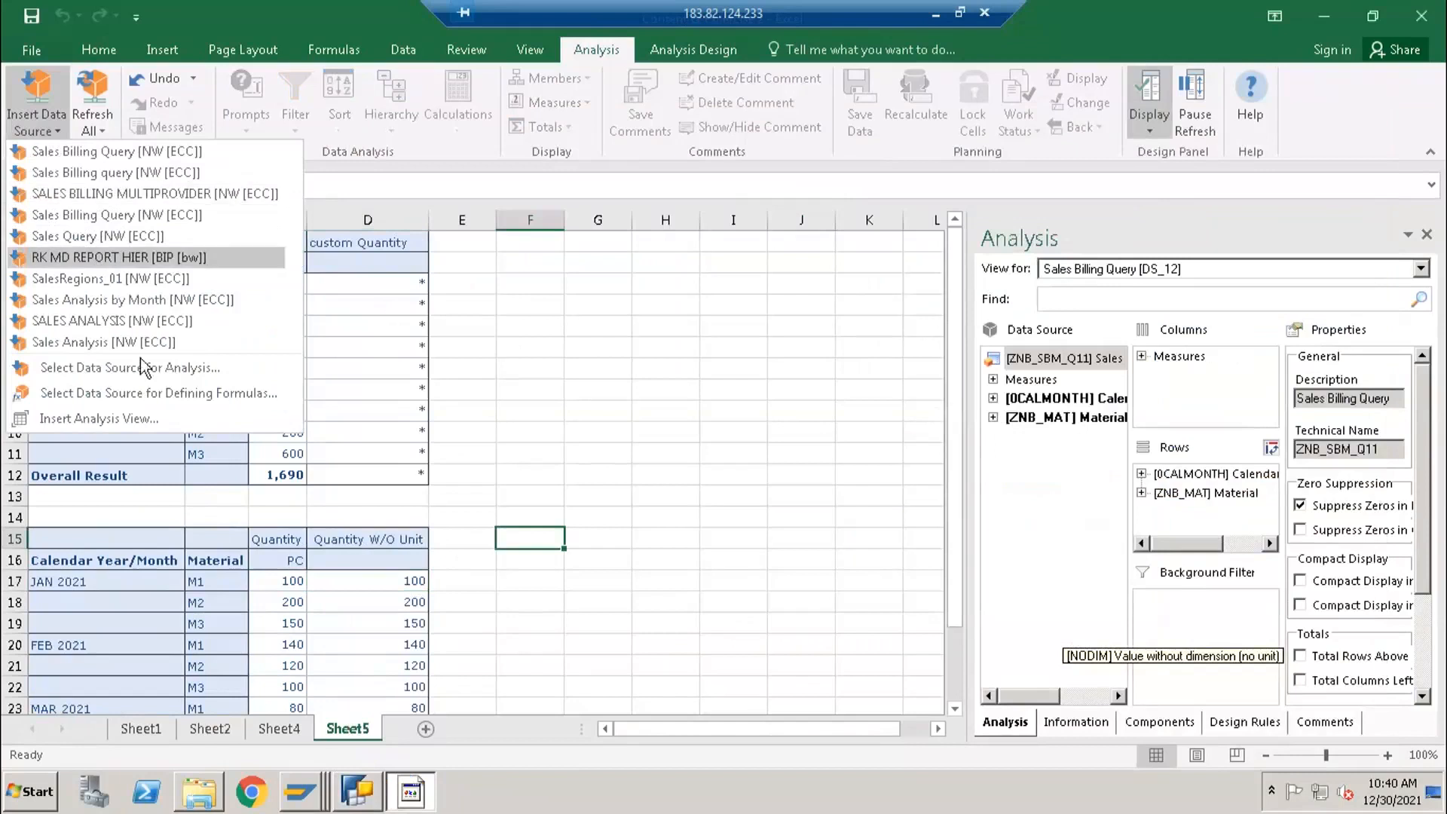
pyautogui.click(352, 643)
pyautogui.scroll(-4, 285, 650)
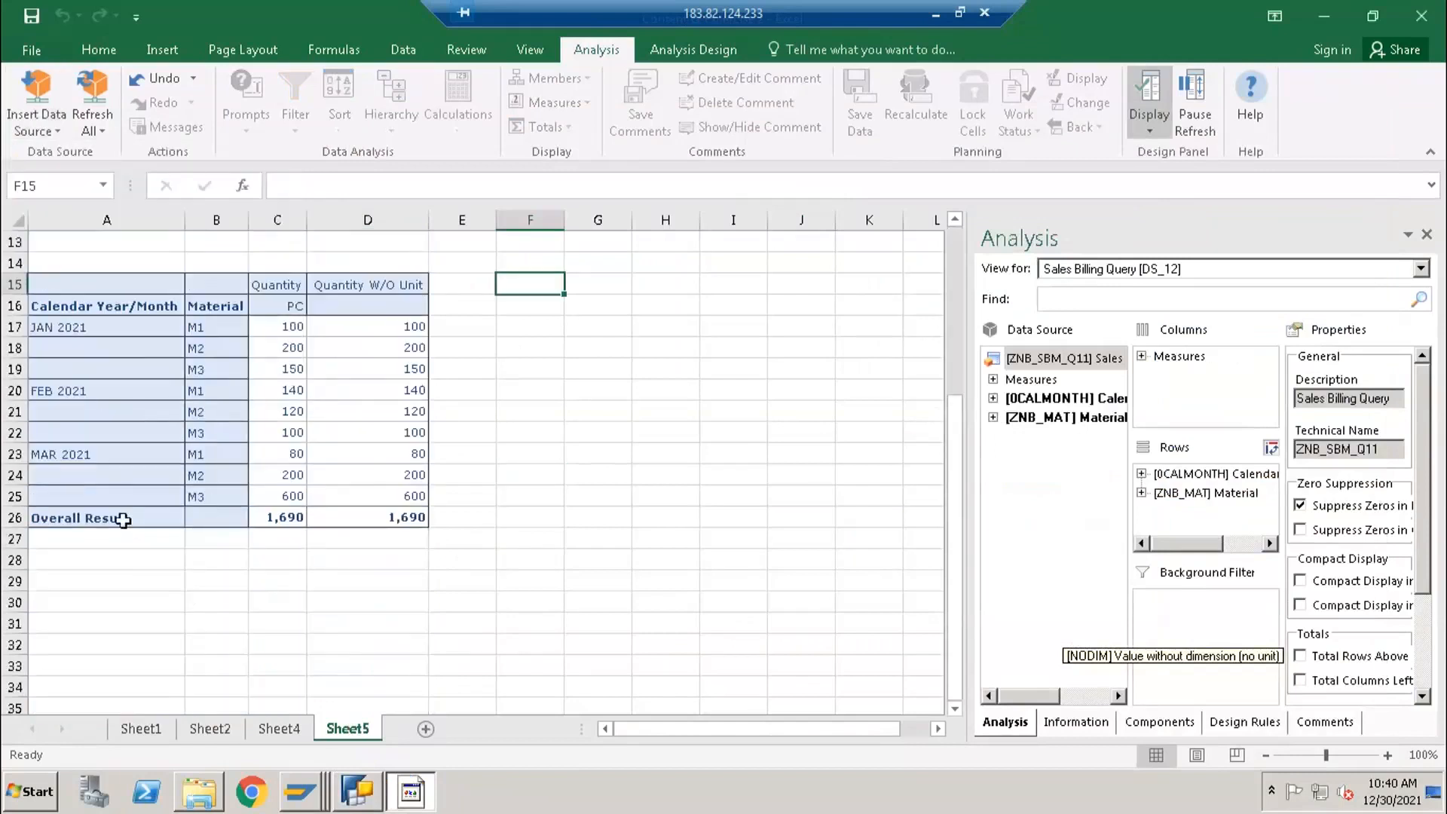
pyautogui.scroll(-2, 123, 520)
pyautogui.click(68, 452)
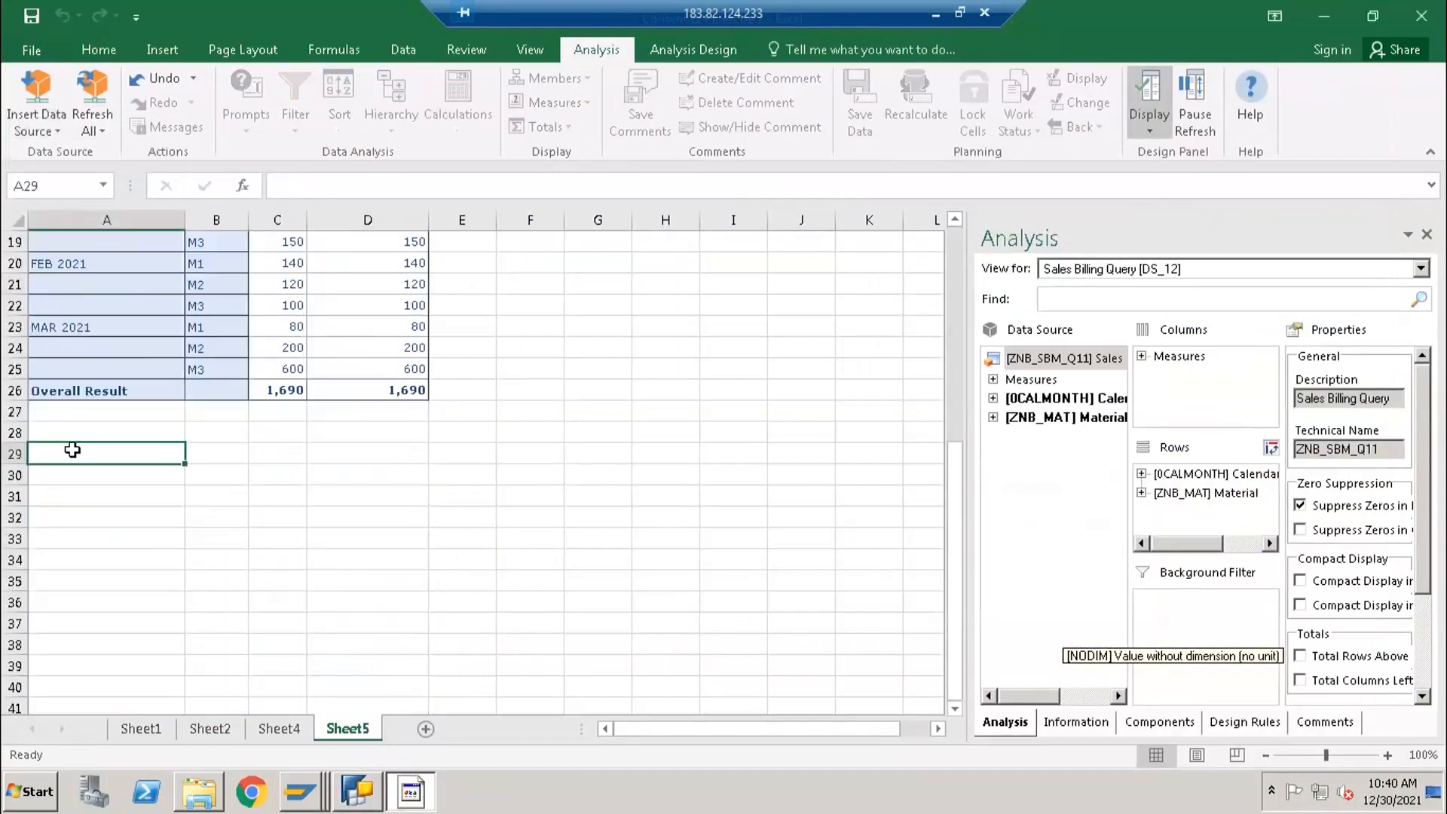
pyautogui.click(46, 128)
pyautogui.click(83, 360)
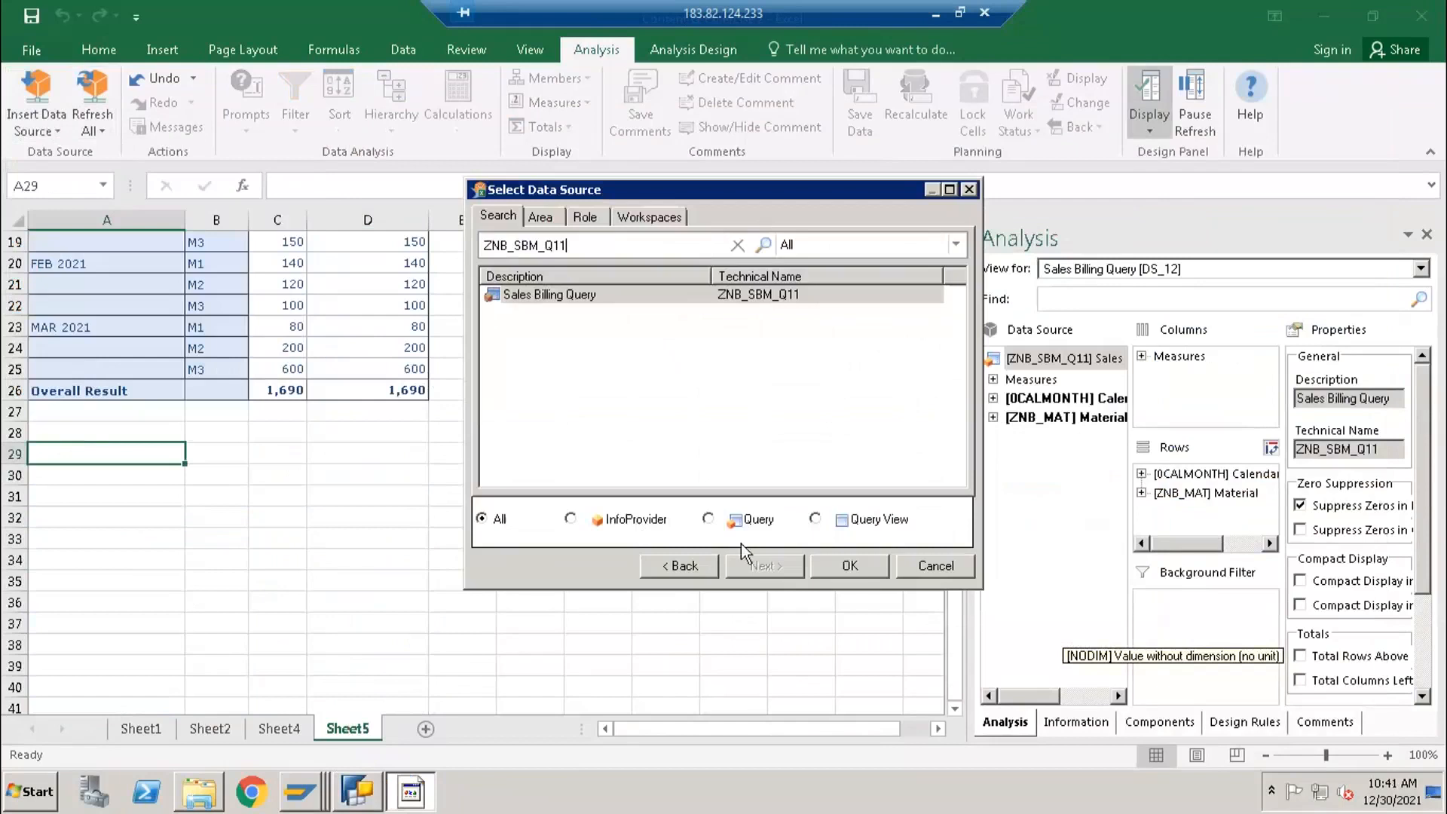
pyautogui.click(828, 565)
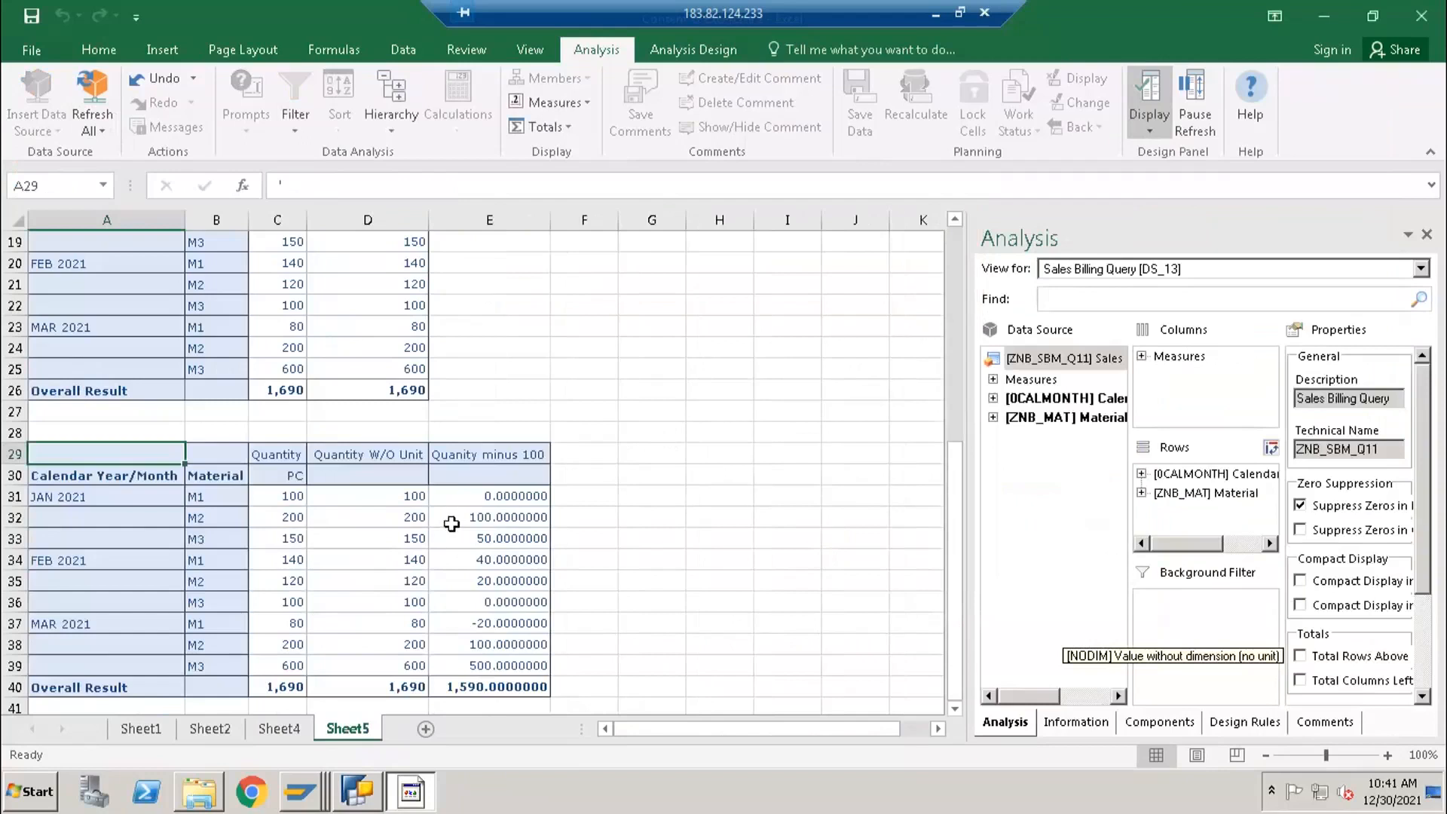
pyautogui.click(413, 500)
pyautogui.press('Right')
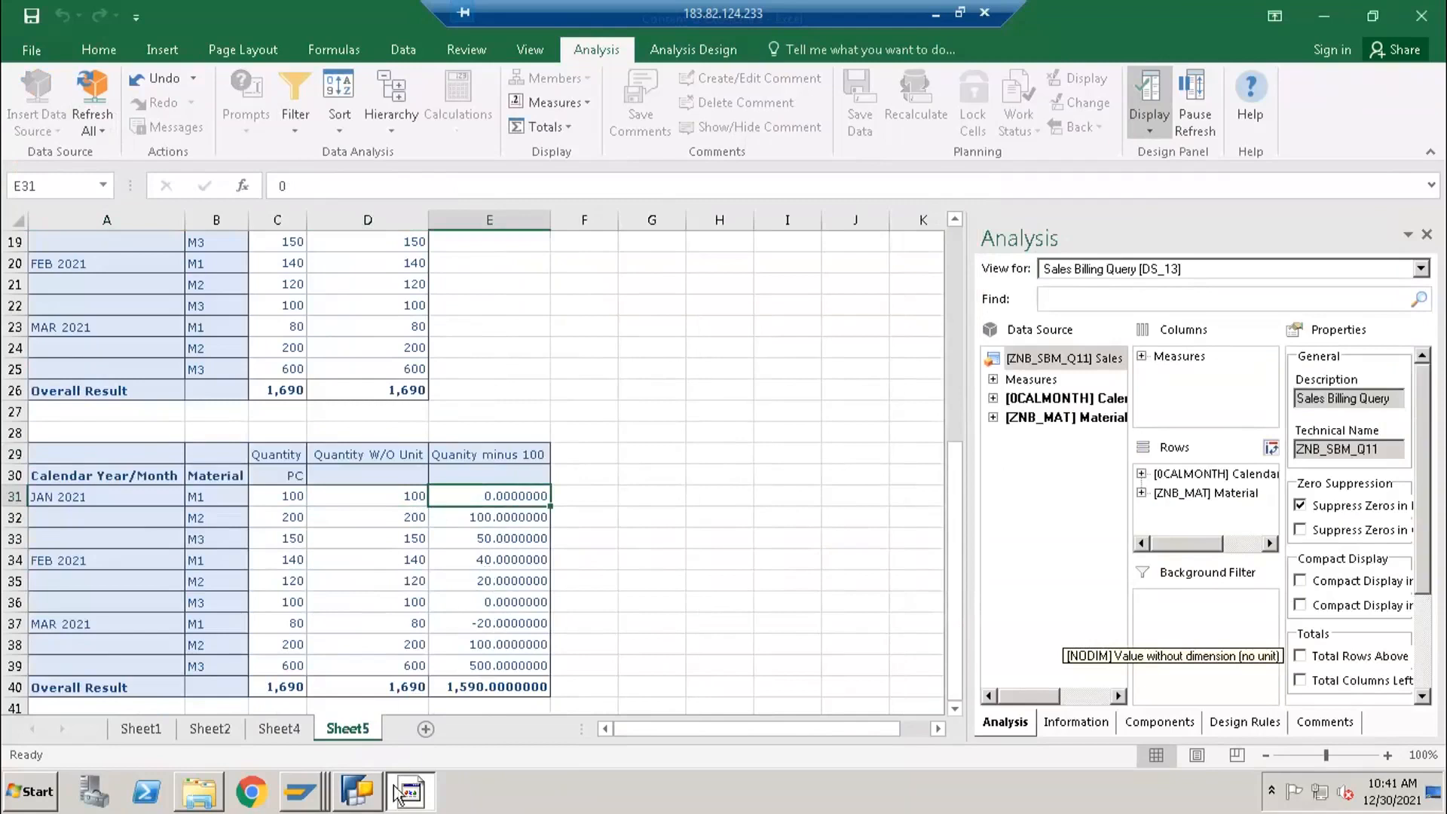
# - Switch to BEx Query Designer and set the number of decimal places of the Quanity minus 100 formula to 0
pyautogui.click(371, 791)
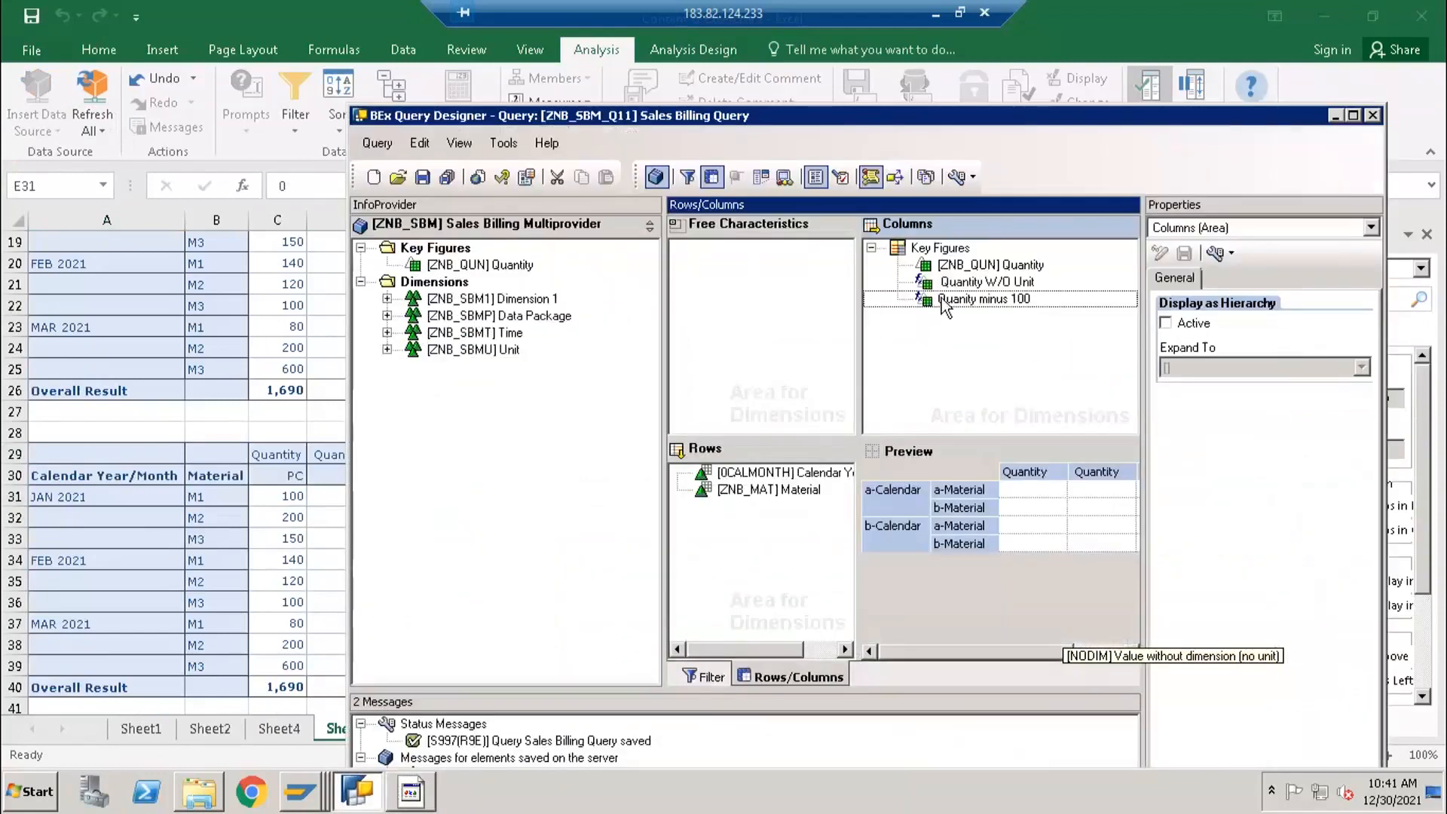
pyautogui.click(938, 299)
pyautogui.click(1304, 317)
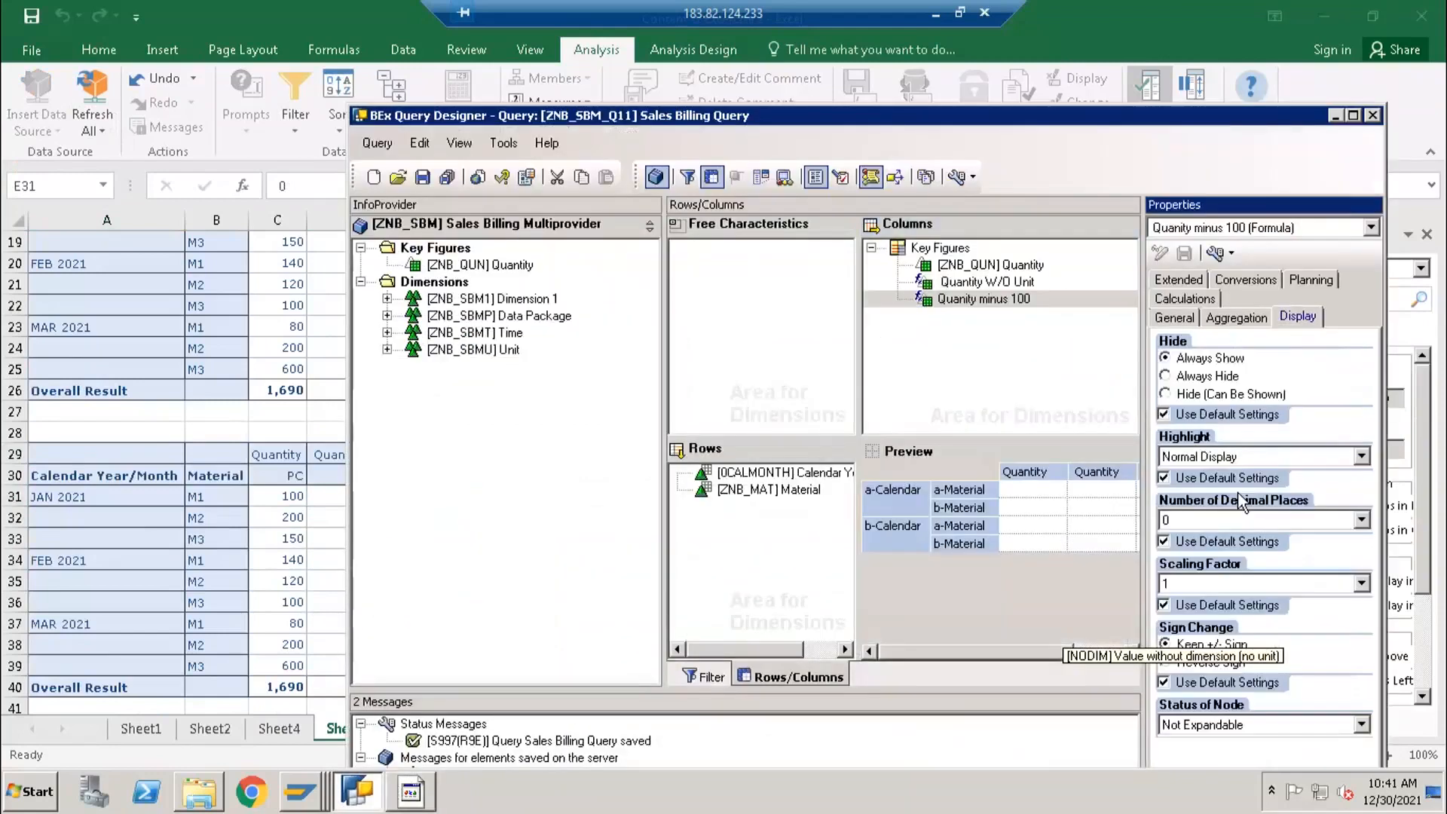
pyautogui.moveTo(758, 121); pyautogui.dragTo(863, 68)
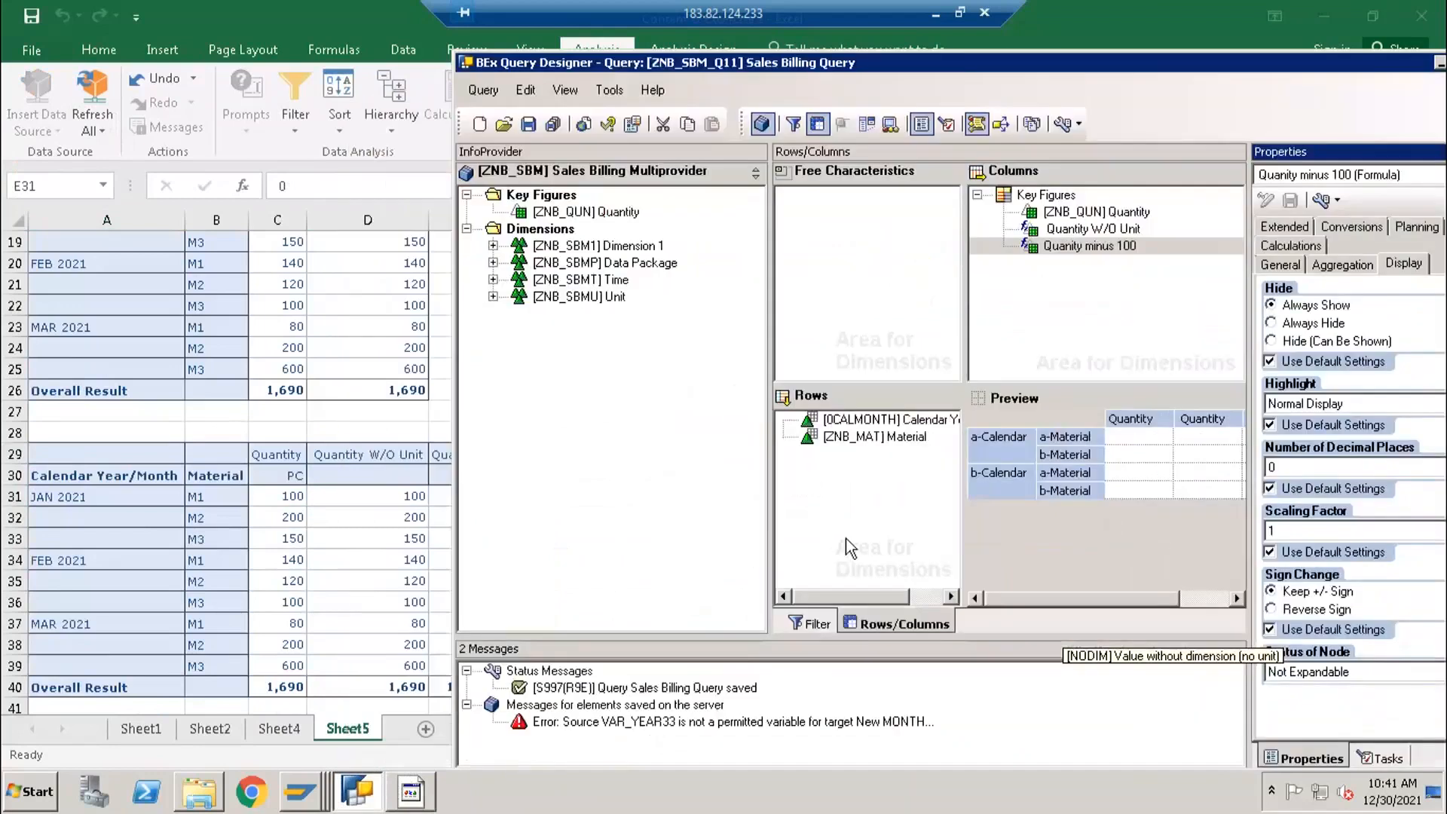
pyautogui.moveTo(939, 63); pyautogui.dragTo(659, 47)
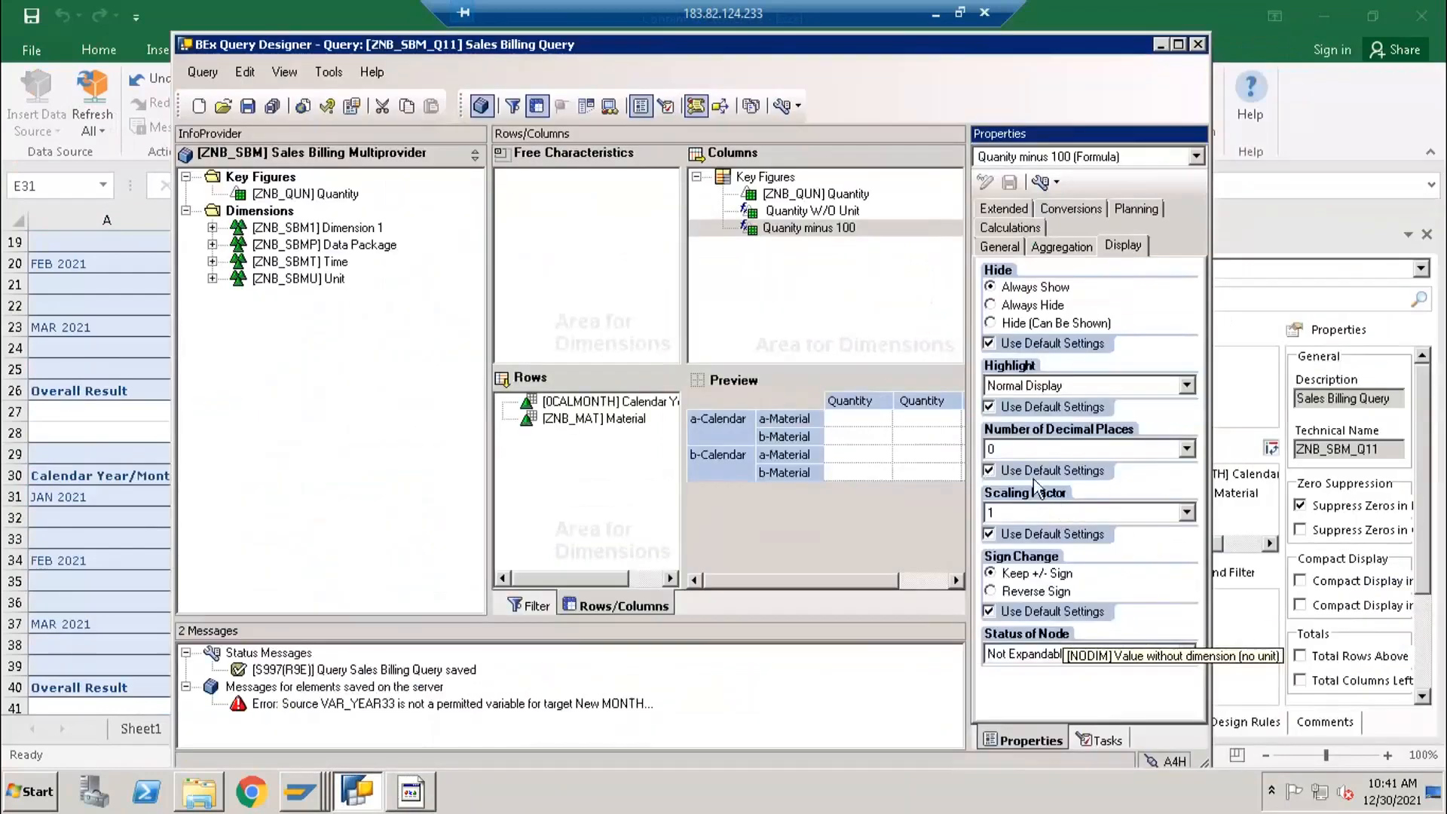
pyautogui.click(1038, 445)
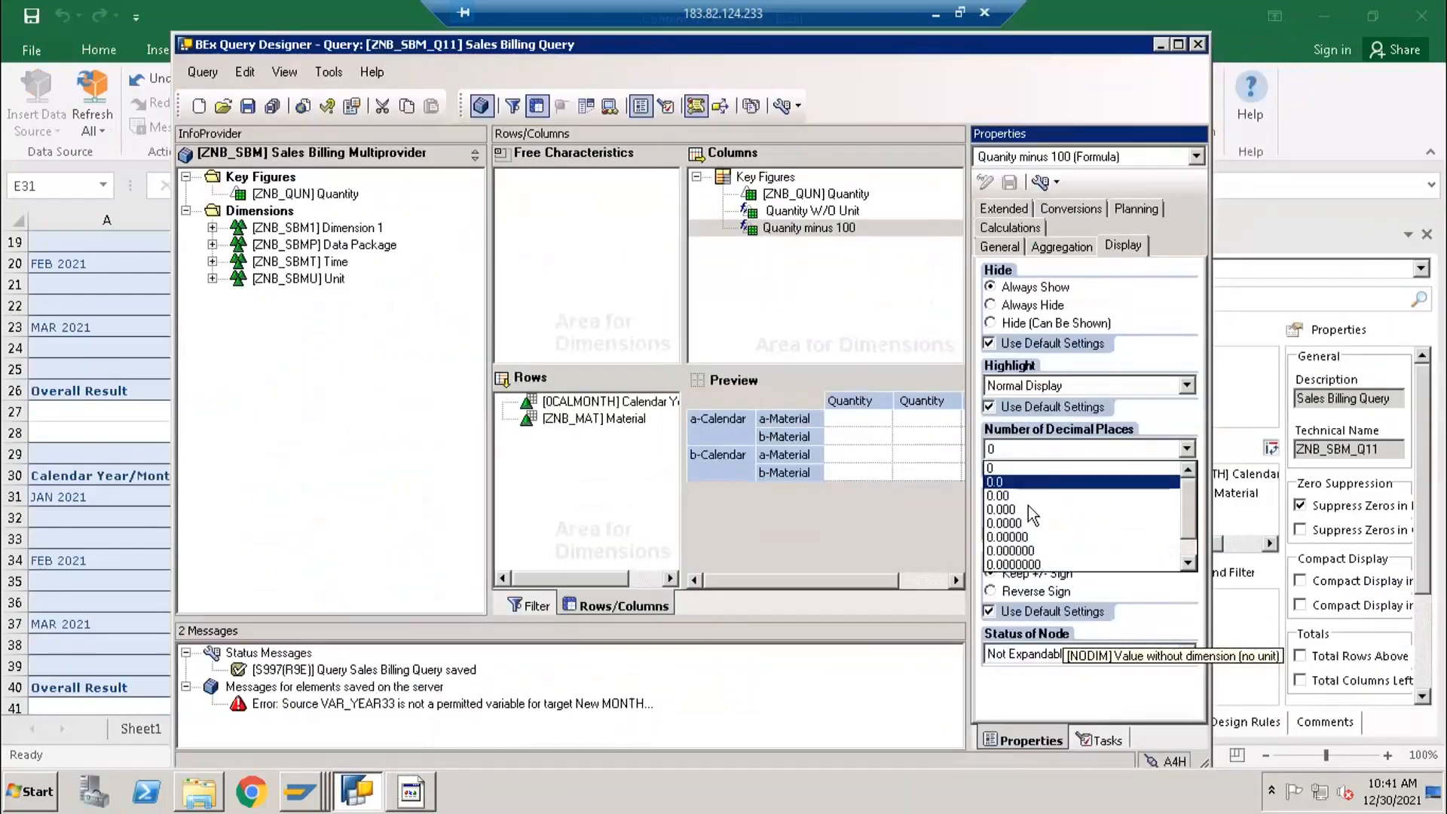
pyautogui.click(1007, 468)
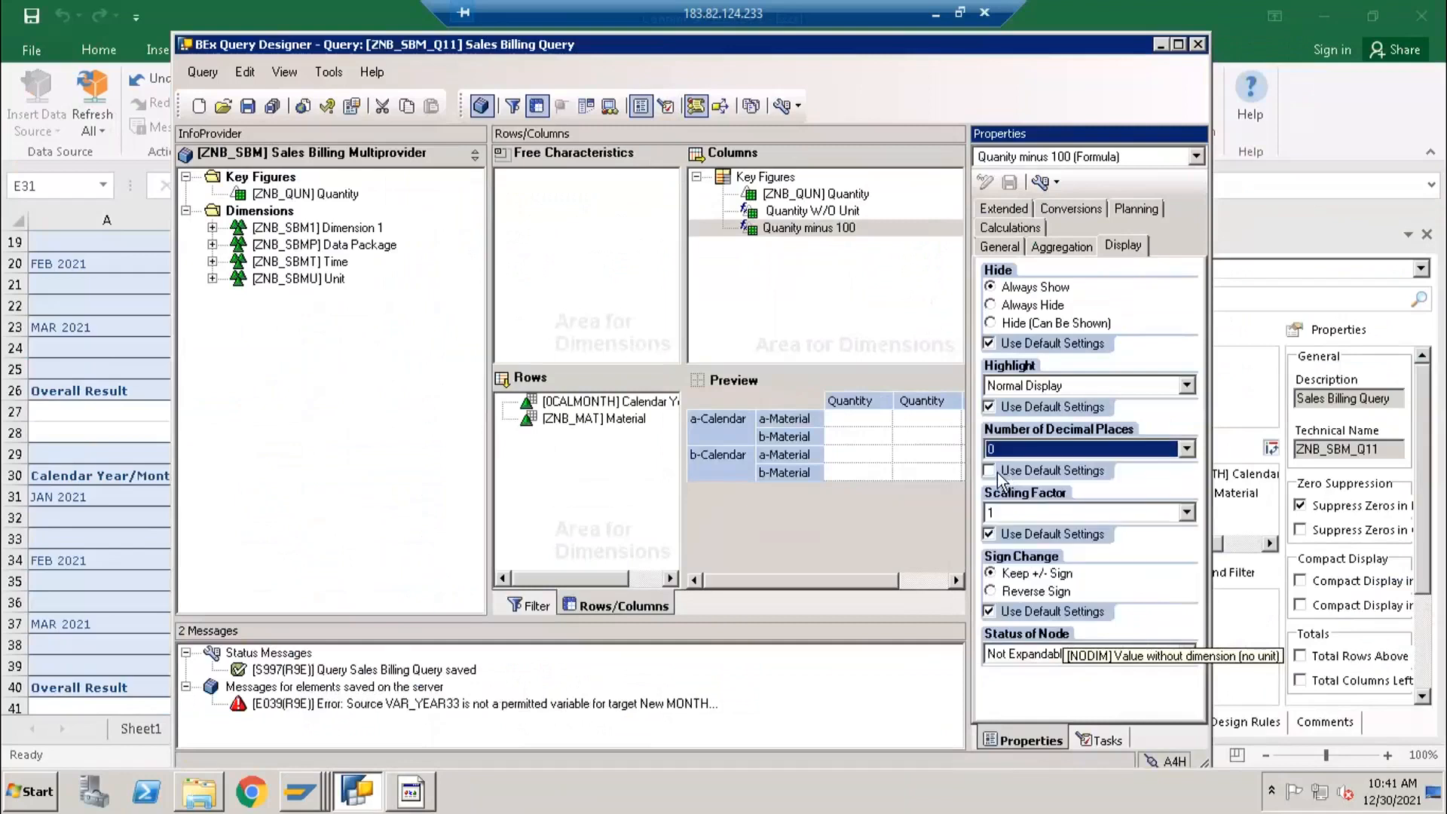
# - Check the Quanity minus 100 column in Excel, reselect 0 decimal places for the formula in BEx Query Designer and save the query
pyautogui.click(141, 477)
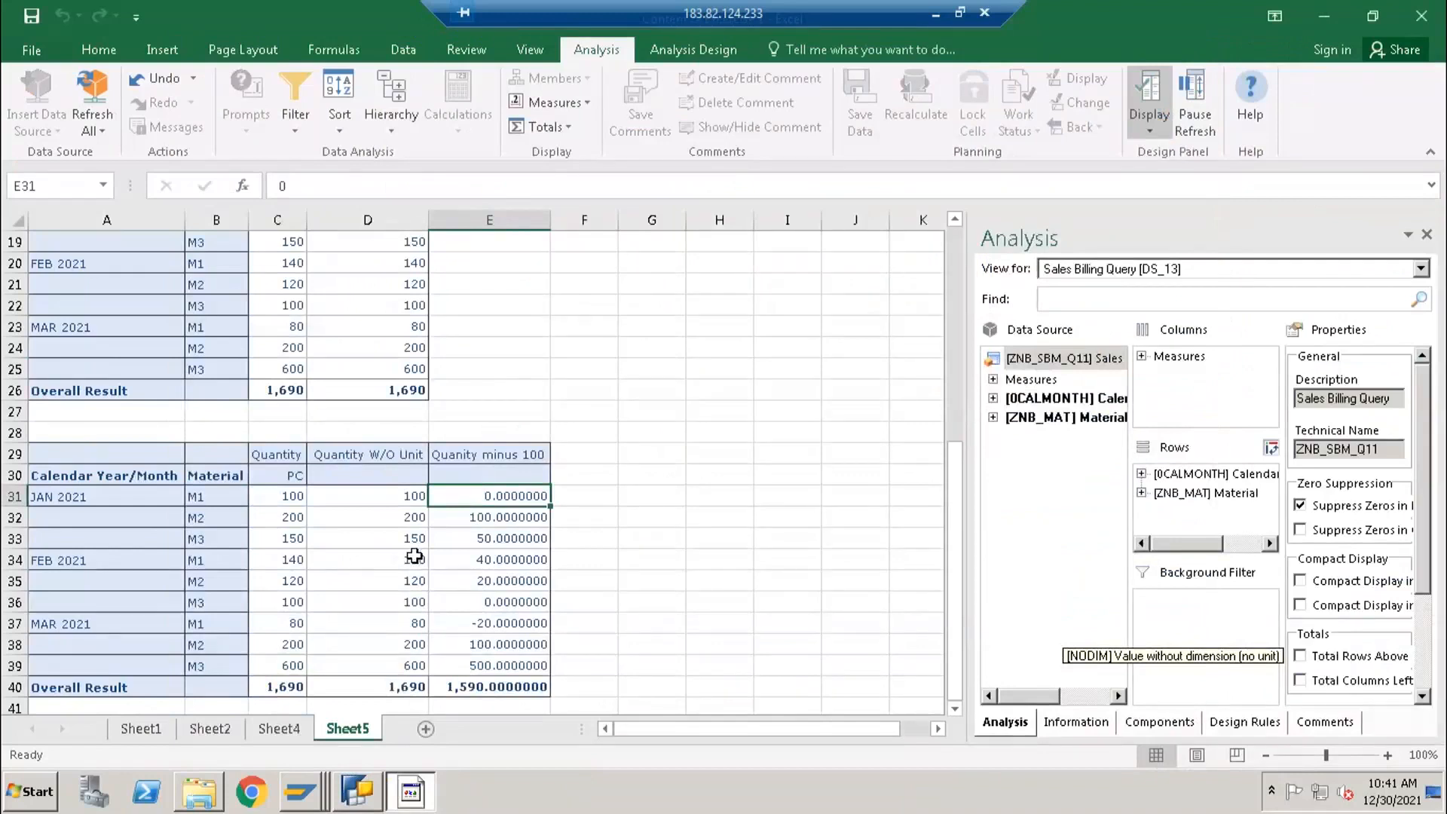
pyautogui.hotkey('alt', 'Tab')
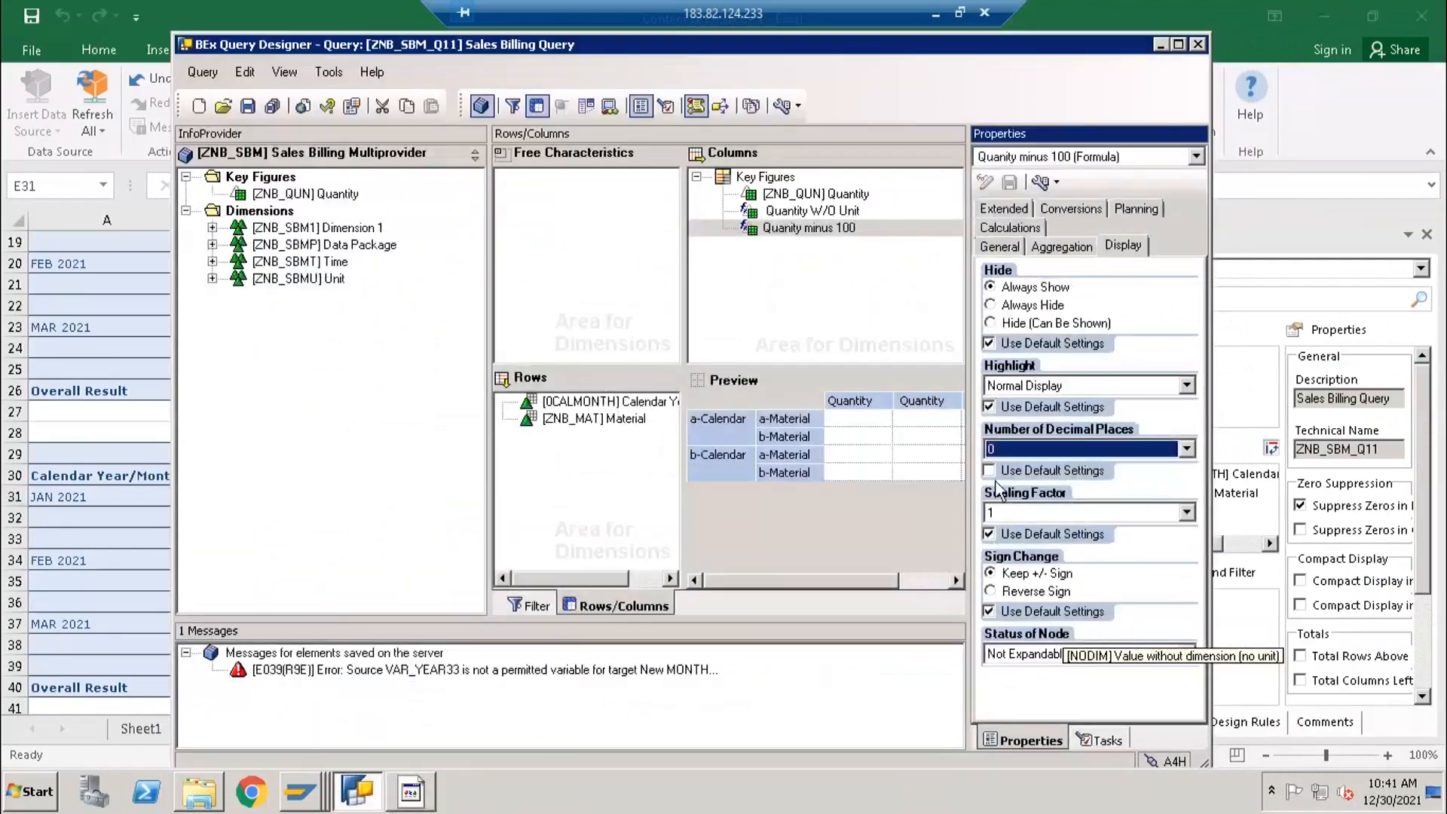
pyautogui.click(1028, 441)
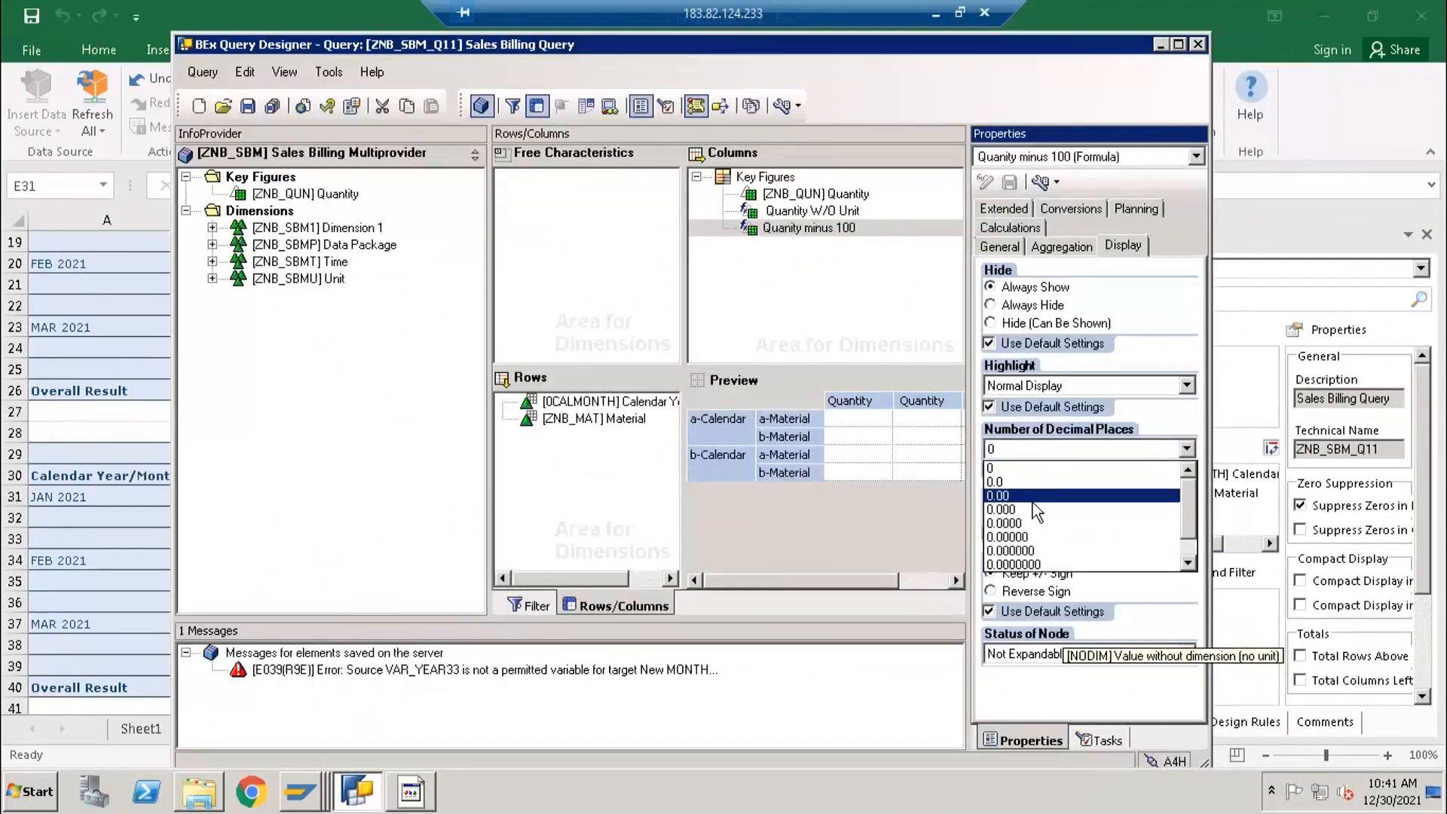
pyautogui.click(1038, 468)
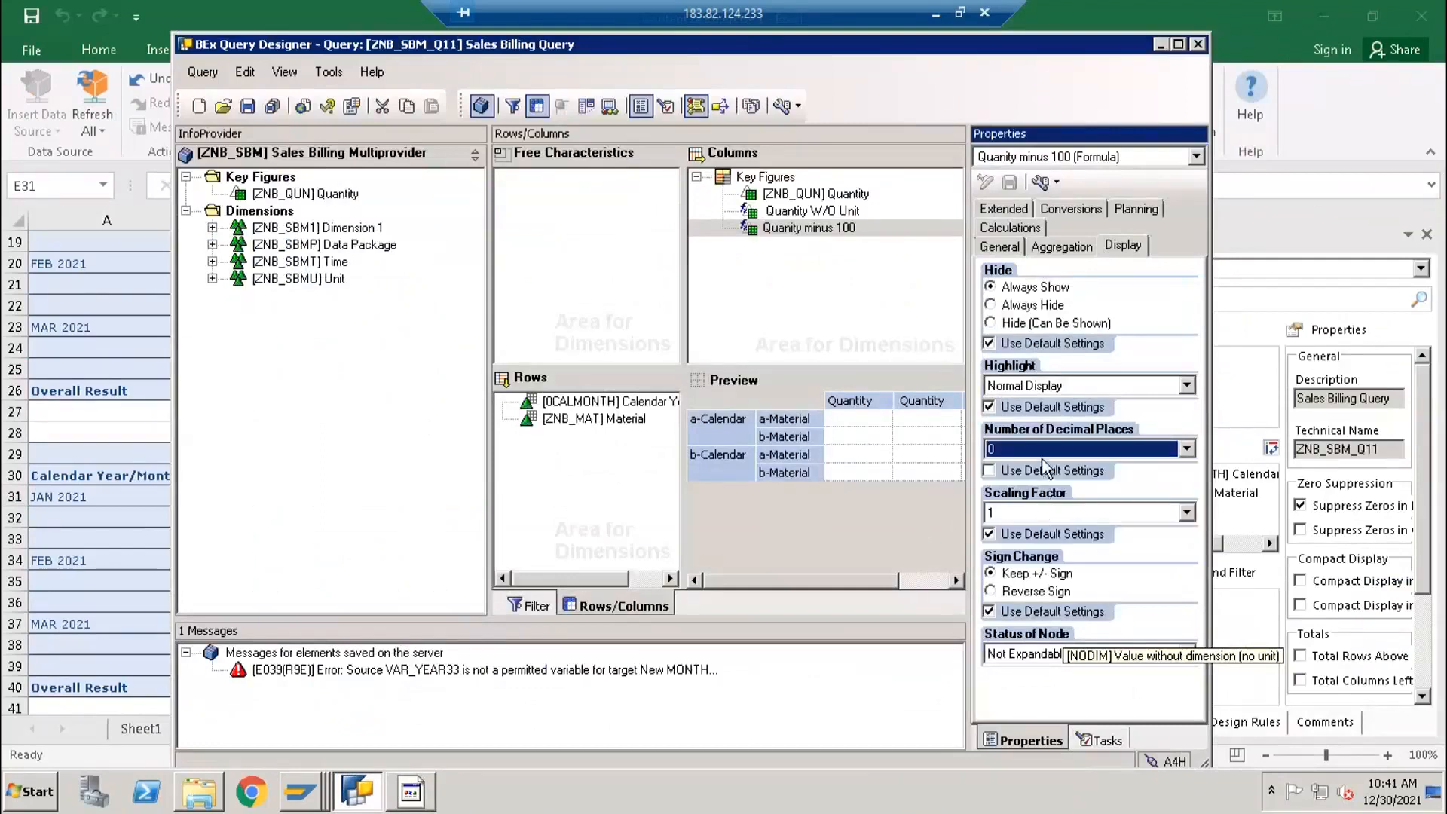
pyautogui.click(247, 106)
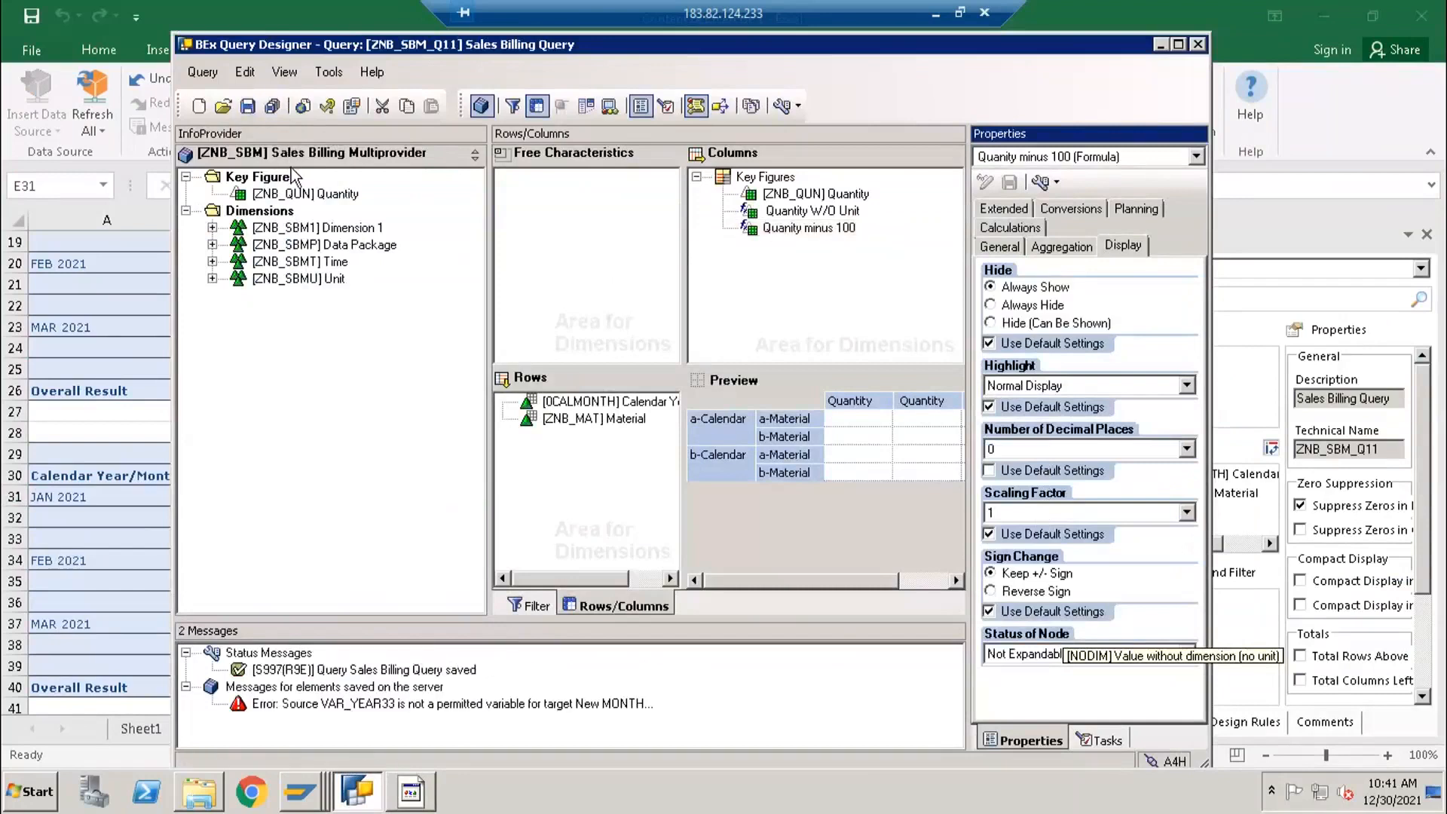
pyautogui.click(1012, 451)
pyautogui.click(1010, 451)
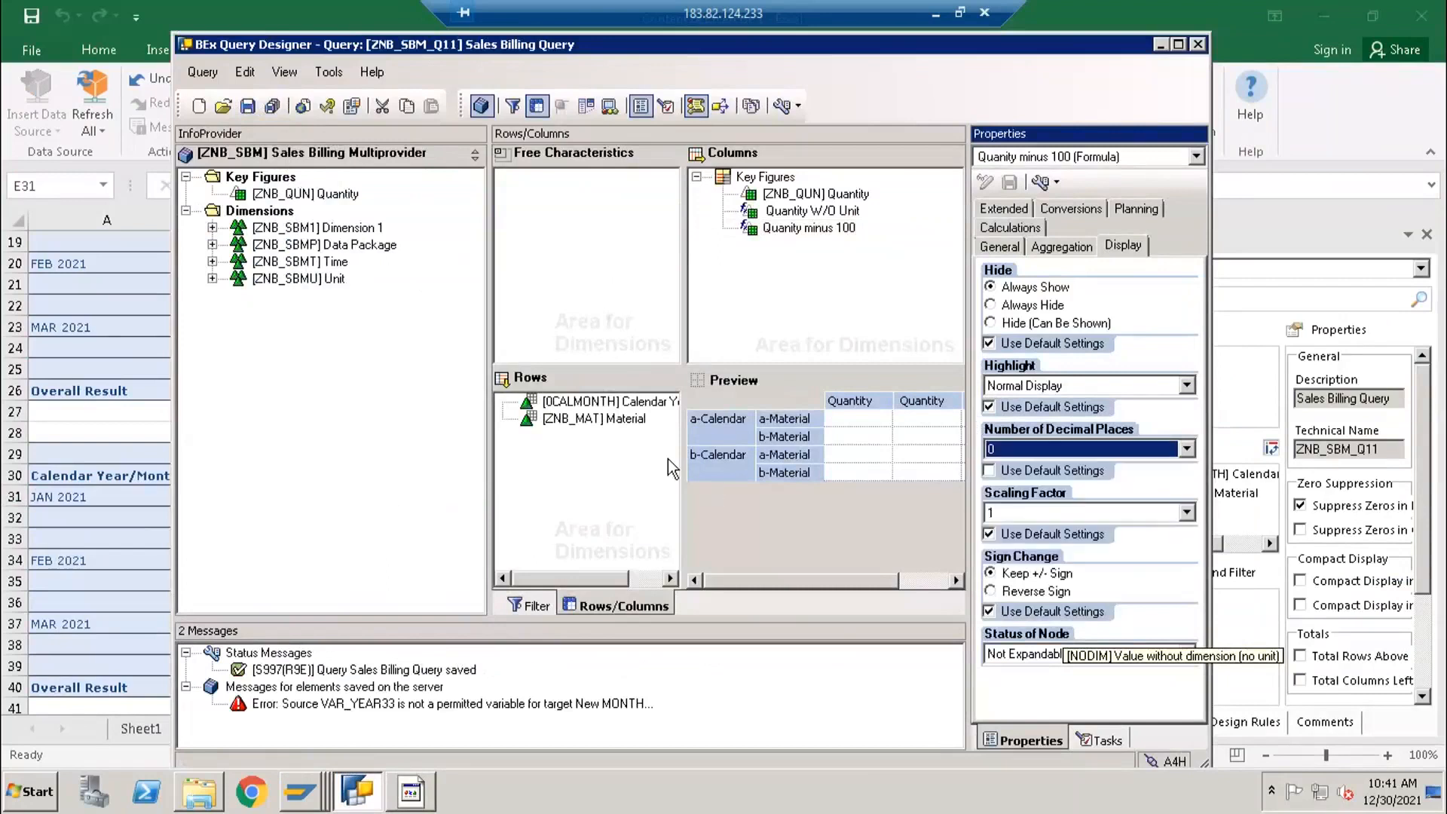
# - Switch to Excel and compare the Quantity W/O Unit and Quanity minus 100 values in row 31
pyautogui.click(117, 506)
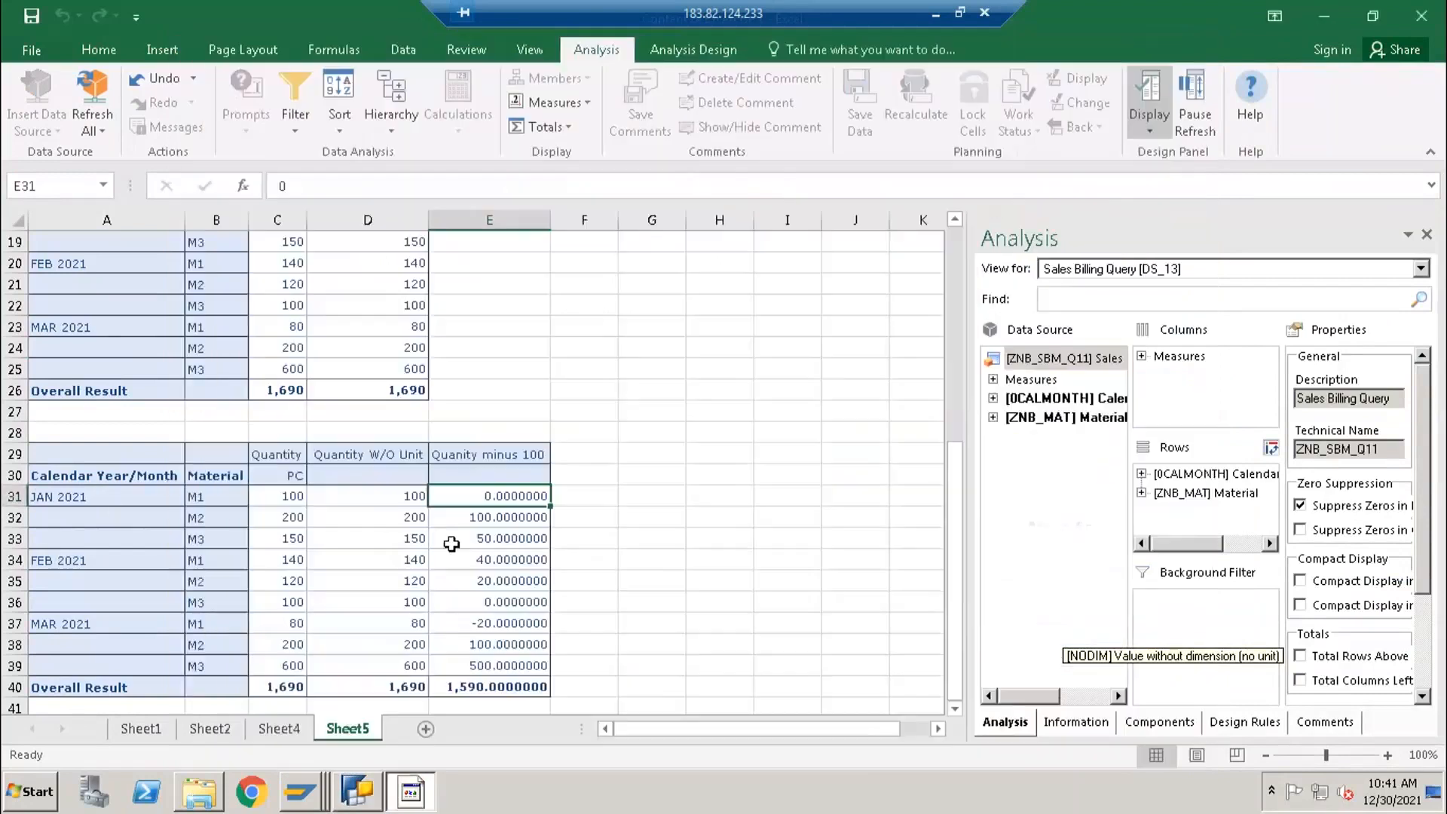
pyautogui.click(406, 501)
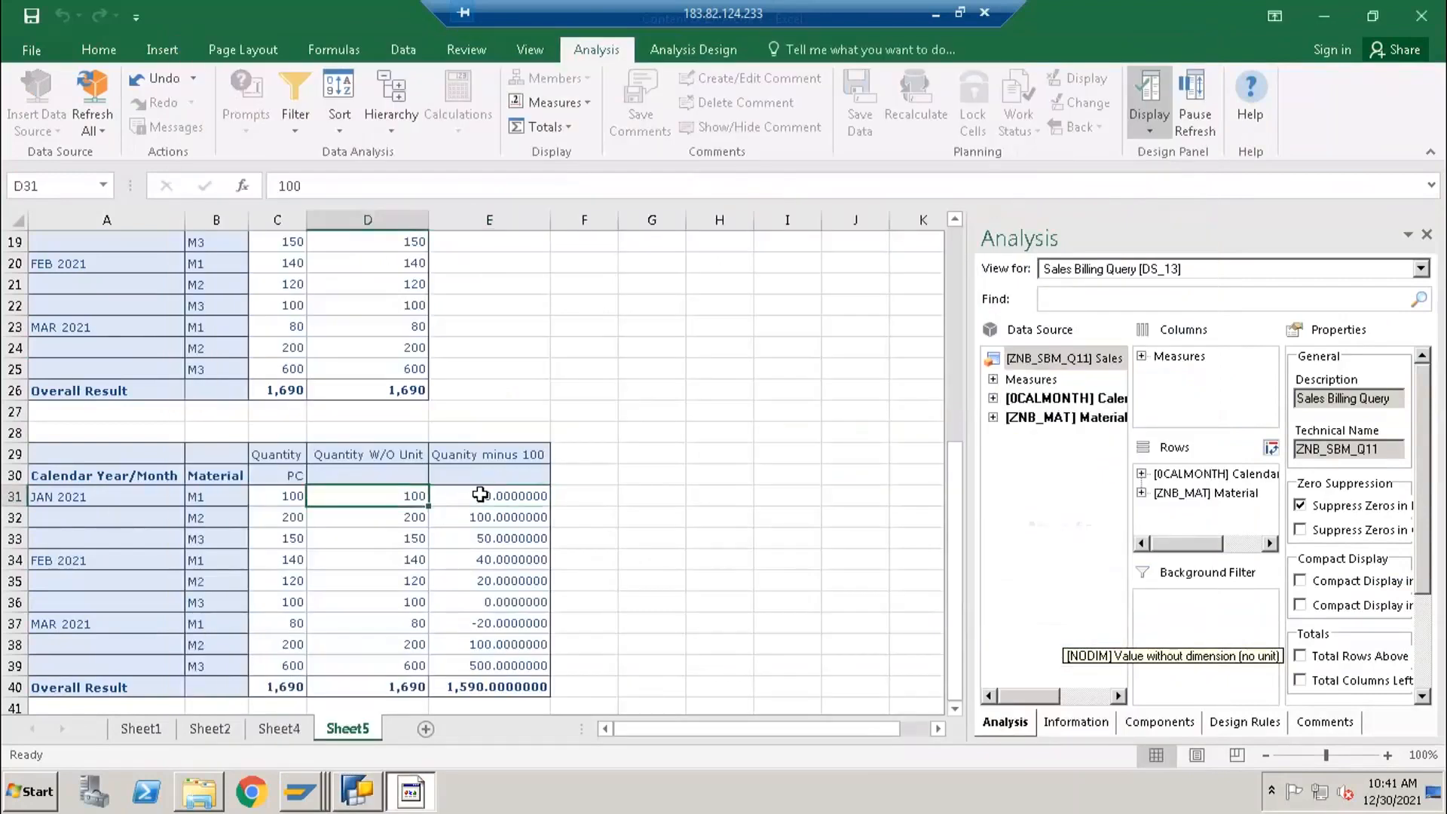
pyautogui.click(480, 495)
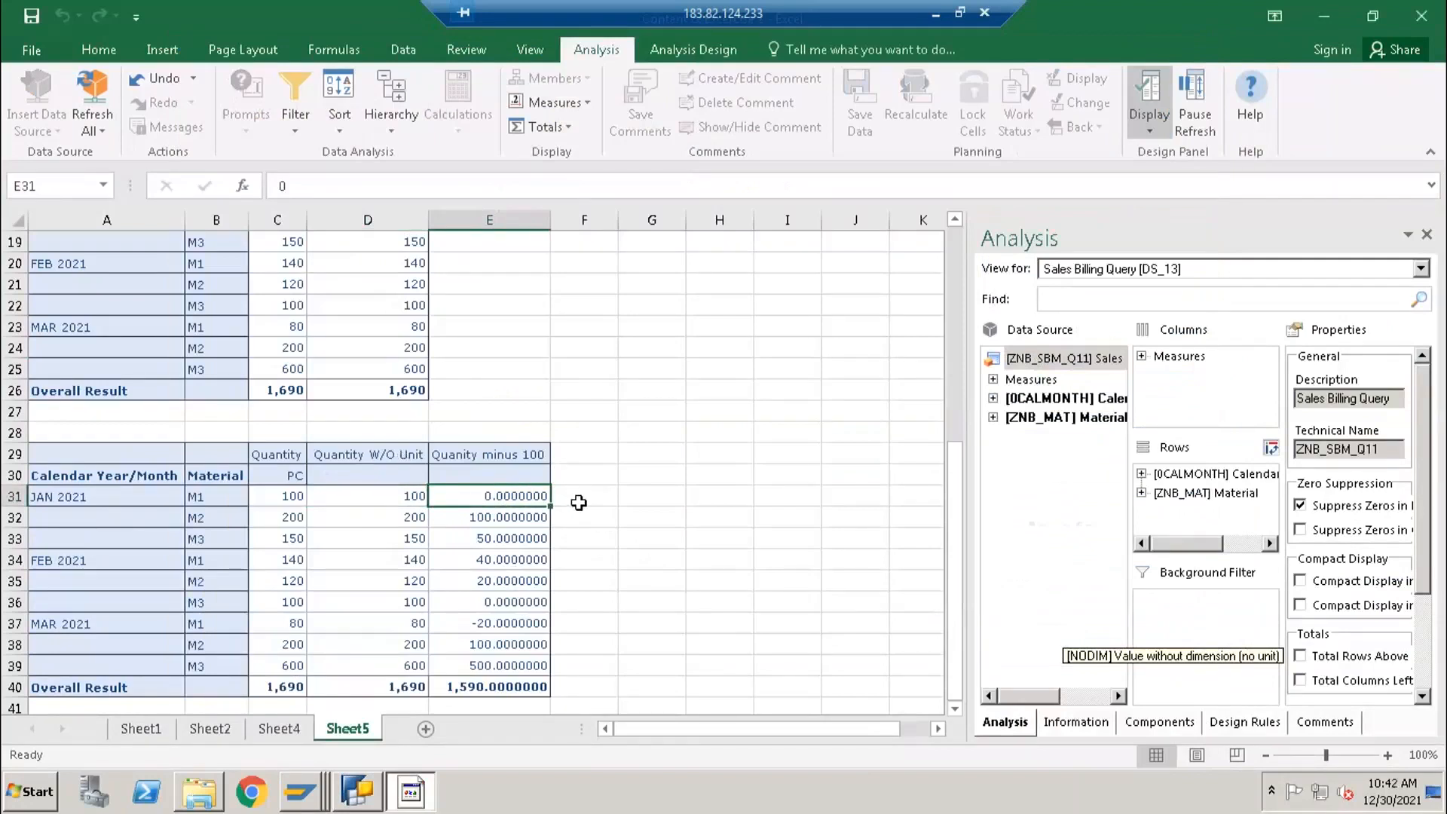
pyautogui.click(575, 493)
# - Switch to BEx Query Designer and add a new formula described as "div operator" under the Key Figures structure
pyautogui.hotkey('alt', 'Tab')
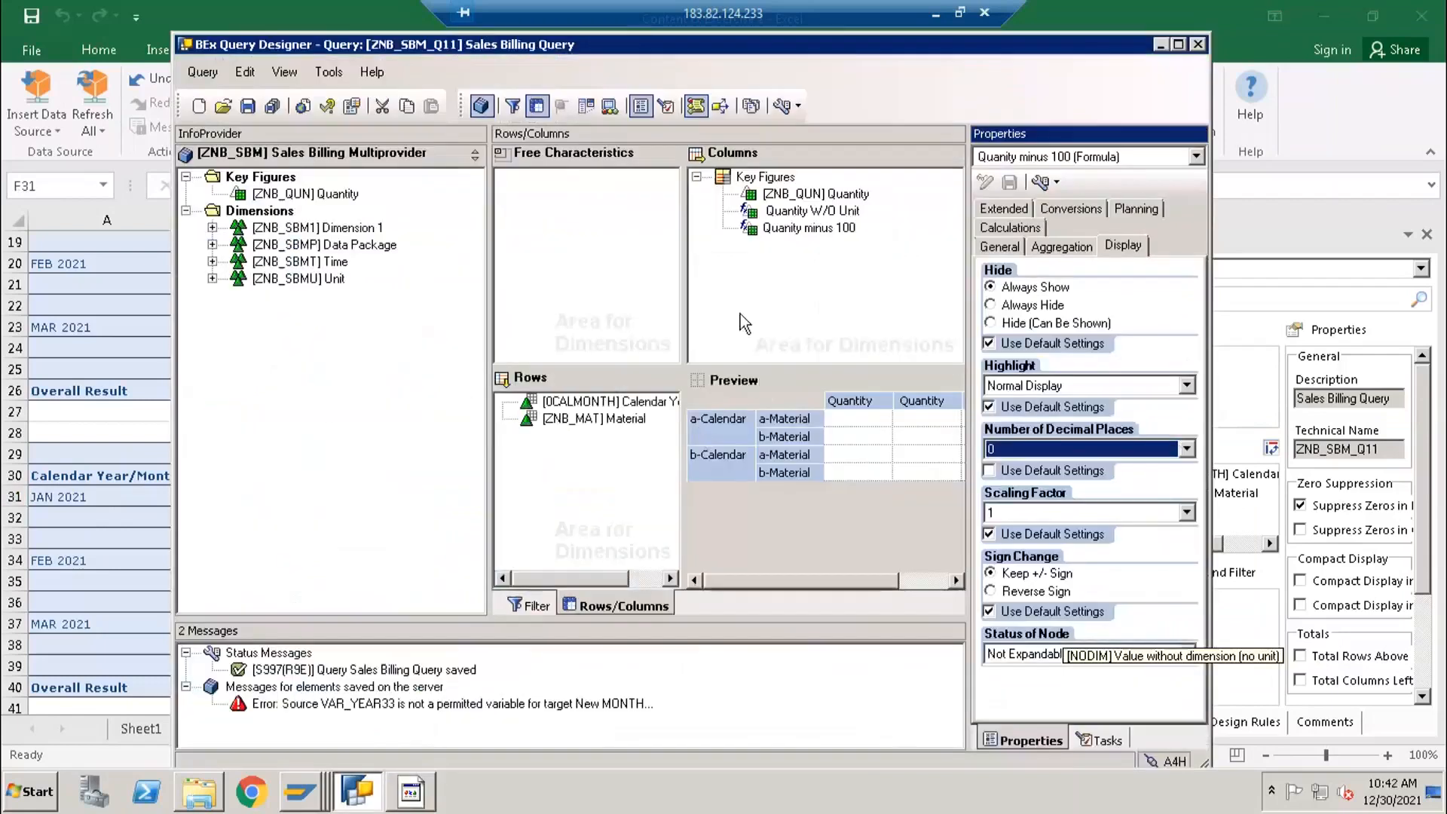
pyautogui.click(765, 178)
pyautogui.rightClick(766, 181)
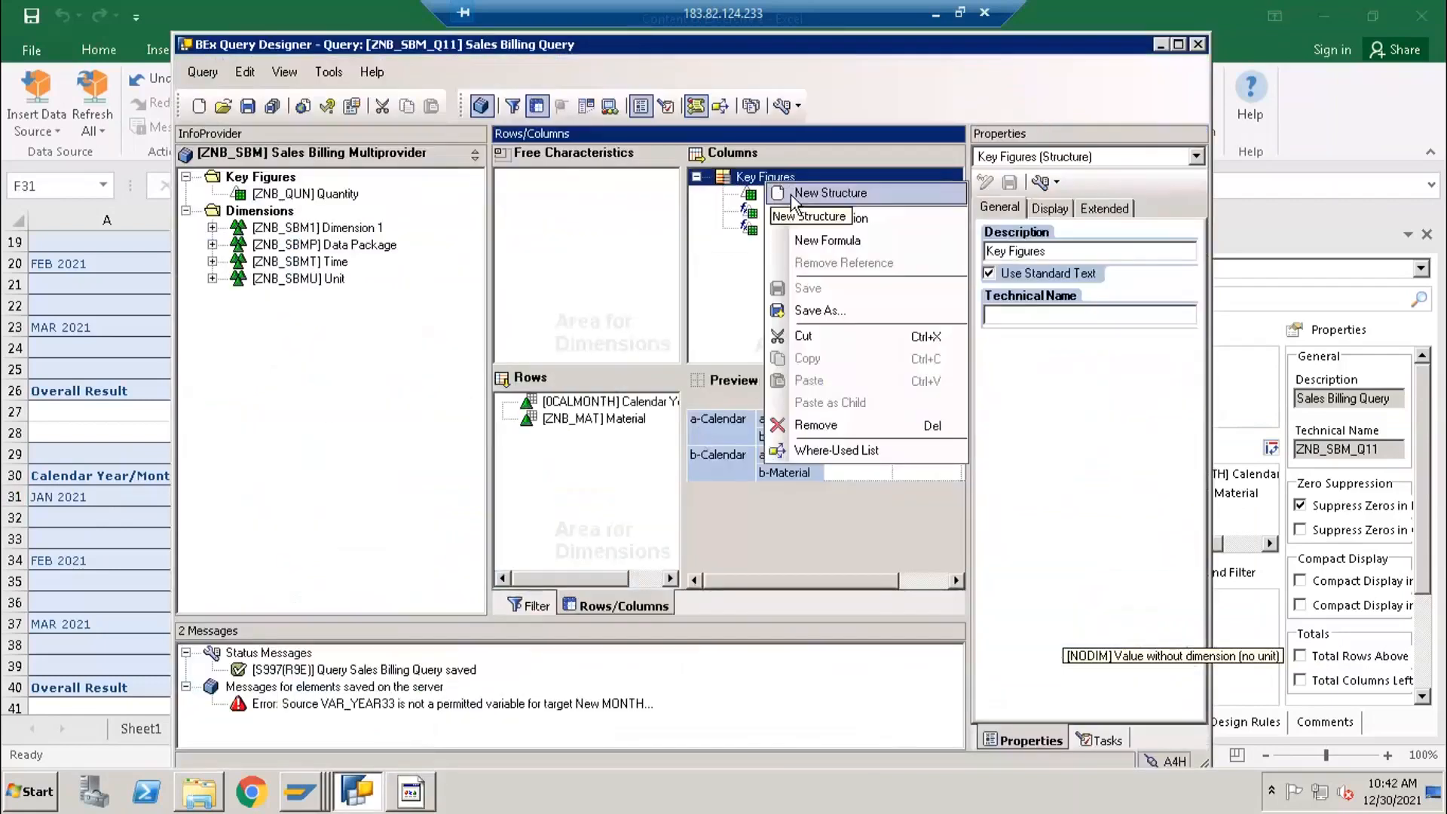
pyautogui.click(802, 240)
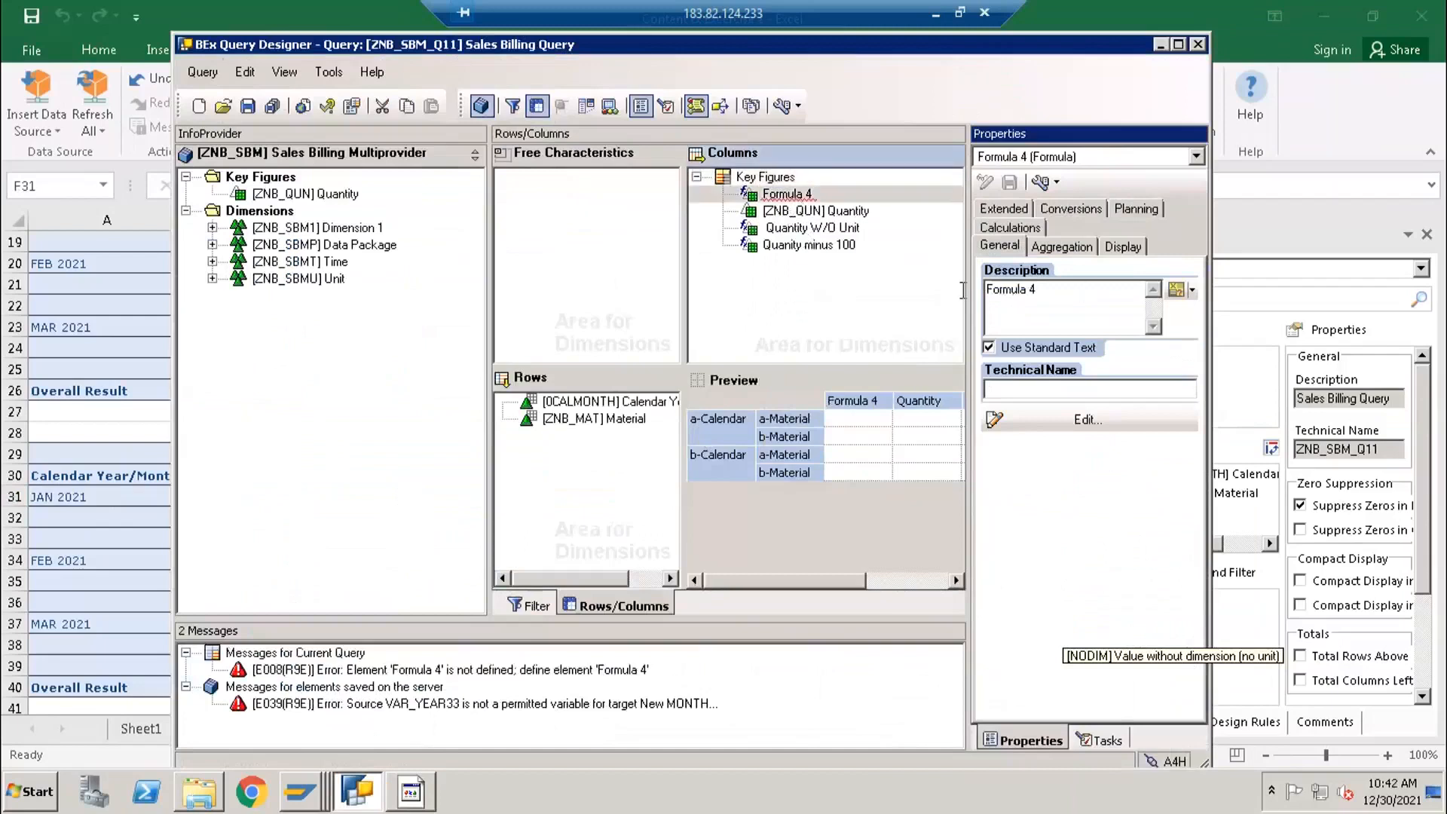
pyautogui.write('div operator')
# - Define the div operator formula as Quantity W/O Unit divided by Quanity minus 100
pyautogui.click(1043, 423)
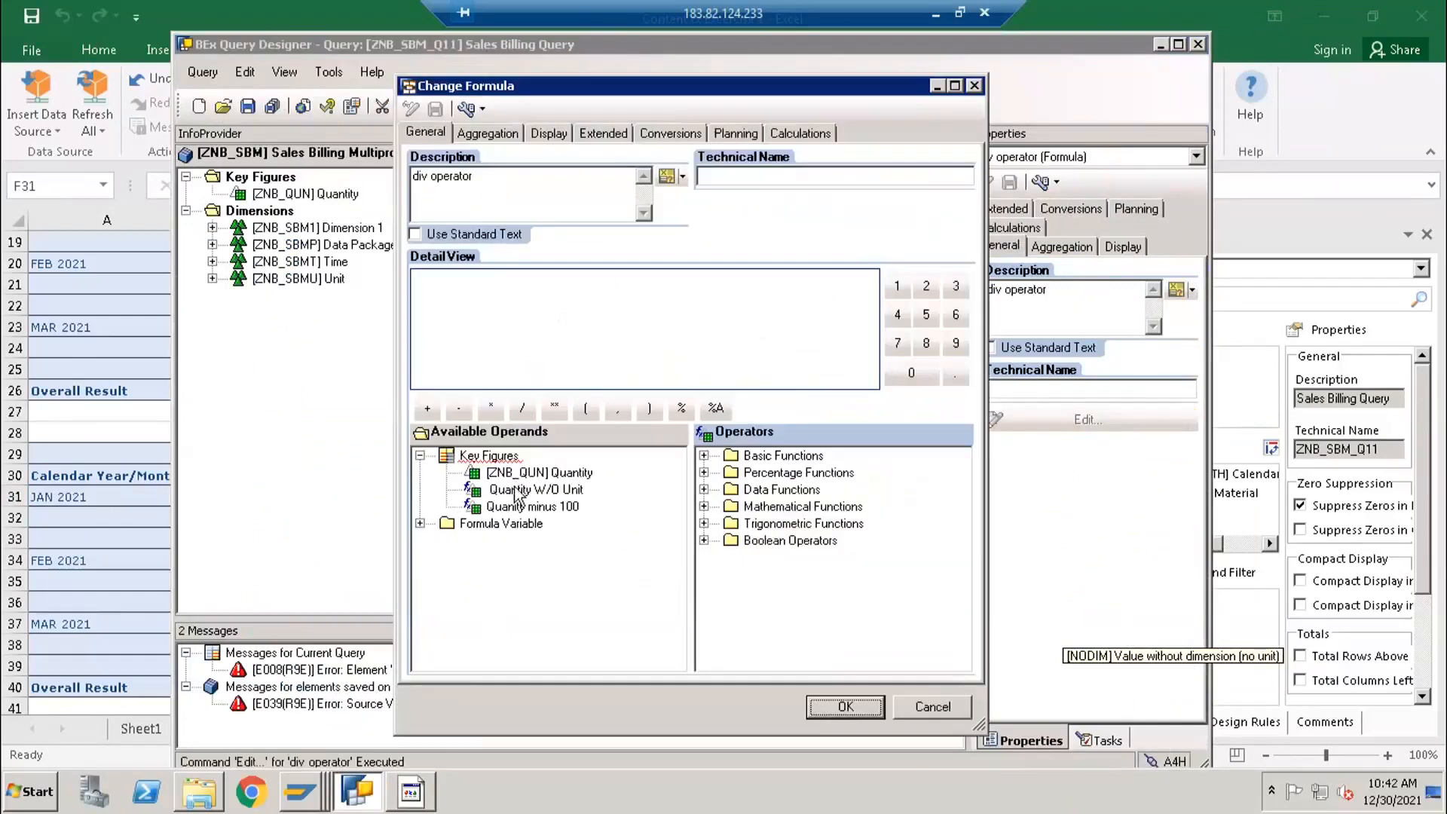
pyautogui.doubleClick(515, 490)
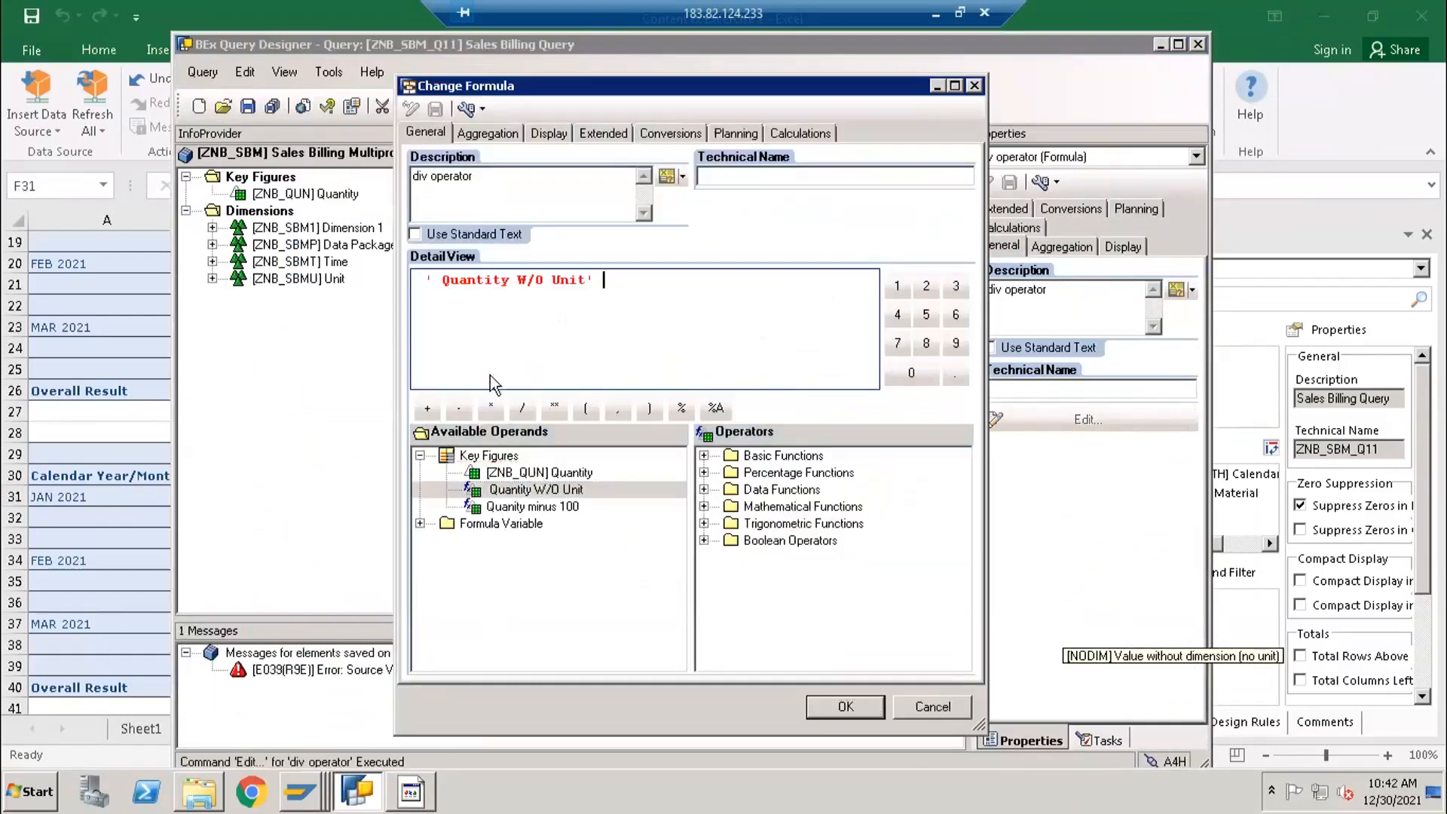
pyautogui.click(494, 407)
pyautogui.doubleClick(511, 507)
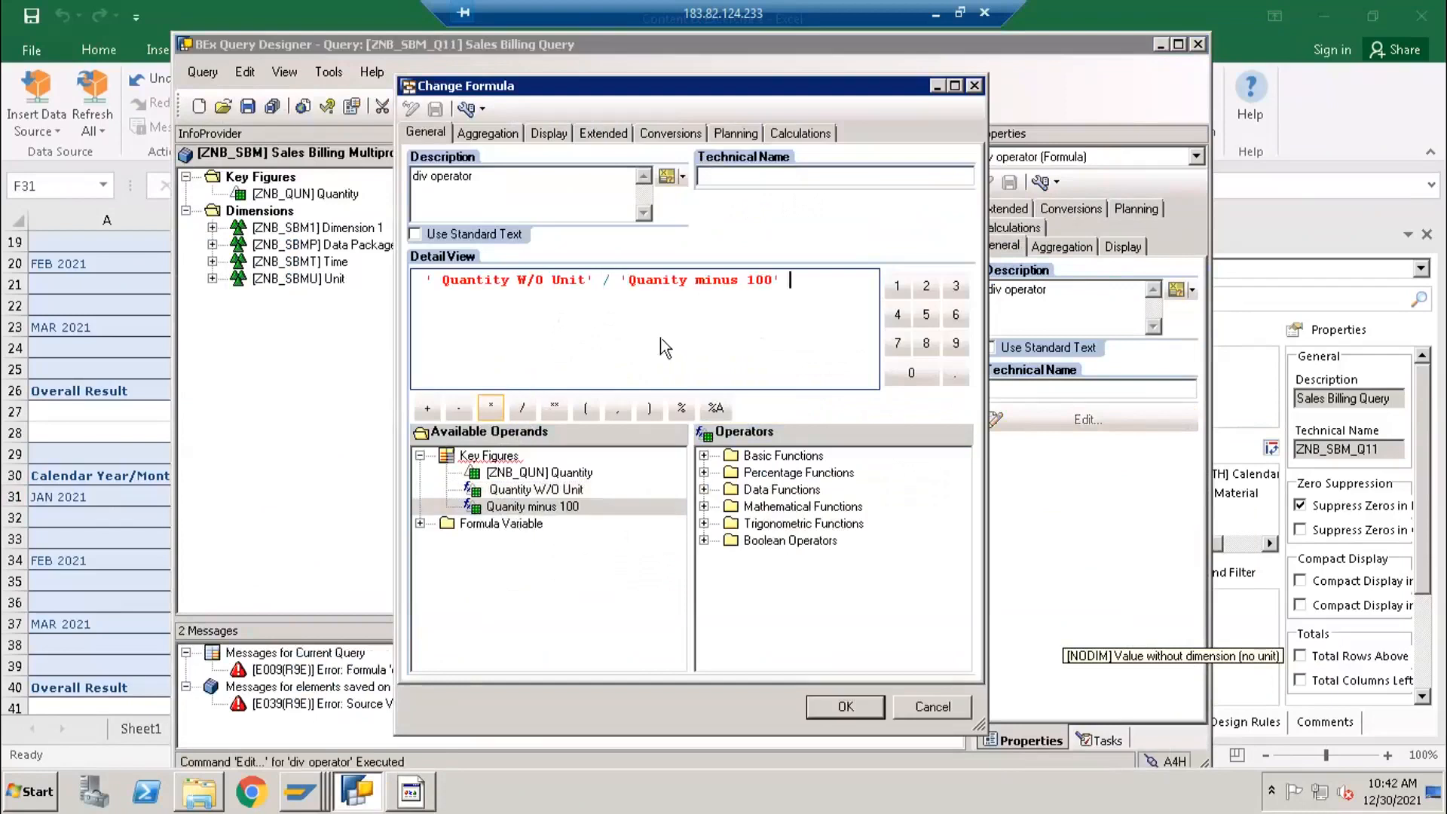
pyautogui.click(844, 704)
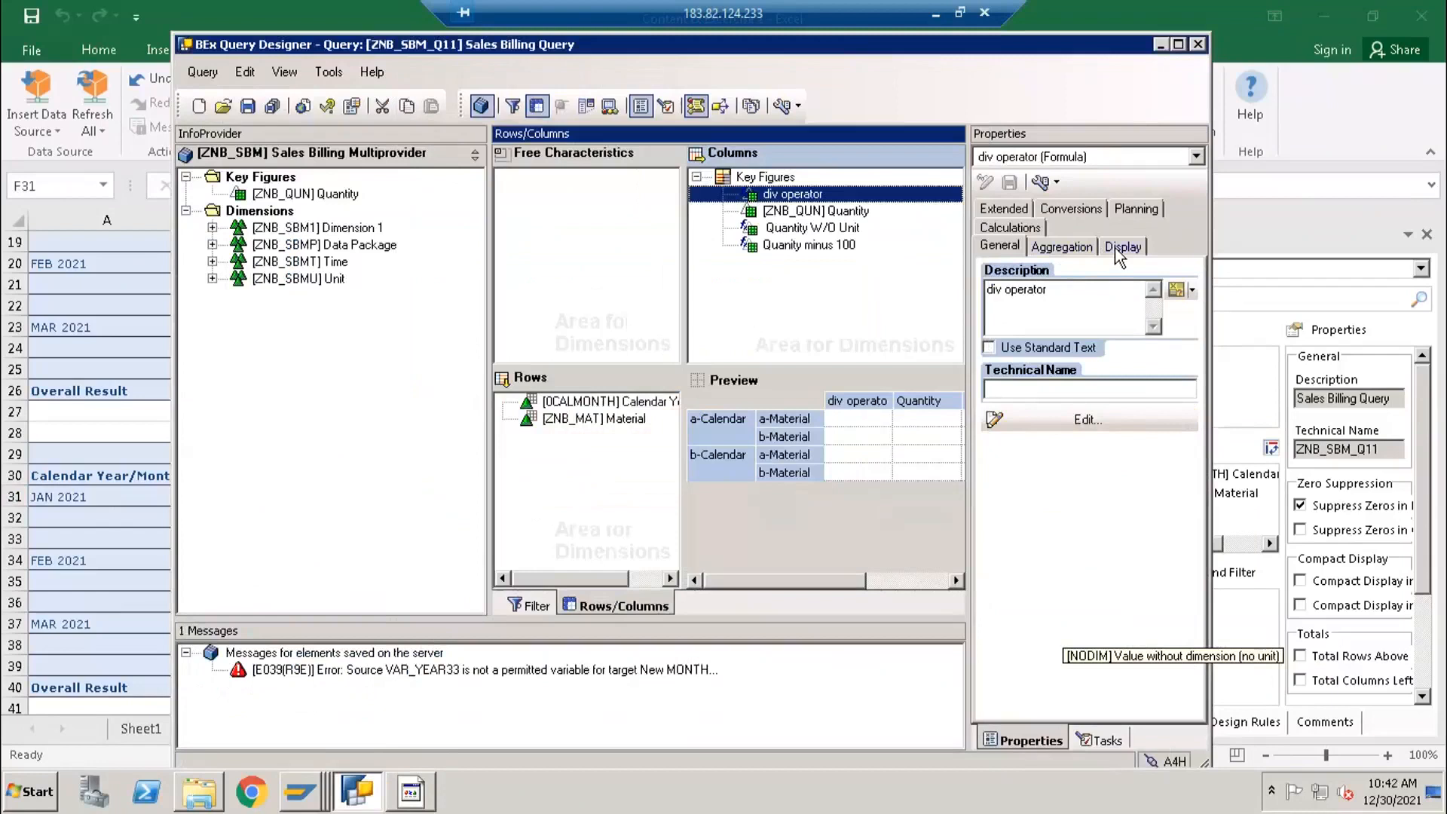
# - Set the div operator formula's number of decimal places to 0.00 and save the query
pyautogui.click(1121, 248)
pyautogui.click(1051, 450)
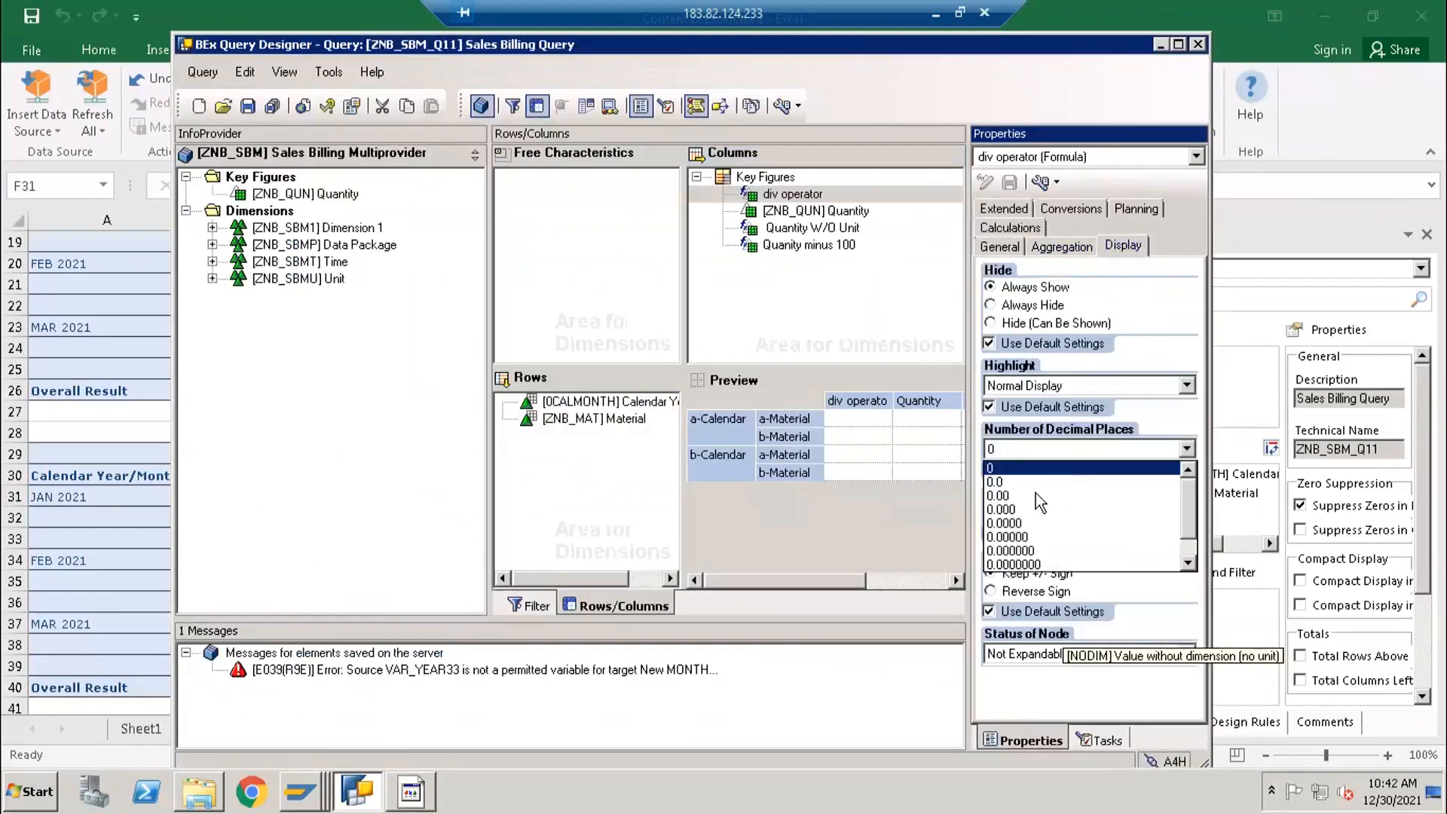
pyautogui.click(1036, 495)
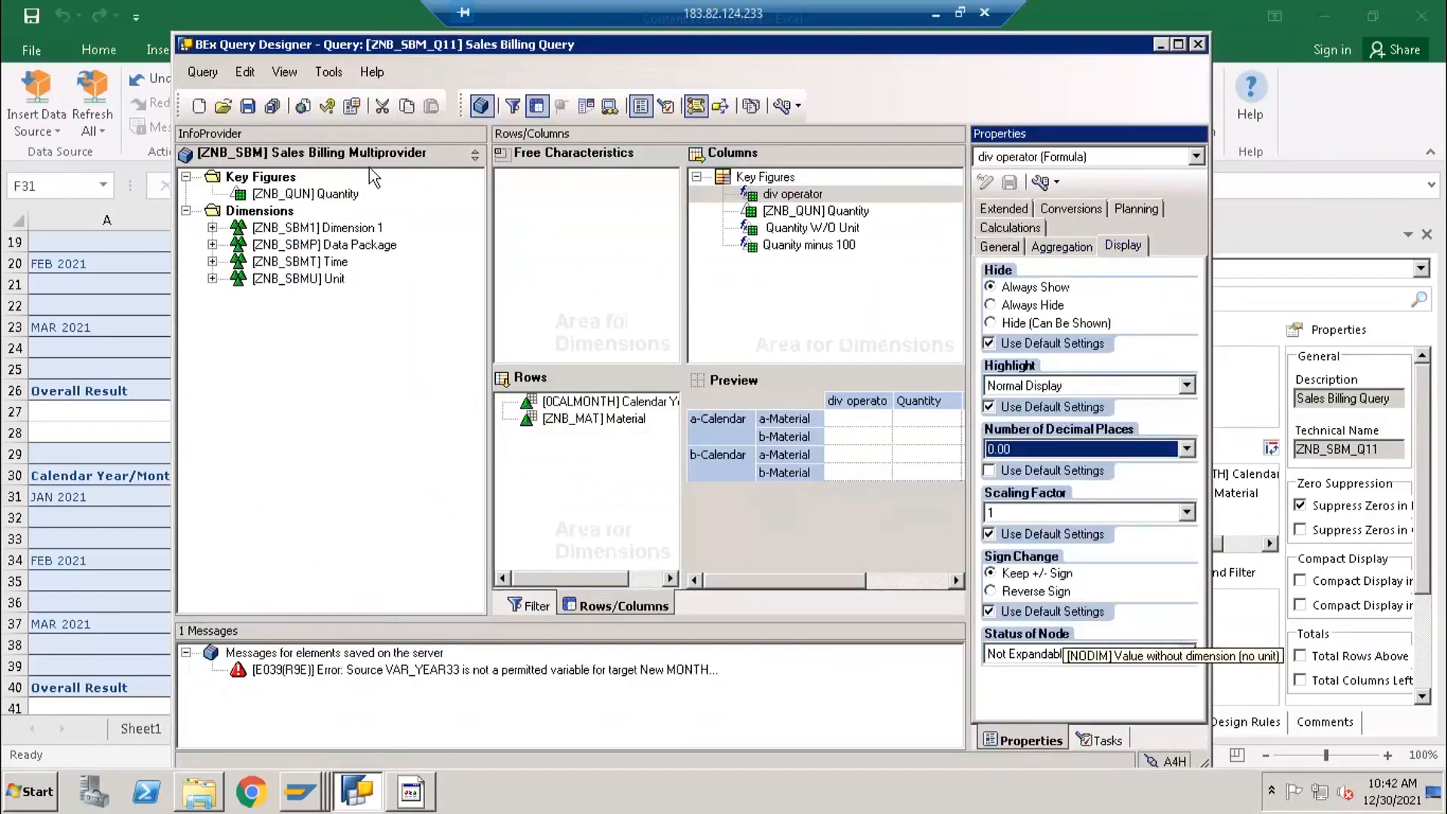
pyautogui.click(248, 107)
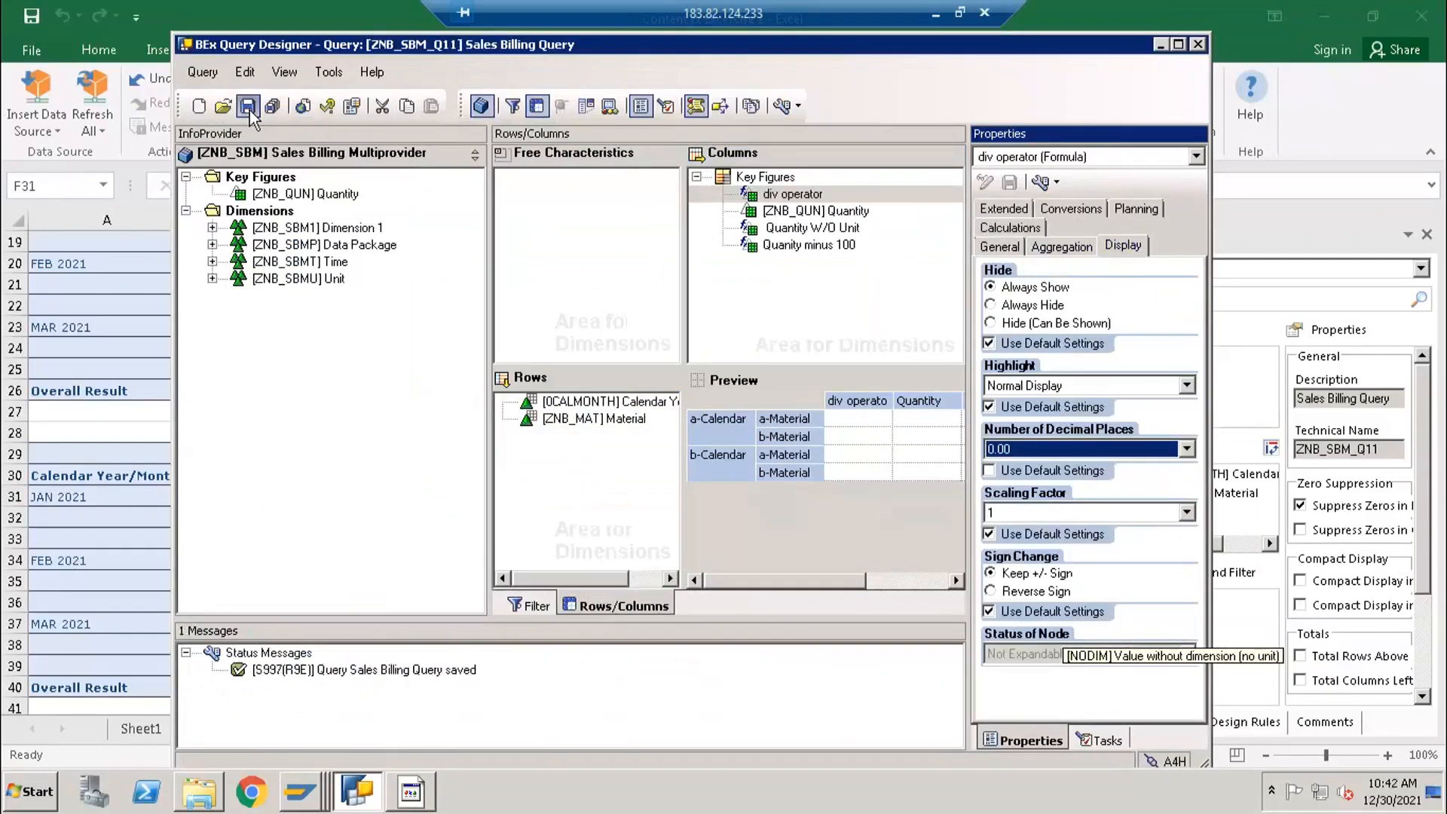
# - Switch to Excel and insert the Sales Billing Query as an analysis data source at cell A43 of Sheet5
pyautogui.click(104, 559)
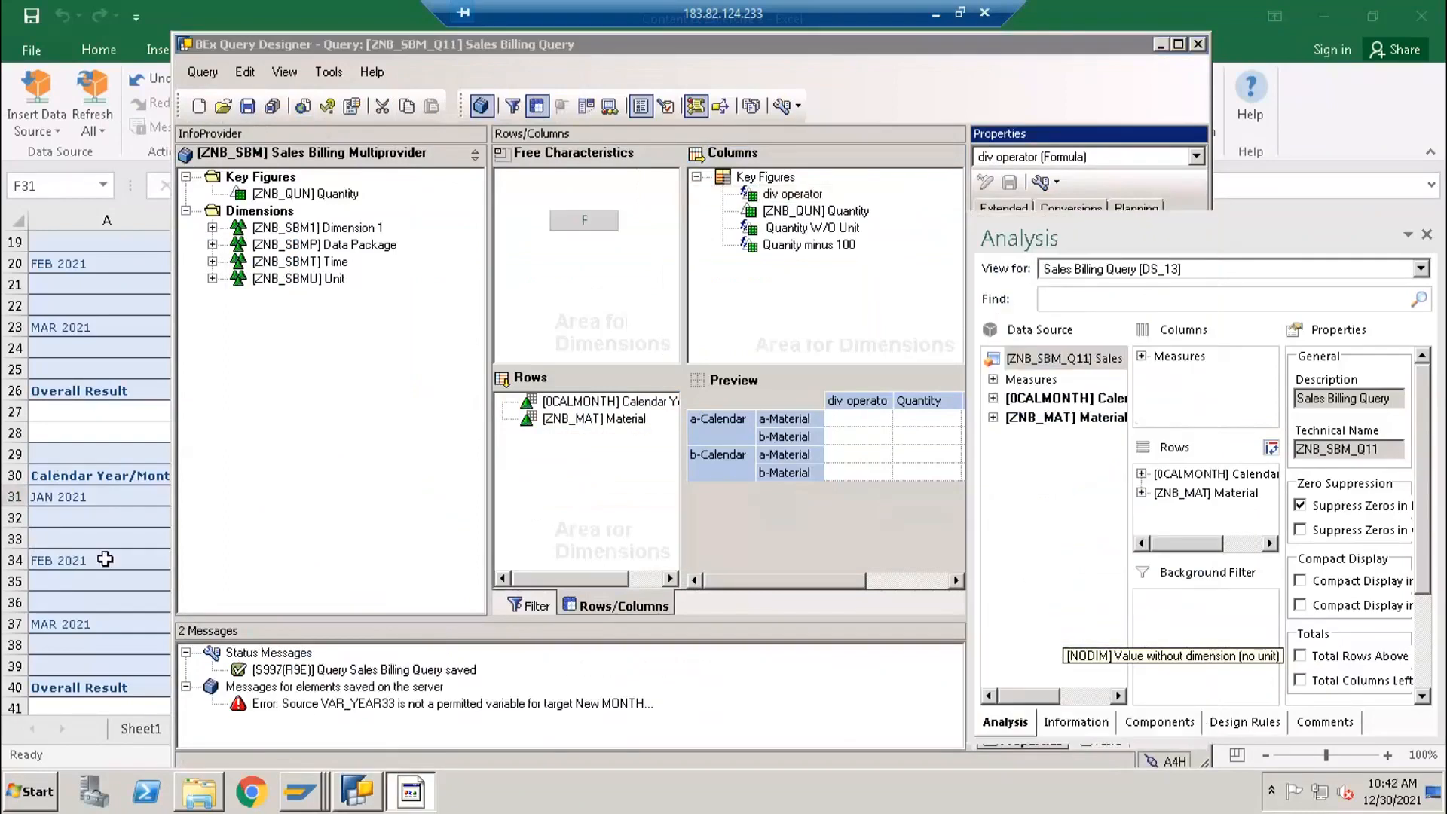
pyautogui.scroll(-2, 81, 693)
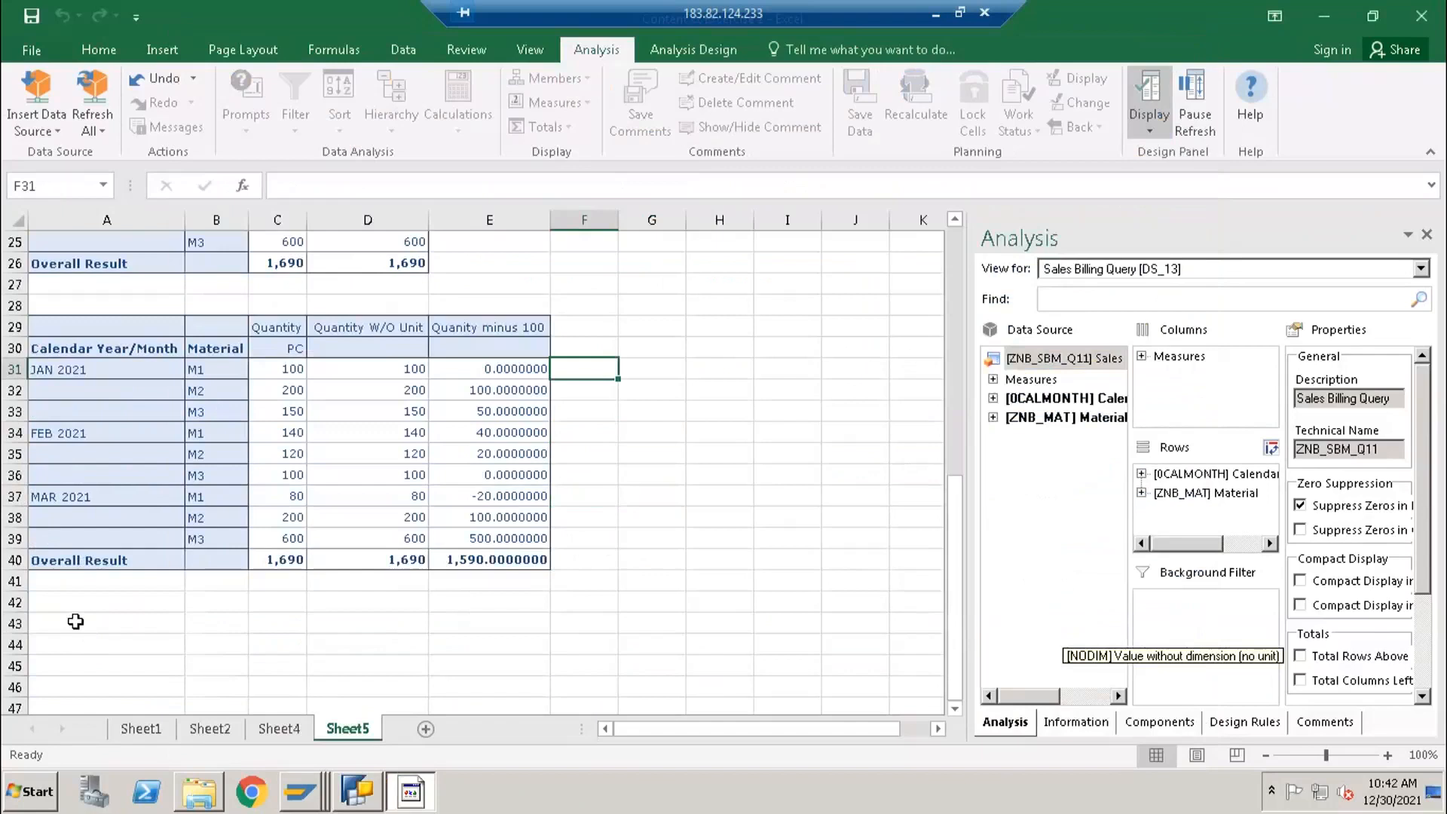
pyautogui.click(75, 621)
pyautogui.click(35, 105)
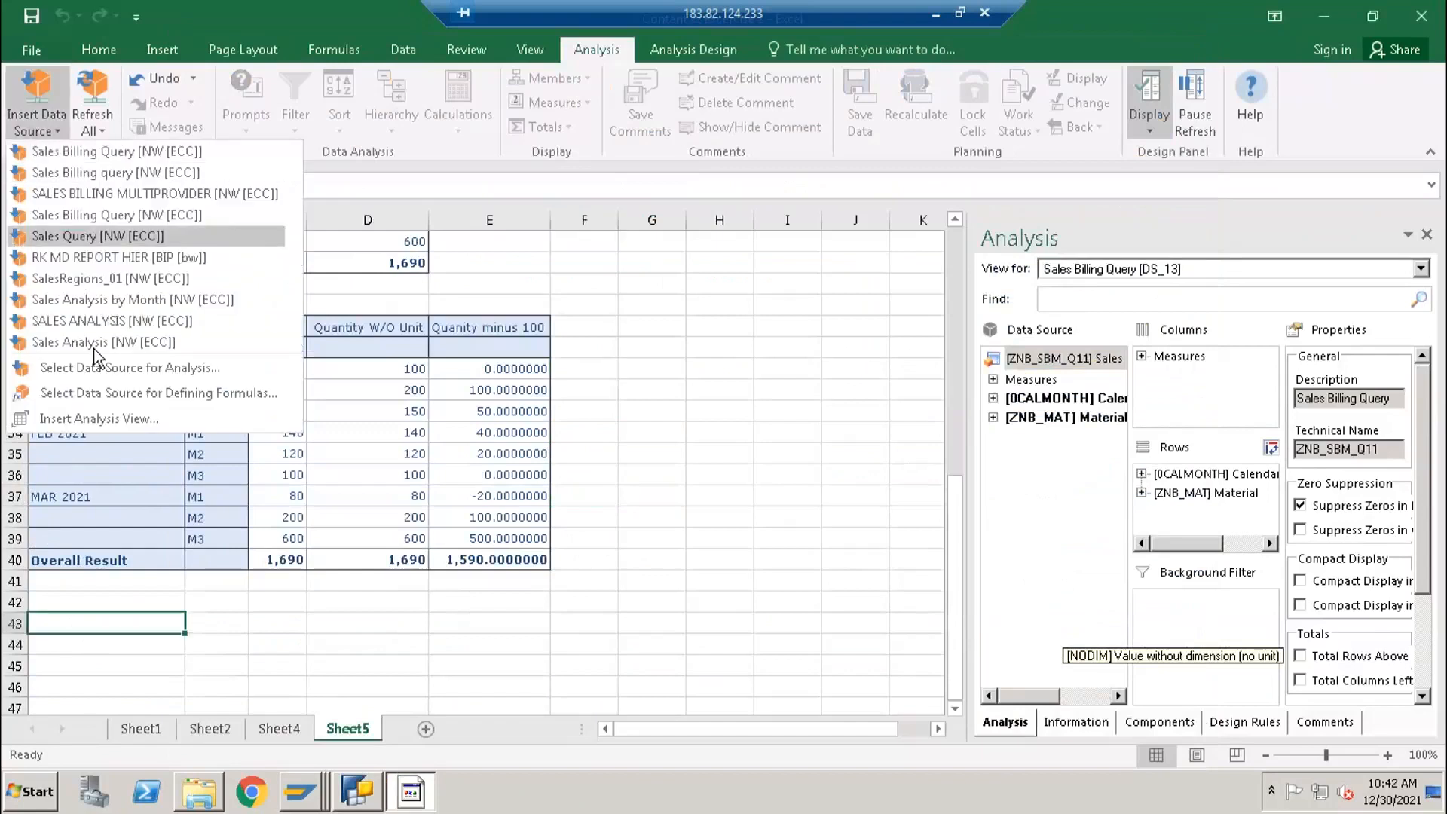
pyautogui.click(105, 368)
pyautogui.click(850, 567)
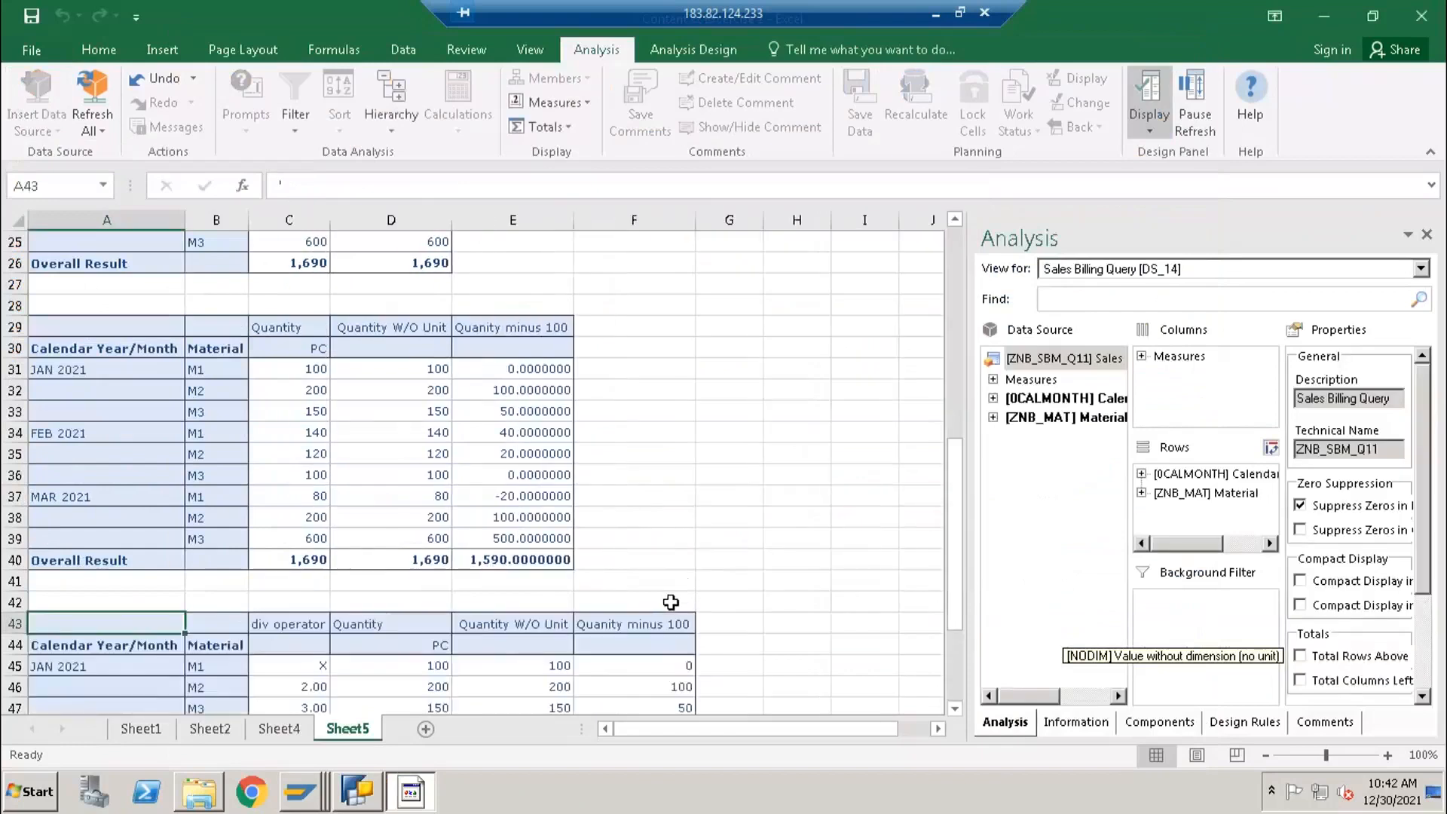
pyautogui.scroll(-2, 671, 602)
pyautogui.scroll(-1, 676, 614)
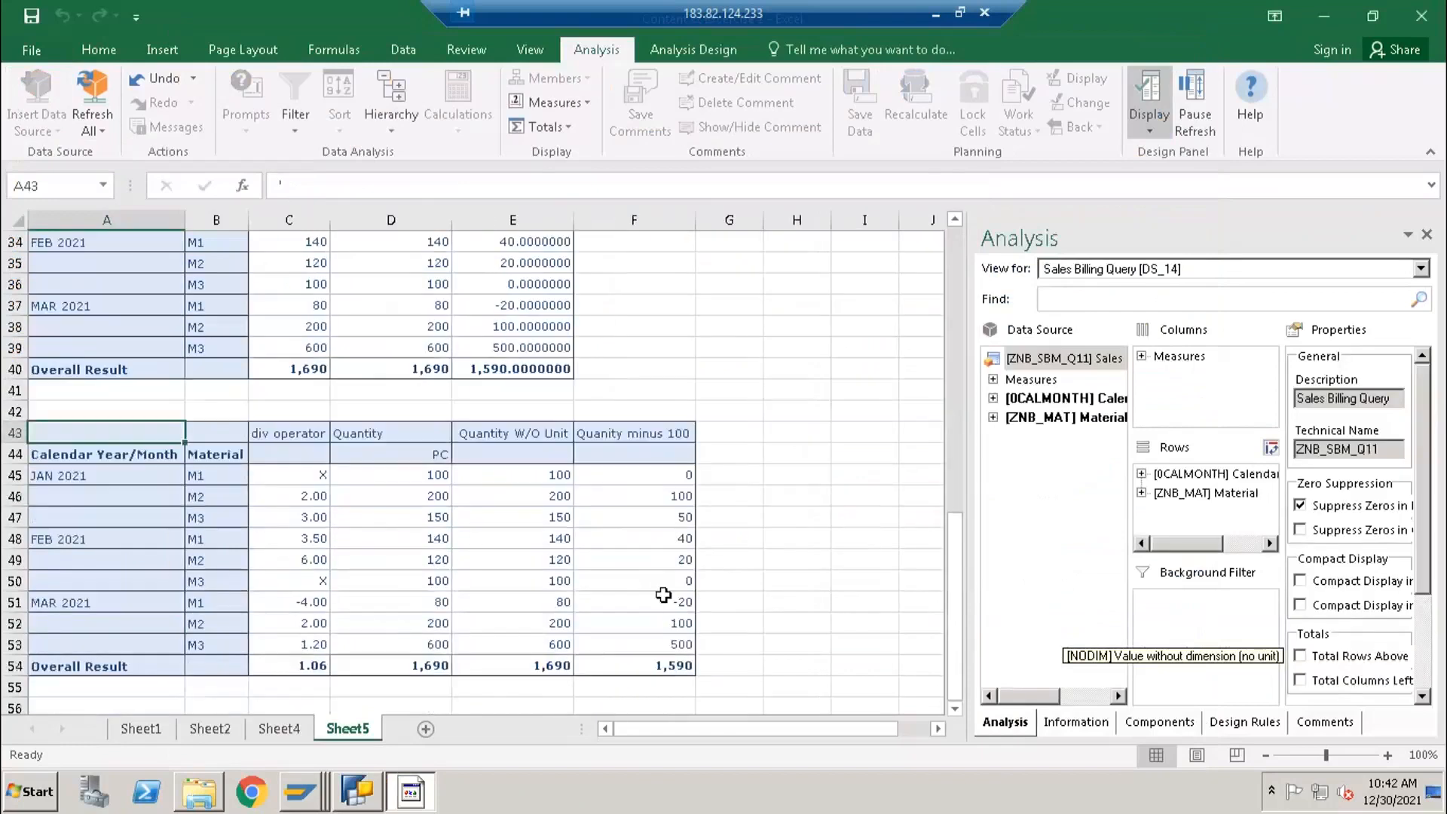
# - Switch to BEx Query Designer, move the div operator formula below Quanity minus 100 in the Key Figures structure and save the query
pyautogui.scroll(1, 606, 573)
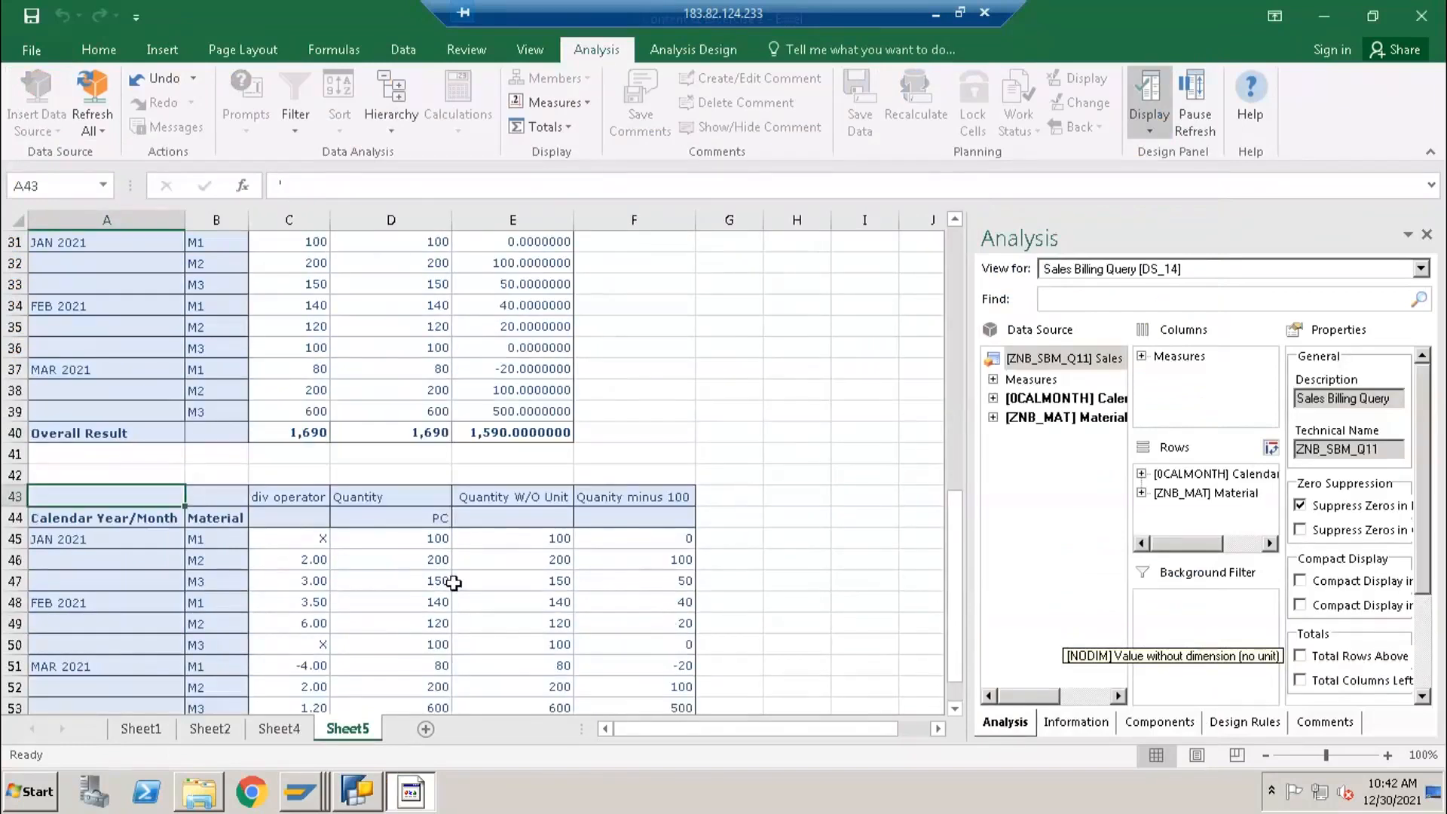
pyautogui.click(298, 494)
pyautogui.hotkey('alt', 'Tab')
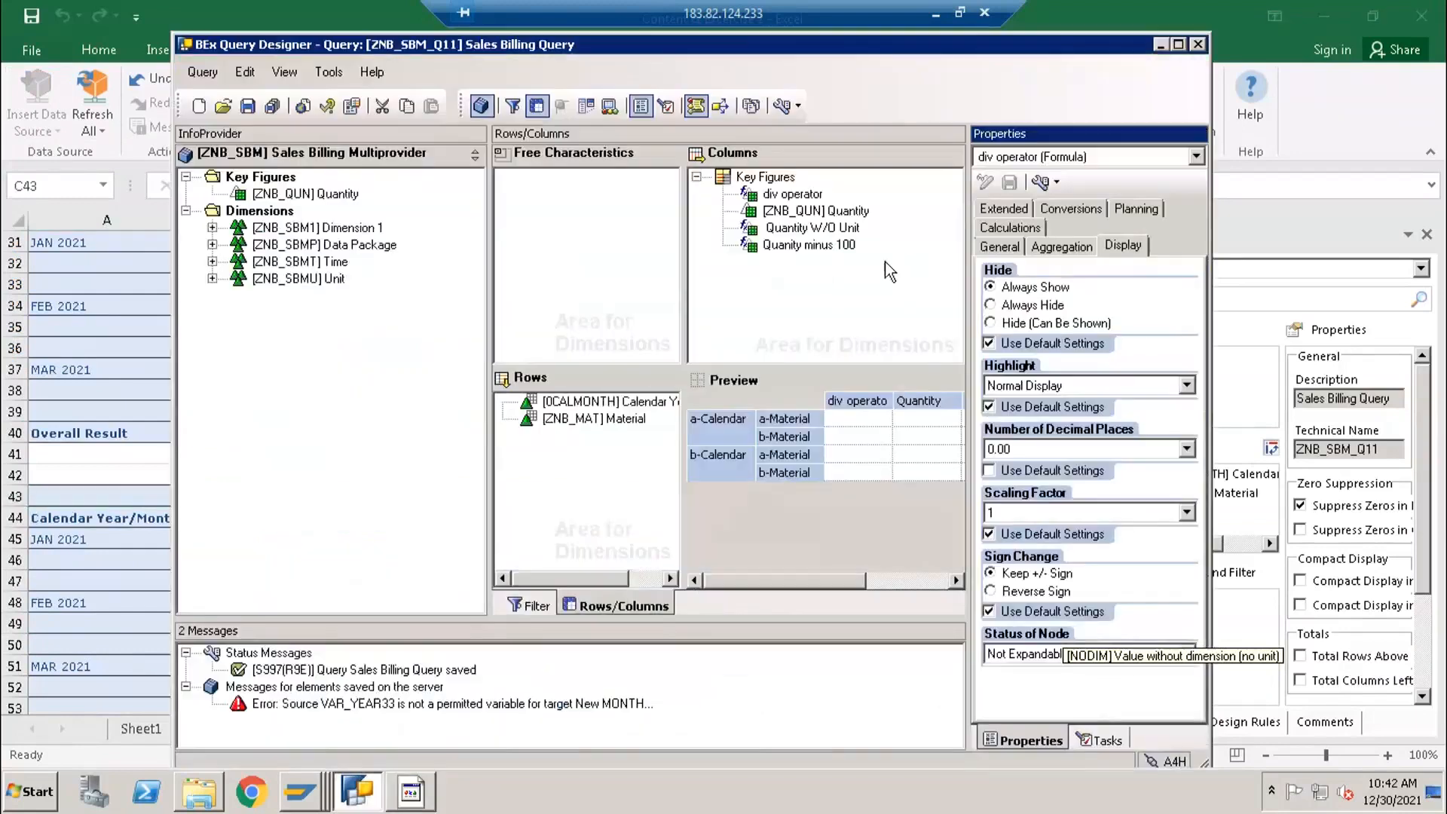
pyautogui.moveTo(763, 197); pyautogui.dragTo(763, 260)
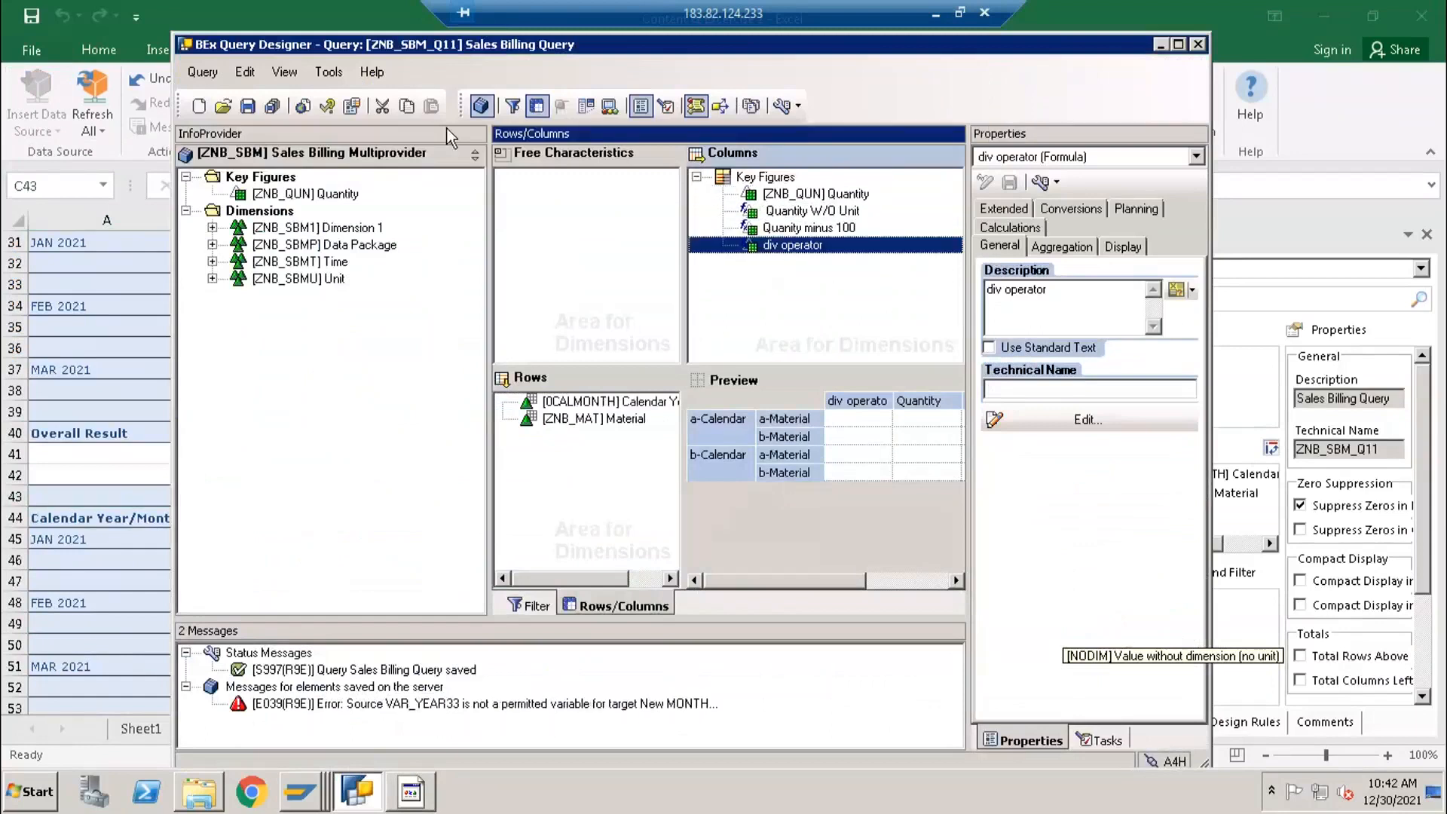
pyautogui.click(248, 105)
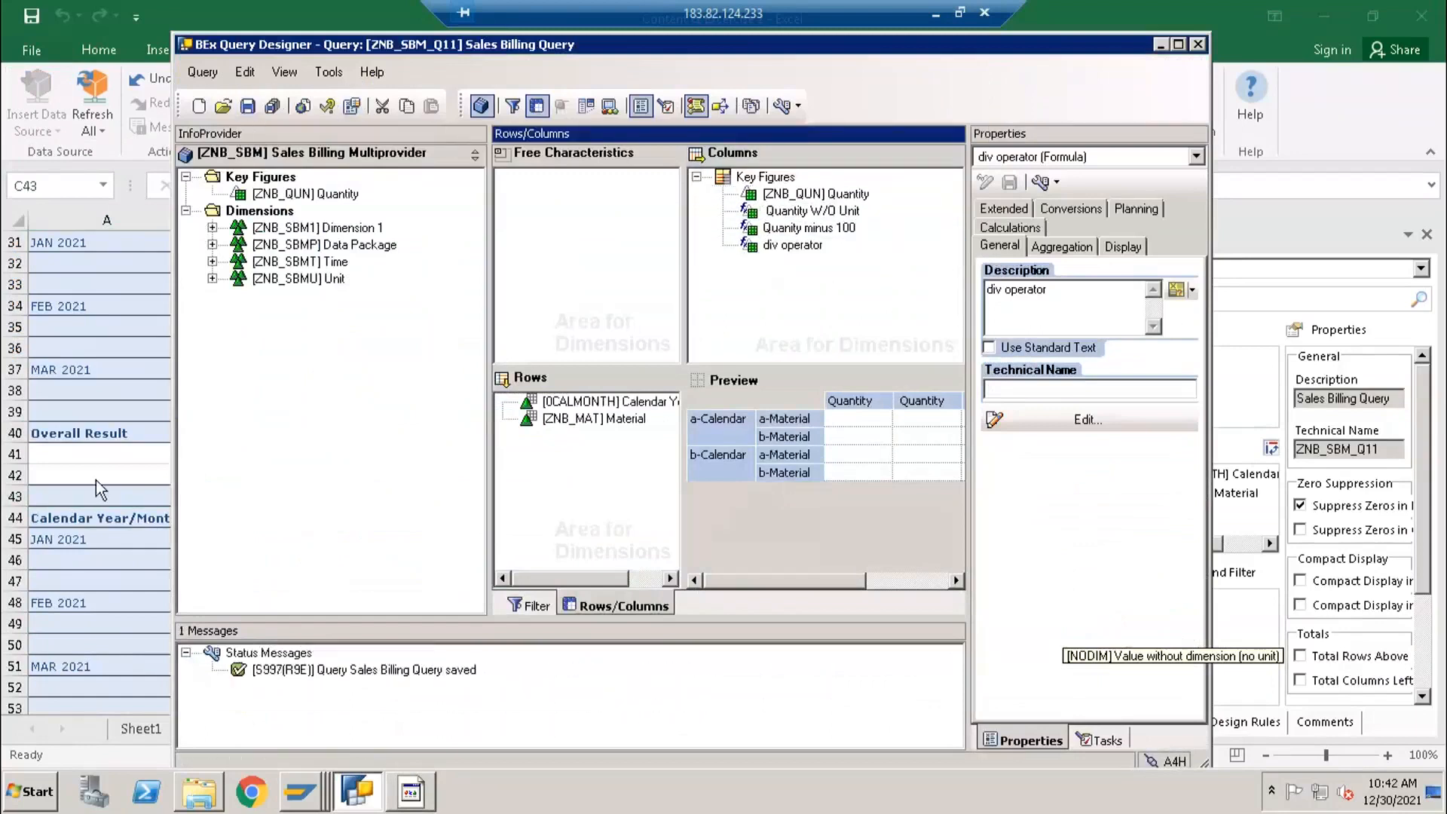
# - Switch to Excel, refresh the data source of the table at A43, and reset that data source
pyautogui.click(79, 504)
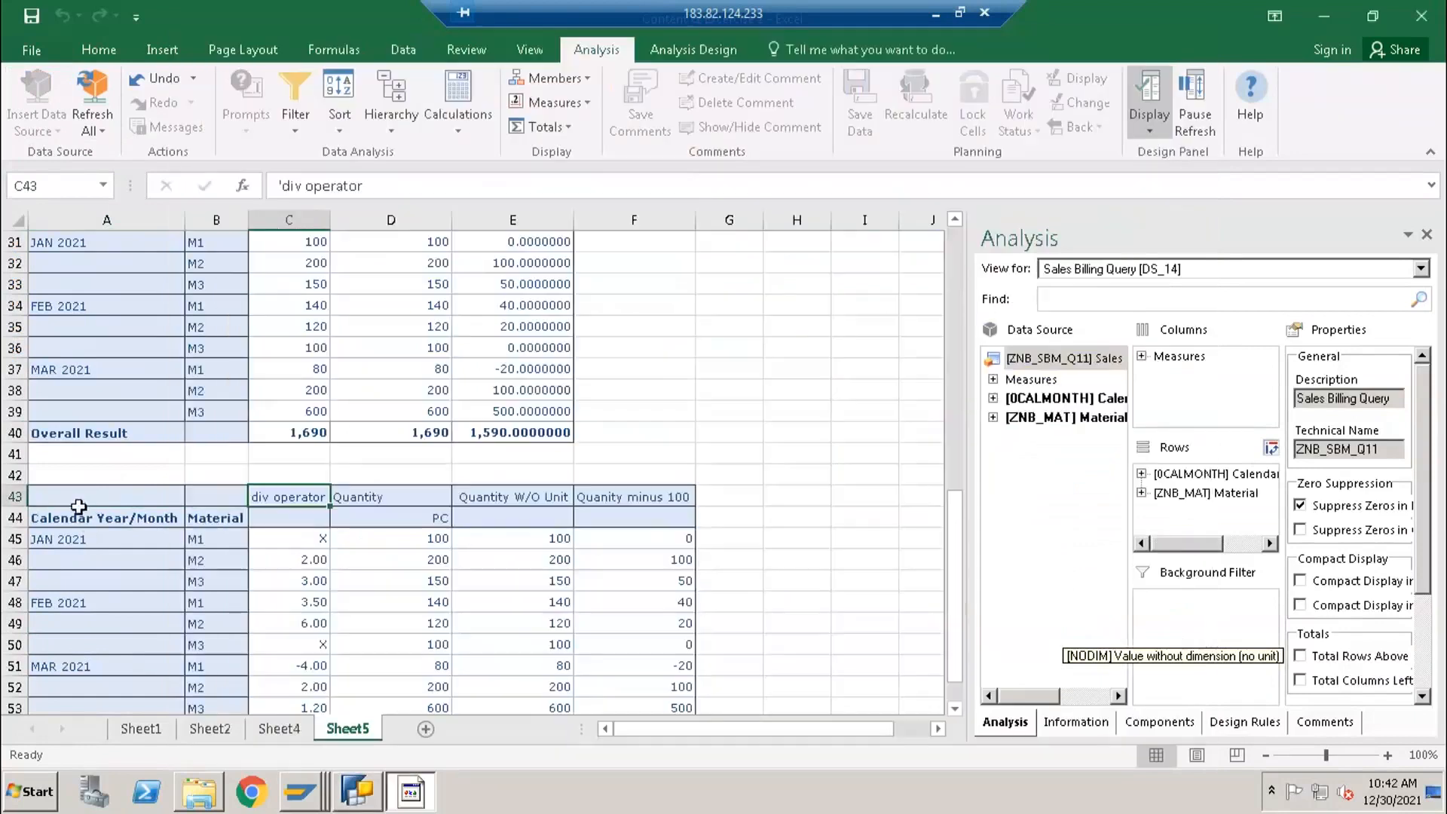
pyautogui.click(91, 126)
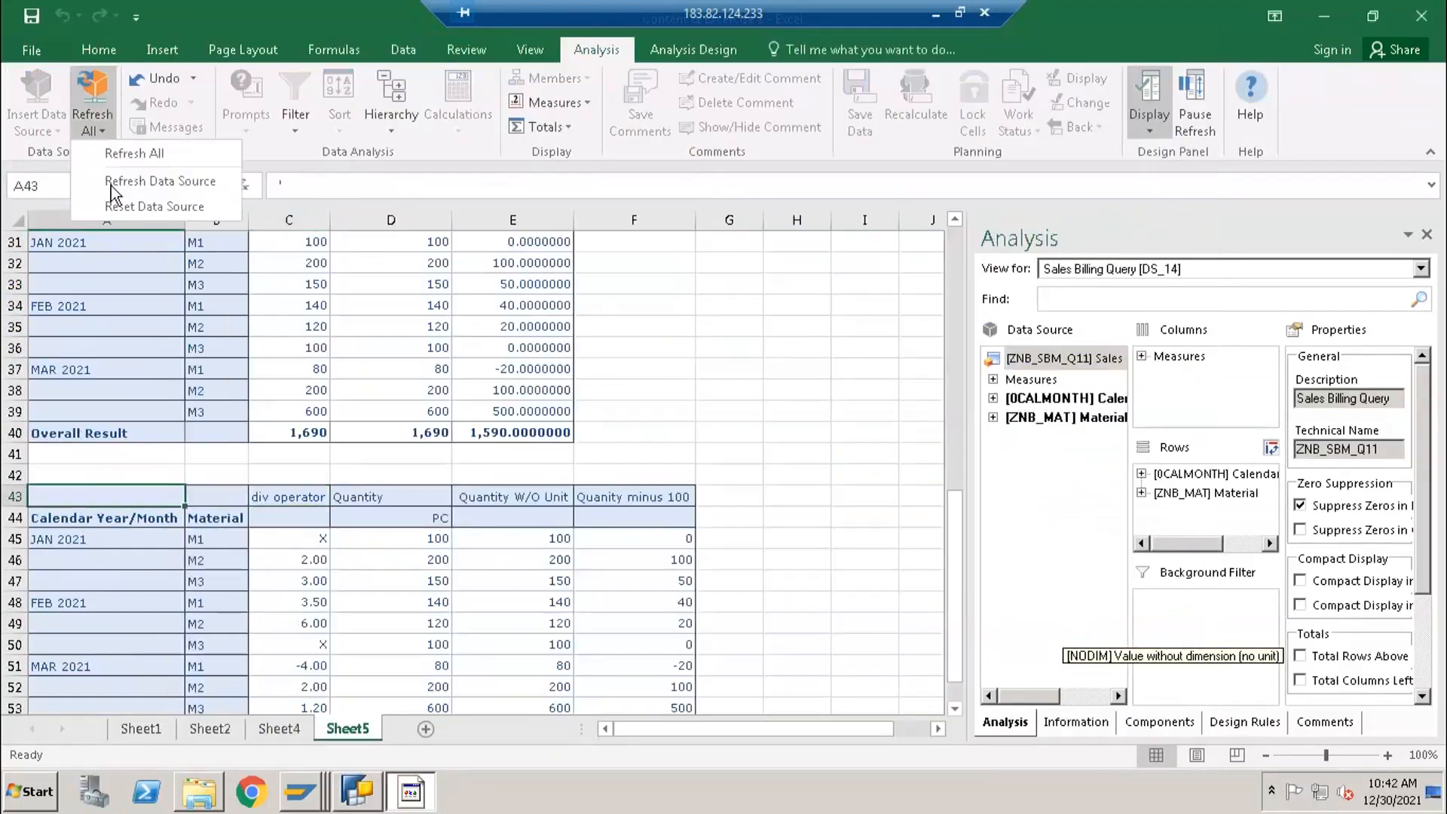
pyautogui.click(114, 179)
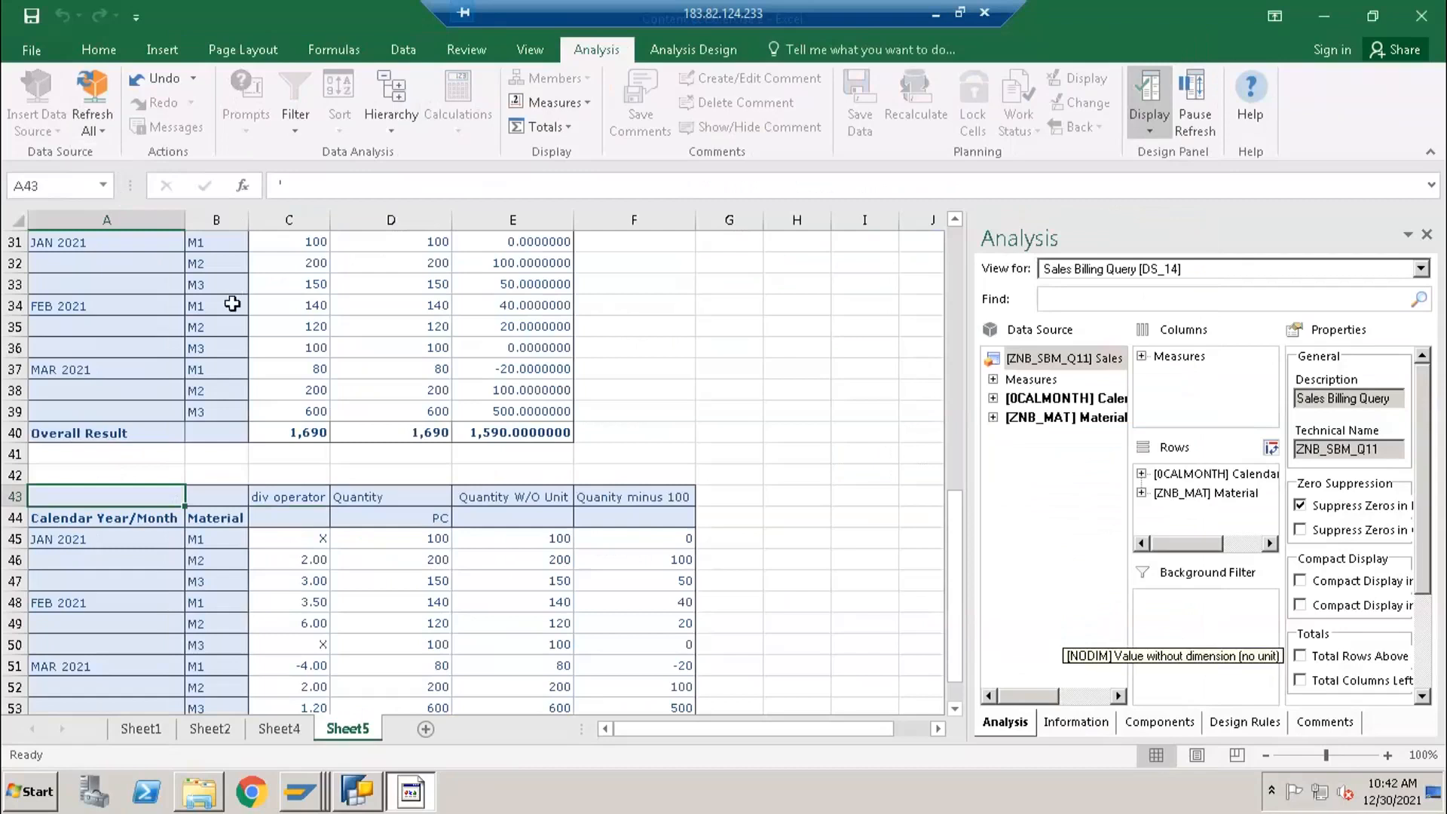
pyautogui.click(104, 132)
pyautogui.click(101, 206)
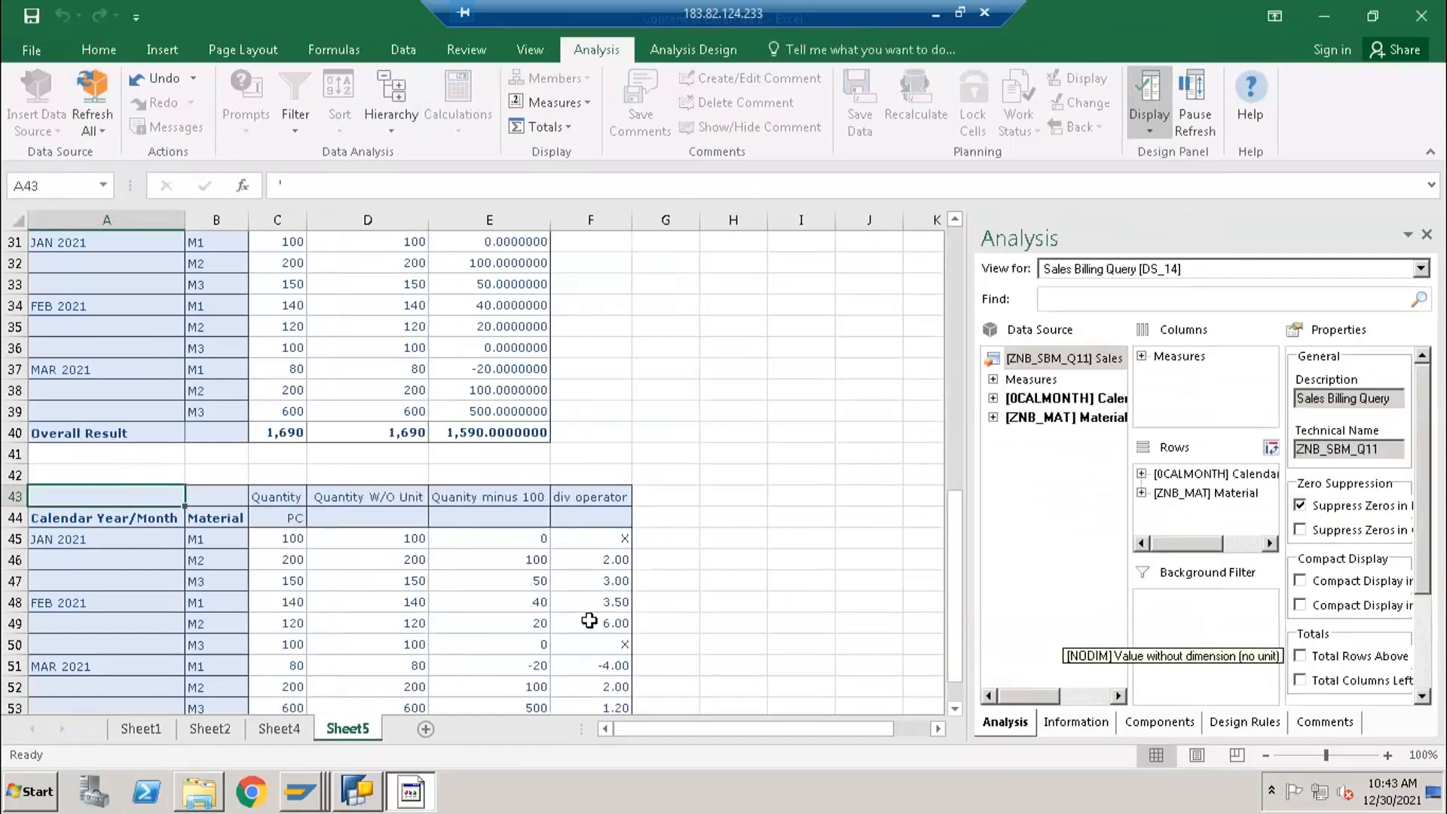
# - Compare the Quantity W/O Unit and Quanity minus 100 values in row 45 with the div operator column
pyautogui.scroll(1, 589, 620)
pyautogui.click(389, 606)
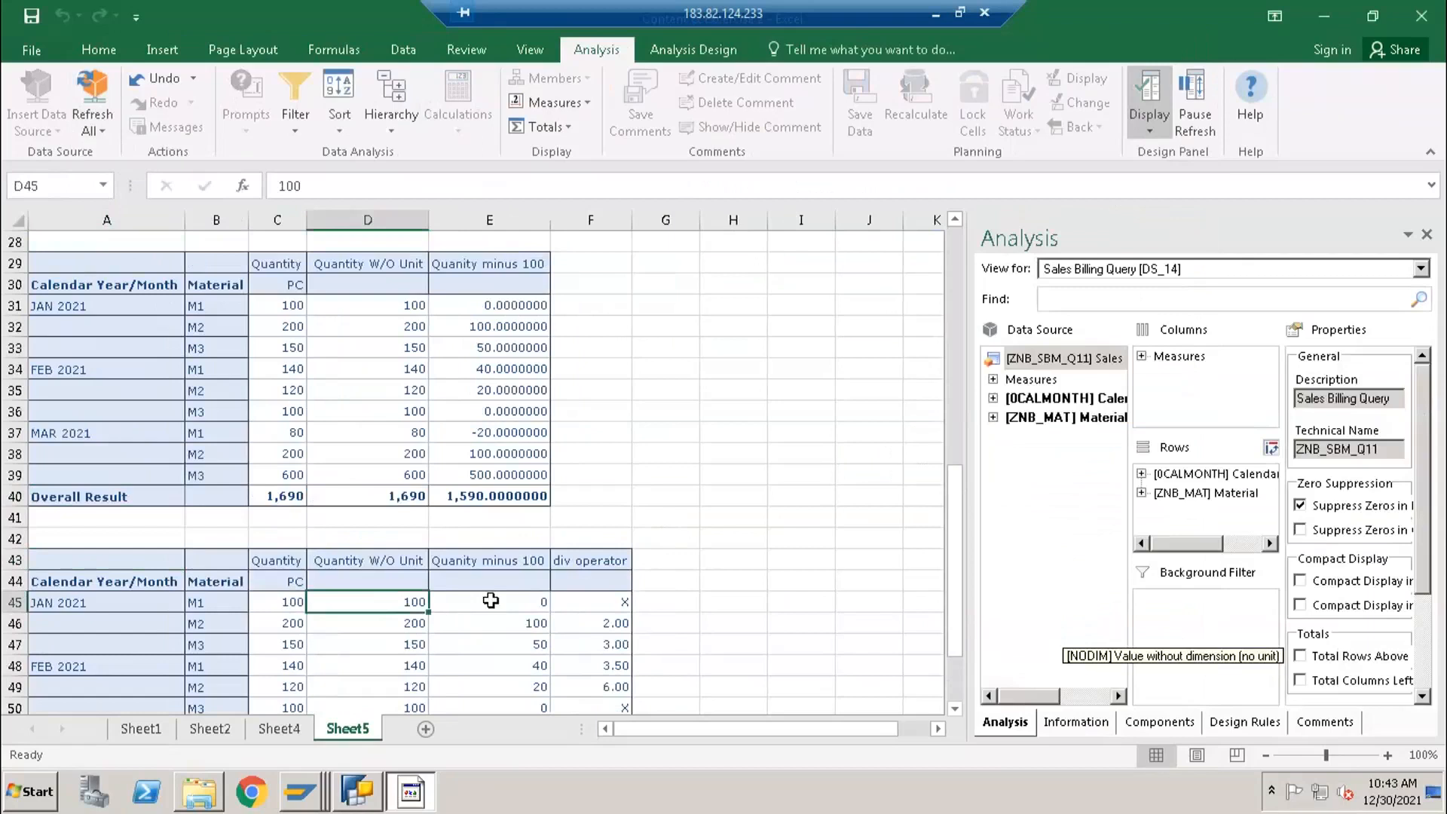
pyautogui.click(497, 601)
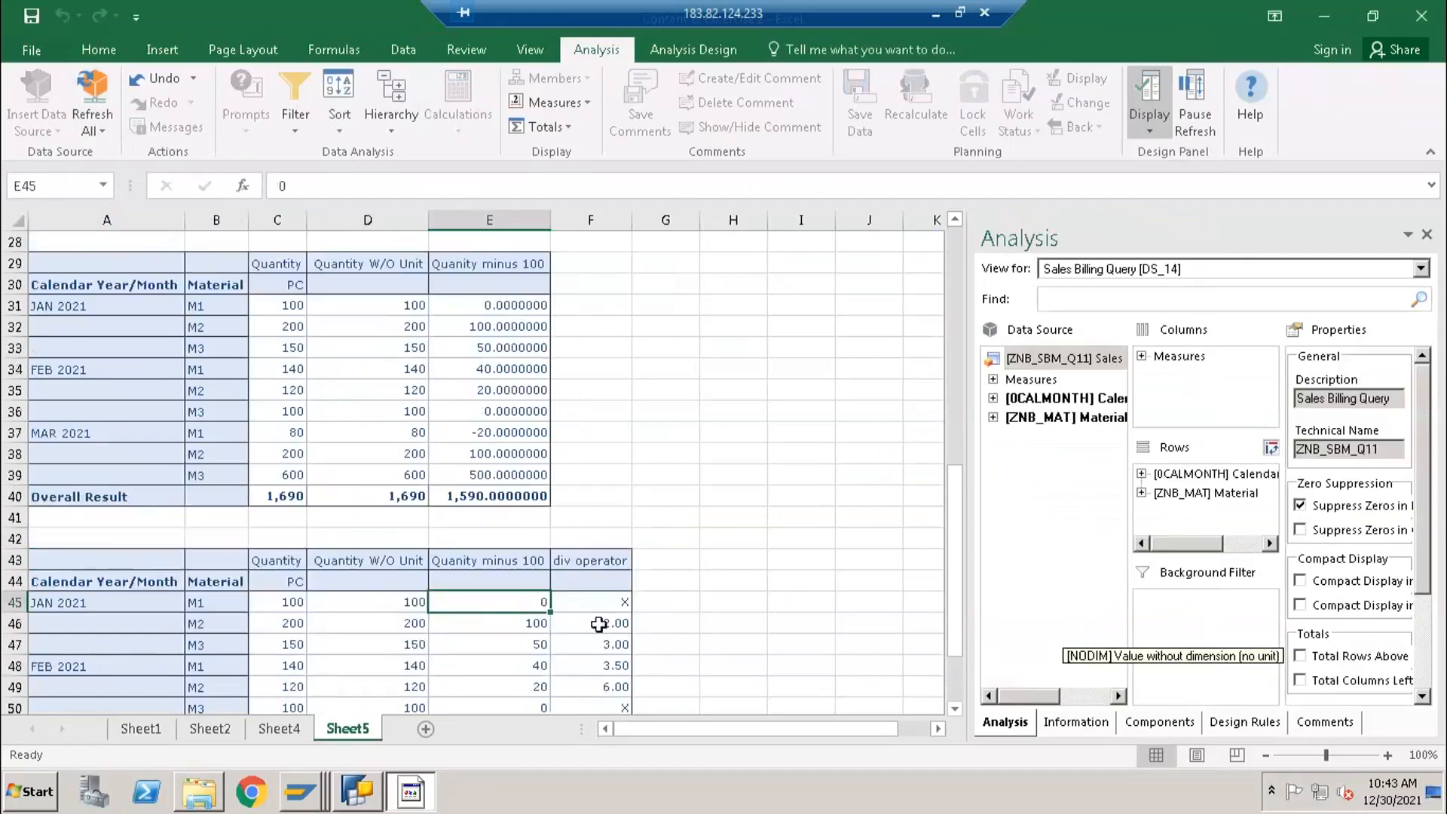
pyautogui.scroll(-4, 595, 595)
pyautogui.scroll(1, 624, 501)
pyautogui.scroll(1, 624, 501)
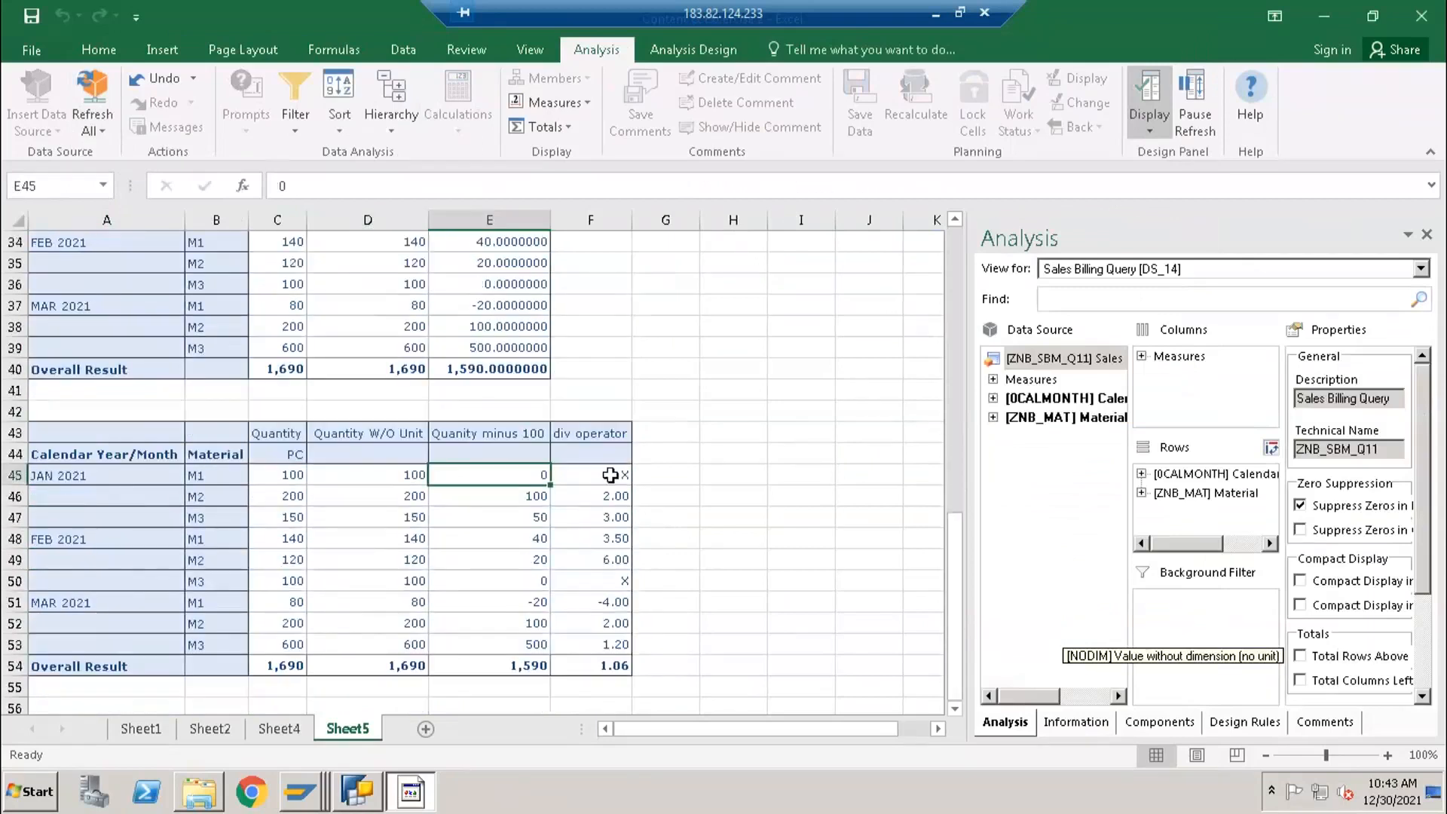
# - Examine the div operator results for each month and material from cell F45 down
pyautogui.click(602, 476)
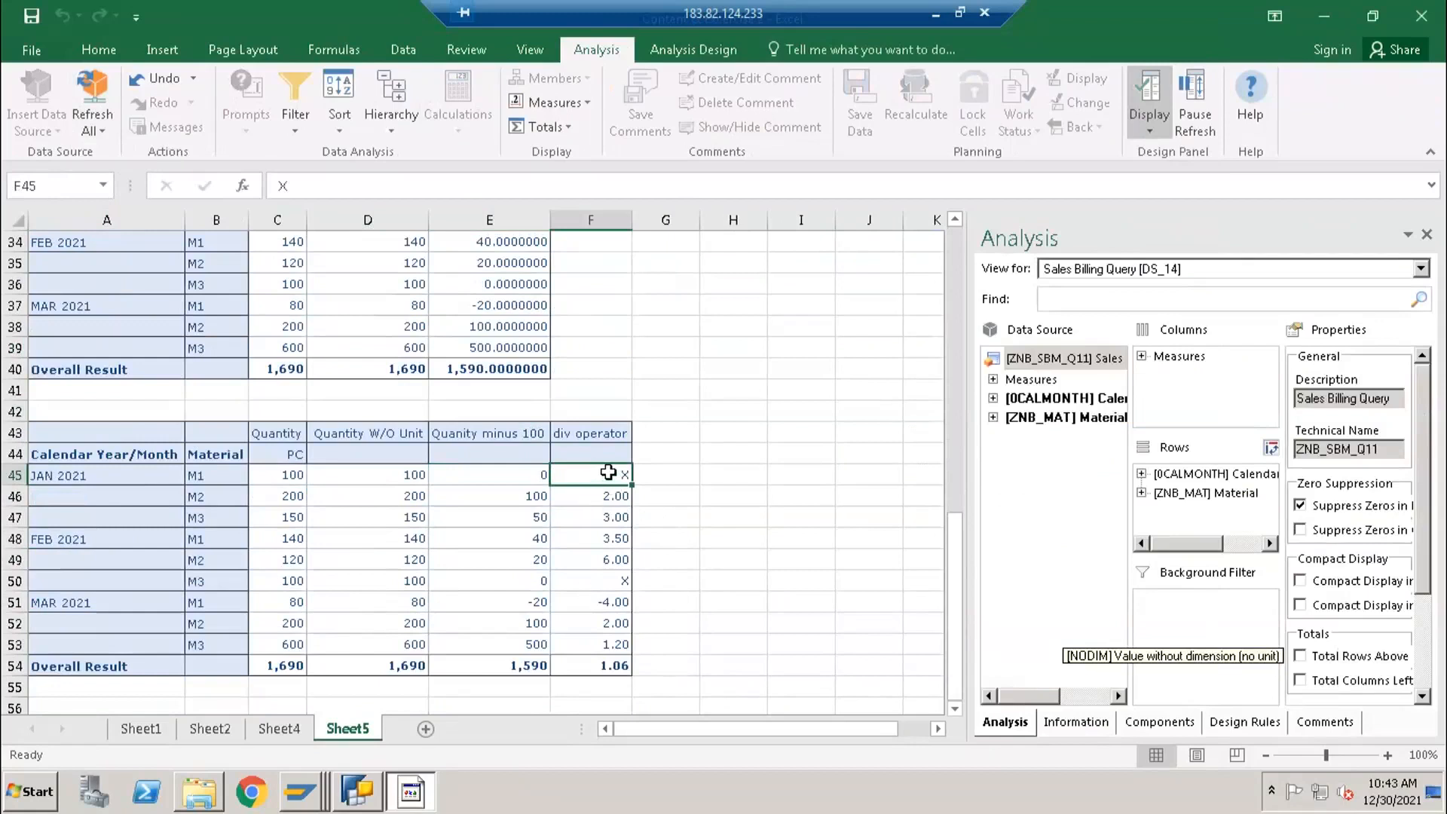
pyautogui.hotkey('shift', 'Down')
pyautogui.hotkey('shift', 'Down')
pyautogui.hotkey('shift', 'Down')
pyautogui.hotkey('shift', 'Down')
pyautogui.hotkey('shift', 'Down')
pyautogui.hotkey('shift', 'Down')
pyautogui.hotkey('shift', 'Down')
pyautogui.hotkey('shift', 'Down')
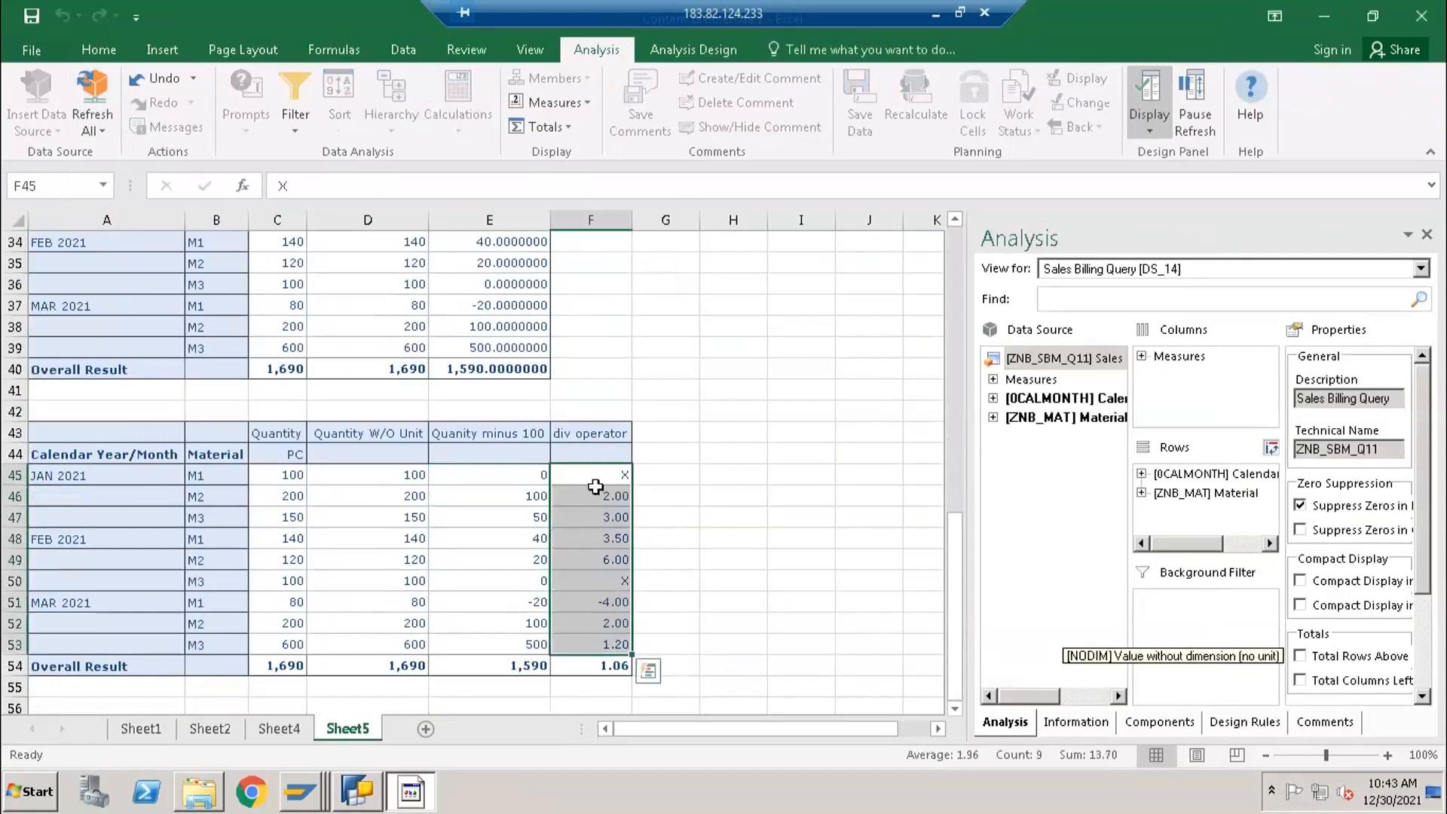
pyautogui.click(596, 477)
pyautogui.click(594, 494)
pyautogui.click(602, 470)
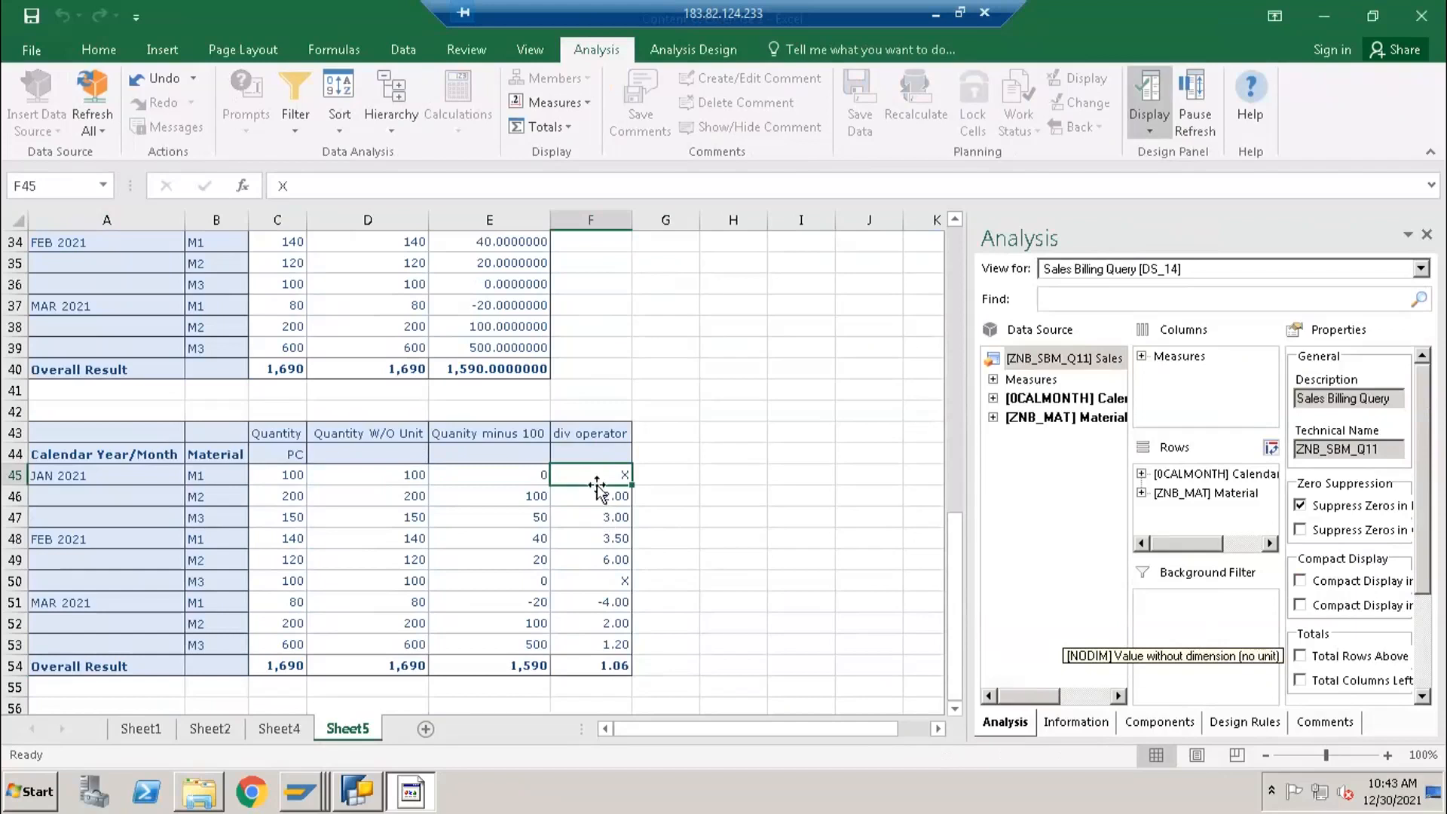
pyautogui.moveTo(596, 475); pyautogui.dragTo(612, 622)
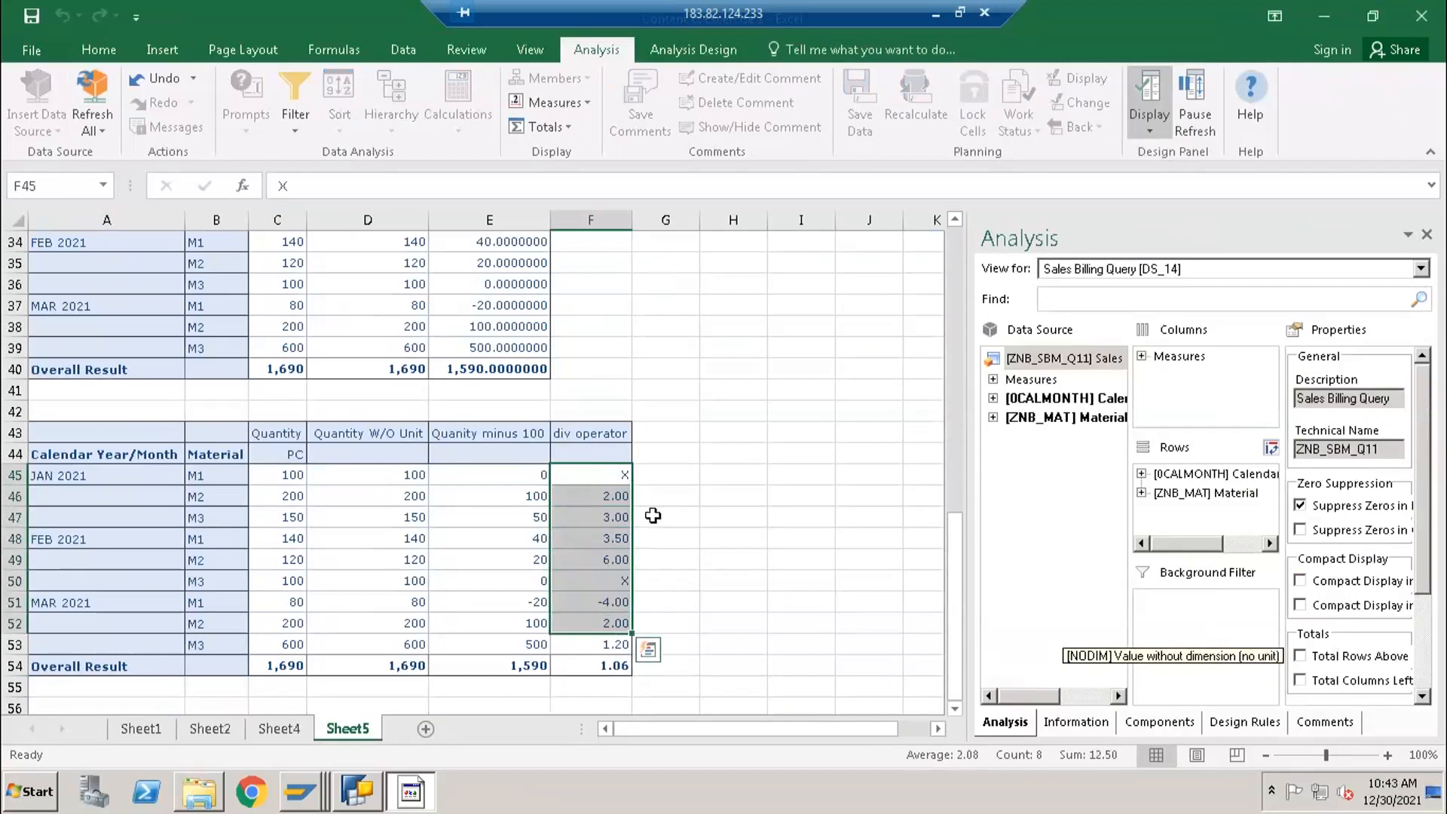
# - Compare the Quanity minus 100 values in E45 and E50 with the div operator results in F45 and F50
pyautogui.click(607, 482)
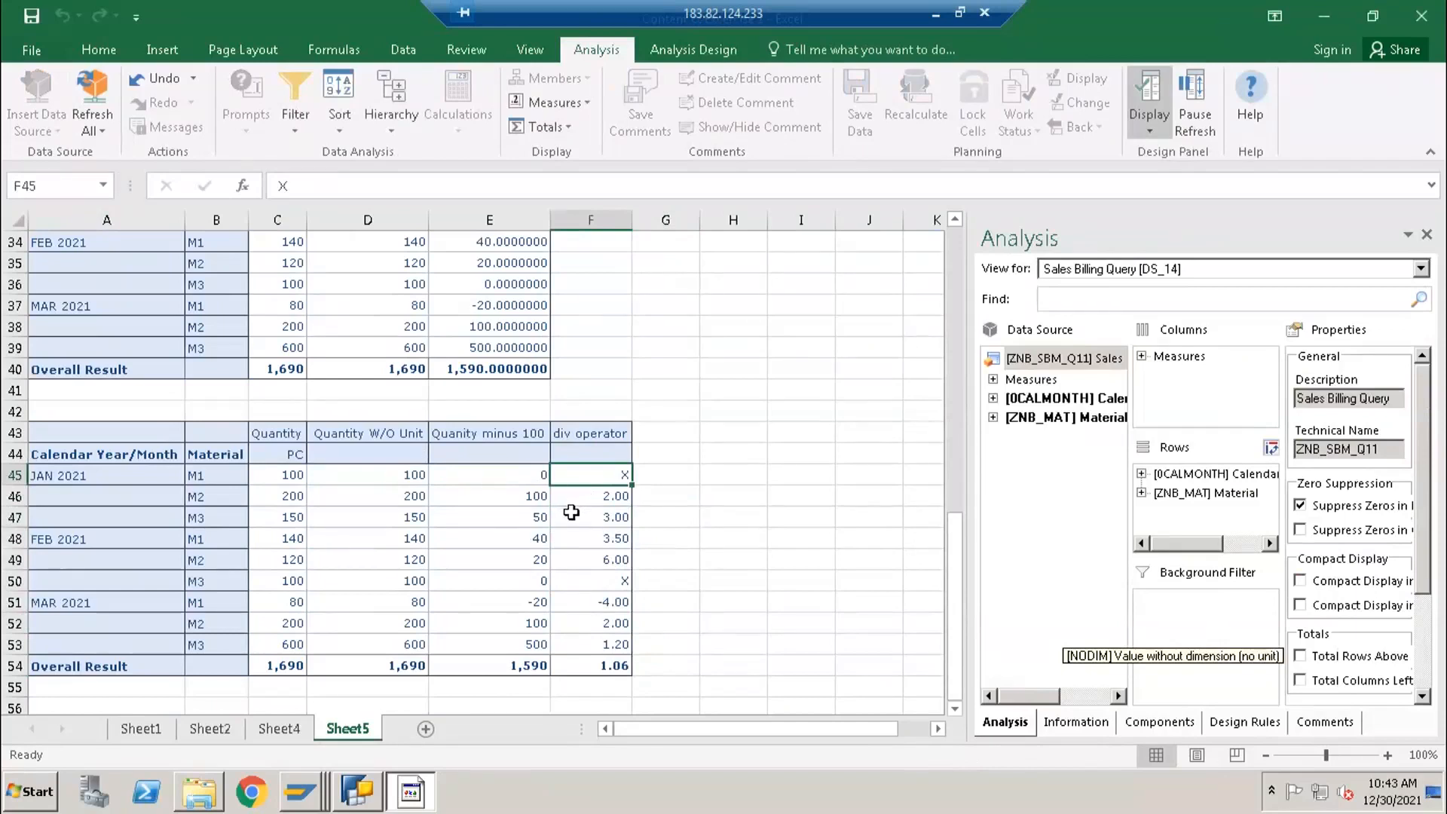
pyautogui.click(528, 476)
pyautogui.click(522, 575)
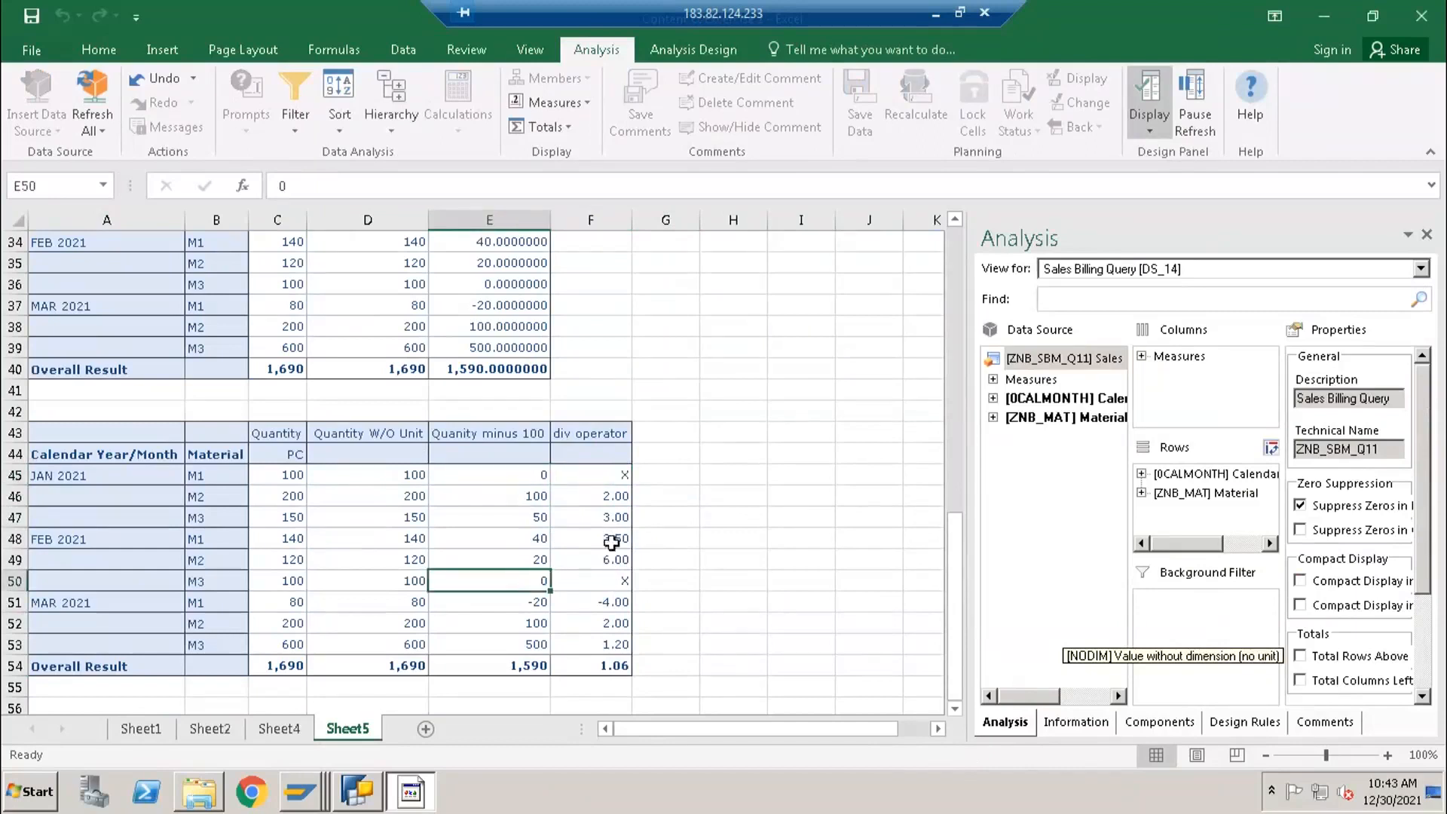
pyautogui.click(609, 574)
pyautogui.click(616, 478)
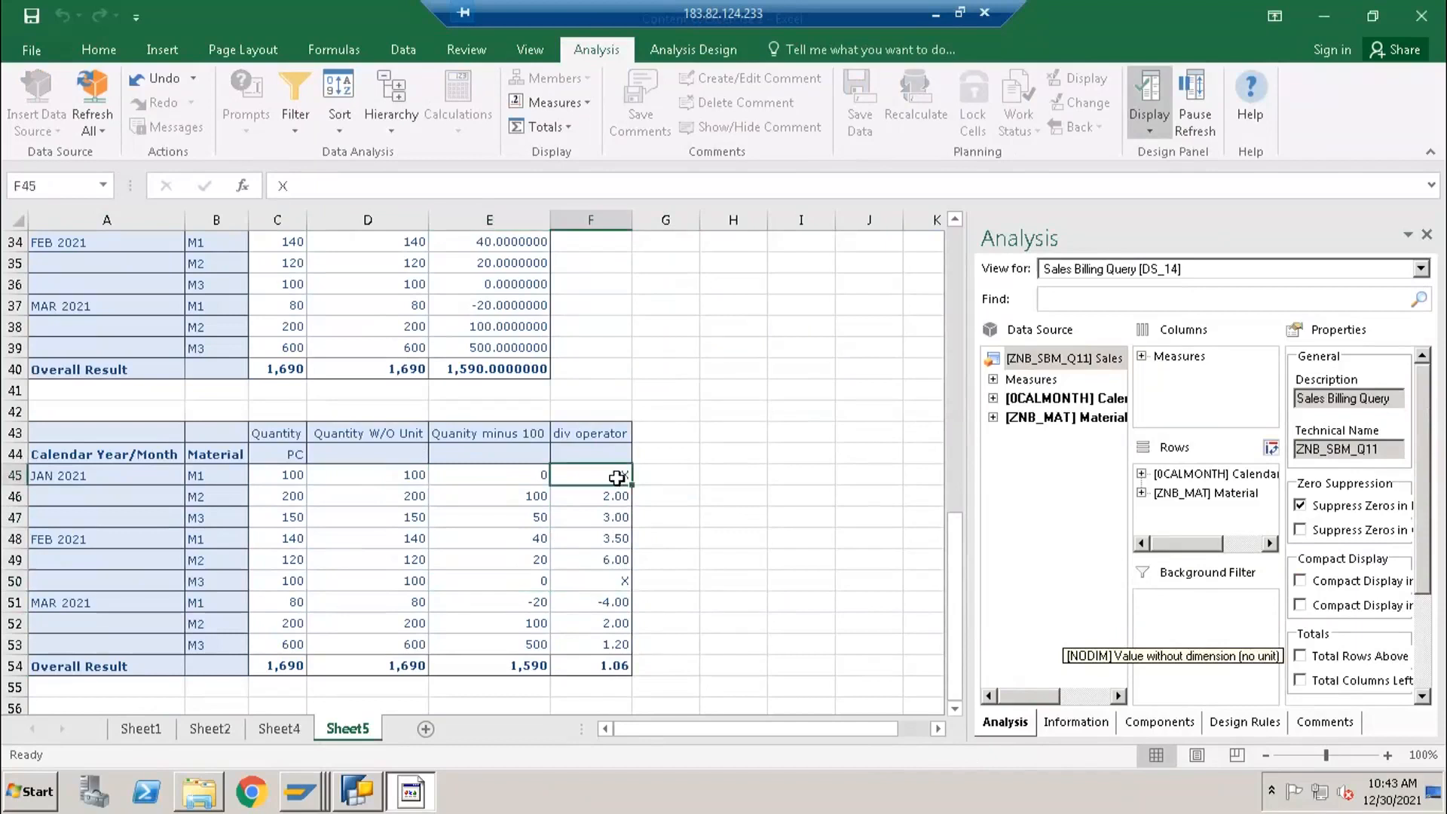
# - Switch to BEx Query Designer and insert the NDIV0 data function at the start of the div operator formula
pyautogui.click(375, 795)
pyautogui.doubleClick(764, 247)
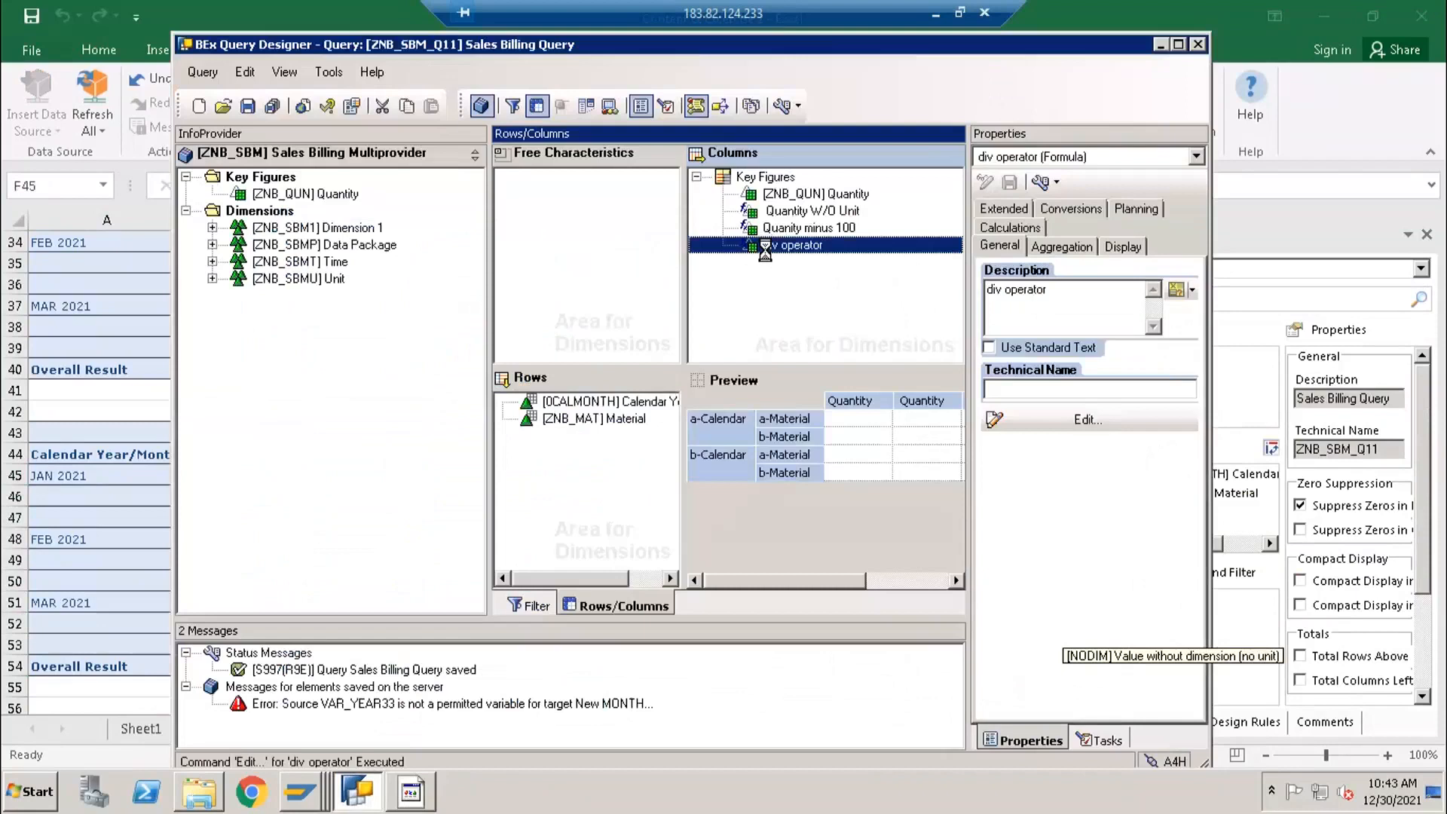
pyautogui.click(428, 289)
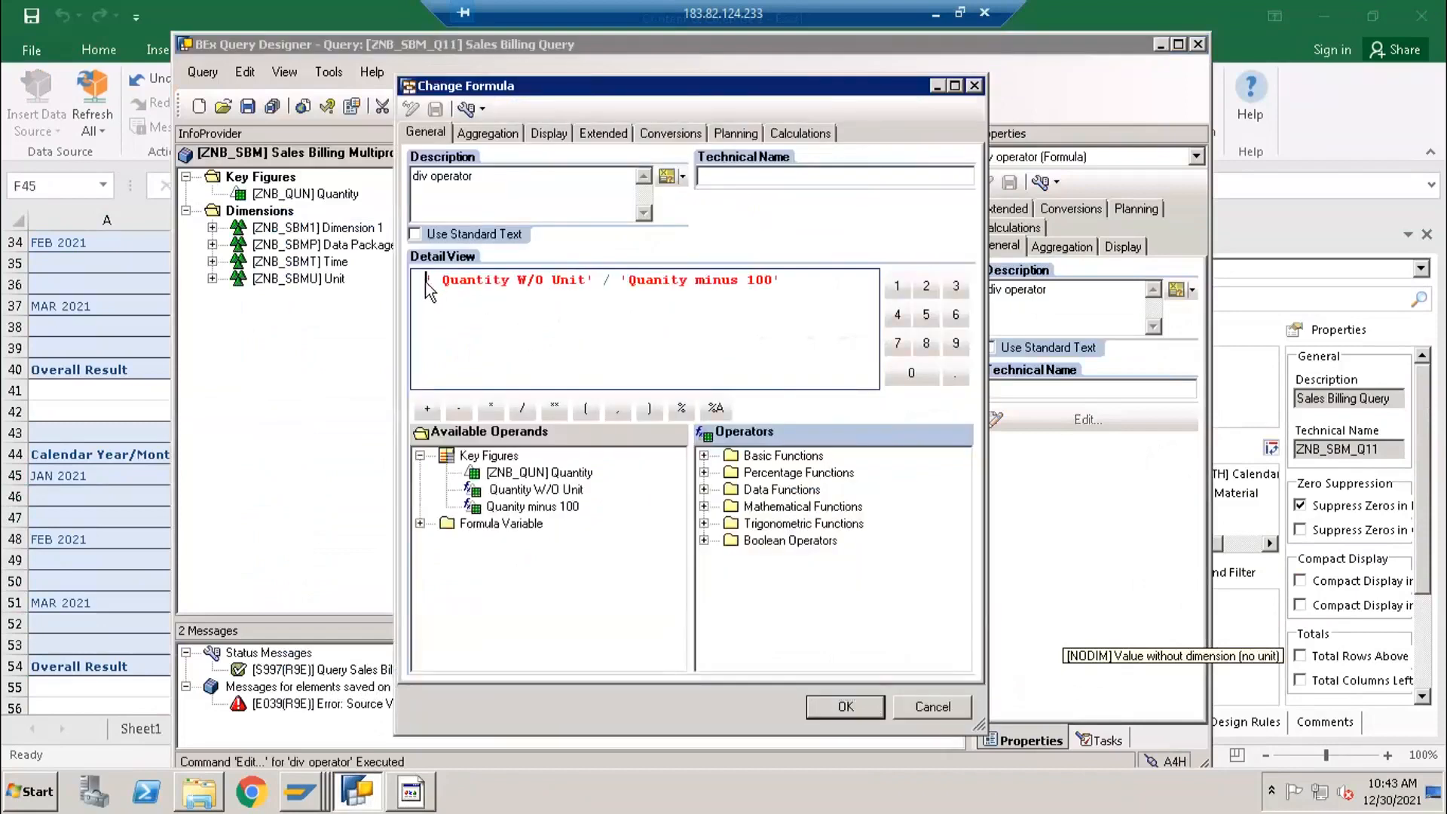
pyautogui.click(703, 489)
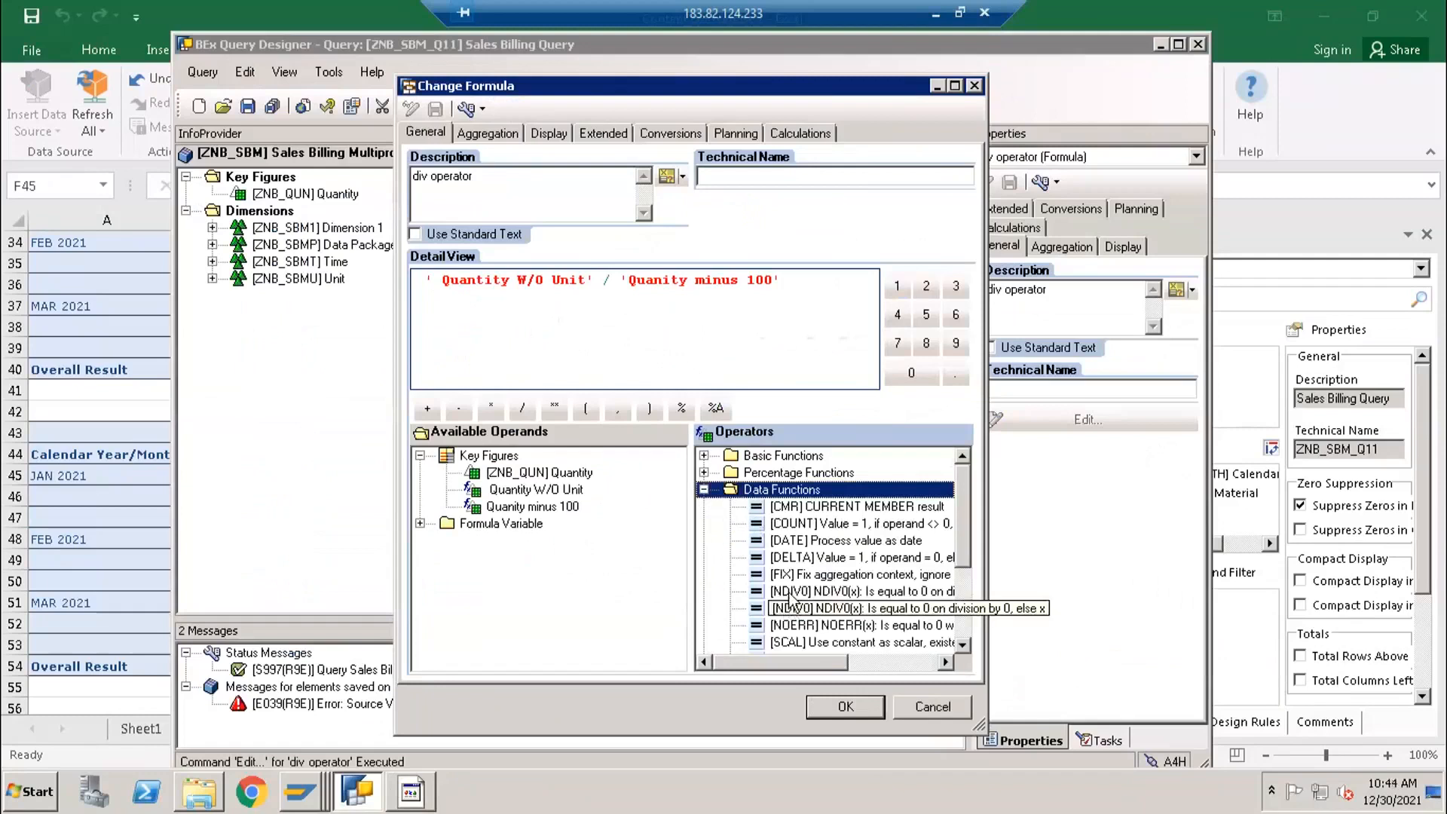
pyautogui.click(829, 594)
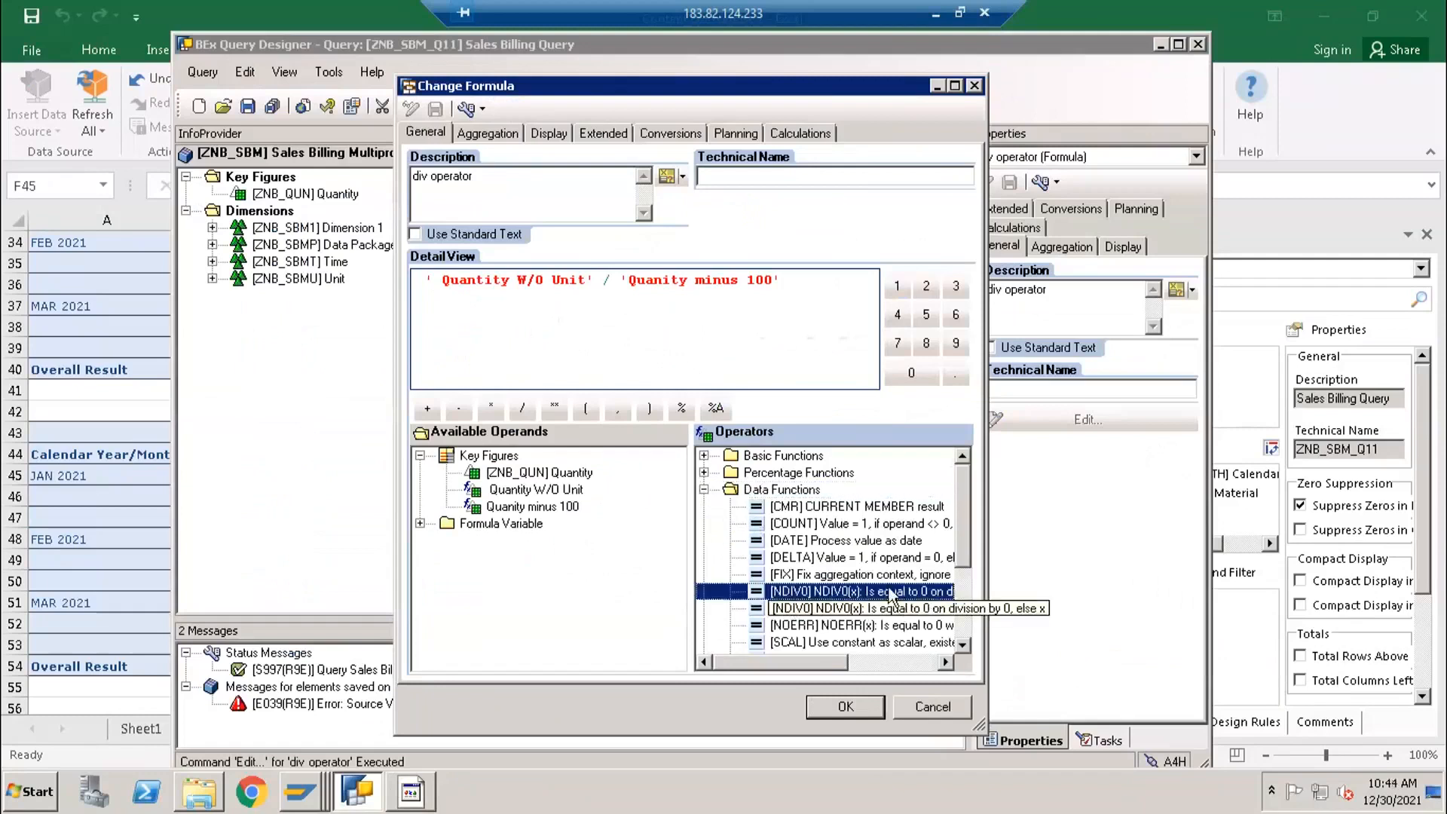
pyautogui.doubleClick(767, 595)
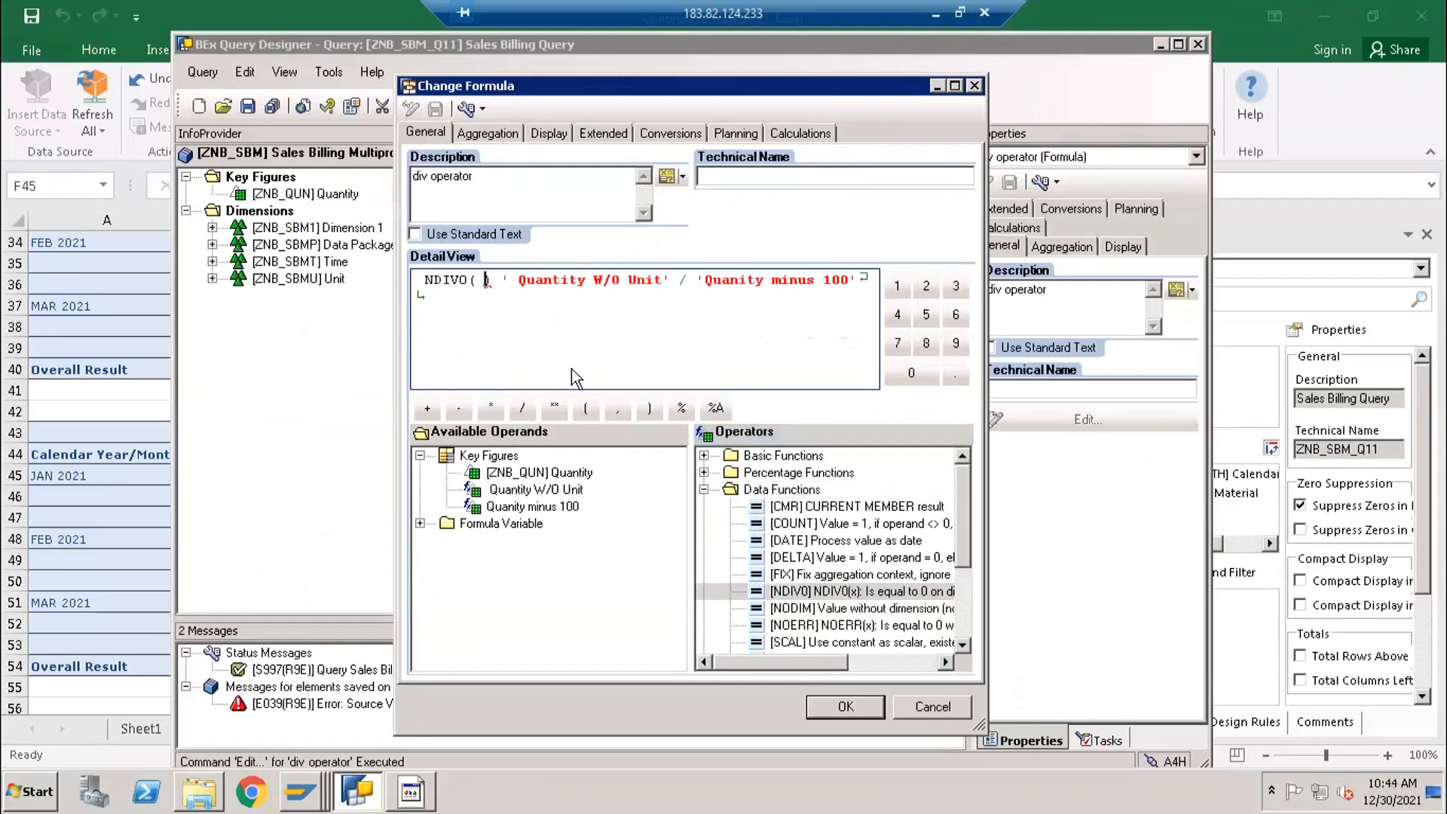
# - Enclose the division of Quantity W/O Unit by Quanity minus 100 in the NDIV0 parentheses, apply the formula, and save the query
pyautogui.press('Delete')
pyautogui.press('Delete')
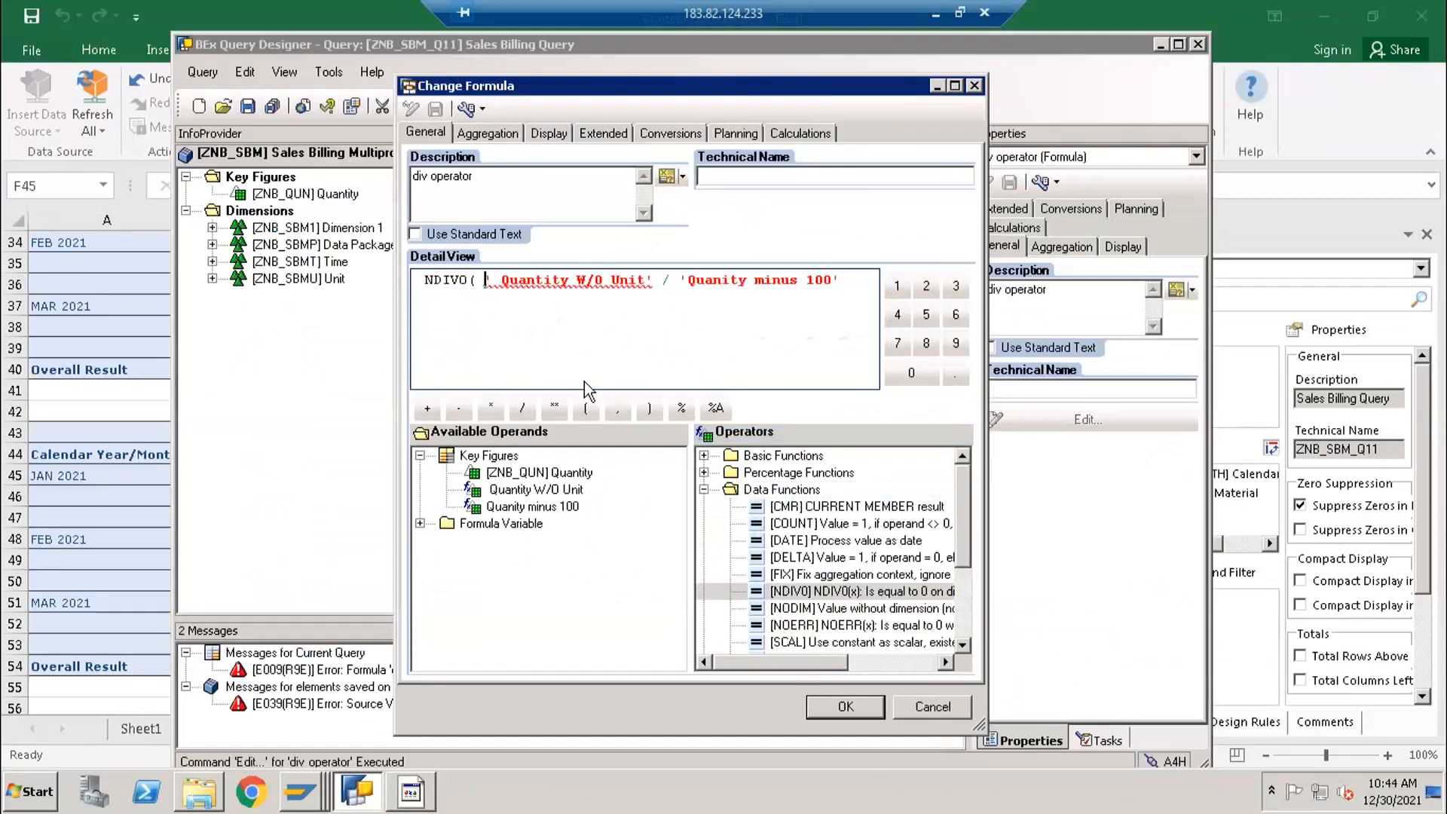
pyautogui.press('Tab')
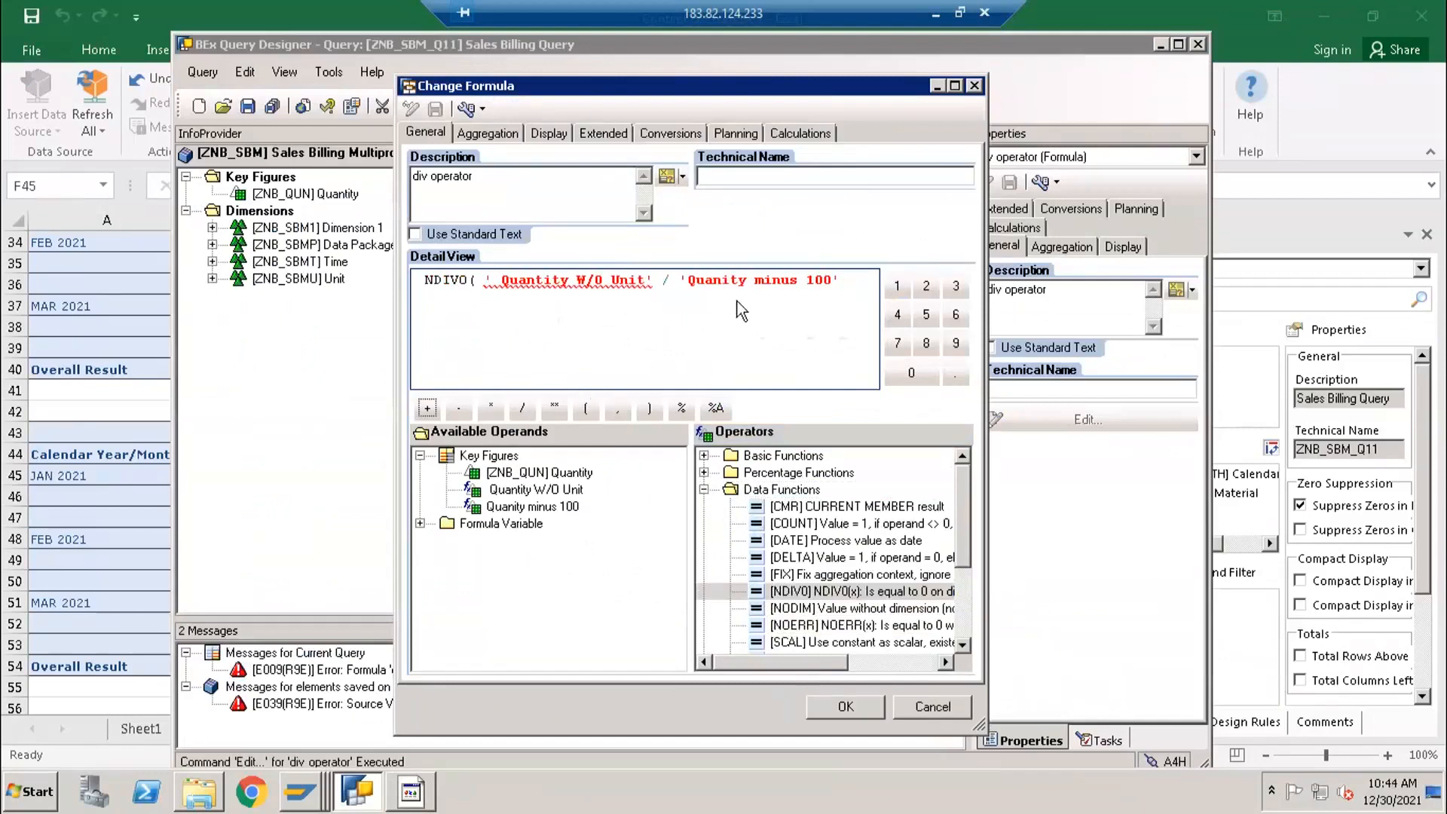
pyautogui.click(848, 287)
pyautogui.write(')')
pyautogui.press('Return')
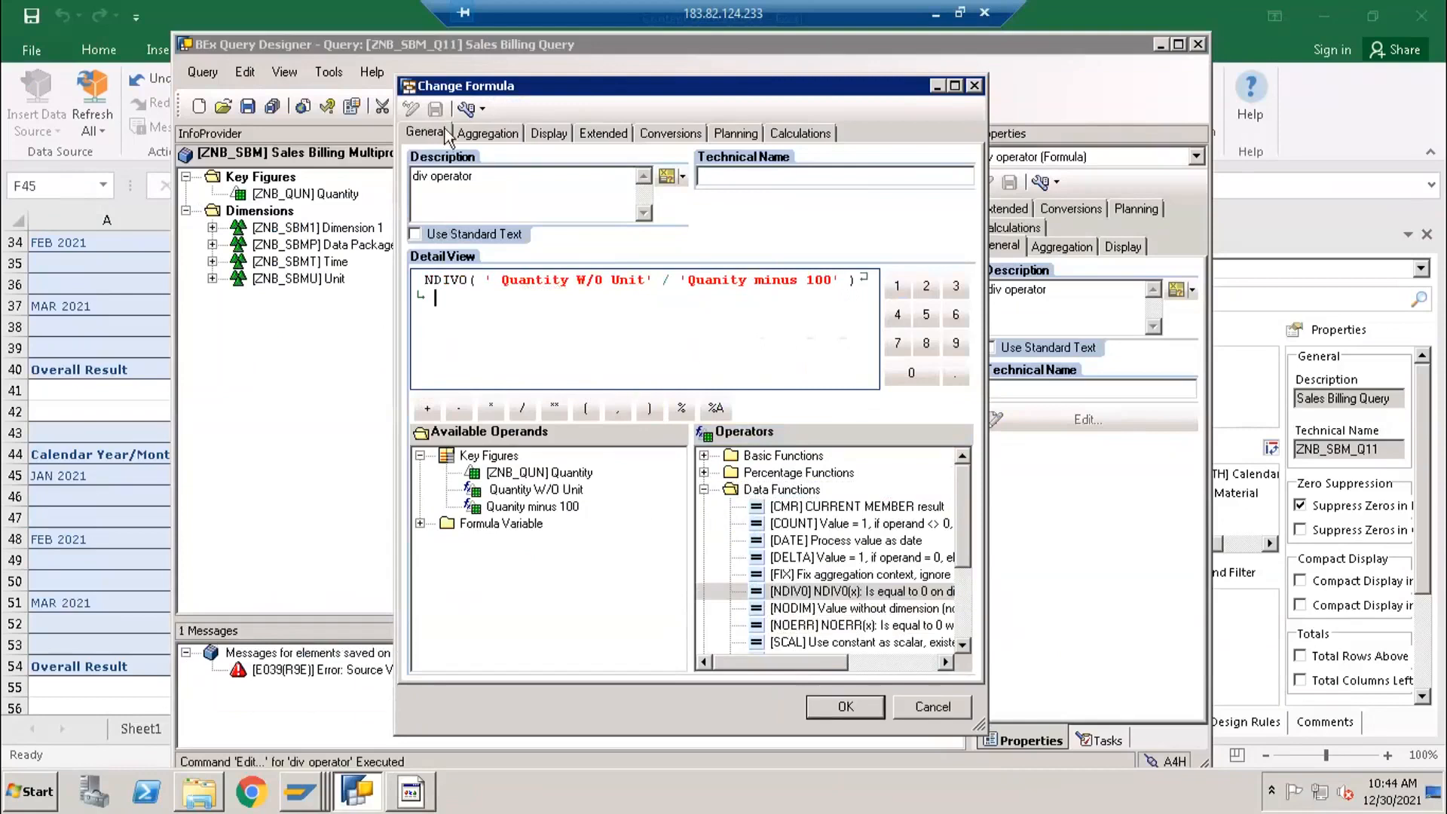
pyautogui.click(837, 707)
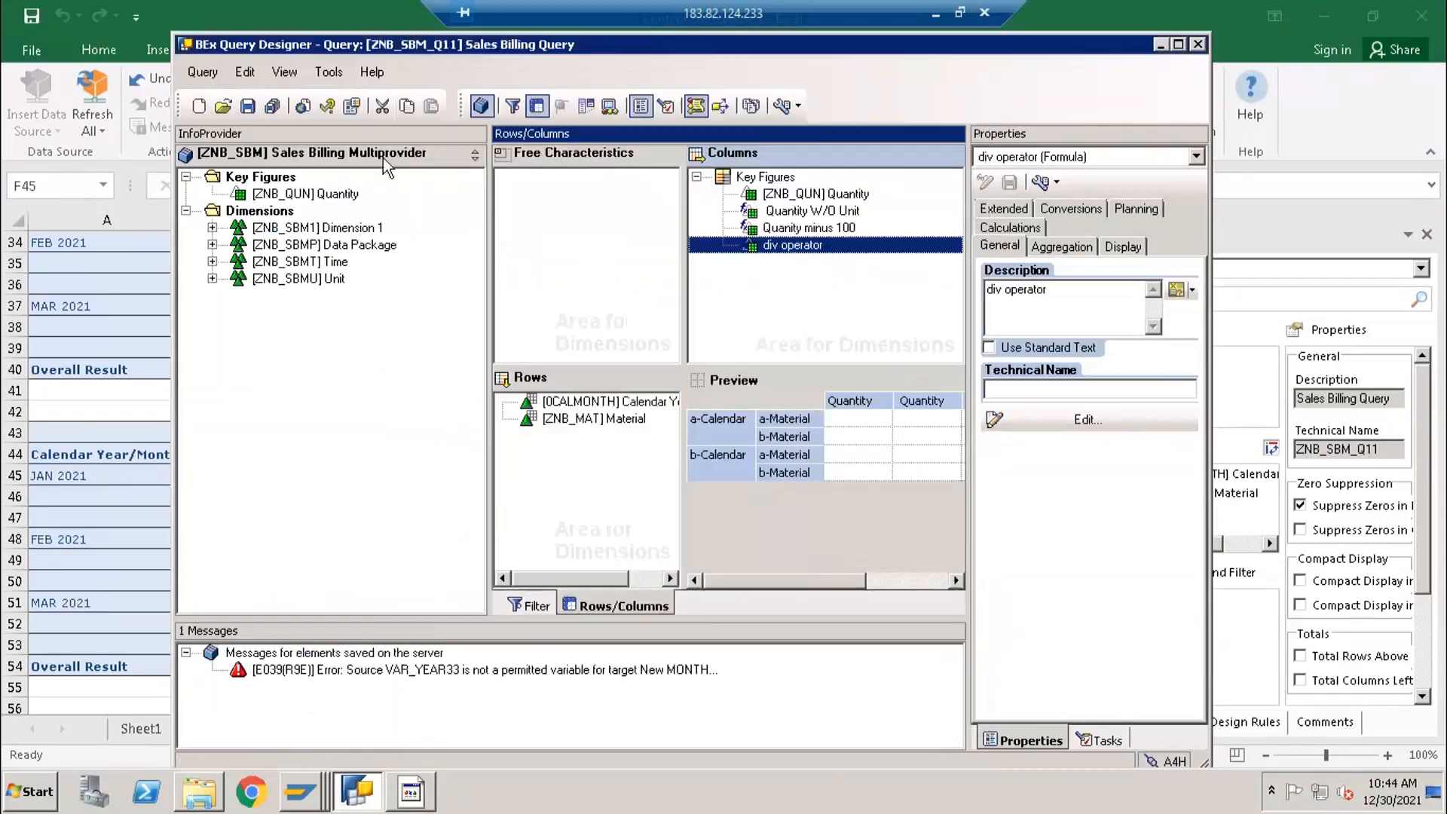
pyautogui.click(249, 107)
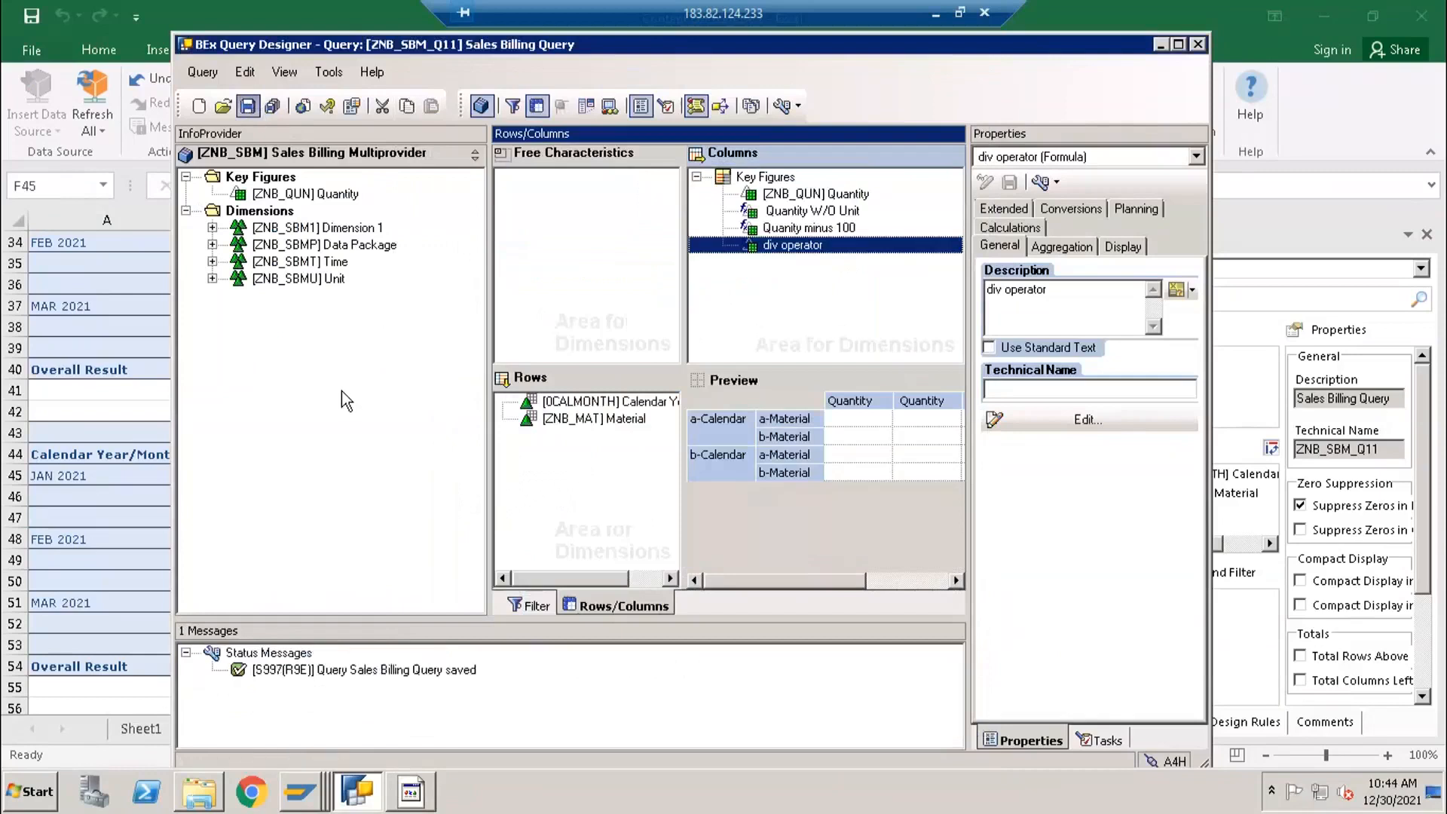
# - Switch to Excel and insert the Sales Billing Query ZNB_SBM_Q11 as a new data source at cell A56
pyautogui.click(168, 523)
pyautogui.scroll(-2, 153, 615)
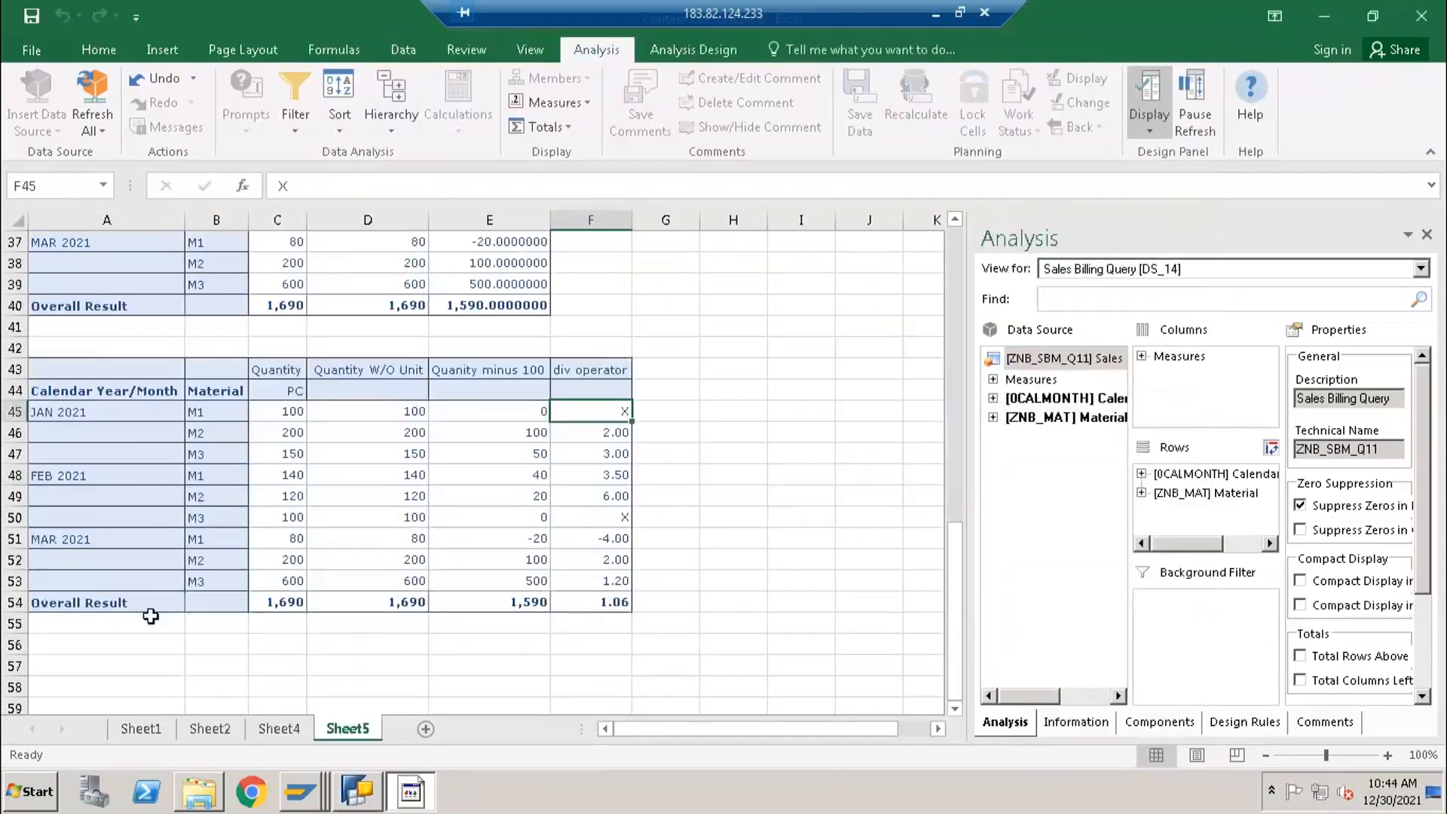
pyautogui.click(66, 579)
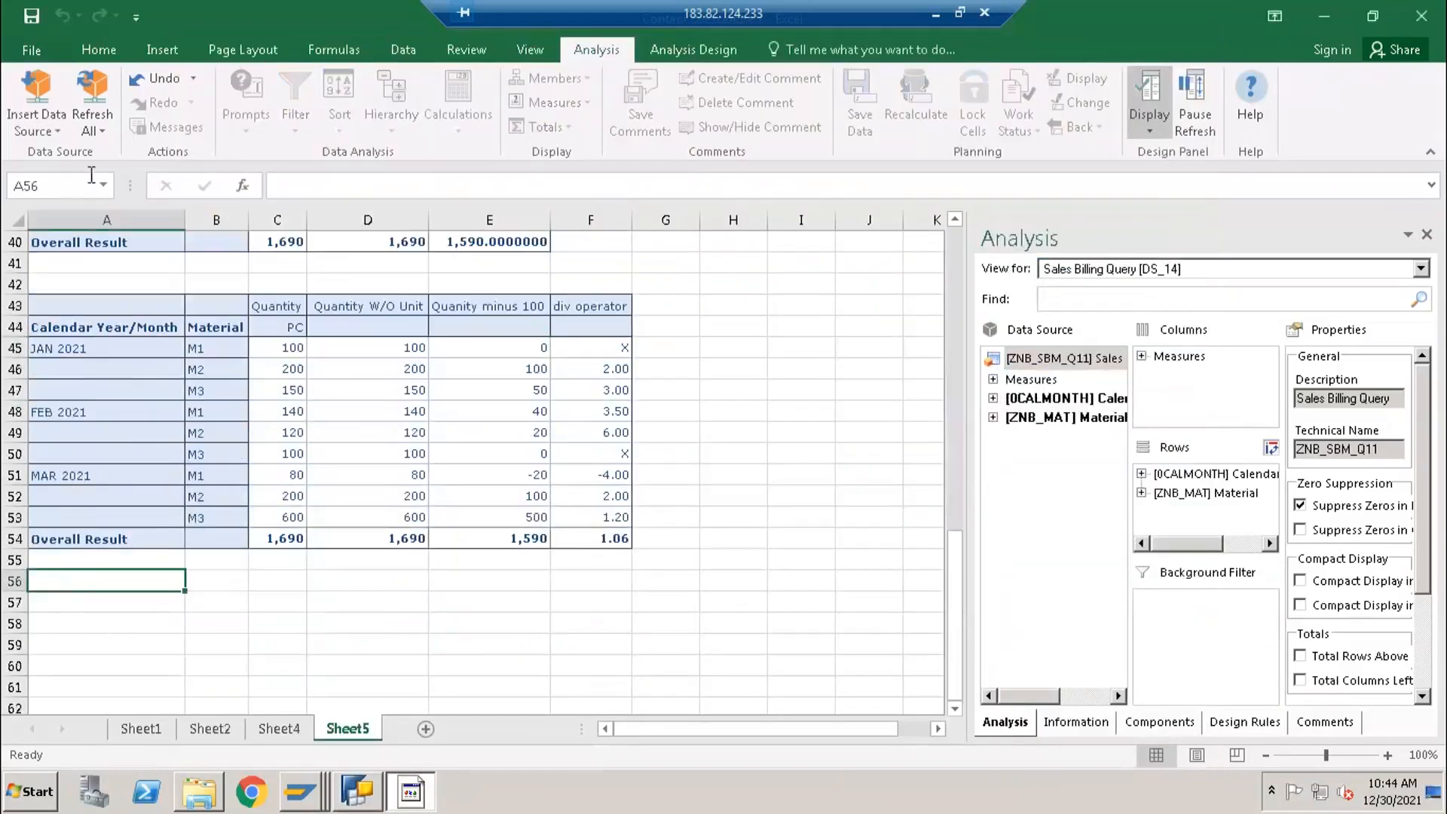
pyautogui.click(51, 133)
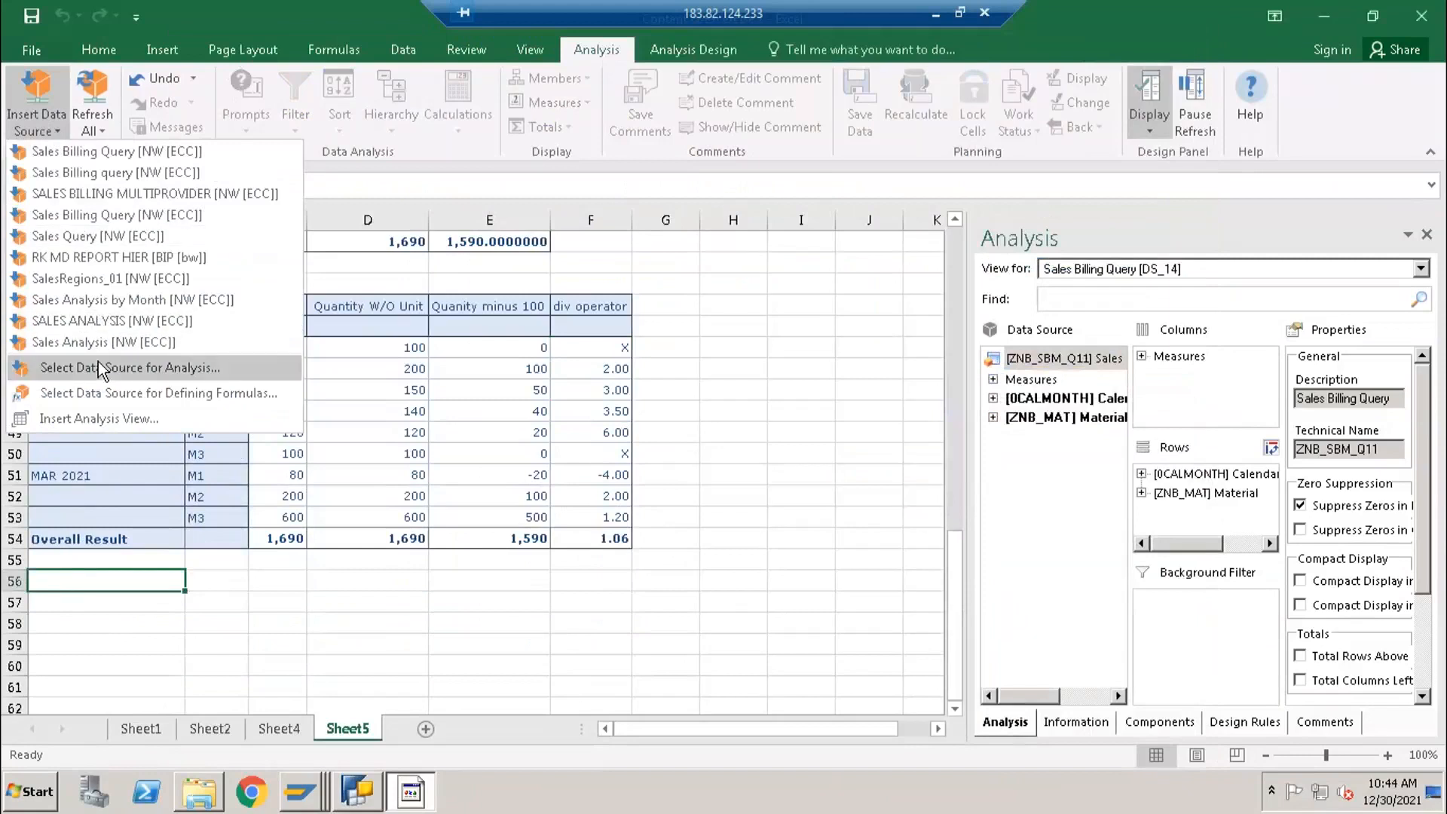
pyautogui.click(98, 367)
pyautogui.click(852, 575)
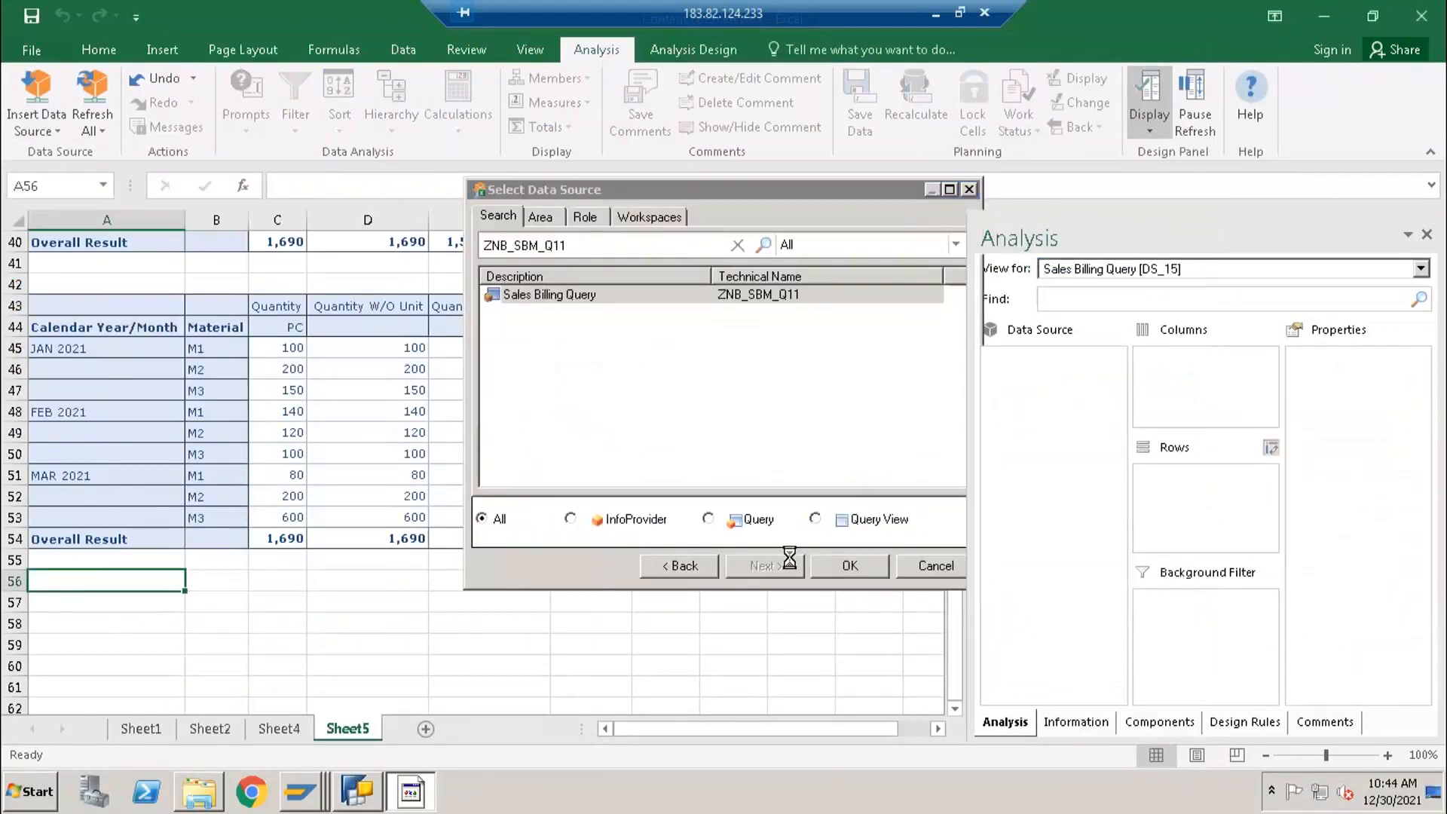
# - Compare the div operator results in the new table at A56 with F45 and F50 of the table above
pyautogui.scroll(-2, 703, 623)
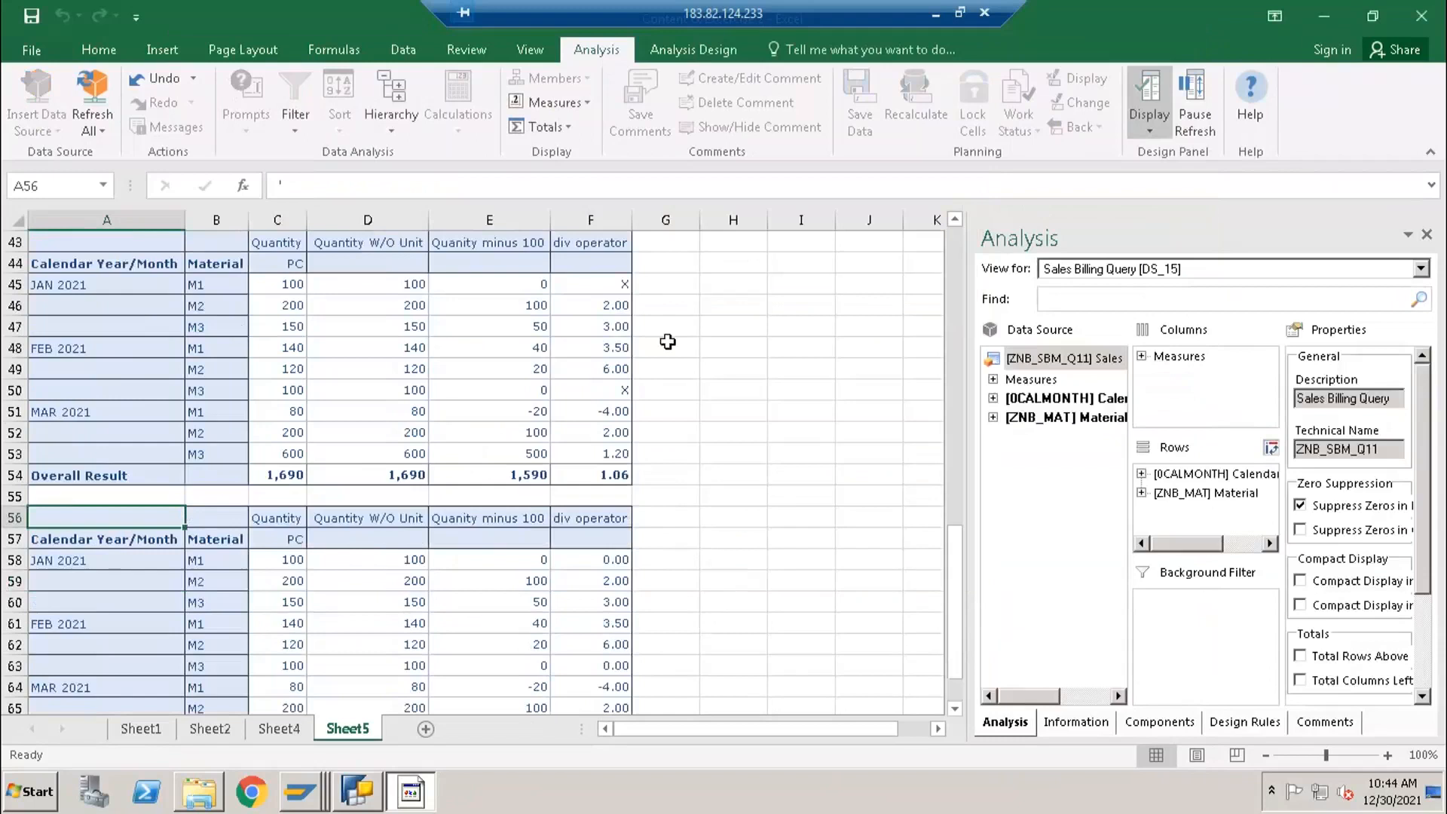
pyautogui.click(592, 602)
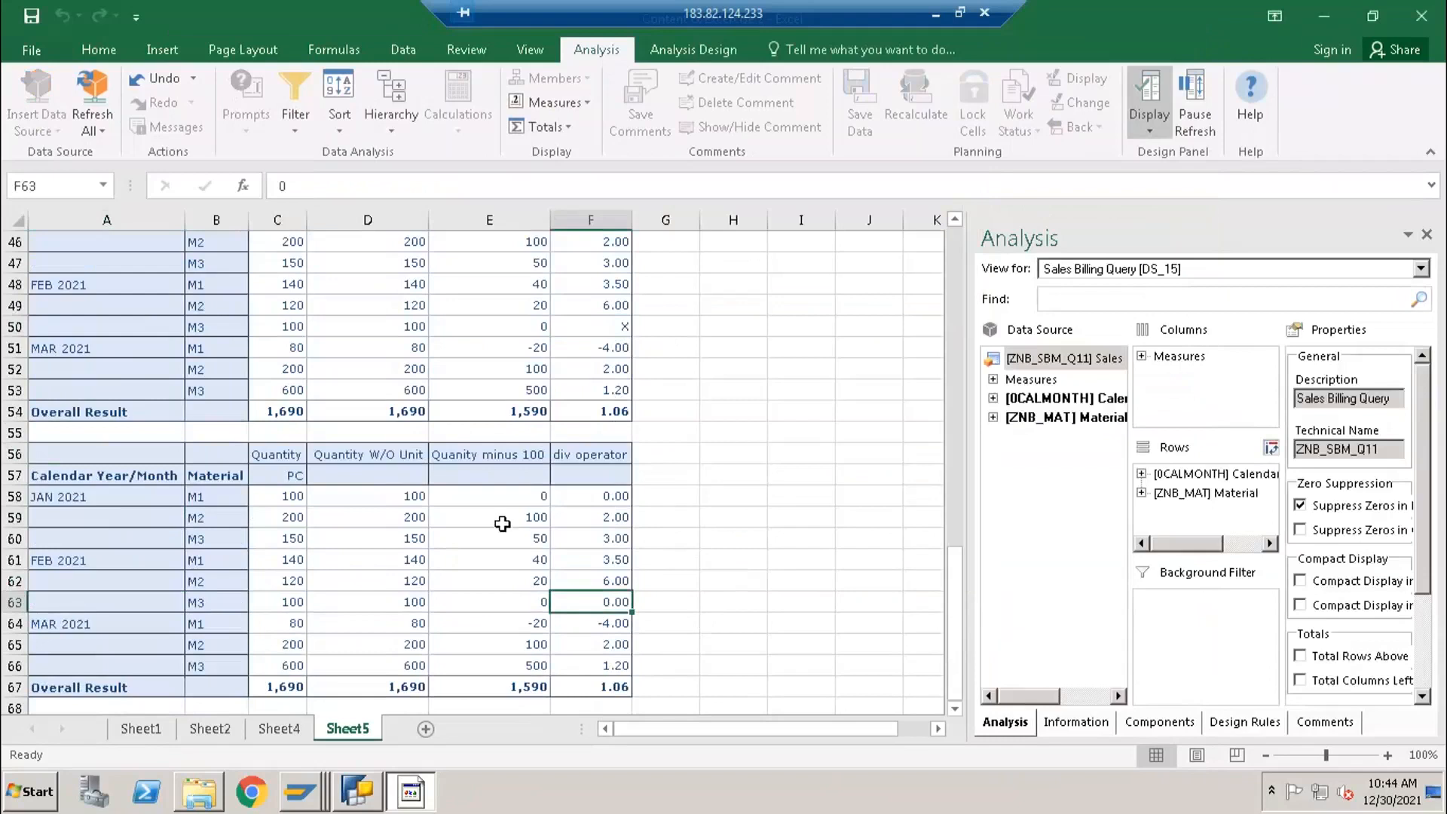
pyautogui.scroll(3, 502, 523)
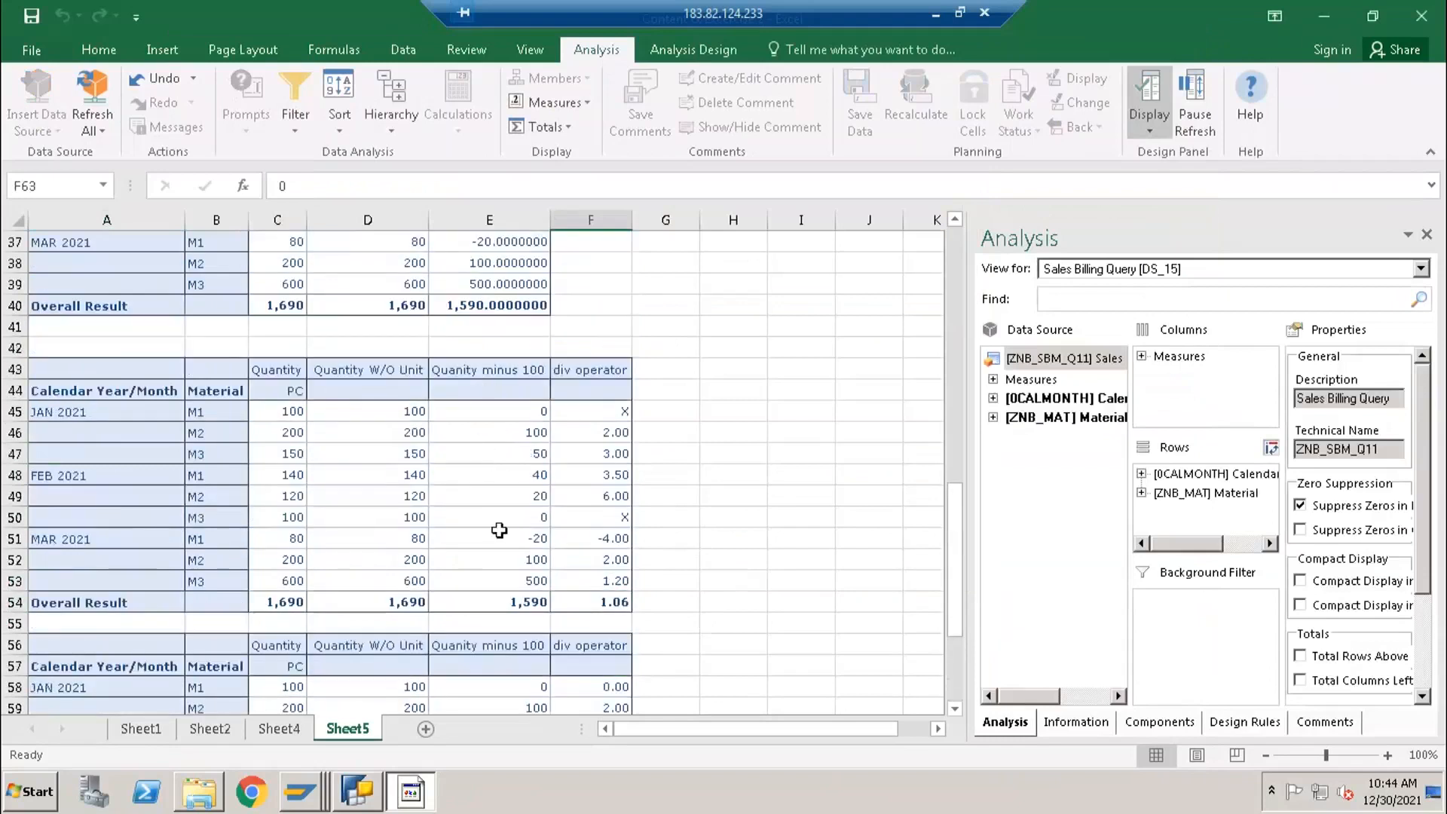
pyautogui.click(598, 409)
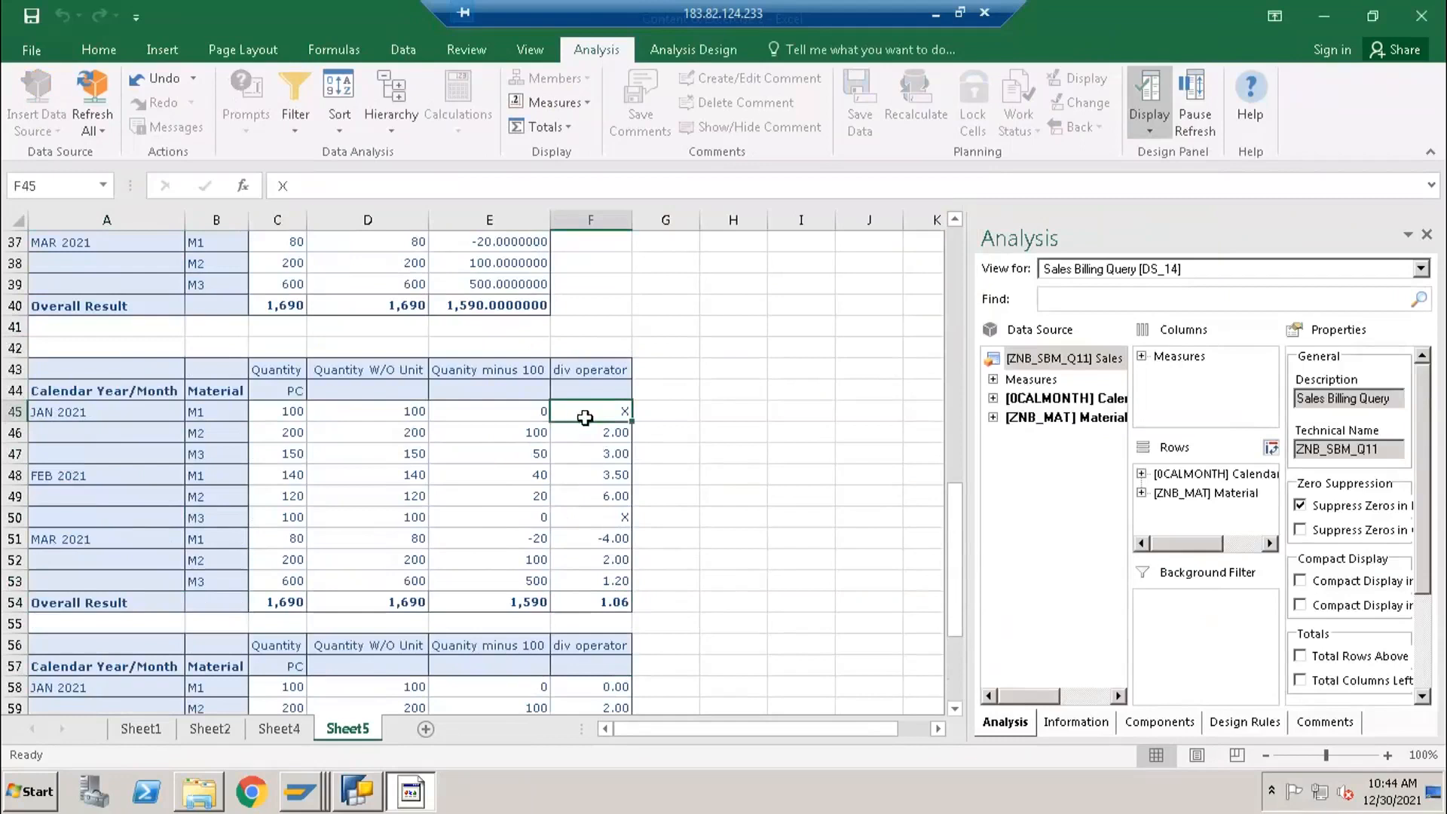
pyautogui.click(611, 514)
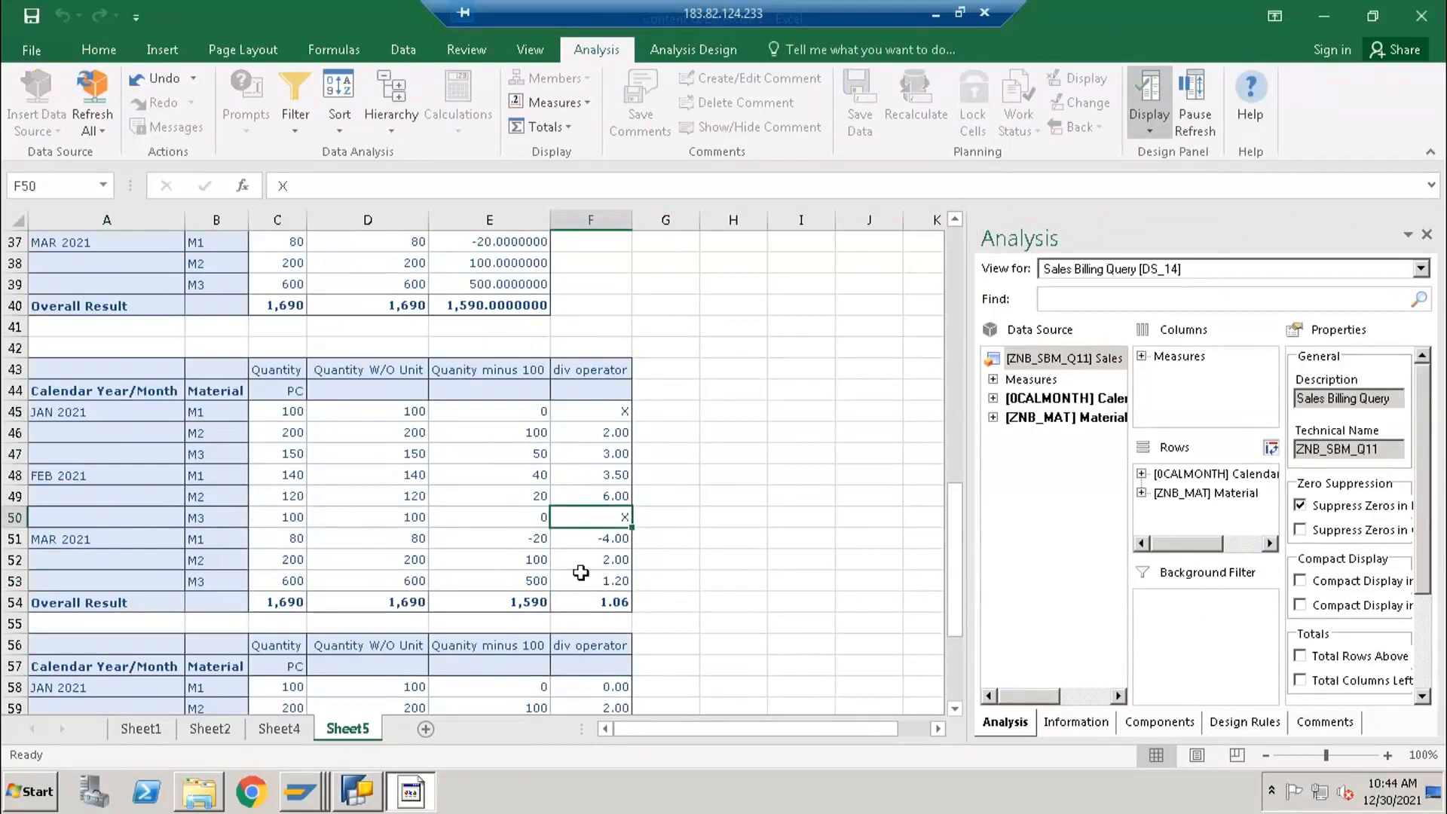
pyautogui.click(732, 413)
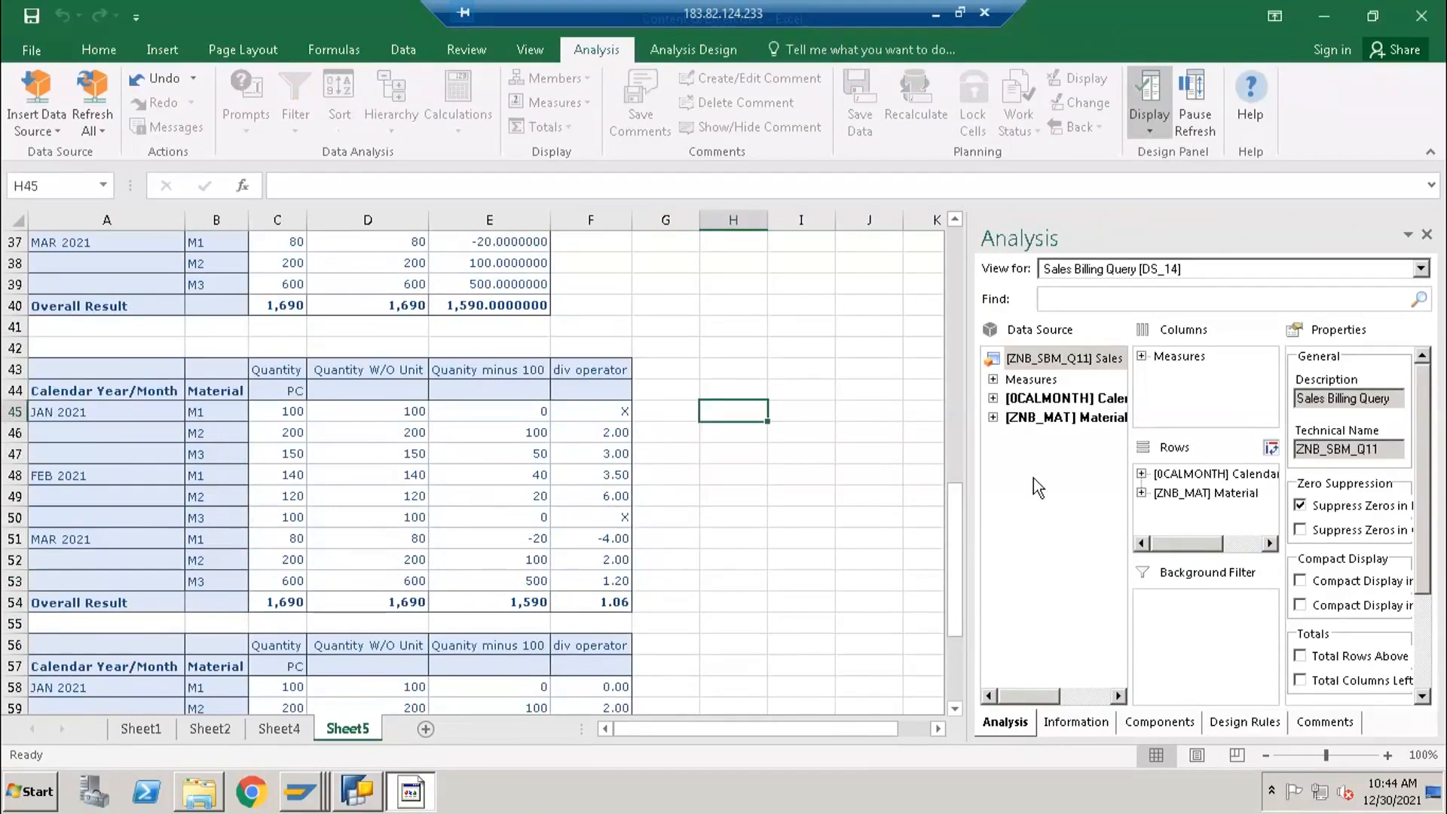
# - Switch to BEx Query Designer, reopen the div operator formula, and review the available Data Functions
pyautogui.click(381, 799)
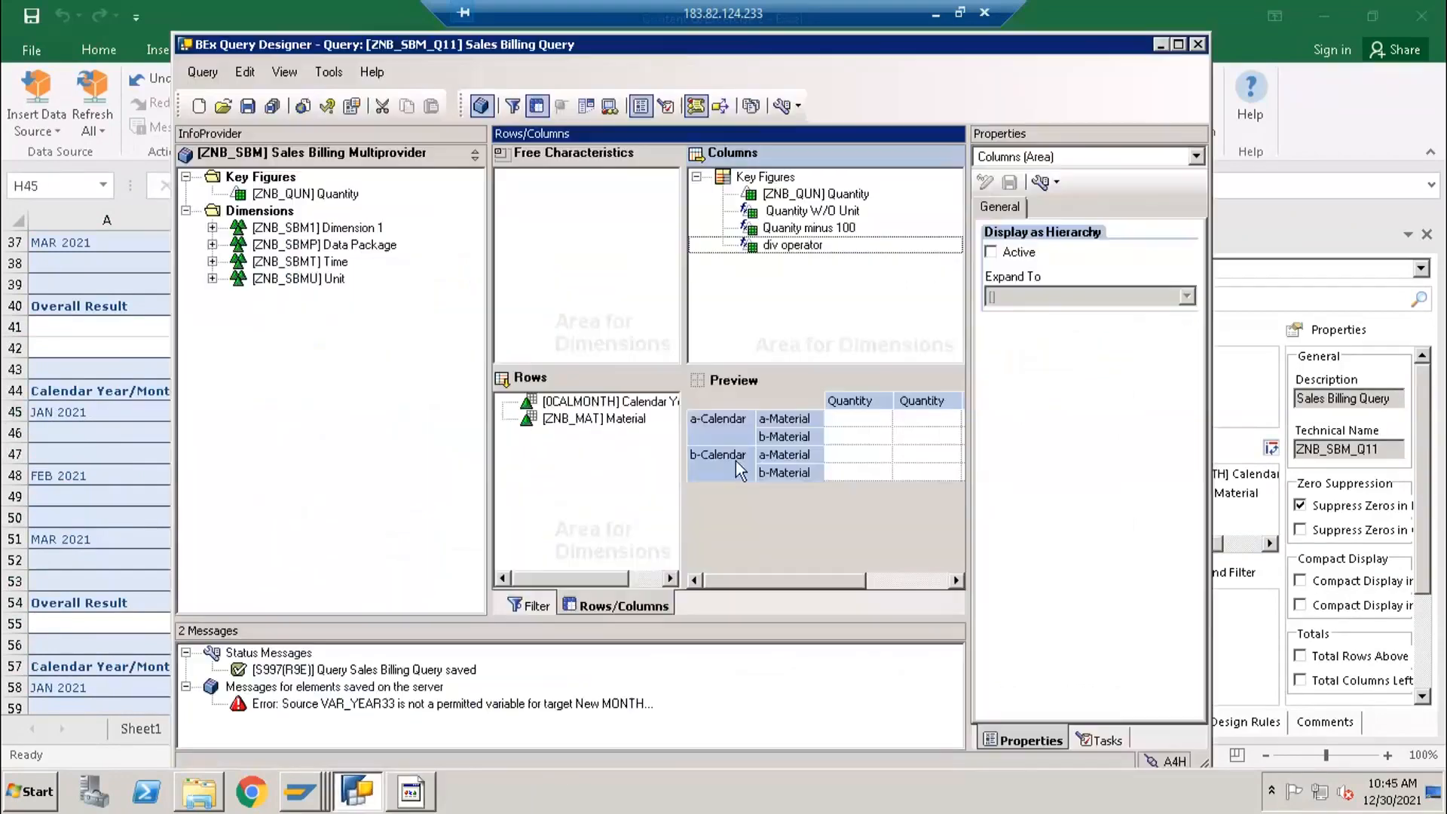
pyautogui.doubleClick(781, 245)
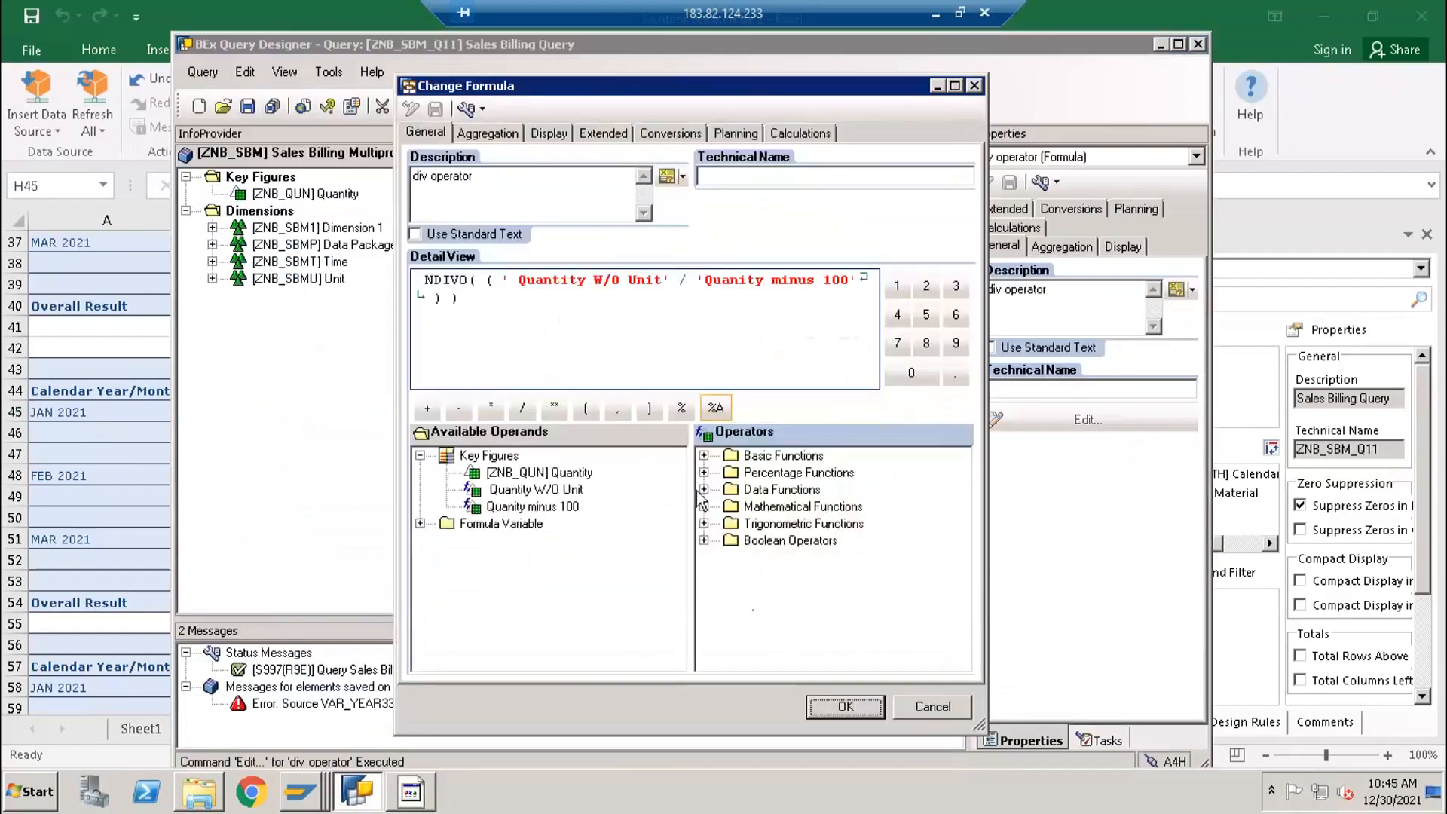
pyautogui.click(704, 490)
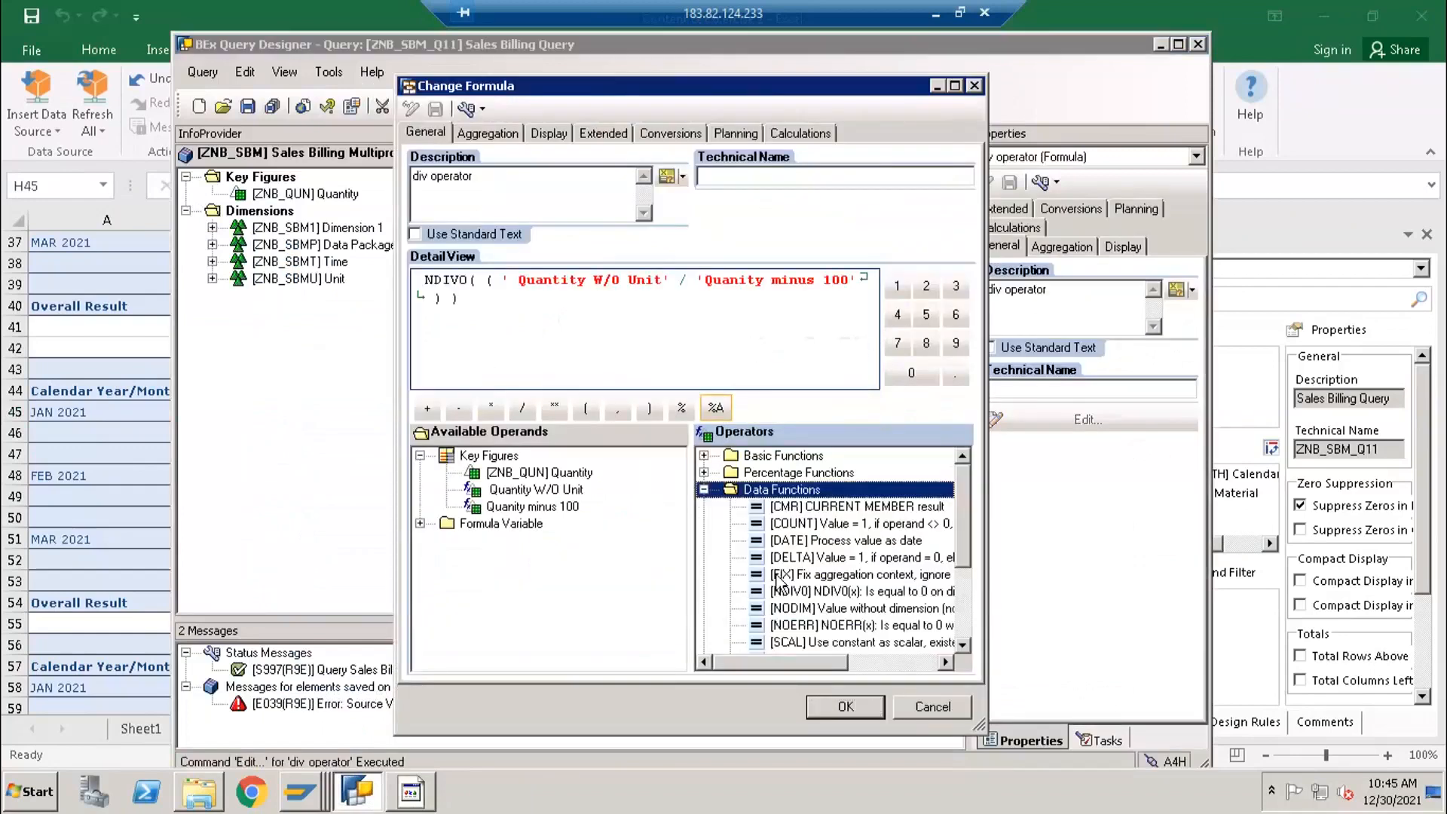
pyautogui.click(799, 610)
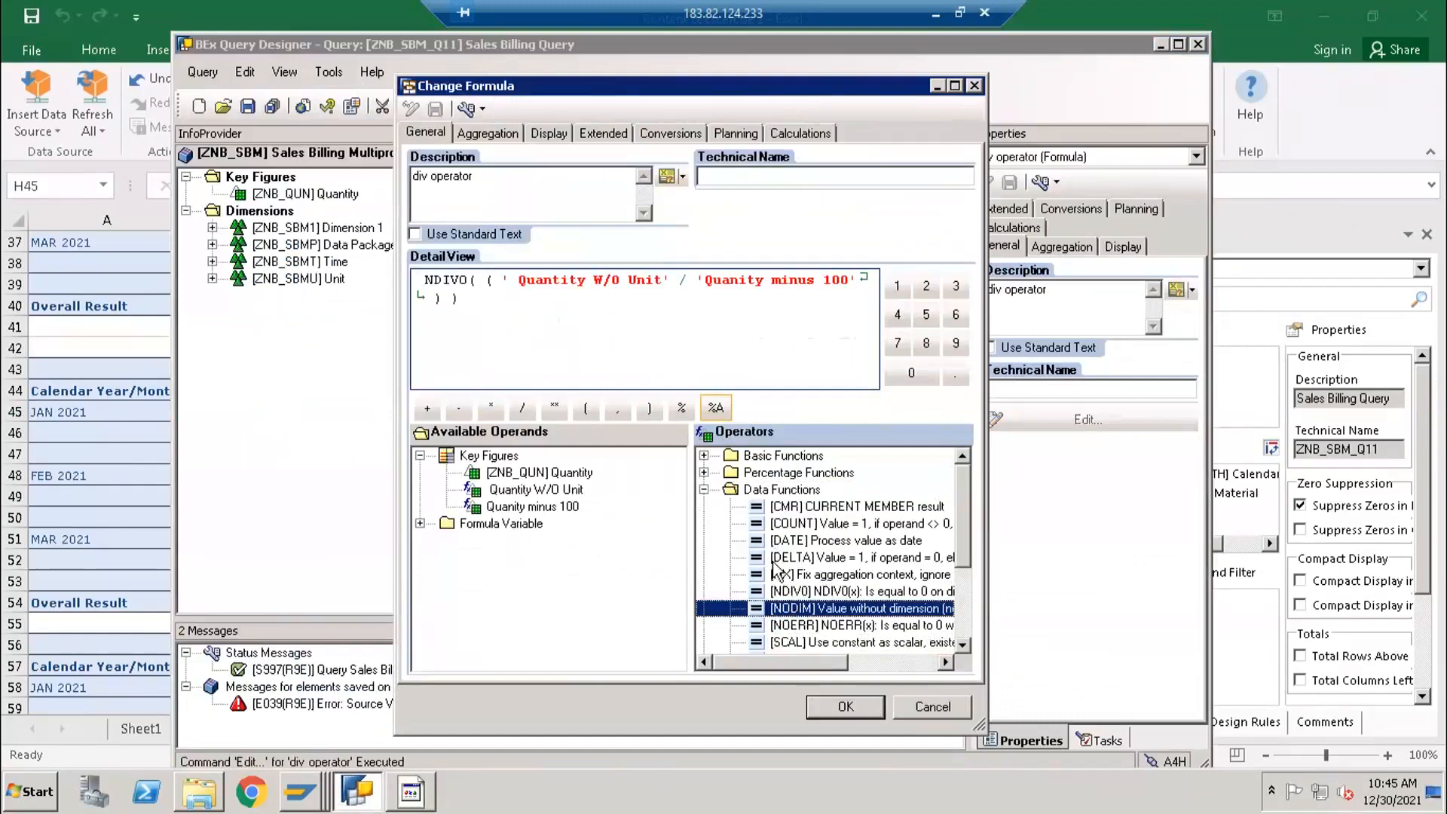
pyautogui.scroll(-1, 783, 576)
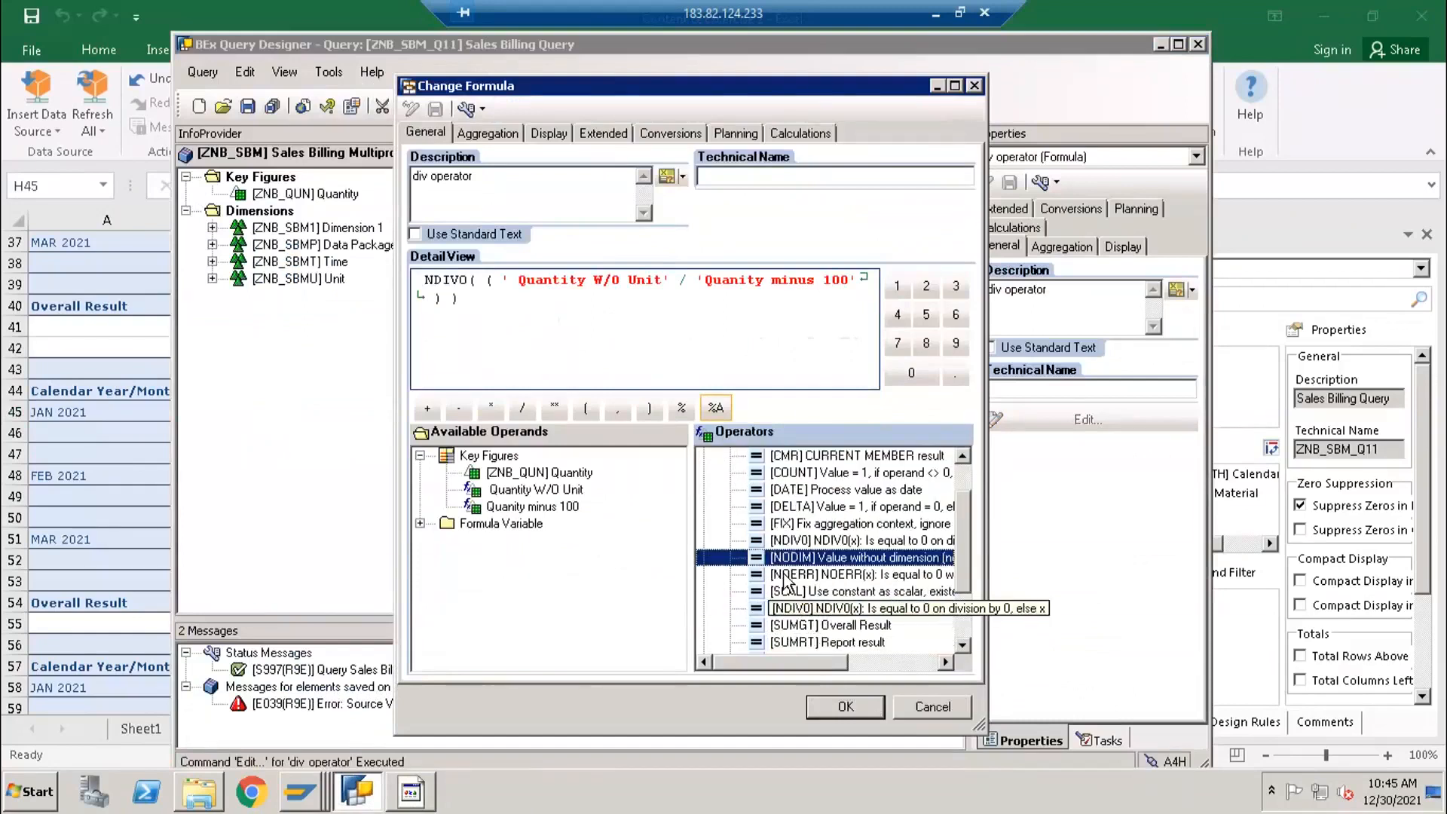
pyautogui.scroll(-2, 814, 648)
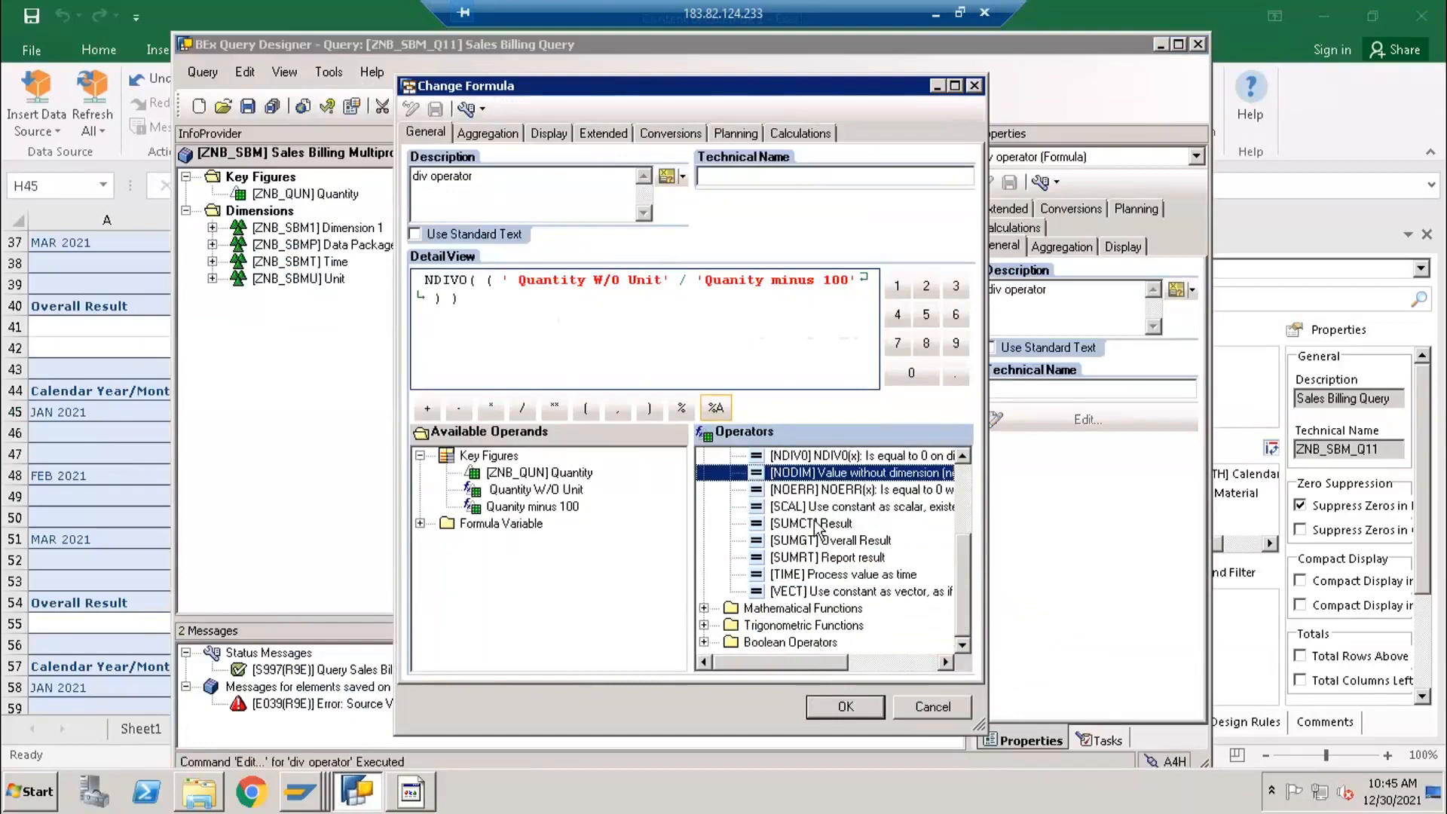
pyautogui.scroll(3, 813, 568)
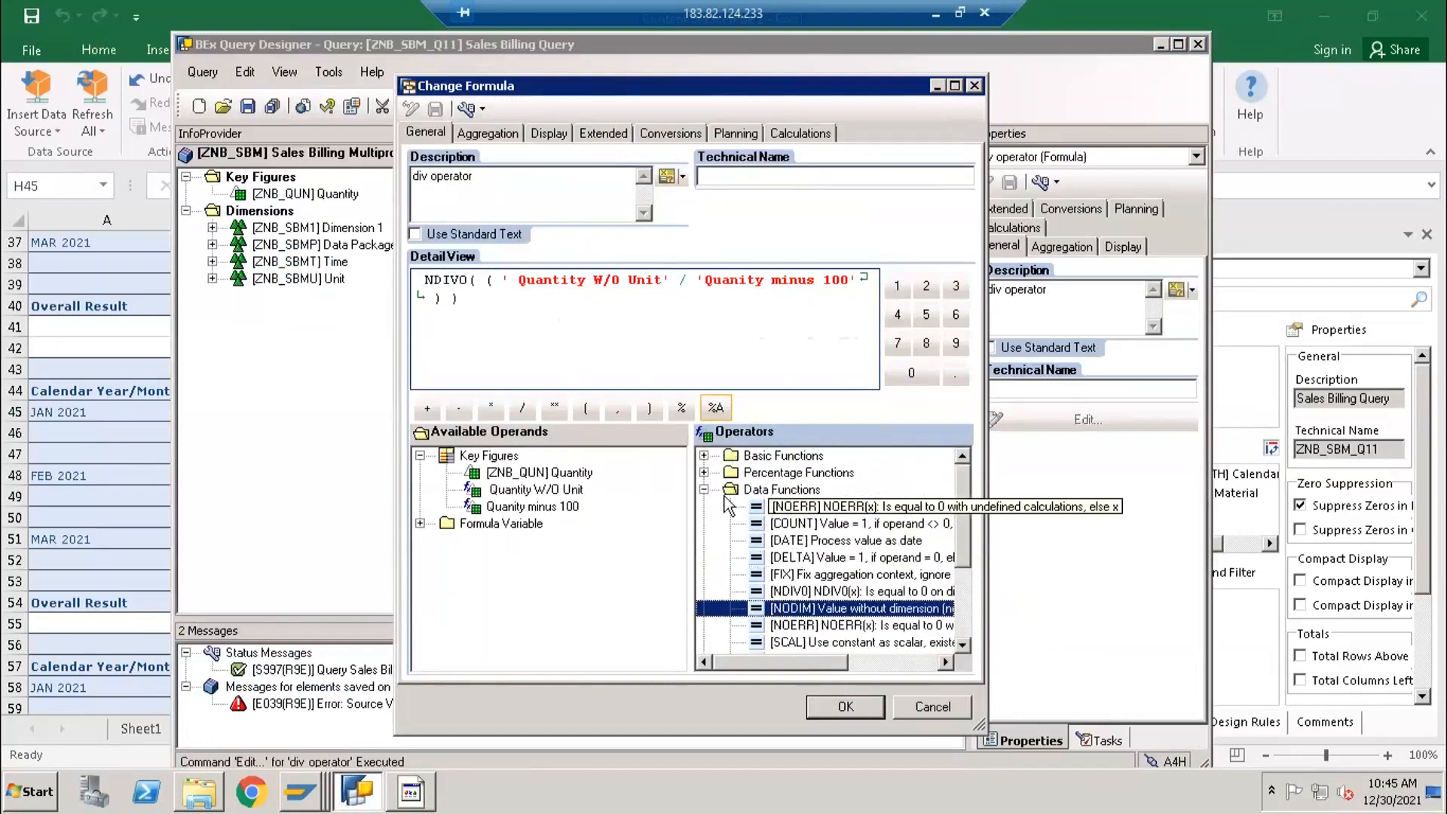
pyautogui.scroll(-2, 828, 599)
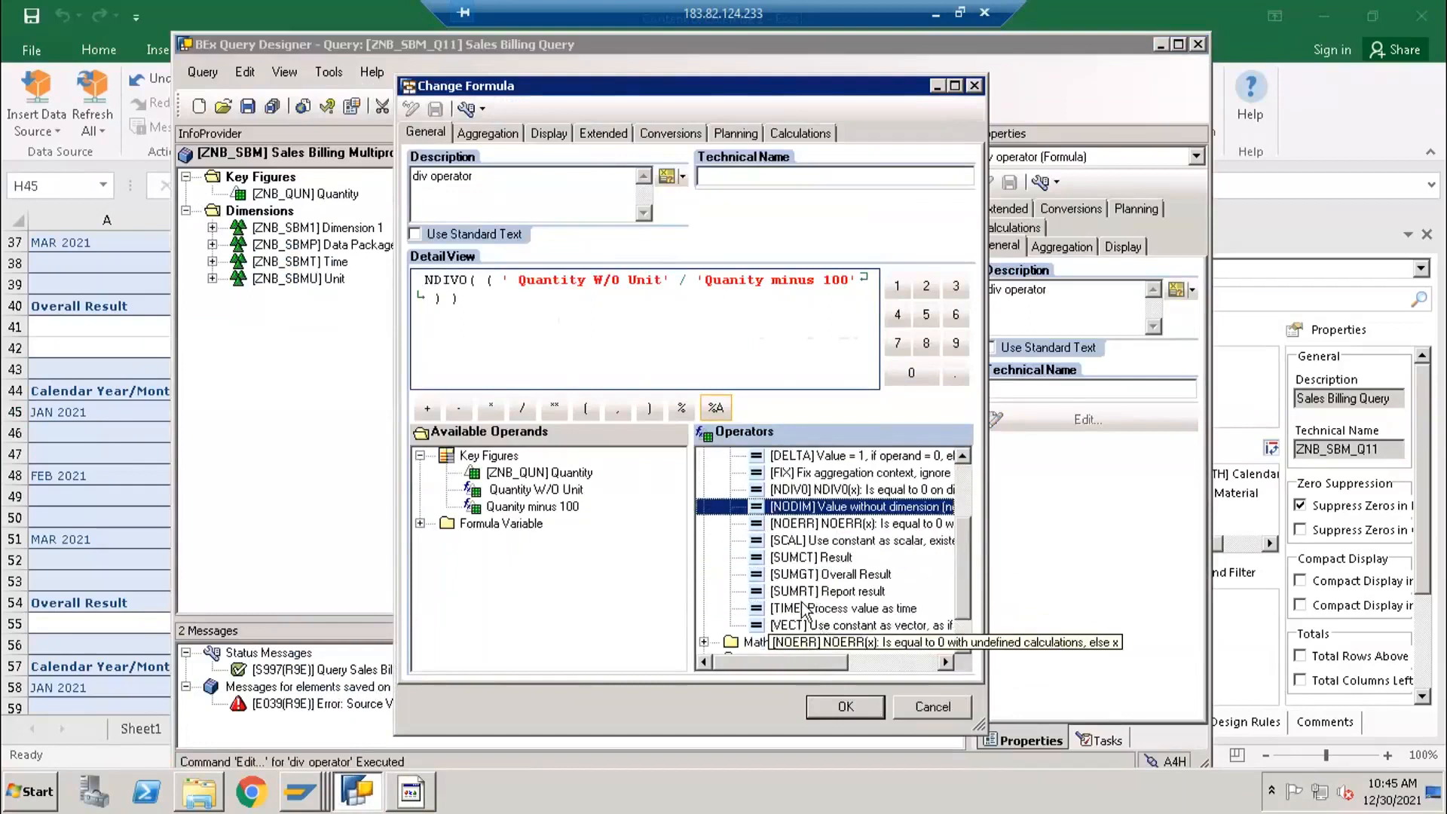
pyautogui.scroll(2, 758, 550)
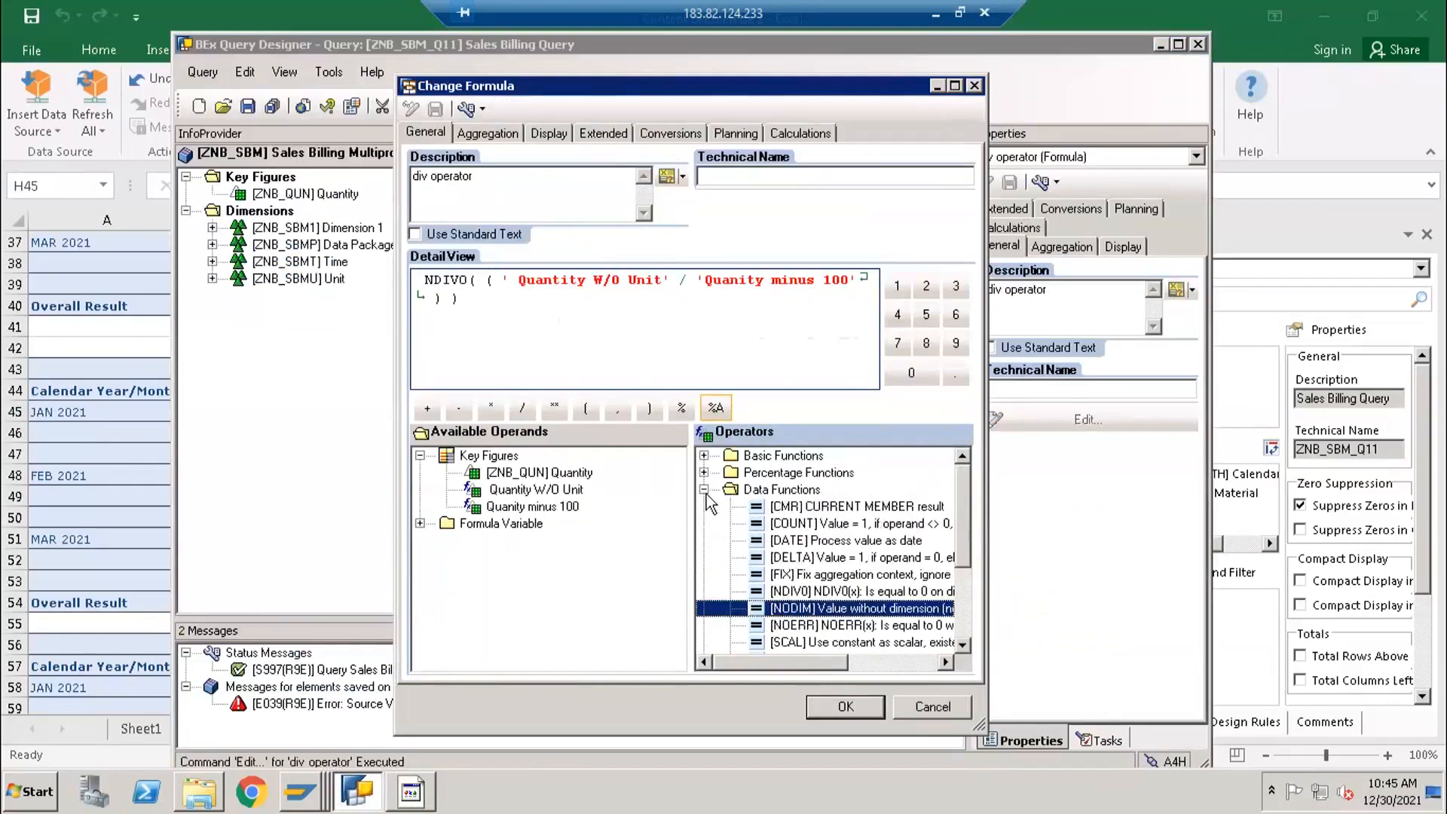
pyautogui.click(704, 490)
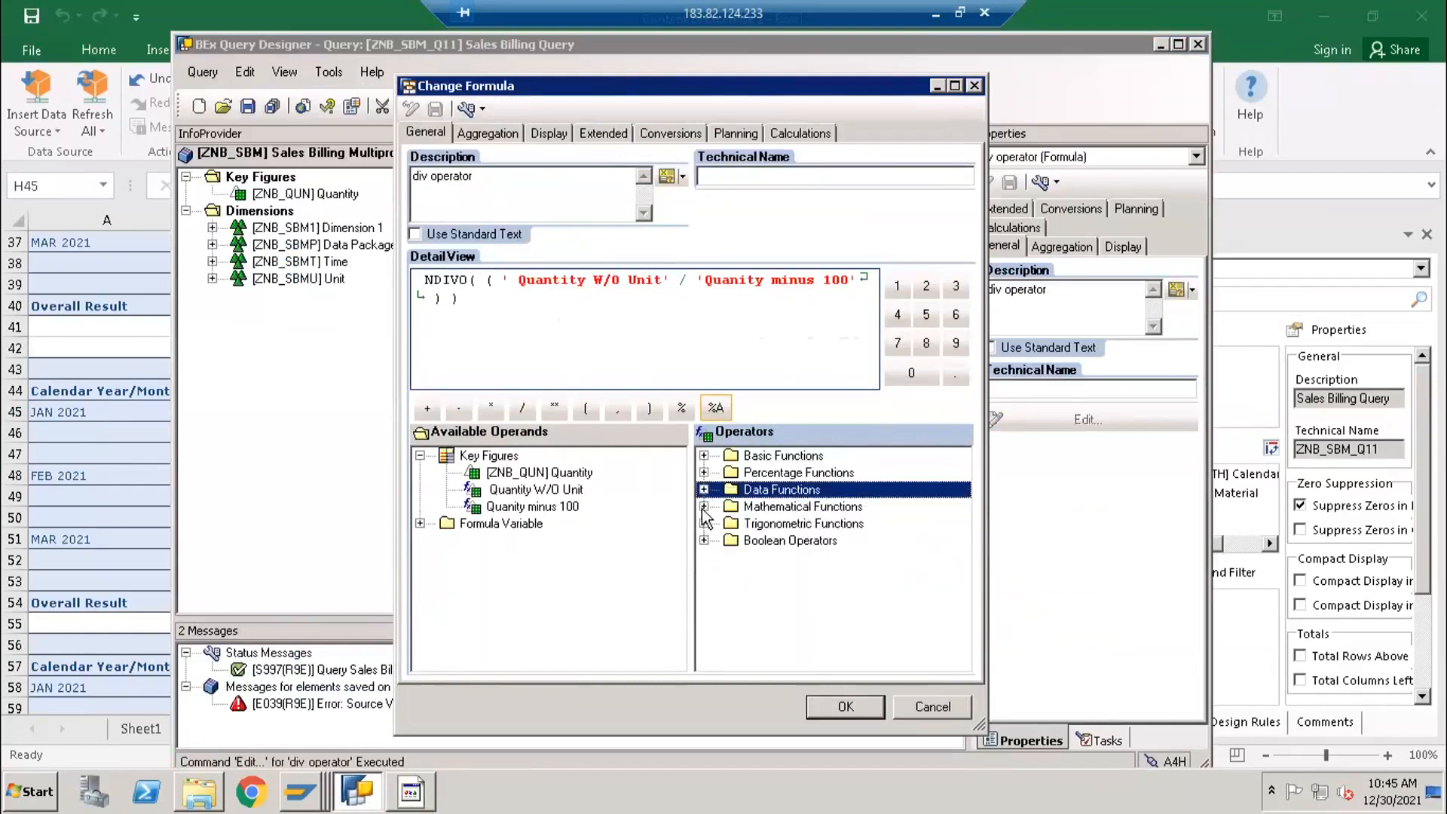
# - Review the Boolean Operators, Trigonometric Functions and Mathematical Functions available for the div operator formula
pyautogui.click(704, 540)
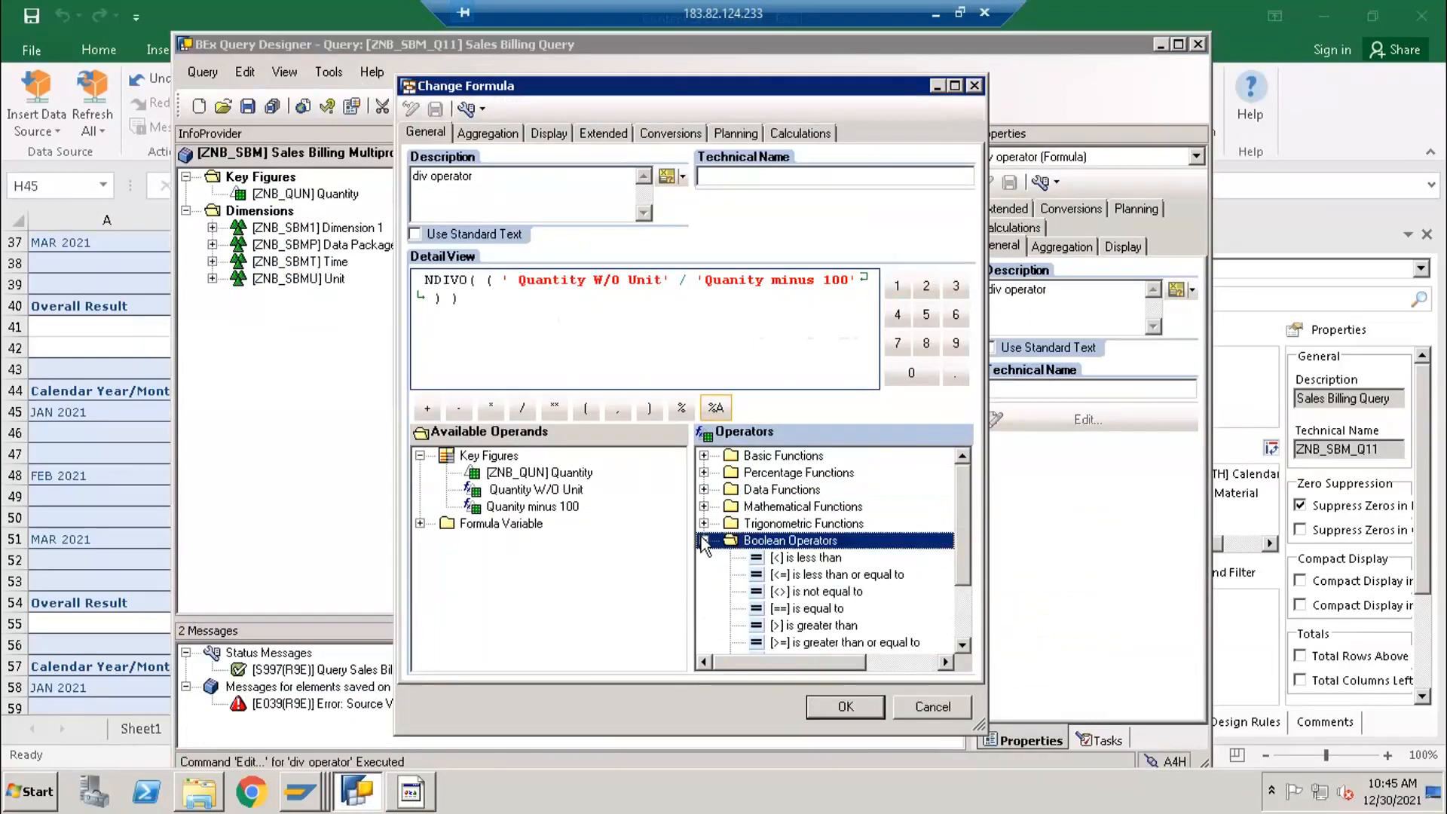
pyautogui.click(704, 523)
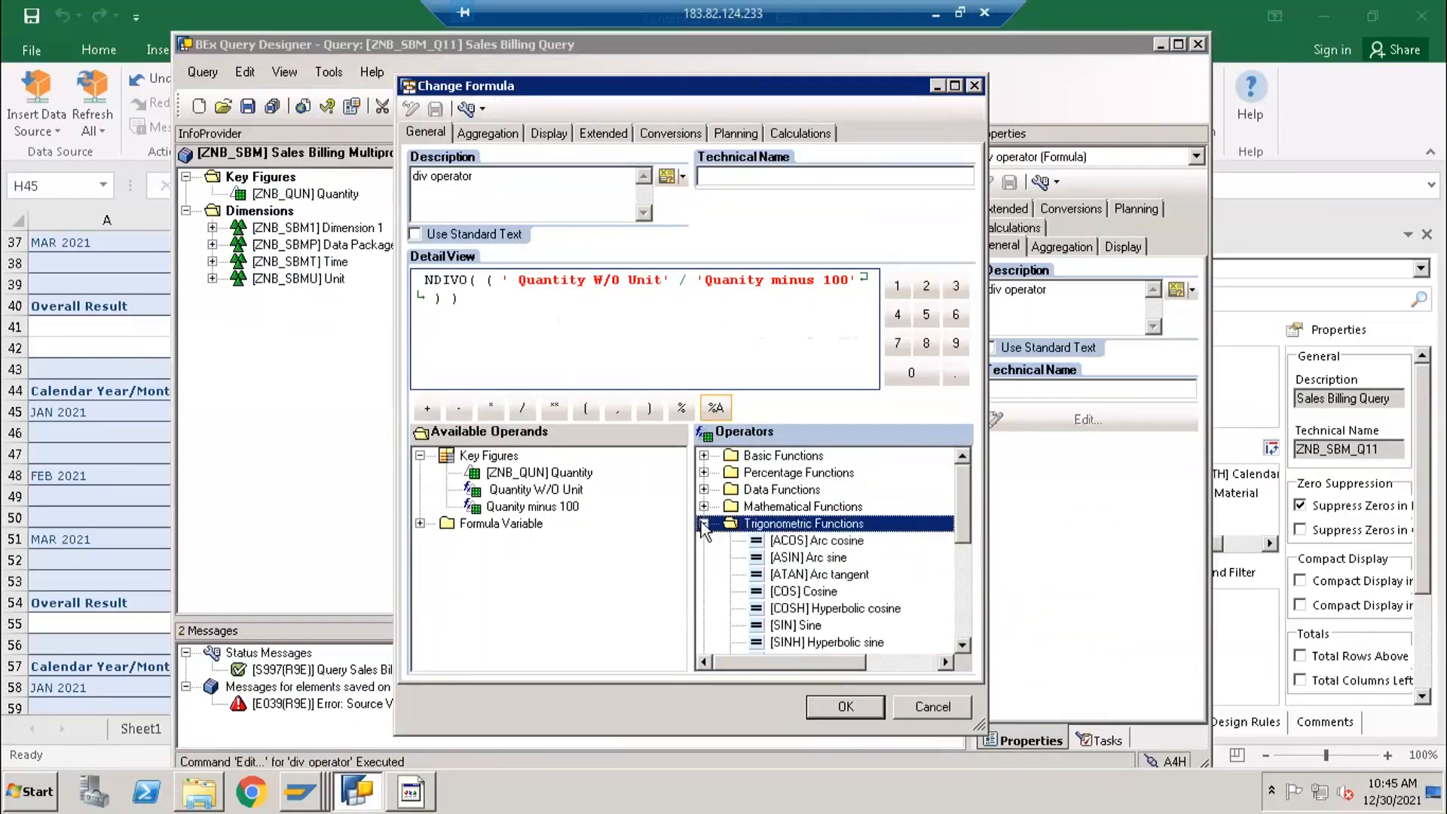
pyautogui.click(704, 525)
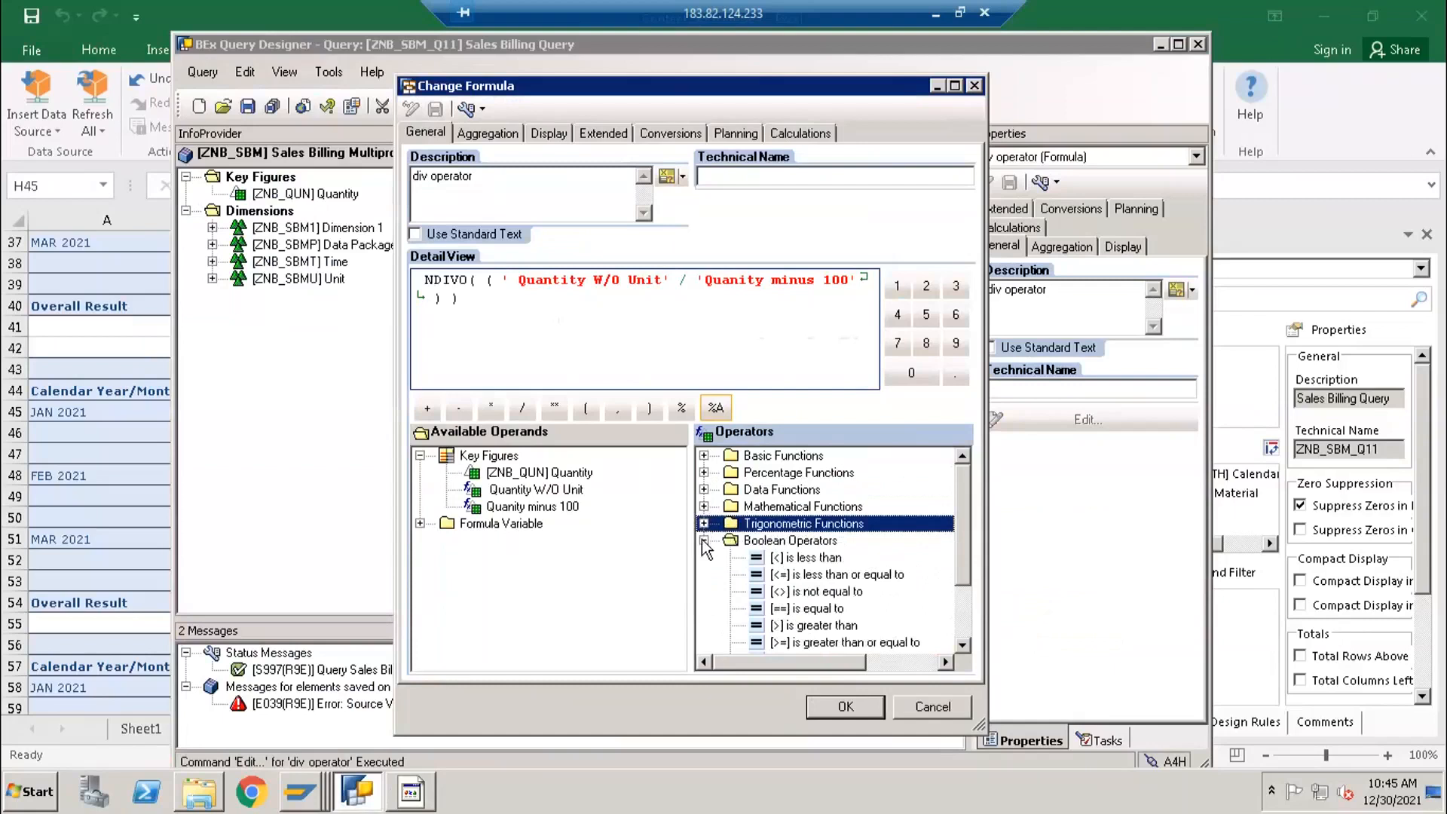
pyautogui.click(704, 540)
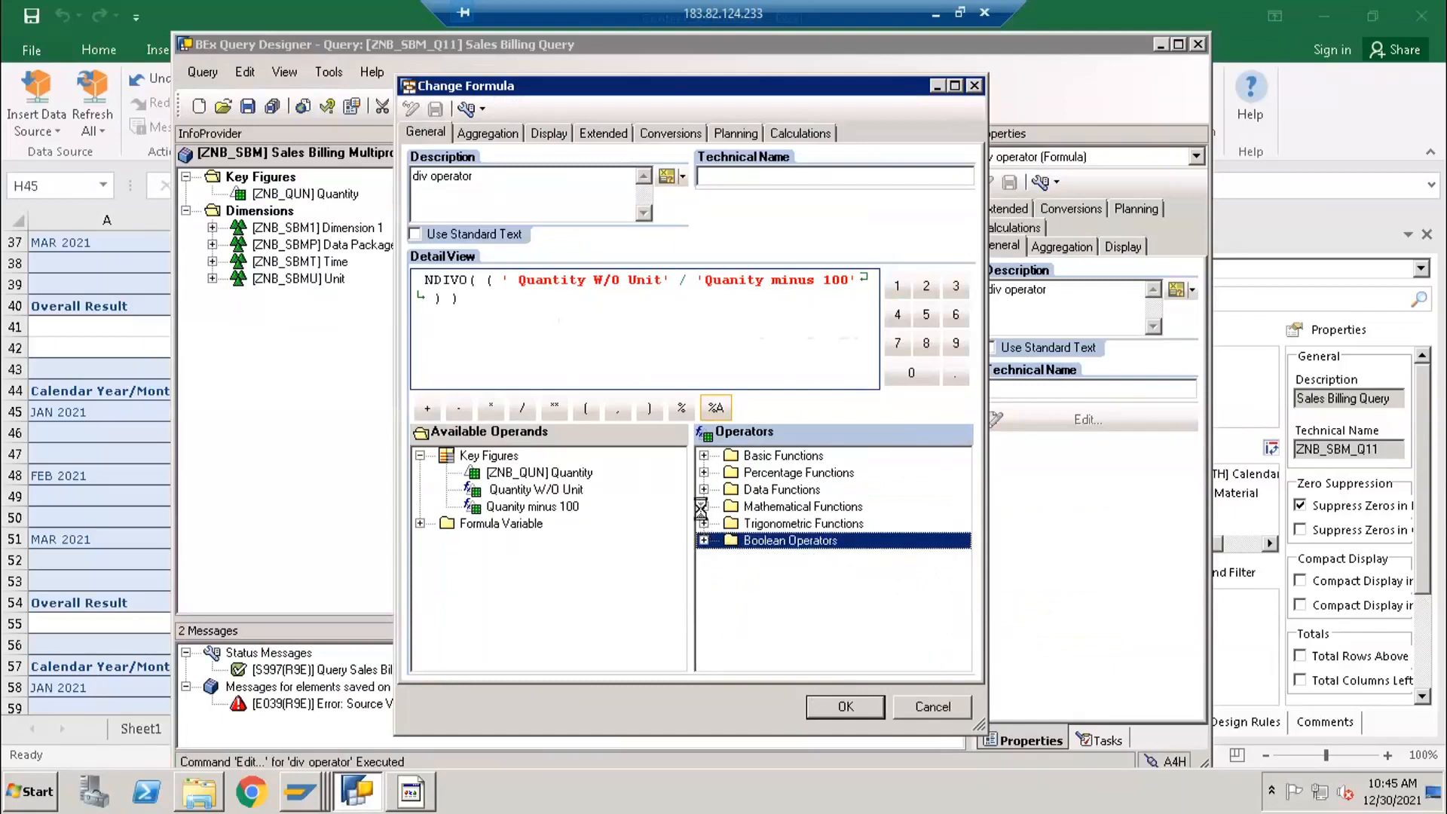
pyautogui.click(703, 507)
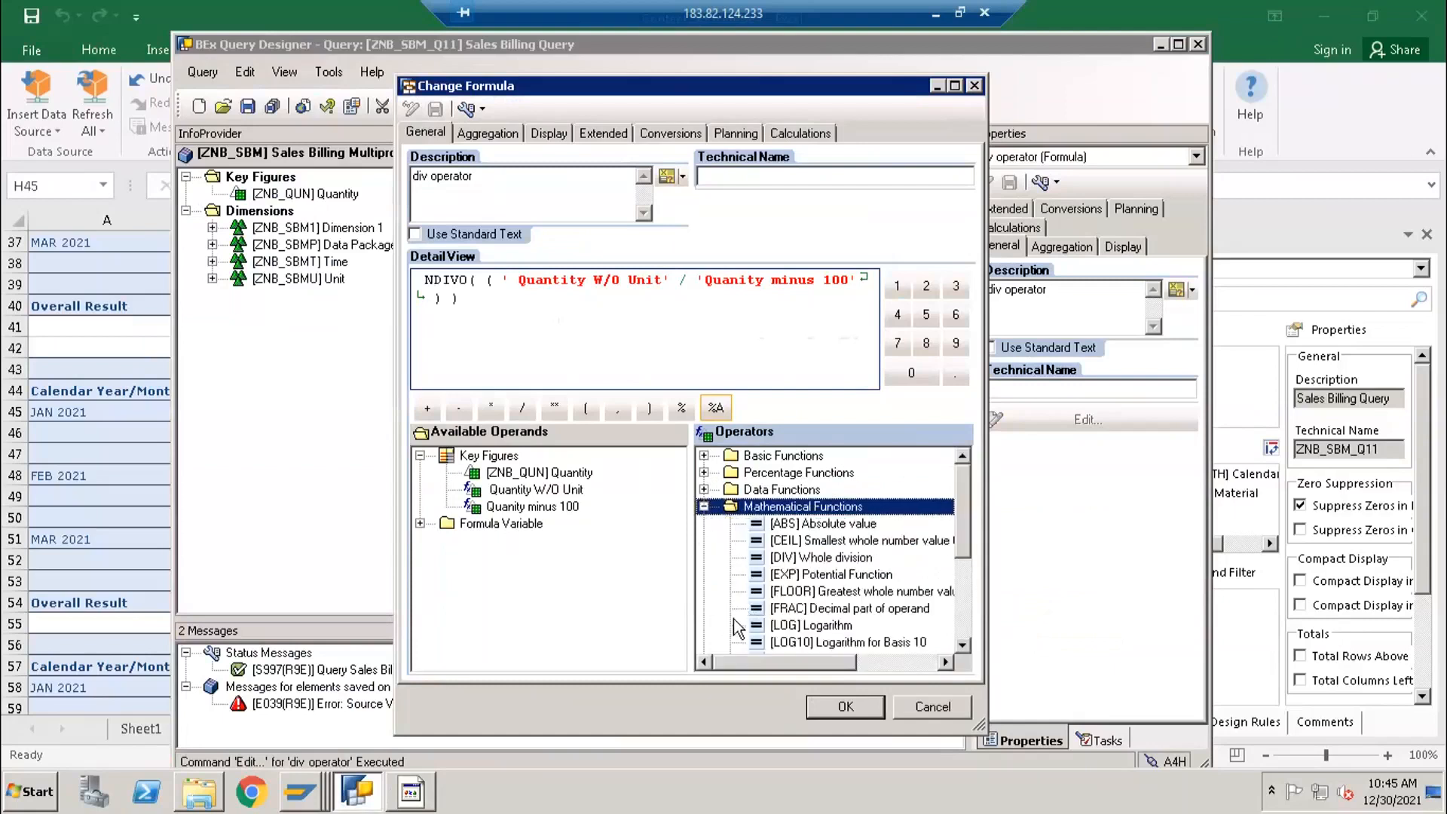
pyautogui.click(704, 508)
# - Inspect the Quantity W/O Unit and Quanity minus 100 operands in the formula, and close it without saving changes
pyautogui.click(595, 282)
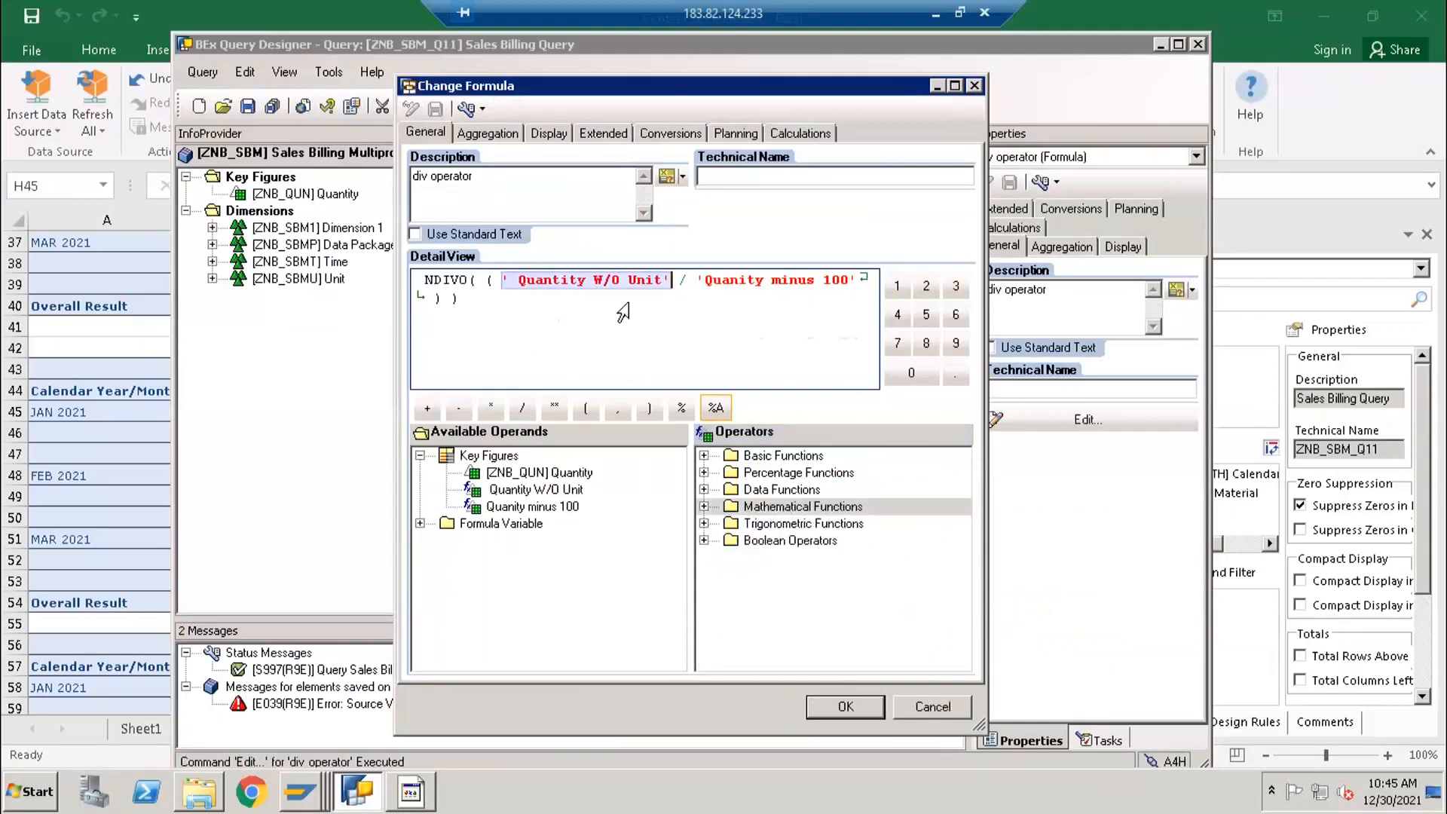
pyautogui.click(756, 280)
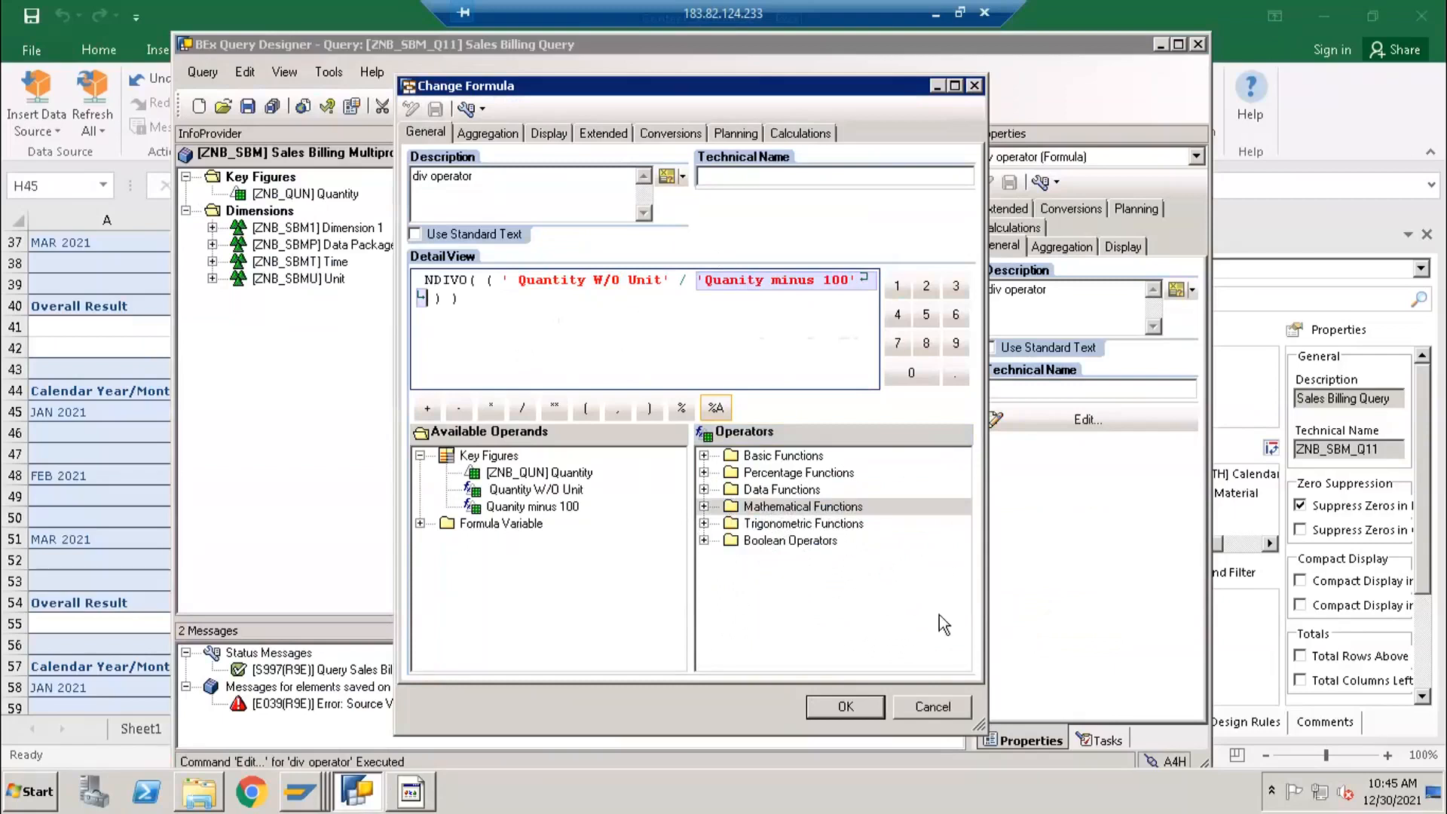
pyautogui.click(933, 702)
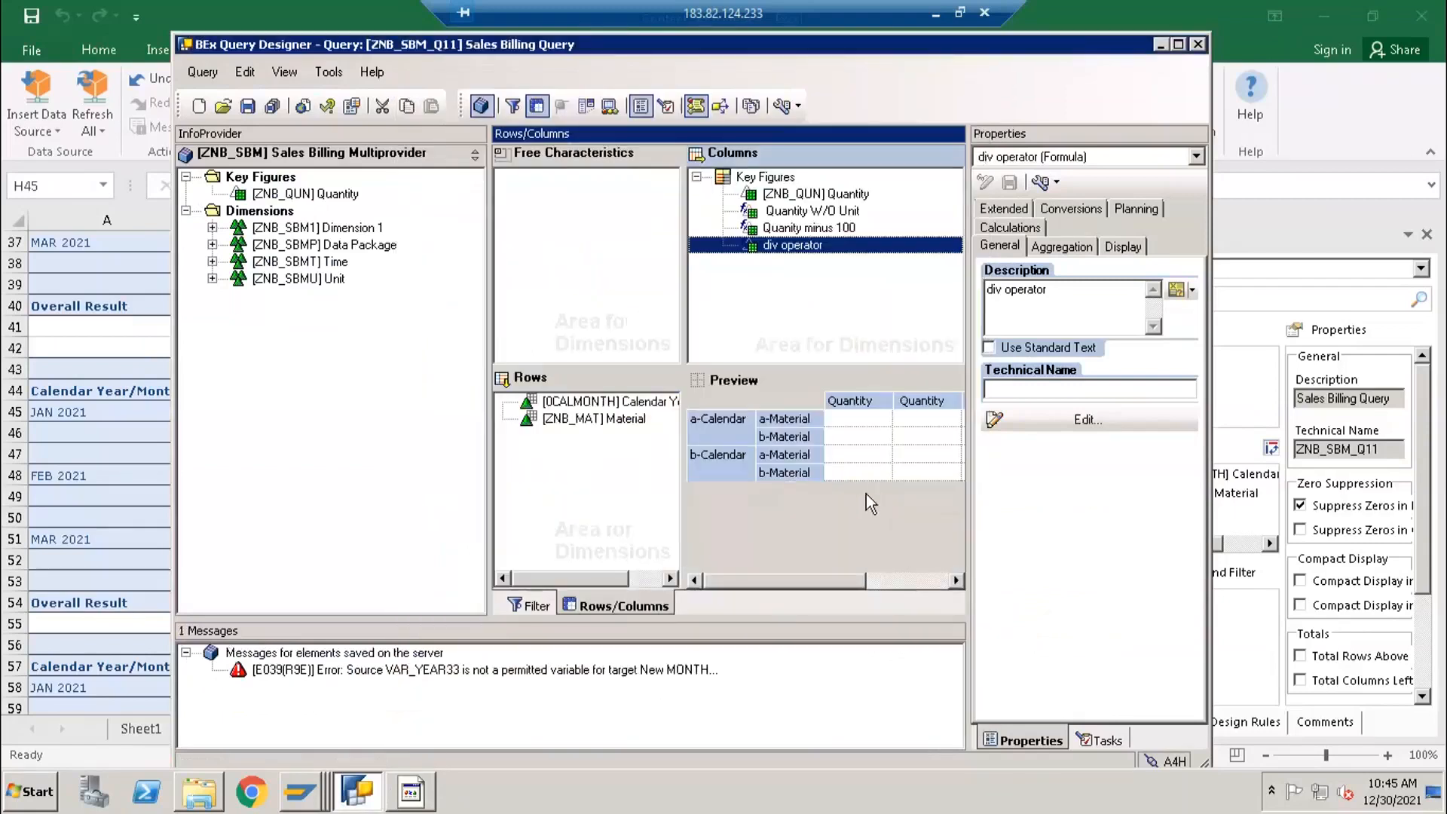
# - Try to remove the Quanity minus 100 formula from the query columns, declining further information about its usage
pyautogui.click(770, 216)
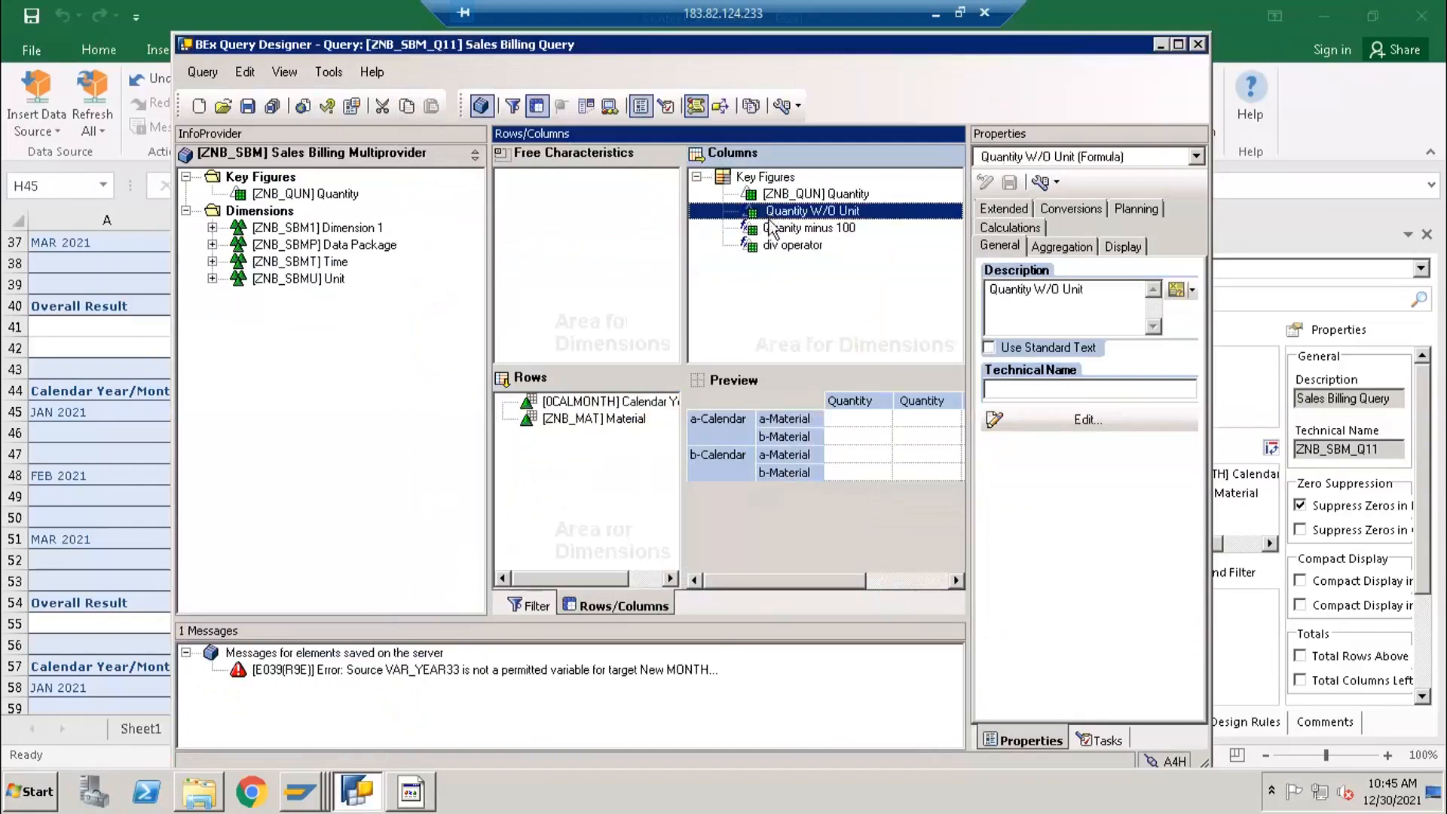
pyautogui.click(770, 246)
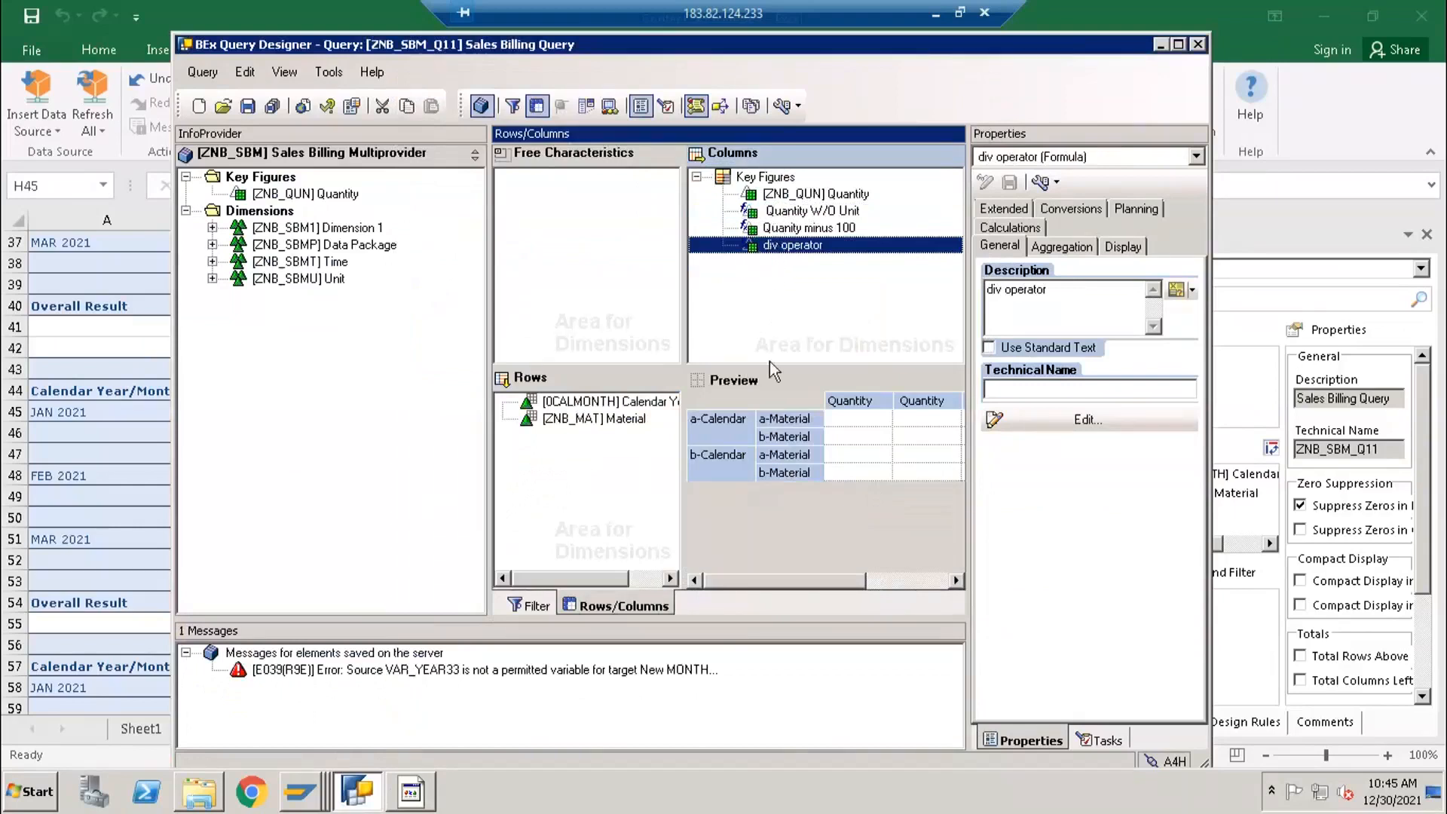
pyautogui.click(771, 297)
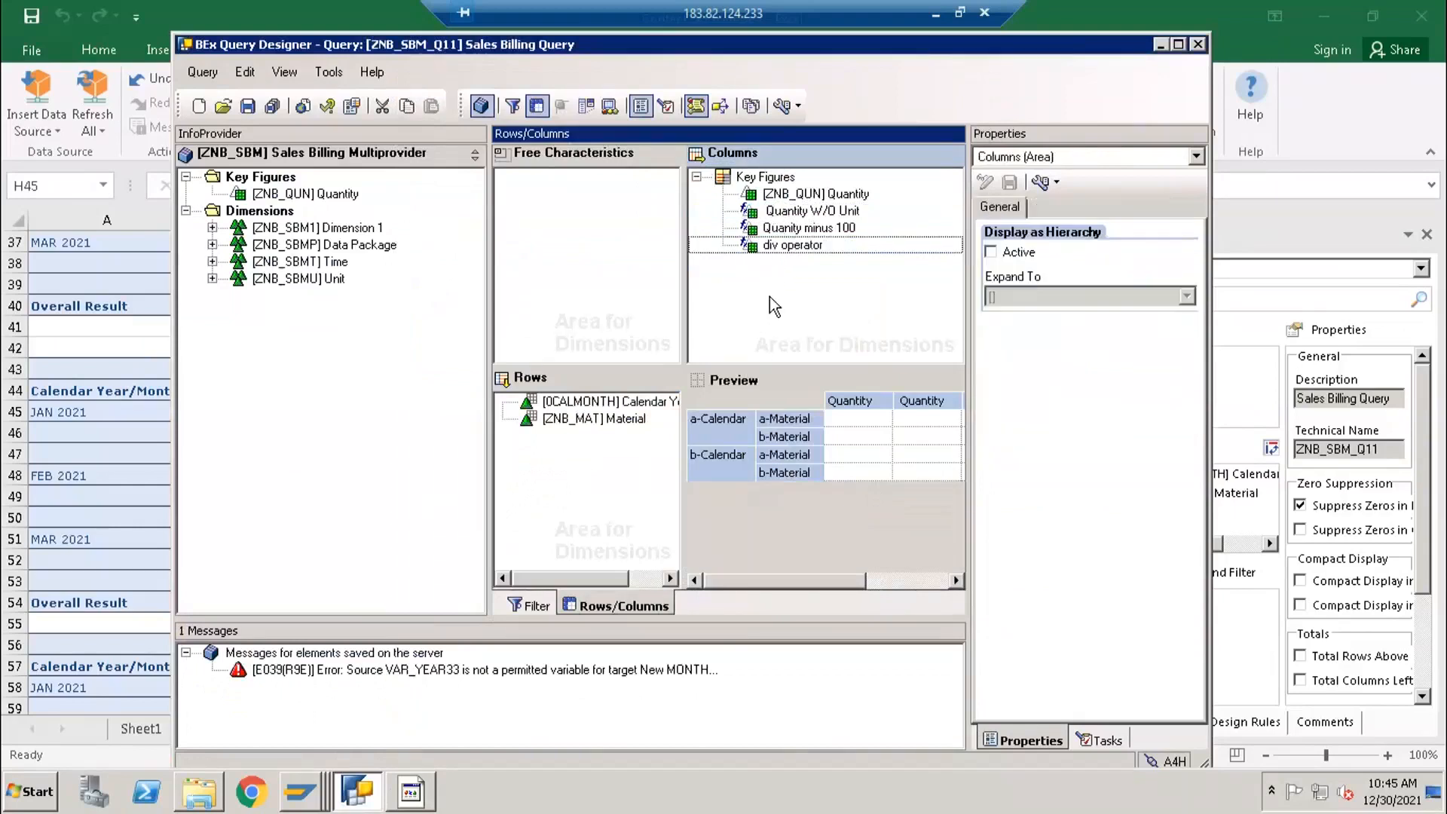
pyautogui.click(750, 228)
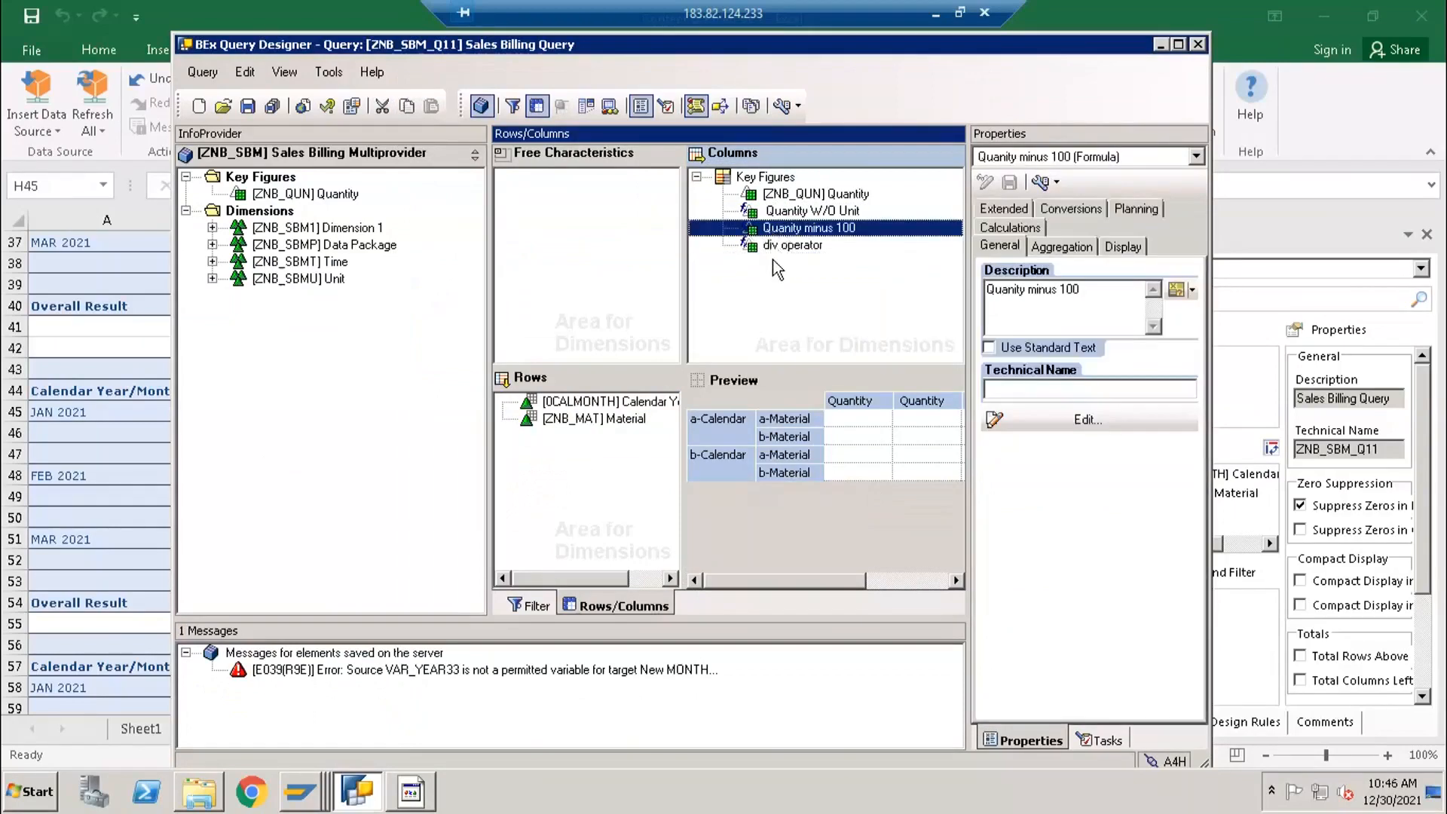
pyautogui.press('Delete')
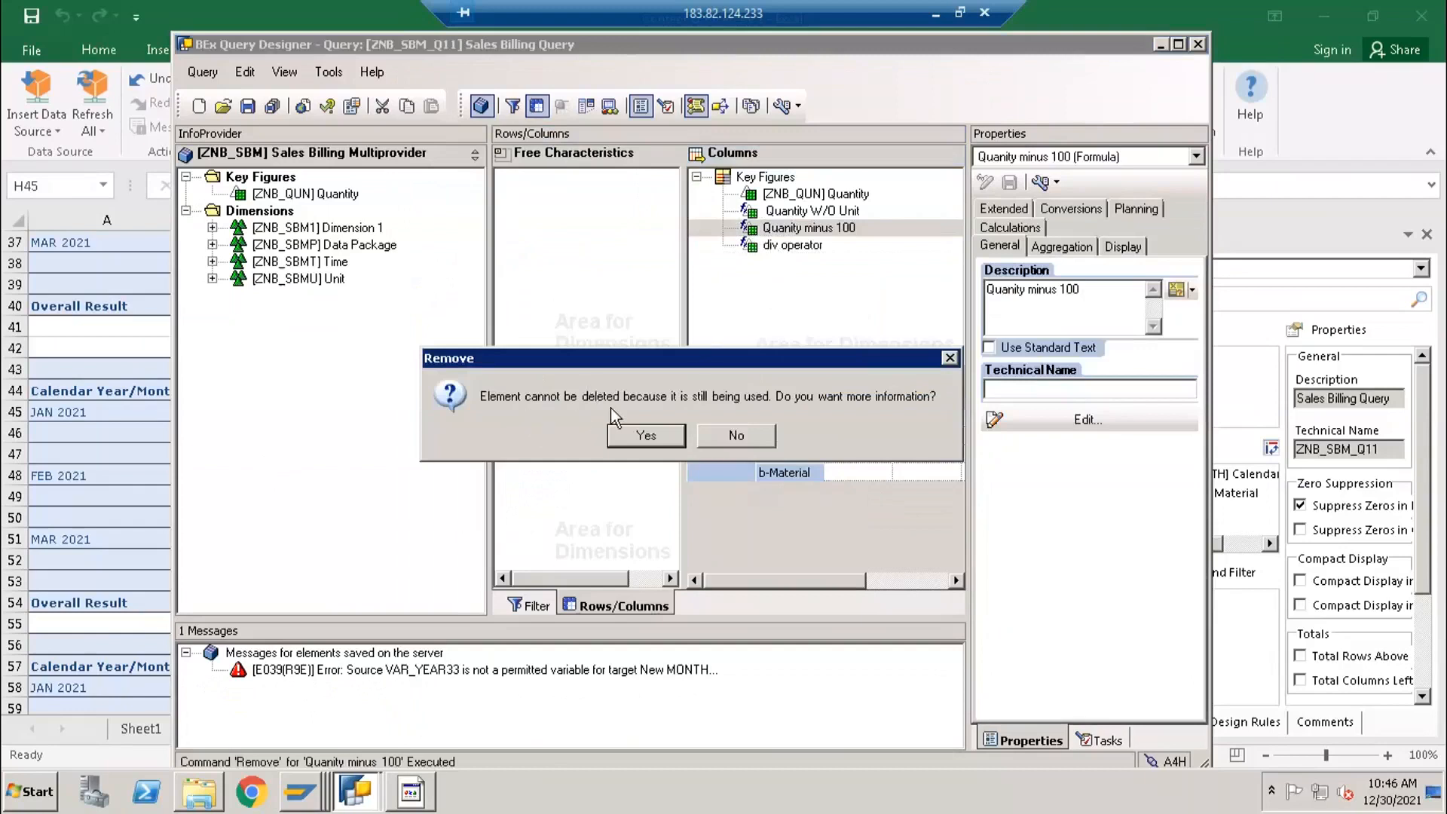
pyautogui.click(759, 441)
pyautogui.click(783, 245)
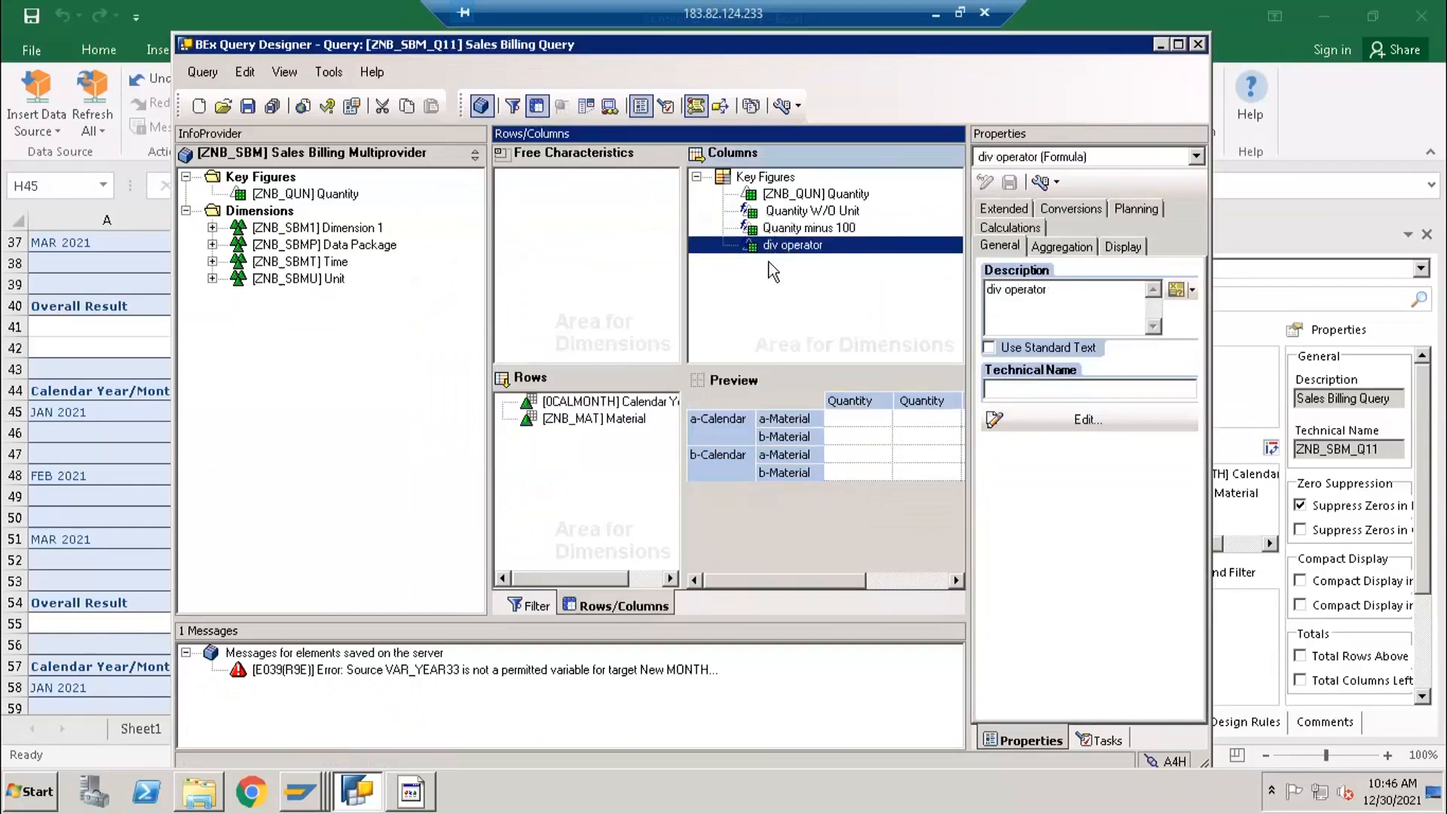
pyautogui.click(768, 228)
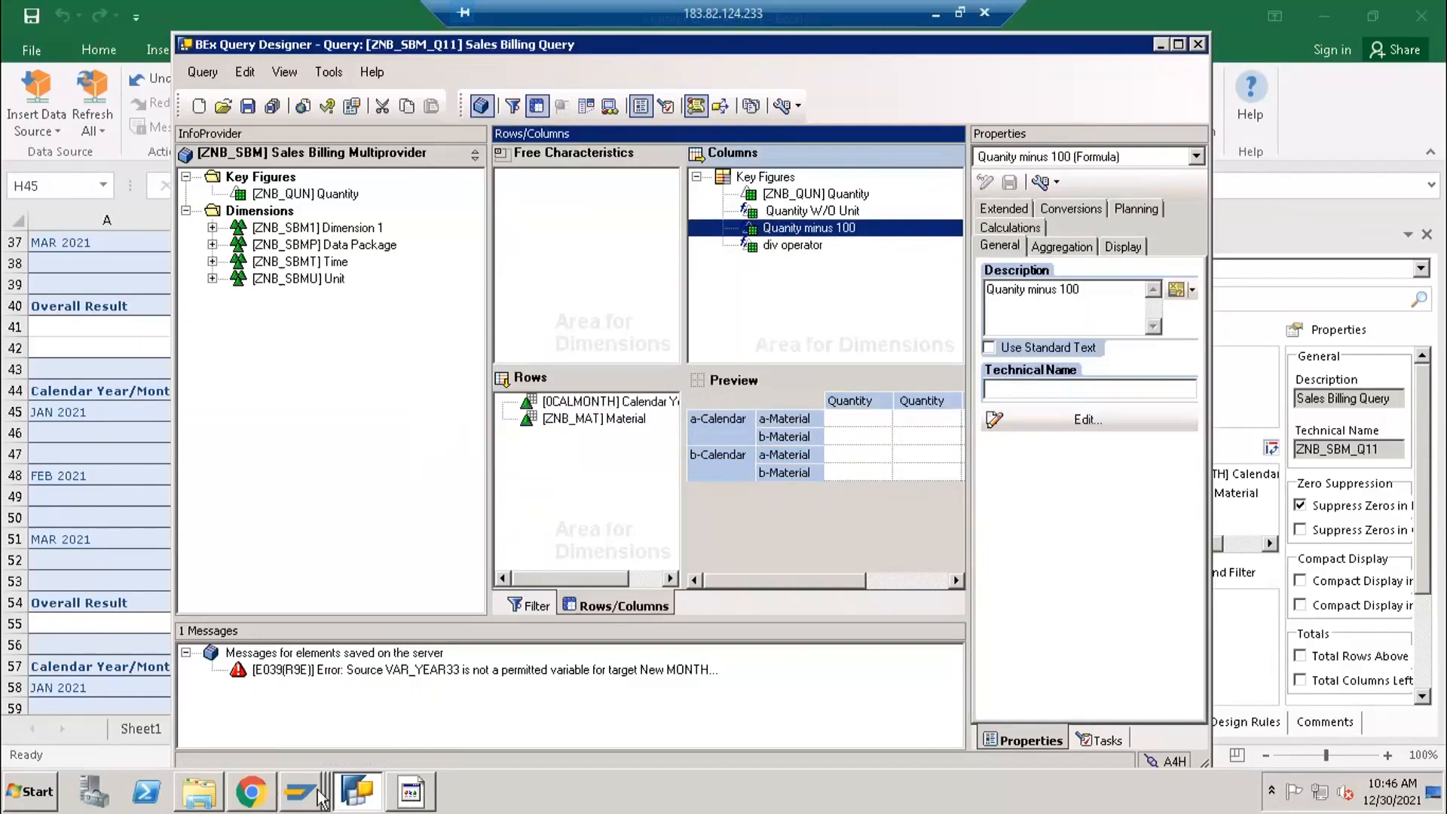
# - Switch to Excel and enter a in cell H50 and b in cell I50 beside the result table
pyautogui.click(410, 791)
pyautogui.click(751, 520)
pyautogui.write('a')
pyautogui.press('Tab')
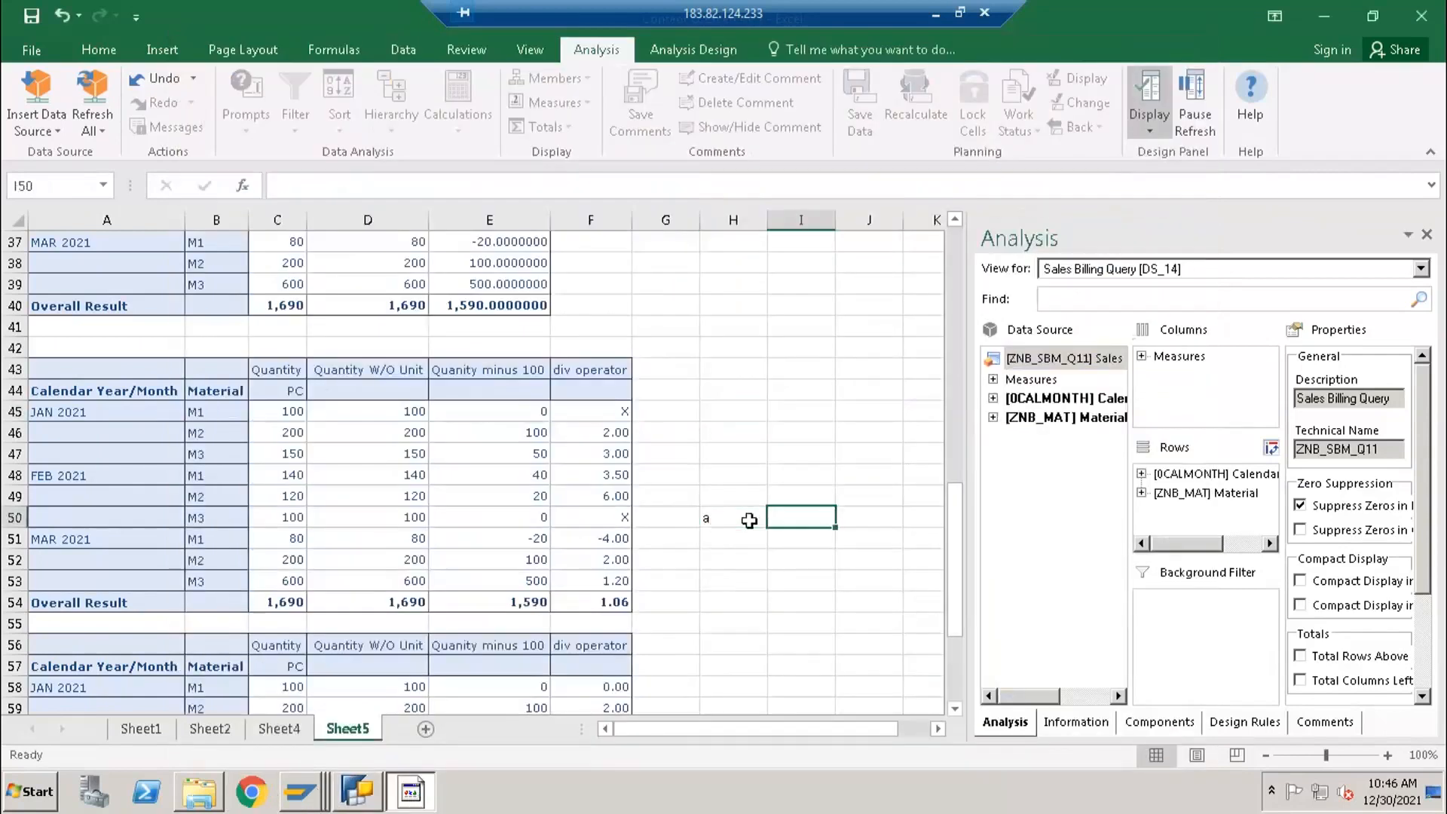
pyautogui.write('b')
pyautogui.press('Return')
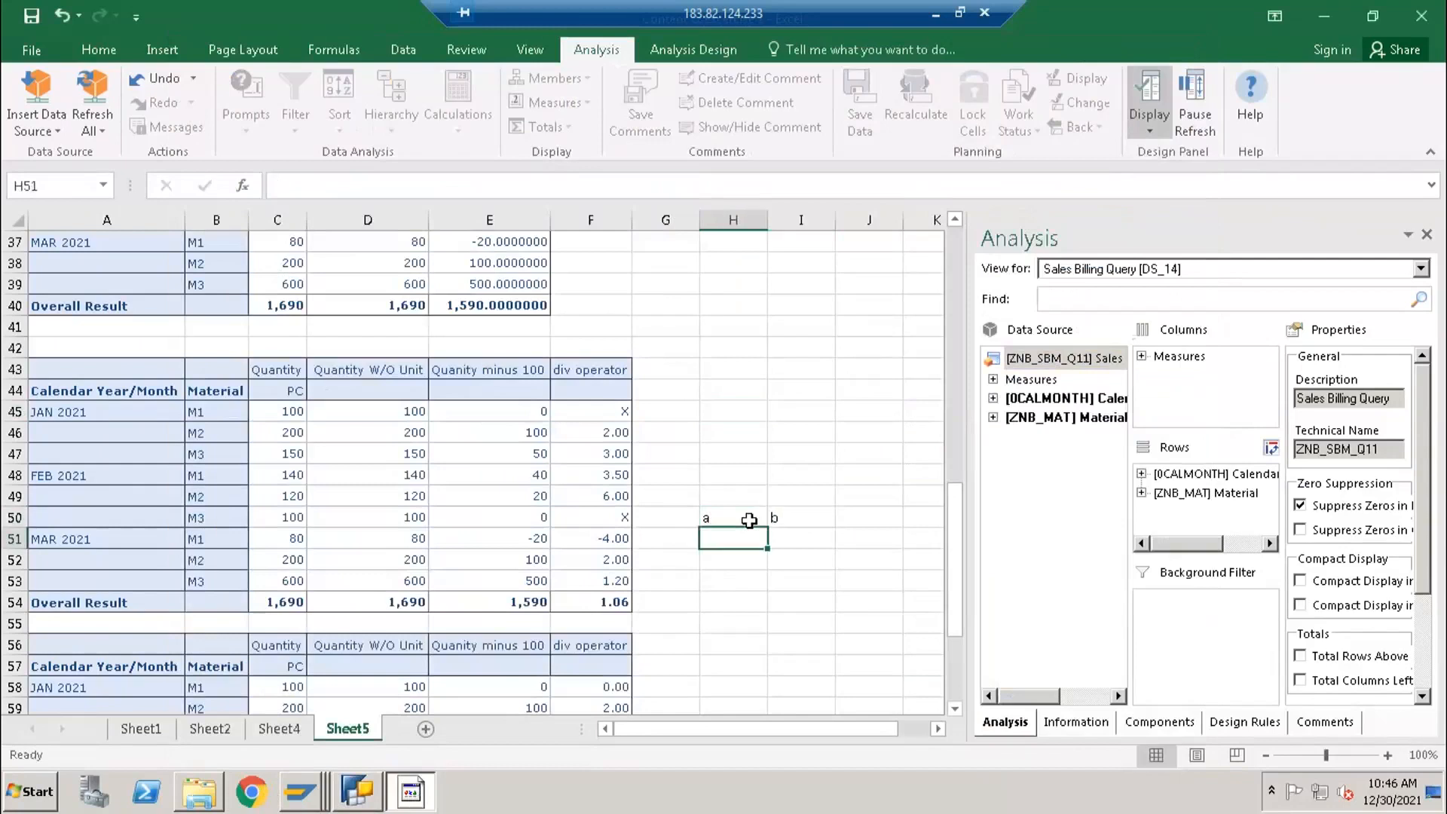
# - Enter b in cell H51 and the expression a-b as text in cell H52
pyautogui.write('a-b')
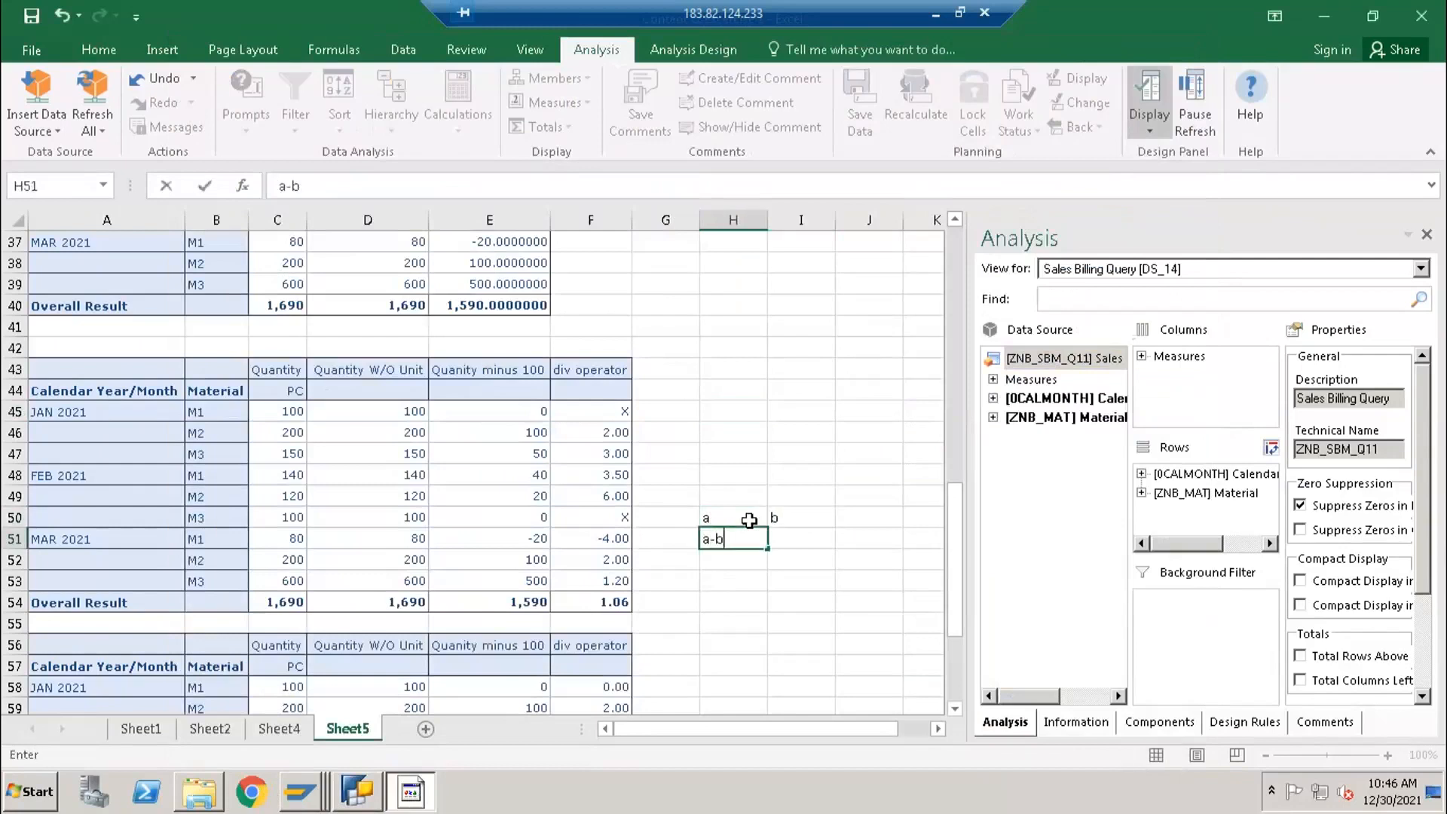
pyautogui.press('BackSpace')
pyautogui.press('BackSpace')
pyautogui.write('b')
pyautogui.press('Return')
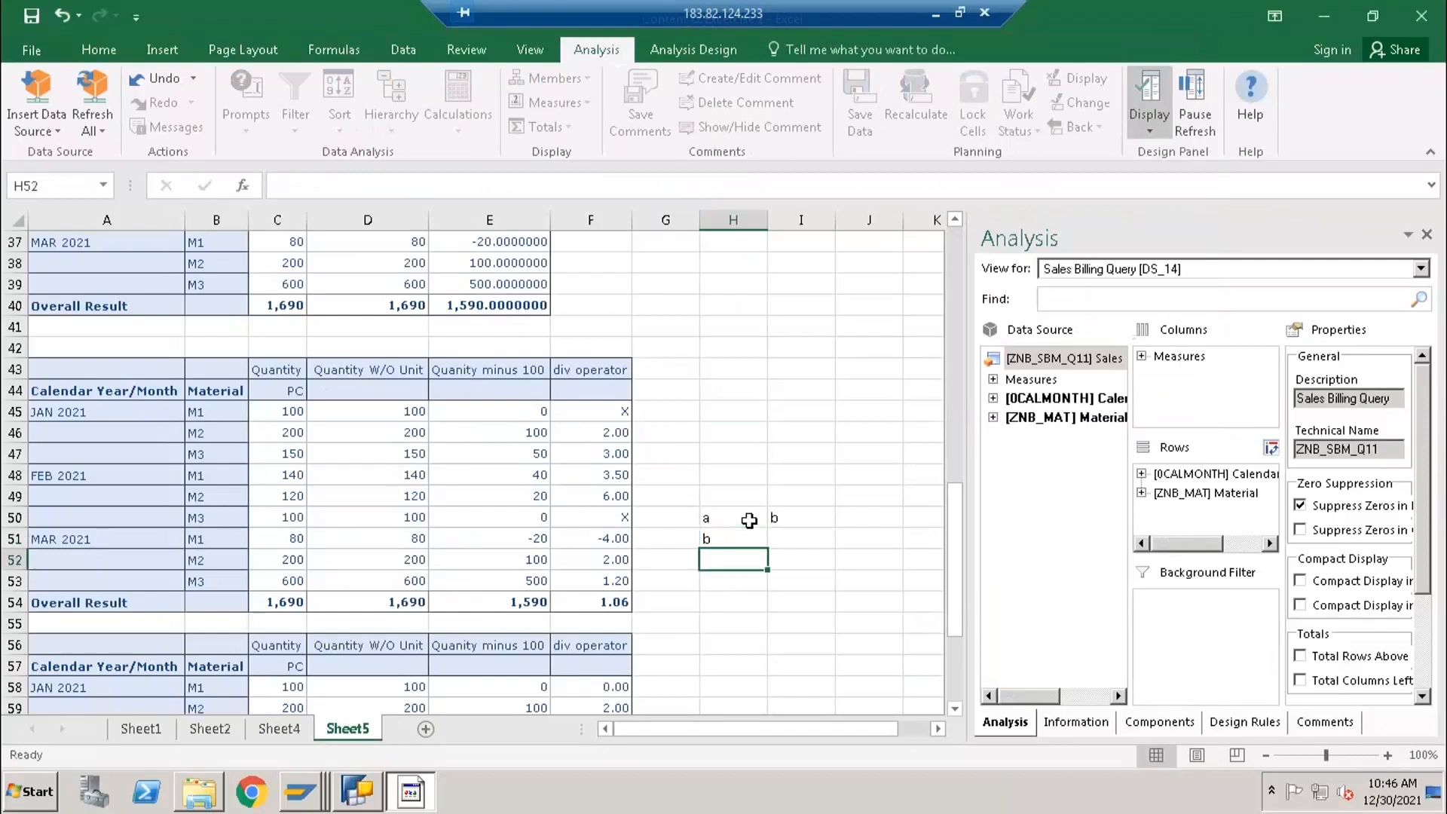
pyautogui.write('a')
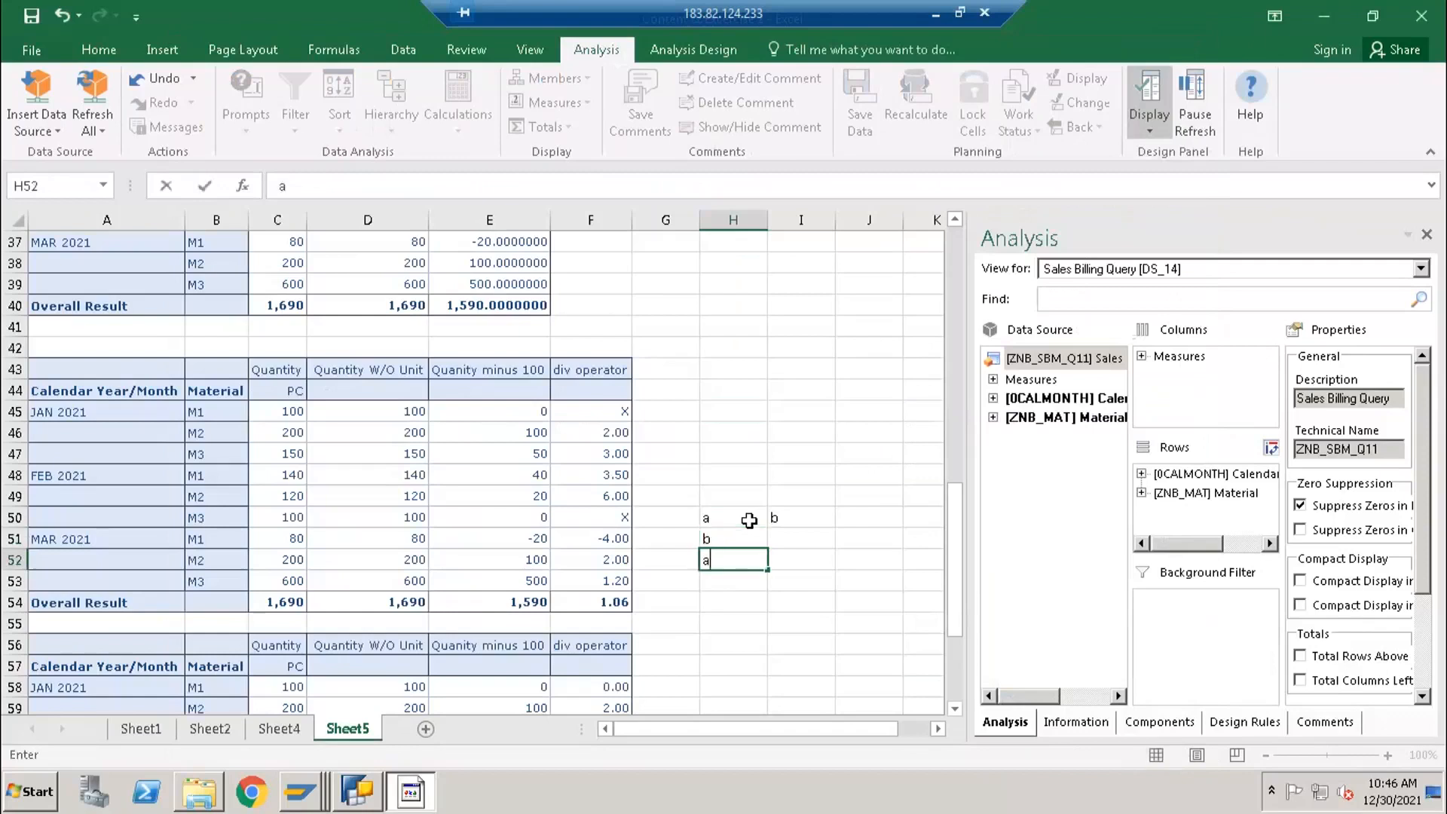
pyautogui.write('-b')
pyautogui.press('Return')
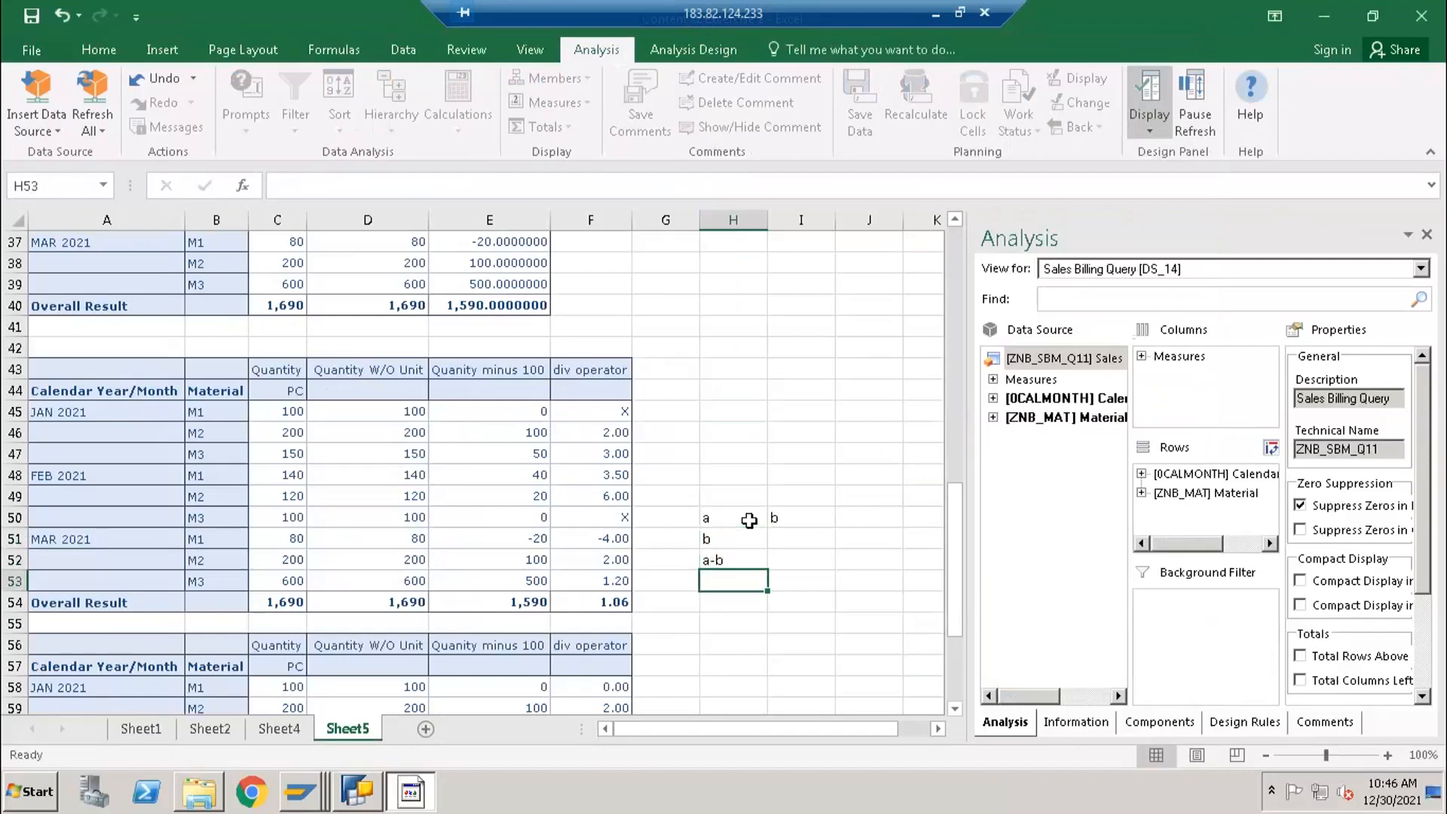
# - Clear the entries in cells I50 and H50, keeping only the labels below
pyautogui.press('Up')
pyautogui.press('Up')
pyautogui.press('Up')
pyautogui.press('Right')
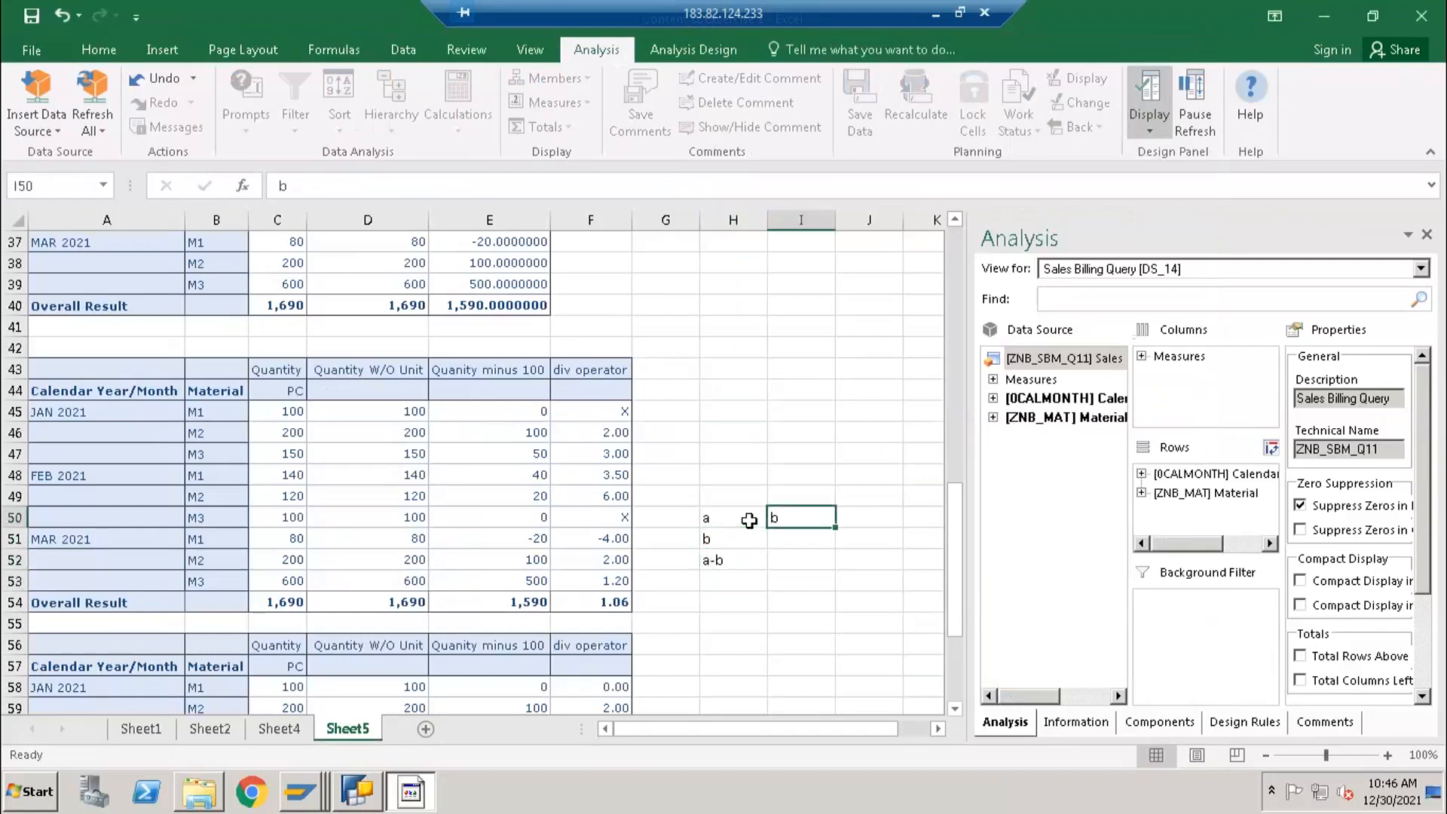
pyautogui.press('Left')
pyautogui.press('Left')
pyautogui.press('Right')
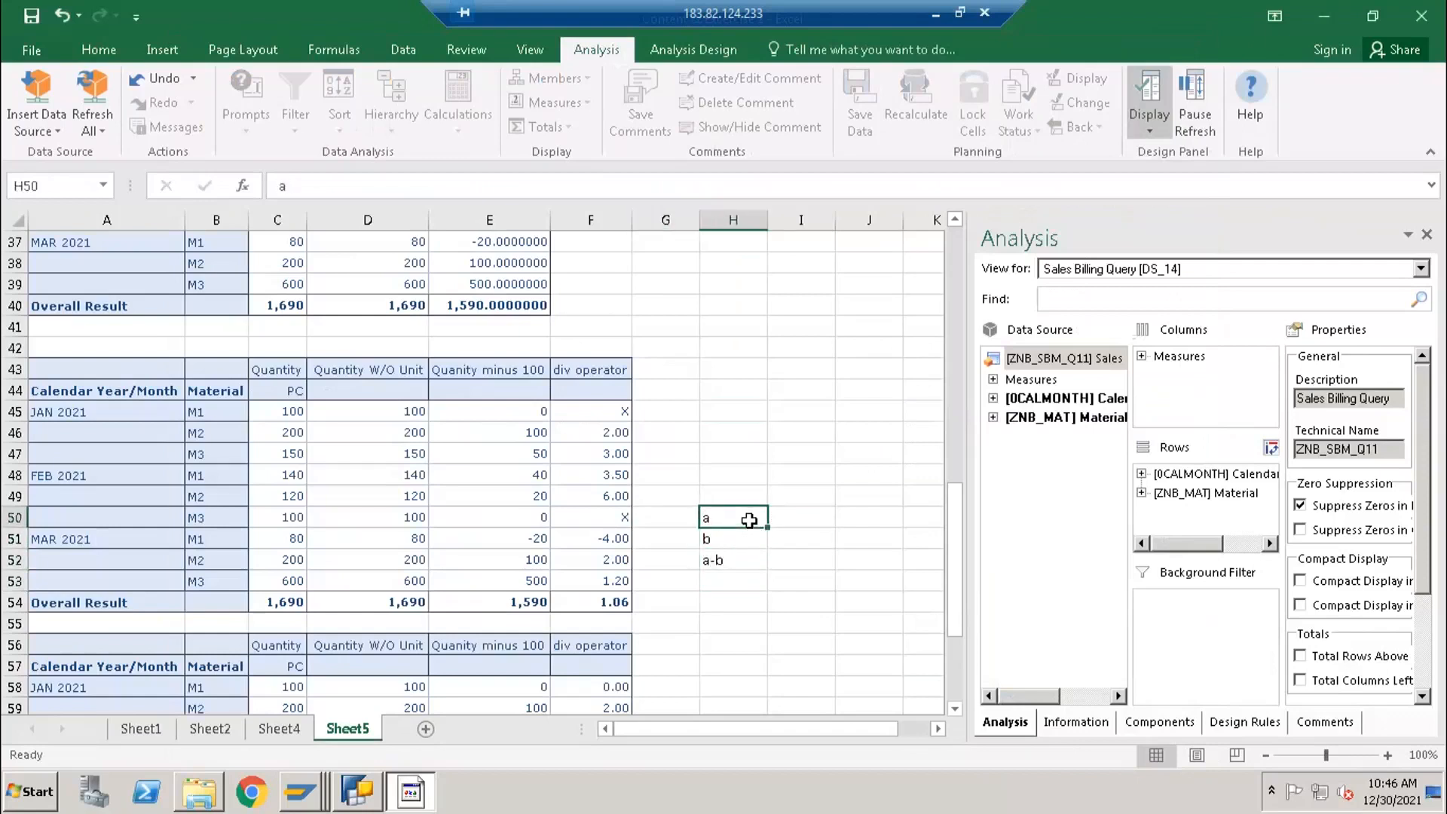
# - Enter a in cell H50 above the b and a-b labels
pyautogui.click(724, 562)
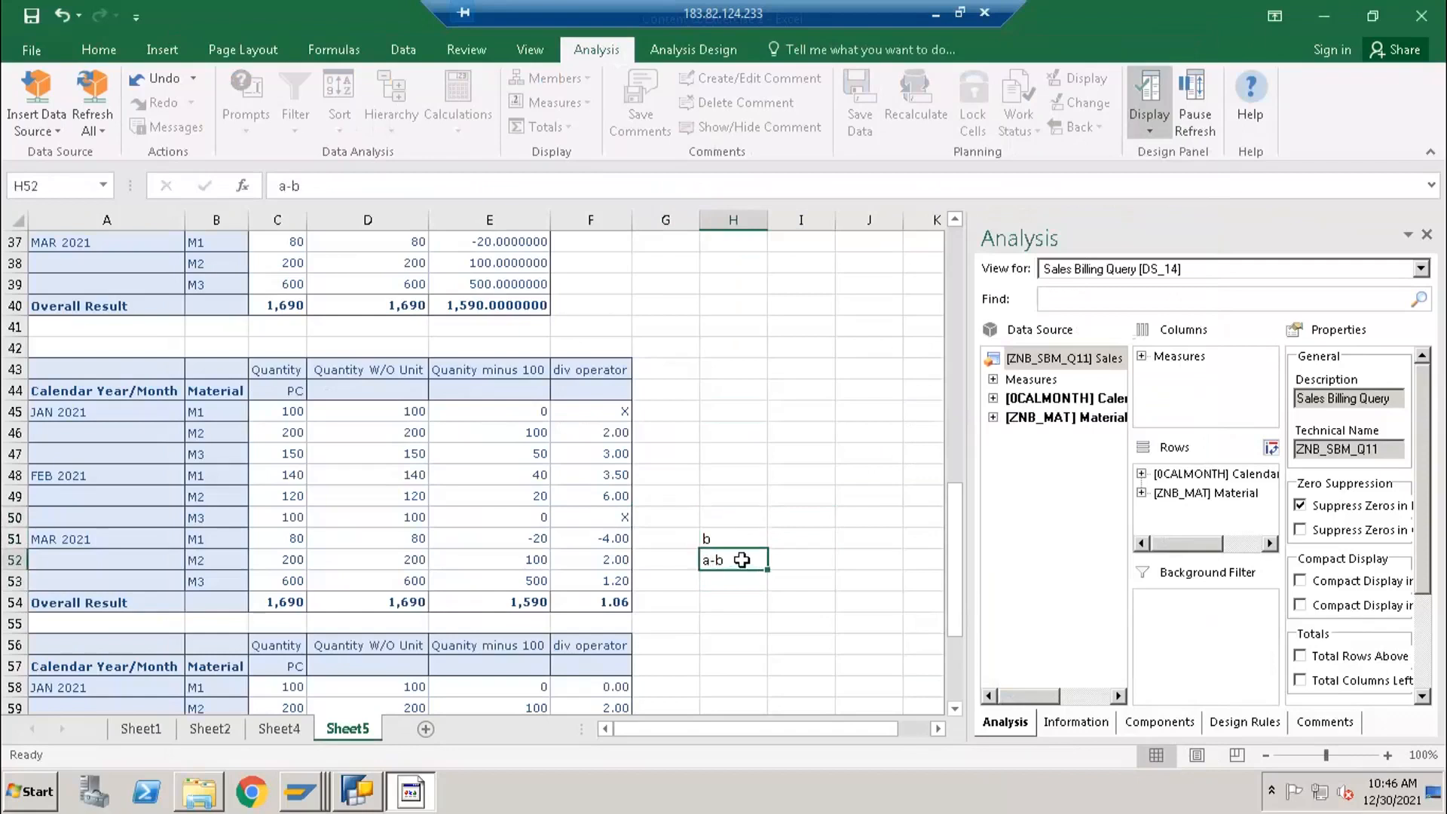
pyautogui.click(718, 521)
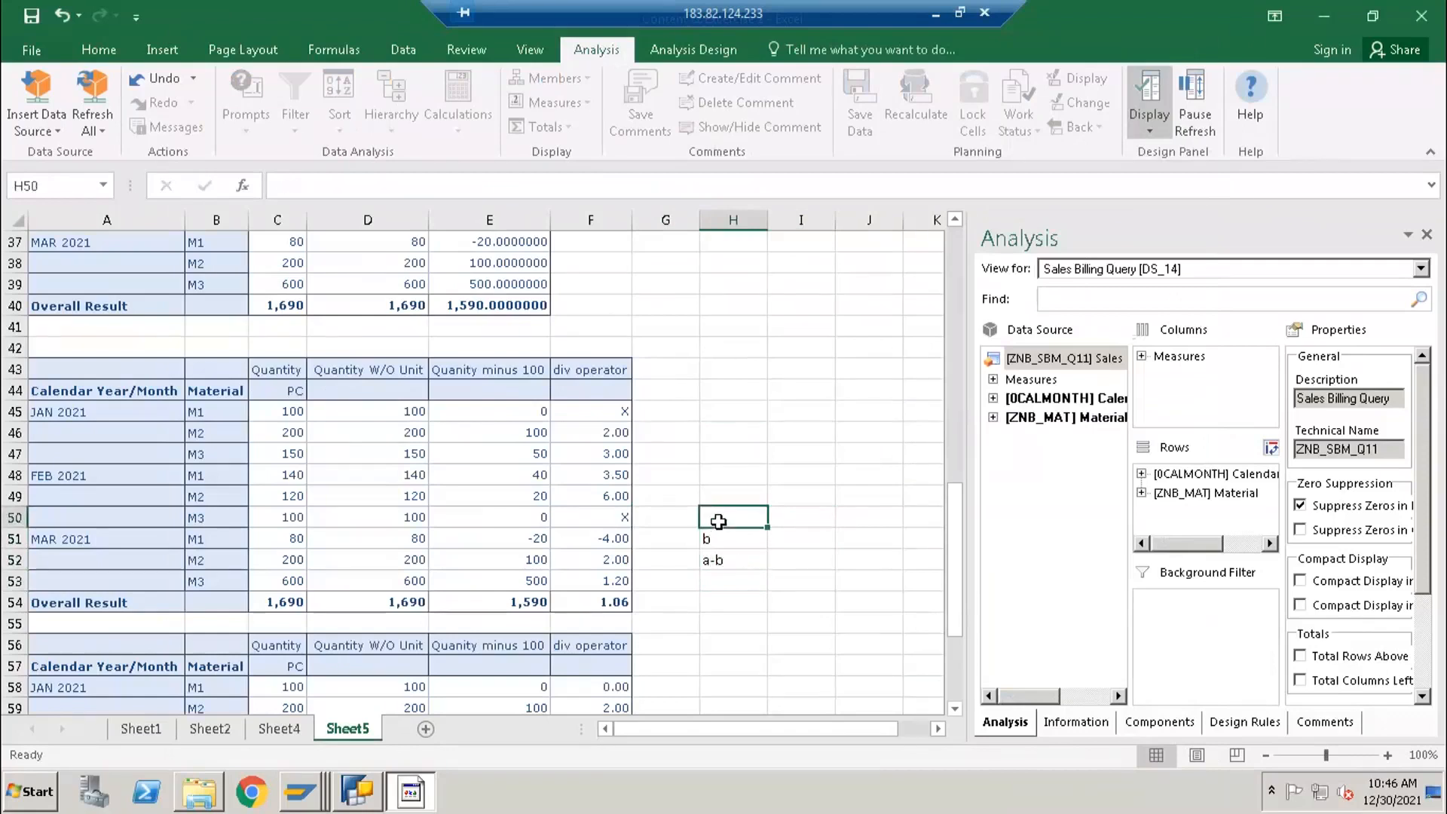
pyautogui.write('a-b')
pyautogui.press('Return')
pyautogui.press('Up')
pyautogui.press('Delete')
pyautogui.write('a')
pyautogui.press('BackSpace')
pyautogui.press('Return')
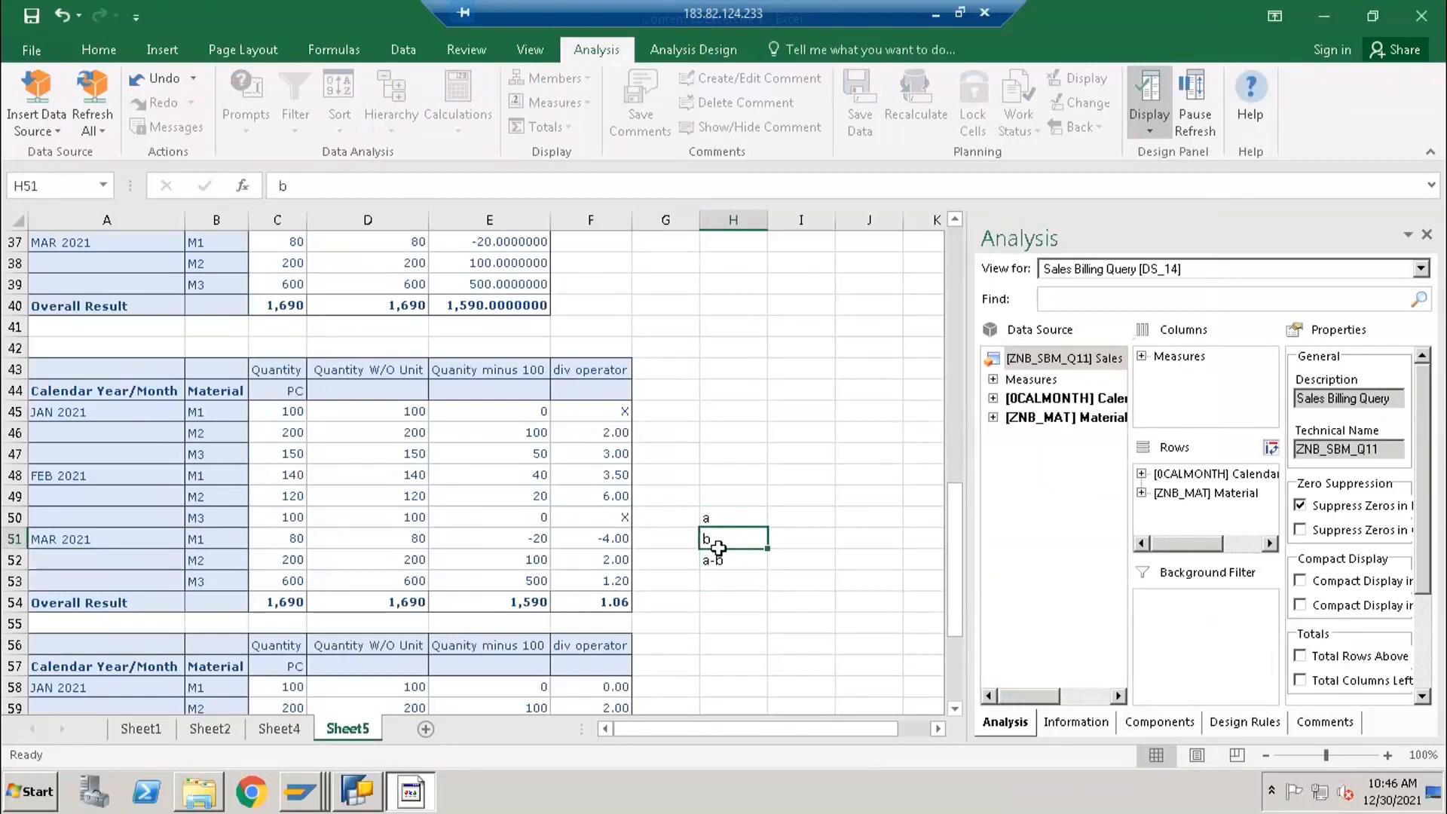
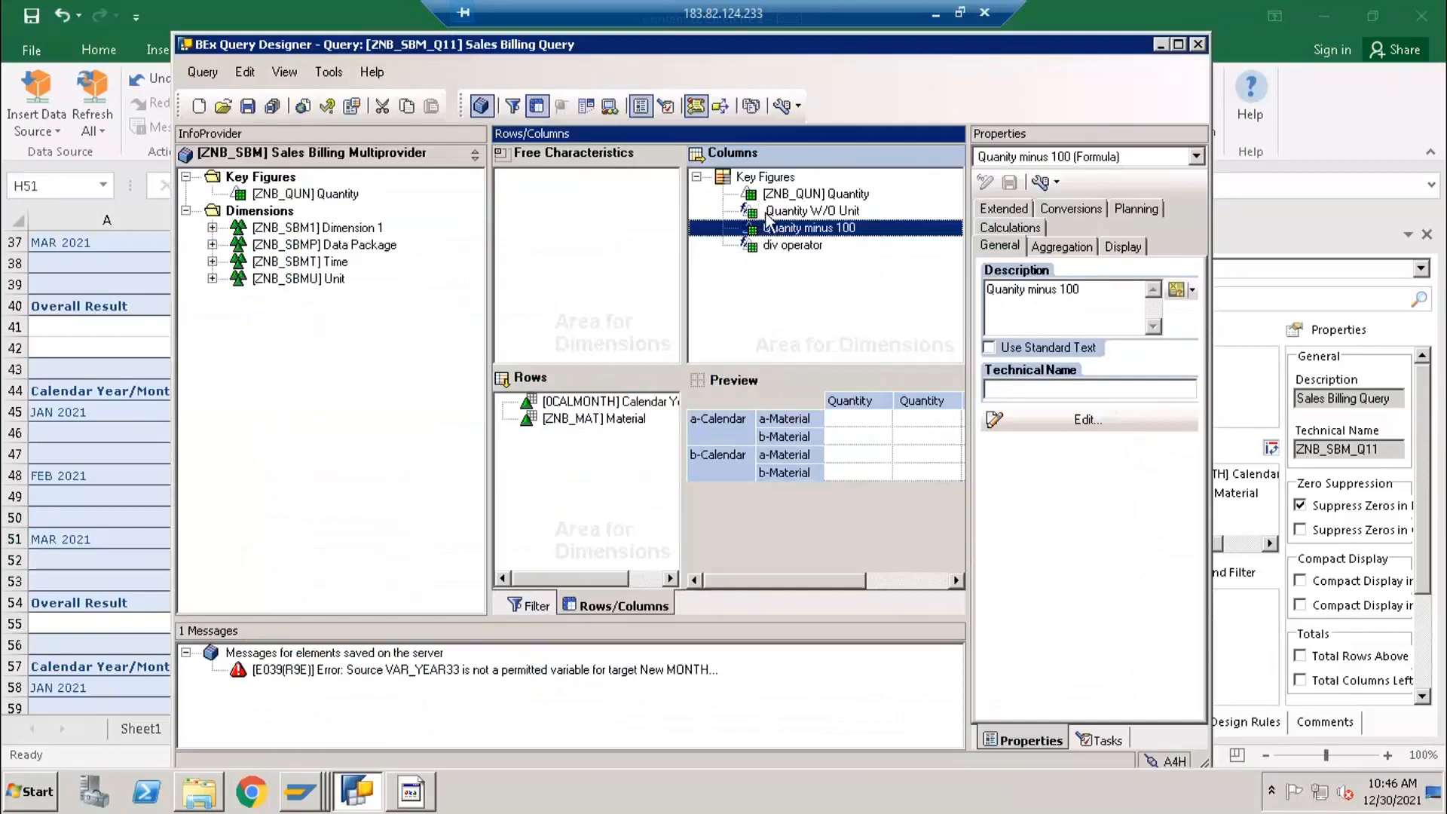
# - Examine the display settings of the div operator formula in the Key Figures structure
pyautogui.click(794, 246)
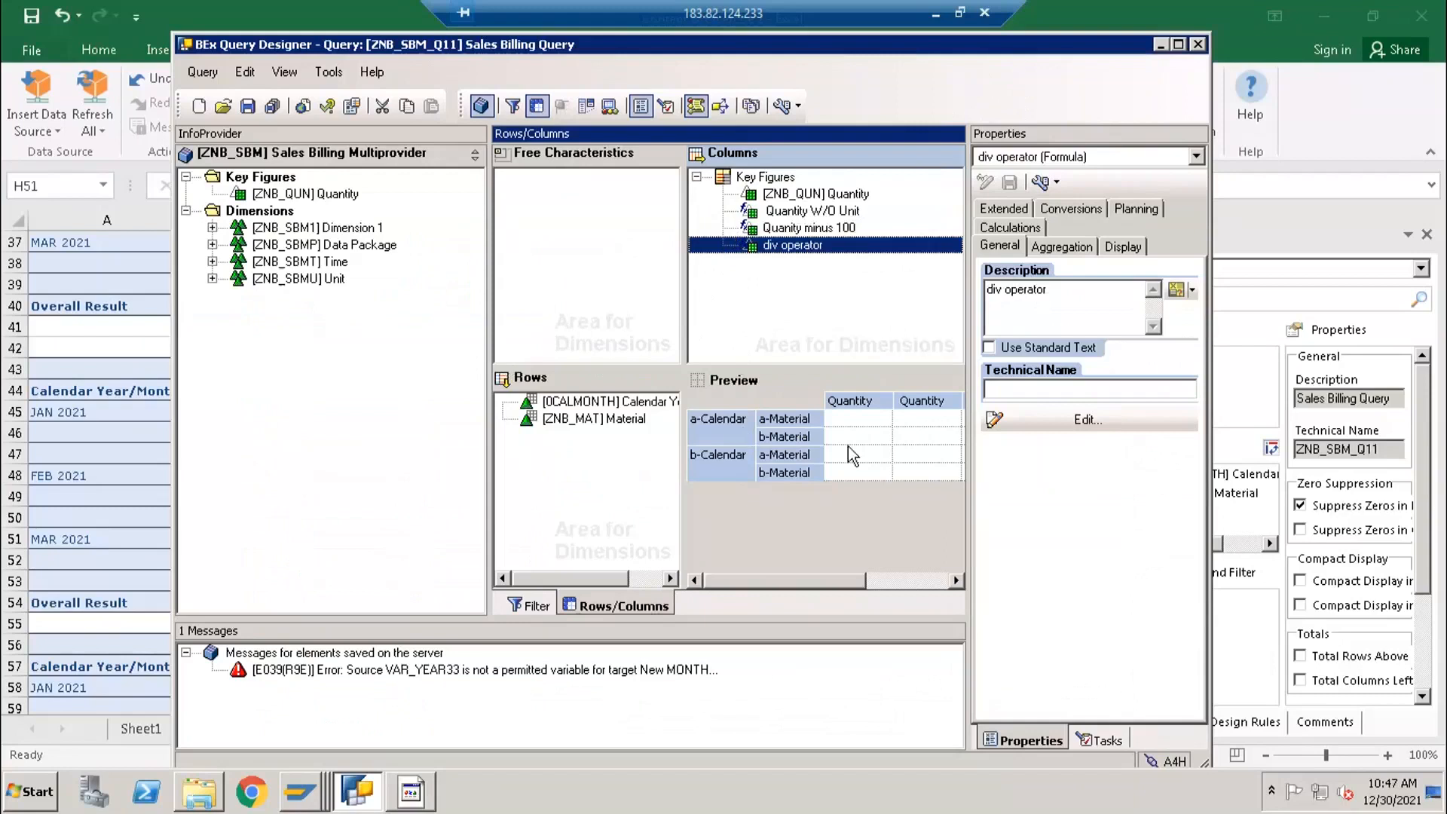
pyautogui.click(980, 286)
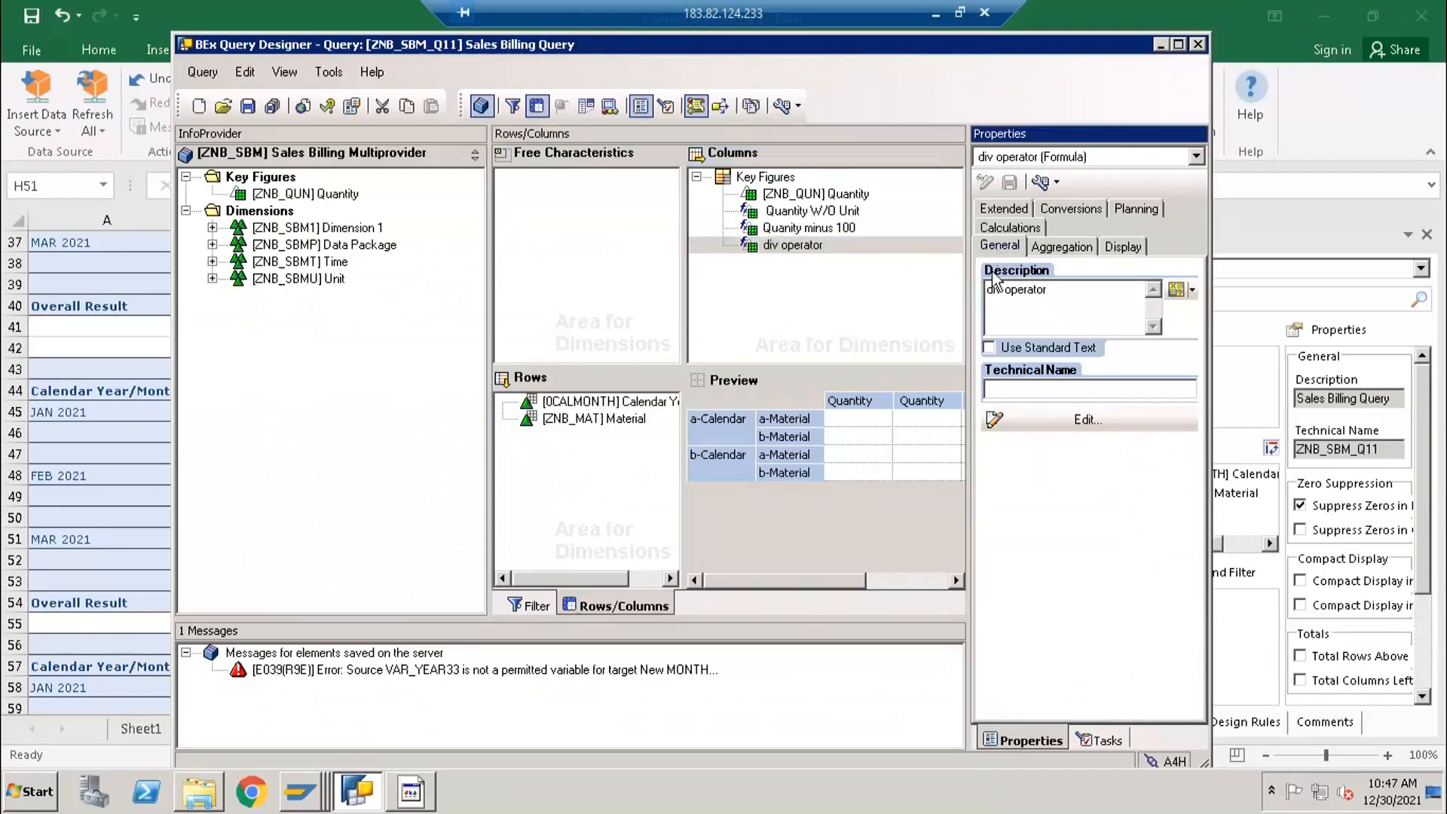
pyautogui.click(1115, 245)
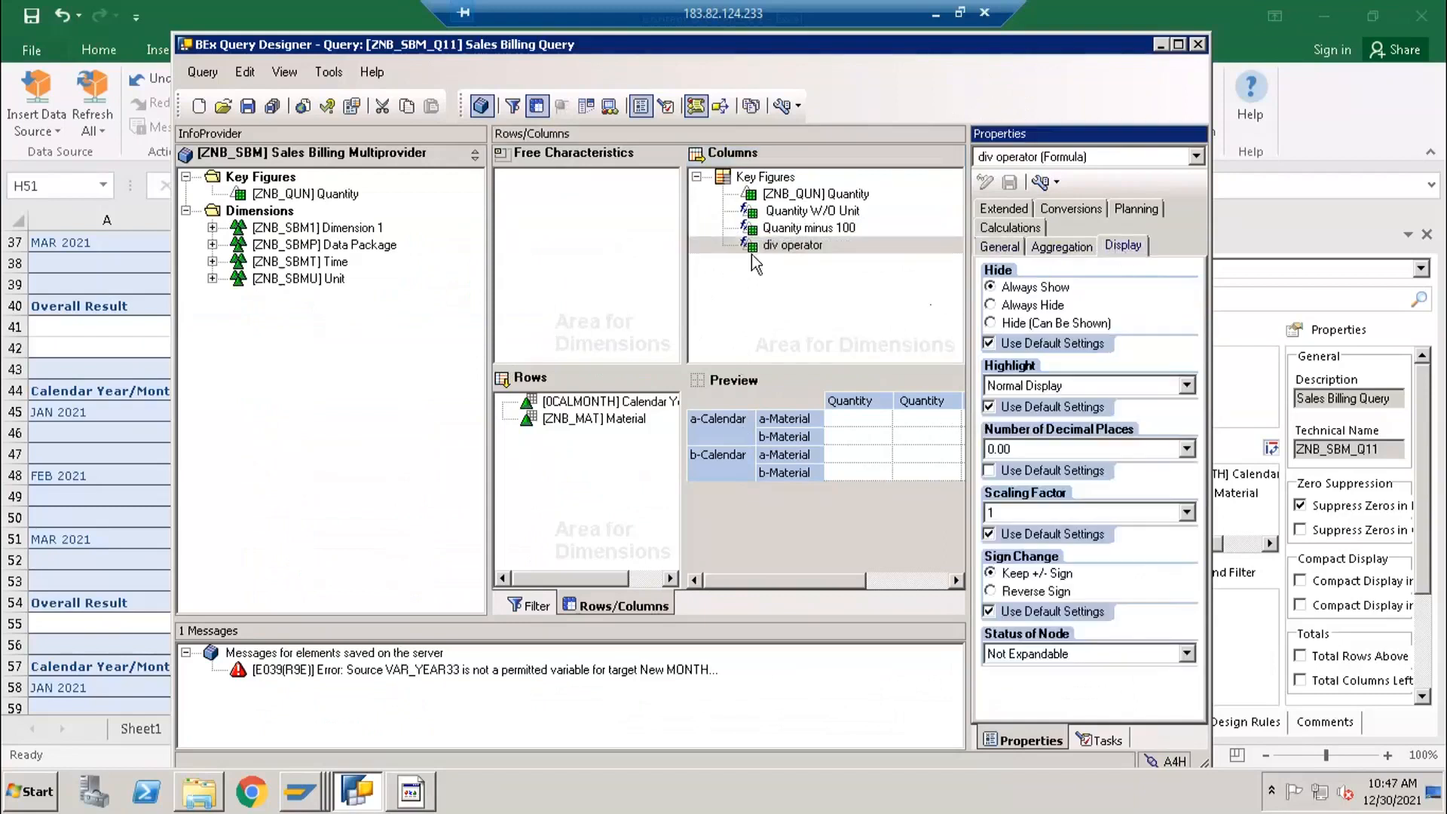
pyautogui.click(766, 248)
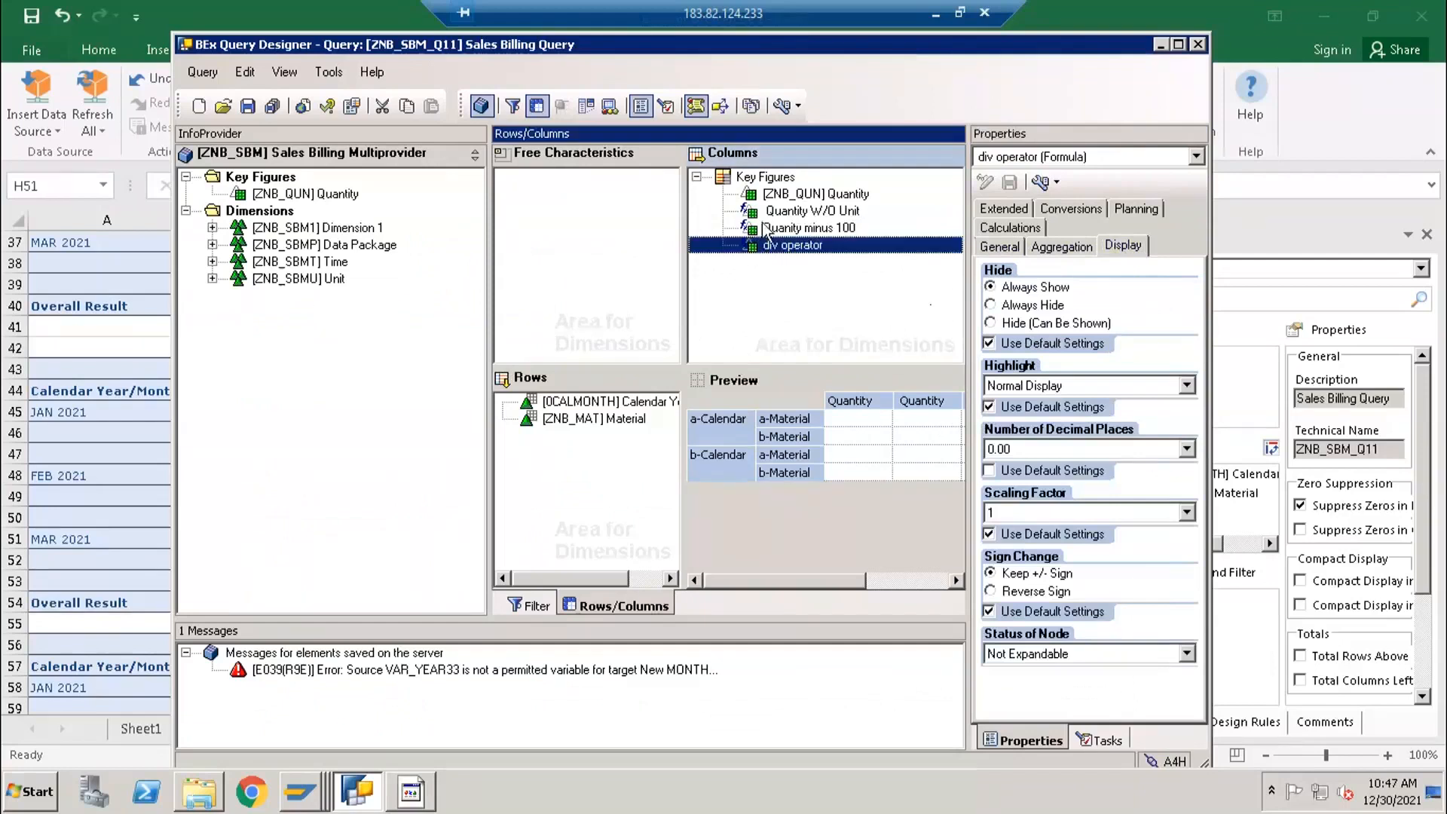
pyautogui.rightClick(764, 180)
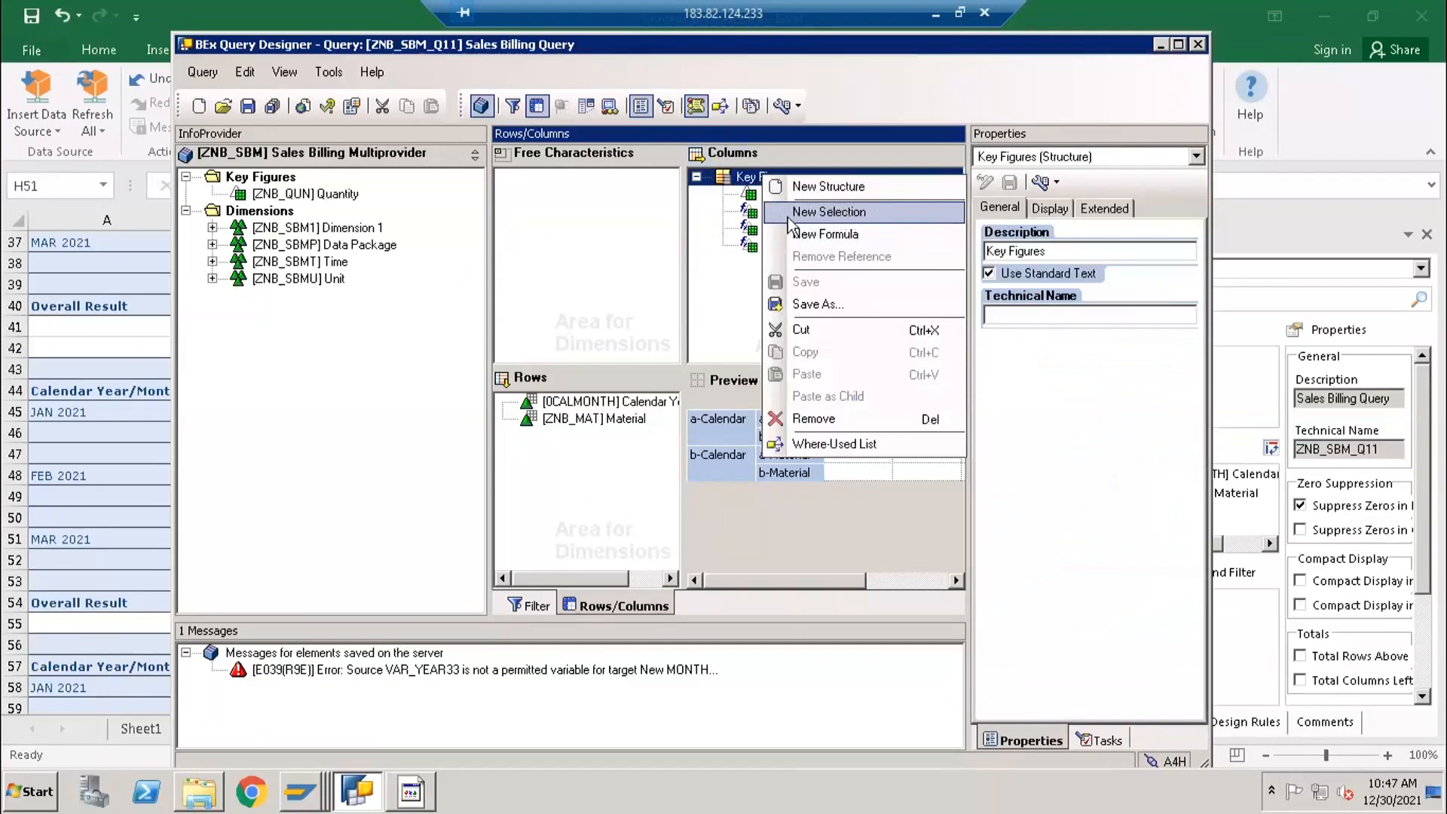
pyautogui.click(730, 284)
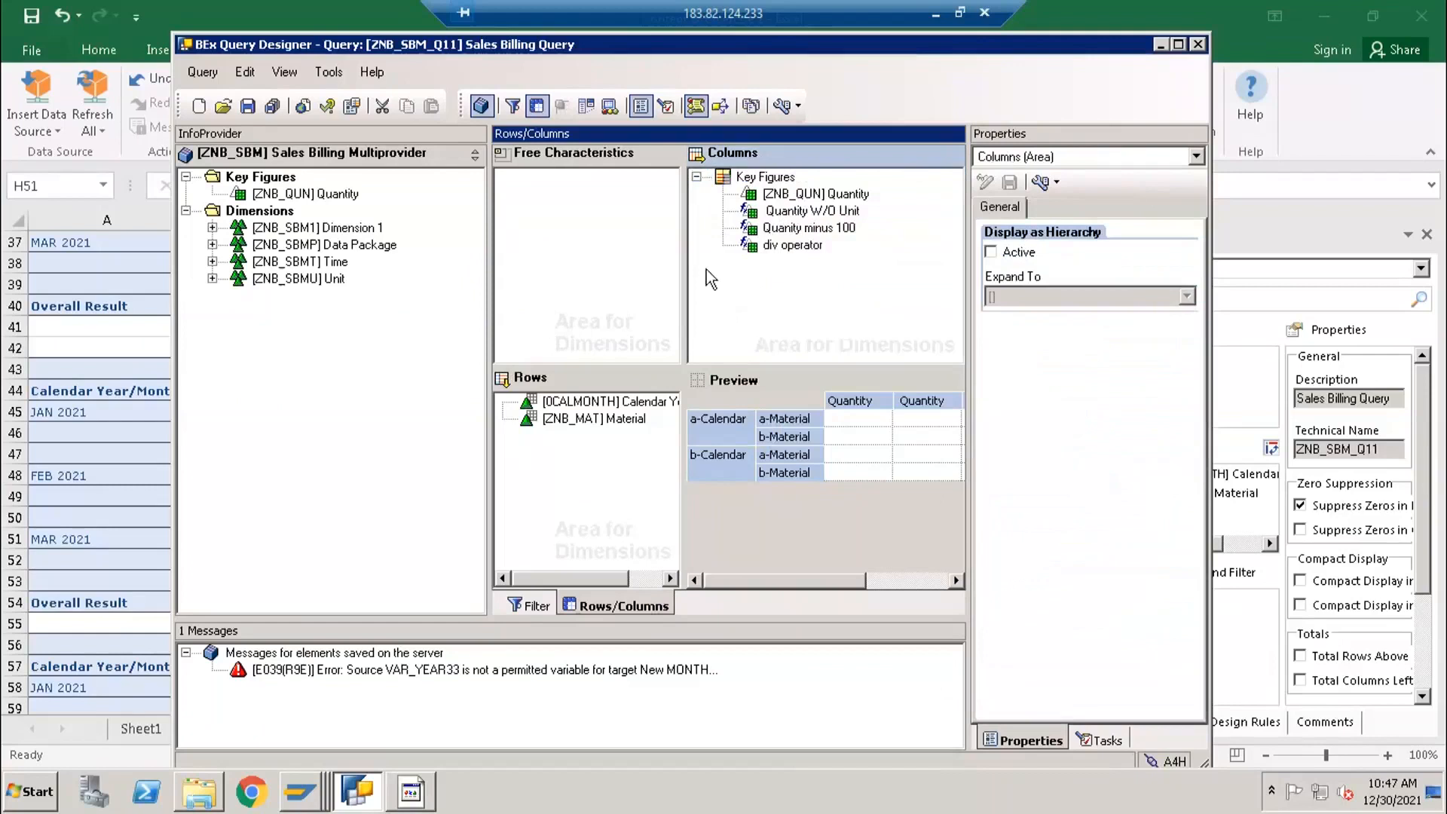
pyautogui.click(760, 211)
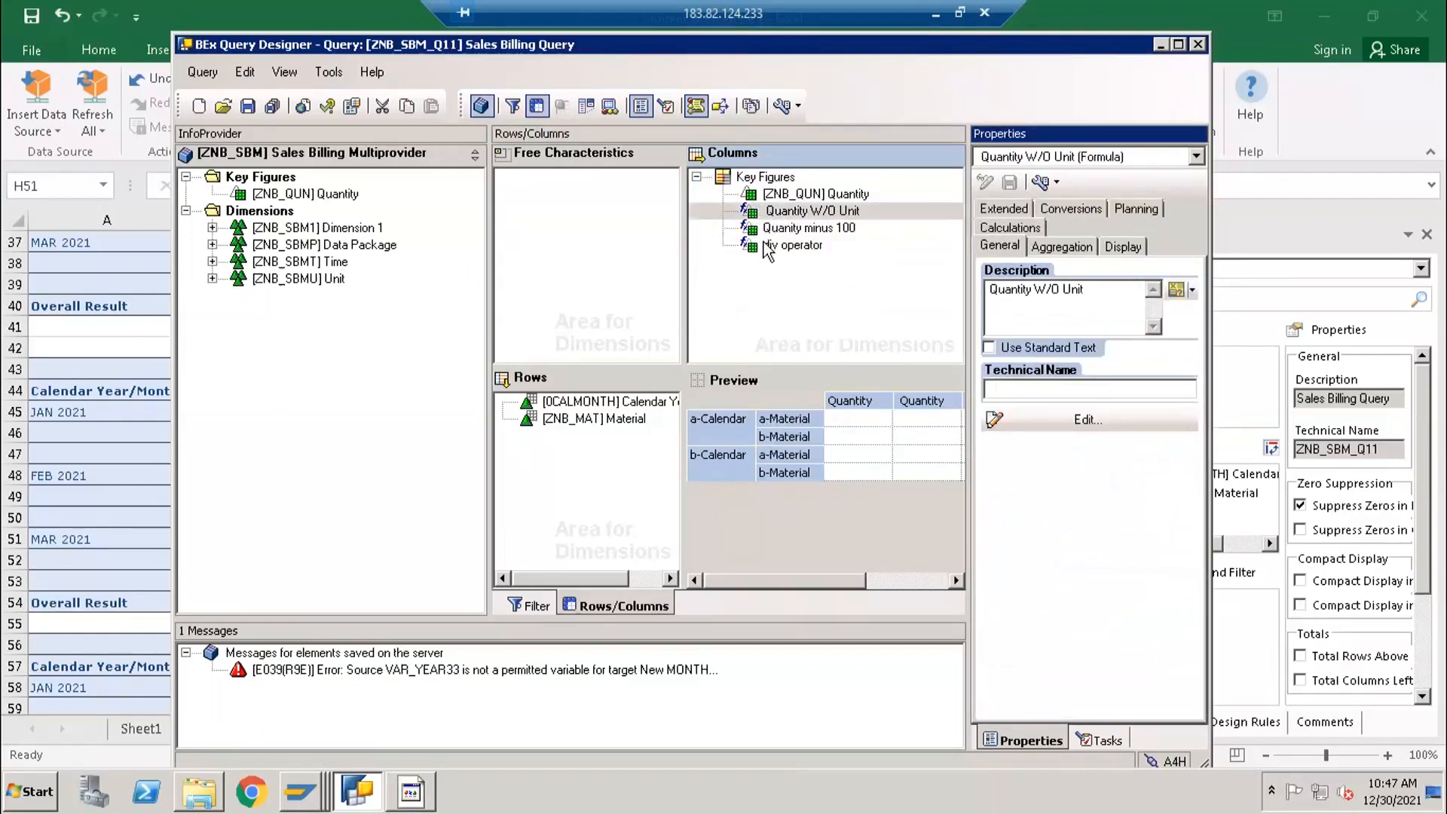
# - Save a copy of the query with the description Sales Billing Query 3 and the technical name ZNB_SBM_Q13
pyautogui.click(202, 72)
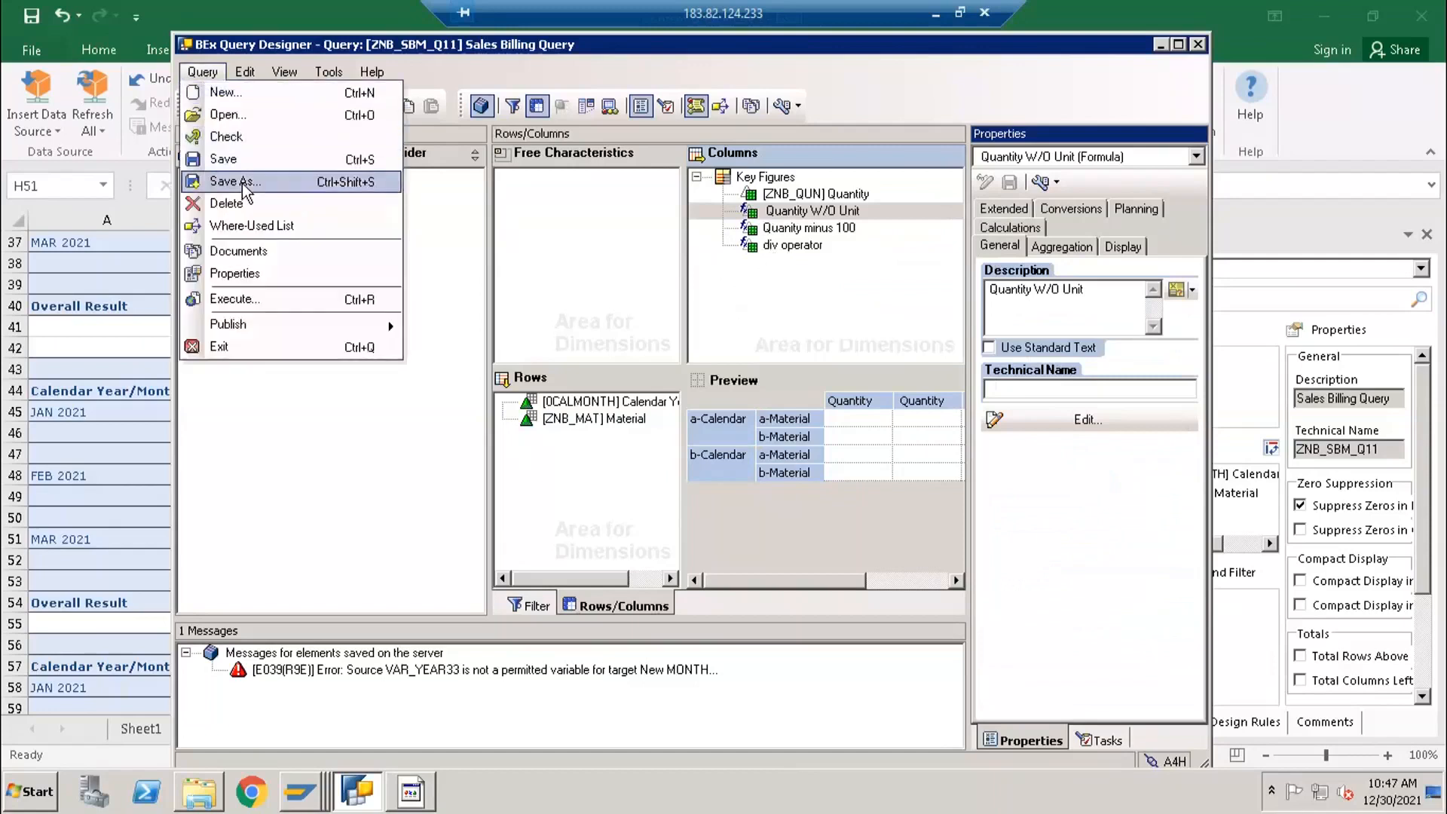
pyautogui.click(235, 182)
pyautogui.click(751, 584)
pyautogui.press('BackSpace')
pyautogui.write('2')
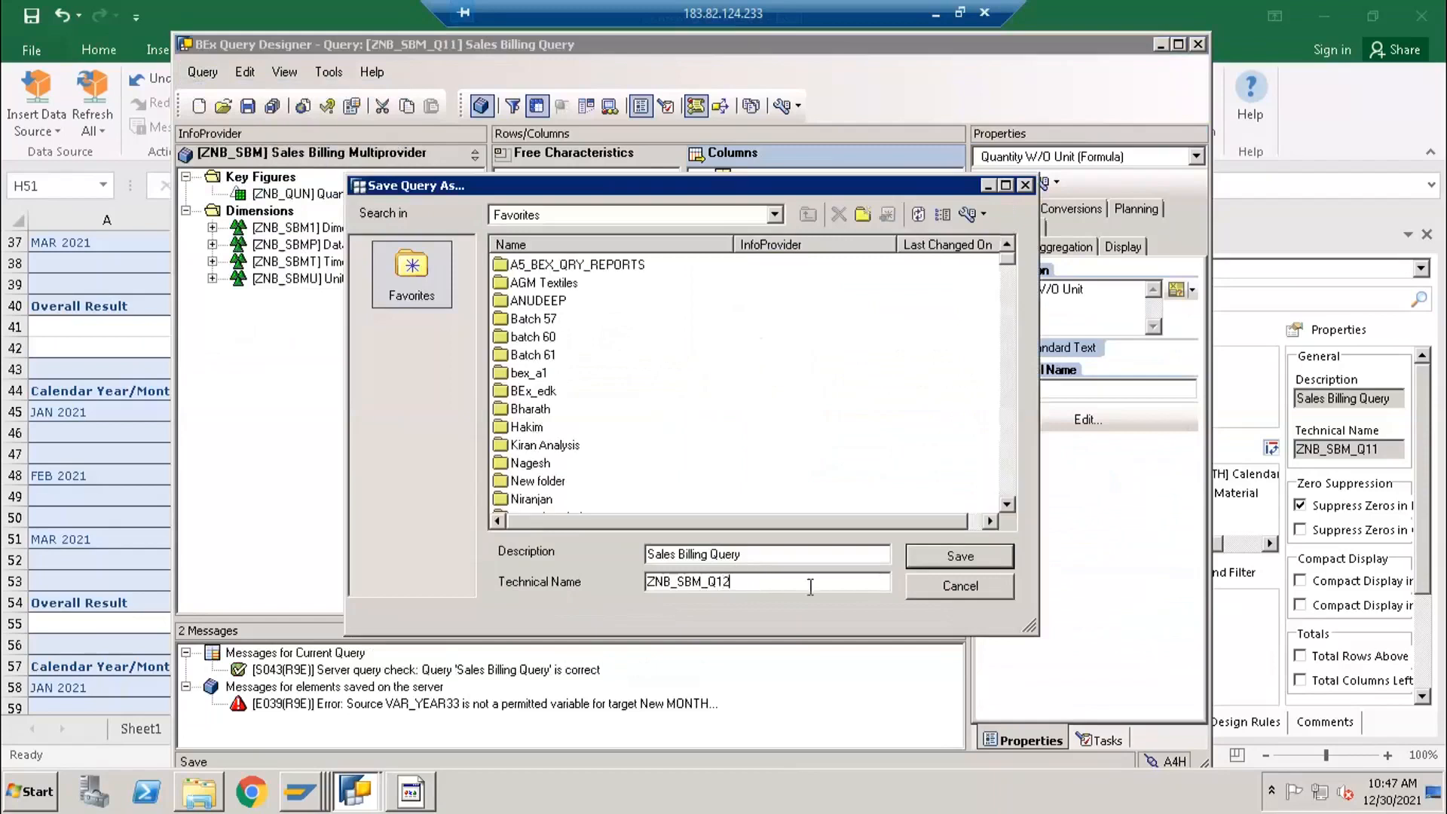
pyautogui.click(948, 559)
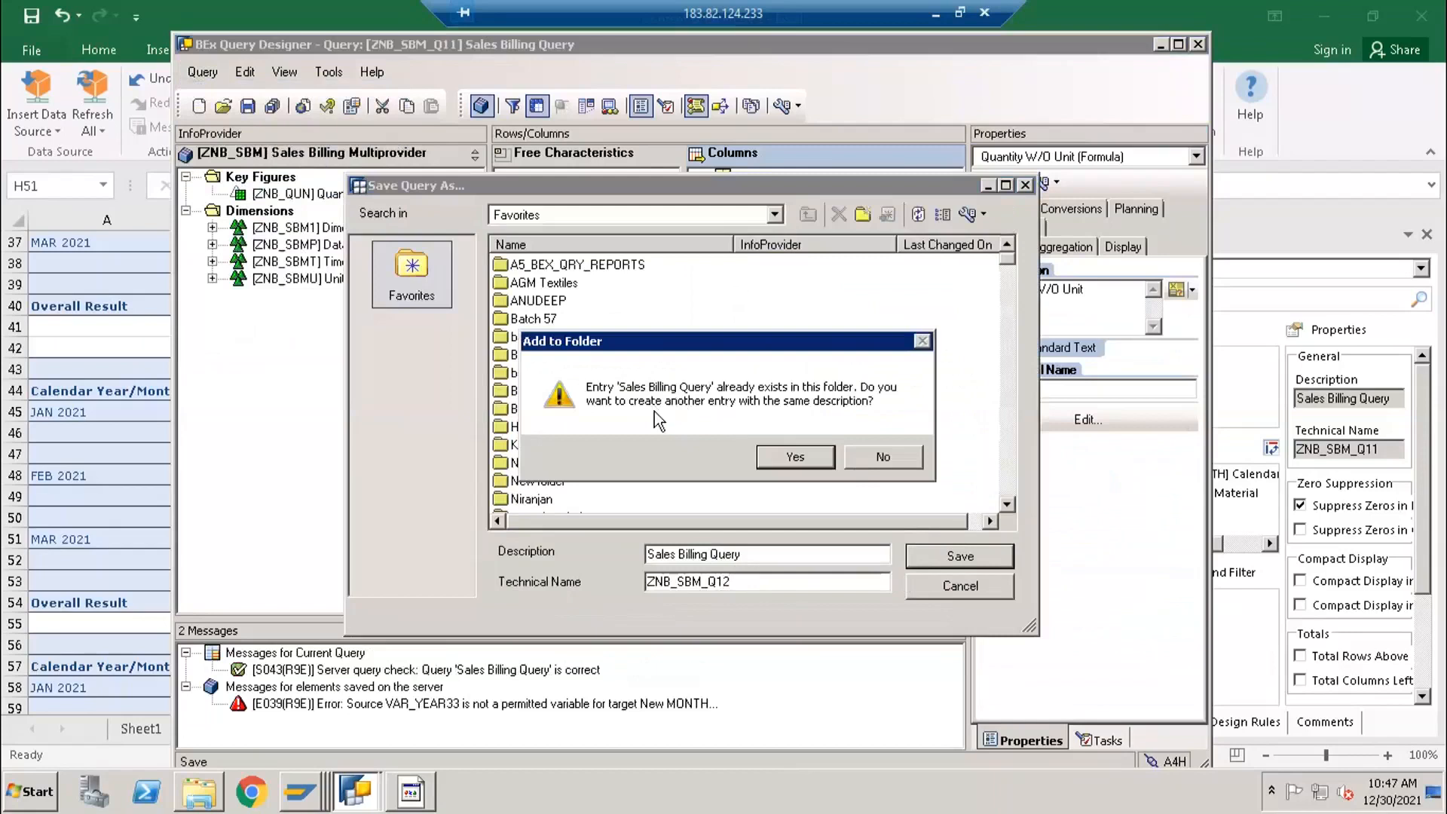
pyautogui.click(863, 458)
pyautogui.press('BackSpace')
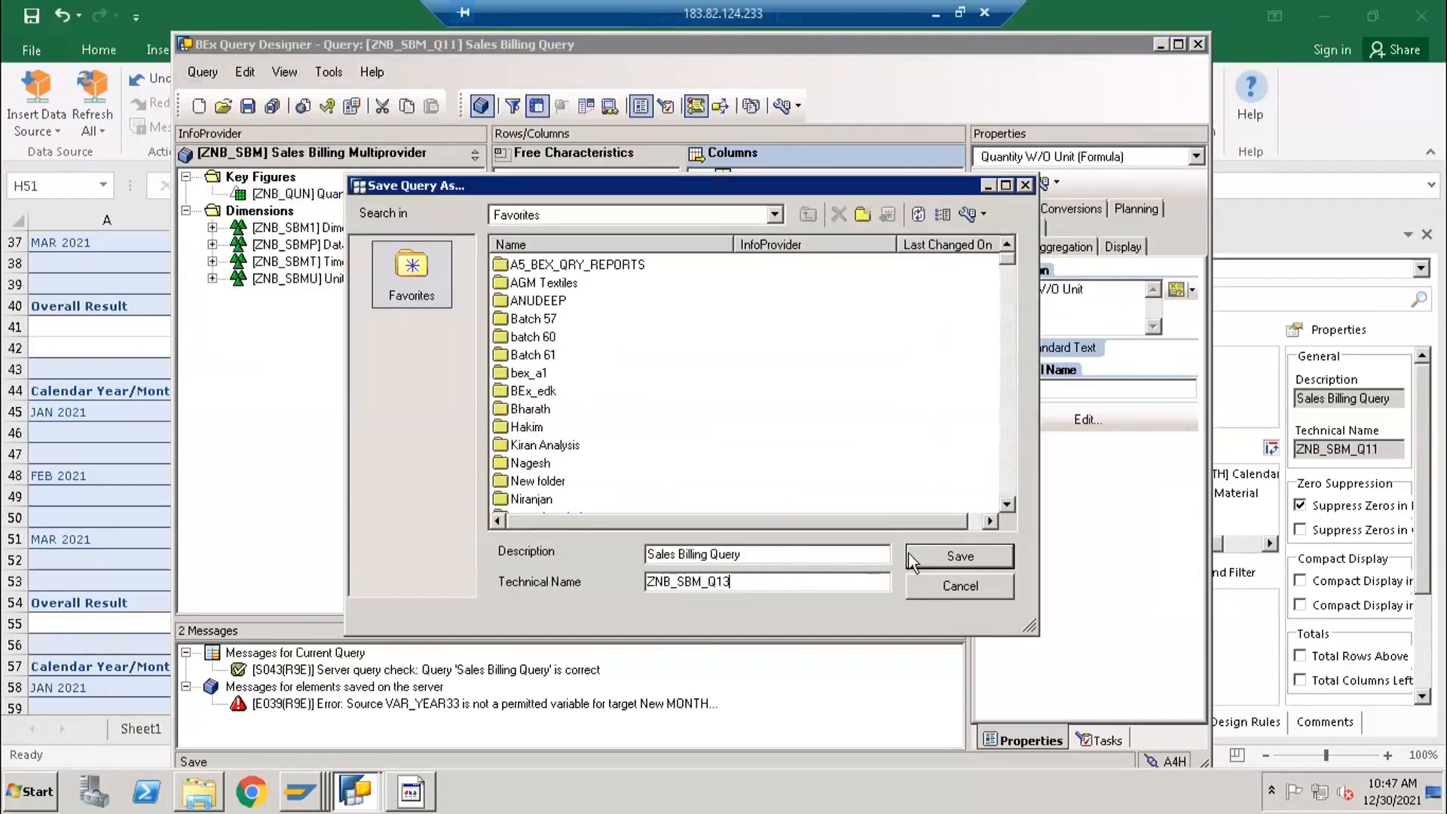
pyautogui.click(938, 555)
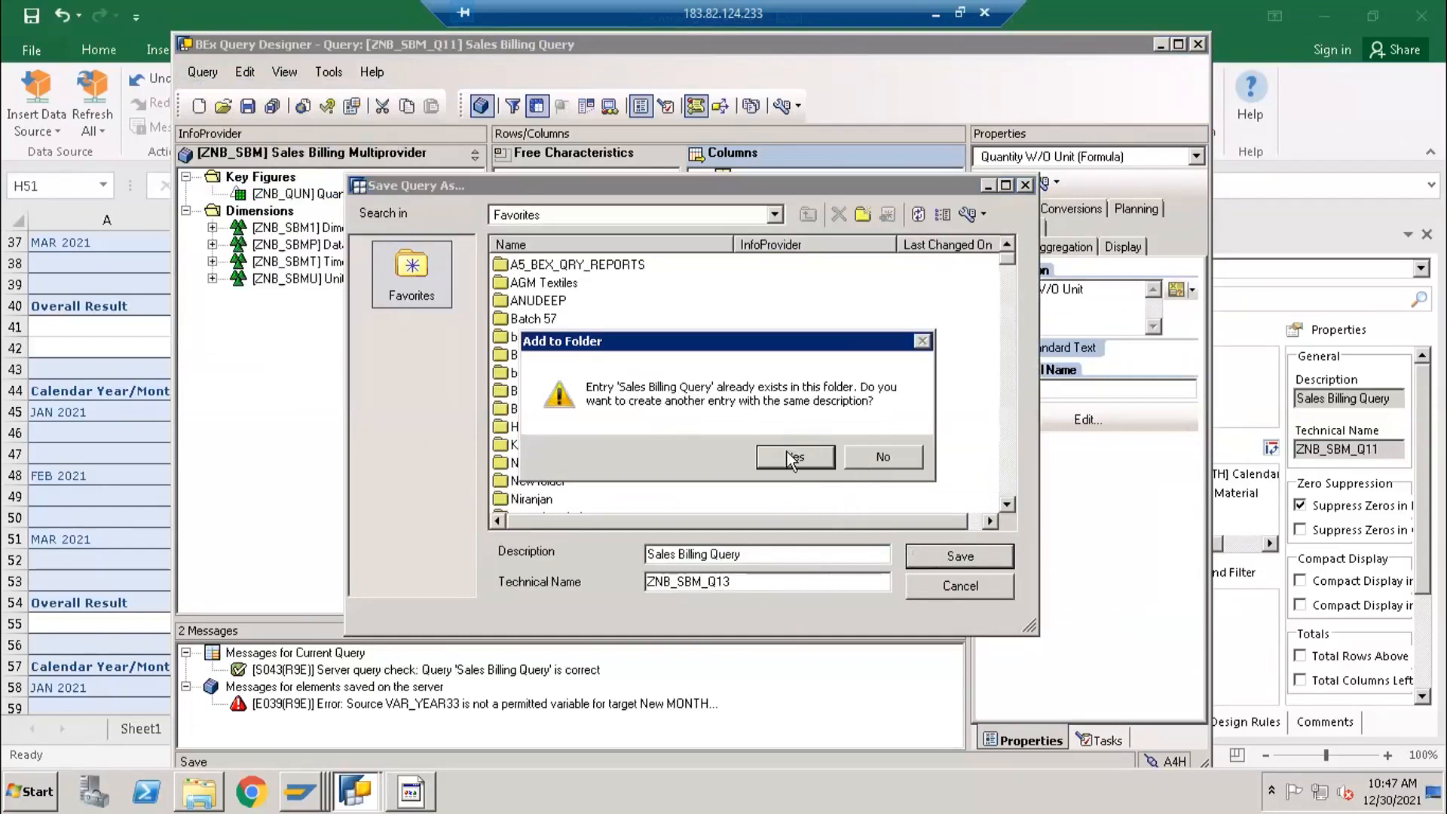
pyautogui.click(870, 459)
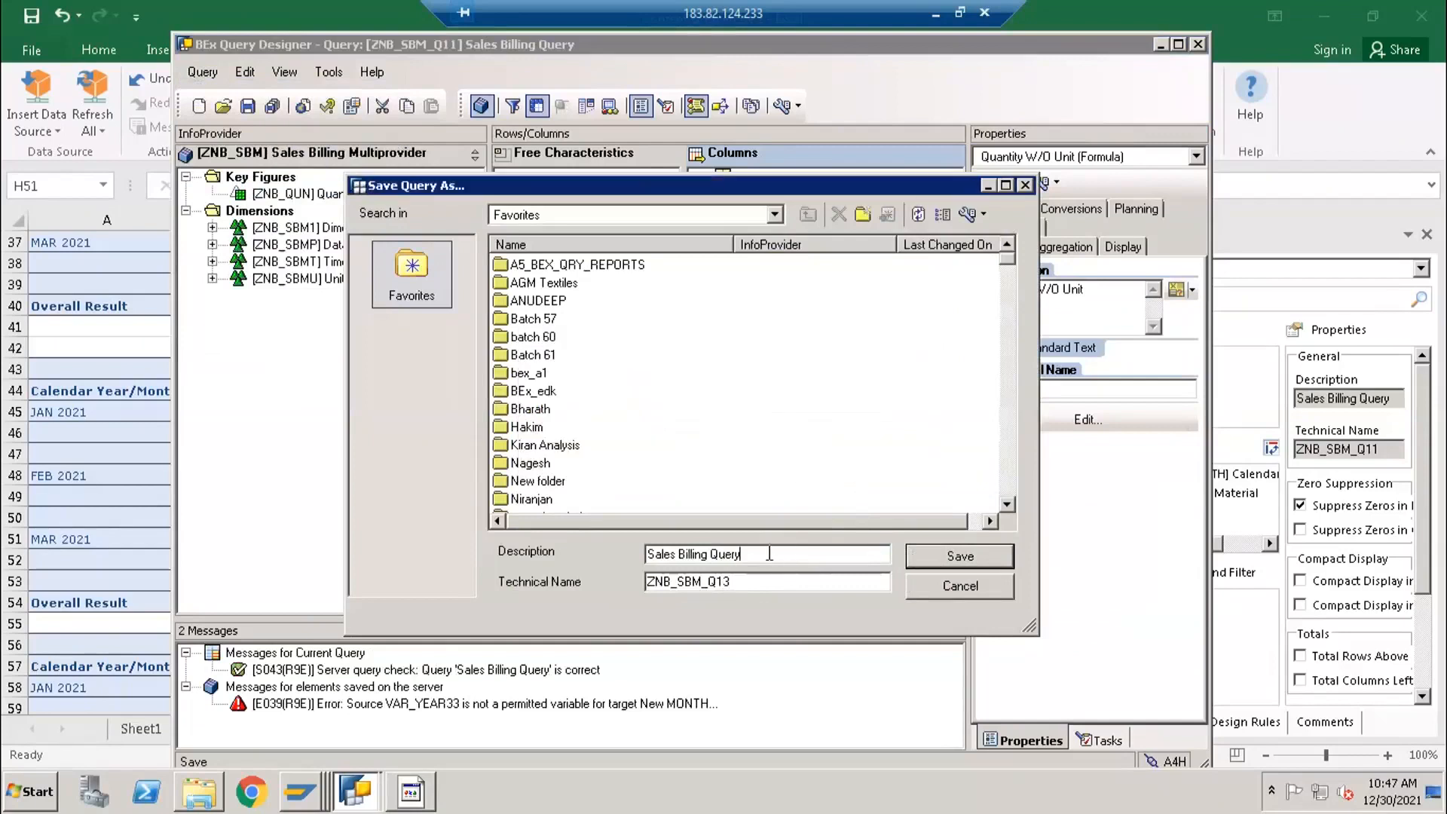
pyautogui.write('3')
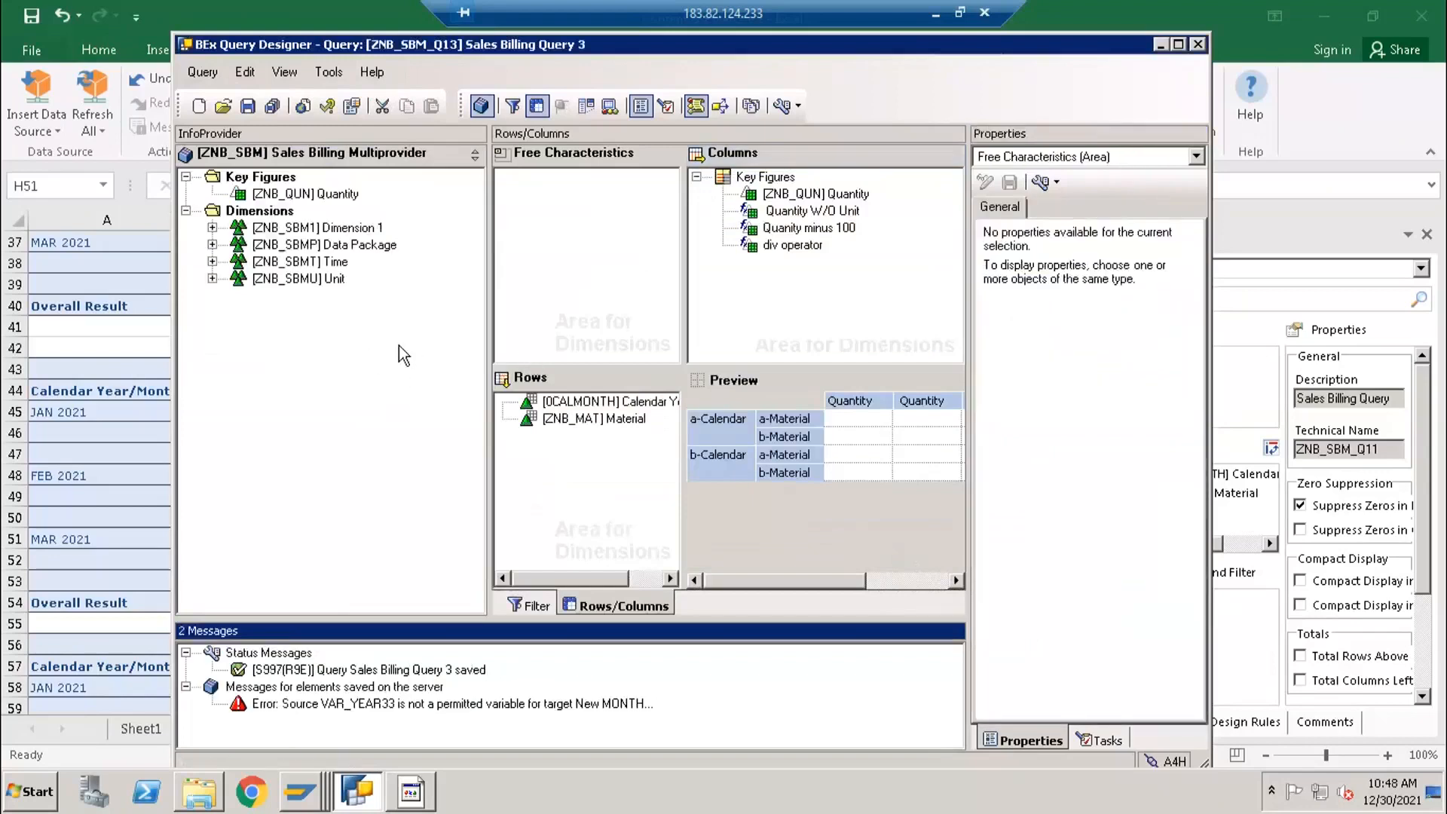
# - Remove the Quantity W/O Unit, Quanity minus 100 and div operator formulas from the columns and save the query
pyautogui.click(778, 212)
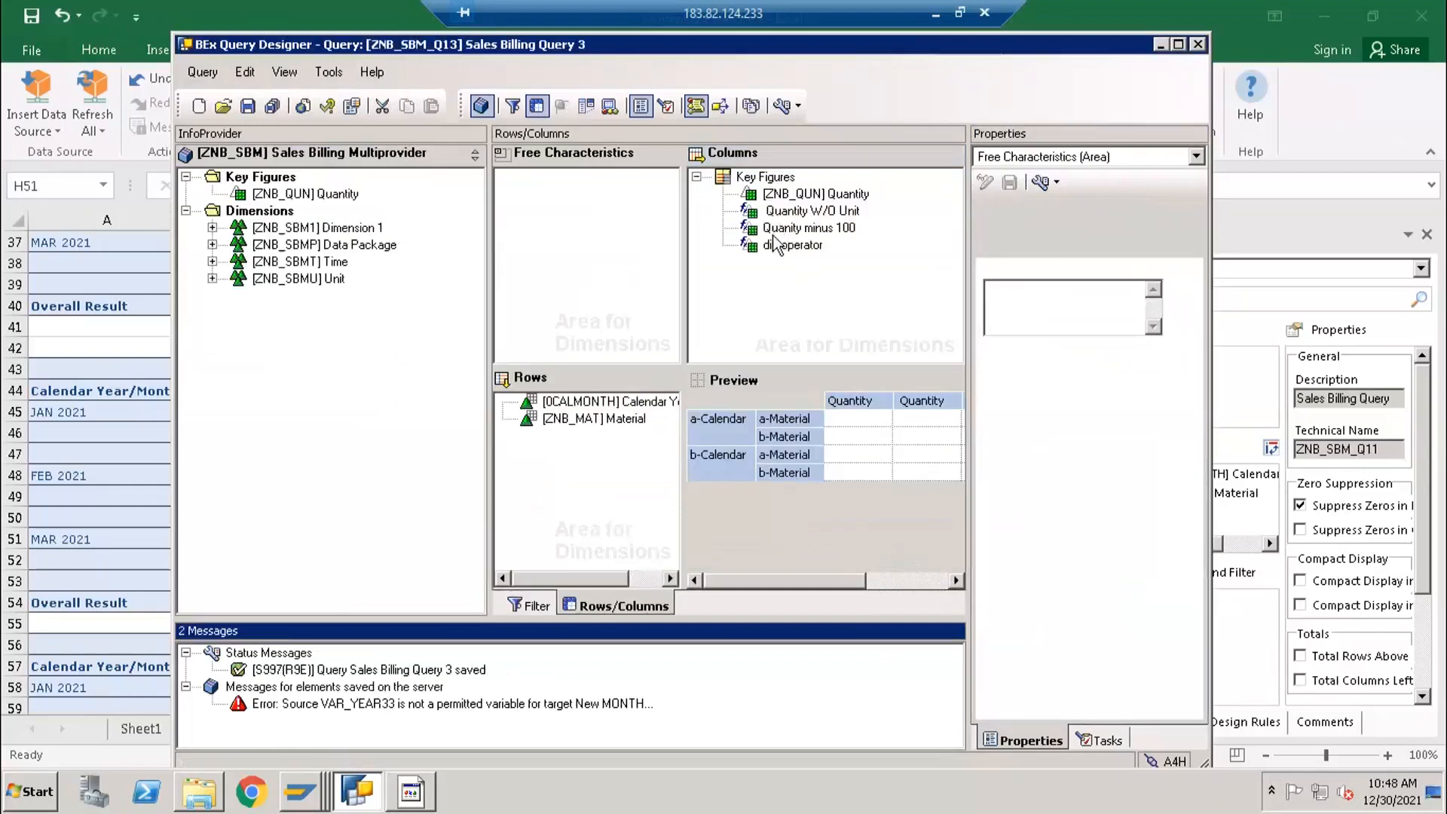
pyautogui.keyDown('shift'); pyautogui.click(772, 246); pyautogui.keyUp('shift')
pyautogui.rightClick(773, 246)
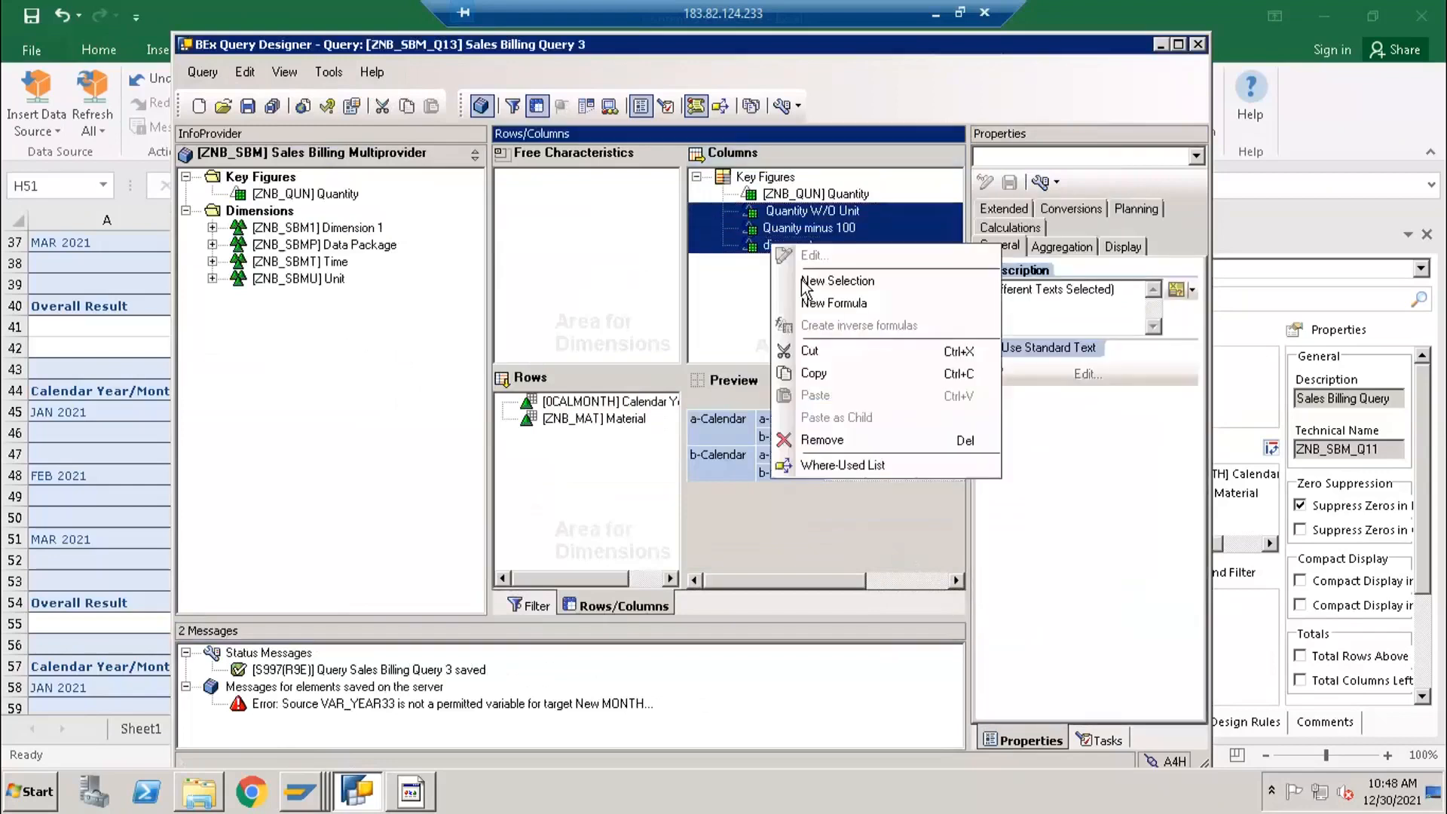
pyautogui.click(820, 444)
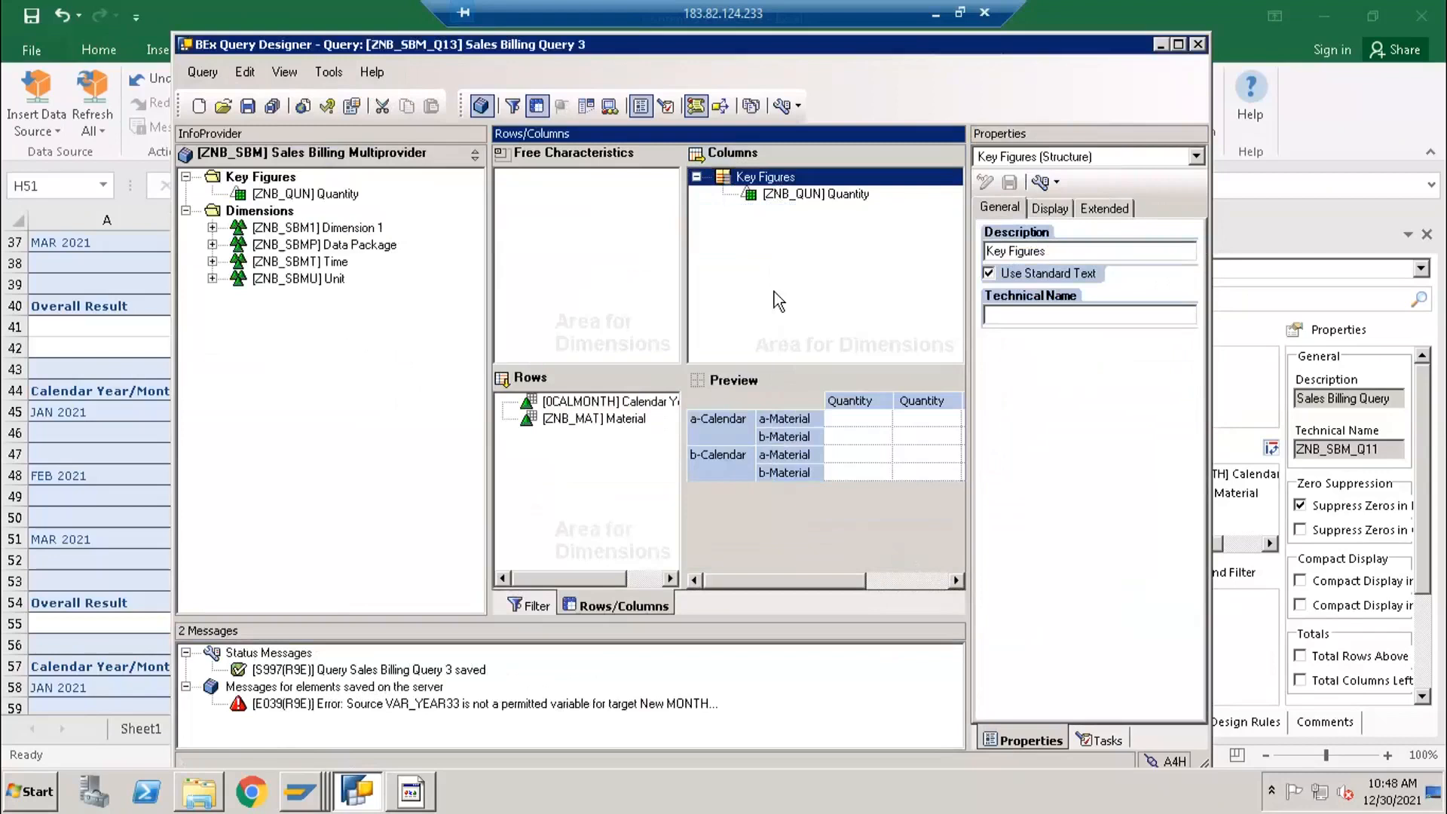
pyautogui.click(246, 106)
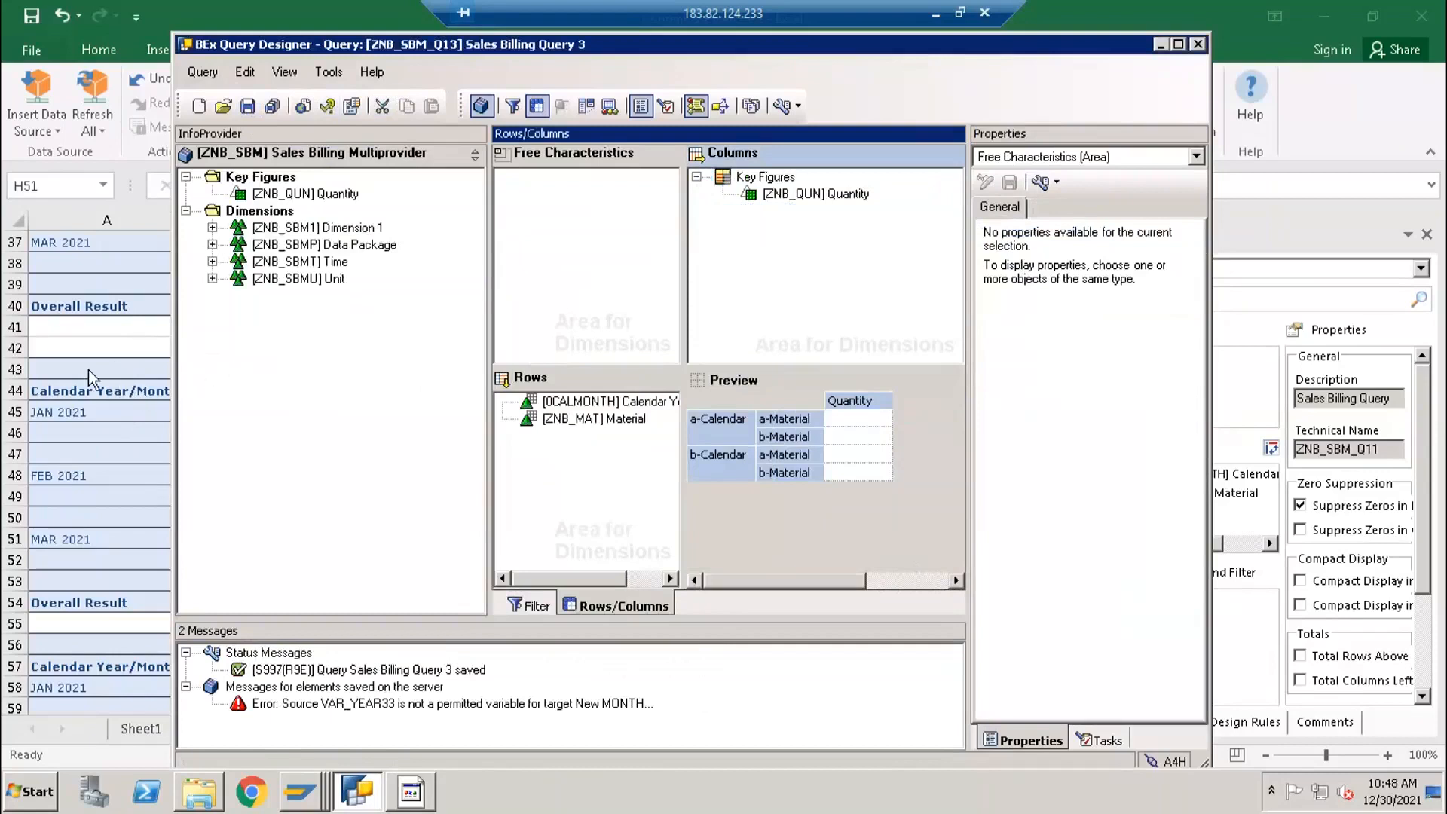
# - Switch to Excel and insert the query ZNB_SBM_Q11 as an analysis data source on a new worksheet
pyautogui.click(123, 551)
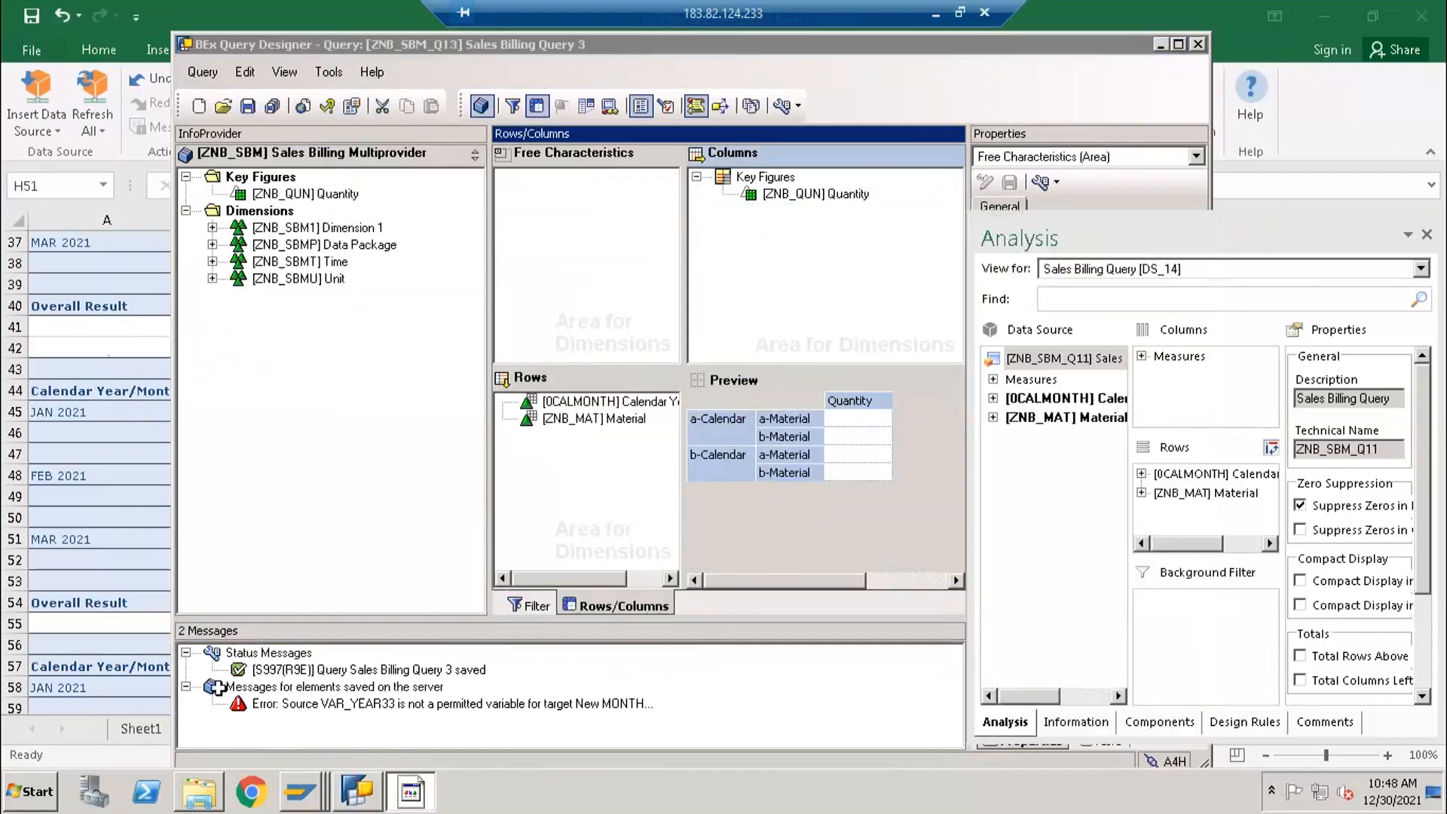
pyautogui.click(426, 728)
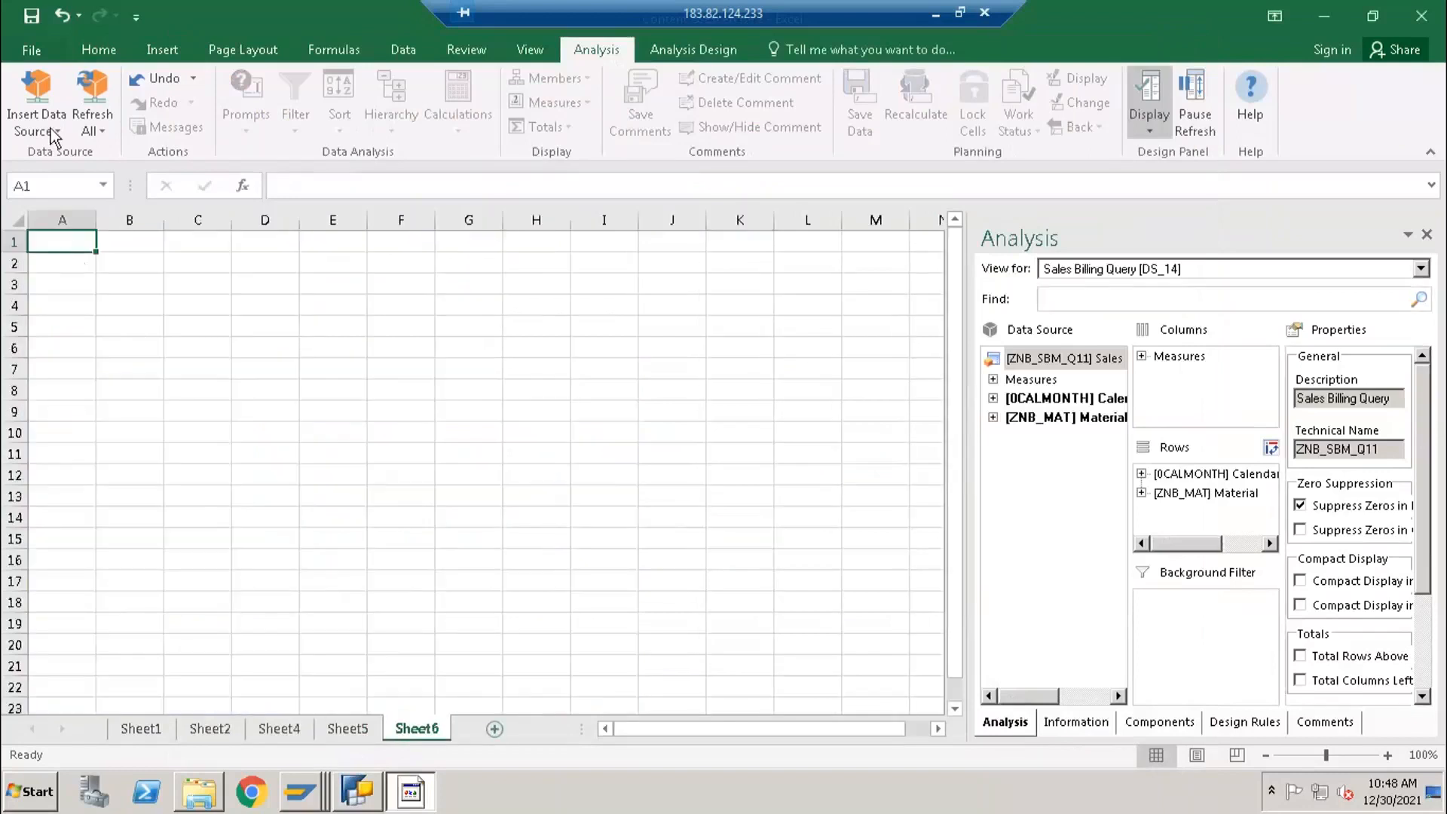
pyautogui.click(46, 124)
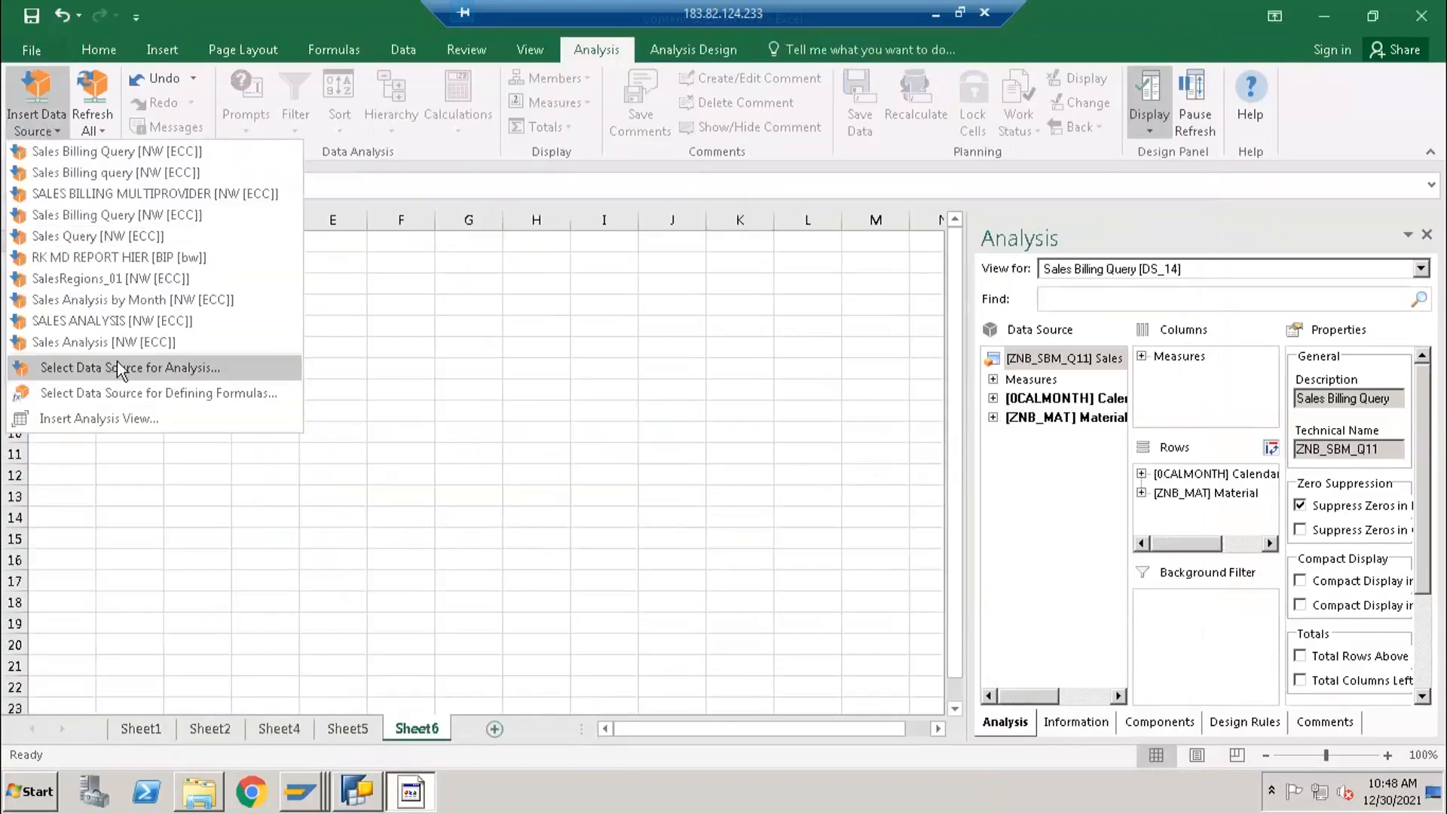
pyautogui.click(230, 368)
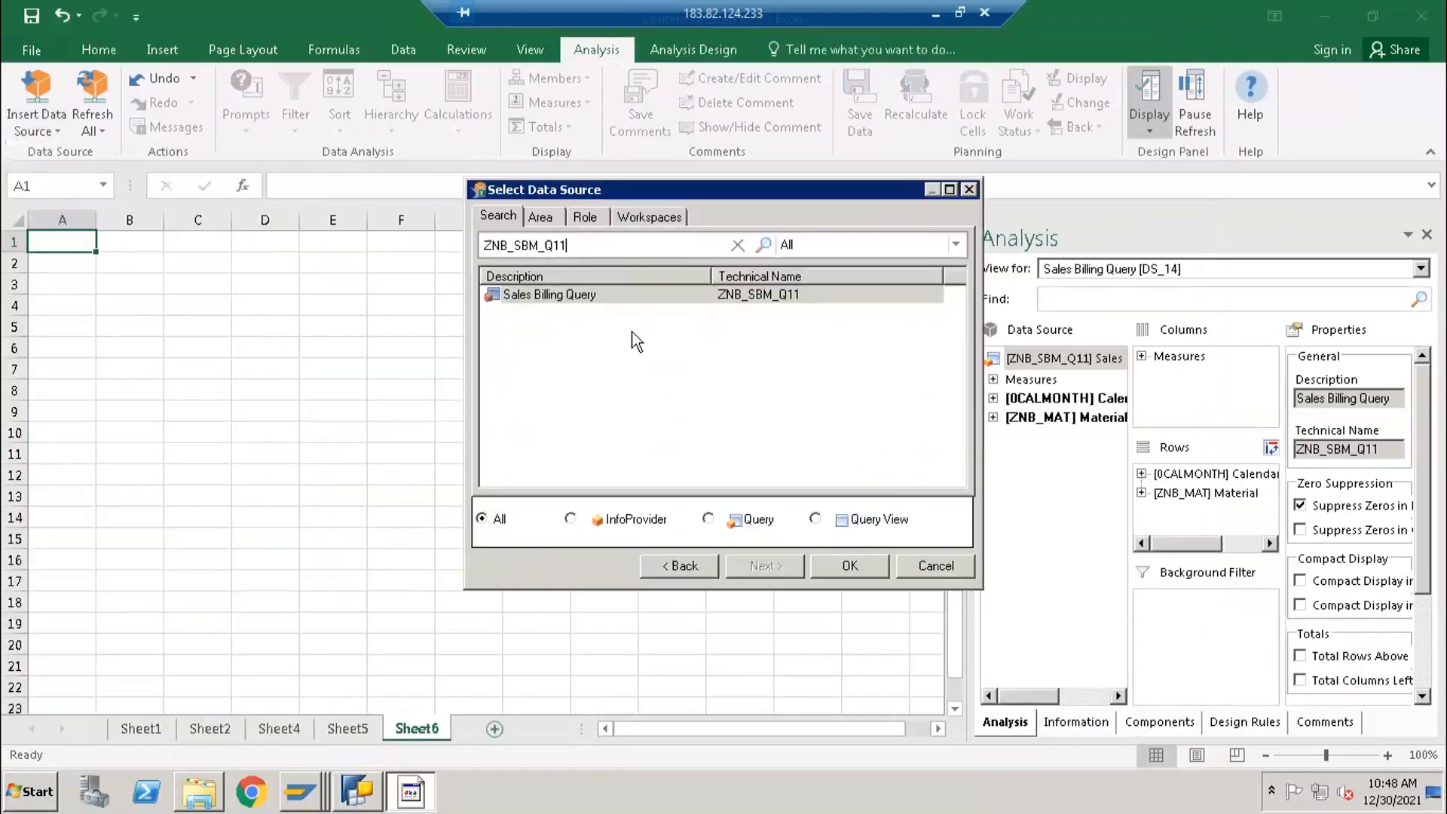
pyautogui.click(711, 294)
pyautogui.click(850, 565)
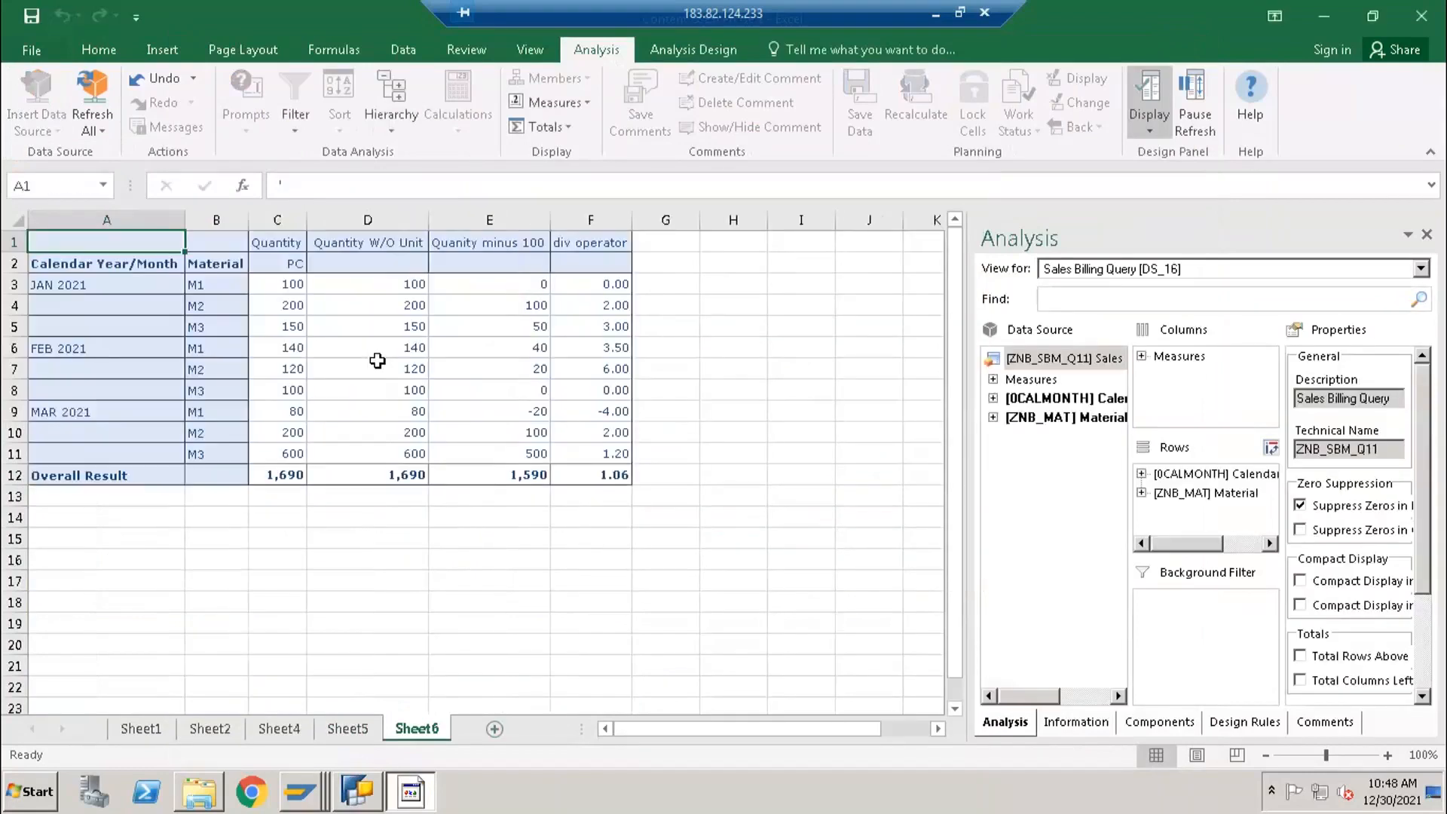
# - Delete the worksheet Sheet6 with the inserted ZNB_SBM_Q11 result table
pyautogui.click(369, 795)
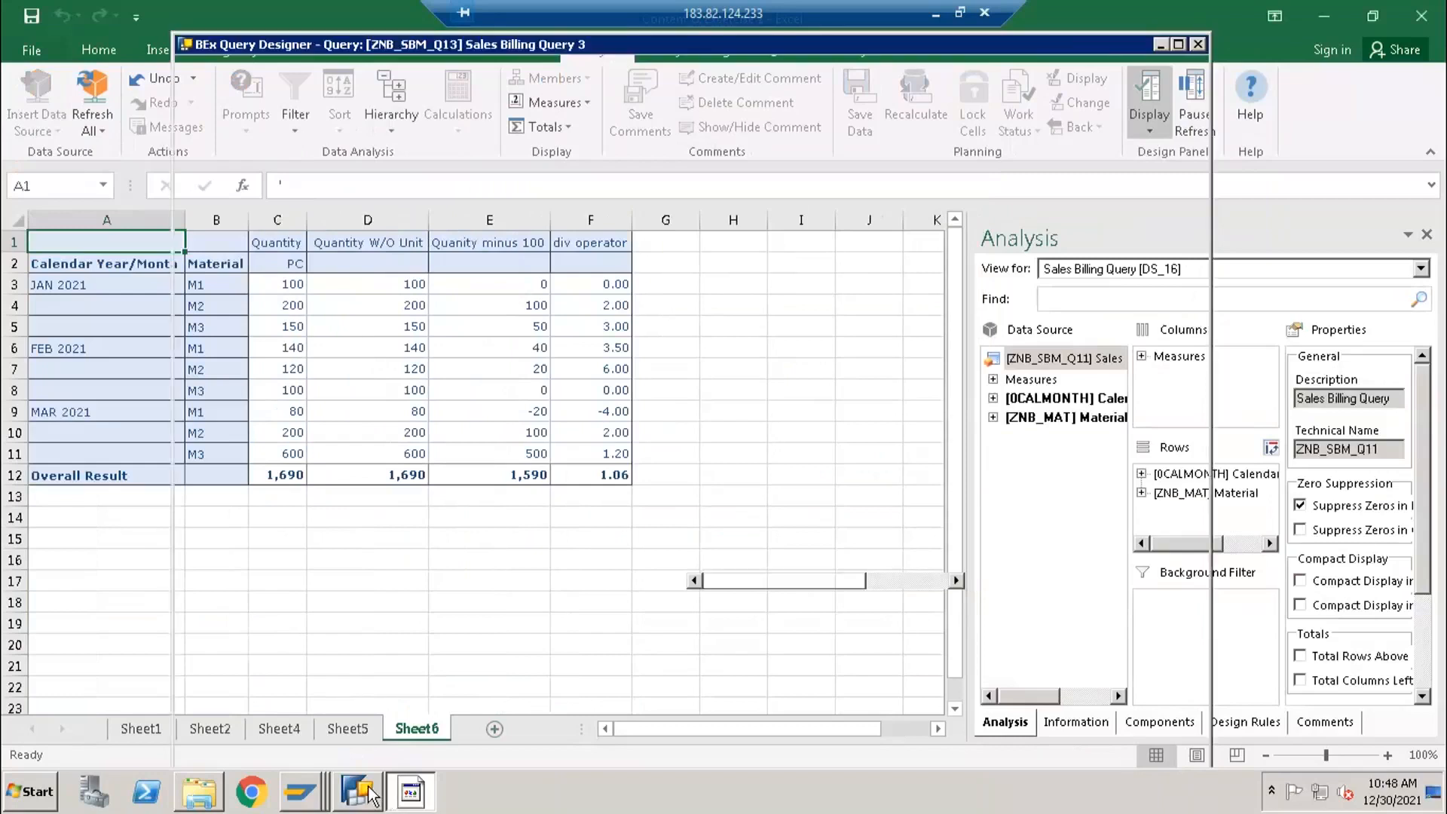
pyautogui.click(89, 291)
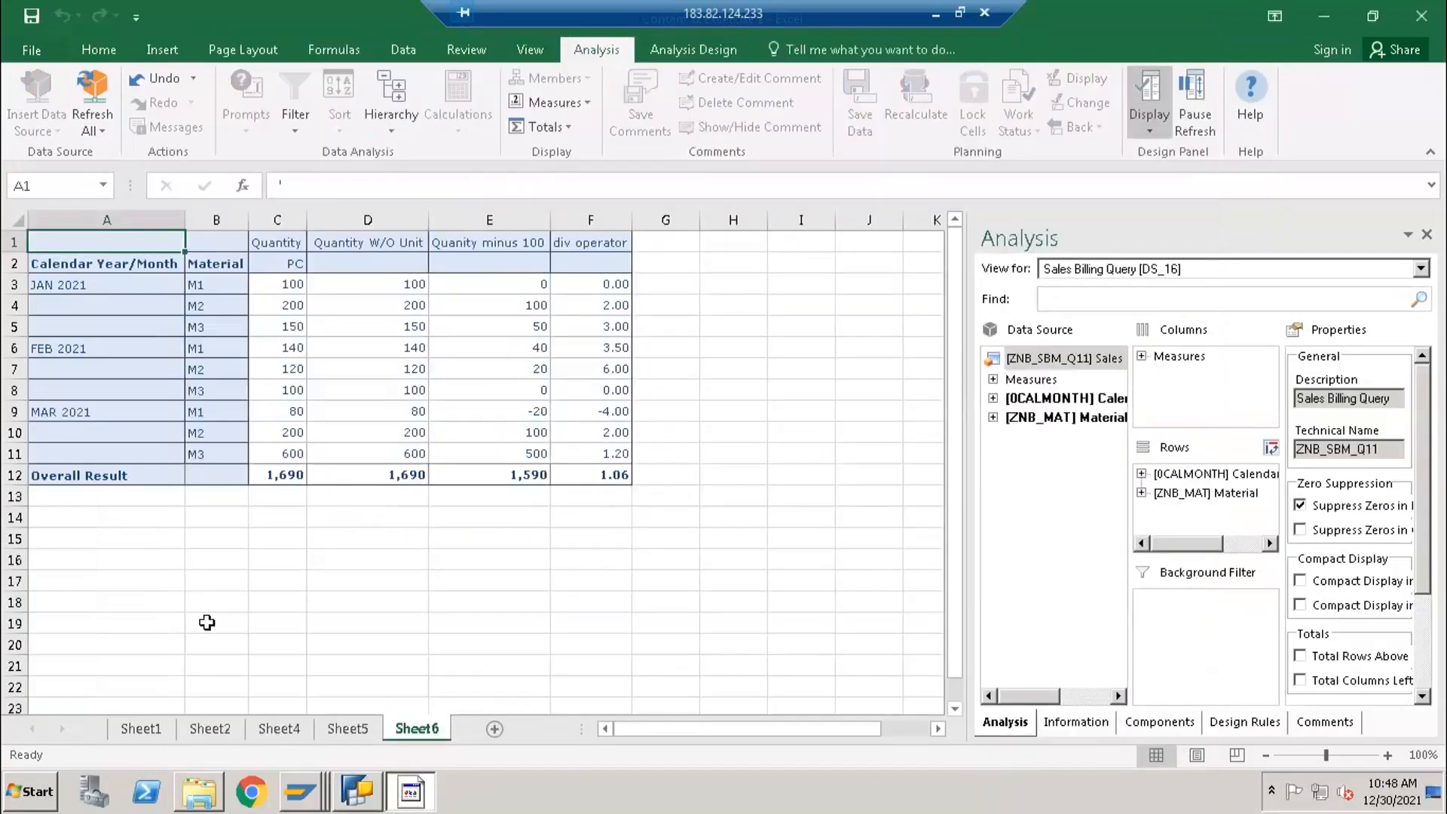
pyautogui.rightClick(413, 727)
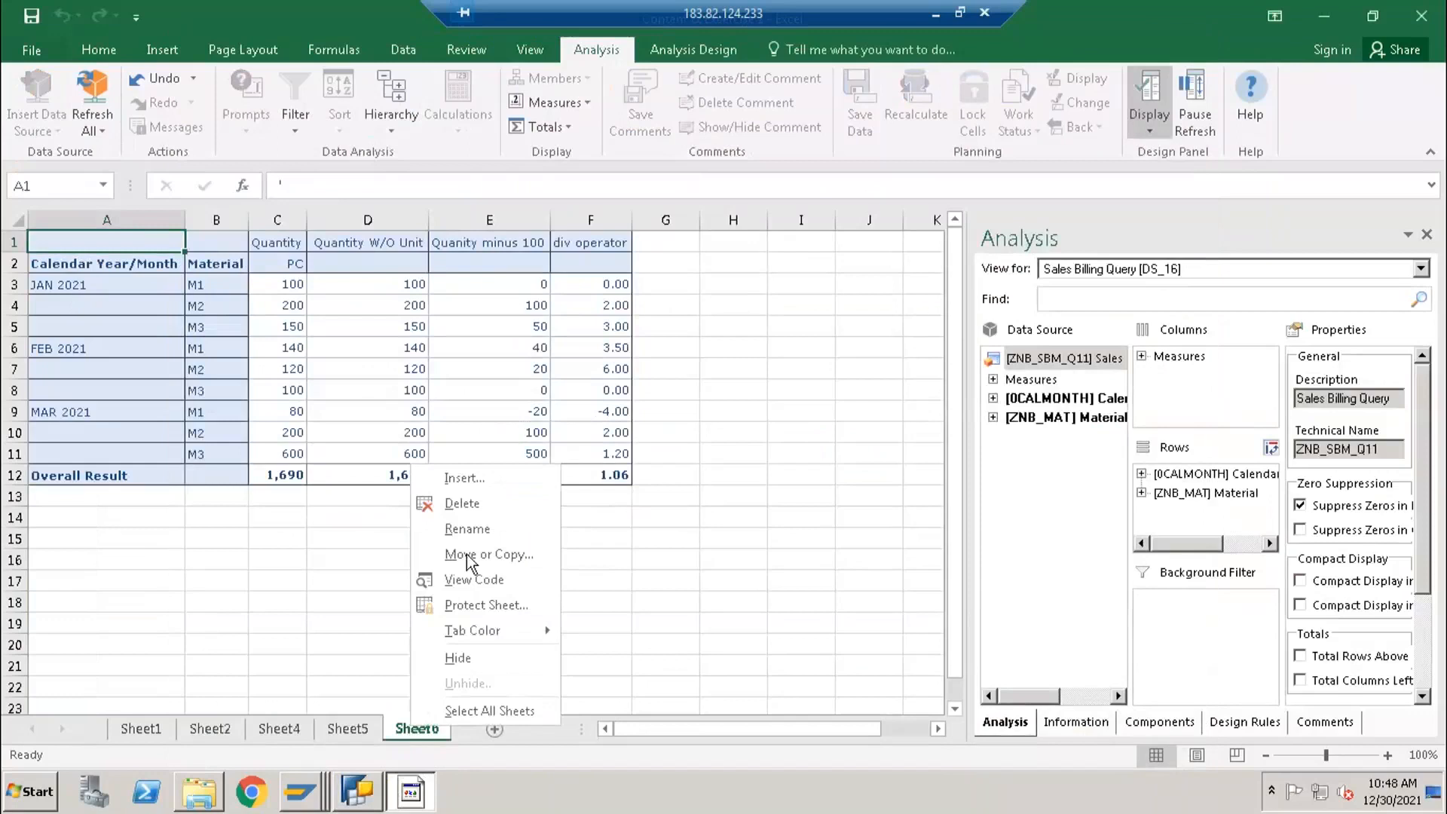
pyautogui.click(462, 504)
pyautogui.click(682, 441)
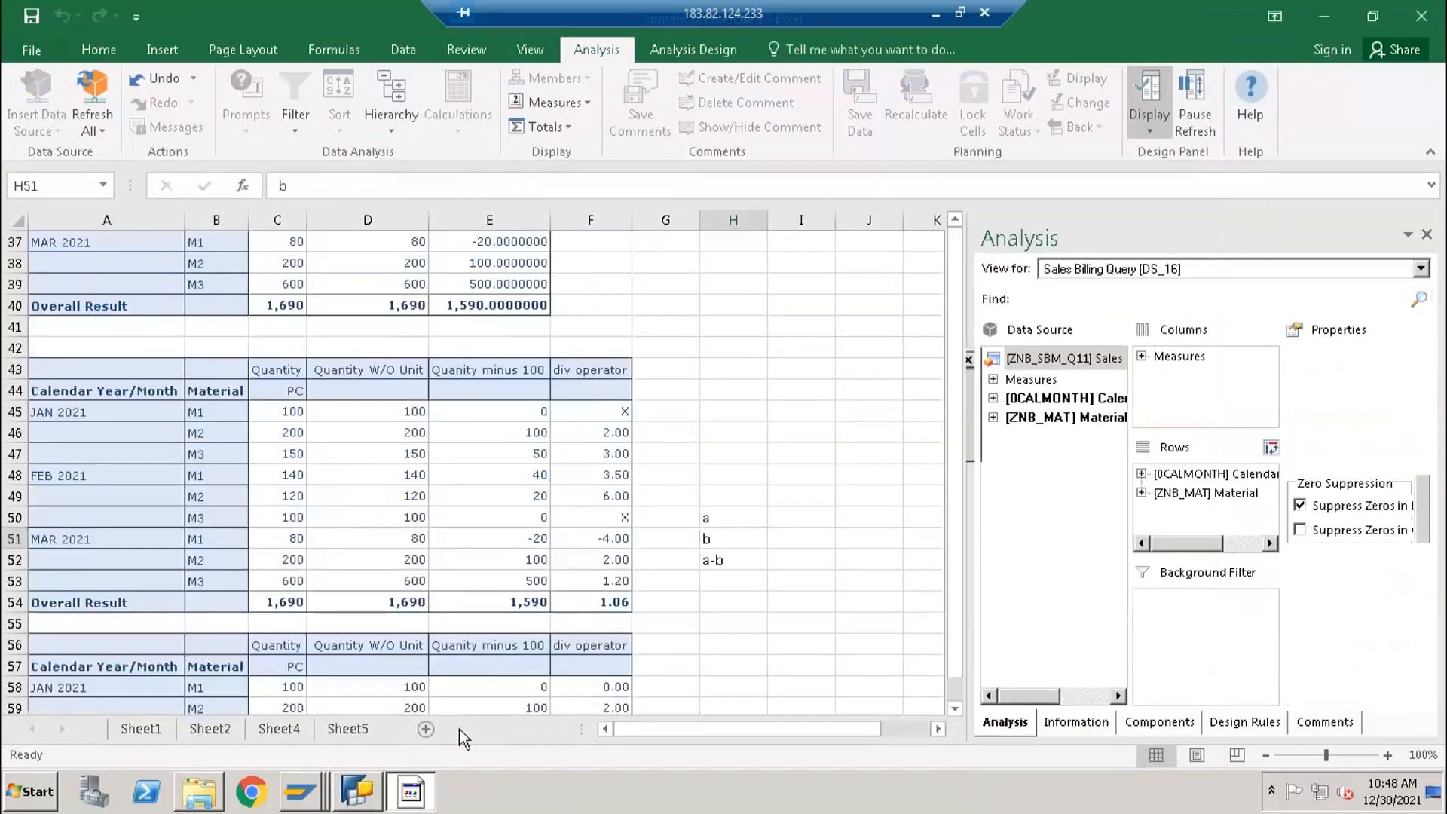
# - Add a new worksheet in Excel and insert the query ZNB_SBM_Q13 as its analysis data source
pyautogui.click(424, 729)
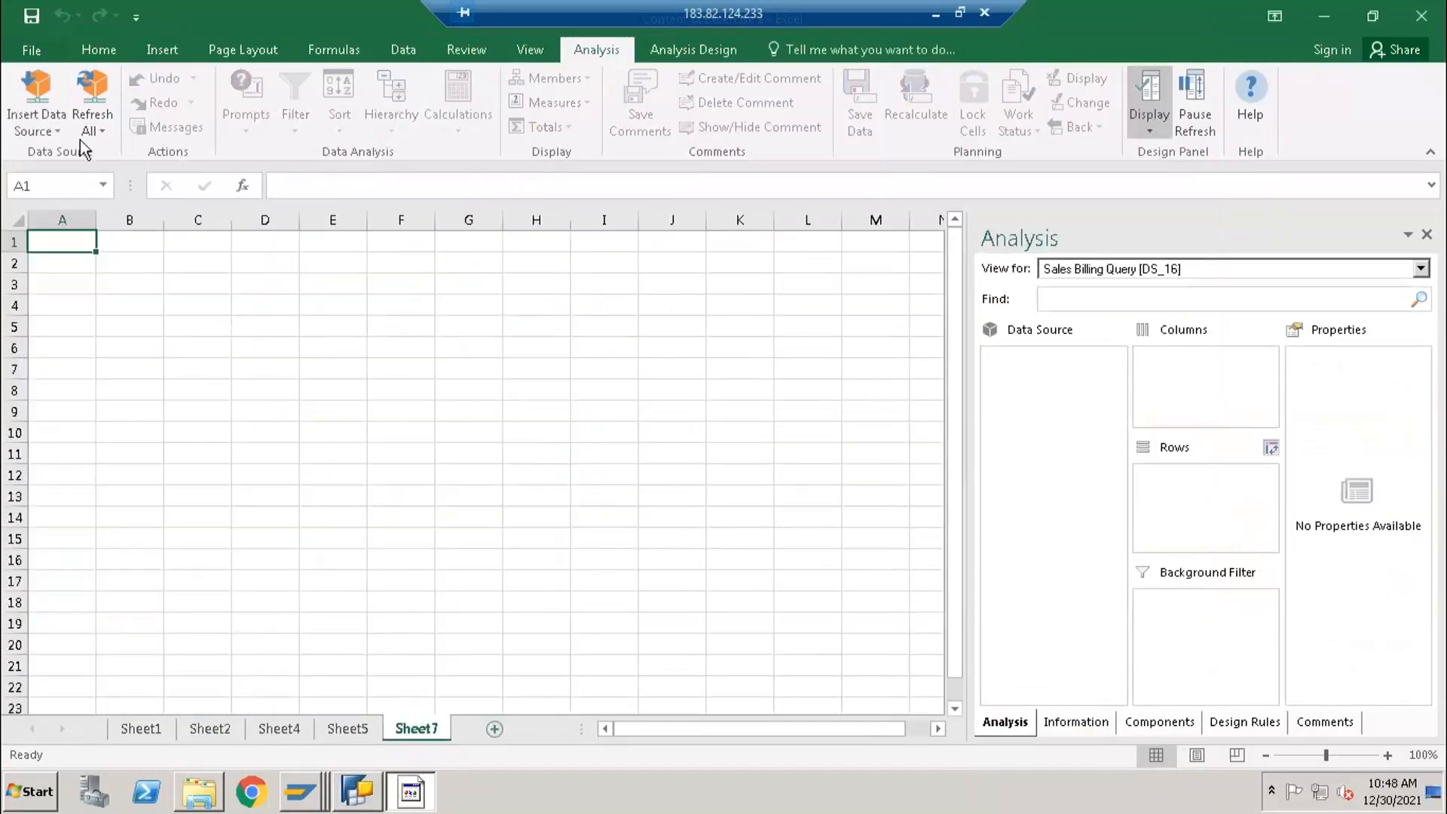
pyautogui.click(36, 121)
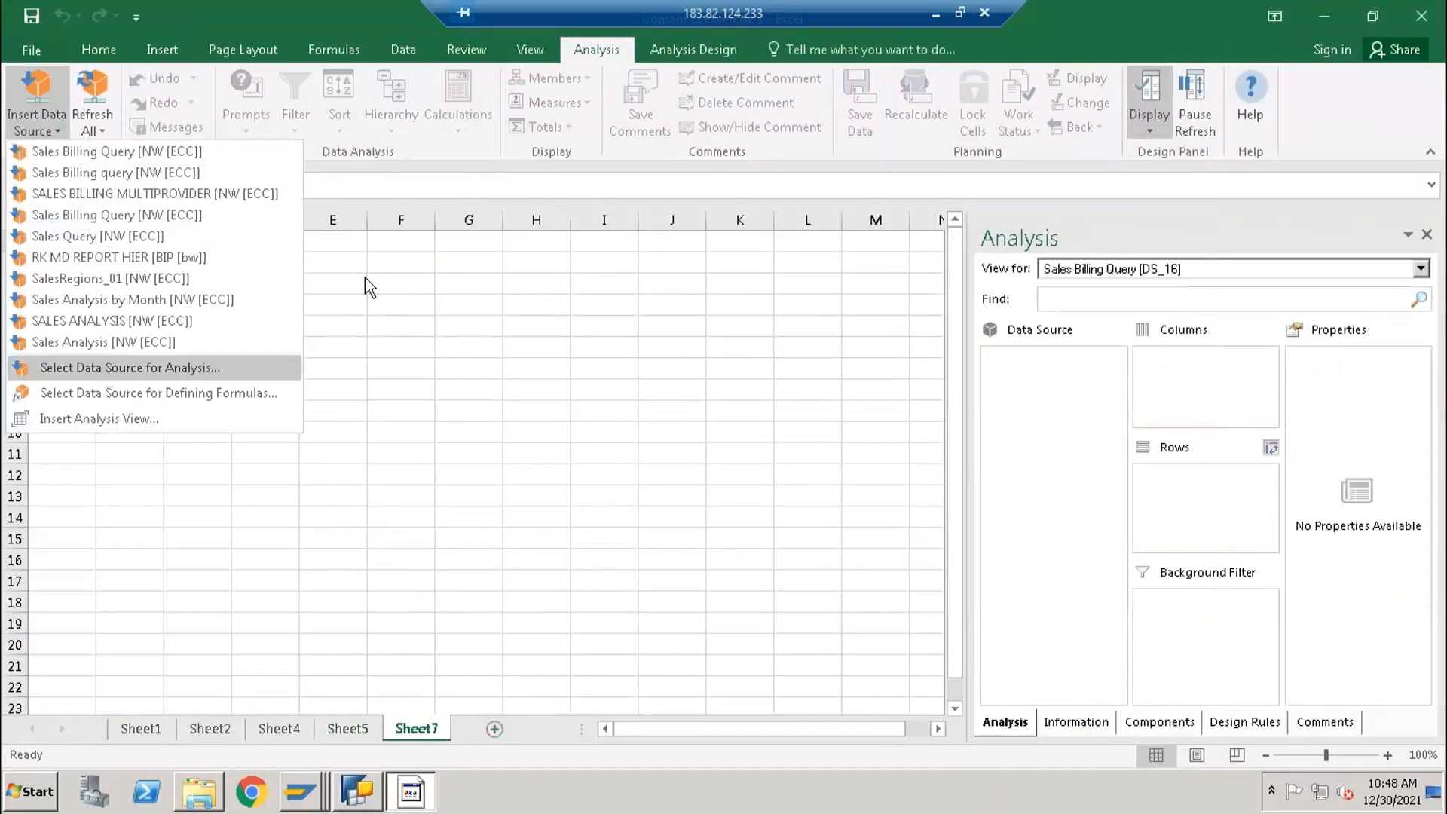
pyautogui.press('BackSpace')
pyautogui.write('3')
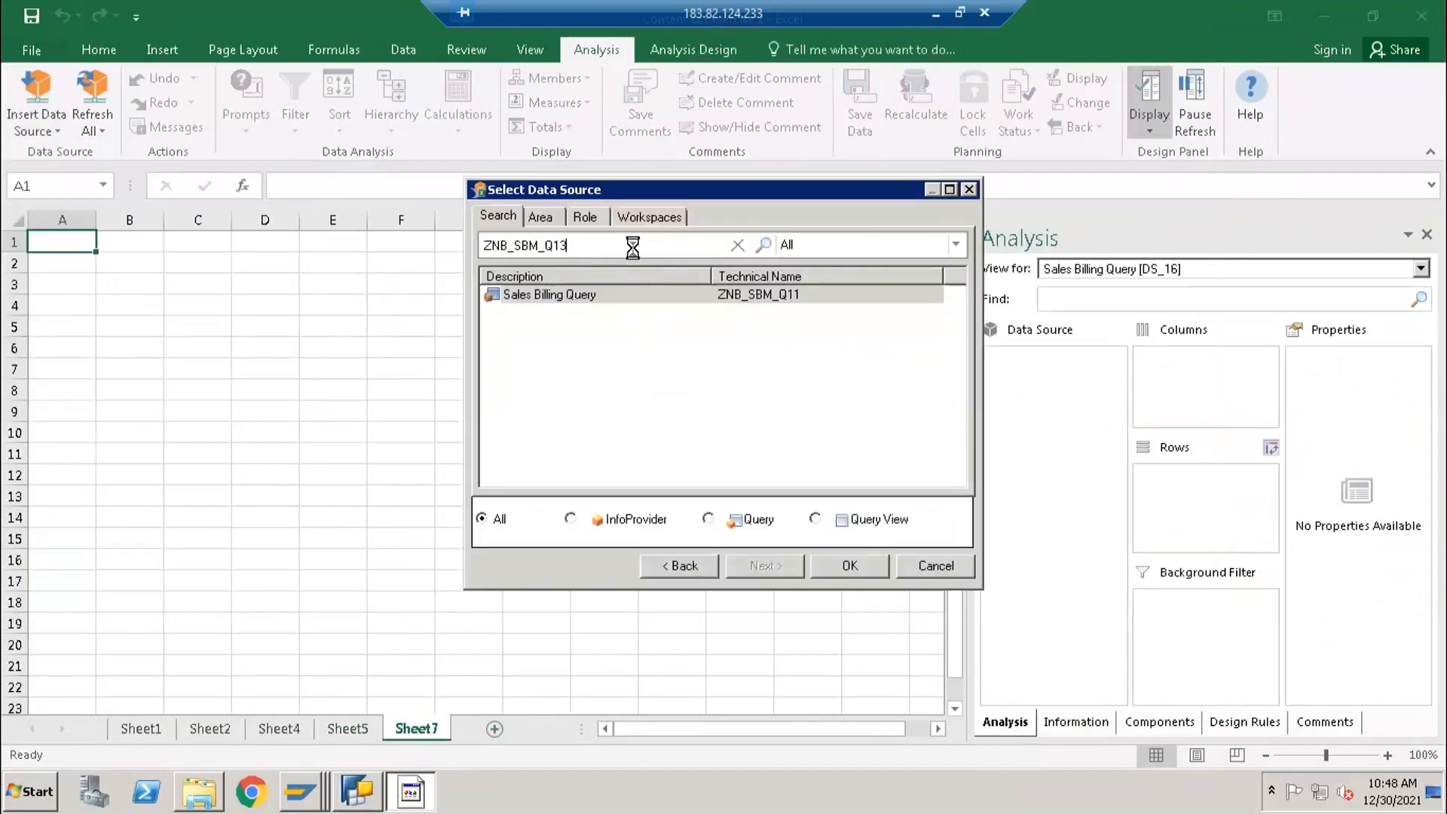
pyautogui.click(557, 298)
pyautogui.doubleClick(558, 298)
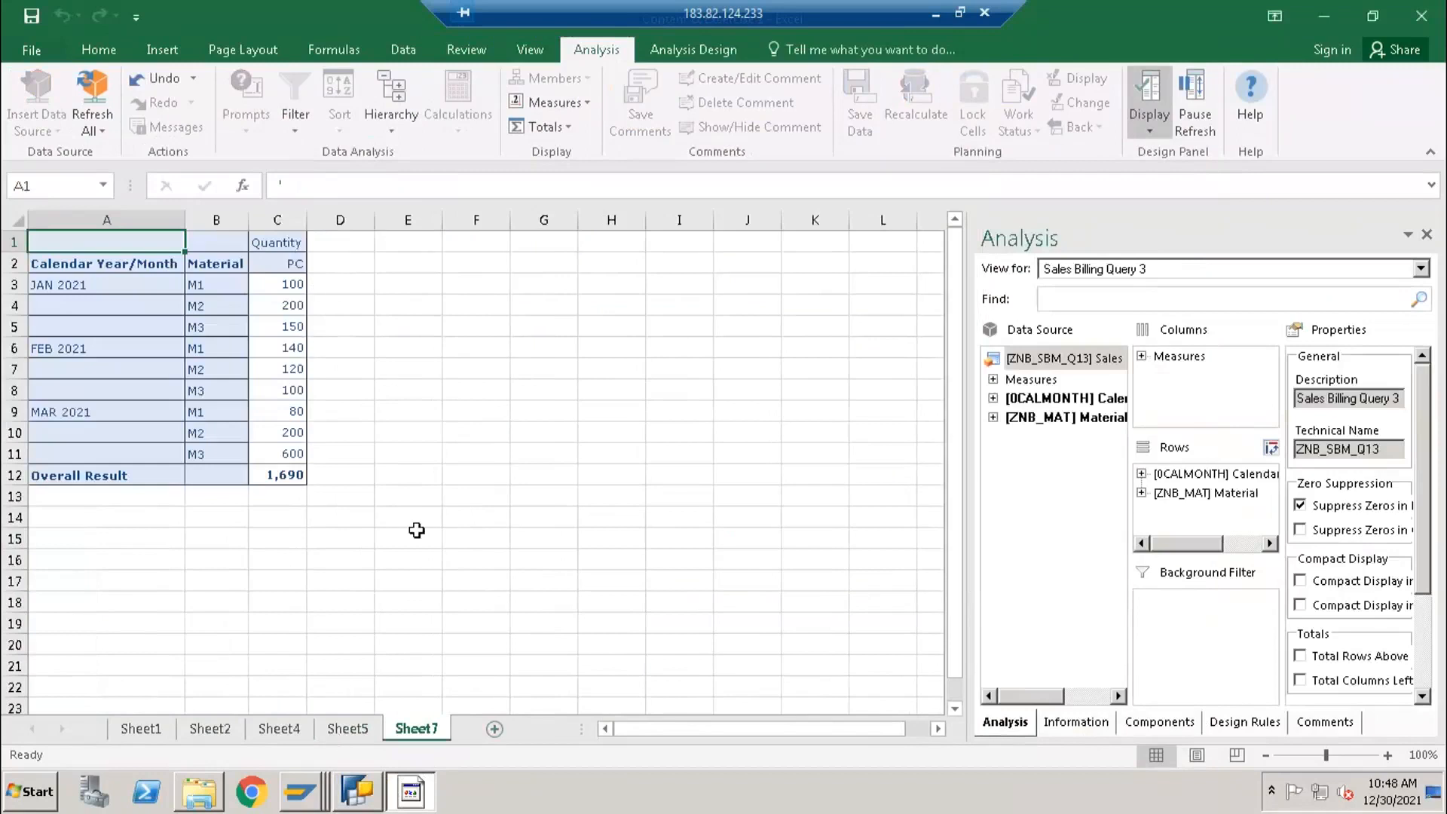
# - Switch to BEx Query Designer and add a new selection to the Key Figures structure in the columns
pyautogui.click(369, 797)
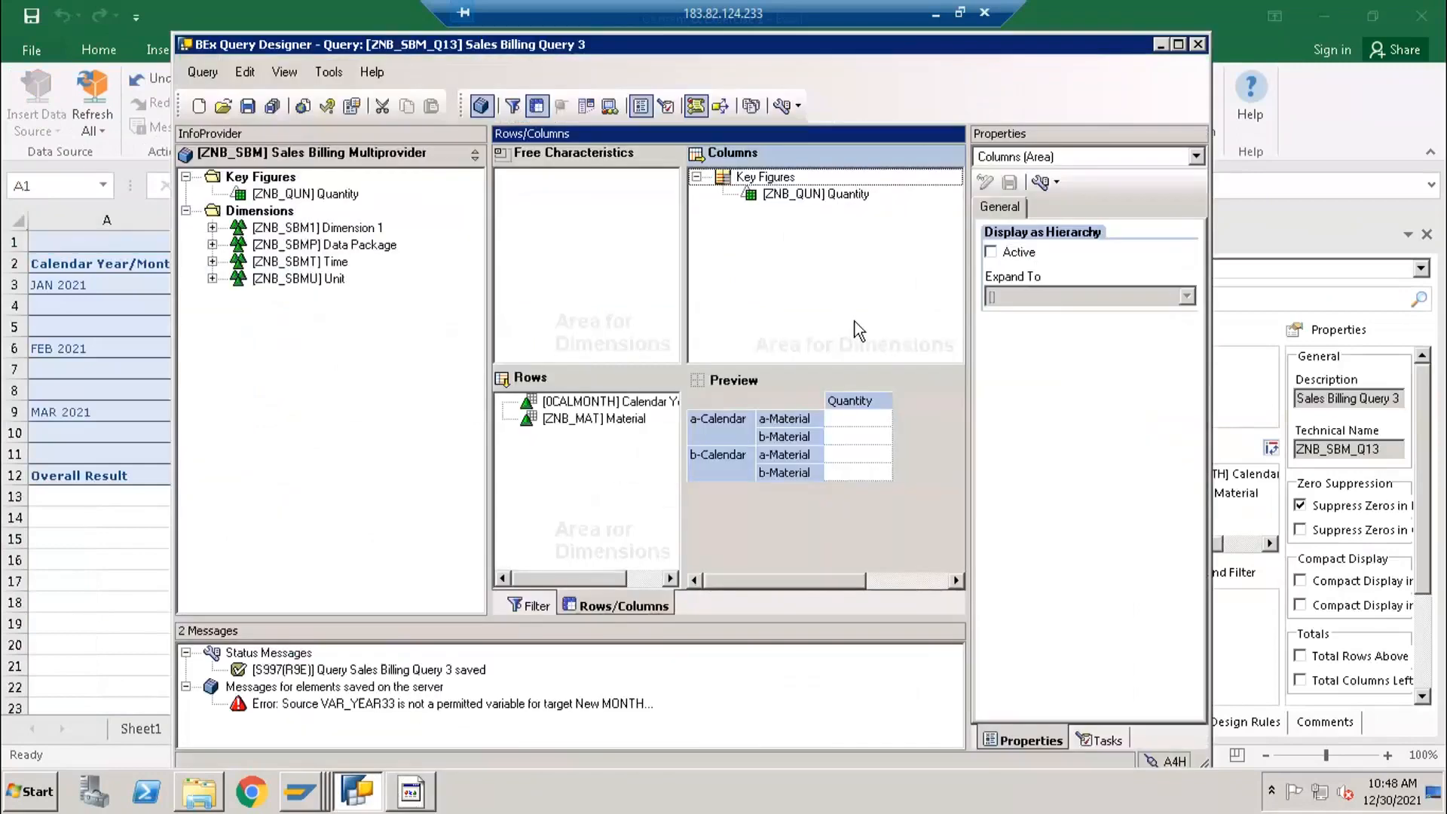
pyautogui.click(775, 194)
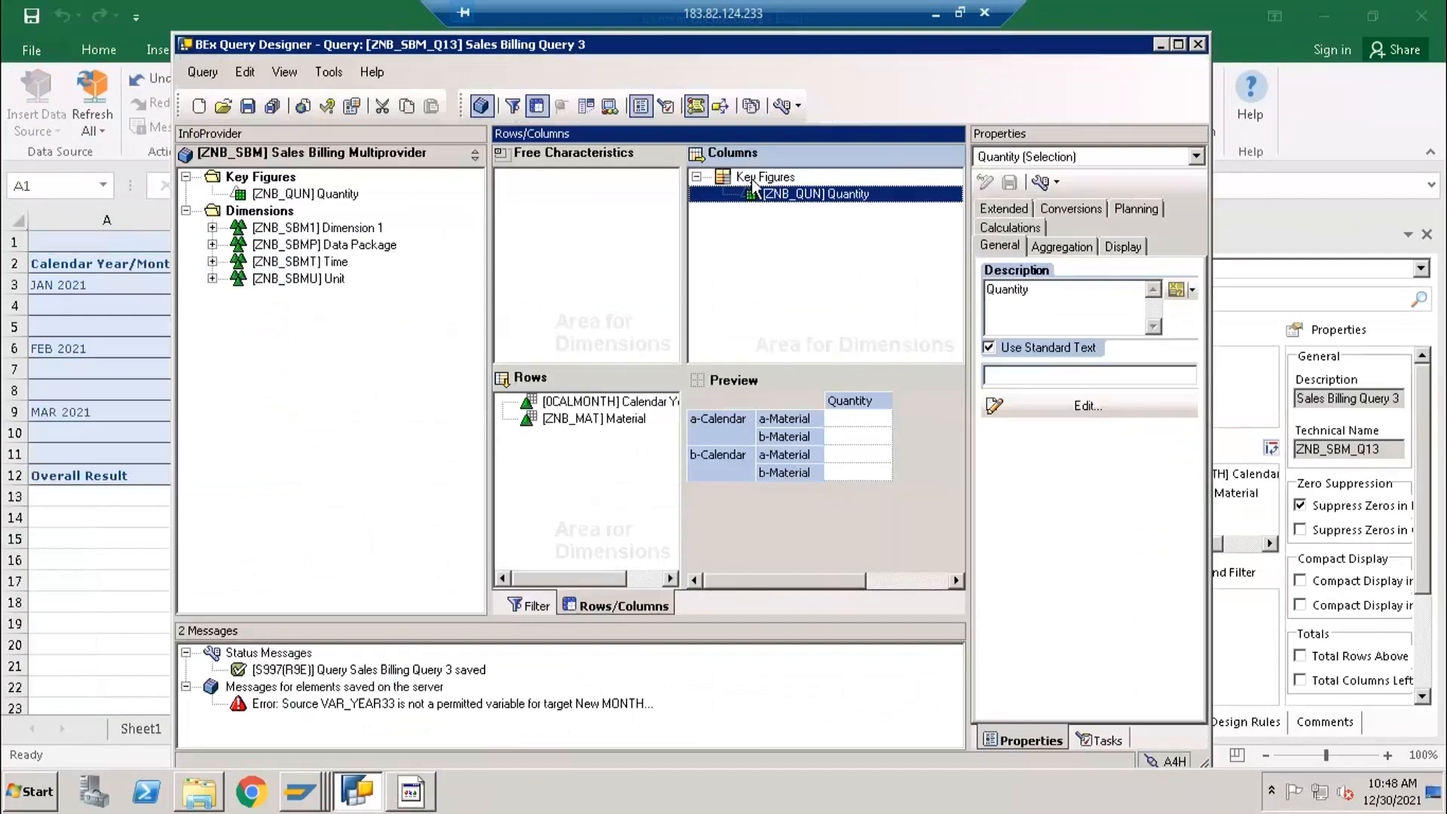
pyautogui.rightClick(753, 178)
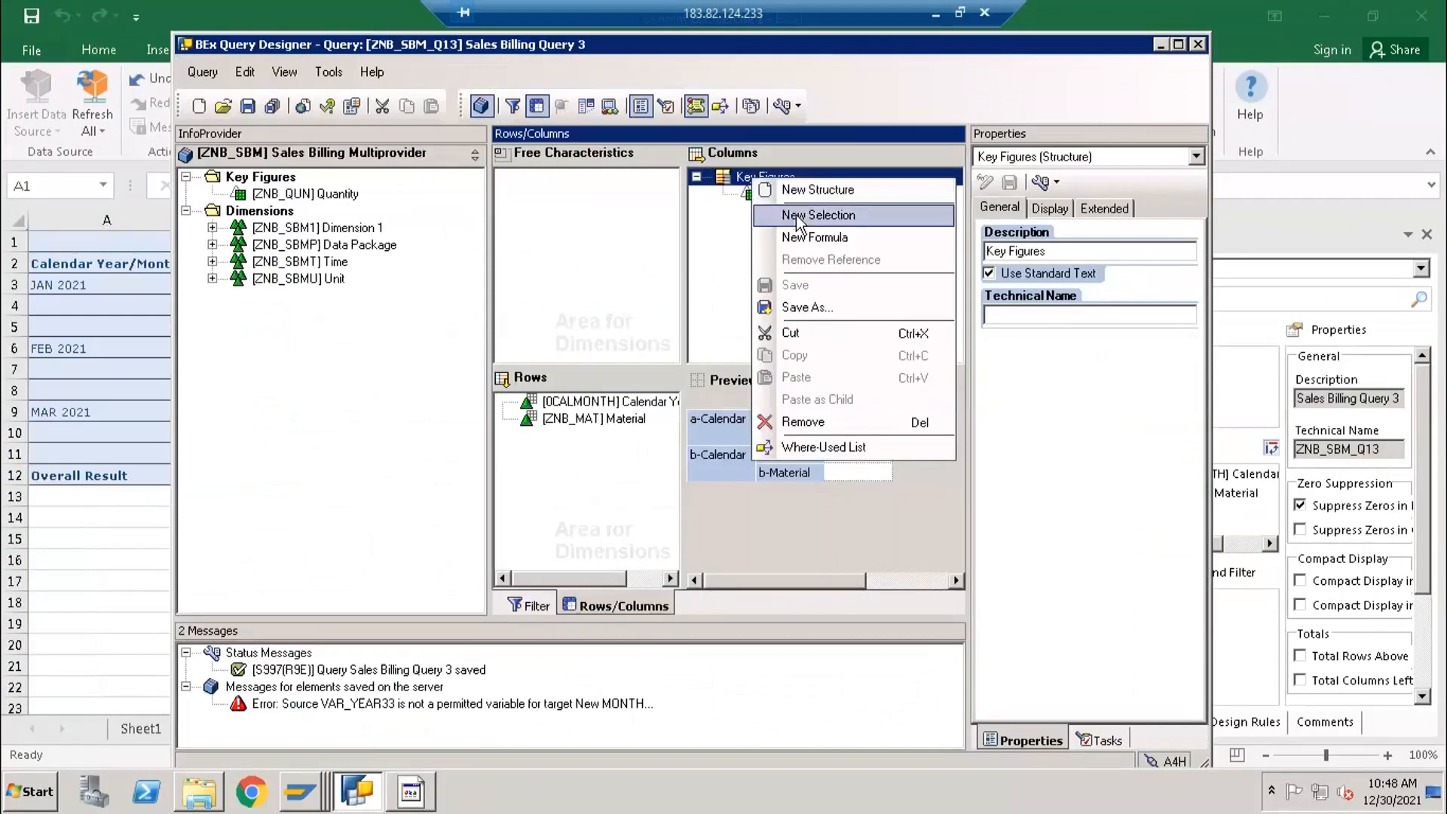
pyautogui.click(797, 218)
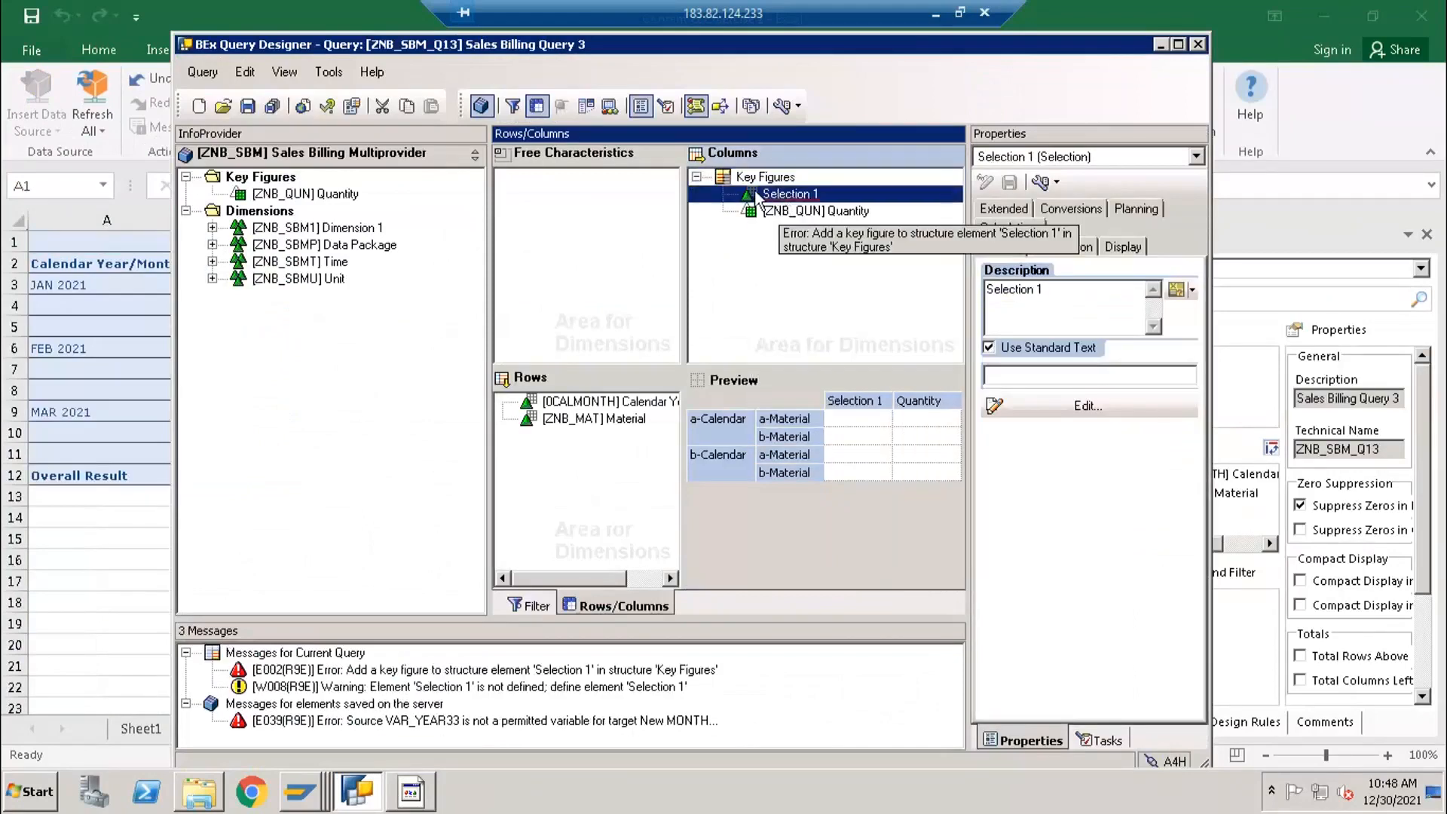
# - Move the new selection below Quantity in the Key Figures structure and rename it as Jan Quantity
pyautogui.moveTo(780, 201); pyautogui.dragTo(758, 218)
pyautogui.moveTo(1064, 294); pyautogui.dragTo(956, 295)
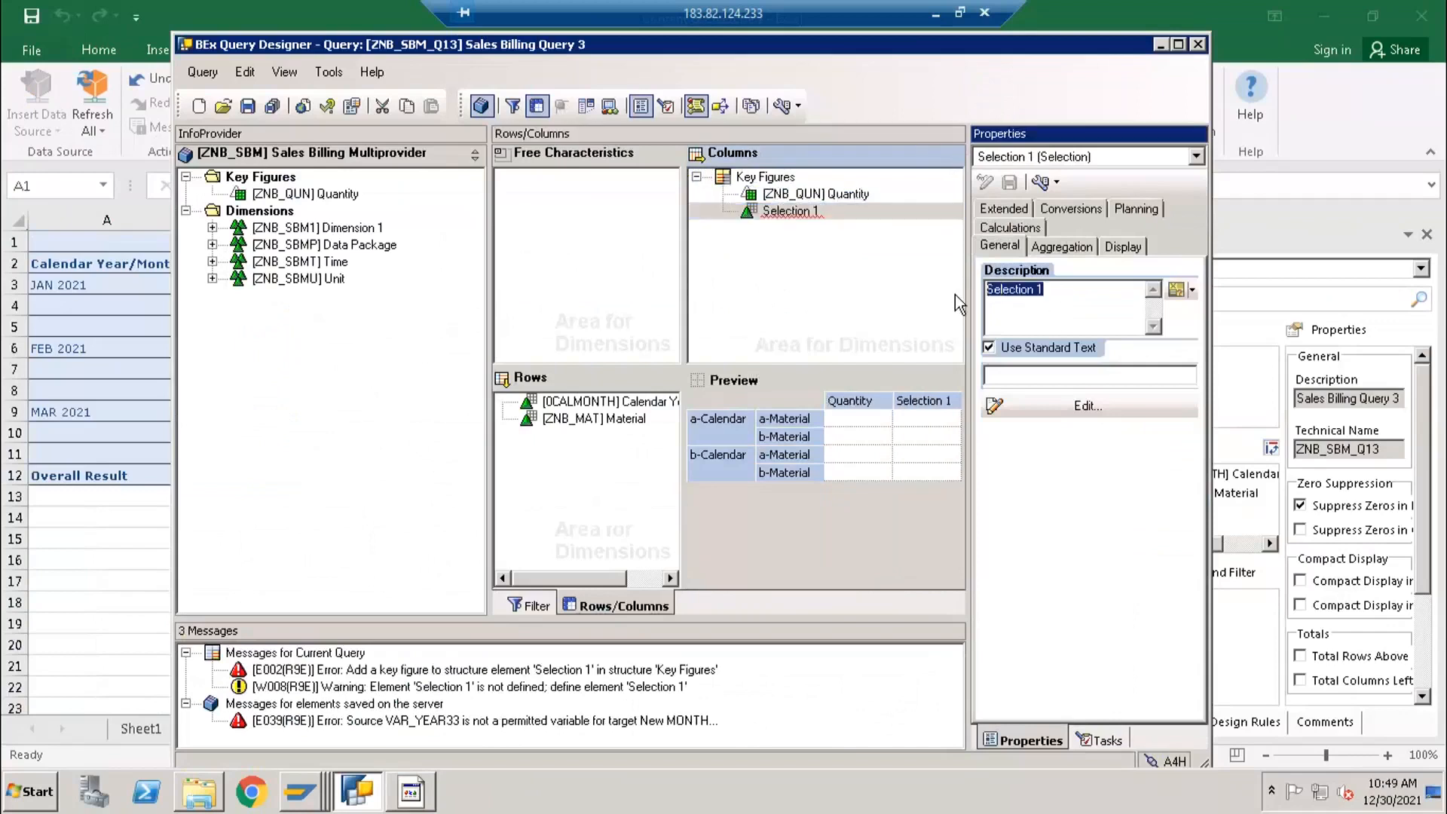
pyautogui.write('J')
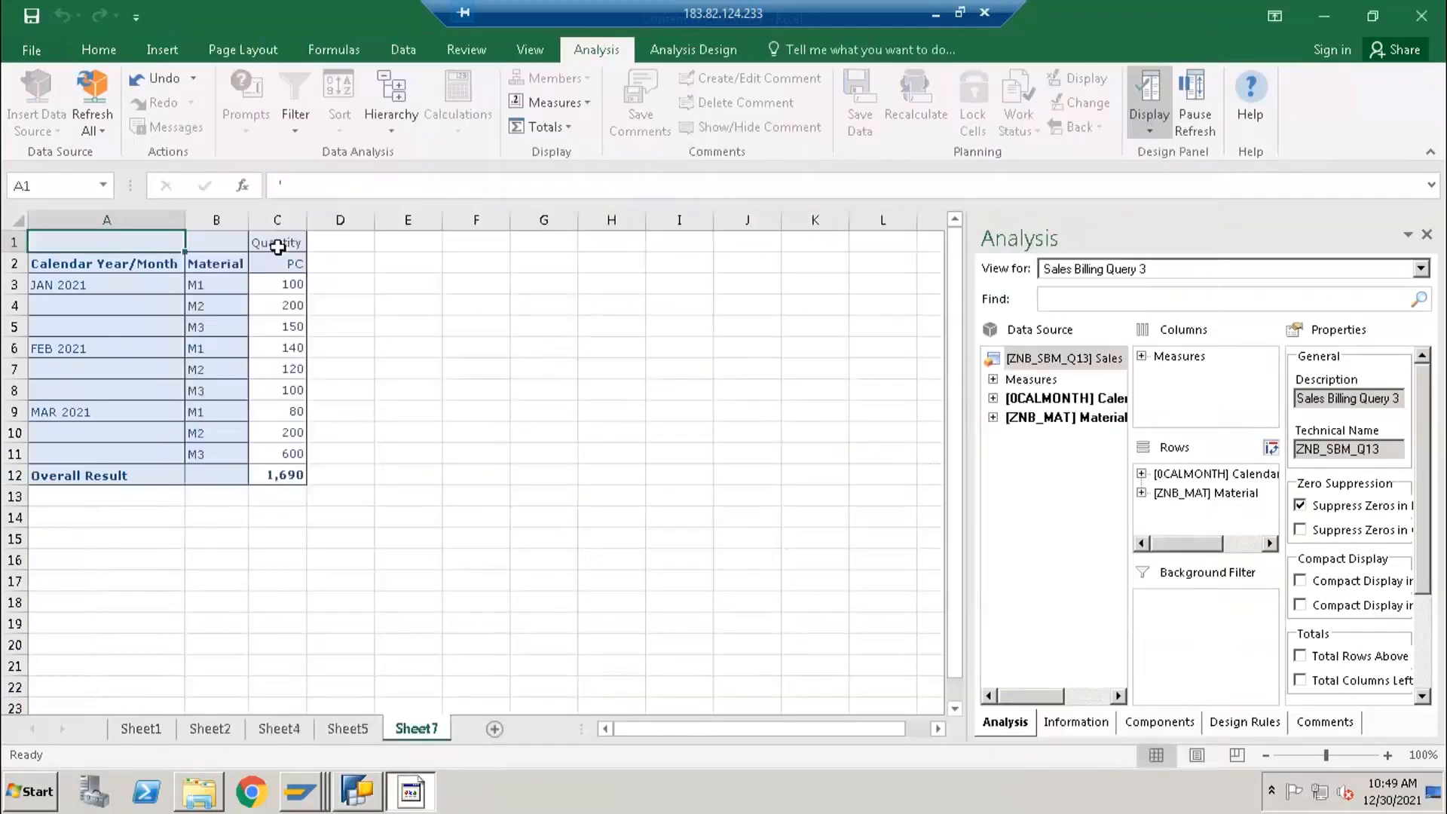
# - Switch to Excel and examine the Quantity values for each month and the empty column beside them
pyautogui.click(275, 220)
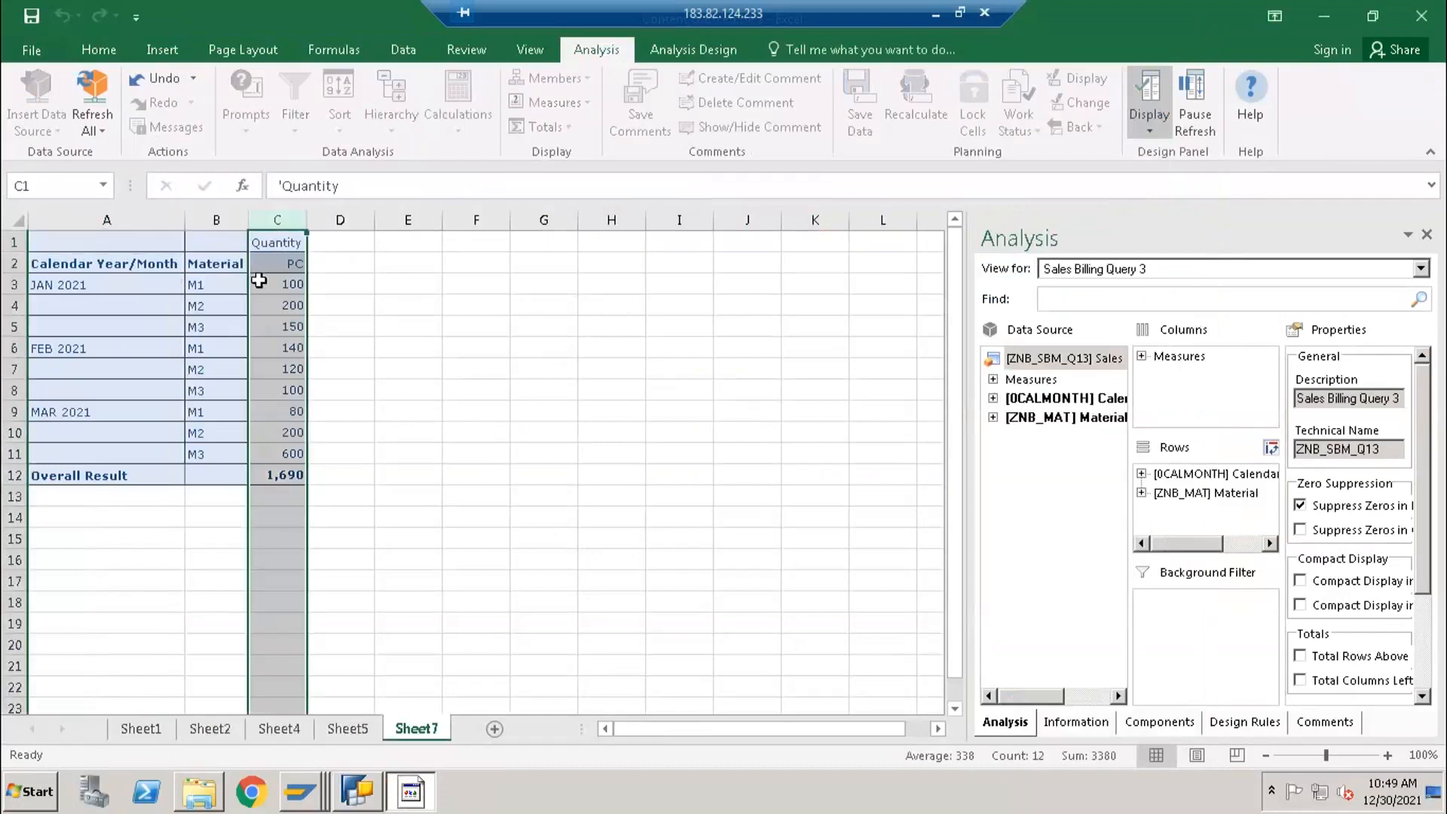
pyautogui.click(272, 283)
pyautogui.click(285, 353)
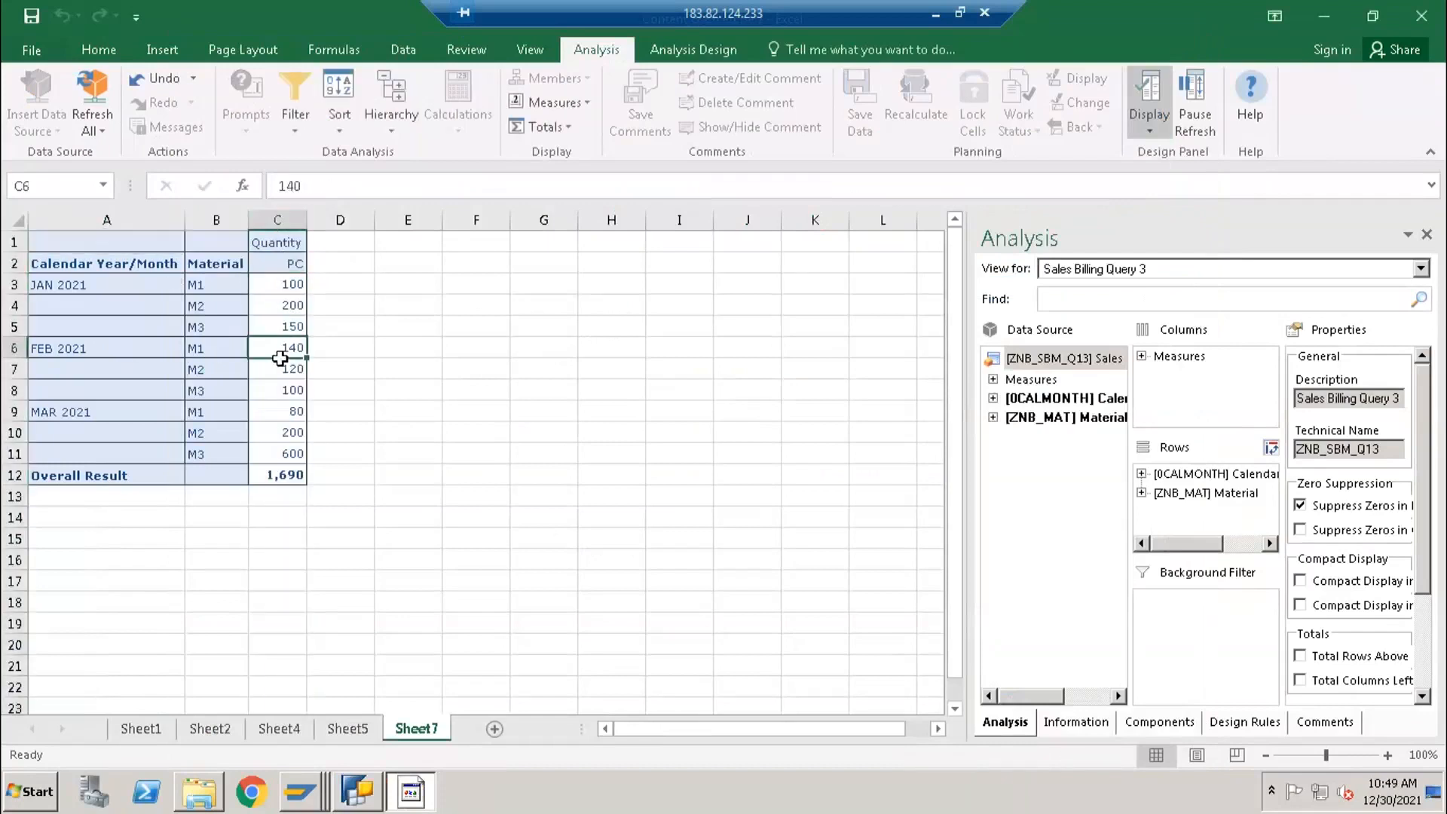
pyautogui.click(288, 413)
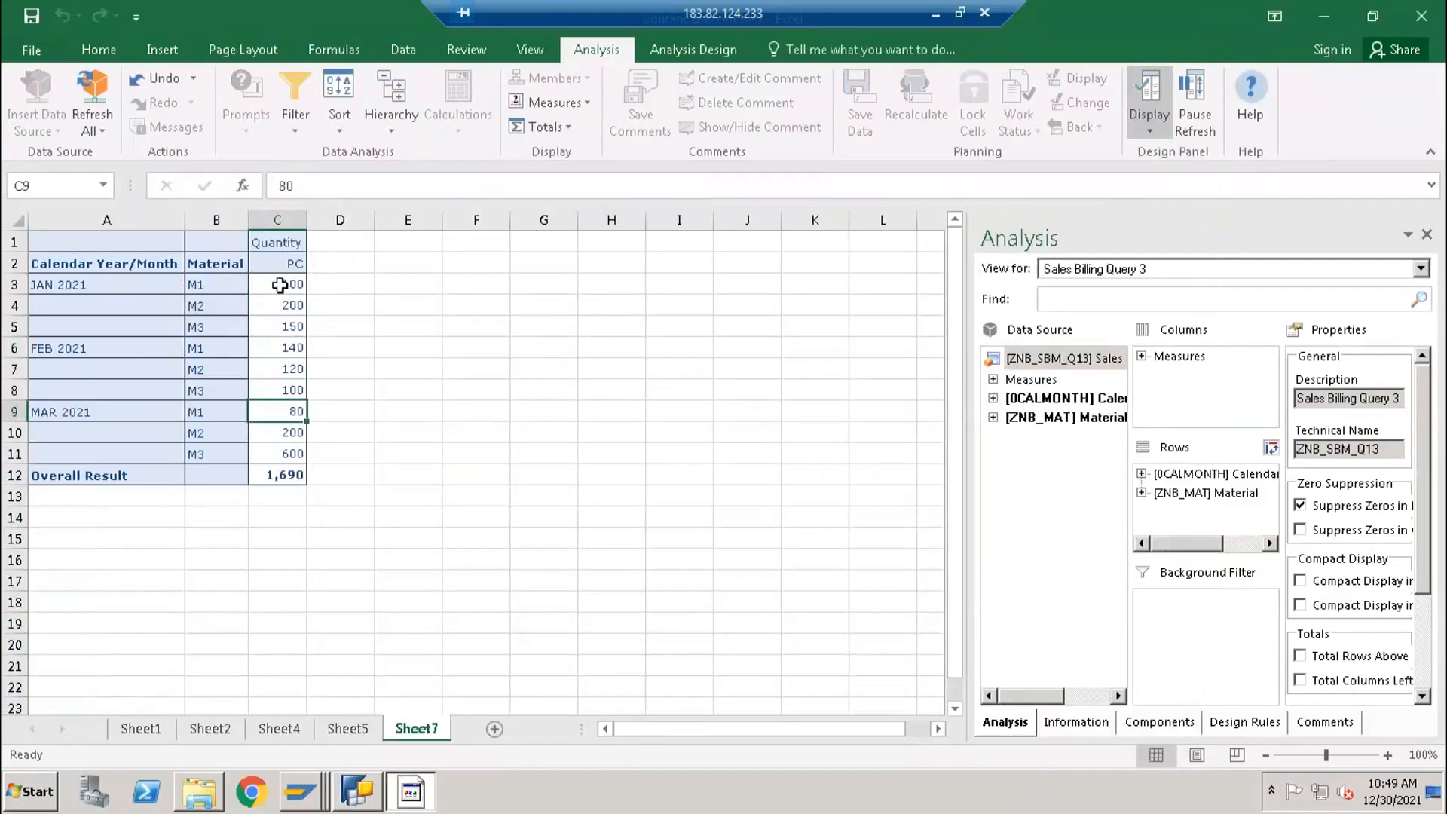
pyautogui.click(68, 284)
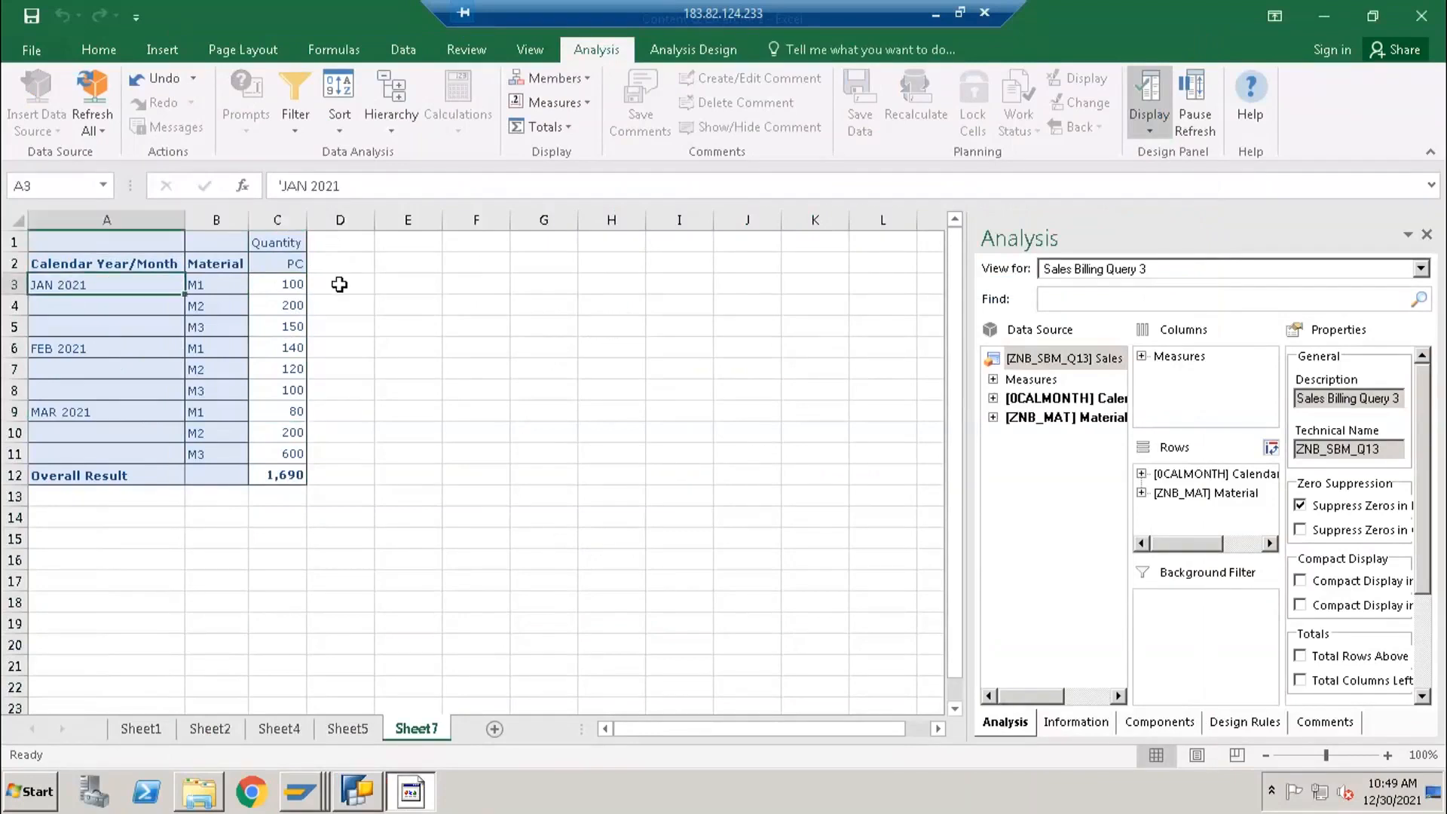
pyautogui.click(338, 284)
pyautogui.keyDown('shift'); pyautogui.click(345, 326); pyautogui.keyUp('shift')
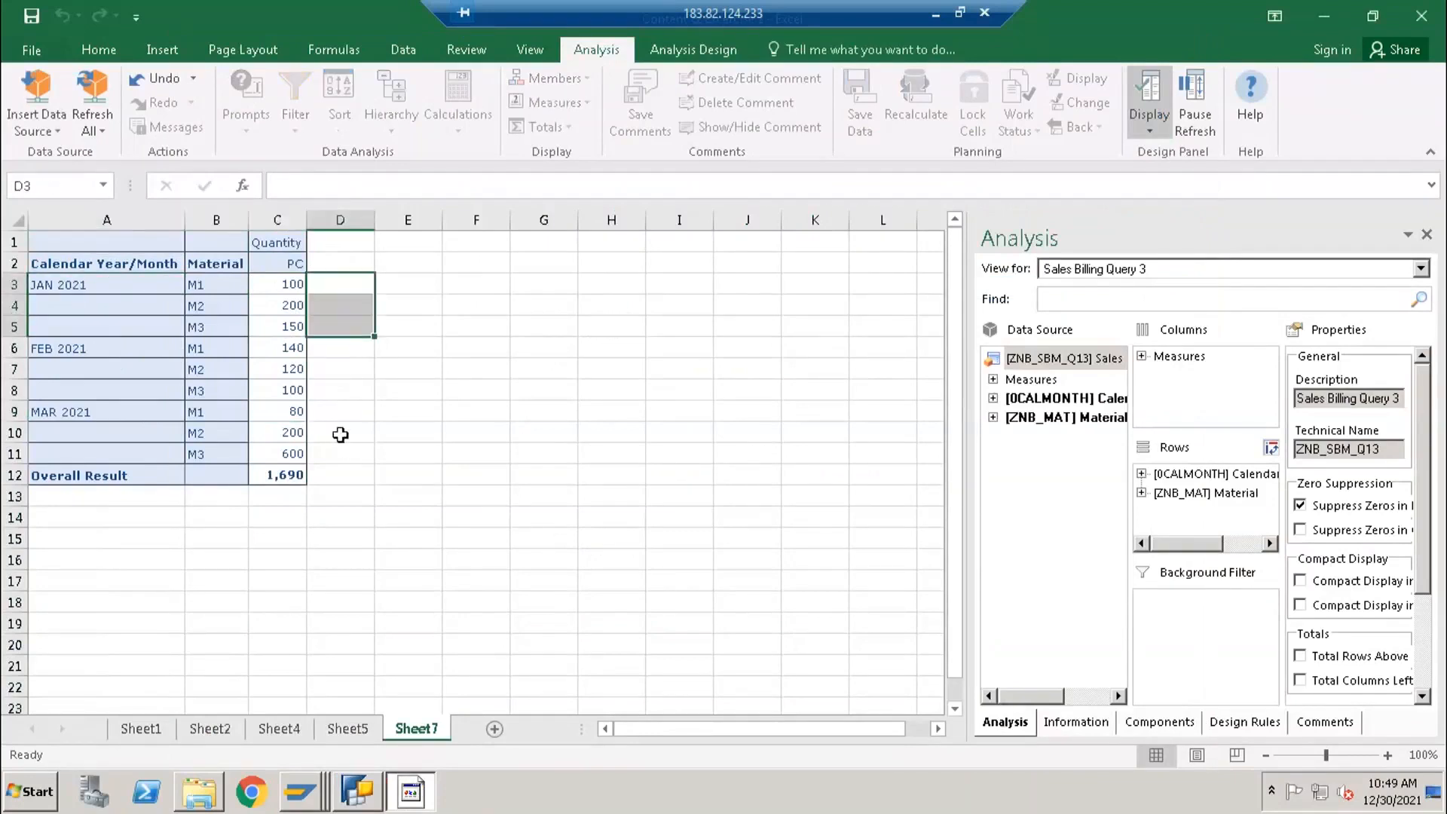
pyautogui.moveTo(329, 349); pyautogui.dragTo(333, 453)
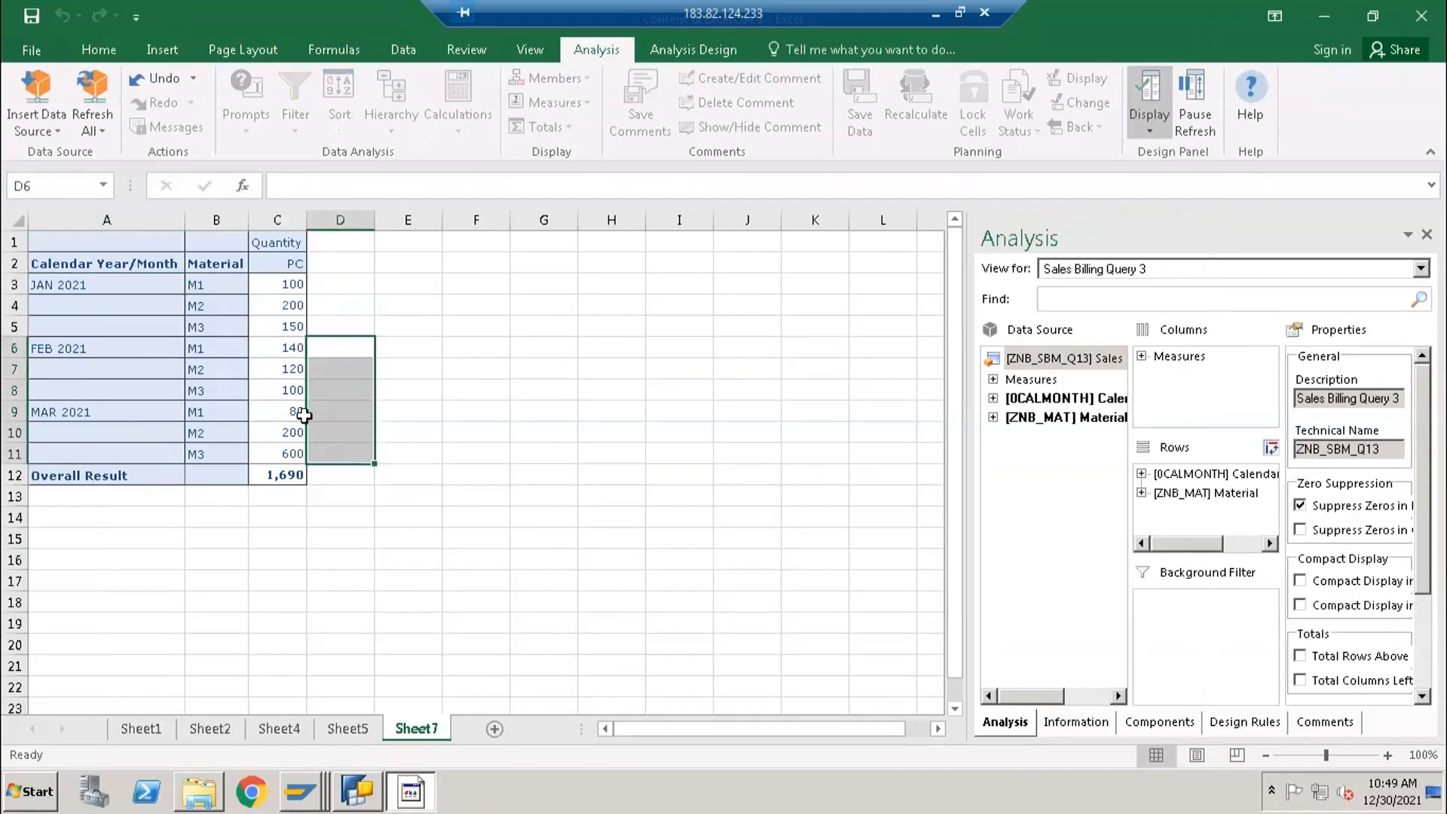
# - Switch to BEx Query Designer, edit the Jan Quantity selection and add the Quantity key figure to its details
pyautogui.hotkey('alt', 'Tab')
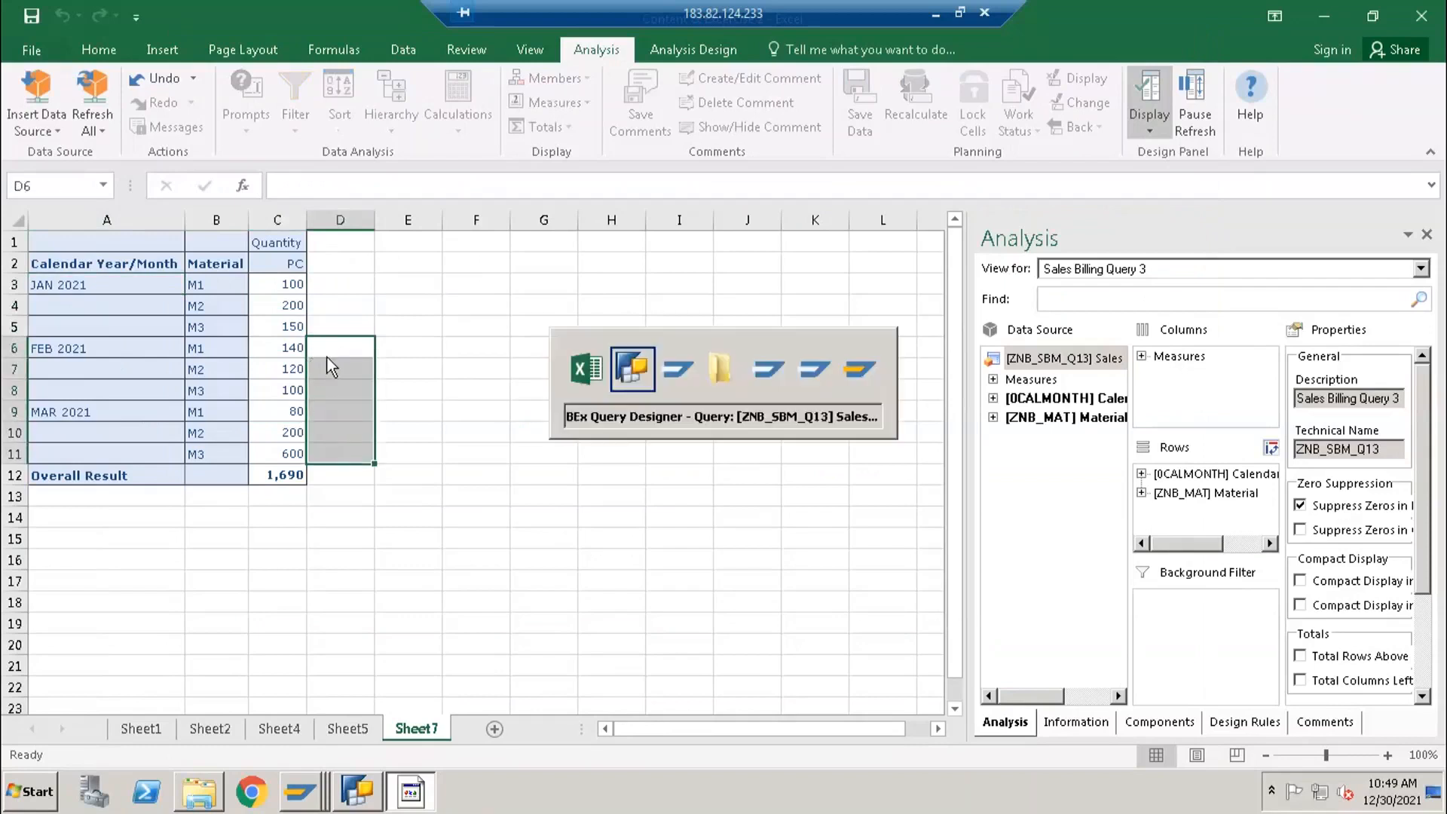
pyautogui.click(780, 217)
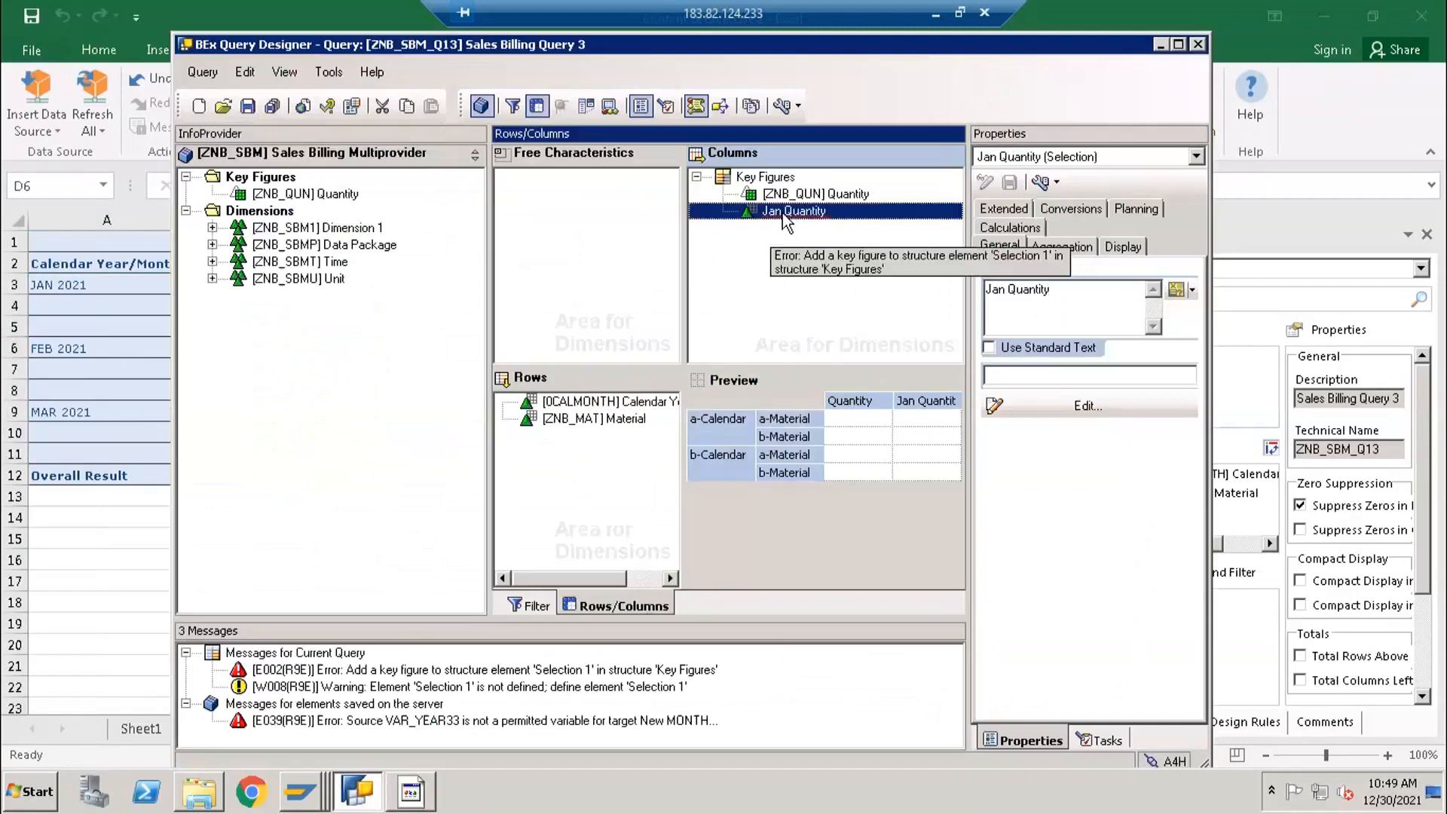
pyautogui.doubleClick(783, 212)
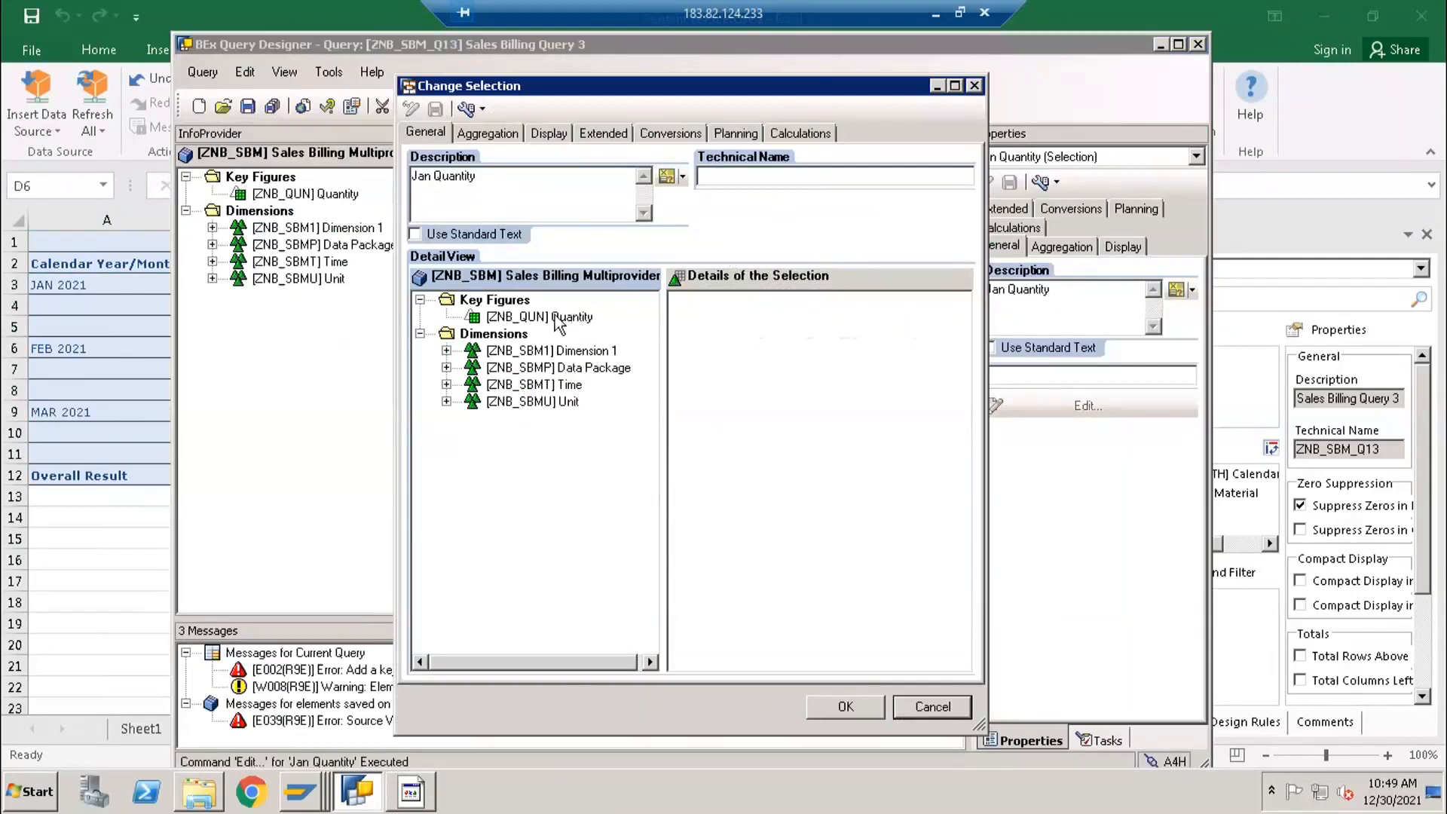
pyautogui.moveTo(555, 317); pyautogui.dragTo(675, 331)
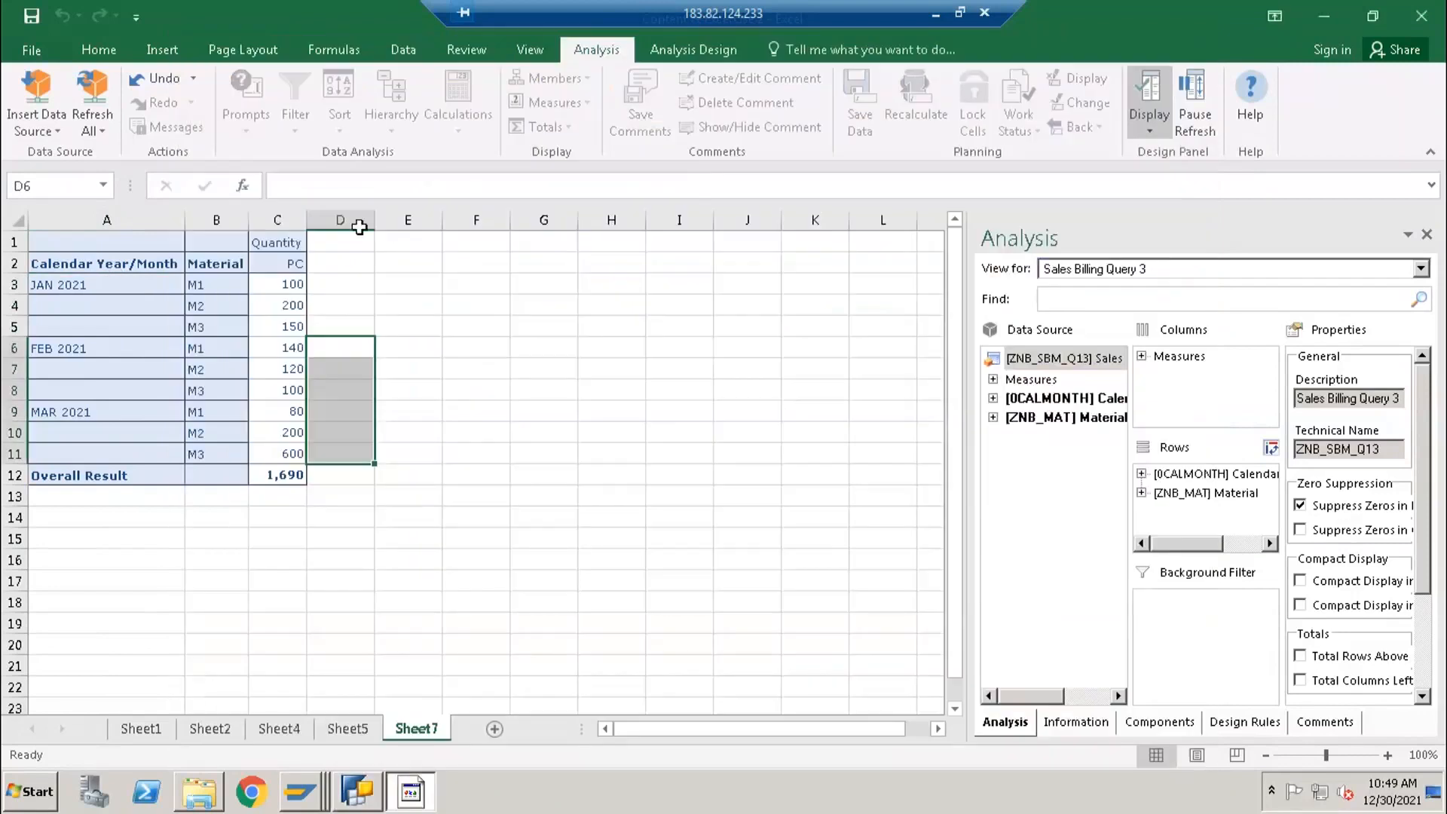
# - Add Calendar Year/Month from the Time dimension to the Jan Quantity selection's details and open its value restriction
pyautogui.click(355, 217)
pyautogui.moveTo(329, 283); pyautogui.dragTo(341, 452)
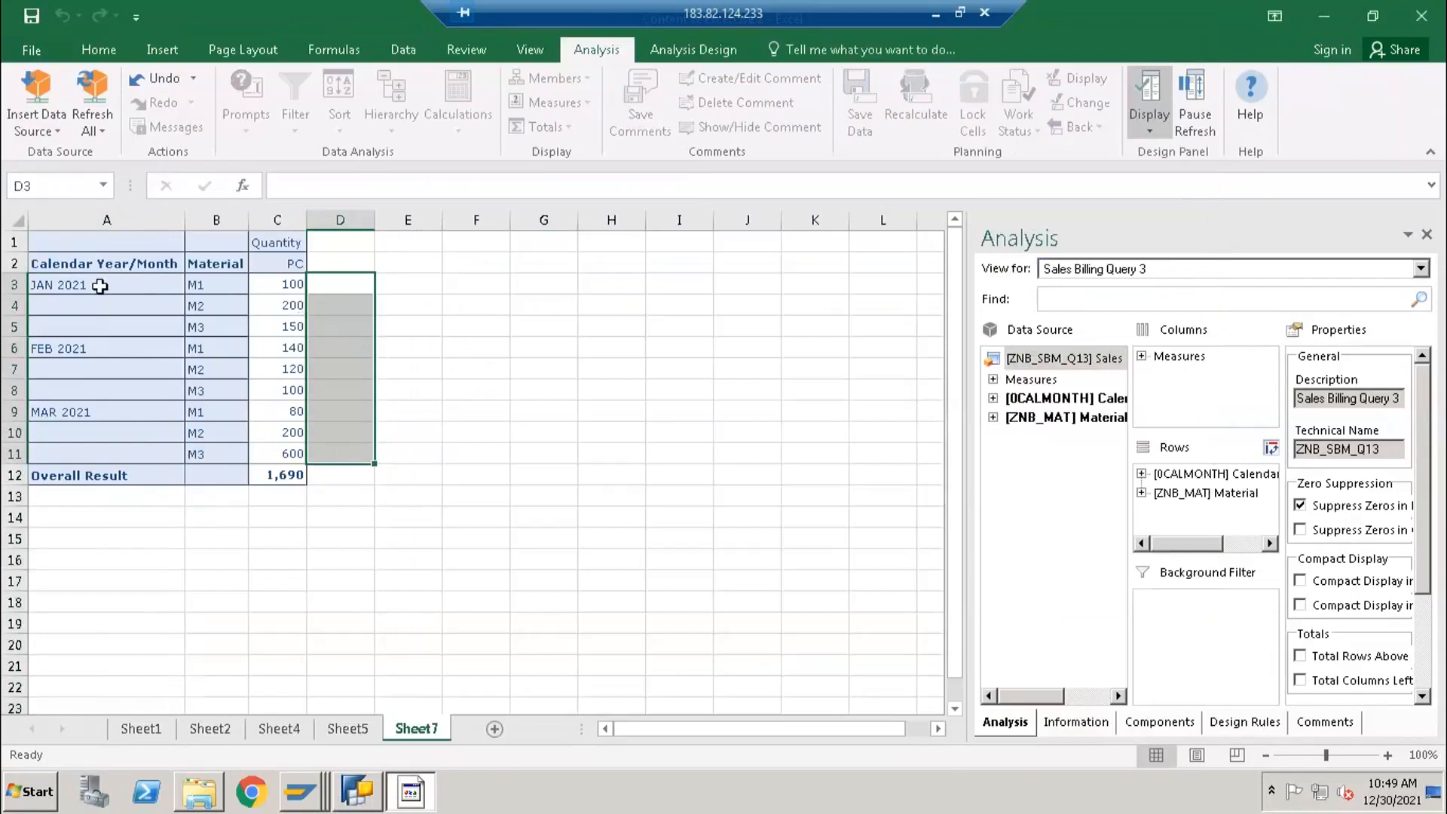
pyautogui.click(100, 286)
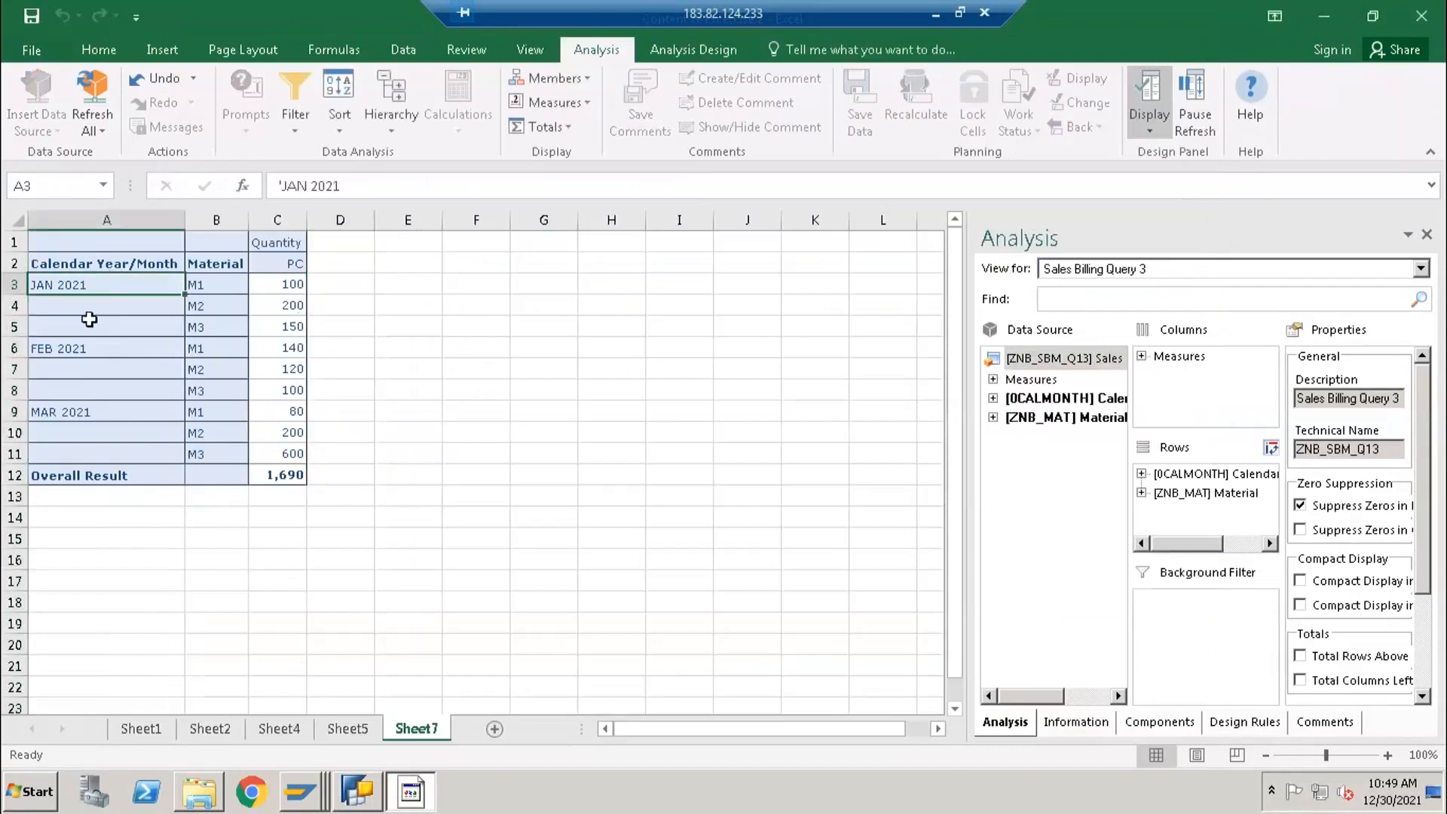
pyautogui.hotkey('alt', 'Tab')
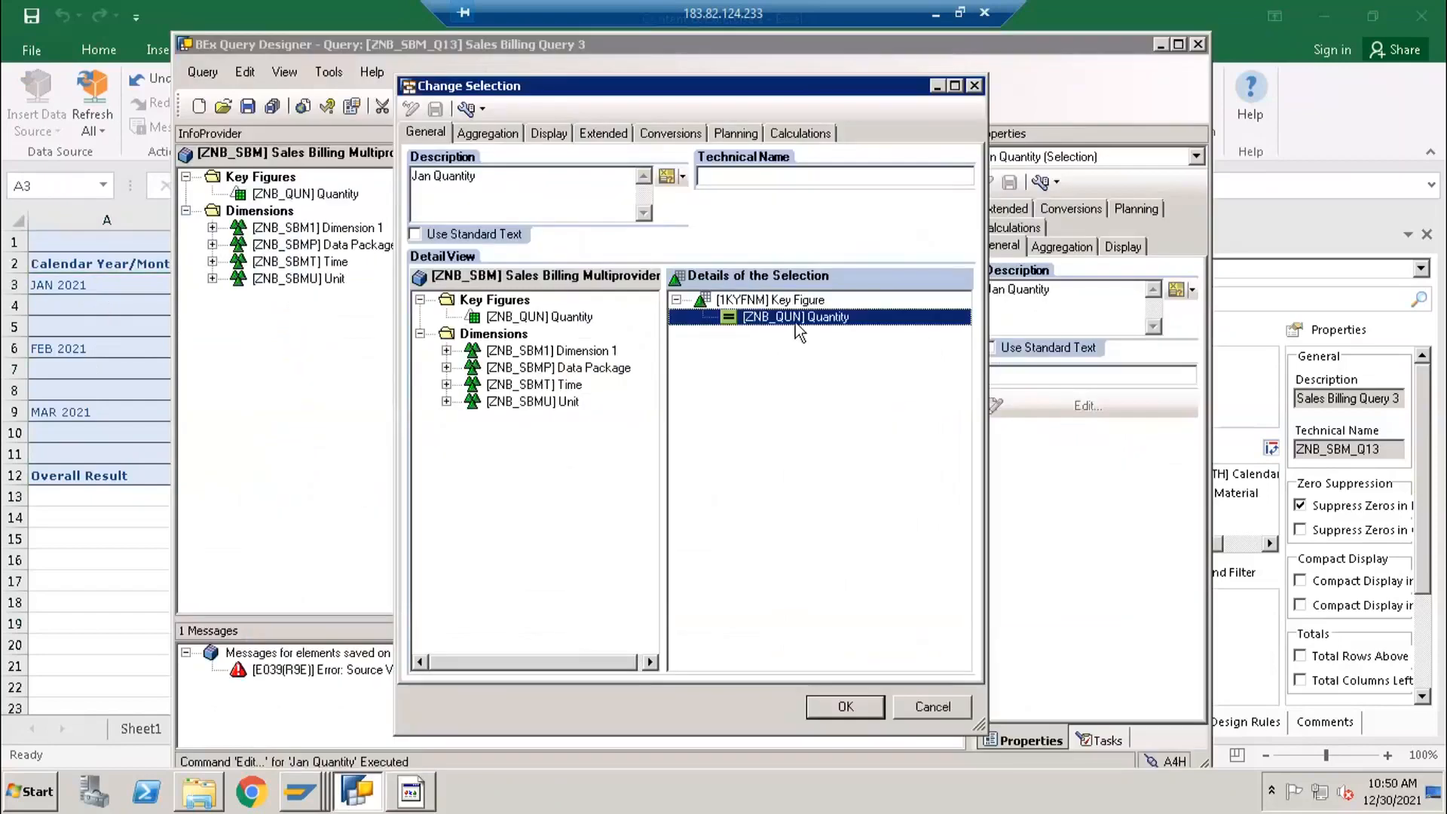
pyautogui.click(446, 384)
pyautogui.click(528, 401)
pyautogui.click(506, 421)
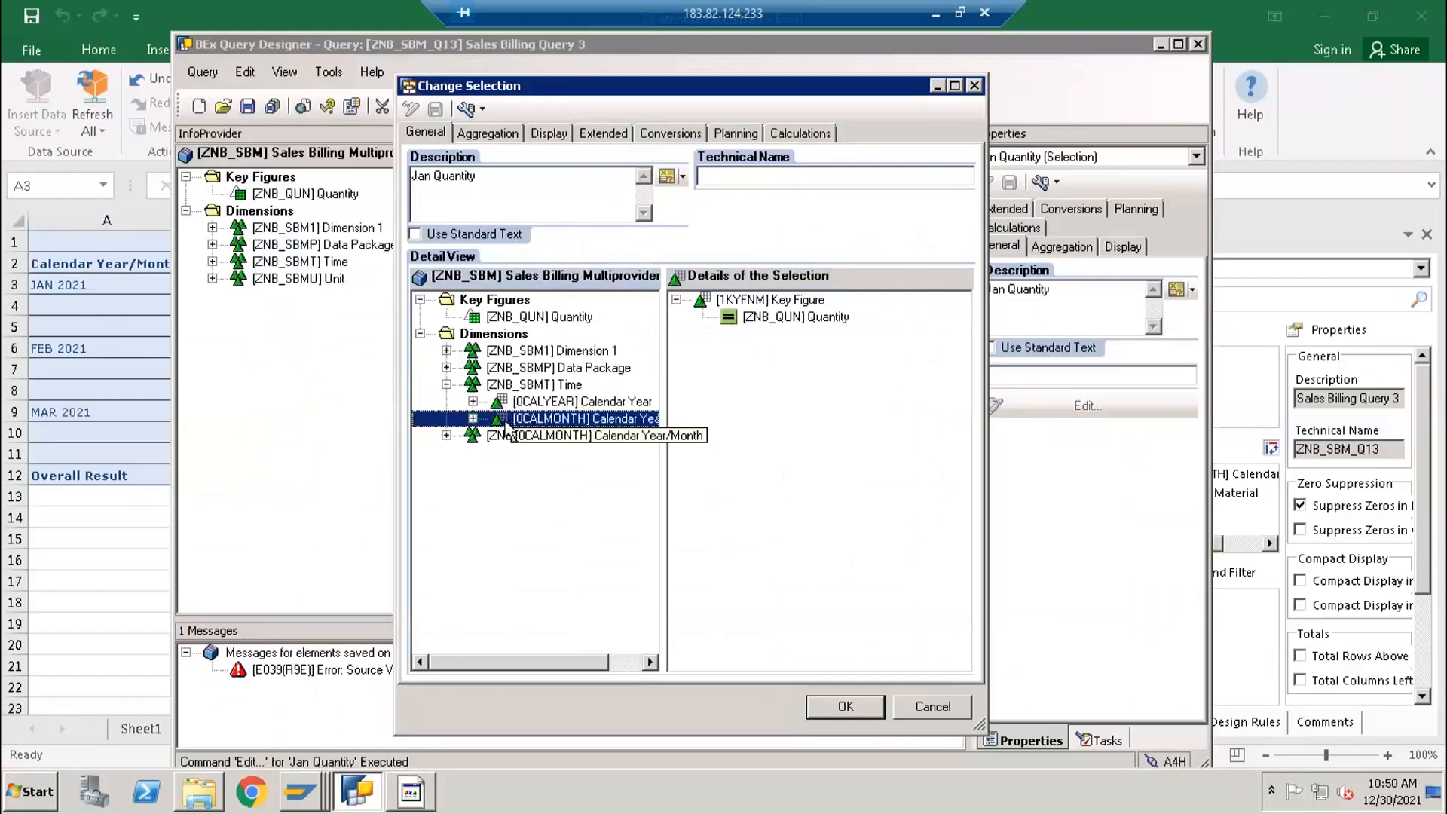
pyautogui.moveTo(585, 426); pyautogui.dragTo(731, 425)
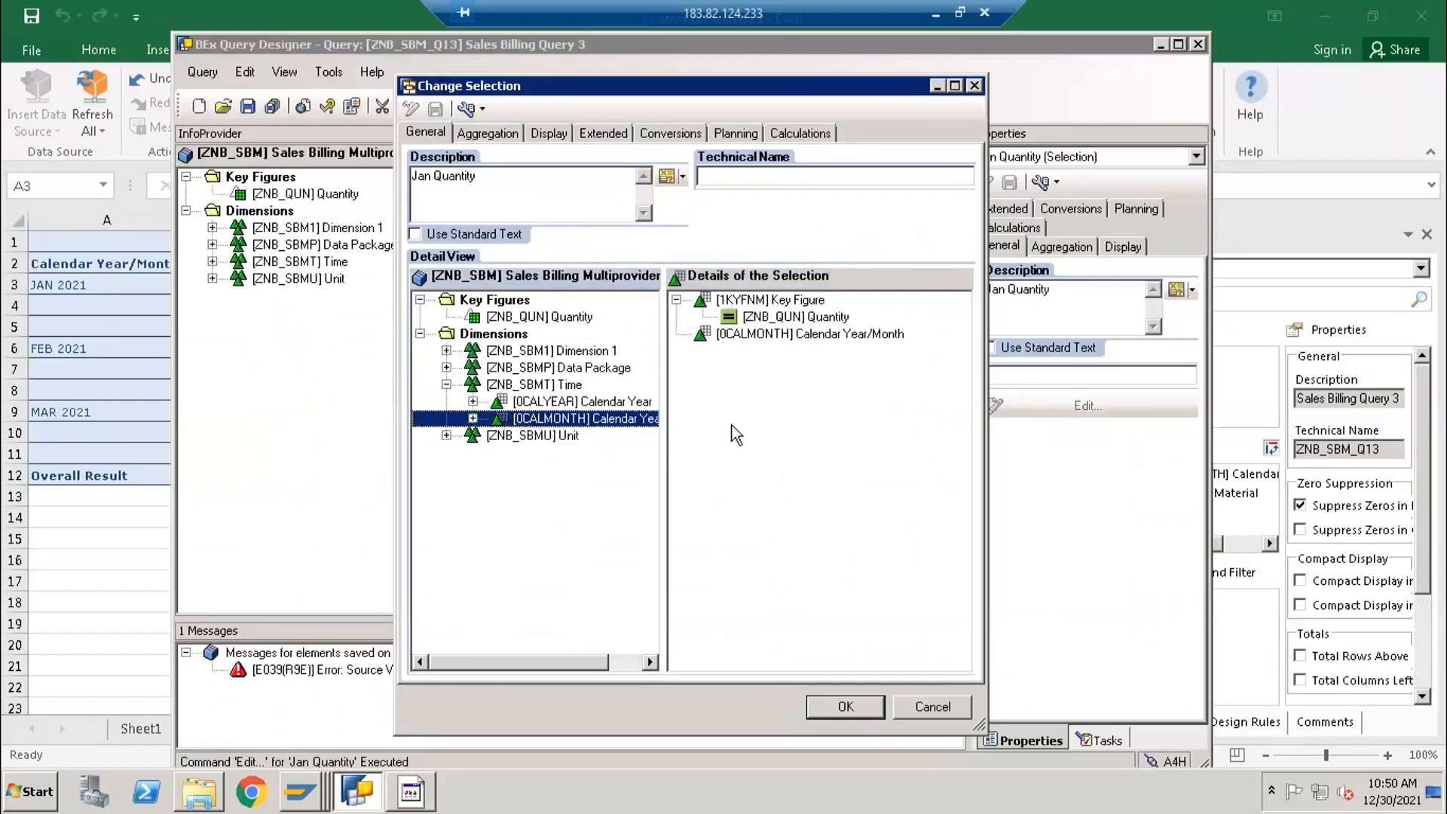
pyautogui.rightClick(752, 330)
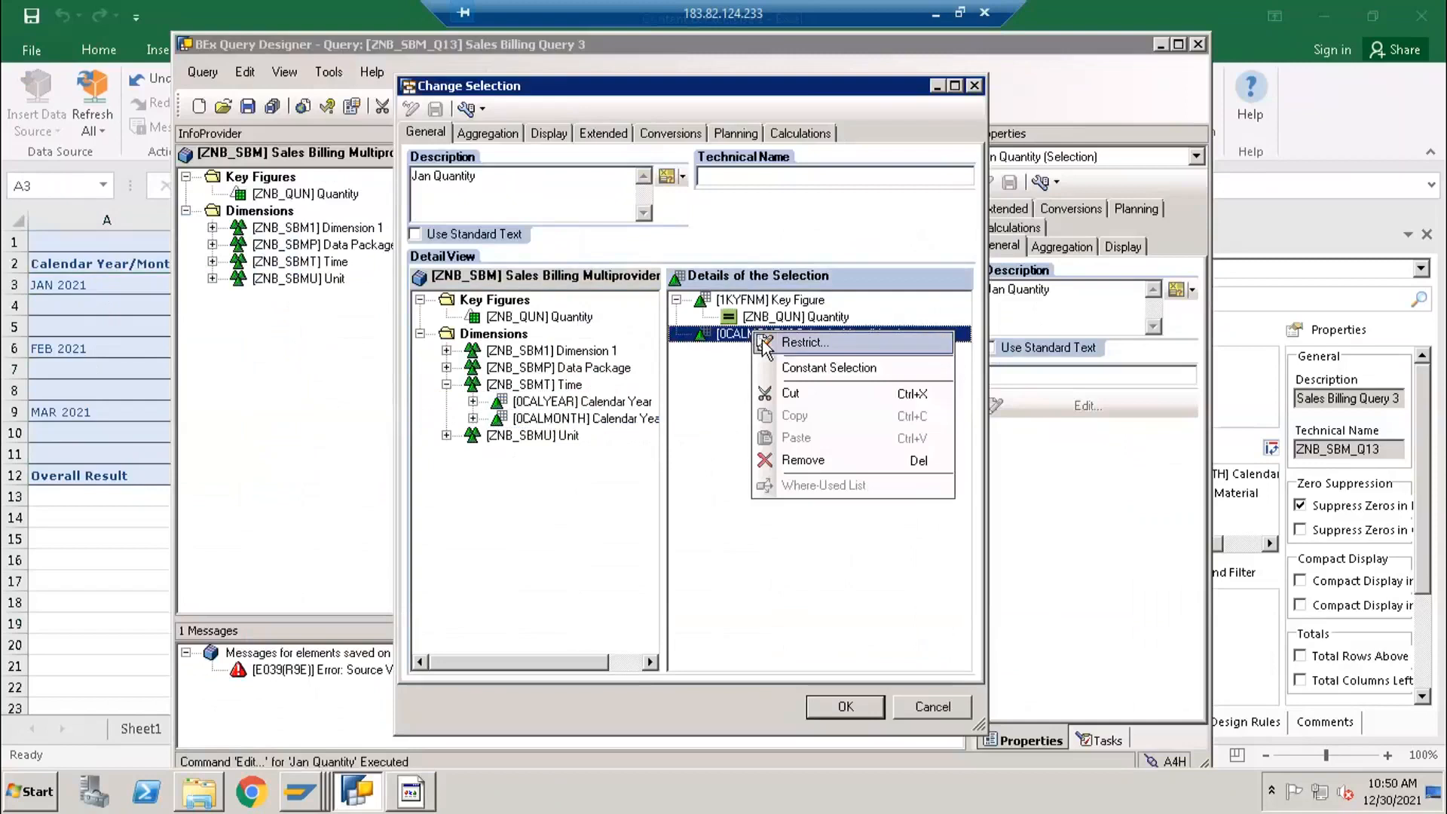
pyautogui.click(763, 345)
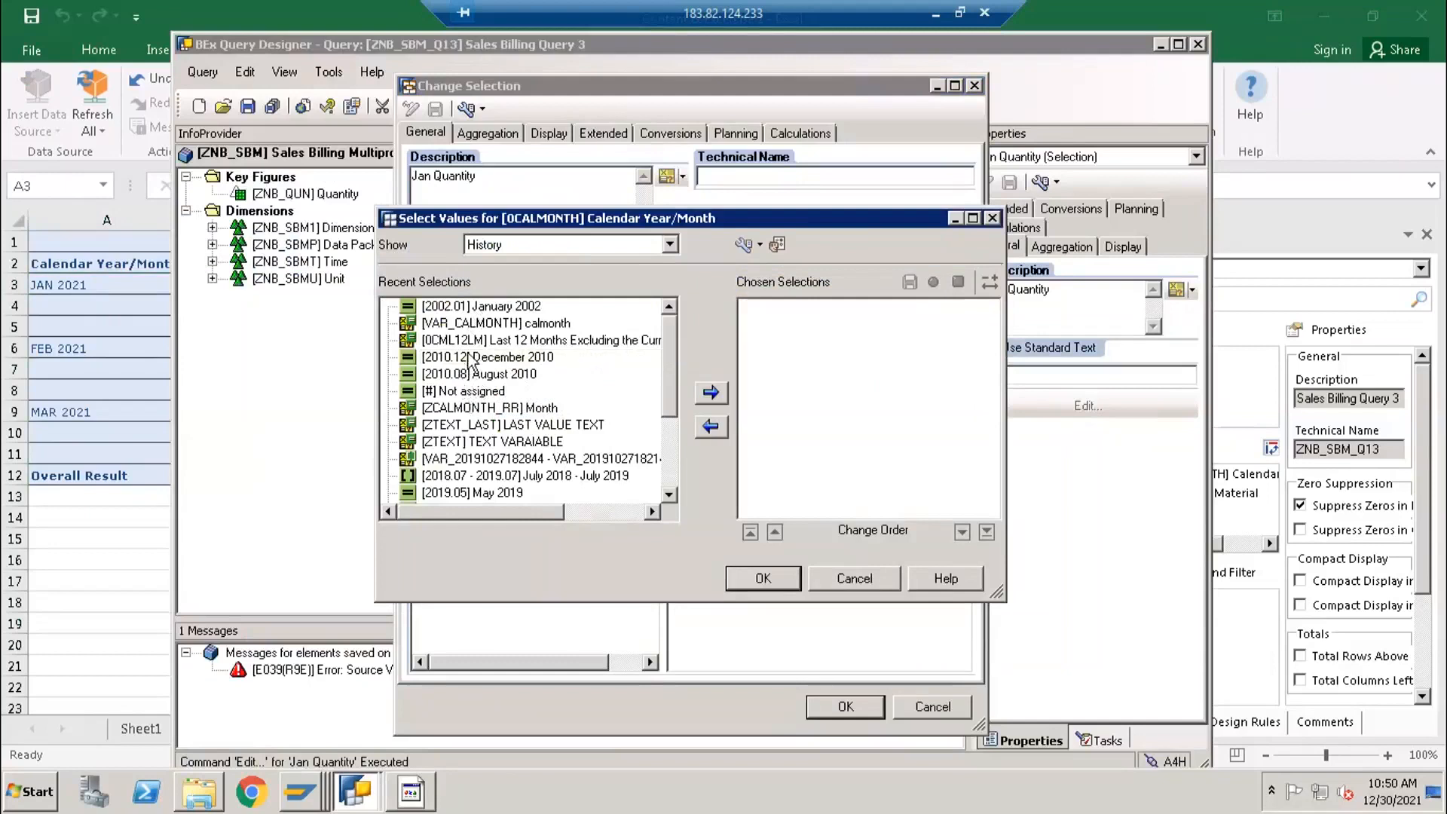
pyautogui.doubleClick(483, 307)
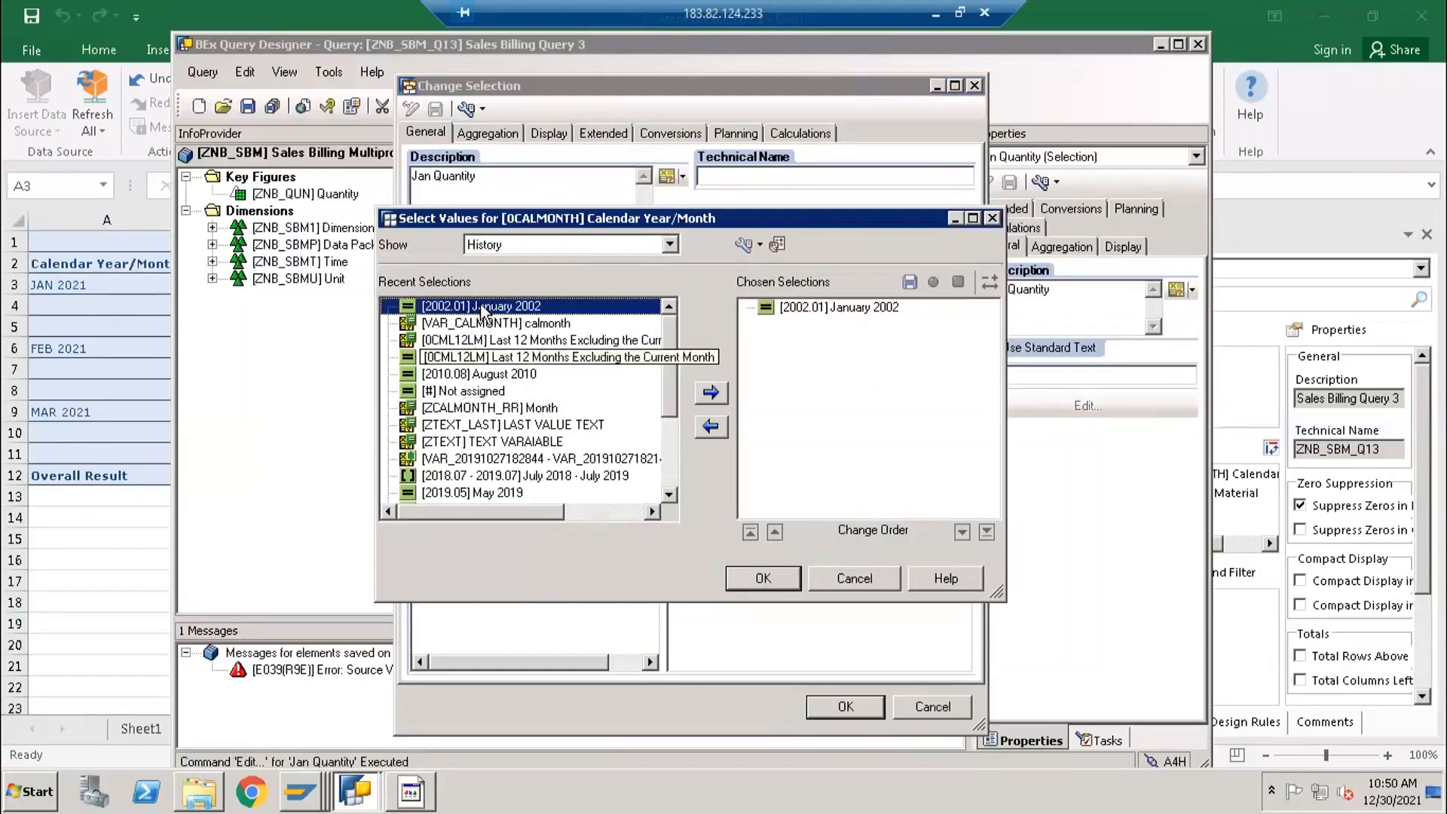
pyautogui.click(866, 315)
pyautogui.click(711, 427)
# - Restrict Calendar Year/Month to the single value January 2021, accept the Jan Quantity selection and save the query
pyautogui.click(504, 244)
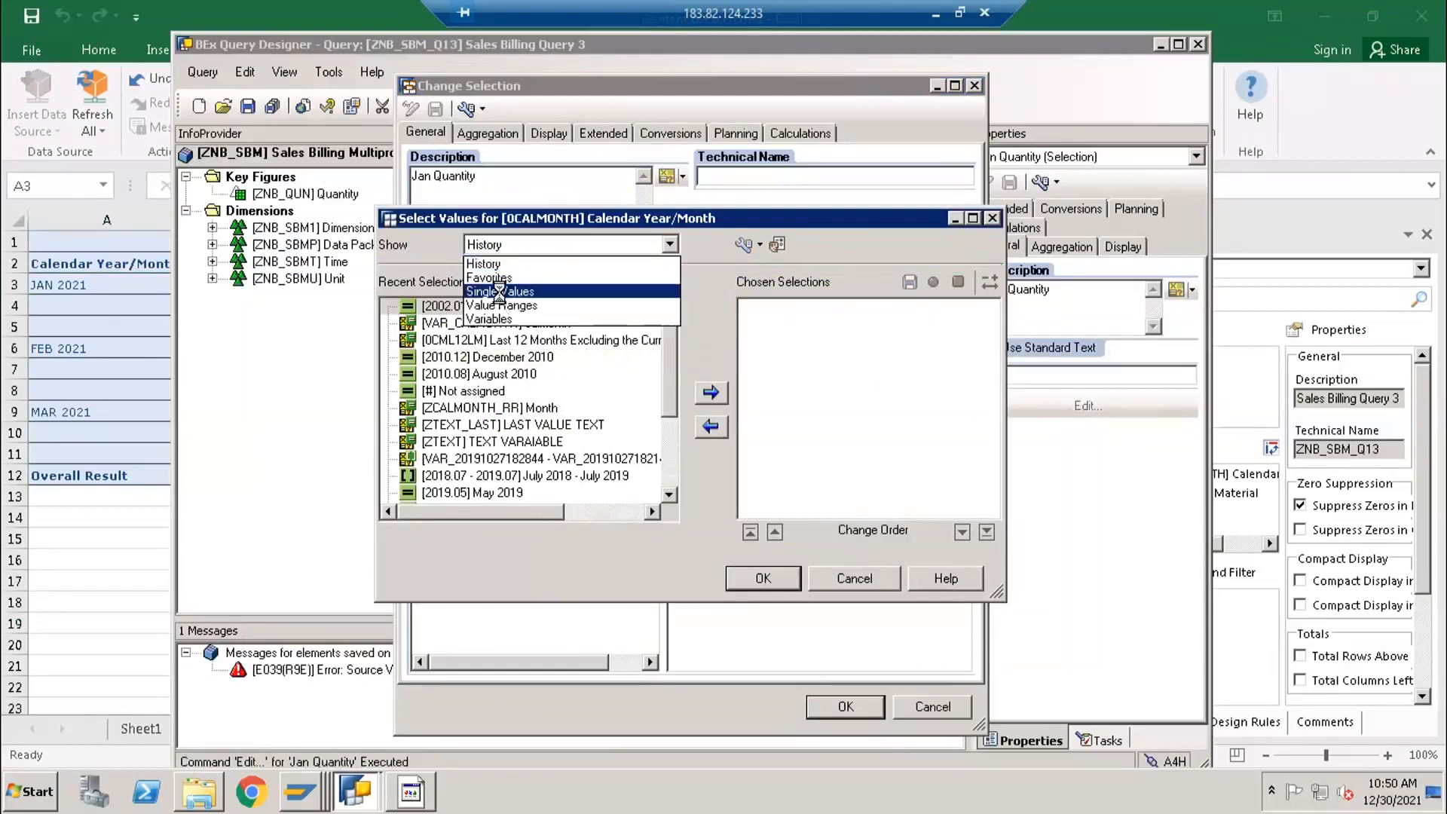
pyautogui.click(499, 292)
pyautogui.click(461, 333)
pyautogui.click(709, 393)
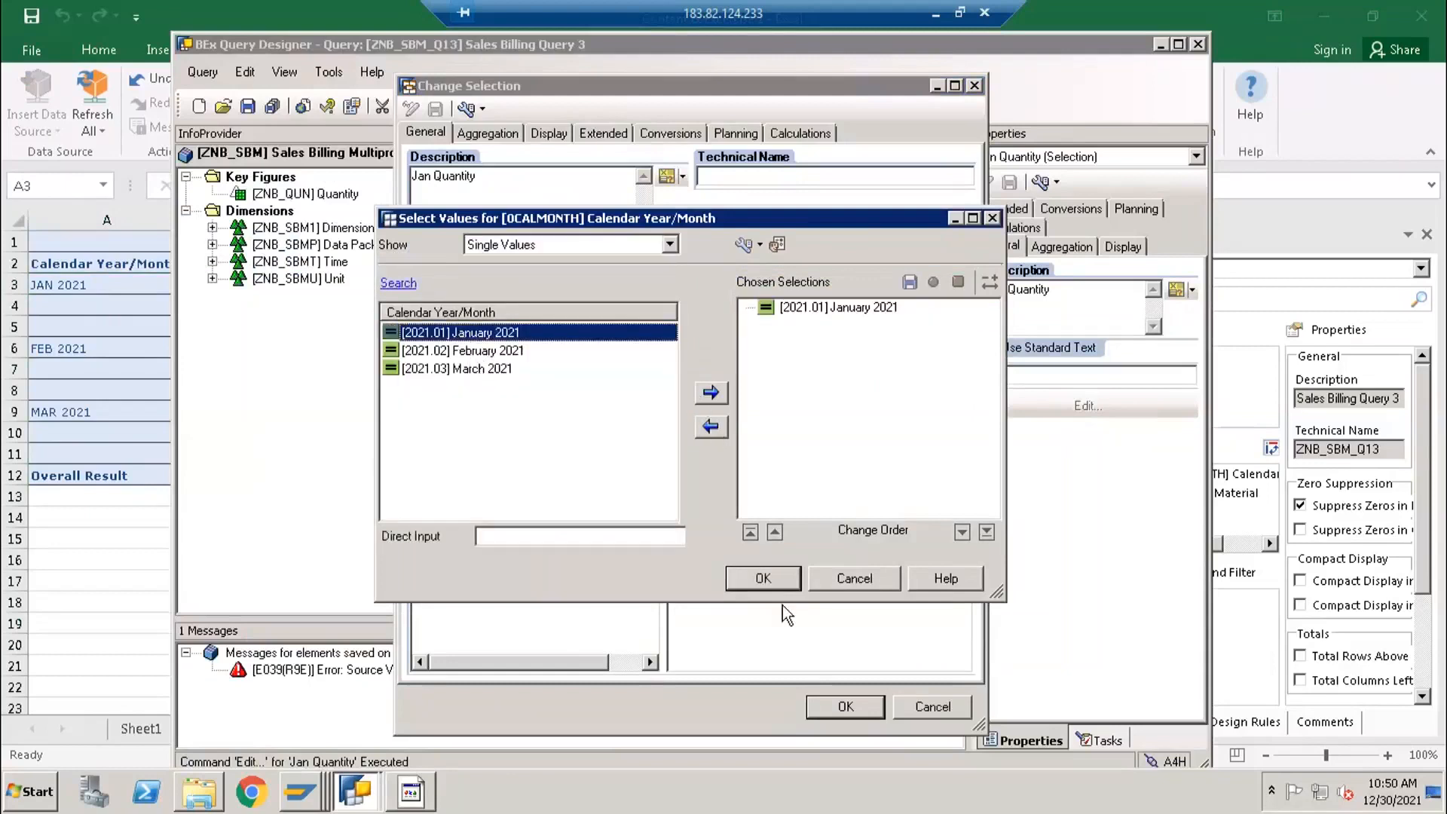
pyautogui.click(774, 577)
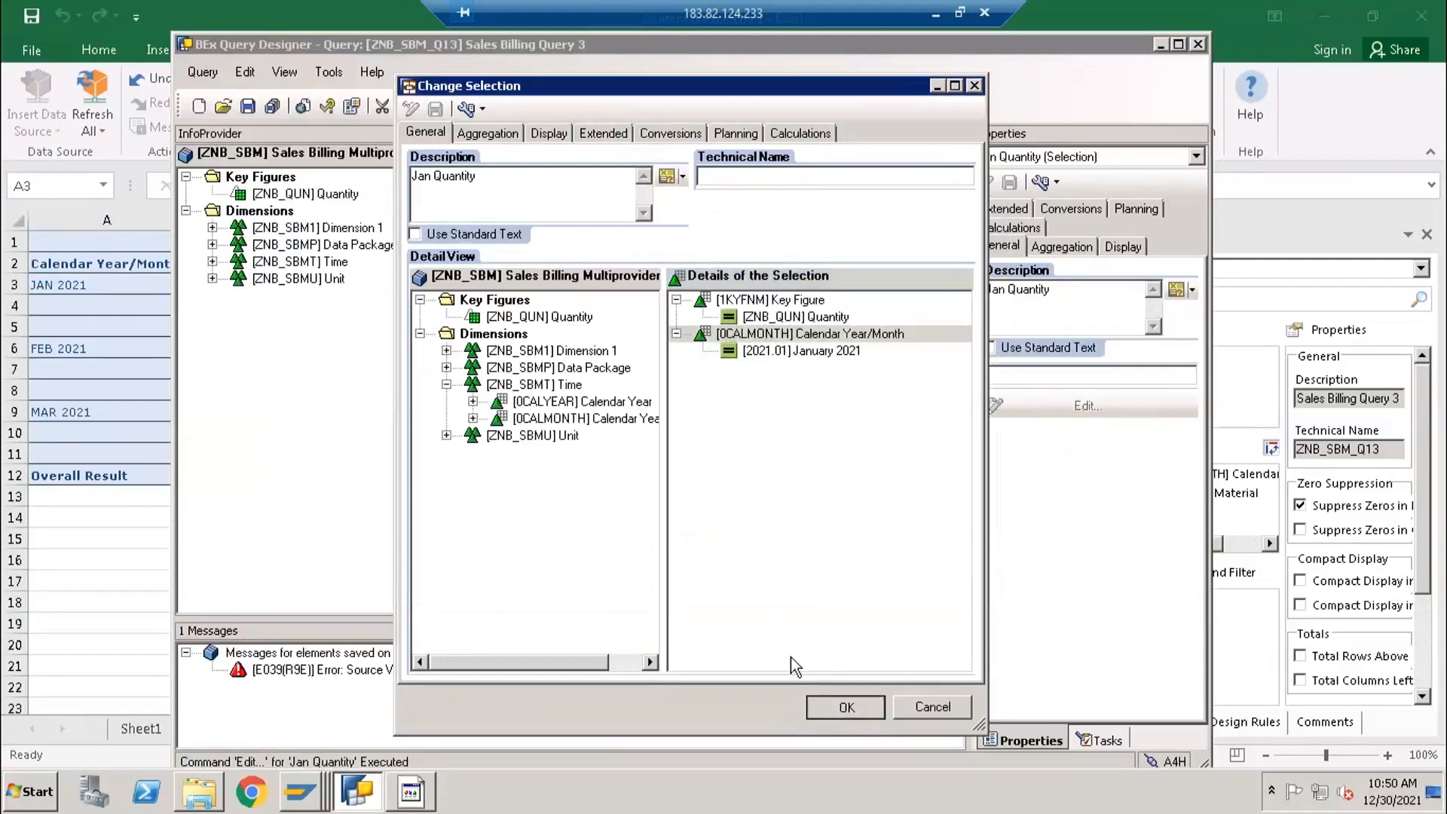
pyautogui.click(842, 706)
pyautogui.click(248, 106)
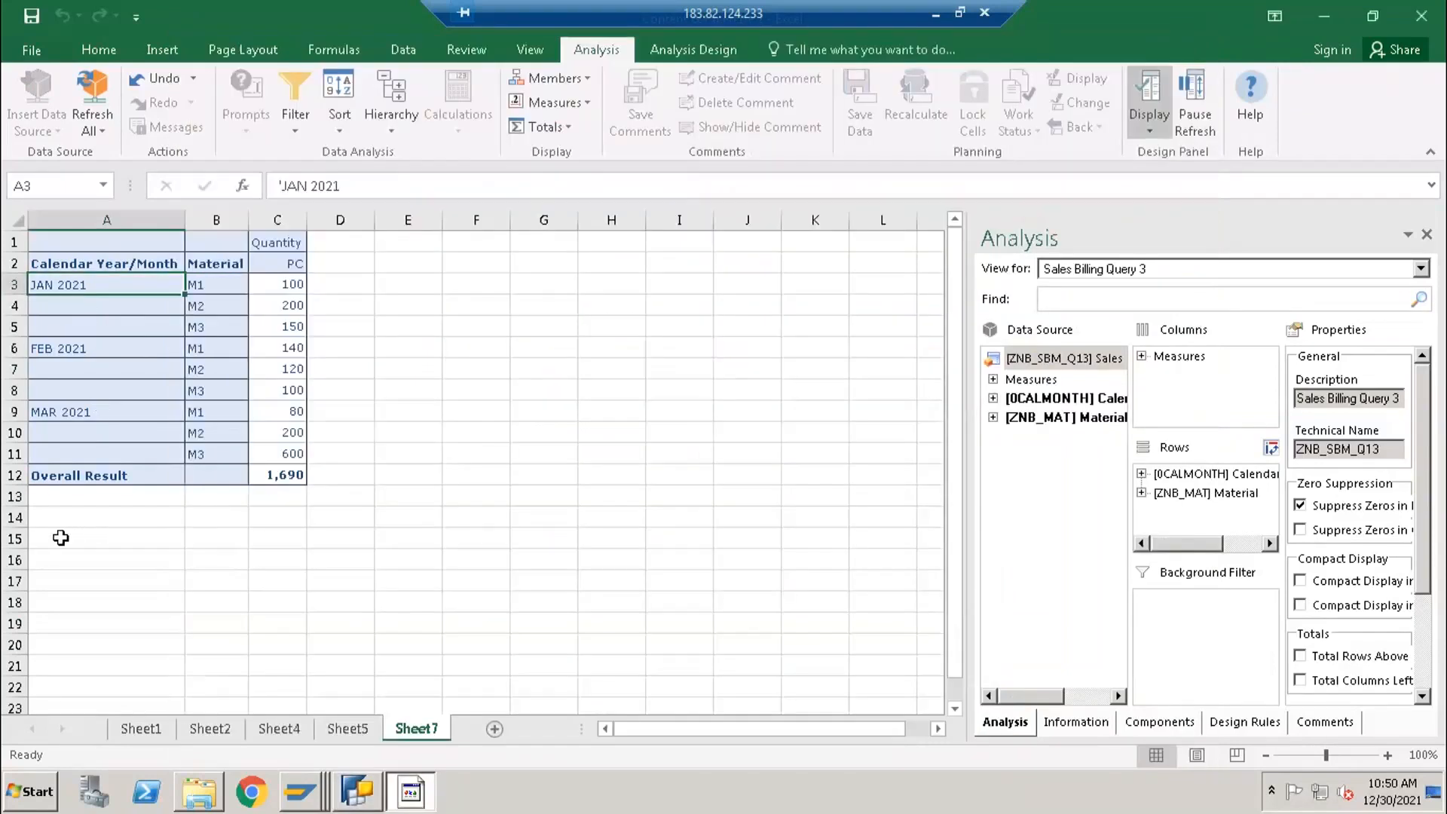
# - Switch to Excel and insert the query ZNB_SBM_Q13 again as a data source at cell A15 of Sheet7
pyautogui.click(60, 538)
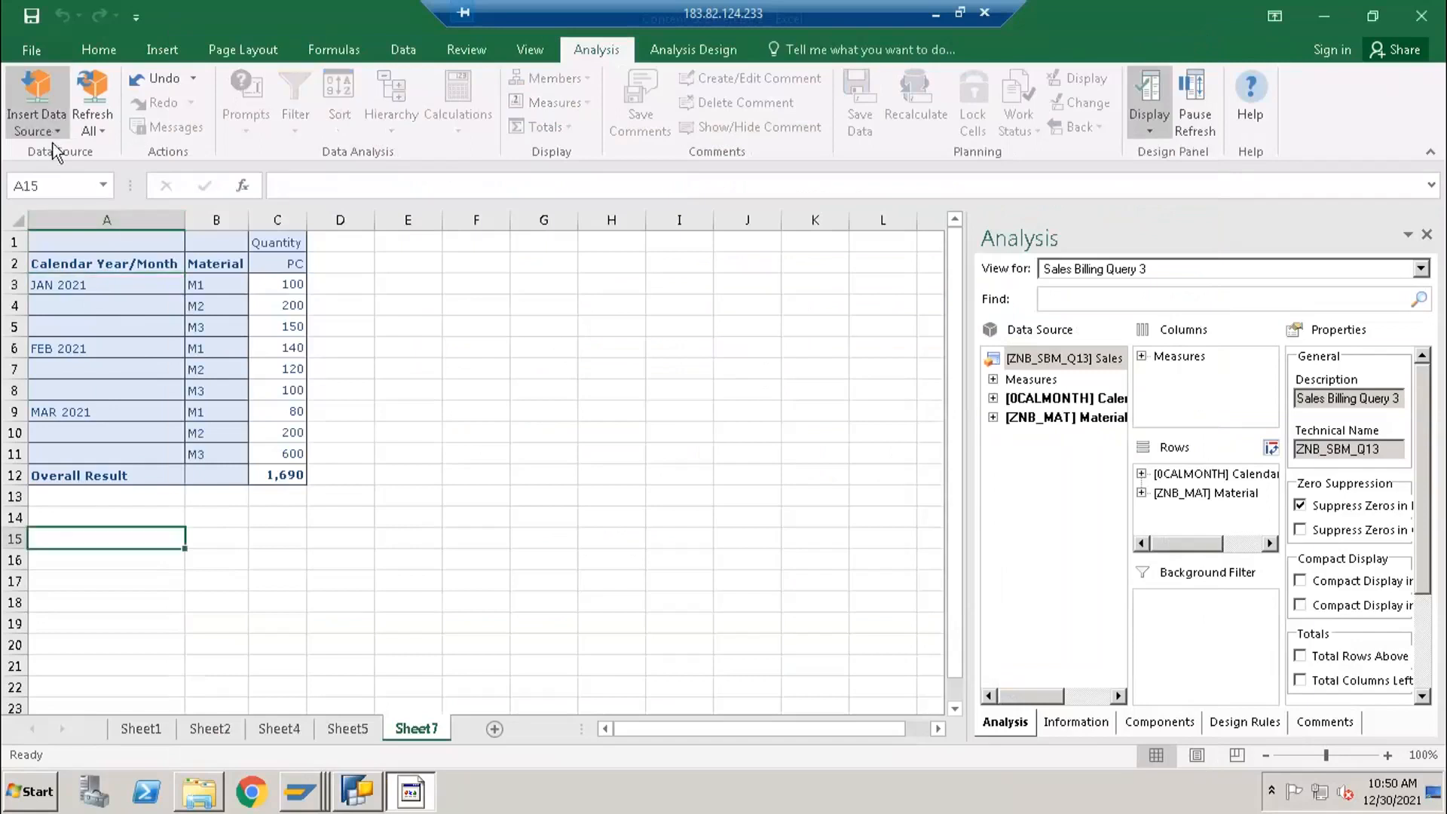
pyautogui.click(52, 143)
pyautogui.click(119, 369)
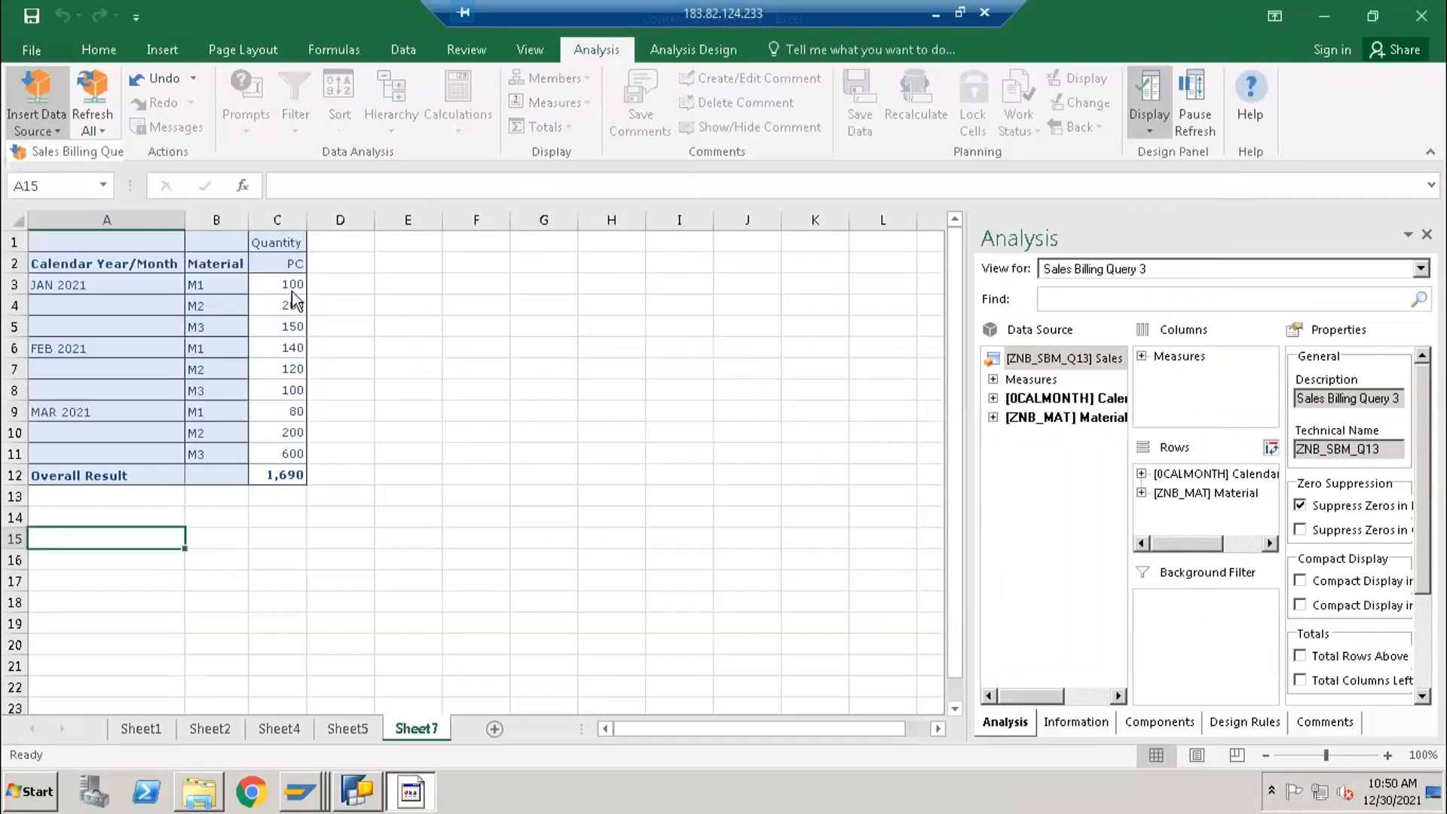
pyautogui.click(504, 294)
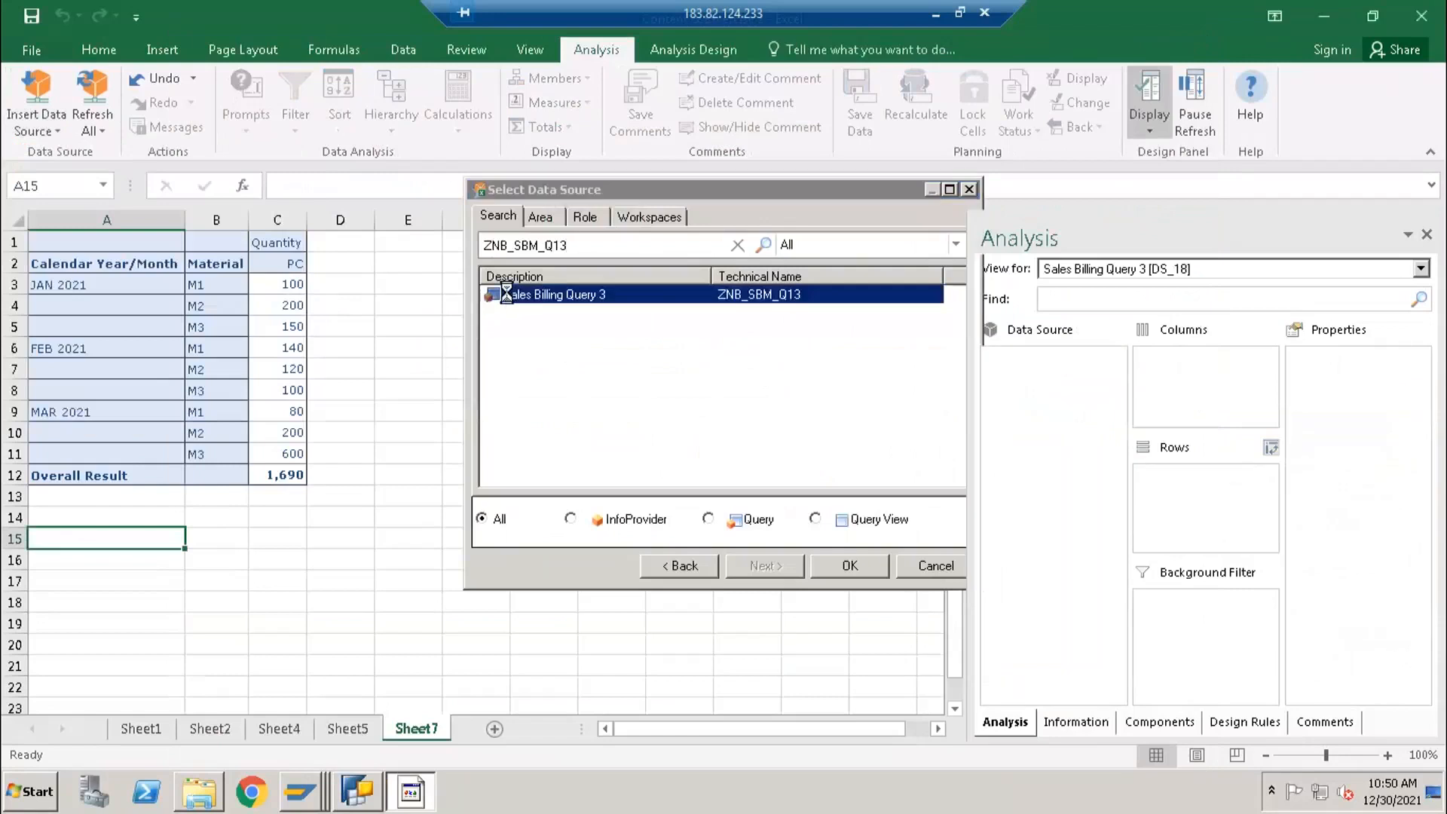
# - Examine the Jan Quantity column of the new result table, comparing its JAN 2021 and FEB 2021 rows
pyautogui.scroll(-1, 423, 585)
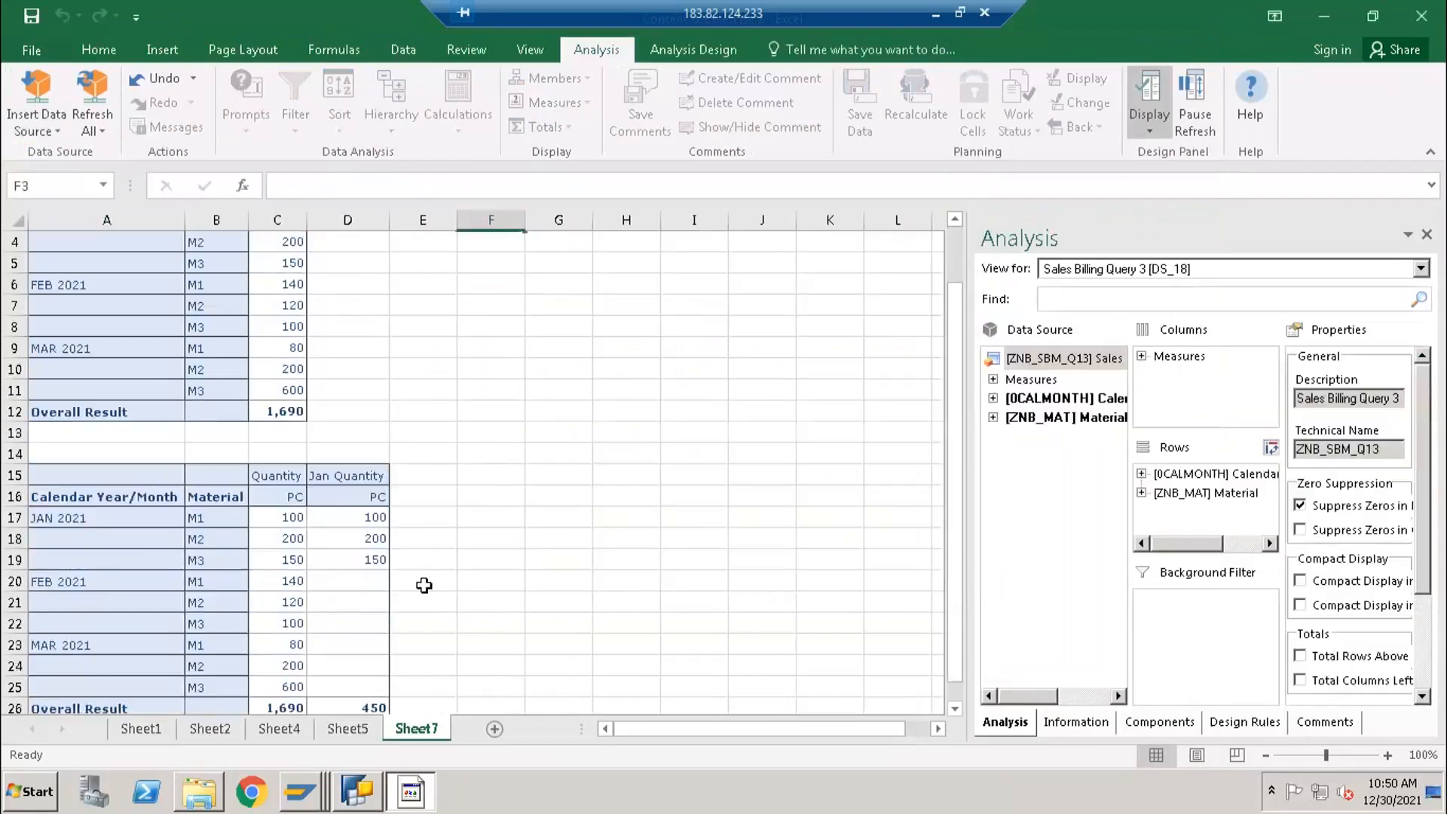
pyautogui.scroll(-1, 423, 585)
pyautogui.moveTo(362, 405); pyautogui.dragTo(355, 624)
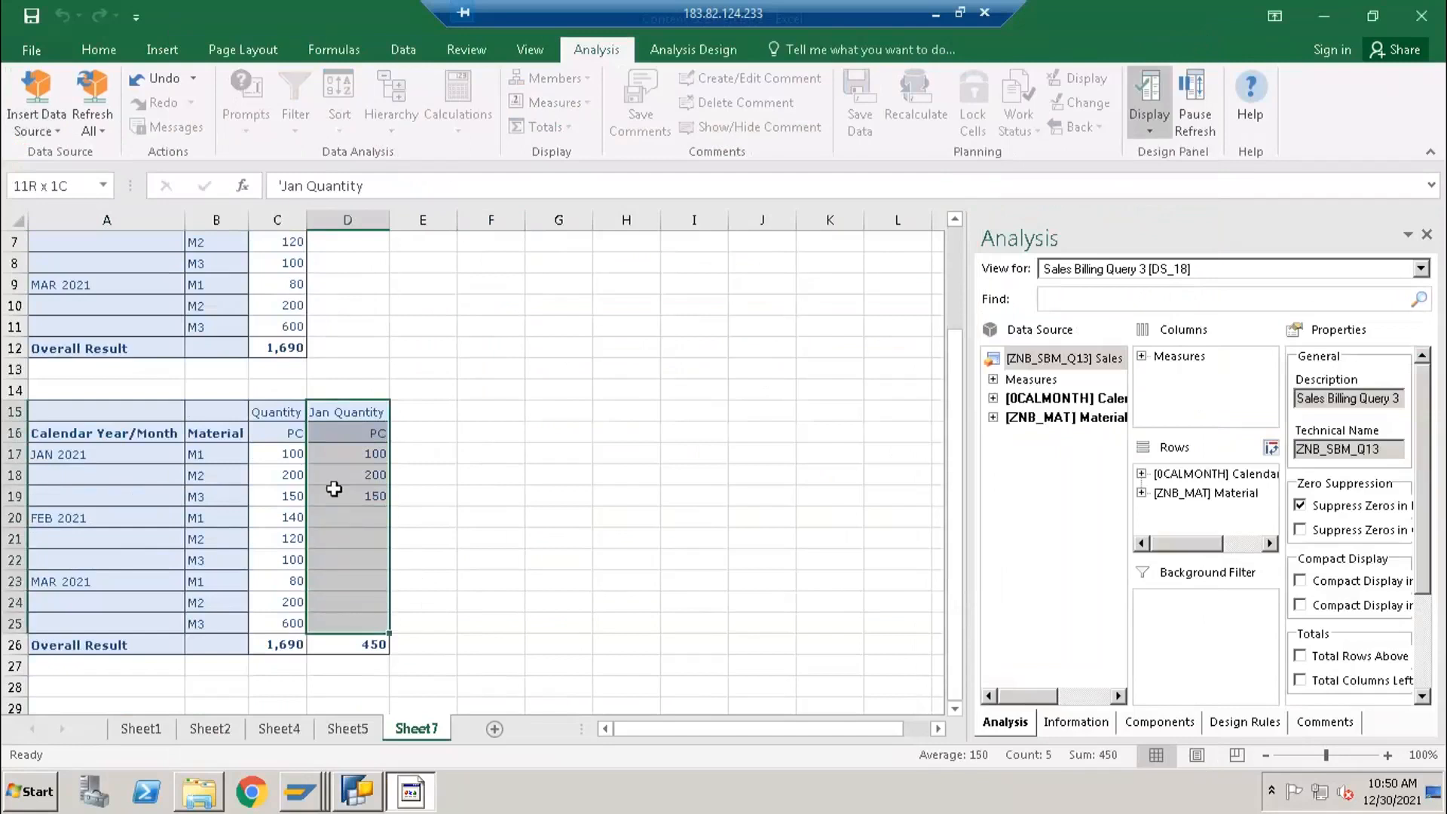
pyautogui.click(338, 455)
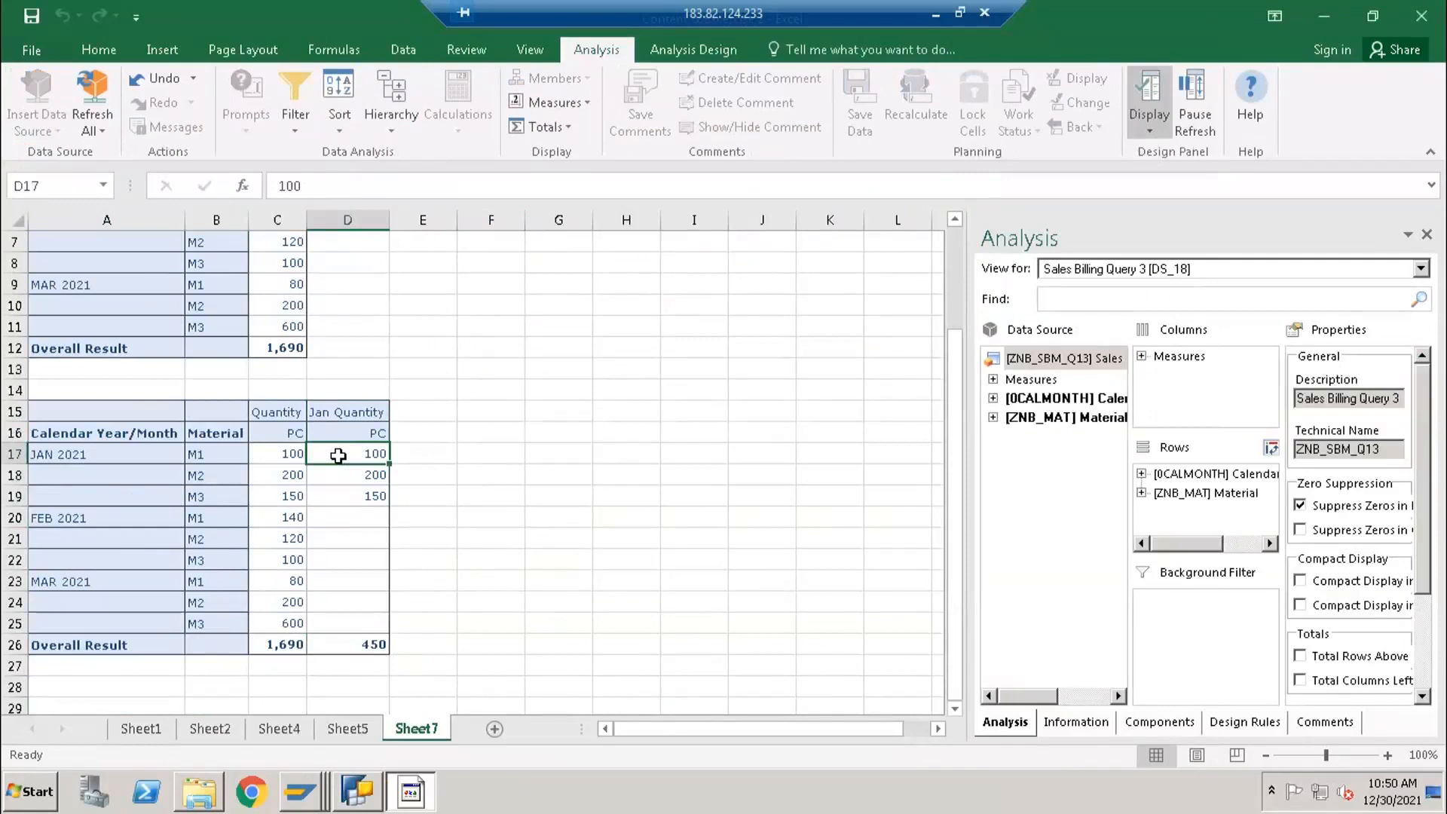
pyautogui.moveTo(351, 408); pyautogui.dragTo(345, 621)
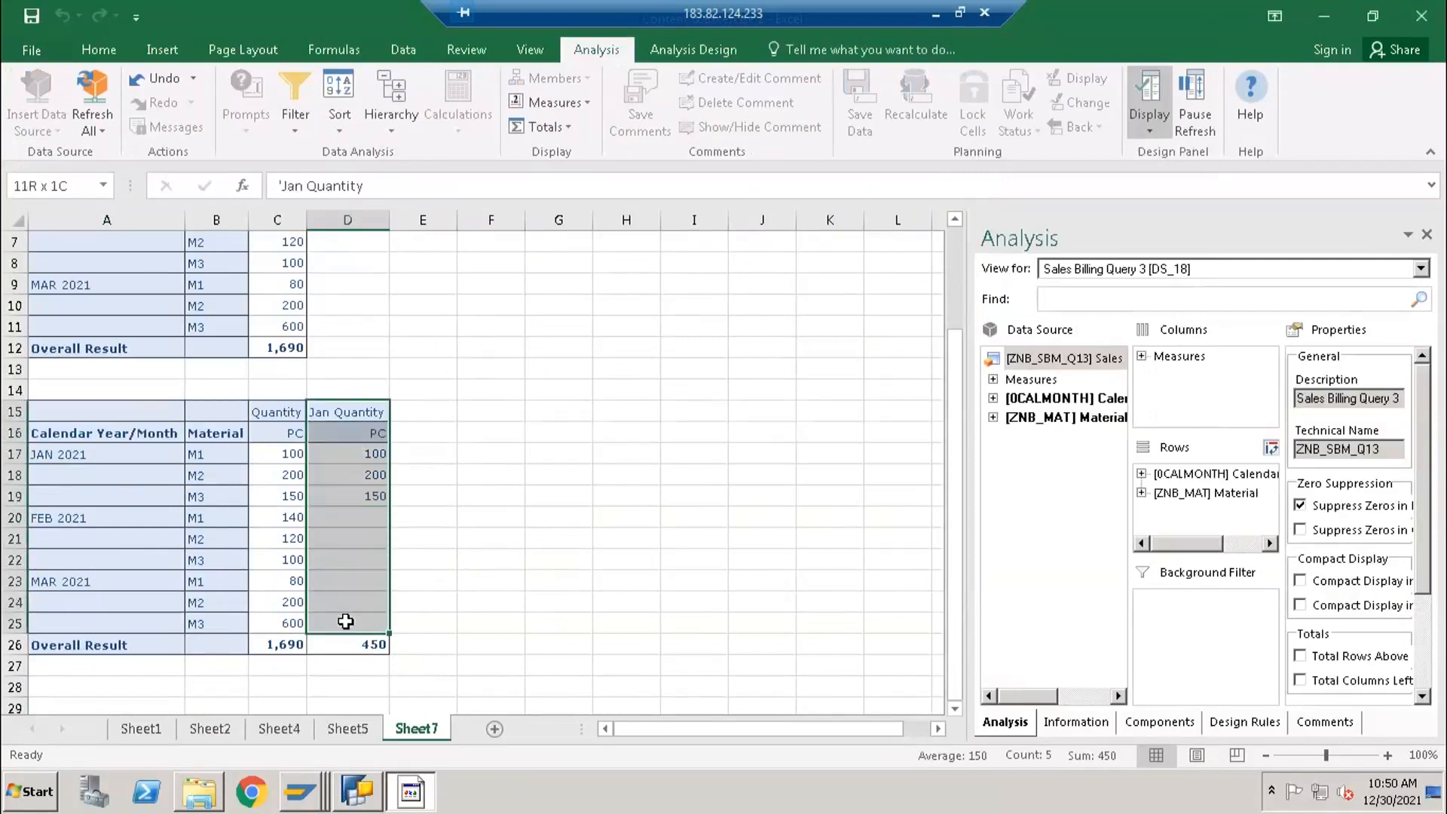
pyautogui.click(327, 450)
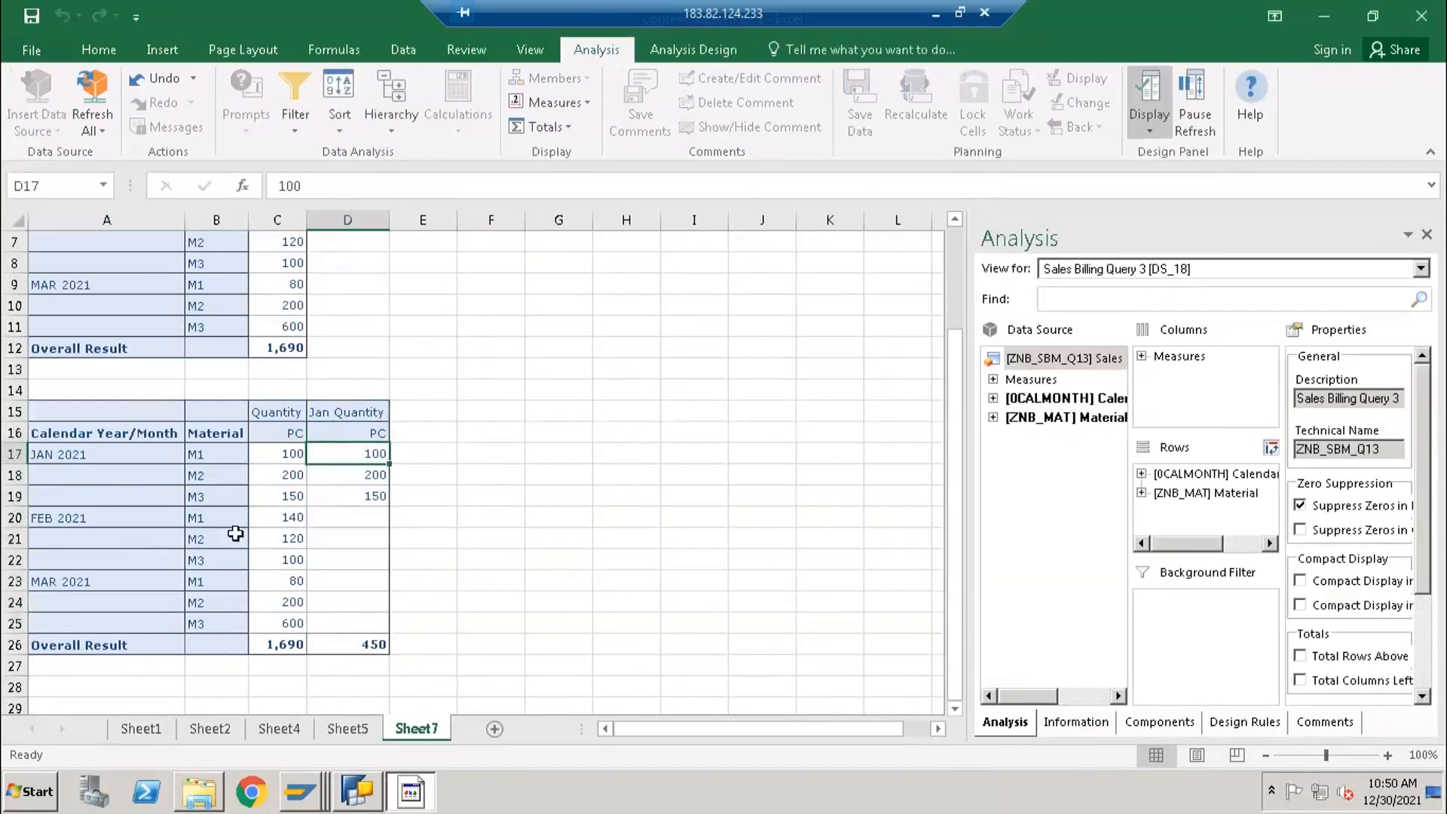
pyautogui.moveTo(136, 461); pyautogui.dragTo(136, 495)
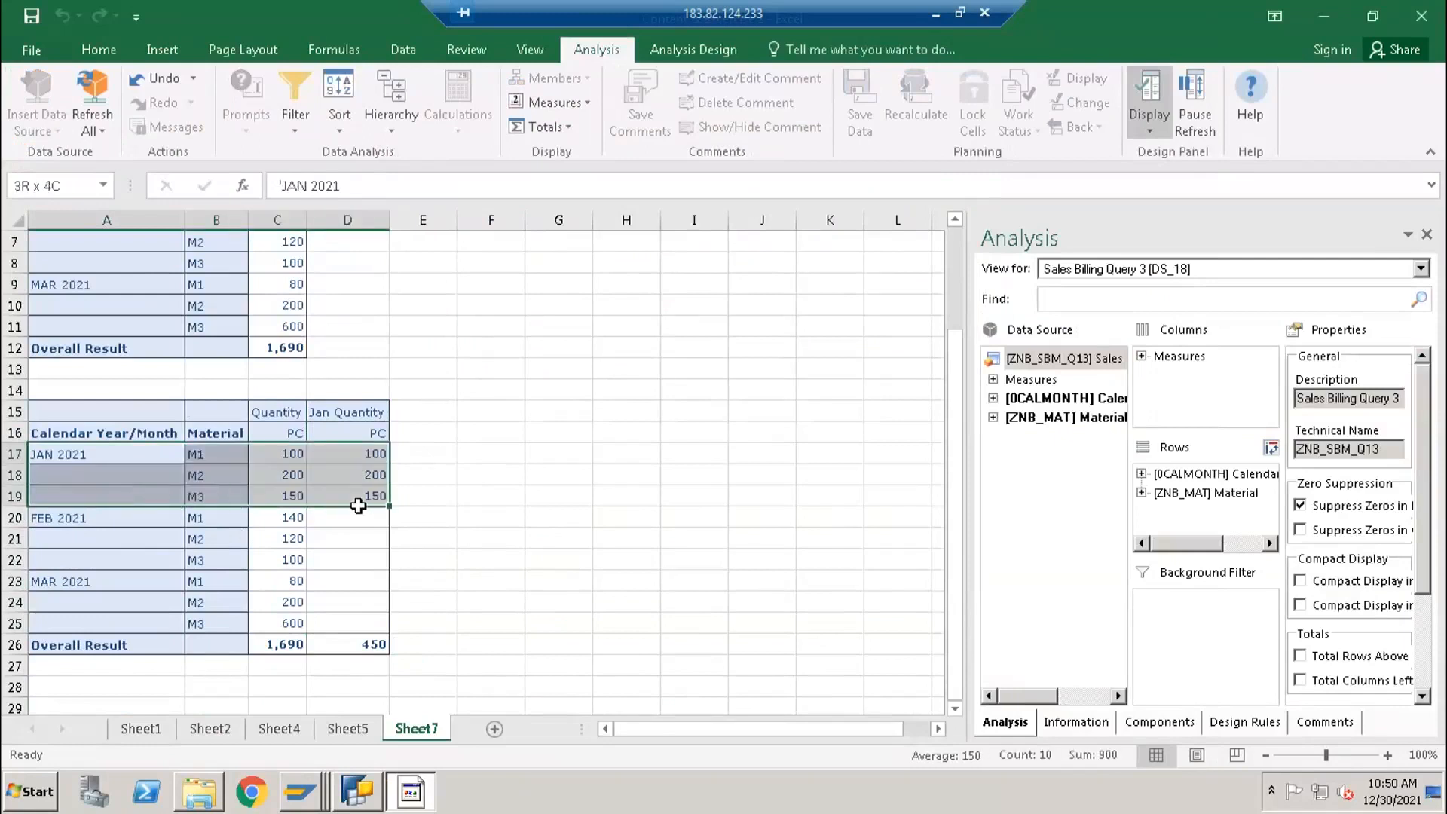
pyautogui.moveTo(110, 519)
pyautogui.mouseDown()
pyautogui.moveTo(115, 567)
pyautogui.moveTo(106, 517)
pyautogui.mouseUp()
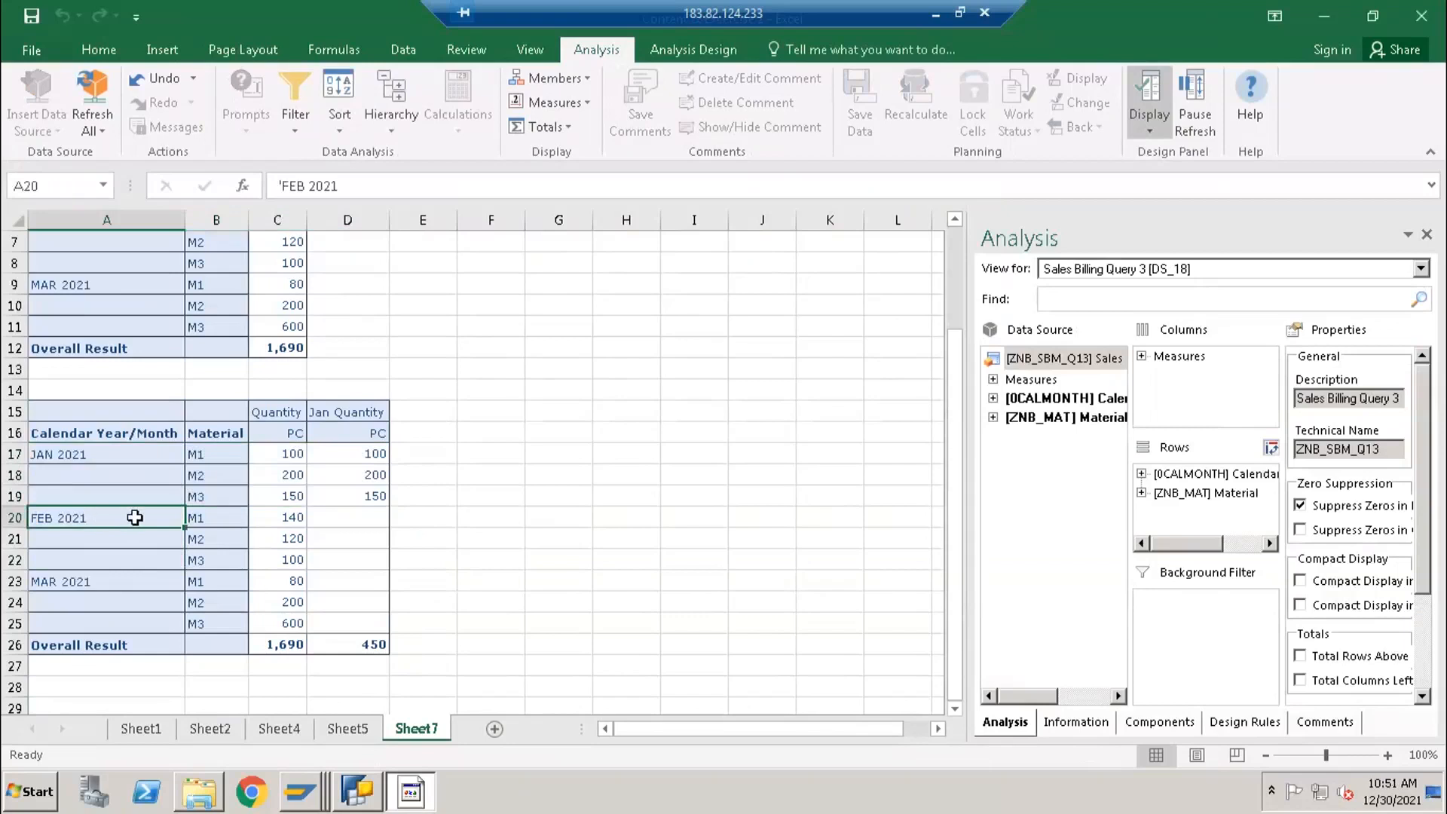
pyautogui.click(357, 521)
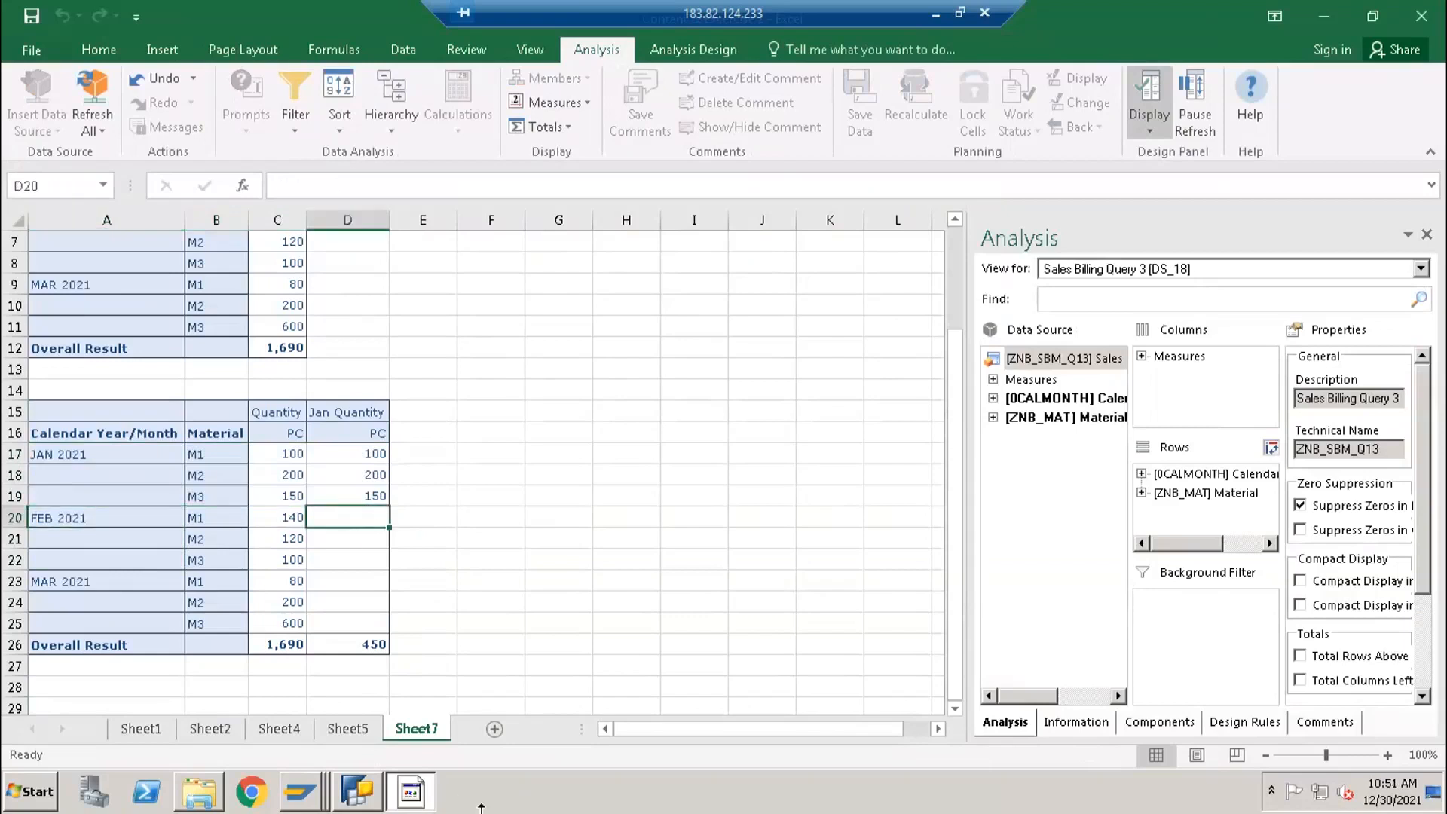
# - Switch to BEx Query Designer, add a new selection described as Feb to the Key Figures structure and open it for editing
pyautogui.click(358, 792)
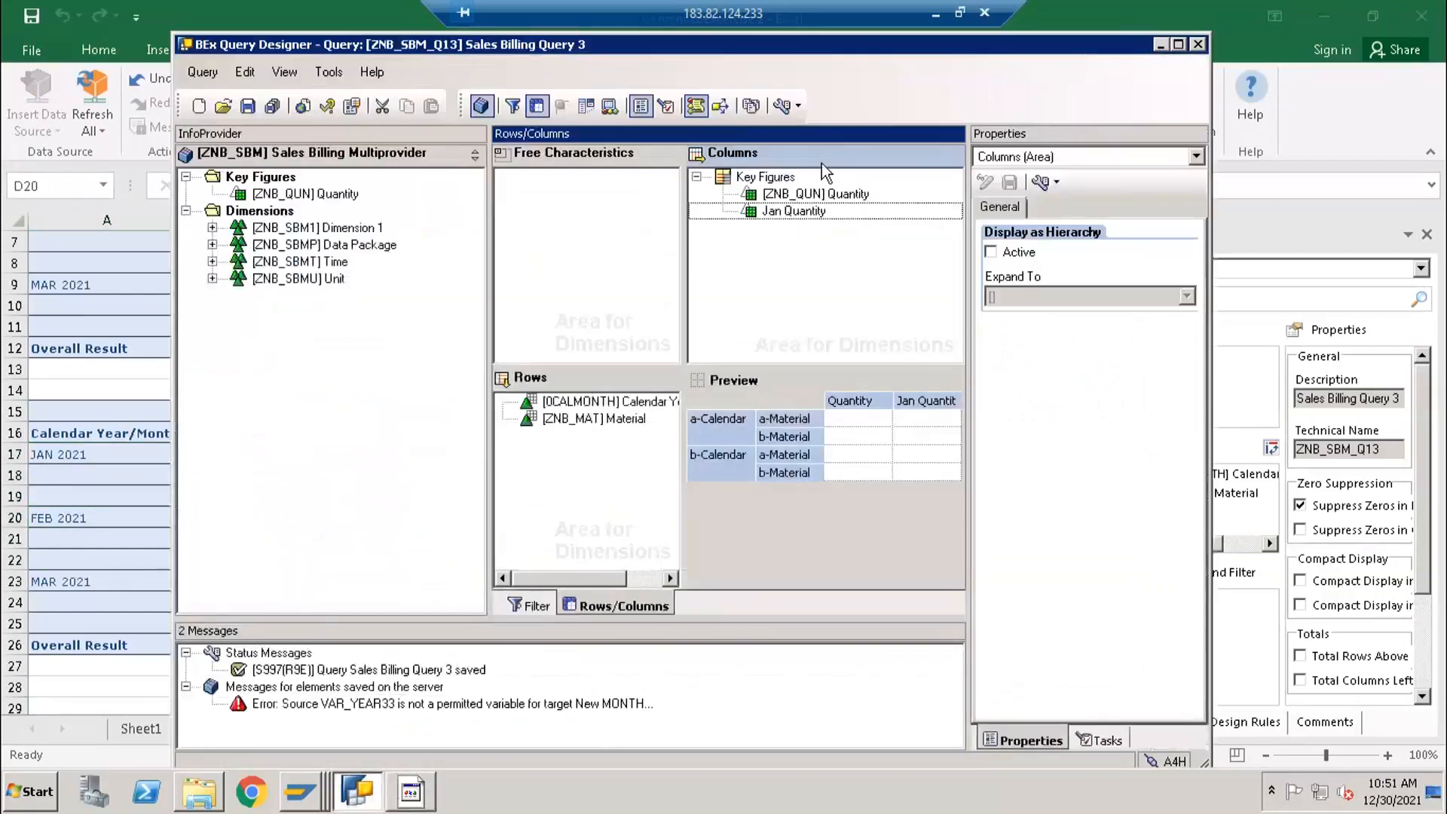
pyautogui.rightClick(784, 214)
pyautogui.rightClick(772, 183)
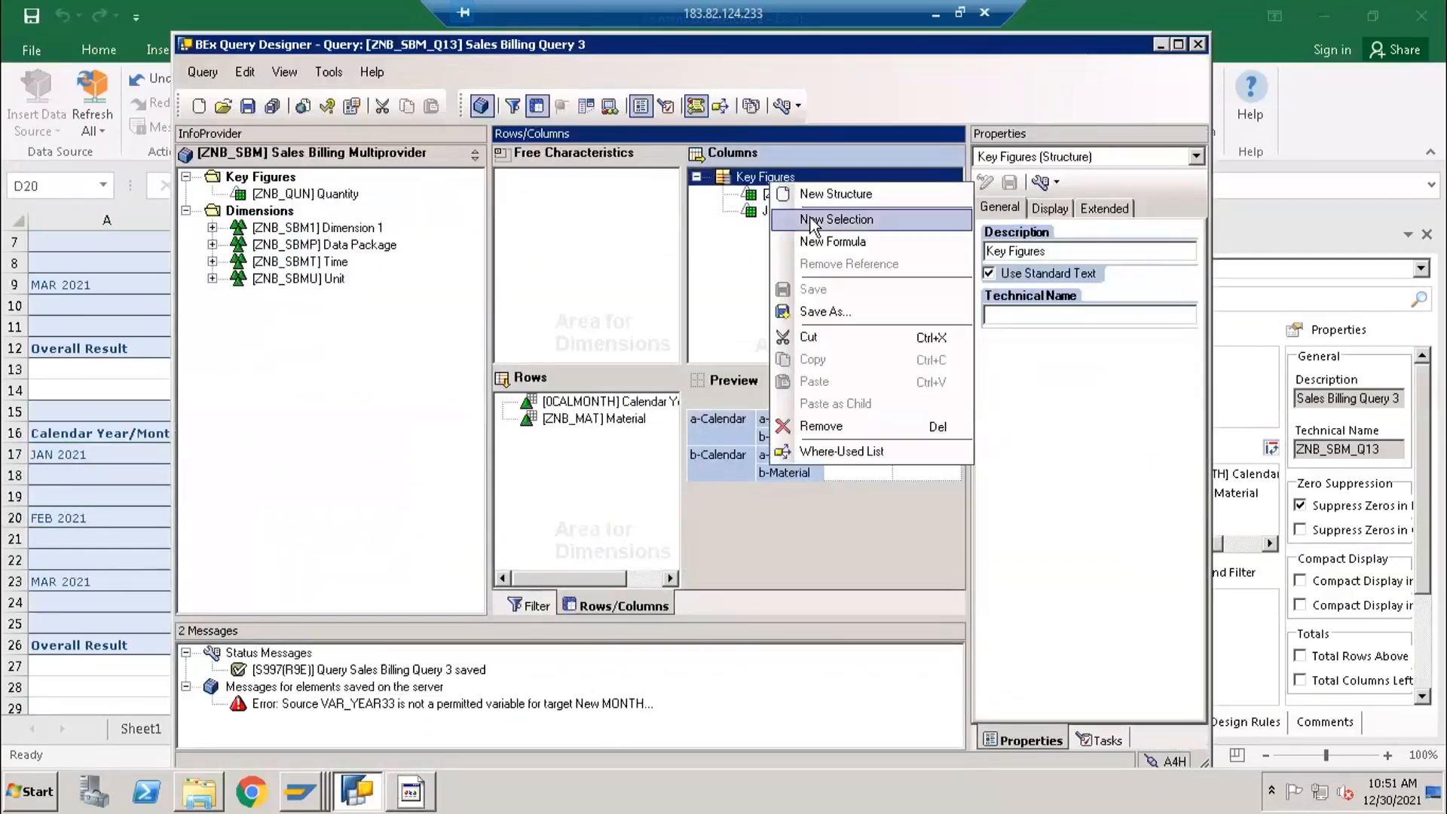
pyautogui.click(812, 219)
pyautogui.moveTo(1044, 290); pyautogui.dragTo(1001, 291)
pyautogui.write('Feb')
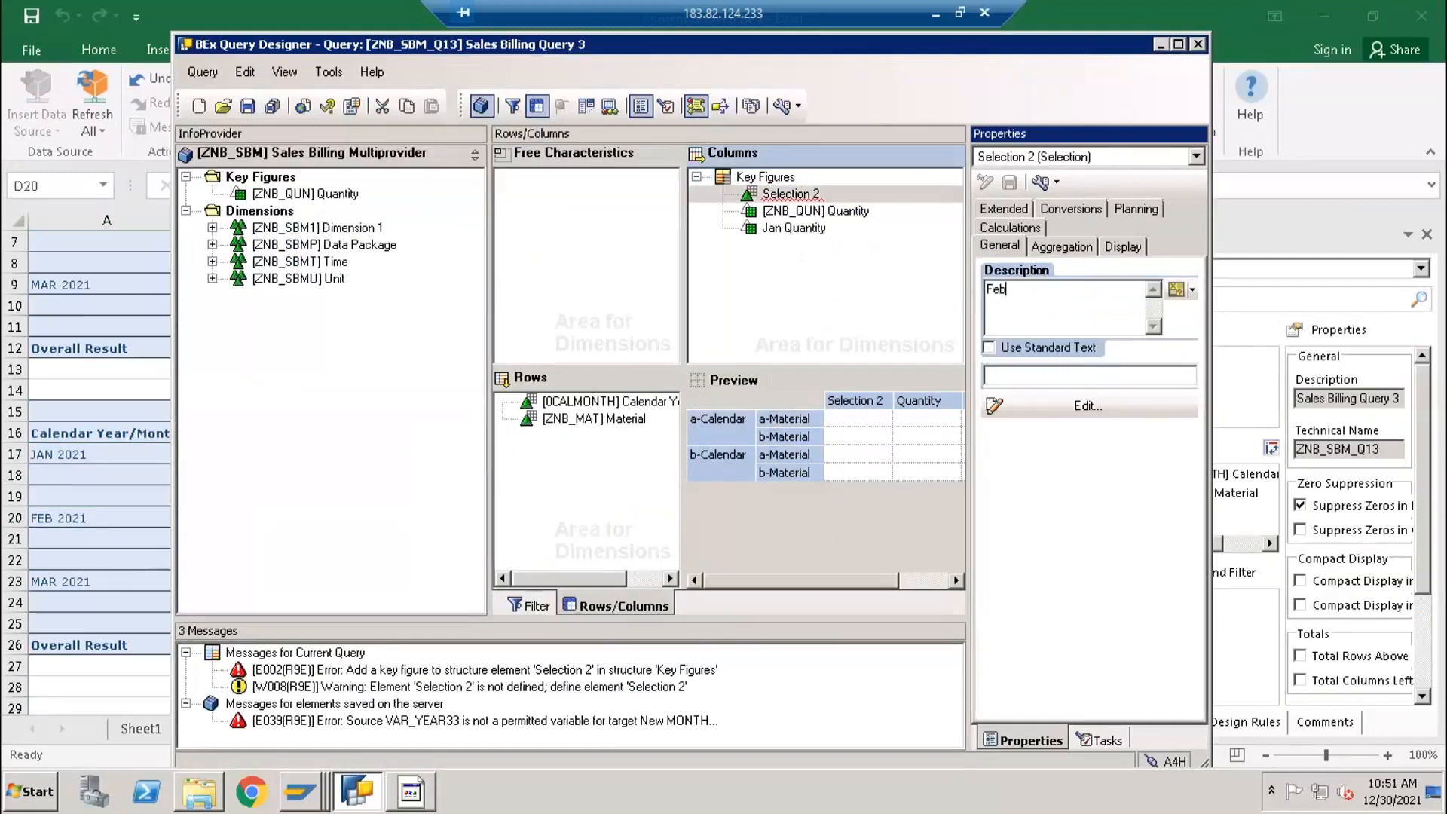
pyautogui.click(1041, 404)
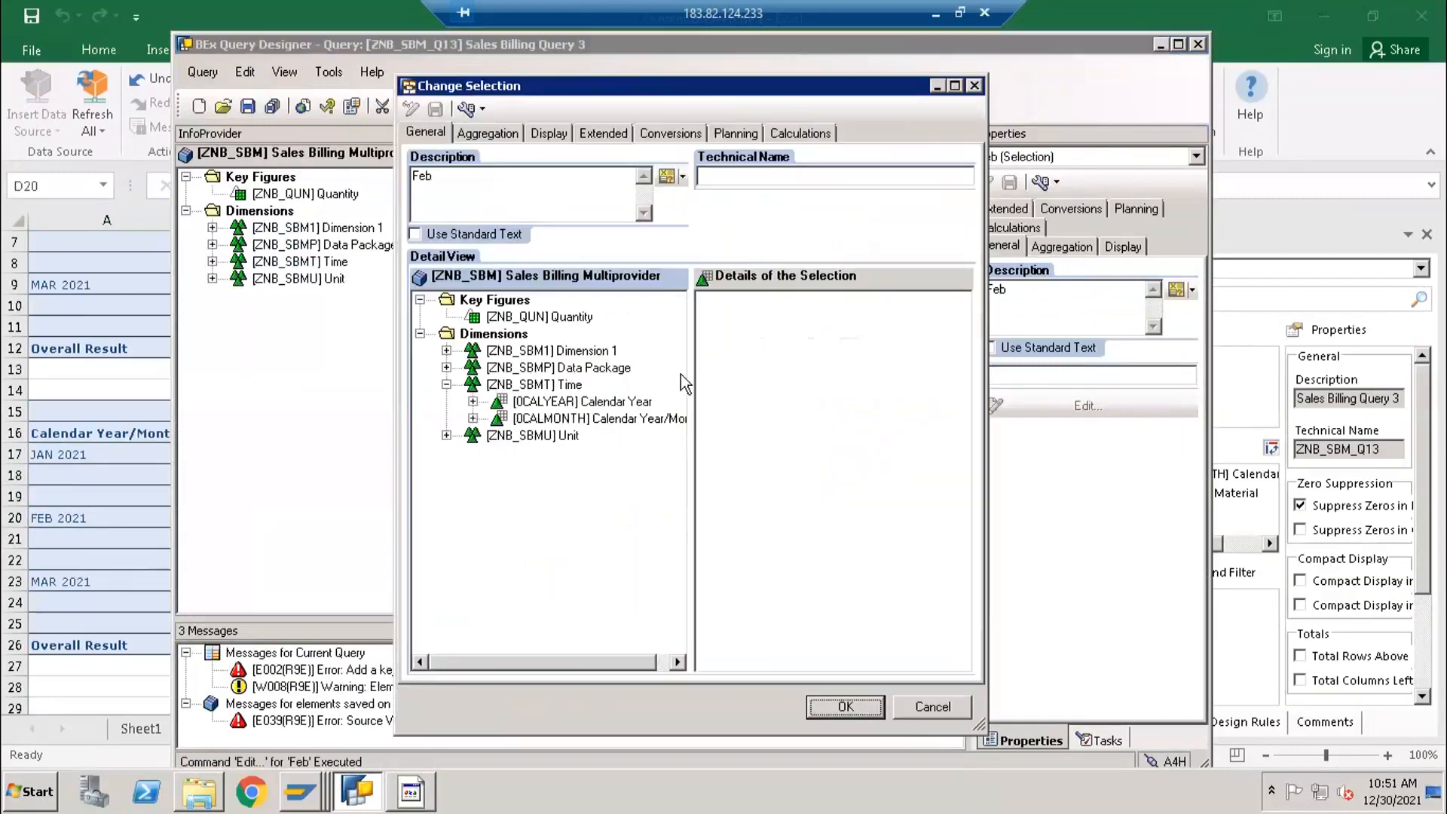
# - Define the Feb selection with Quantity and Calendar Year/Month restricted to the single value February 2021, and accept it
pyautogui.moveTo(573, 317); pyautogui.dragTo(753, 368)
pyautogui.moveTo(529, 419); pyautogui.dragTo(757, 339)
pyautogui.rightClick(758, 339)
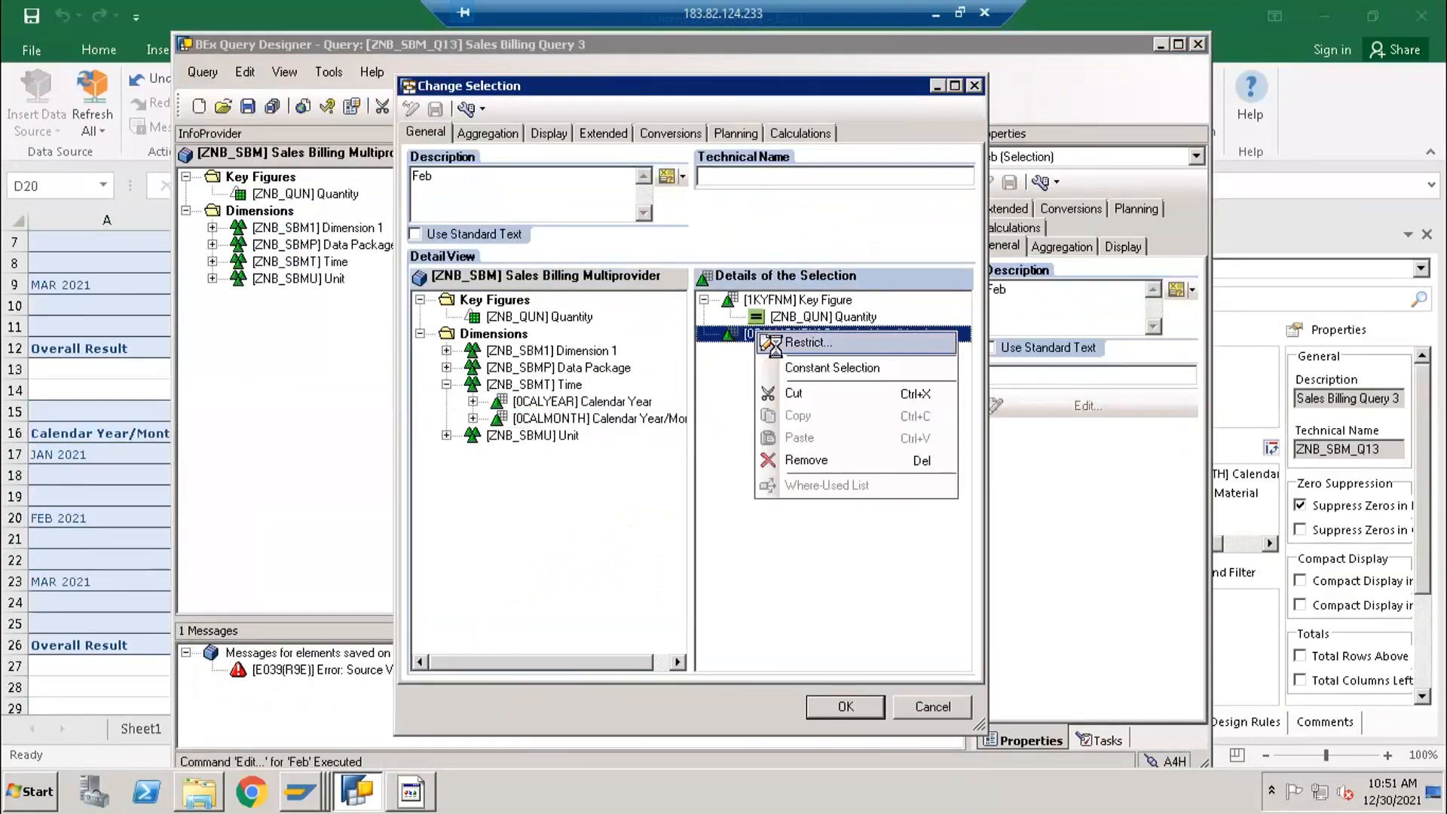
pyautogui.click(866, 336)
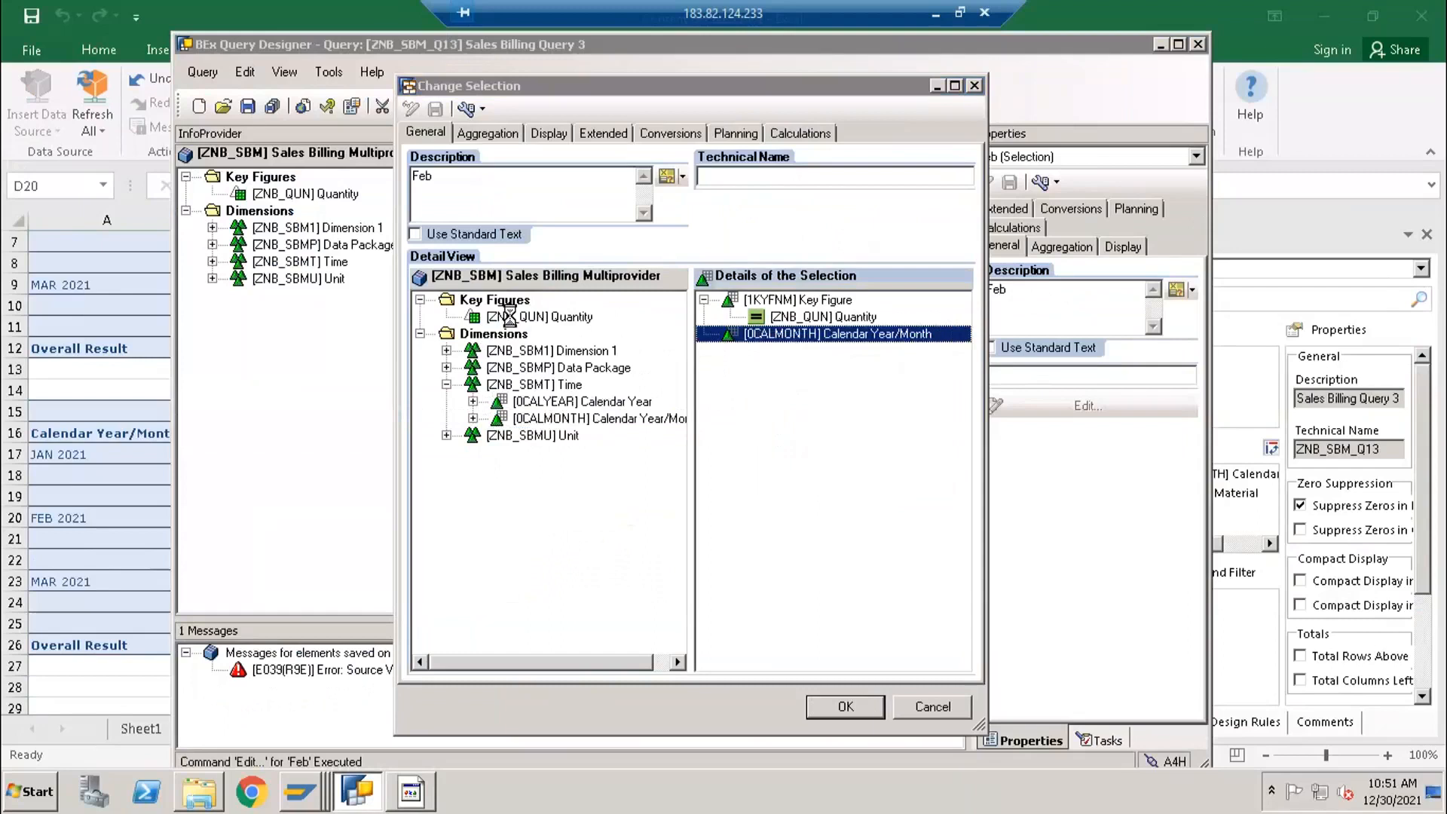
pyautogui.click(499, 251)
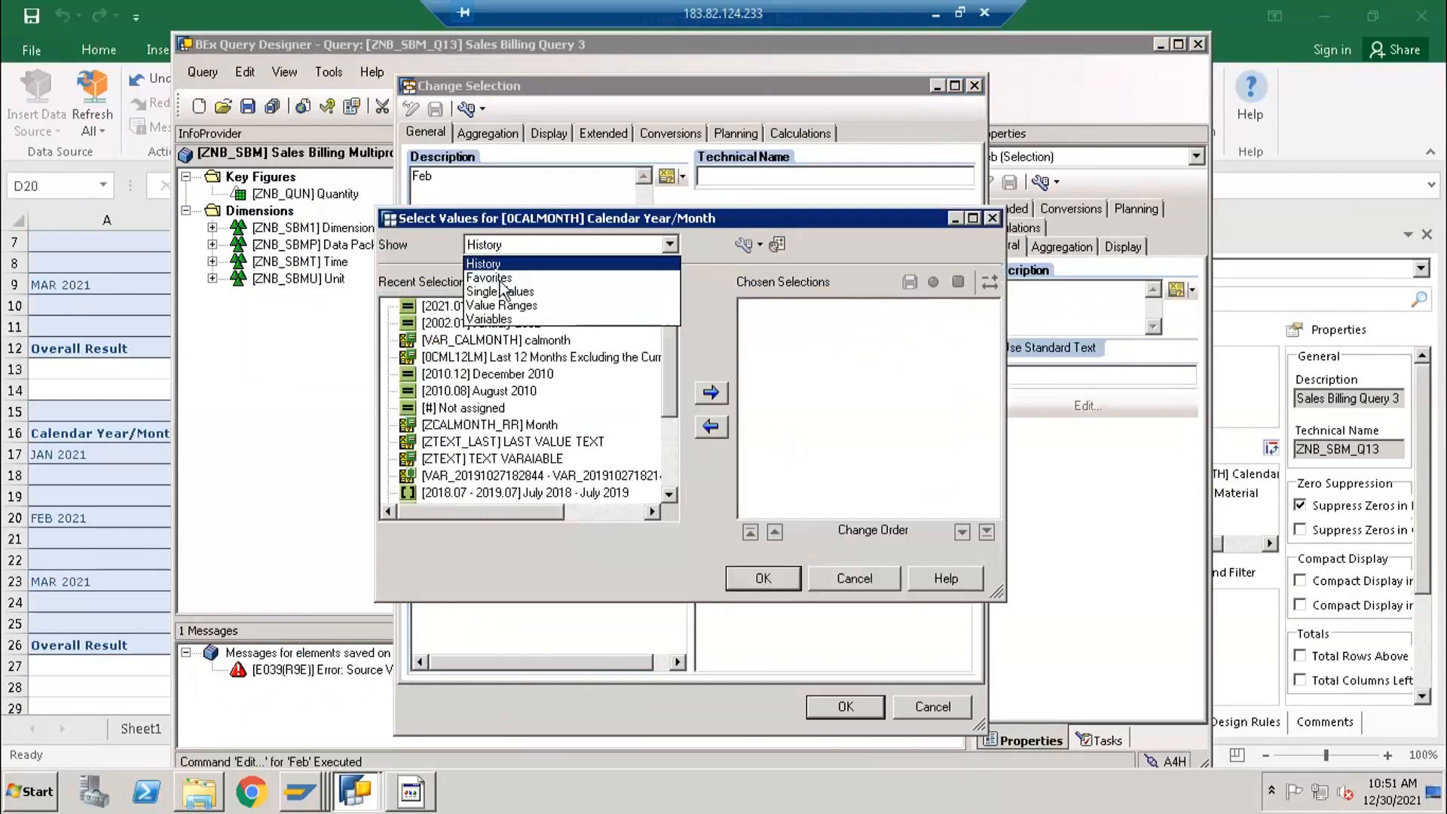
pyautogui.click(498, 291)
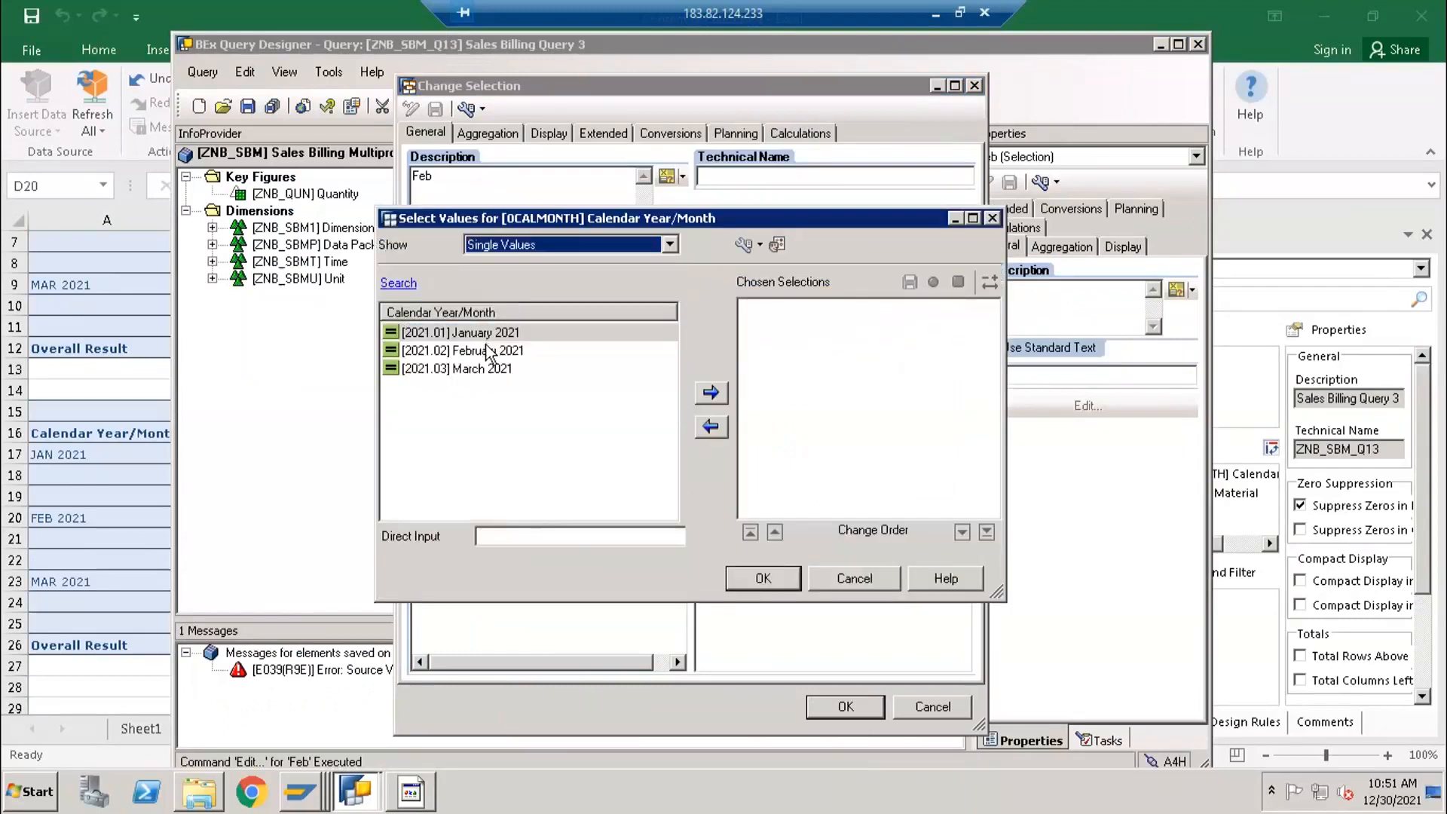
pyautogui.doubleClick(488, 352)
pyautogui.click(776, 577)
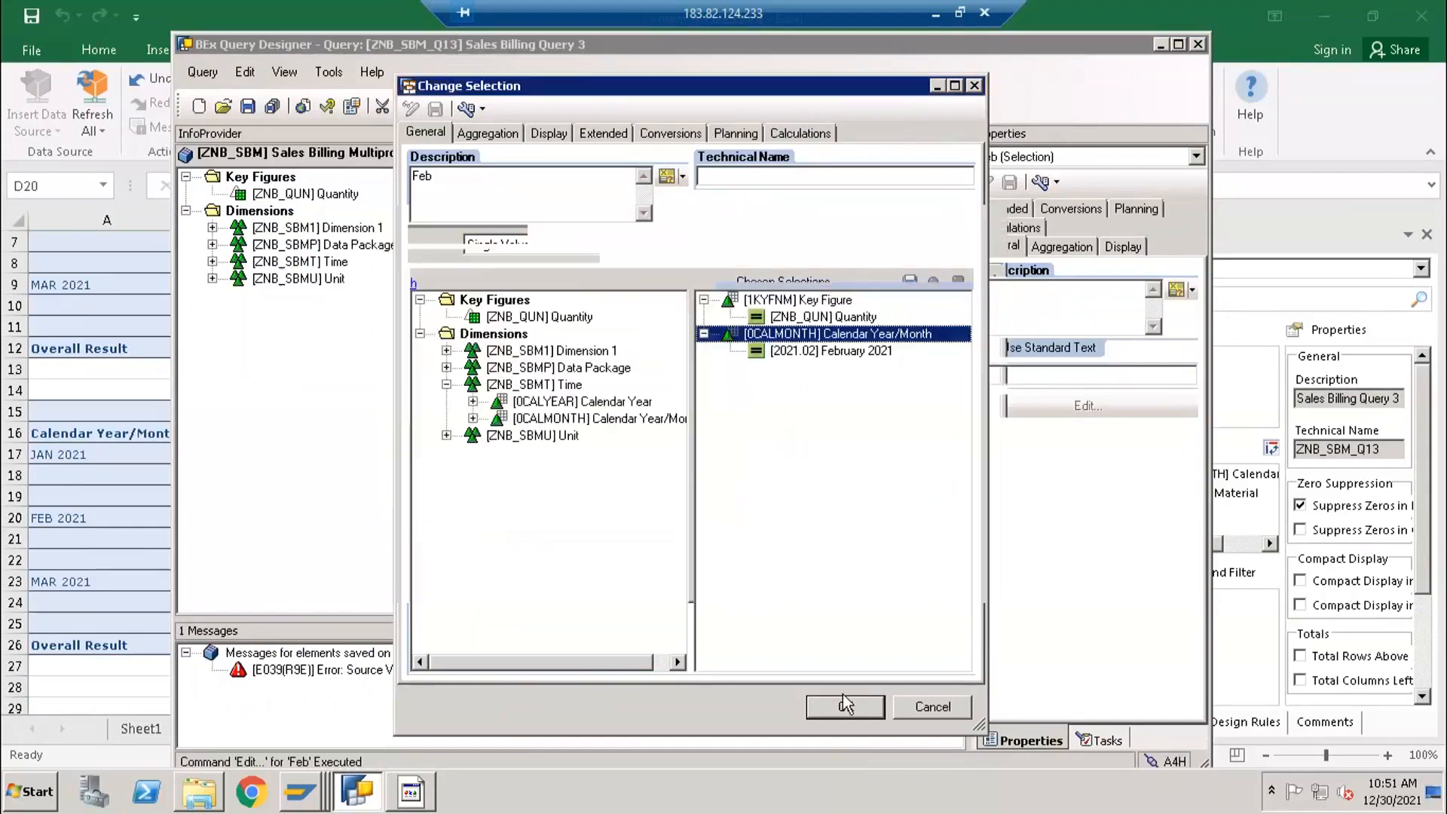
pyautogui.click(844, 706)
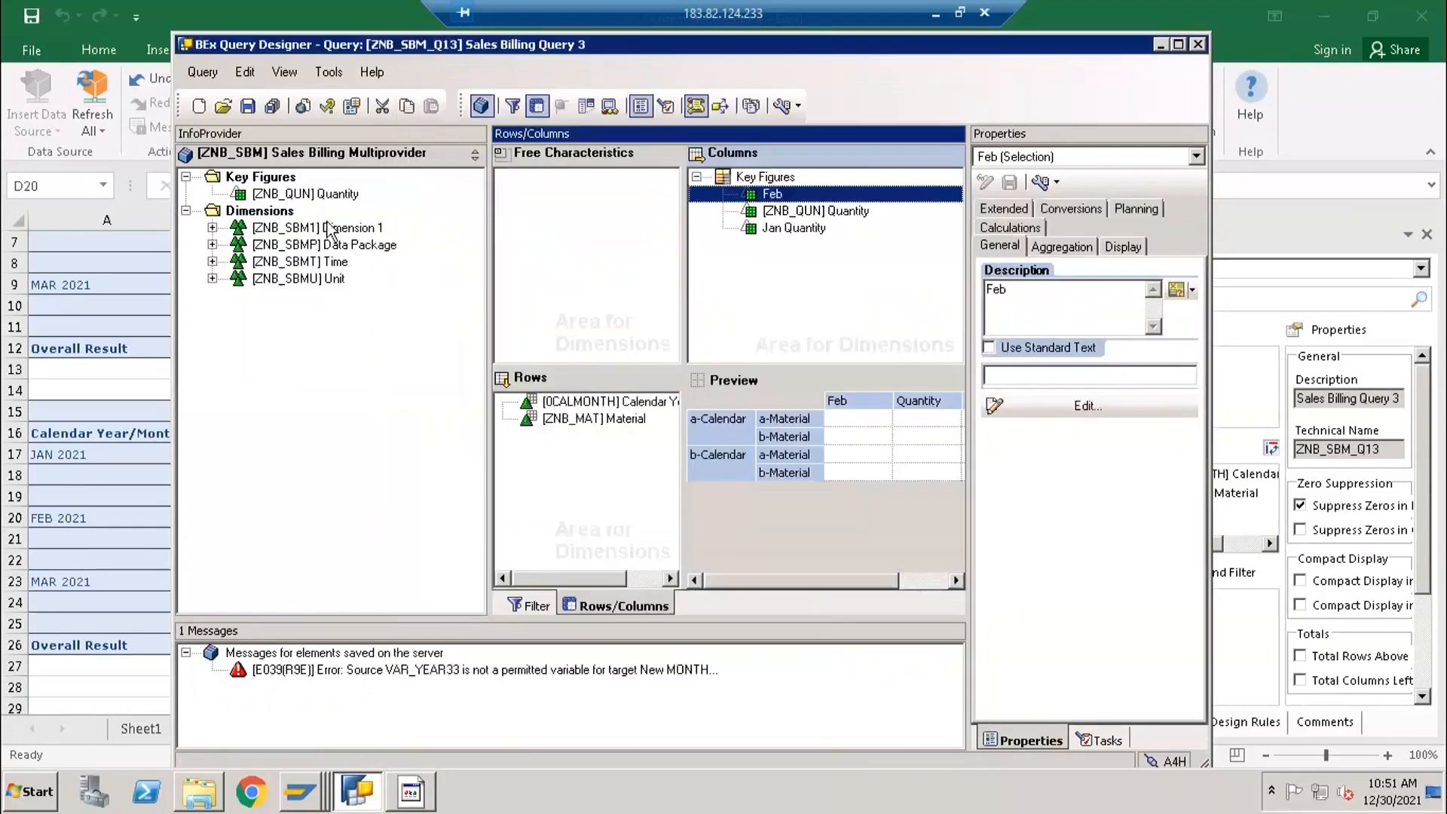
# - Move the Feb selection below Jan Quantity in the Key Figures structure and save the query
pyautogui.moveTo(774, 191); pyautogui.dragTo(767, 245)
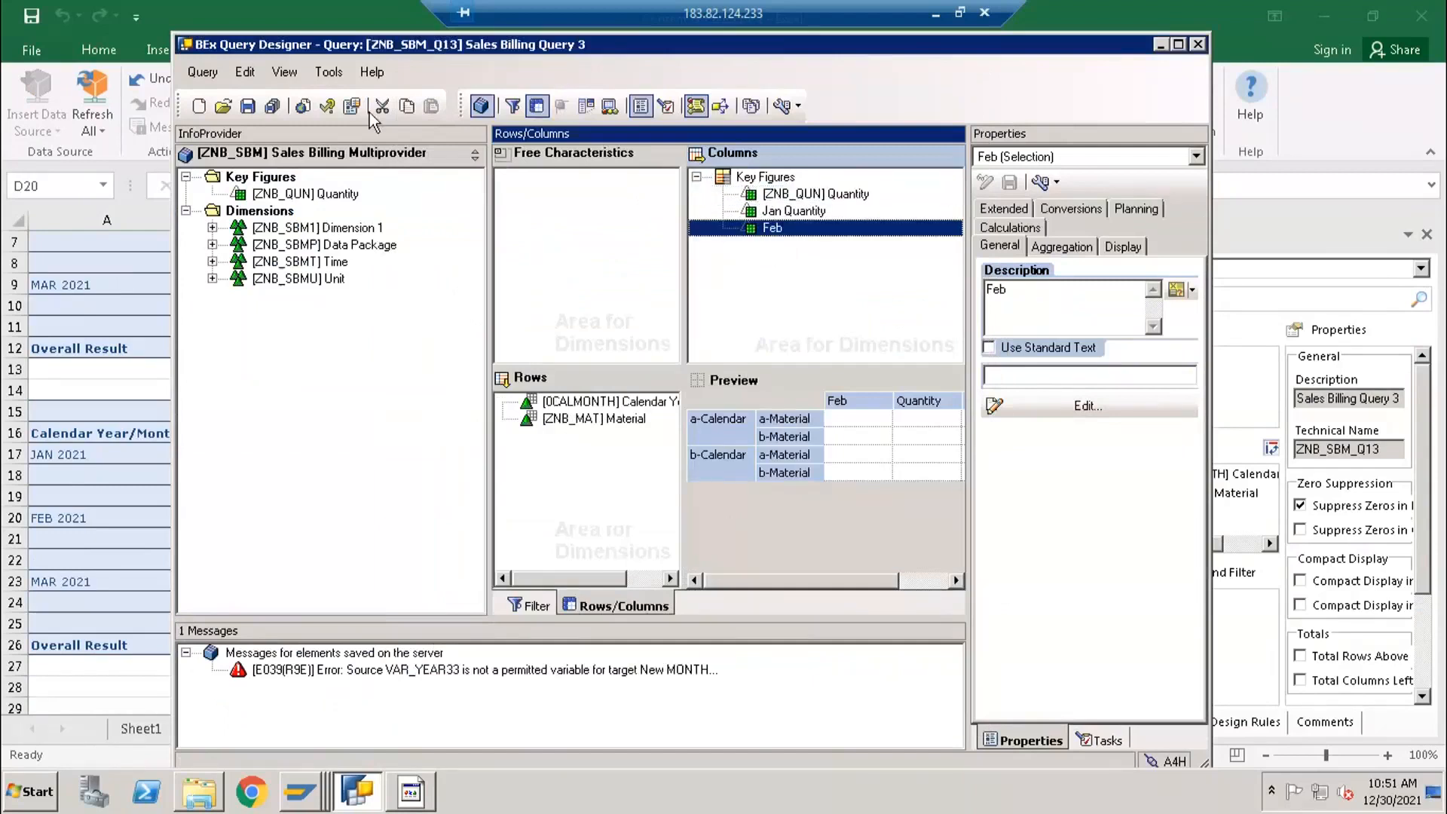
pyautogui.click(248, 106)
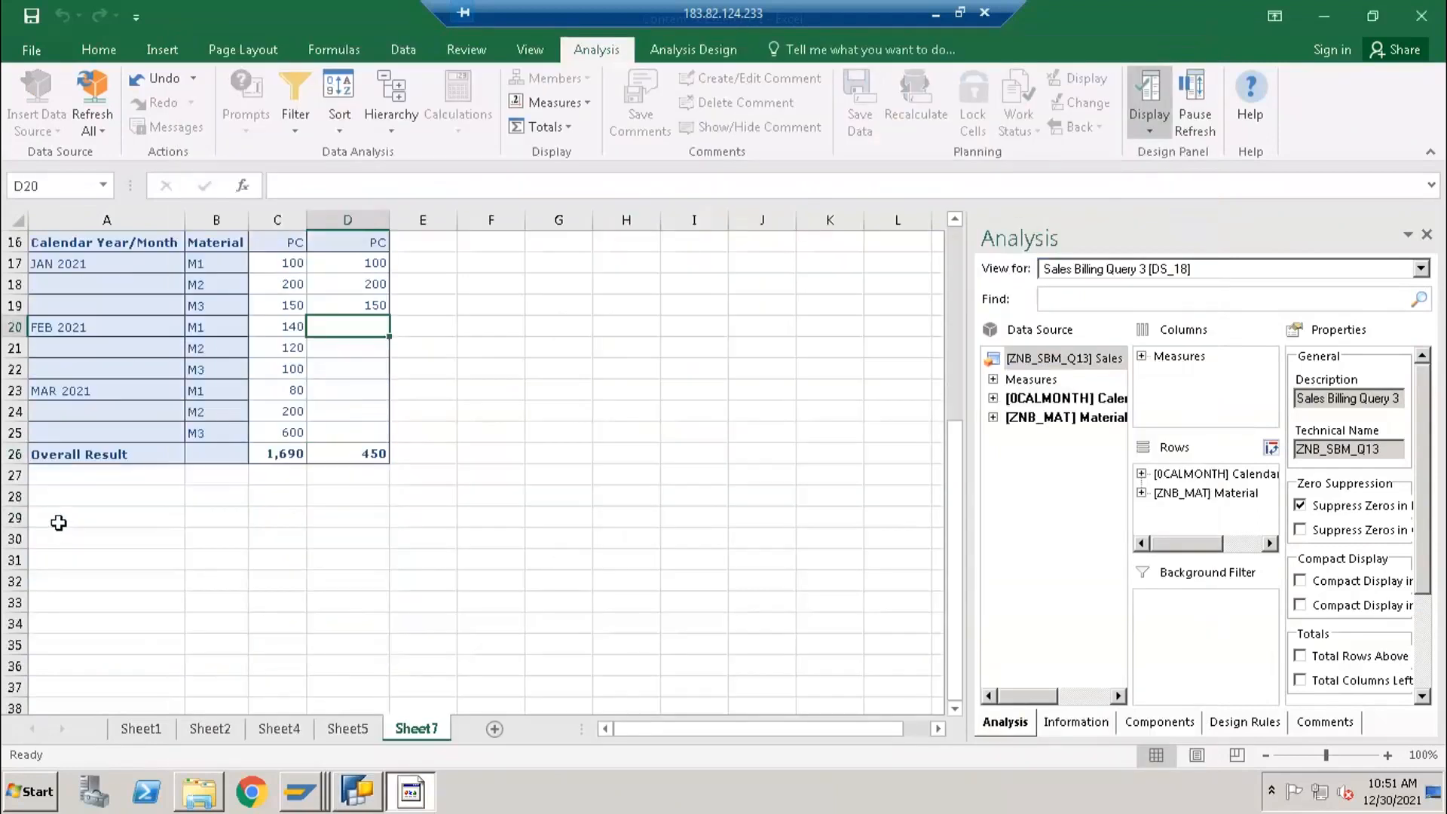
# - Switch to Excel, insert the query ZNB_SBM_Q13 again at cell A29 of Sheet7 and compare its Jan Quantity and Feb columns
pyautogui.click(59, 522)
pyautogui.click(36, 121)
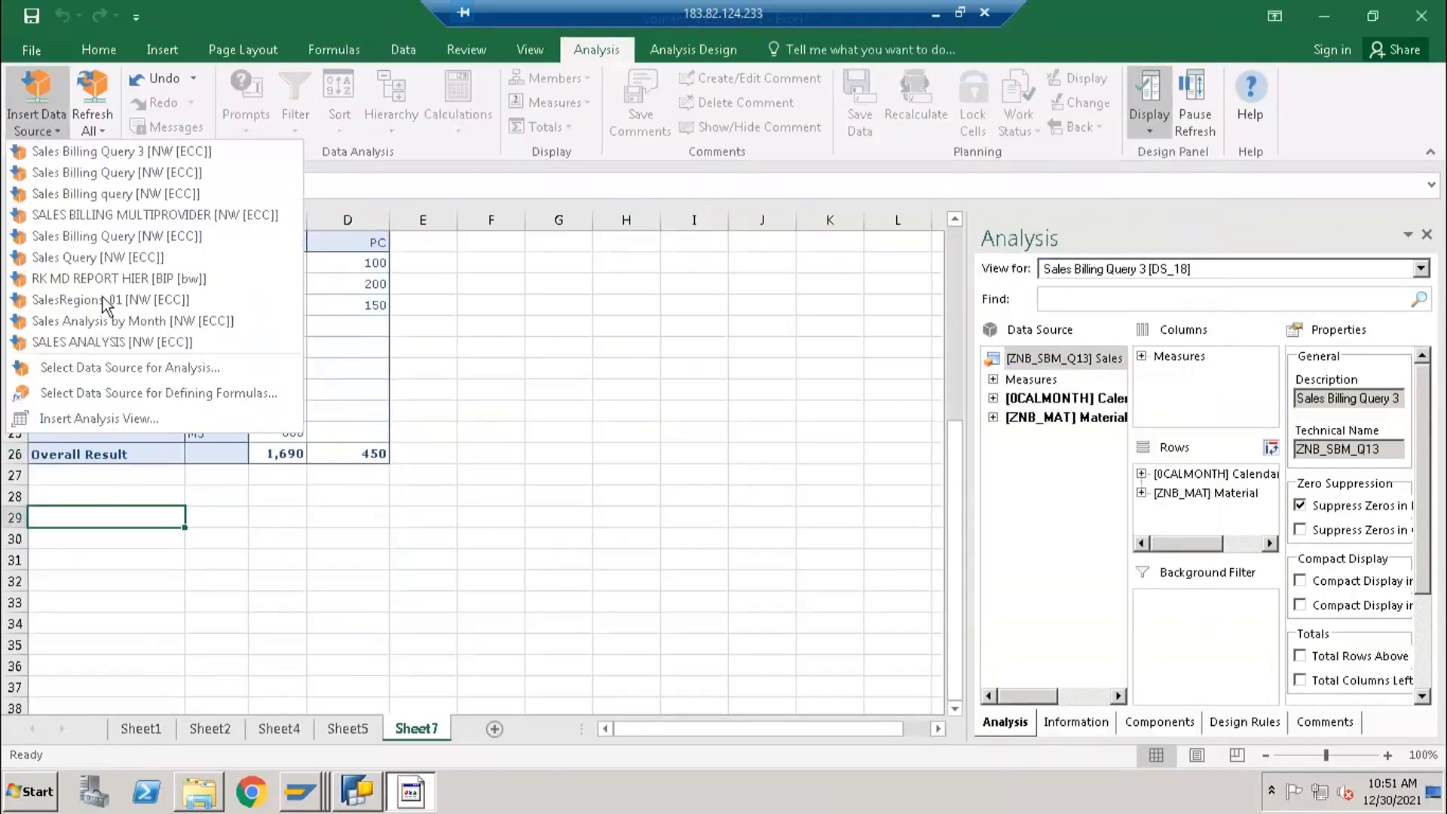
pyautogui.click(106, 373)
pyautogui.click(848, 572)
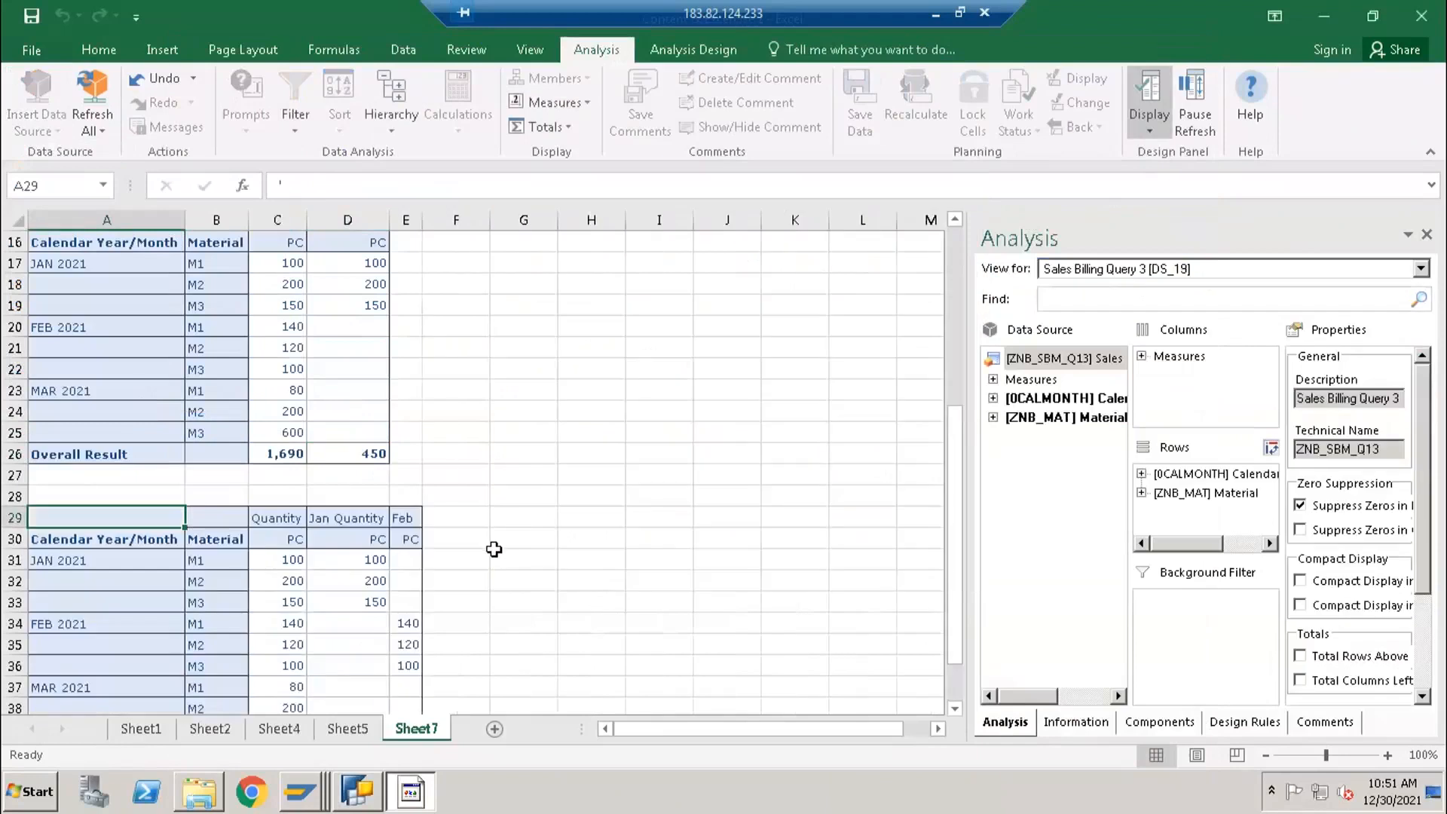
pyautogui.scroll(-1, 493, 549)
pyautogui.click(337, 453)
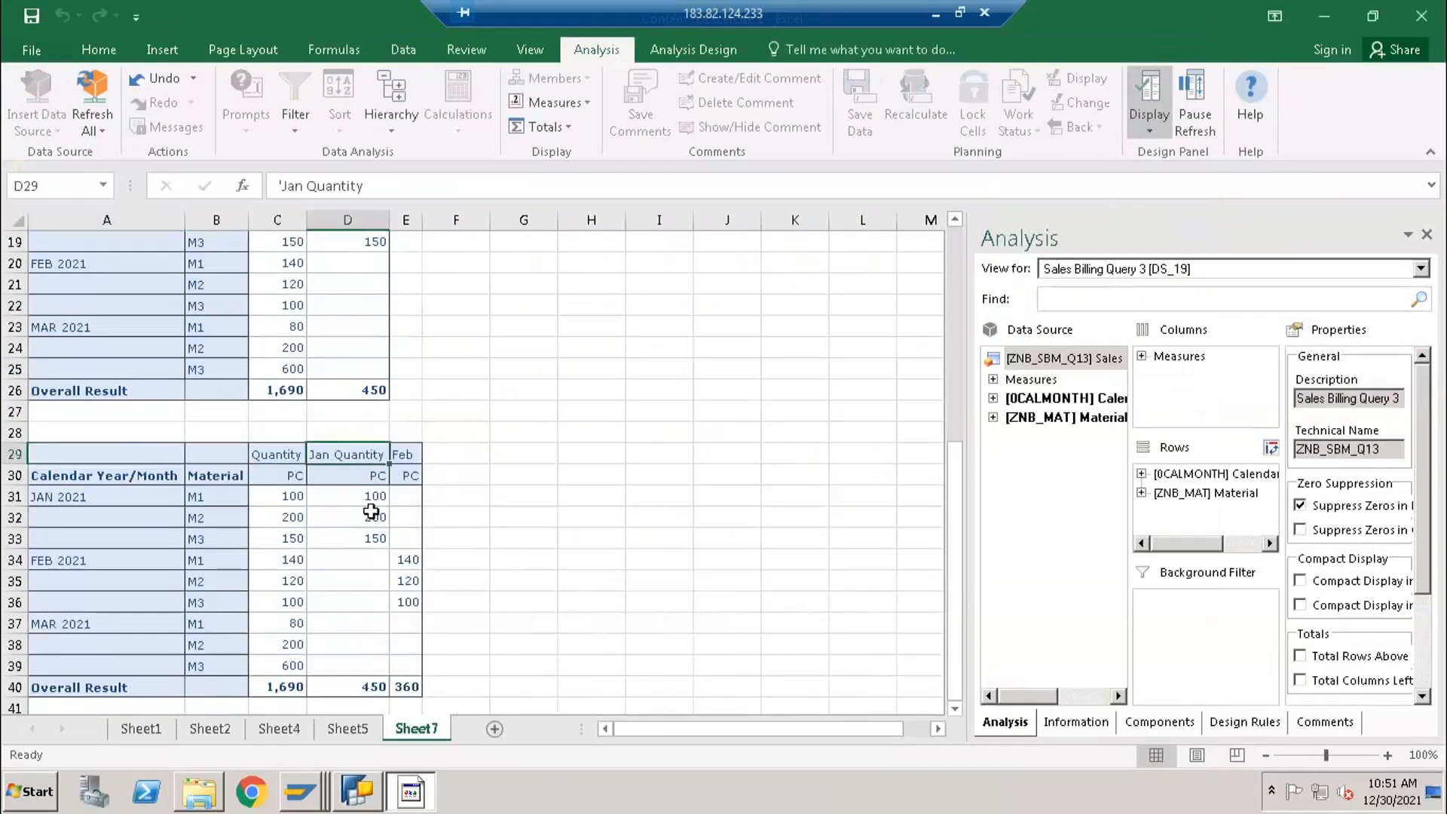
pyautogui.moveTo(405, 562); pyautogui.dragTo(407, 603)
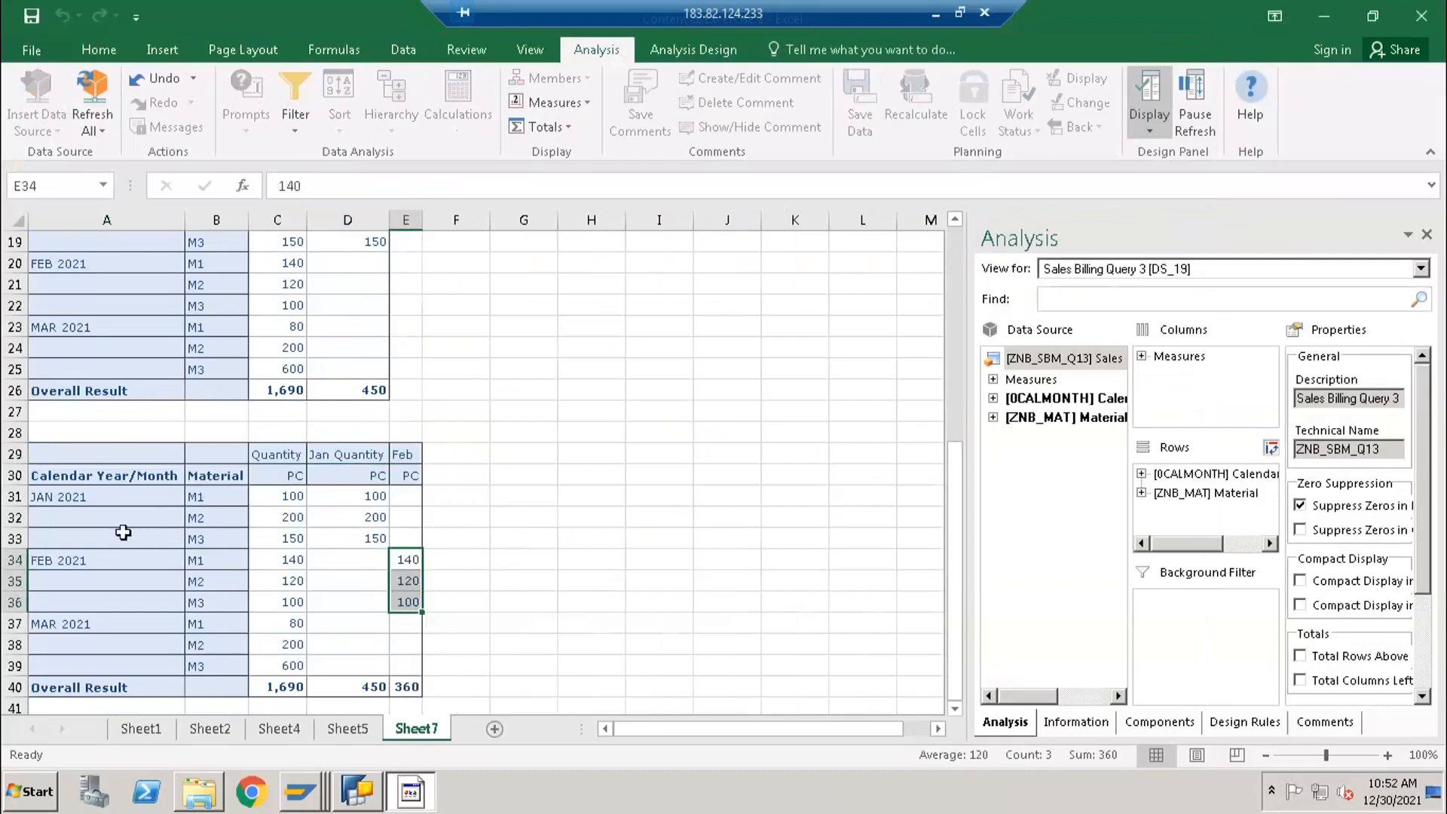
# - Move Calendar Year/Month from the rows to the columns ahead of Measures and compare the Jan Quantity and Feb values per month
pyautogui.click(1180, 478)
pyautogui.moveTo(1178, 469); pyautogui.dragTo(1180, 361)
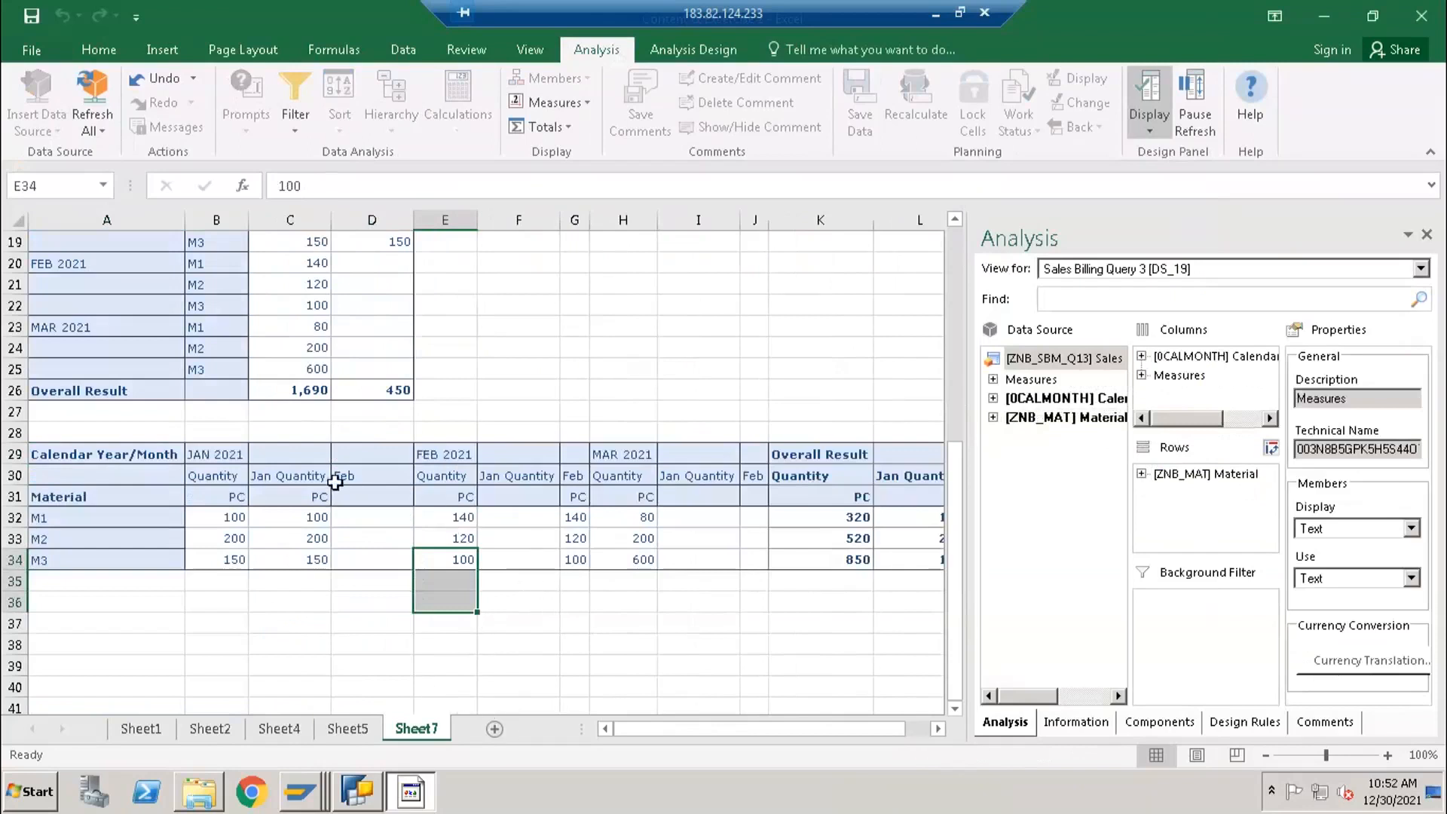
pyautogui.moveTo(293, 477); pyautogui.dragTo(298, 559)
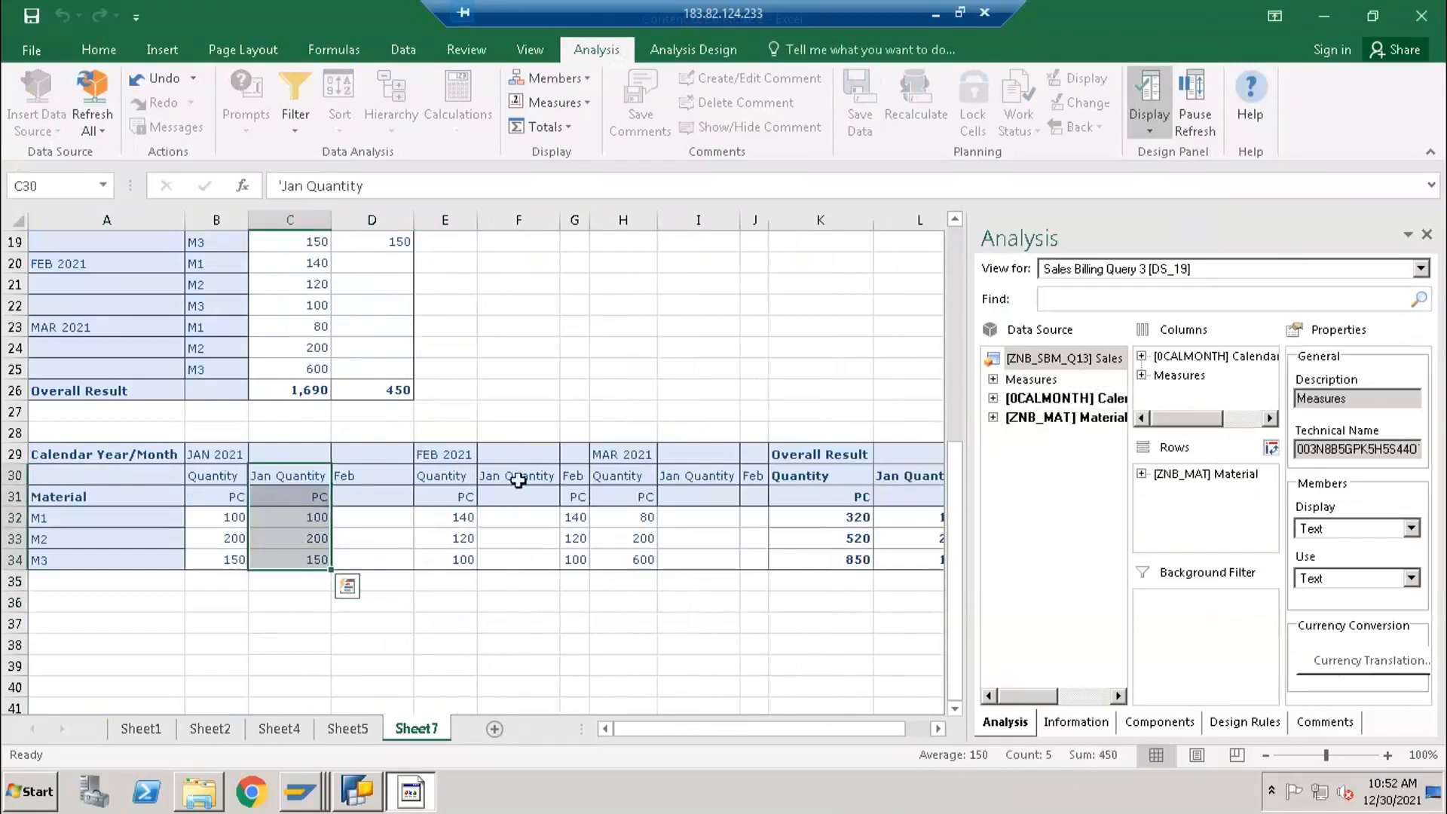
pyautogui.moveTo(574, 476); pyautogui.dragTo(576, 559)
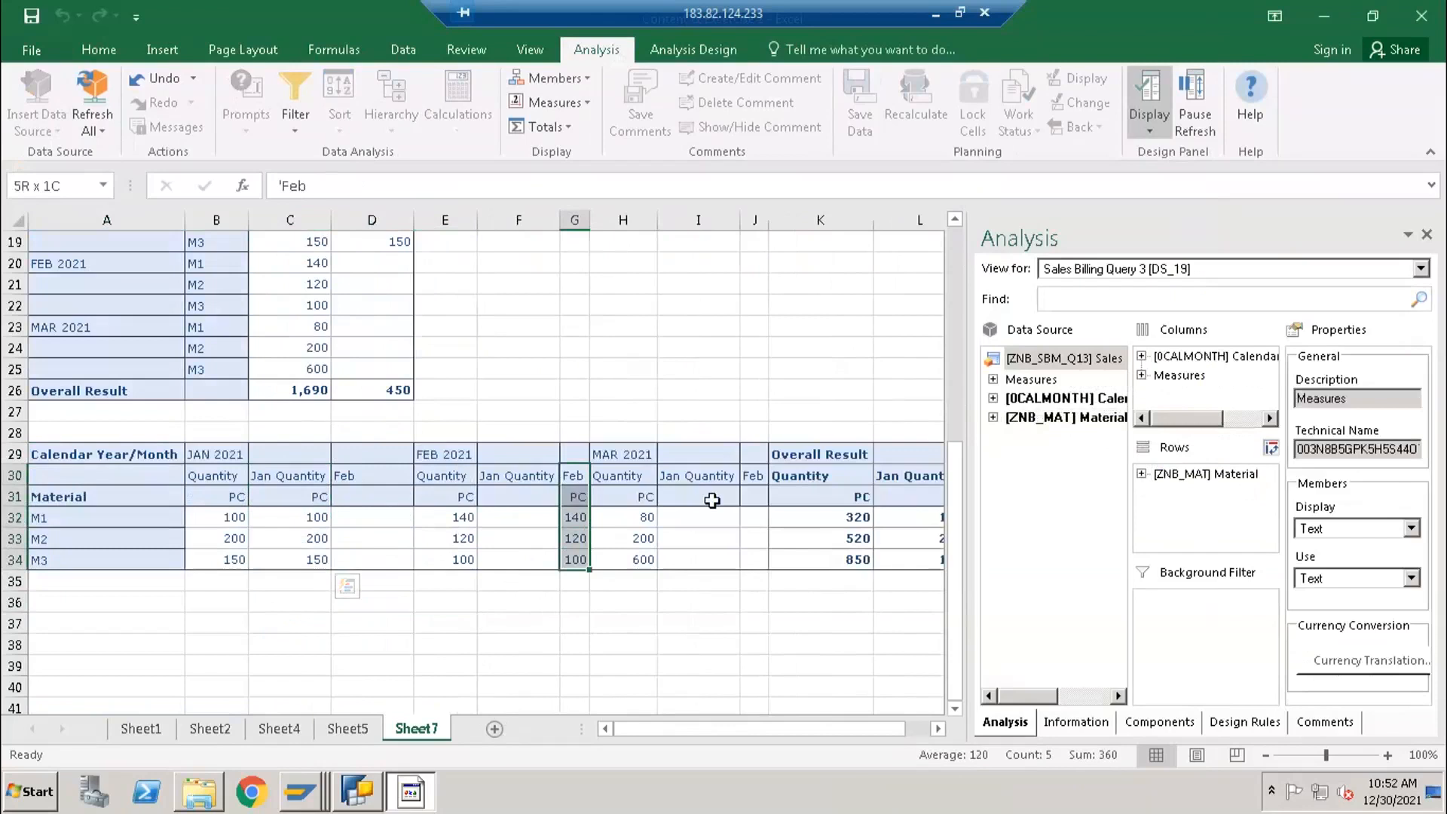
# - Hide the totals for Calendar Year/Month in the newest result table
pyautogui.click(1213, 356)
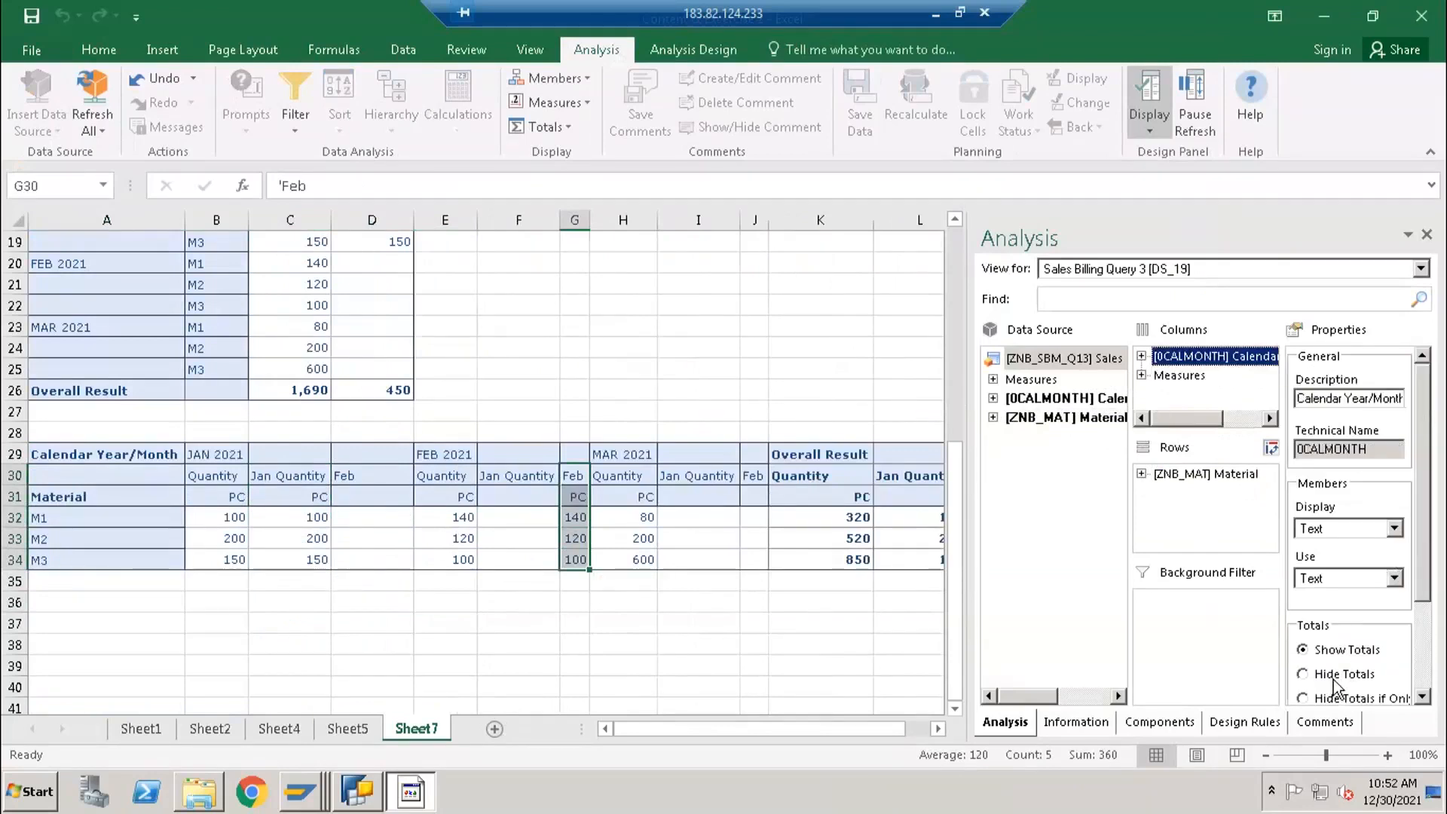
pyautogui.click(1334, 675)
pyautogui.click(332, 586)
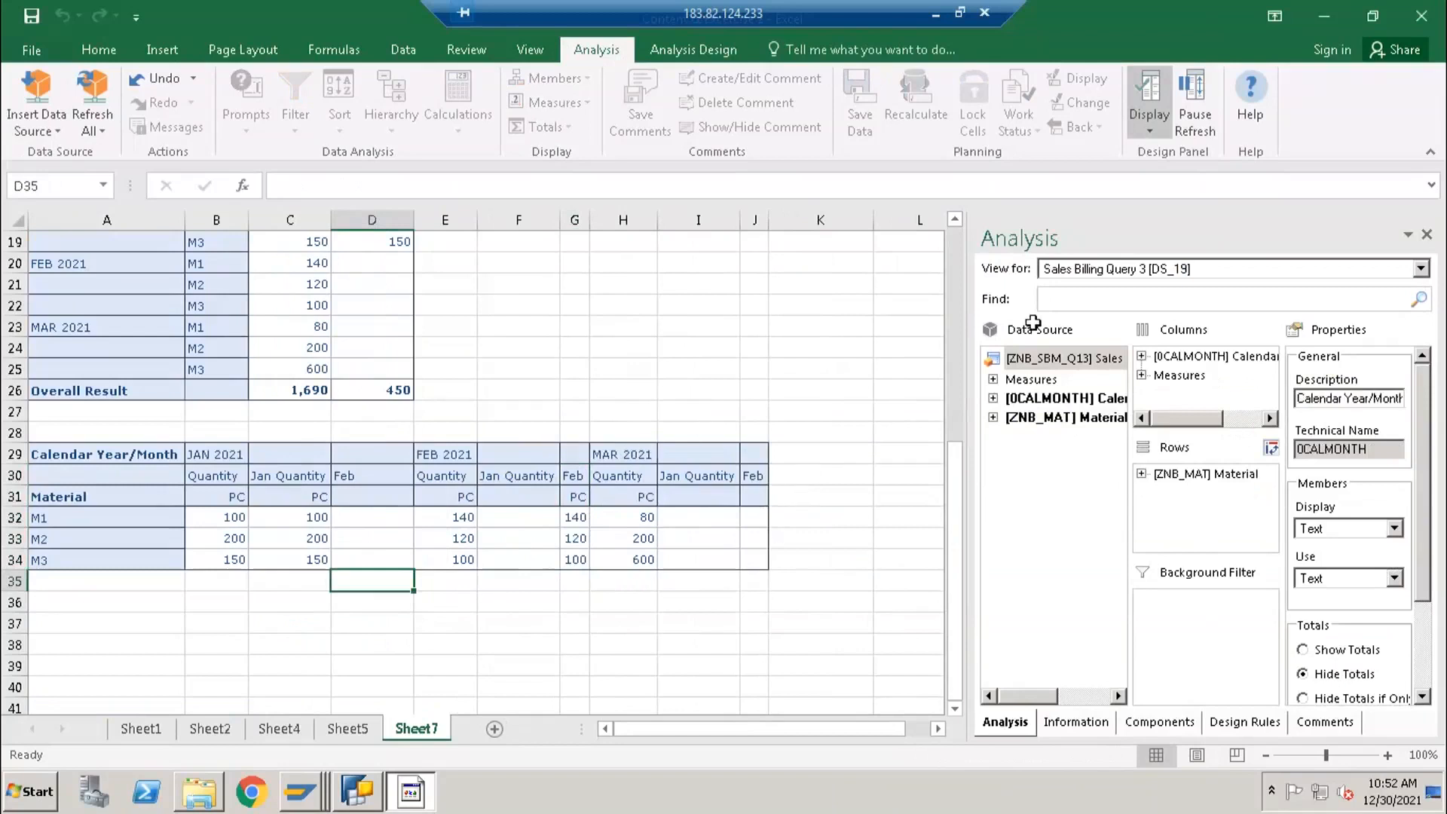
# - Filter the Measures by member to exclude Quantity, keeping only Jan Quantity and Feb
pyautogui.rightClick(1172, 477)
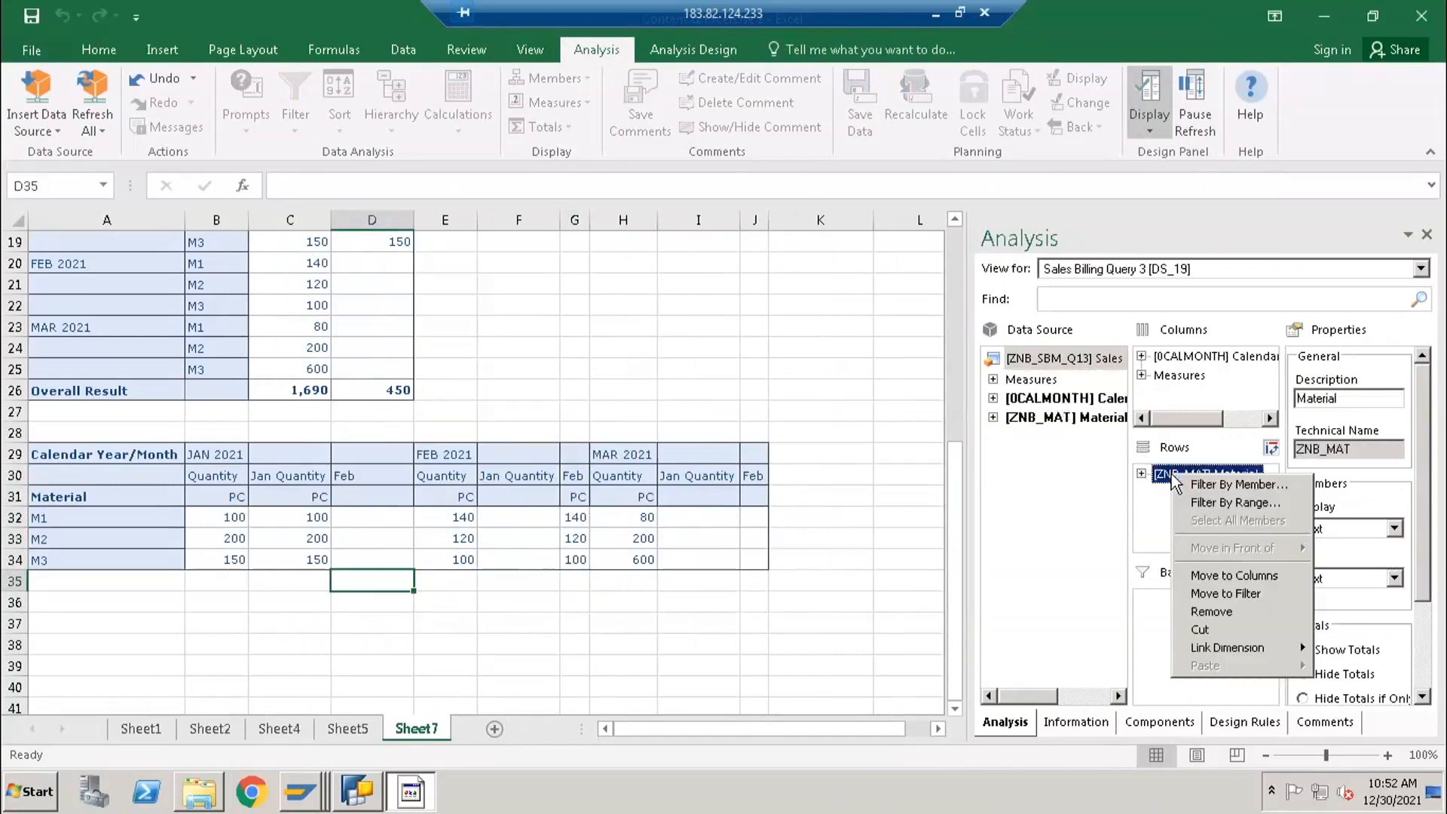
pyautogui.rightClick(1170, 377)
pyautogui.click(1205, 390)
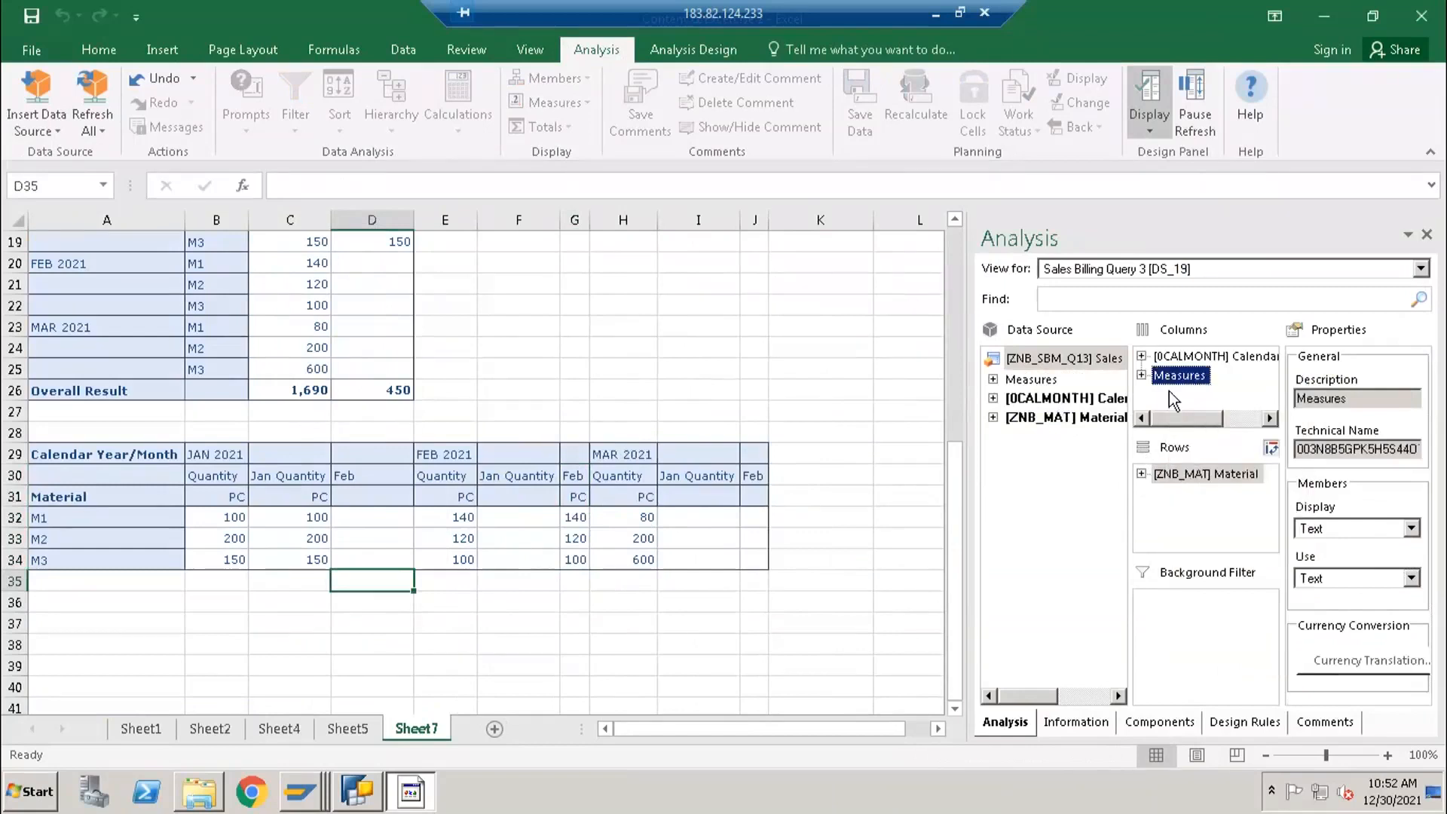
pyautogui.click(602, 333)
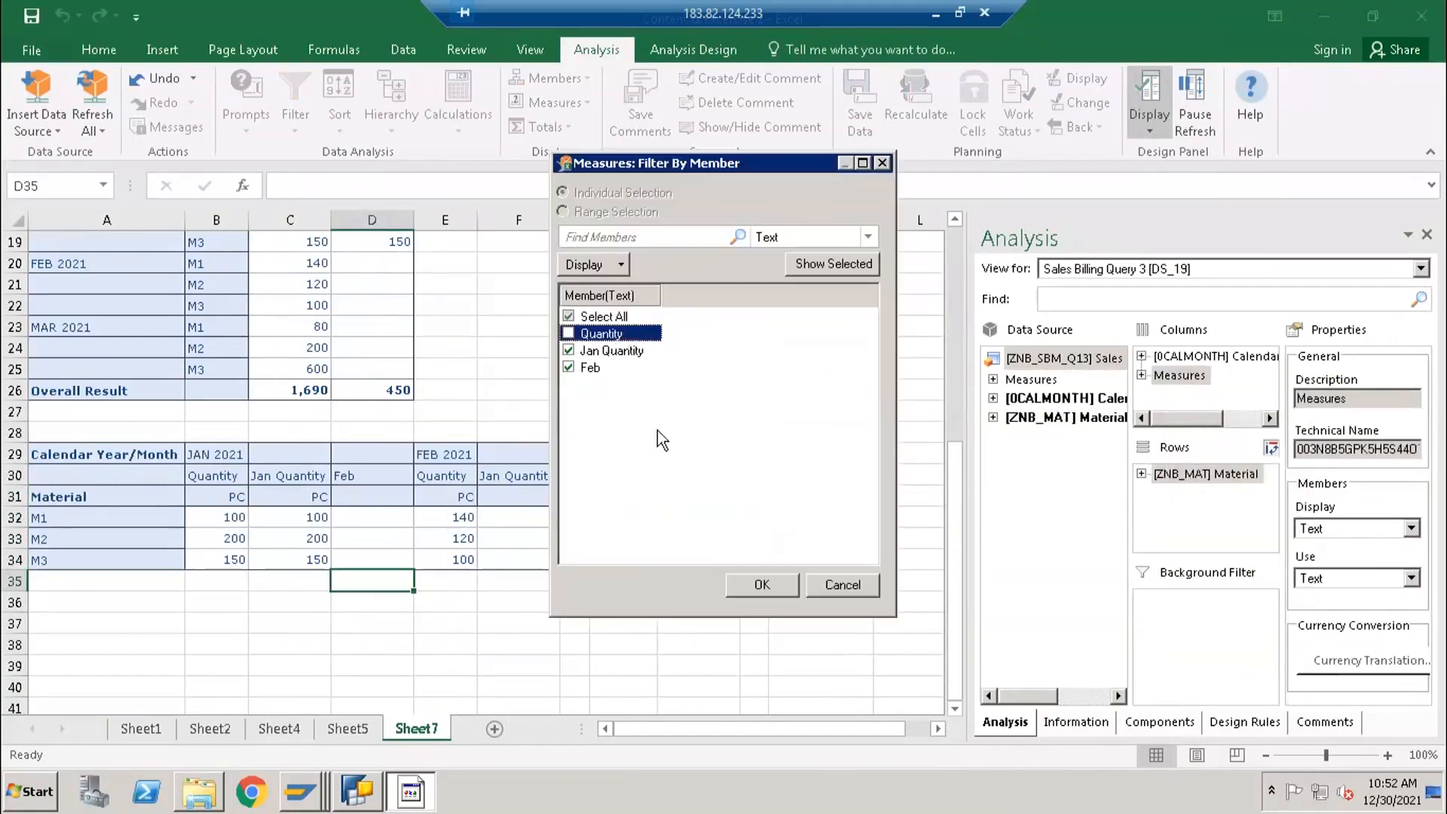
pyautogui.click(750, 576)
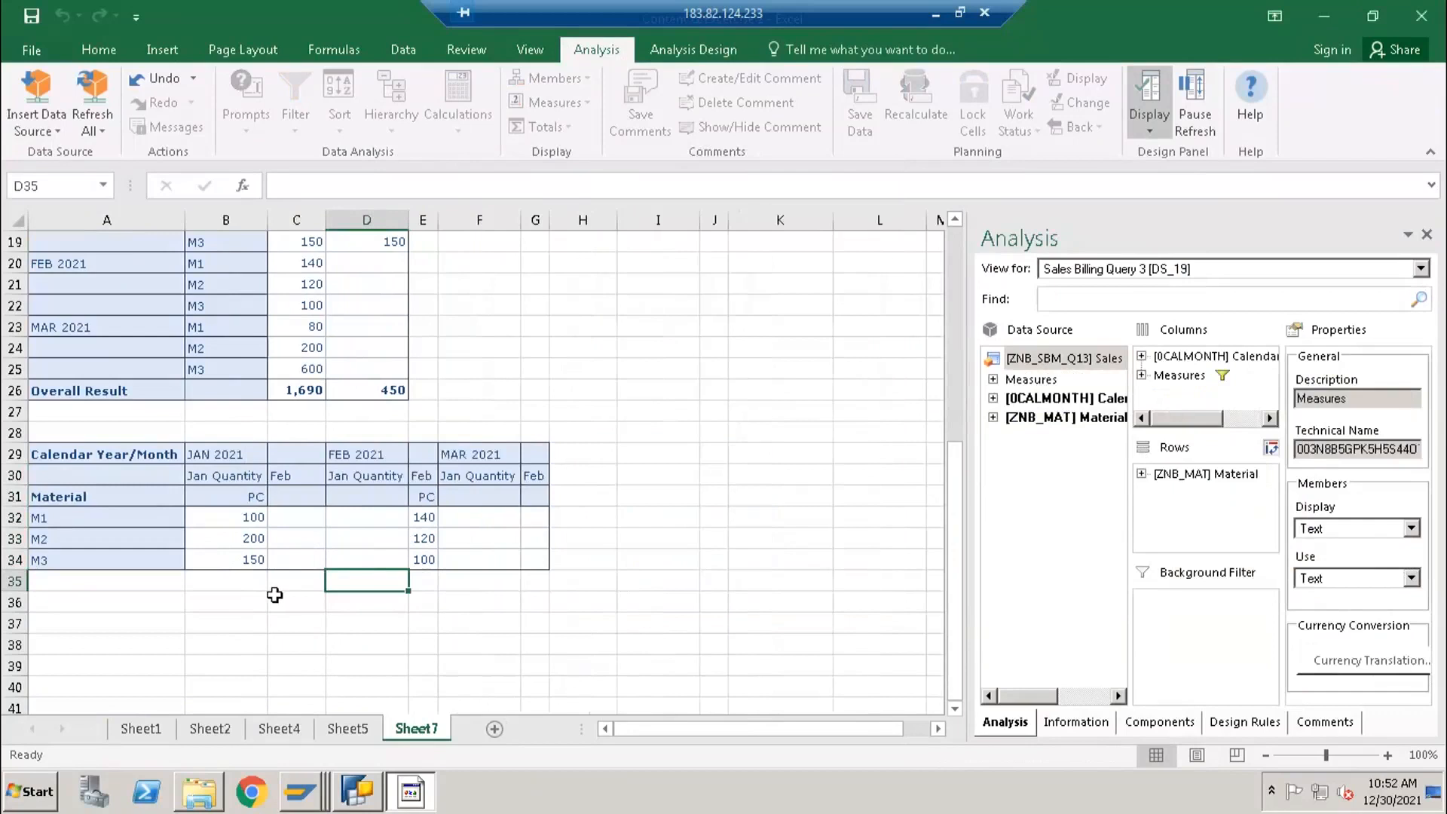
# - Switch to BEx Query Designer and set the Quantity key figure's display to Always Hide
pyautogui.click(360, 792)
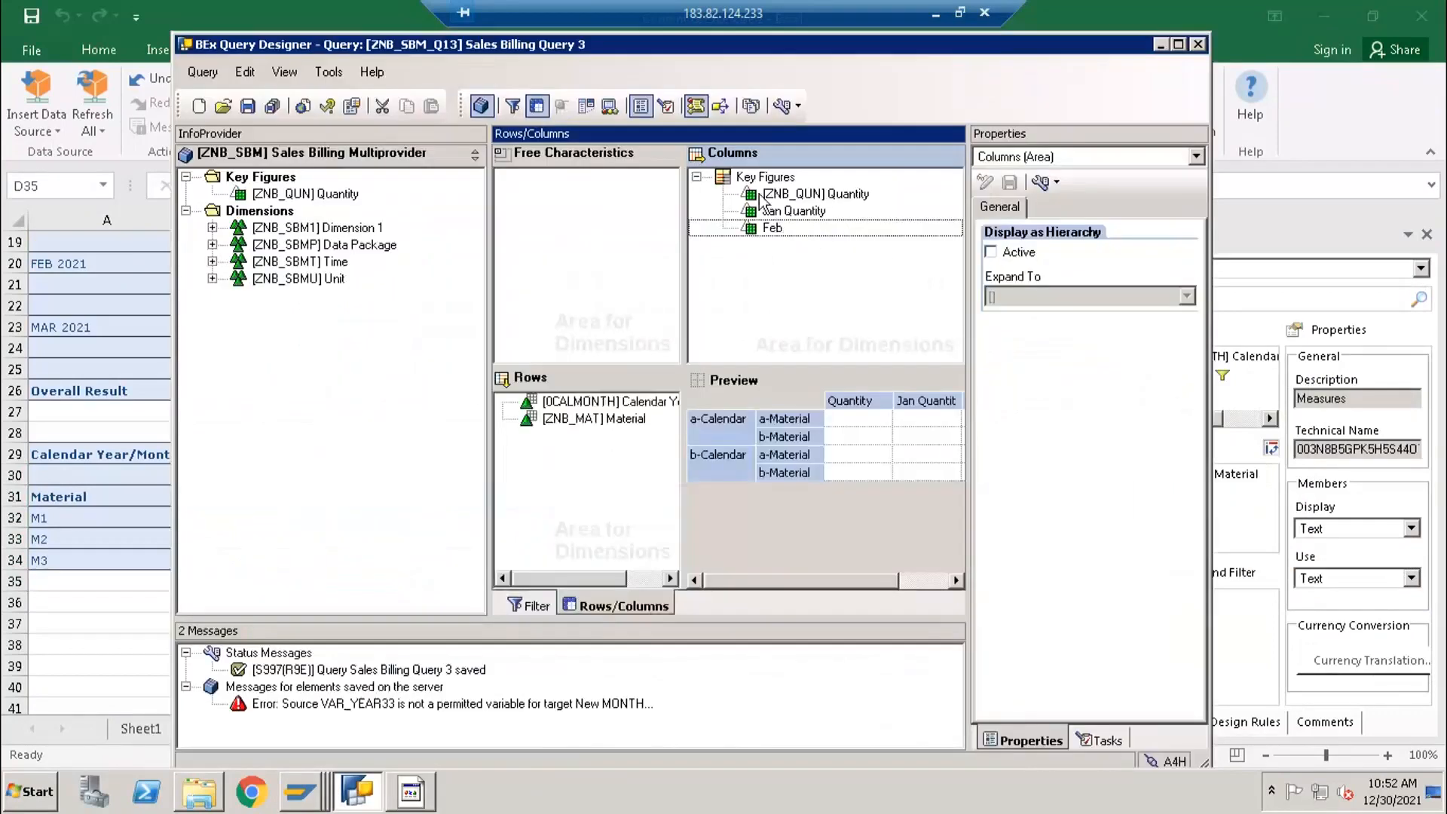
pyautogui.click(769, 197)
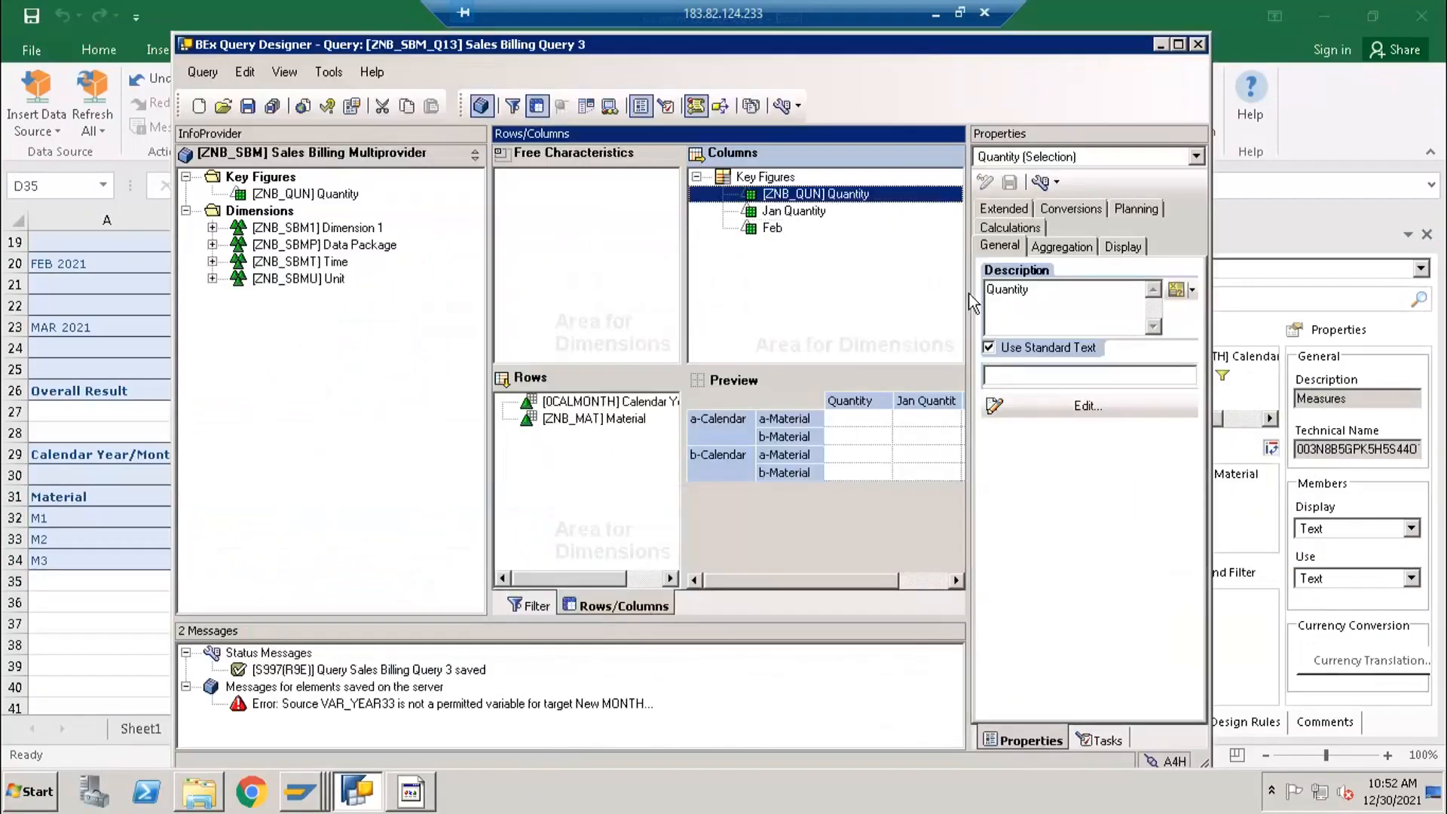
pyautogui.click(1121, 248)
pyautogui.click(1033, 306)
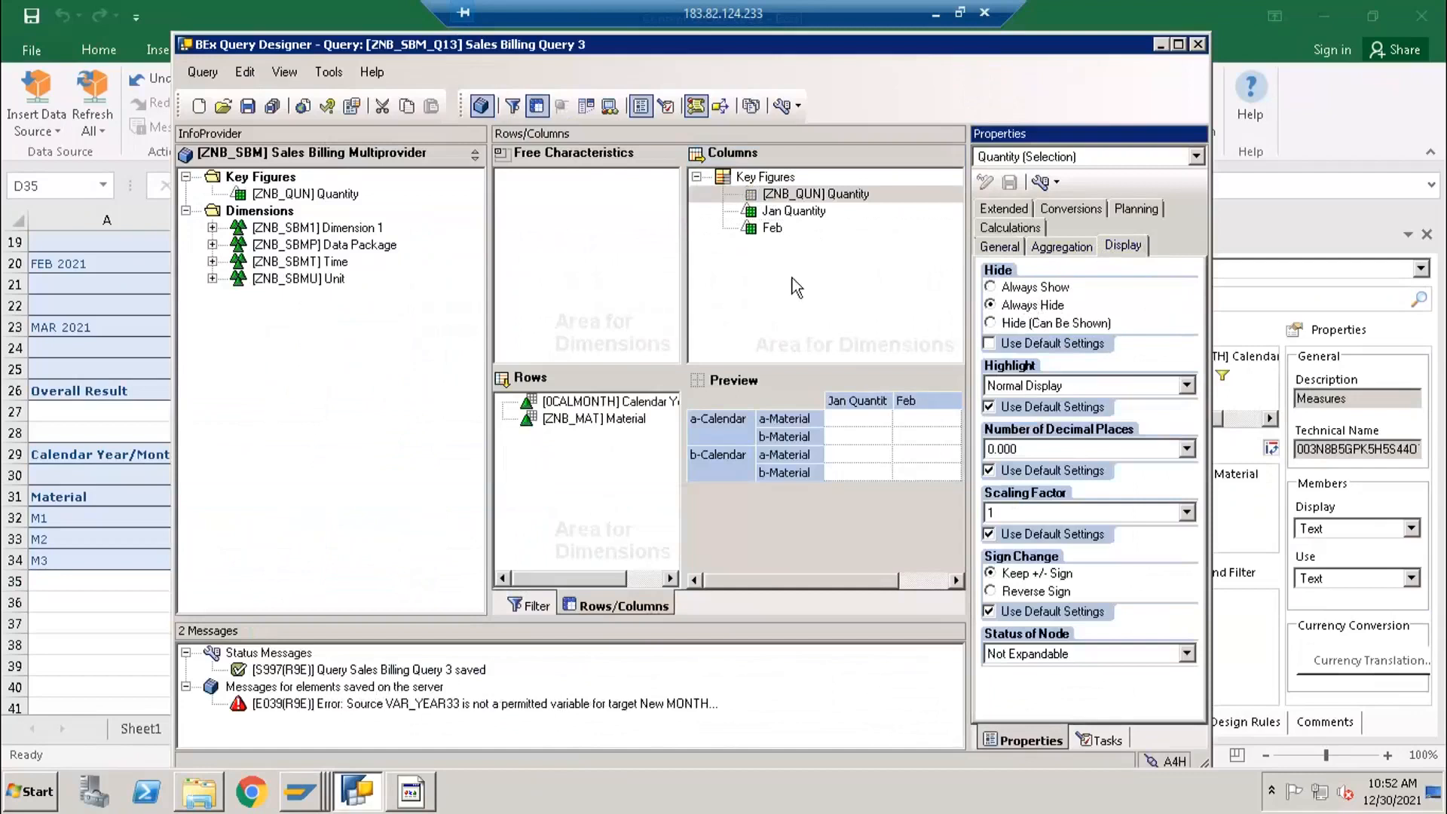
# - Shorten the description of the Jan Quantity selection to Jan
pyautogui.click(776, 212)
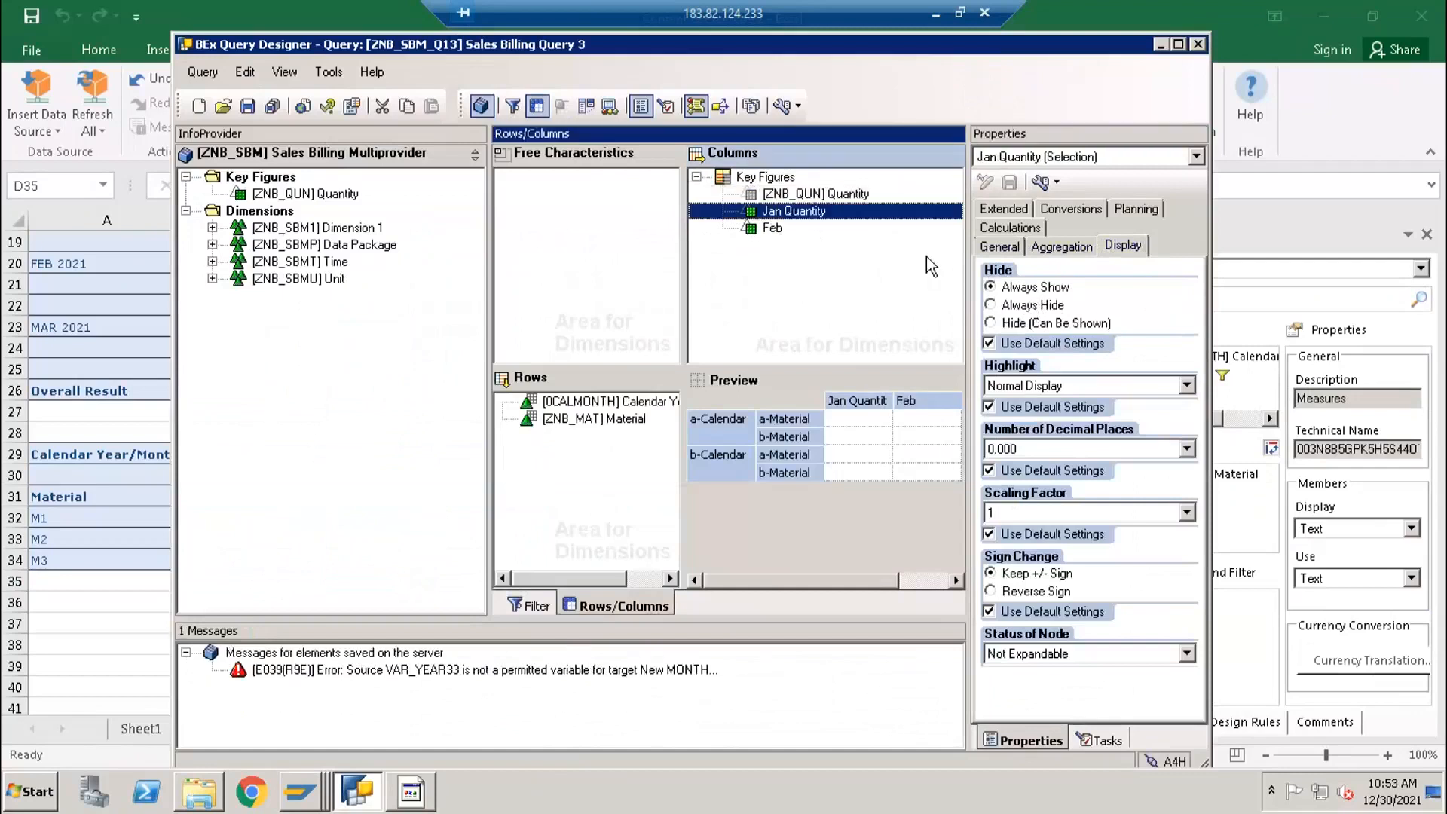
pyautogui.click(1000, 248)
pyautogui.moveTo(1009, 287); pyautogui.dragTo(1076, 289)
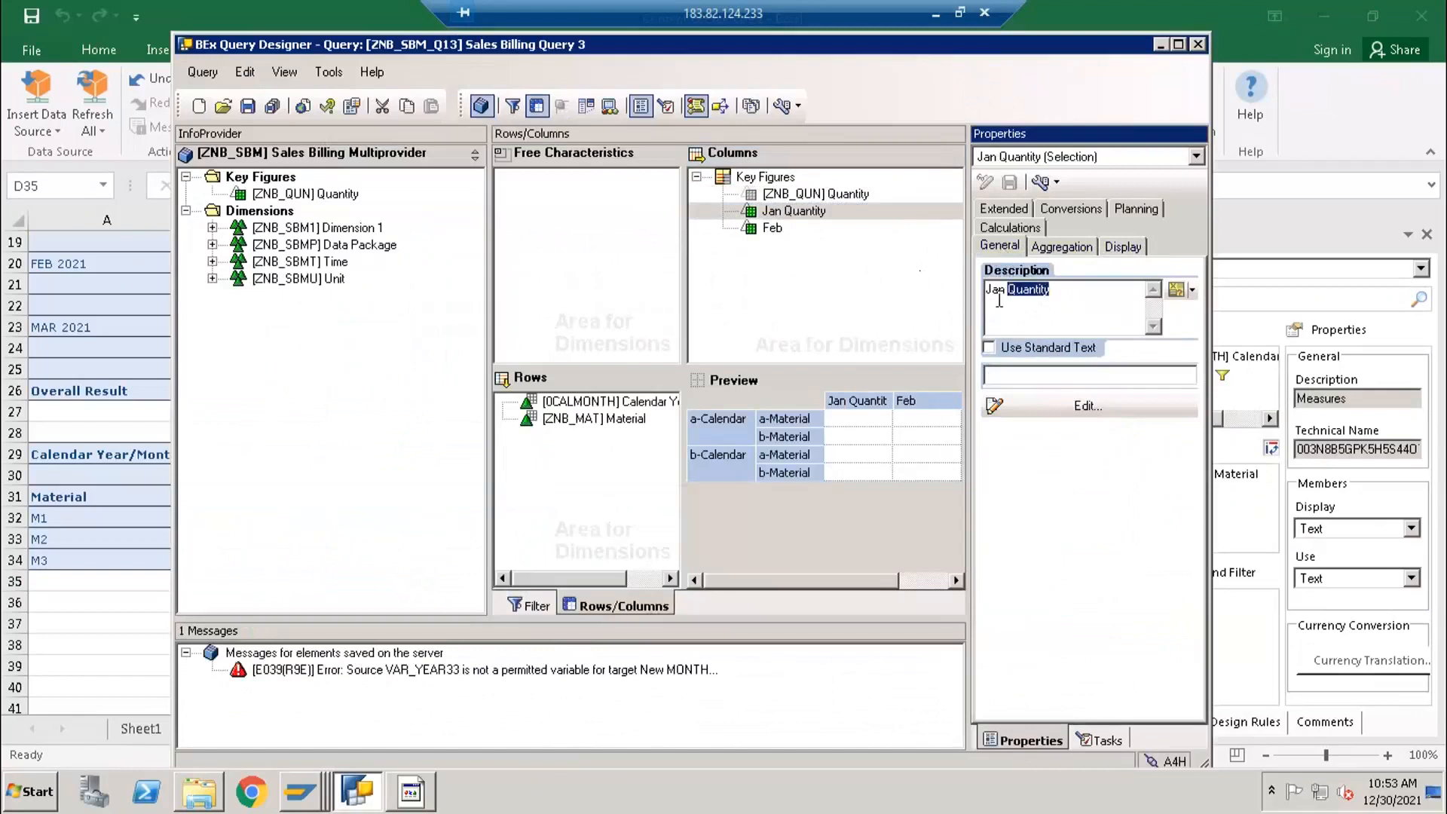
pyautogui.press('BackSpace')
pyautogui.click(778, 230)
# - Add a new selection described as March to the Key Figures structure and open it for editing
pyautogui.click(776, 180)
pyautogui.rightClick(776, 179)
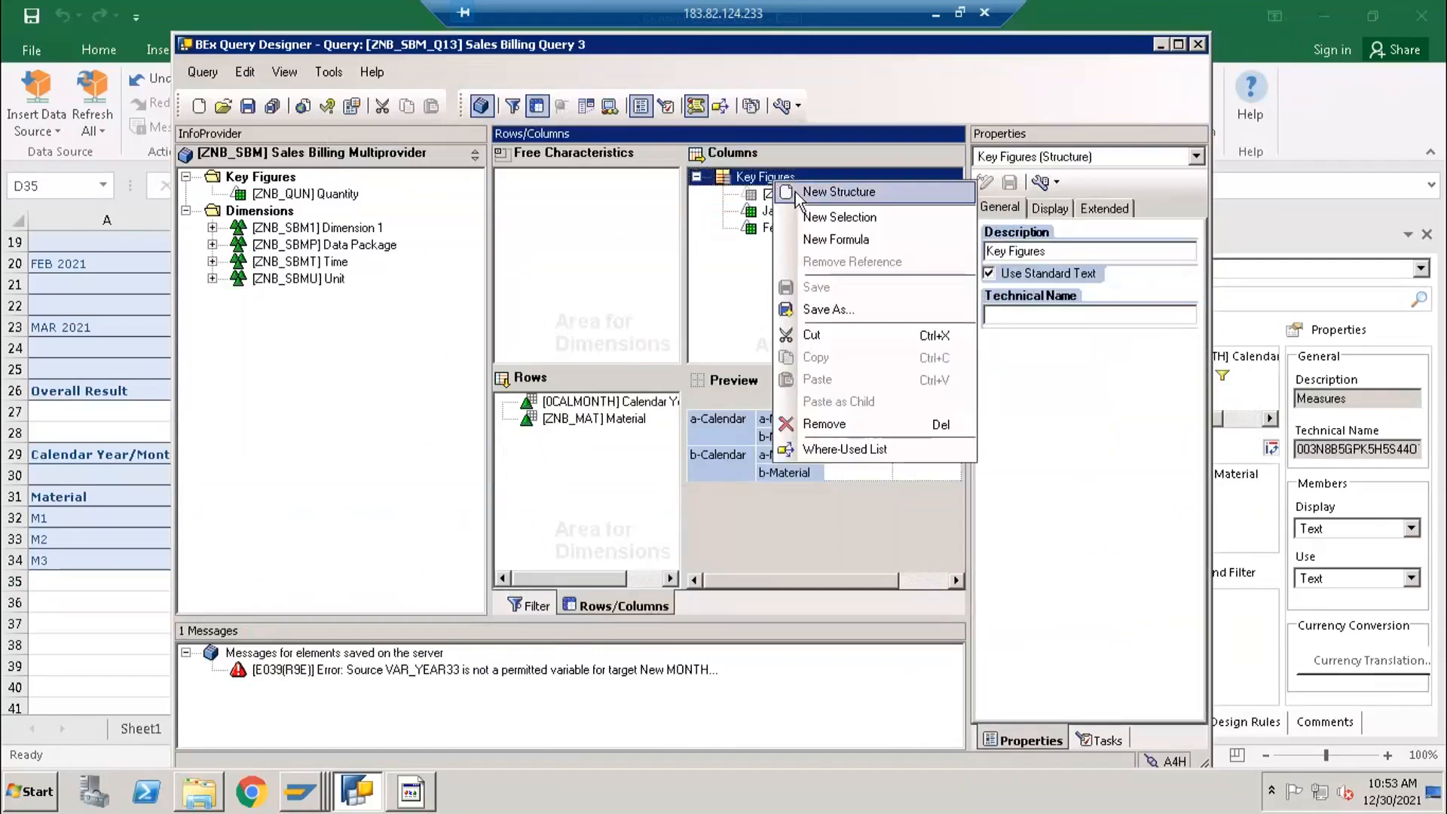
pyautogui.click(812, 218)
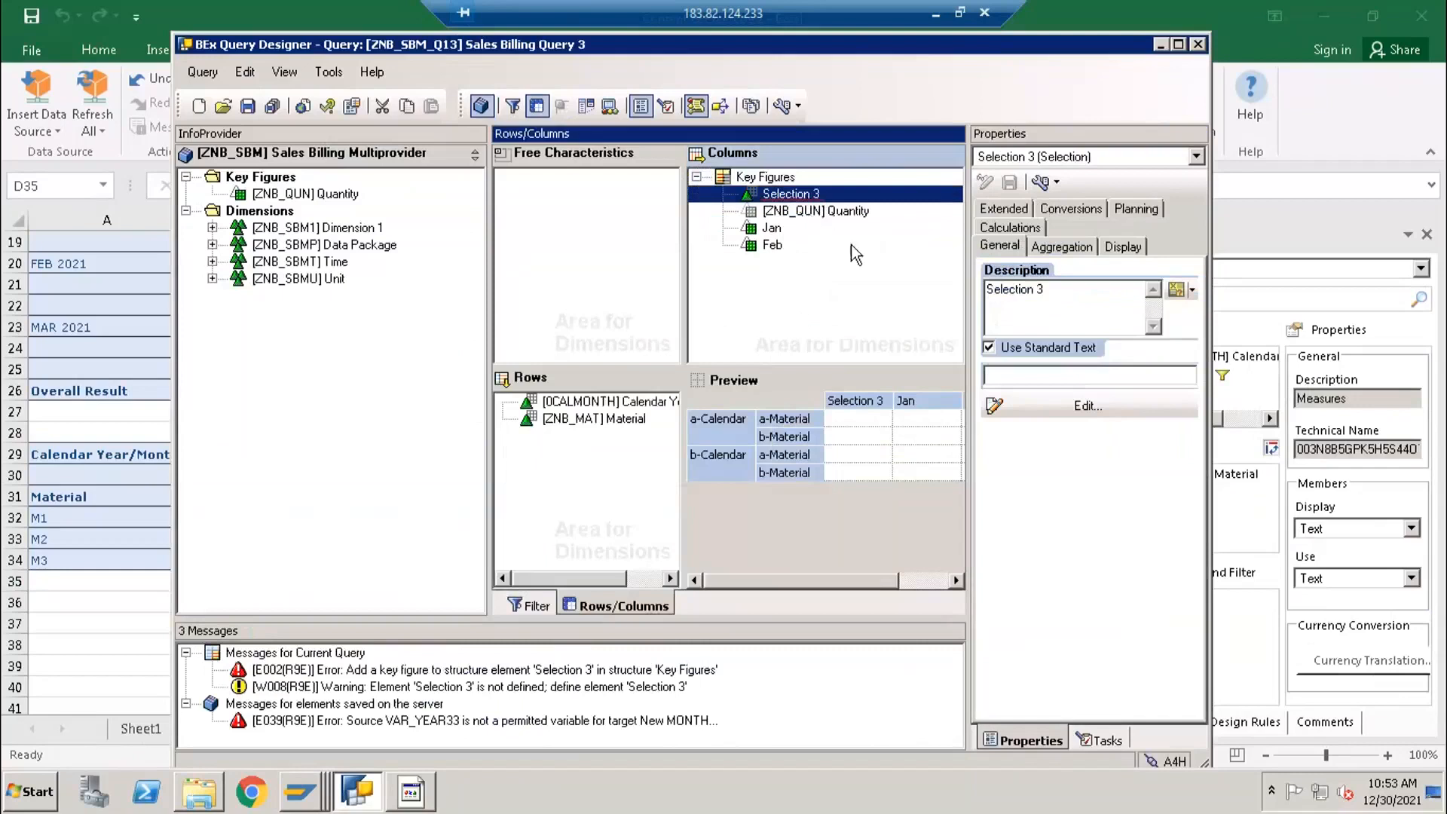
pyautogui.click(1029, 291)
pyautogui.write('Mar')
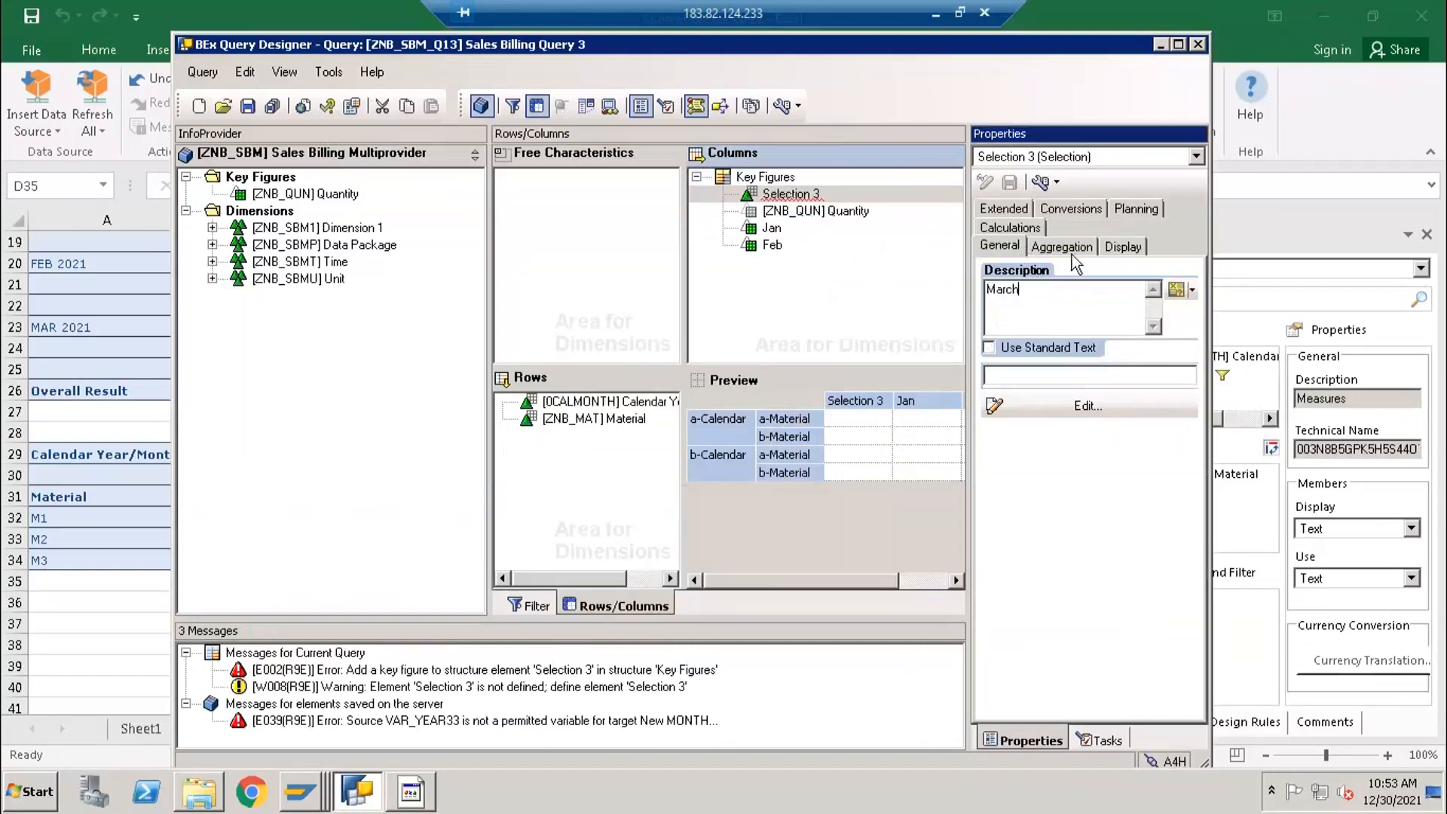
pyautogui.write('ch')
pyautogui.click(1123, 247)
pyautogui.click(1000, 246)
pyautogui.click(1035, 410)
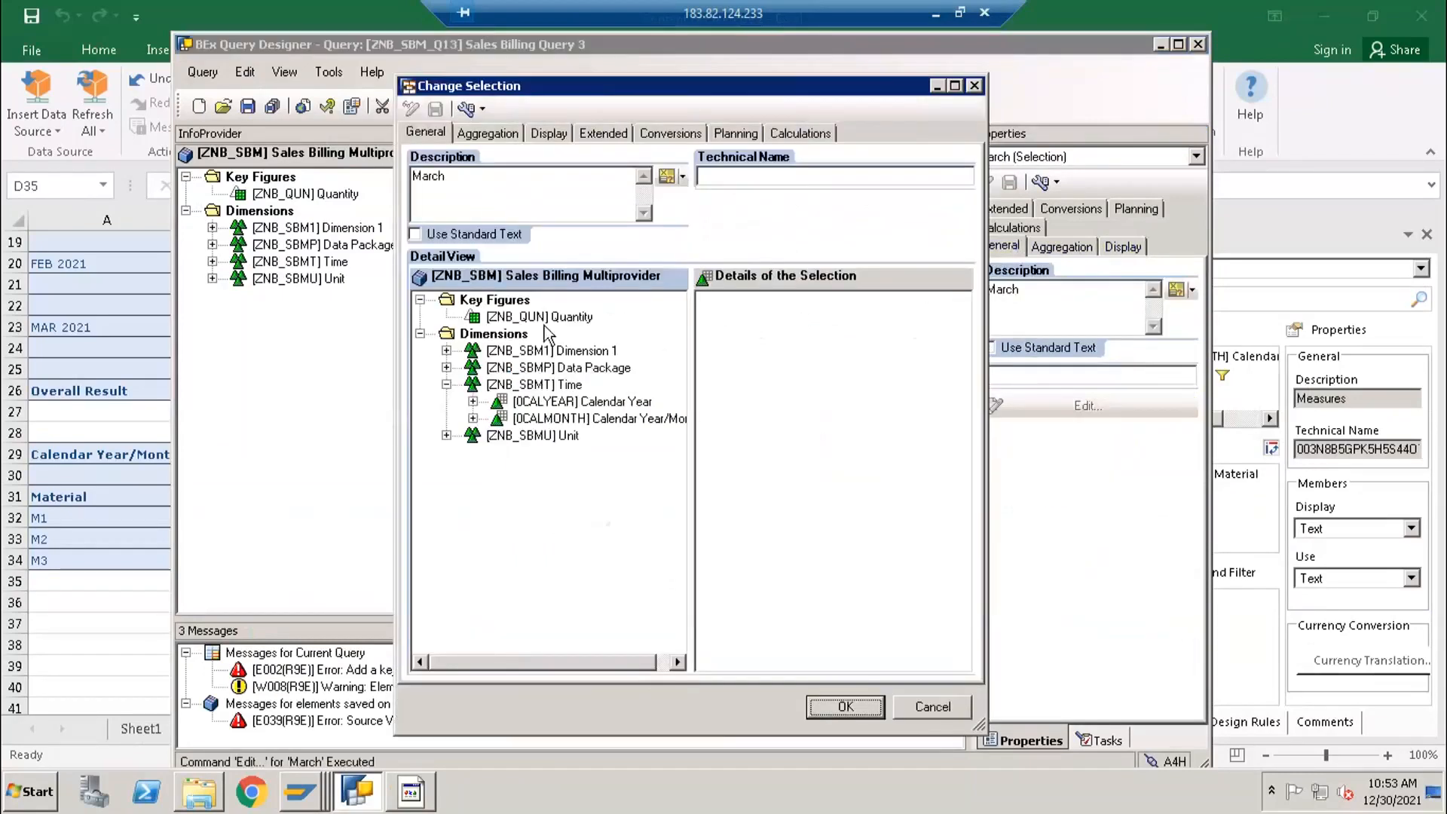
# - Add the Quantity key figure and Calendar Year/Month to the March selection's details and open the month's restriction values
pyautogui.click(538, 317)
pyautogui.moveTo(576, 321); pyautogui.dragTo(750, 340)
pyautogui.moveTo(580, 419); pyautogui.dragTo(746, 336)
pyautogui.rightClick(743, 336)
pyautogui.click(777, 344)
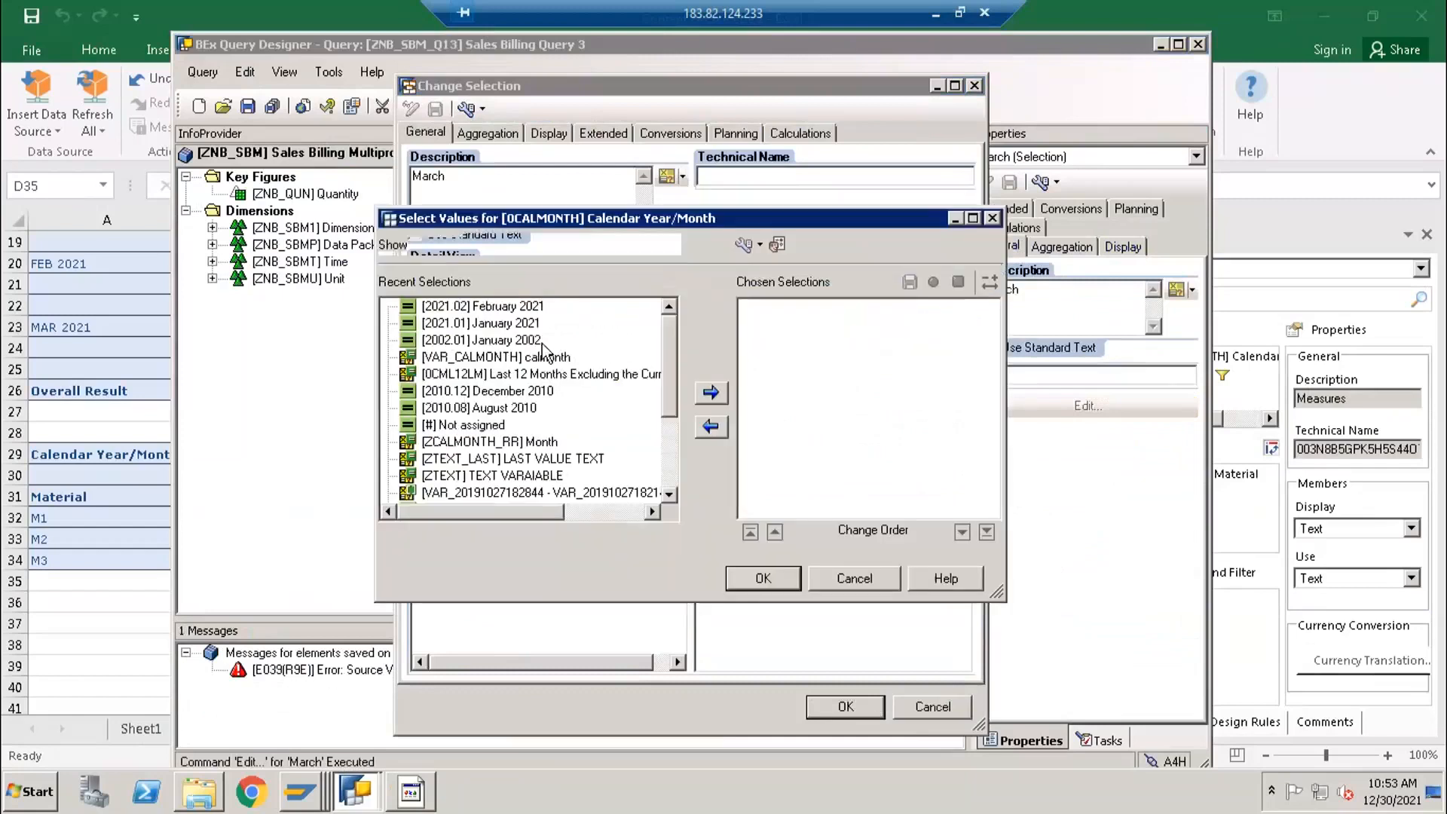
# - Restrict Calendar Year/Month to the single value March 2021 and accept the March selection
pyautogui.click(526, 251)
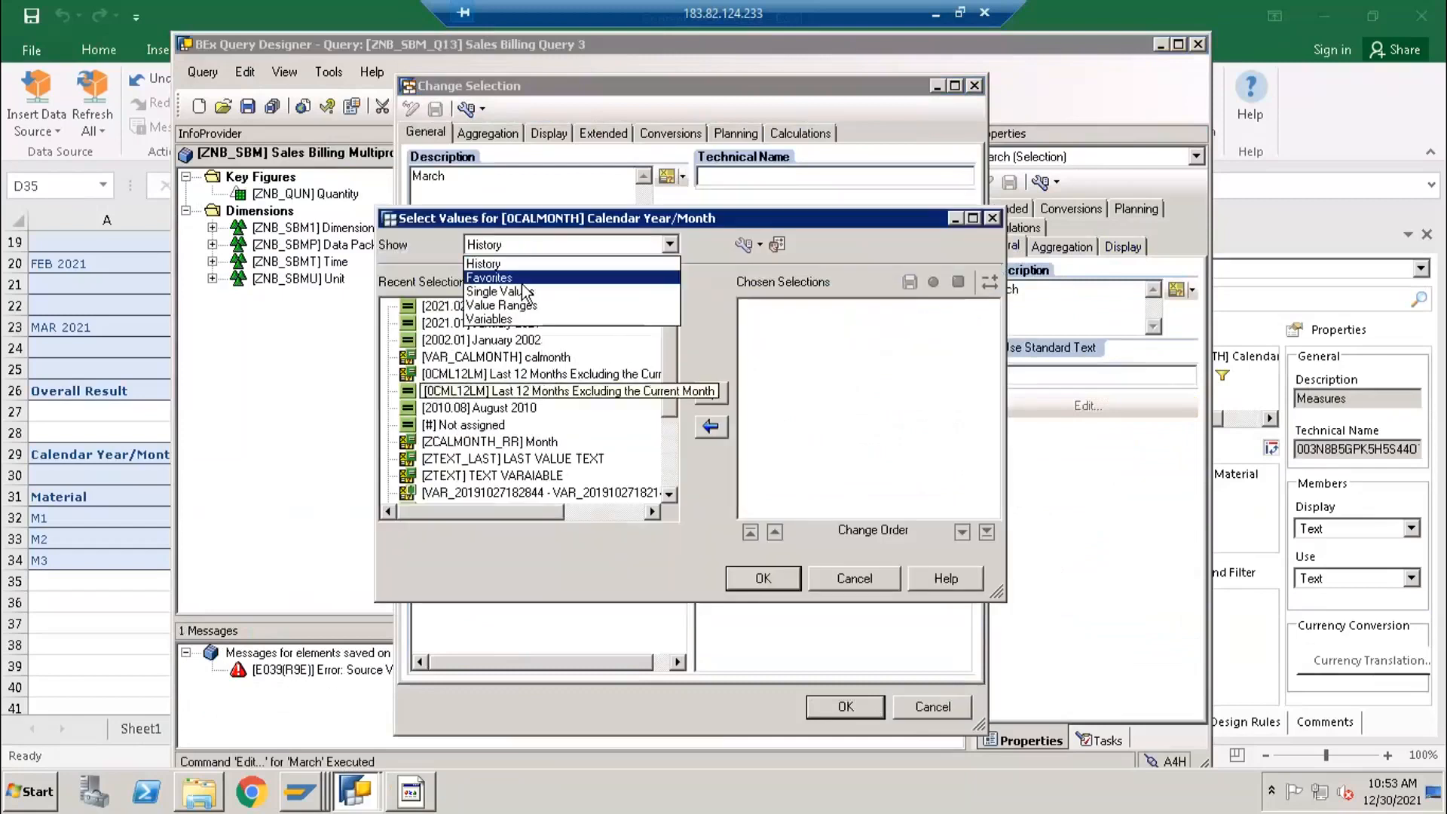
pyautogui.click(519, 294)
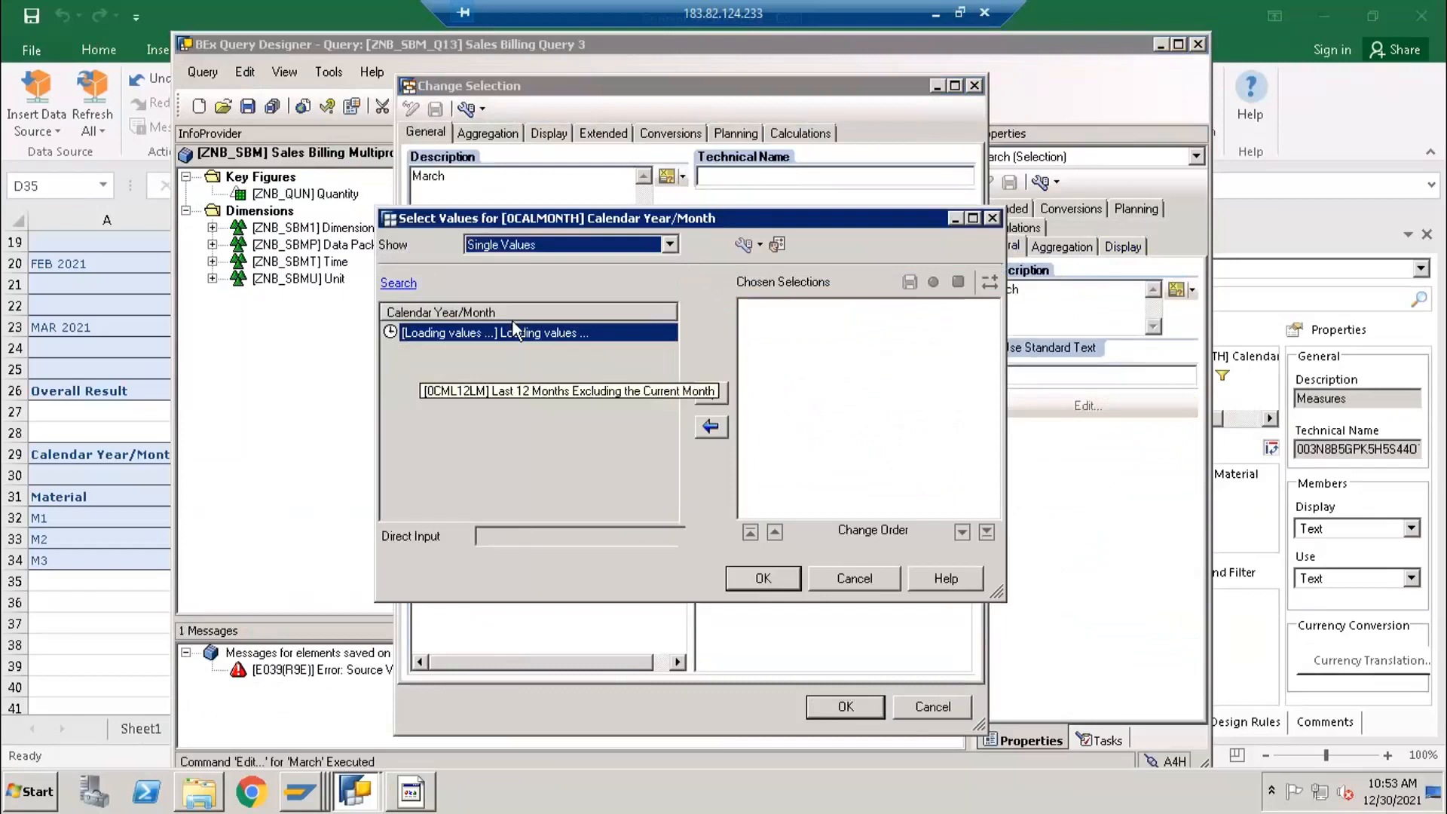
pyautogui.doubleClick(459, 370)
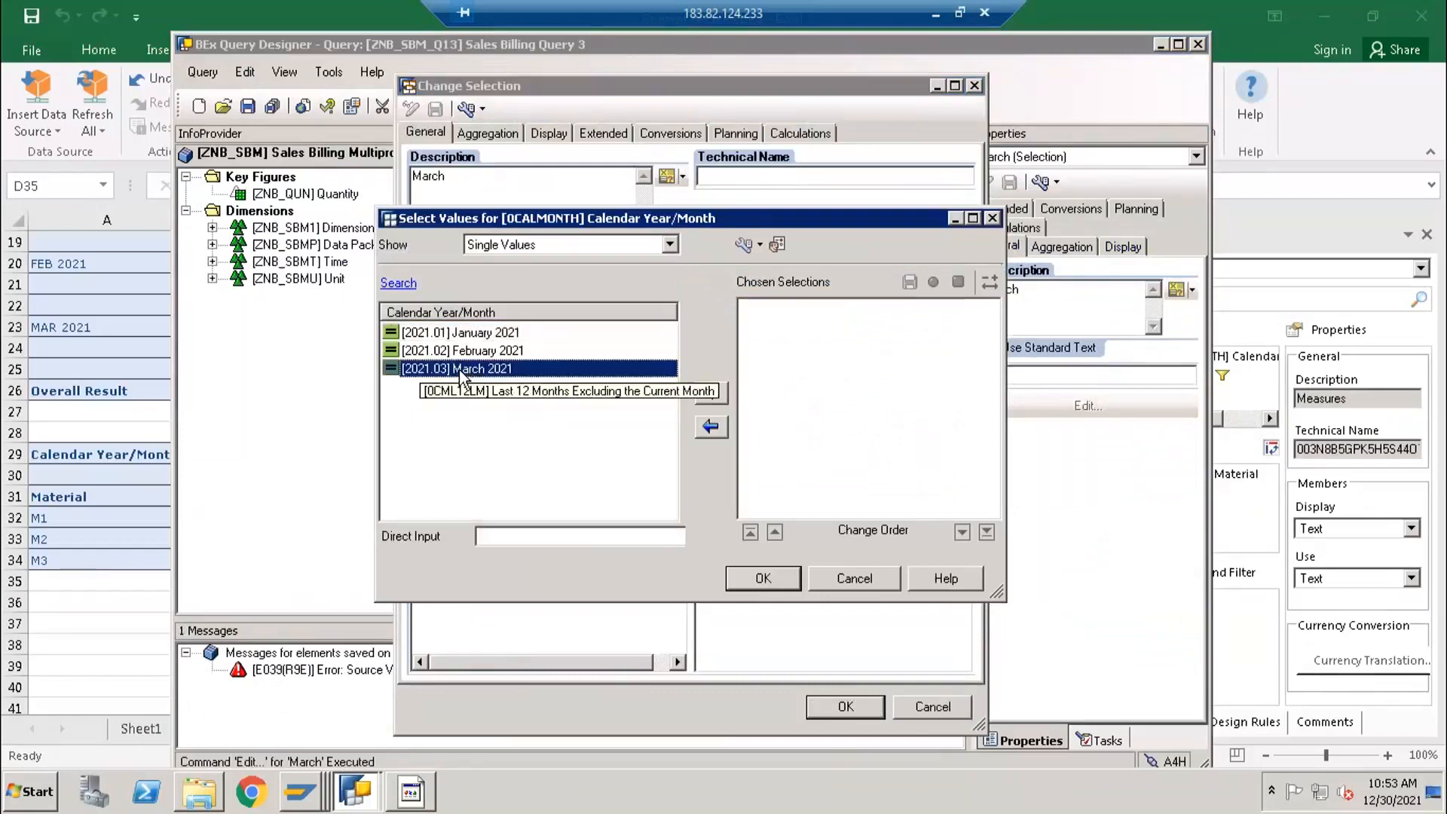
pyautogui.click(772, 578)
pyautogui.click(829, 704)
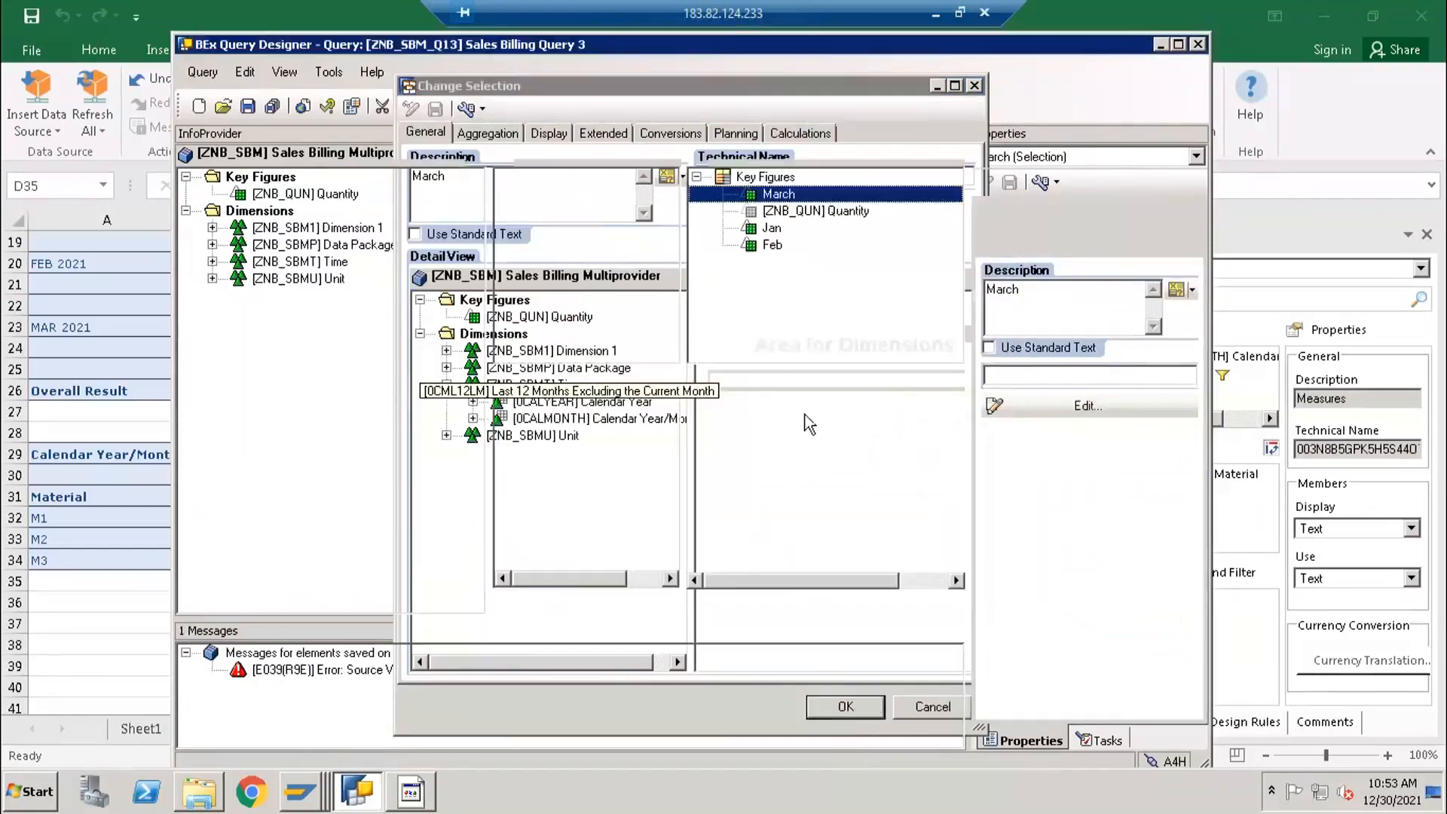
# - Move the March selection below Feb in the Key Figures structure and save the query
pyautogui.moveTo(782, 217)
pyautogui.mouseDown()
pyautogui.moveTo(776, 268)
pyautogui.moveTo(784, 230)
pyautogui.mouseUp()
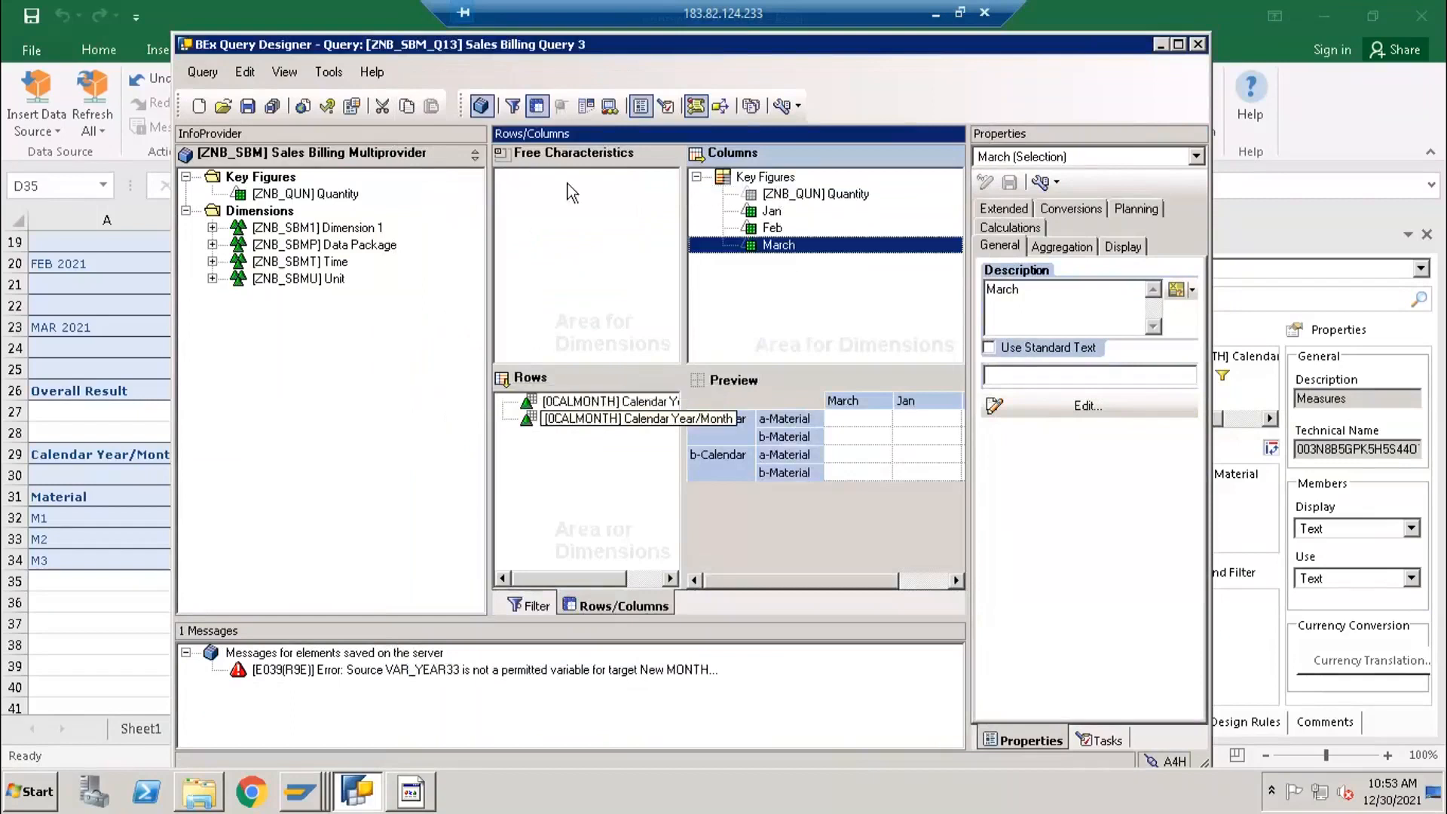
pyautogui.click(247, 105)
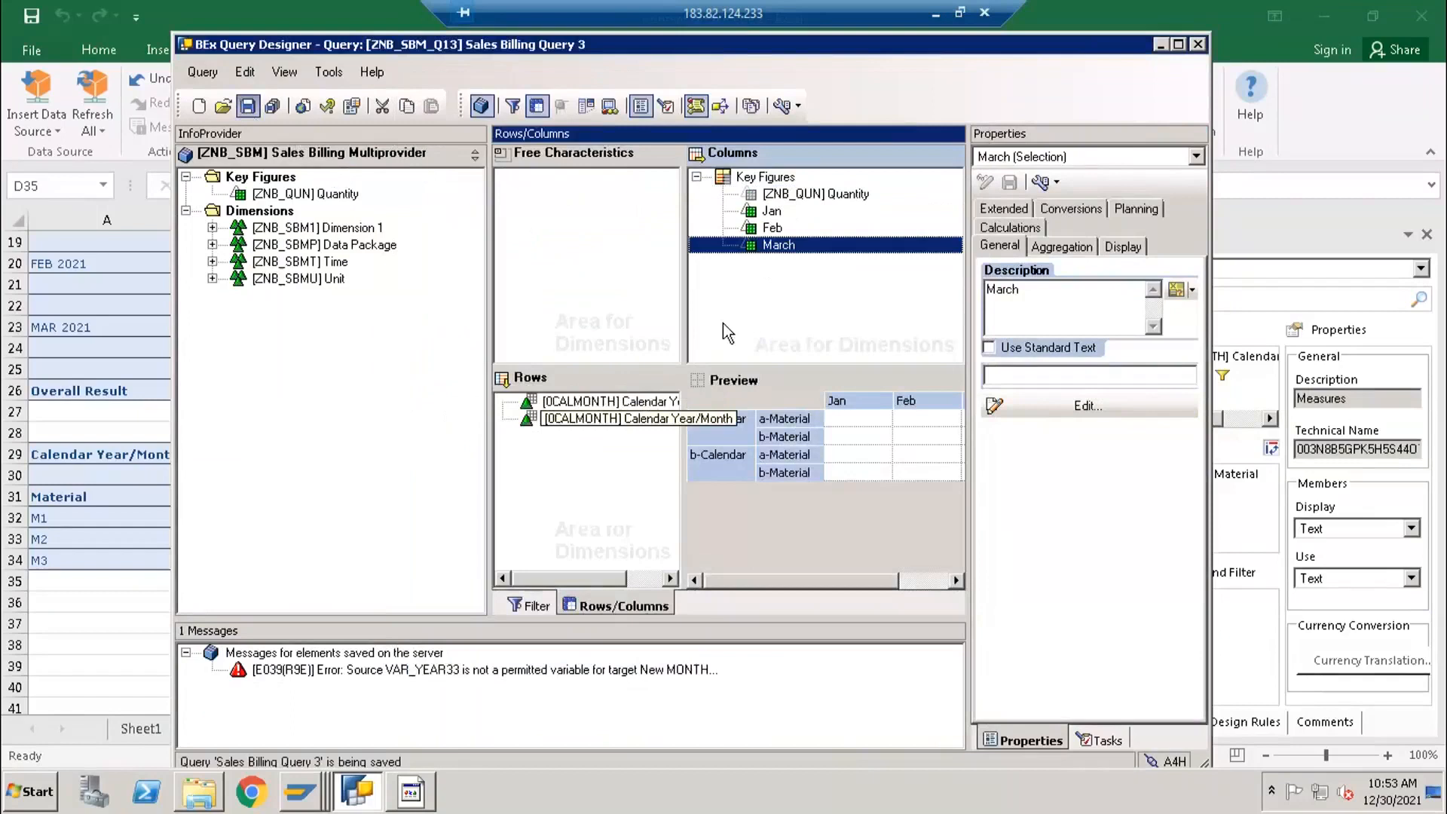
pyautogui.click(769, 213)
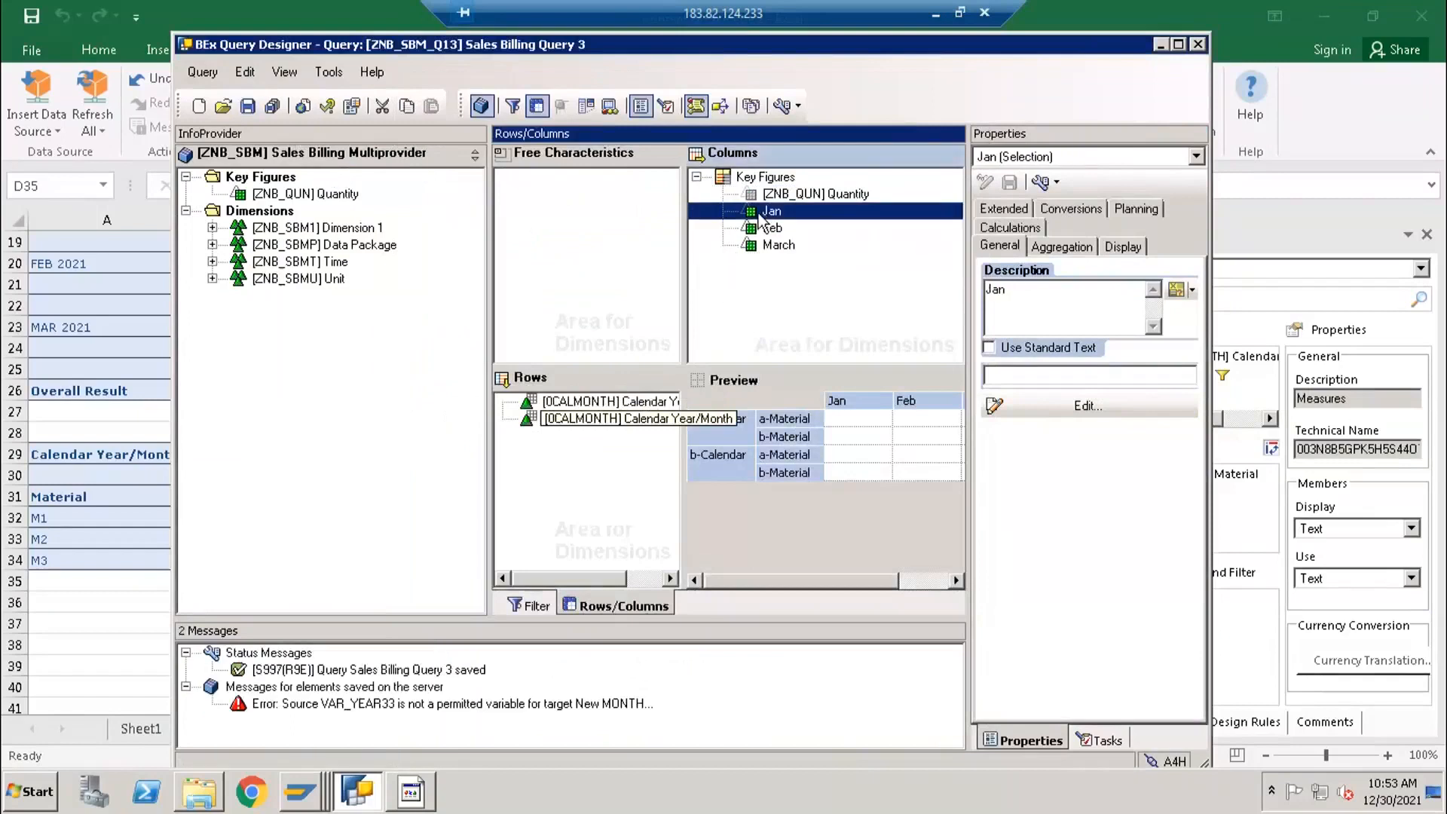
pyautogui.click(758, 233)
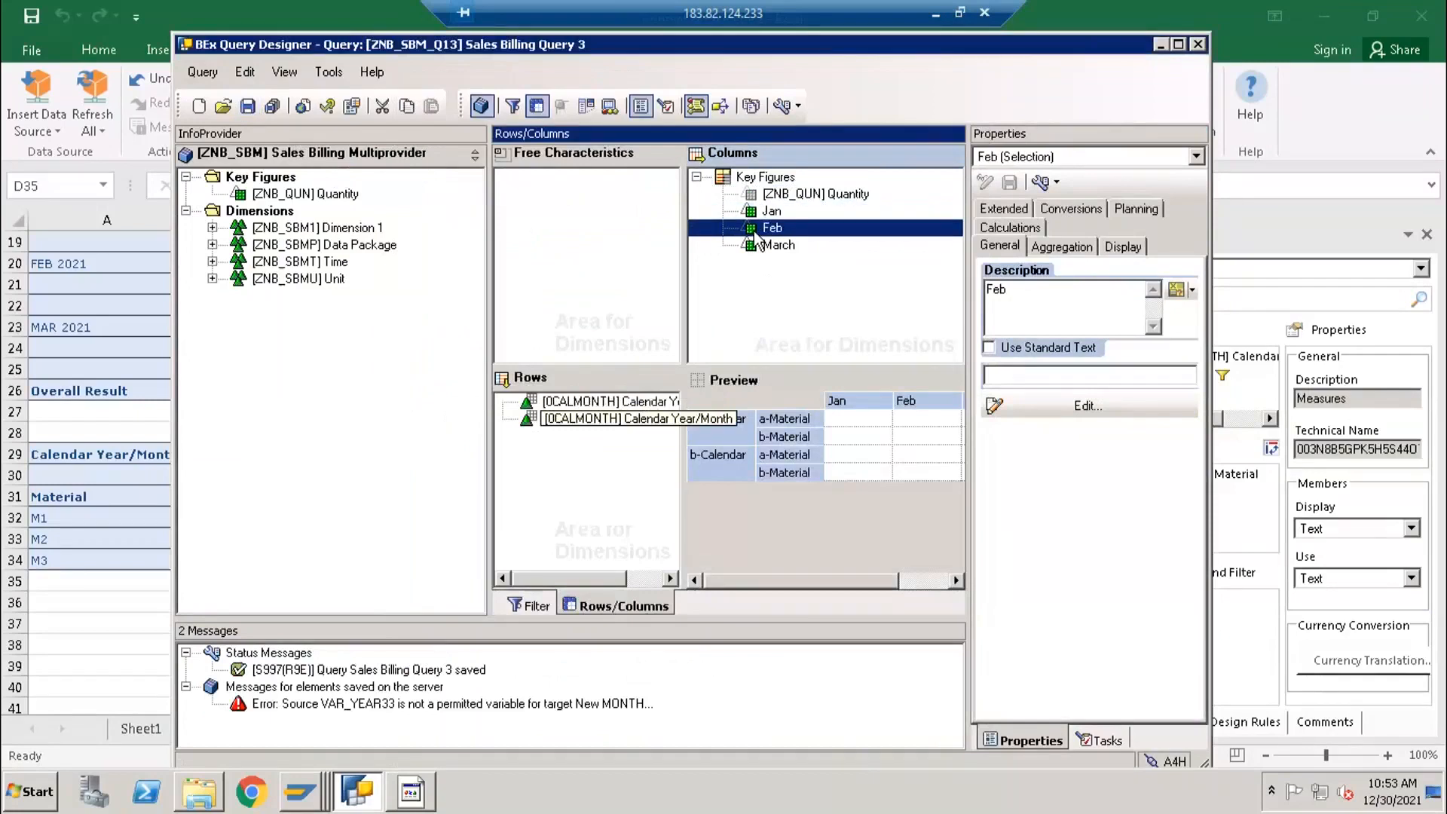
pyautogui.click(756, 251)
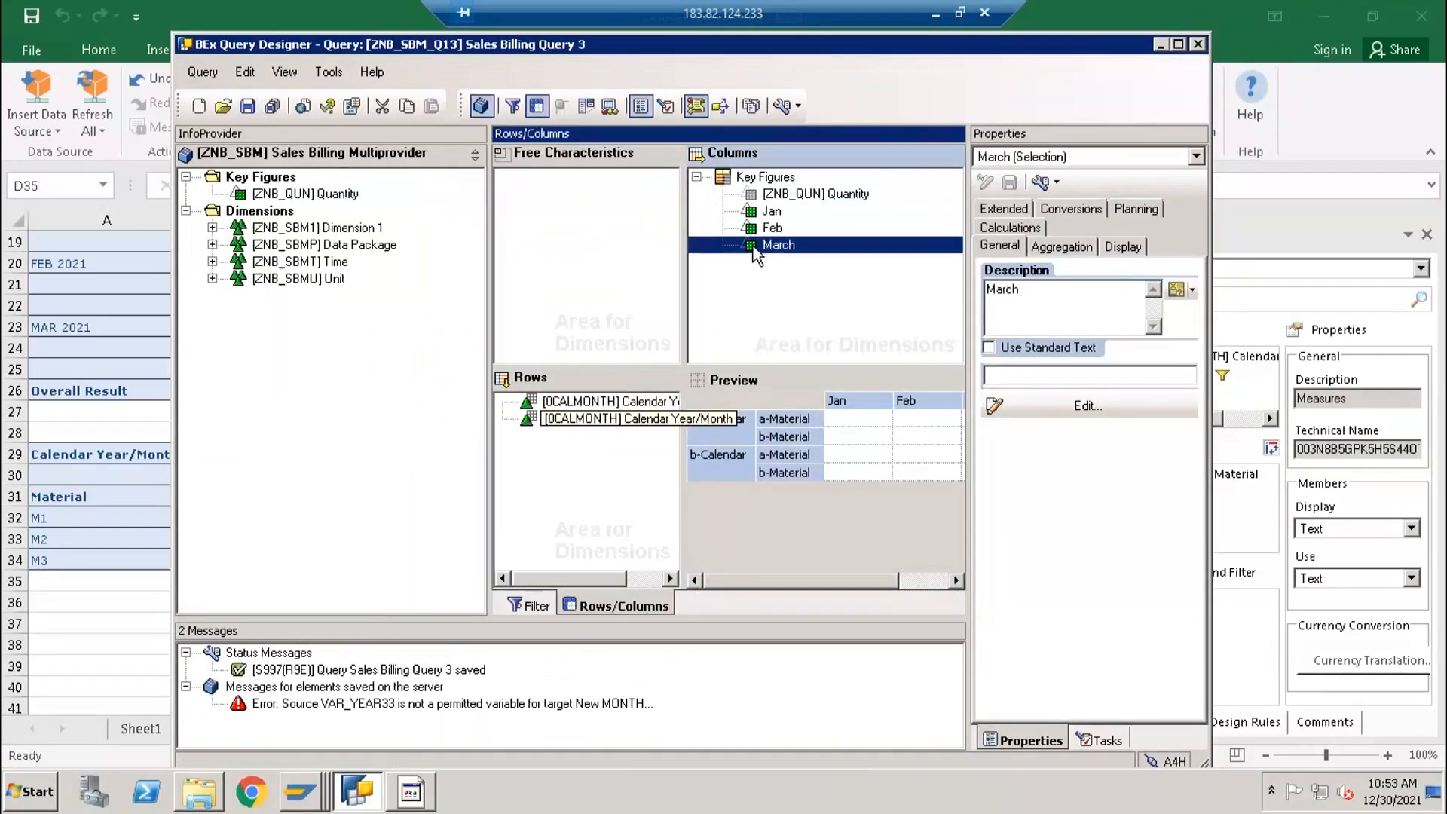
pyautogui.click(247, 106)
# - Switch to Excel and insert query ZNB_SBM_Q13 as a new analysis data source at cell A36
pyautogui.click(81, 593)
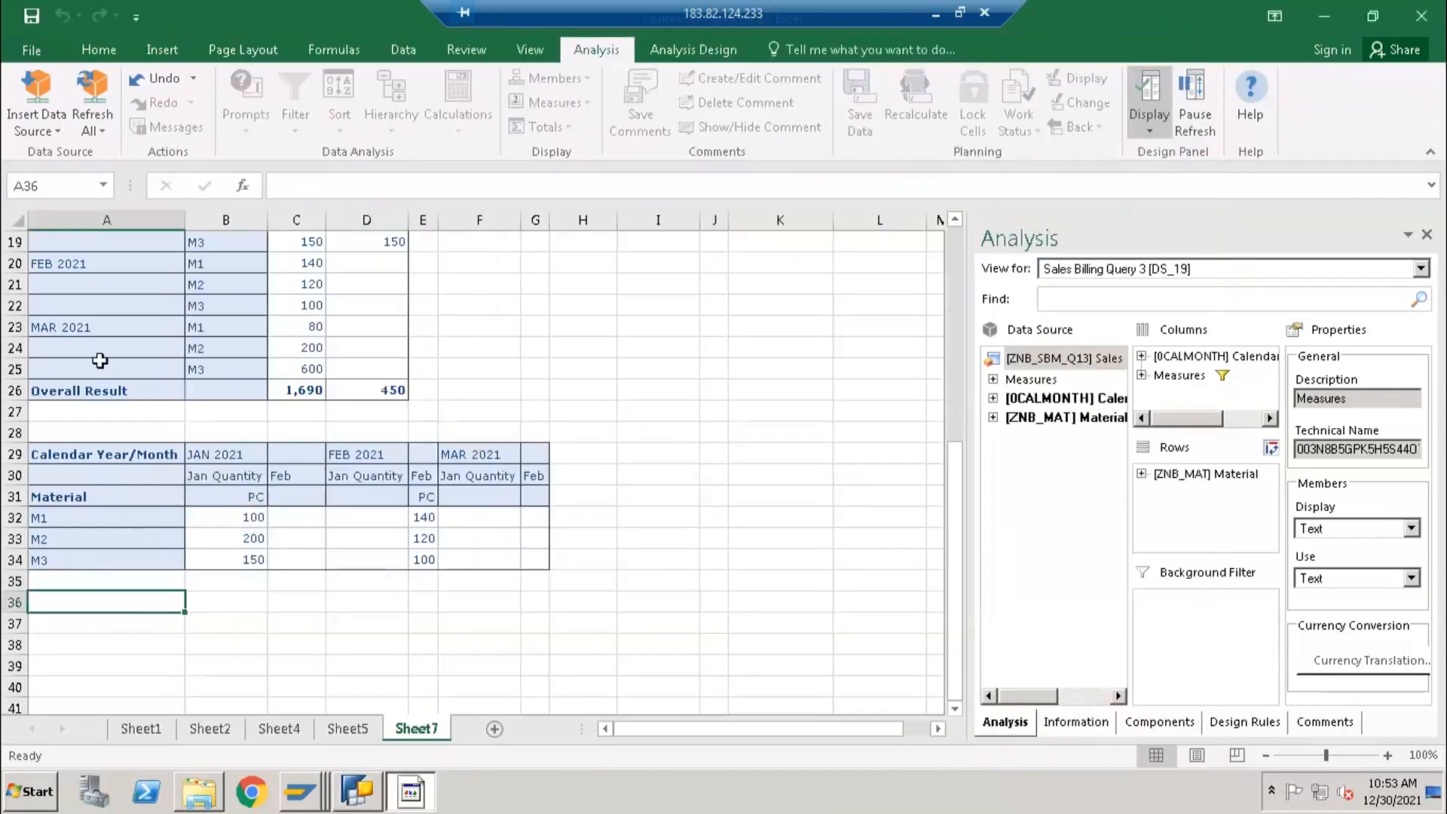
pyautogui.click(62, 132)
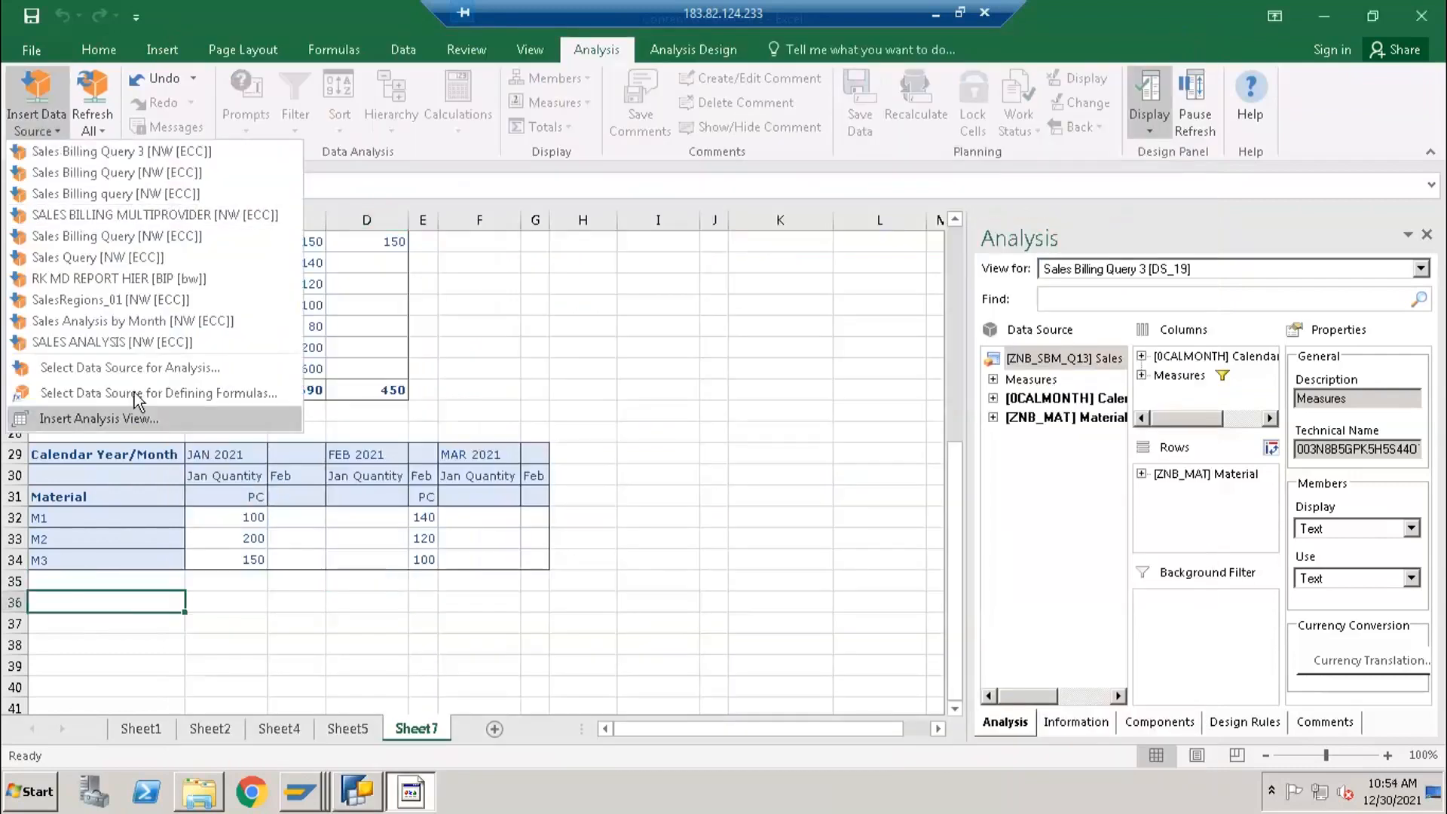
pyautogui.click(136, 369)
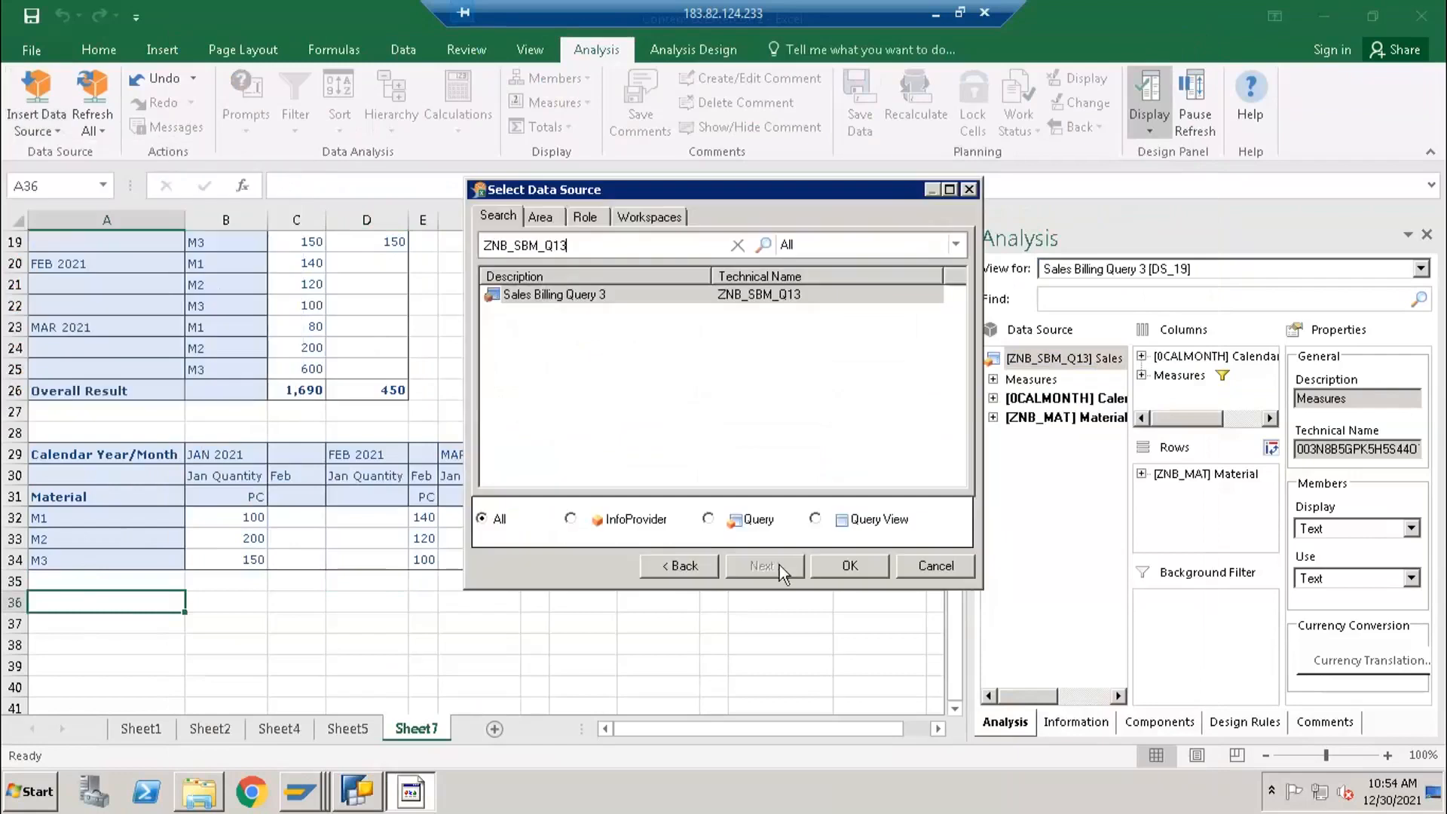
pyautogui.click(830, 571)
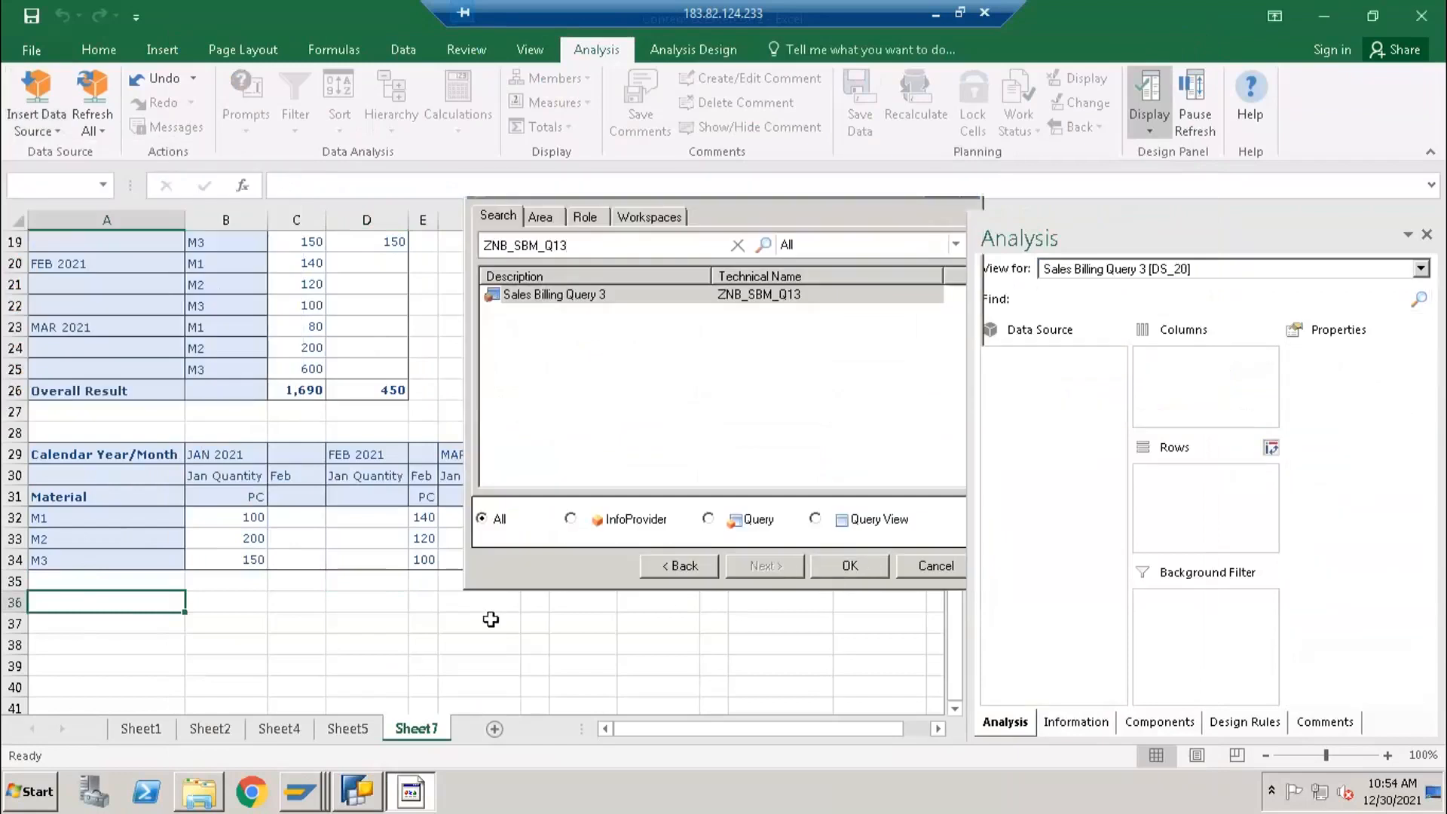
pyautogui.scroll(-1, 417, 629)
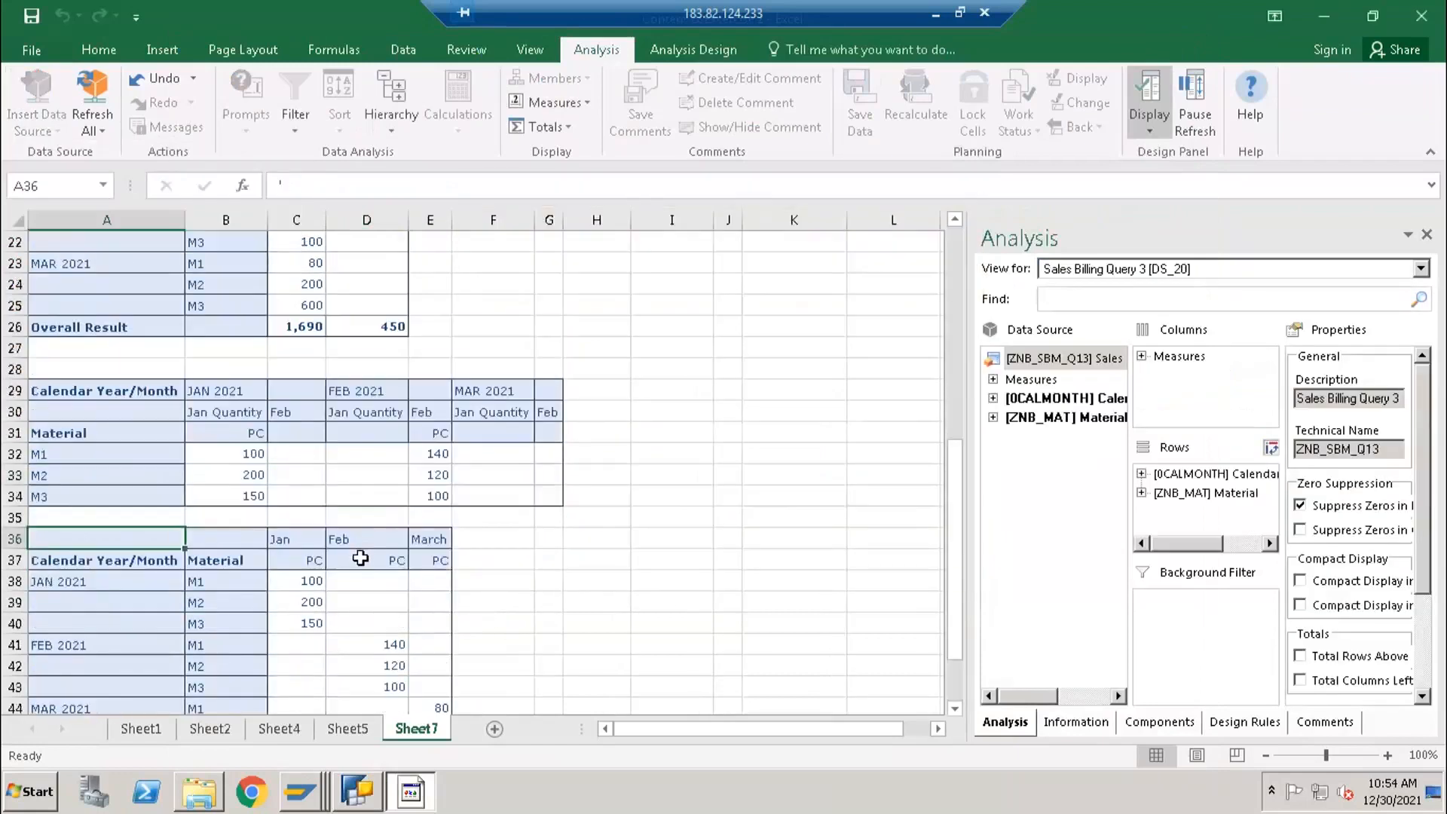
pyautogui.scroll(3, 360, 558)
pyautogui.scroll(-3, 339, 588)
pyautogui.scroll(-3, 313, 599)
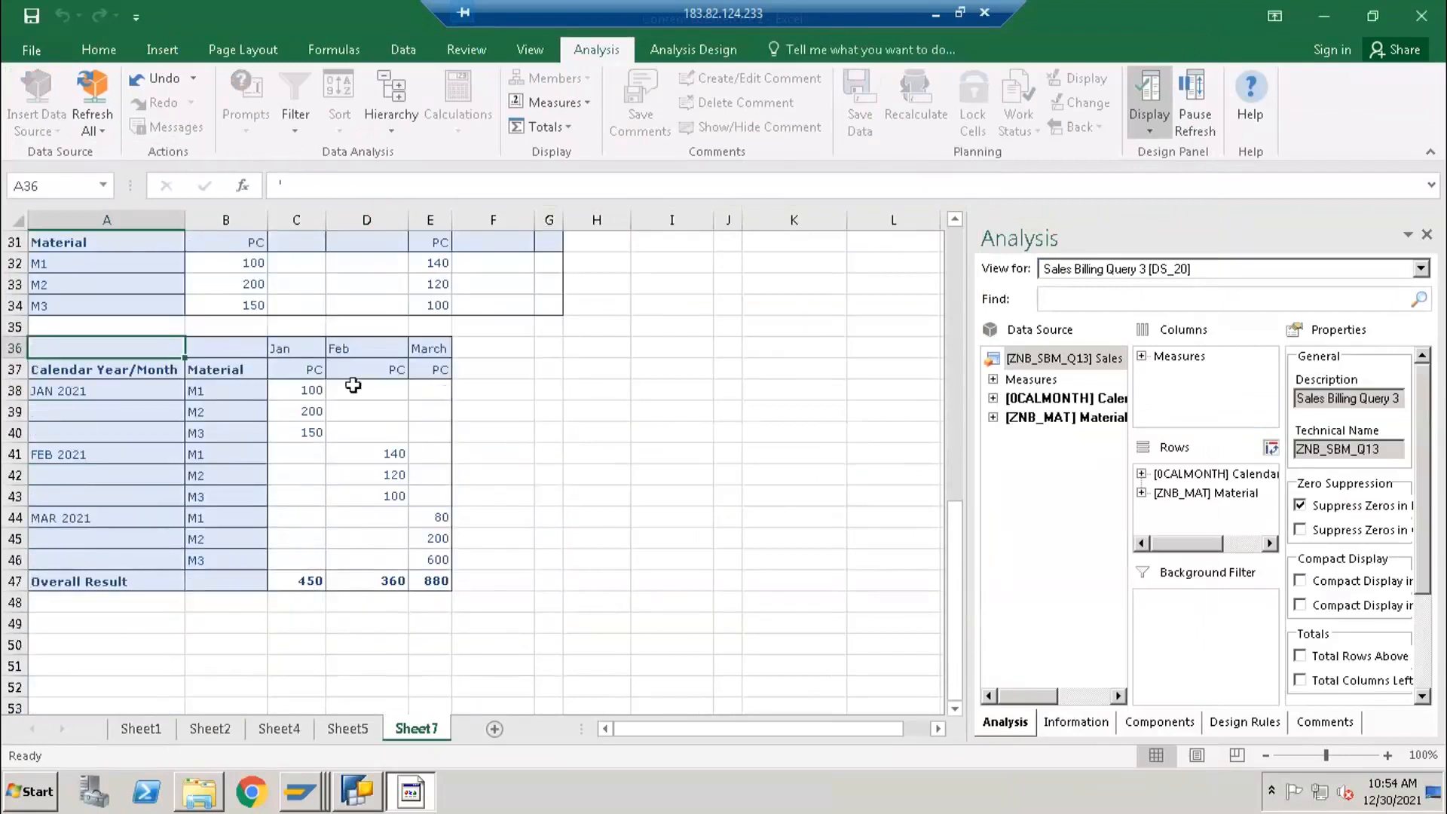
# - Switch to BEx Query Designer, move Calendar Year/Month from the rows to above Key Figures in the columns, and save the query
pyautogui.click(108, 634)
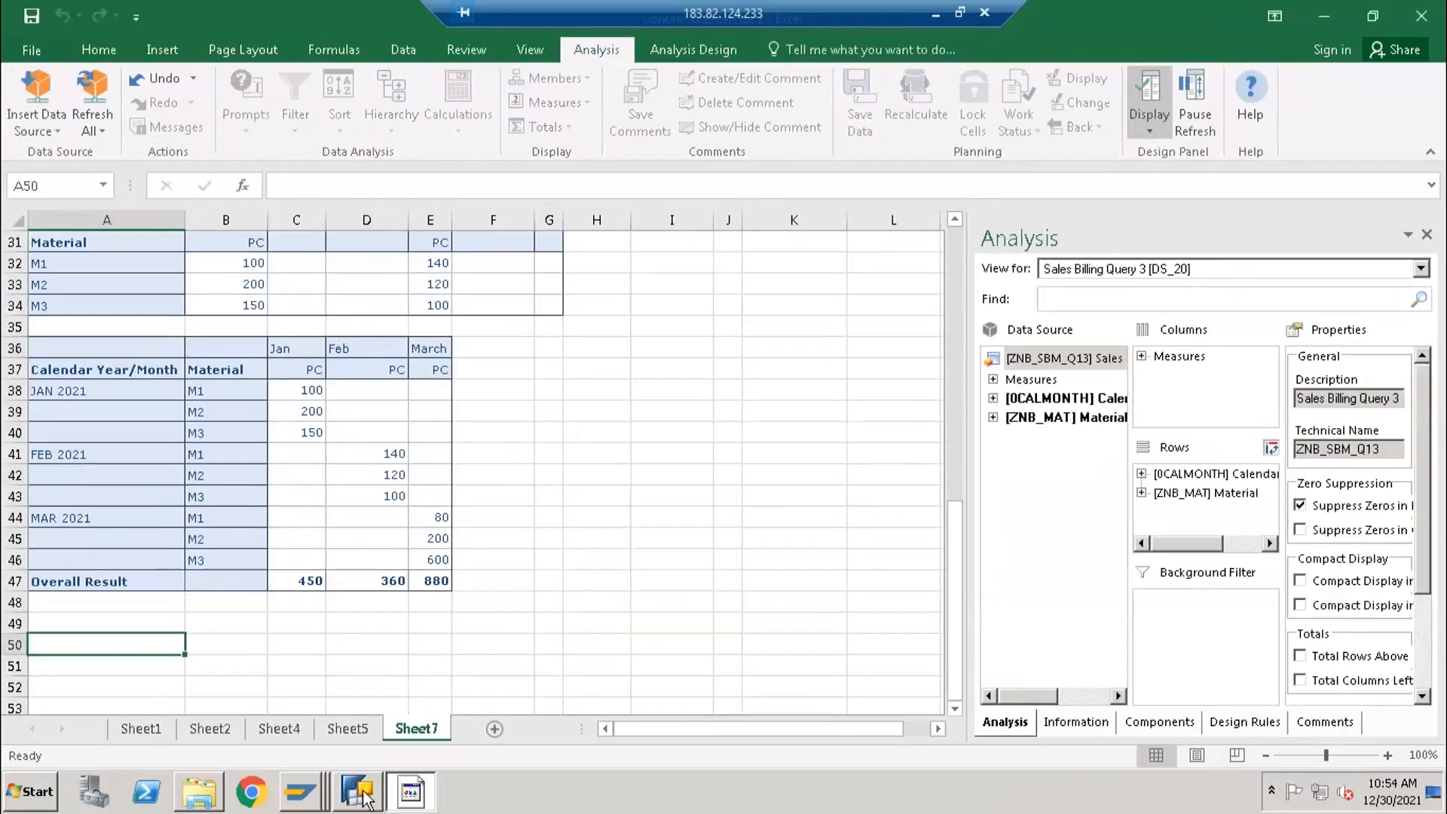
pyautogui.click(358, 791)
pyautogui.click(599, 402)
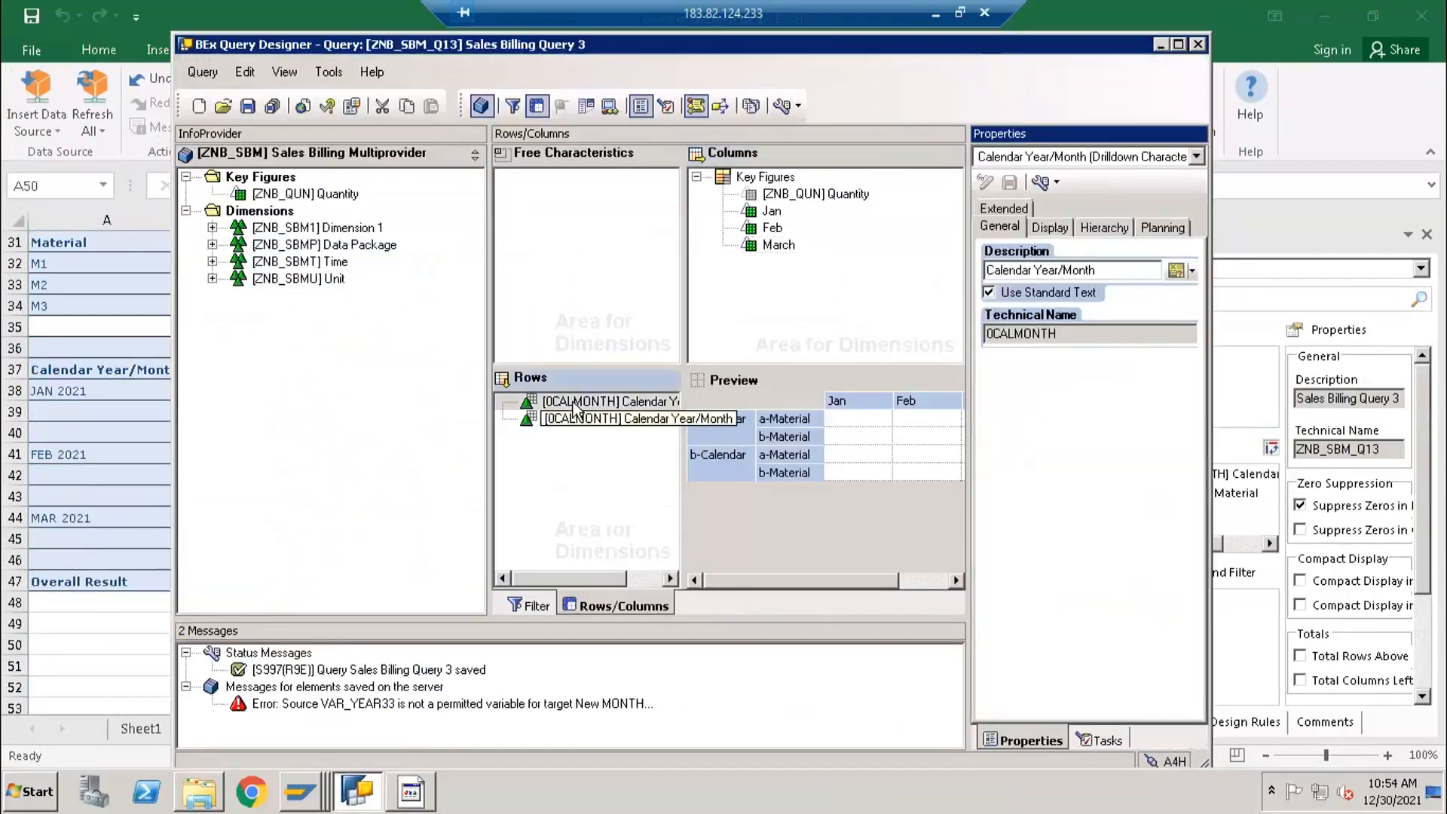
pyautogui.moveTo(653, 343); pyautogui.dragTo(773, 180)
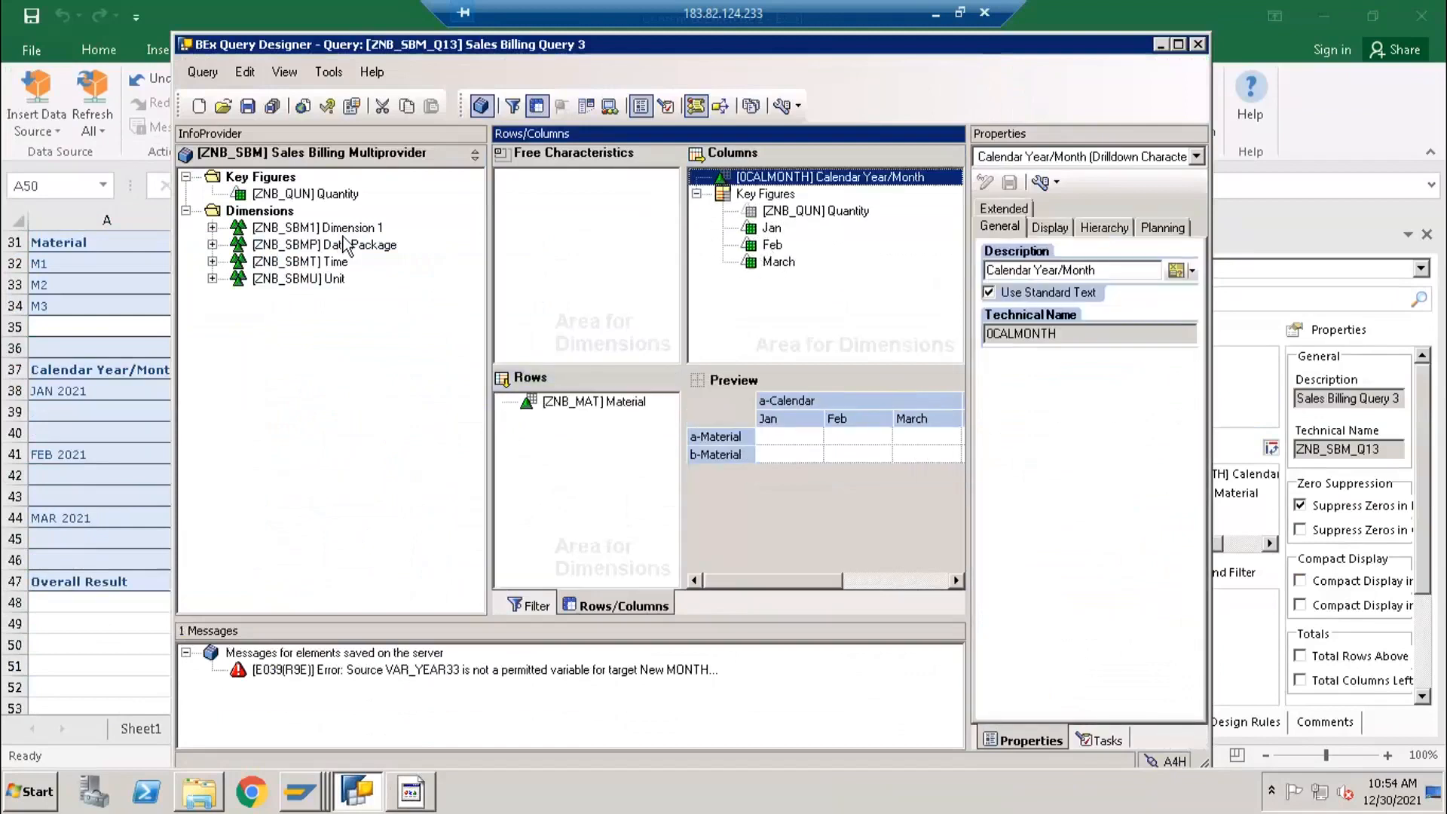
pyautogui.click(248, 107)
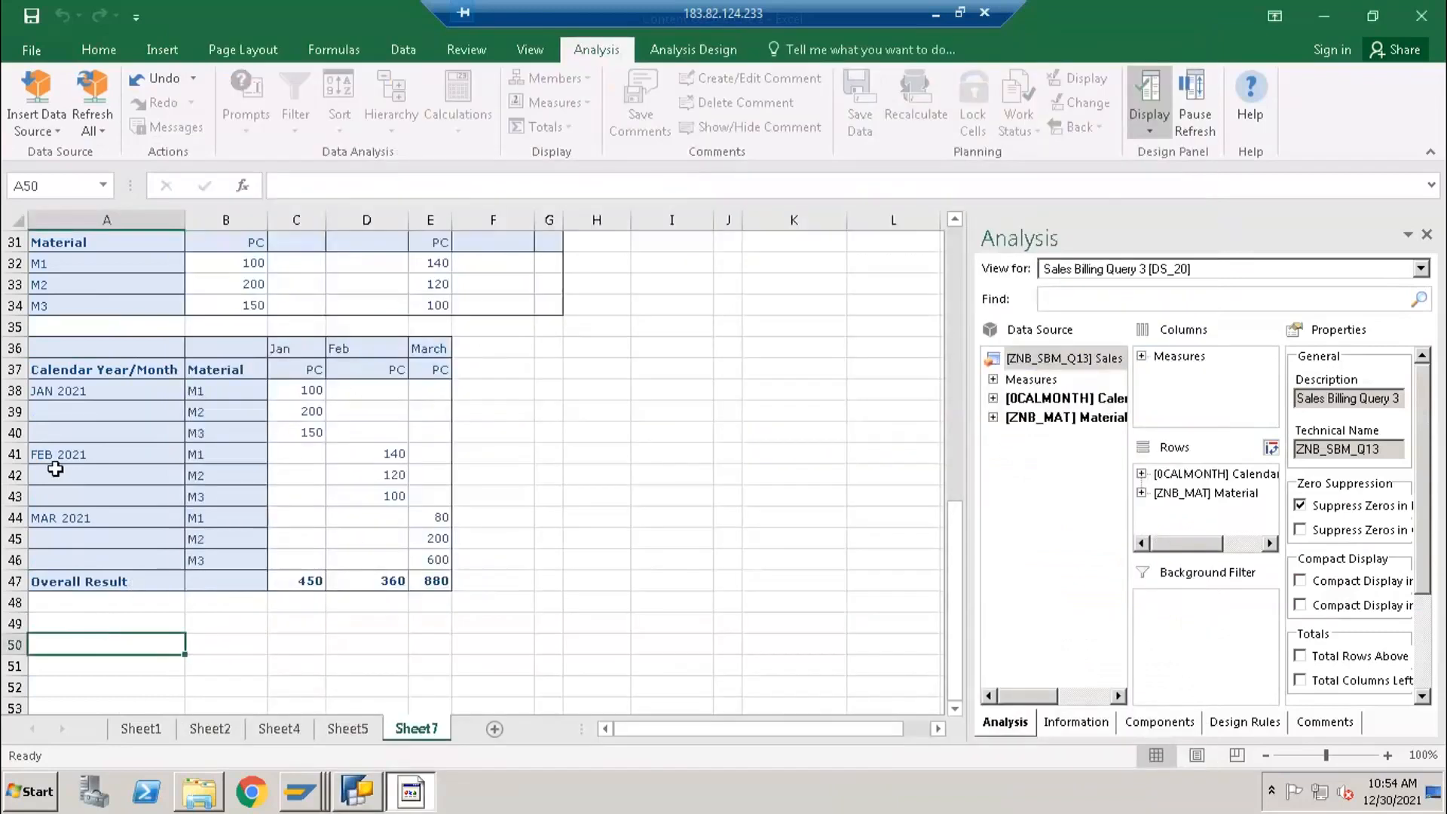
# - Insert the updated query ZNB_SBM_Q13 as another analysis data source at cell A50 in Excel
pyautogui.click(46, 130)
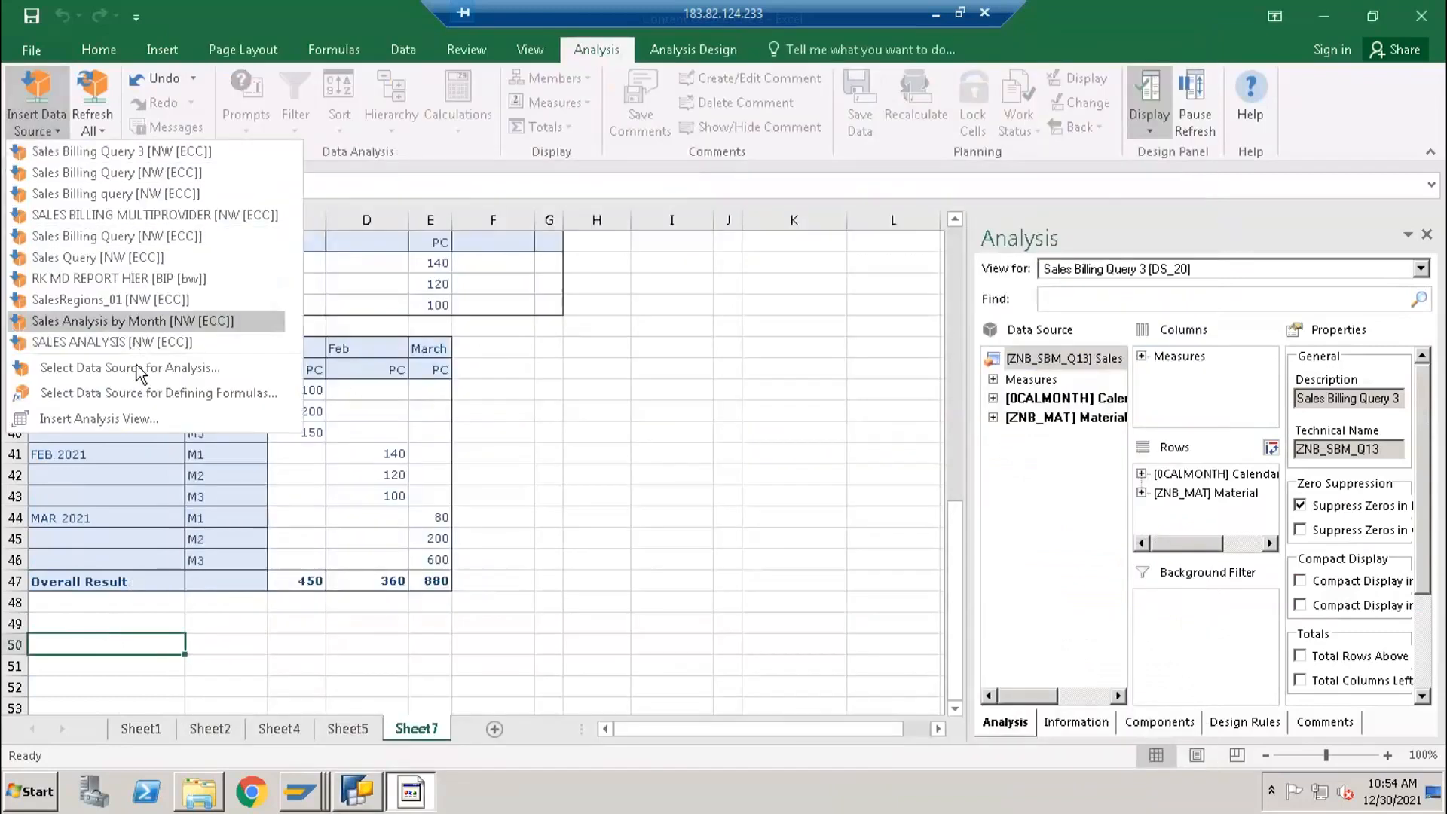
pyautogui.click(190, 369)
pyautogui.click(846, 569)
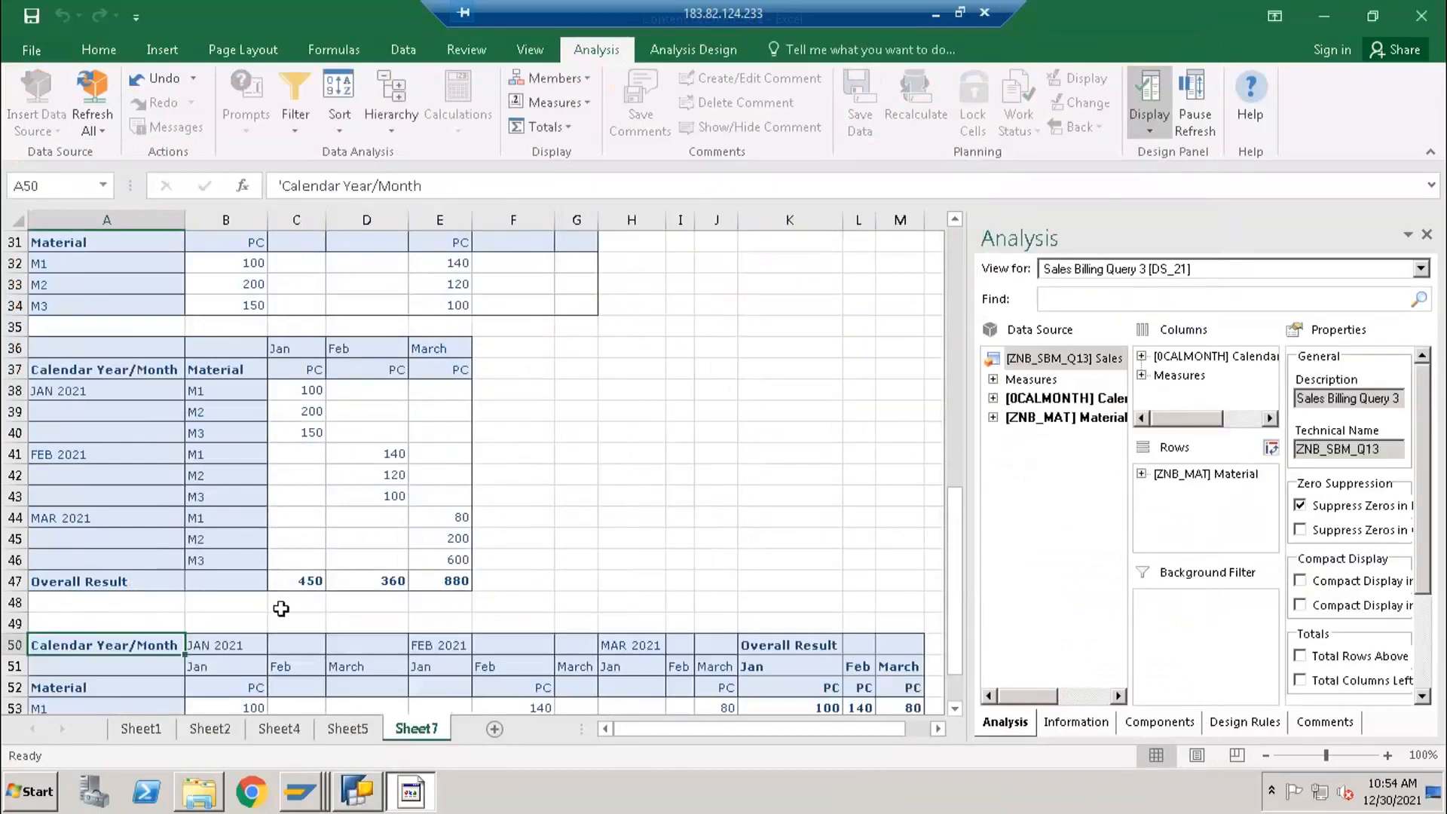
# - Hide the totals for Calendar Year/Month in the new crosstab
pyautogui.click(1183, 357)
pyautogui.click(1327, 673)
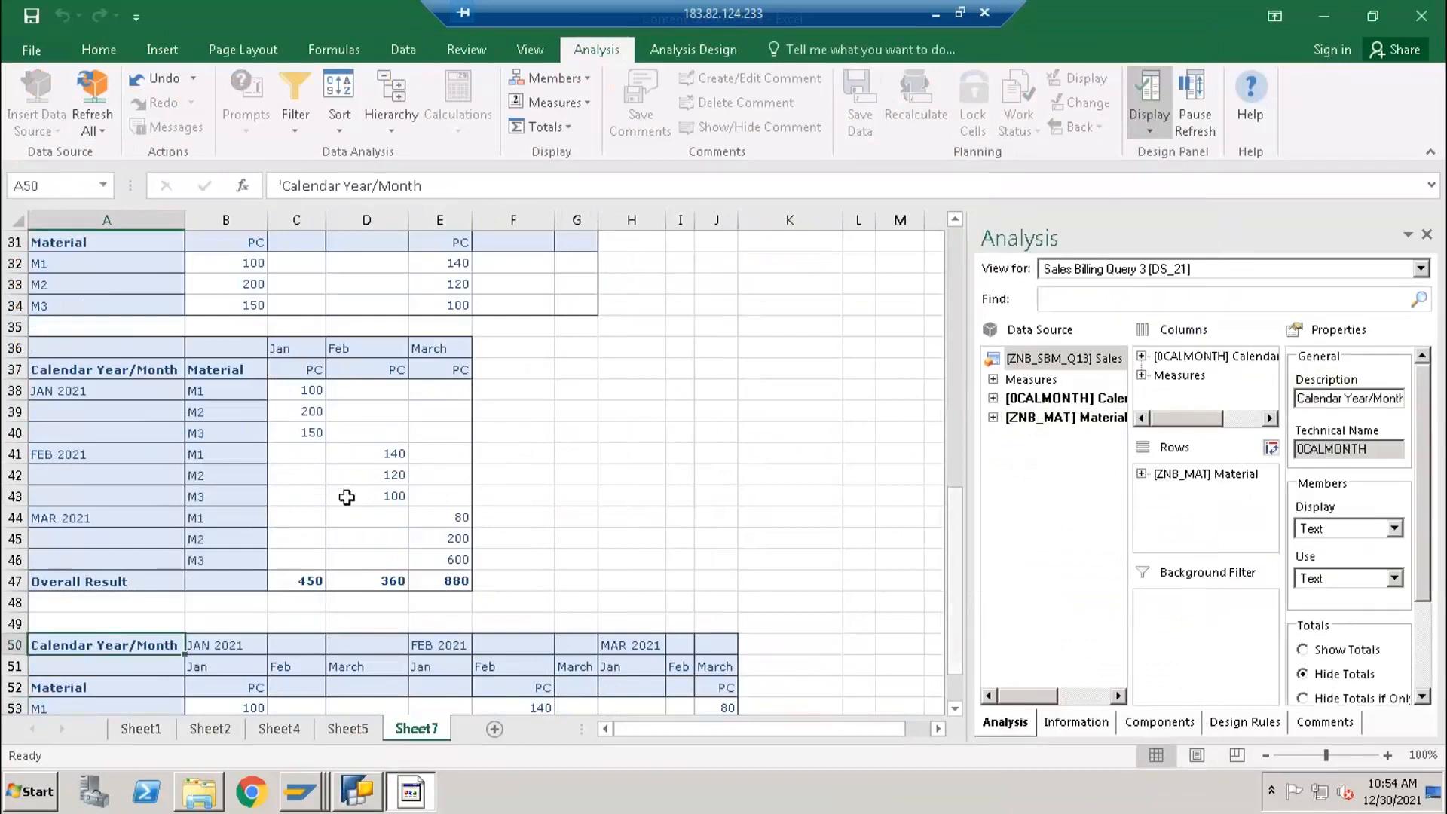
pyautogui.click(301, 618)
pyautogui.scroll(-4, 302, 603)
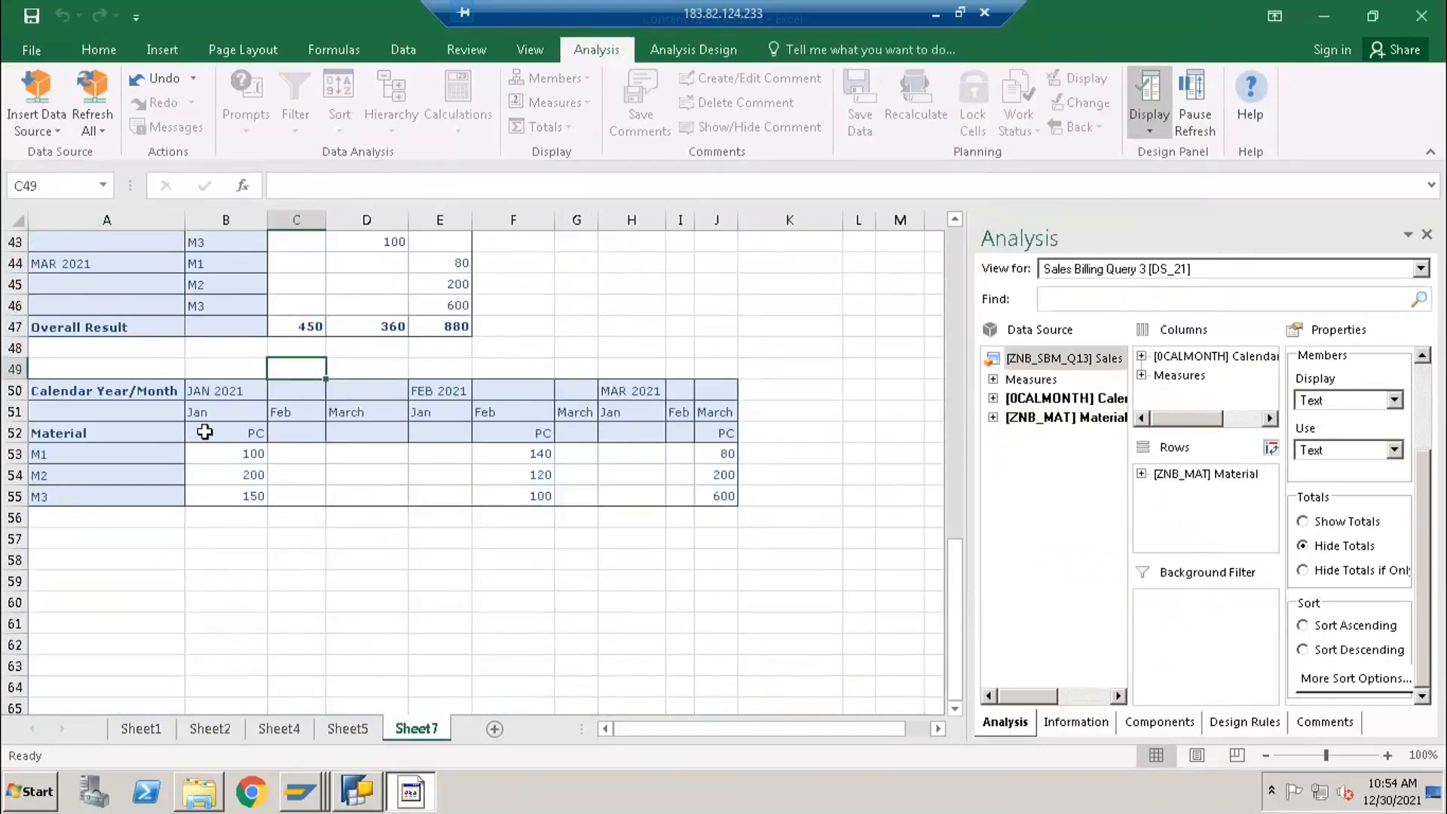
# - Compare the query's column layout with the Excel crosstab, examining the Jan, Feb and March quantities under each calendar month
pyautogui.click(354, 791)
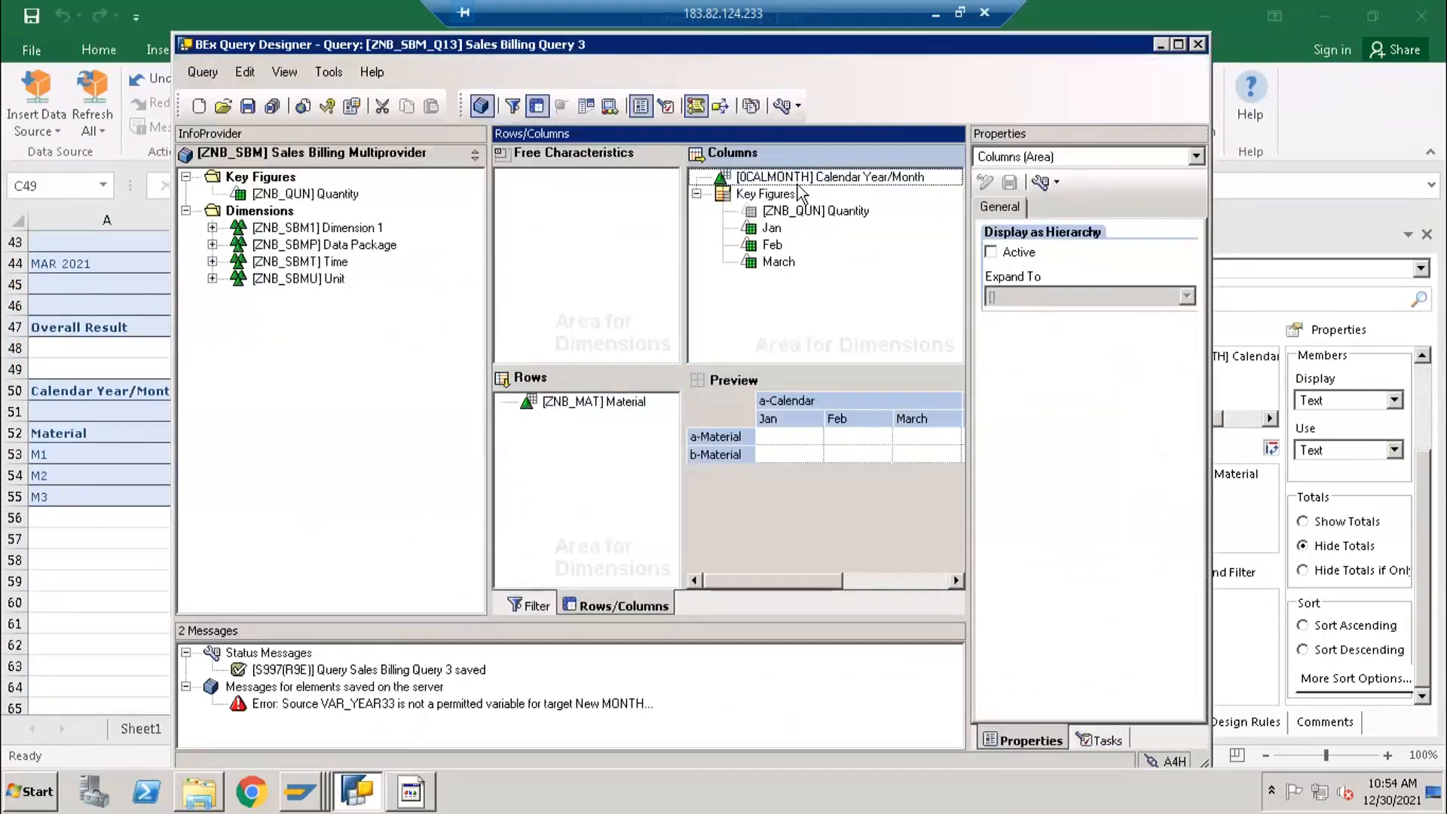
pyautogui.click(776, 178)
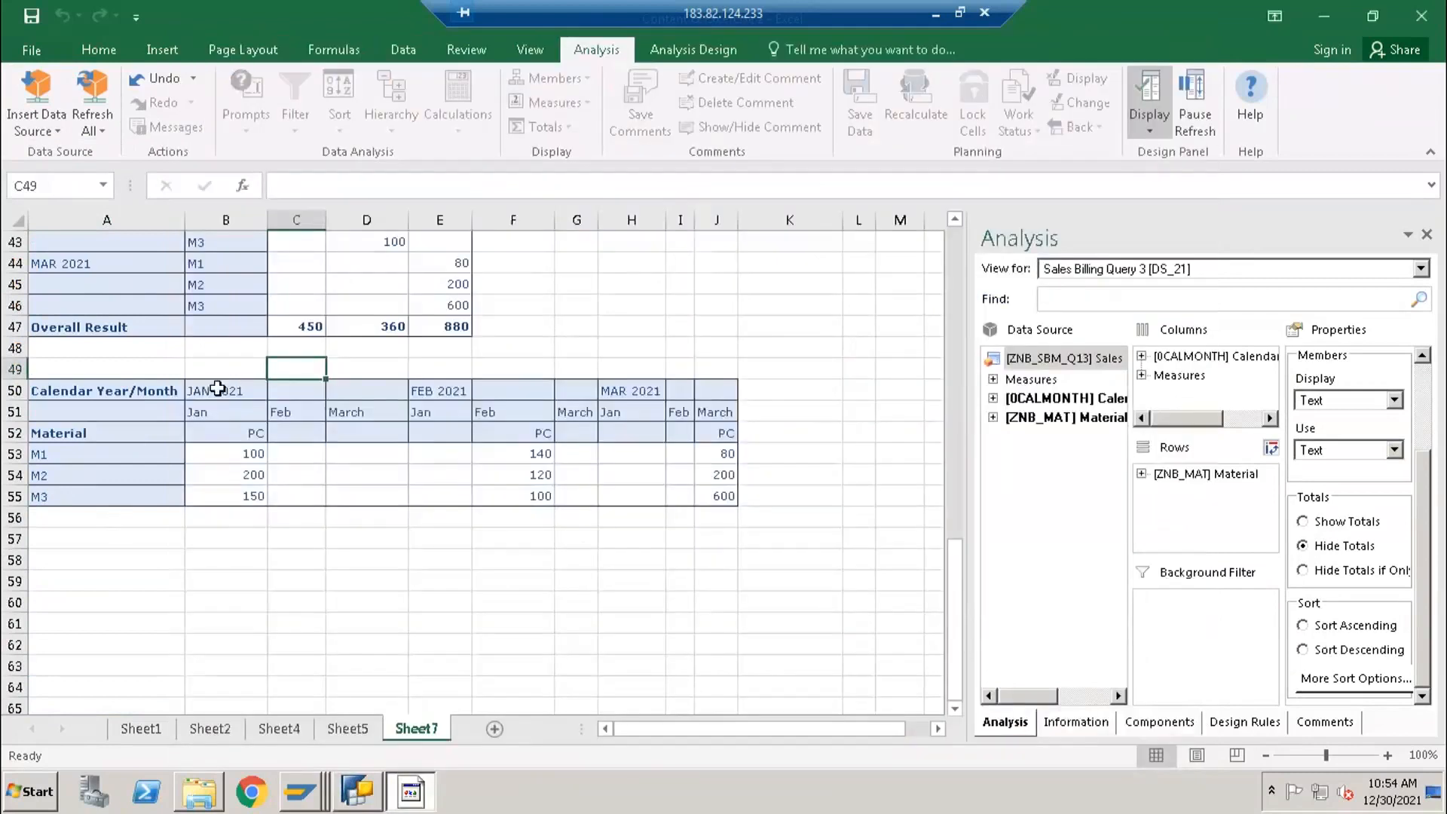
pyautogui.click(208, 409)
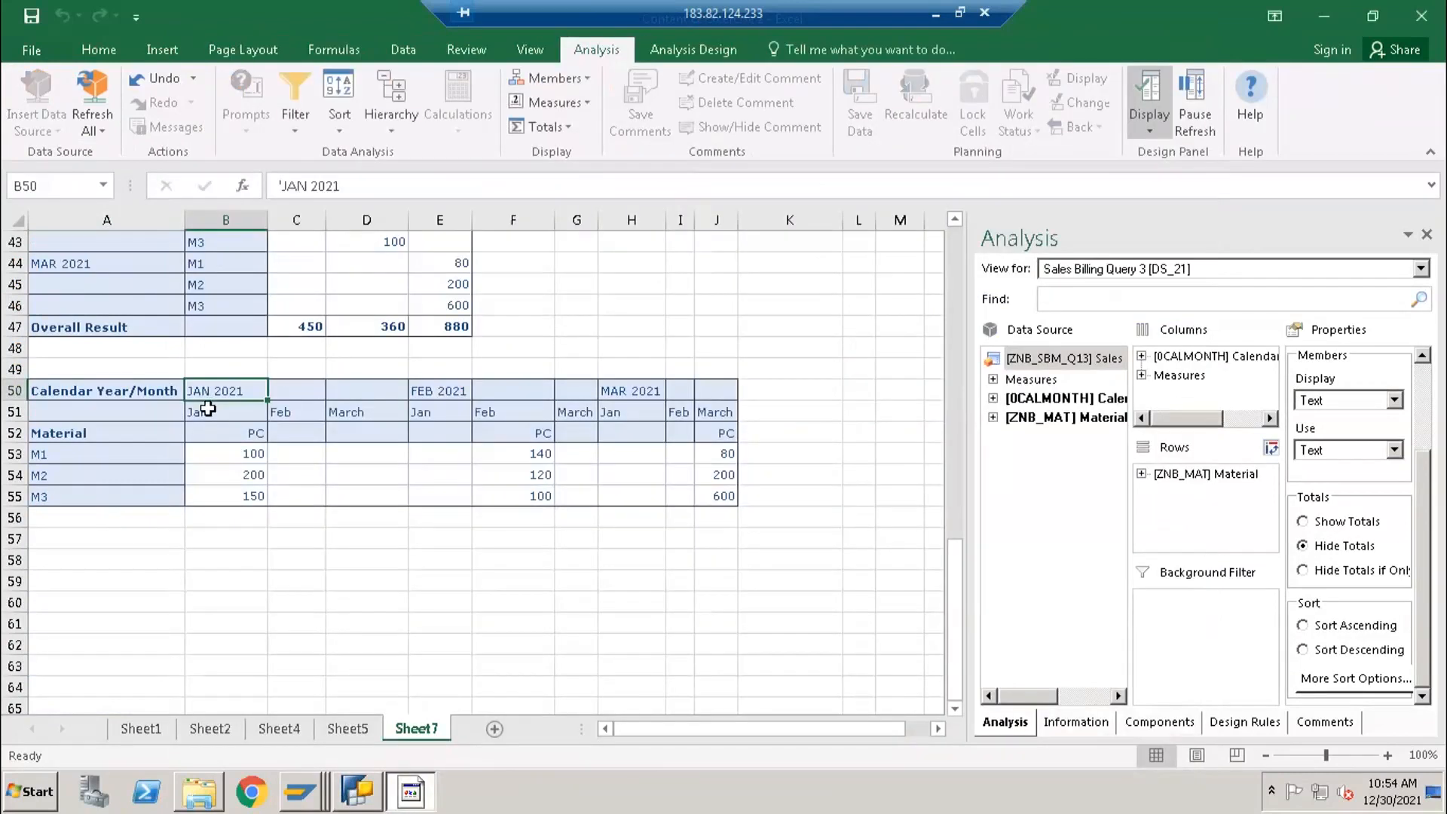
pyautogui.moveTo(336, 417); pyautogui.dragTo(720, 413)
pyautogui.click(425, 391)
pyautogui.click(626, 389)
pyautogui.click(239, 398)
pyautogui.moveTo(308, 416); pyautogui.dragTo(369, 494)
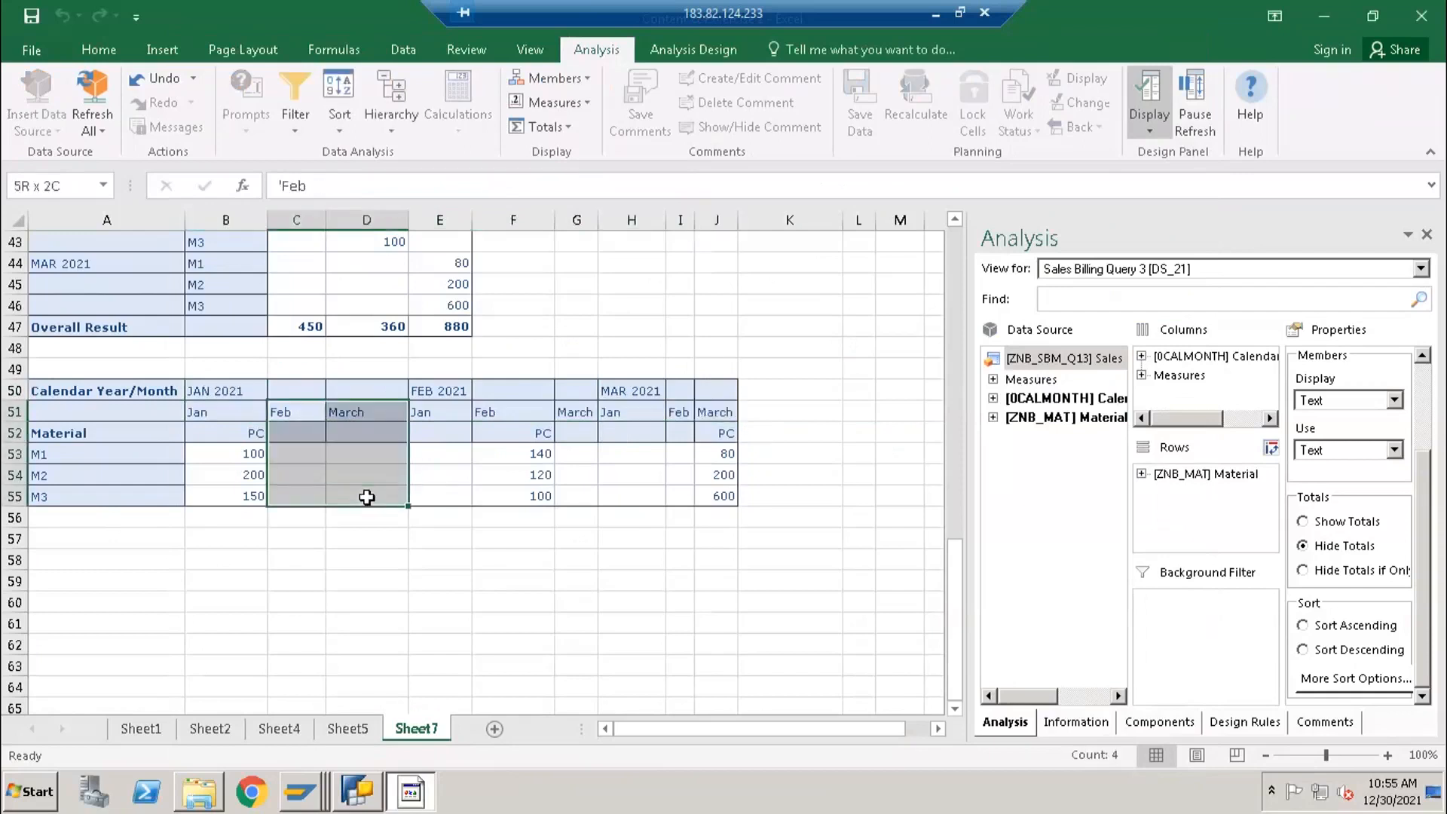
pyautogui.click(217, 394)
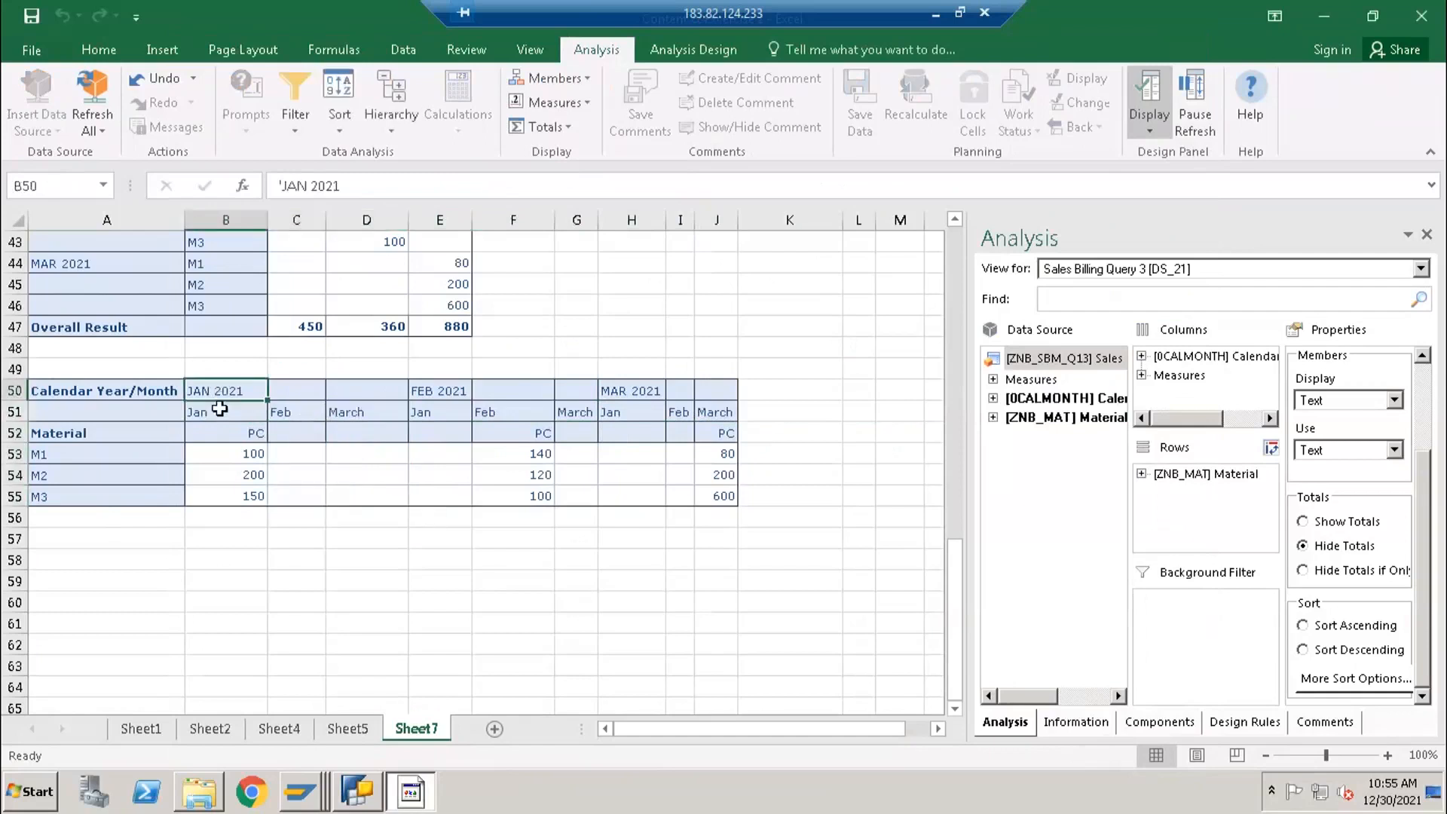
pyautogui.click(222, 414)
pyautogui.moveTo(222, 414); pyautogui.dragTo(226, 497)
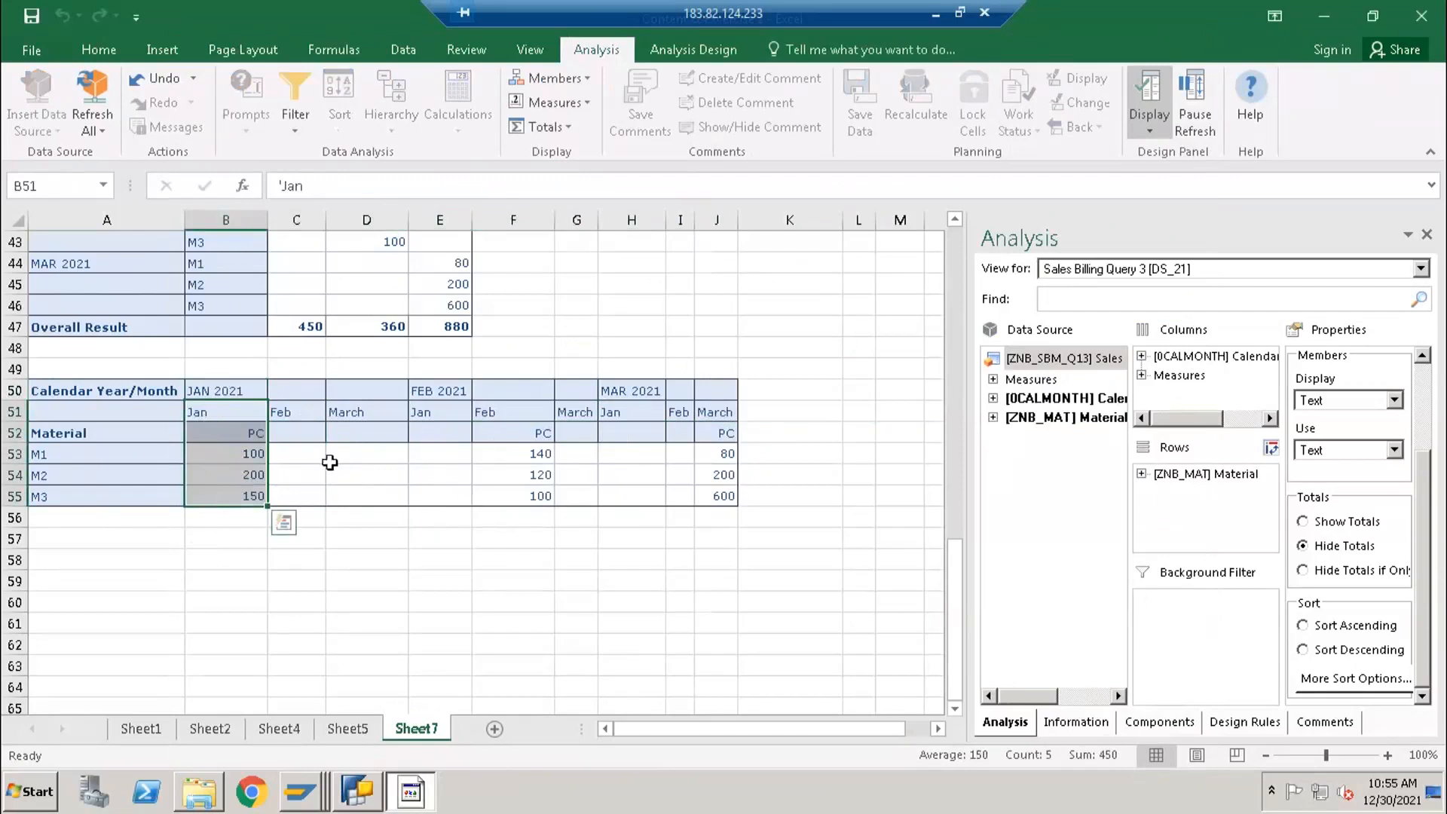
pyautogui.moveTo(310, 453); pyautogui.dragTo(437, 500)
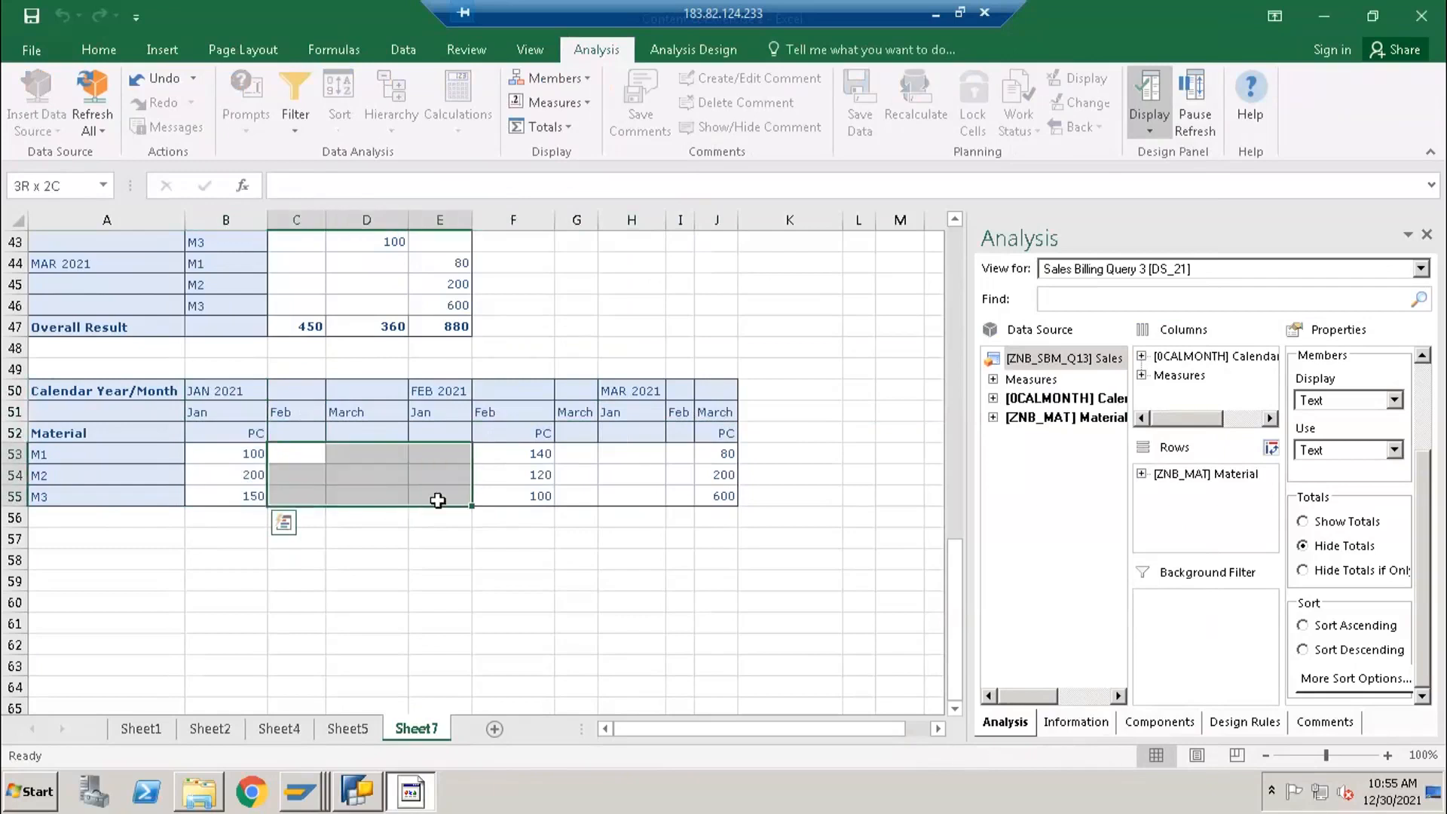
pyautogui.moveTo(578, 451); pyautogui.dragTo(683, 498)
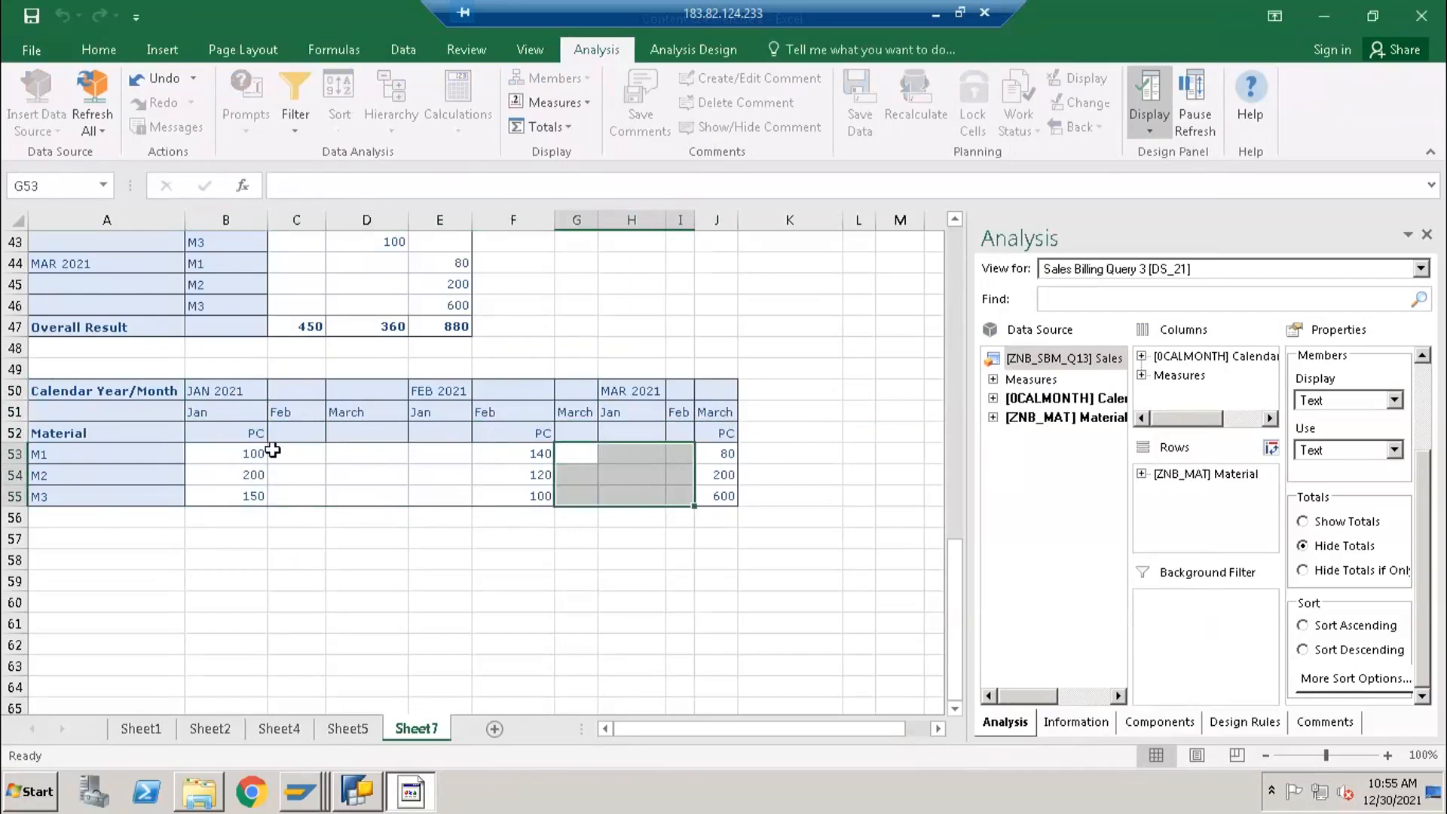
pyautogui.moveTo(316, 454); pyautogui.dragTo(395, 496)
pyautogui.click(230, 453)
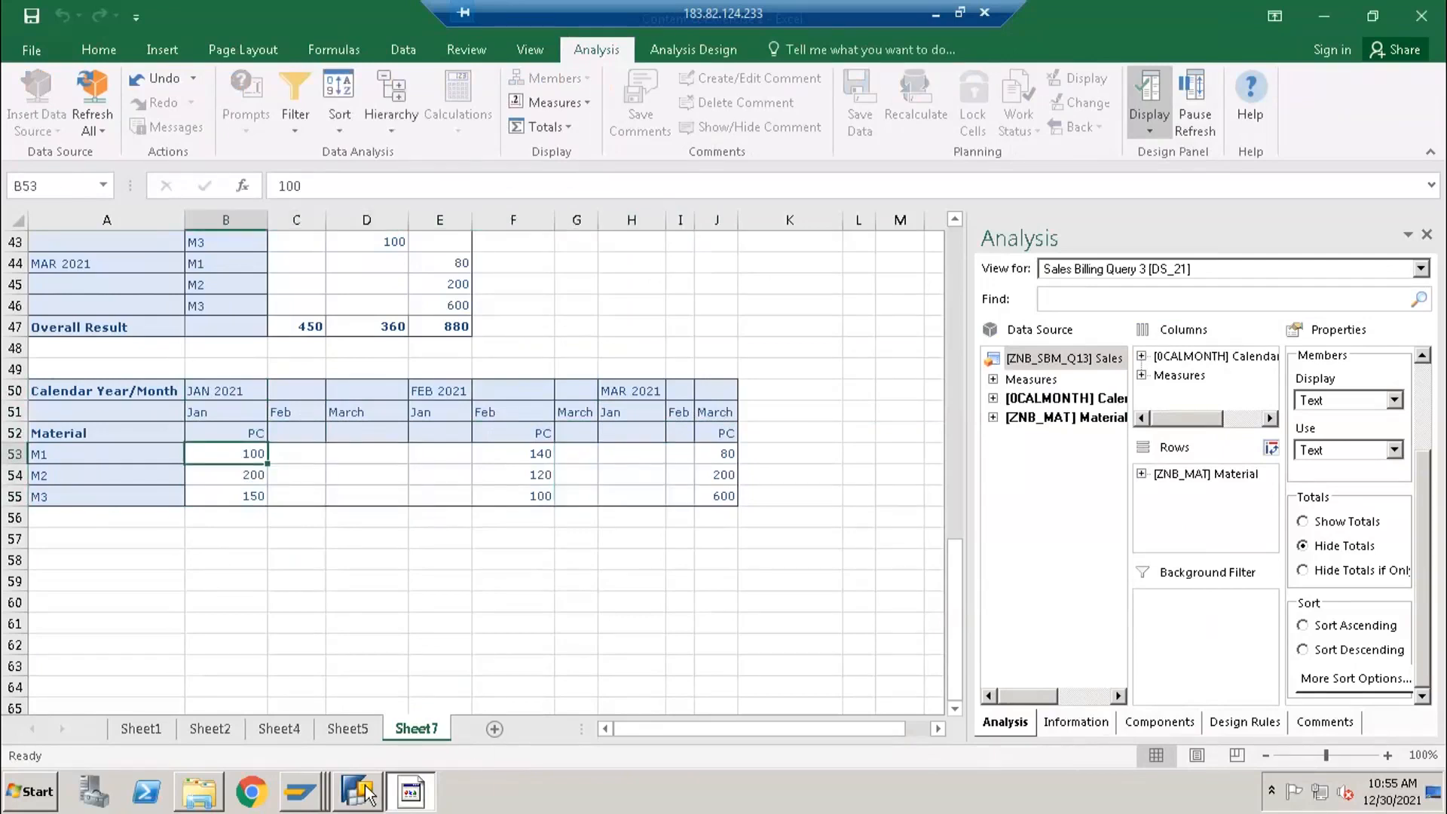
# - Switch to BEx Query Designer, apply the query's zero suppression to Rows and Columns in its properties, and save the query
pyautogui.click(367, 793)
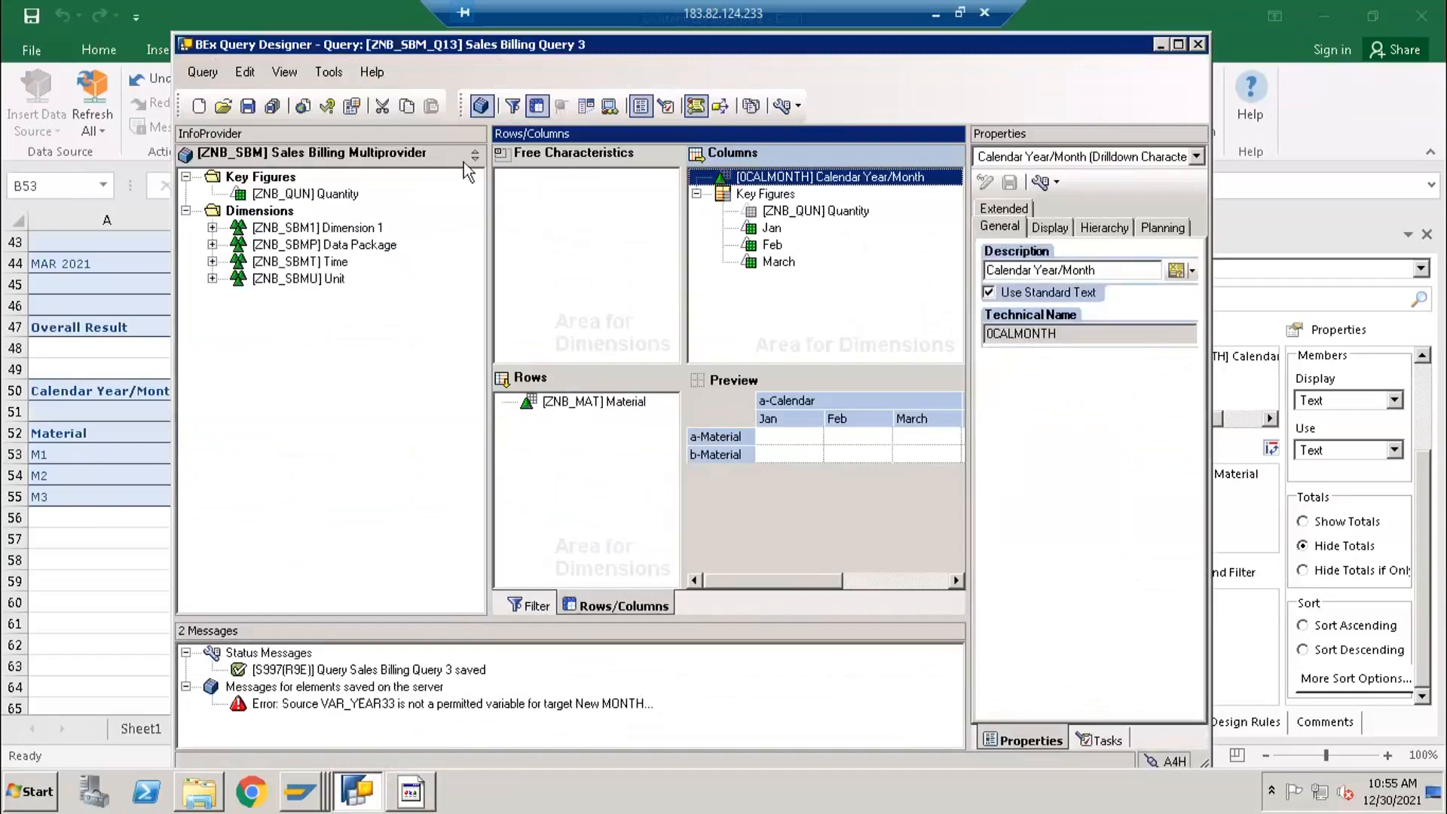
pyautogui.click(352, 106)
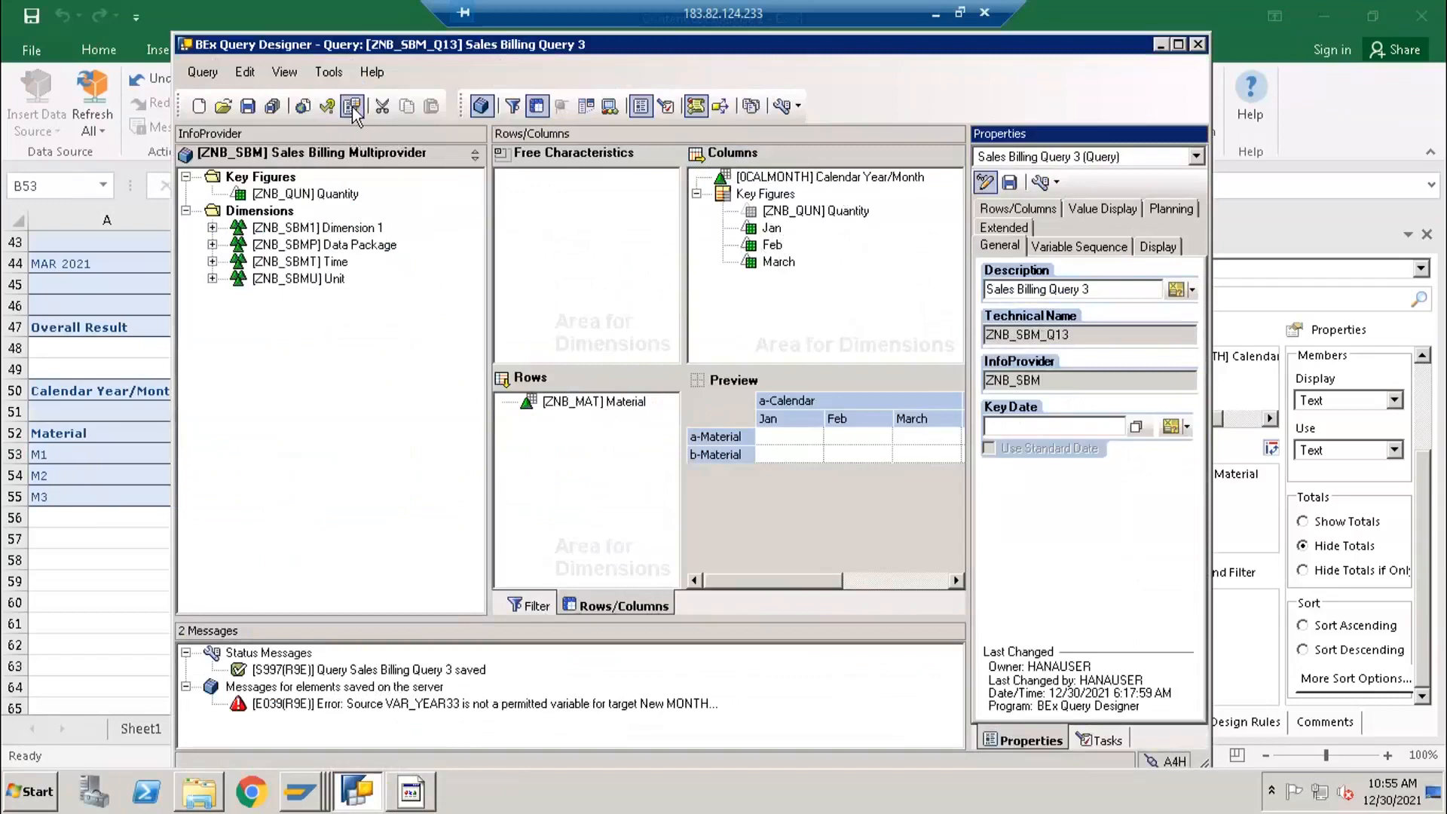
pyautogui.click(1158, 247)
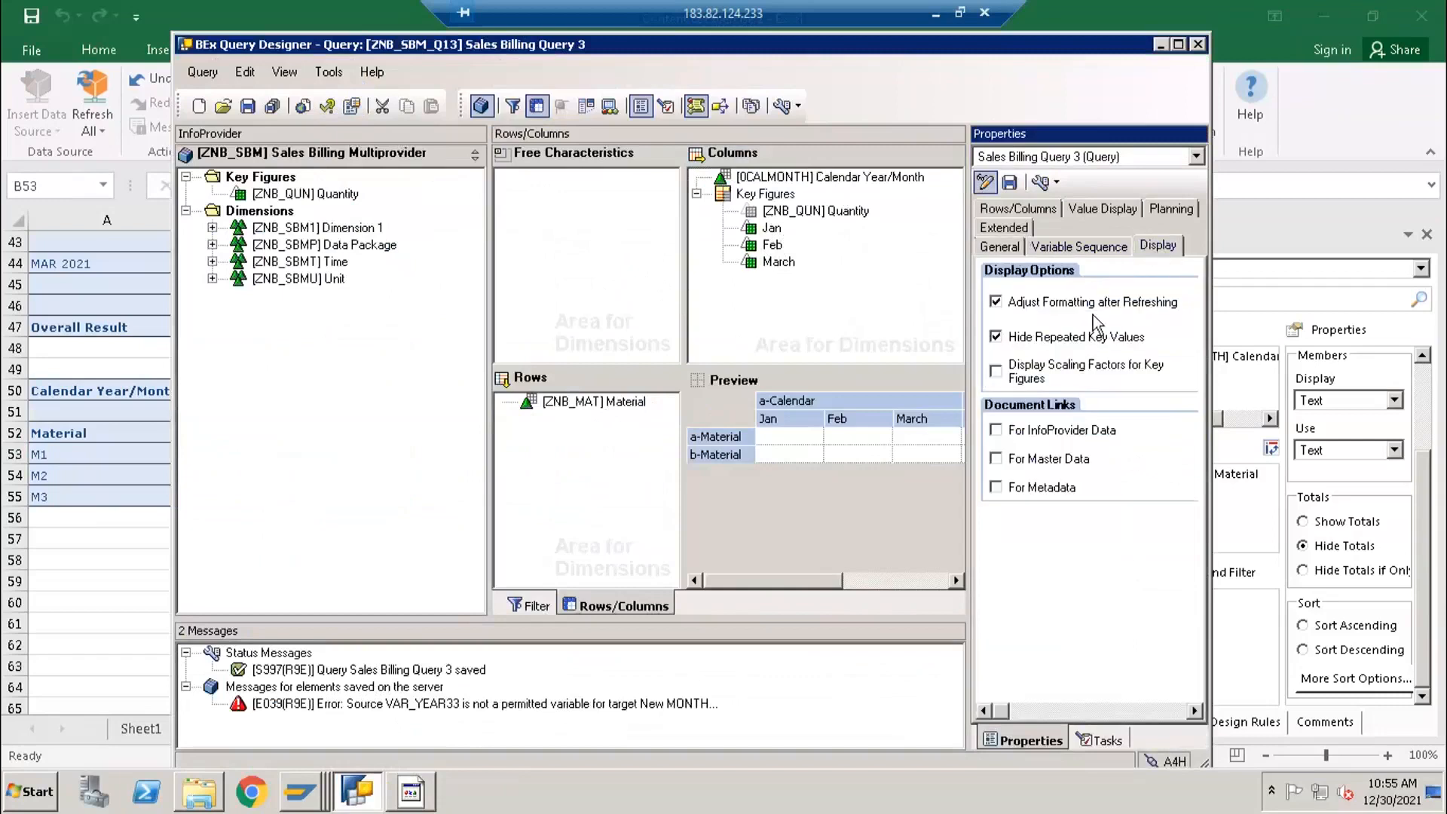
pyautogui.click(1002, 247)
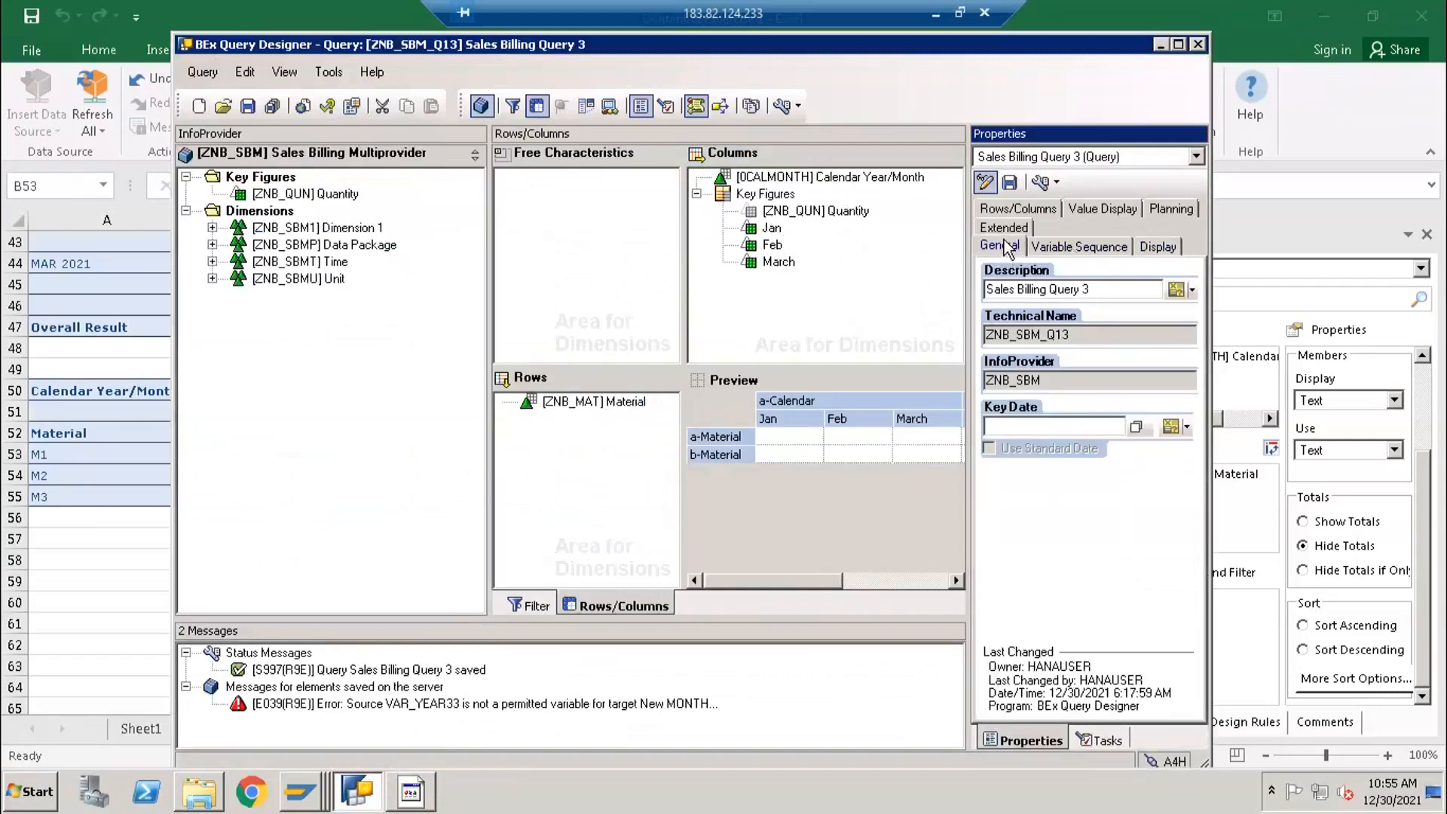
pyautogui.click(1017, 211)
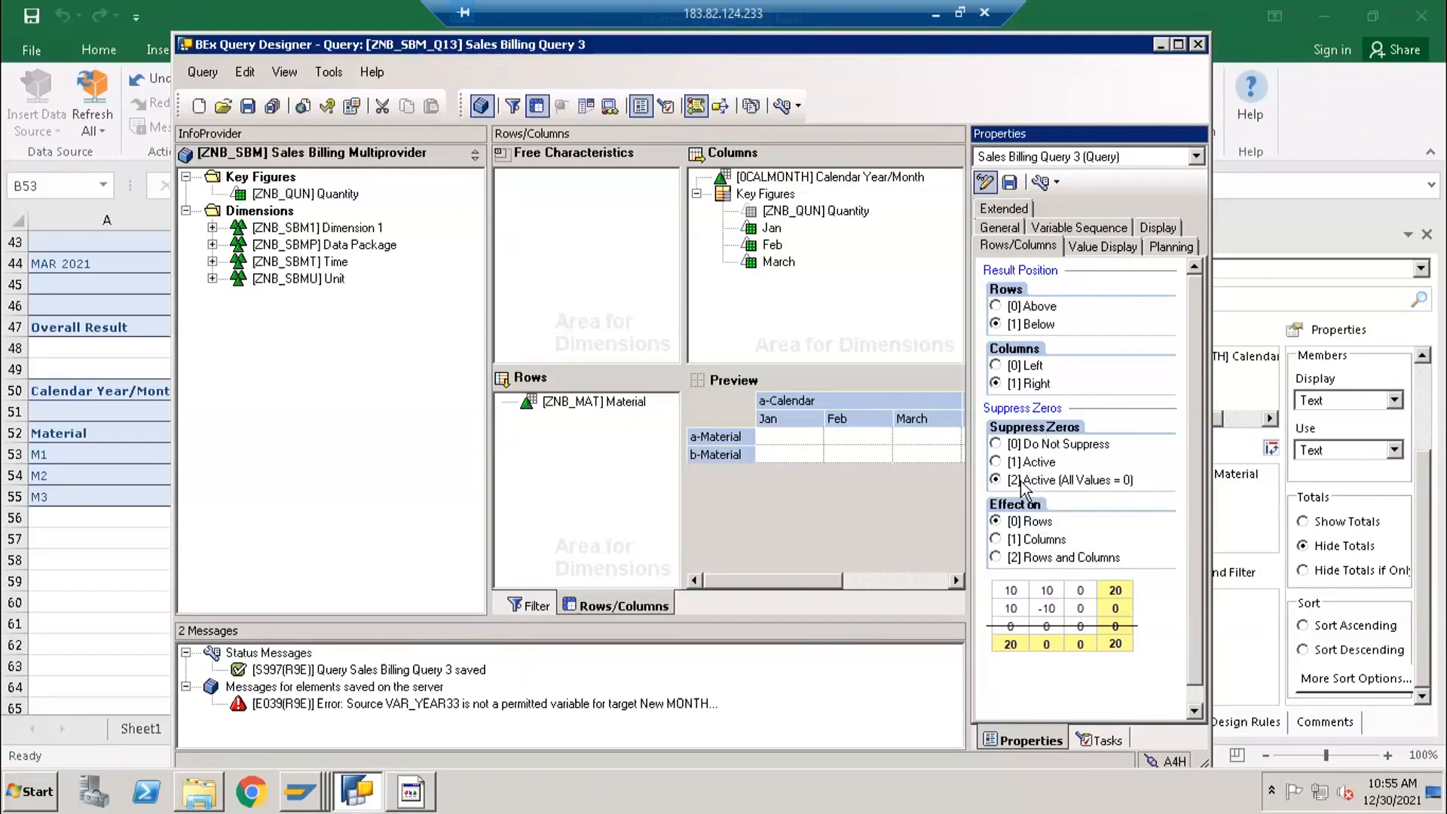
pyautogui.click(1023, 557)
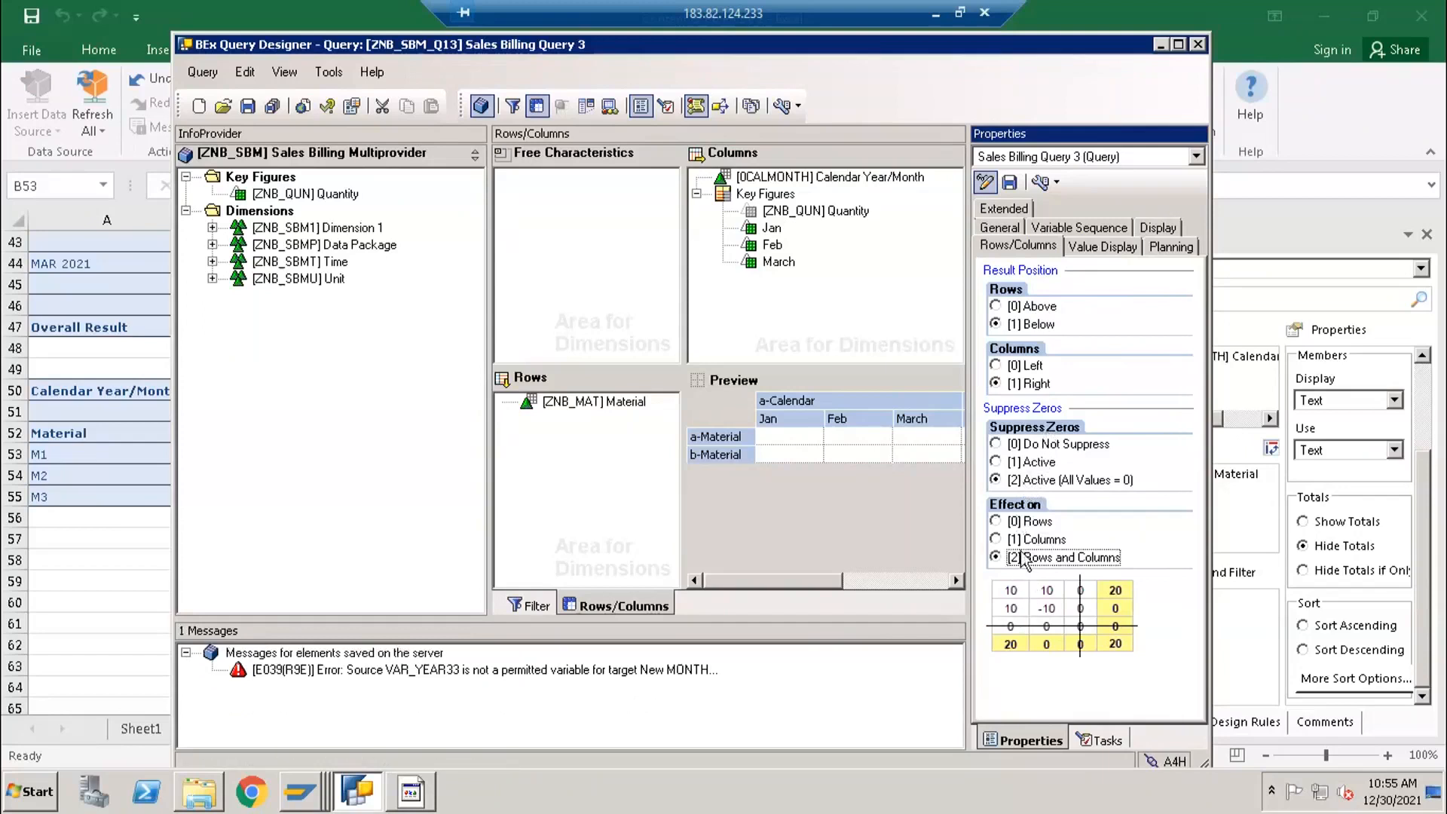
pyautogui.click(1025, 539)
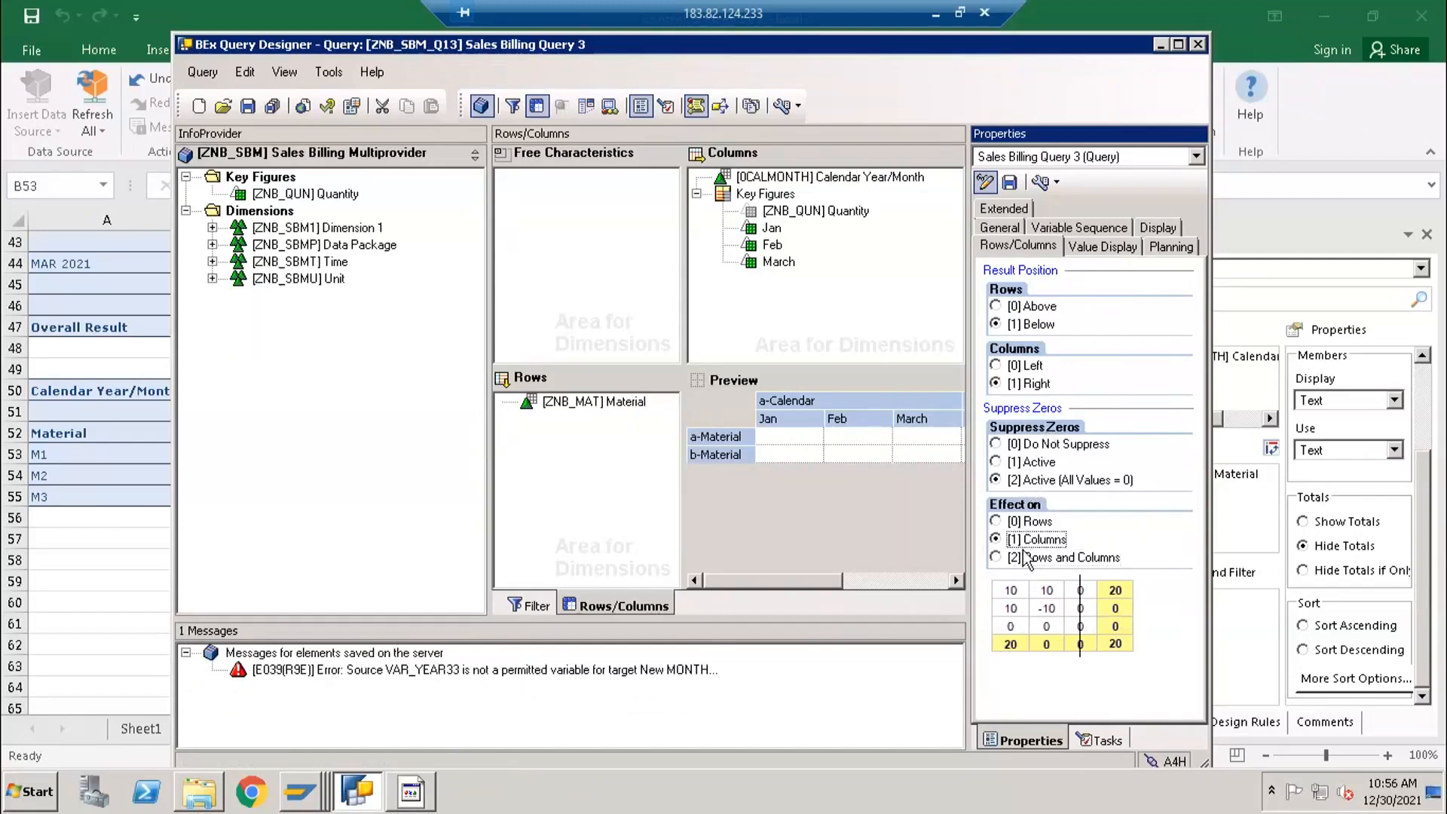
pyautogui.click(1027, 561)
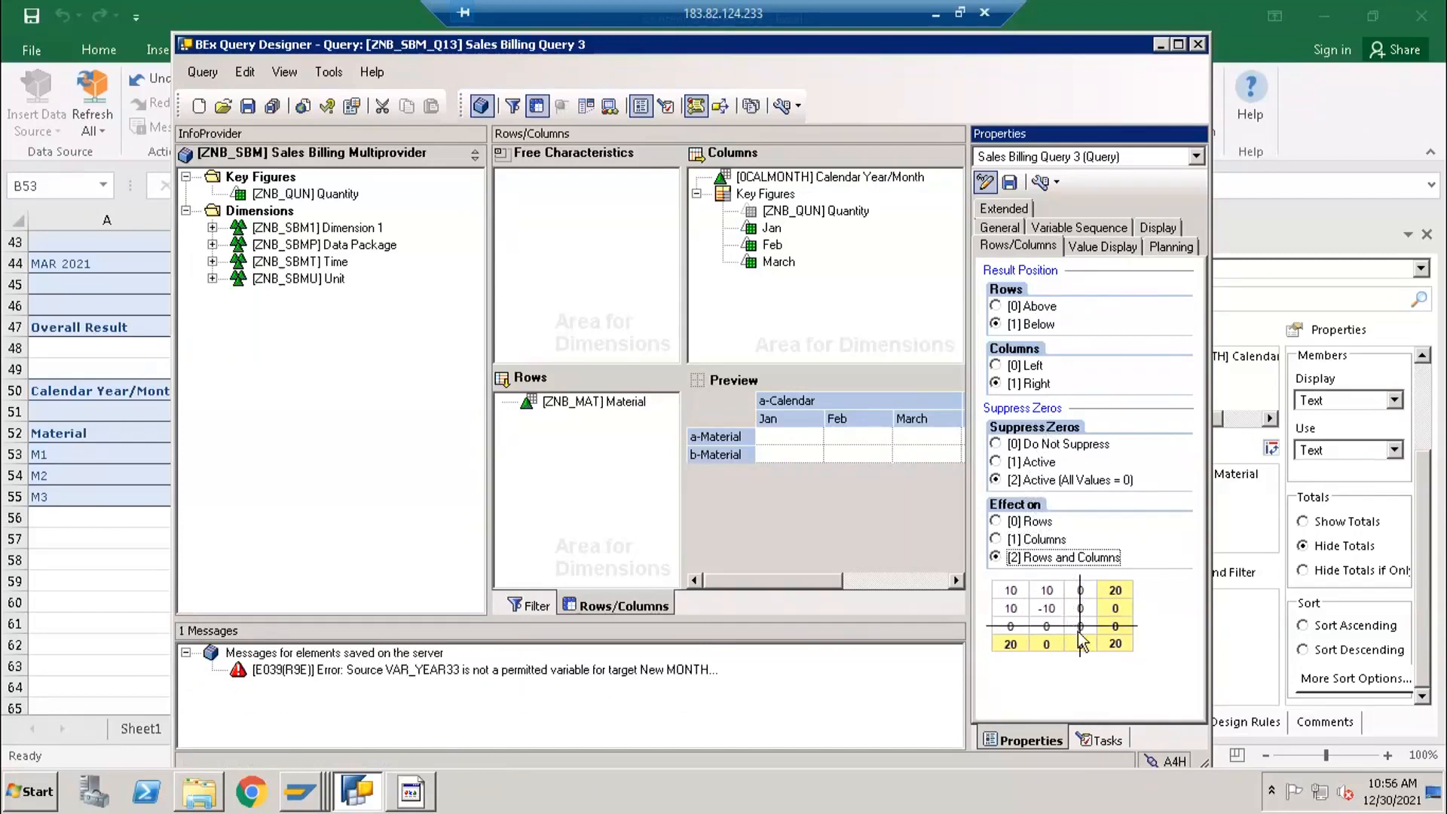
pyautogui.click(248, 106)
# - Switch to Excel and insert the saved query ZNB_SBM_Q13 as an analysis data source at cell A57
pyautogui.click(58, 538)
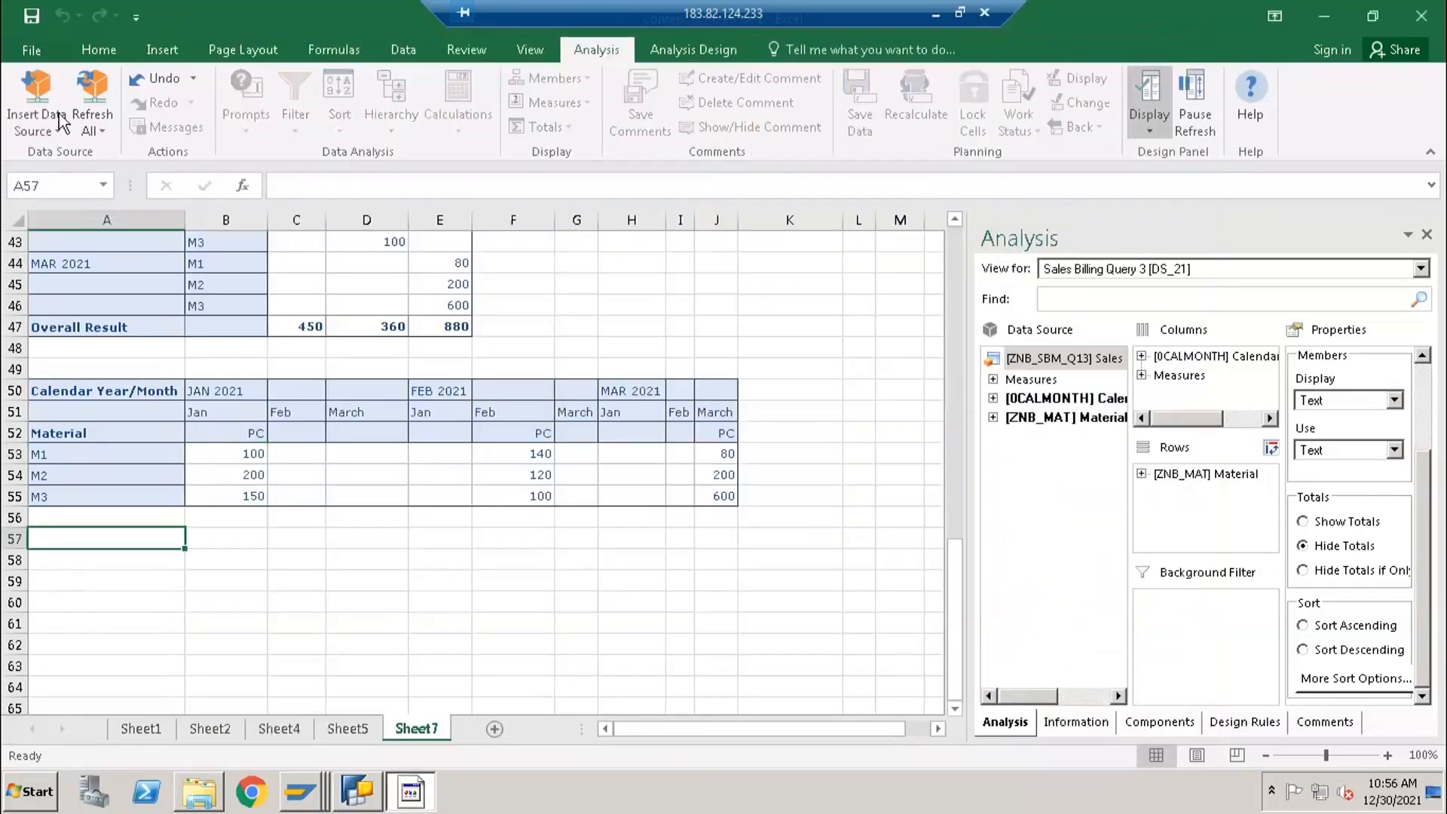
pyautogui.click(45, 129)
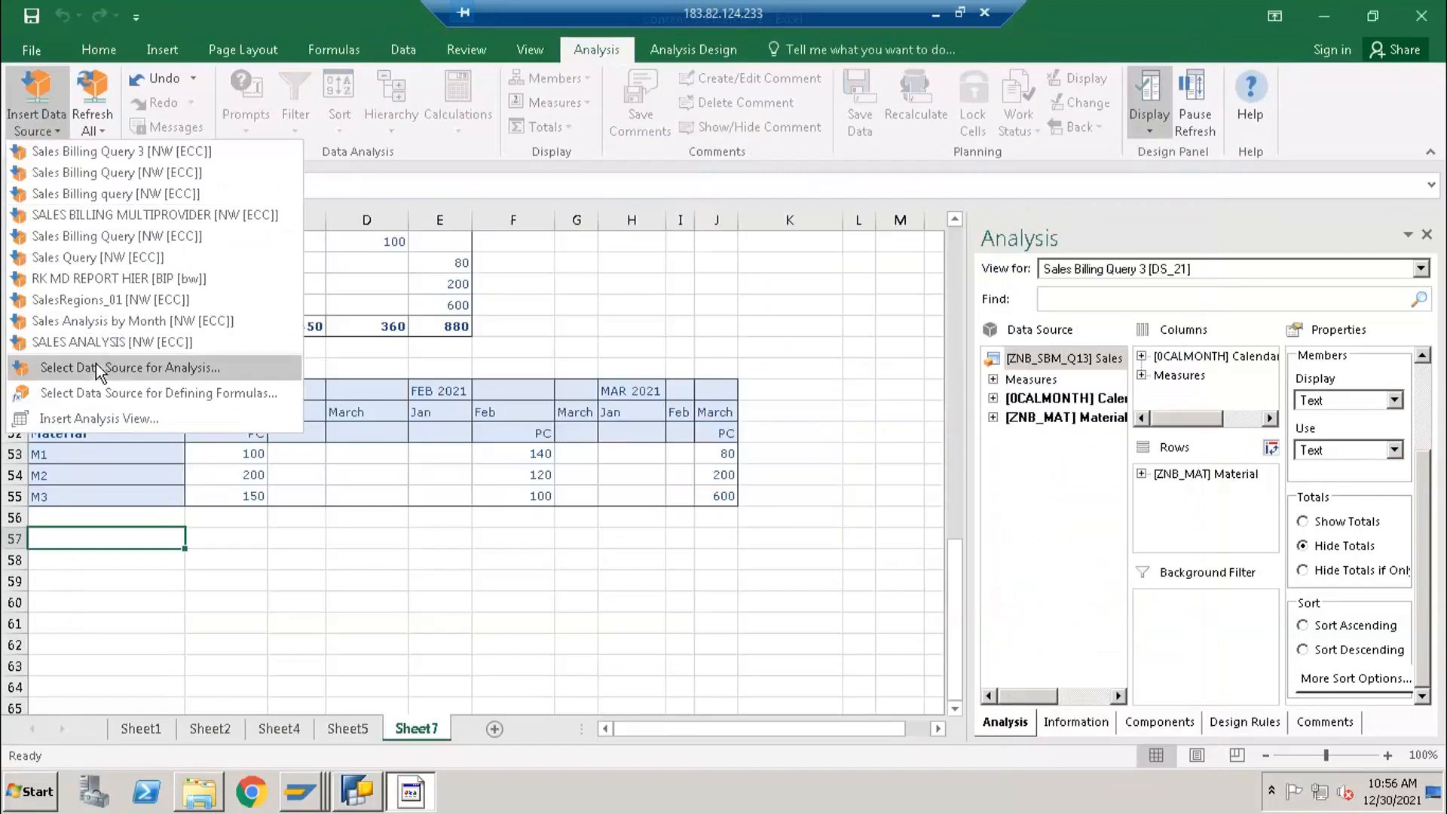
pyautogui.click(98, 369)
pyautogui.click(850, 565)
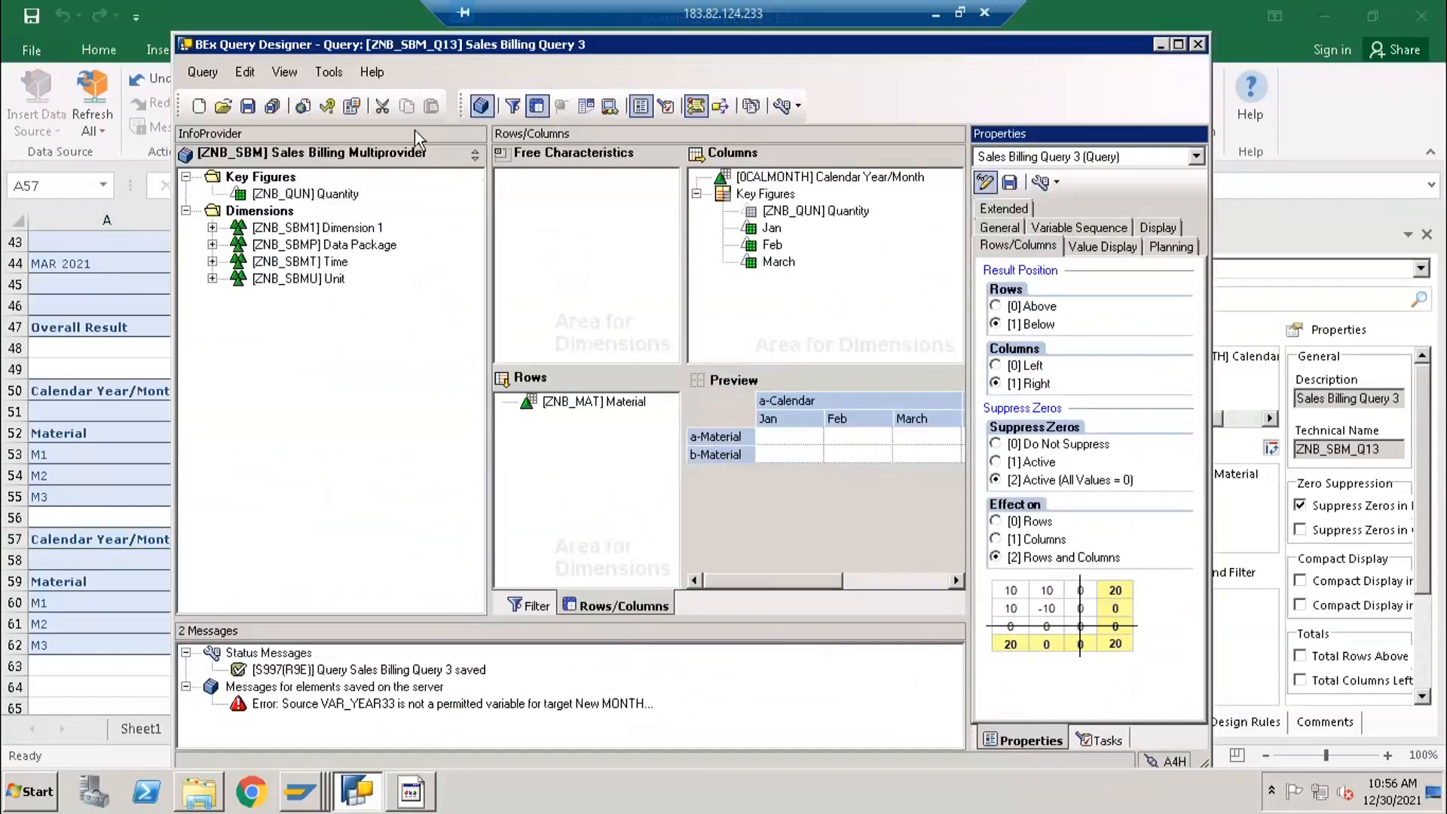
# - In BEx Query Designer, set the results rows of Calendar Year/Month to Always Suppress
pyautogui.click(743, 176)
pyautogui.click(1049, 227)
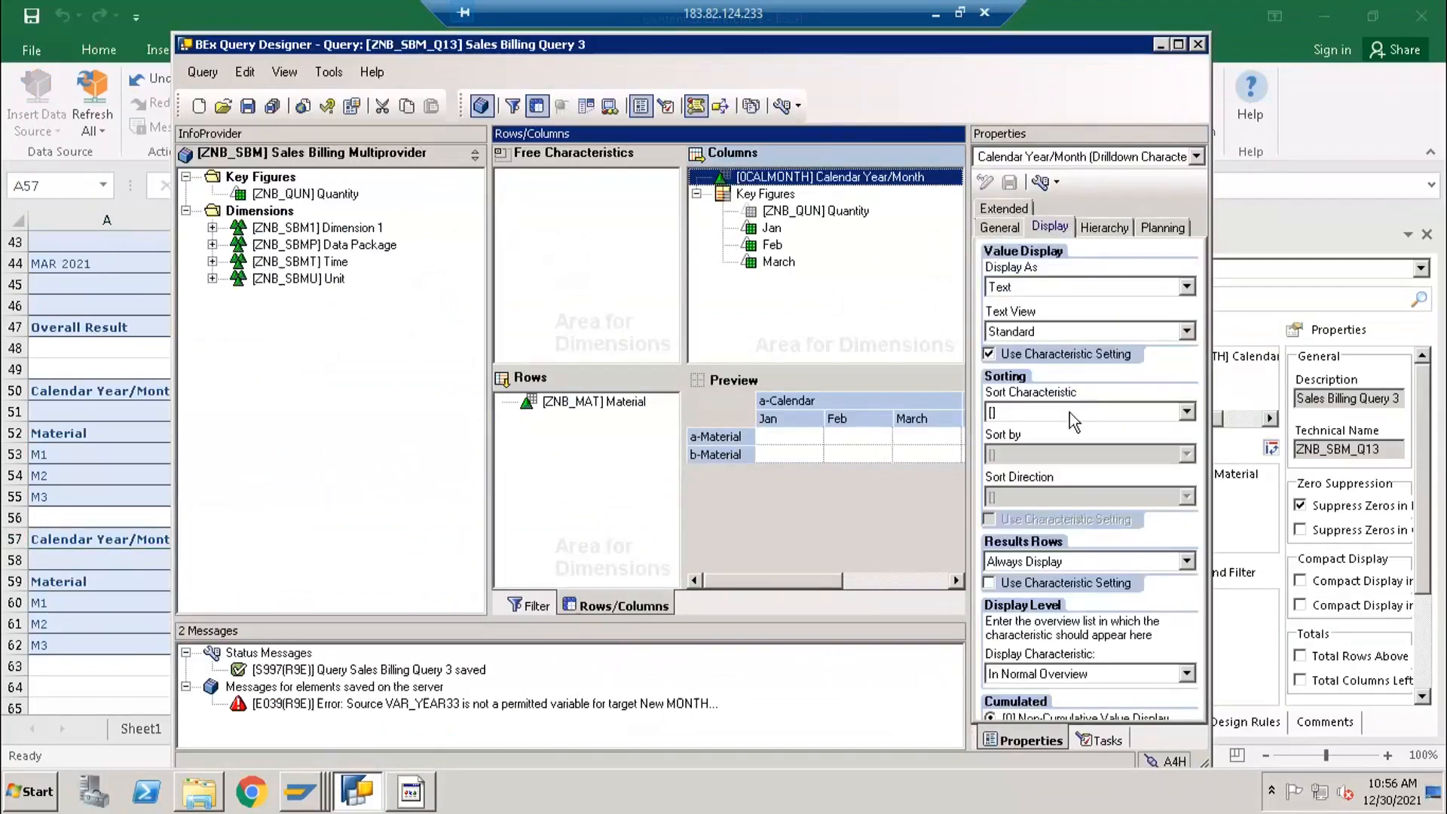
pyautogui.click(1029, 567)
pyautogui.click(1032, 601)
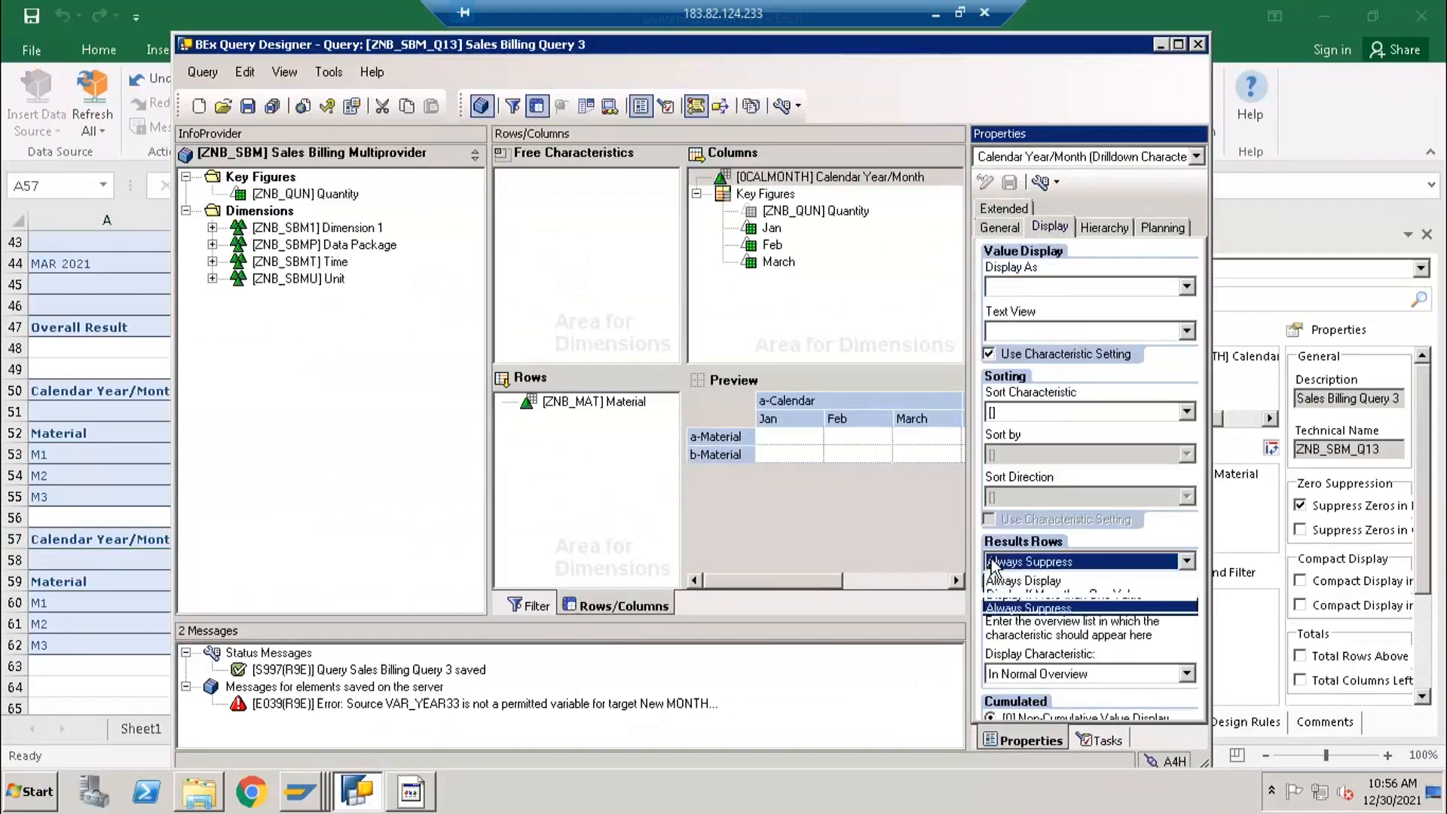
# - Change the query's zero suppression to take effect on Columns only, and save the query
pyautogui.click(351, 106)
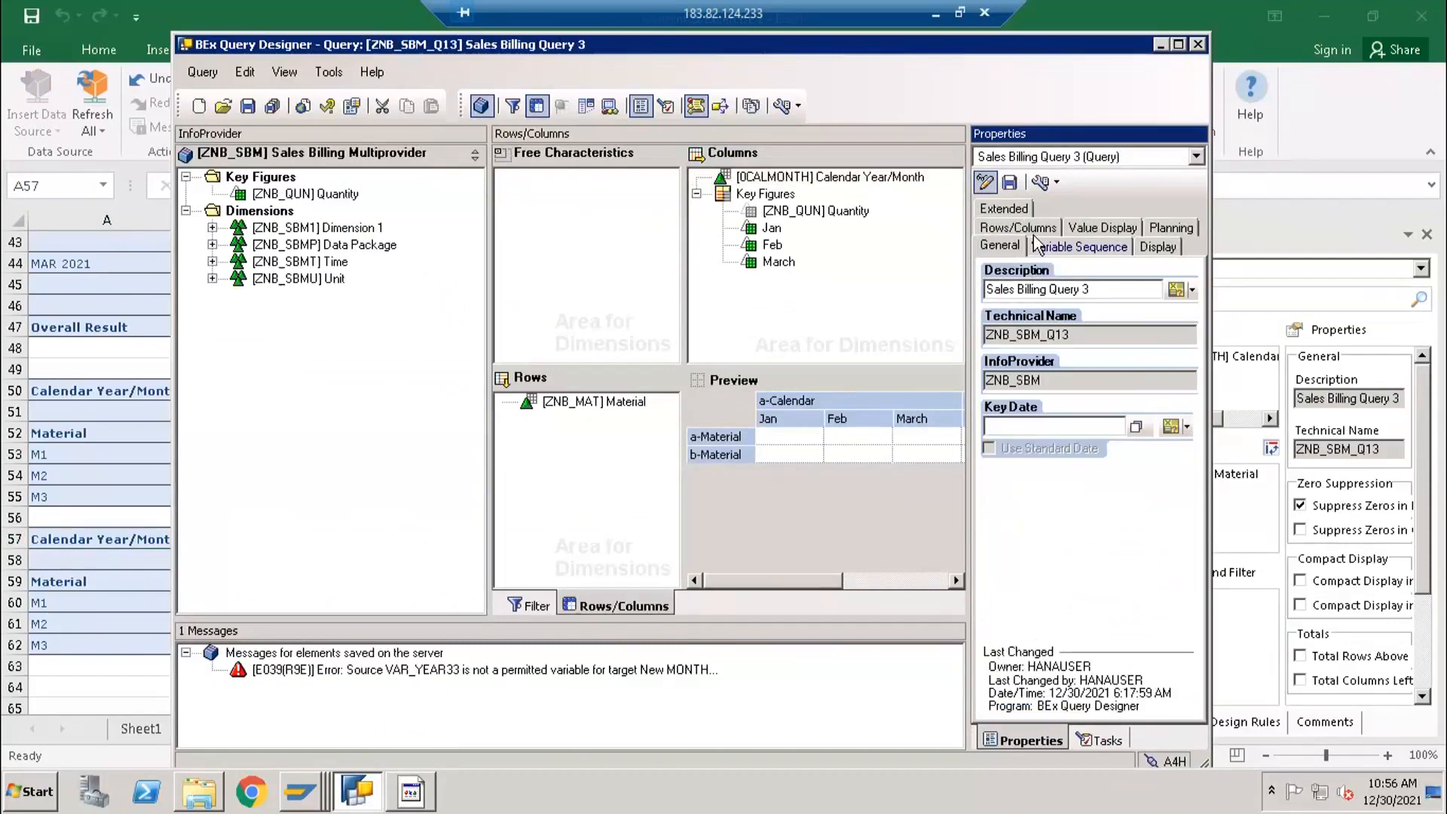
pyautogui.click(1019, 228)
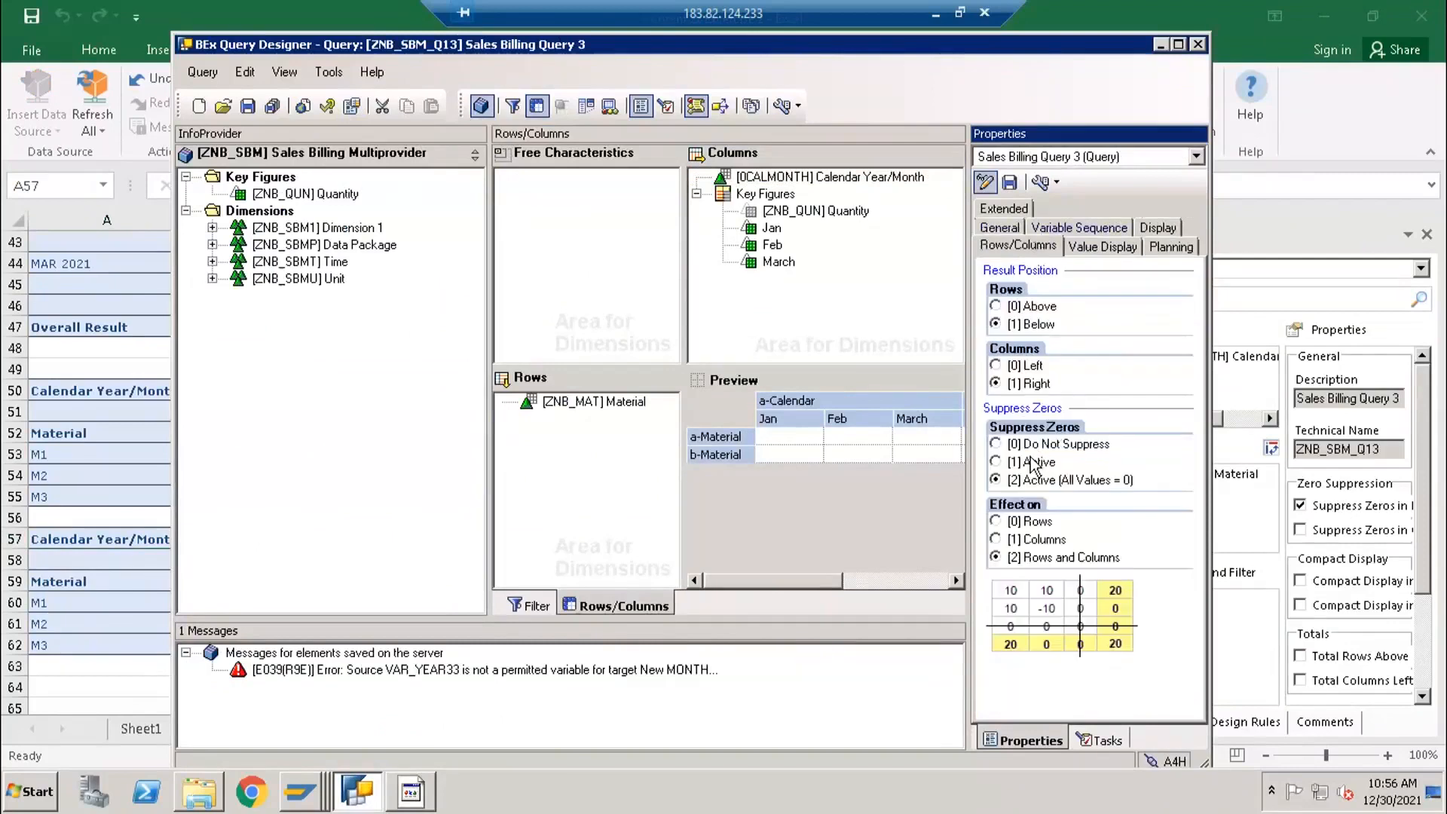
pyautogui.click(1033, 541)
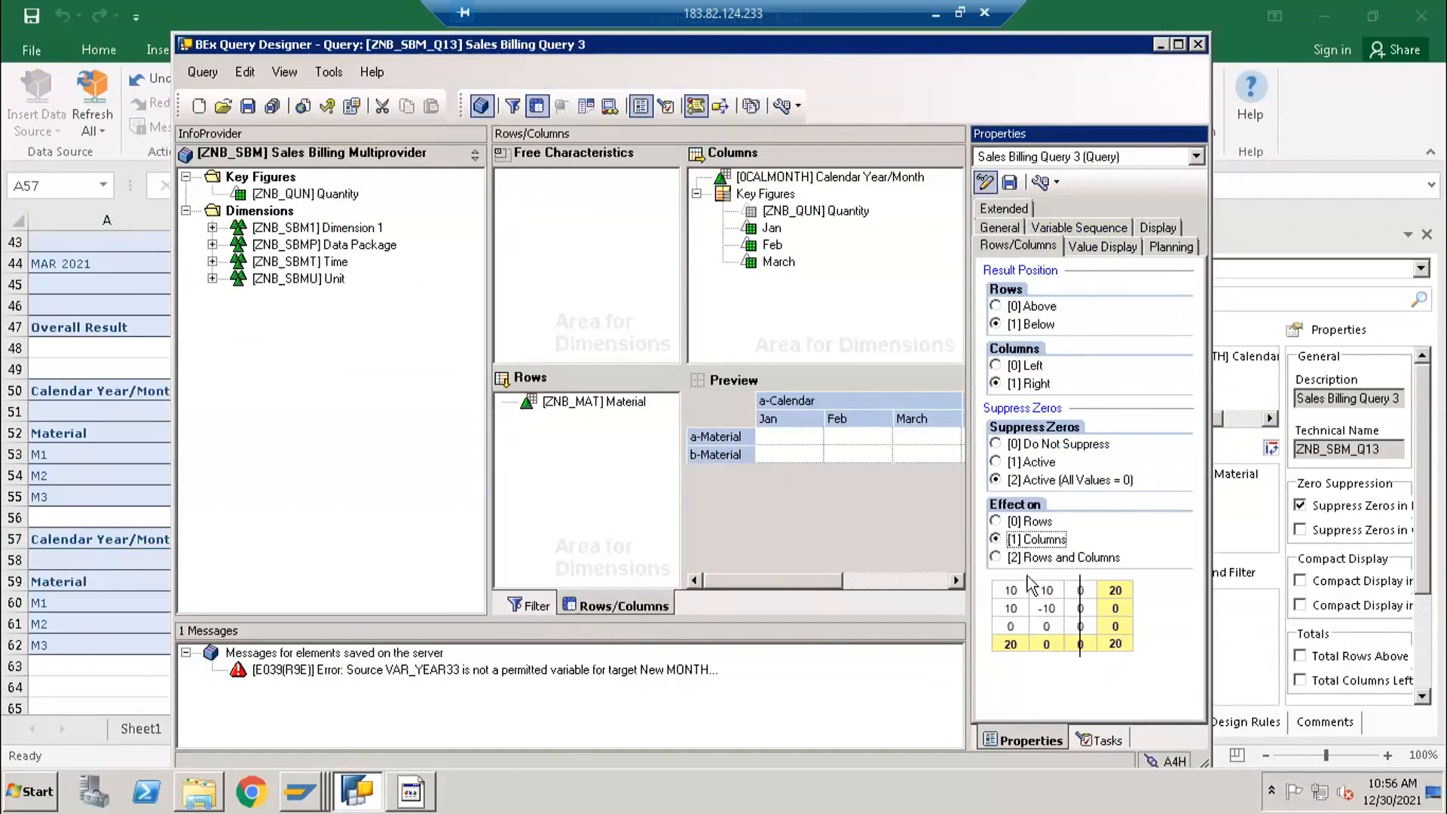
pyautogui.click(248, 106)
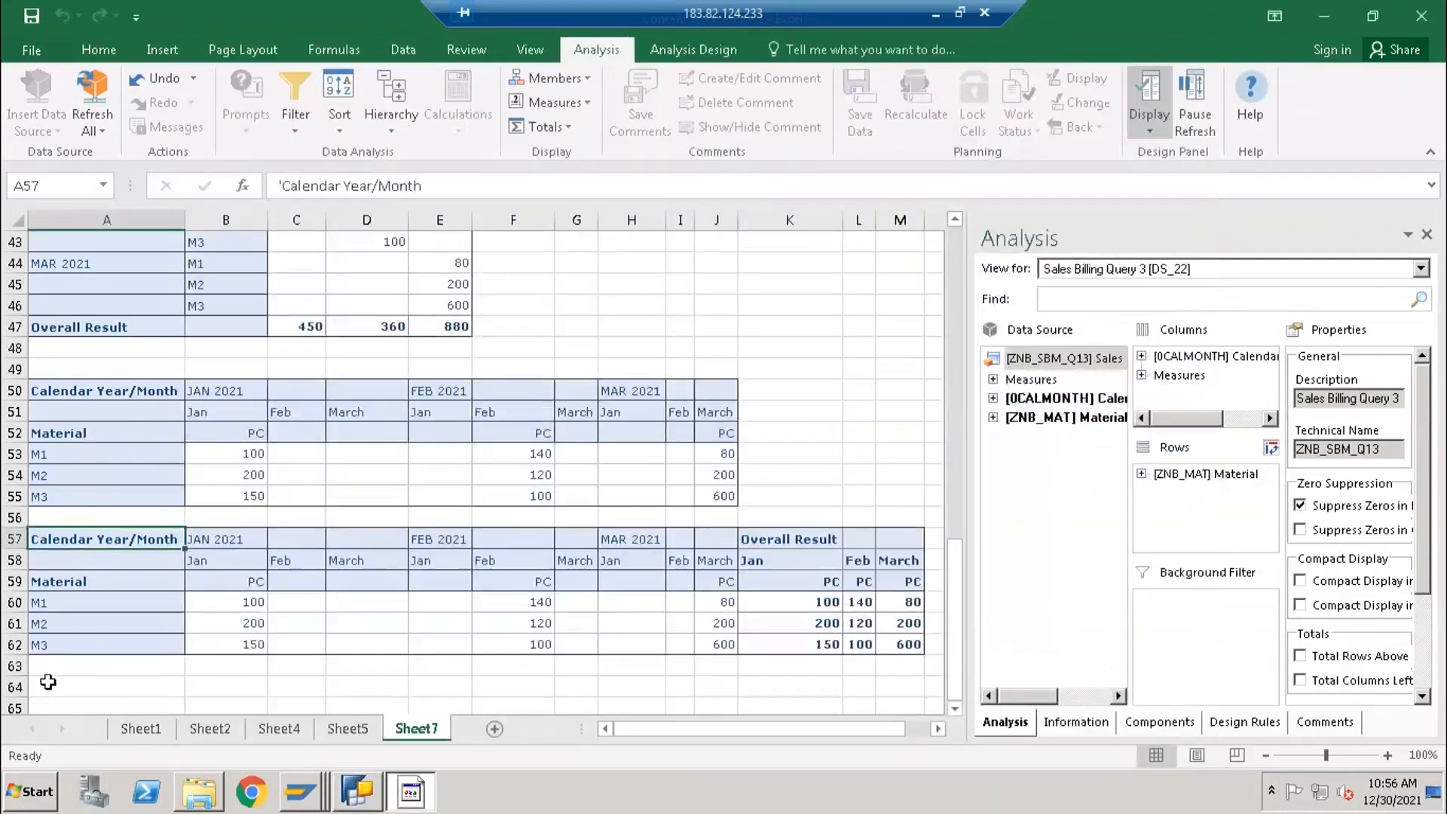
# - Switch to Excel and insert query ZNB_SBM_Q13 as another analysis data source at cell A64
pyautogui.click(46, 687)
pyautogui.click(48, 131)
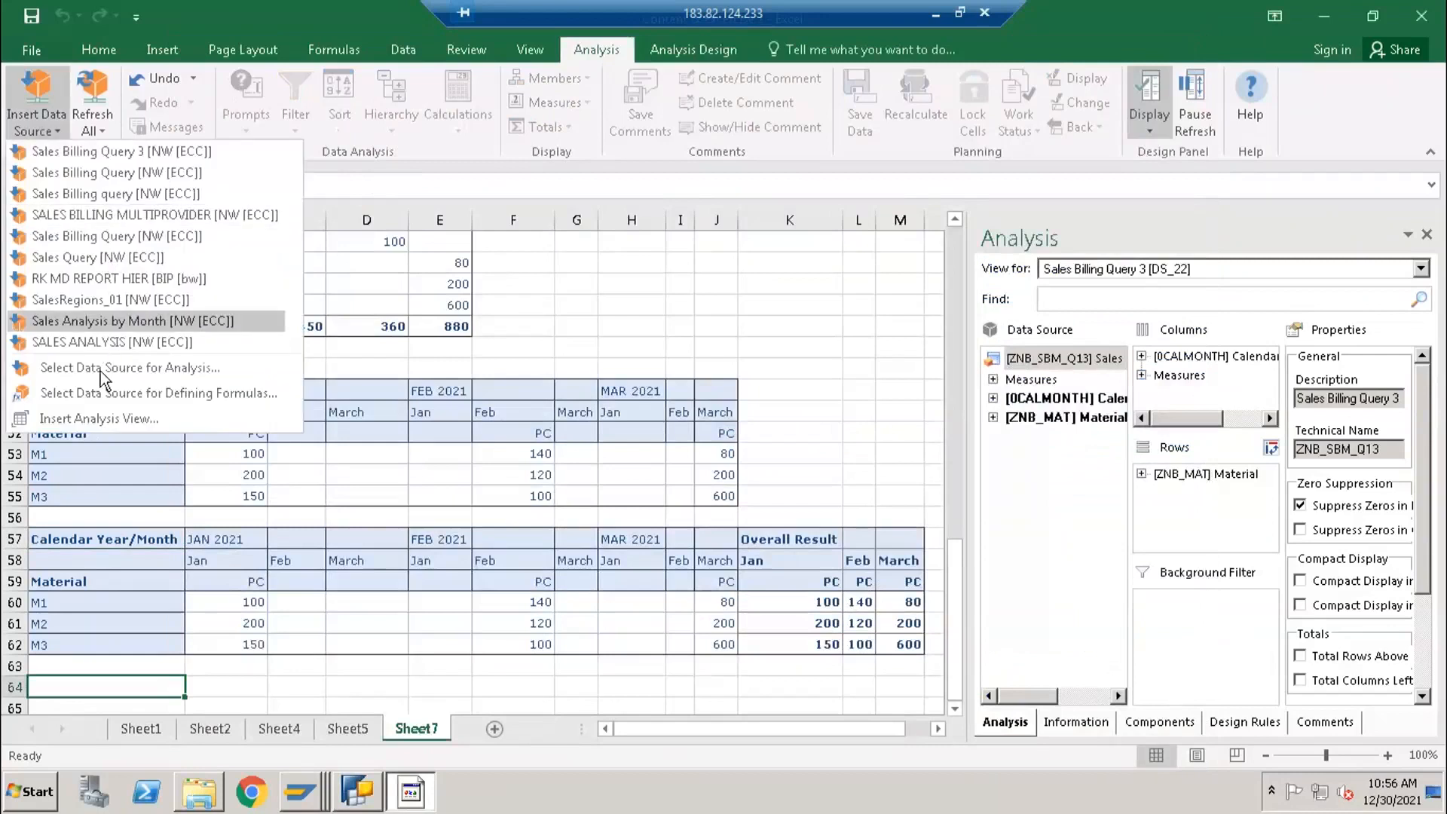
pyautogui.click(97, 369)
pyautogui.click(815, 565)
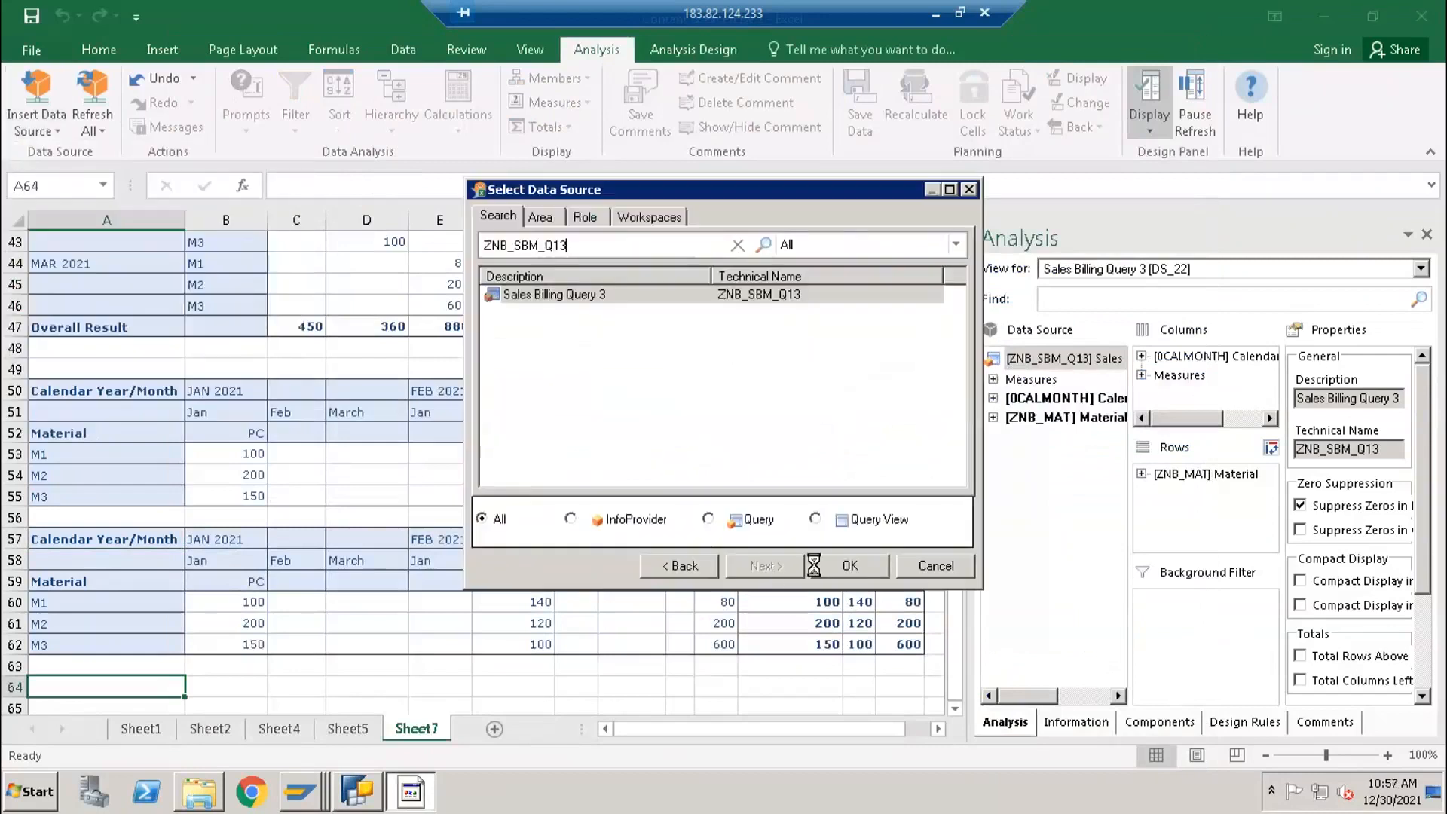
pyautogui.scroll(-1, 422, 604)
pyautogui.scroll(1, 422, 604)
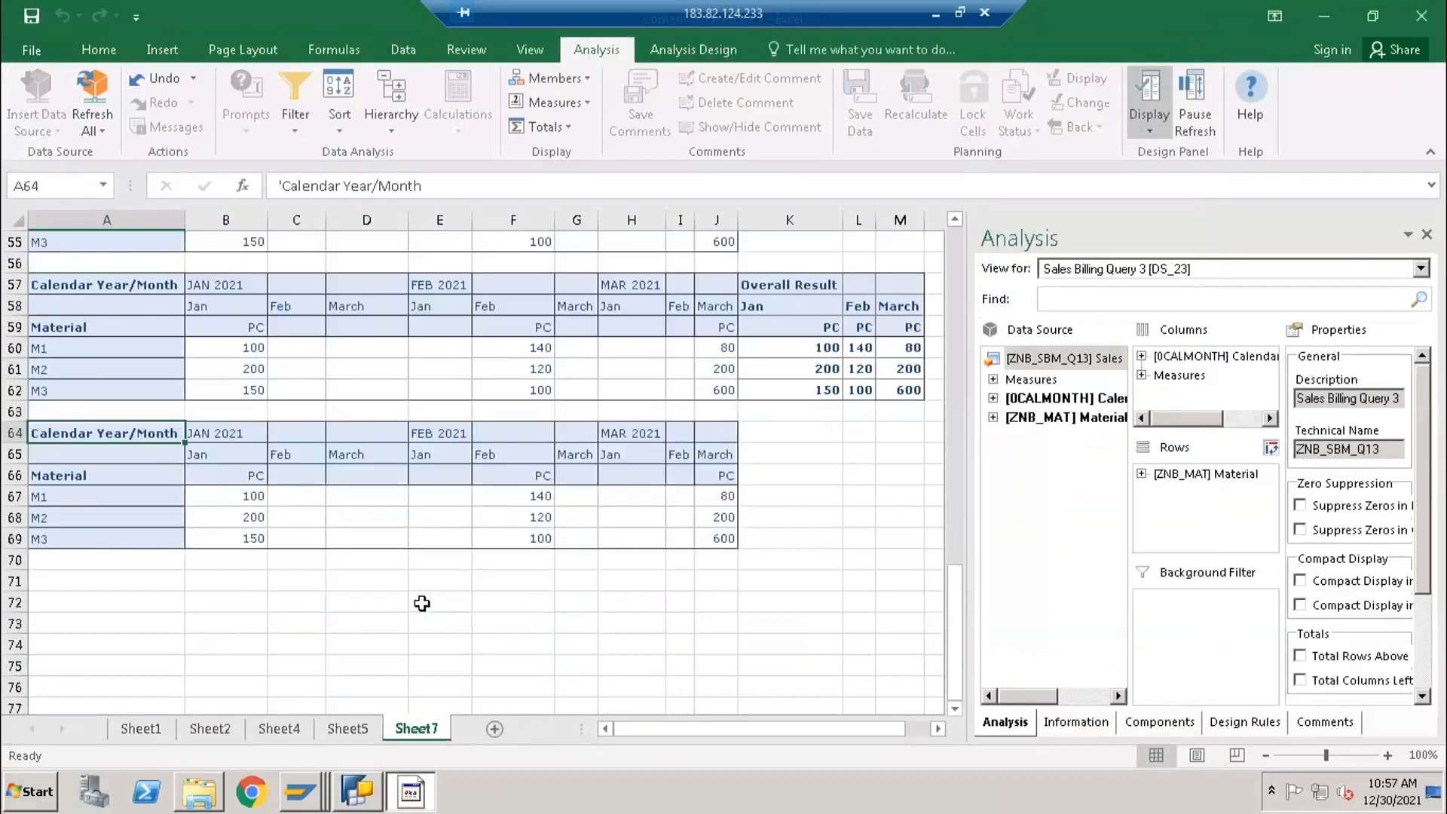
# - Switch to BEx Query Designer and review the query's value display, planning, display, variable sequence and rows/columns properties
pyautogui.click(363, 783)
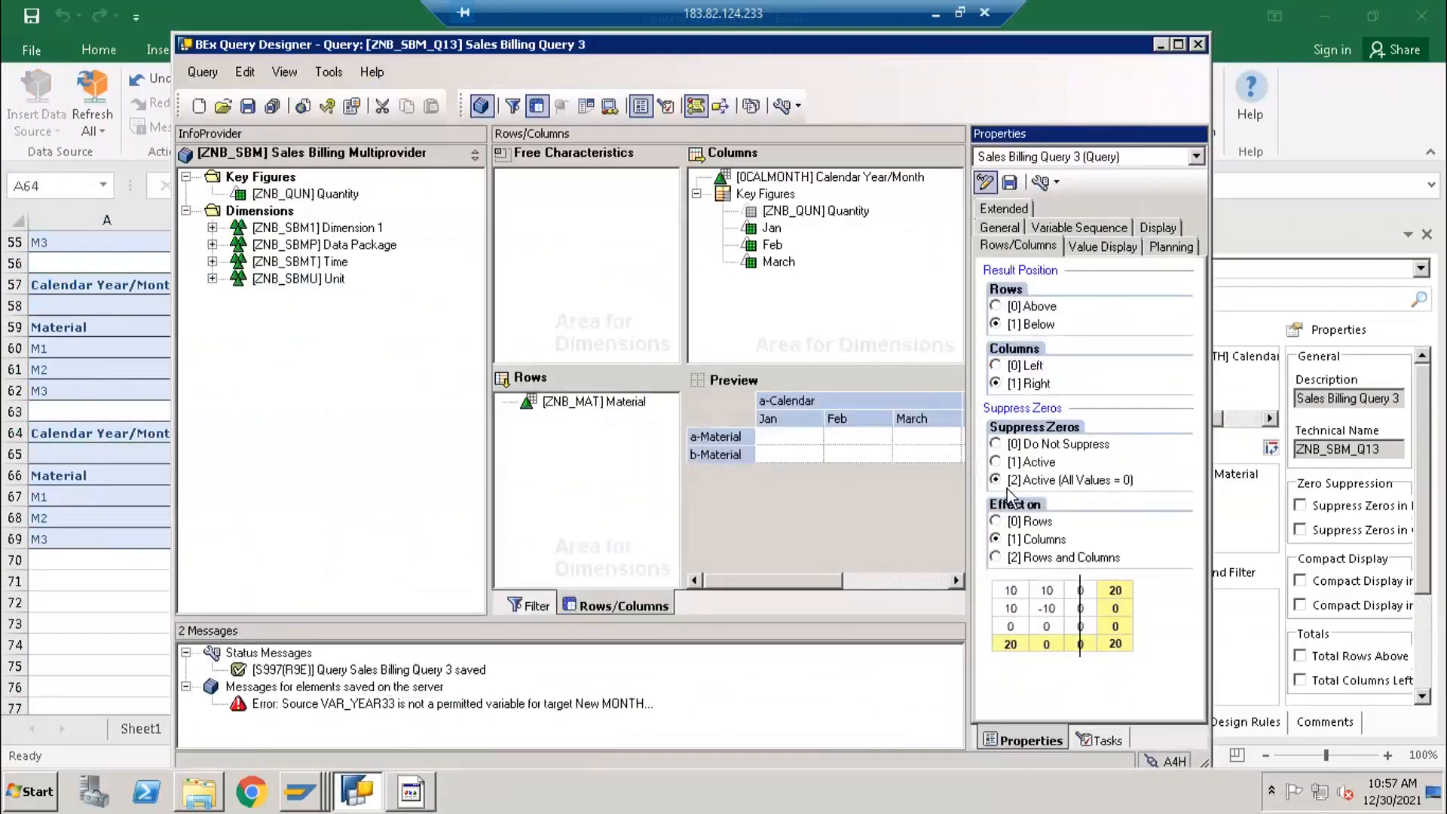
pyautogui.click(1085, 251)
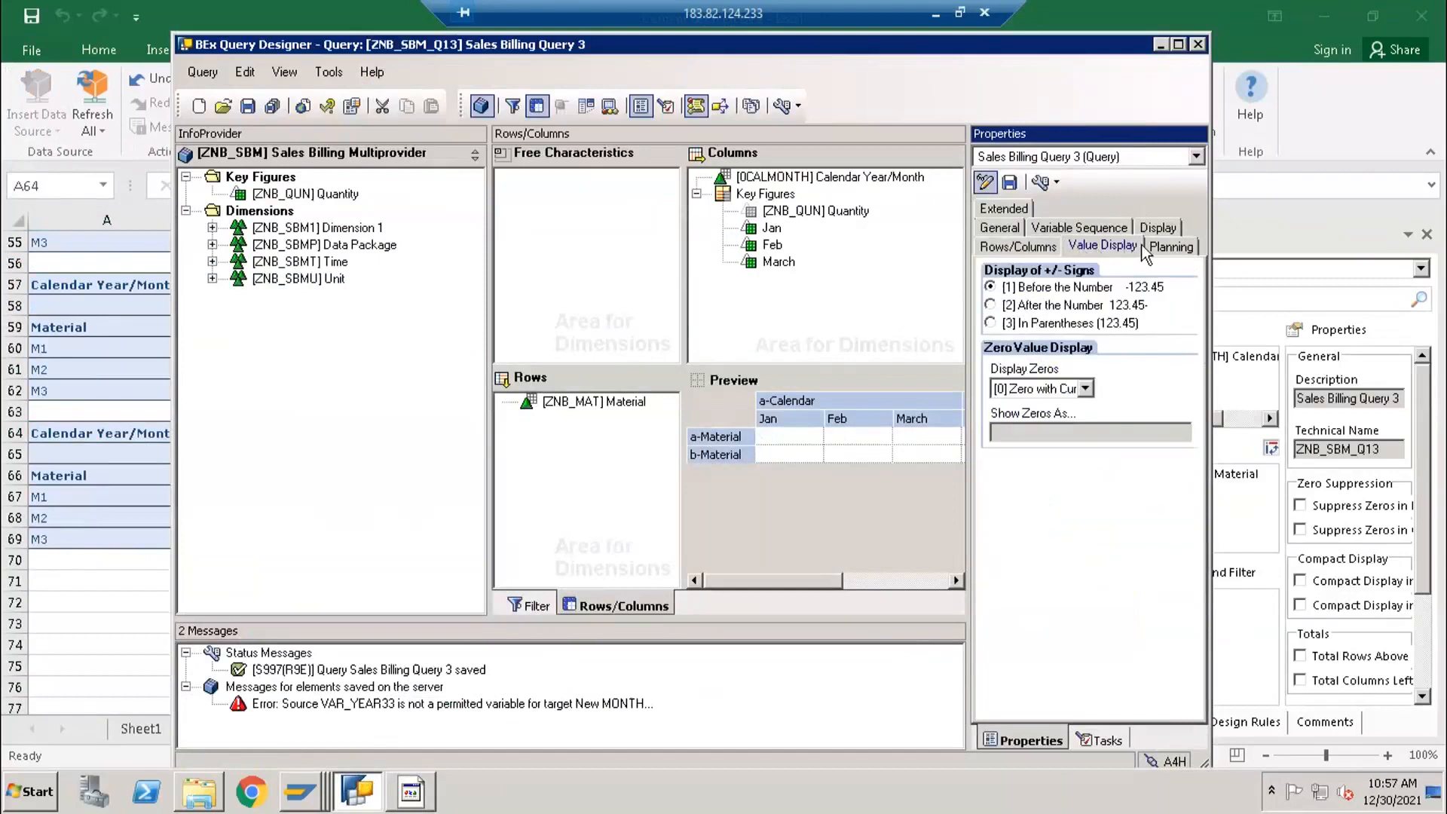
pyautogui.click(1168, 248)
pyautogui.click(1157, 229)
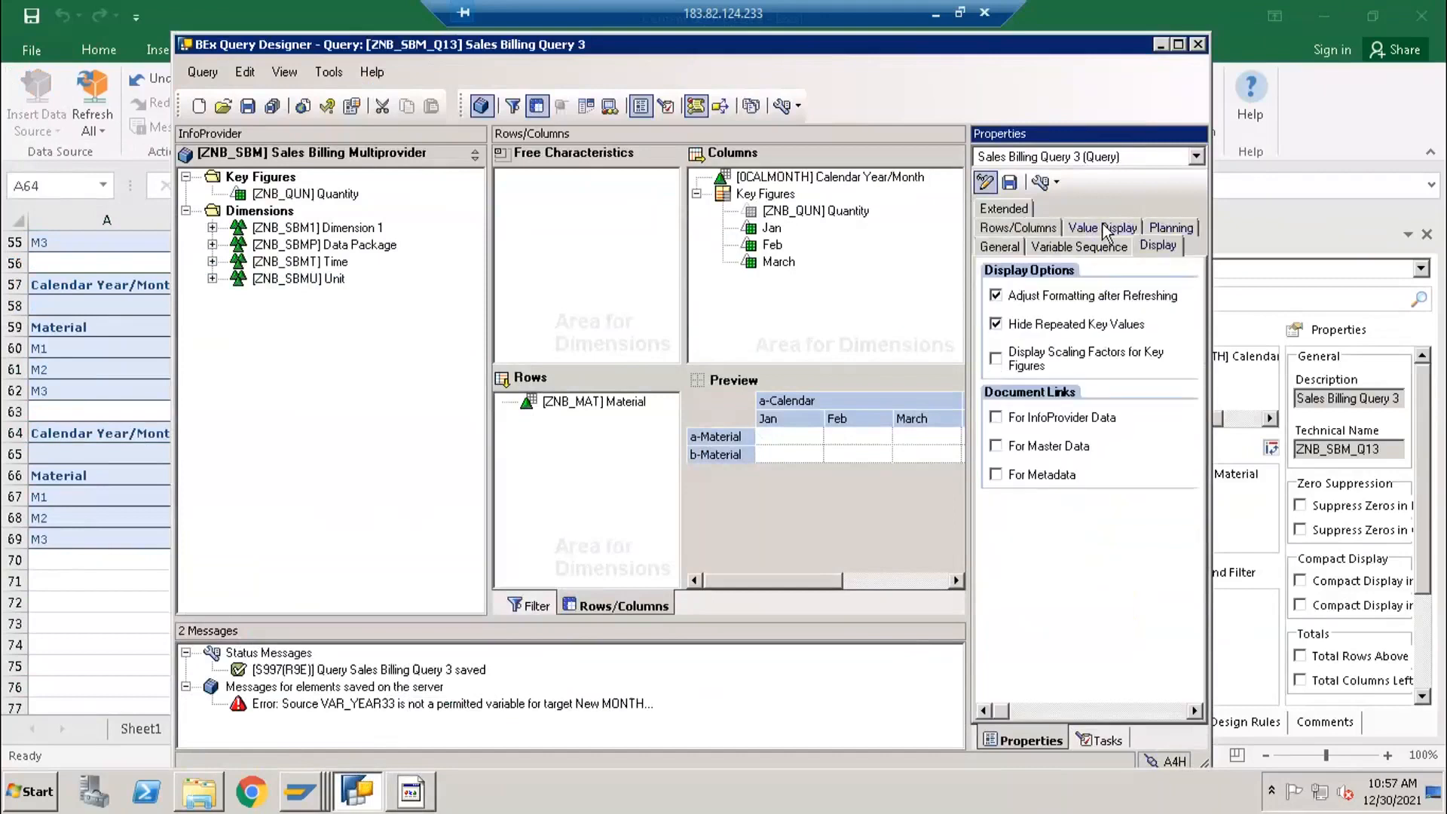
pyautogui.click(1092, 248)
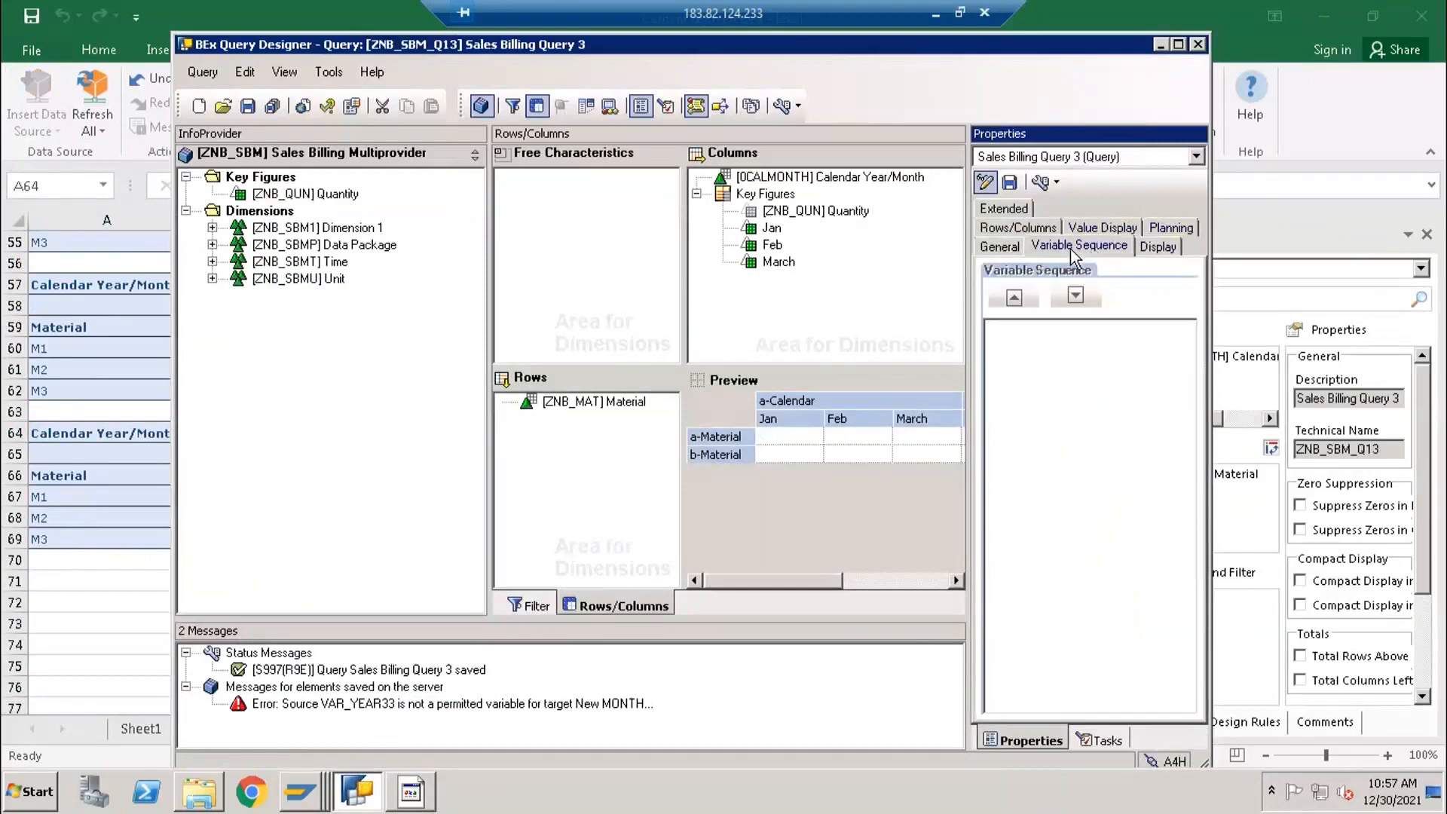
pyautogui.click(998, 245)
pyautogui.click(1005, 226)
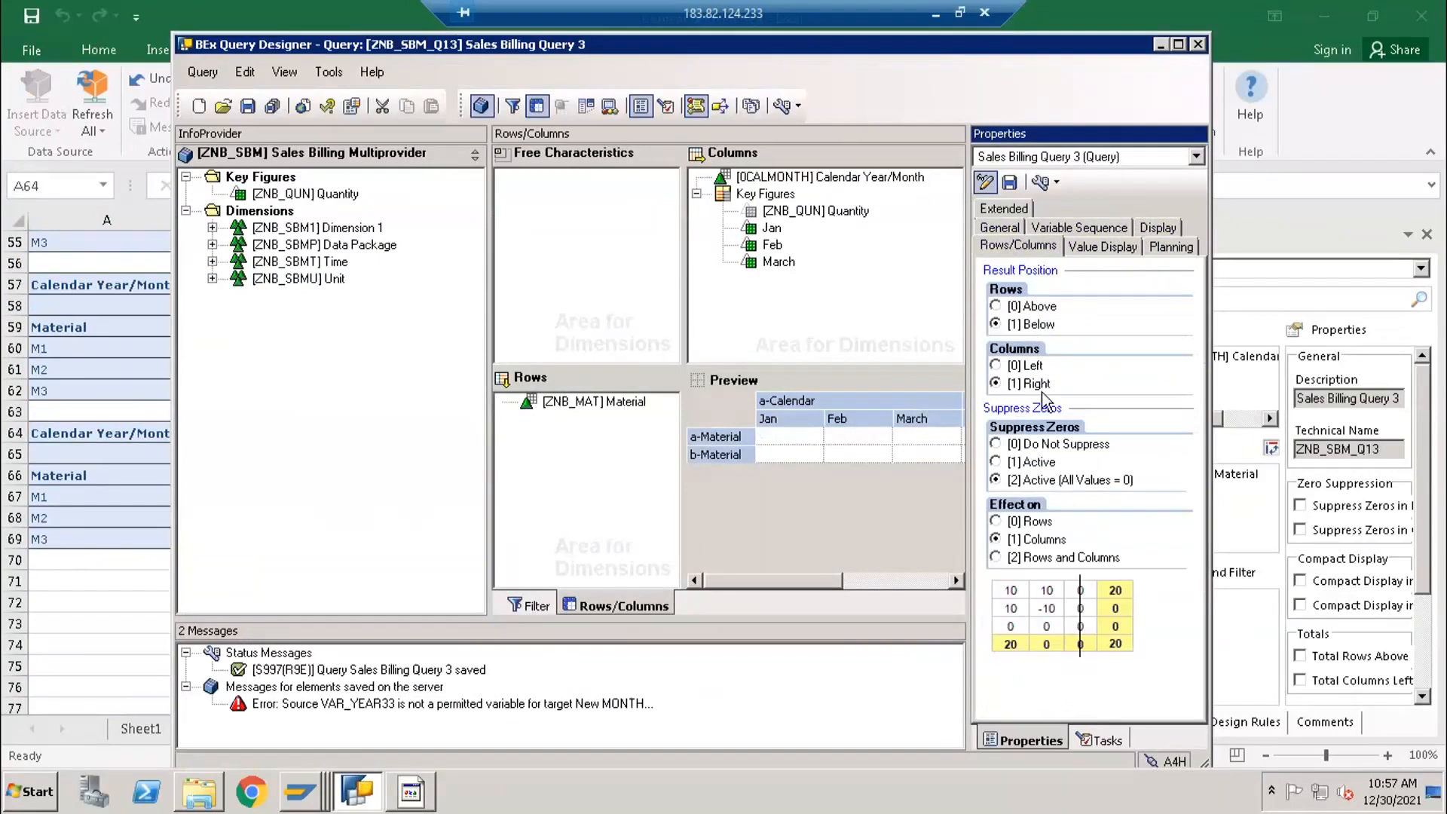
# - Try zero suppression on Rows and the Active mode, restore Columns with Active (All Values = 0), and save the query
pyautogui.click(1038, 522)
pyautogui.click(1046, 540)
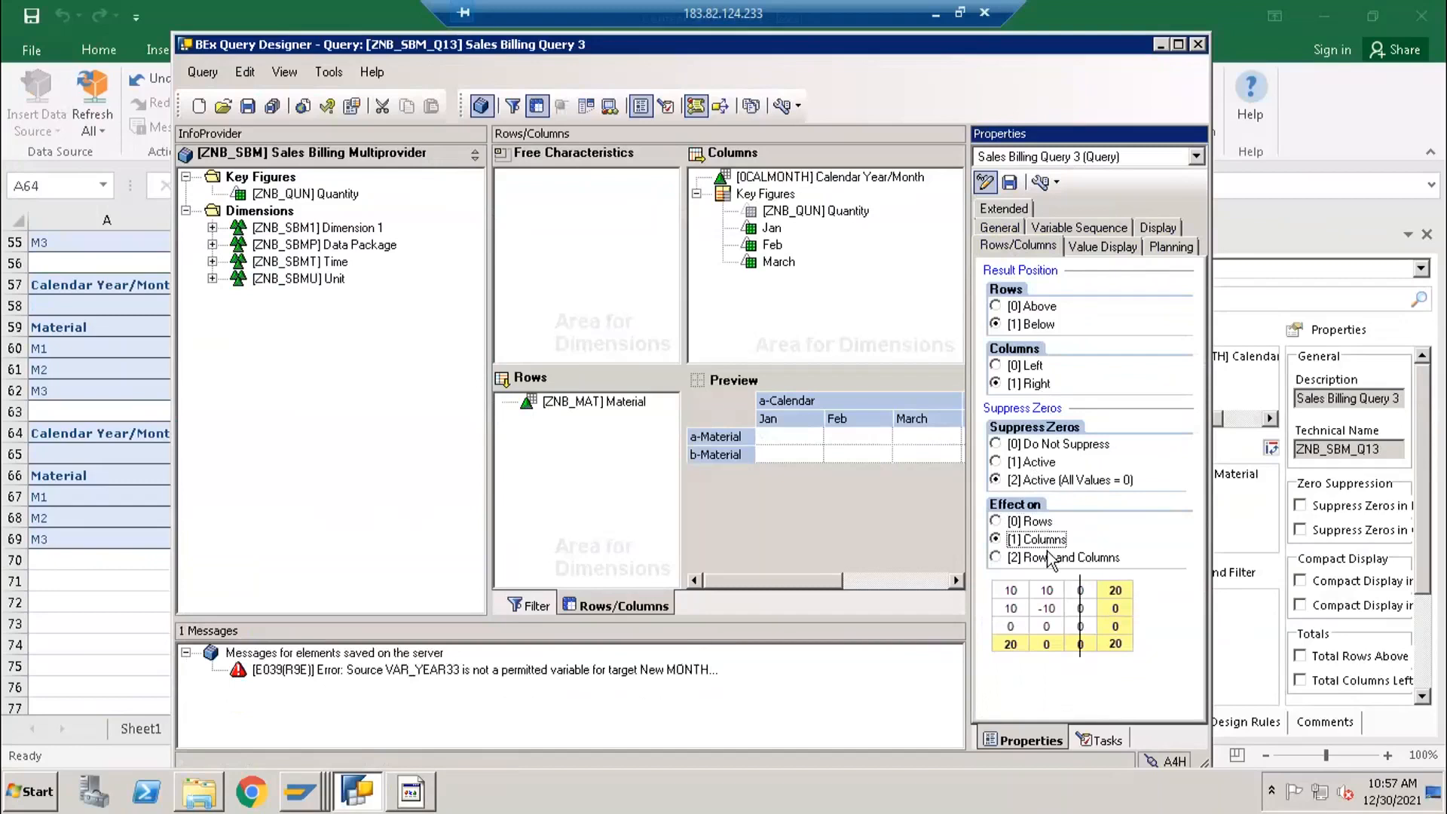
pyautogui.click(1035, 467)
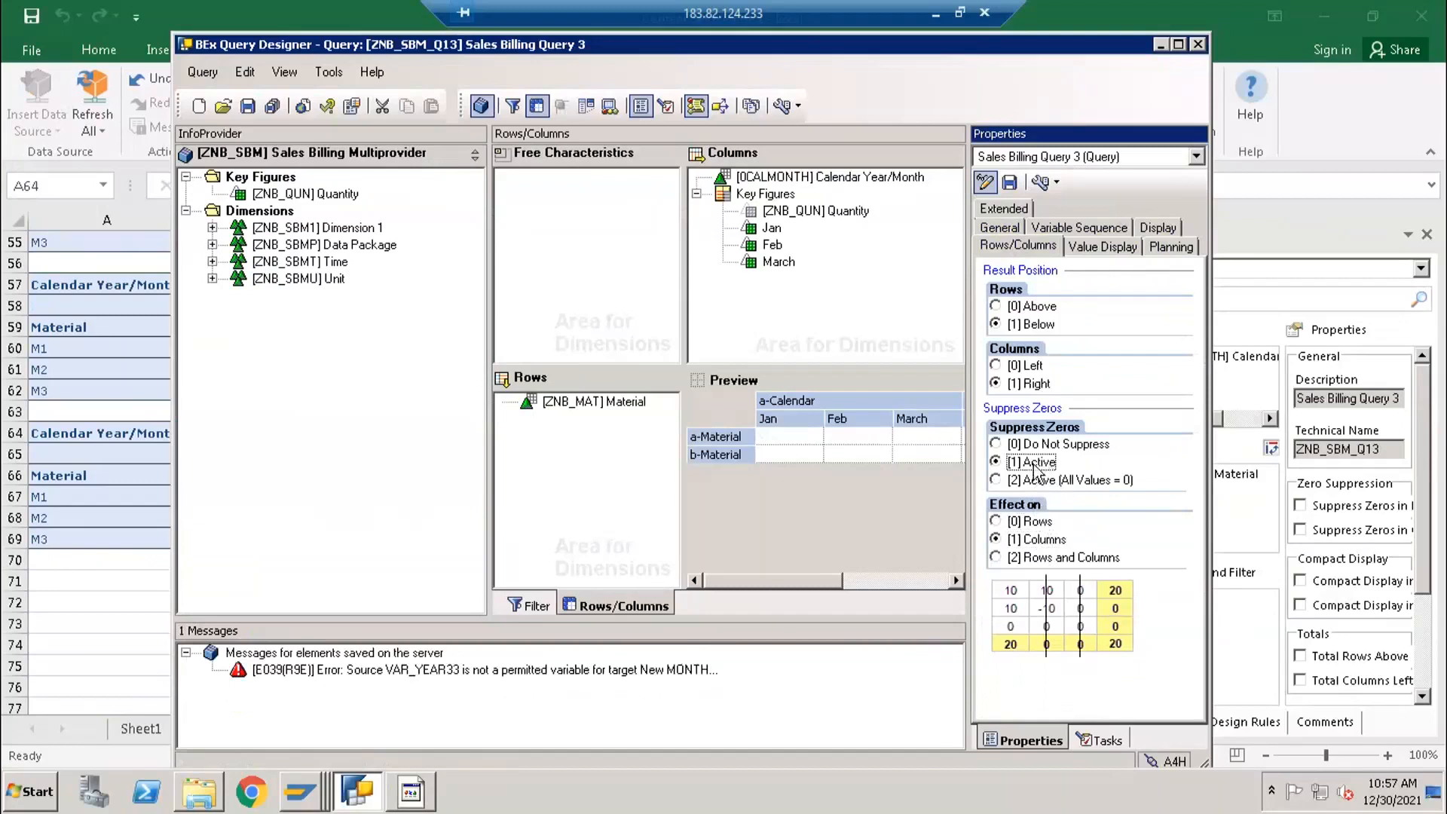
pyautogui.click(1026, 485)
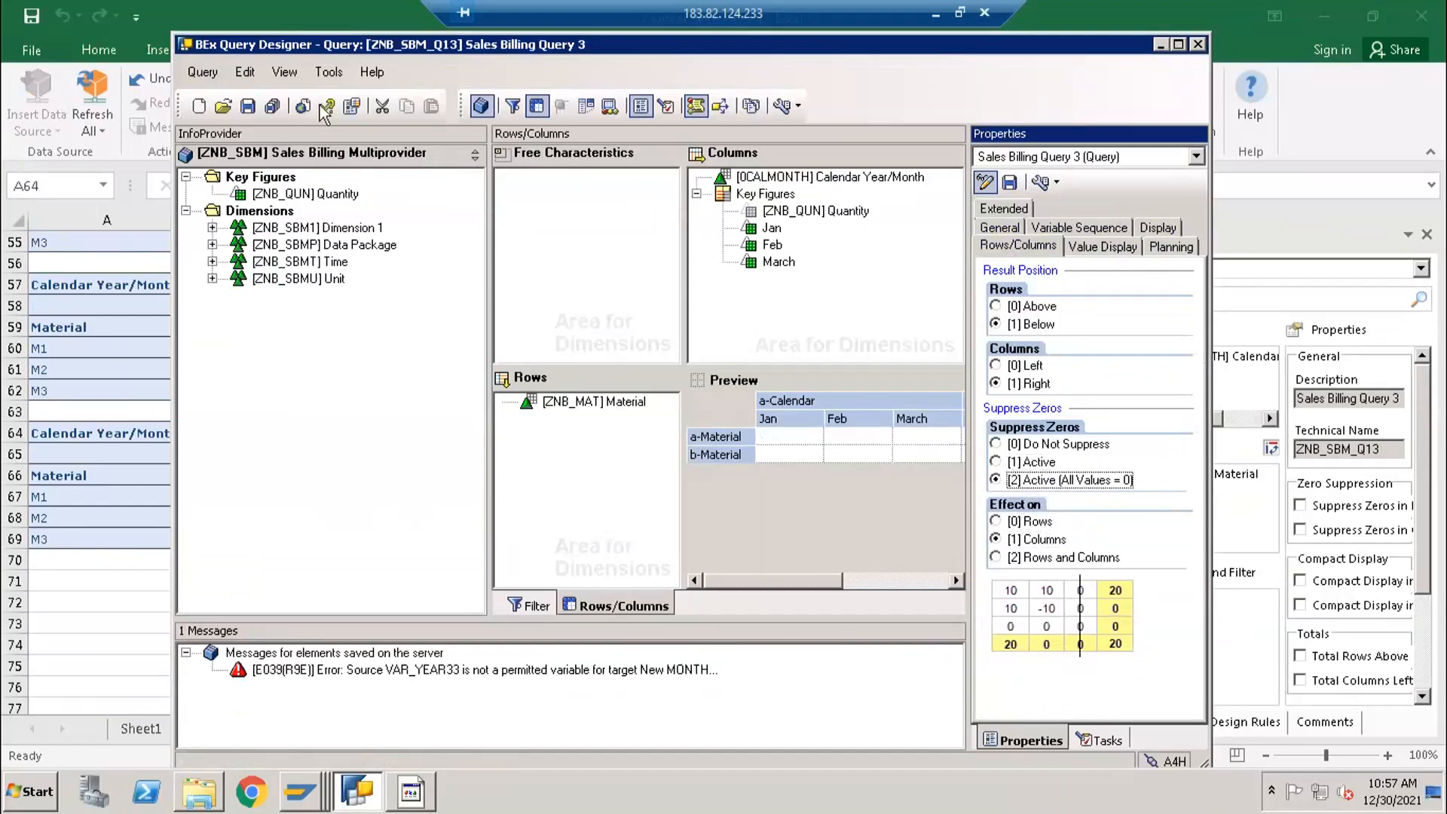
pyautogui.click(248, 106)
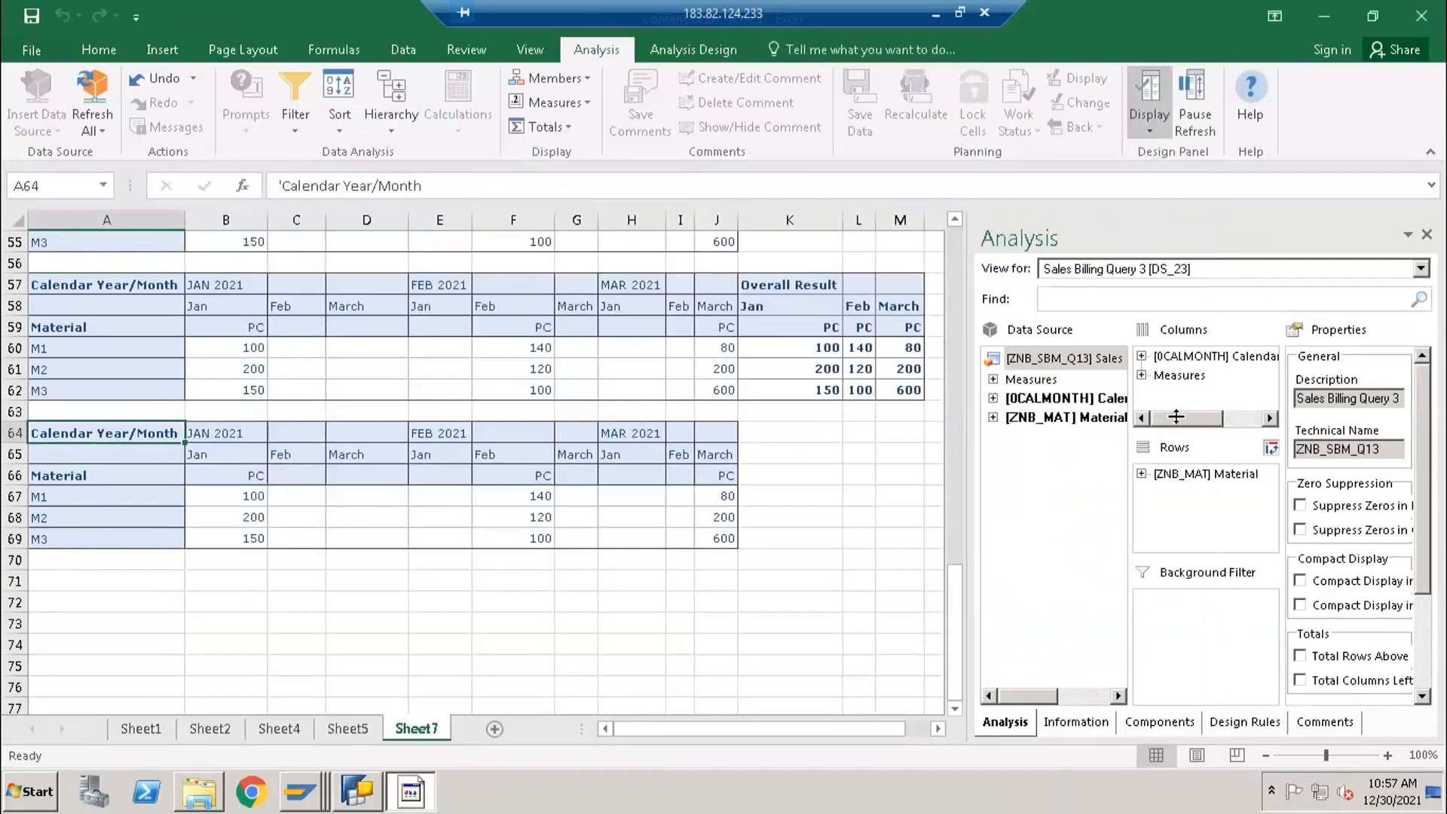
# - Switch to Excel and turn on zero suppression in both rows and columns for the Sales Billing Query 3 crosstab at A64
pyautogui.click(1168, 377)
pyautogui.moveTo(1168, 379); pyautogui.dragTo(1168, 358)
pyautogui.click(1166, 374)
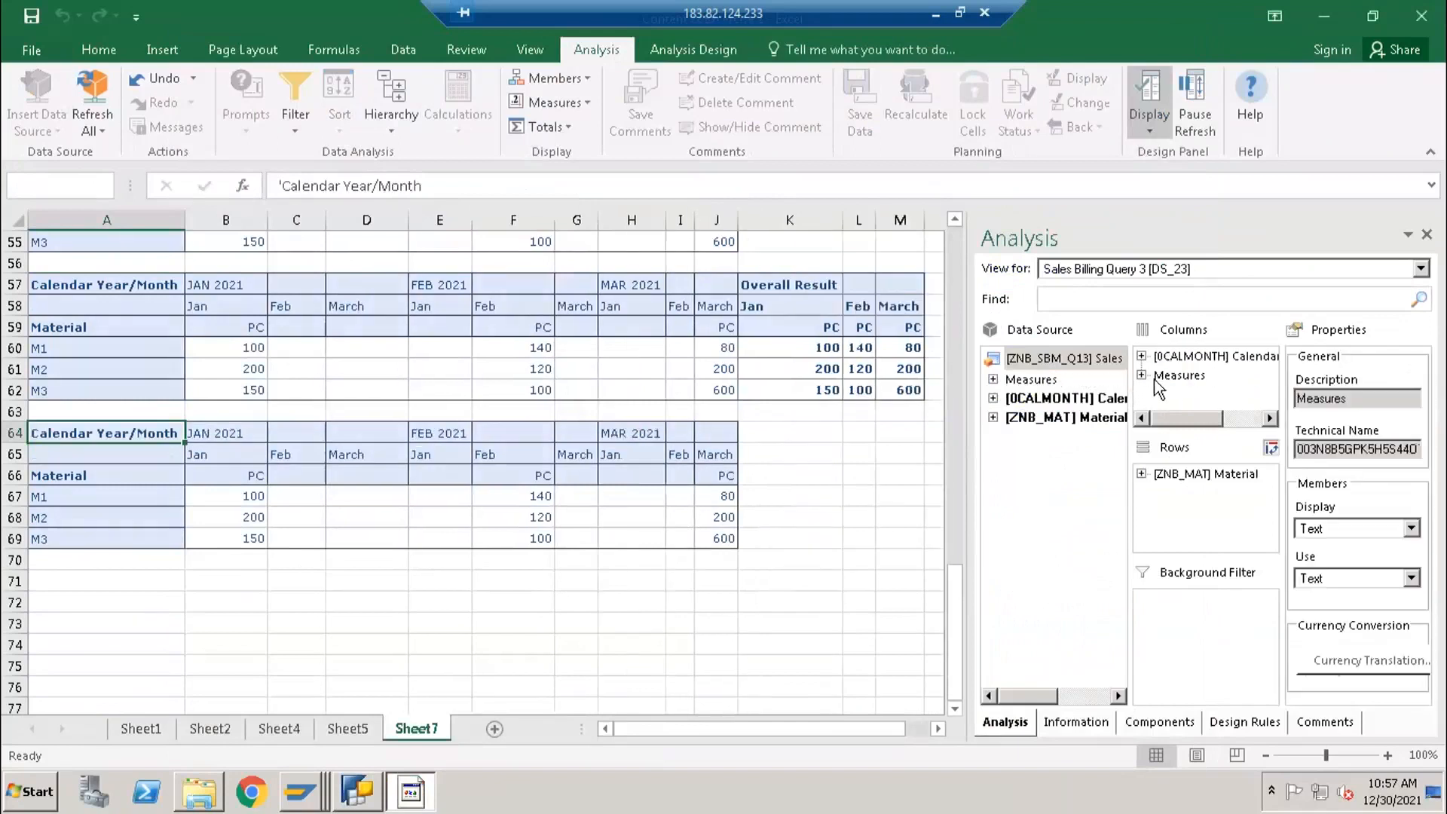
pyautogui.click(1034, 360)
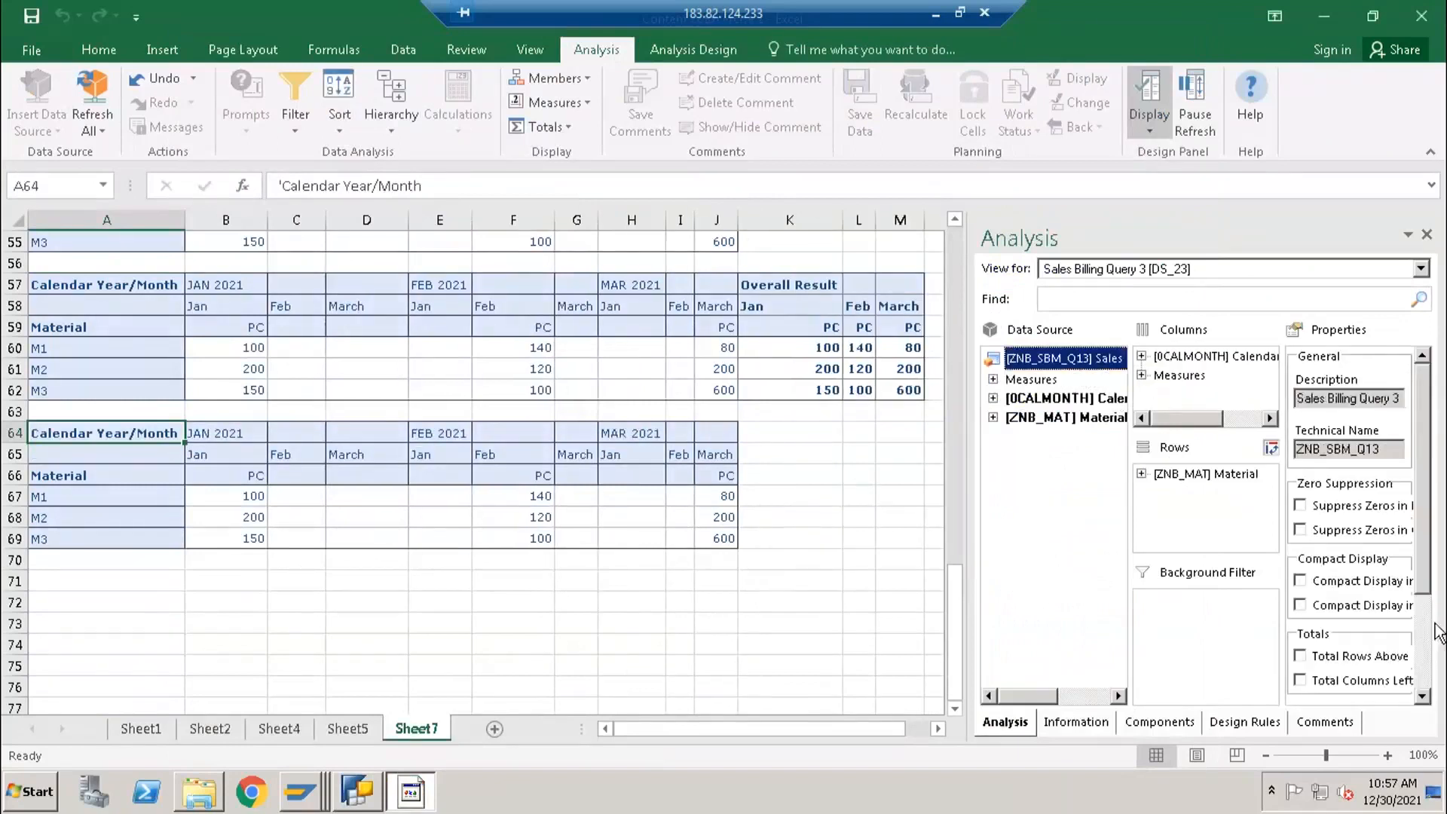
pyautogui.click(1348, 526)
pyautogui.click(1347, 531)
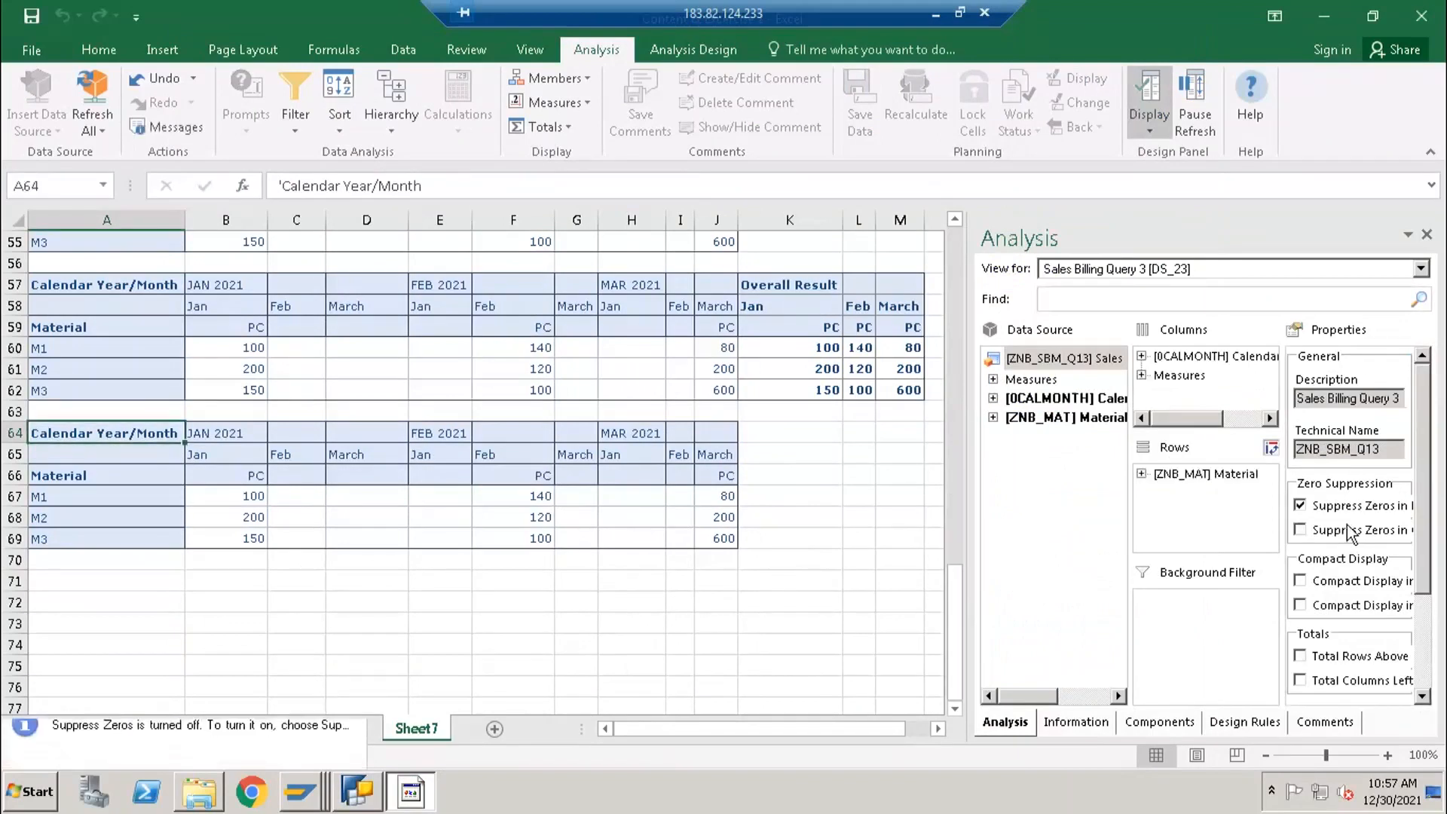
pyautogui.click(1338, 532)
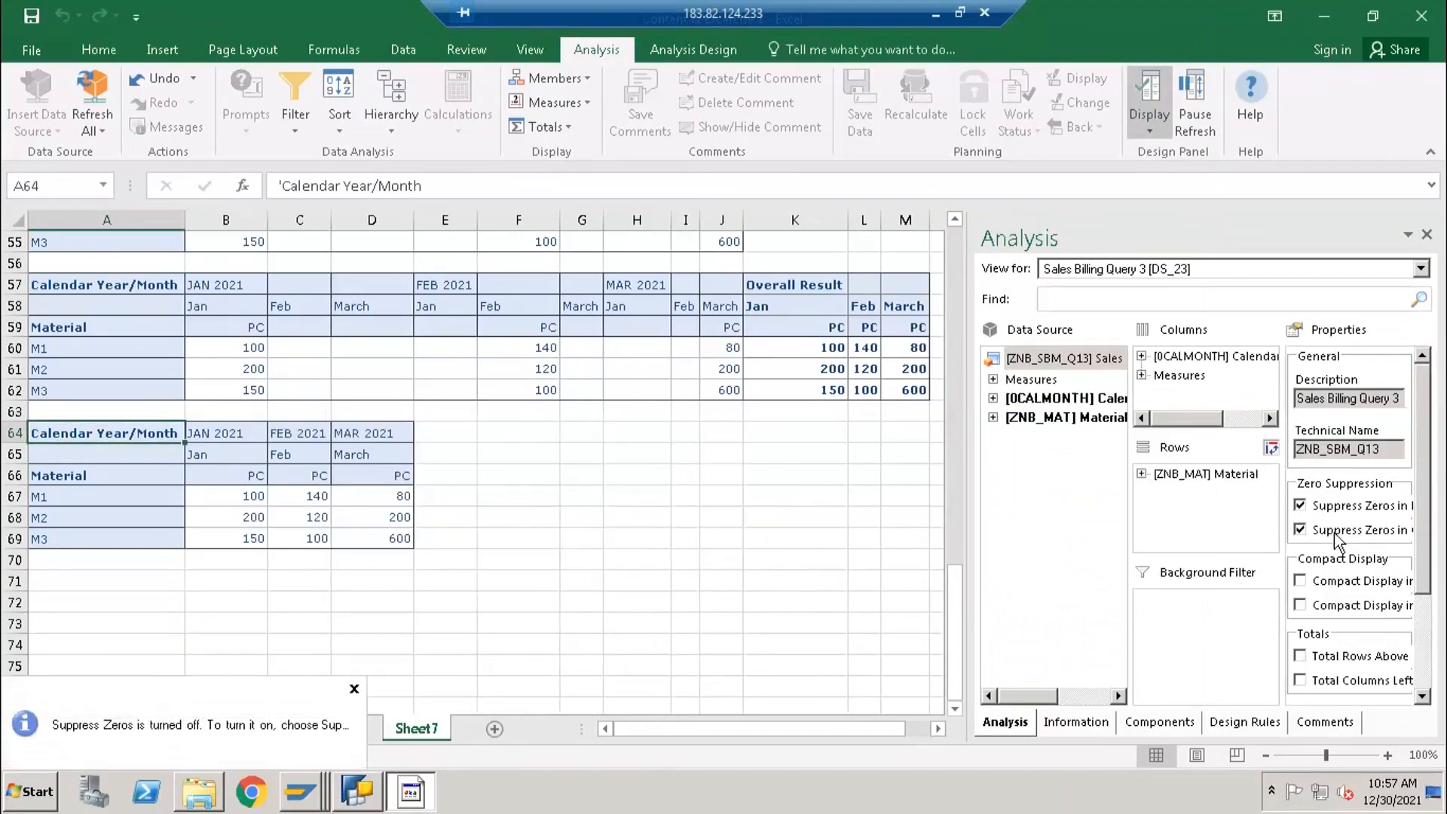
# - Check the query's zero suppression settings in BEx Query Designer, and return to row M1 of the last crosstab in Excel
pyautogui.click(357, 792)
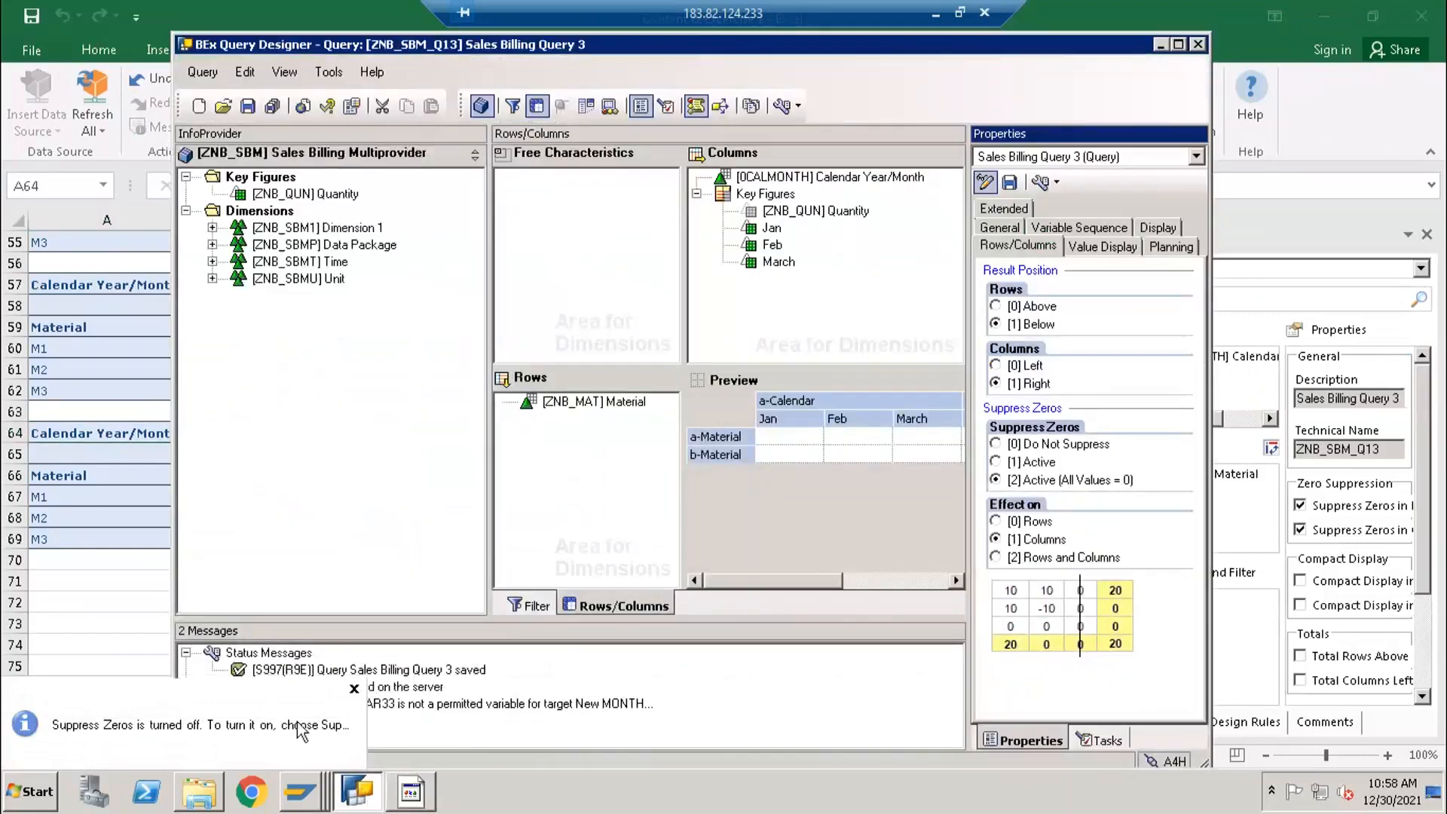
pyautogui.click(358, 792)
pyautogui.click(142, 496)
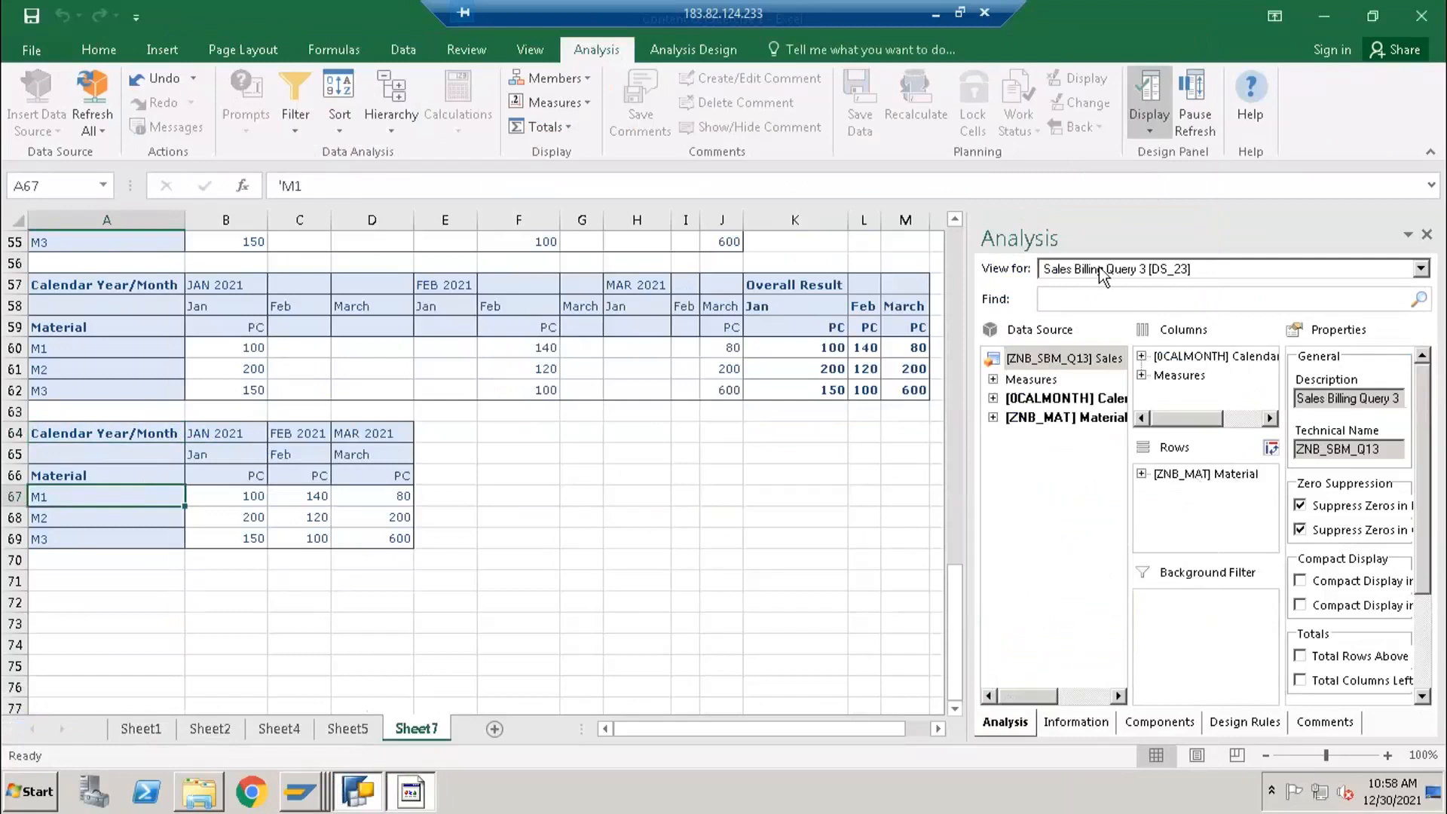
# - Set the query's zero suppression to take effect on Rows and Columns in BEx Query Designer, and return to Excel
pyautogui.click(357, 791)
pyautogui.click(1053, 558)
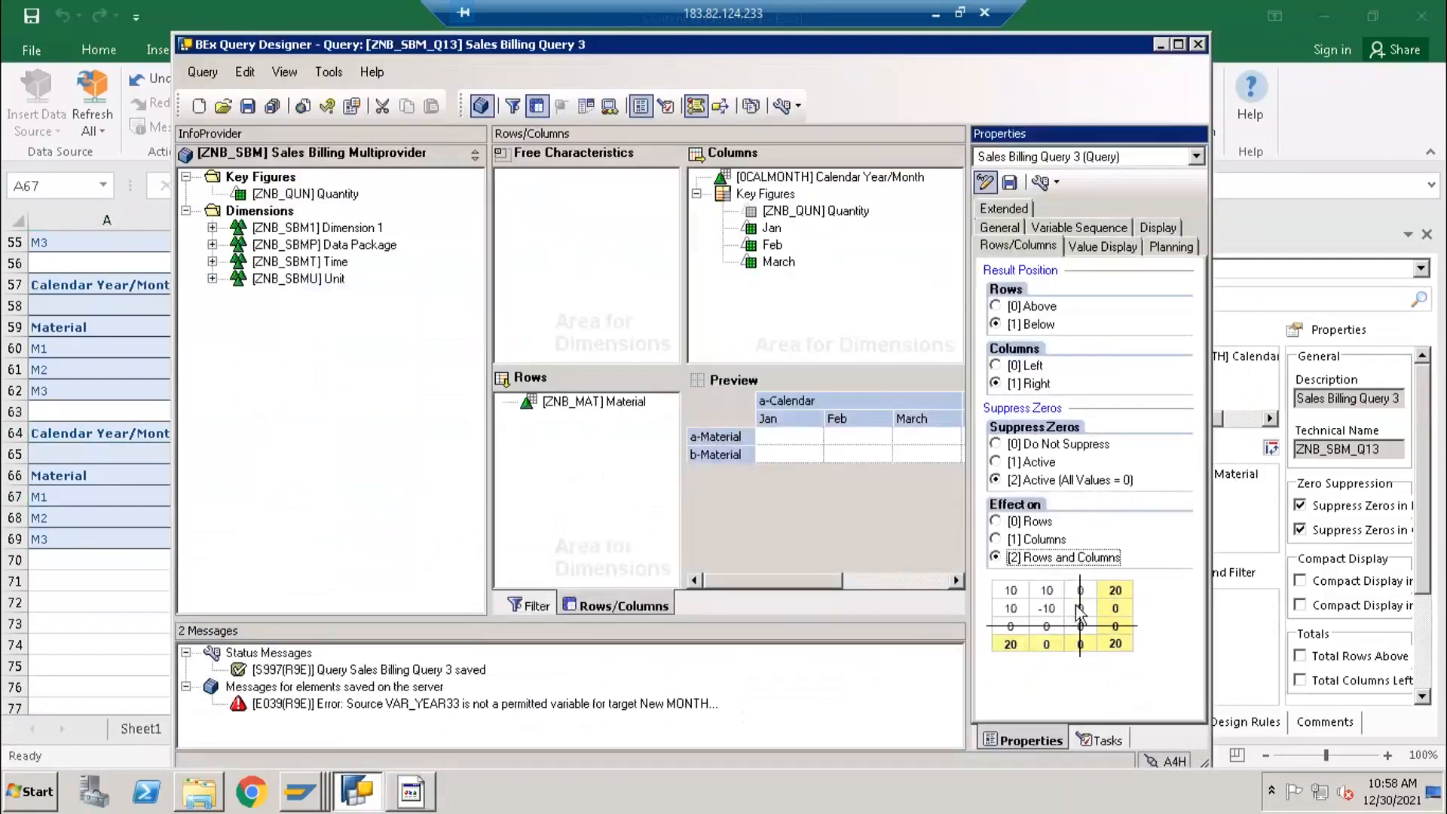
pyautogui.click(144, 618)
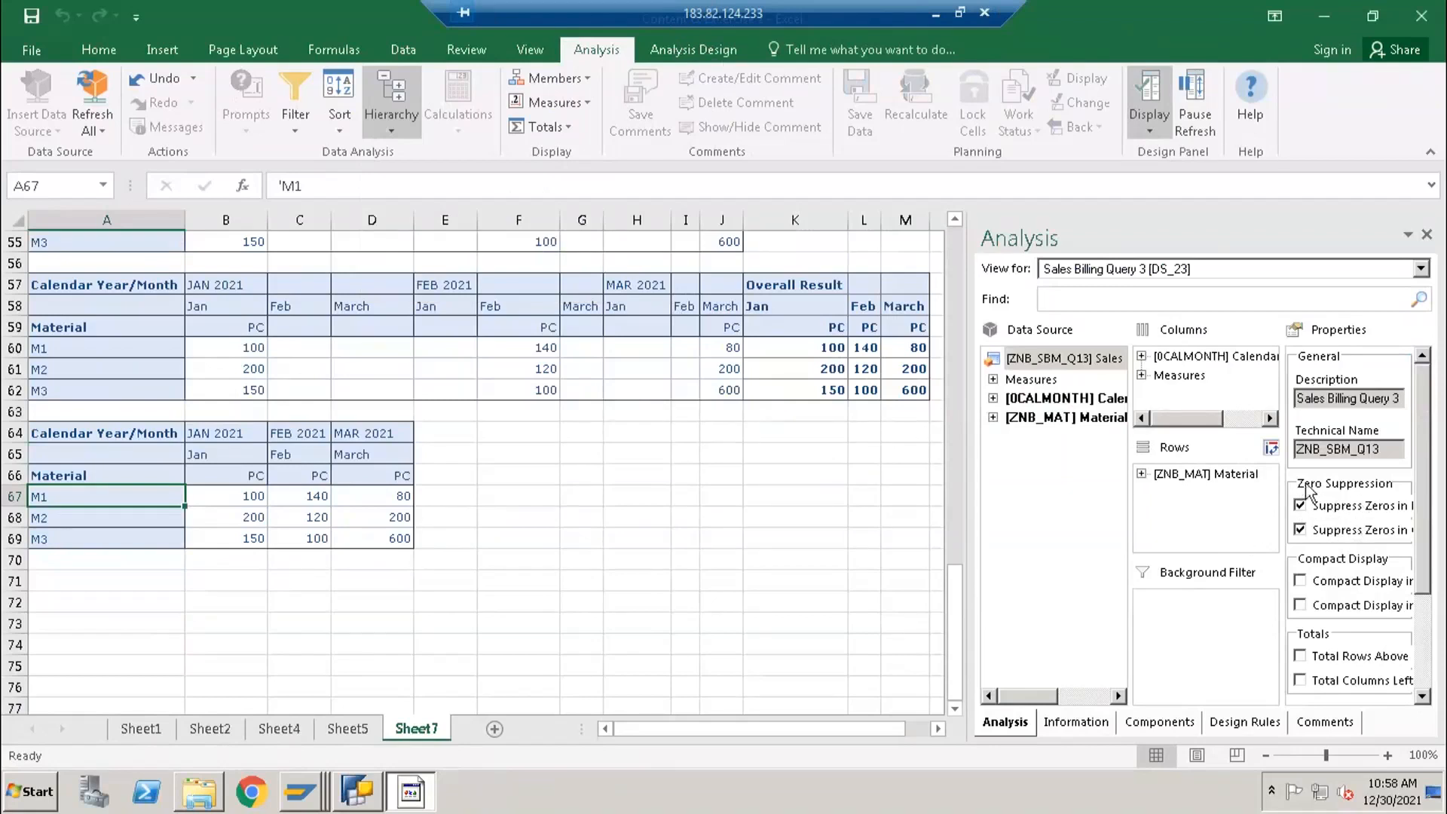
pyautogui.click(343, 789)
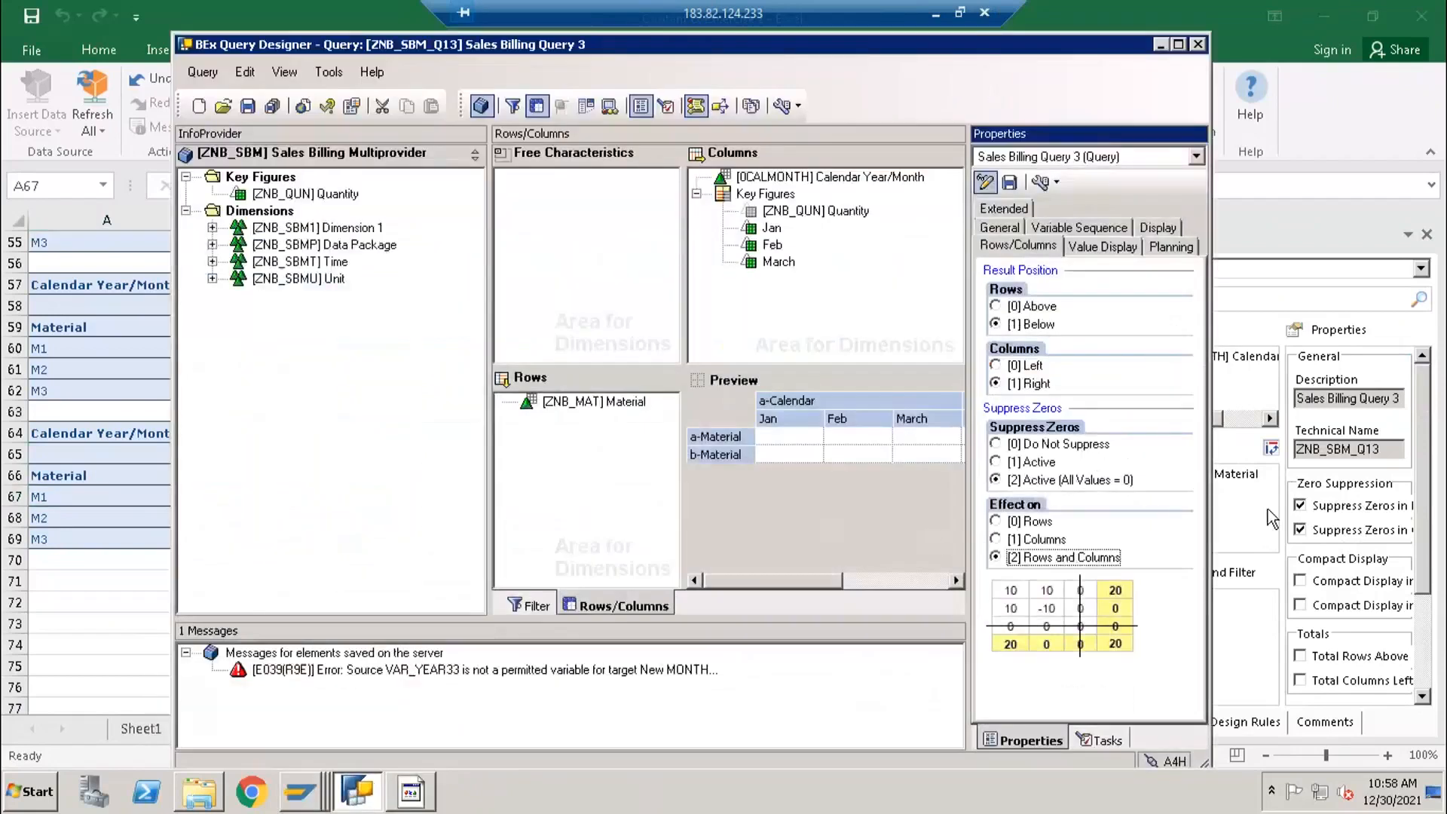
pyautogui.click(1289, 475)
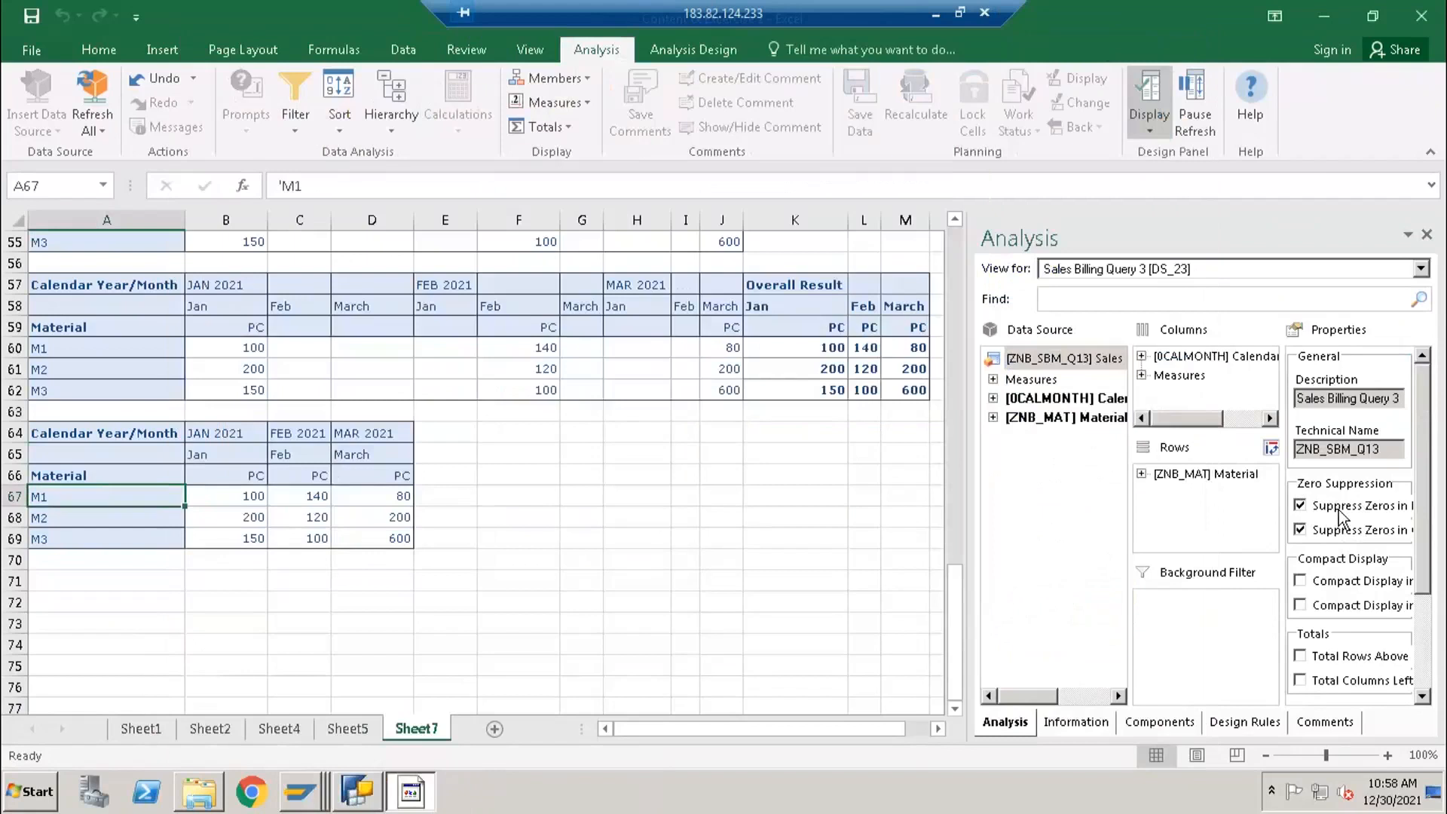
# - Turn Suppress Zeros in Columns off and back on for the crosstab at A64, and examine its January, February and March columns
pyautogui.moveTo(970, 481); pyautogui.dragTo(879, 479)
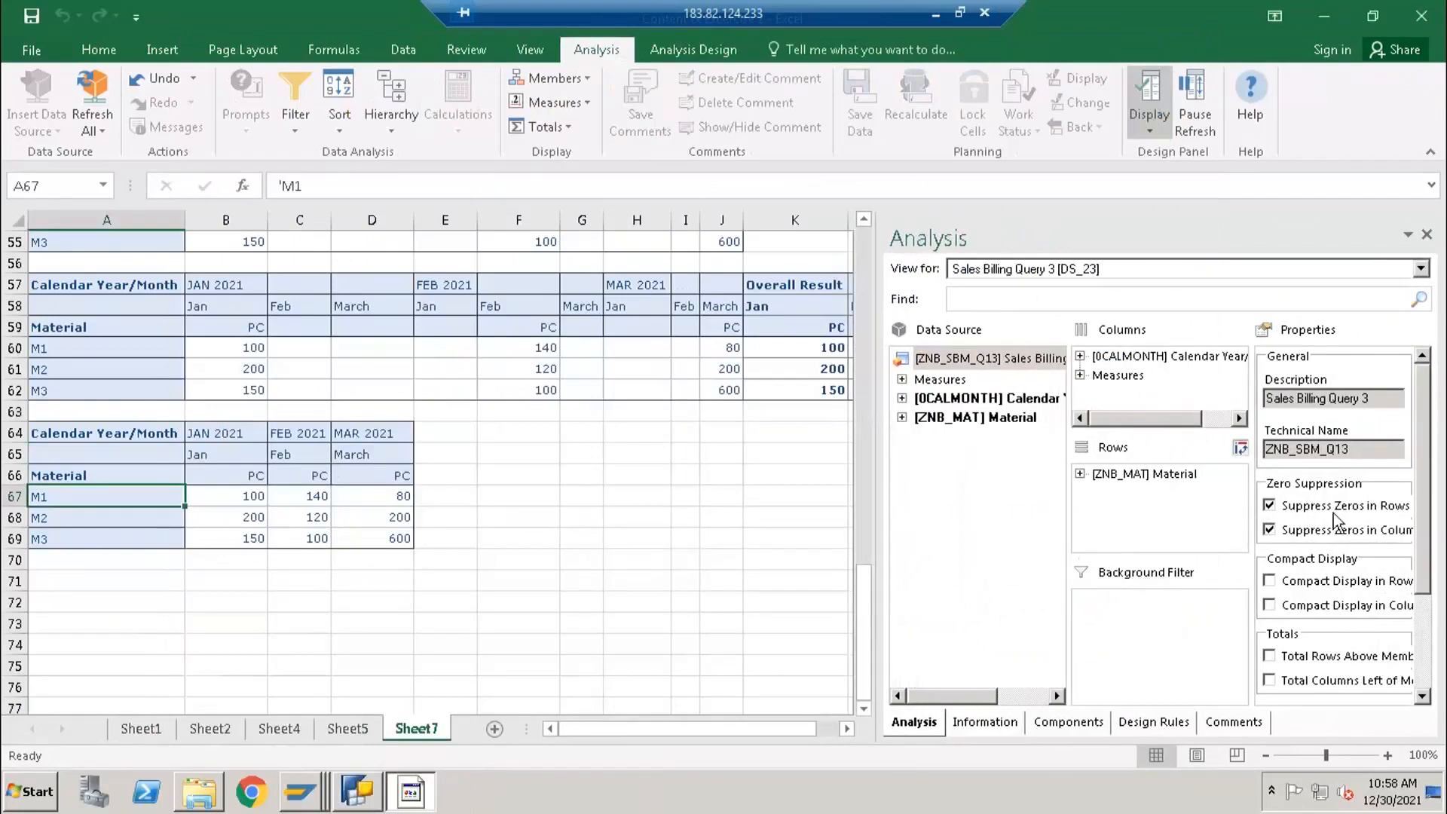
pyautogui.click(1270, 530)
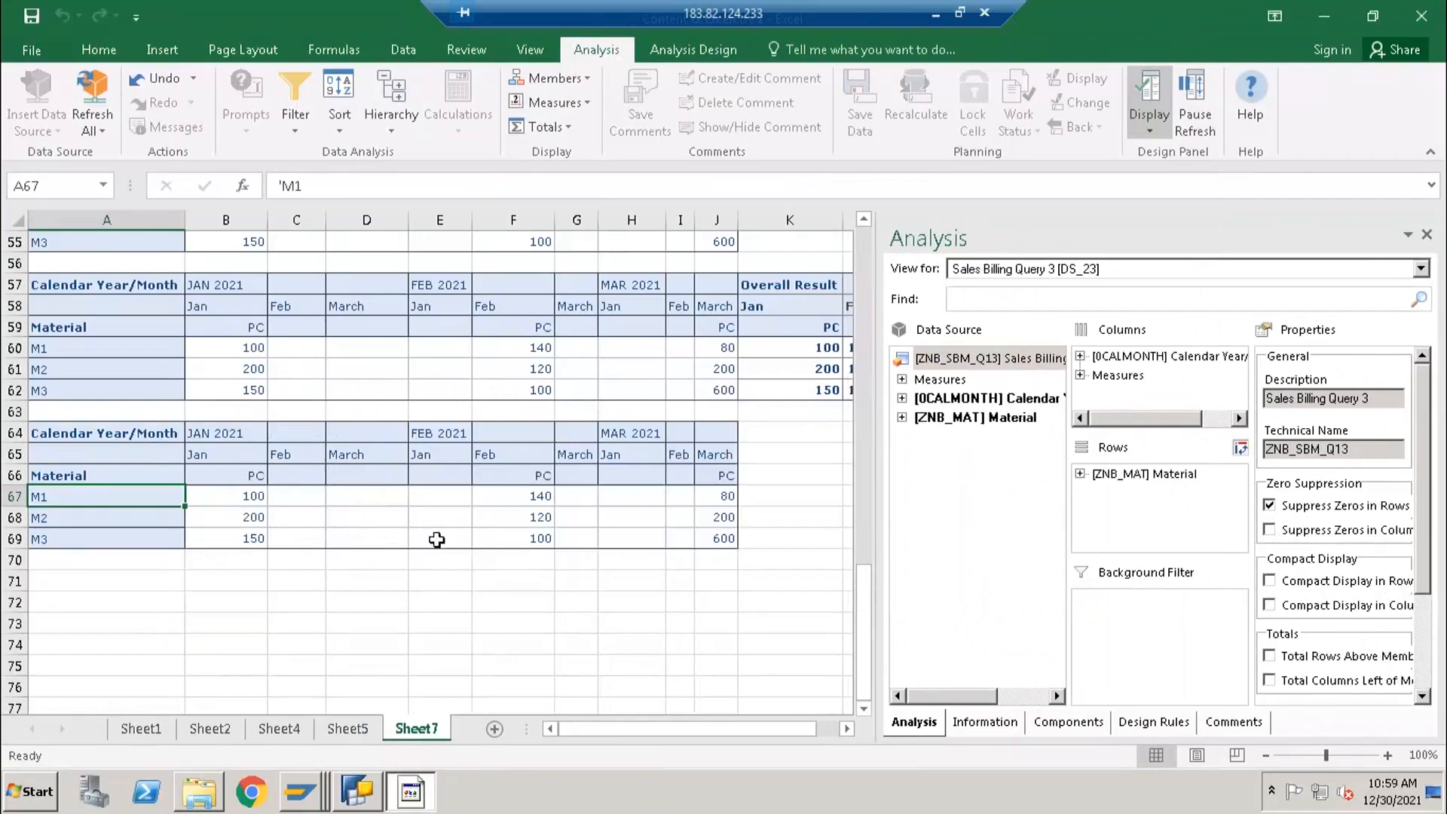
pyautogui.click(1281, 537)
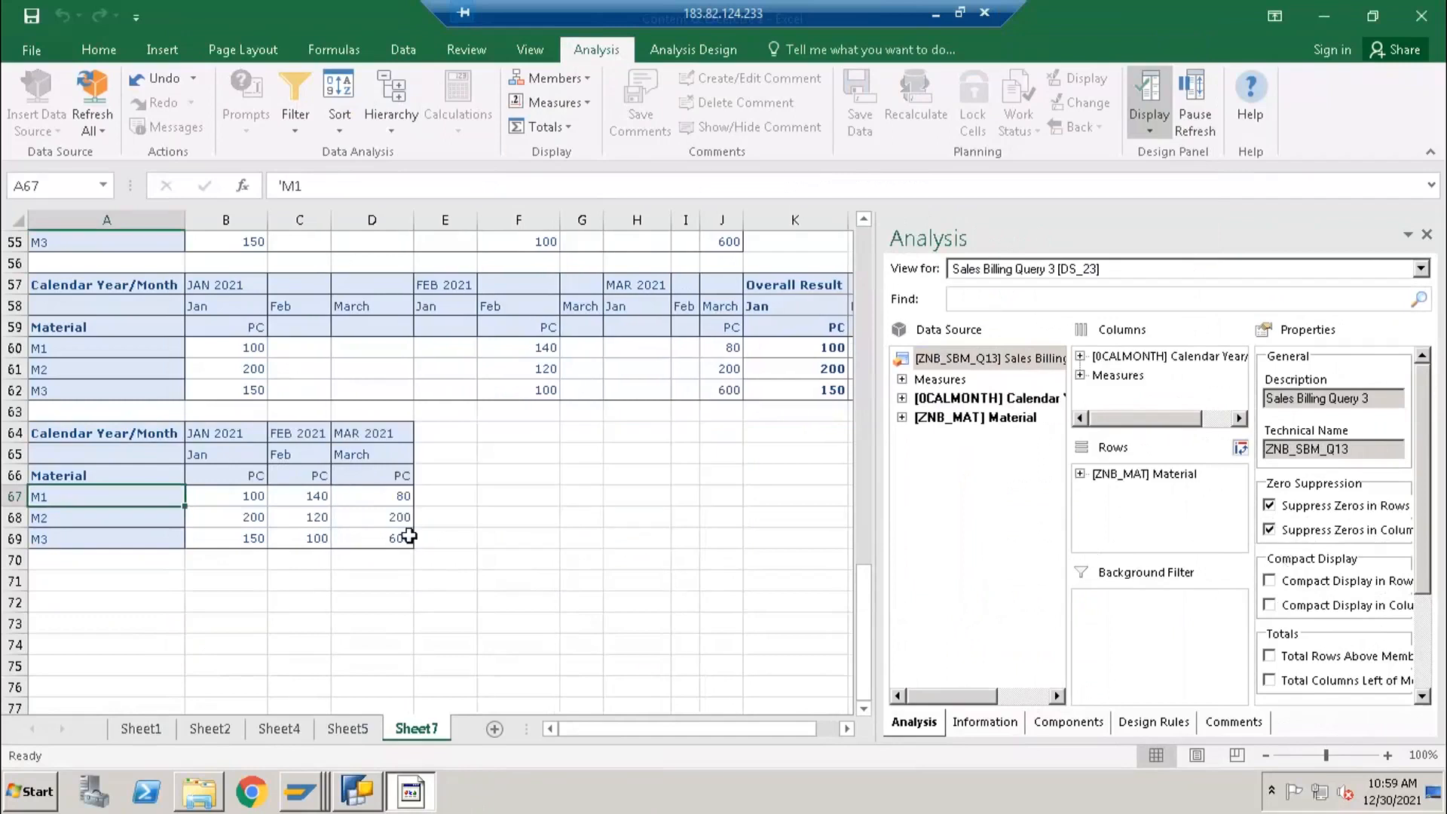
pyautogui.moveTo(81, 433); pyautogui.dragTo(377, 538)
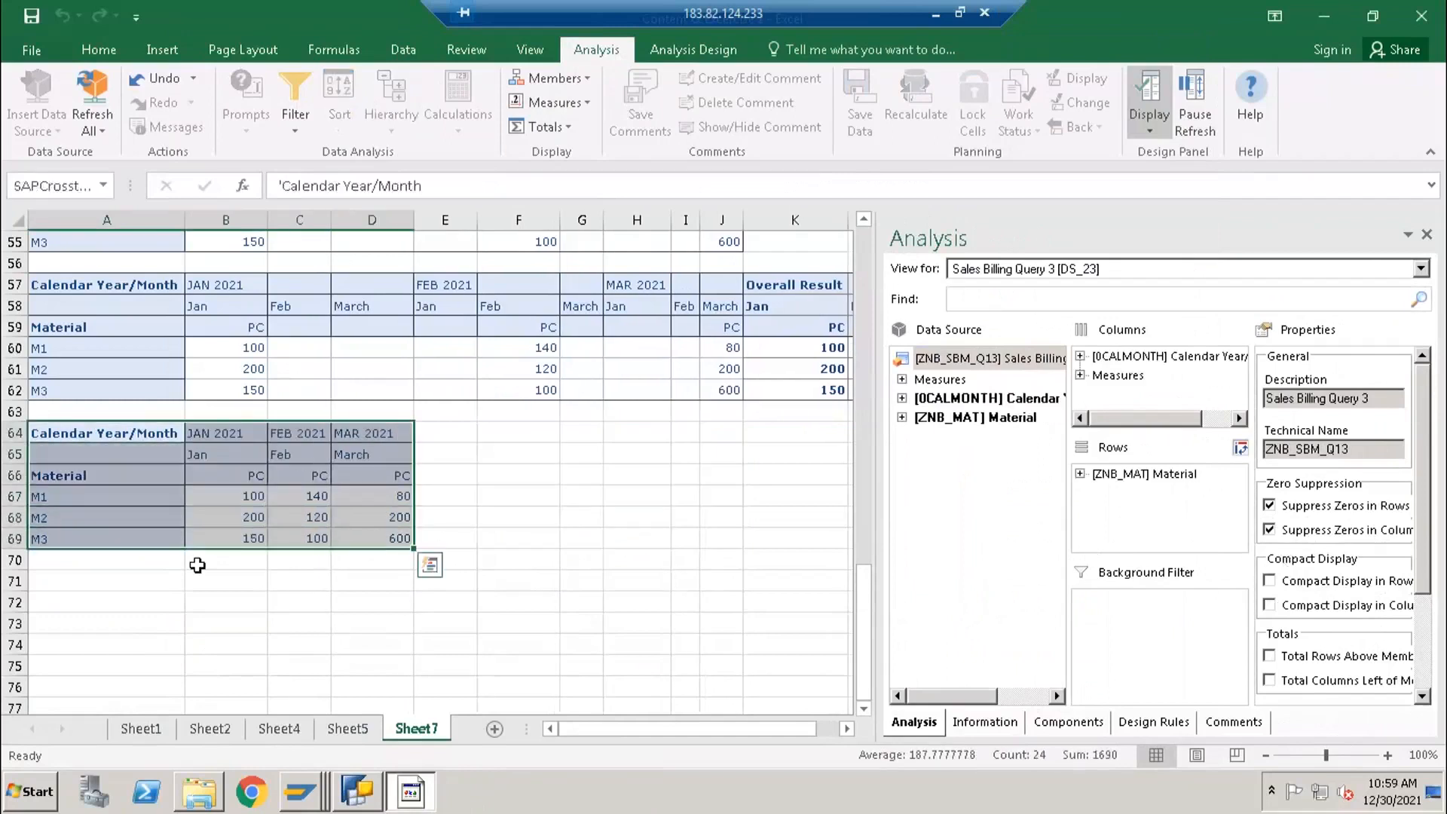
pyautogui.click(198, 565)
pyautogui.moveTo(222, 433); pyautogui.dragTo(227, 543)
pyautogui.moveTo(297, 433); pyautogui.dragTo(295, 540)
pyautogui.moveTo(366, 456); pyautogui.dragTo(370, 539)
# - Show totals for the Material characteristic in the crosstab at A64
pyautogui.click(98, 477)
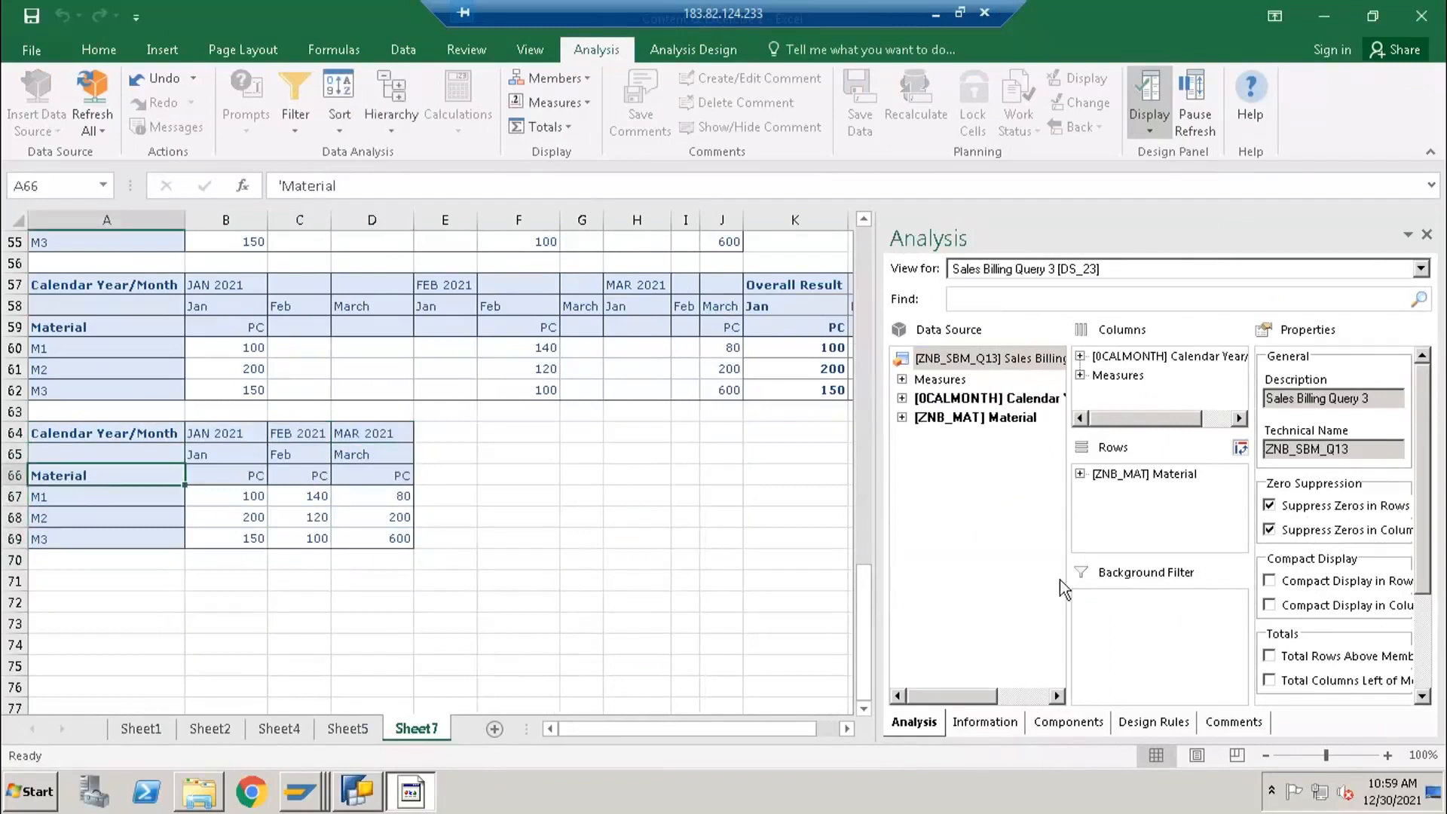
pyautogui.click(1126, 479)
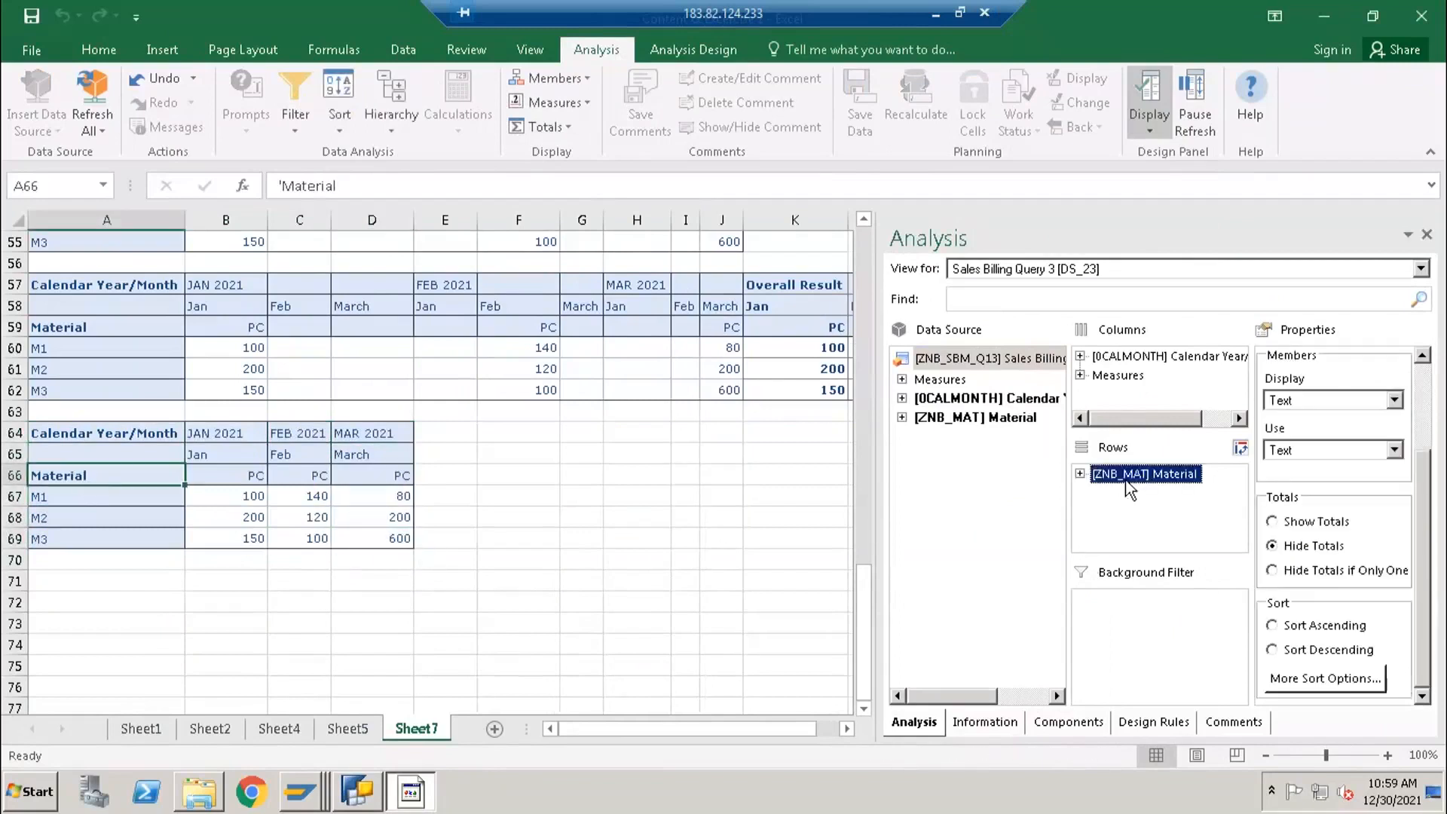
pyautogui.click(1309, 523)
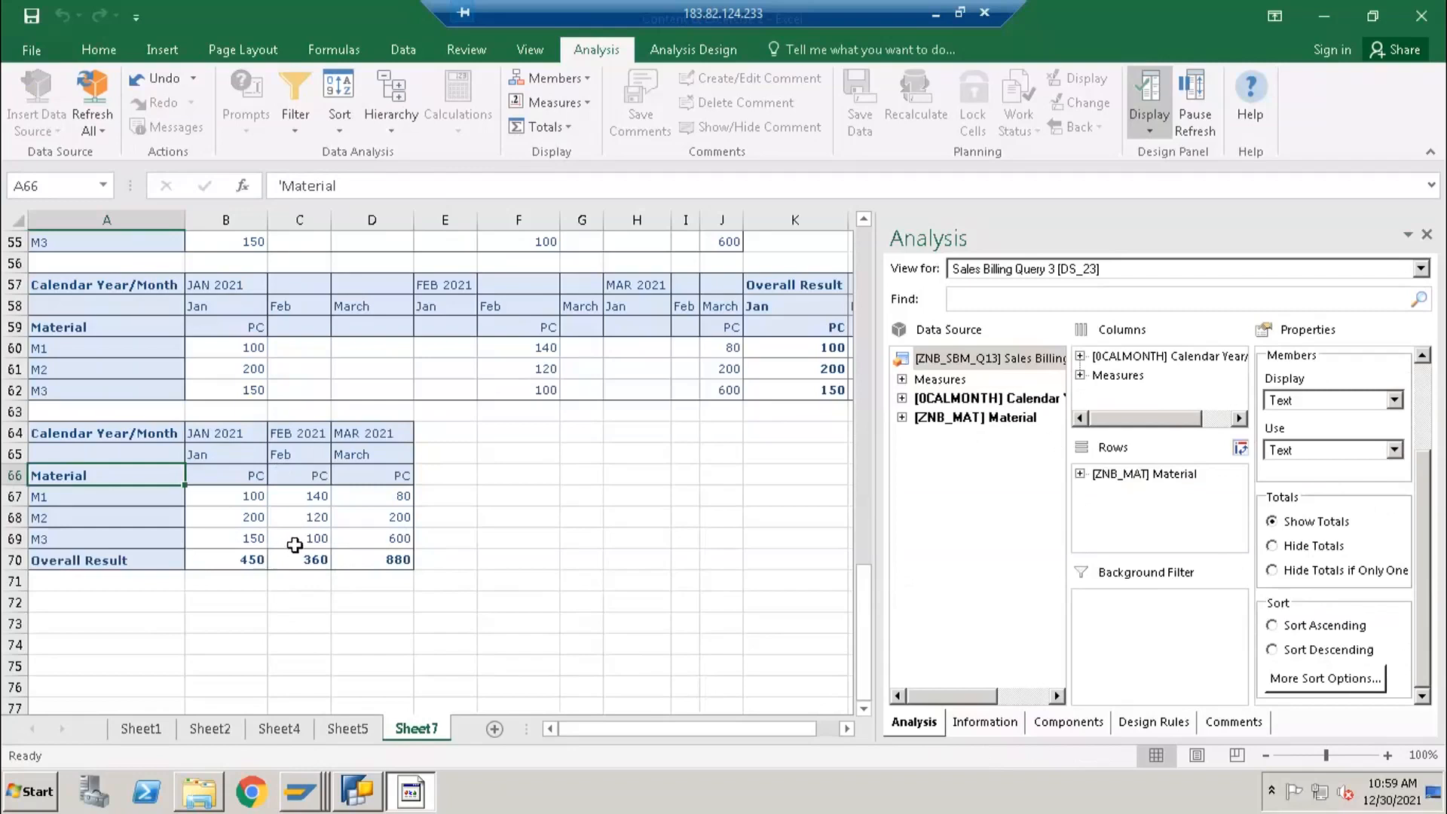
# - Switch to BEx Query Designer and review the Jan selection's key figure and calendar month restriction, closing it without changes
pyautogui.click(355, 791)
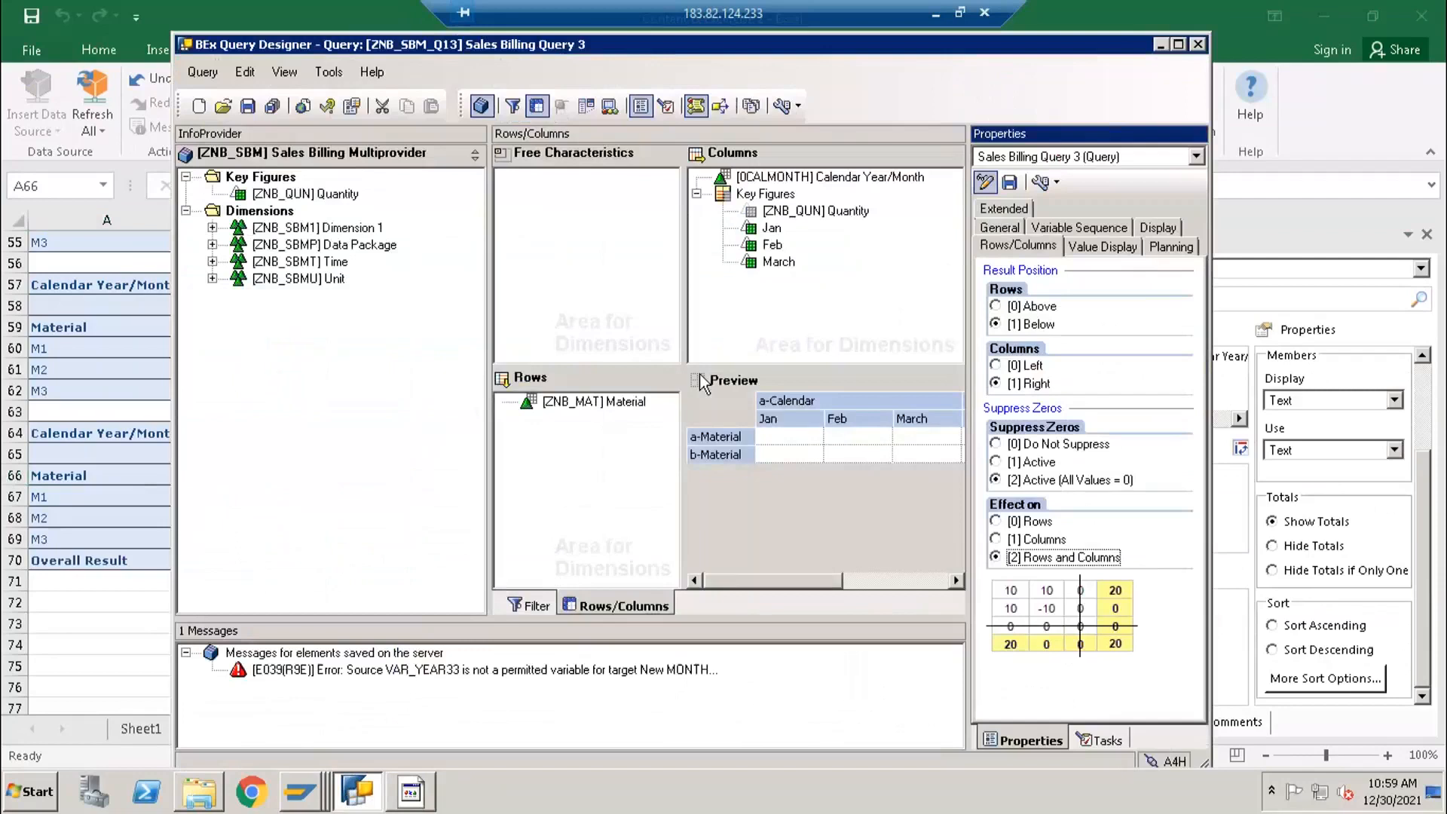
pyautogui.click(769, 228)
pyautogui.doubleClick(769, 228)
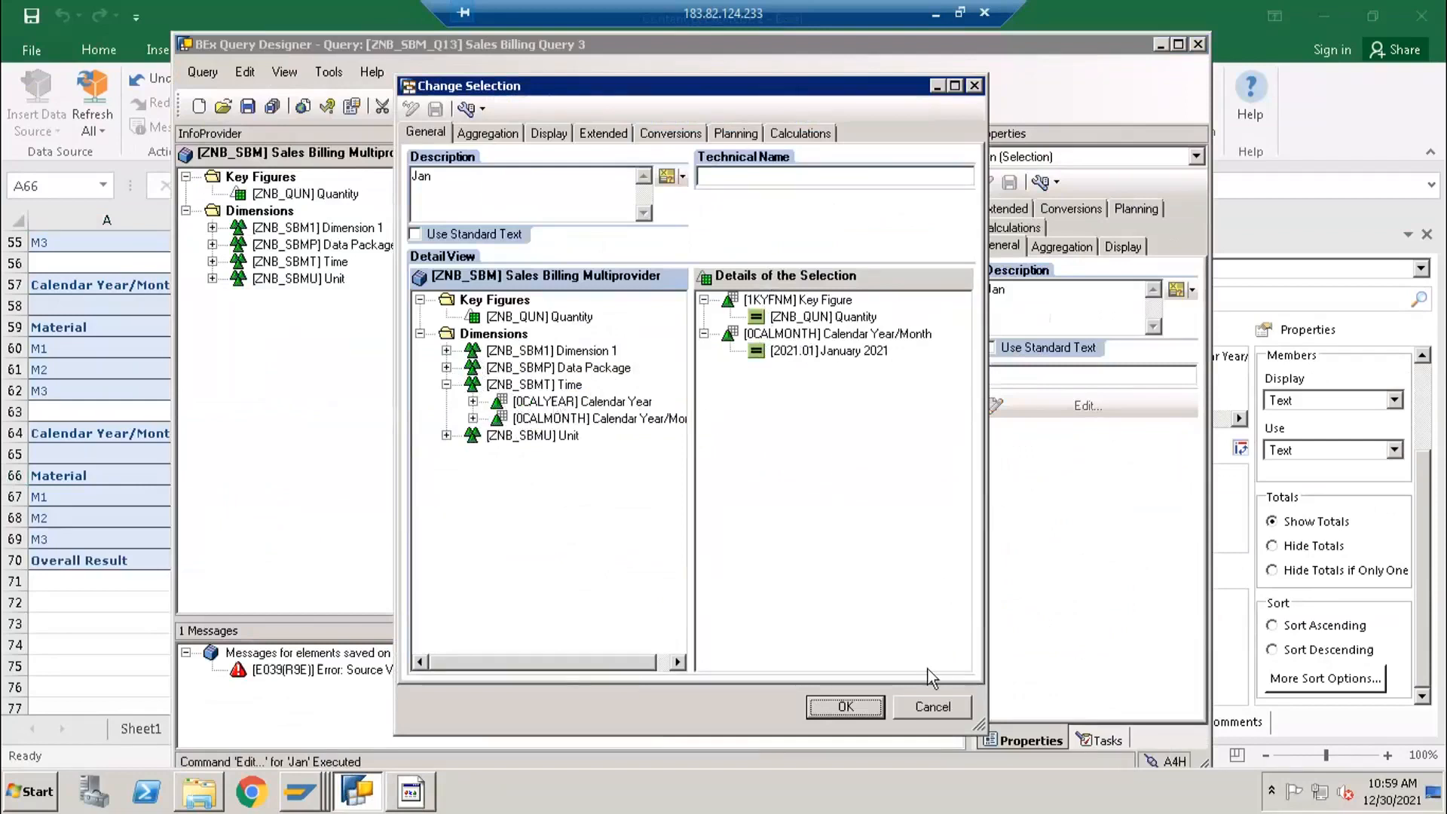
pyautogui.click(919, 702)
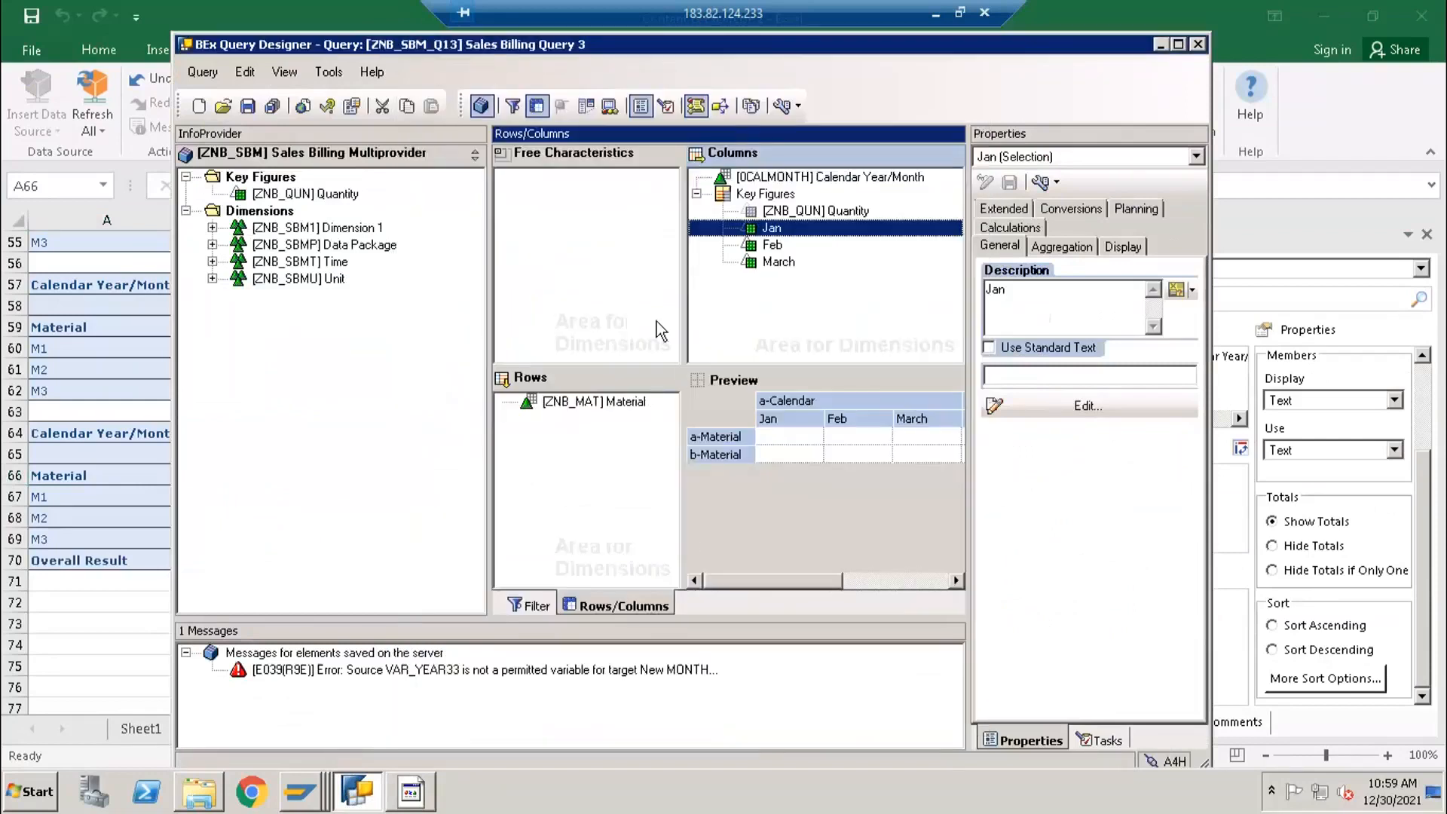
pyautogui.doubleClick(766, 234)
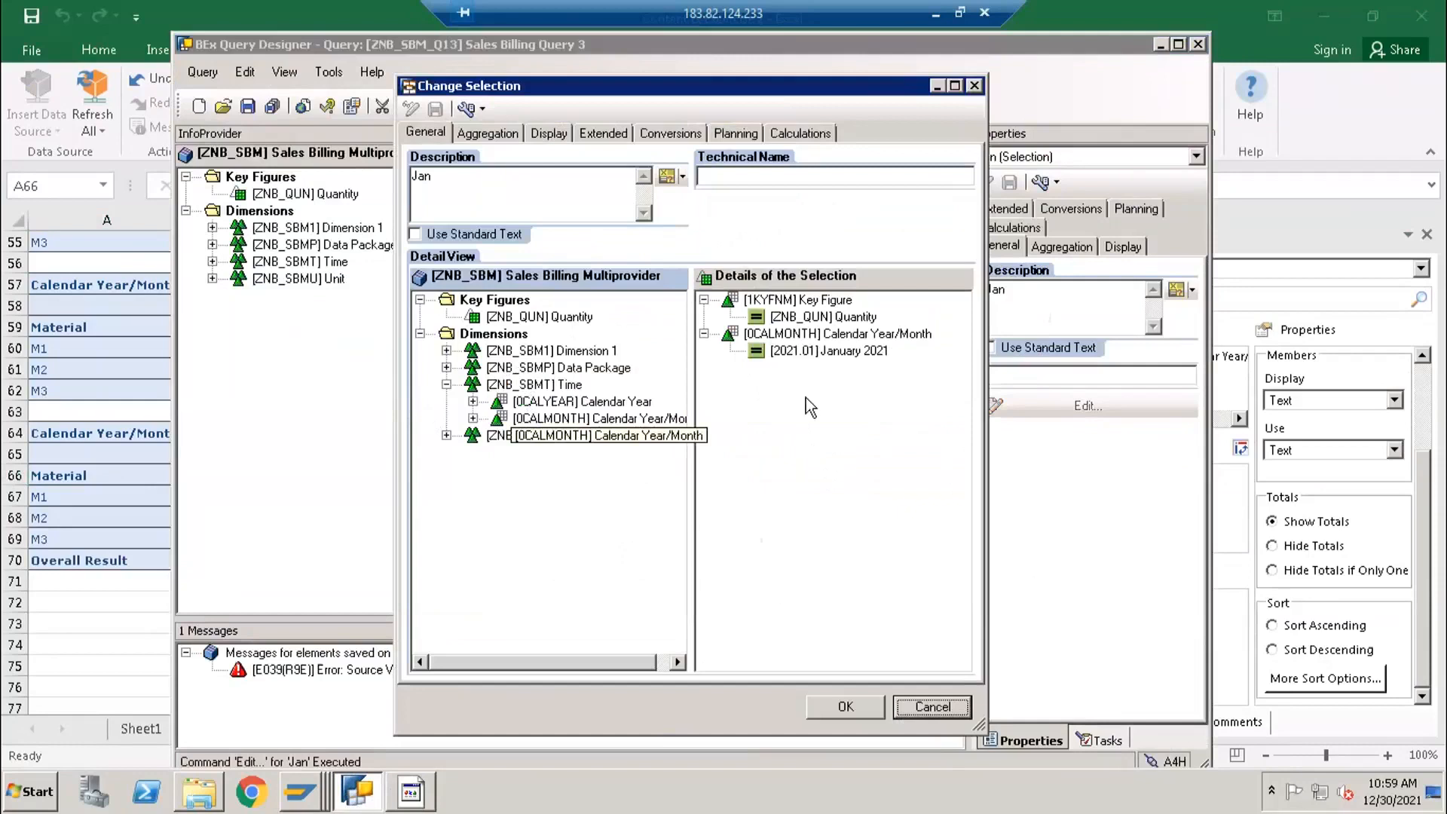
pyautogui.click(932, 707)
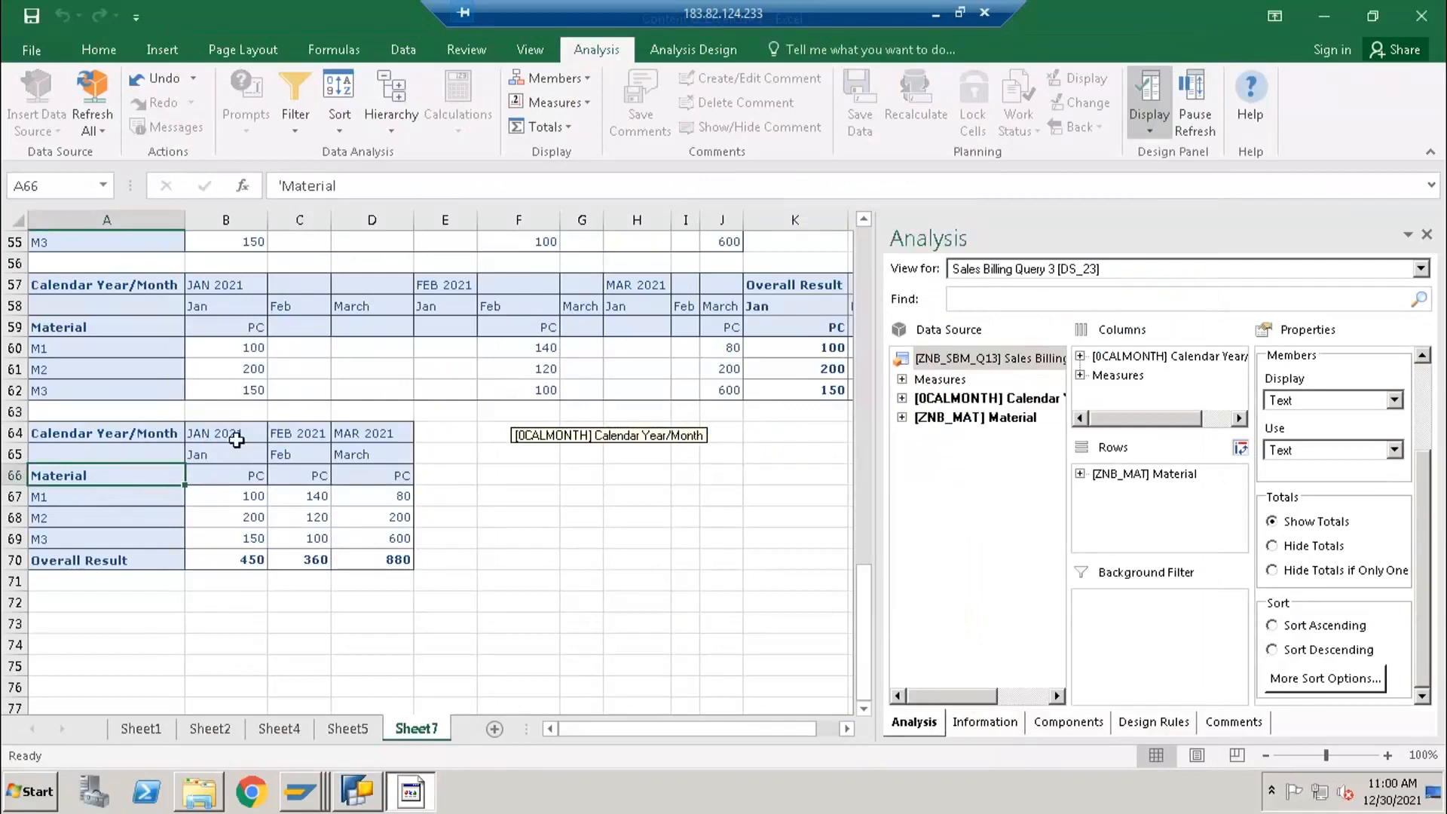
# - Examine the January values of the last crosstab in Excel and compare its layout with the crosstabs above it
pyautogui.moveTo(237, 438); pyautogui.dragTo(229, 571)
pyautogui.click(226, 500)
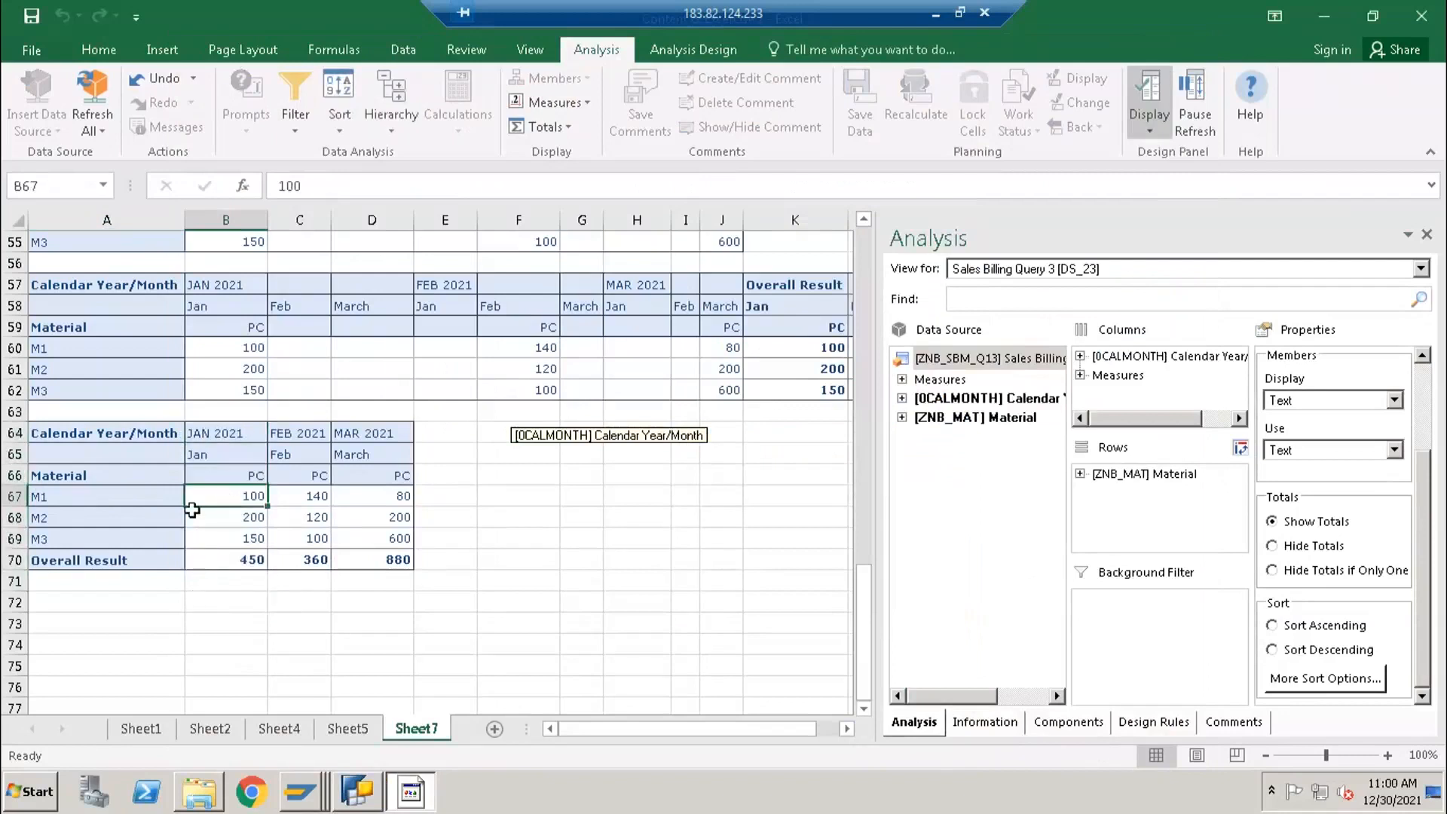
pyautogui.click(227, 536)
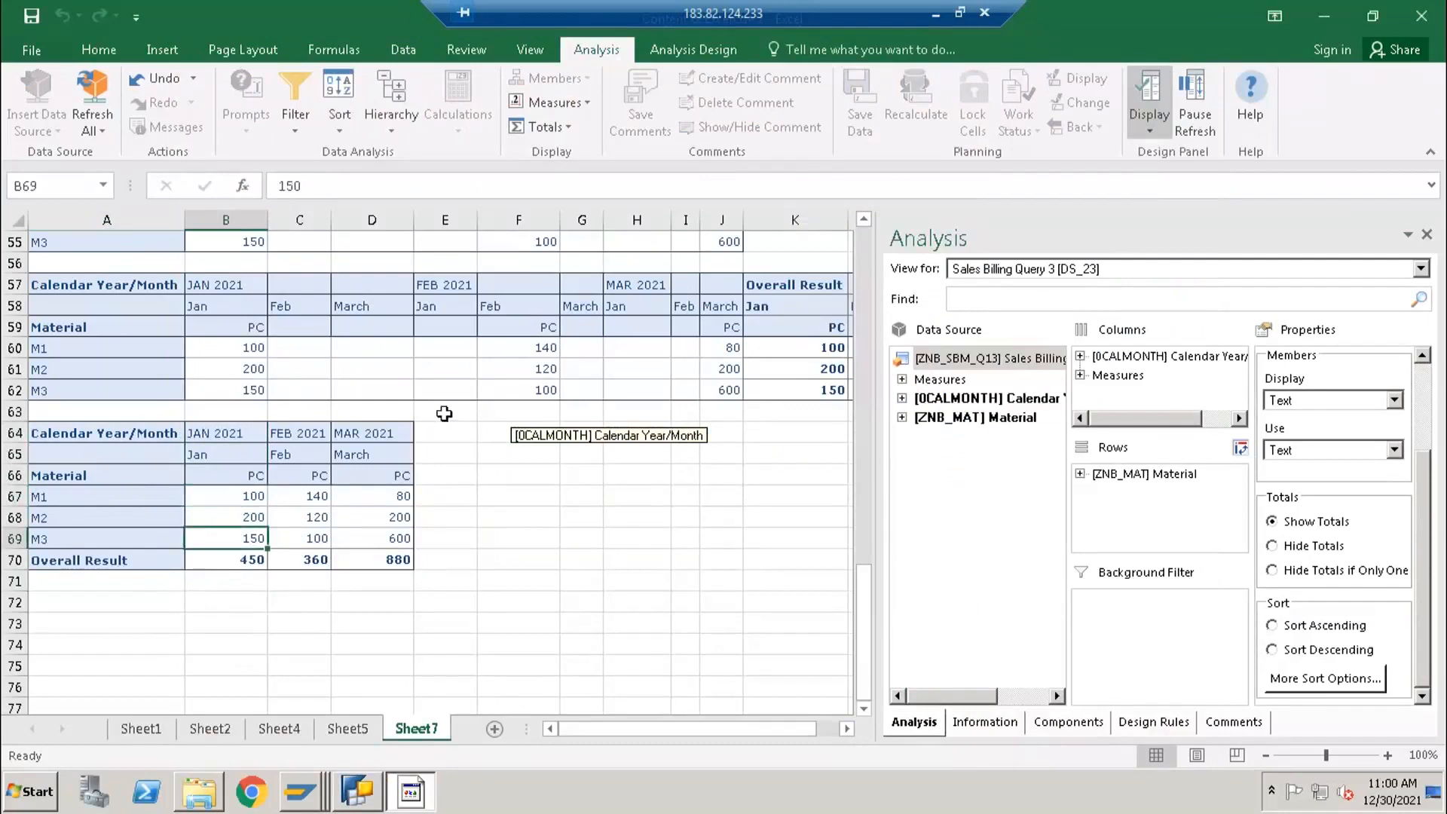
pyautogui.scroll(3, 444, 413)
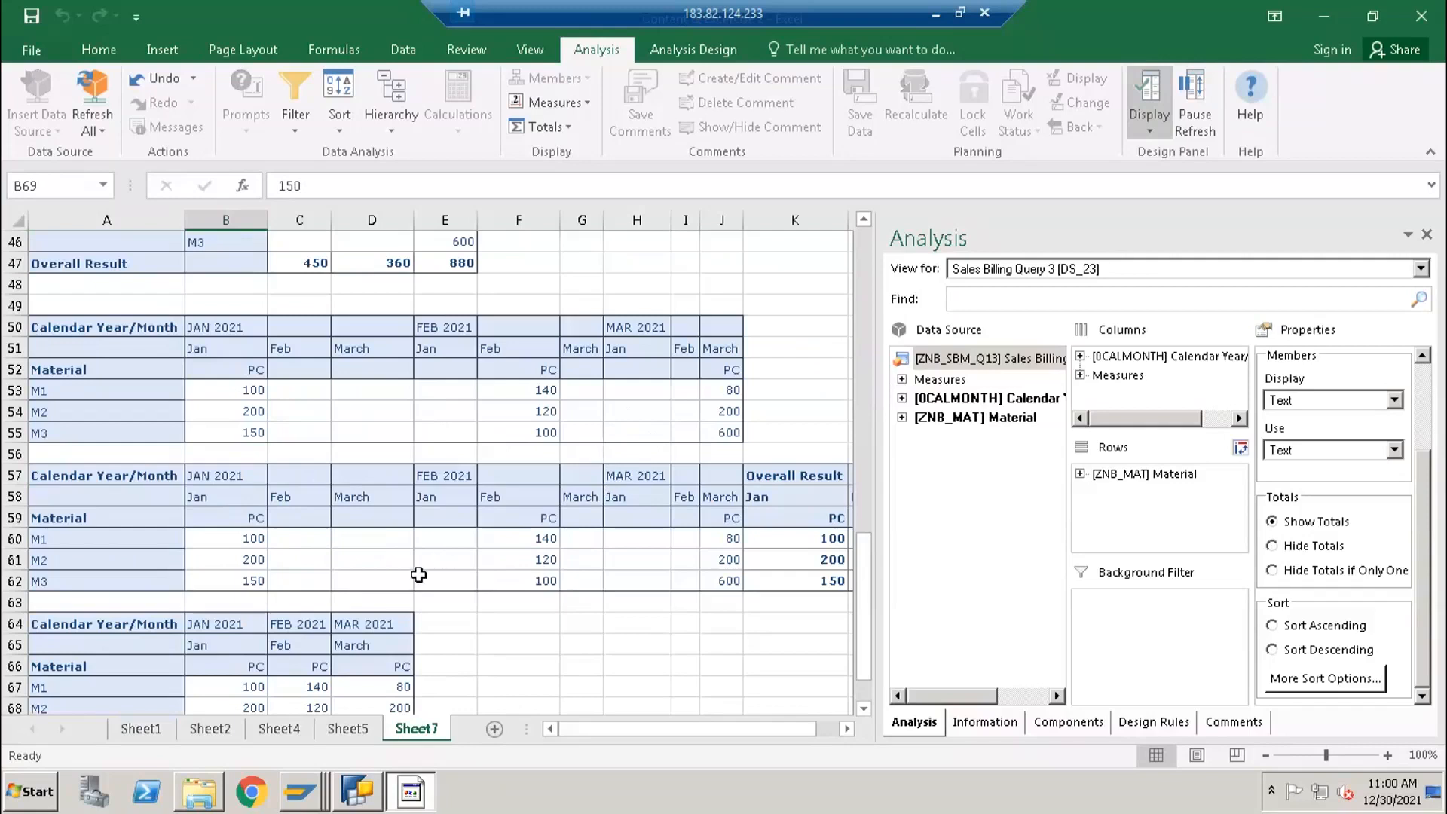
pyautogui.scroll(-3, 345, 596)
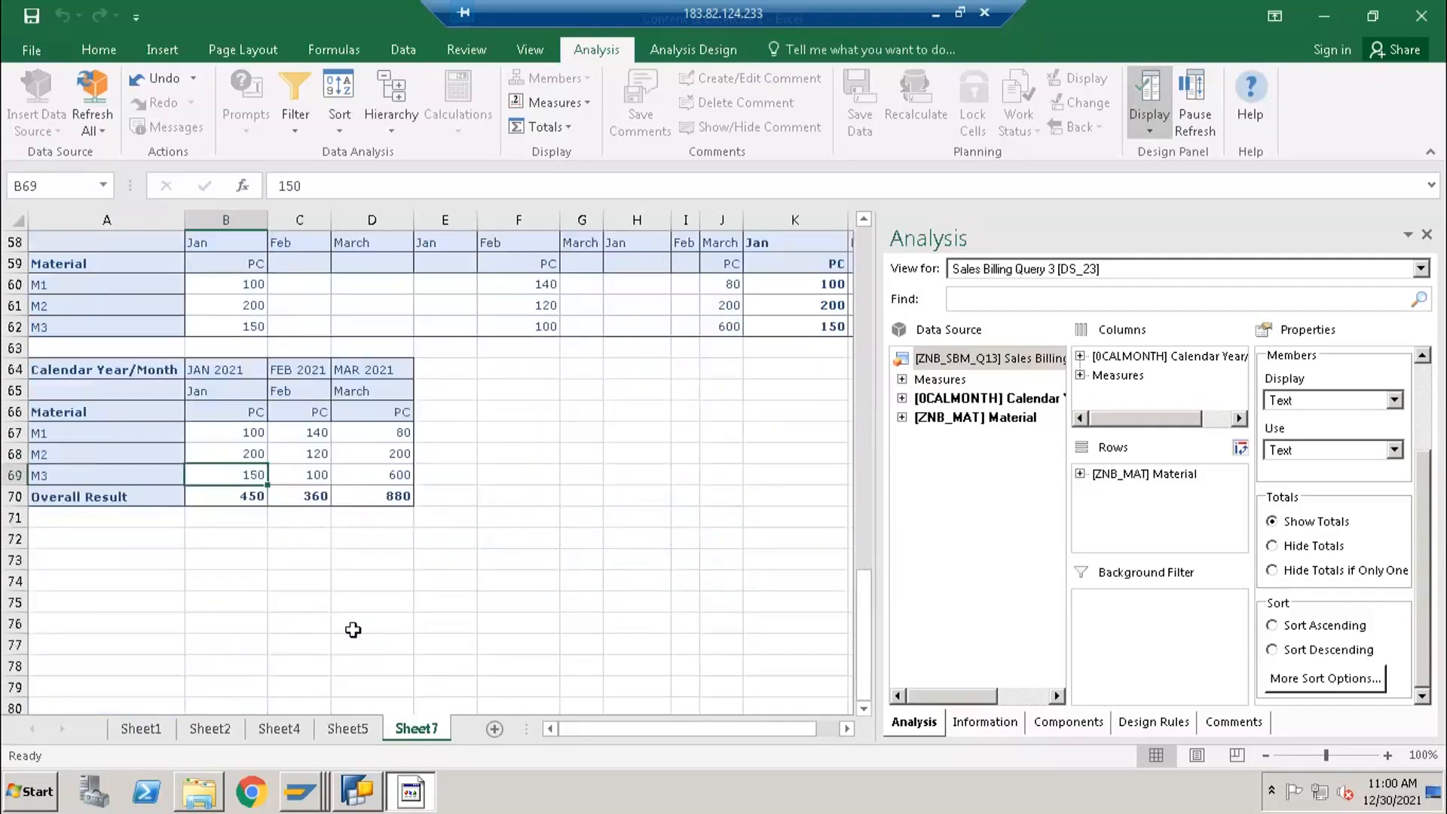
pyautogui.scroll(4, 313, 411)
pyautogui.scroll(1, 379, 367)
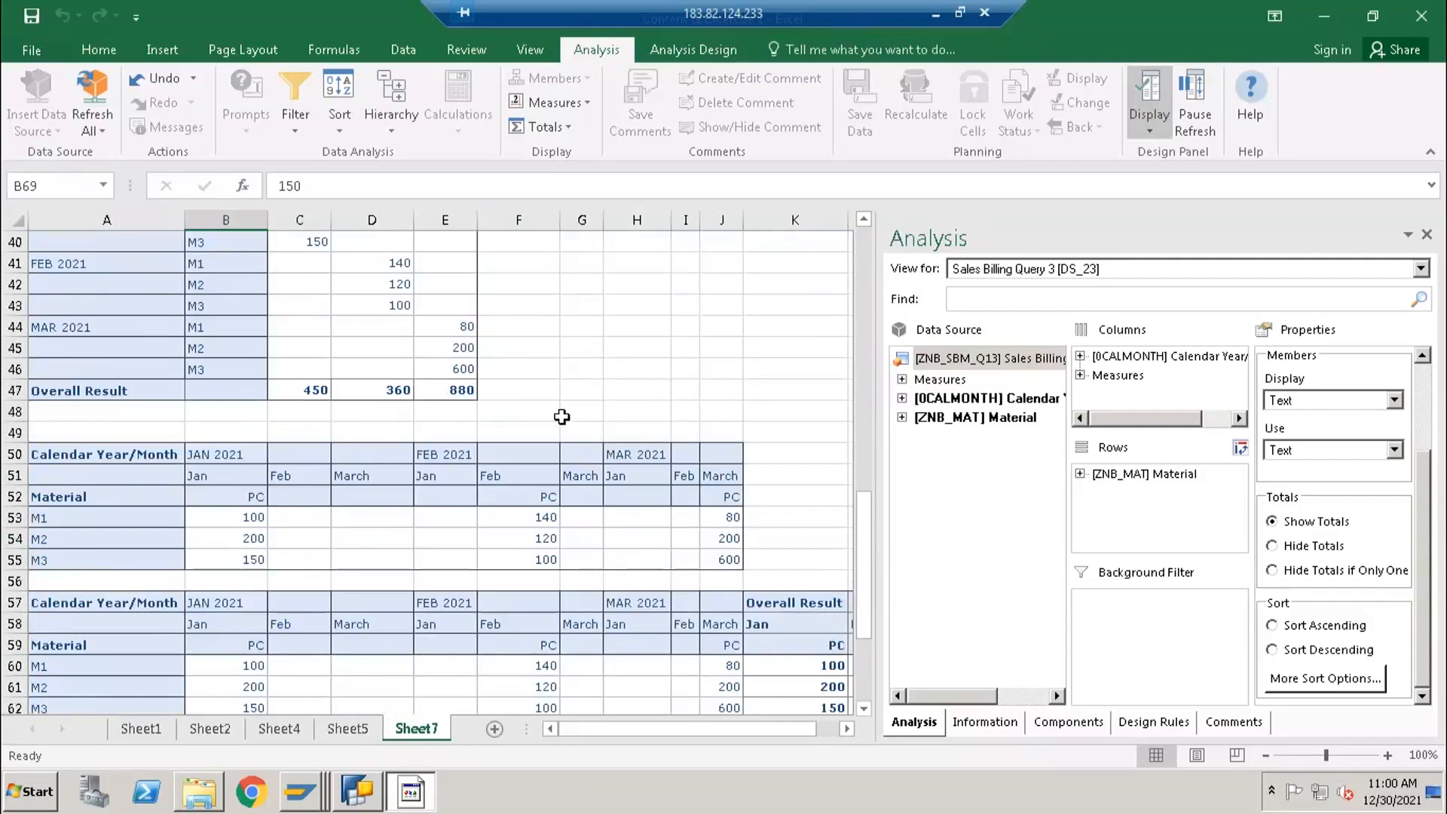
pyautogui.scroll(-4, 562, 414)
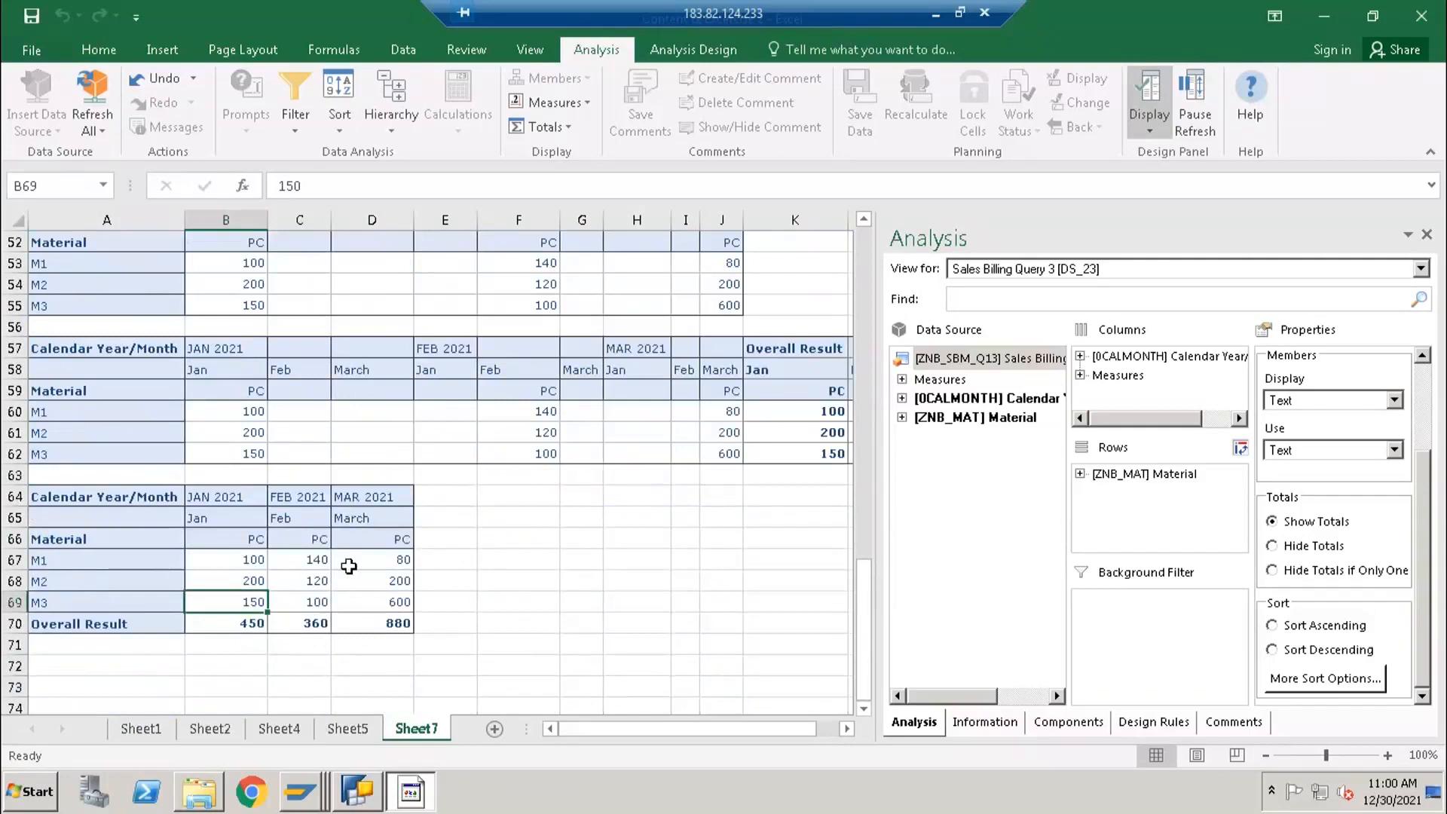
pyautogui.scroll(2, 357, 540)
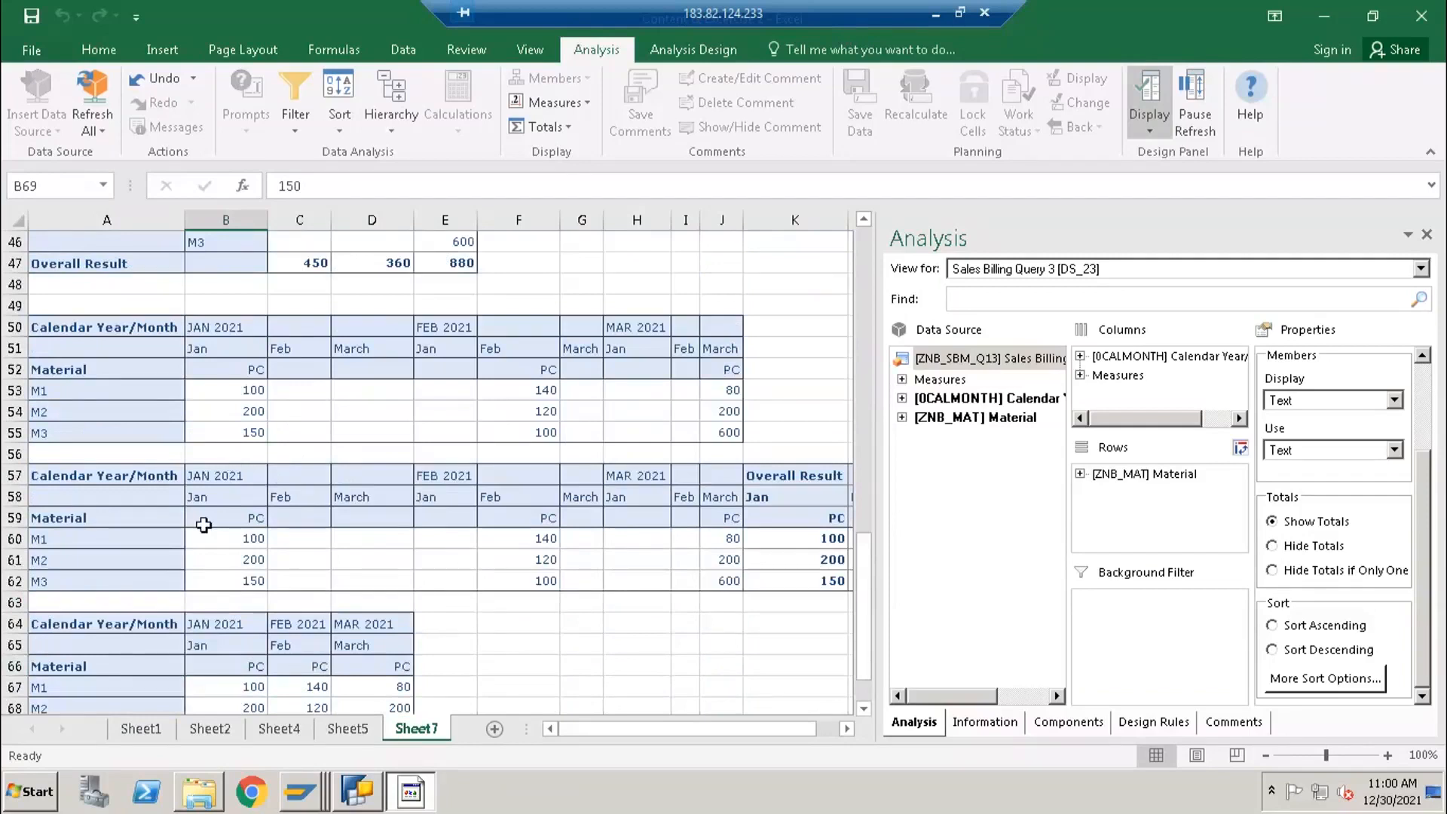
pyautogui.scroll(5, 230, 461)
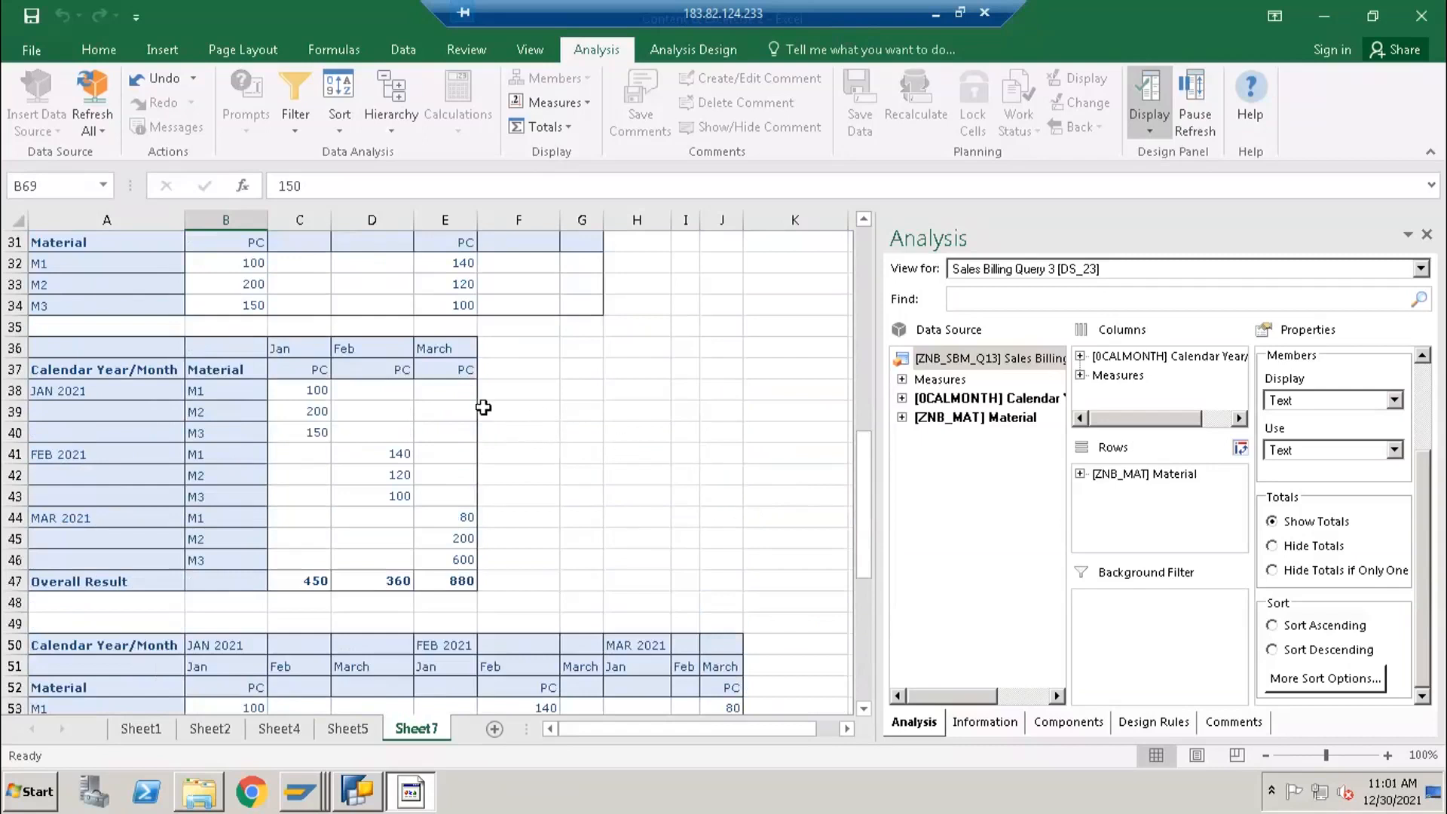
pyautogui.click(419, 413)
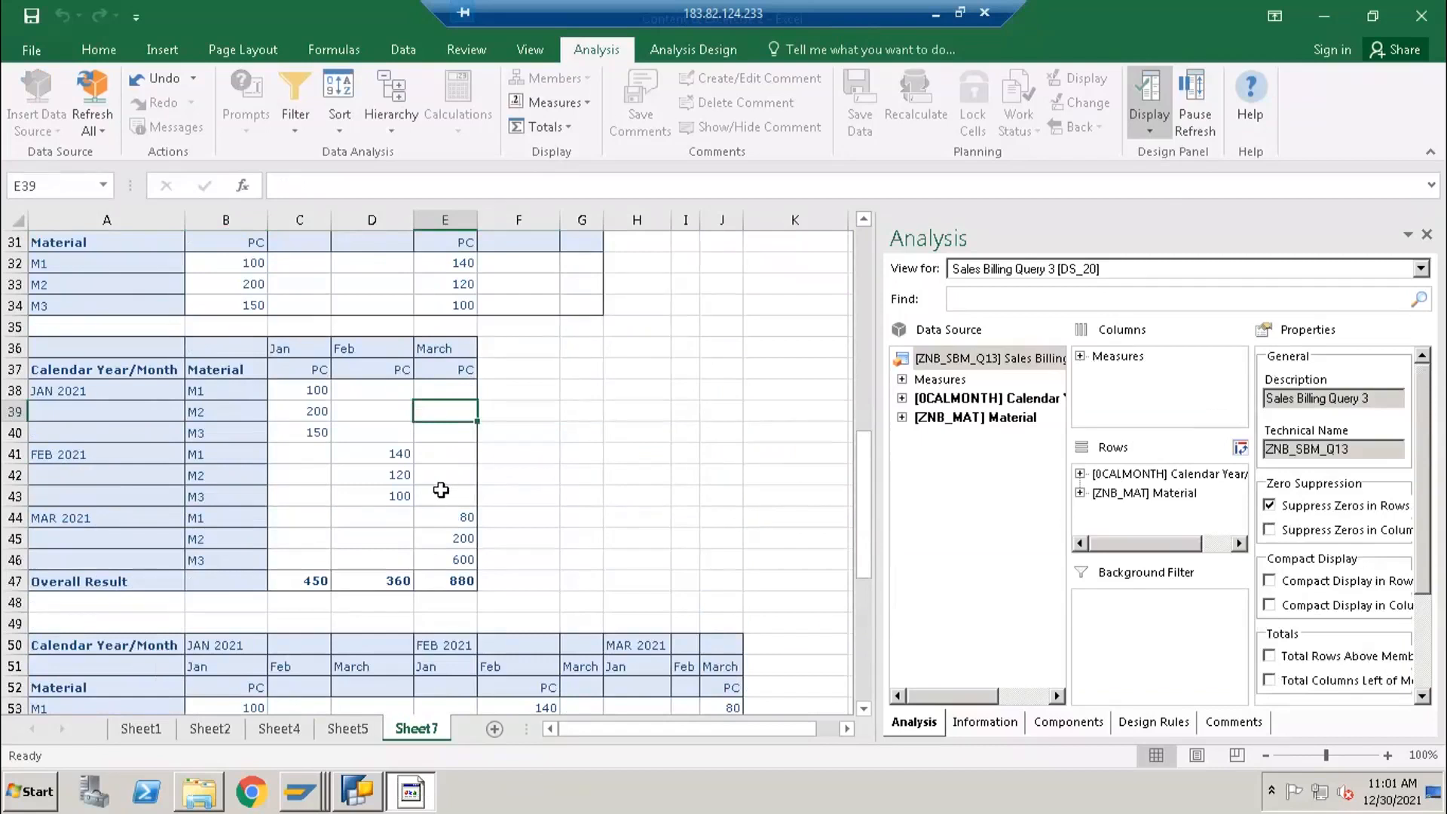
# - Check the Jan selection's display properties and Material's general properties in BEx Query Designer, and return to Excel
pyautogui.click(364, 801)
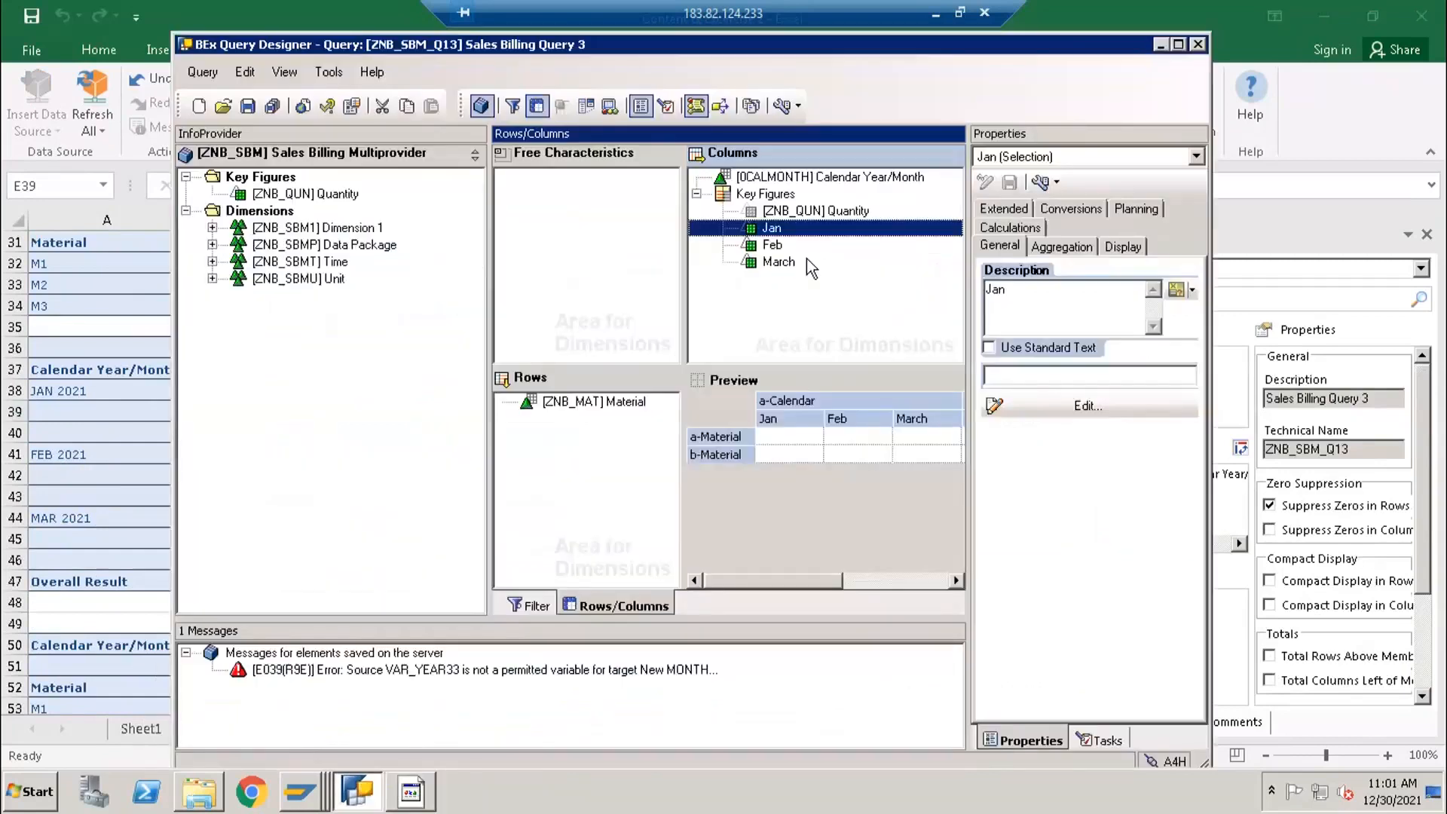
pyautogui.click(1122, 248)
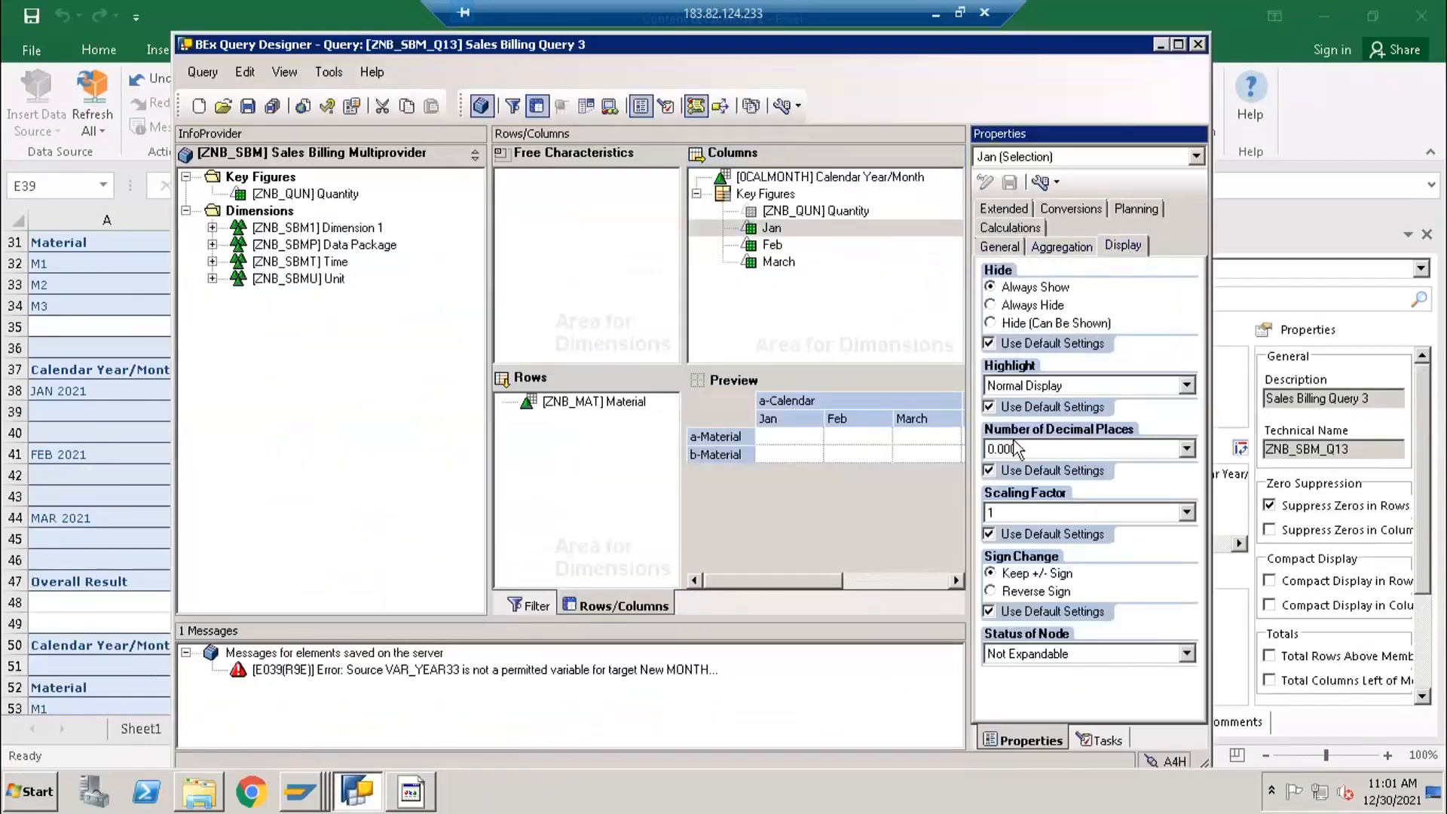
pyautogui.click(601, 407)
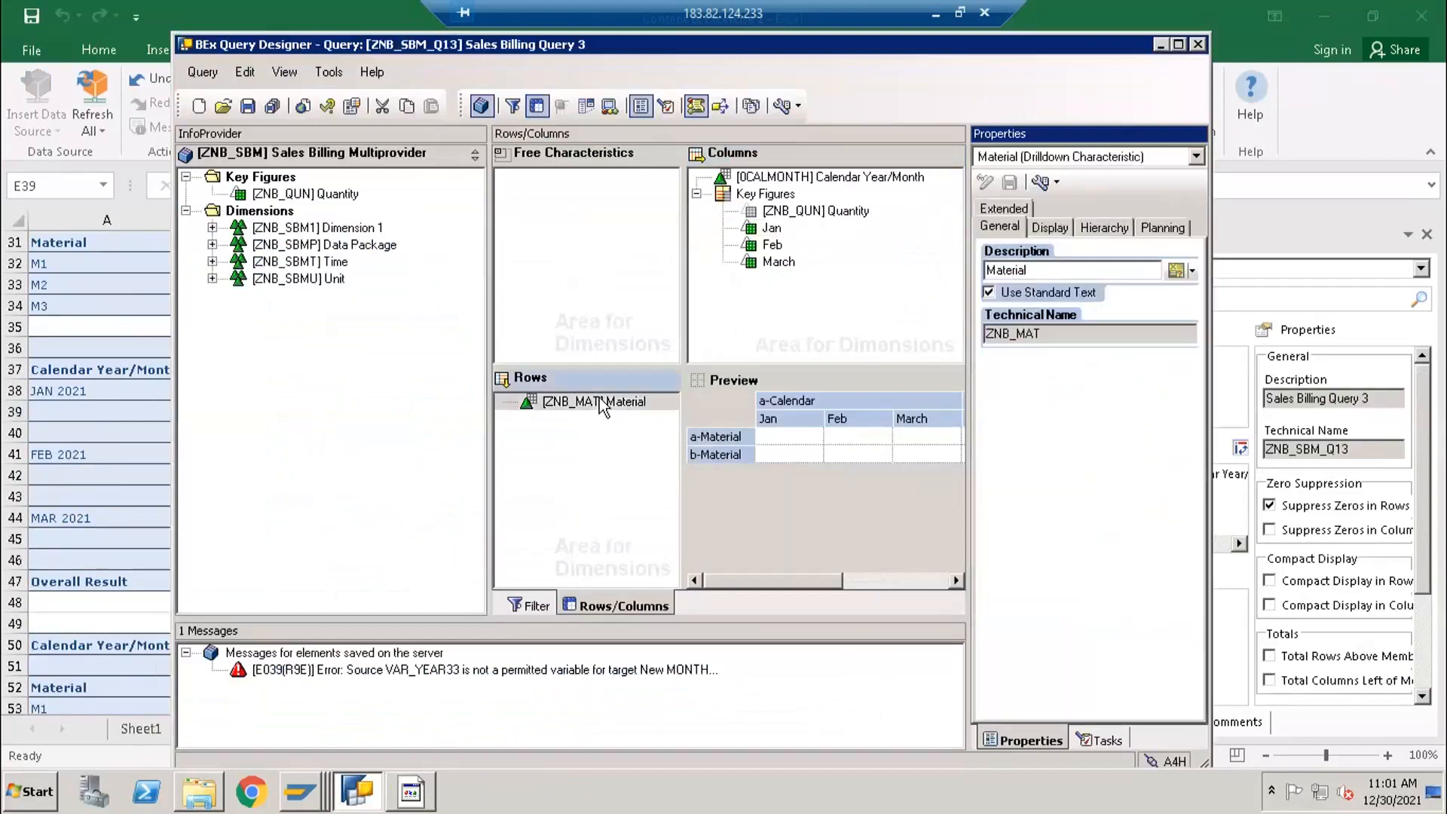
pyautogui.click(109, 408)
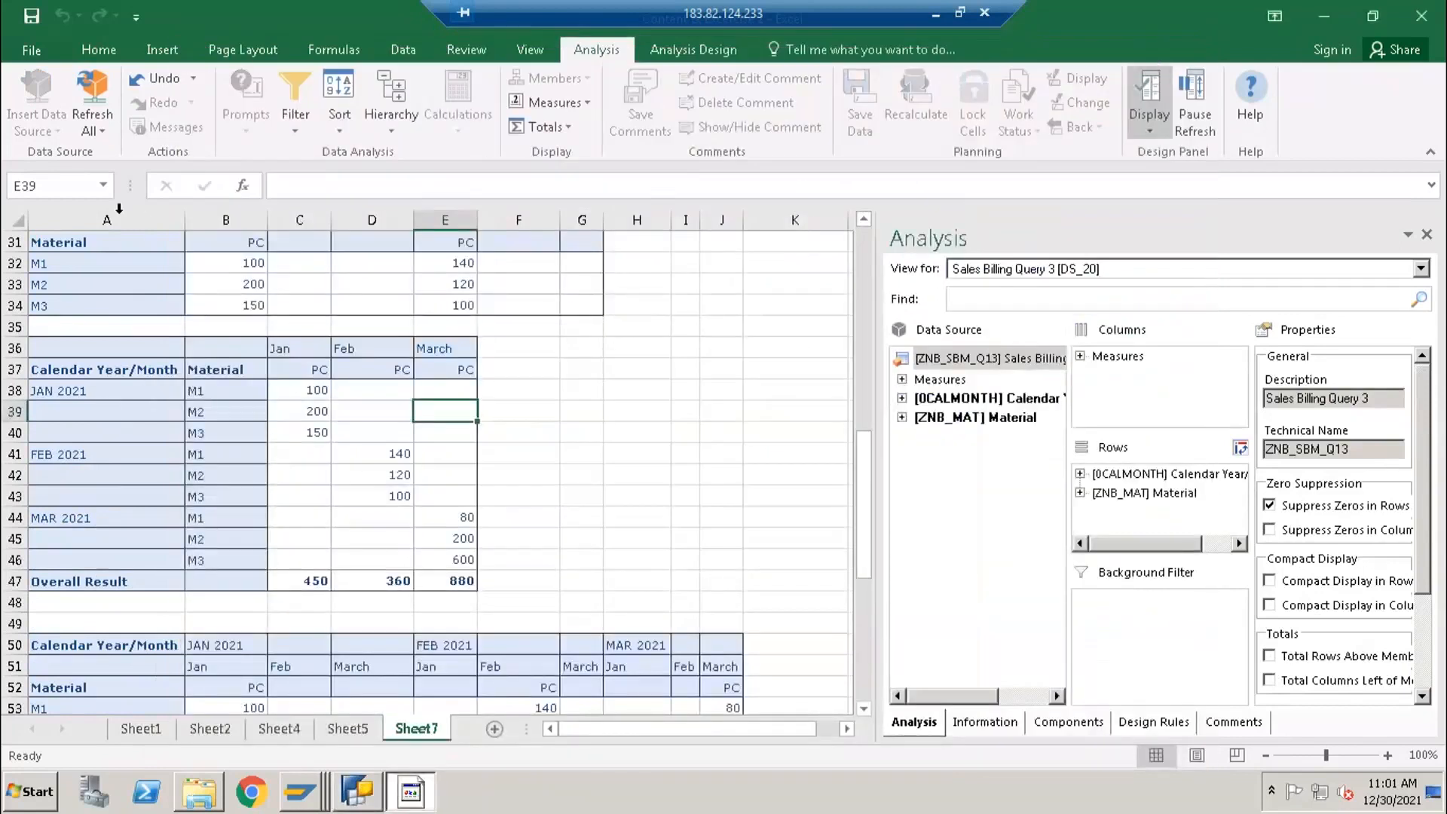